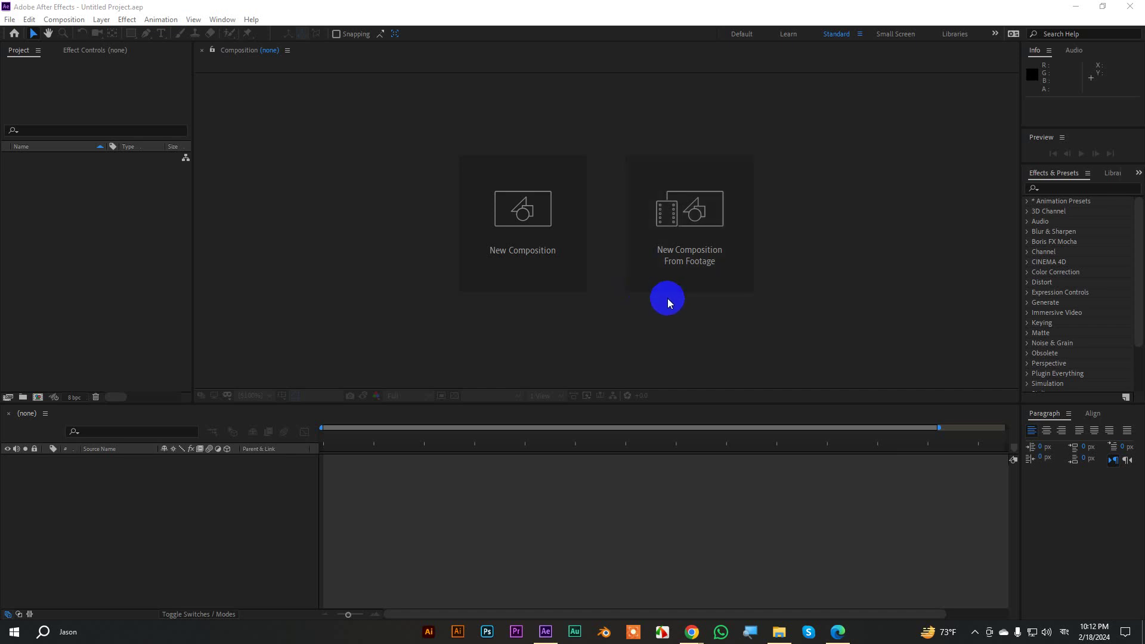
Import the abstract polygon video and the Apple, Bangladesh and Instagram logo PNGs from the Logo Animation folder
{"action": "left_click", "coordinate": [779, 630]}
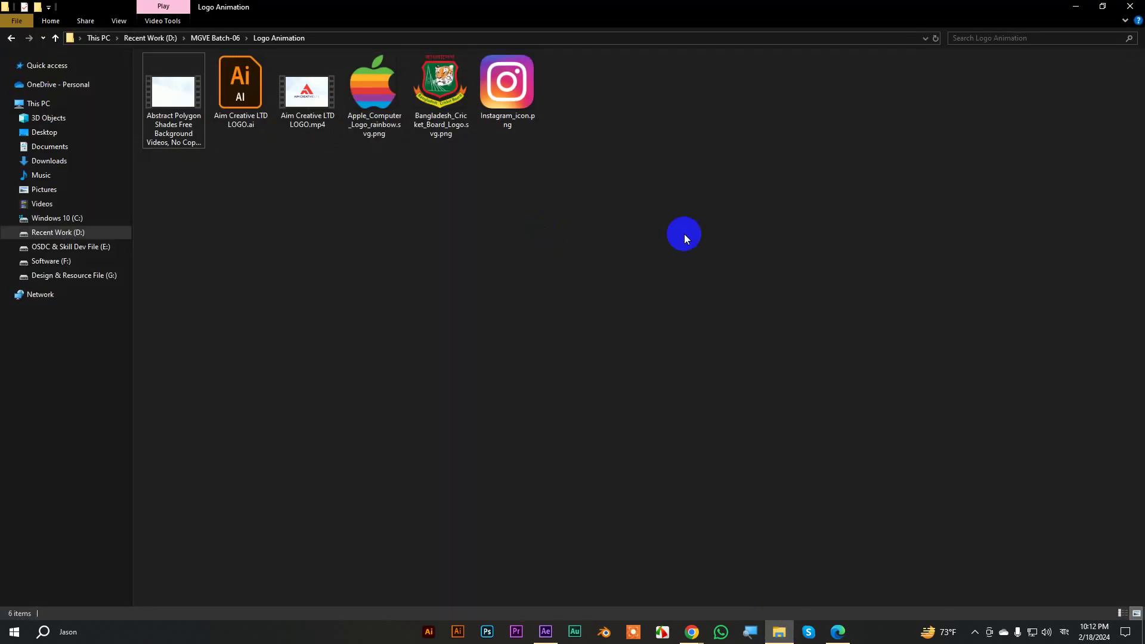
{"action": "left_click_drag", "start_coordinate": [915, 256], "coordinate": [387, 67]}
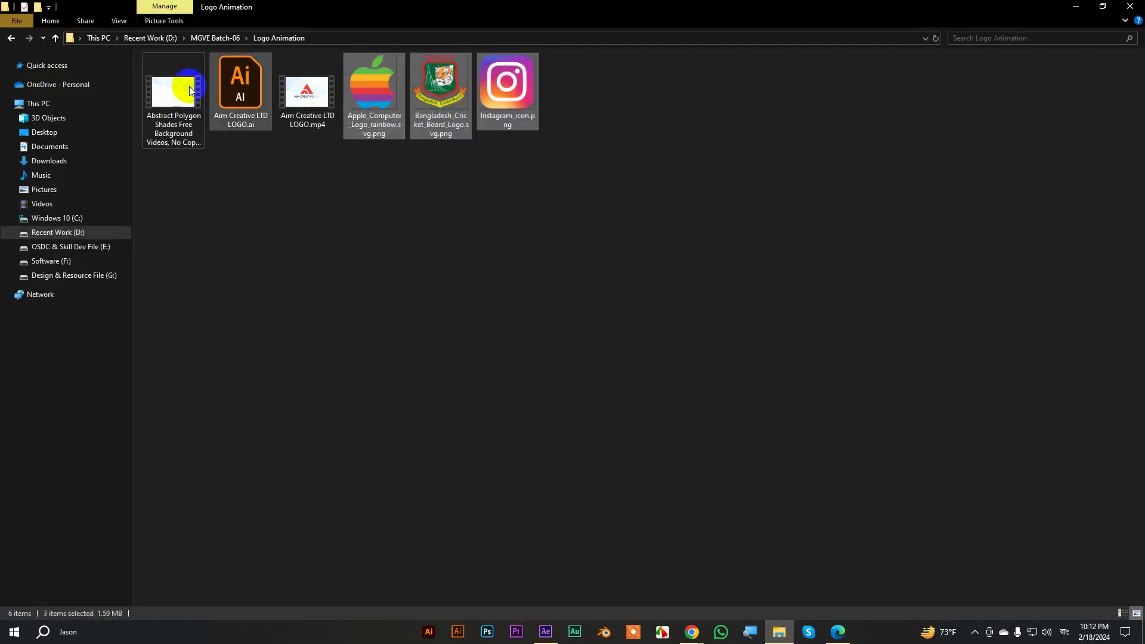
{"action": "left_click", "coordinate": [167, 85], "text": "ctrl"}
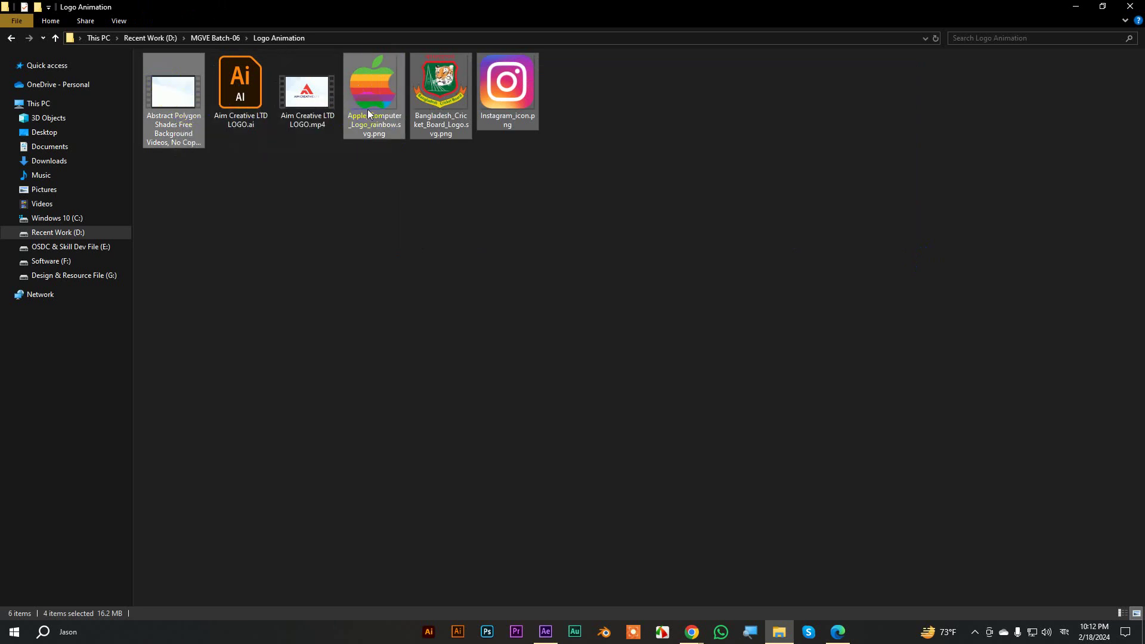
{"action": "left_click_drag", "start_coordinate": [368, 109], "coordinate": [51, 241]}
{"action": "left_click", "coordinate": [166, 487]}
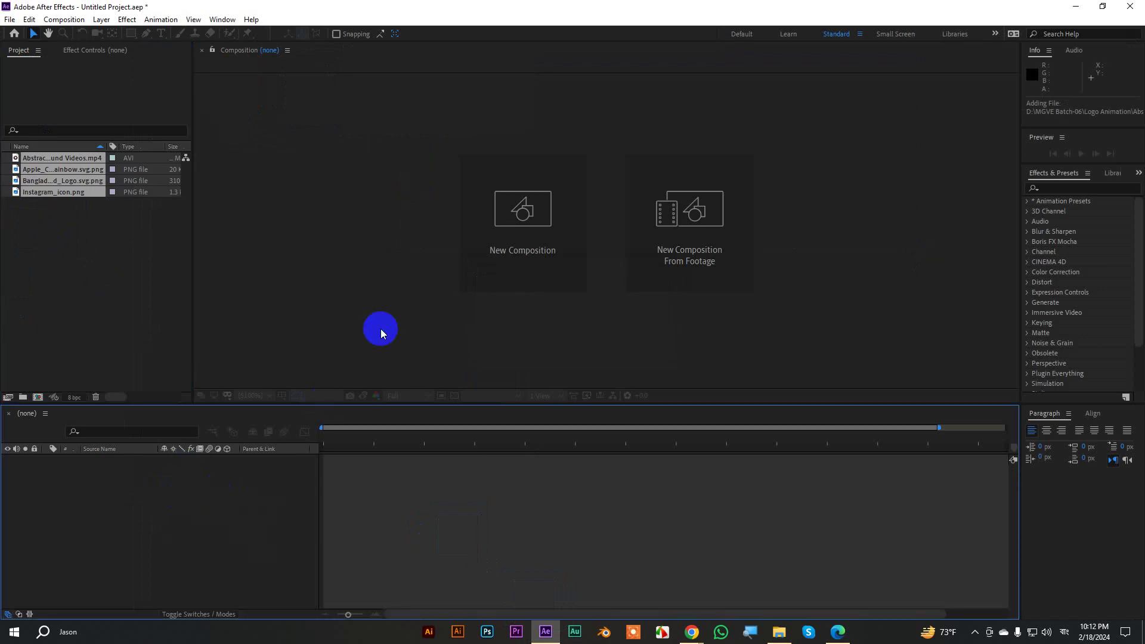
Set up a 1280×720 composition named 'logo ani' with a 000000 black background
{"action": "left_click", "coordinate": [514, 229]}
{"action": "left_click_drag", "start_coordinate": [793, 110], "coordinate": [490, 93]}
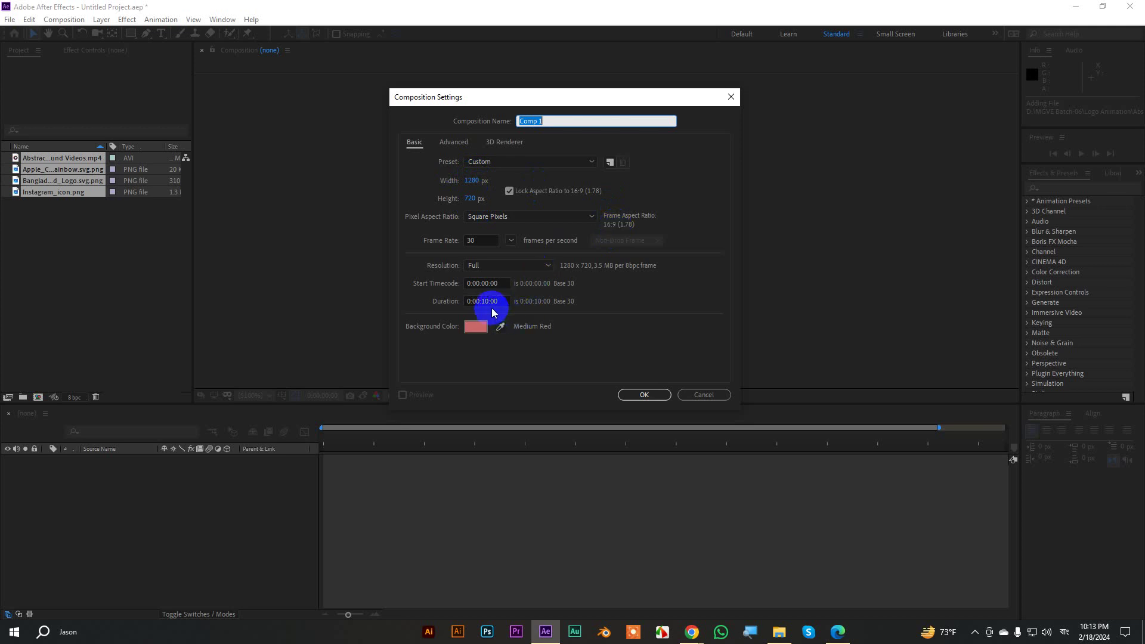
{"action": "left_click", "coordinate": [556, 120]}
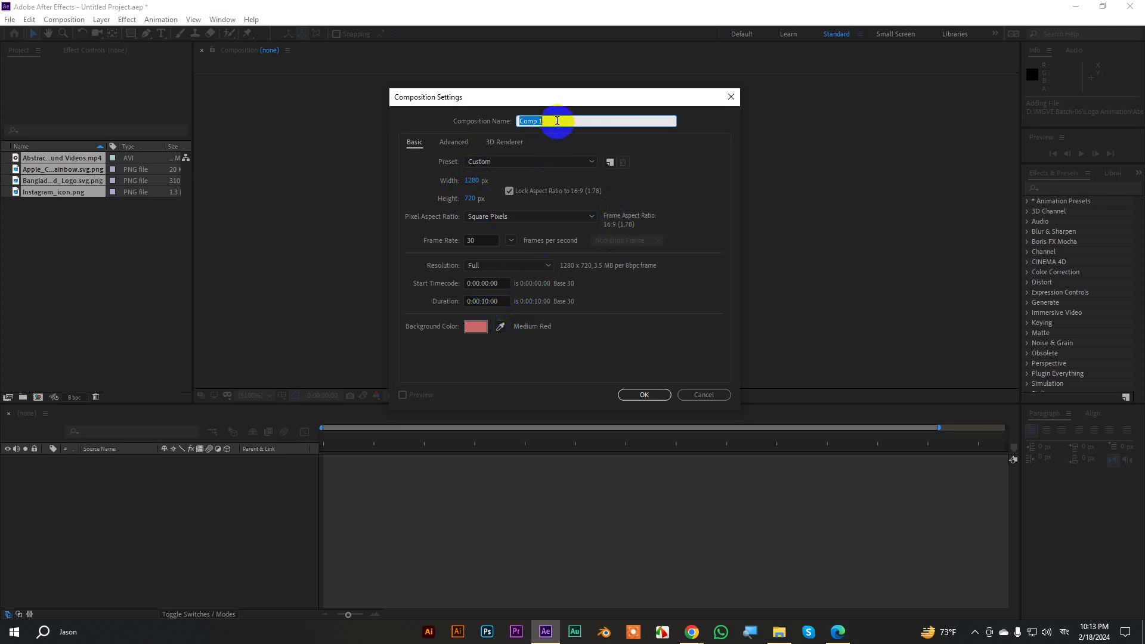
{"action": "type", "text": "তদু"}
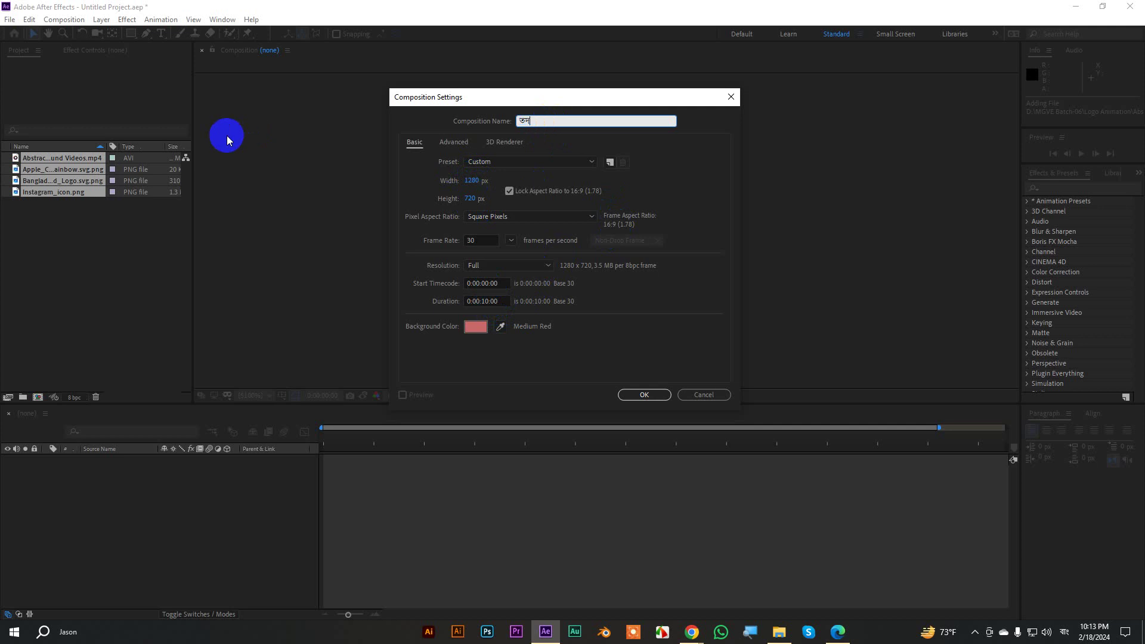
{"action": "type", "text": "দ"}
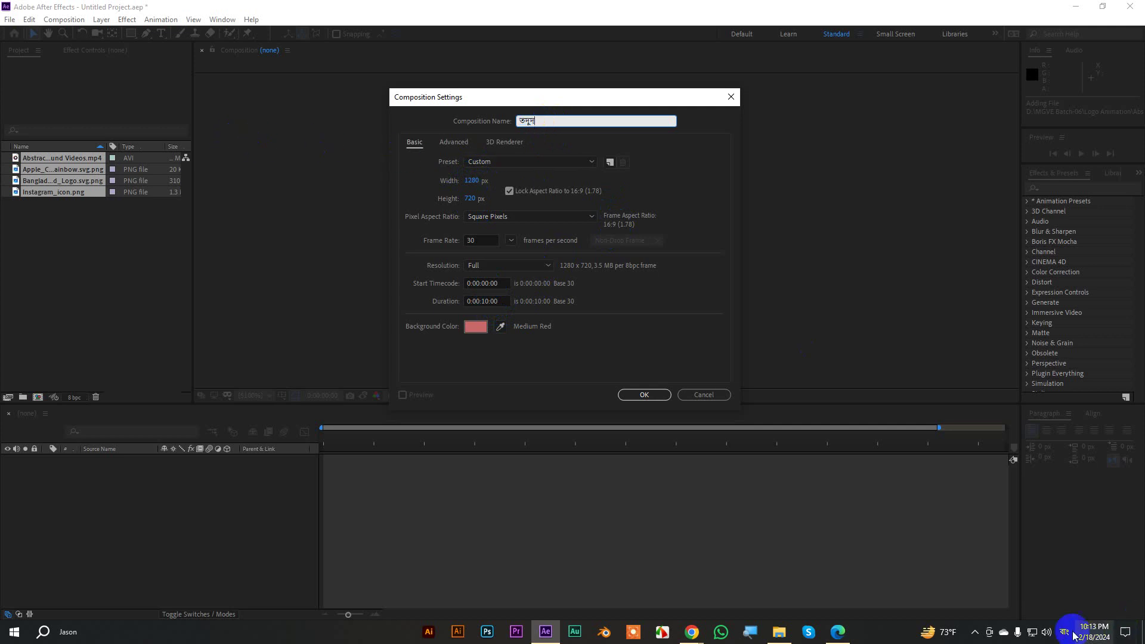
{"action": "left_click", "coordinate": [1064, 627]}
{"action": "left_click", "coordinate": [991, 531]}
{"action": "left_click", "coordinate": [523, 123]}
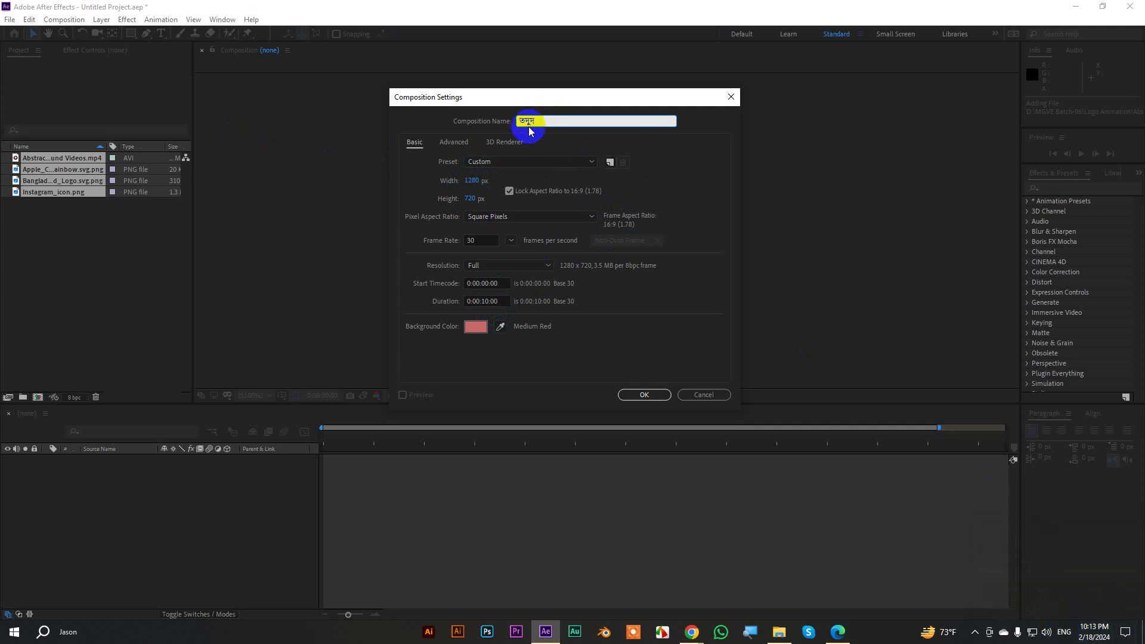
{"action": "type", "text": "log"}
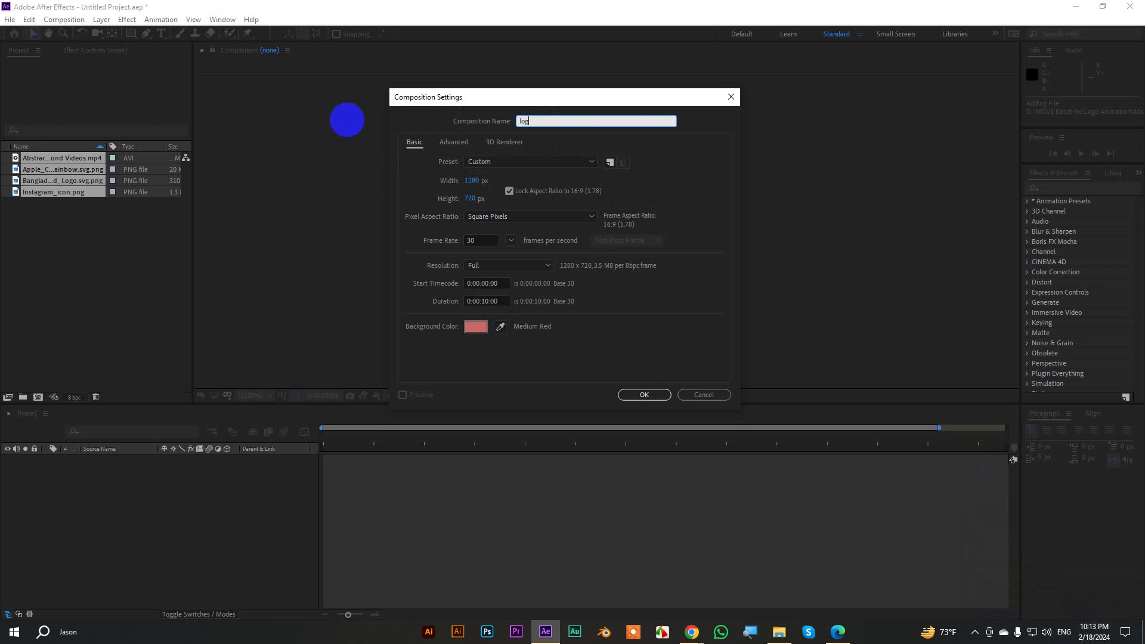
{"action": "type", "text": "o ani"}
{"action": "left_click", "coordinate": [475, 326]}
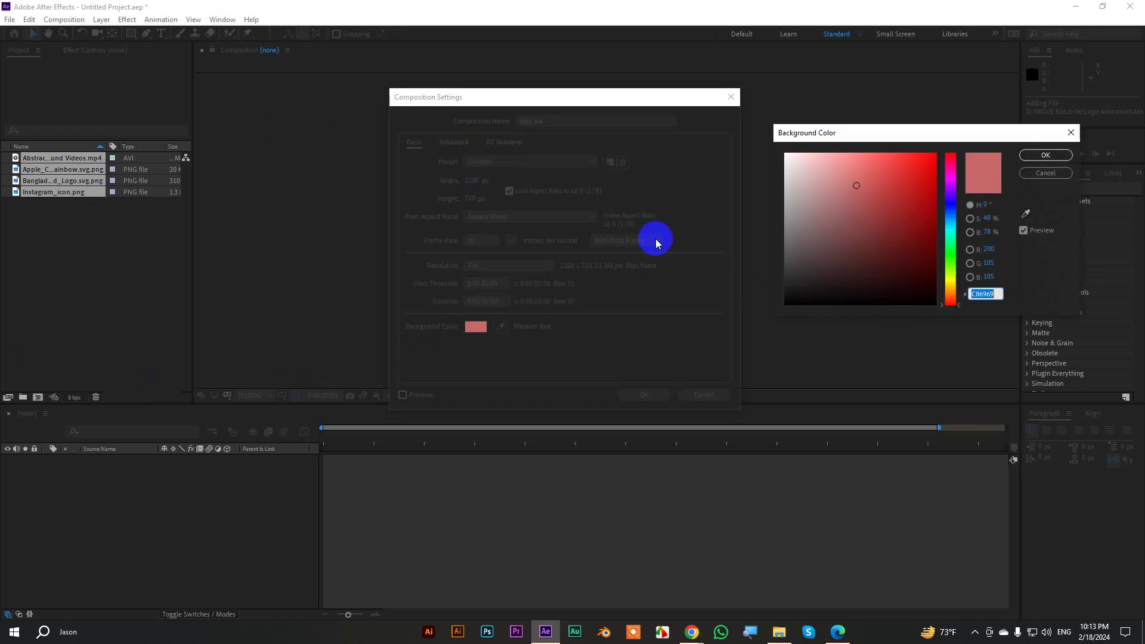
{"action": "left_click_drag", "start_coordinate": [850, 204], "coordinate": [778, 317]}
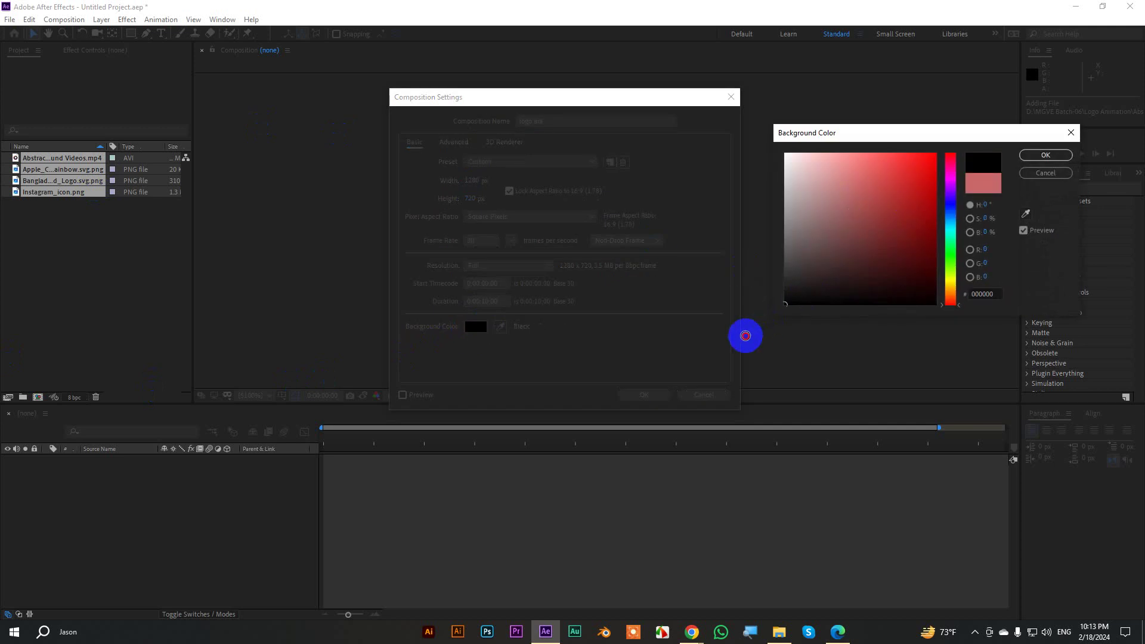
{"action": "left_click", "coordinate": [1045, 155]}
Confirm the composition and drag Bangladesh_Cricket_Board_Logo.svg.png into the logo ani timeline
{"action": "left_click", "coordinate": [643, 395]}
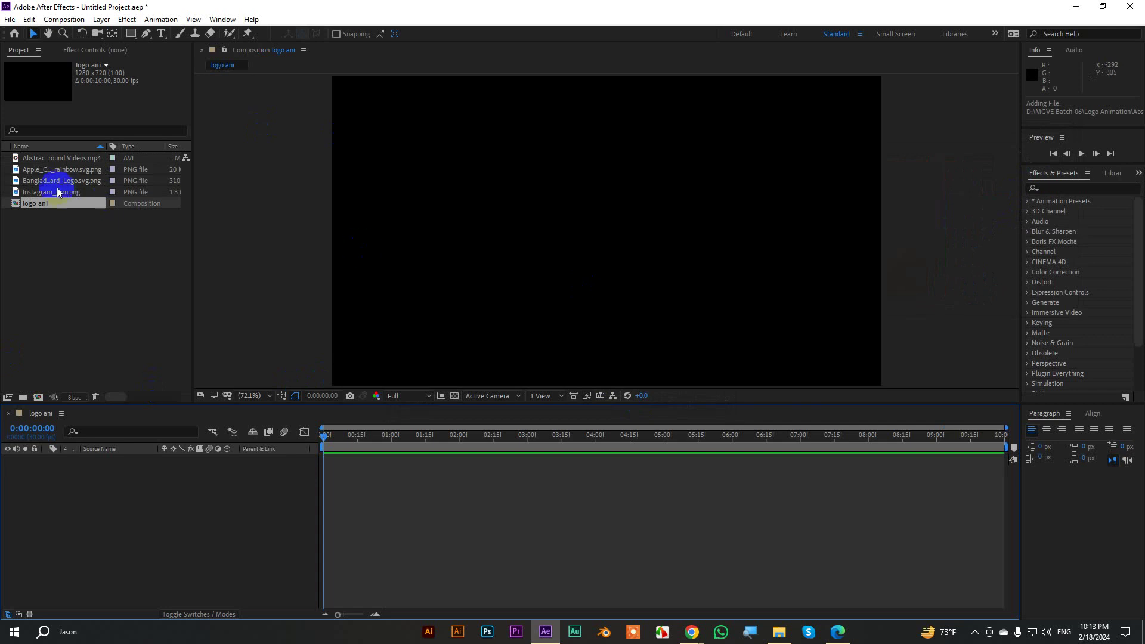
{"action": "left_click", "coordinate": [34, 170]}
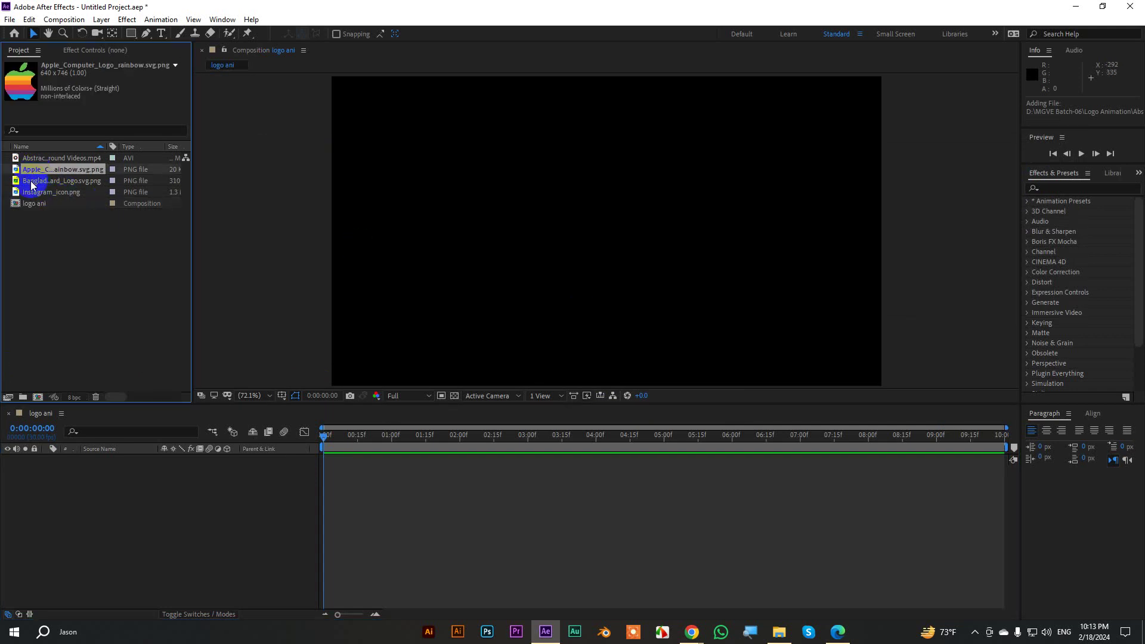
{"action": "left_click", "coordinate": [31, 181]}
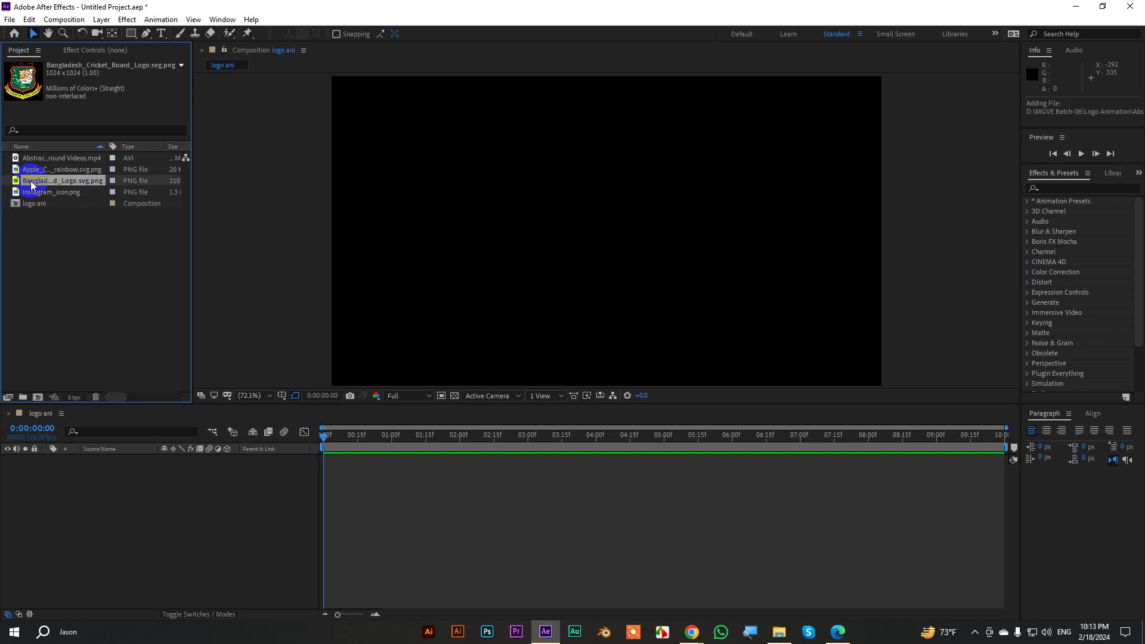
{"action": "left_click", "coordinate": [34, 188]}
{"action": "left_click", "coordinate": [33, 180]}
{"action": "left_click_drag", "start_coordinate": [33, 180], "coordinate": [149, 510]}
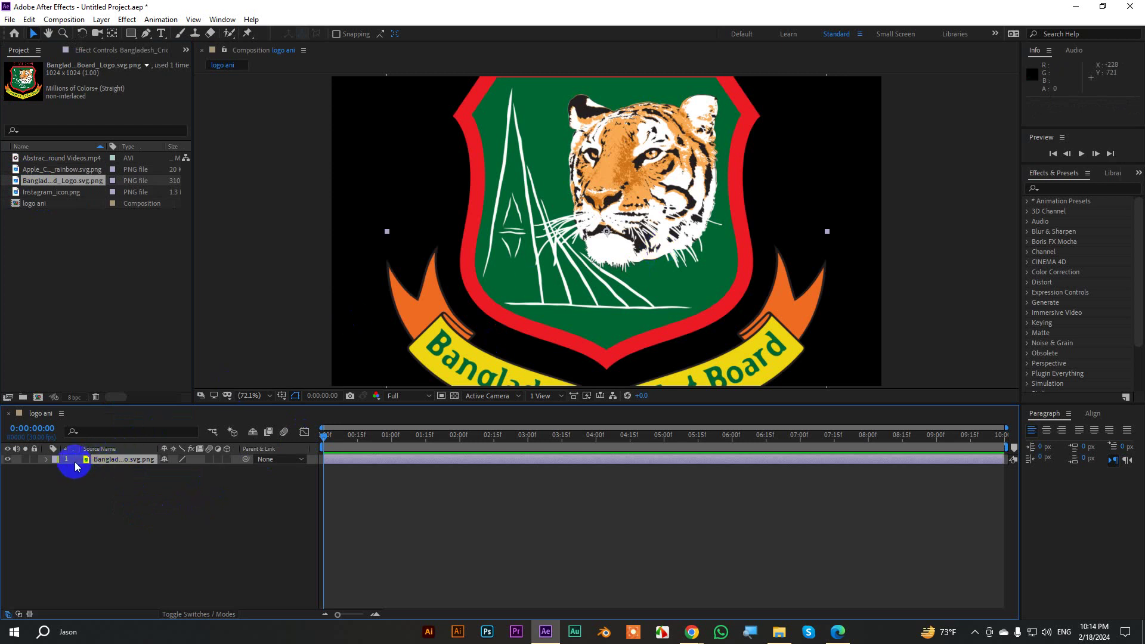
Scale the Bangladesh logo layer down to 40% so it sits centred inside the frame
{"action": "left_click", "coordinate": [47, 460]}
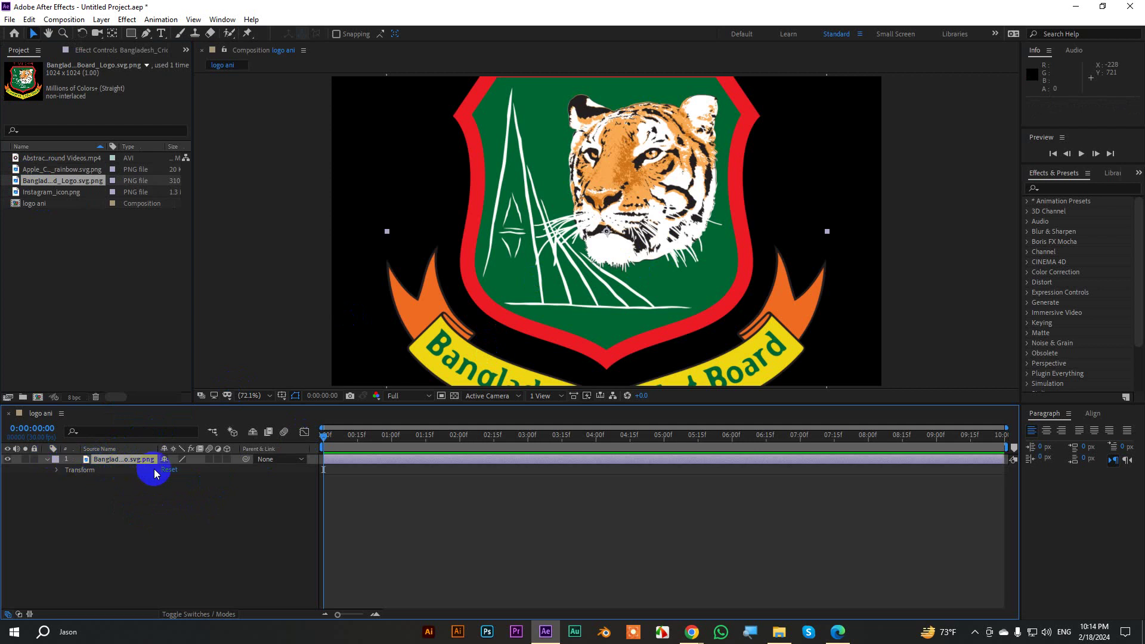
{"action": "key", "text": "s"}
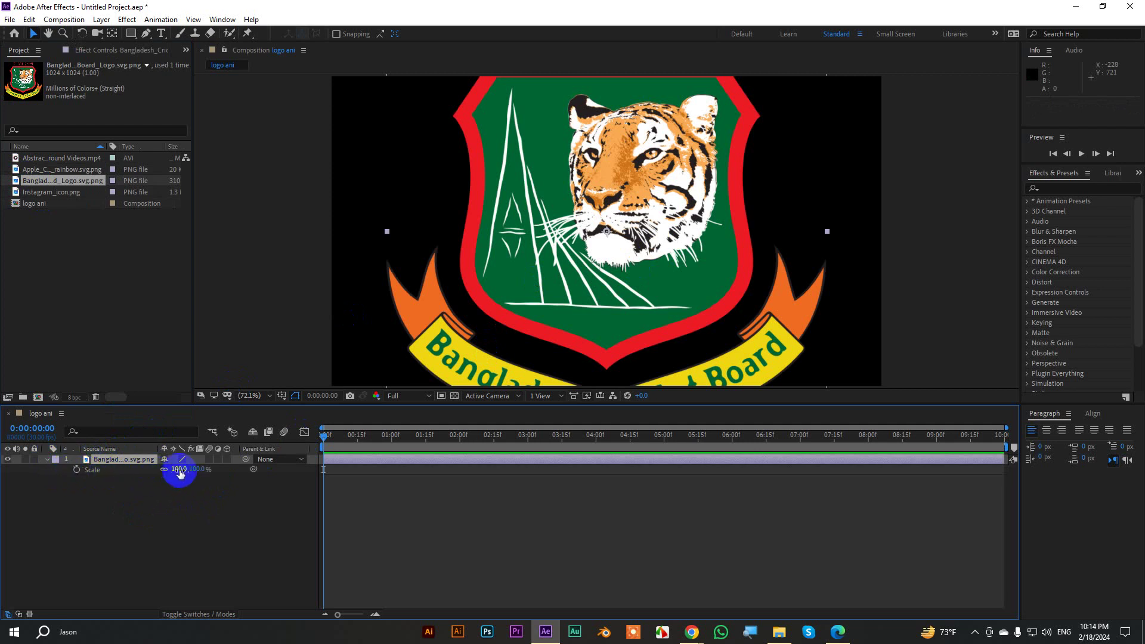
{"action": "left_click_drag", "start_coordinate": [179, 470], "coordinate": [149, 473]}
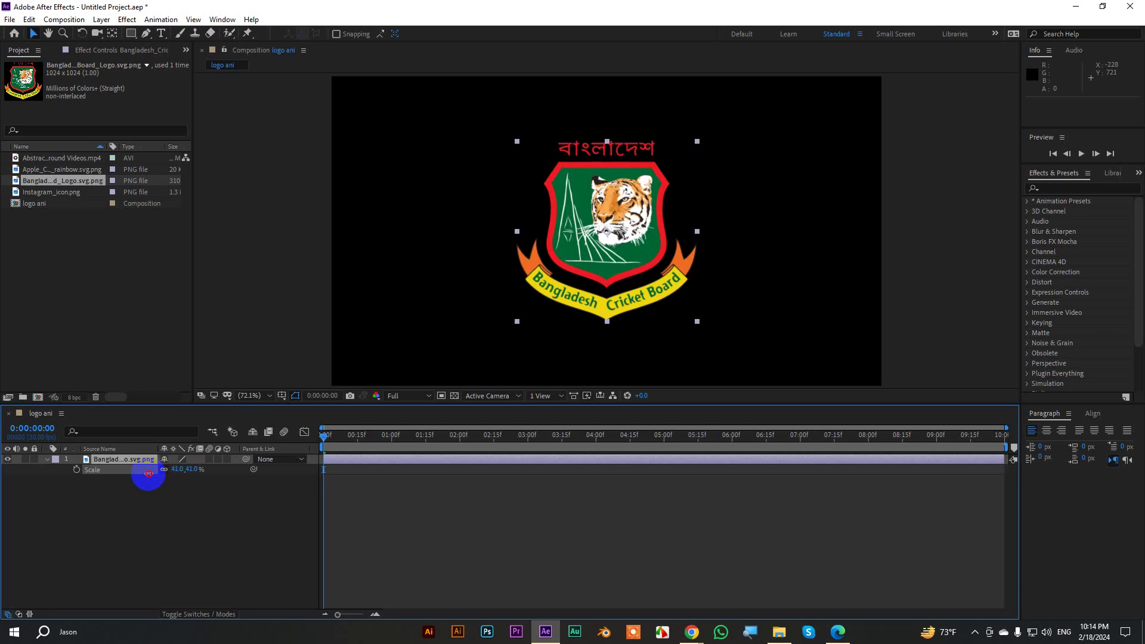
{"action": "left_click_drag", "start_coordinate": [148, 473], "coordinate": [148, 474]}
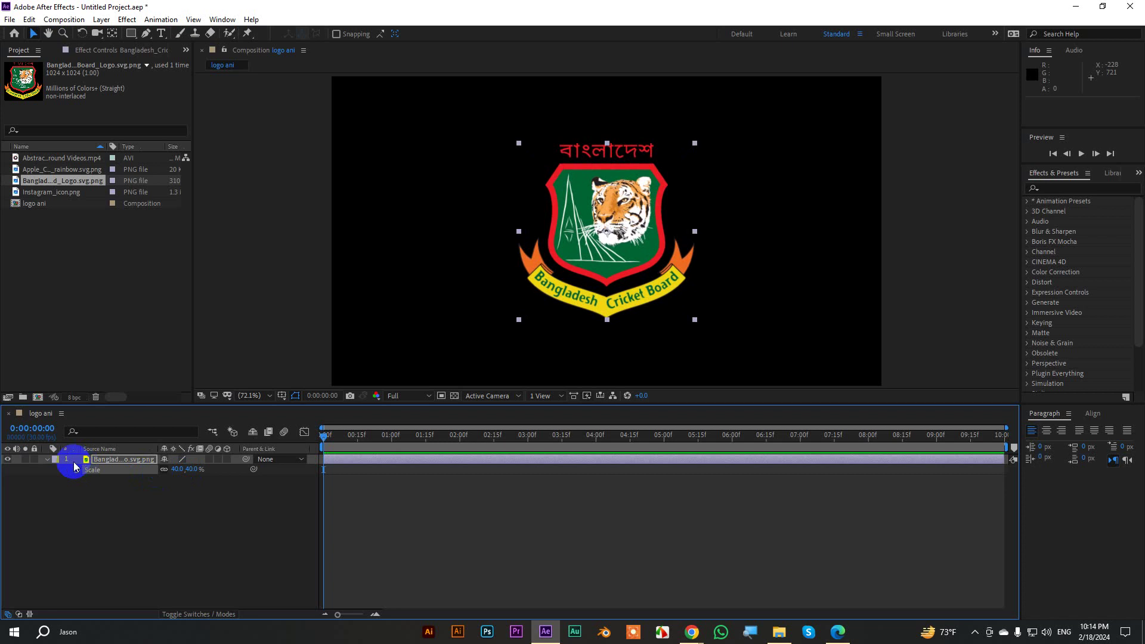
{"action": "left_click", "coordinate": [137, 482]}
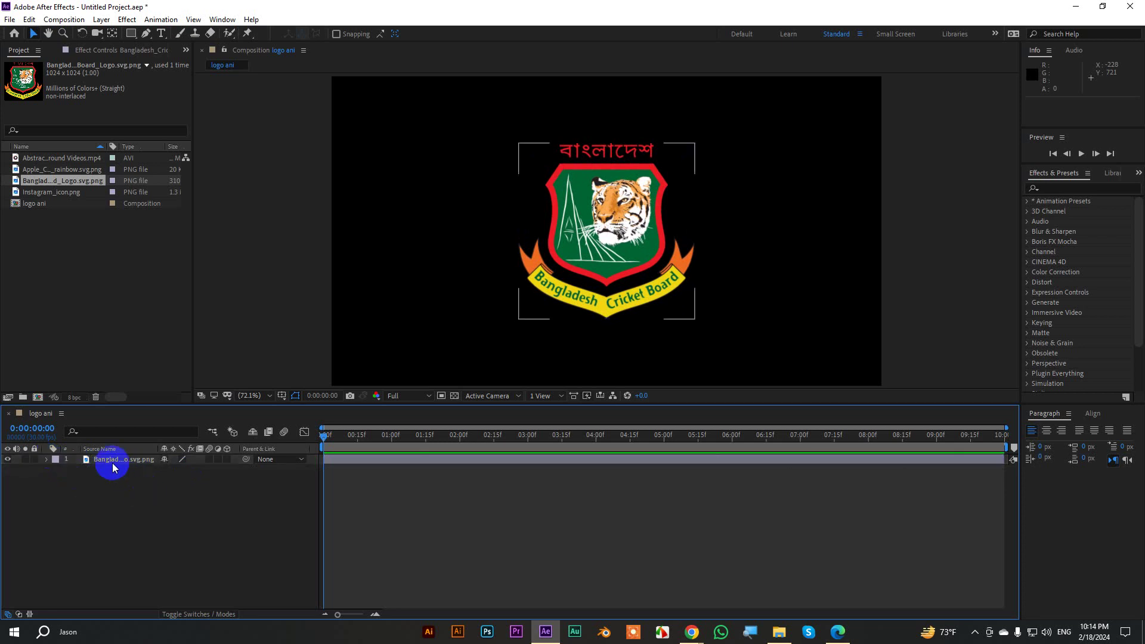
{"action": "left_click_drag", "start_coordinate": [130, 479], "coordinate": [450, 514]}
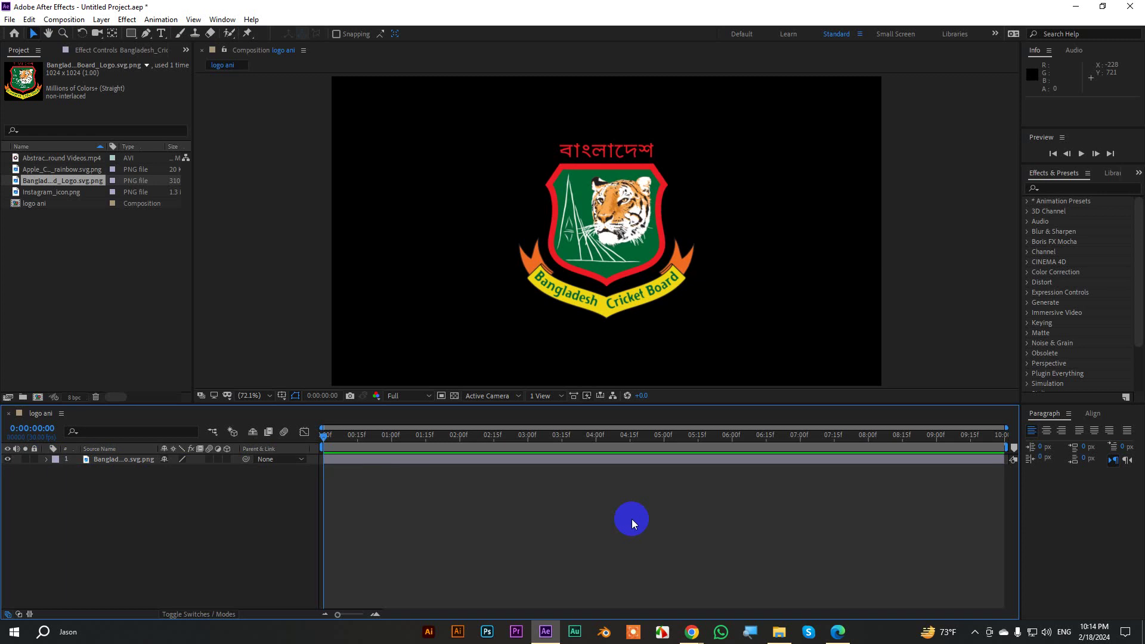
{"action": "left_click", "coordinate": [622, 240]}
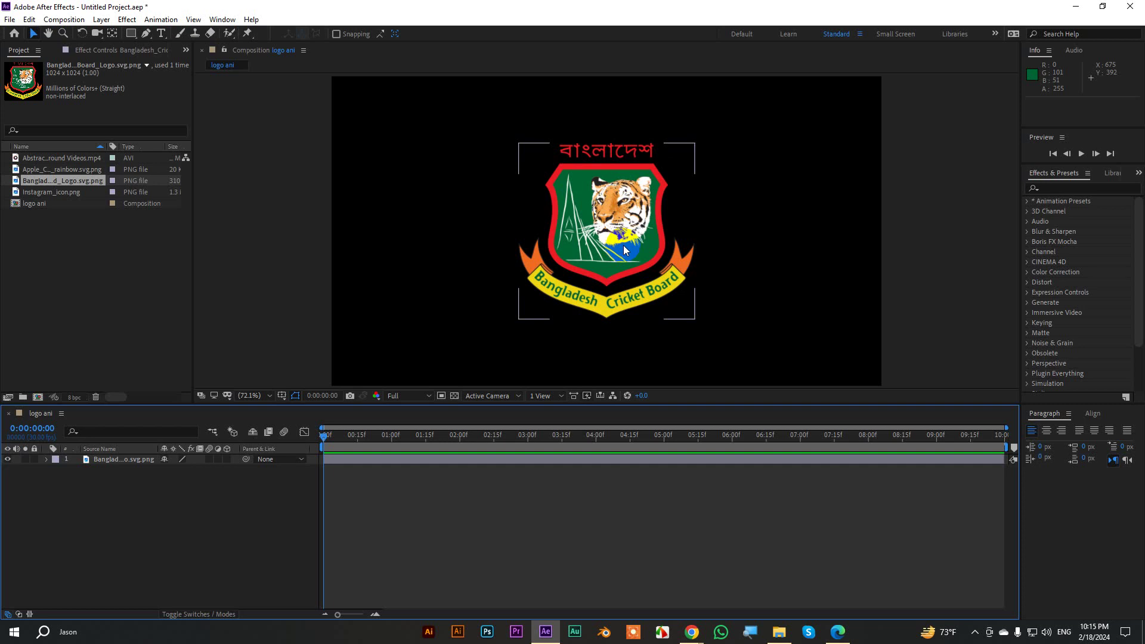
{"action": "left_click", "coordinate": [630, 377]}
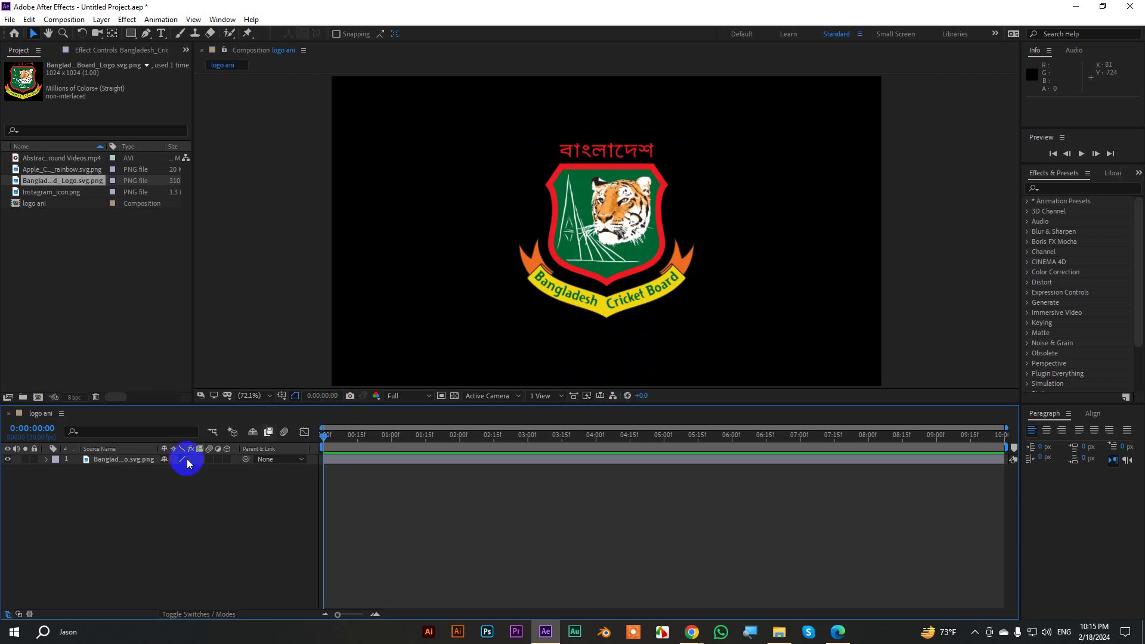
{"action": "left_click", "coordinate": [114, 462]}
{"action": "left_click", "coordinate": [131, 486]}
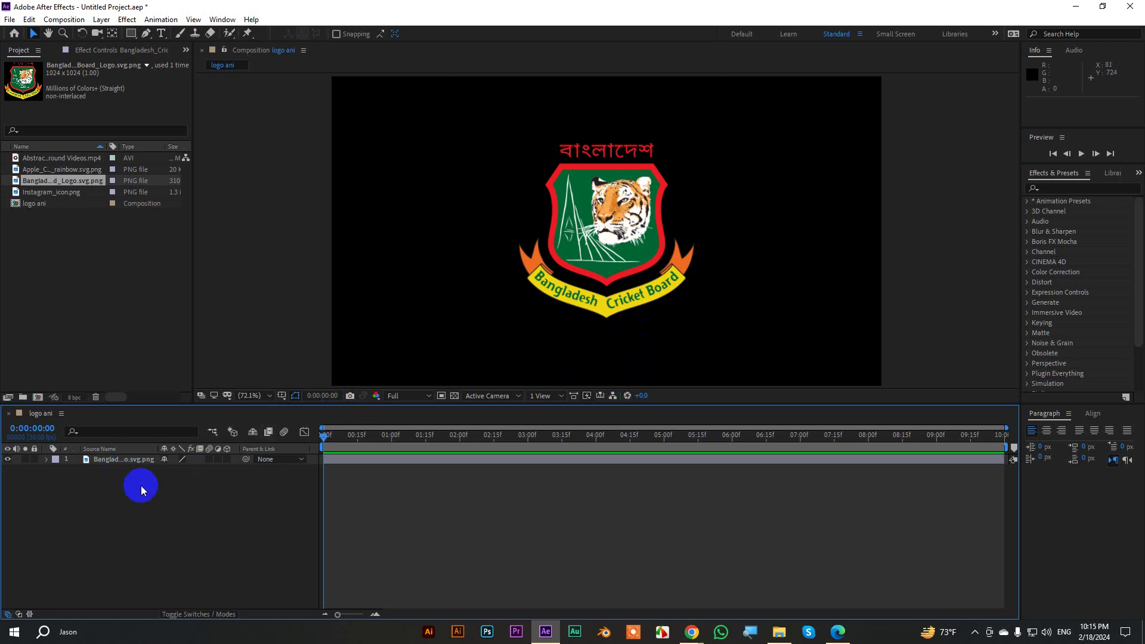
{"action": "left_click", "coordinate": [102, 459]}
Pre-compose the logo layer with Move all attributes into a composition named 'logo replace'
{"action": "right_click", "coordinate": [102, 464]}
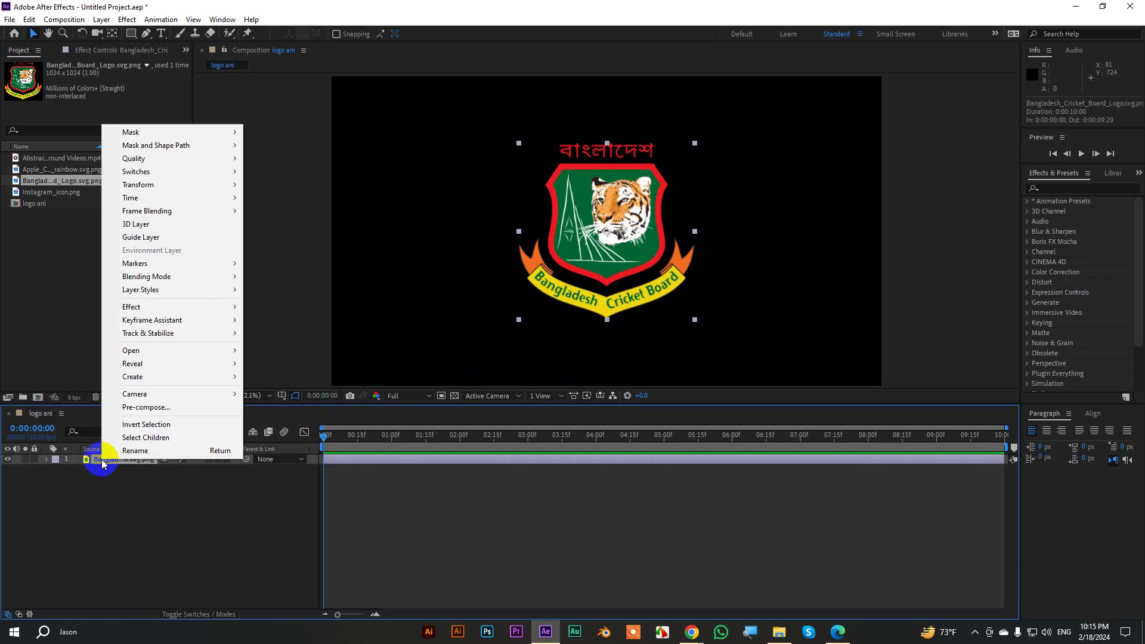
{"action": "left_click", "coordinate": [146, 414]}
{"action": "left_click_drag", "start_coordinate": [504, 200], "coordinate": [603, 190]}
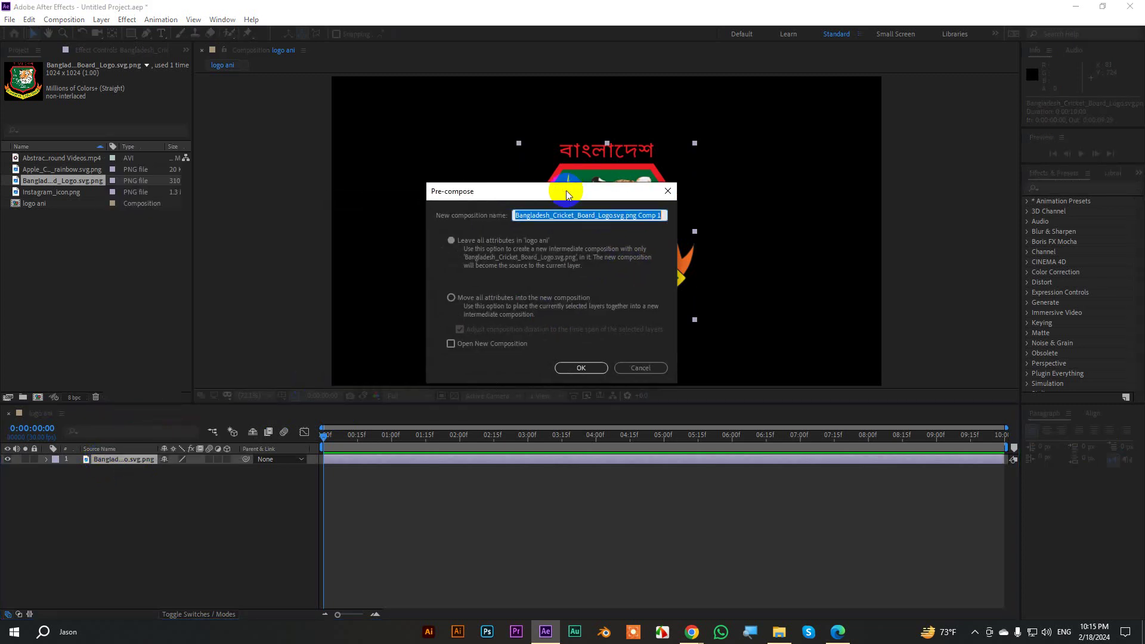
{"action": "left_click", "coordinate": [450, 298]}
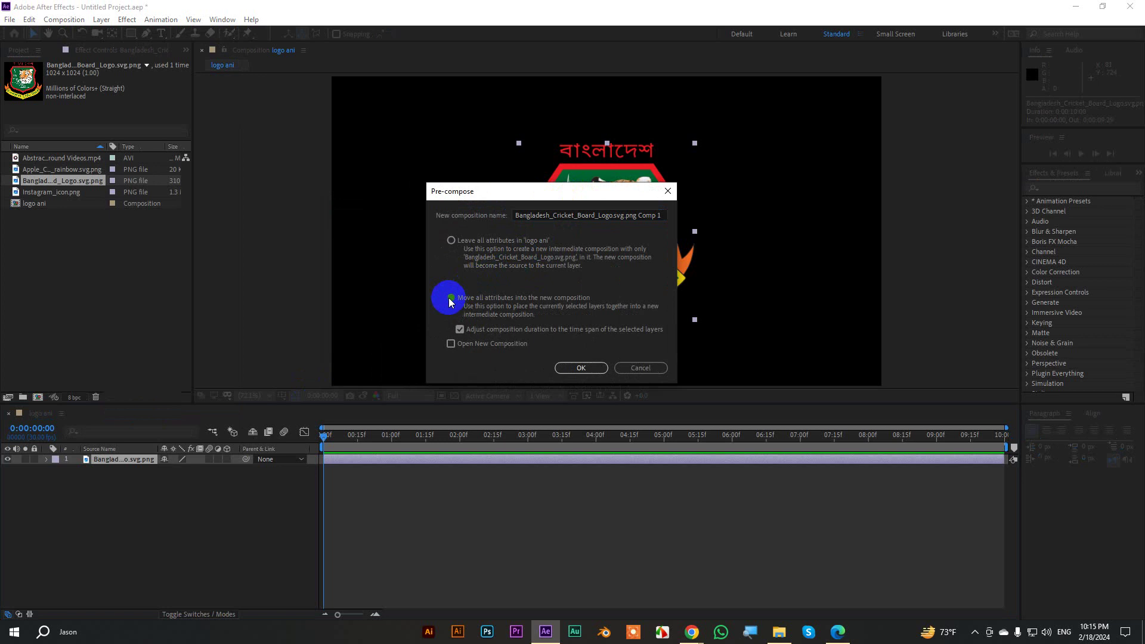
{"action": "triple_click", "coordinate": [557, 214]}
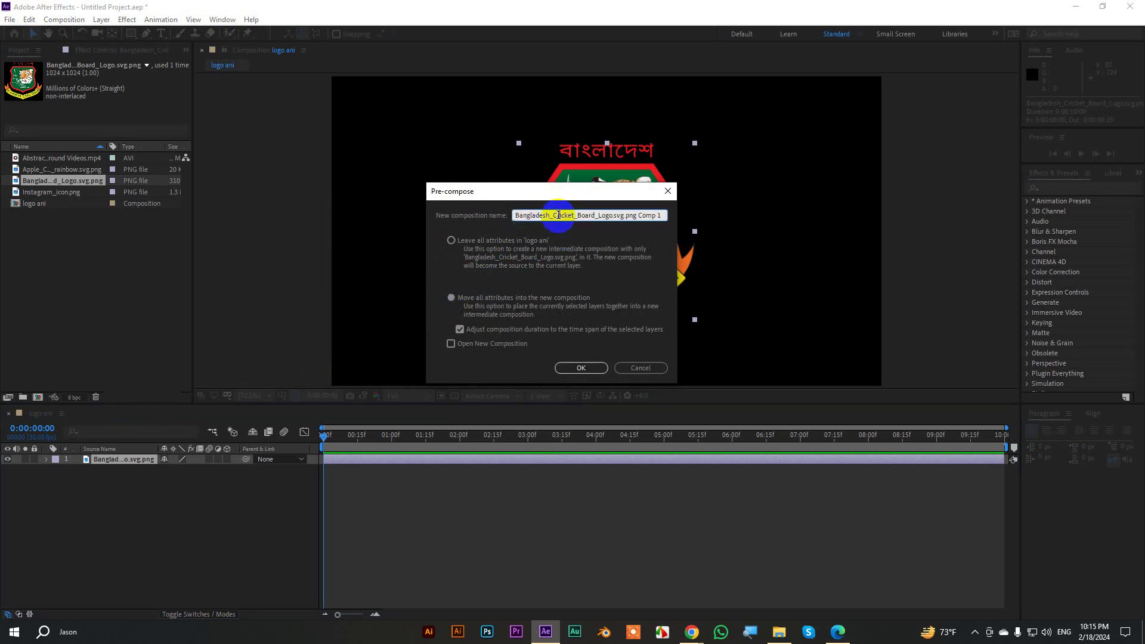
{"action": "type", "text": "lo"}
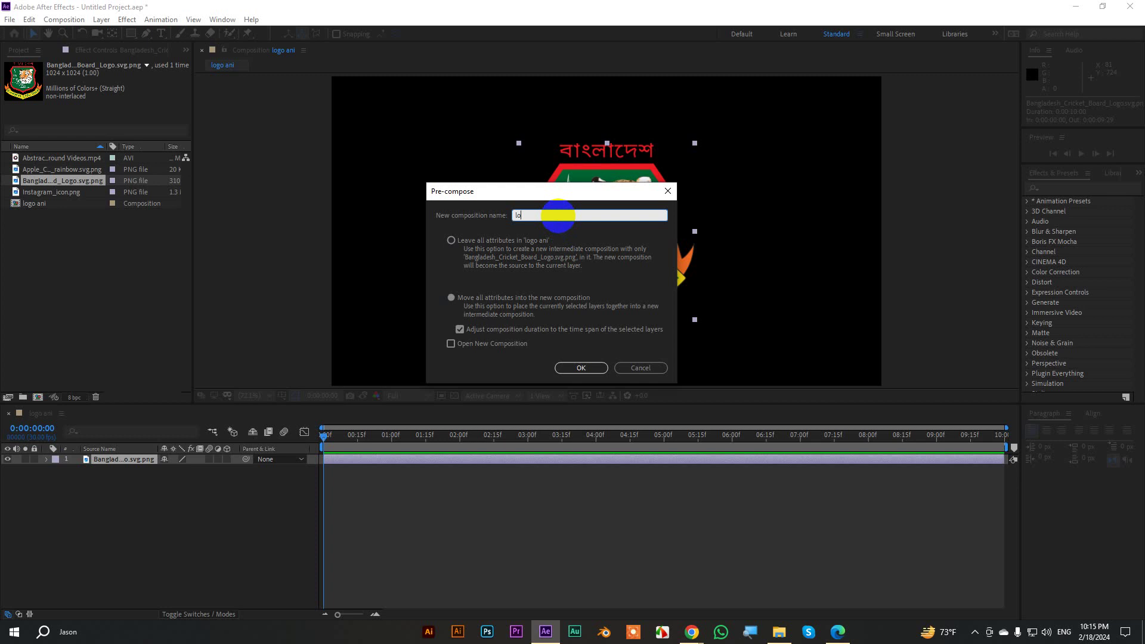
{"action": "type", "text": "go replac"}
{"action": "type", "text": "e"}
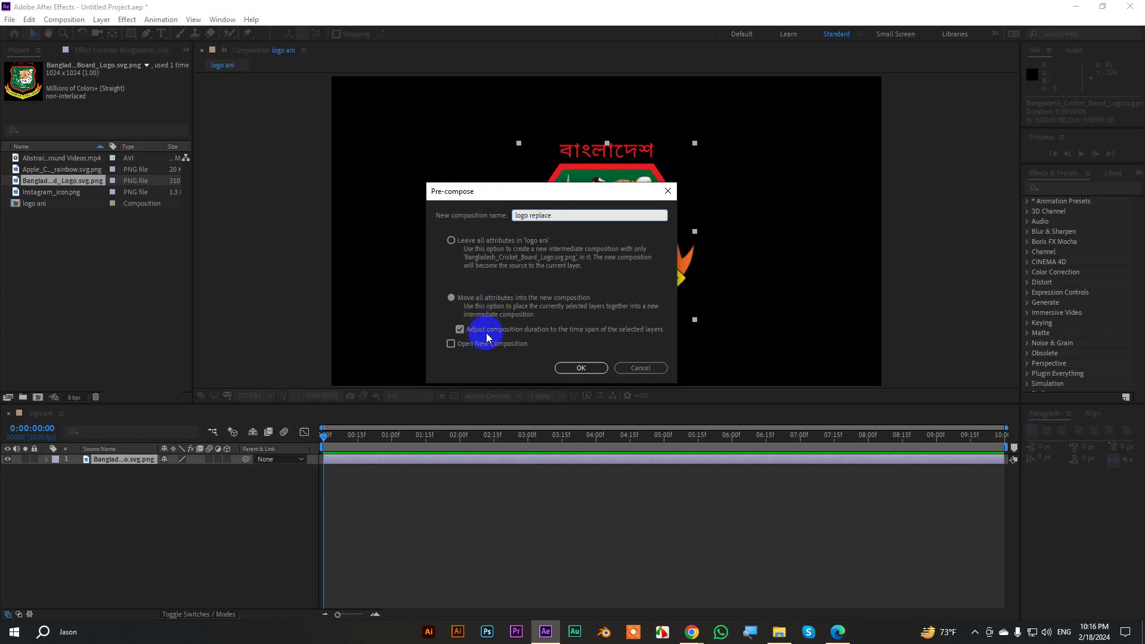
{"action": "left_click", "coordinate": [580, 371]}
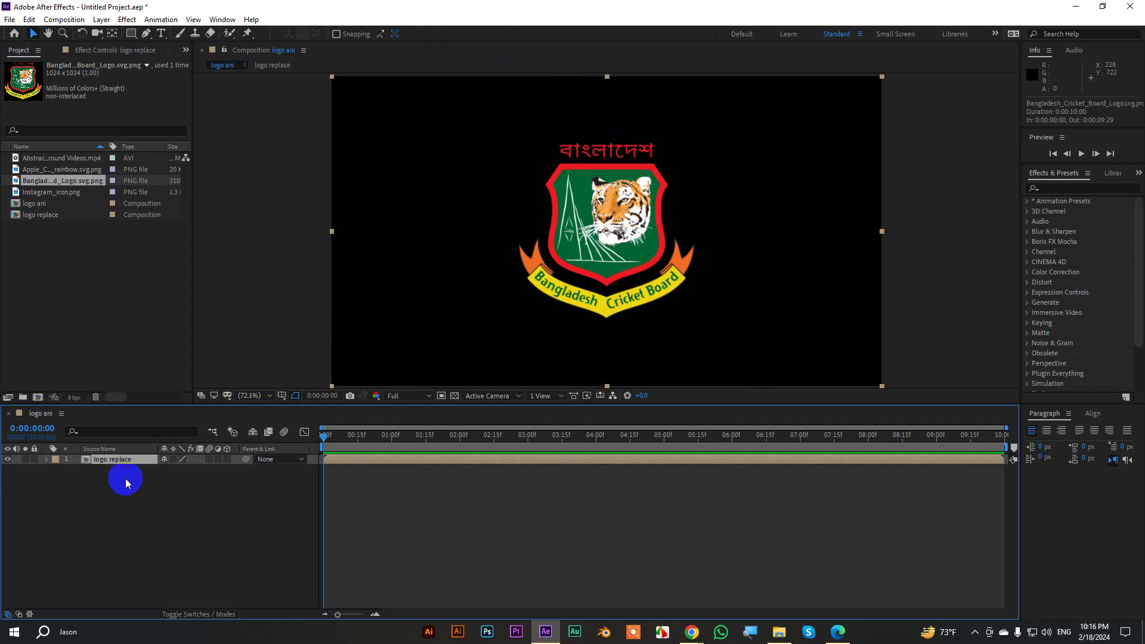
Search Effects & Presets for 'cc ball' and trial-apply CC Ball Action to logo replace, undoing it
{"action": "left_click", "coordinate": [112, 461]}
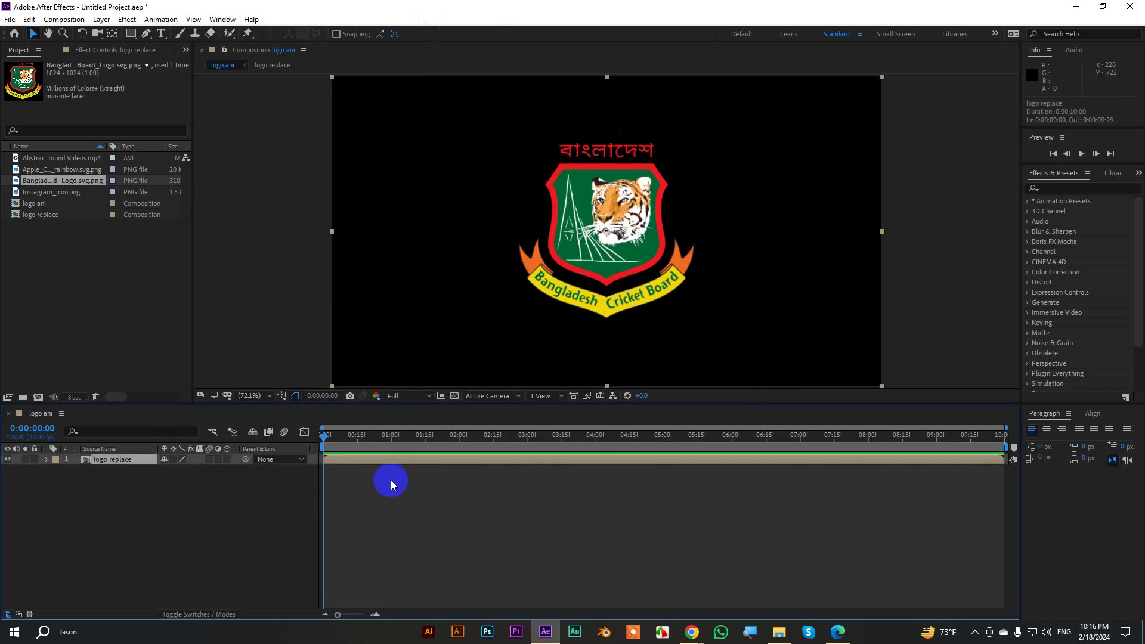
{"action": "left_click", "coordinate": [1062, 190]}
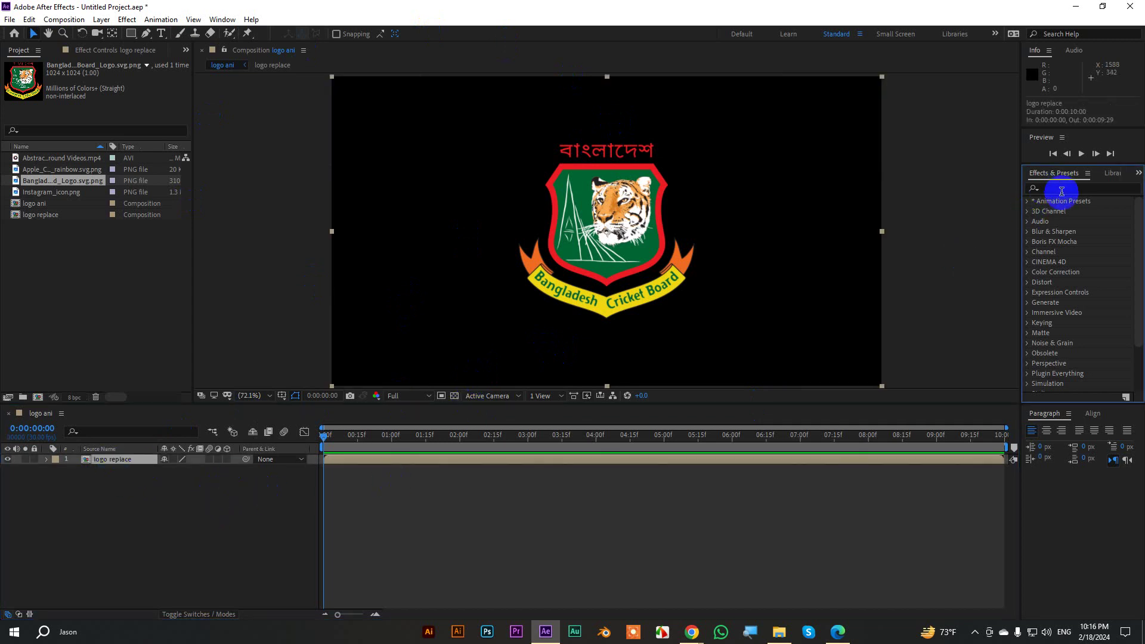
{"action": "left_click", "coordinate": [1060, 188]}
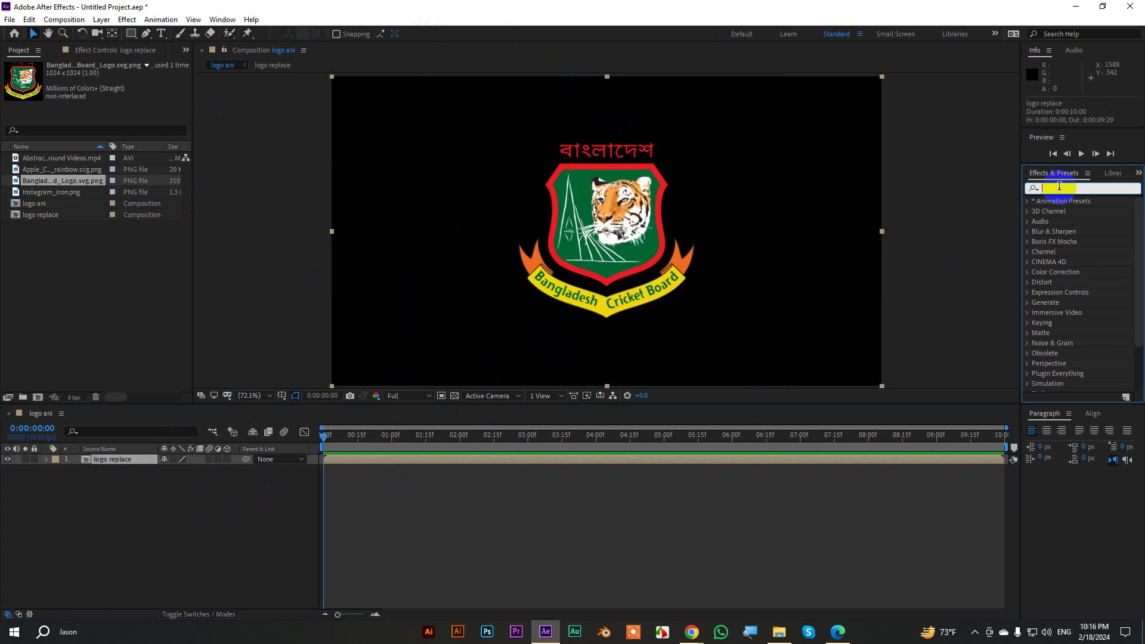
{"action": "type", "text": "cc ball"}
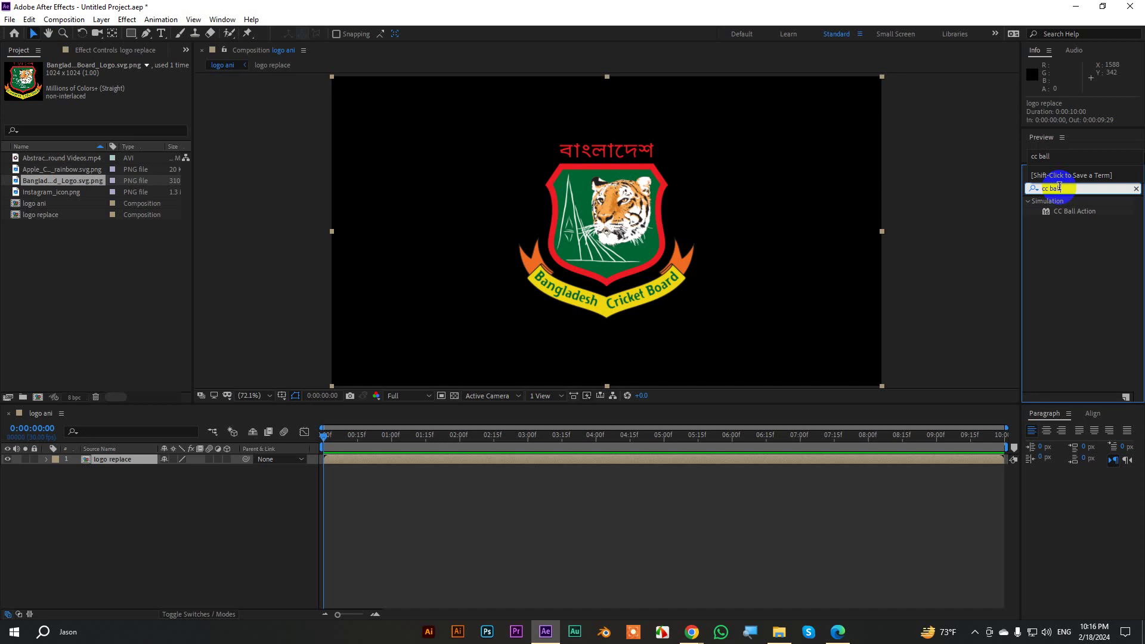
{"action": "left_click", "coordinate": [1072, 217]}
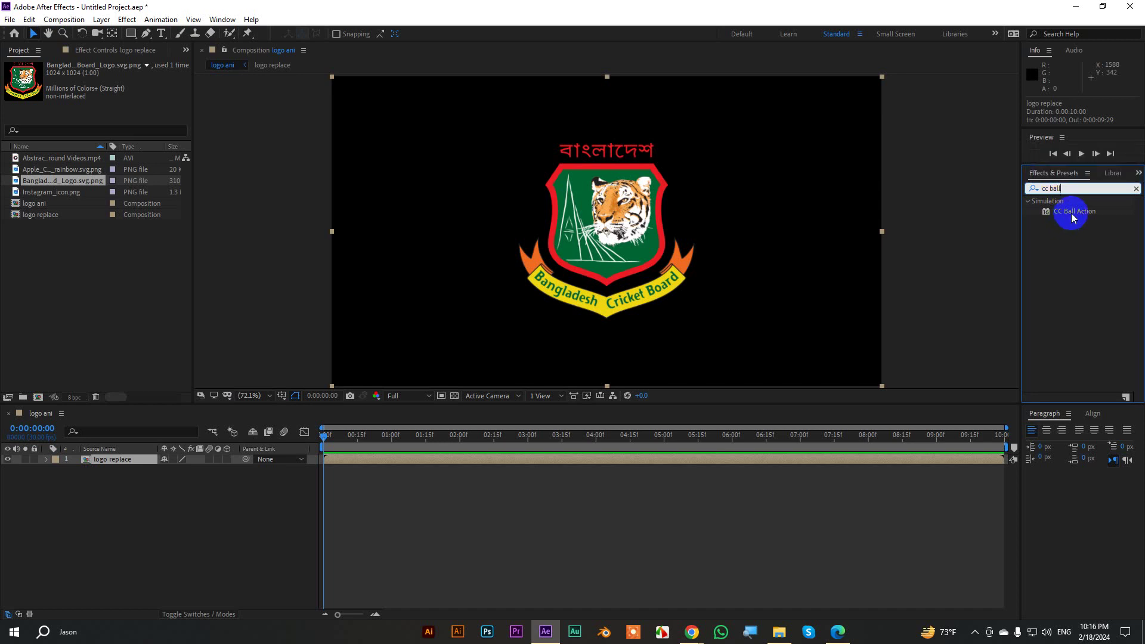
{"action": "left_click_drag", "start_coordinate": [1071, 217], "coordinate": [602, 213]}
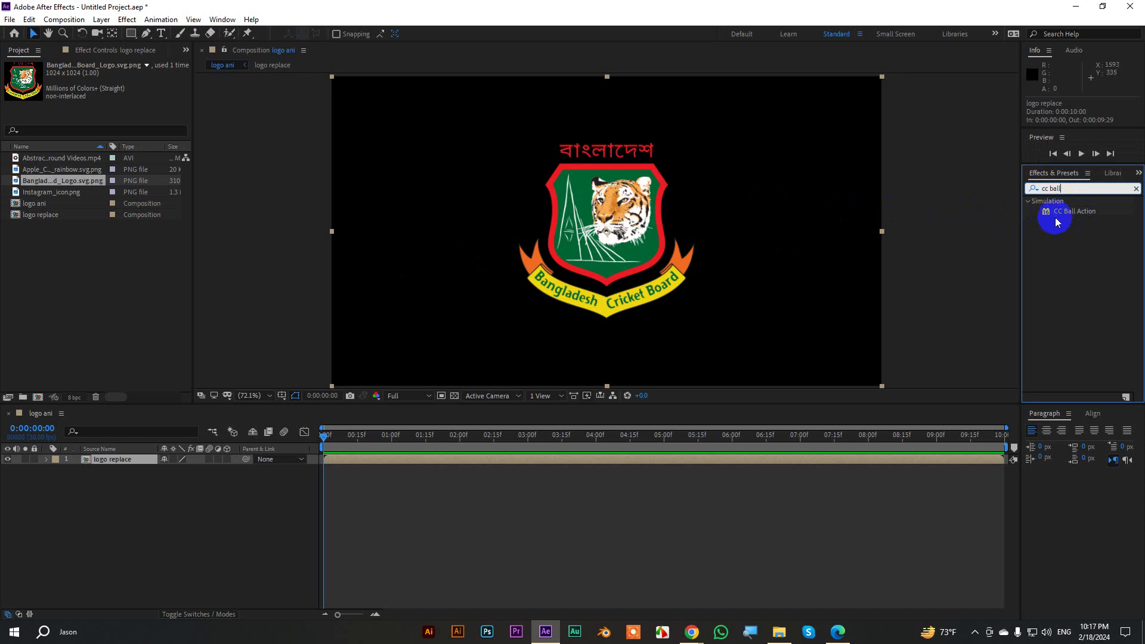
{"action": "left_click_drag", "start_coordinate": [1066, 213], "coordinate": [735, 255]}
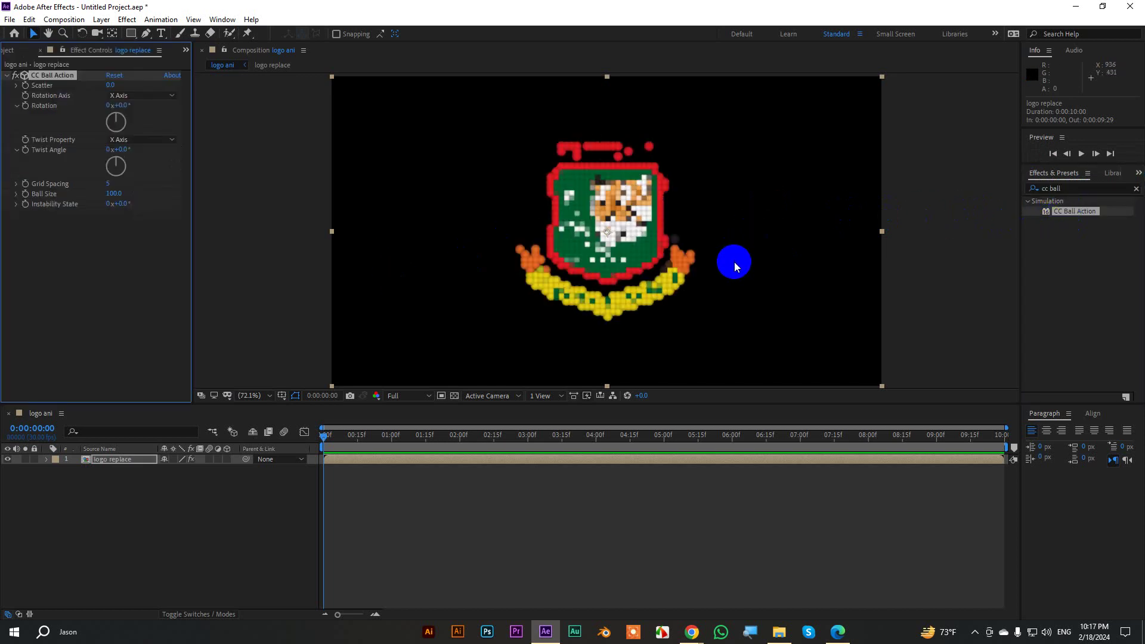
{"action": "key", "text": "ctrl+z"}
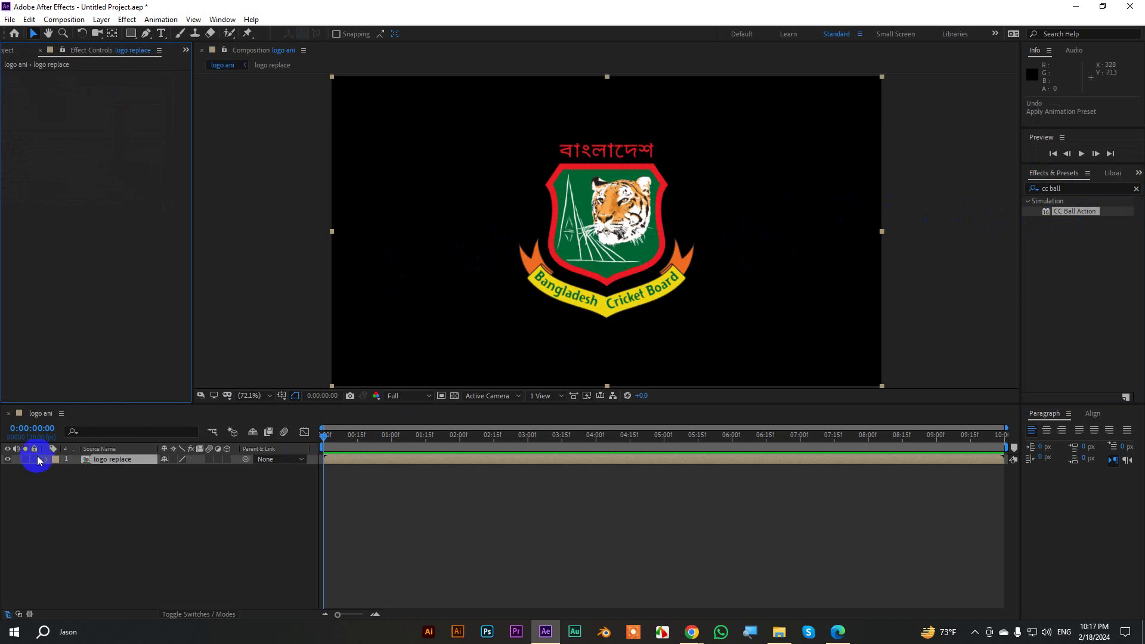
{"action": "left_click", "coordinate": [110, 461]}
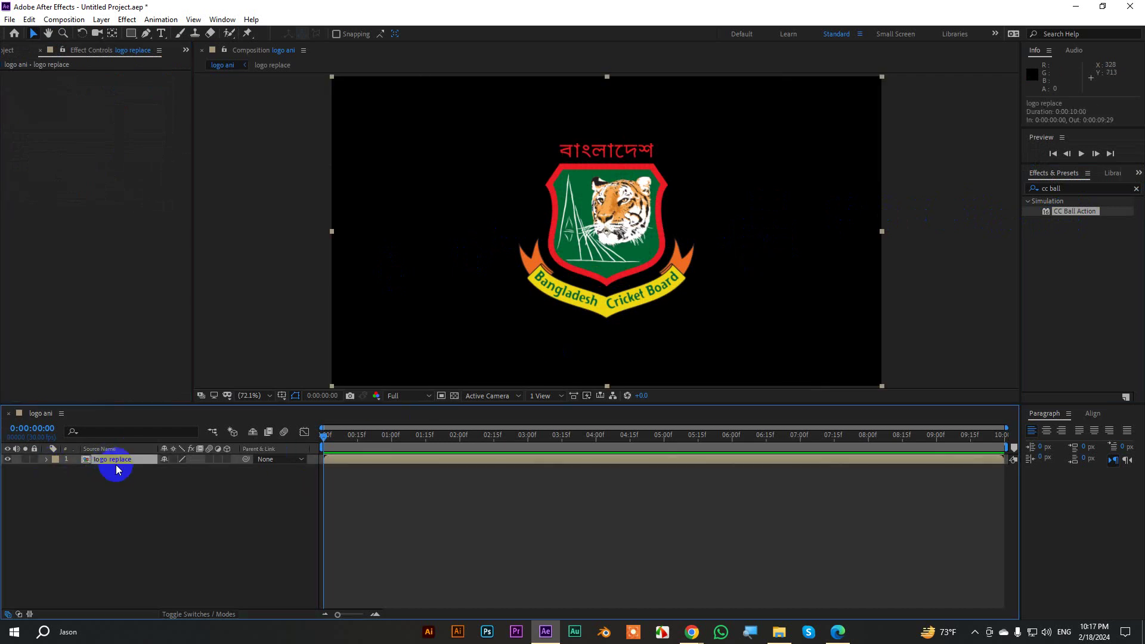
{"action": "double_click", "coordinate": [1067, 212]}
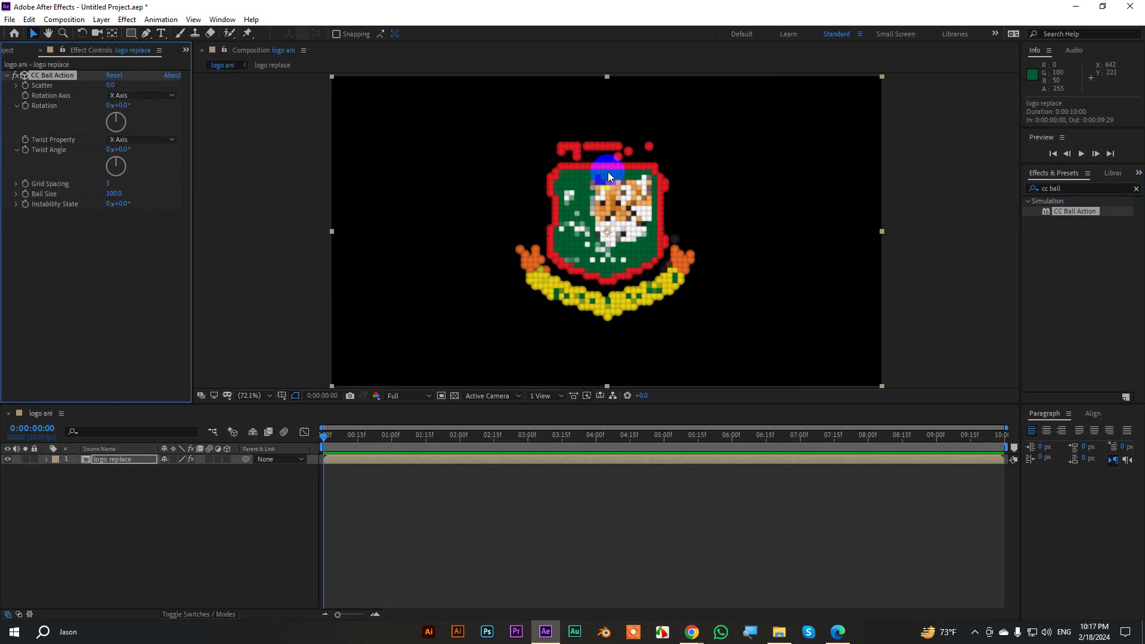
{"action": "key", "text": "ctrl+z"}
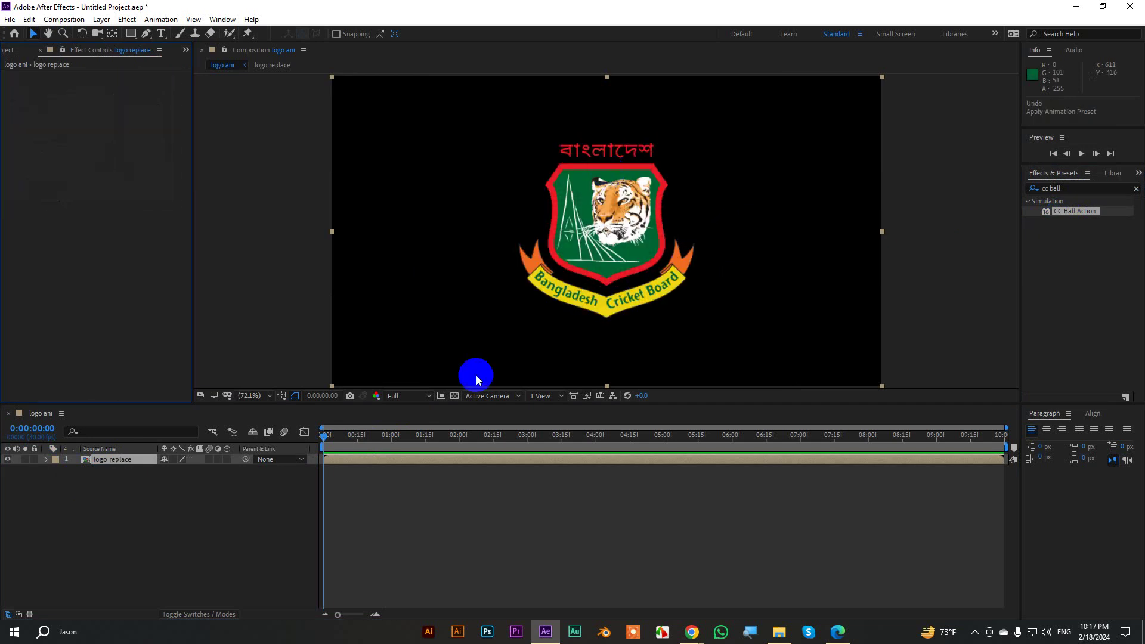
Duplicate the logo replace layer with Ctrl+D and hide the lower copy
{"action": "left_click", "coordinate": [14, 50]}
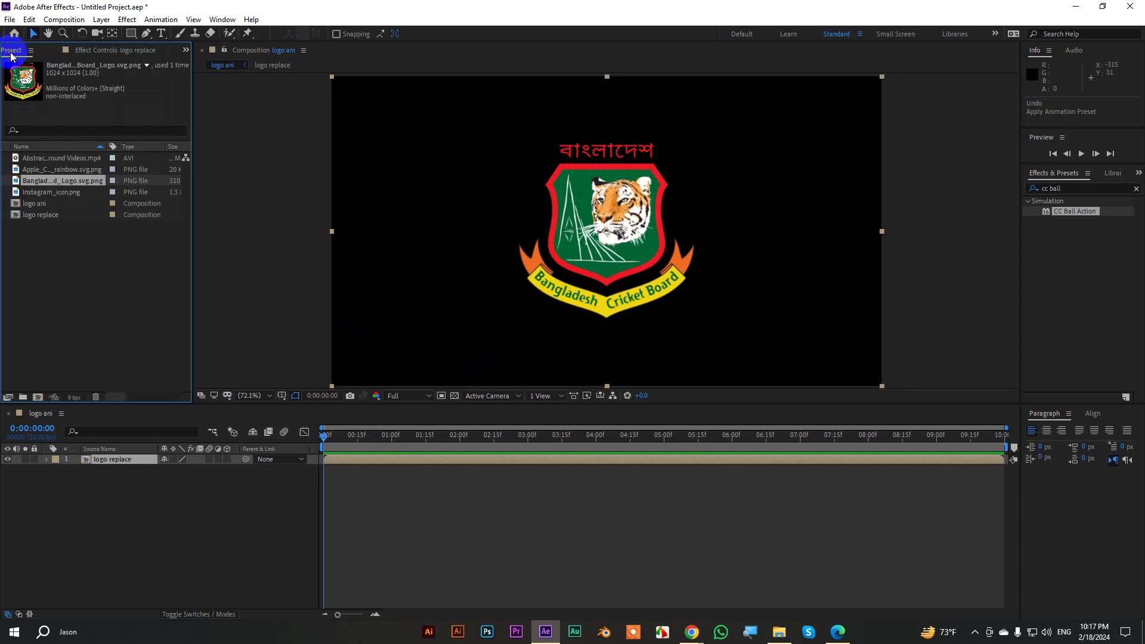
{"action": "left_click", "coordinate": [122, 460]}
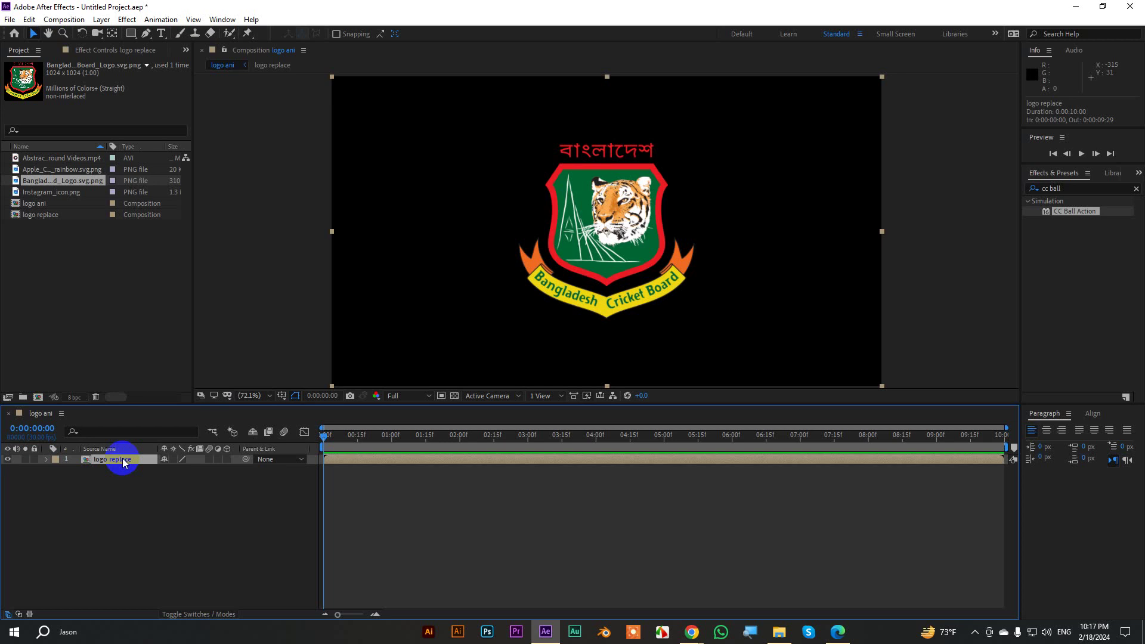
{"action": "key", "text": "ctrl+d"}
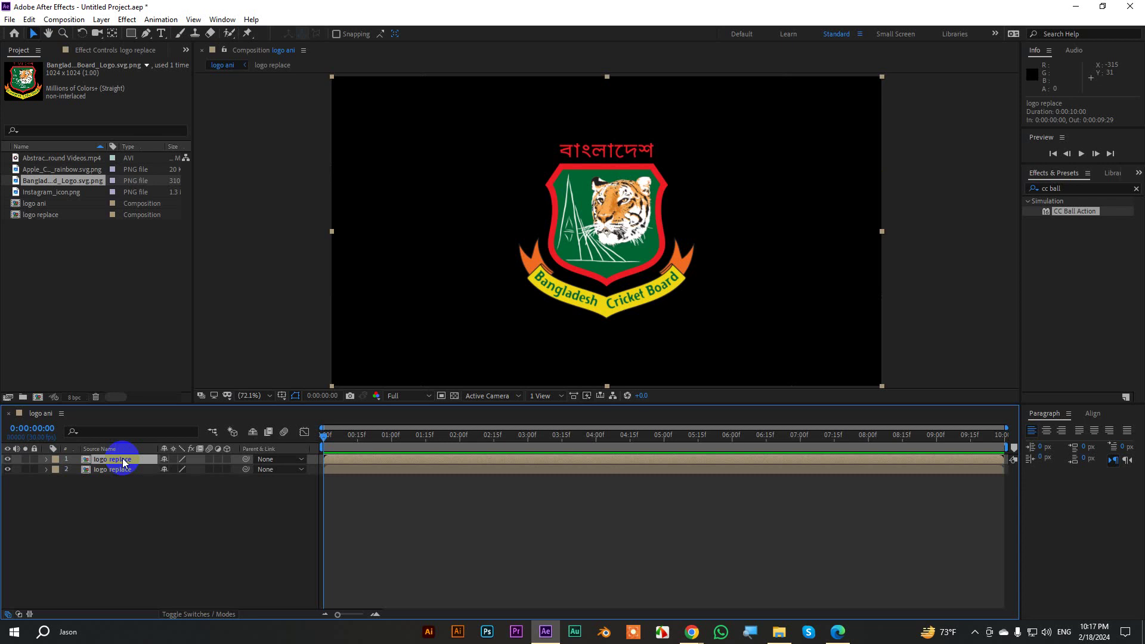
{"action": "left_click", "coordinate": [9, 470]}
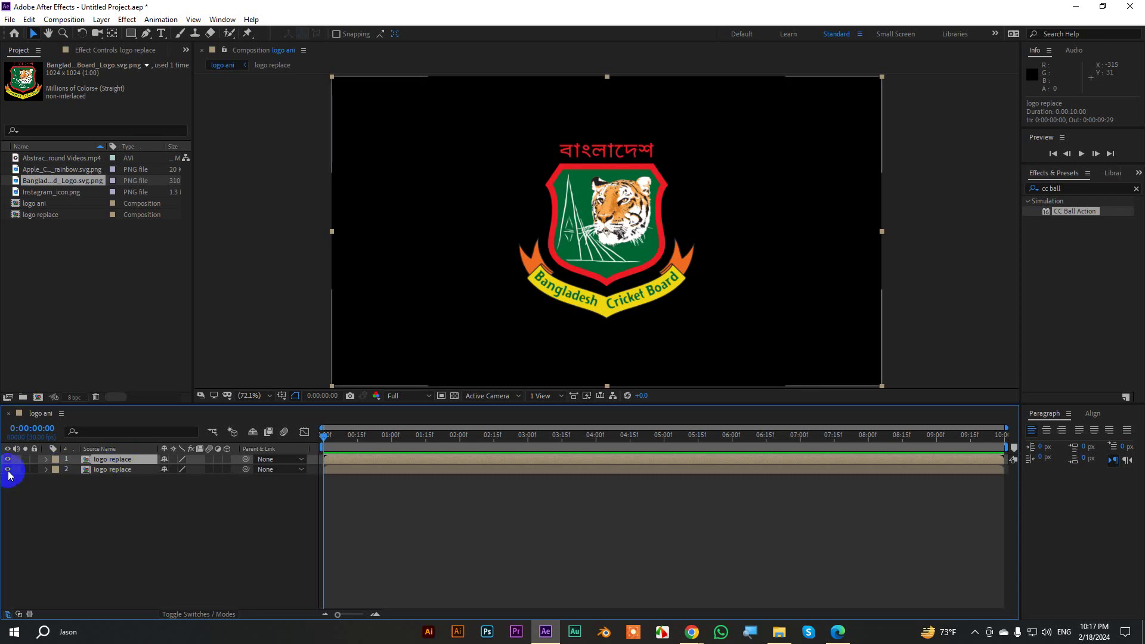
{"action": "left_click", "coordinate": [8, 470]}
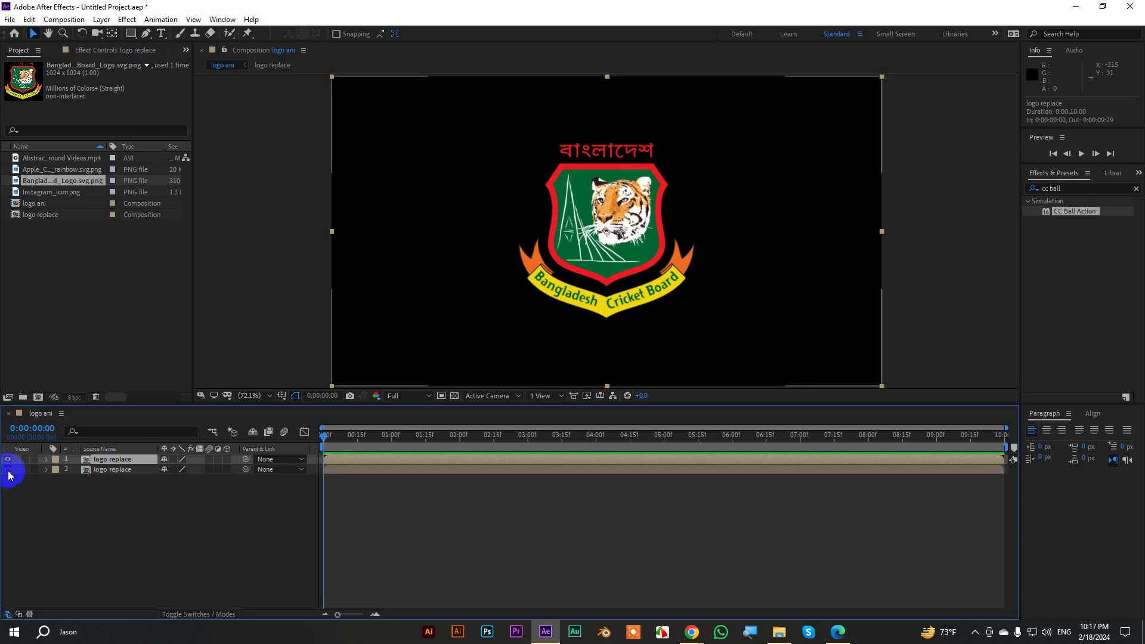
Apply CC Ball Action to the top logo layer, raise Scatter and set Grid Spacing to 5
{"action": "double_click", "coordinate": [1067, 212]}
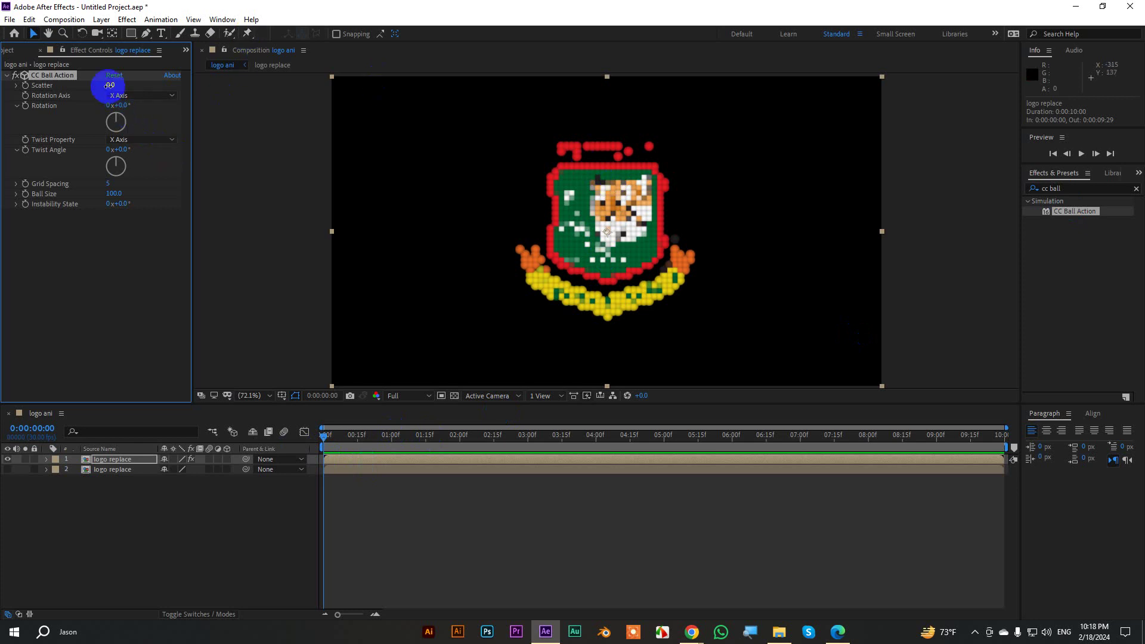
{"action": "mouse_move", "coordinate": [110, 85]}
{"action": "left_mouse_down"}
{"action": "mouse_move", "coordinate": [284, 77]}
{"action": "mouse_move", "coordinate": [124, 118]}
{"action": "mouse_move", "coordinate": [289, 115]}
{"action": "mouse_move", "coordinate": [268, 122]}
{"action": "left_mouse_up"}
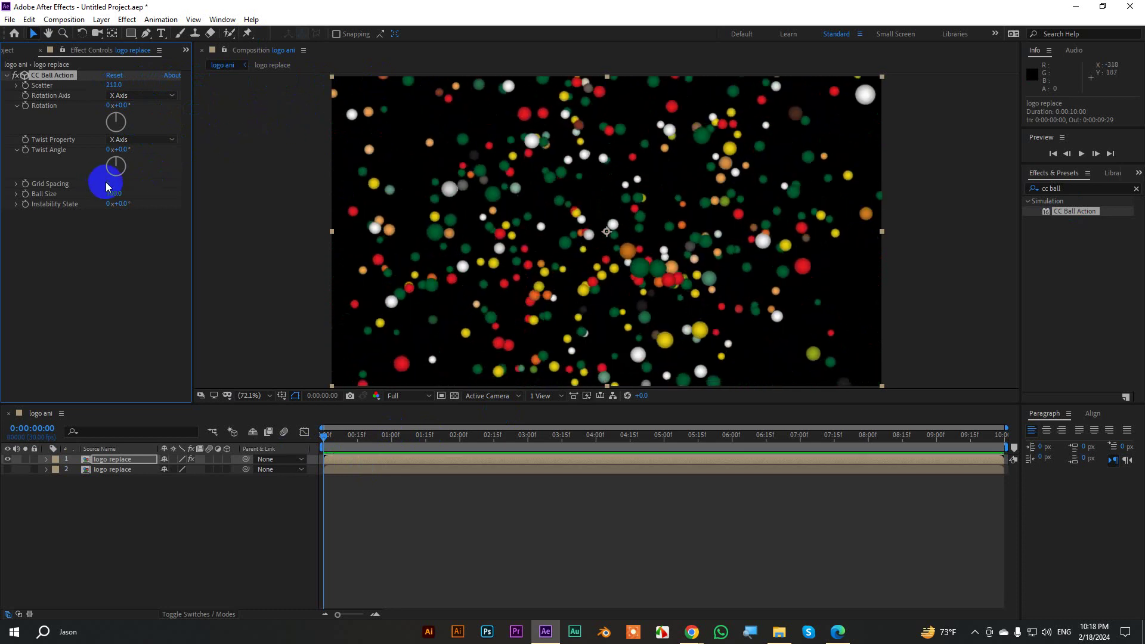
{"action": "left_click_drag", "start_coordinate": [109, 183], "coordinate": [113, 185]}
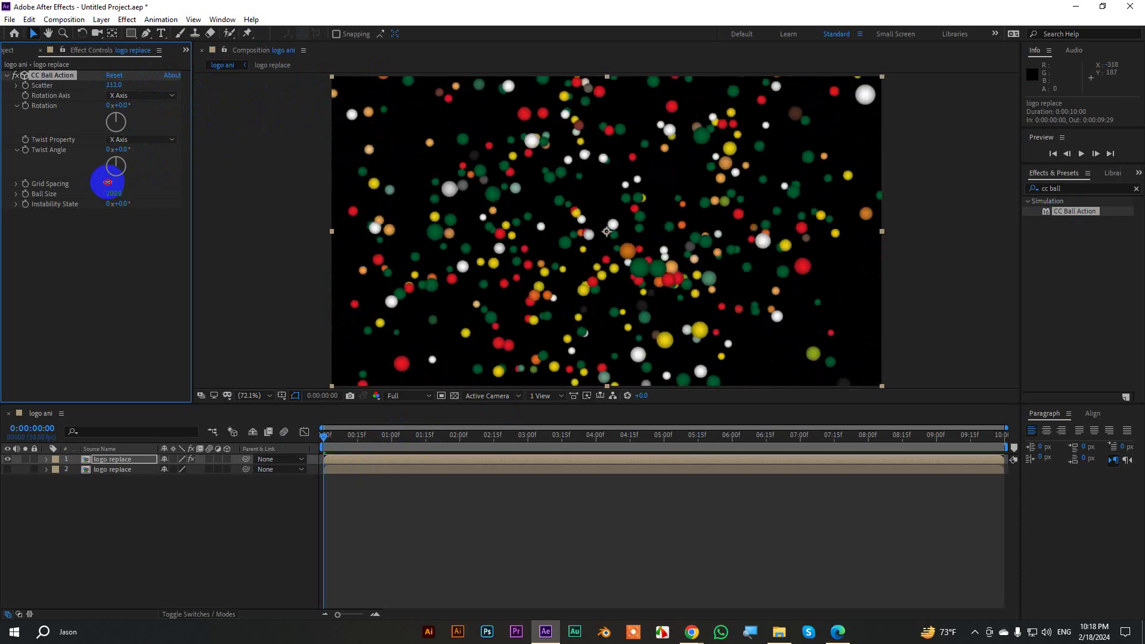
{"action": "left_click", "coordinate": [117, 189]}
{"action": "type", "text": "5"}
{"action": "key", "text": "Return"}
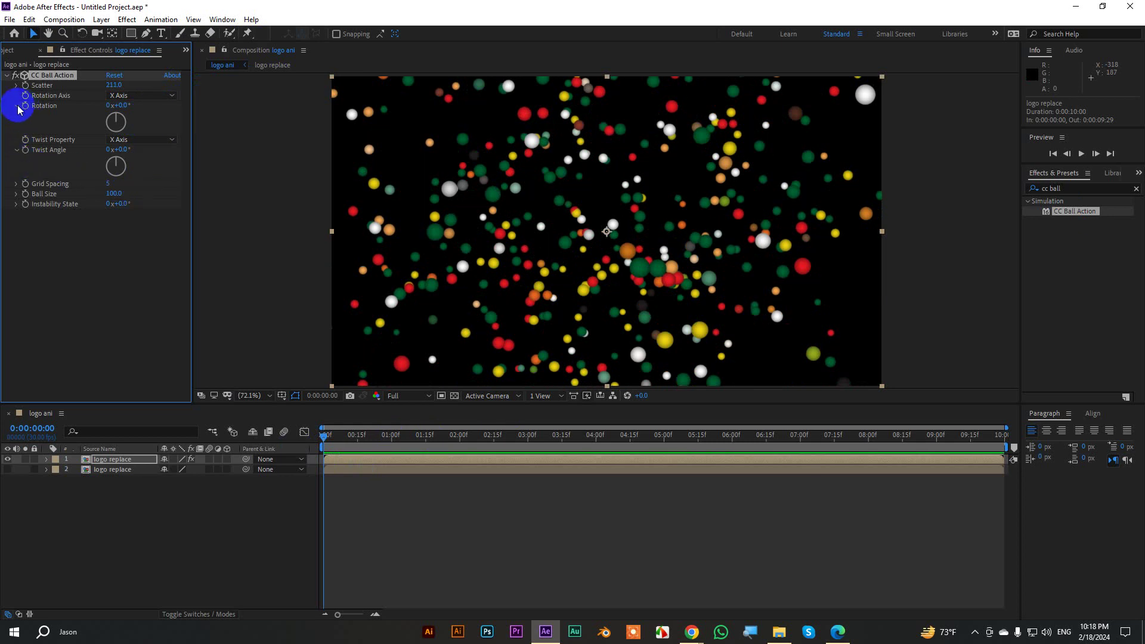
Set the Rotation Axis to XY Axis and adjust Scatter to 1024.0
{"action": "left_click", "coordinate": [16, 195]}
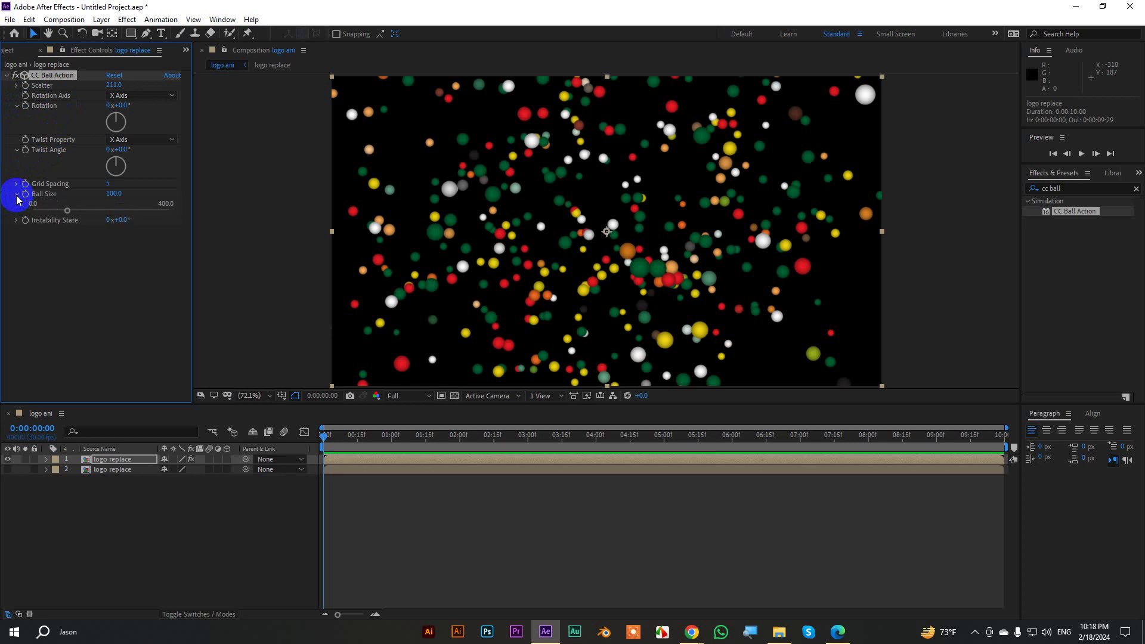
{"action": "left_click", "coordinate": [16, 196]}
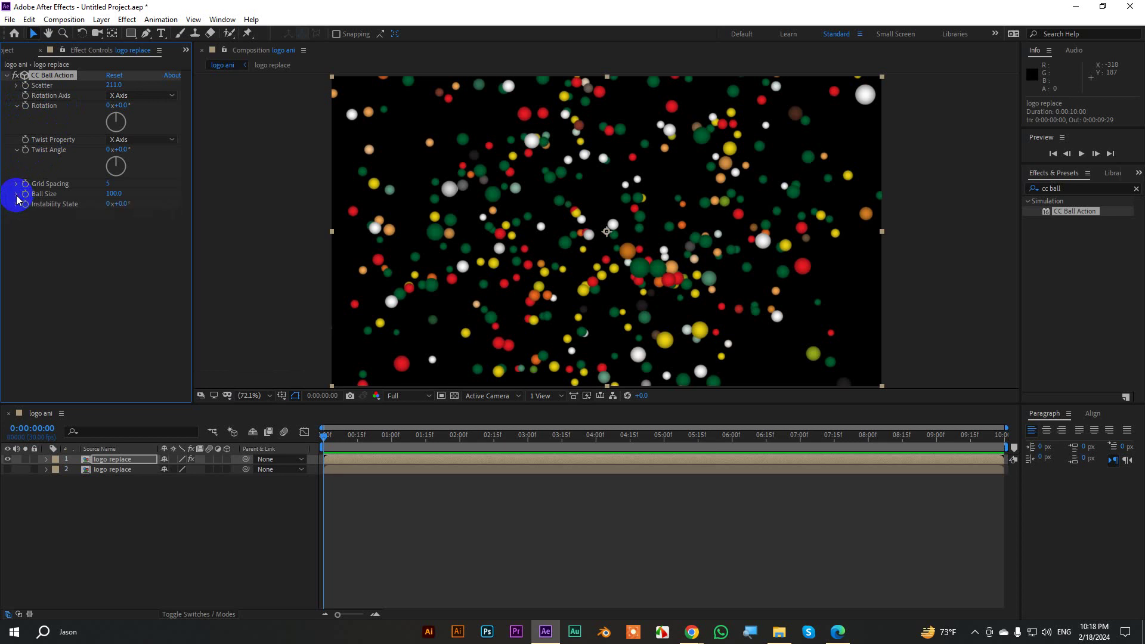
{"action": "left_click", "coordinate": [125, 99]}
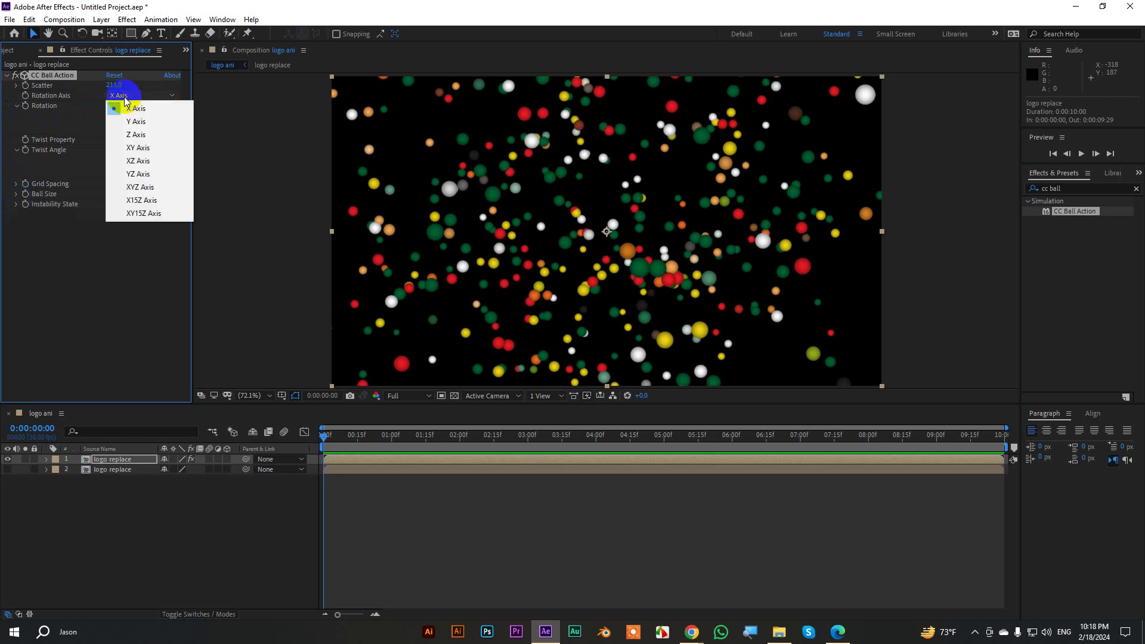
{"action": "left_click", "coordinate": [137, 149]}
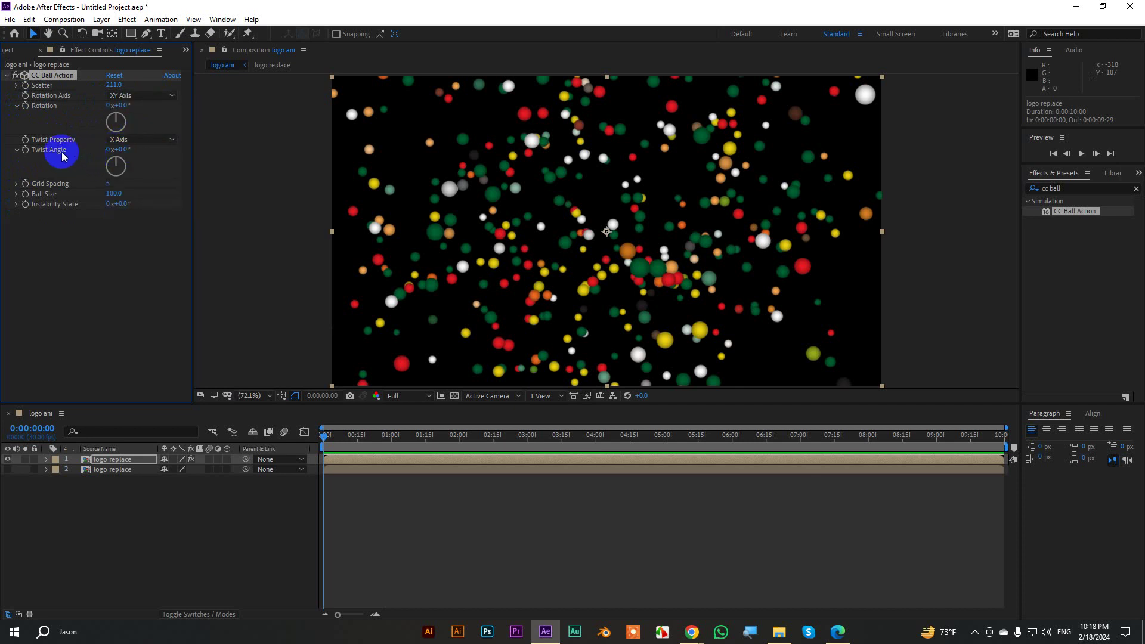
{"action": "mouse_move", "coordinate": [121, 106]}
{"action": "left_mouse_down"}
{"action": "mouse_move", "coordinate": [97, 115]}
{"action": "mouse_move", "coordinate": [3, 234]}
{"action": "left_mouse_up"}
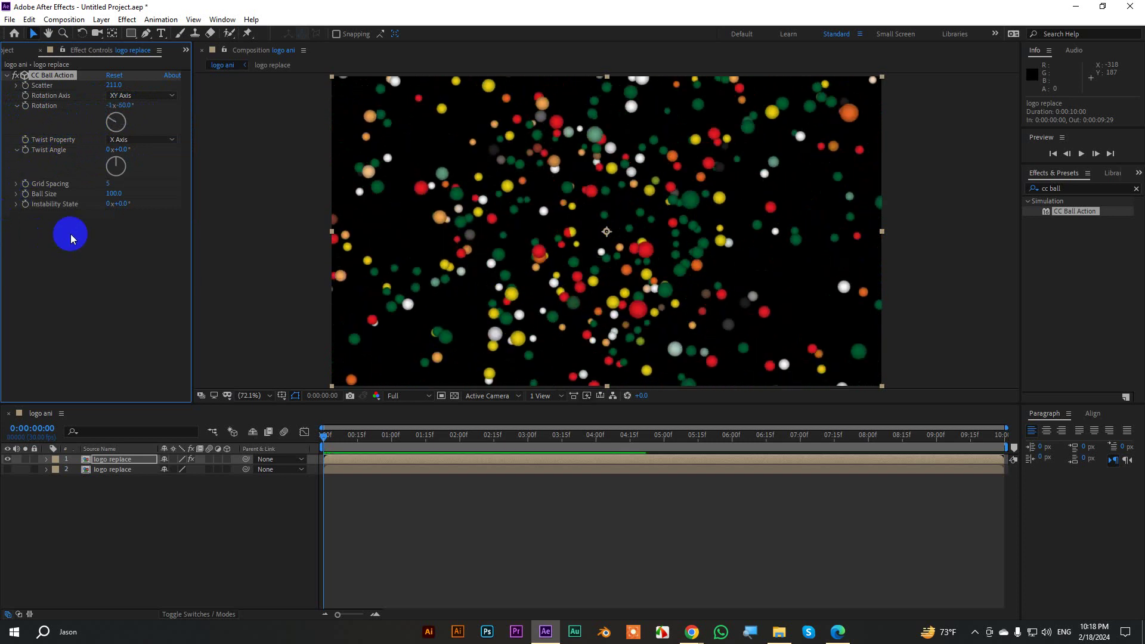
{"action": "key", "text": "ctrl+z"}
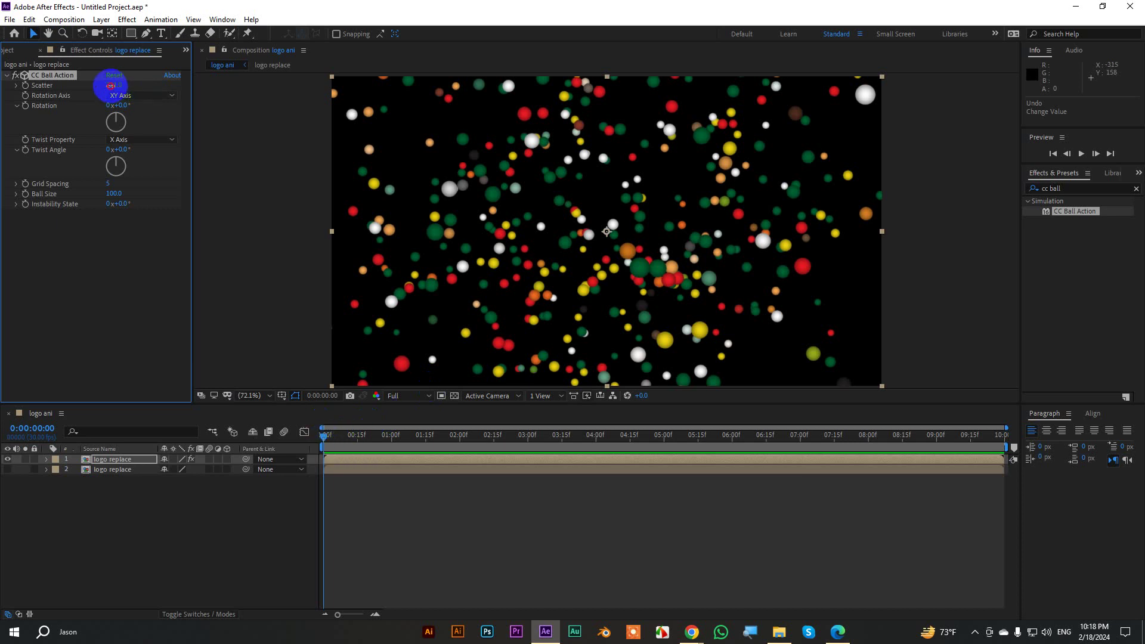
{"action": "mouse_move", "coordinate": [110, 85]}
{"action": "left_mouse_down"}
{"action": "mouse_move", "coordinate": [97, 110]}
{"action": "mouse_move", "coordinate": [132, 103]}
{"action": "left_mouse_up"}
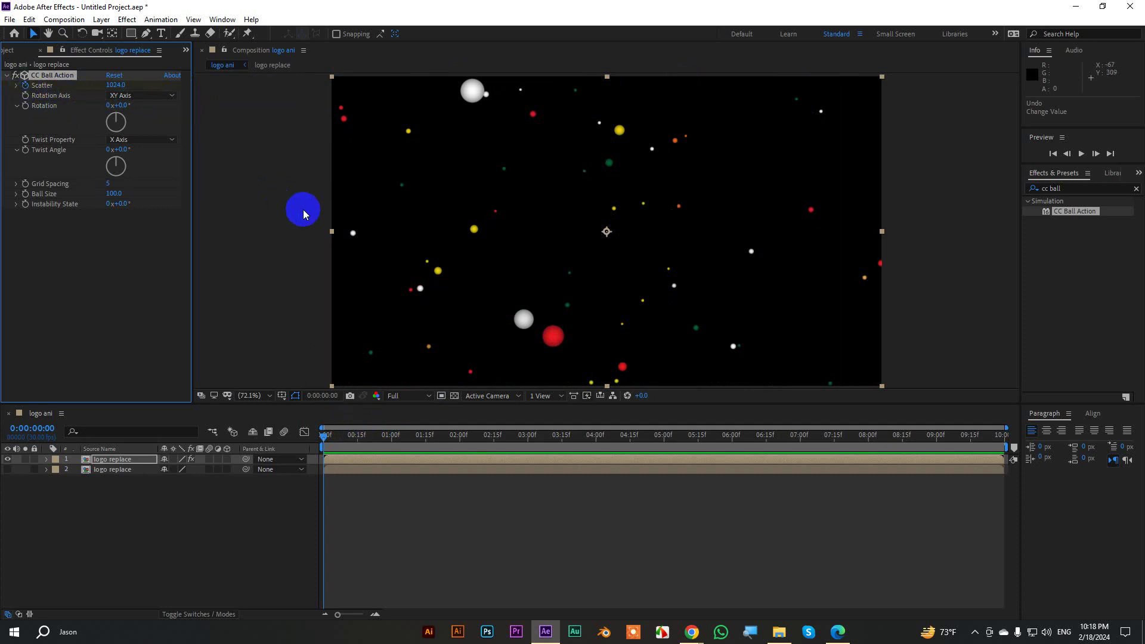
{"action": "key", "text": "space"}
{"action": "left_click", "coordinate": [114, 86]}
{"action": "type", "text": "0"}
{"action": "key", "text": "Return"}
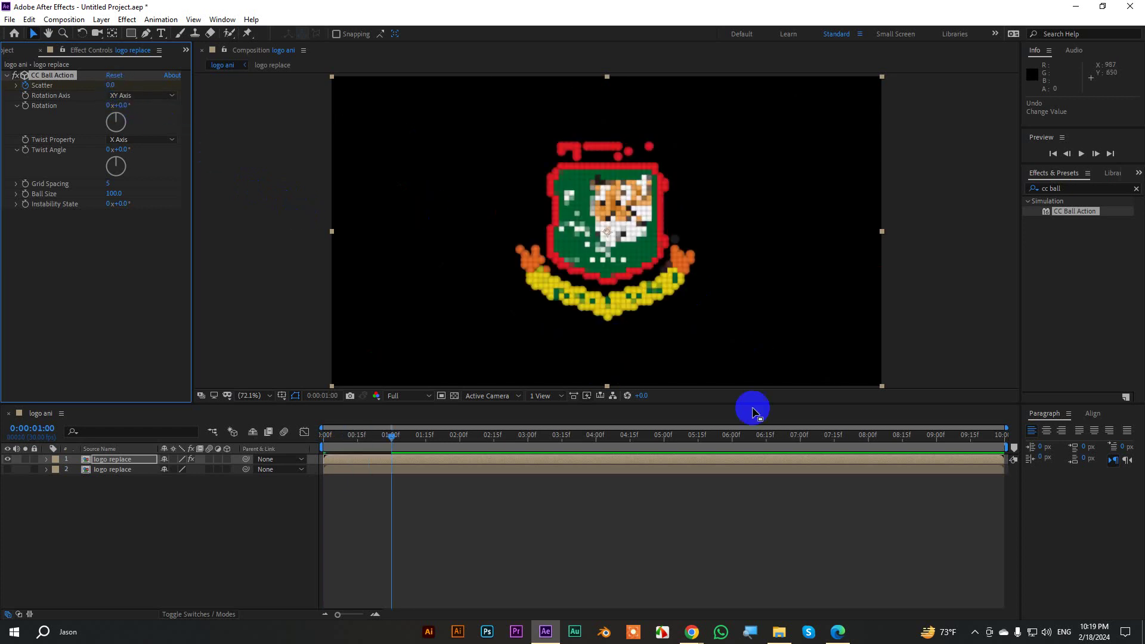
{"action": "key", "text": "u"}
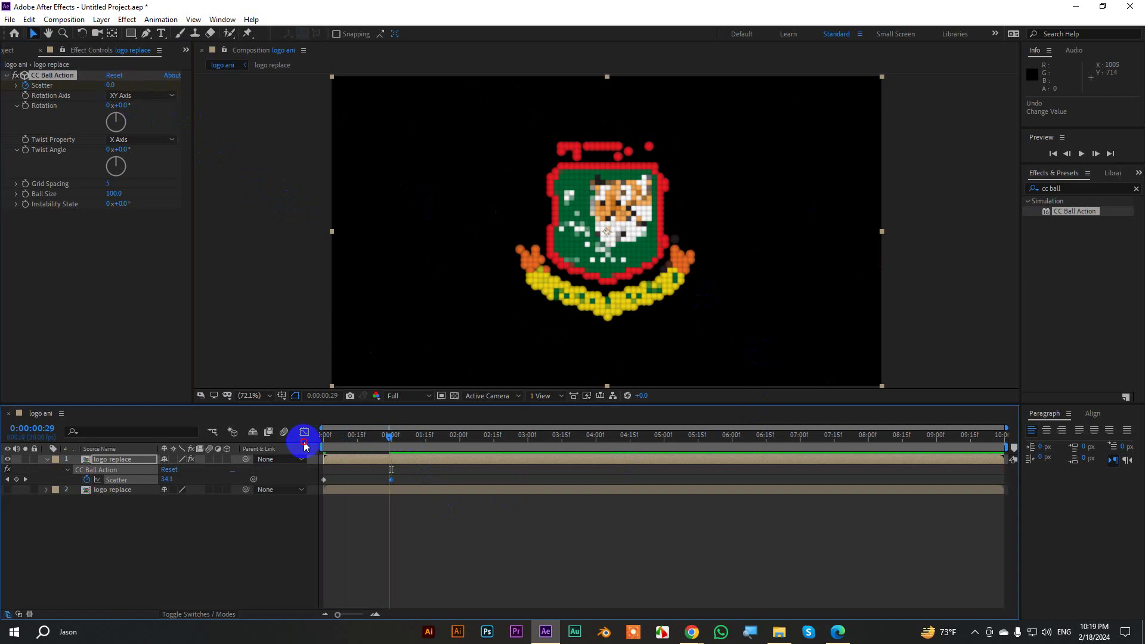
{"action": "key", "text": "Home"}
{"action": "key", "text": "space"}
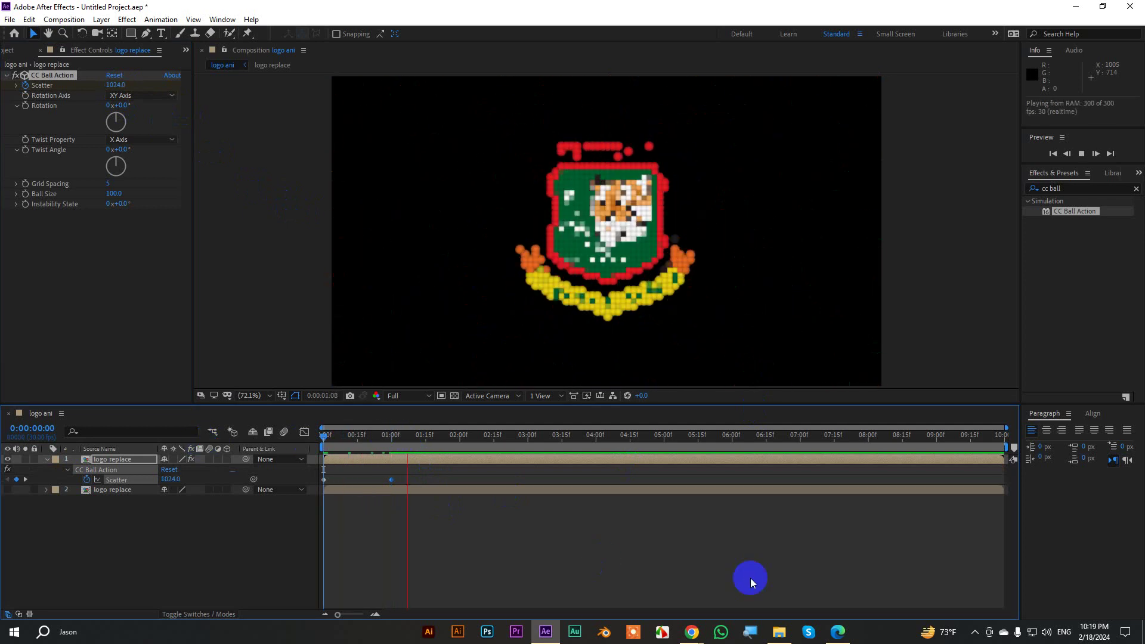
{"action": "key", "text": "space"}
{"action": "key", "text": "Home"}
{"action": "key", "text": "space"}
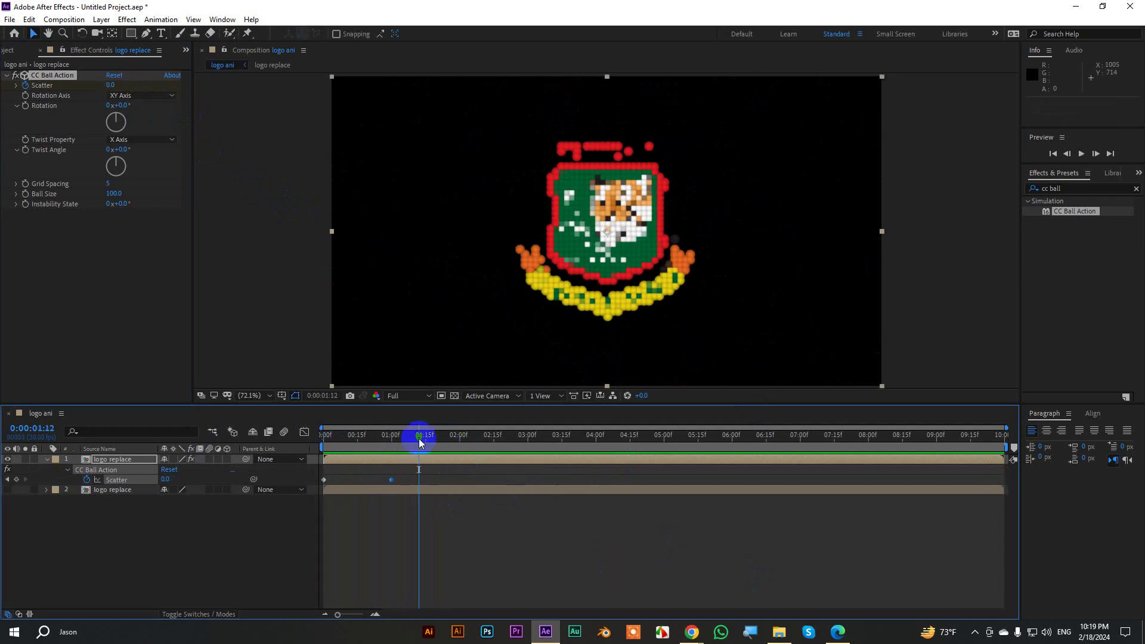
{"action": "key", "text": "space"}
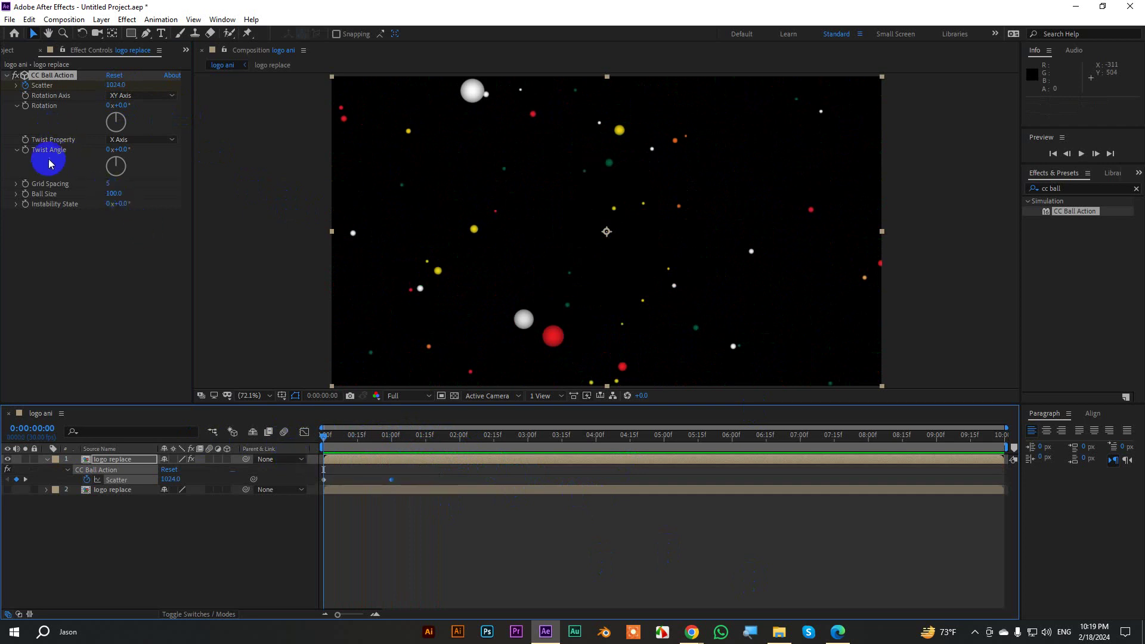
{"action": "left_click", "coordinate": [16, 107]}
{"action": "left_click", "coordinate": [16, 108]}
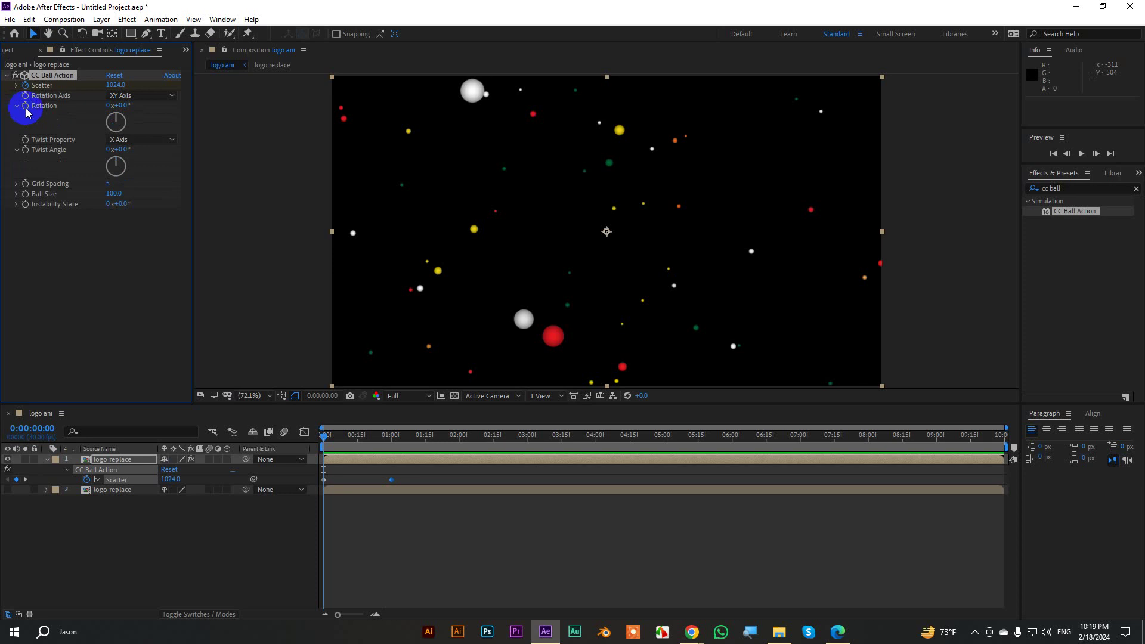
{"action": "left_click", "coordinate": [26, 112]}
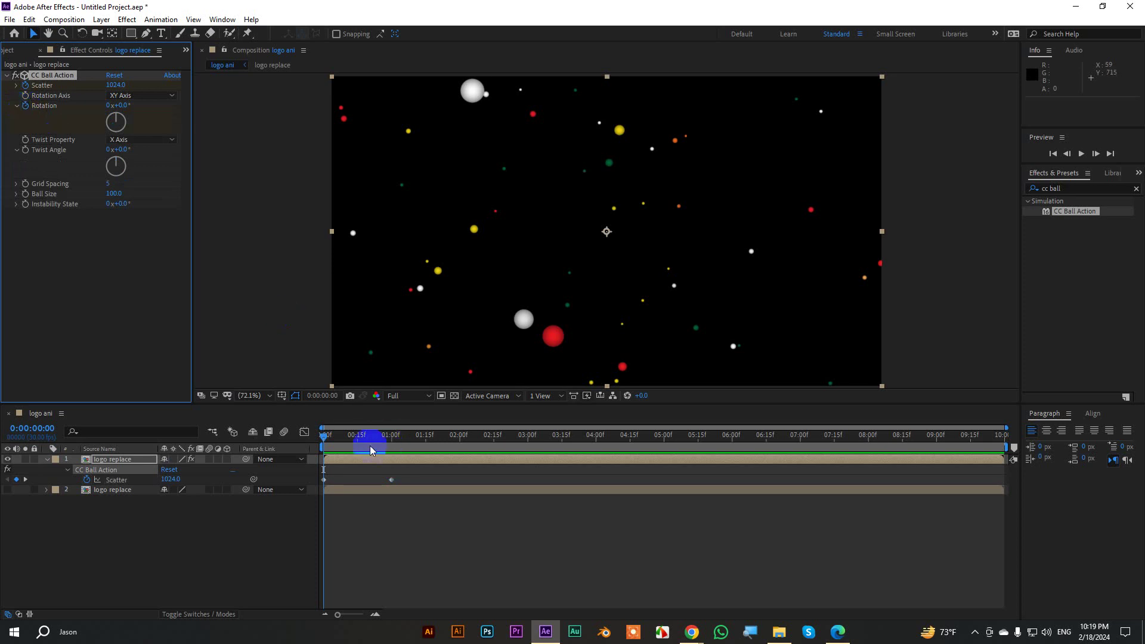
Keyframe CC Ball Action Rotation from 1x at 0:00 to 0x at 1:00 and preview the spin
{"action": "key", "text": "u"}
{"action": "key", "text": "u"}
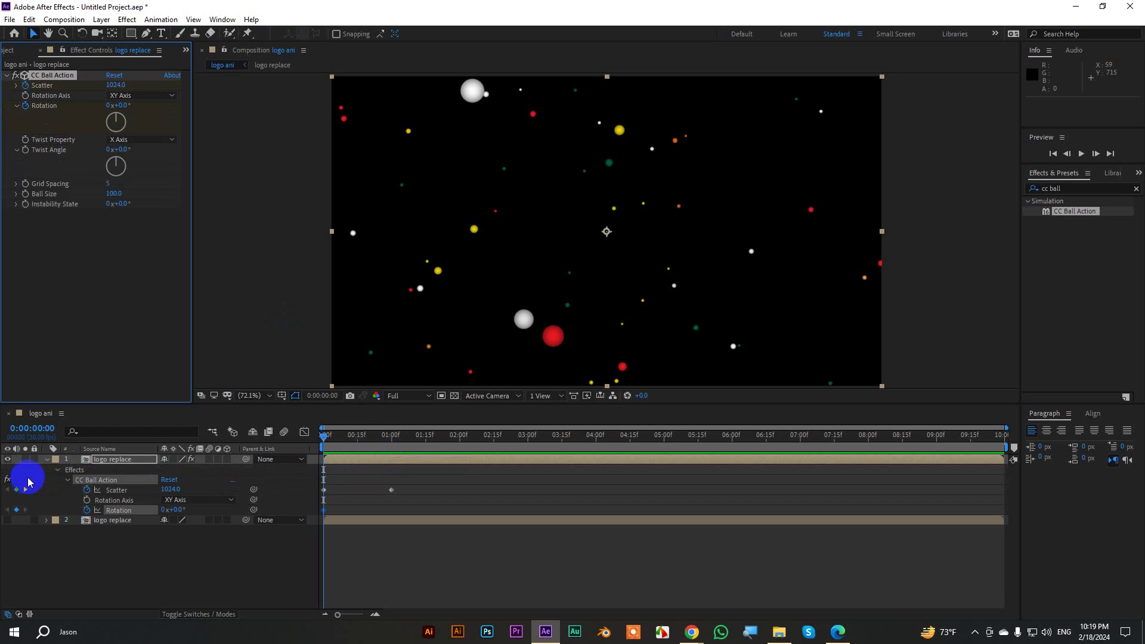
{"action": "left_click", "coordinate": [25, 489]}
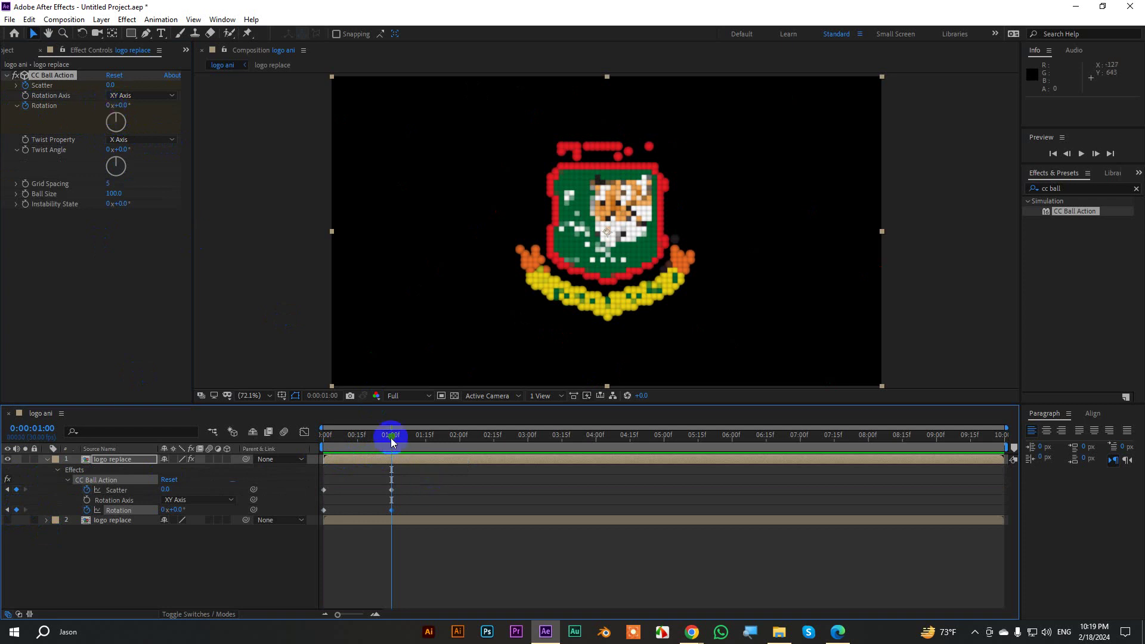
{"action": "left_click_drag", "start_coordinate": [391, 437], "coordinate": [310, 440]}
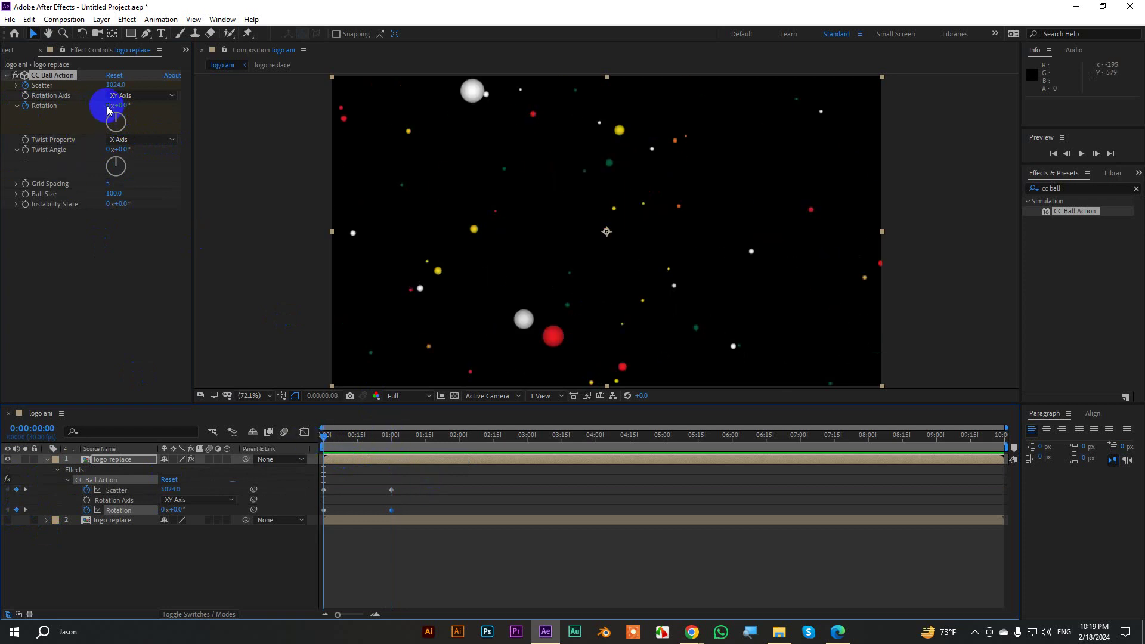
{"action": "left_click_drag", "start_coordinate": [102, 112], "coordinate": [114, 117]}
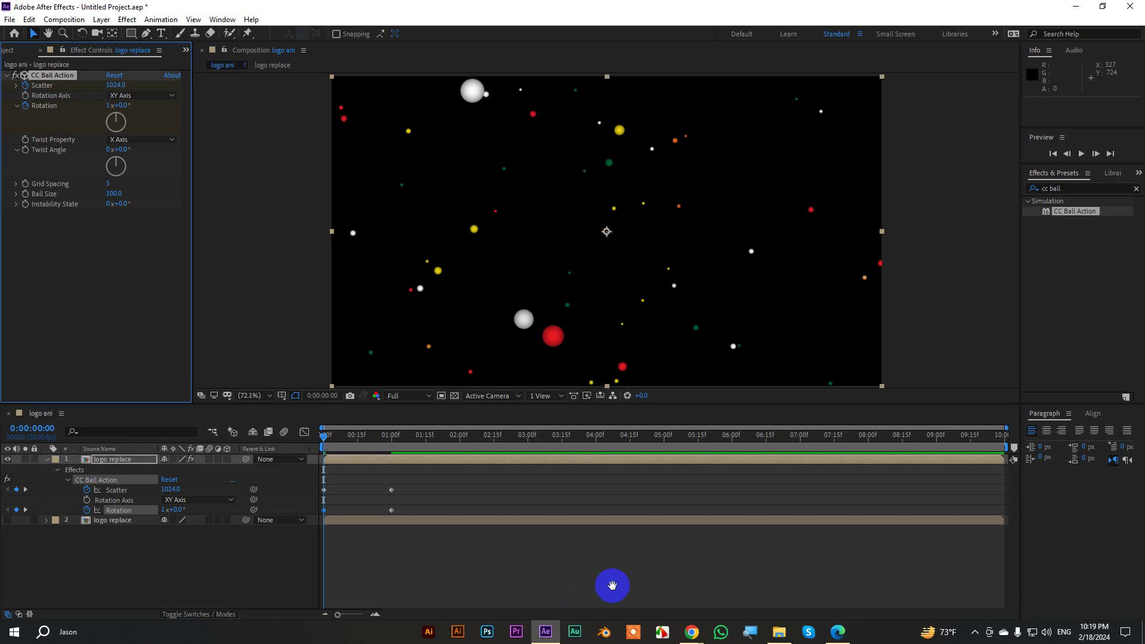
{"action": "key", "text": "space"}
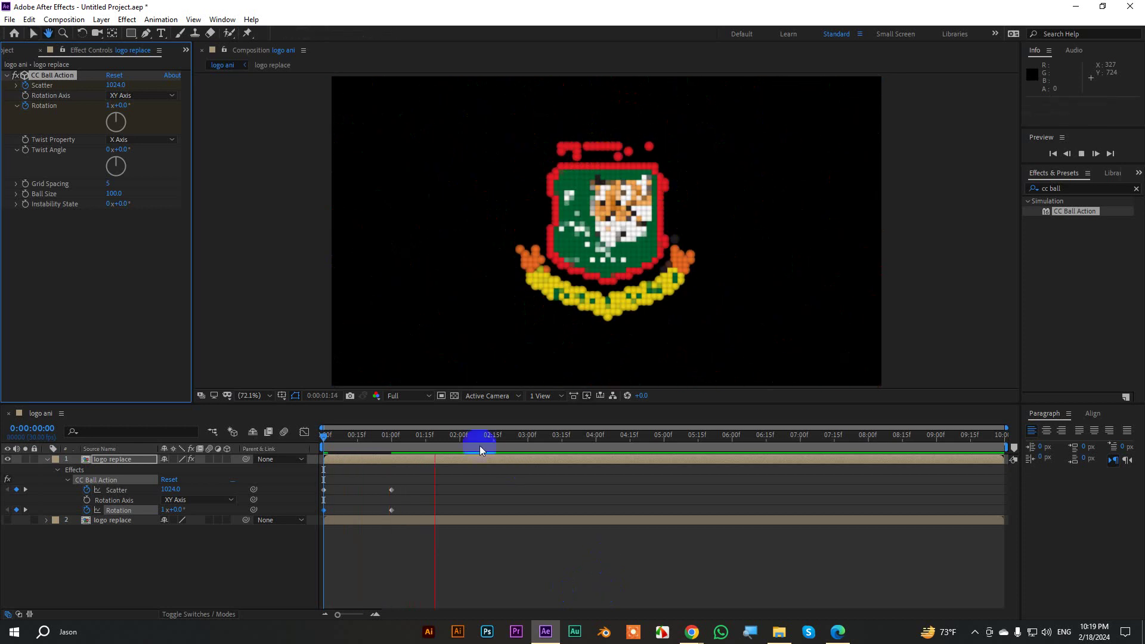
{"action": "key", "text": "space"}
{"action": "key", "text": "space"}
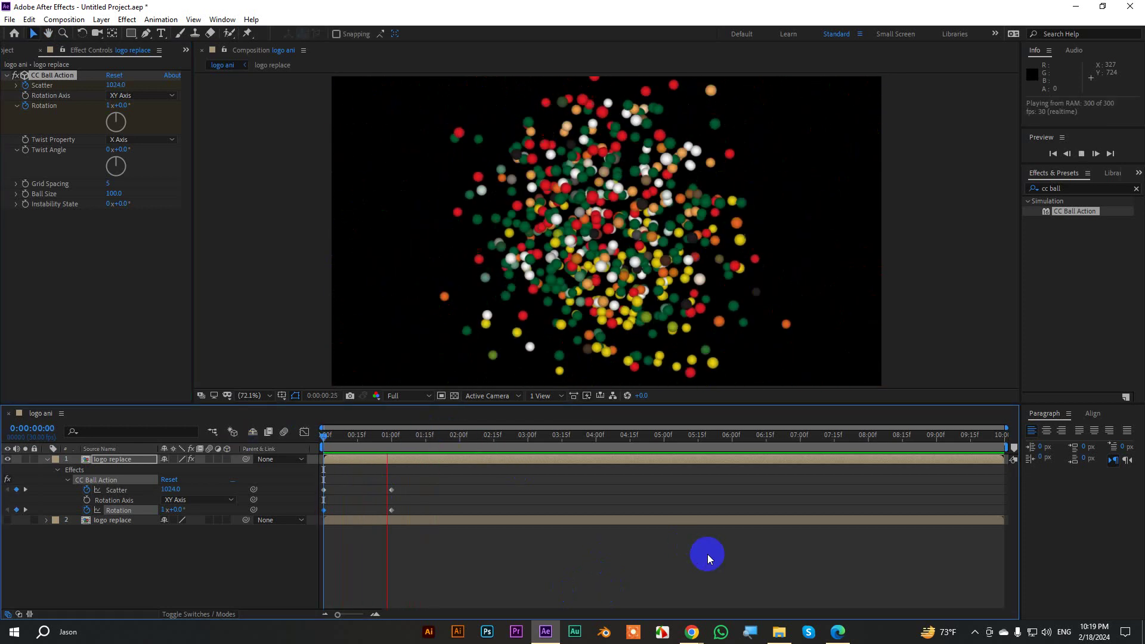
{"action": "key", "text": "space"}
{"action": "left_click_drag", "start_coordinate": [399, 513], "coordinate": [266, 482]}
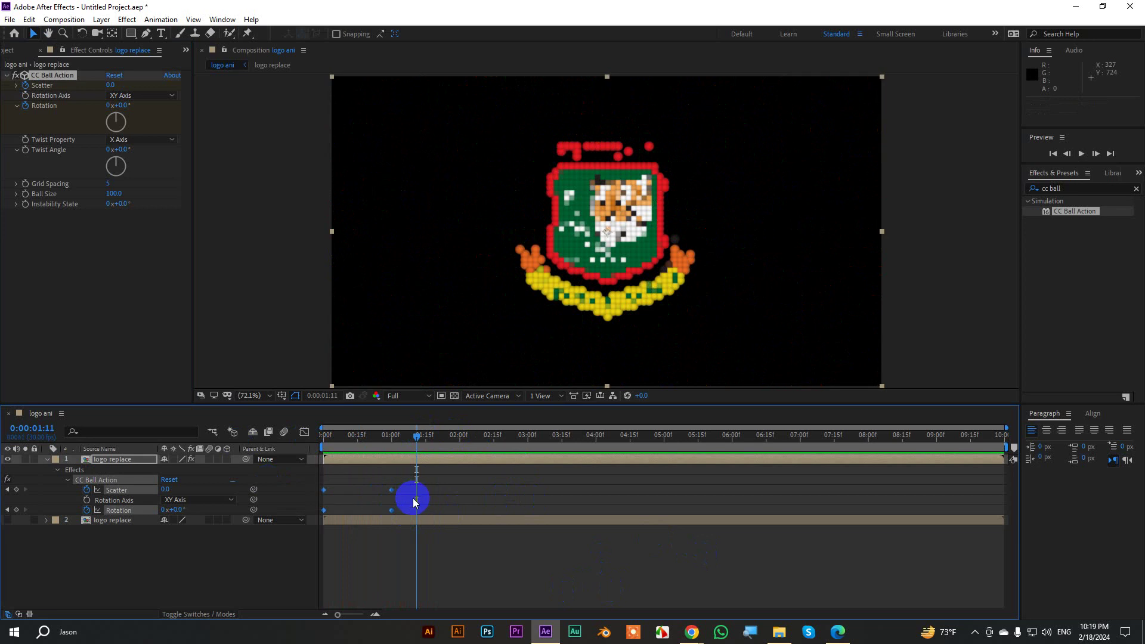
Stretch the one-second keyframes' easing influence in the Graph Editor and preview the result
{"action": "left_click", "coordinate": [305, 433]}
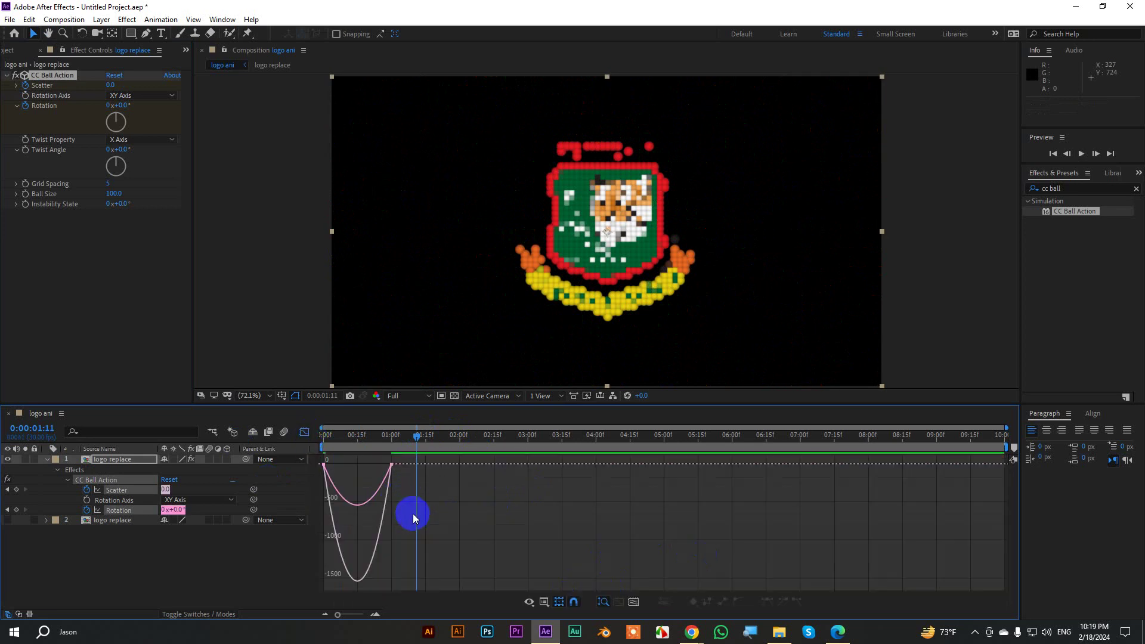
{"action": "left_click", "coordinate": [385, 468]}
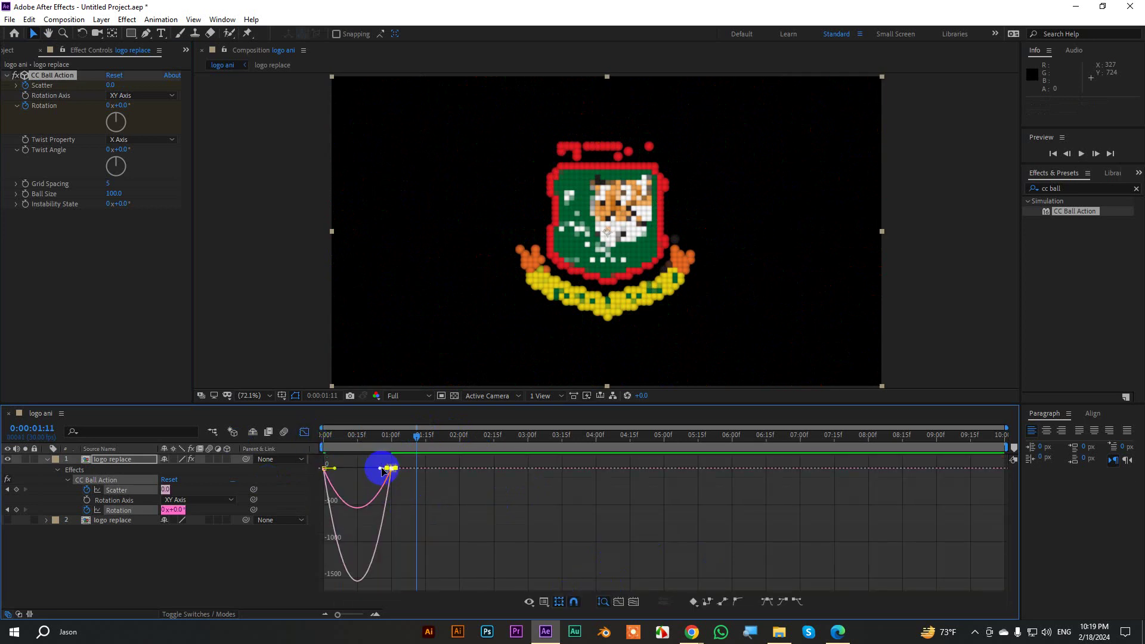
{"action": "left_click_drag", "start_coordinate": [382, 471], "coordinate": [367, 471]}
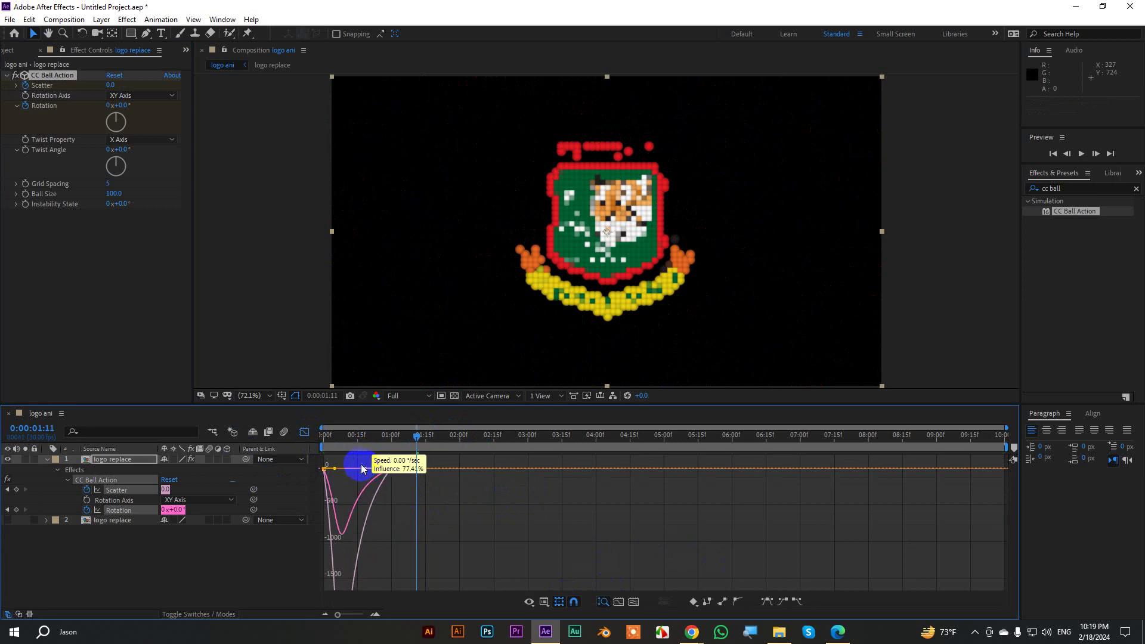
{"action": "left_click", "coordinate": [303, 432]}
{"action": "key", "text": "Home"}
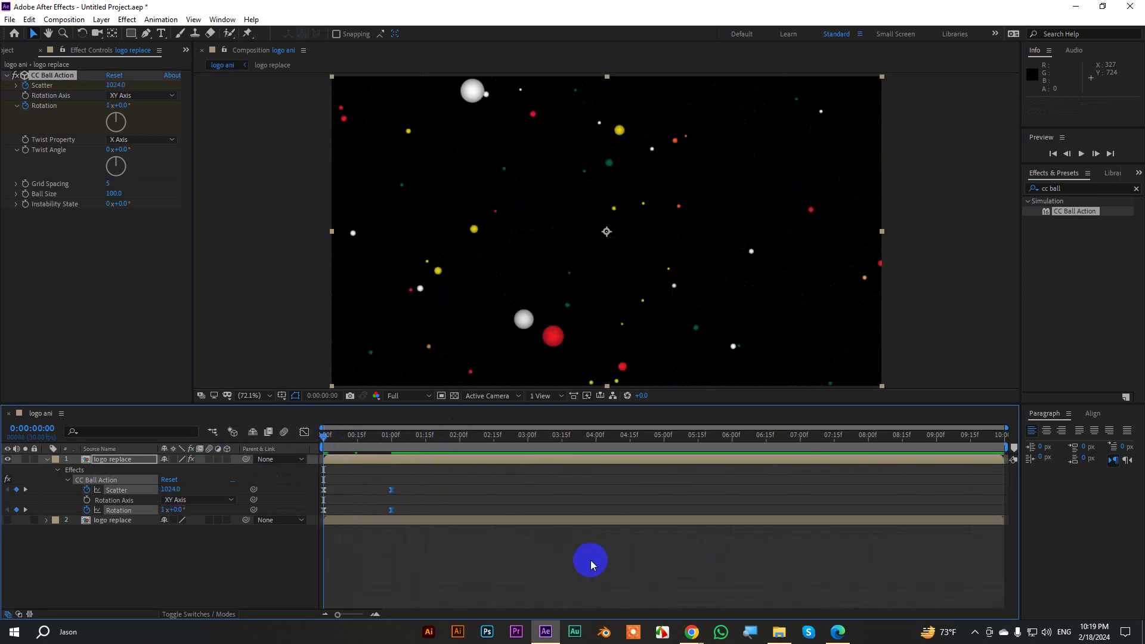
{"action": "key", "text": "space"}
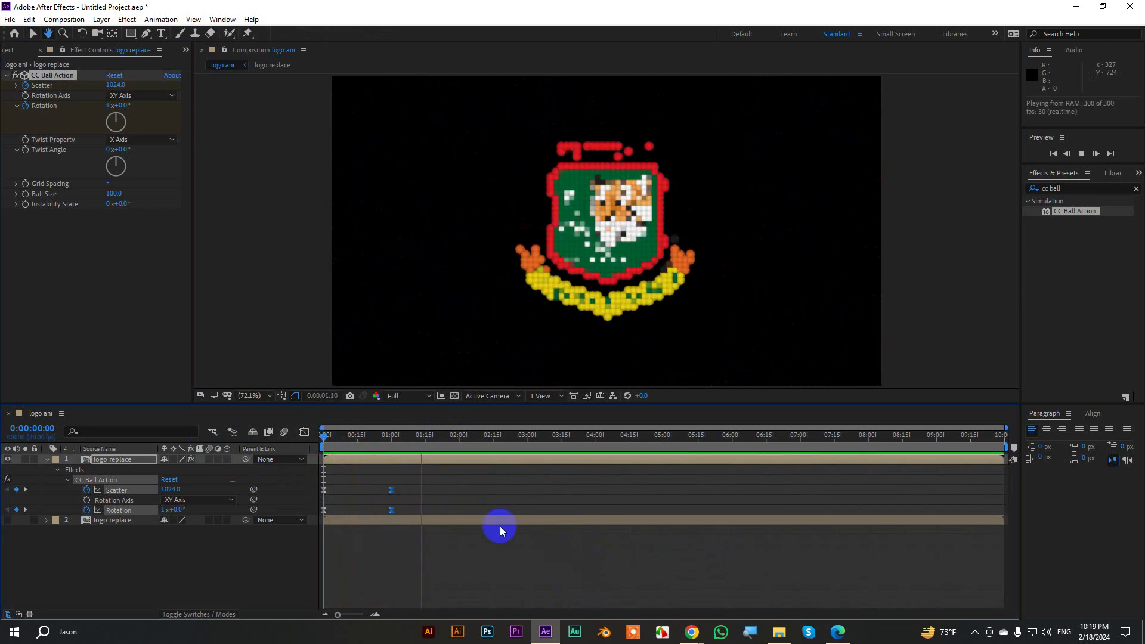
{"action": "key", "text": "space"}
{"action": "key", "text": "space"}
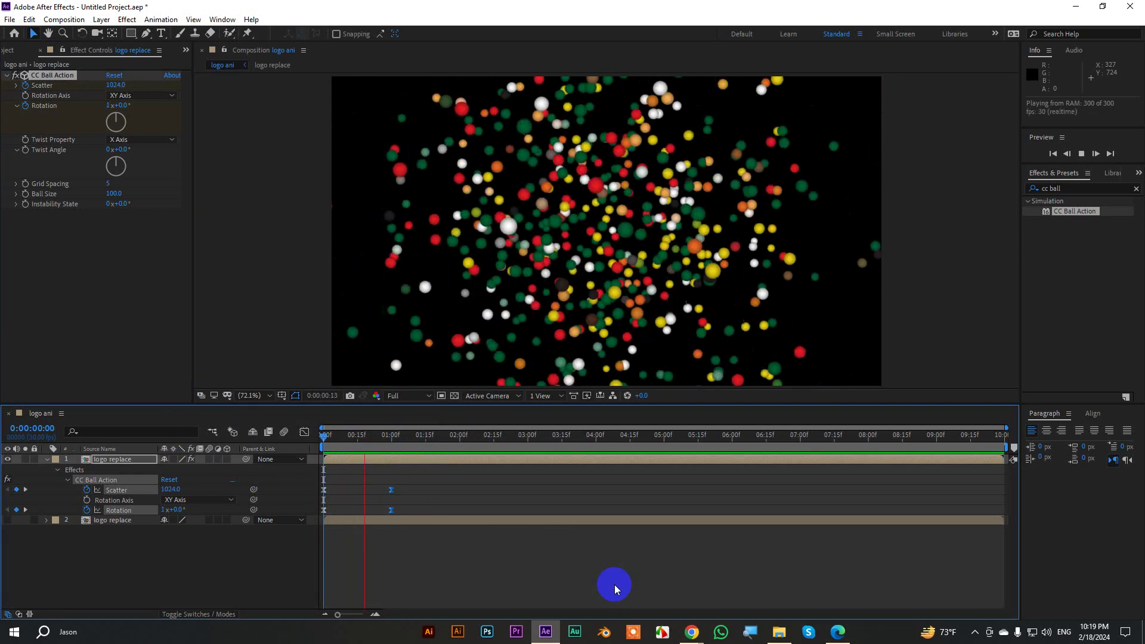
{"action": "left_click", "coordinate": [418, 500]}
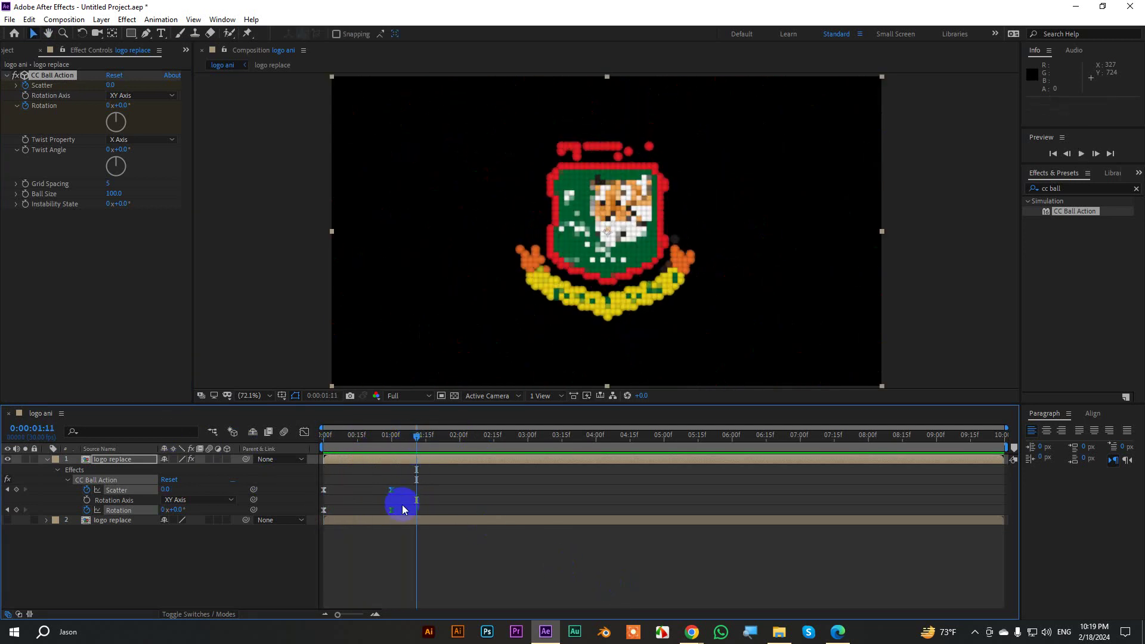
Reshape the Scatter and Rotation easing curve further and preview the logo settling
{"action": "left_click_drag", "start_coordinate": [403, 514], "coordinate": [266, 478]}
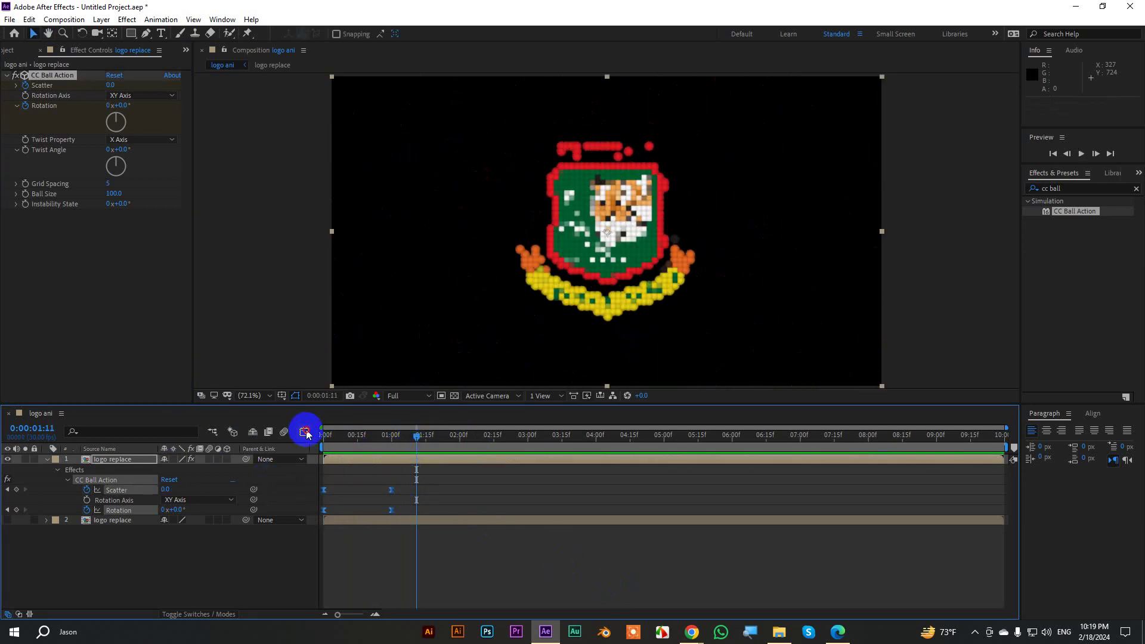
{"action": "left_click", "coordinate": [304, 432]}
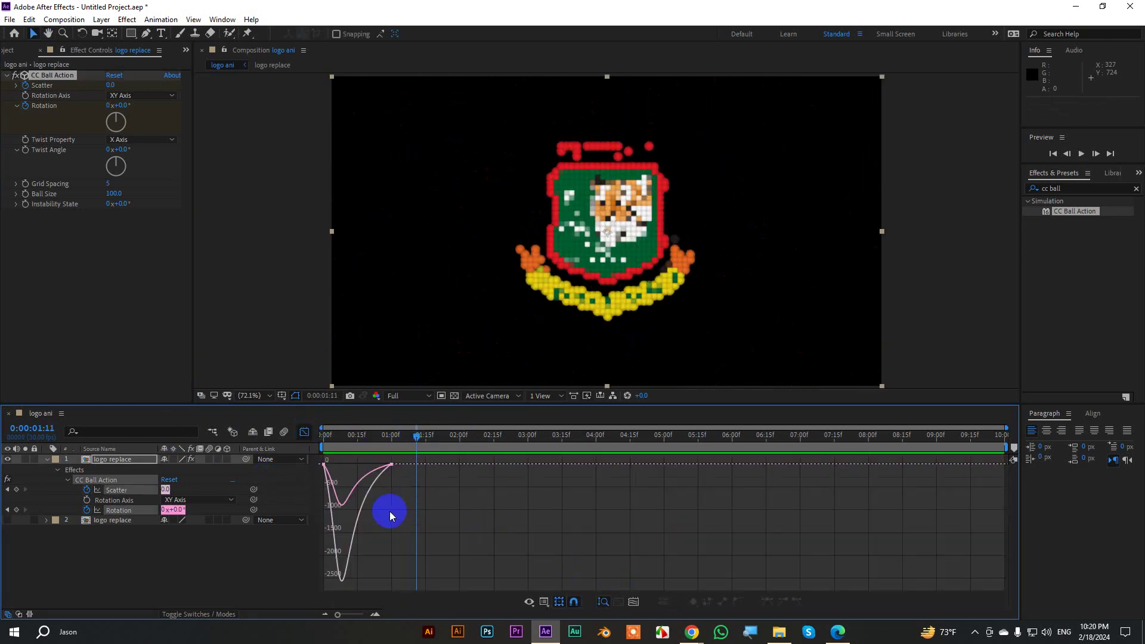
{"action": "left_click", "coordinate": [363, 474]}
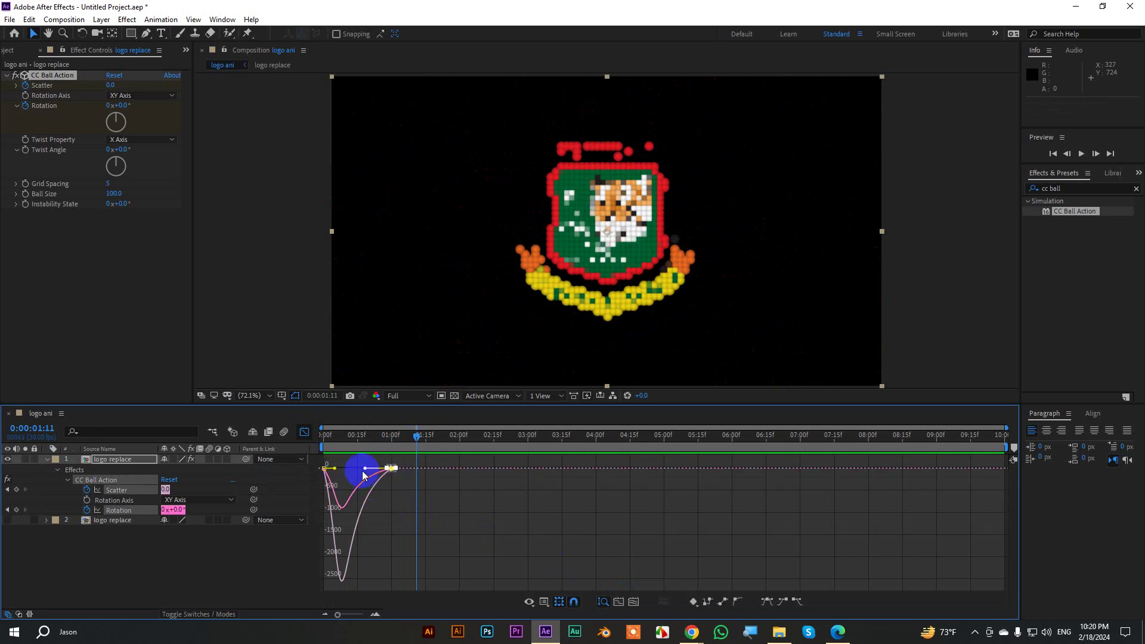
{"action": "mouse_move", "coordinate": [365, 473]}
{"action": "left_mouse_down"}
{"action": "mouse_move", "coordinate": [375, 474]}
{"action": "mouse_move", "coordinate": [351, 475]}
{"action": "left_mouse_up"}
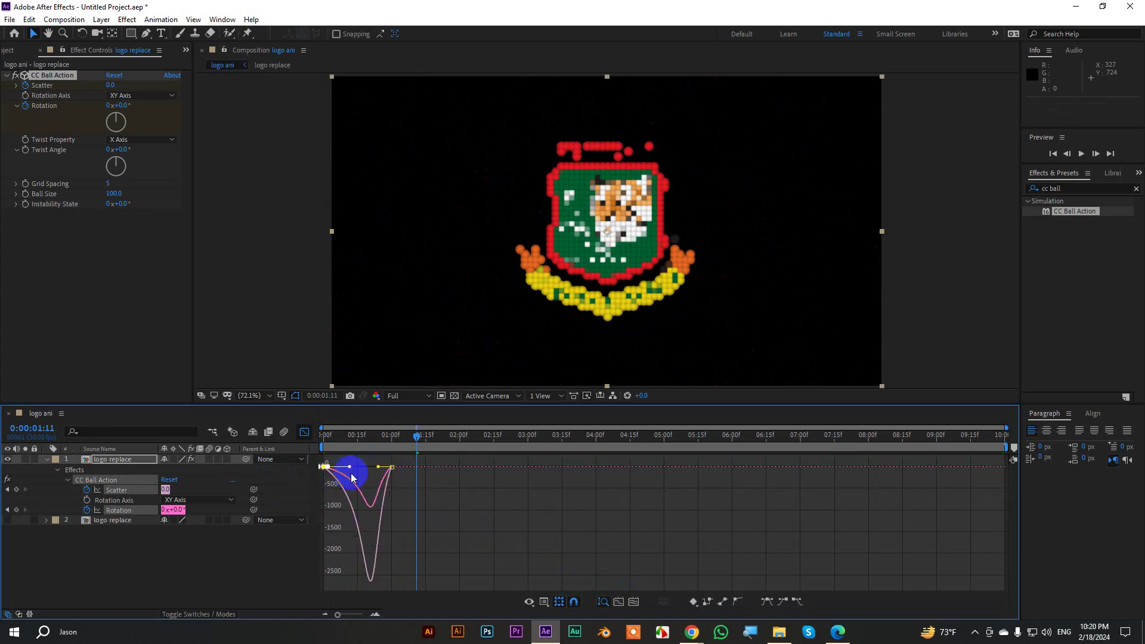
{"action": "left_click_drag", "start_coordinate": [351, 475], "coordinate": [349, 470]}
{"action": "left_click_drag", "start_coordinate": [432, 434], "coordinate": [296, 435]}
{"action": "key", "text": "space"}
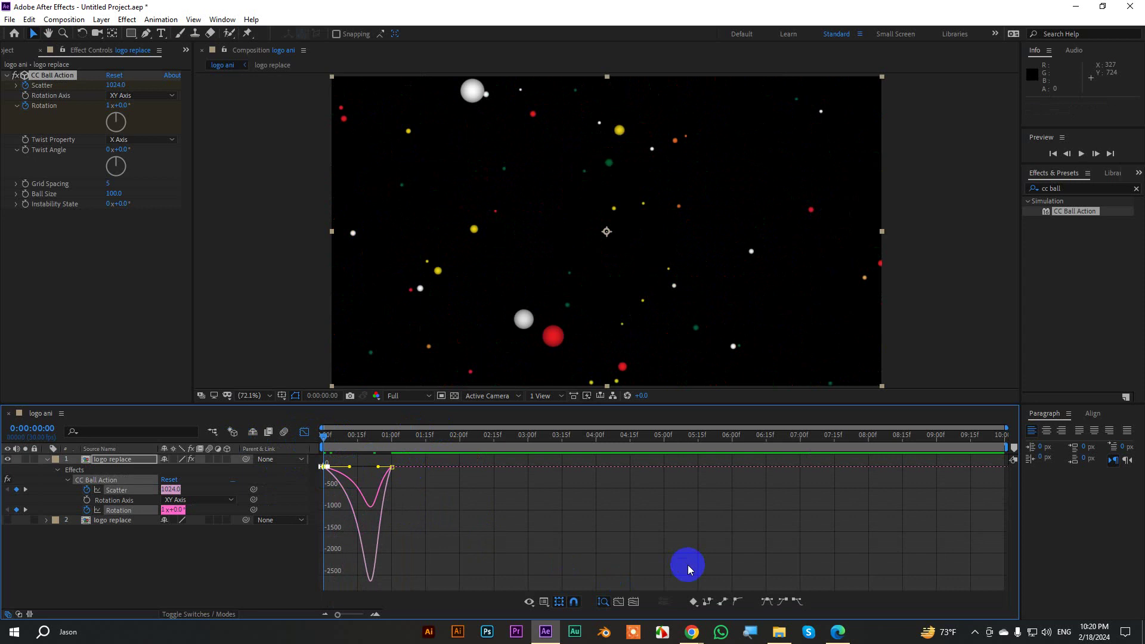
{"action": "key", "text": "space"}
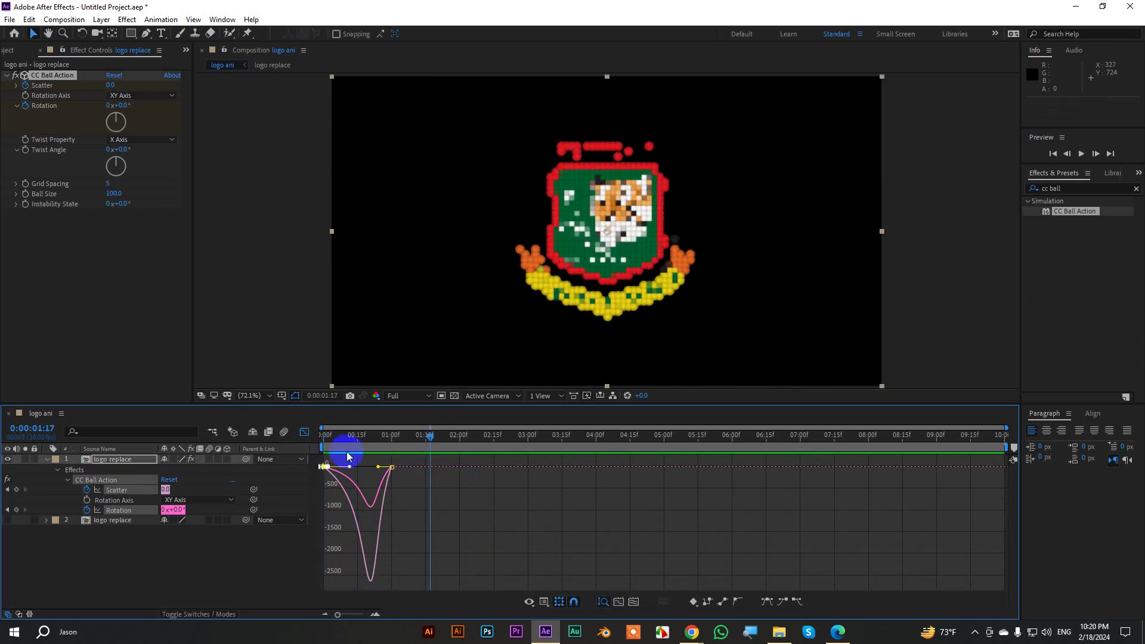
{"action": "left_click", "coordinate": [309, 439]}
{"action": "mouse_move", "coordinate": [436, 430]}
{"action": "left_mouse_down"}
{"action": "mouse_move", "coordinate": [362, 446]}
{"action": "mouse_move", "coordinate": [396, 456]}
{"action": "left_mouse_up"}
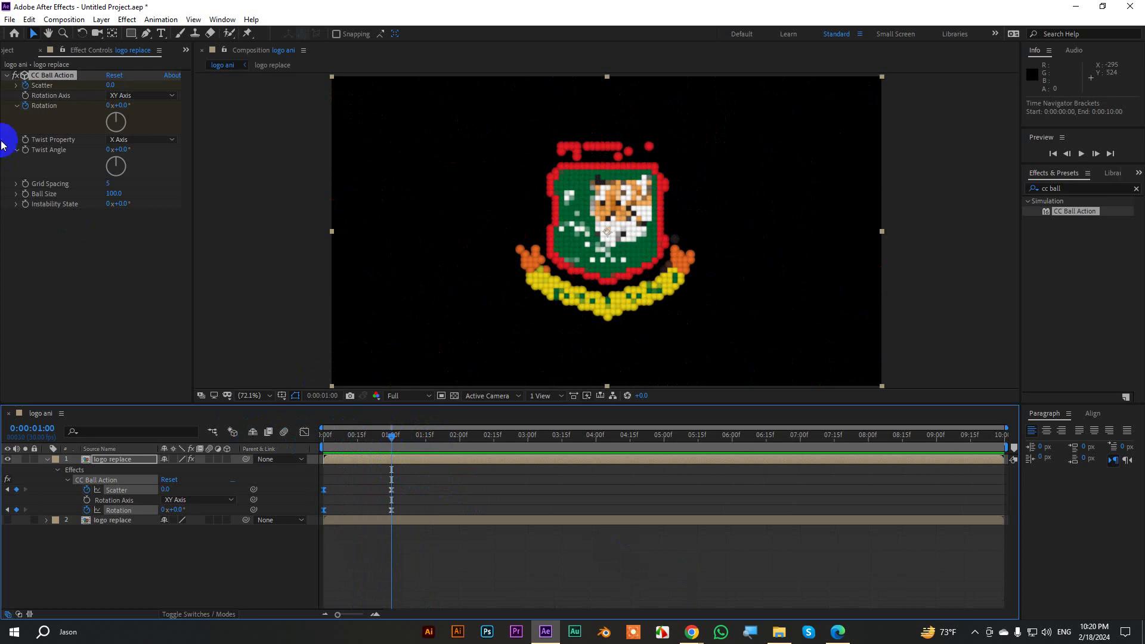
Collapse CC Ball Action and trim the top logo replace layer to end at one second
{"action": "left_click", "coordinate": [9, 81]}
{"action": "left_click", "coordinate": [7, 76]}
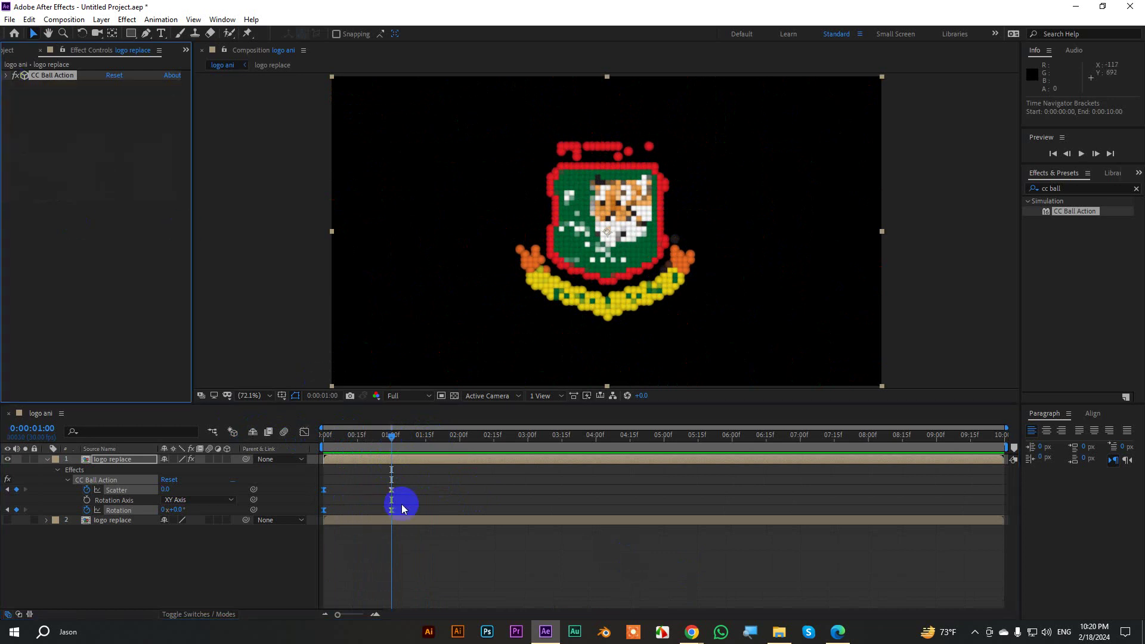
{"action": "left_click", "coordinate": [400, 461]}
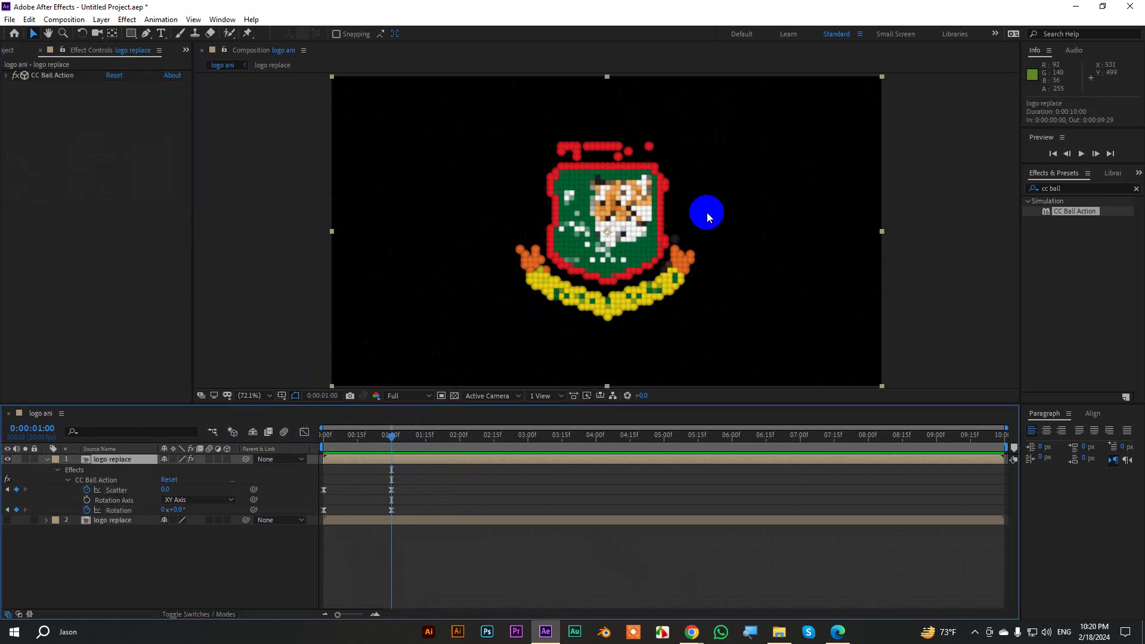
{"action": "left_click", "coordinate": [47, 459]}
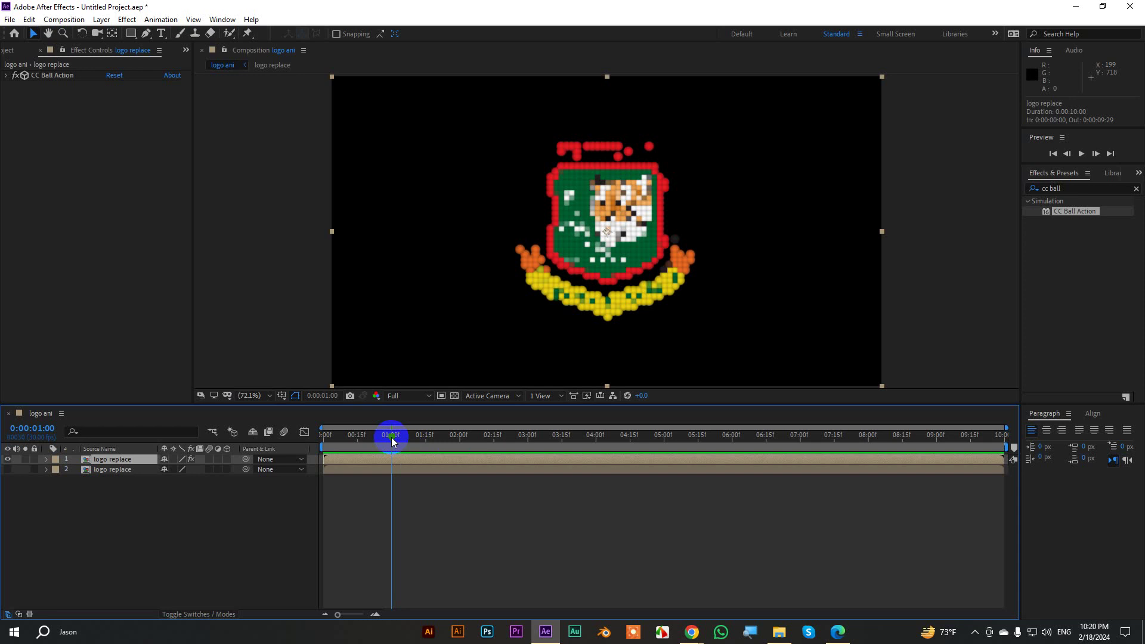
{"action": "key", "text": "alt+bracketright"}
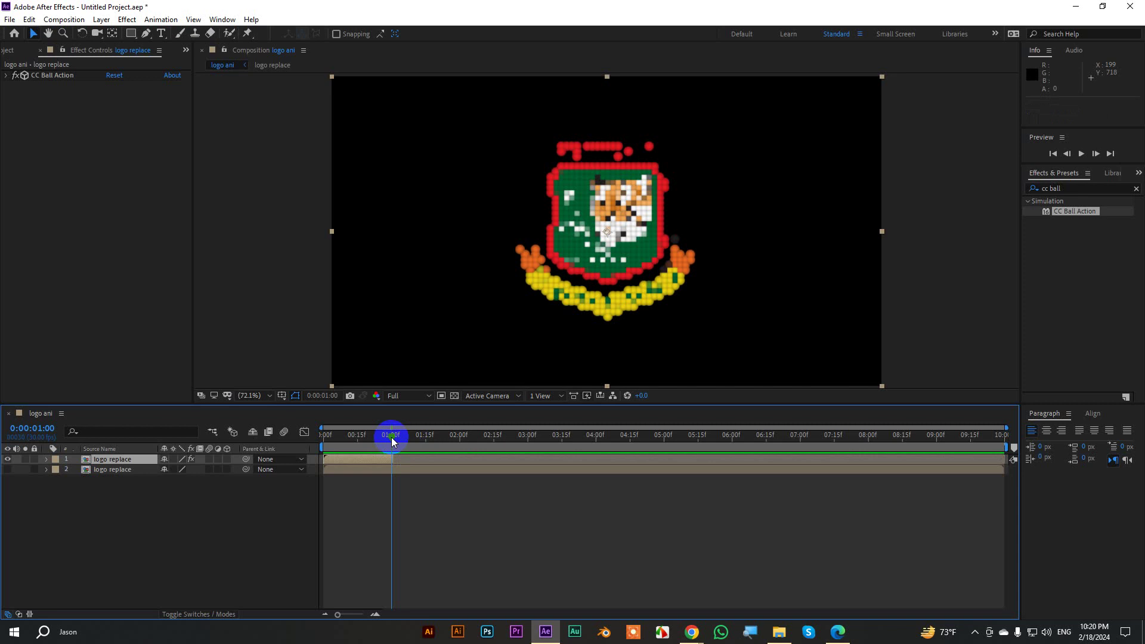
{"action": "mouse_move", "coordinate": [391, 437]}
{"action": "left_mouse_down"}
{"action": "mouse_move", "coordinate": [466, 440]}
{"action": "mouse_move", "coordinate": [388, 439]}
{"action": "left_mouse_up"}
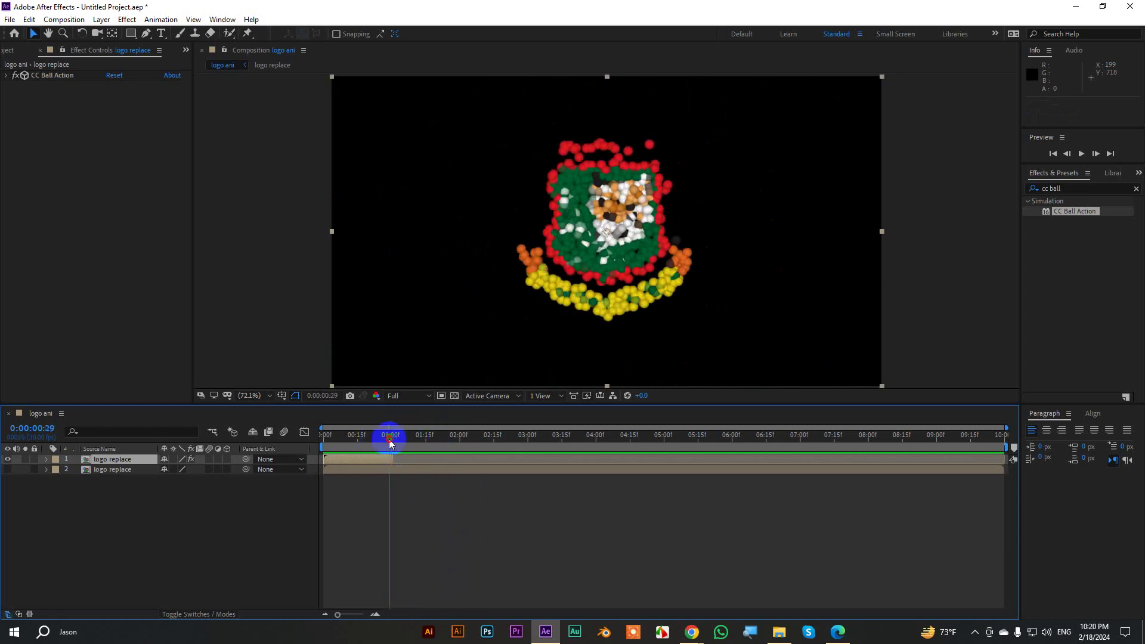
{"action": "left_click_drag", "start_coordinate": [388, 439], "coordinate": [393, 441]}
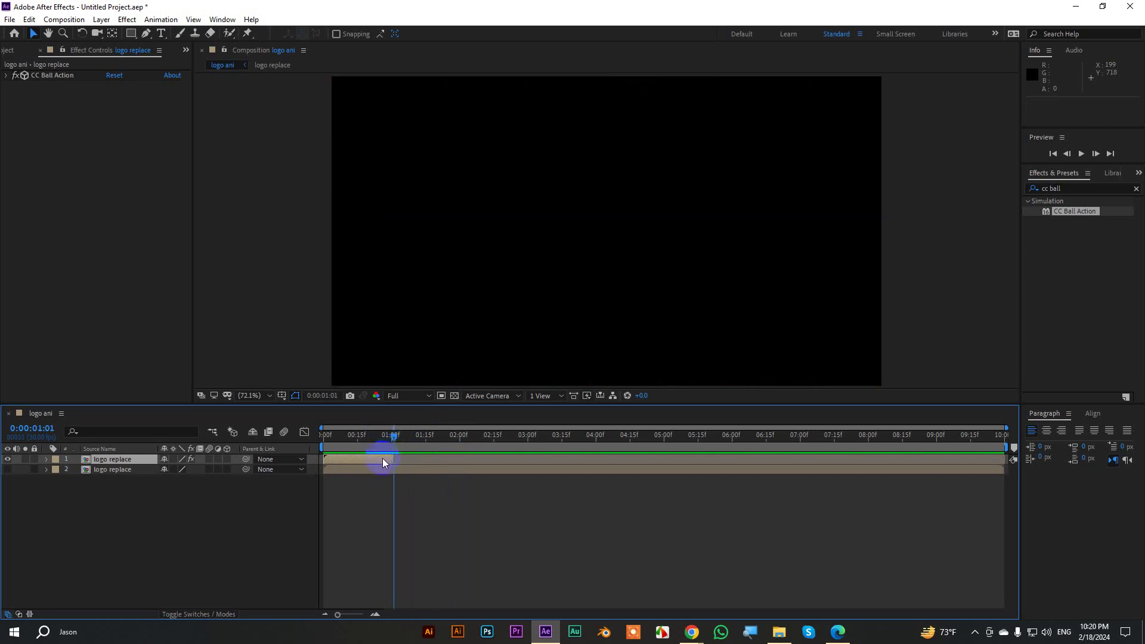
Make the second logo replace layer start at the playhead and turn it visible
{"action": "left_click", "coordinate": [382, 462]}
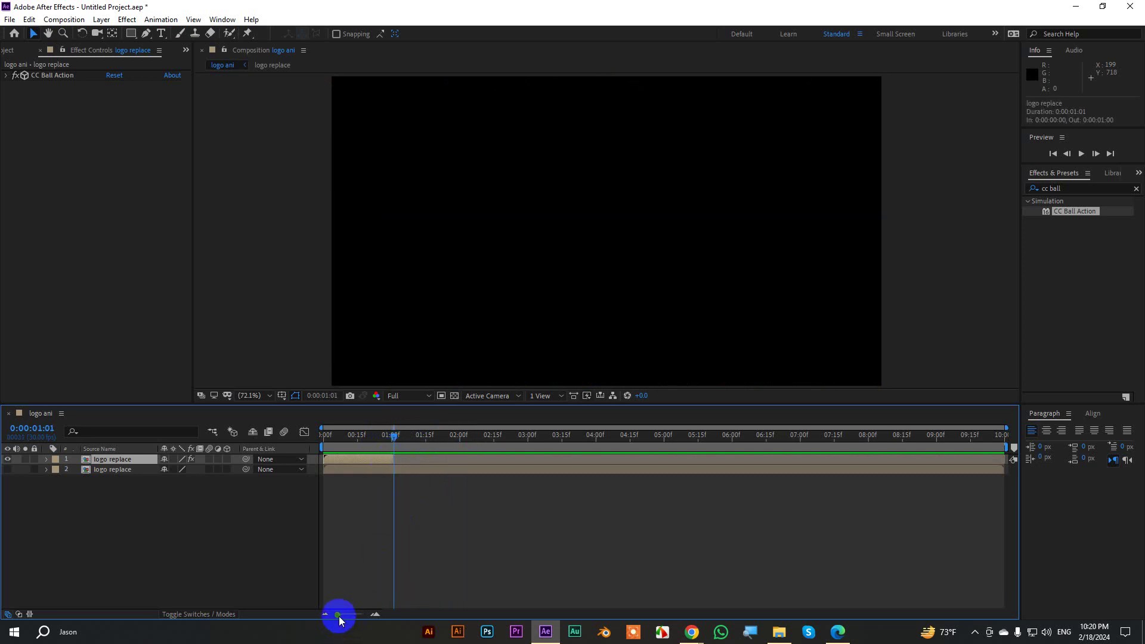
{"action": "left_click_drag", "start_coordinate": [338, 619], "coordinate": [325, 615]}
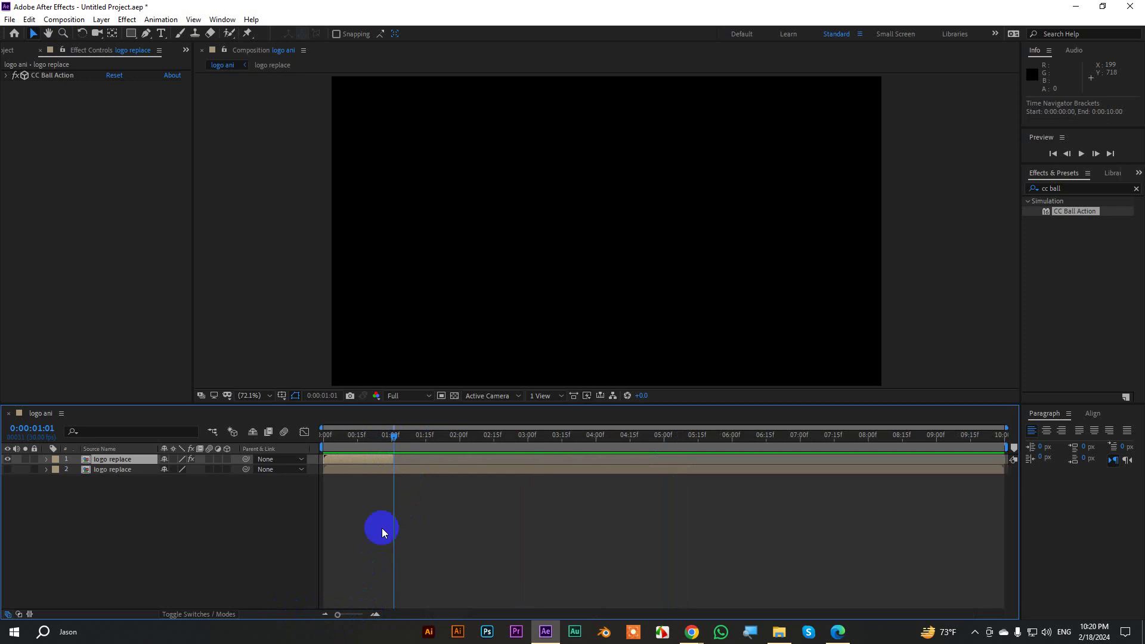
{"action": "left_click", "coordinate": [353, 472]}
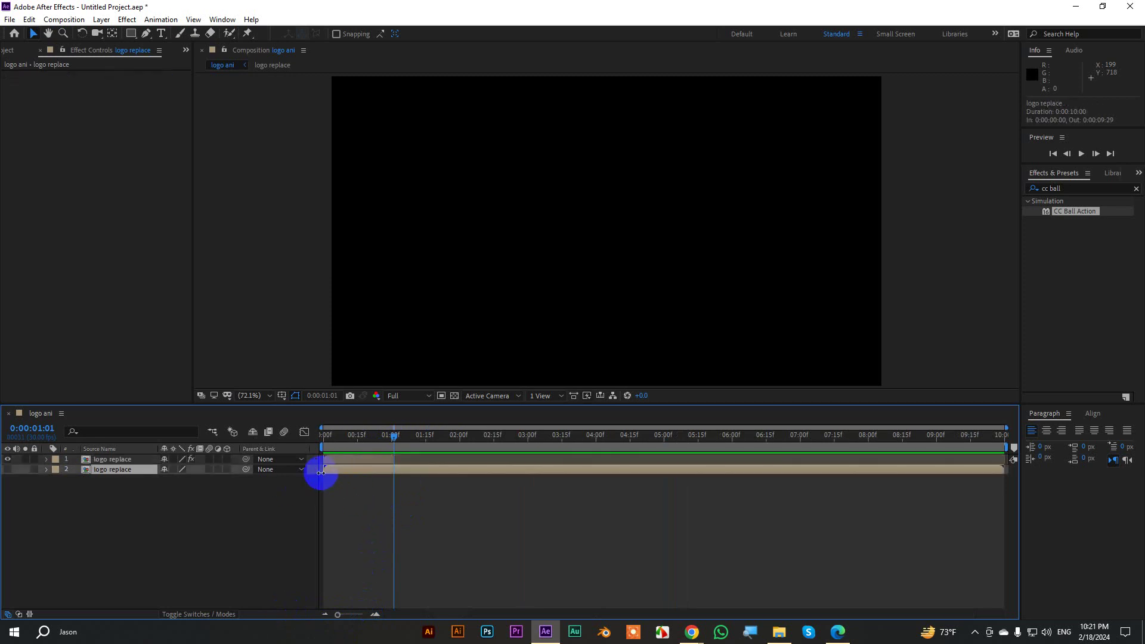
{"action": "left_click_drag", "start_coordinate": [324, 469], "coordinate": [392, 478]}
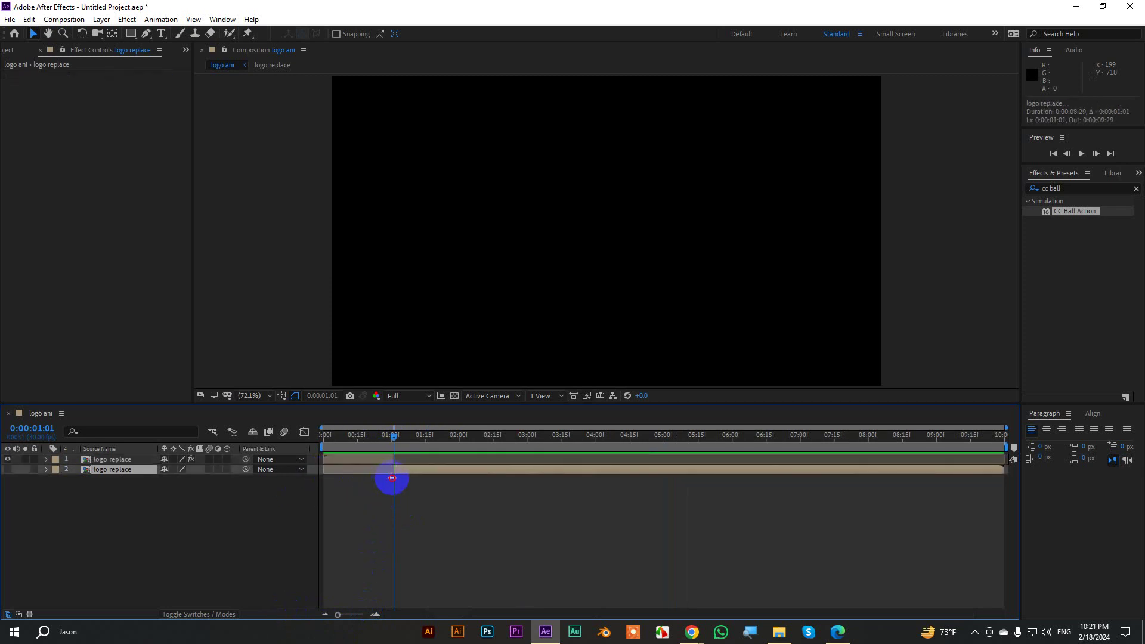
{"action": "left_click", "coordinate": [8, 469]}
Scrub and preview the balls forming the logo around one second
{"action": "left_click_drag", "start_coordinate": [364, 443], "coordinate": [382, 440]}
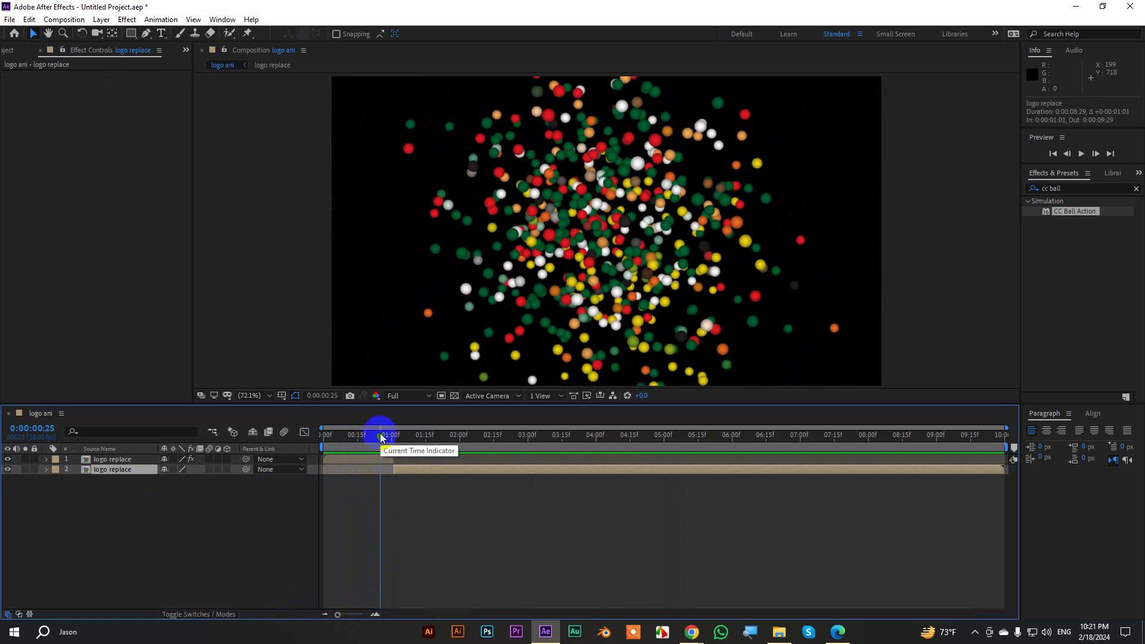
{"action": "left_click_drag", "start_coordinate": [383, 437], "coordinate": [386, 439]}
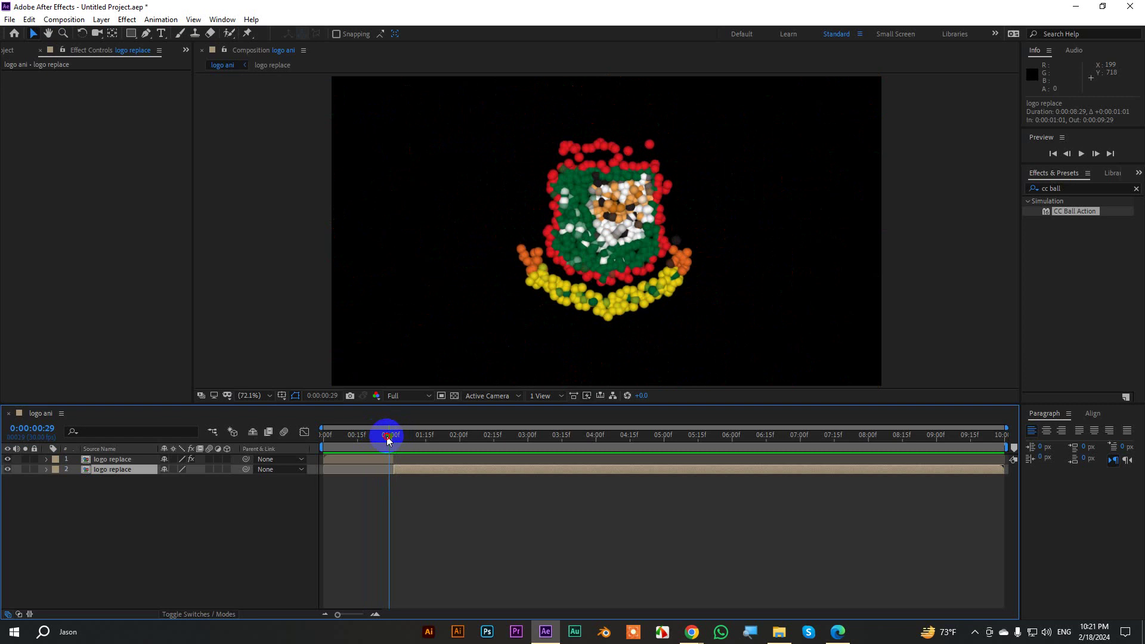
{"action": "key", "text": "space"}
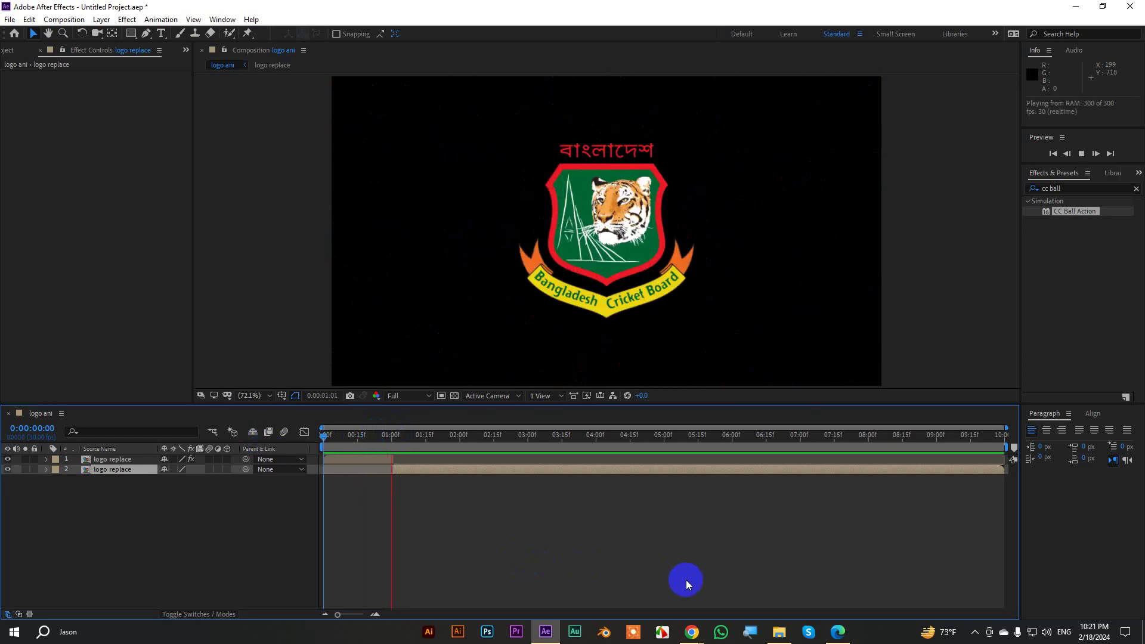
{"action": "key", "text": "space"}
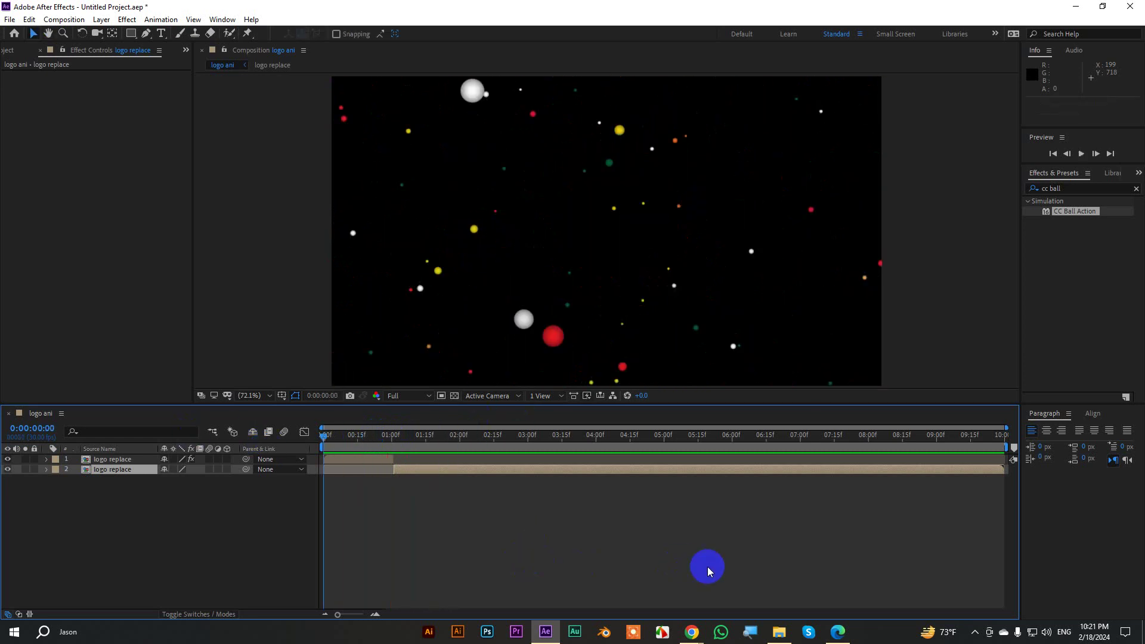
{"action": "key", "text": "space"}
{"action": "key", "text": "space"}
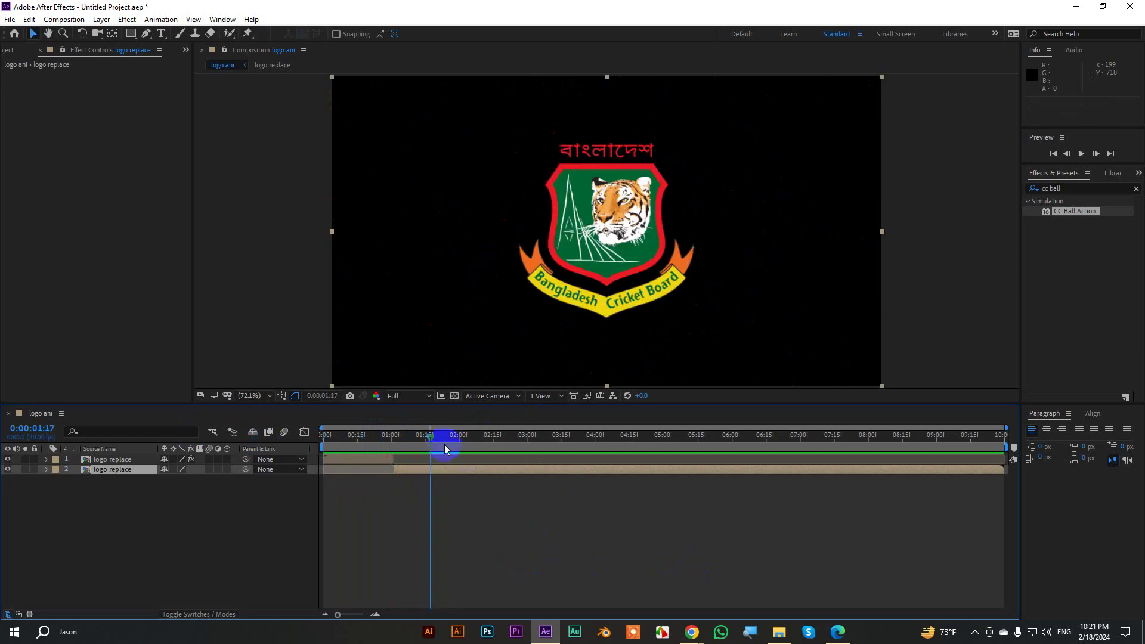
{"action": "left_click_drag", "start_coordinate": [444, 445], "coordinate": [396, 447]}
Apply CC Lens to the second logo layer and raise its Size to 160
{"action": "left_click", "coordinate": [1067, 187]}
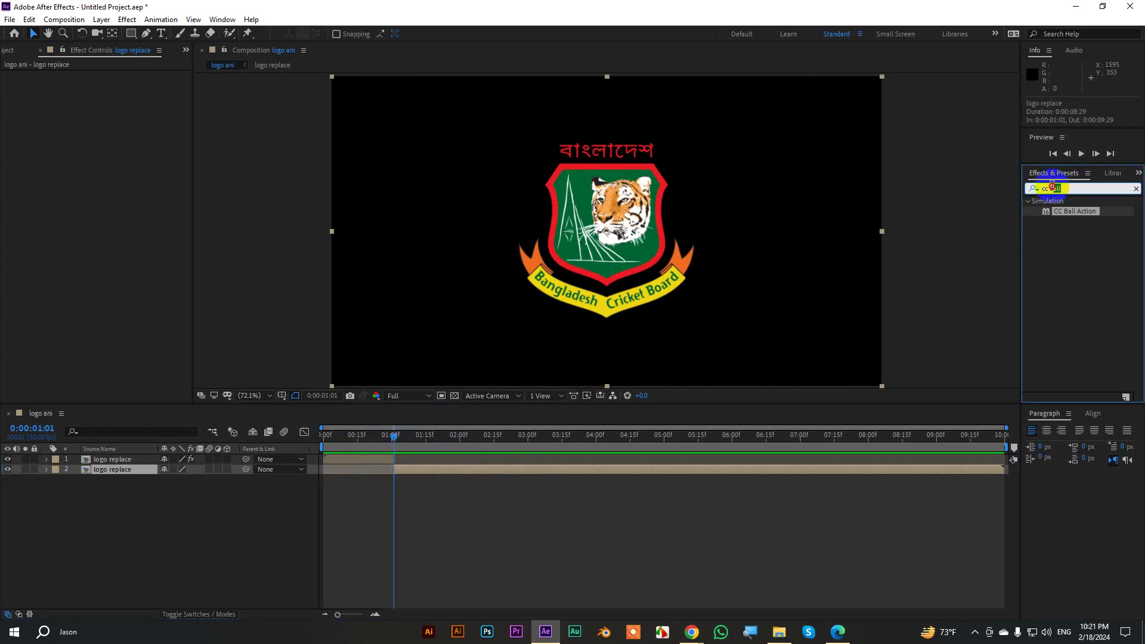
{"action": "type", "text": "lens"}
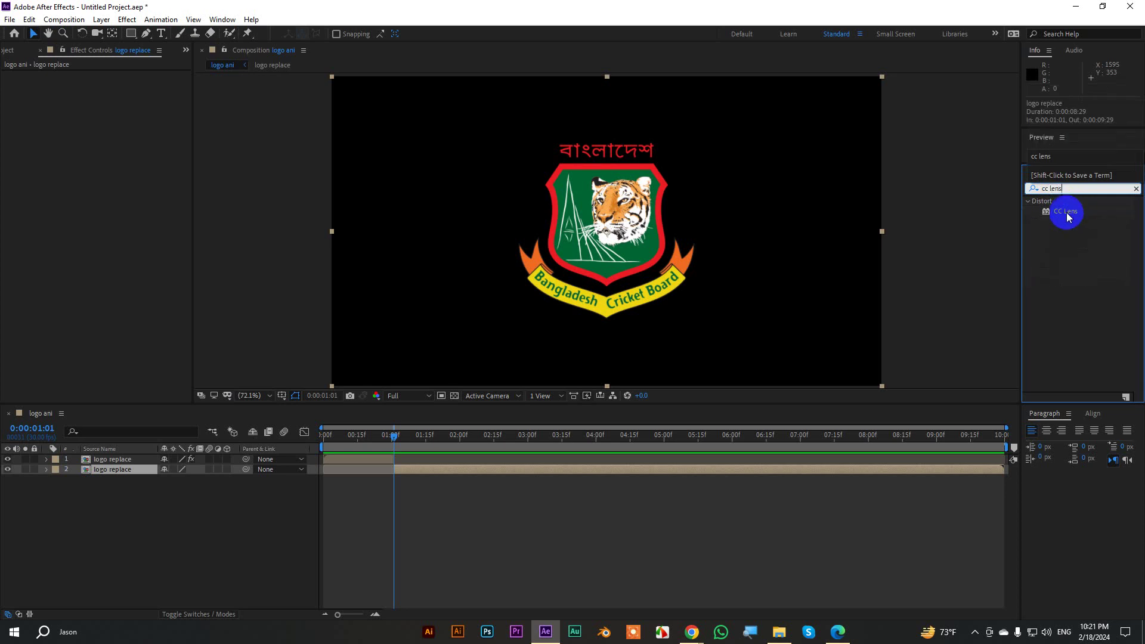
{"action": "double_click", "coordinate": [1066, 213]}
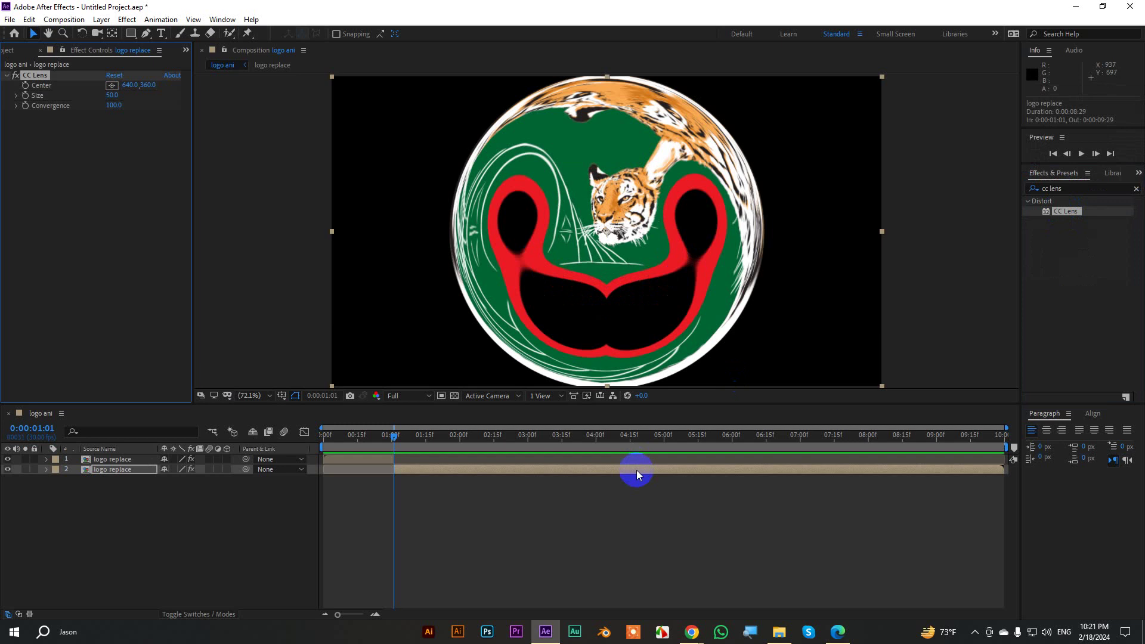
{"action": "key", "text": "space"}
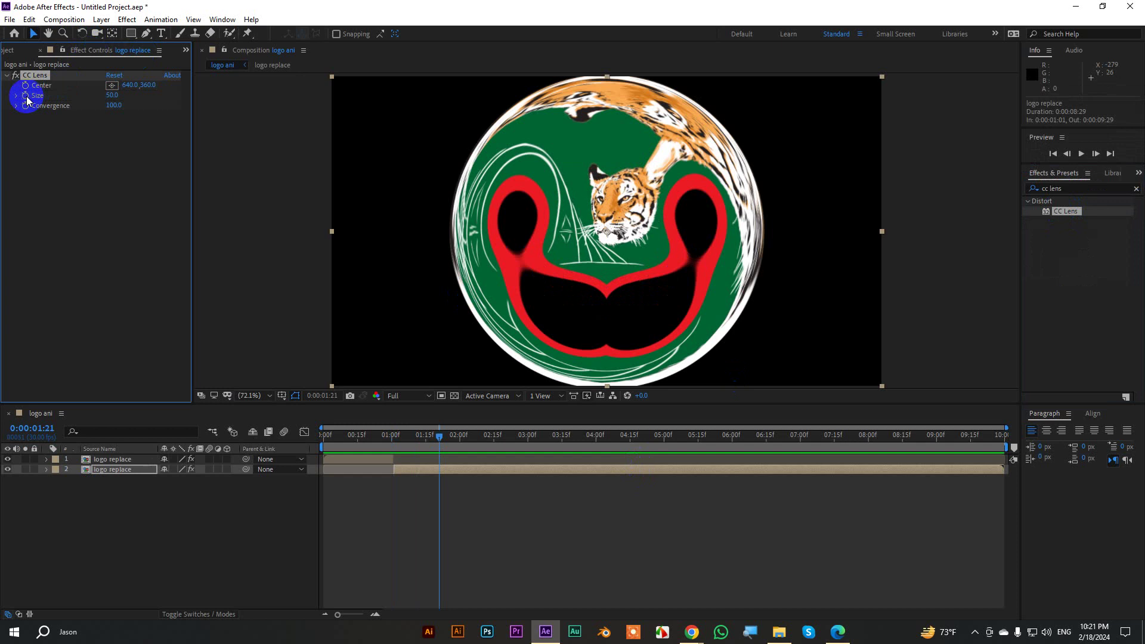
{"action": "left_click_drag", "start_coordinate": [112, 94], "coordinate": [166, 88]}
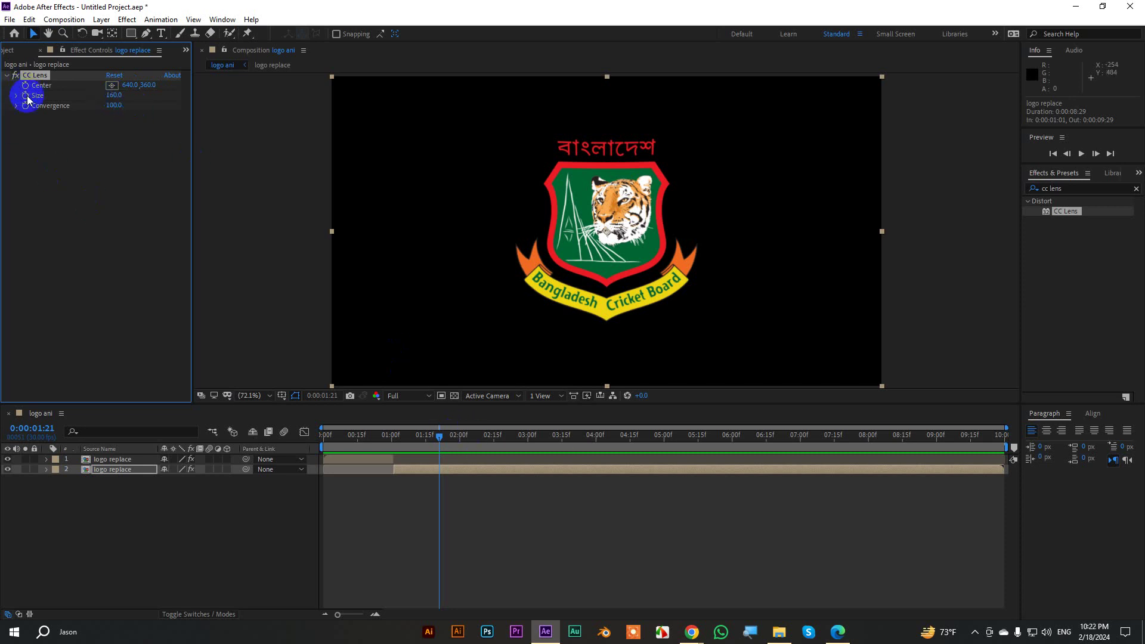
Keyframe the lens Size at 0.0 at the layer's in point, 0:00:01:01
{"action": "key", "text": "i"}
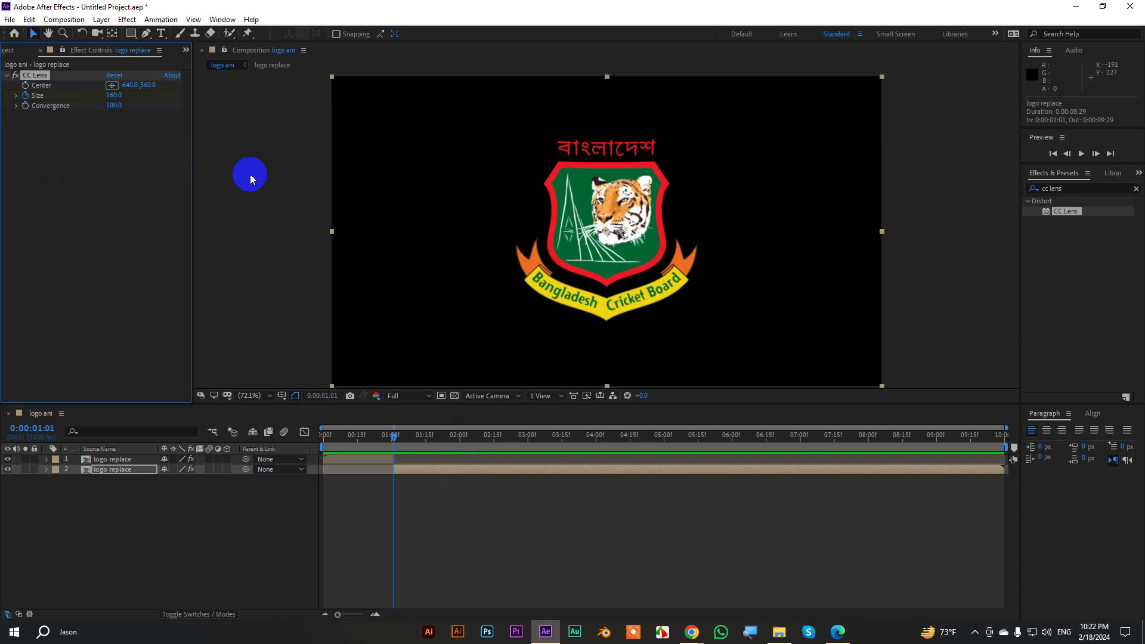
{"action": "left_click", "coordinate": [113, 94]}
{"action": "type", "text": "0"}
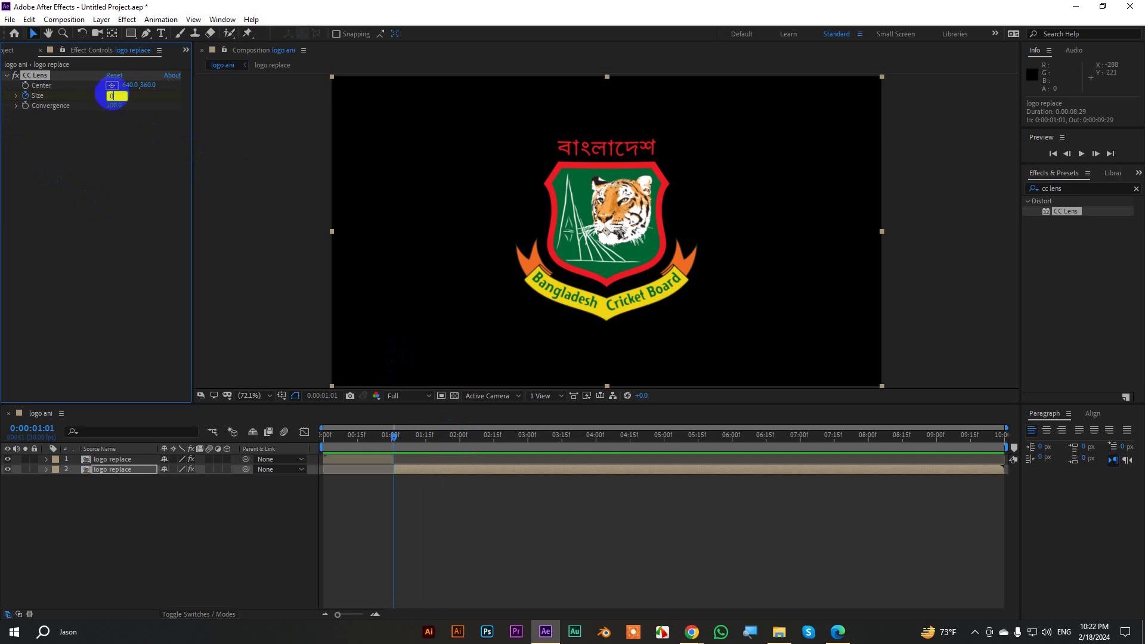
{"action": "key", "text": "Return"}
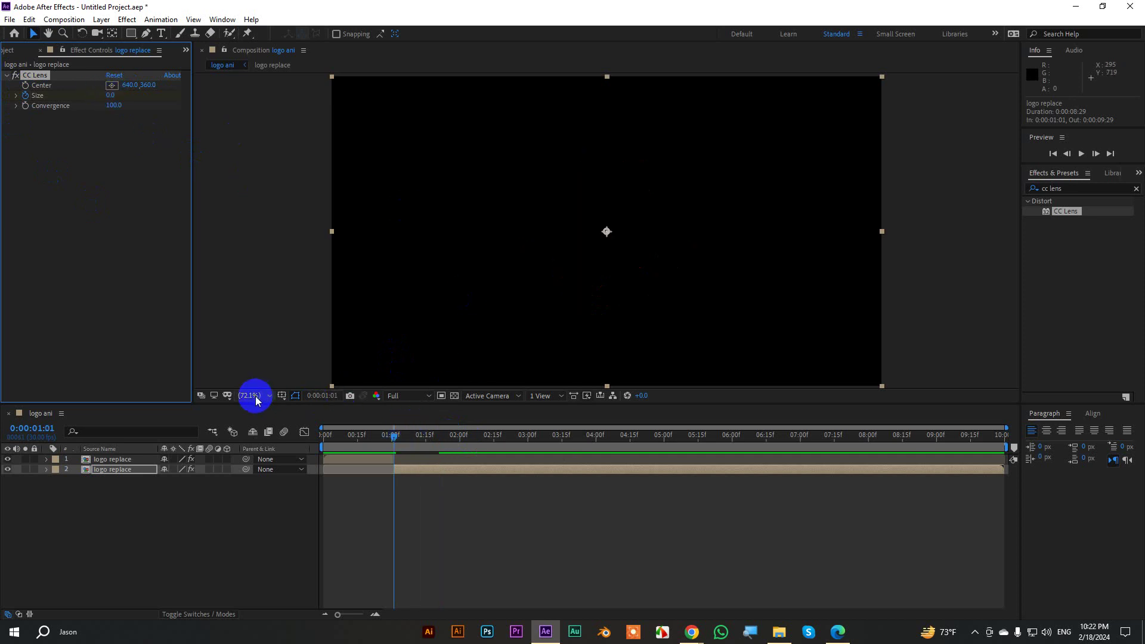
{"action": "left_click", "coordinate": [420, 471]}
{"action": "key", "text": "u"}
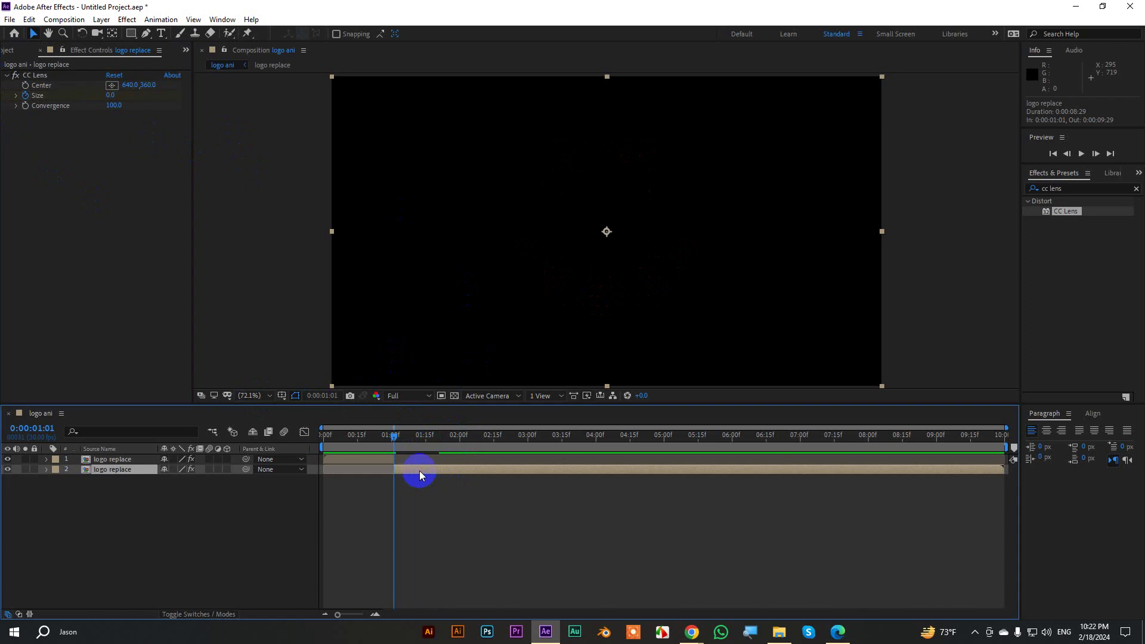
Ease the final Size keyframe's influence in the Graph Editor
{"action": "left_click_drag", "start_coordinate": [454, 508], "coordinate": [389, 487]}
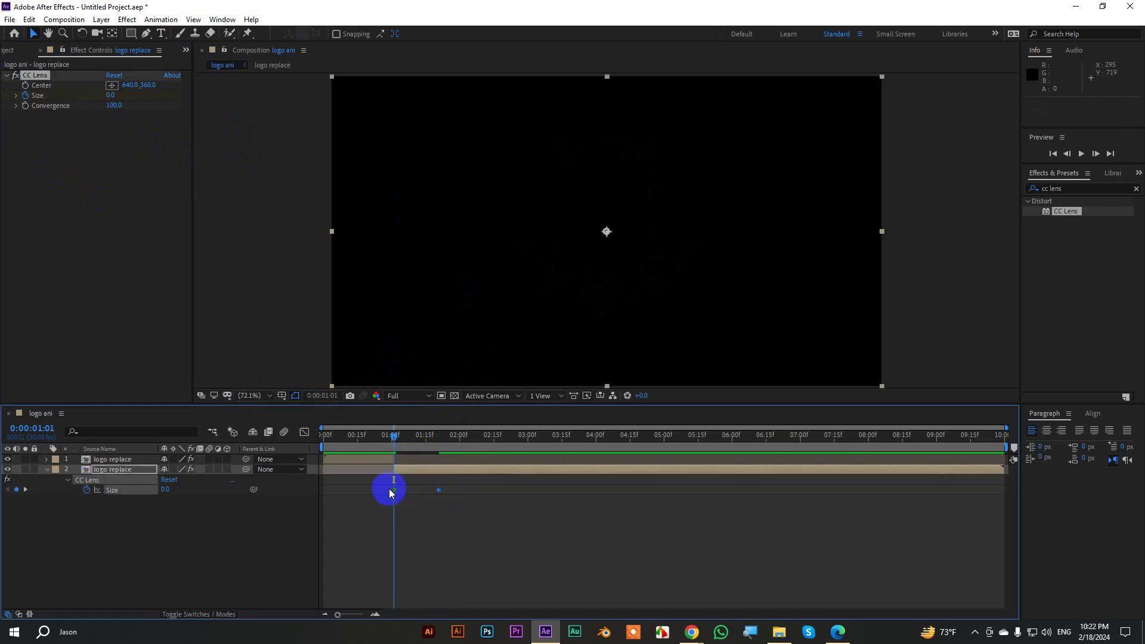
{"action": "left_click", "coordinate": [304, 432]}
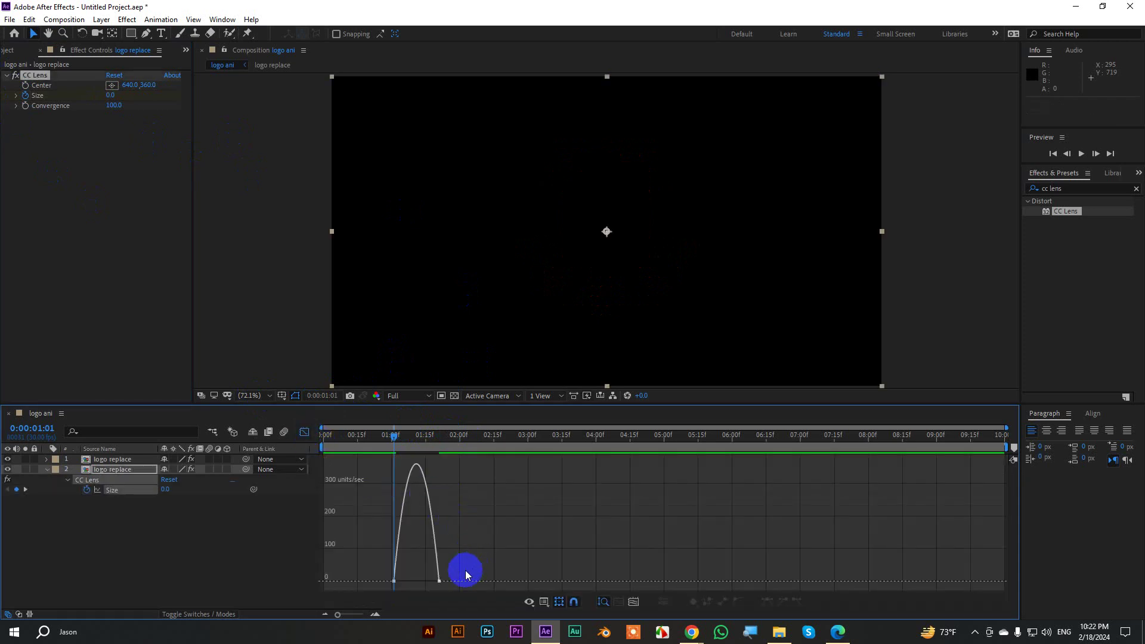
{"action": "mouse_move", "coordinate": [467, 574]}
{"action": "left_mouse_down"}
{"action": "mouse_move", "coordinate": [443, 588]}
{"action": "mouse_move", "coordinate": [424, 582]}
{"action": "left_mouse_up"}
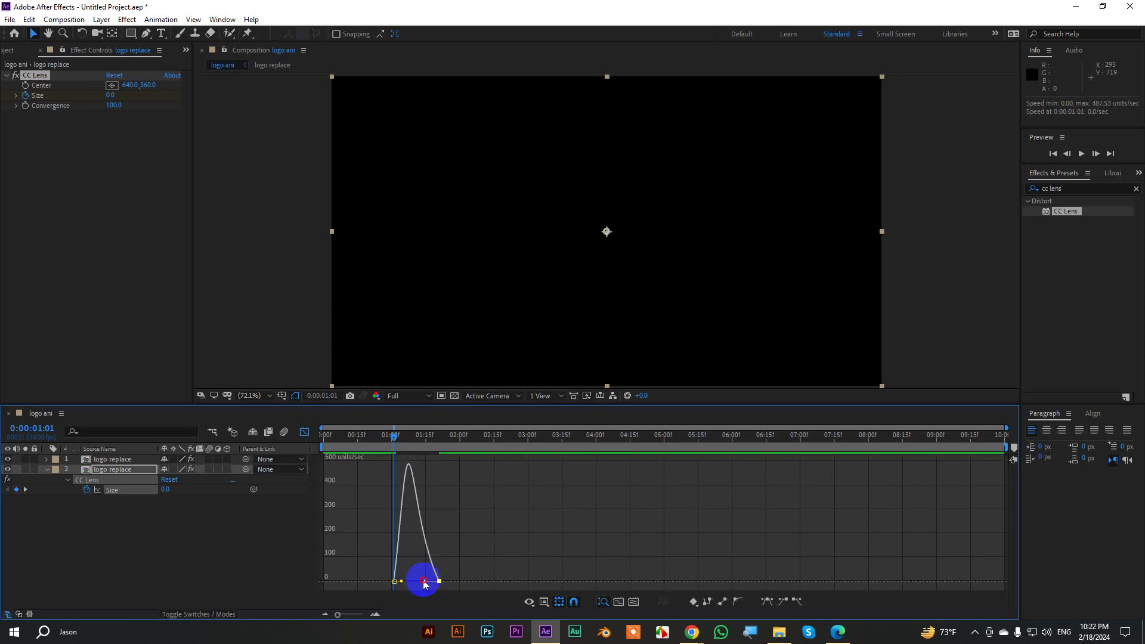
{"action": "left_click_drag", "start_coordinate": [423, 584], "coordinate": [420, 583]}
{"action": "left_click", "coordinate": [304, 432]}
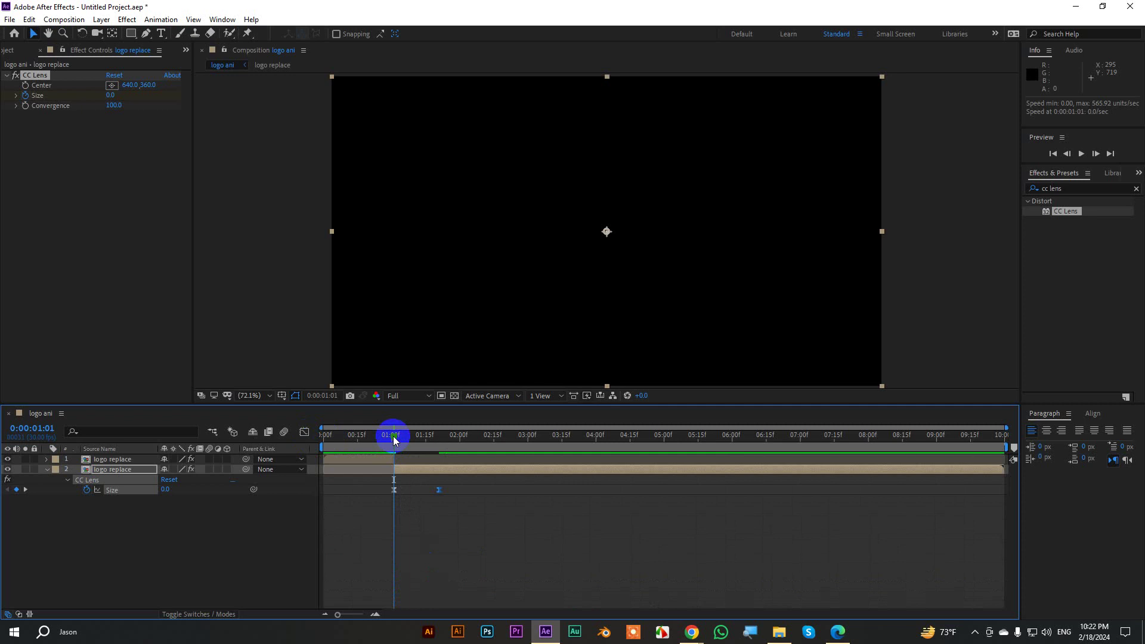
Preview the animation and shift the second logo layer one frame earlier
{"action": "left_click_drag", "start_coordinate": [392, 440], "coordinate": [307, 435]}
{"action": "key", "text": "space"}
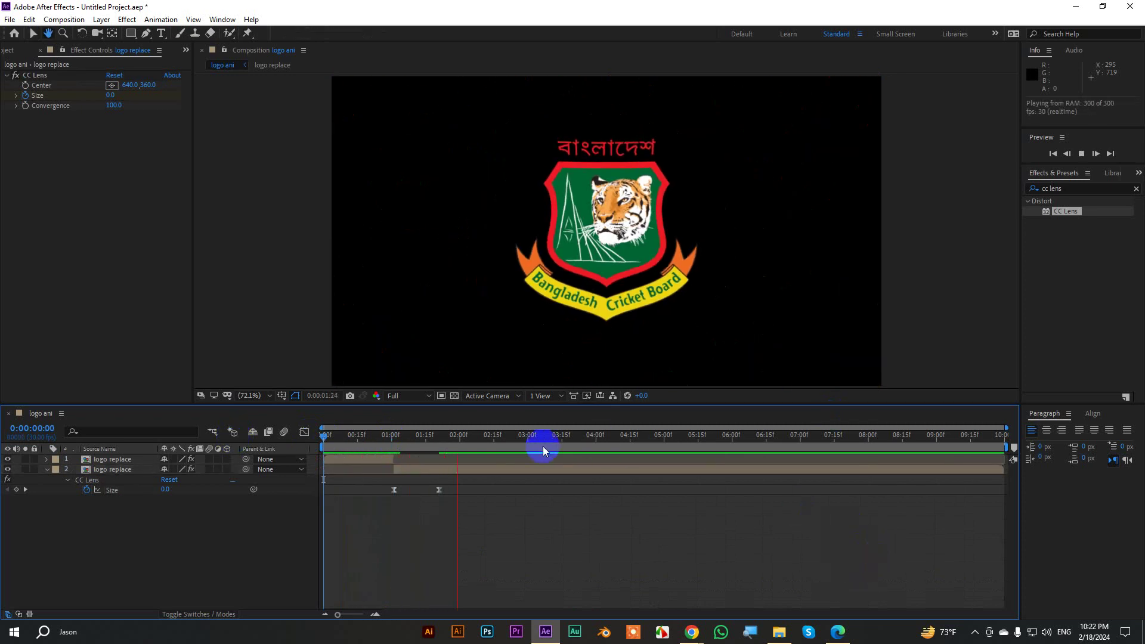
{"action": "left_click_drag", "start_coordinate": [462, 435], "coordinate": [397, 441]}
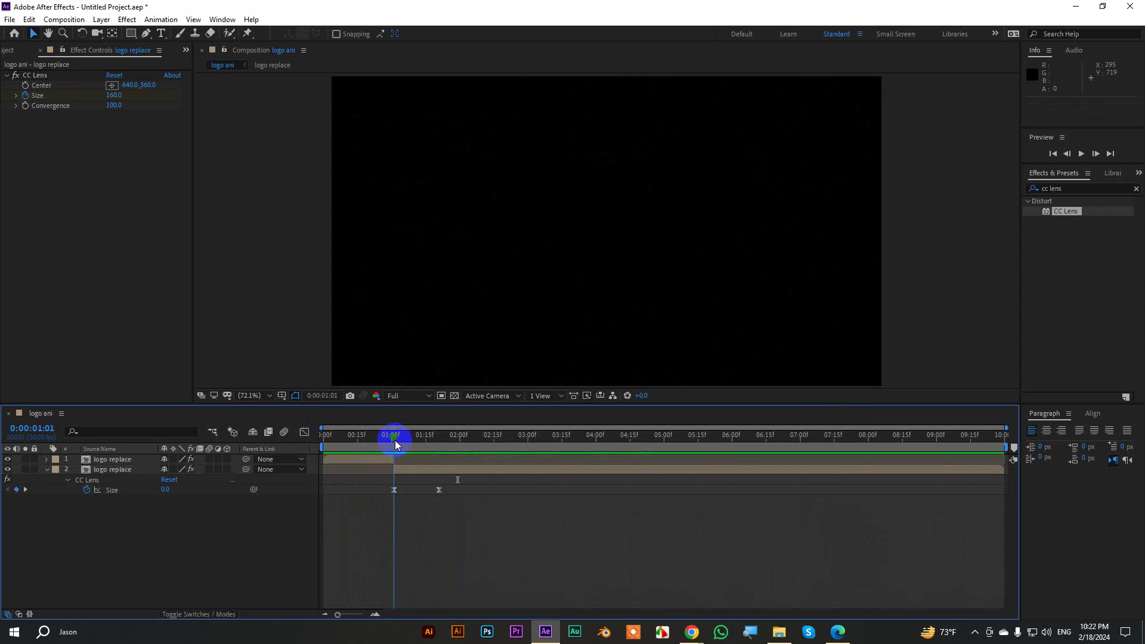
{"action": "left_click", "coordinate": [449, 471]}
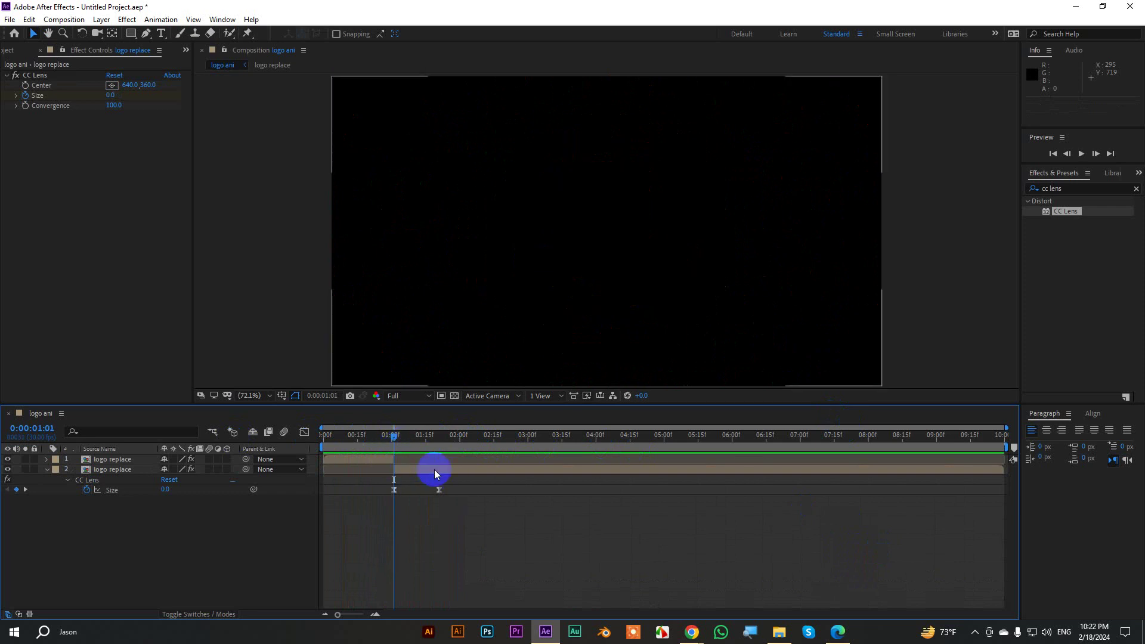
{"action": "left_click_drag", "start_coordinate": [434, 469], "coordinate": [429, 471]}
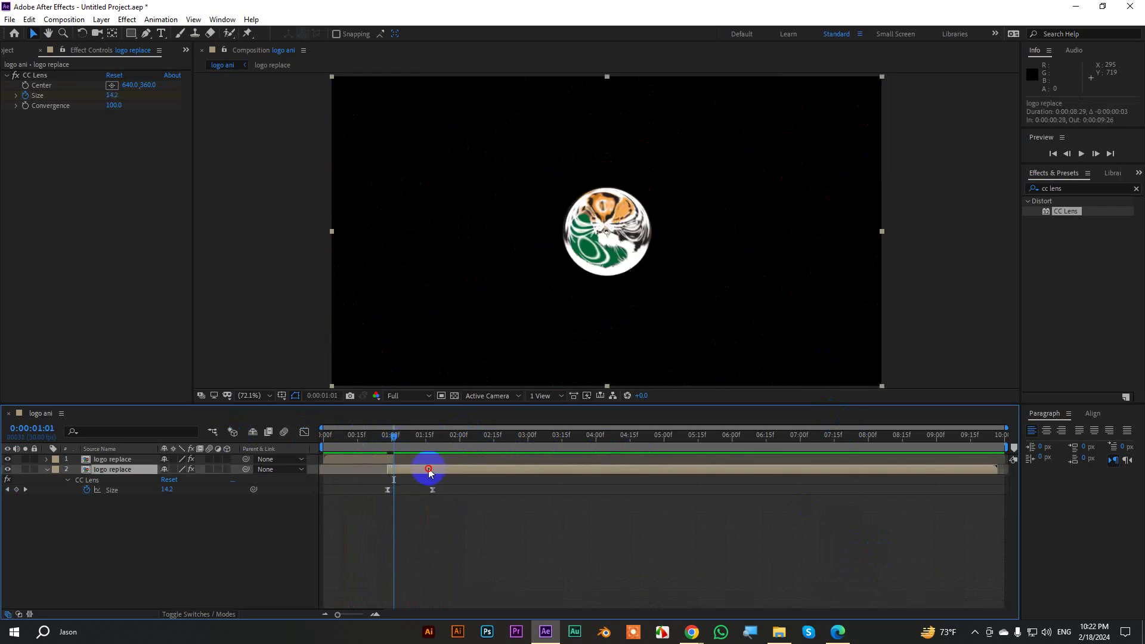
Scrub and preview the particle-to-logo transition
{"action": "left_click_drag", "start_coordinate": [391, 437], "coordinate": [393, 445]}
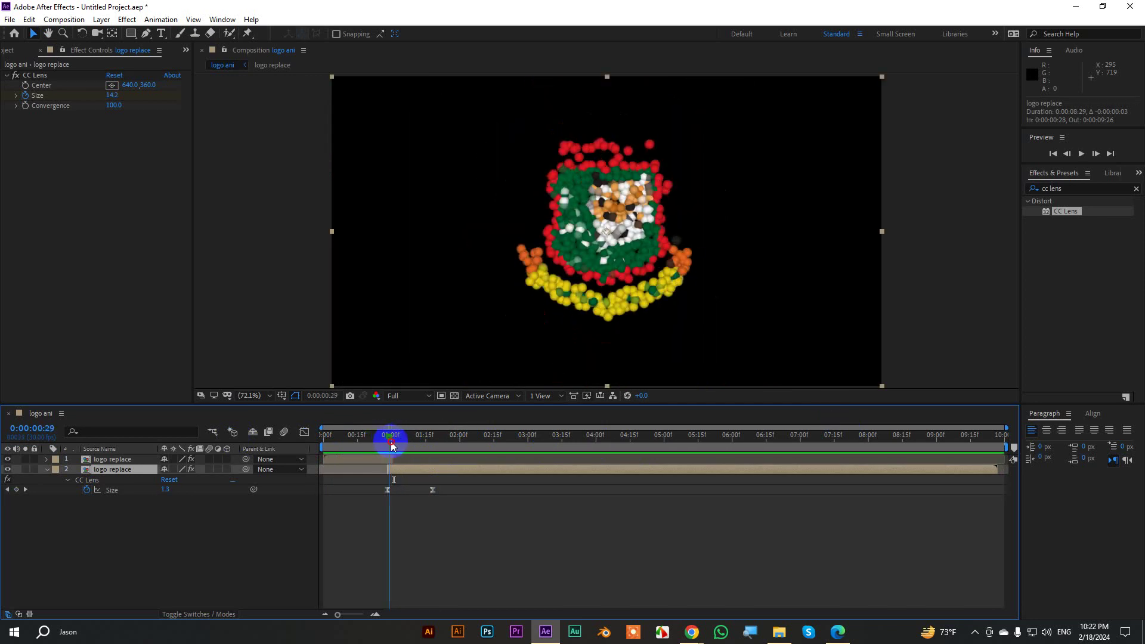
{"action": "left_click_drag", "start_coordinate": [394, 445], "coordinate": [322, 438]}
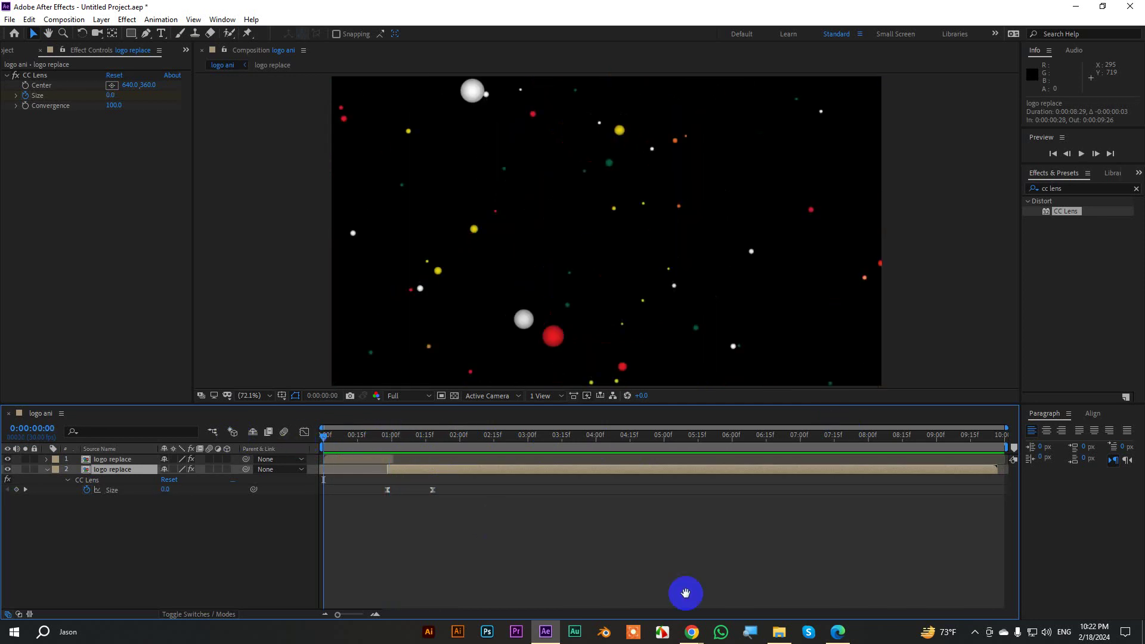
{"action": "key", "text": "space"}
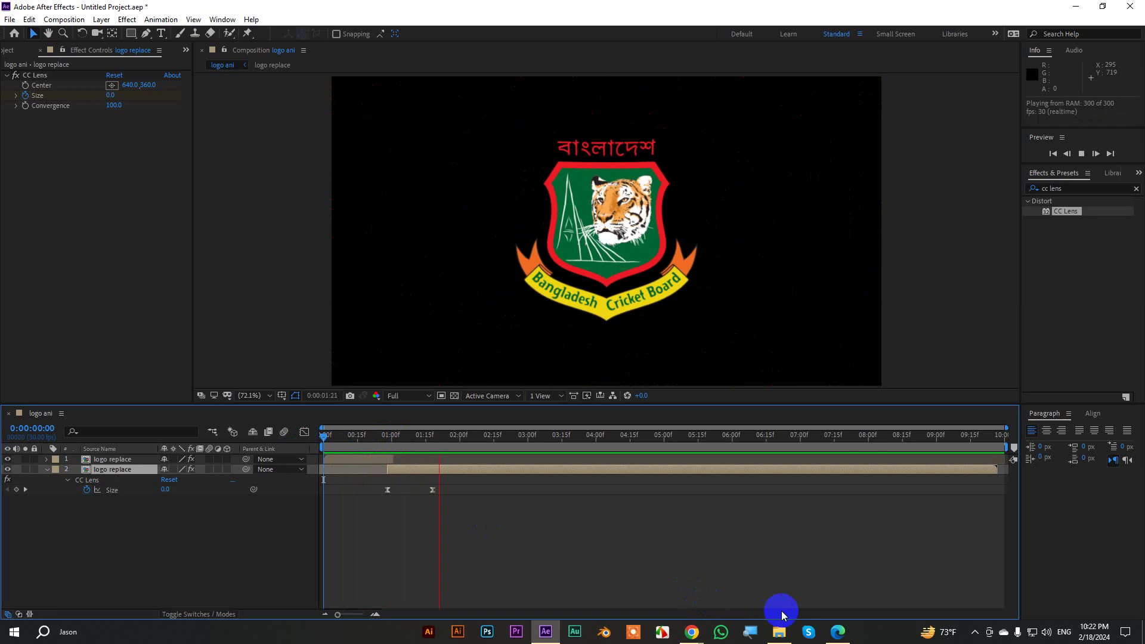
{"action": "key", "text": "space"}
Shift the second logo layer one frame later around 0:00:00:28
{"action": "key", "text": "v"}
{"action": "left_click_drag", "start_coordinate": [483, 444], "coordinate": [392, 462]}
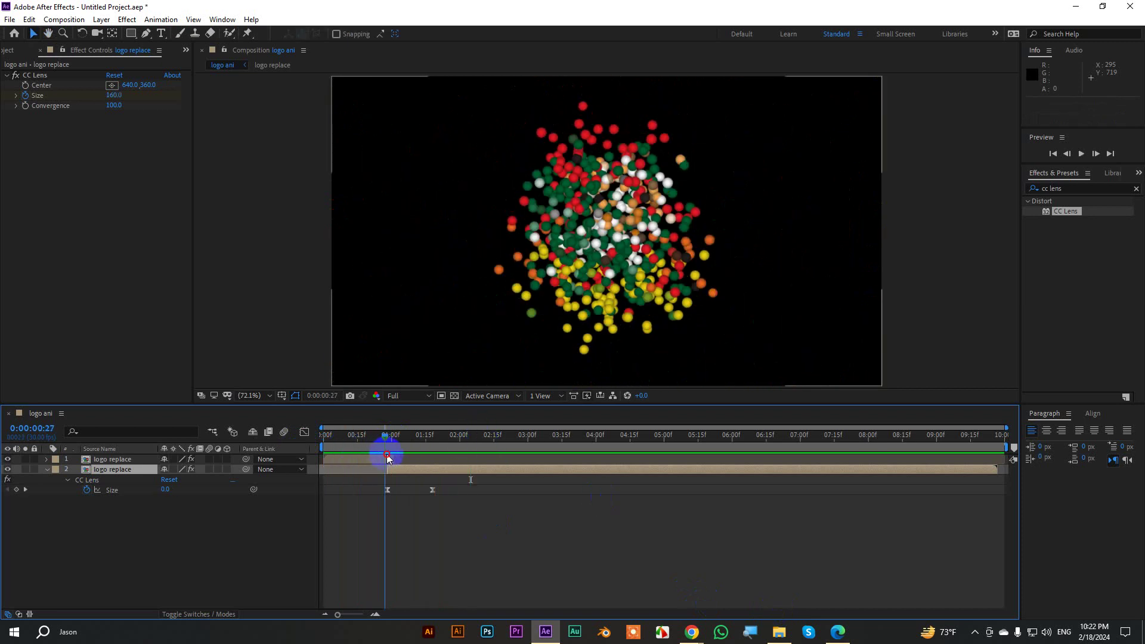
{"action": "left_click", "coordinate": [396, 469]}
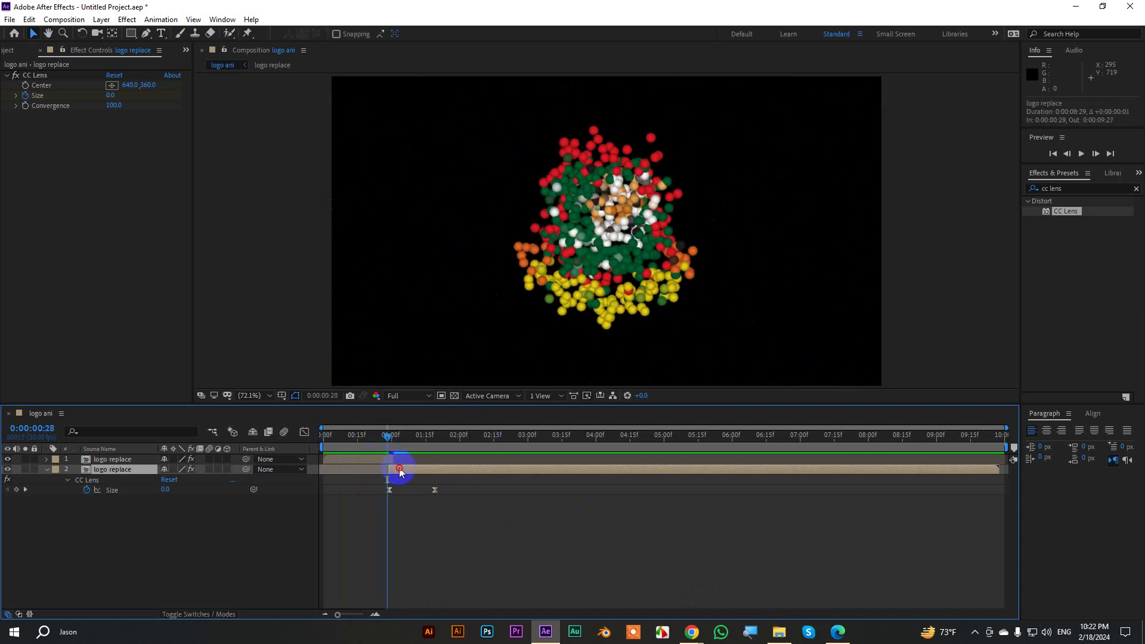
{"action": "left_click_drag", "start_coordinate": [399, 472], "coordinate": [394, 445]}
{"action": "left_click", "coordinate": [384, 435]}
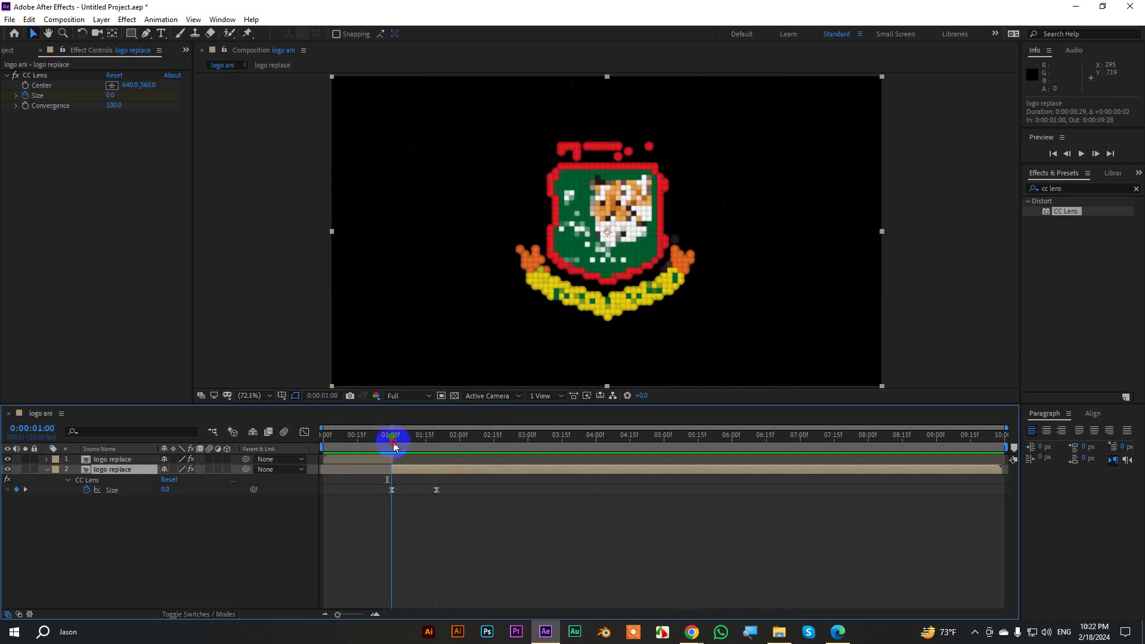
Zoom the timeline to check the lens Size frame by frame near one second
{"action": "left_click_drag", "start_coordinate": [345, 612], "coordinate": [358, 614]}
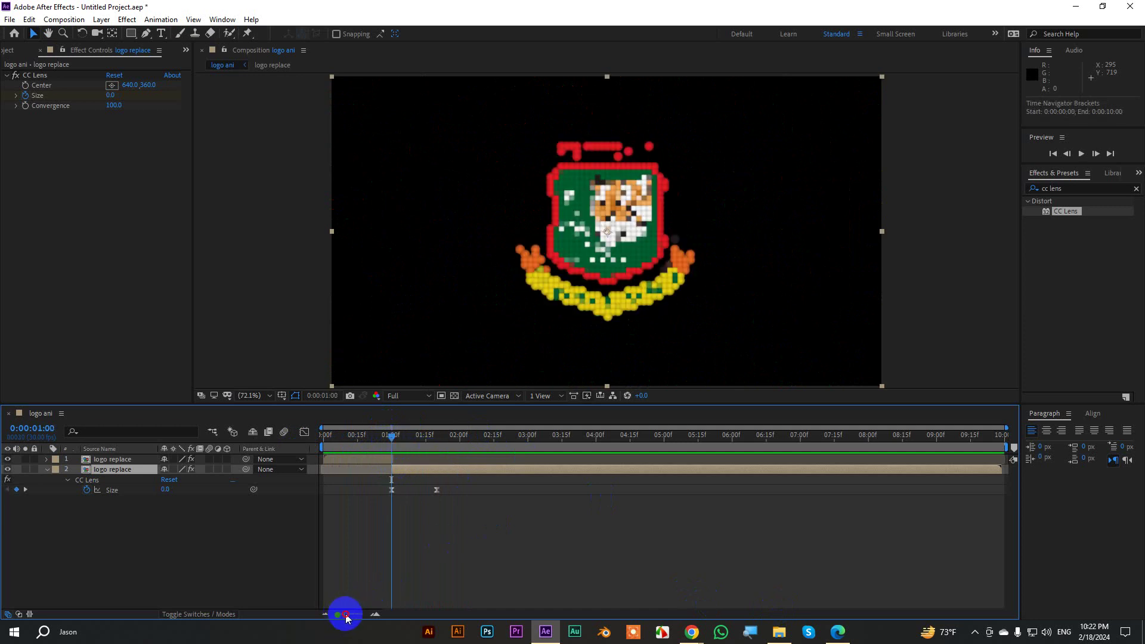
{"action": "left_click", "coordinate": [625, 435]}
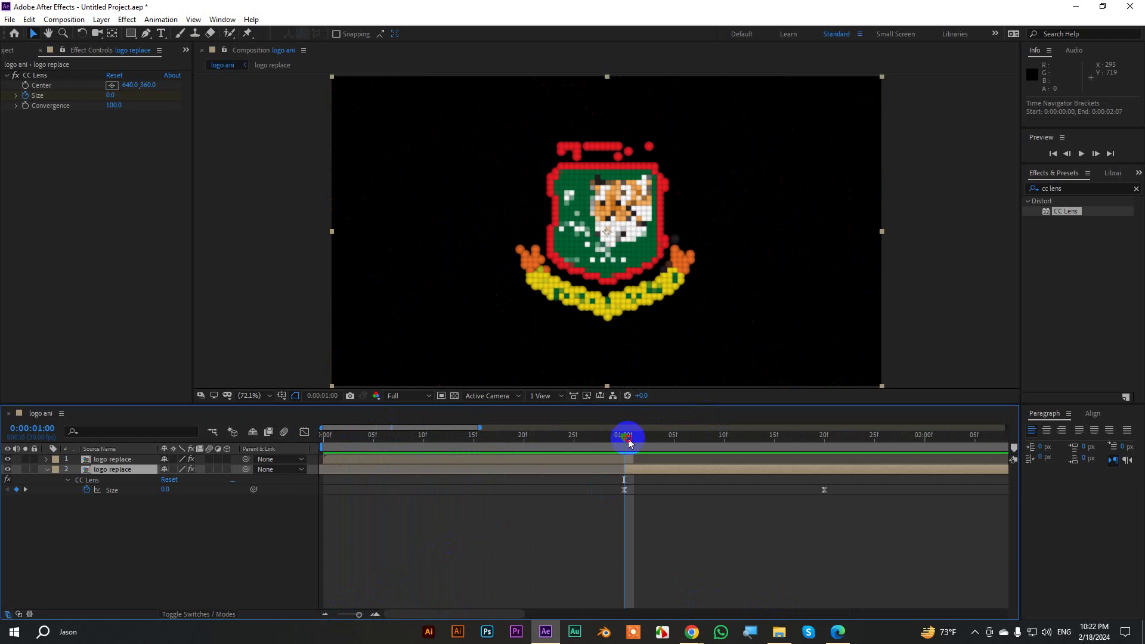
{"action": "mouse_move", "coordinate": [625, 435]}
{"action": "left_mouse_down"}
{"action": "mouse_move", "coordinate": [642, 472]}
{"action": "mouse_move", "coordinate": [632, 441]}
{"action": "mouse_move", "coordinate": [613, 441]}
{"action": "left_mouse_up"}
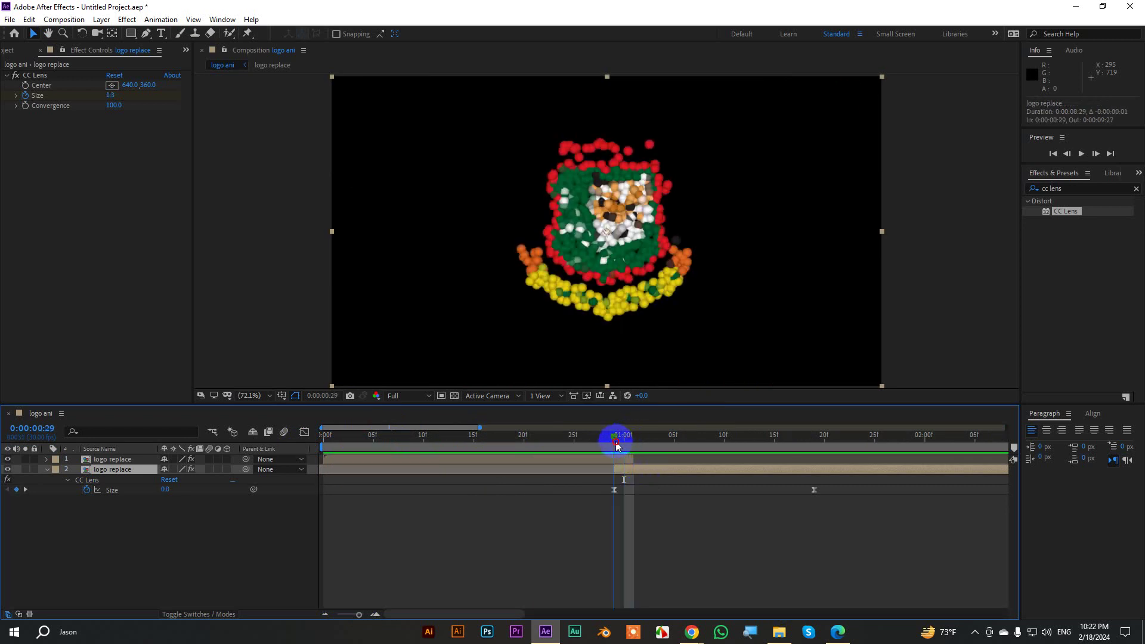
{"action": "left_click_drag", "start_coordinate": [359, 614], "coordinate": [297, 608]}
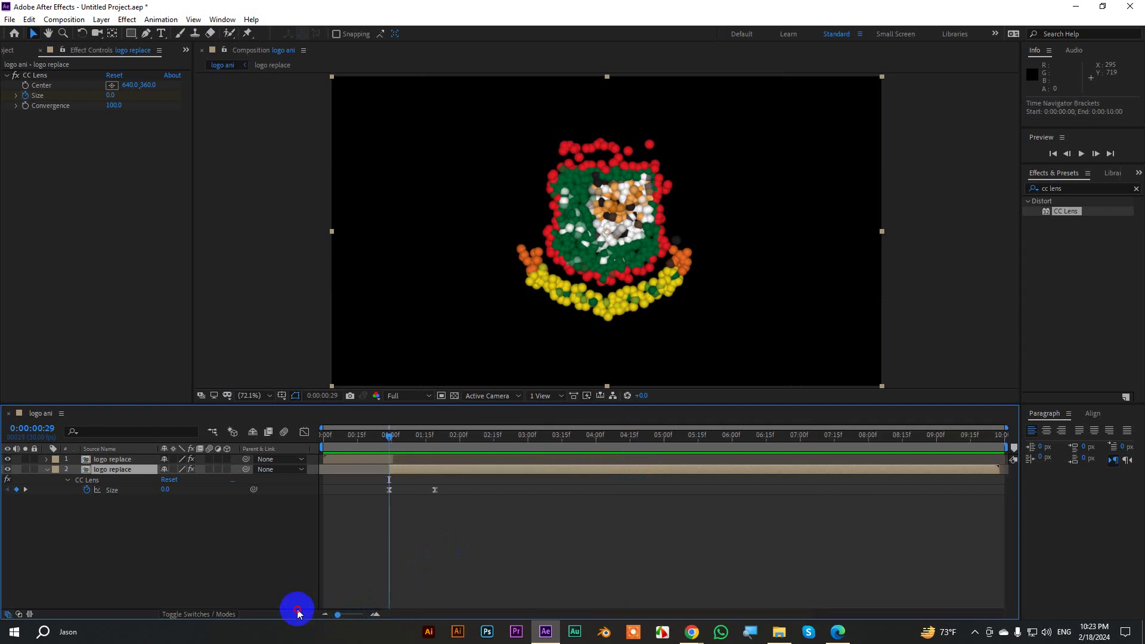
{"action": "left_click_drag", "start_coordinate": [392, 434], "coordinate": [323, 434]}
Preview again, return to 0:00:00:29 and select both Size keyframes
{"action": "key", "text": "space"}
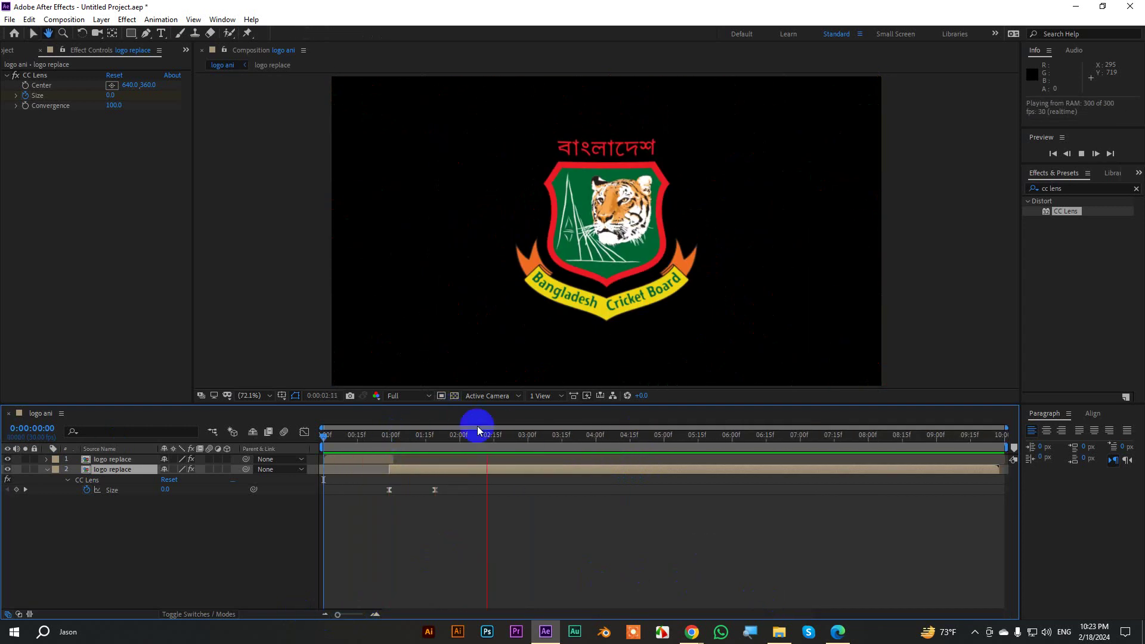
{"action": "left_click", "coordinate": [396, 452]}
{"action": "left_click_drag", "start_coordinate": [395, 453], "coordinate": [389, 453]}
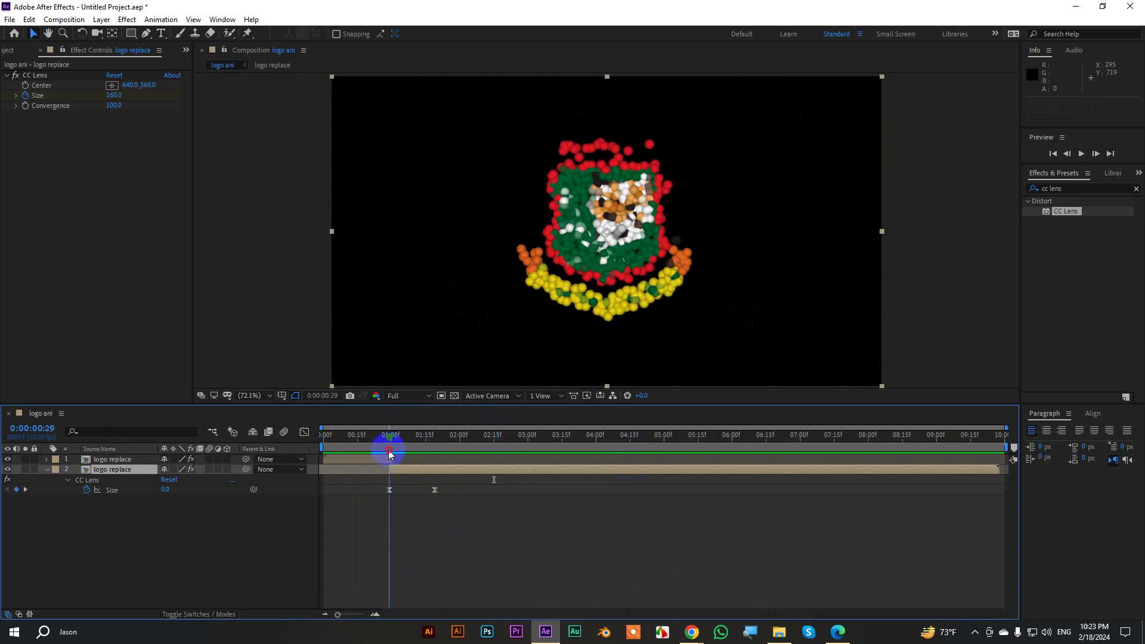
{"action": "left_click_drag", "start_coordinate": [453, 502], "coordinate": [320, 460]}
Ease the Size curve in the Graph Editor to lower its peak, then preview
{"action": "left_click", "coordinate": [304, 431]}
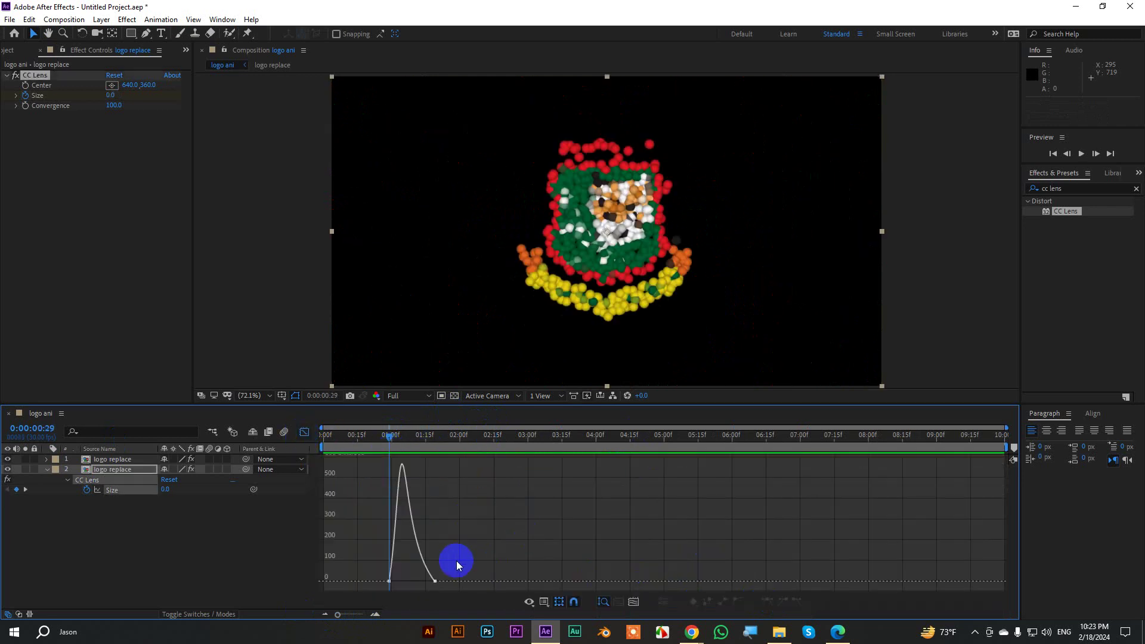
{"action": "left_click_drag", "start_coordinate": [417, 580], "coordinate": [425, 586]}
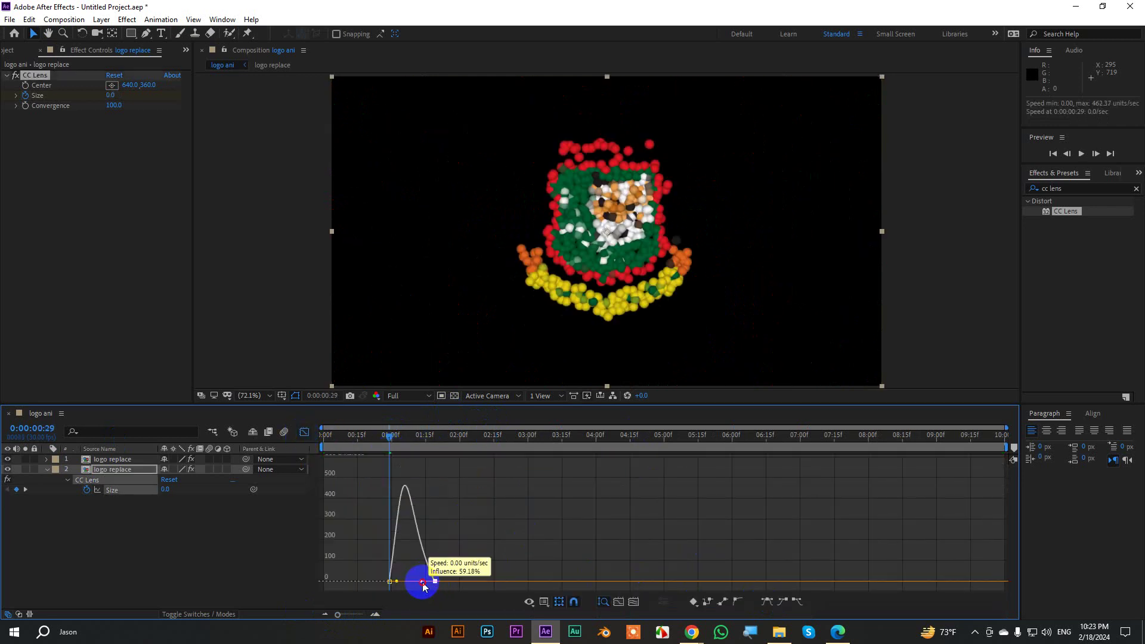
{"action": "left_click", "coordinate": [304, 431]}
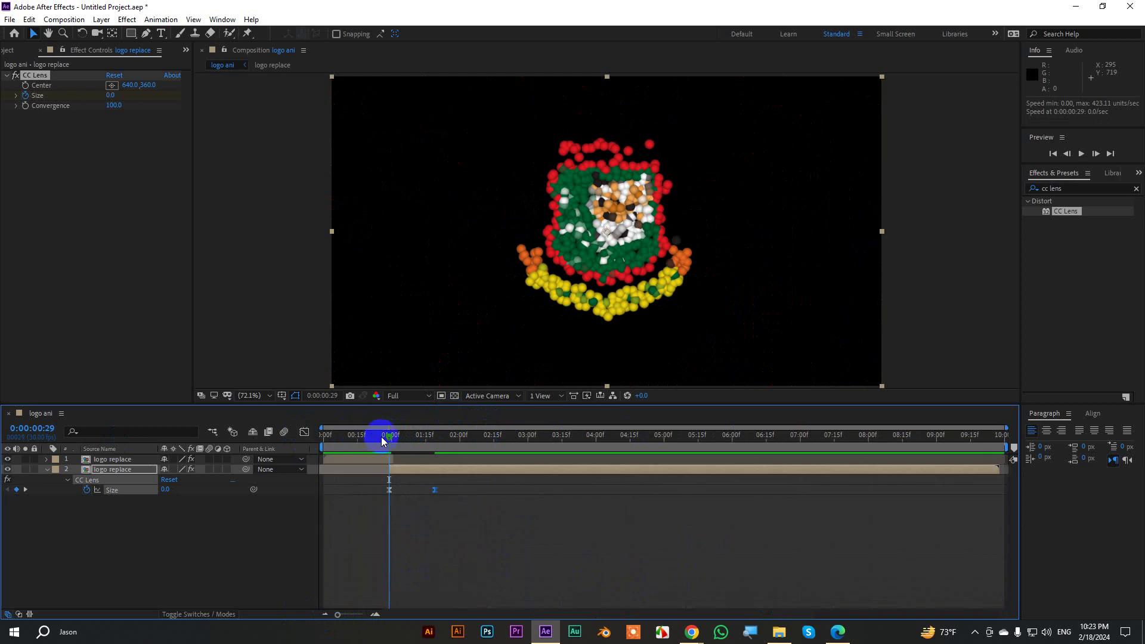
{"action": "left_click_drag", "start_coordinate": [383, 435], "coordinate": [216, 444]}
{"action": "key", "text": "space"}
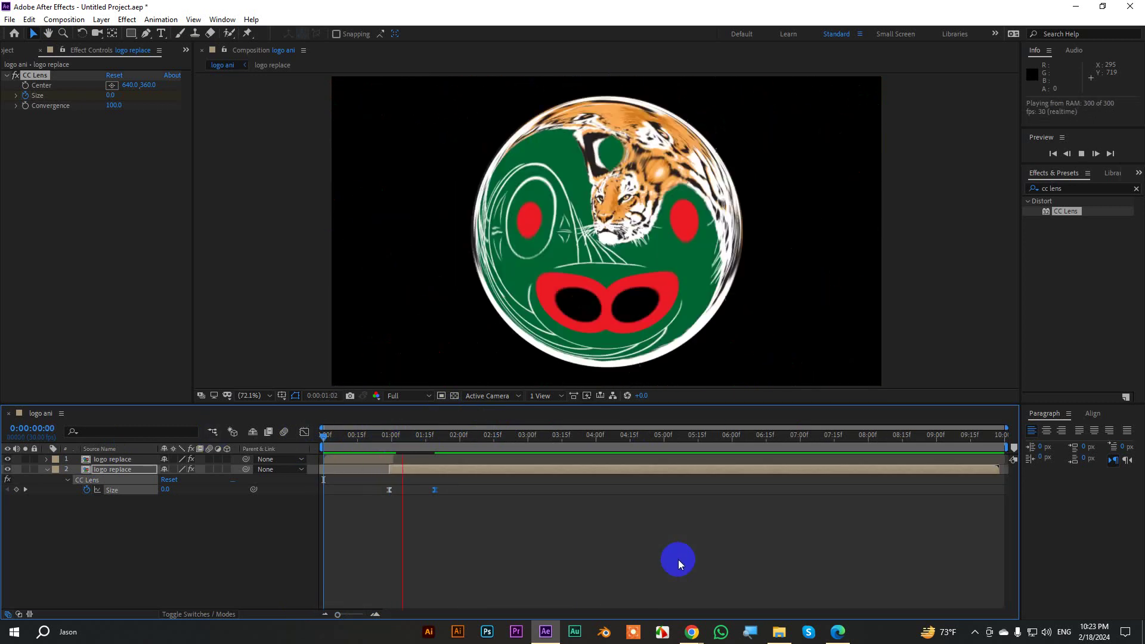
{"action": "key", "text": "space"}
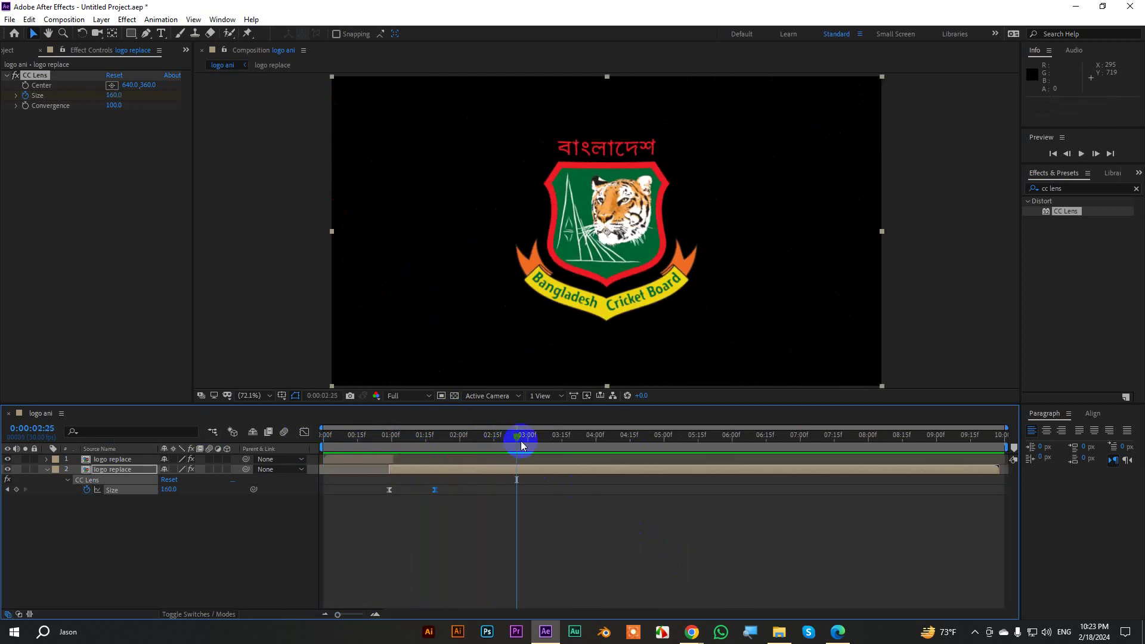
{"action": "key", "text": "space"}
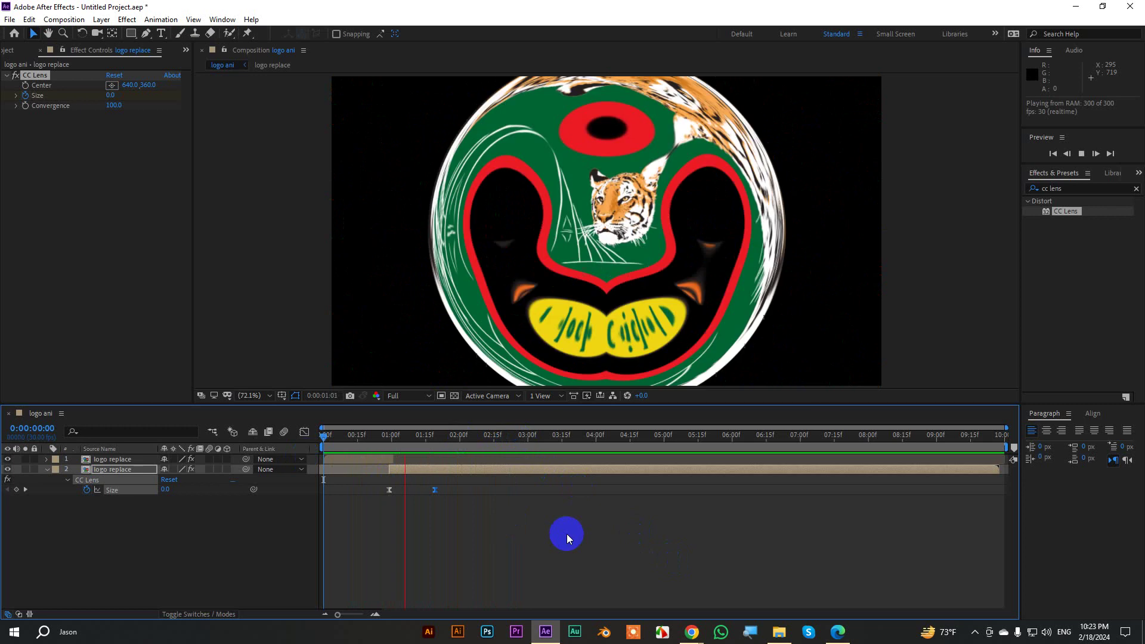
{"action": "key", "text": "space"}
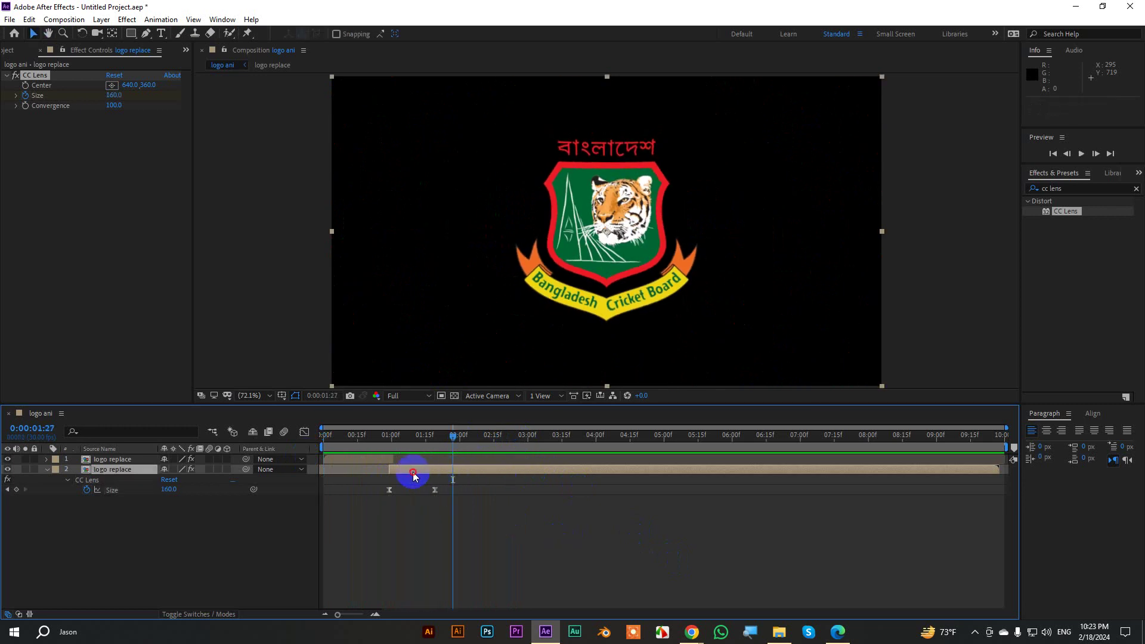
Shift the logo layer two frames earlier and preview through to the full logo
{"action": "left_click_drag", "start_coordinate": [433, 474], "coordinate": [430, 477]}
{"action": "left_click_drag", "start_coordinate": [453, 440], "coordinate": [281, 435]}
{"action": "key", "text": "space"}
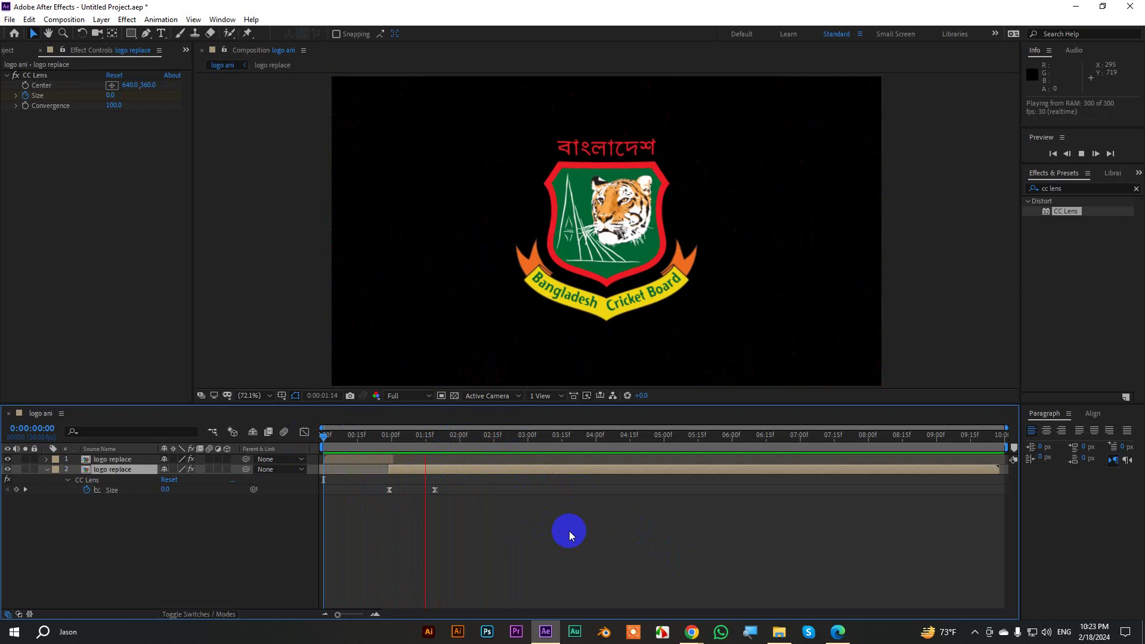
{"action": "left_click_drag", "start_coordinate": [505, 439], "coordinate": [389, 439]}
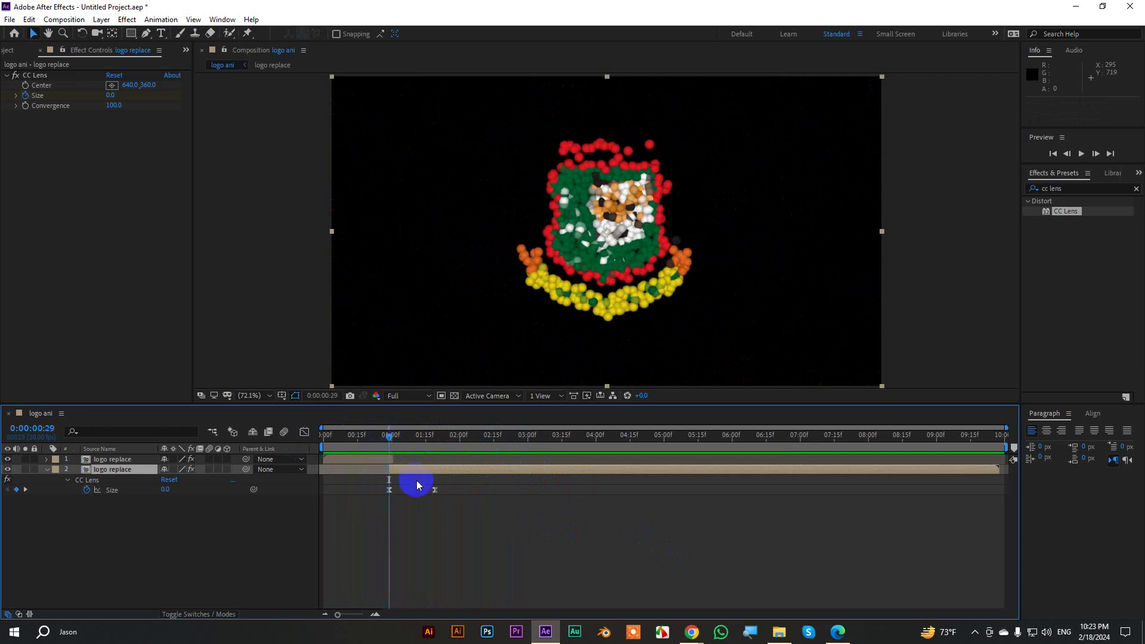
Move the final Size keyframe earlier to 0:00:01:10 and preview
{"action": "key", "text": "shift+Page_Down"}
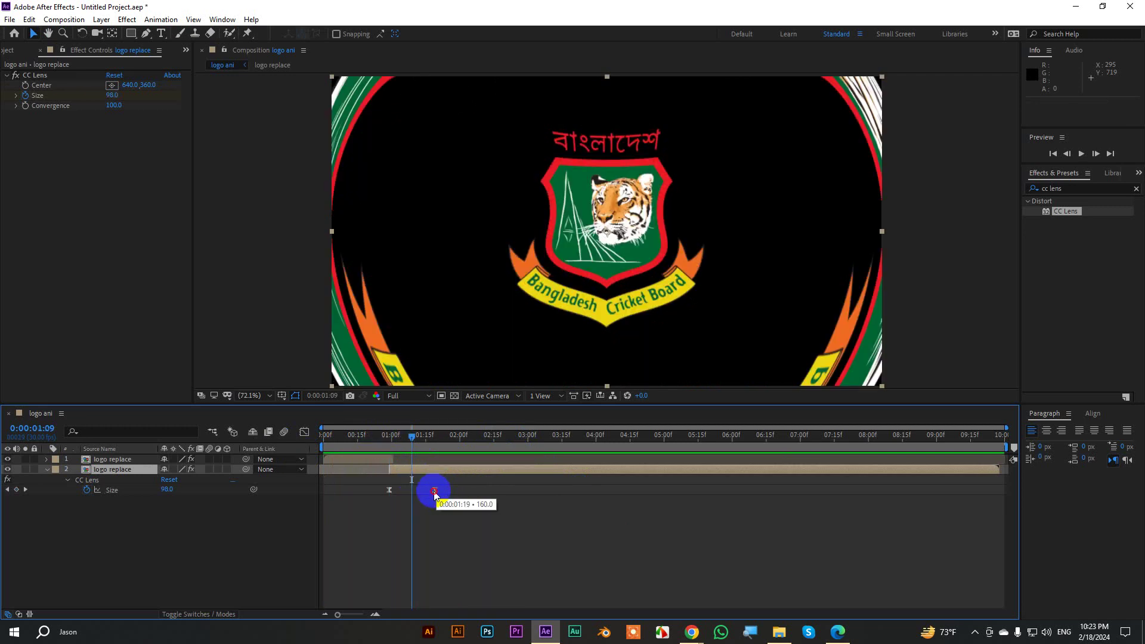
{"action": "left_click_drag", "start_coordinate": [435, 490], "coordinate": [416, 494]}
{"action": "key", "text": "space"}
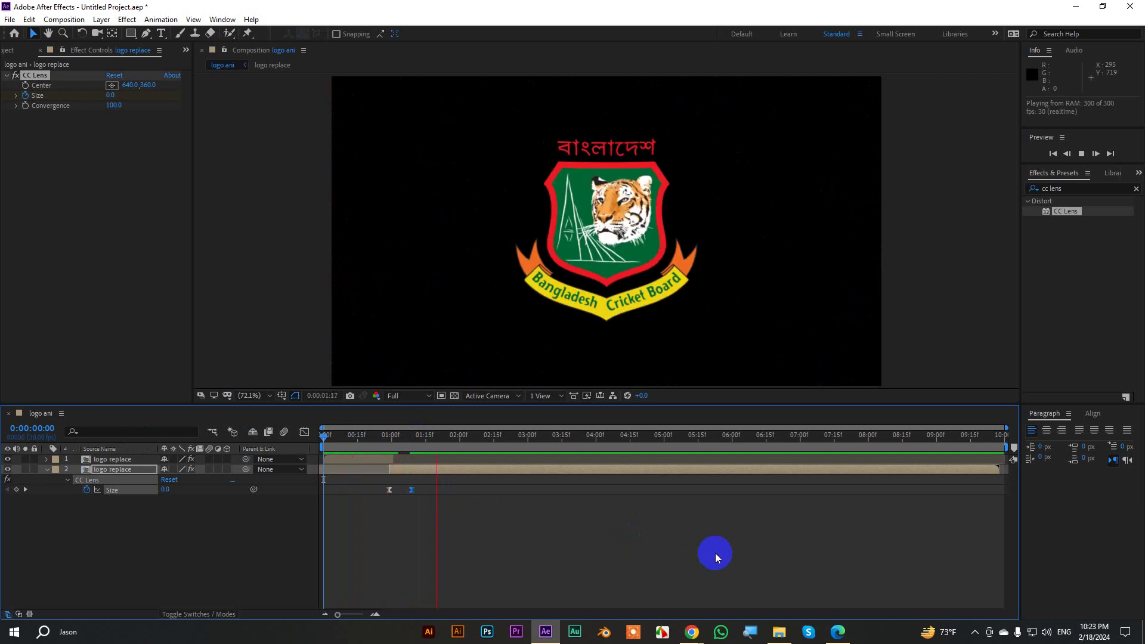
{"action": "key", "text": "space"}
{"action": "key", "text": "space"}
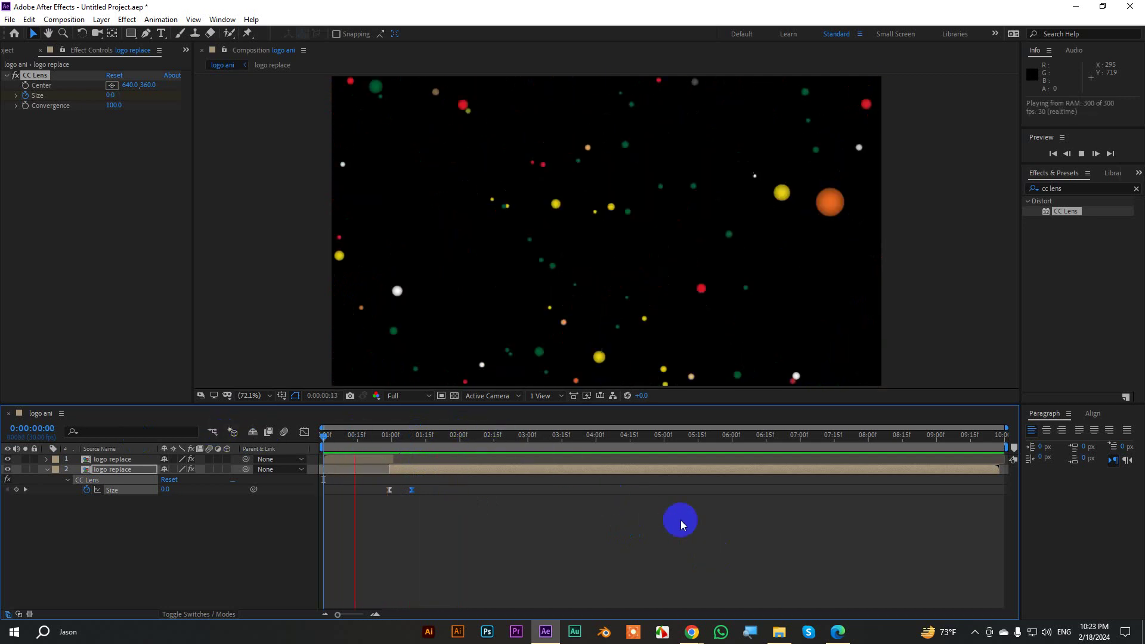
Shift the logo layer one frame later and check frames 0:00:01:01 to 0:00:01:07
{"action": "left_click_drag", "start_coordinate": [396, 471], "coordinate": [398, 473]}
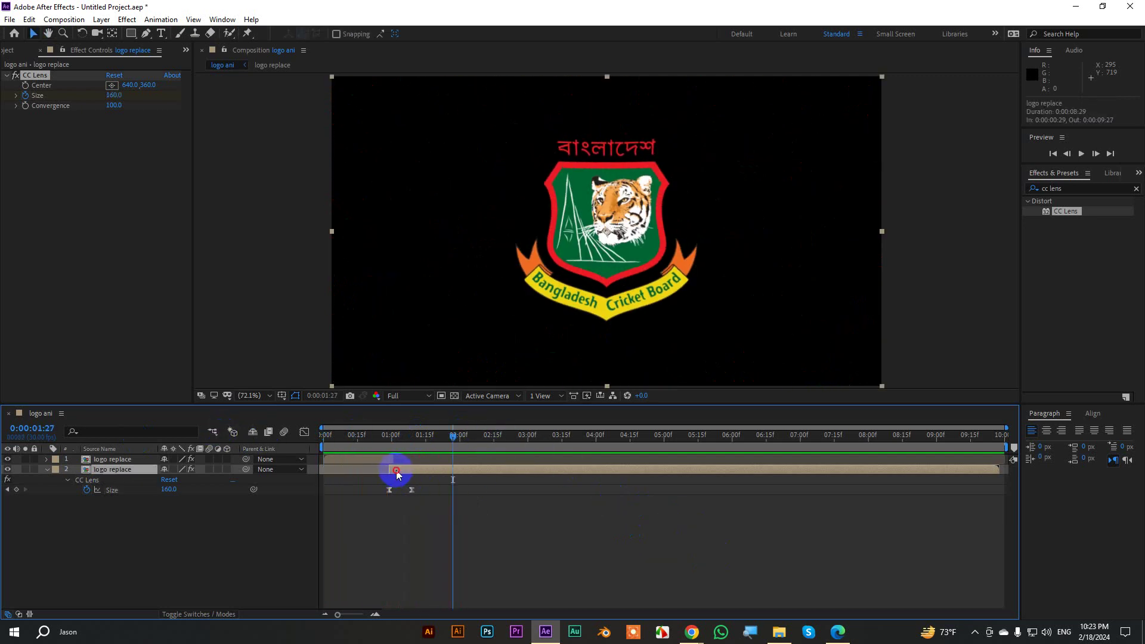
{"action": "key", "text": "space"}
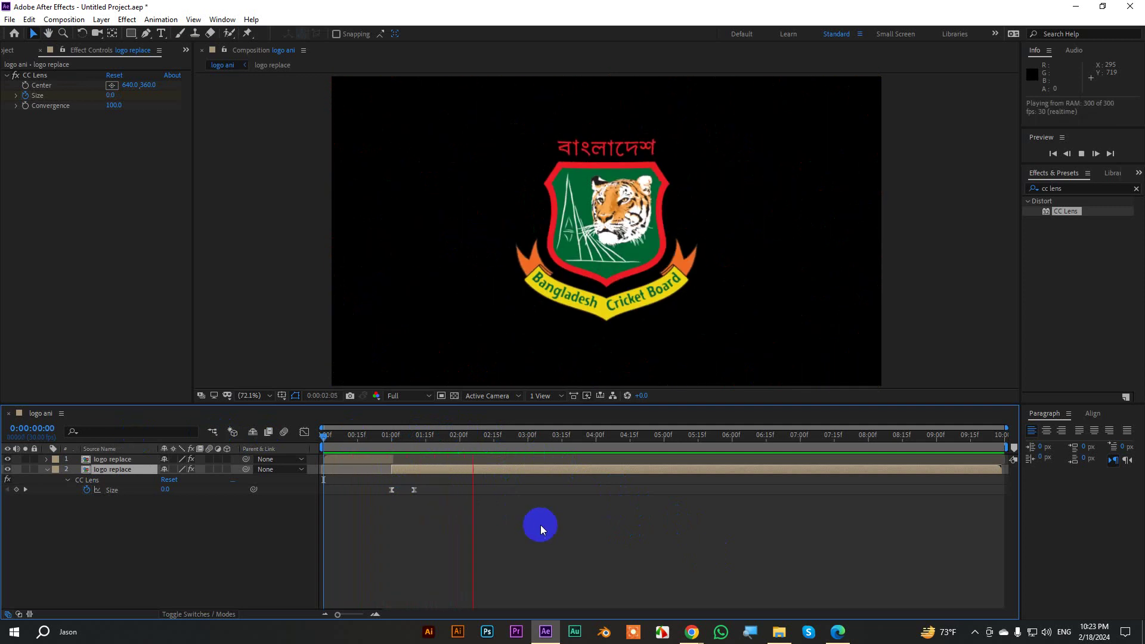
{"action": "key", "text": "space"}
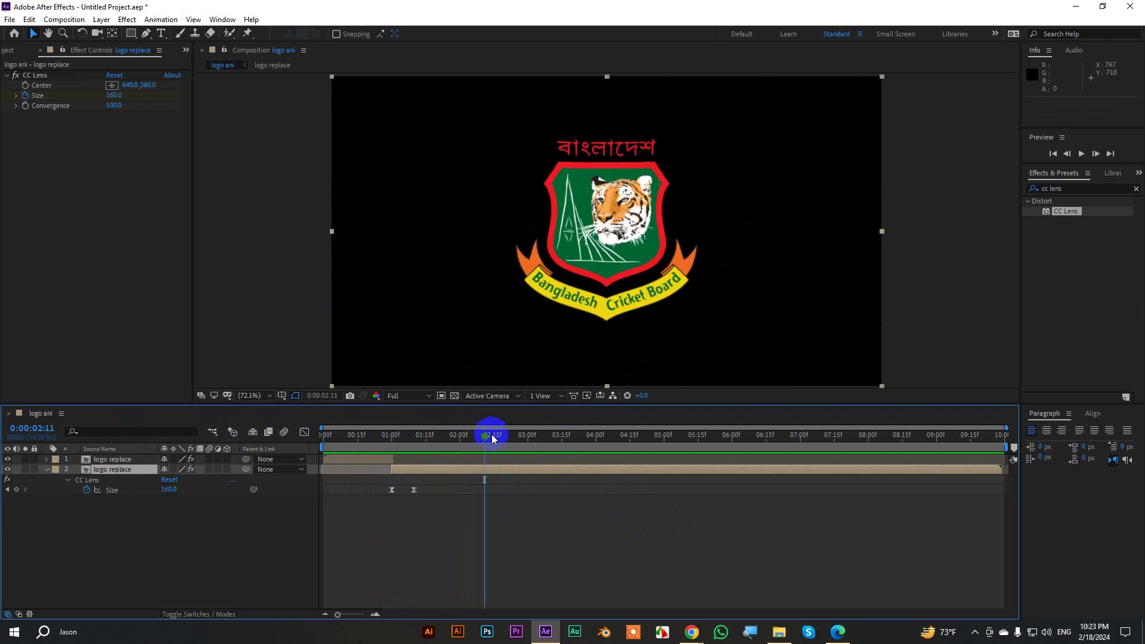
{"action": "key", "text": "space"}
{"action": "mouse_move", "coordinate": [488, 434]}
{"action": "left_mouse_down"}
{"action": "mouse_move", "coordinate": [375, 440]}
{"action": "mouse_move", "coordinate": [407, 445]}
{"action": "left_mouse_up"}
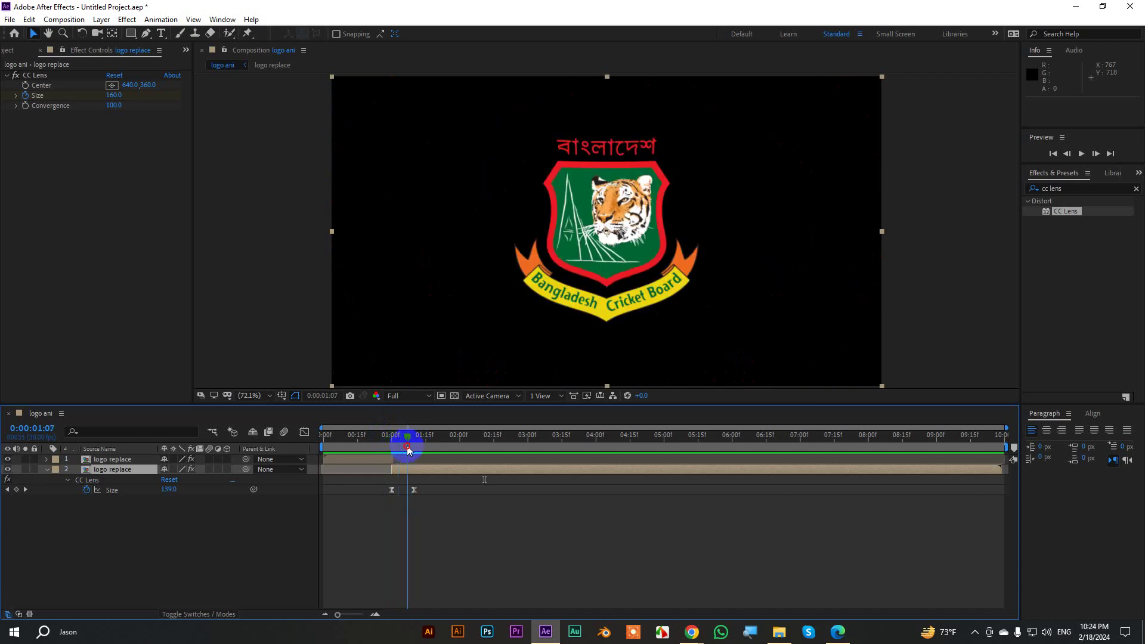
{"action": "left_click_drag", "start_coordinate": [117, 106], "coordinate": [84, 103]}
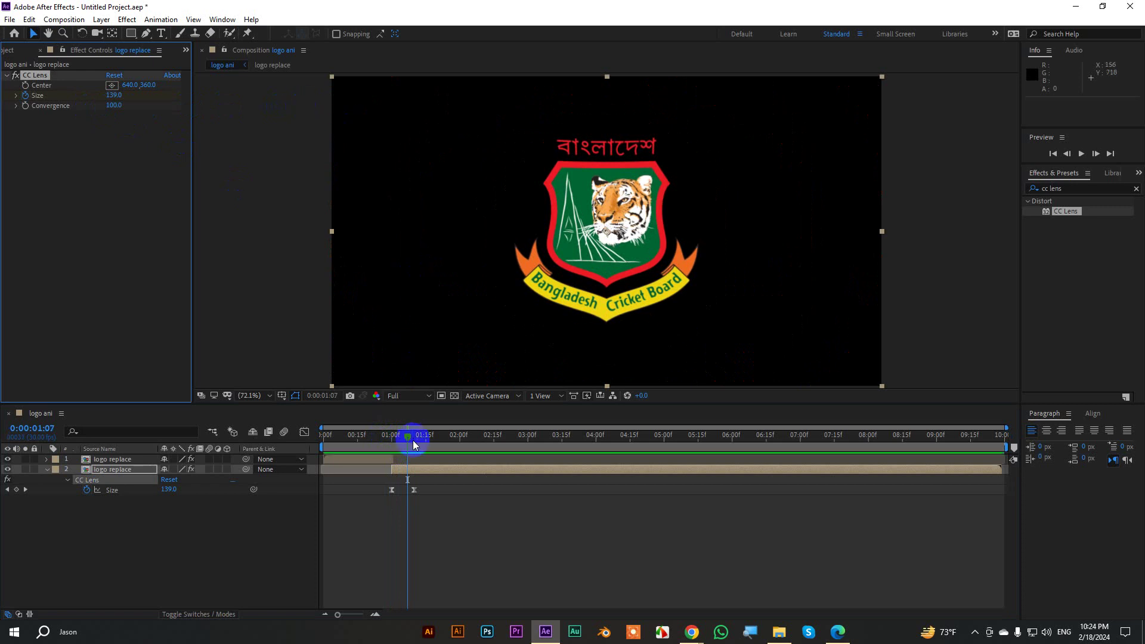
{"action": "mouse_move", "coordinate": [409, 438]}
{"action": "left_mouse_down"}
{"action": "mouse_move", "coordinate": [398, 440]}
{"action": "mouse_move", "coordinate": [462, 446]}
{"action": "left_mouse_up"}
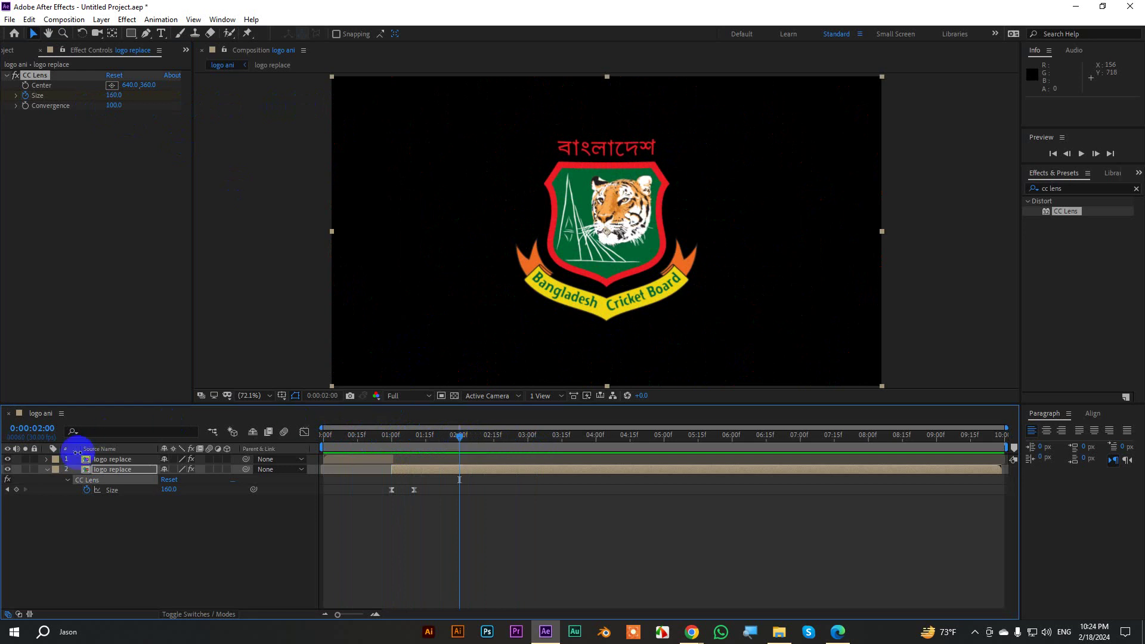
Apply CC Light Sweep to the logo layer and move its Center left of the logo
{"action": "left_click", "coordinate": [48, 469]}
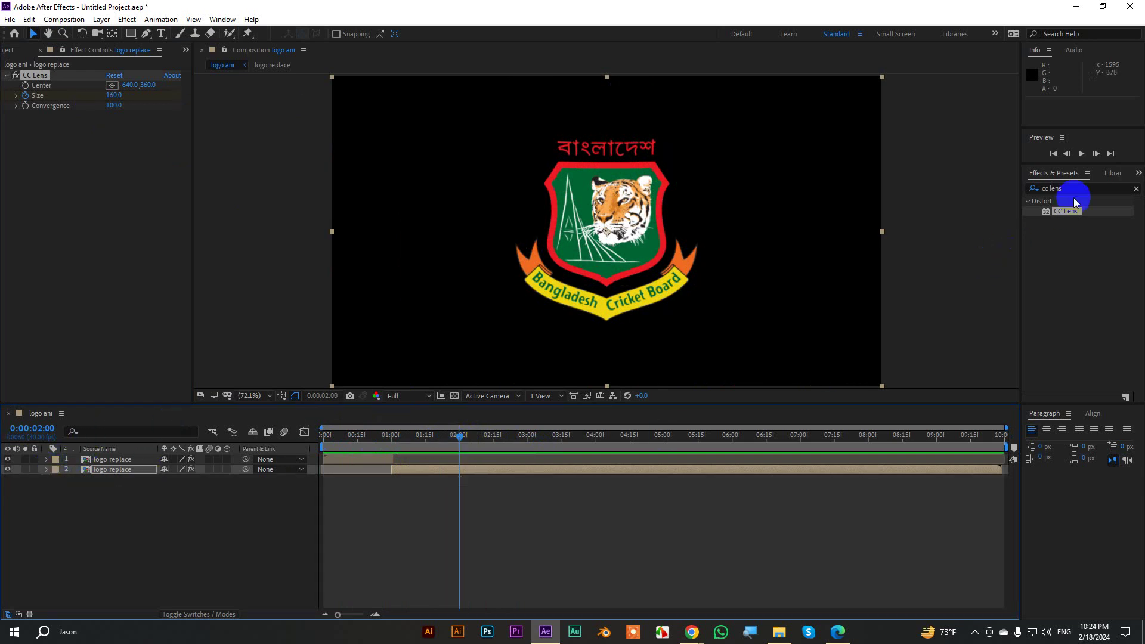
{"action": "double_click", "coordinate": [1056, 189]}
{"action": "type", "text": "l"}
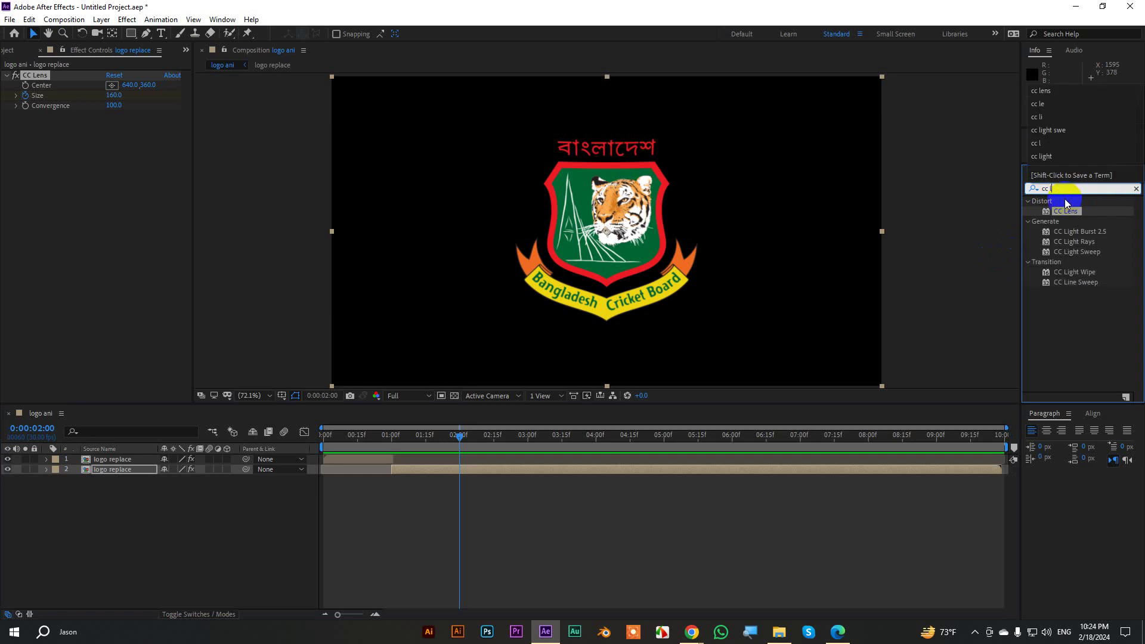
{"action": "type", "text": "ight"}
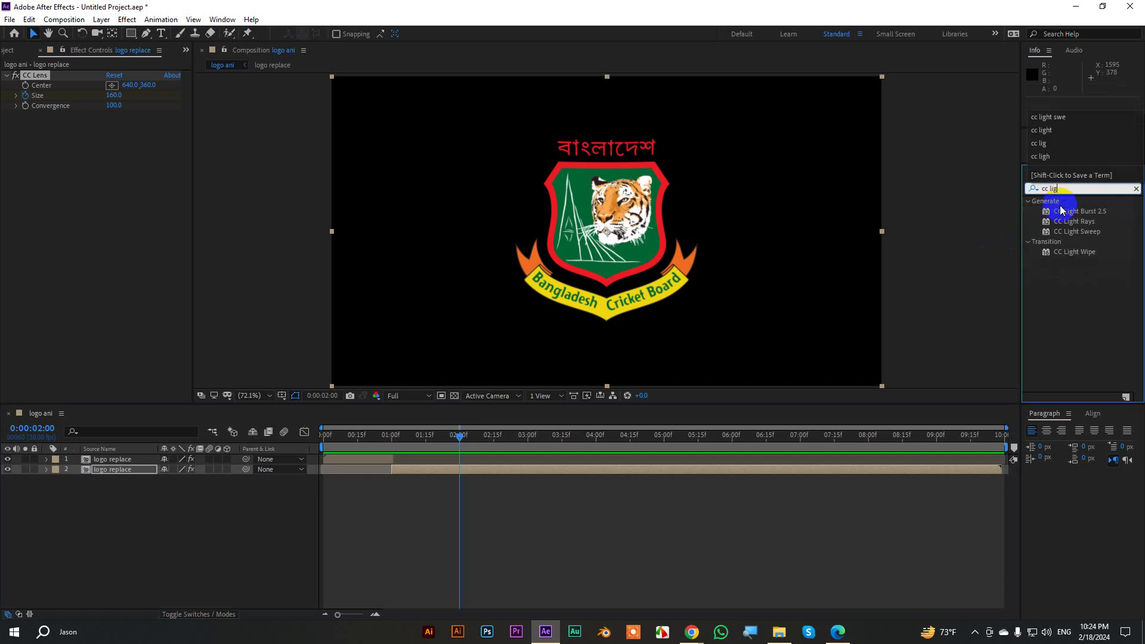
{"action": "double_click", "coordinate": [1082, 234]}
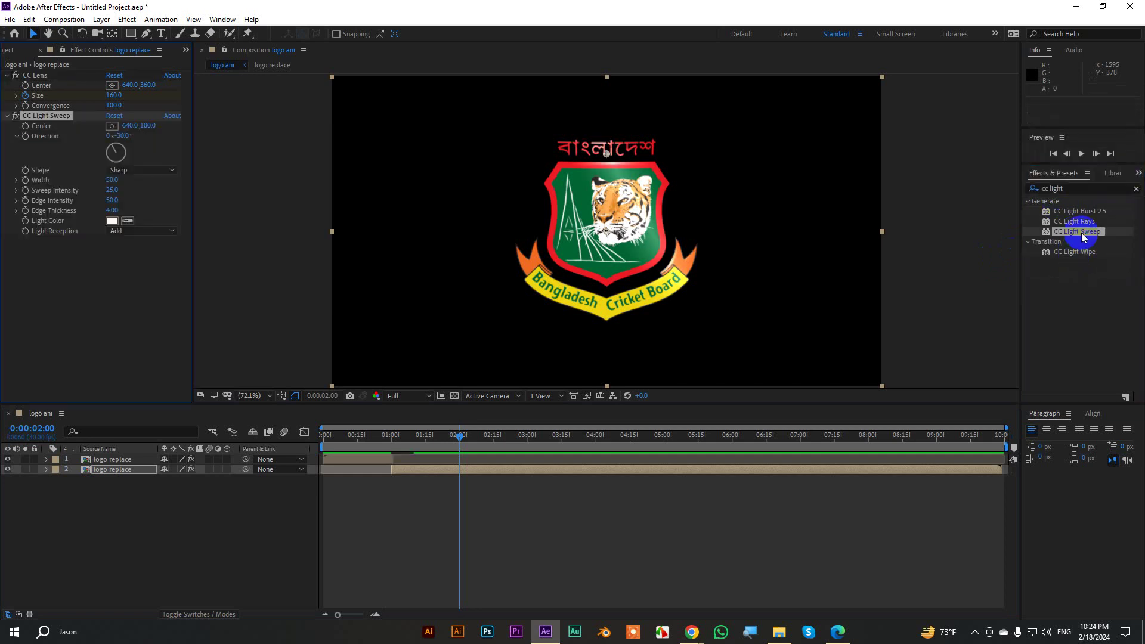
{"action": "left_click_drag", "start_coordinate": [607, 155], "coordinate": [450, 205]}
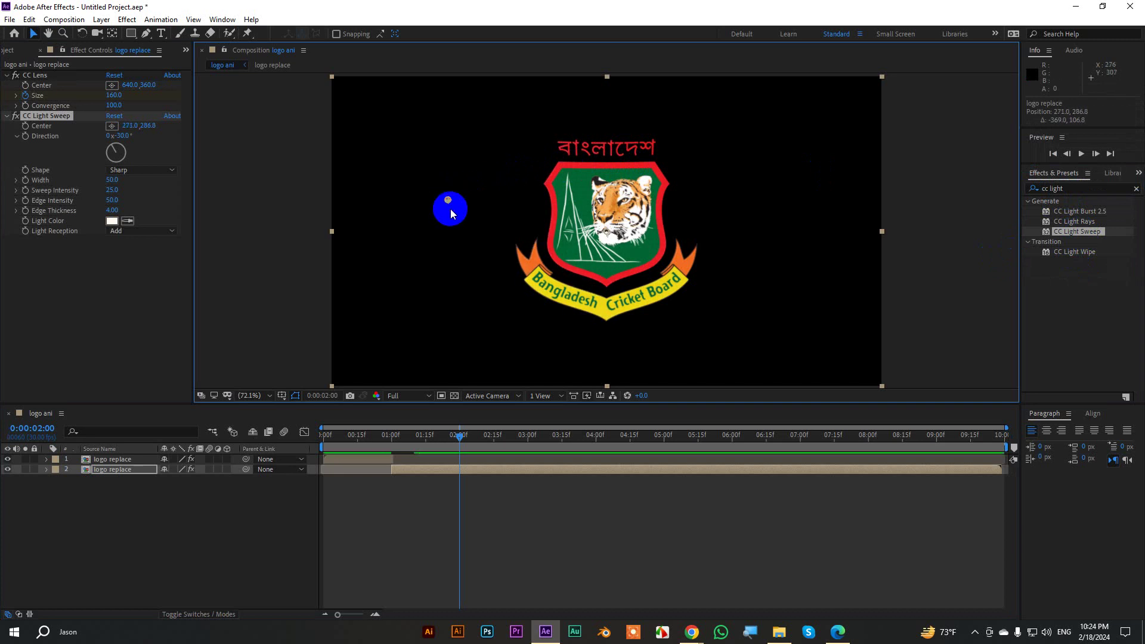
Scrub frames 0:00:01:04 to 1:13 and keyframe the sweep Center at 271, 286.8
{"action": "left_click", "coordinate": [64, 117]}
{"action": "left_click", "coordinate": [429, 435]}
{"action": "mouse_move", "coordinate": [442, 439]}
{"action": "left_mouse_down"}
{"action": "mouse_move", "coordinate": [473, 447]}
{"action": "mouse_move", "coordinate": [400, 451]}
{"action": "left_mouse_up"}
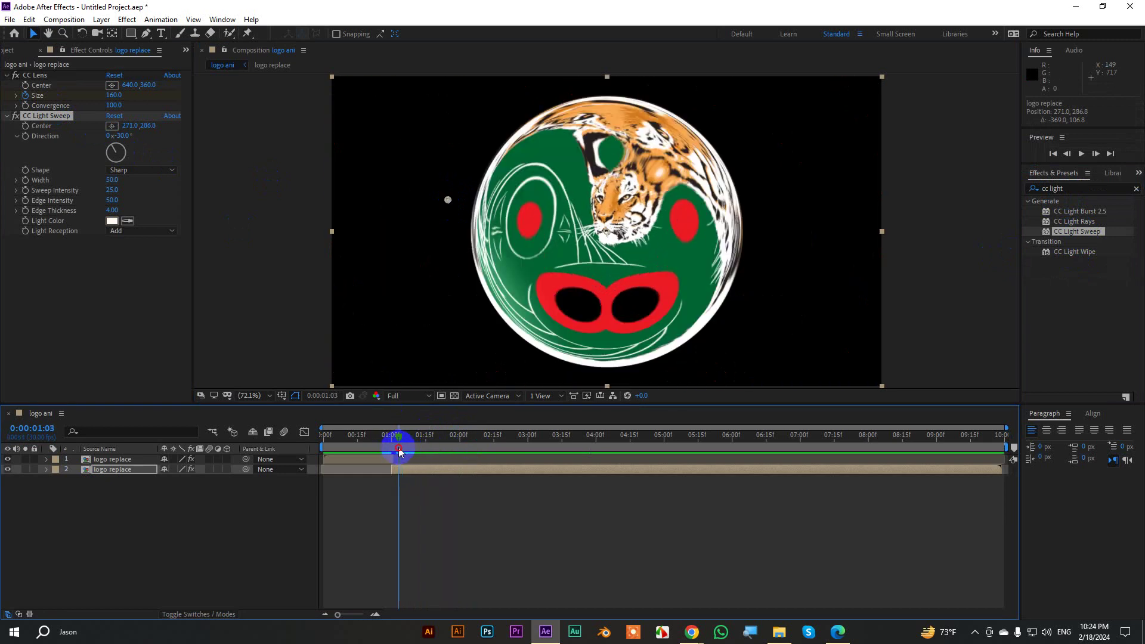
{"action": "left_click_drag", "start_coordinate": [400, 451], "coordinate": [460, 453]}
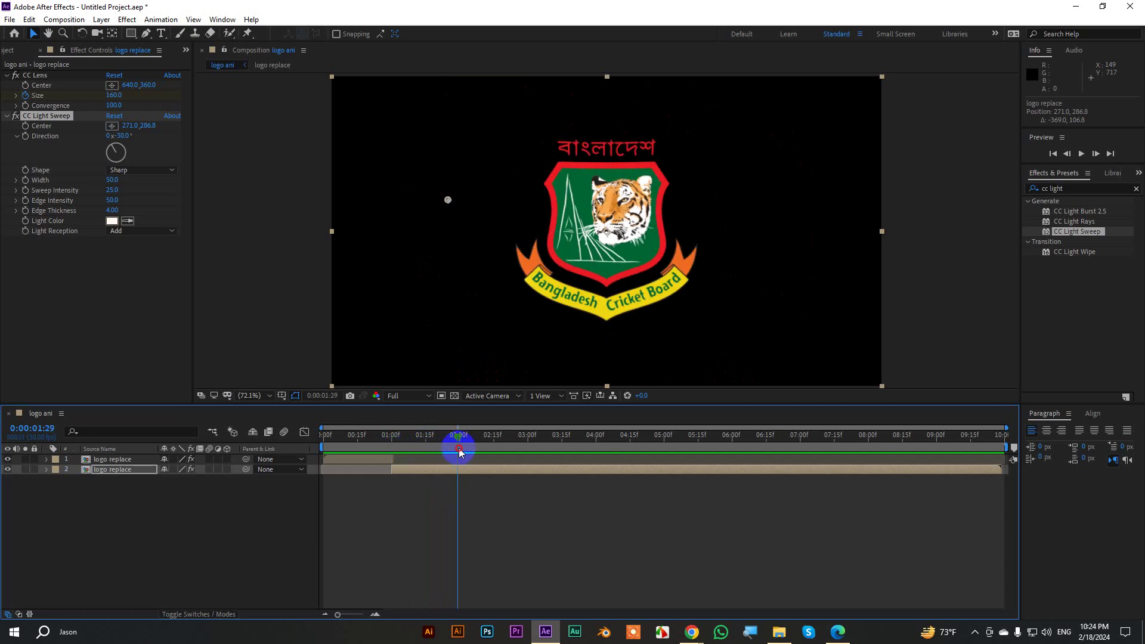
{"action": "left_click", "coordinate": [27, 128]}
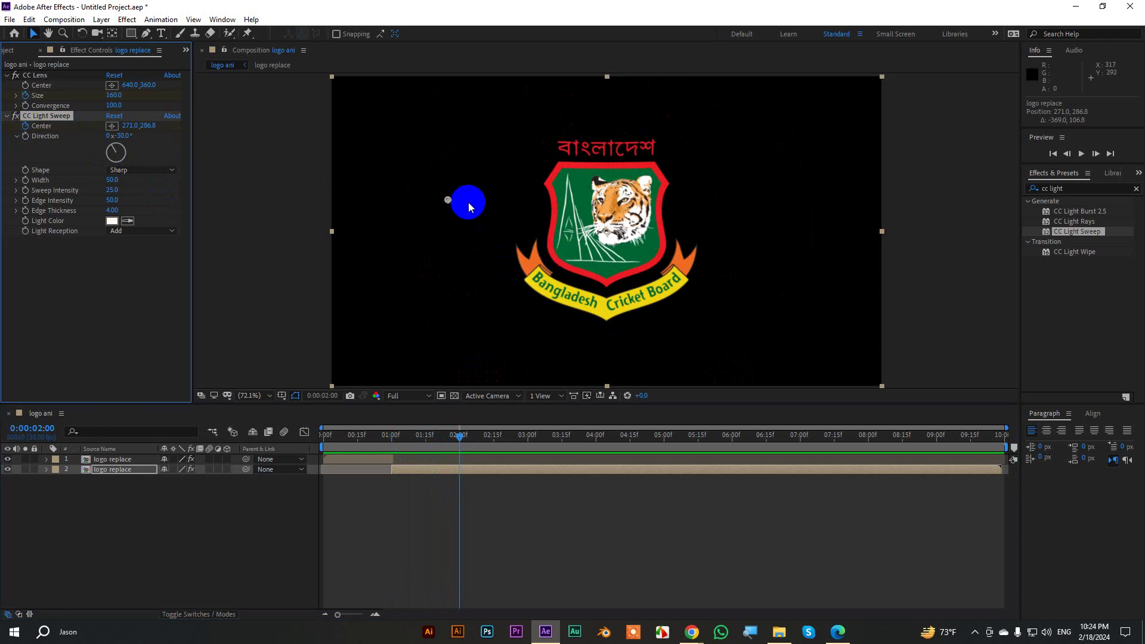
At 0:00:02:20, move the sweep Center across the logo, with Width 82 and Intensity 48
{"action": "key", "text": "shift+Page_Down"}
{"action": "key", "text": "shift+Page_Down"}
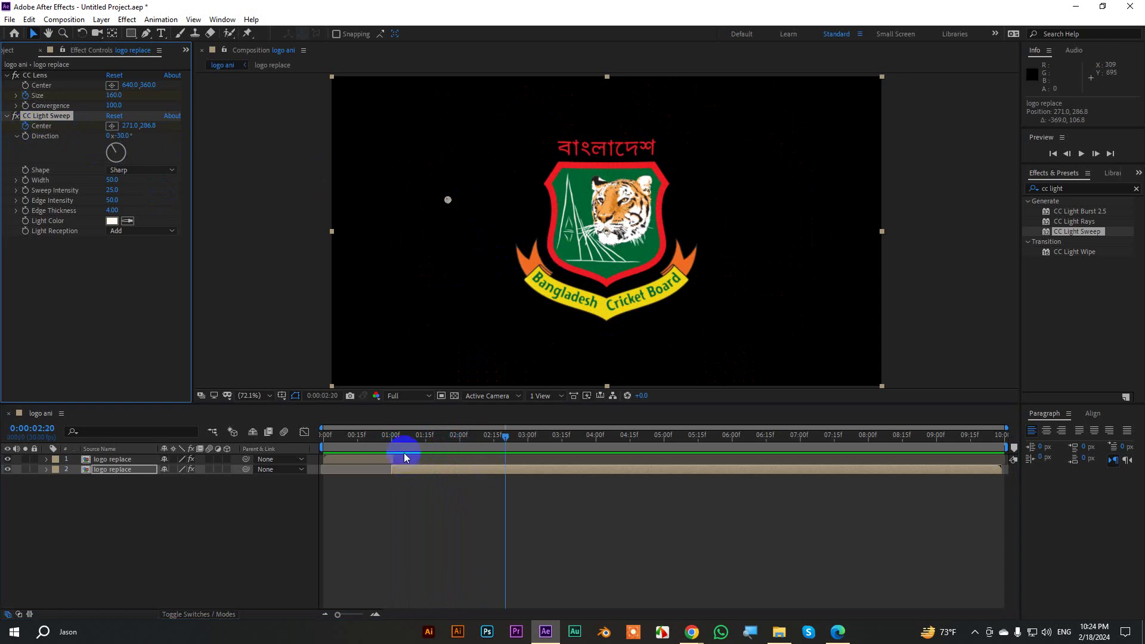
{"action": "mouse_move", "coordinate": [448, 199]}
{"action": "left_mouse_down"}
{"action": "mouse_move", "coordinate": [674, 140]}
{"action": "mouse_move", "coordinate": [594, 163]}
{"action": "left_mouse_up"}
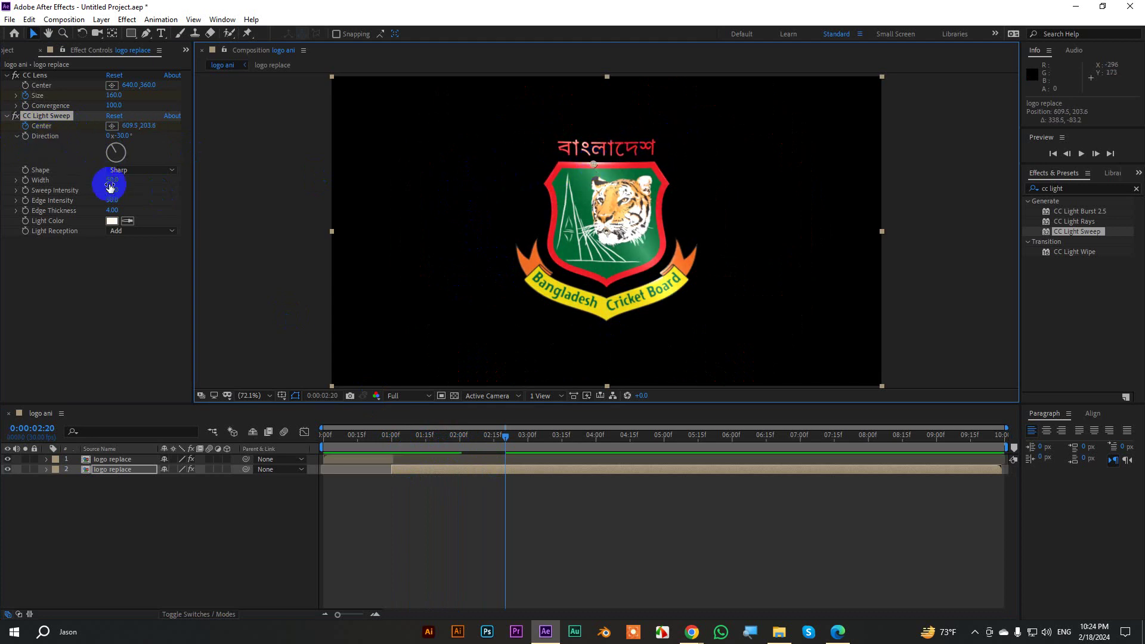
{"action": "left_click_drag", "start_coordinate": [112, 179], "coordinate": [129, 178]}
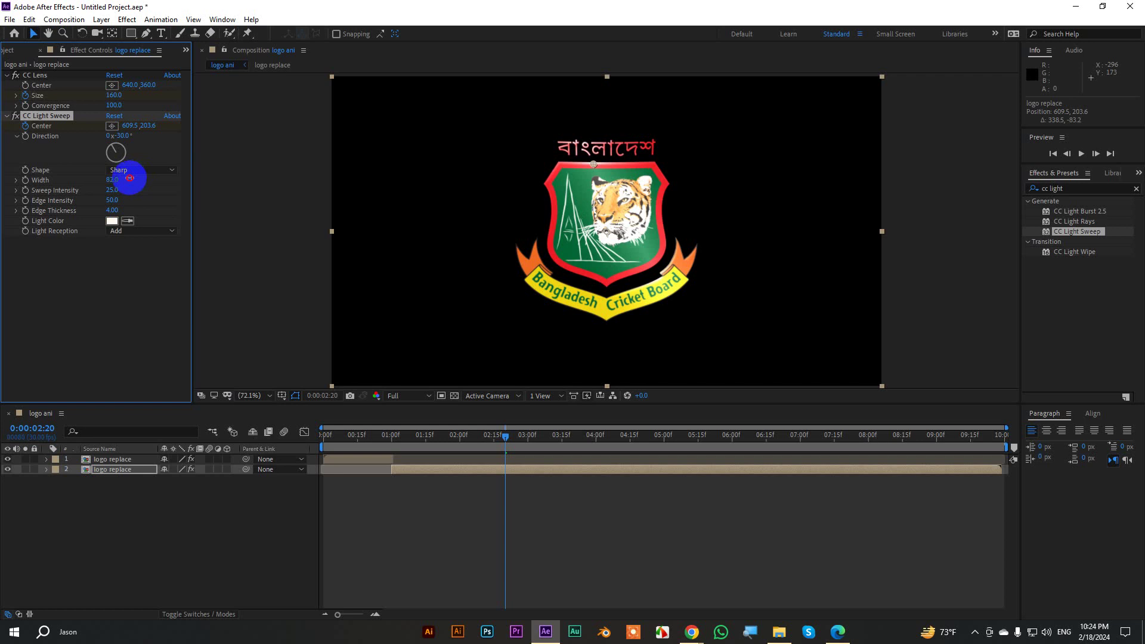
{"action": "mouse_move", "coordinate": [136, 176]}
{"action": "left_mouse_down"}
{"action": "mouse_move", "coordinate": [105, 182]}
{"action": "mouse_move", "coordinate": [133, 188]}
{"action": "mouse_move", "coordinate": [114, 190]}
{"action": "left_mouse_up"}
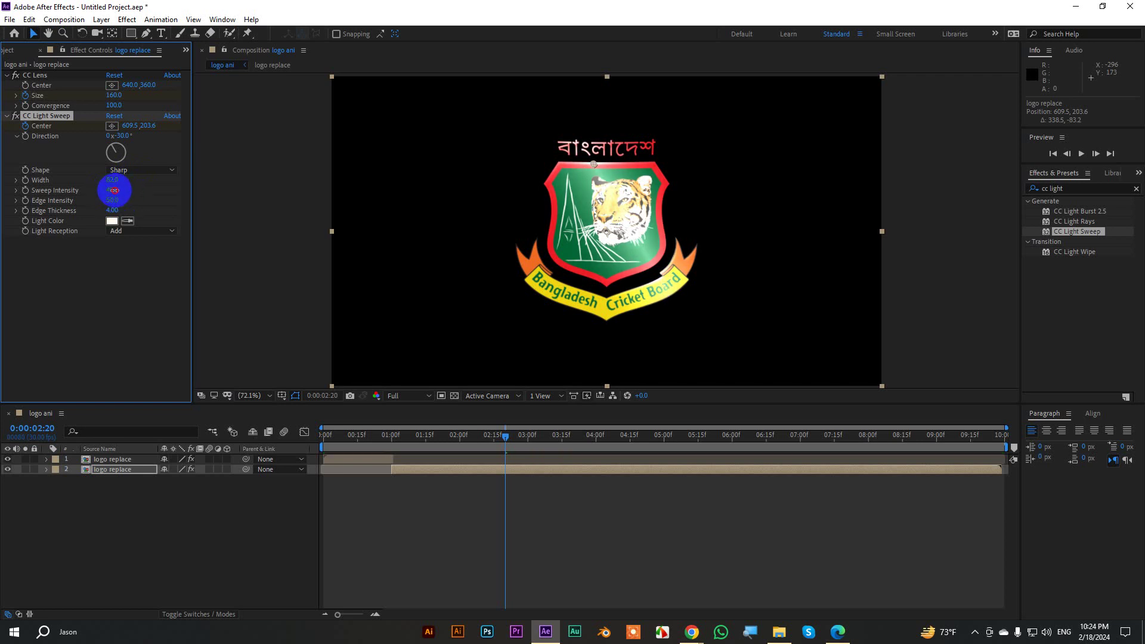
{"action": "left_click_drag", "start_coordinate": [594, 164], "coordinate": [681, 126]}
Move the Center keyframe to 0:00:03:00
{"action": "key", "text": "u"}
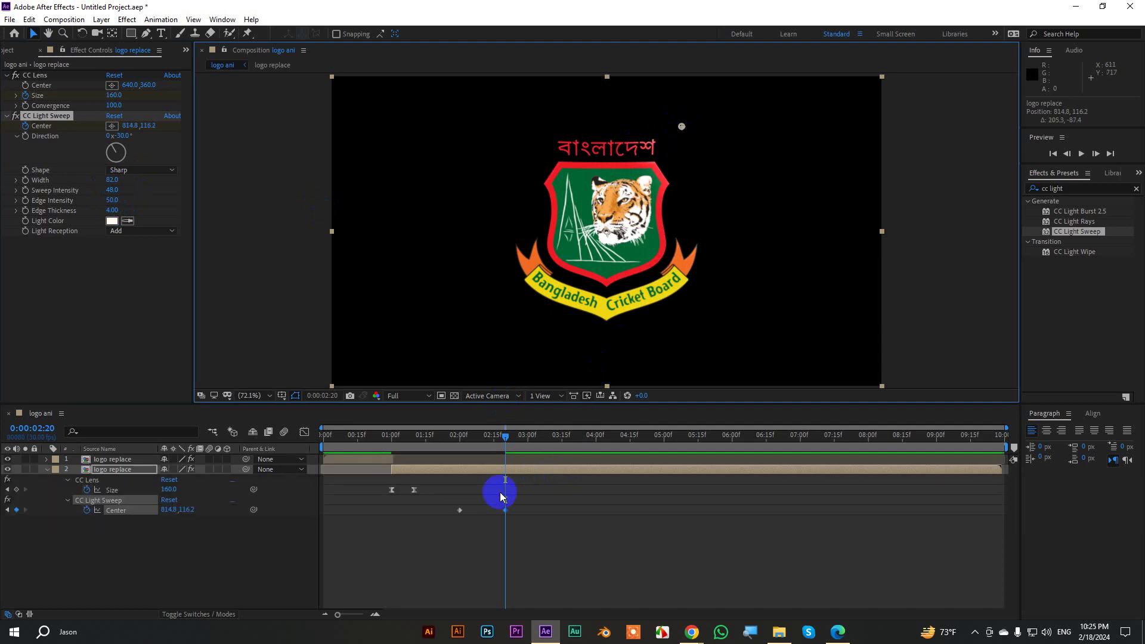
{"action": "left_click_drag", "start_coordinate": [506, 511], "coordinate": [532, 516]}
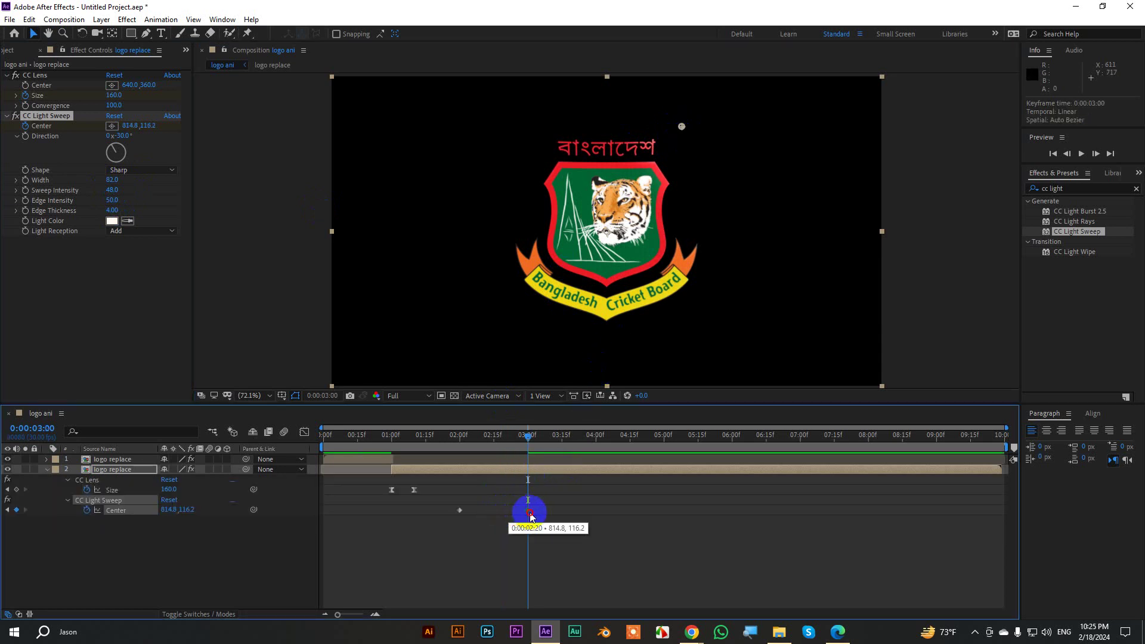
{"action": "left_click_drag", "start_coordinate": [528, 437], "coordinate": [217, 435]}
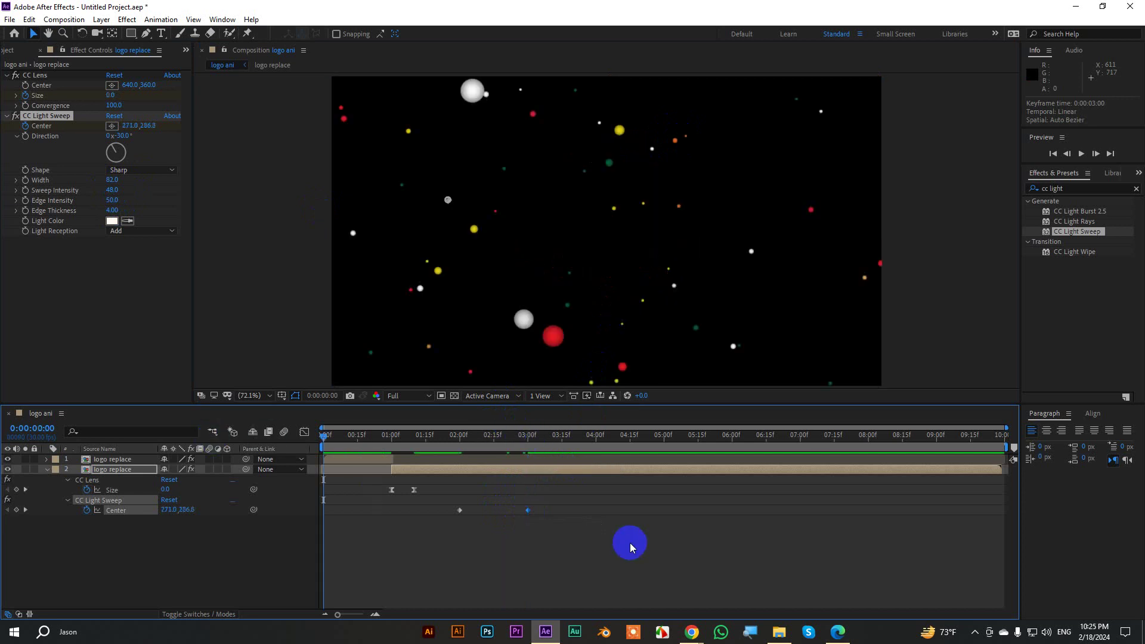
{"action": "left_click", "coordinate": [46, 469]}
Preview the light sweep full-screen and extend the work area to the whole comp
{"action": "key", "text": "space"}
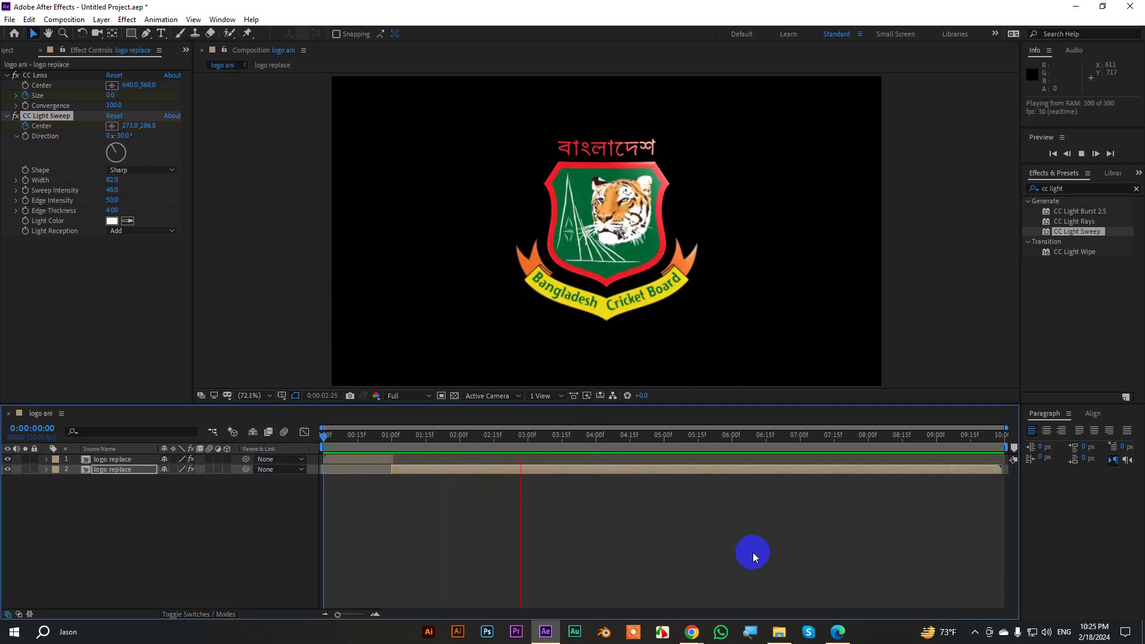
{"action": "key", "text": "space"}
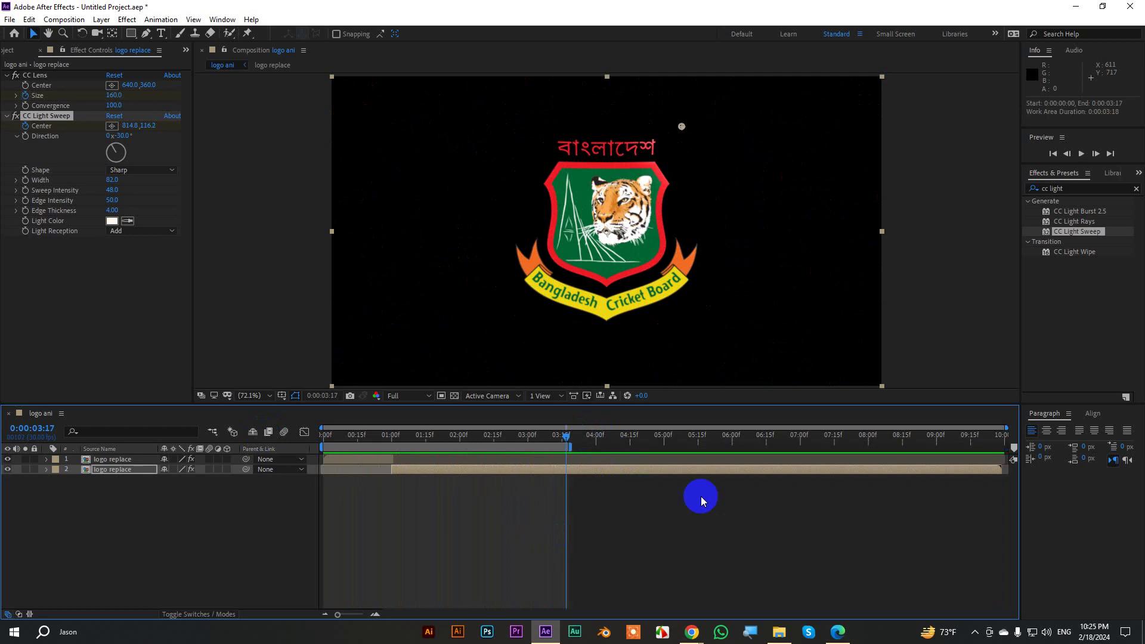
{"action": "key", "text": "grave"}
{"action": "key", "text": "space"}
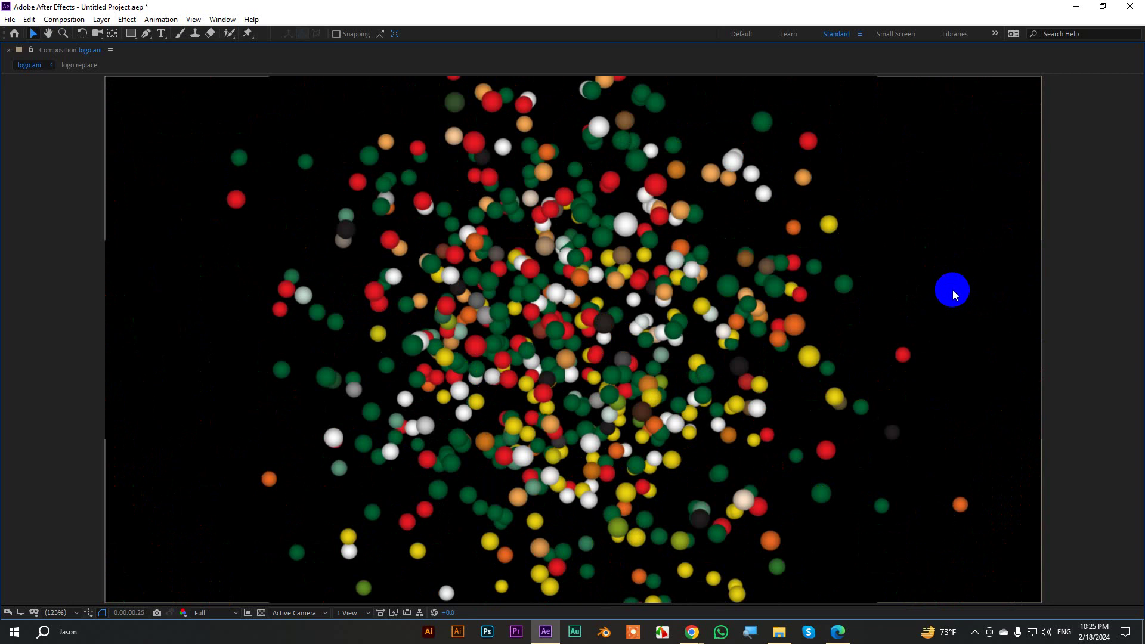
{"action": "key", "text": "grave"}
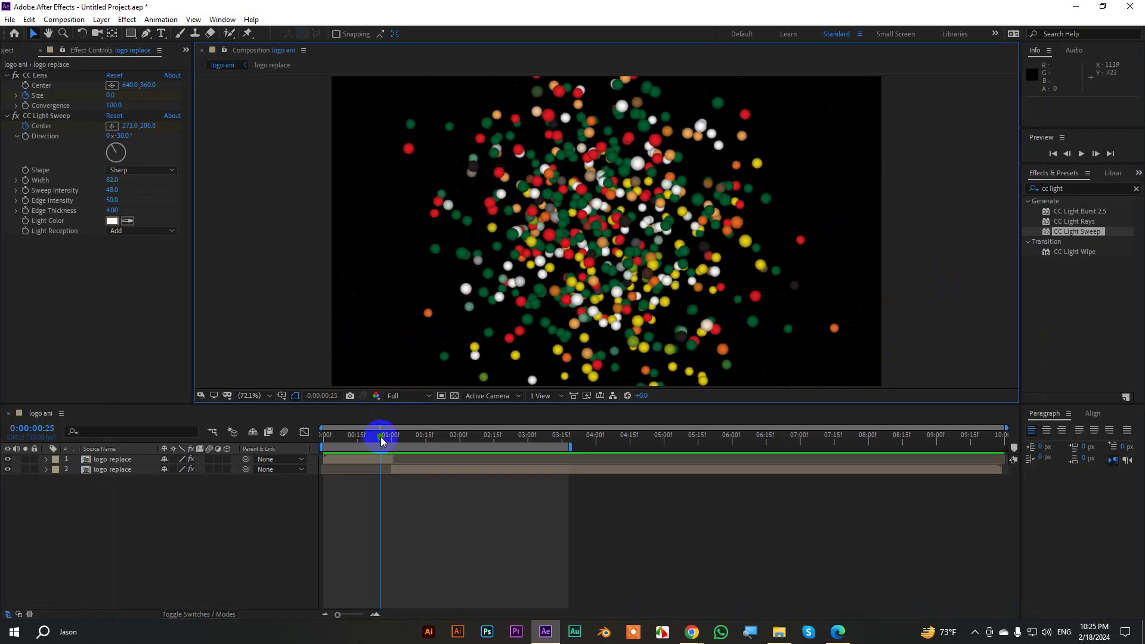
{"action": "mouse_move", "coordinate": [382, 439]}
{"action": "left_mouse_down"}
{"action": "mouse_move", "coordinate": [414, 460]}
{"action": "mouse_move", "coordinate": [535, 478]}
{"action": "left_mouse_up"}
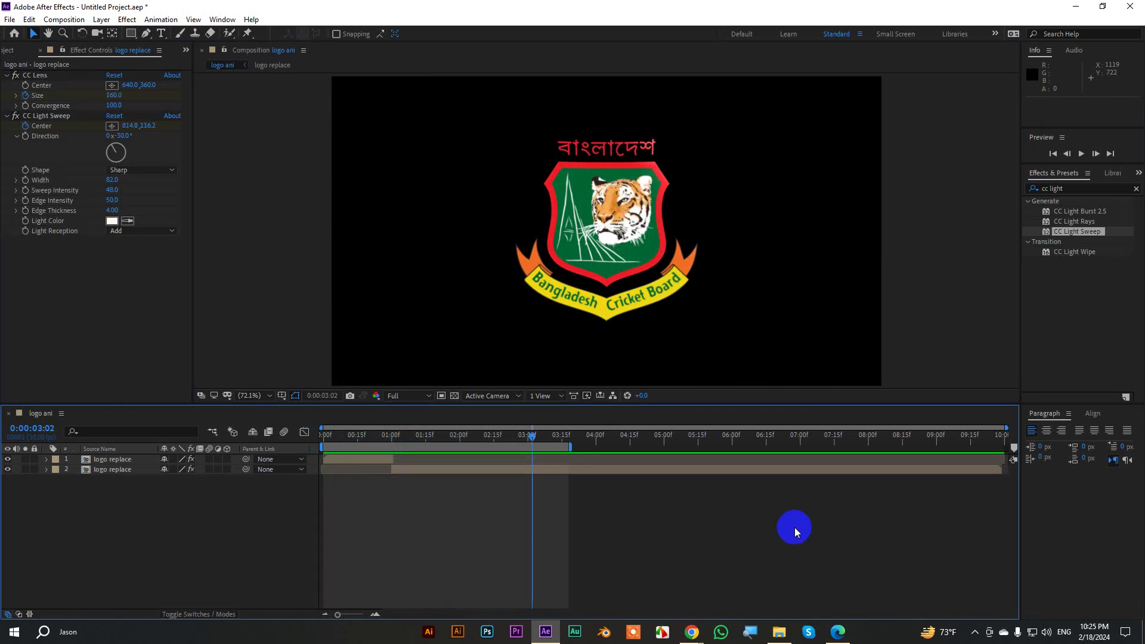
{"action": "key", "text": "ctrl+alt+b"}
Show the Project panel, preview the full animation, and stop at 0:00:01:21
{"action": "left_click", "coordinate": [12, 52]}
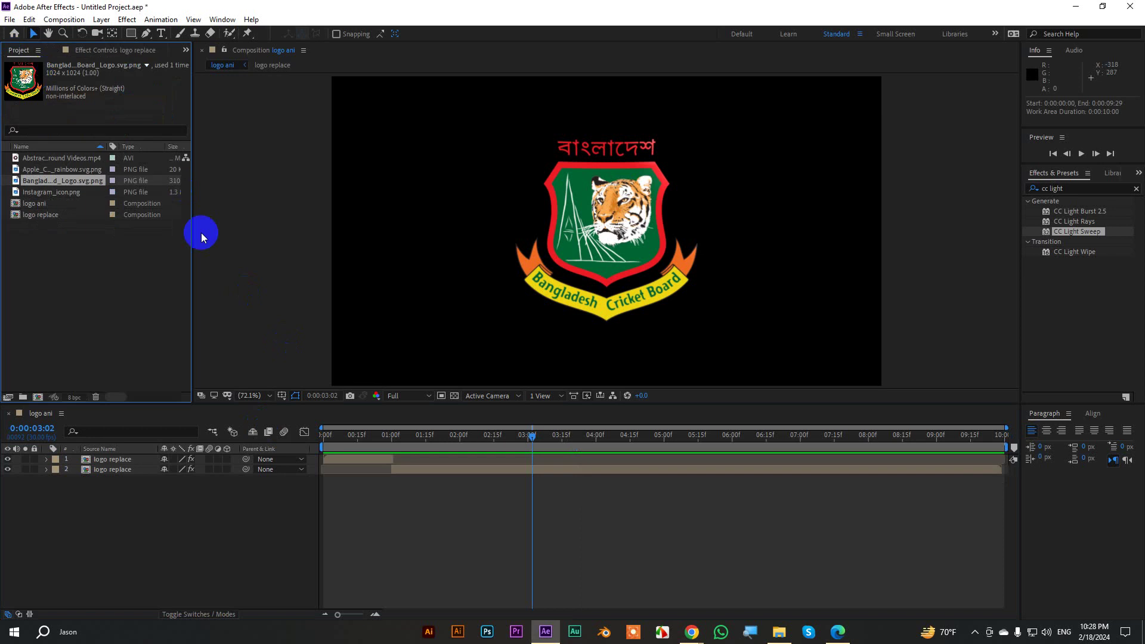
{"action": "left_click", "coordinate": [126, 469]}
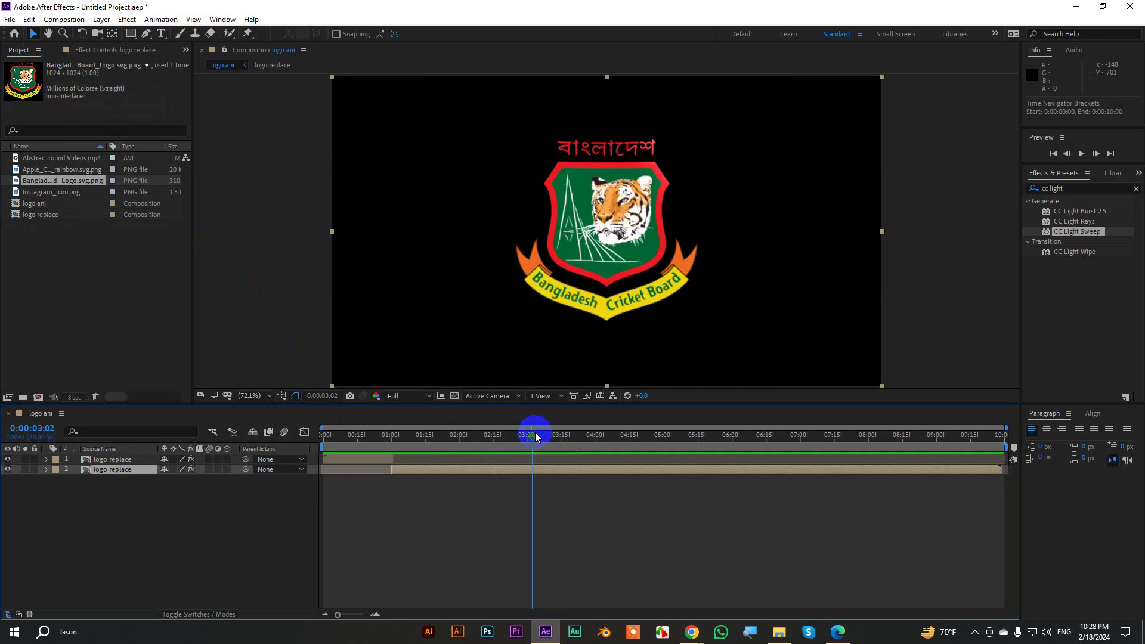
{"action": "left_click_drag", "start_coordinate": [535, 432], "coordinate": [274, 435]}
{"action": "key", "text": "space"}
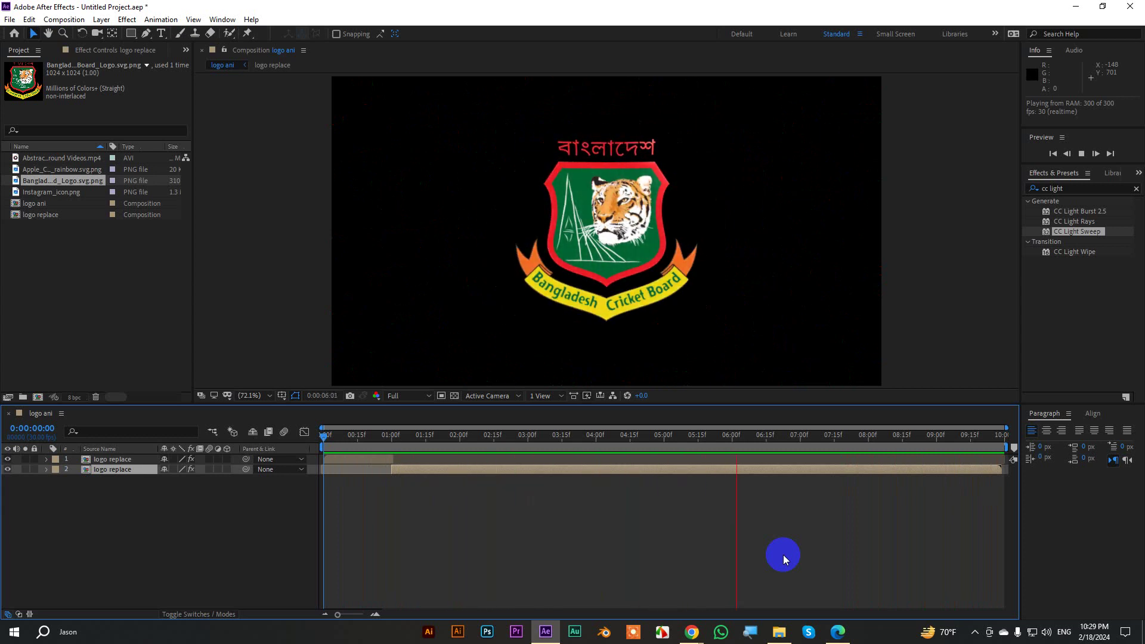
{"action": "key", "text": "space"}
{"action": "left_click_drag", "start_coordinate": [754, 440], "coordinate": [441, 454]}
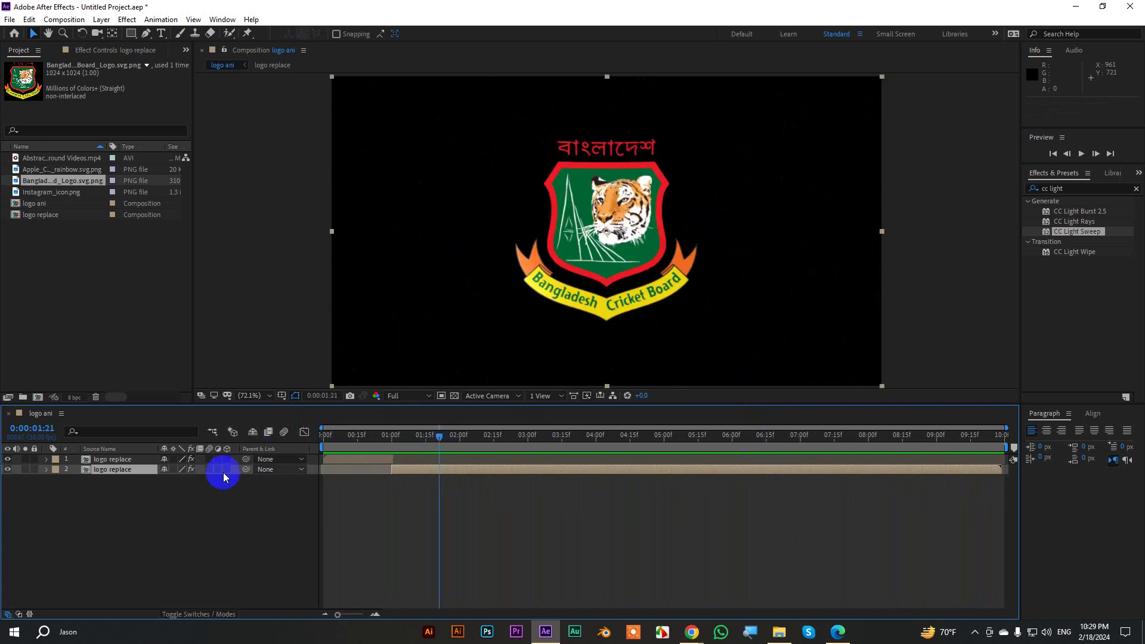
{"action": "left_click", "coordinate": [137, 462]}
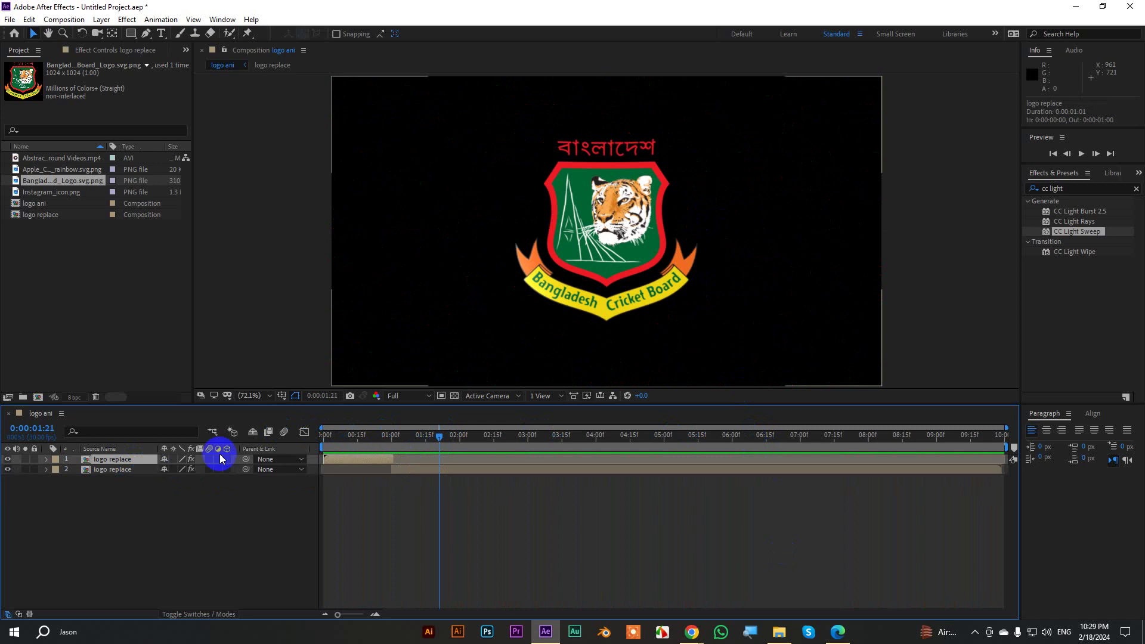
Inside the logo replace precomp, add the rainbow Apple logo PNG above the Bangladesh logo
{"action": "double_click", "coordinate": [75, 470]}
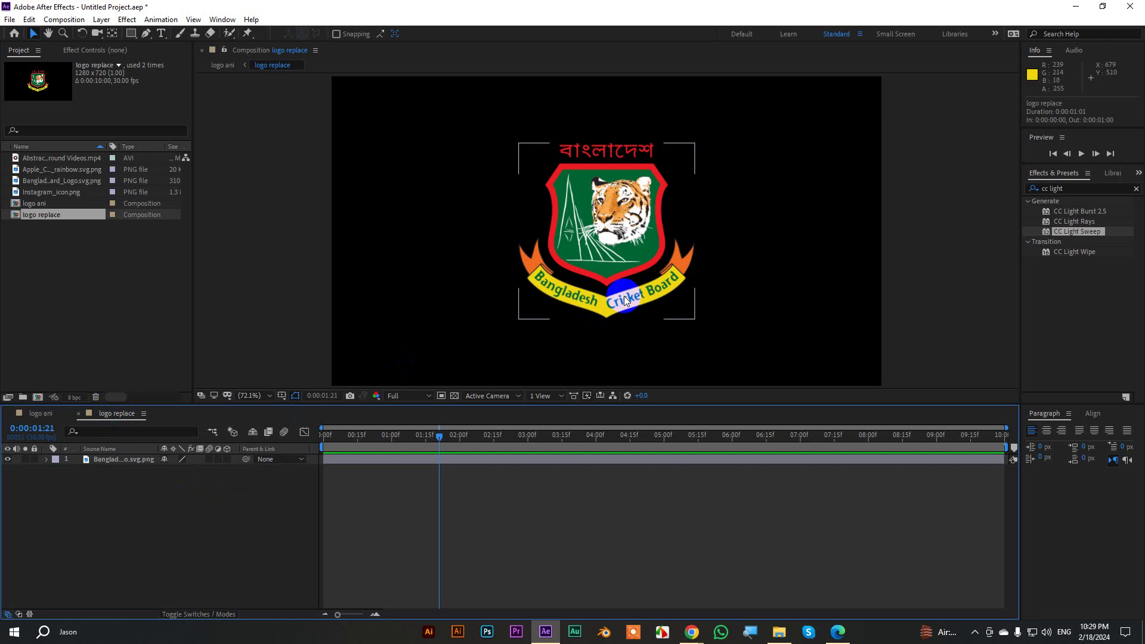
{"action": "left_click", "coordinate": [41, 170]}
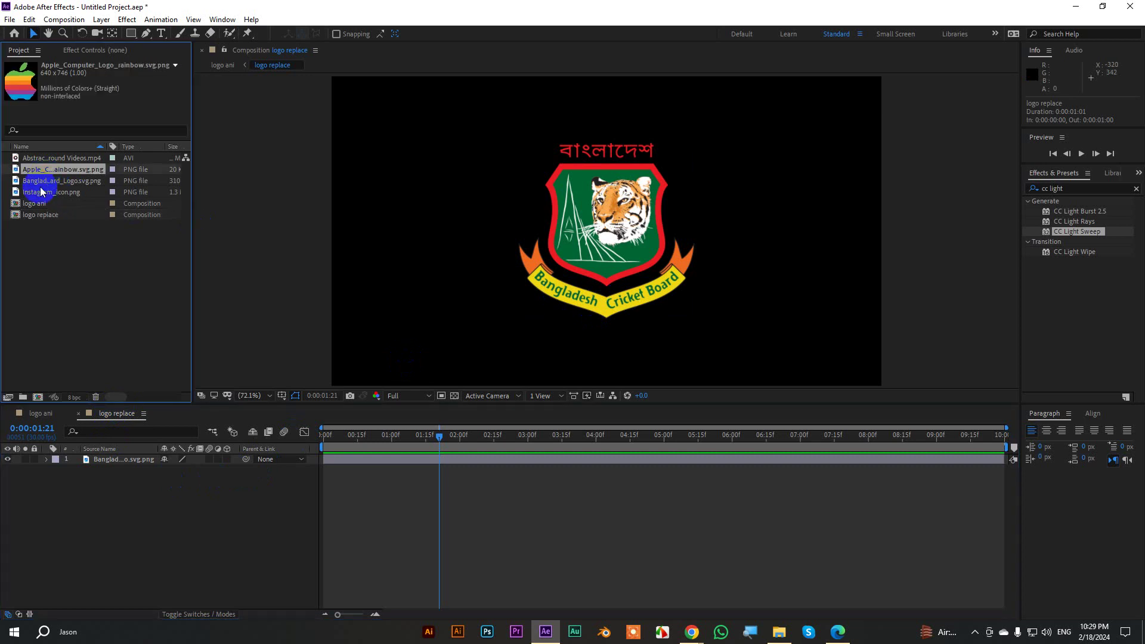
{"action": "left_click", "coordinate": [41, 191]}
{"action": "left_click", "coordinate": [38, 171]}
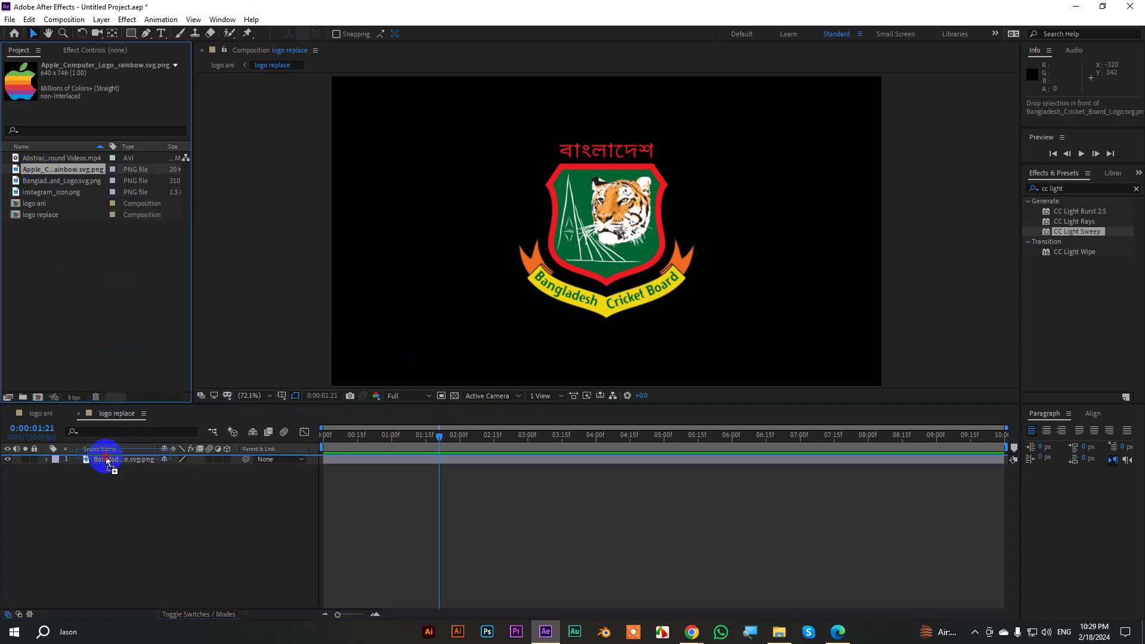
{"action": "left_click_drag", "start_coordinate": [41, 172], "coordinate": [108, 458]}
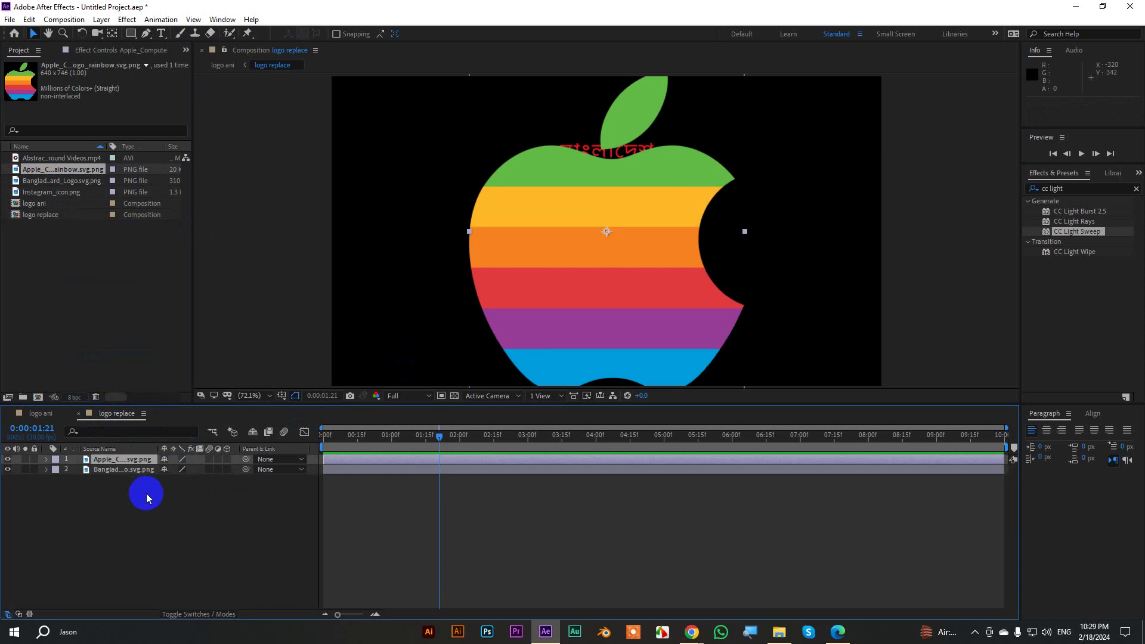
Scale the Apple logo to 50%, nudge it up, and hide the Bangladesh logo layer
{"action": "key", "text": "s"}
{"action": "left_click_drag", "start_coordinate": [174, 469], "coordinate": [153, 468]}
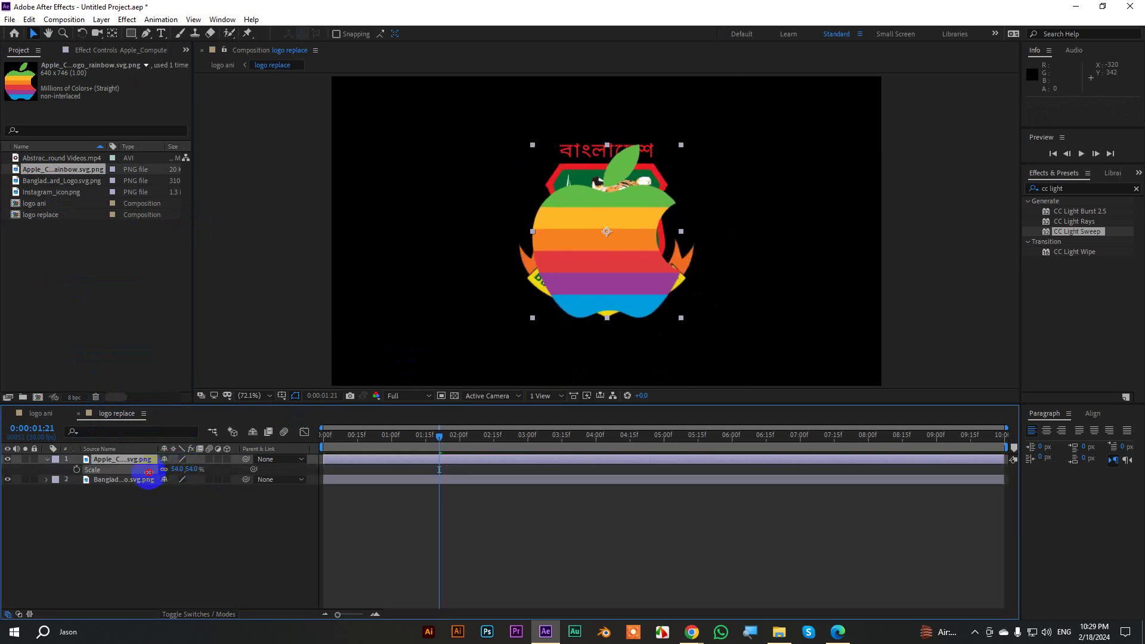
{"action": "left_click_drag", "start_coordinate": [650, 279], "coordinate": [650, 274]}
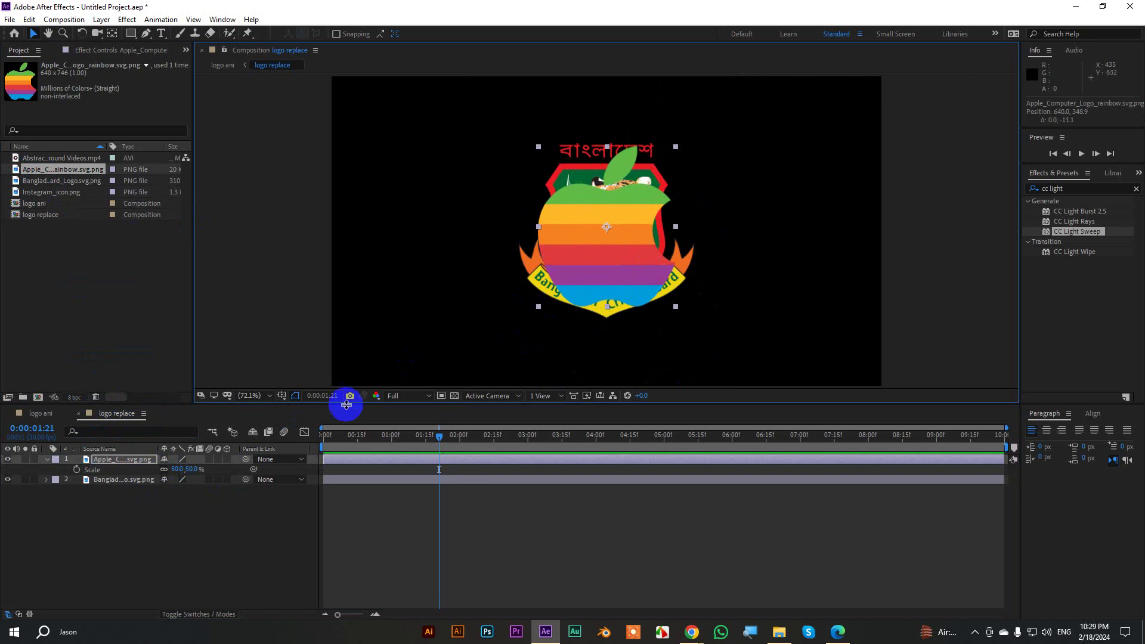
{"action": "left_click", "coordinate": [47, 459]}
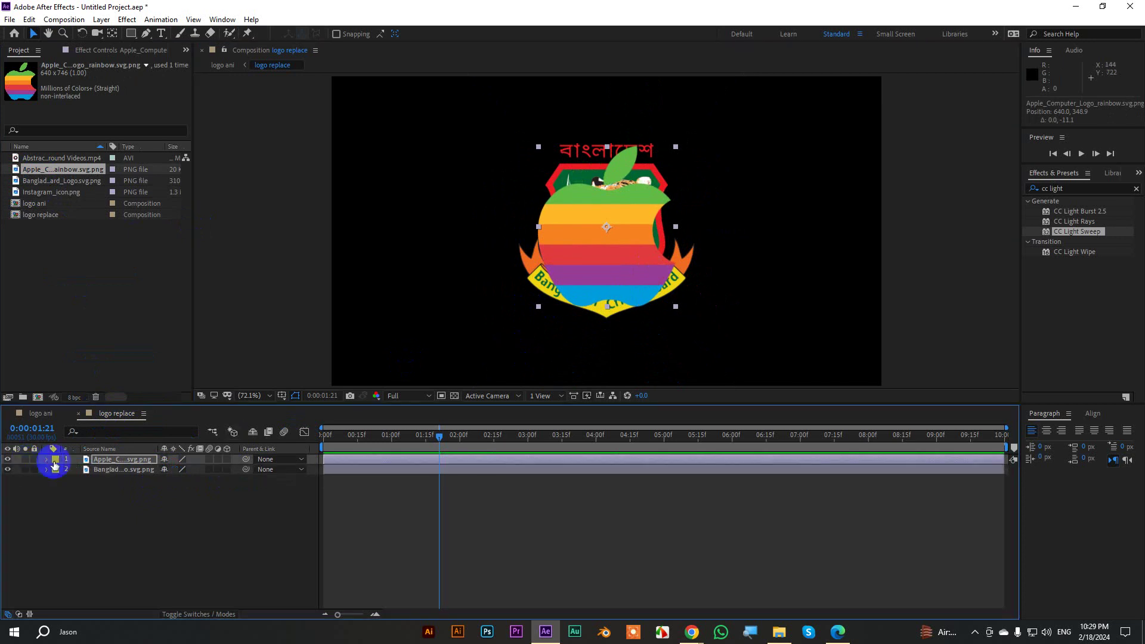
{"action": "left_click", "coordinate": [99, 469]}
{"action": "left_click", "coordinate": [8, 470]}
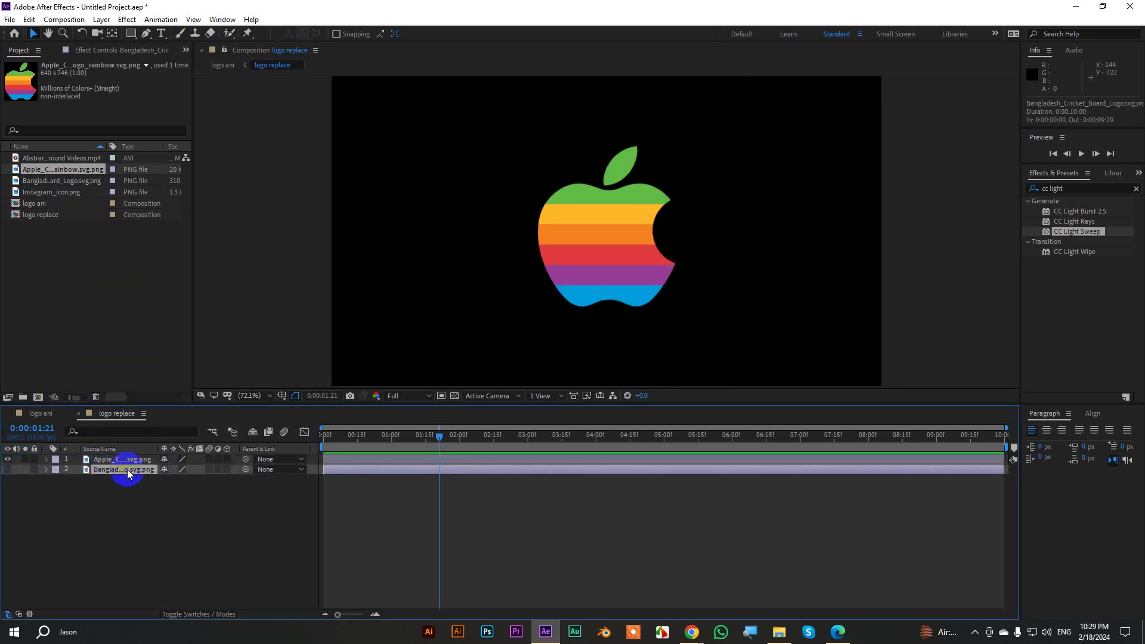
Close the precomp, RAM-preview the particle burst into the Apple logo, then select both layers
{"action": "left_click", "coordinate": [78, 413]}
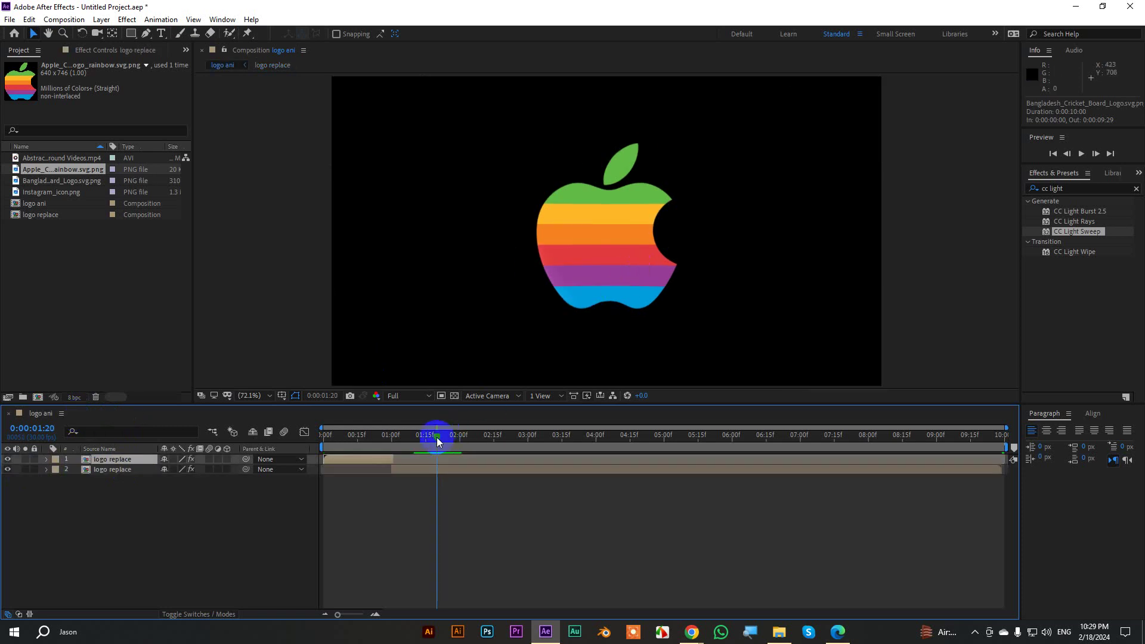
{"action": "left_click_drag", "start_coordinate": [437, 434], "coordinate": [276, 435]}
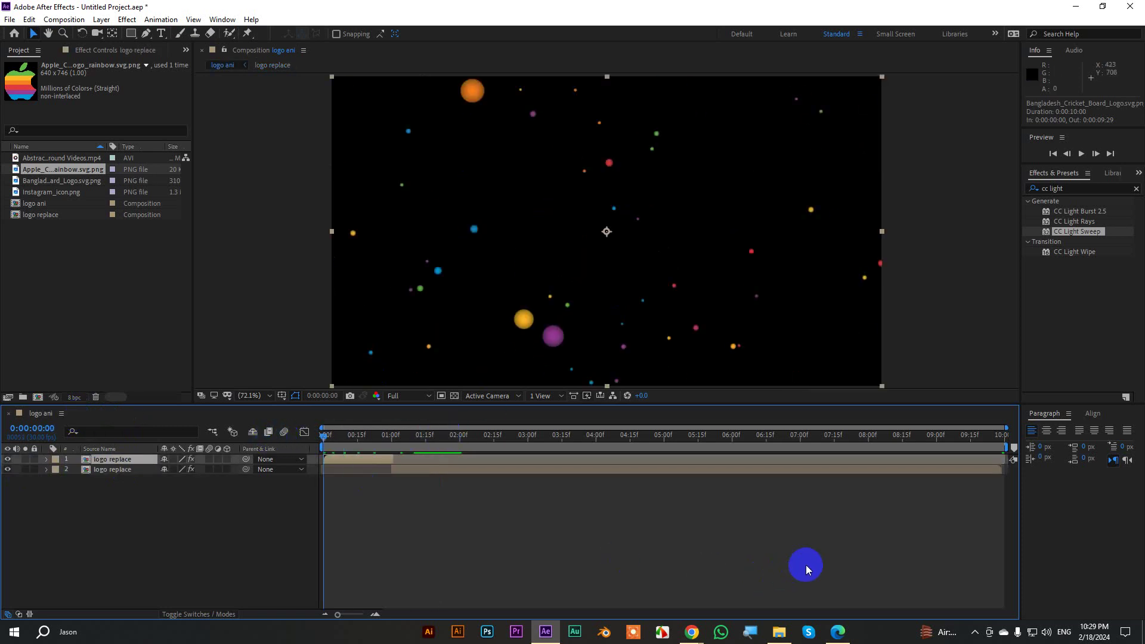
{"action": "key", "text": "space"}
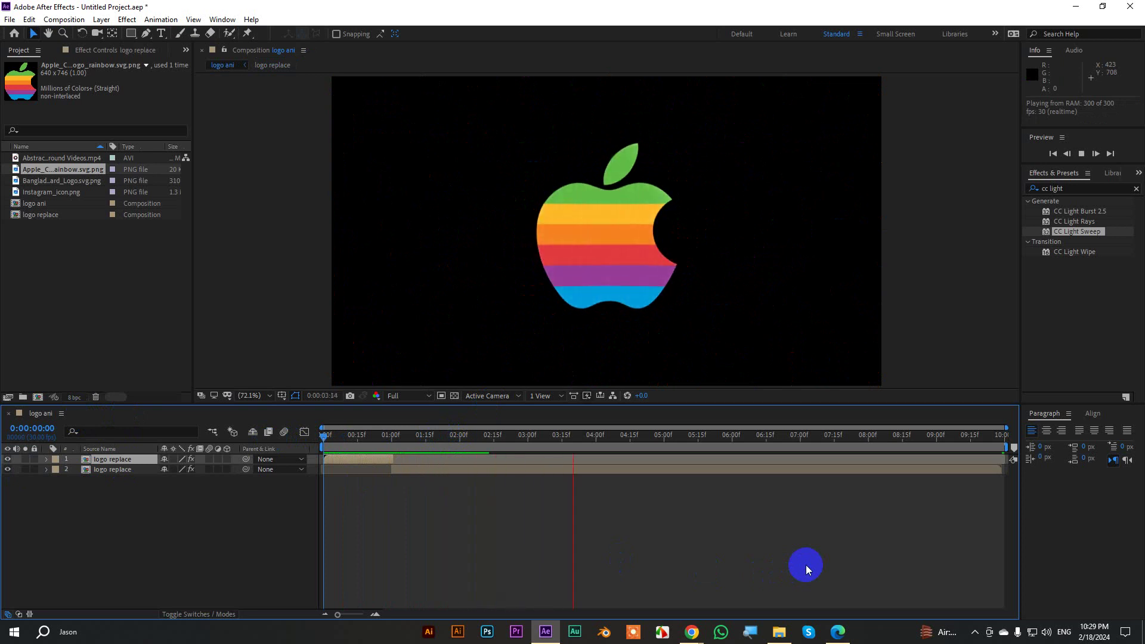
{"action": "key", "text": "space"}
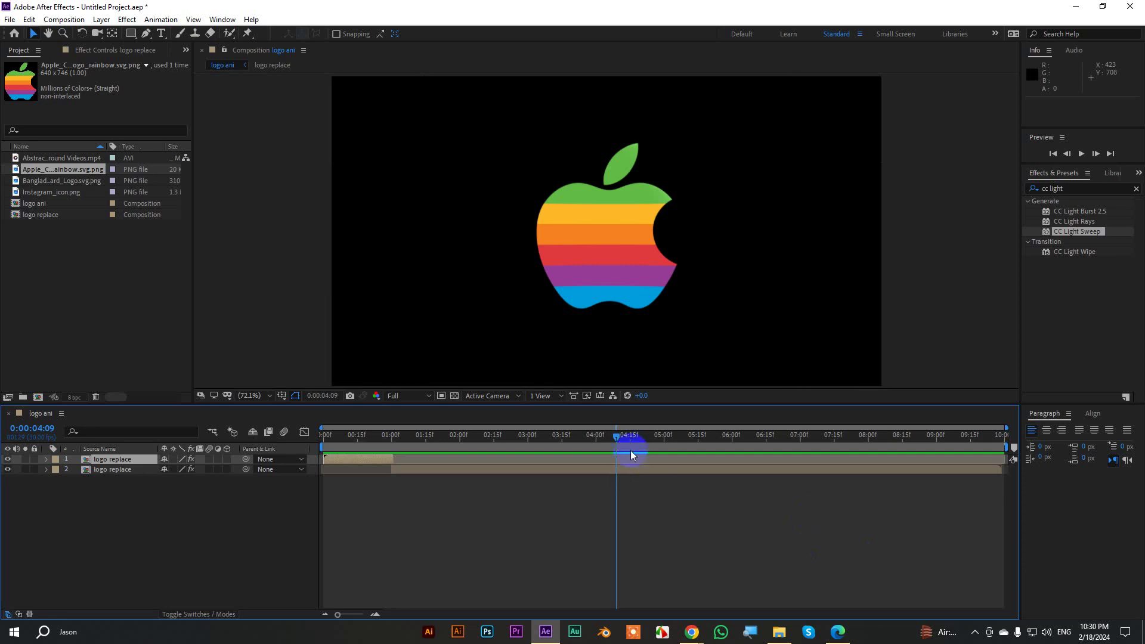
{"action": "left_click_drag", "start_coordinate": [620, 436], "coordinate": [197, 432]}
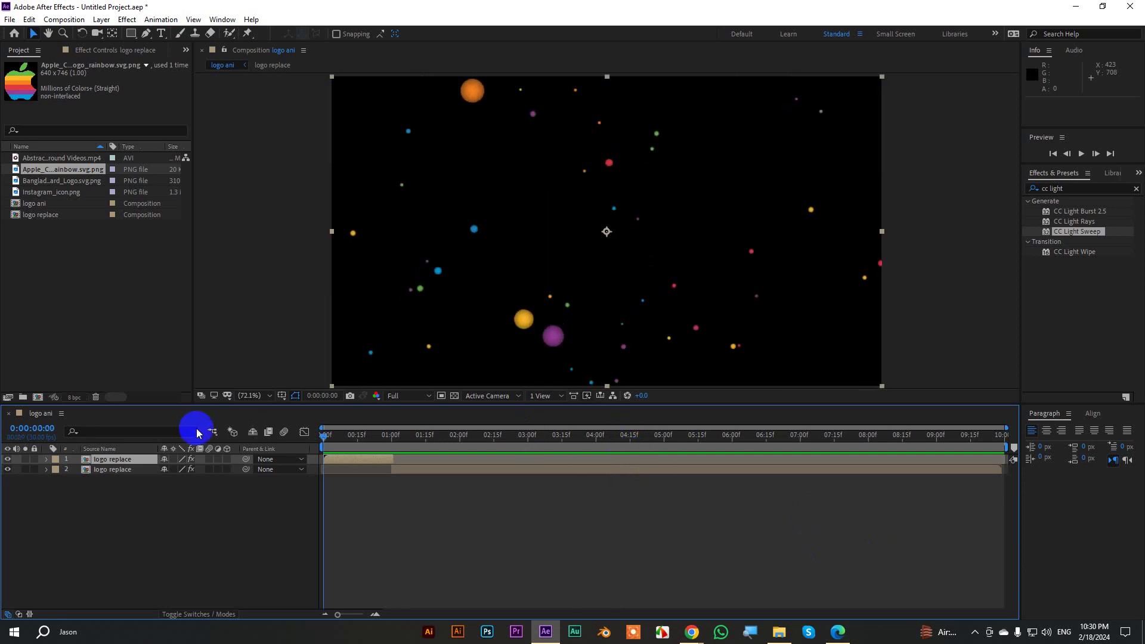
{"action": "key", "text": "space"}
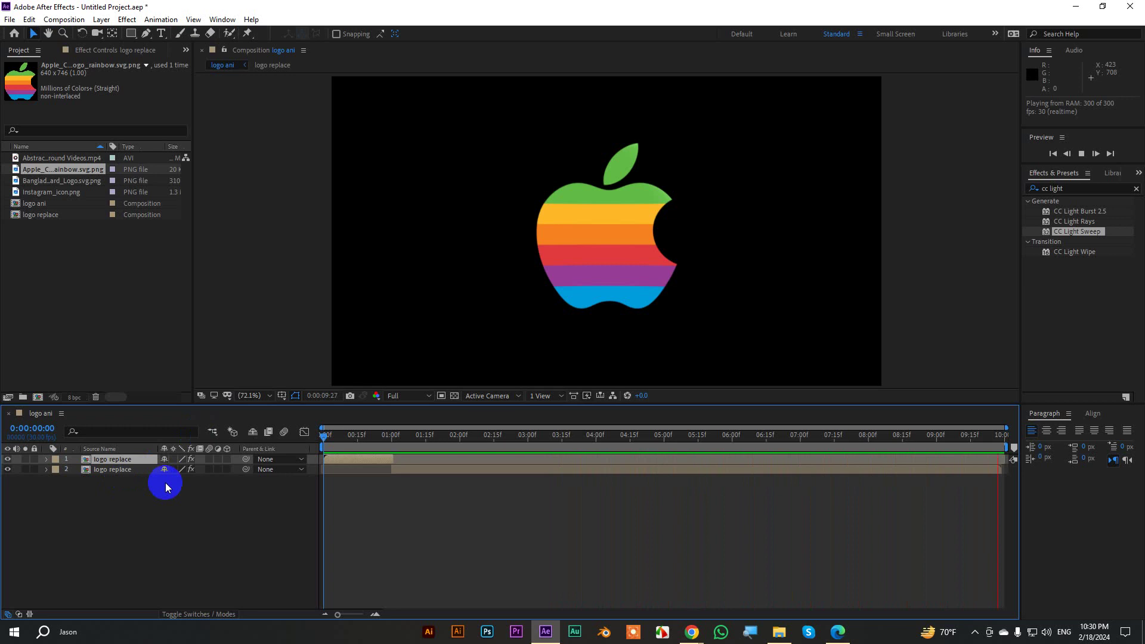
{"action": "mouse_move", "coordinate": [477, 439]}
{"action": "left_mouse_down"}
{"action": "mouse_move", "coordinate": [308, 444]}
{"action": "mouse_move", "coordinate": [559, 460]}
{"action": "left_mouse_up"}
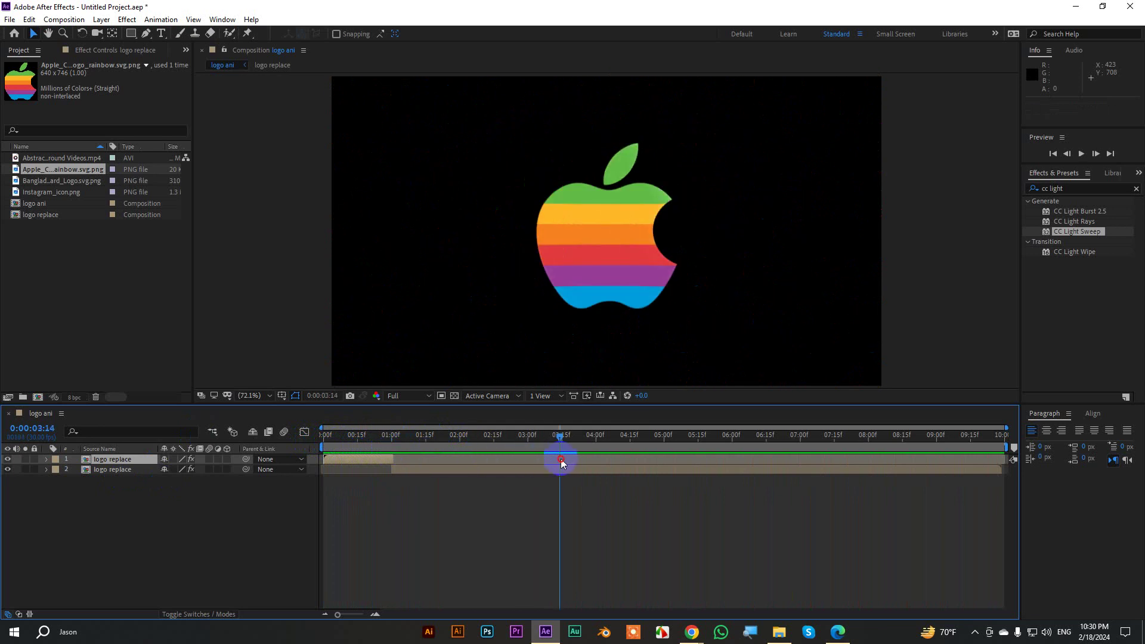
{"action": "left_click_drag", "start_coordinate": [159, 522], "coordinate": [108, 467]}
Delete both logo replace layers and add the Bangladesh Cricket Board logo PNG to logo ani
{"action": "key", "text": "Delete"}
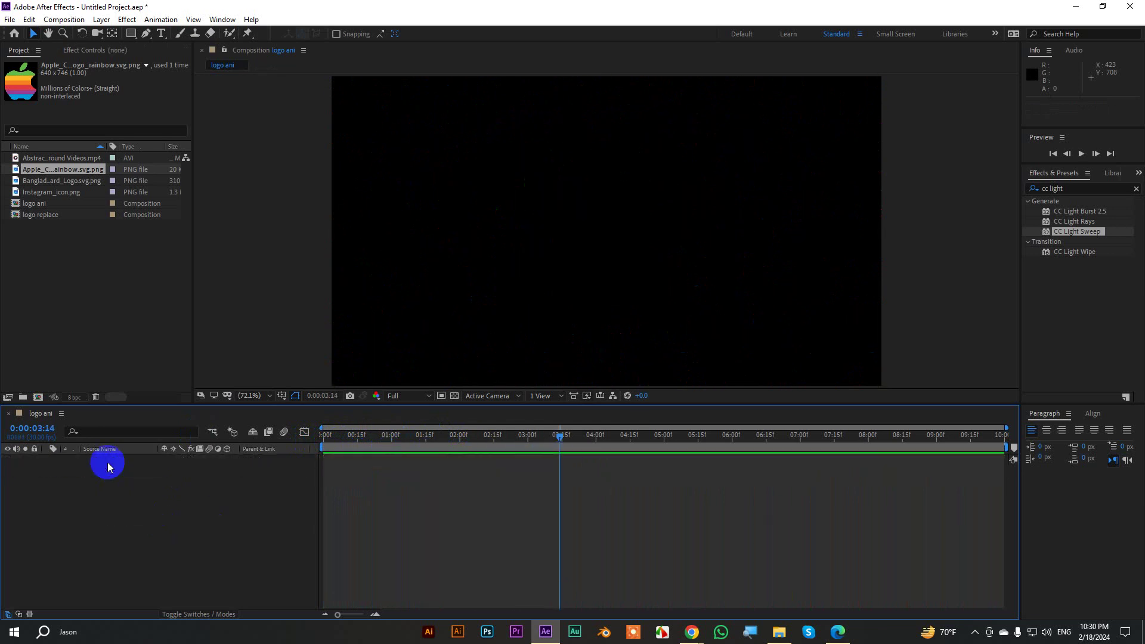
{"action": "left_click", "coordinate": [42, 191]}
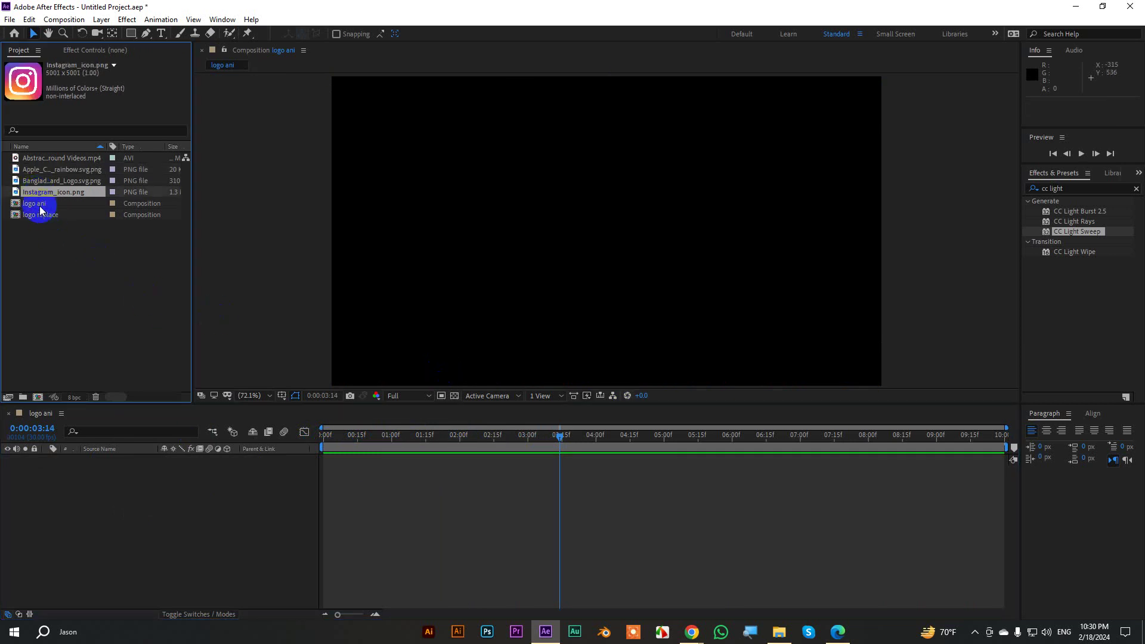
{"action": "left_click", "coordinate": [39, 205]}
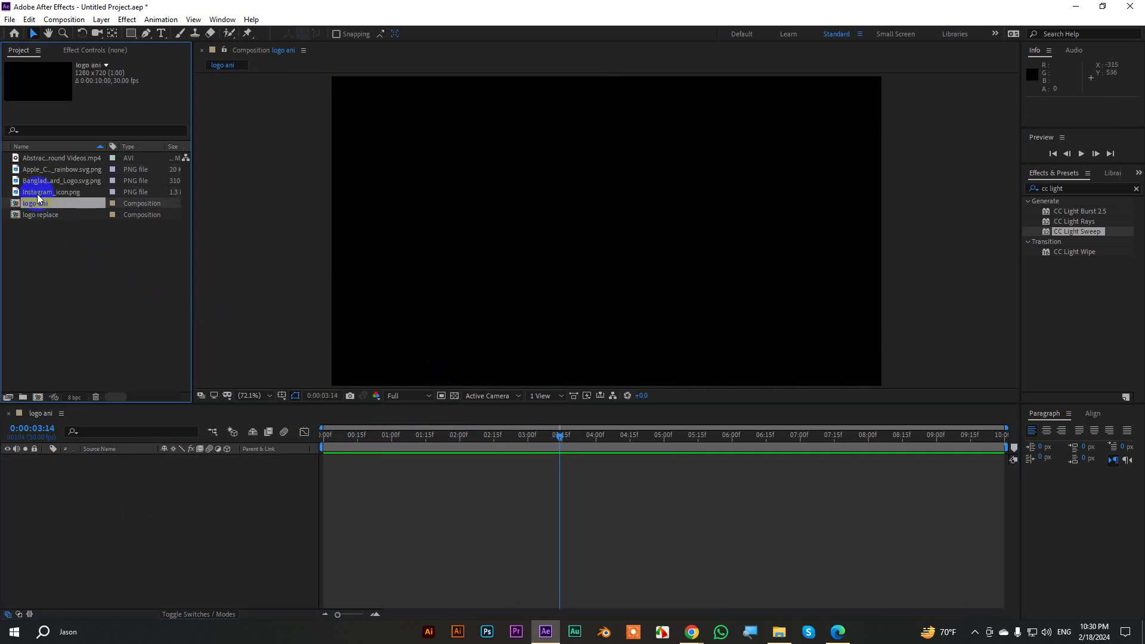
{"action": "left_click", "coordinate": [38, 194]}
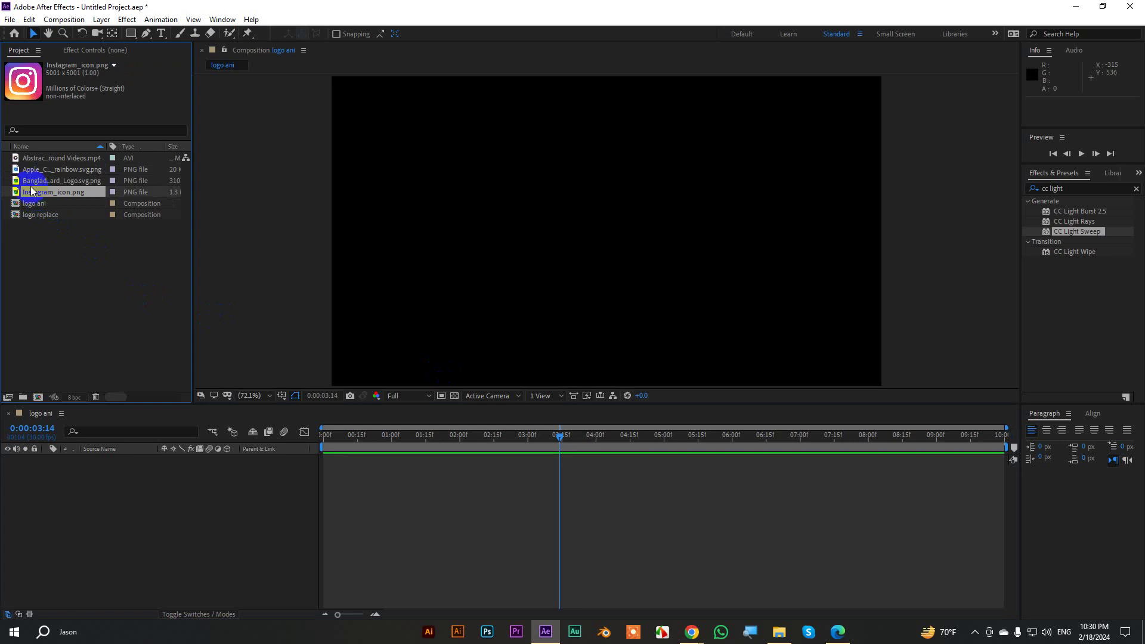
{"action": "left_click", "coordinate": [28, 170]}
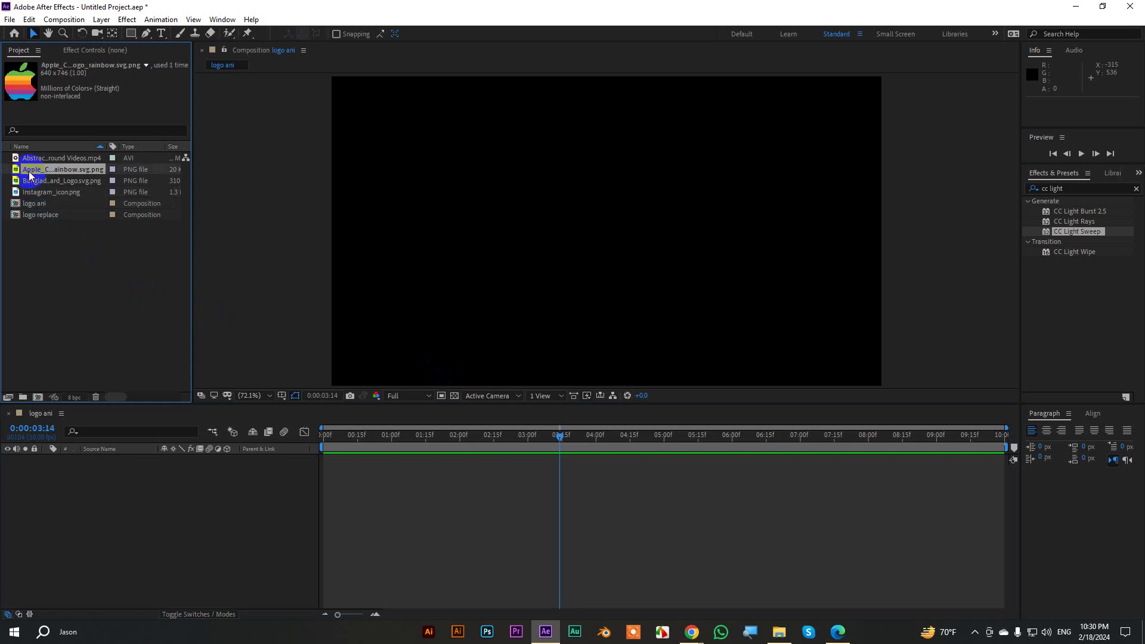
{"action": "left_click_drag", "start_coordinate": [36, 181], "coordinate": [111, 513]}
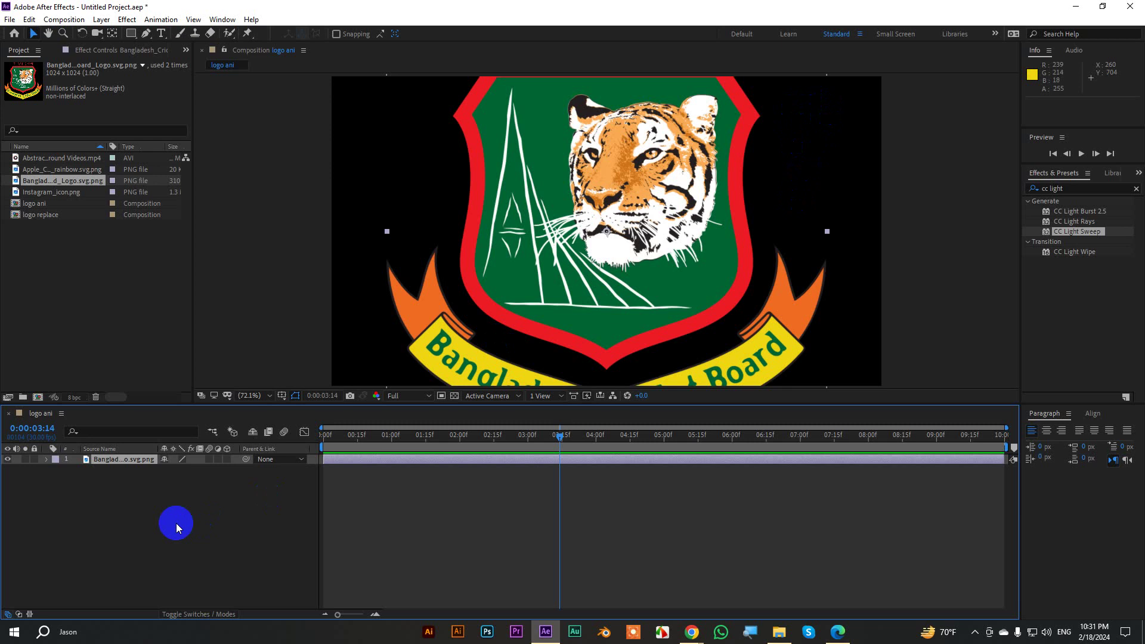
Set the Bangladesh logo layer's Scale to 30%
{"action": "key", "text": "s"}
{"action": "left_click", "coordinate": [176, 468]}
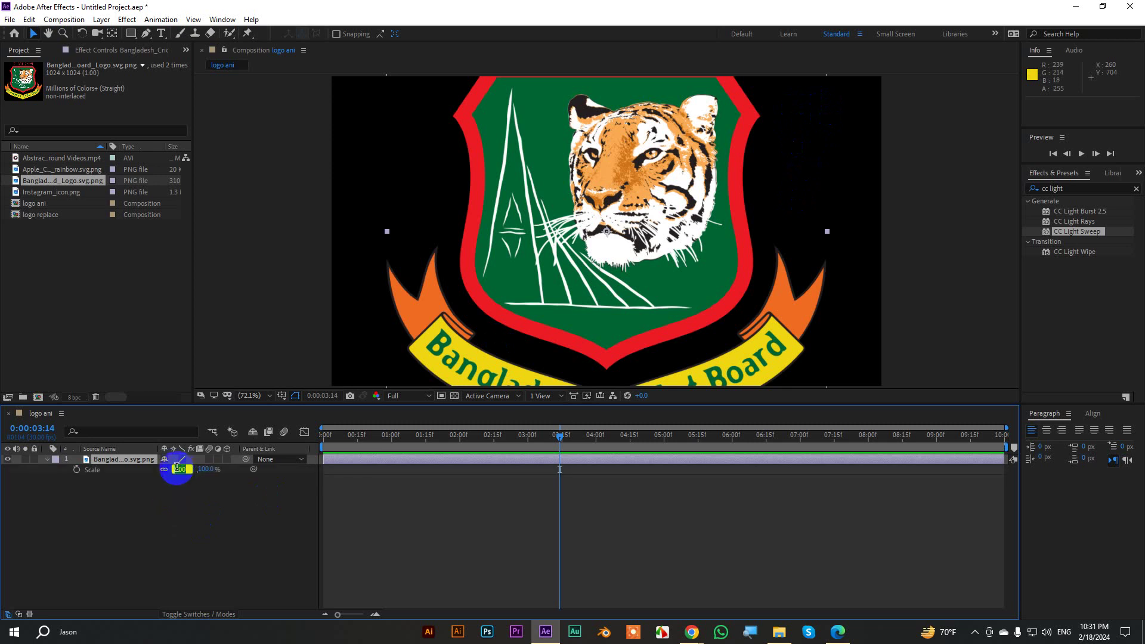
{"action": "type", "text": "30"}
{"action": "key", "text": "Return"}
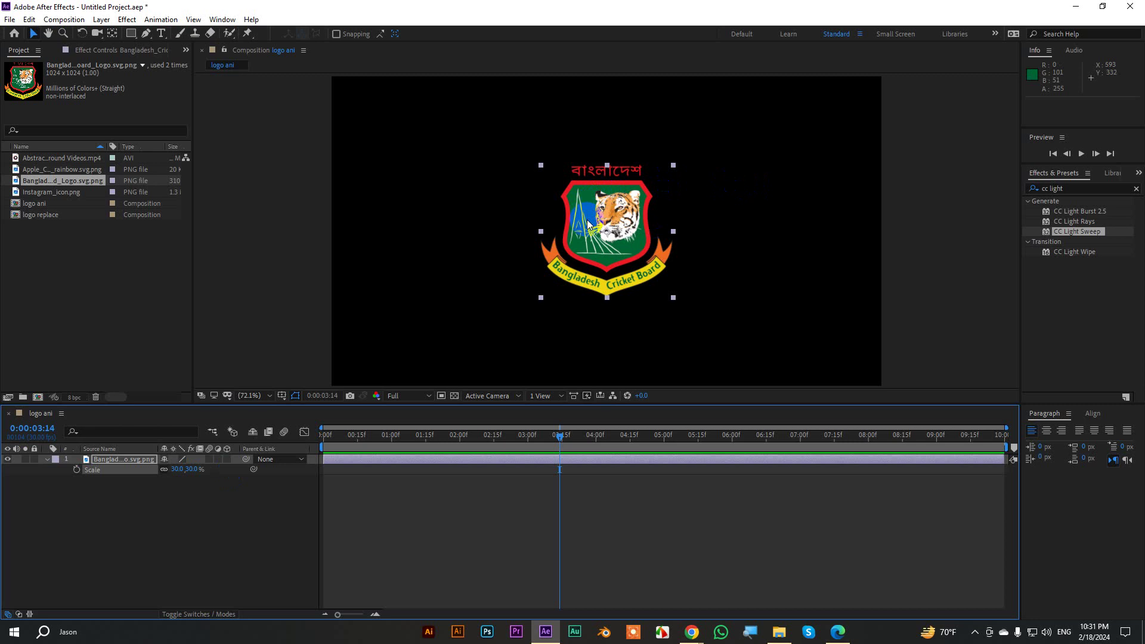
{"action": "left_click", "coordinate": [47, 459]}
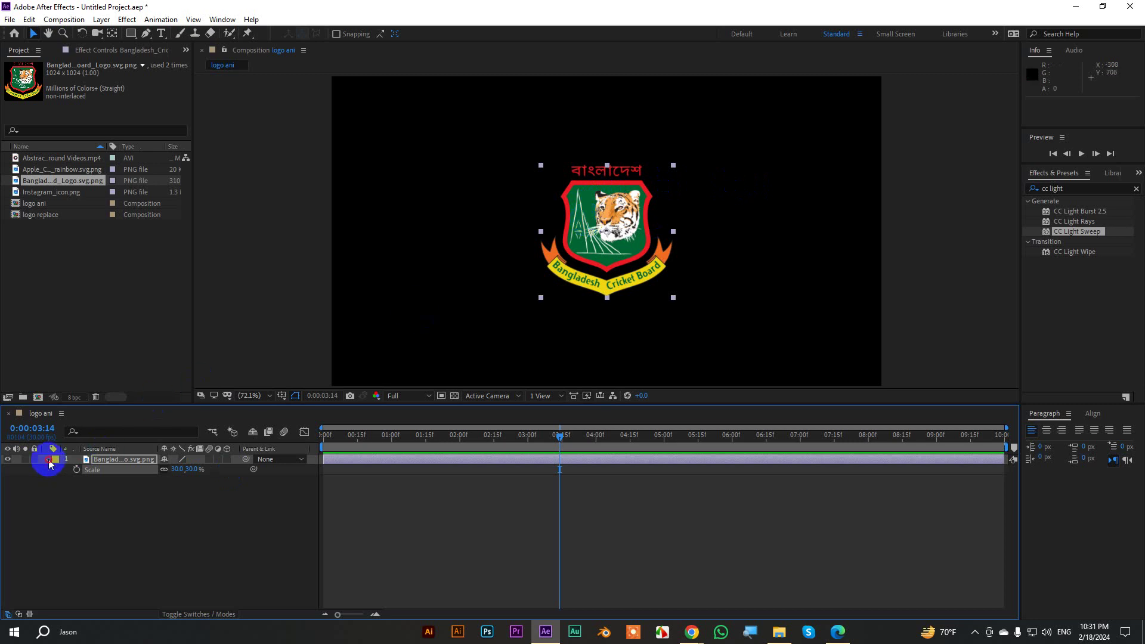
Make the logo layer 3D and turn its Orientation Y to about 284°
{"action": "left_click", "coordinate": [228, 459]}
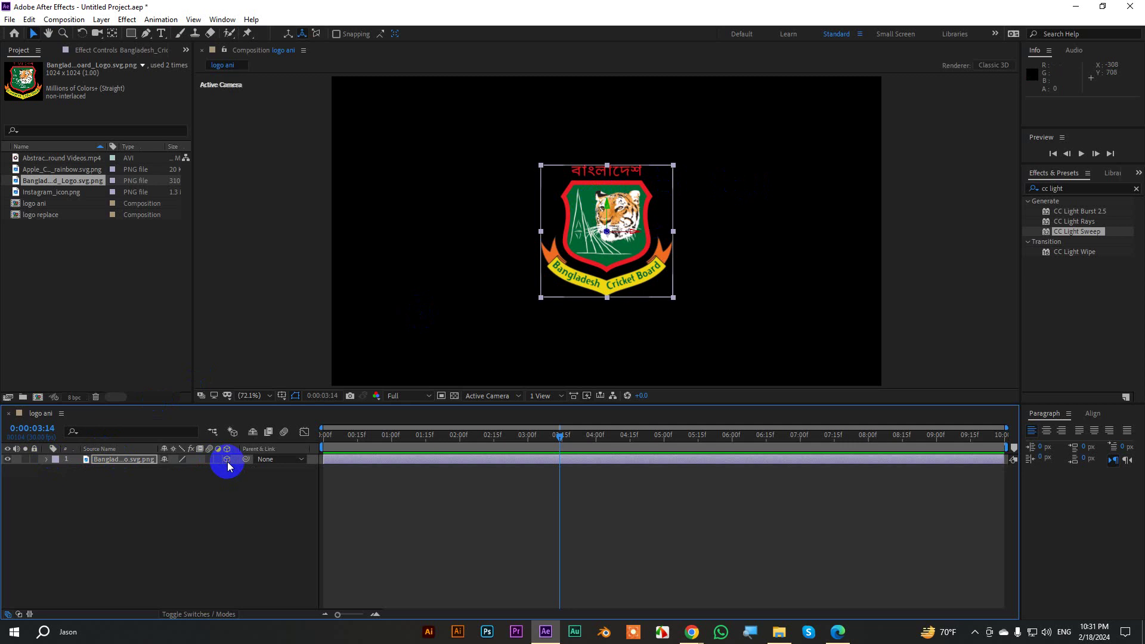
{"action": "key", "text": "r"}
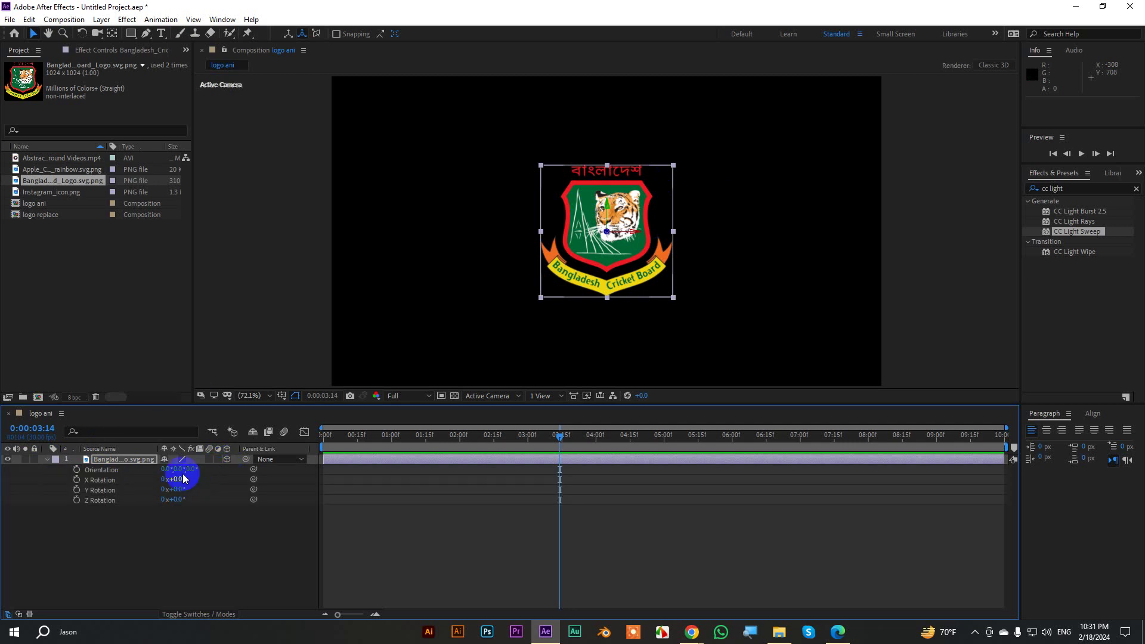
{"action": "mouse_move", "coordinate": [189, 469]}
{"action": "left_mouse_down"}
{"action": "mouse_move", "coordinate": [232, 467]}
{"action": "mouse_move", "coordinate": [62, 479]}
{"action": "mouse_move", "coordinate": [116, 489]}
{"action": "mouse_move", "coordinate": [110, 499]}
{"action": "left_mouse_up"}
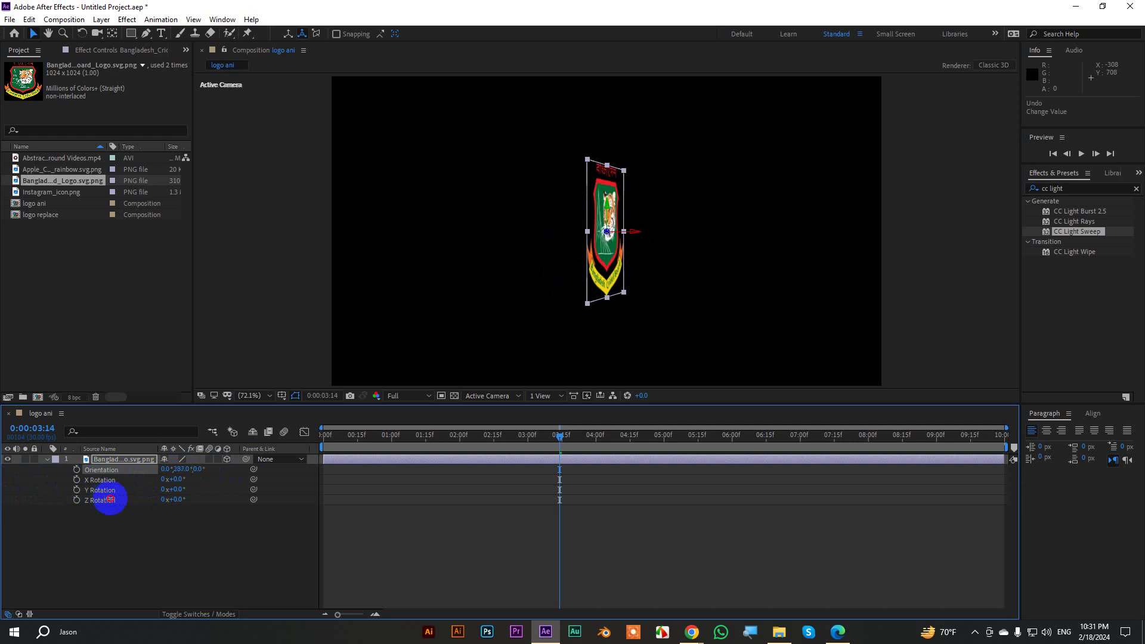
{"action": "left_click_drag", "start_coordinate": [110, 499], "coordinate": [118, 501]}
Try duplicating the logo, undo the duplicate, and clear the Effects & Presets search
{"action": "key", "text": "ctrl+d"}
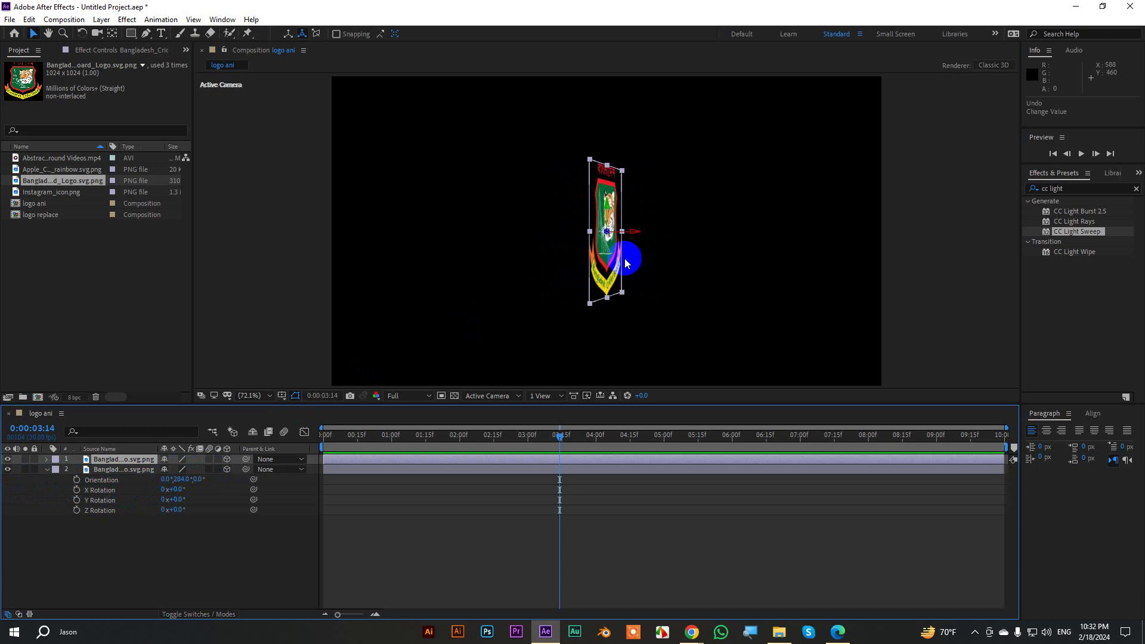
{"action": "mouse_move", "coordinate": [637, 231]}
{"action": "left_mouse_down"}
{"action": "mouse_move", "coordinate": [617, 236]}
{"action": "mouse_move", "coordinate": [628, 232]}
{"action": "left_mouse_up"}
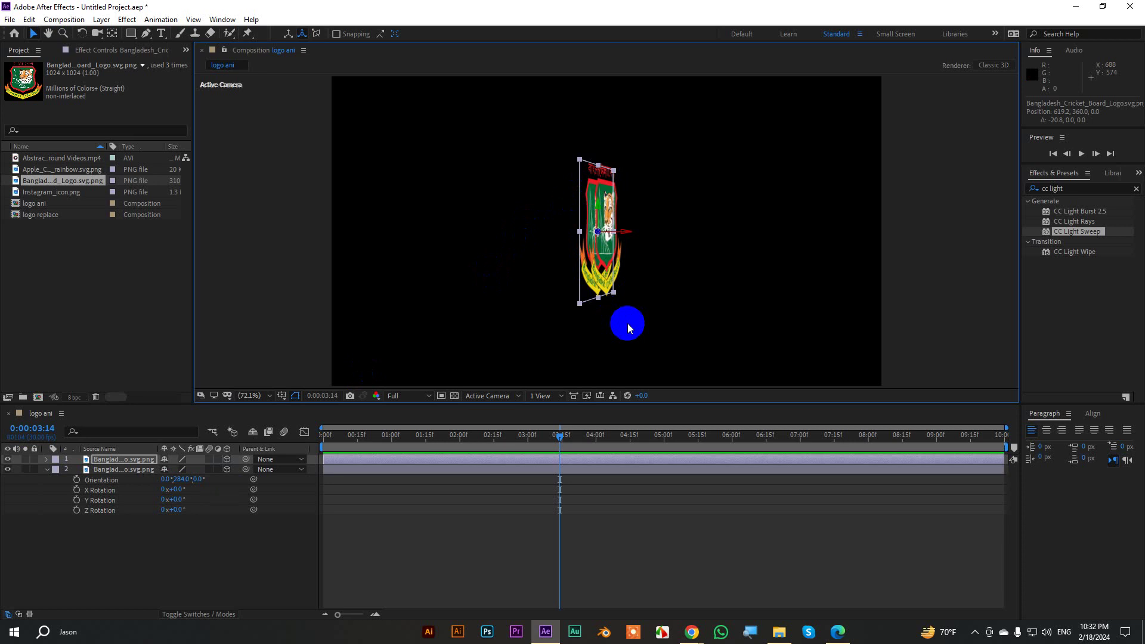
{"action": "key", "text": "ctrl+z"}
{"action": "key", "text": "ctrl+z"}
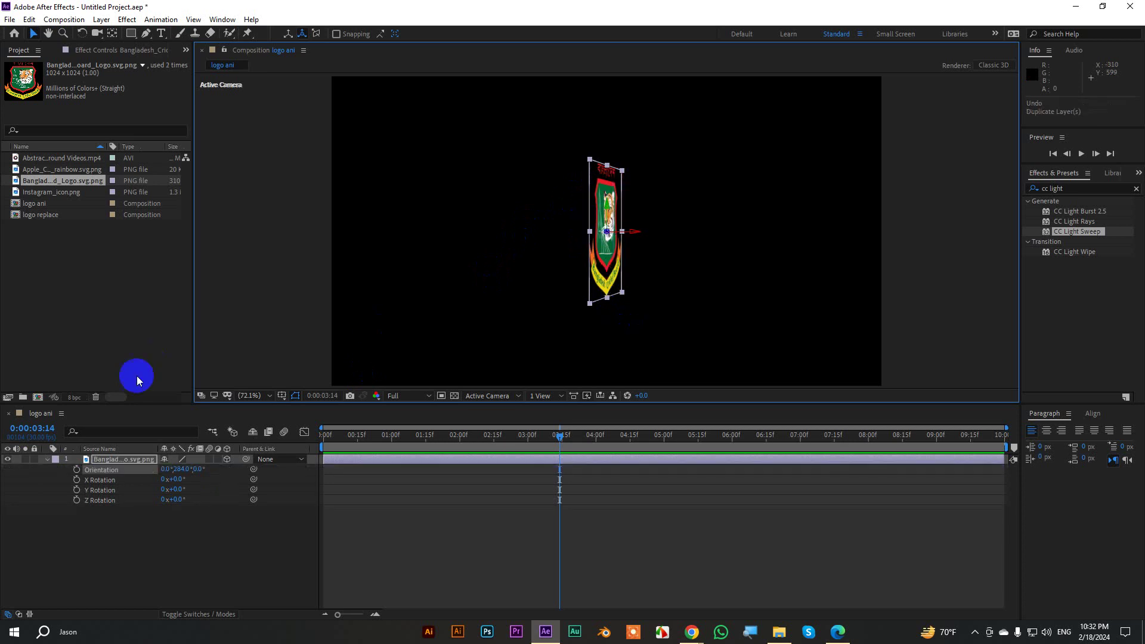
{"action": "left_click", "coordinate": [47, 460]}
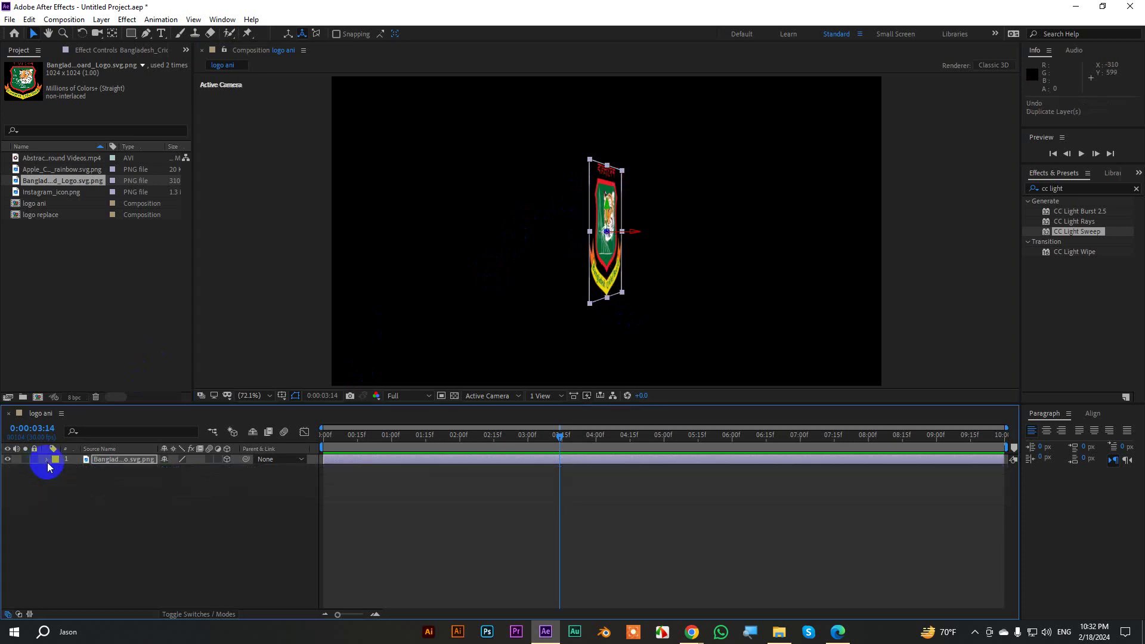
{"action": "left_click", "coordinate": [138, 484]}
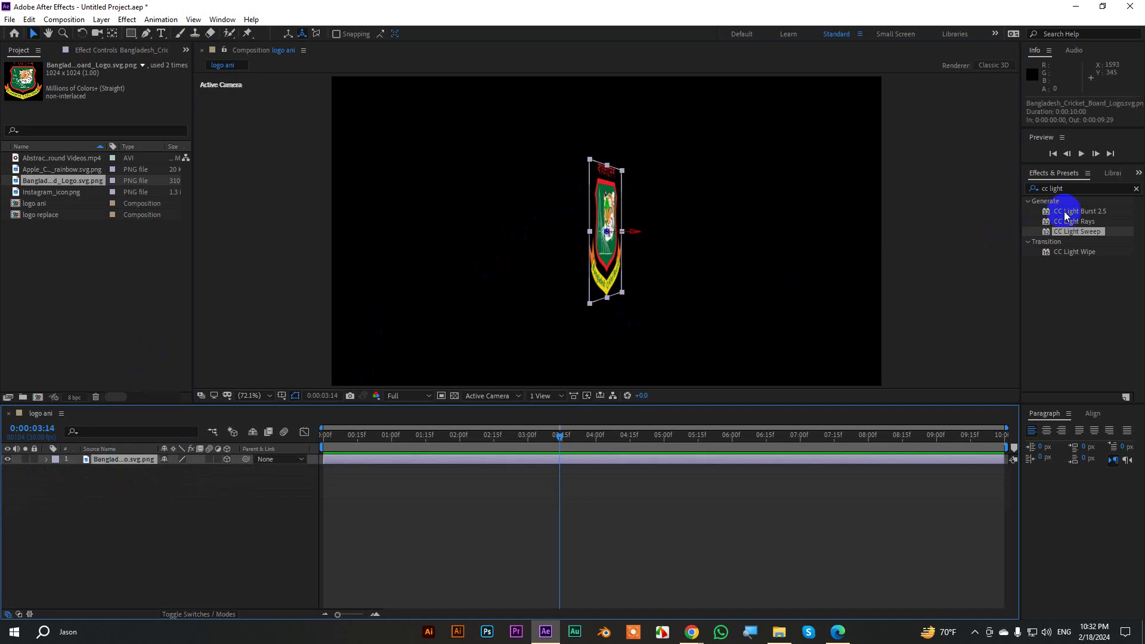
{"action": "left_click", "coordinate": [1131, 190]}
{"action": "left_click", "coordinate": [1054, 190]}
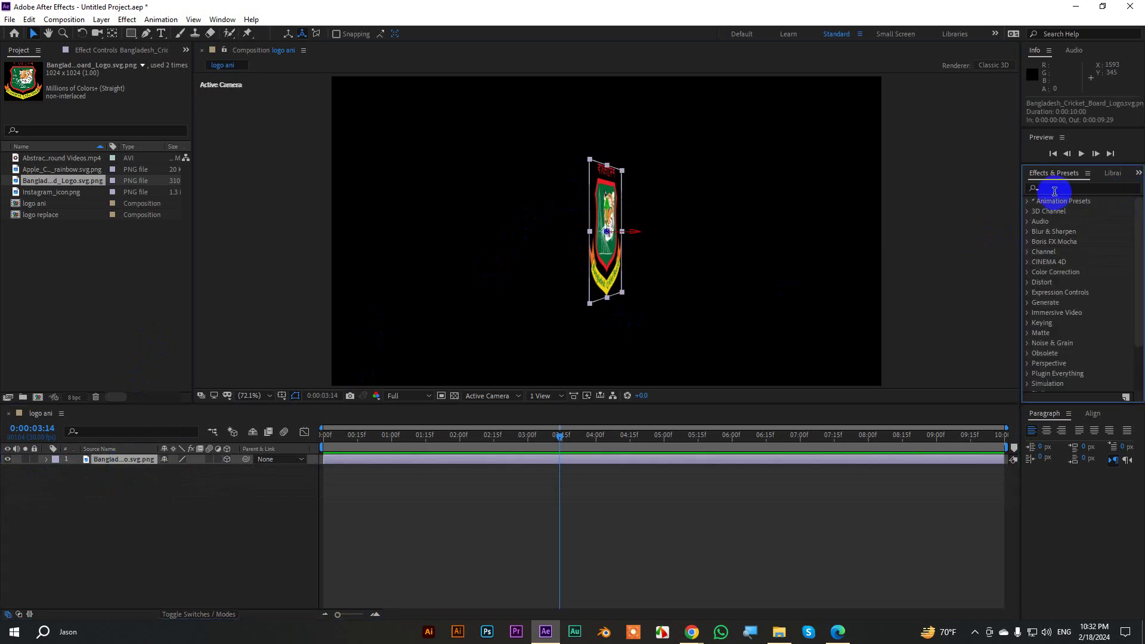
Search Effects & Presets for 'shatter' and switch the logo layer back to 2D
{"action": "left_click", "coordinate": [1056, 189]}
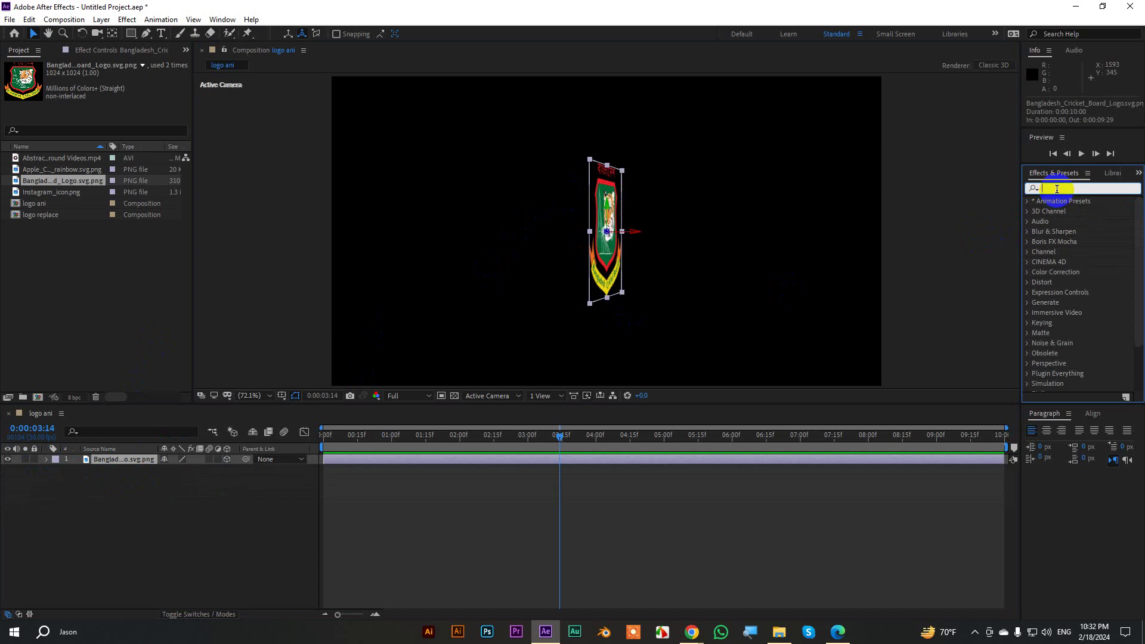
{"action": "type", "text": "shha"}
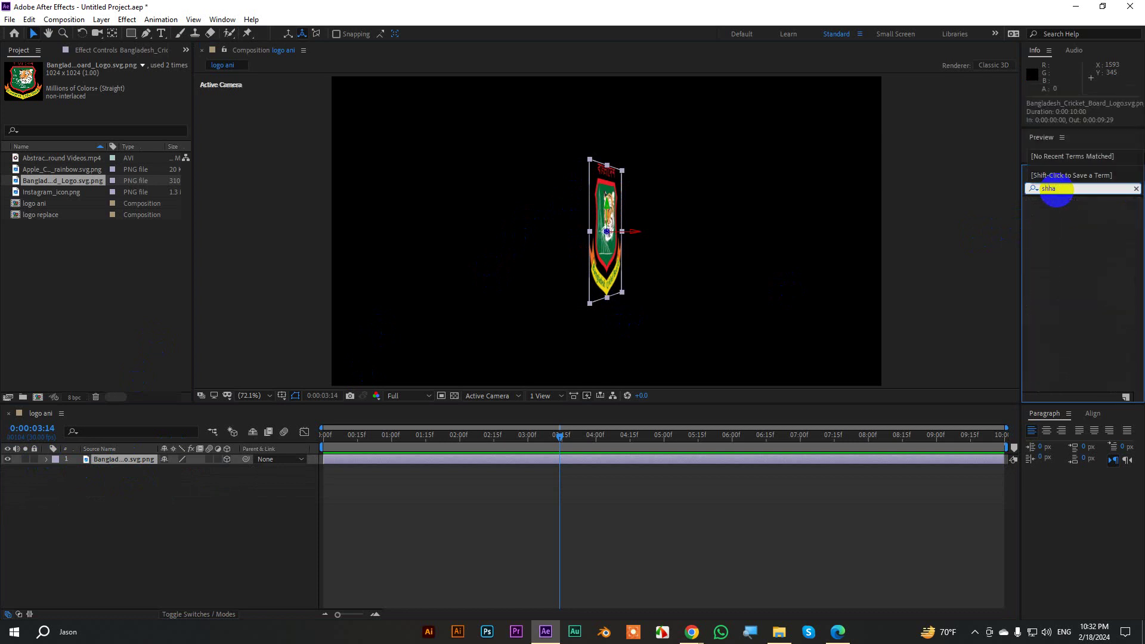
{"action": "key", "text": "BackSpace"}
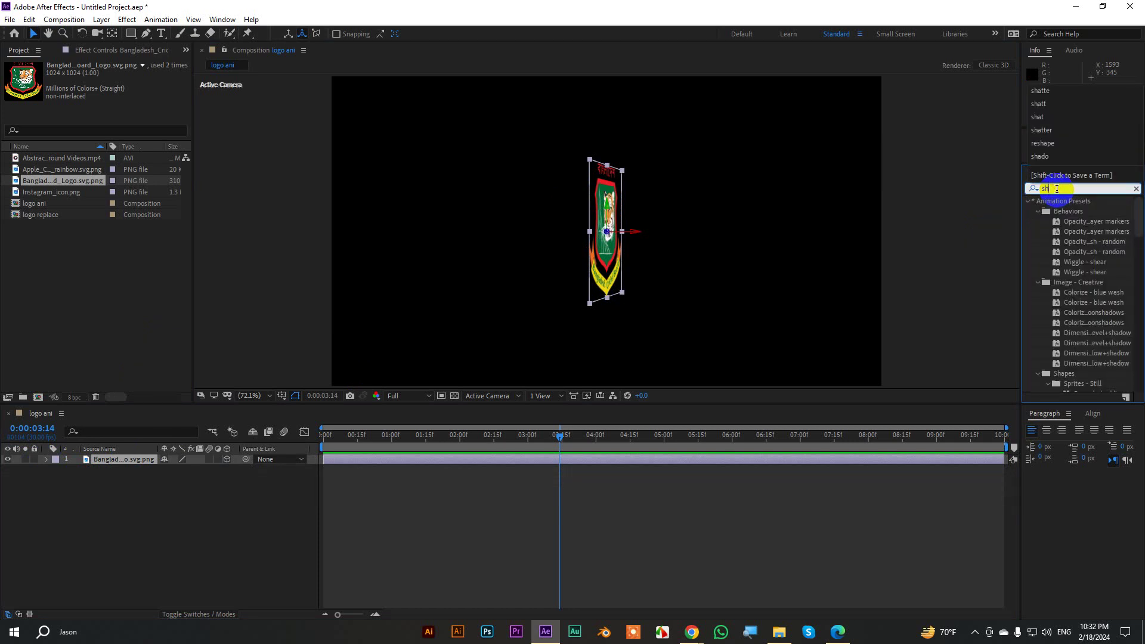
{"action": "type", "text": "tt"}
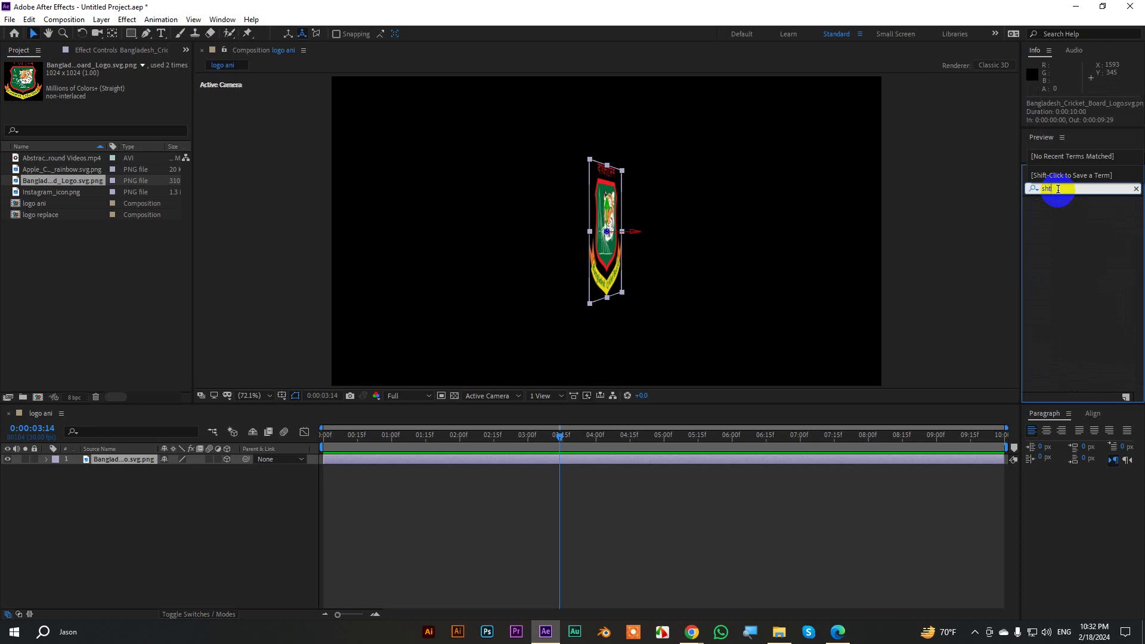
{"action": "key", "text": "BackSpace"}
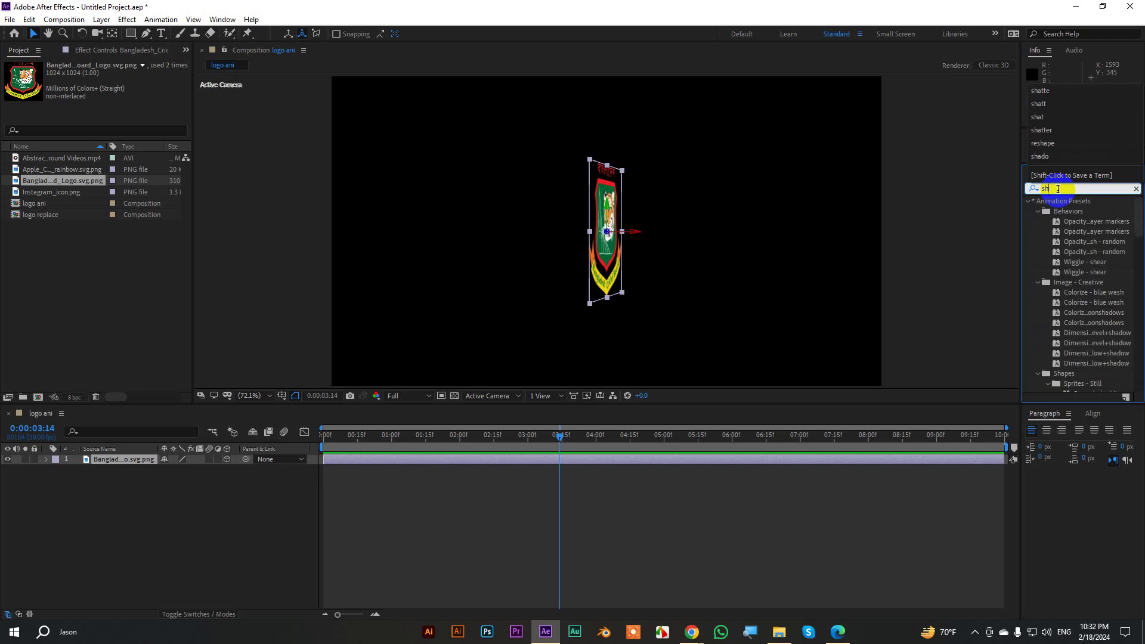
{"action": "type", "text": "a"}
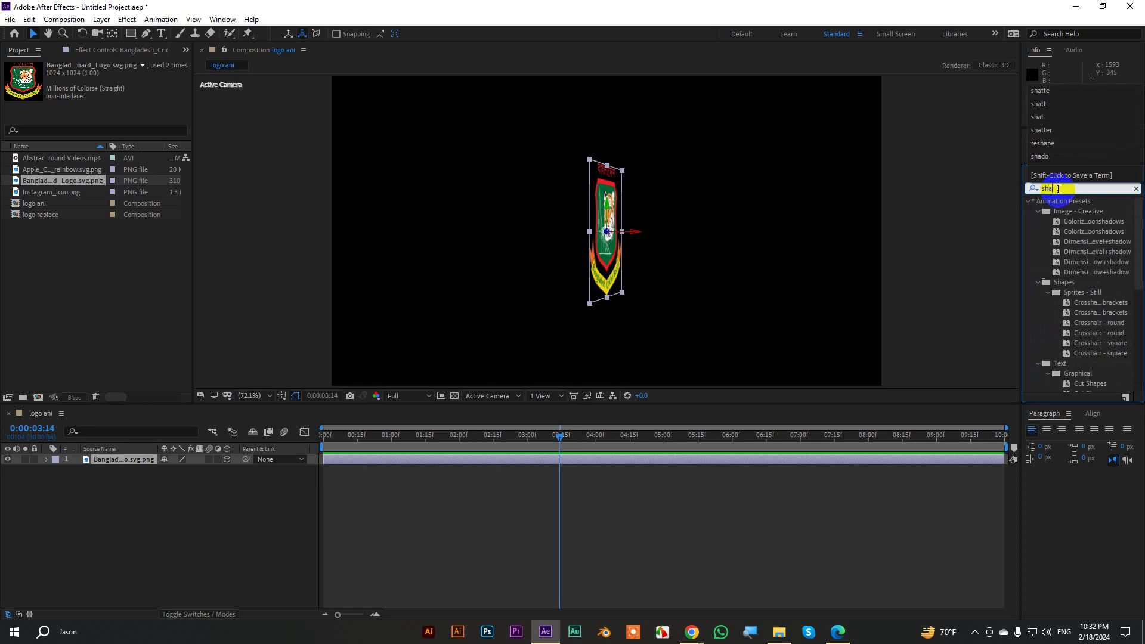
{"action": "left_click", "coordinate": [1046, 133]}
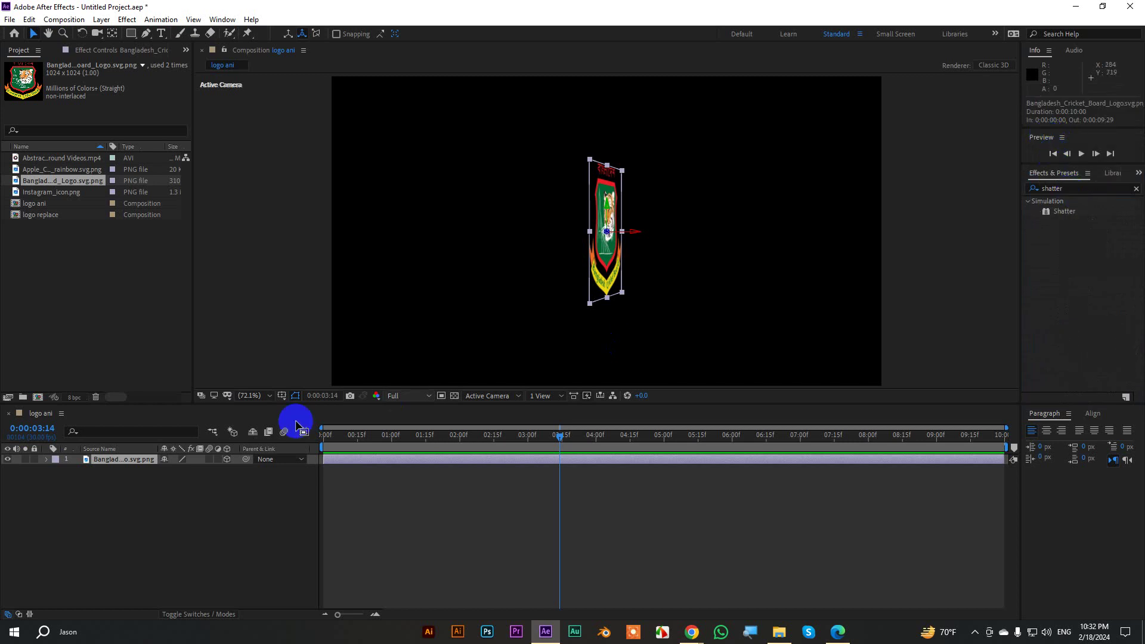
{"action": "left_click", "coordinate": [227, 459]}
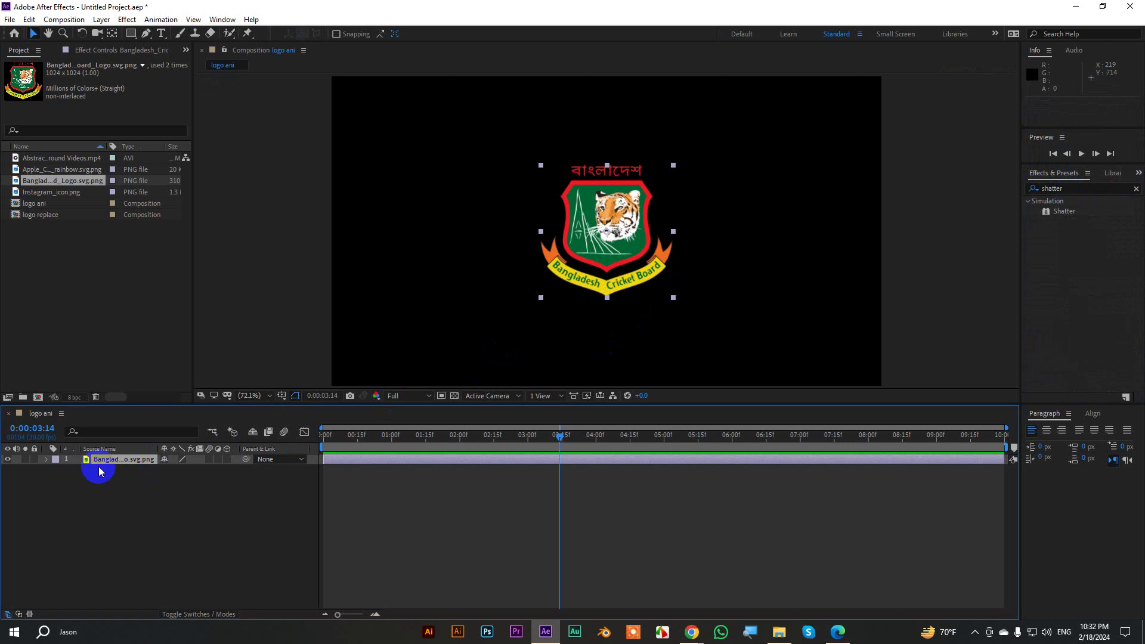
Pre-compose the Bangladesh logo layer into a precomp named 'logo'
{"action": "right_click", "coordinate": [114, 462]}
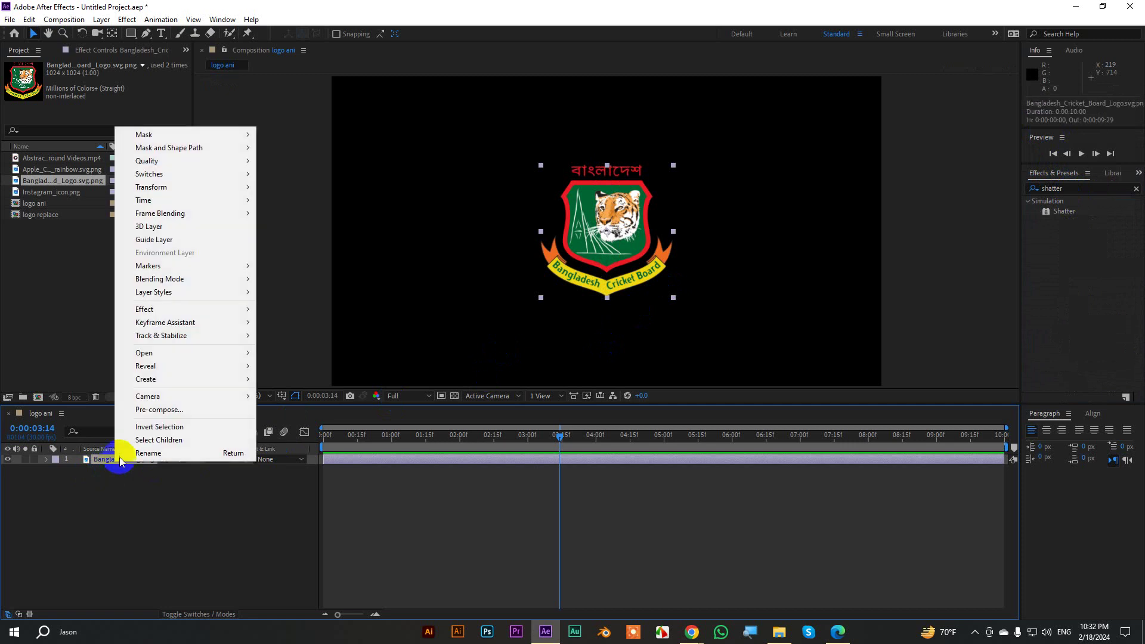
{"action": "left_click", "coordinate": [157, 412]}
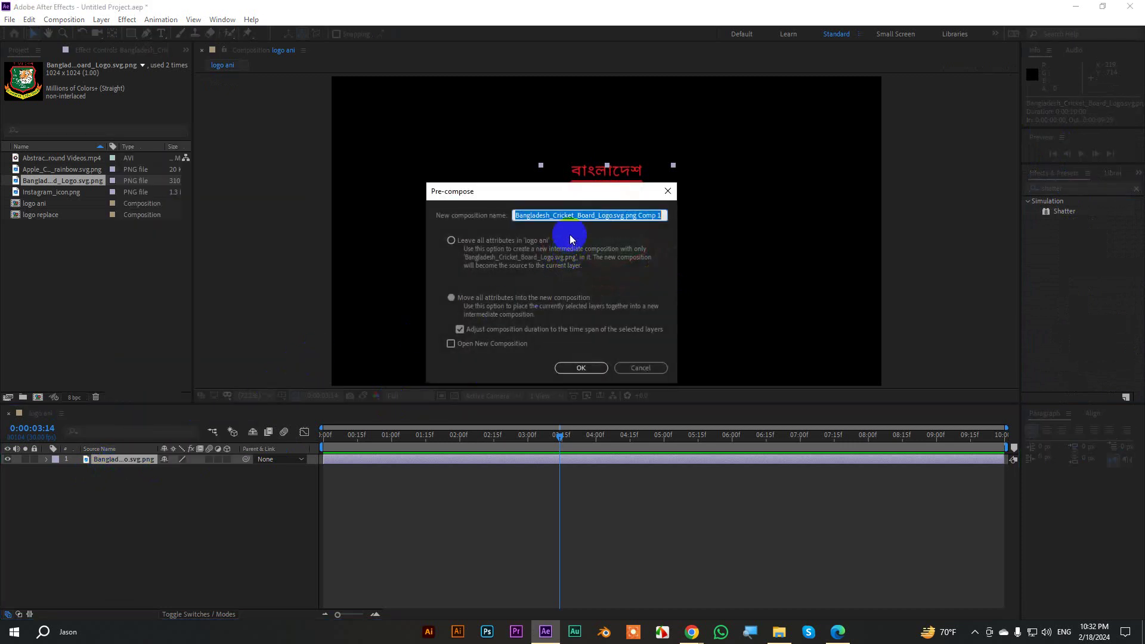
{"action": "type", "text": "logo"}
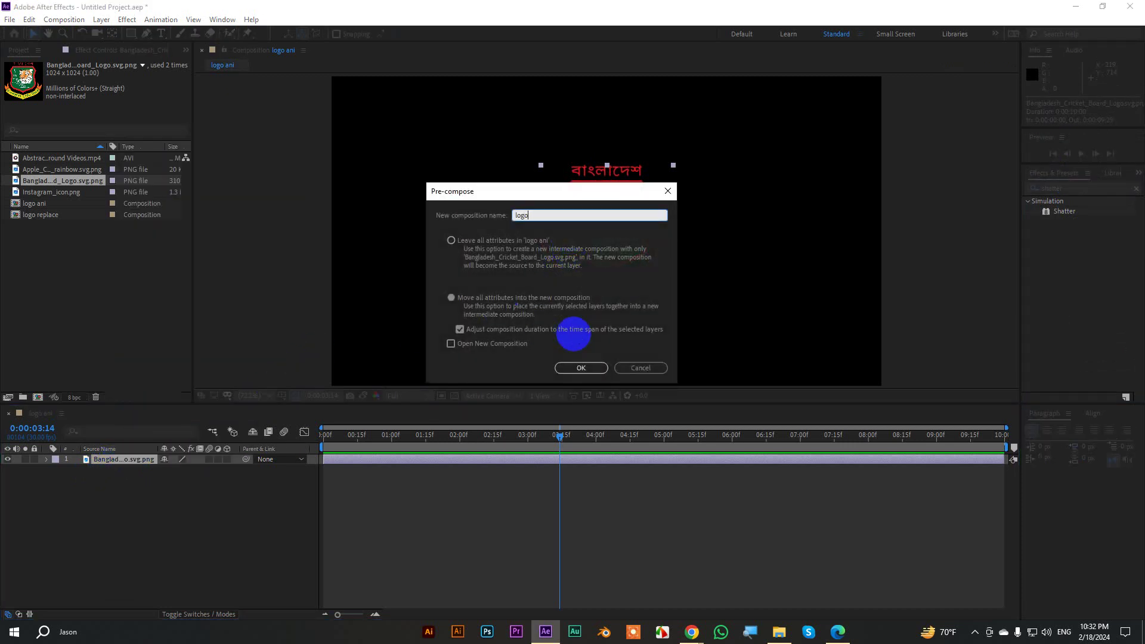
{"action": "left_click", "coordinate": [589, 368]}
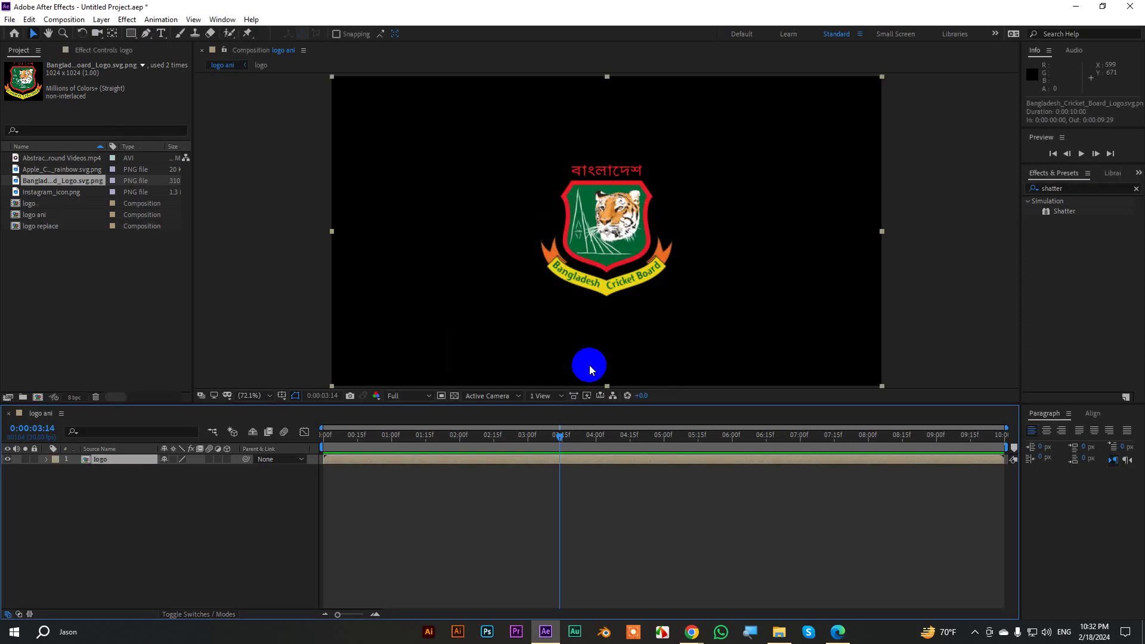
Apply Shatter to the logo precomp with View set to Rendered
{"action": "left_click", "coordinate": [1066, 213]}
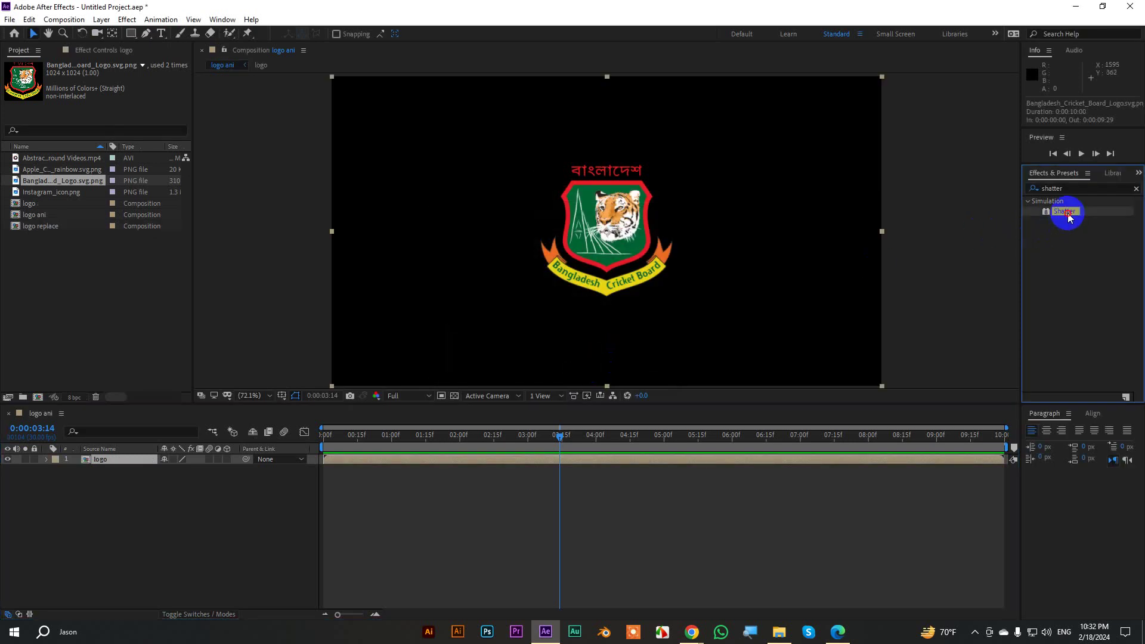
{"action": "double_click", "coordinate": [1067, 215]}
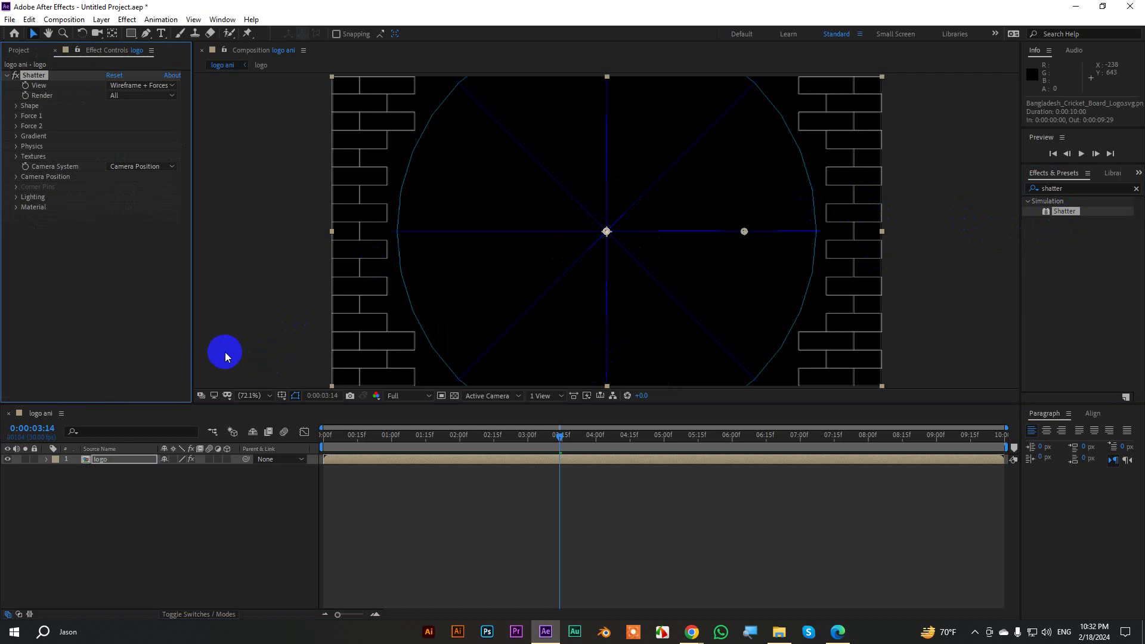
{"action": "left_click", "coordinate": [119, 89]}
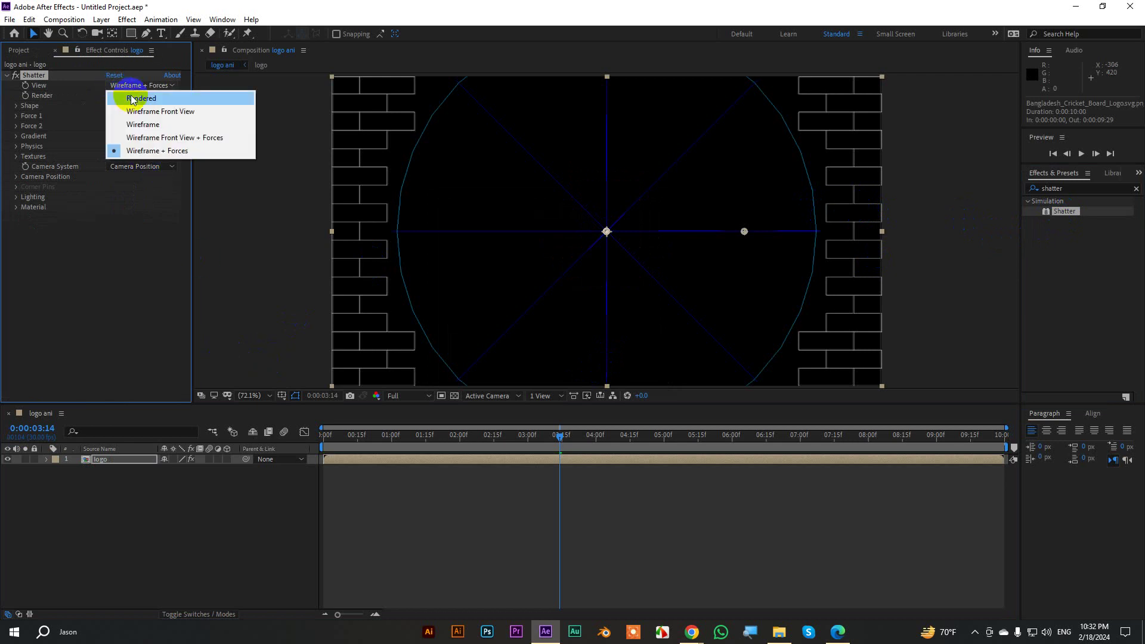
{"action": "left_click", "coordinate": [132, 98]}
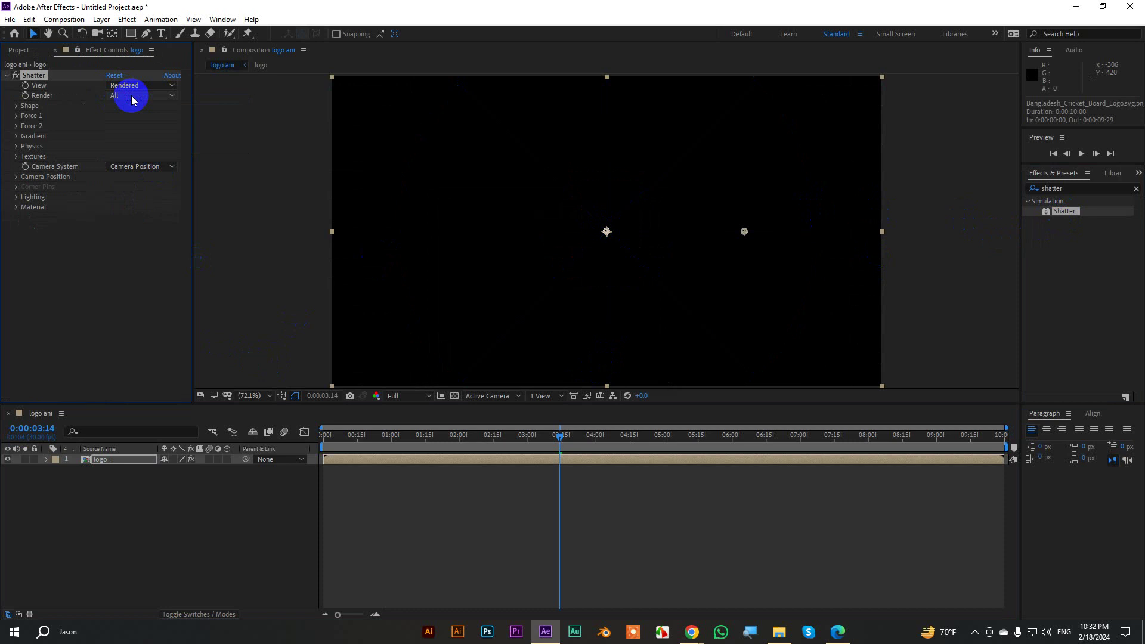
{"action": "left_click_drag", "start_coordinate": [555, 433], "coordinate": [238, 421]}
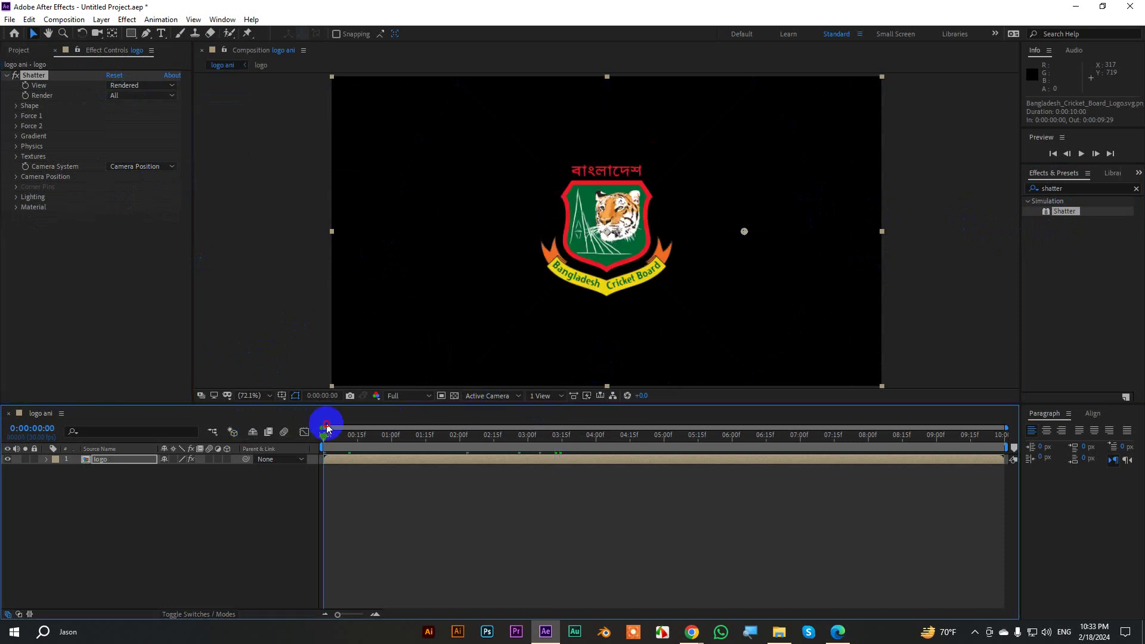
{"action": "mouse_move", "coordinate": [326, 428]}
{"action": "left_mouse_down"}
{"action": "mouse_move", "coordinate": [336, 433]}
{"action": "mouse_move", "coordinate": [322, 434]}
{"action": "left_mouse_up"}
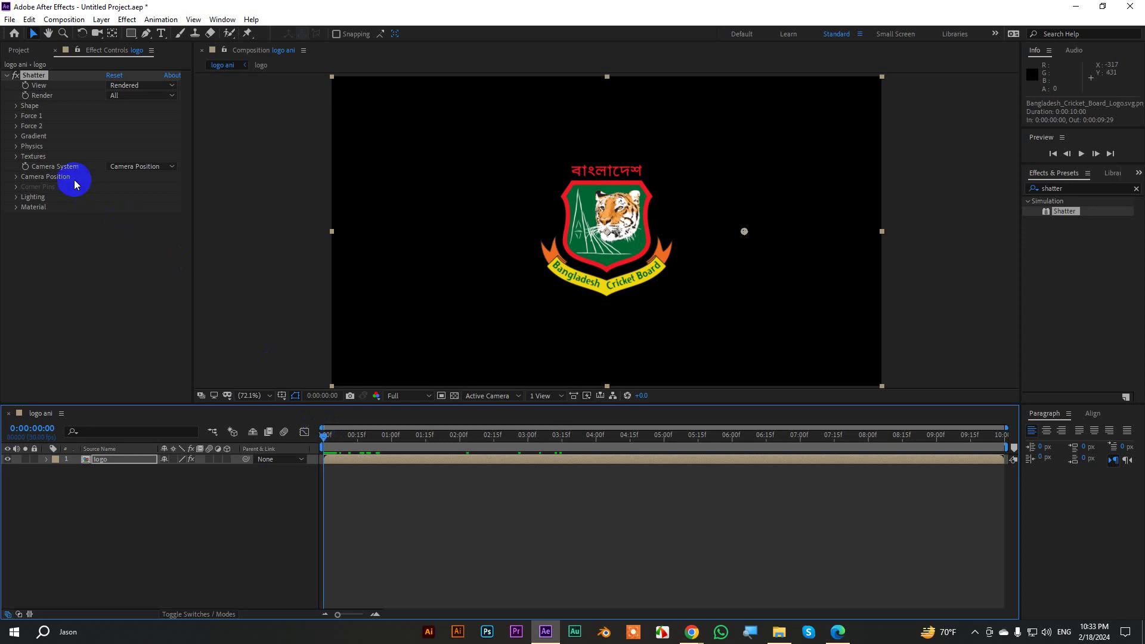
Set Shatter Force 1 Depth, Radius and Strength to 0 and return to 0:00
{"action": "left_click", "coordinate": [17, 116]}
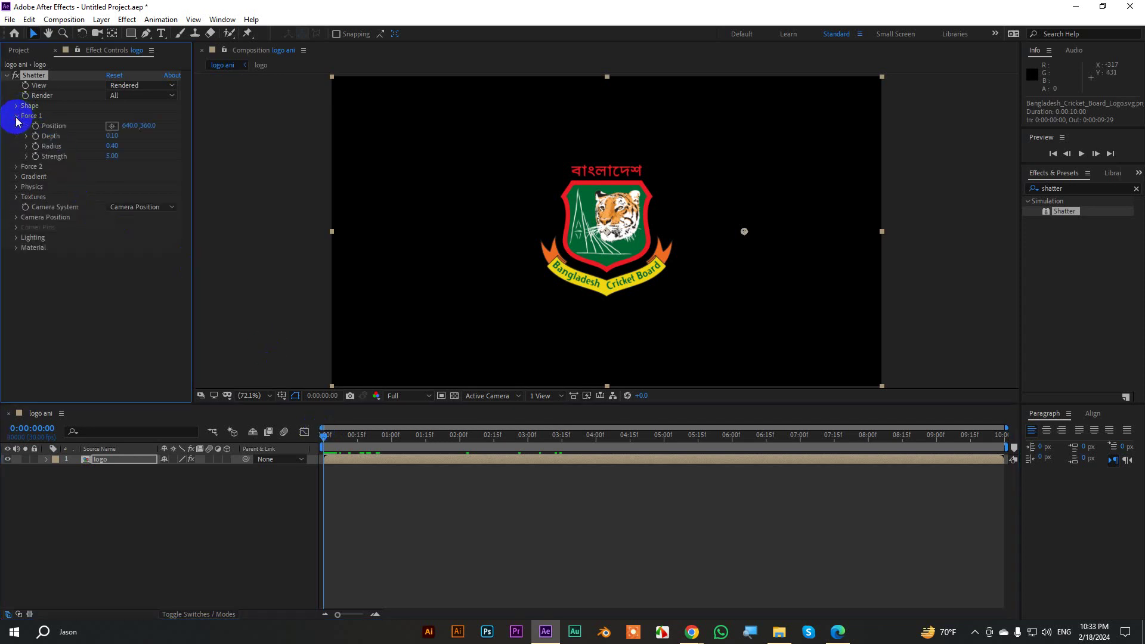
{"action": "left_click", "coordinate": [110, 136]}
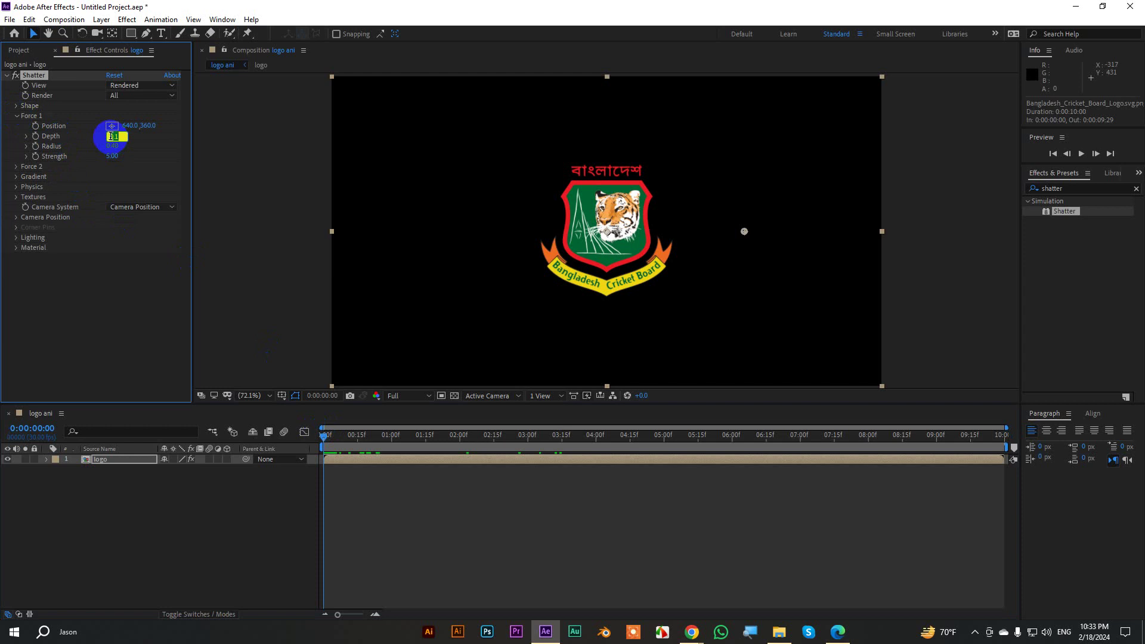
{"action": "type", "text": "0"}
{"action": "key", "text": "Tab"}
{"action": "type", "text": "0"}
{"action": "key", "text": "Tab"}
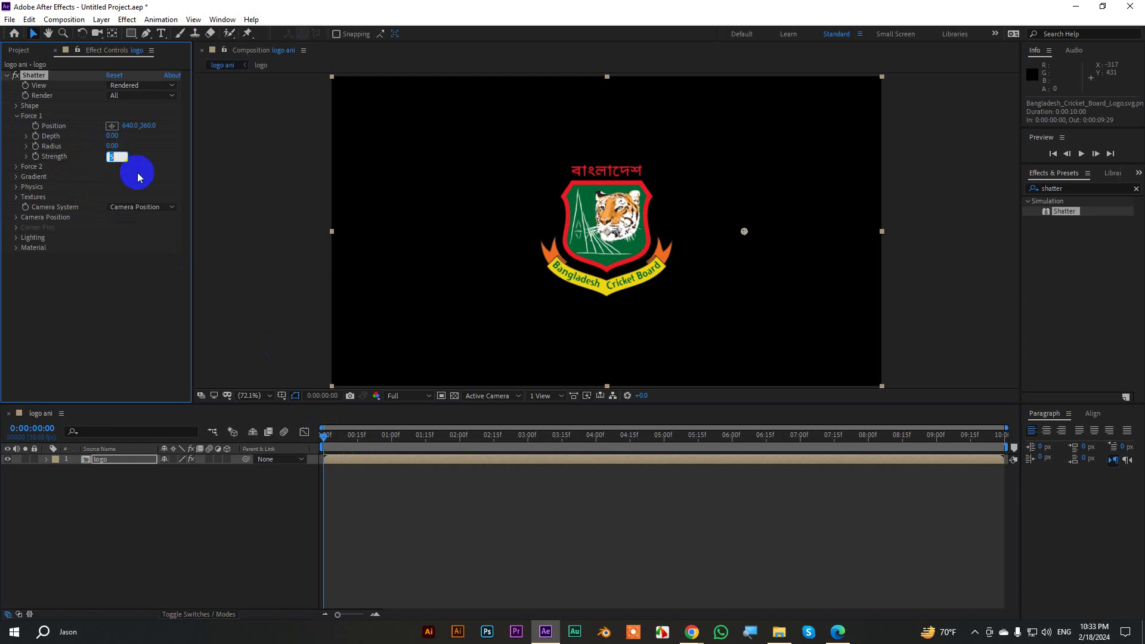
{"action": "type", "text": "0"}
{"action": "left_click_drag", "start_coordinate": [324, 435], "coordinate": [453, 434]}
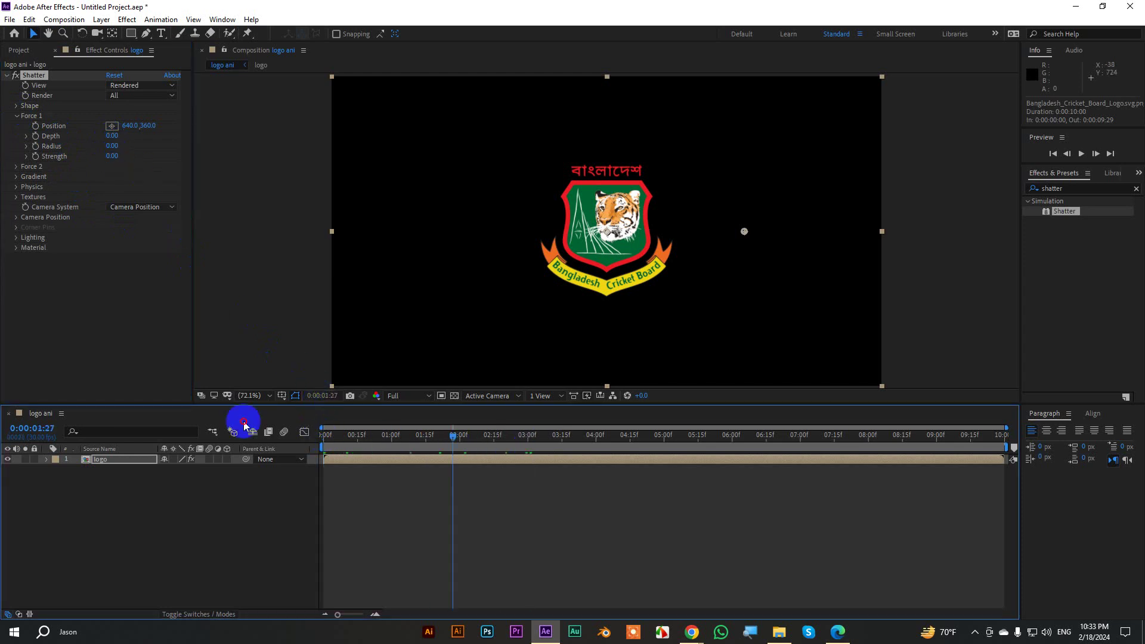
{"action": "key", "text": "Home"}
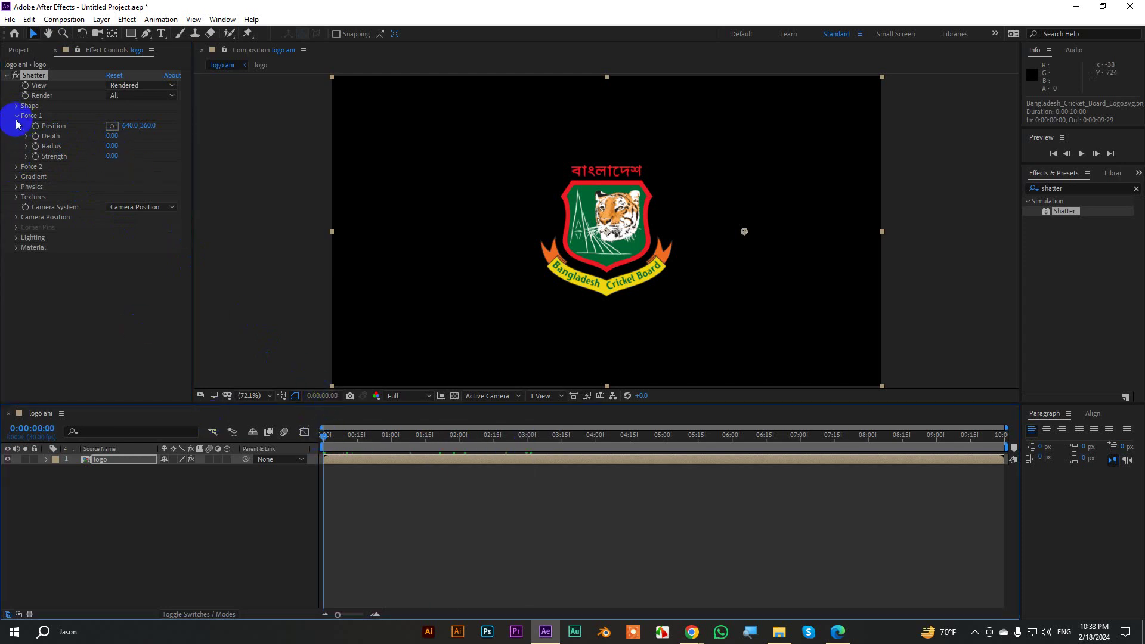
{"action": "left_click", "coordinate": [17, 115]}
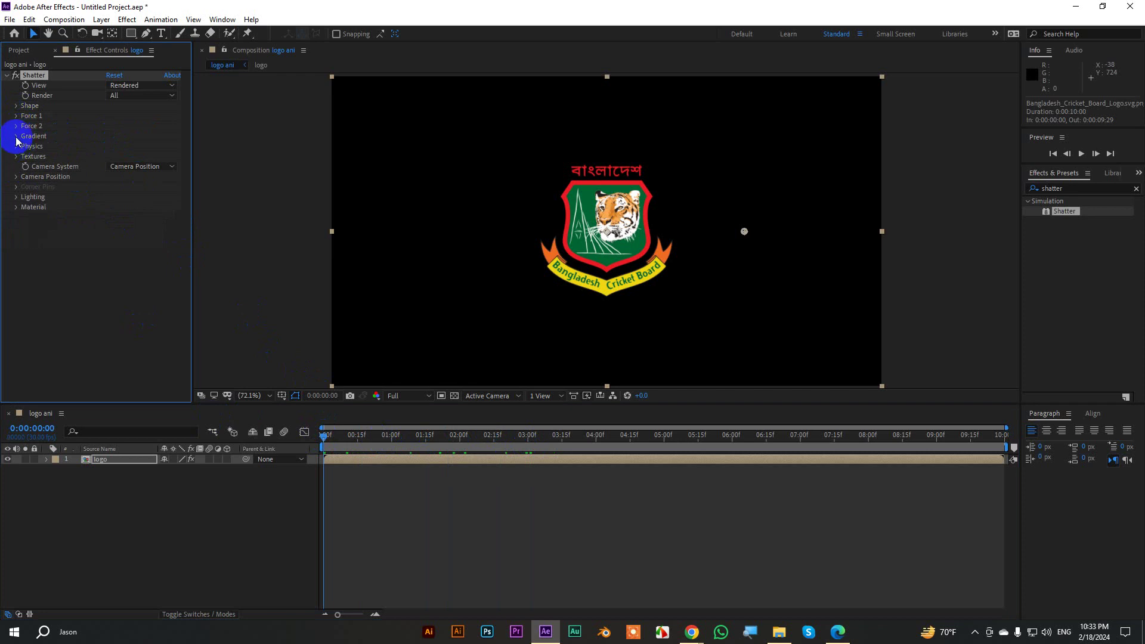
Scrub Shatter's Camera Position Y Rotation to +62.0° and zoom in on the logo
{"action": "left_click", "coordinate": [16, 137]}
{"action": "left_click", "coordinate": [16, 136]}
{"action": "left_click", "coordinate": [17, 146]}
{"action": "left_click", "coordinate": [17, 148]}
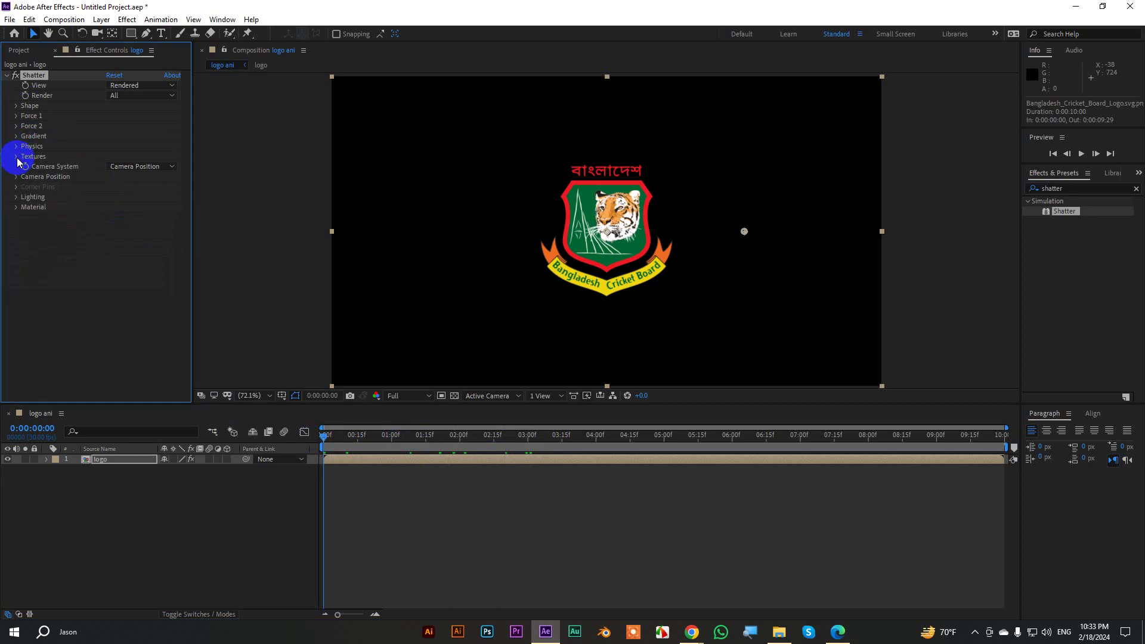
{"action": "left_click", "coordinate": [16, 158]}
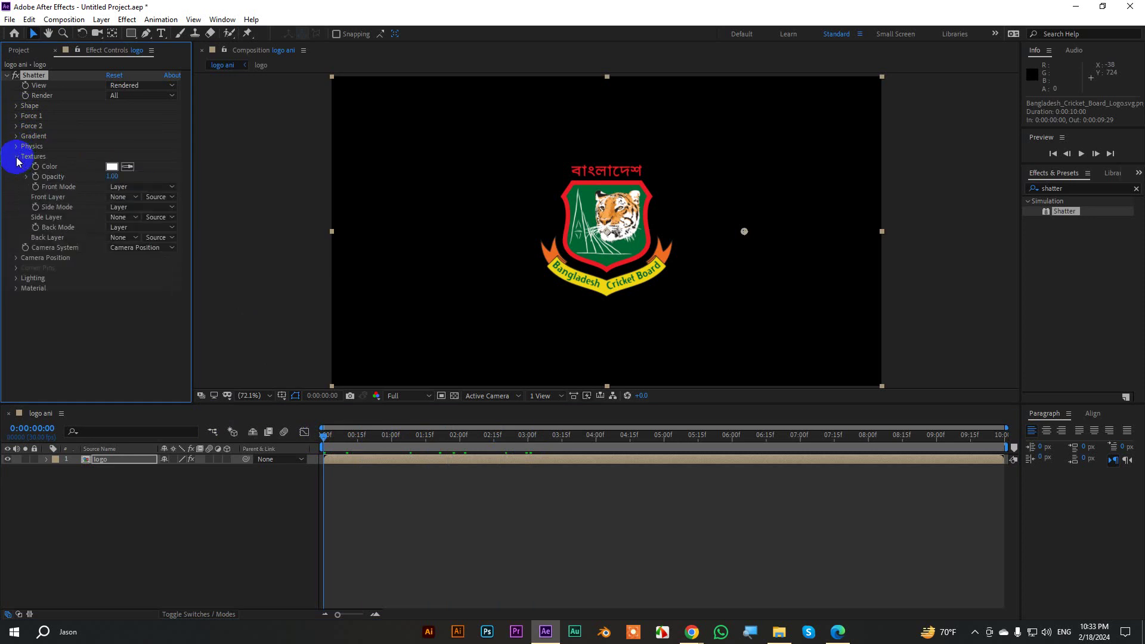
{"action": "left_click", "coordinate": [16, 260]}
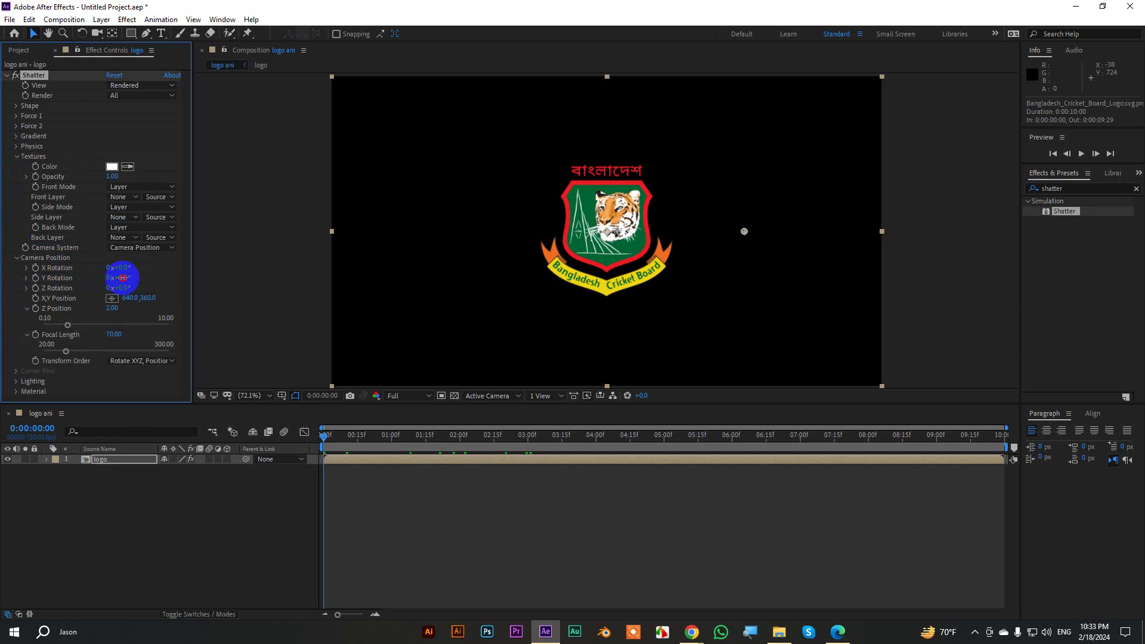
{"action": "mouse_move", "coordinate": [126, 280]}
{"action": "left_mouse_down"}
{"action": "mouse_move", "coordinate": [96, 286]}
{"action": "mouse_move", "coordinate": [171, 287]}
{"action": "left_mouse_up"}
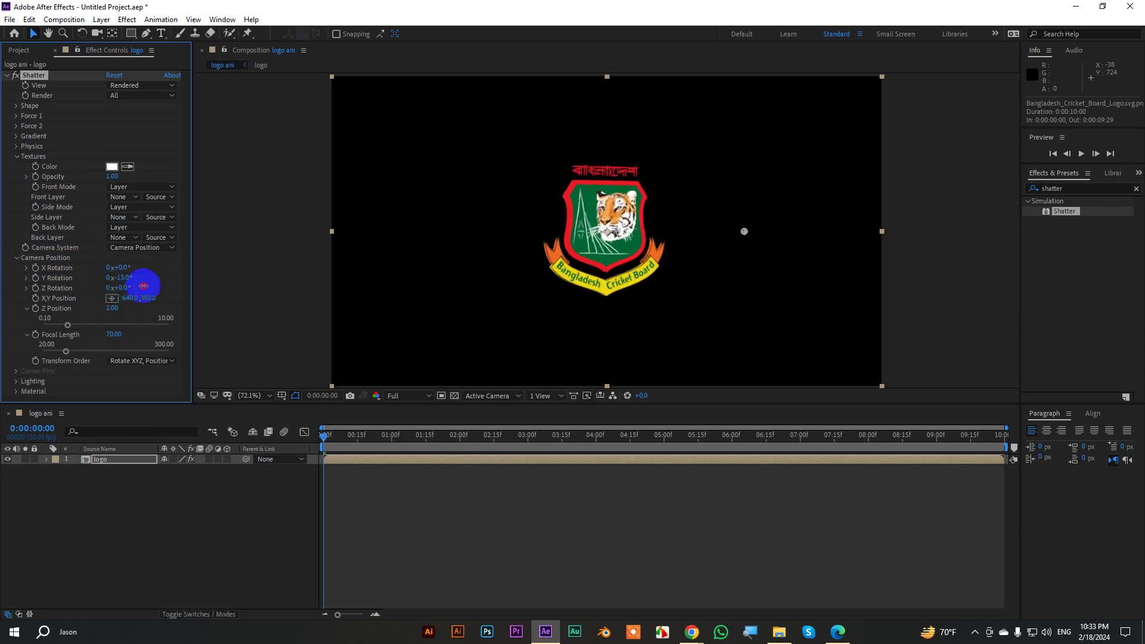
{"action": "left_click", "coordinate": [762, 161]}
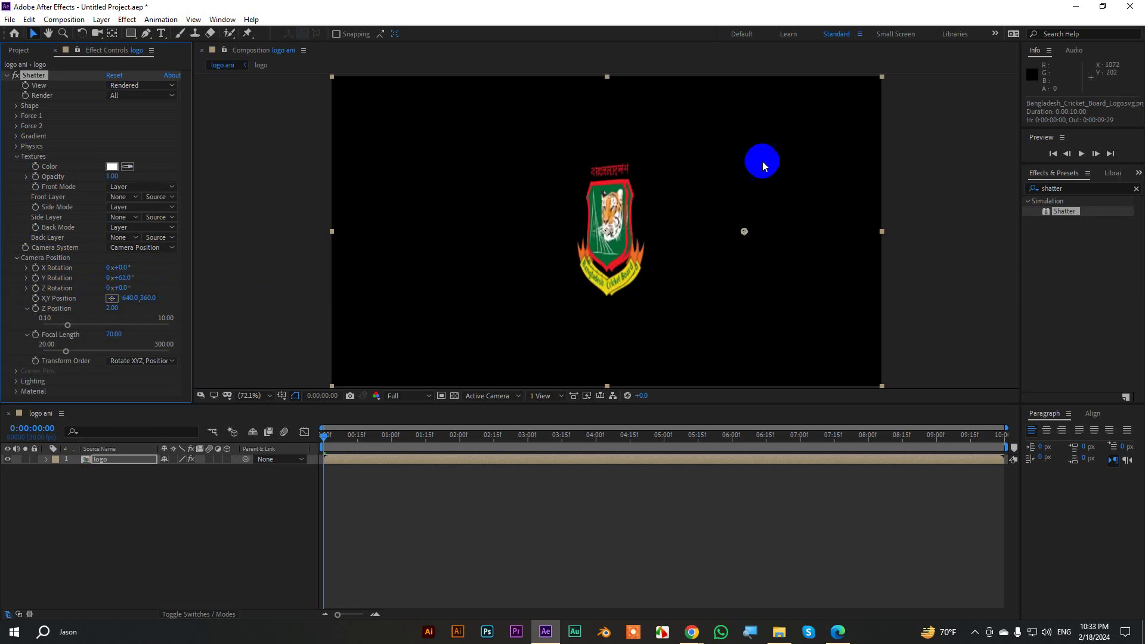
{"action": "key", "text": "period"}
{"action": "key", "text": "period"}
{"action": "key", "text": "period"}
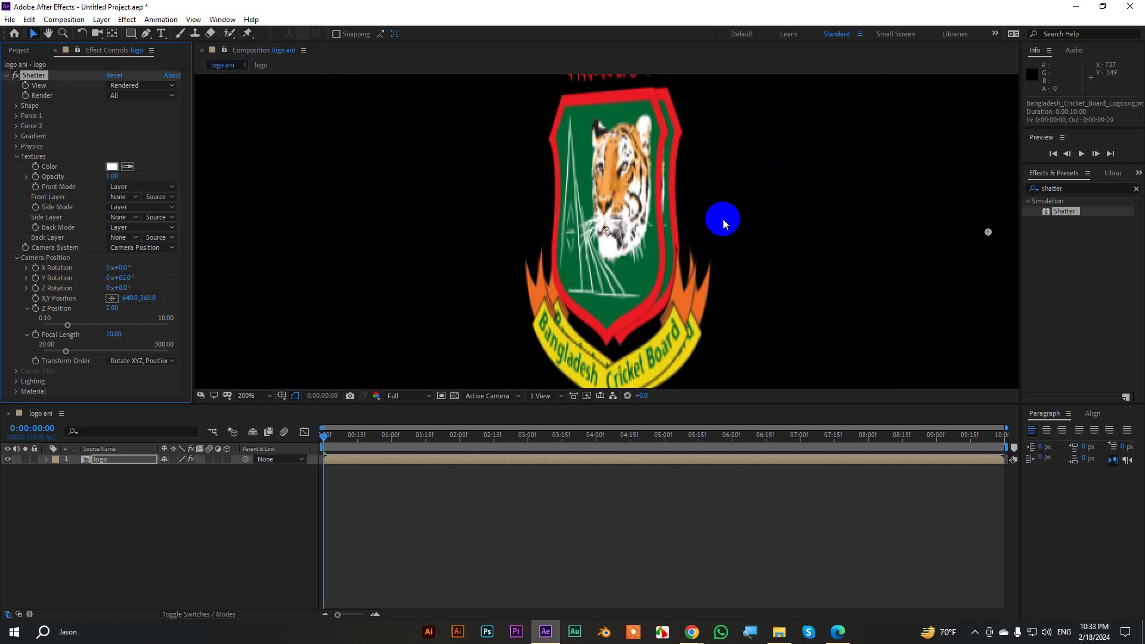
Change the logo ani composition background colour to white (FFFFFF) in Composition Settings
{"action": "key", "text": "ctrl+k"}
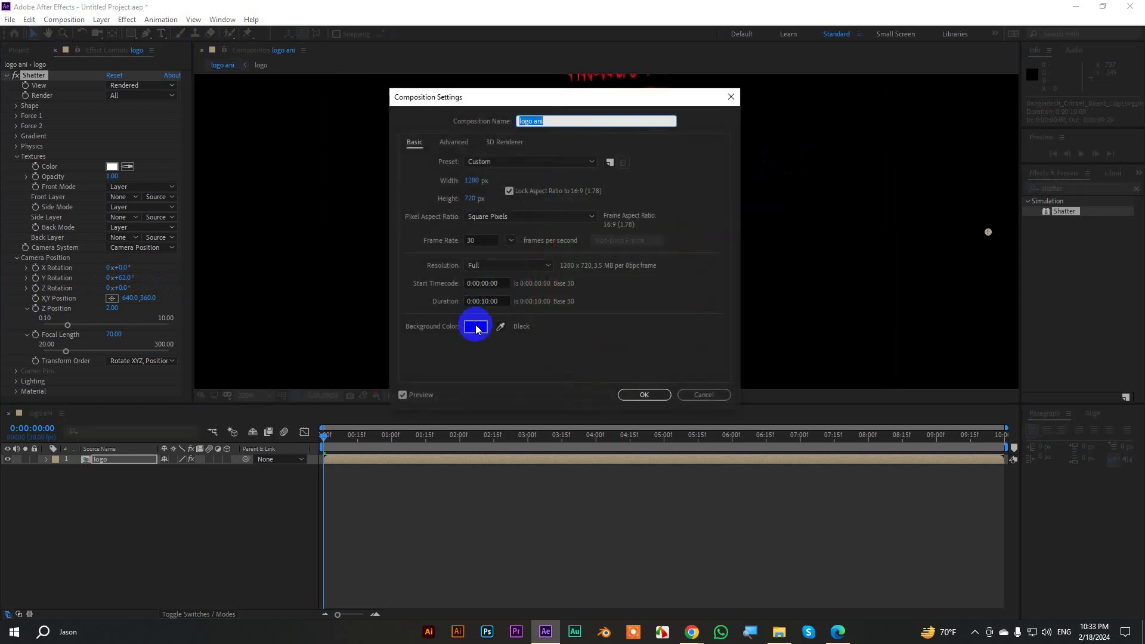
{"action": "left_click", "coordinate": [476, 326]}
{"action": "left_click_drag", "start_coordinate": [795, 158], "coordinate": [753, 146]}
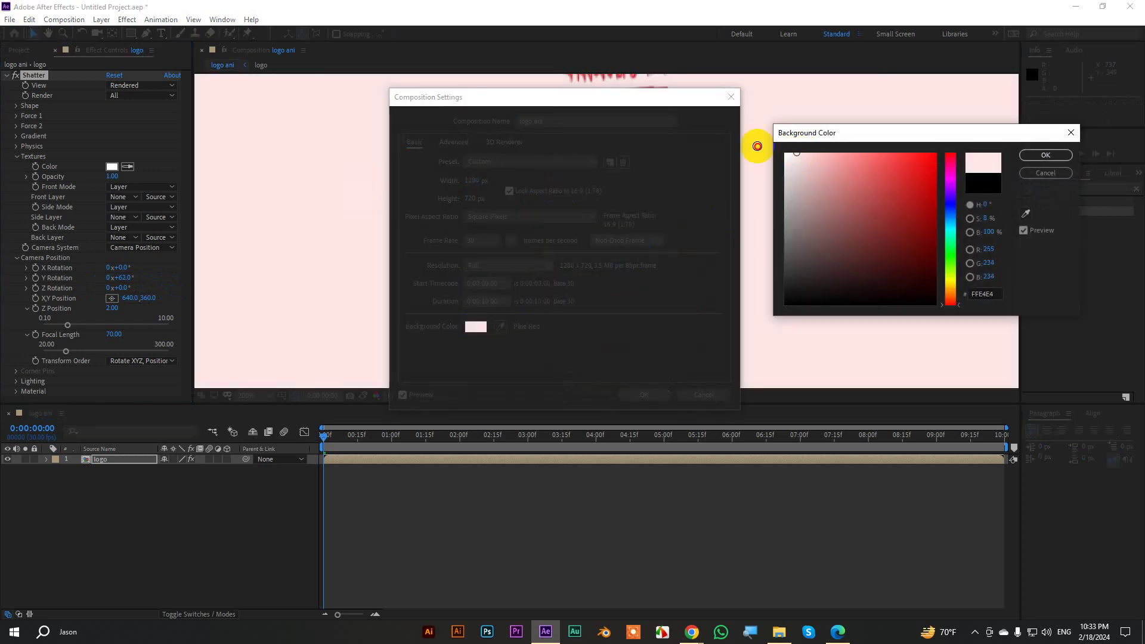
{"action": "left_click", "coordinate": [1045, 155]}
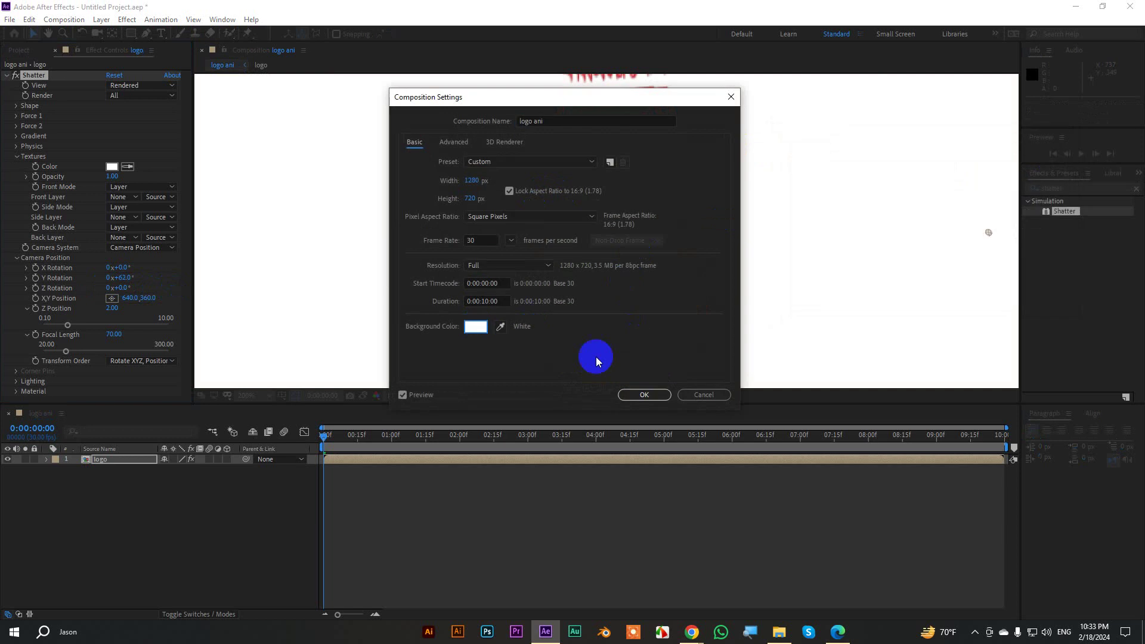
{"action": "left_click", "coordinate": [644, 395]}
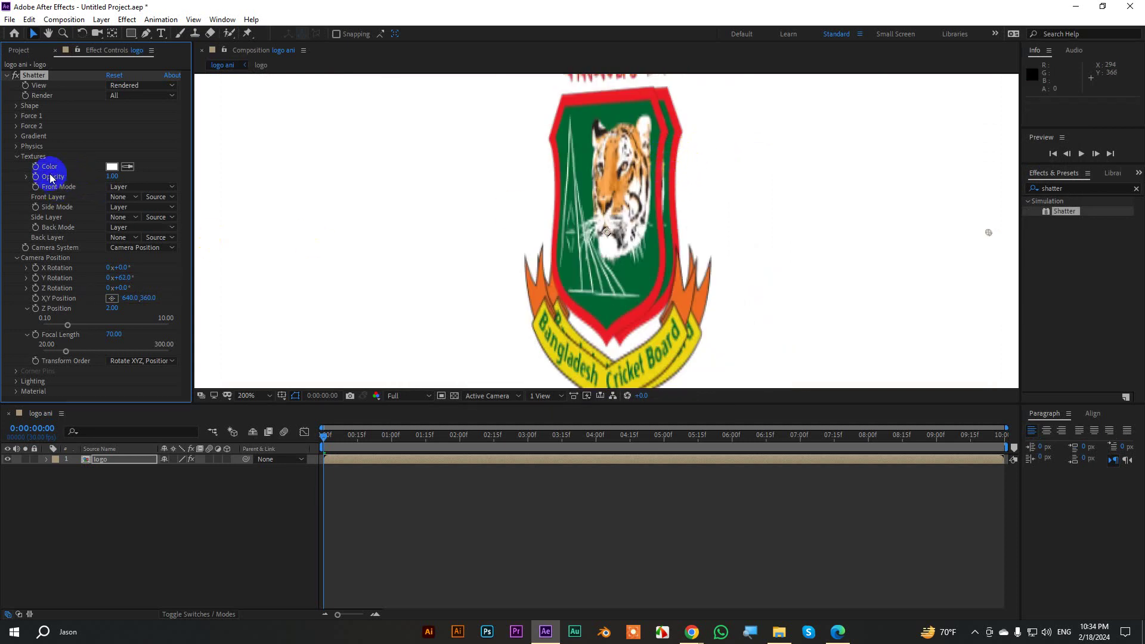
Set Shatter Force 2 Depth and Strength to 0.00
{"action": "left_click", "coordinate": [16, 127]}
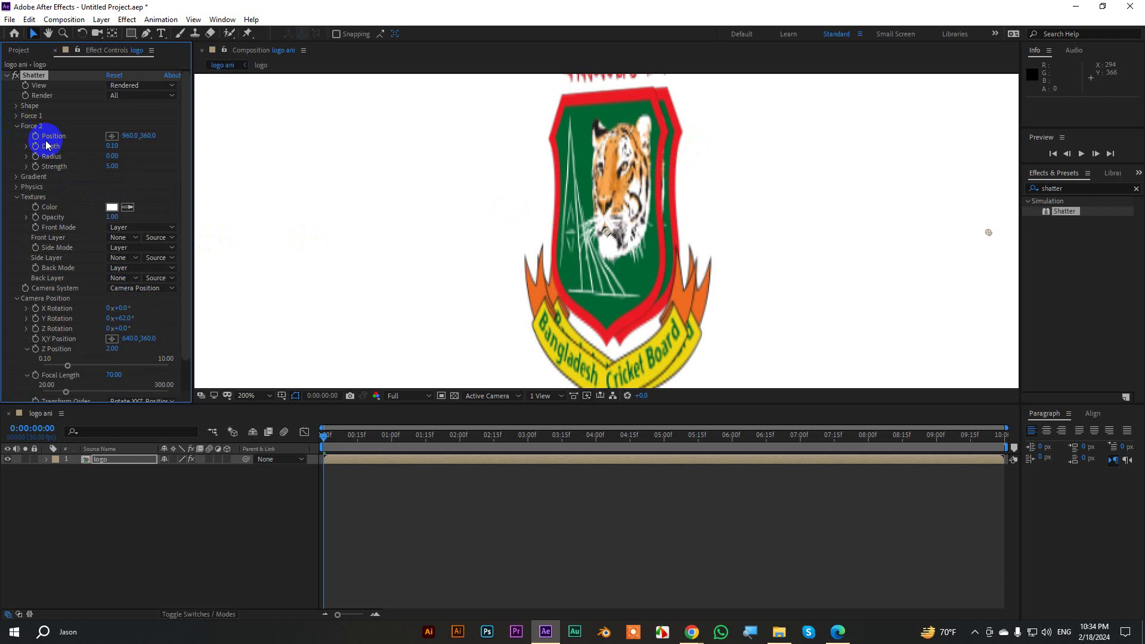
{"action": "left_click", "coordinate": [113, 146]}
{"action": "key", "text": "Return"}
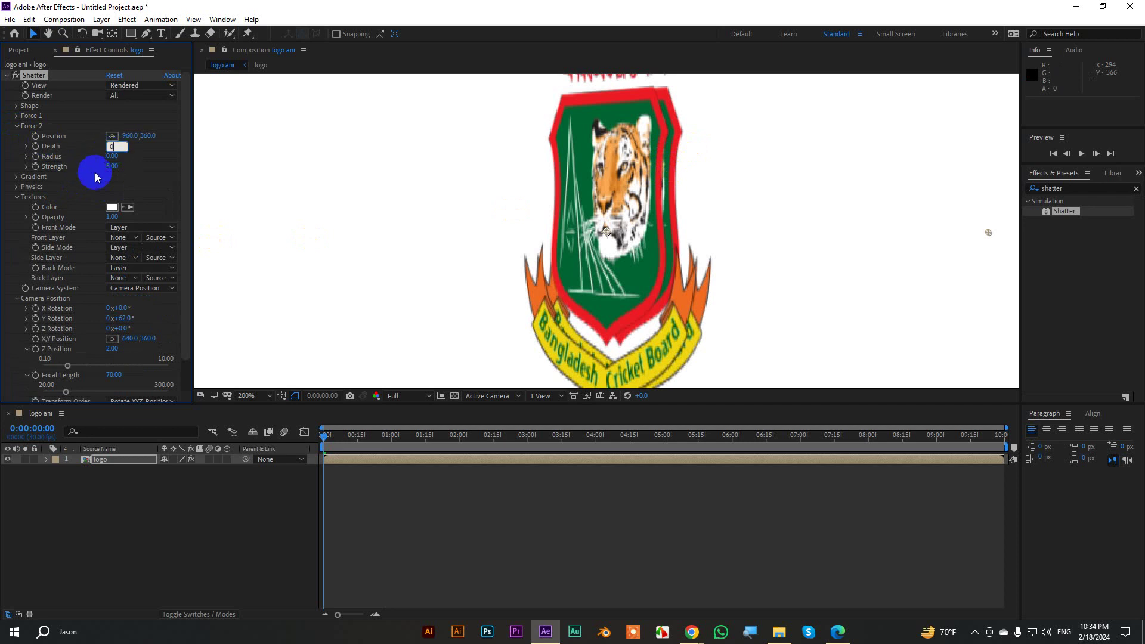
{"action": "left_click", "coordinate": [113, 164]}
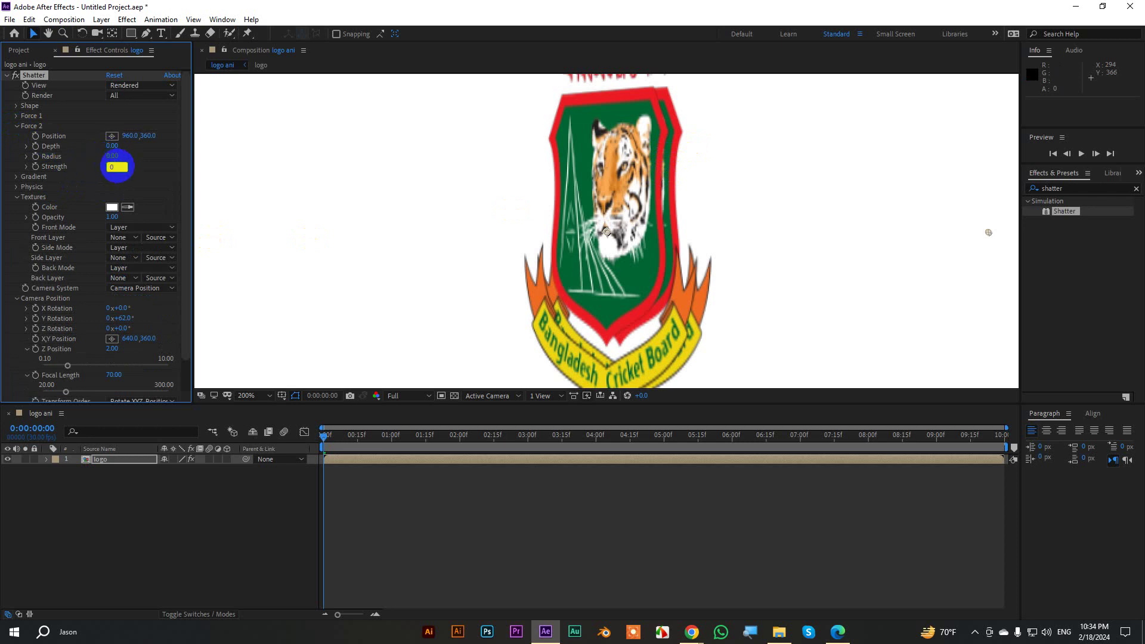
{"action": "type", "text": "00"}
{"action": "left_click", "coordinate": [2, 128]}
{"action": "left_click", "coordinate": [16, 126]}
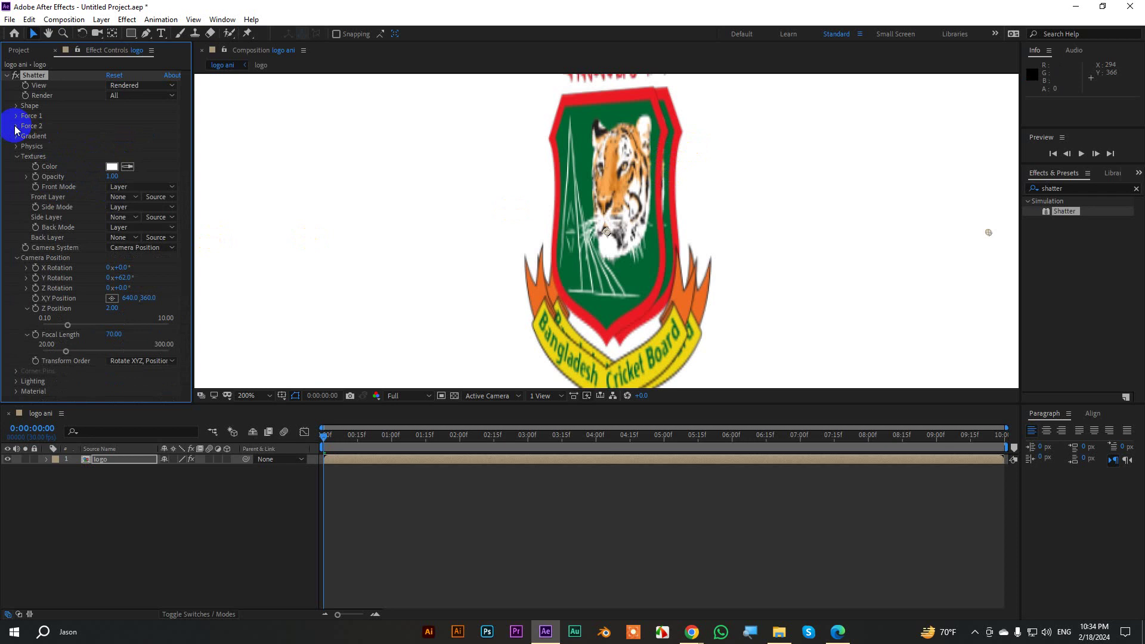
Set Force 1 Depth to -0.60 and fine-tune camera Y Rotation to +61.0°
{"action": "left_click", "coordinate": [16, 117]}
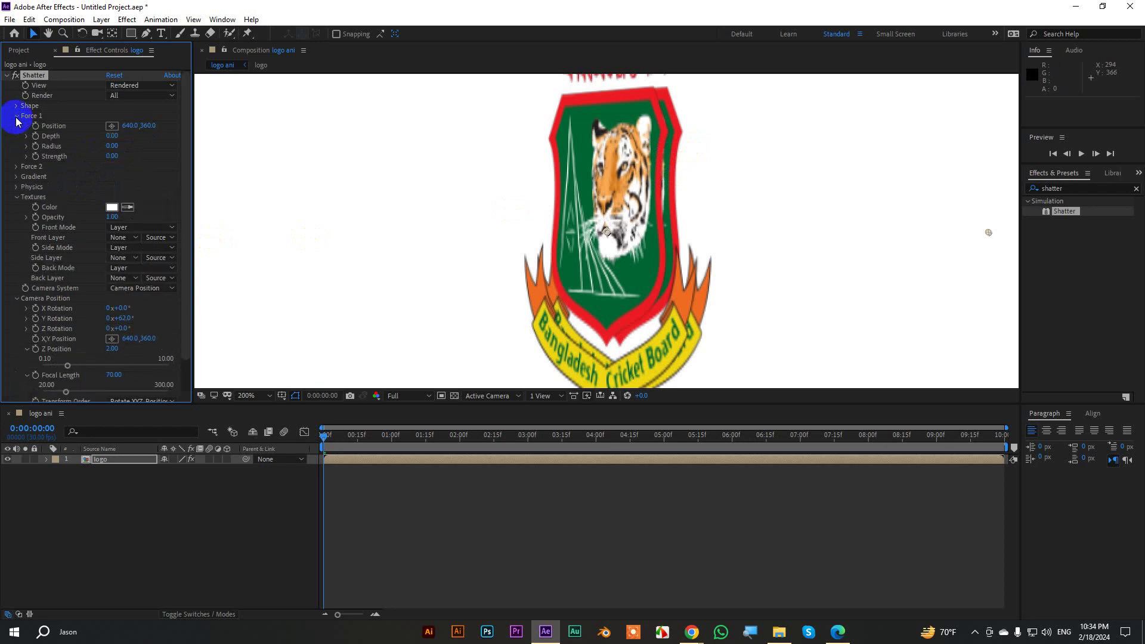
{"action": "left_click", "coordinate": [112, 135]}
{"action": "type", "text": "-0.6"}
{"action": "left_click", "coordinate": [77, 149]}
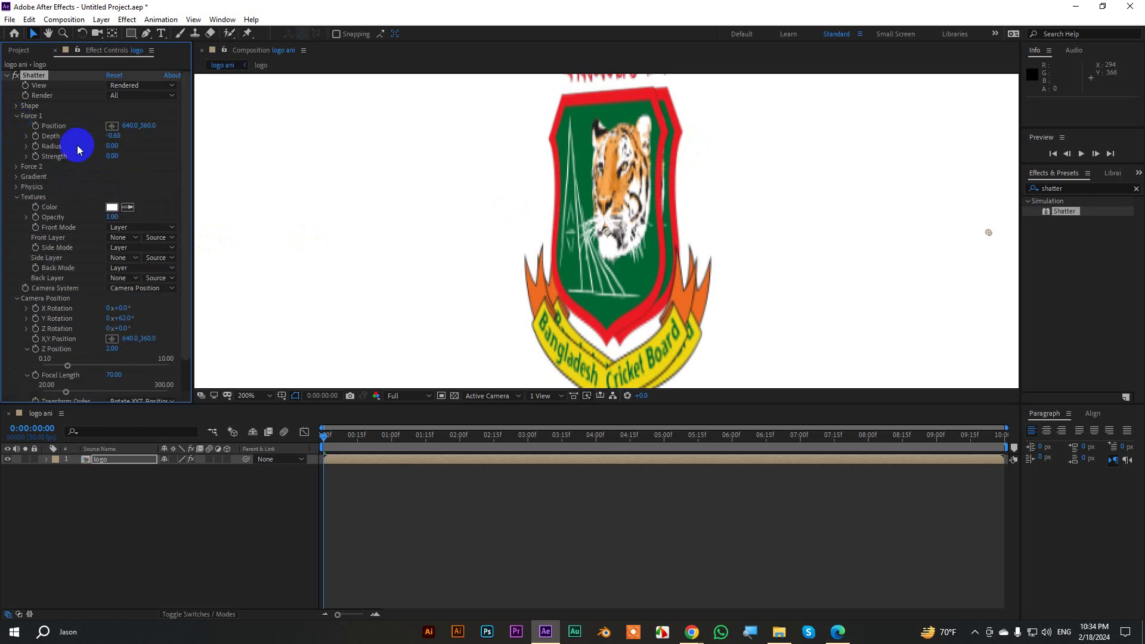
{"action": "left_click", "coordinate": [17, 115]}
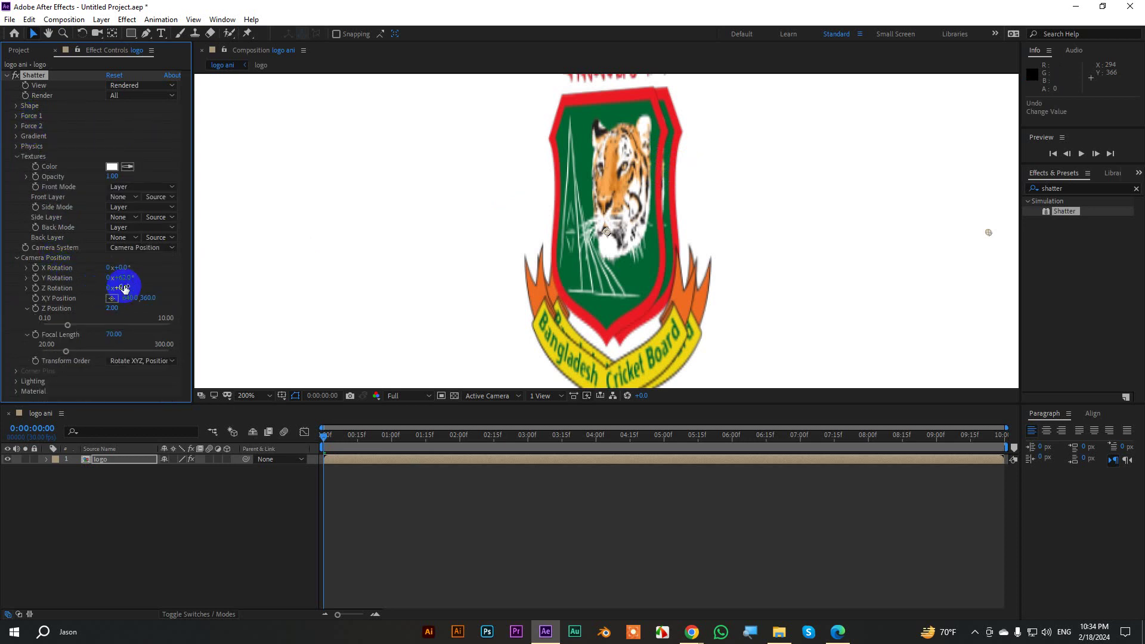
{"action": "left_click_drag", "start_coordinate": [124, 283], "coordinate": [126, 282]}
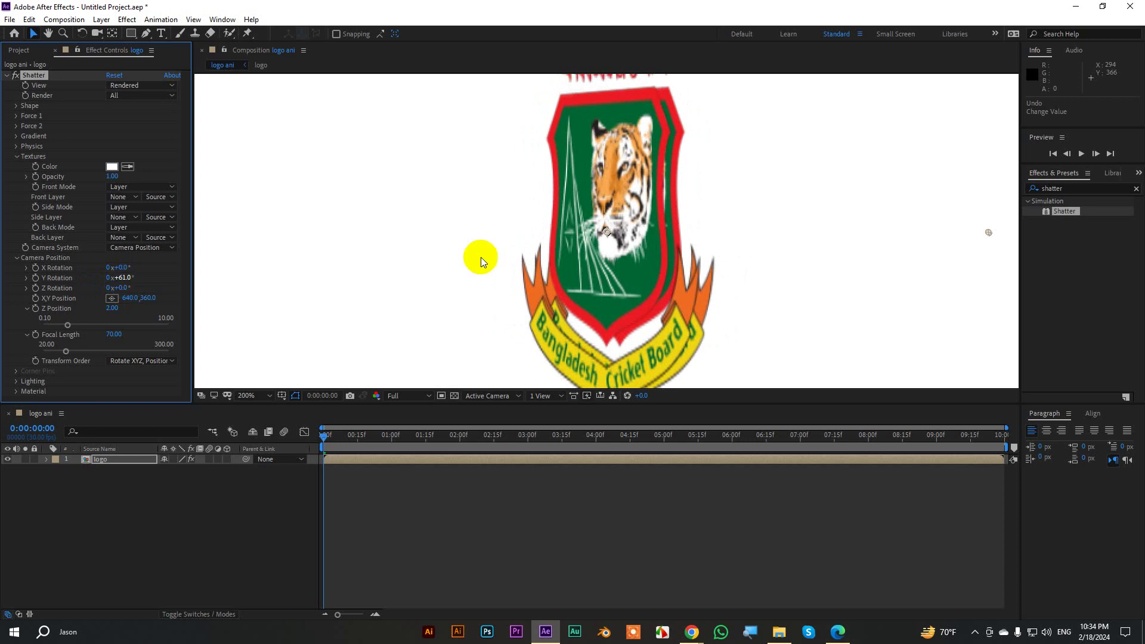
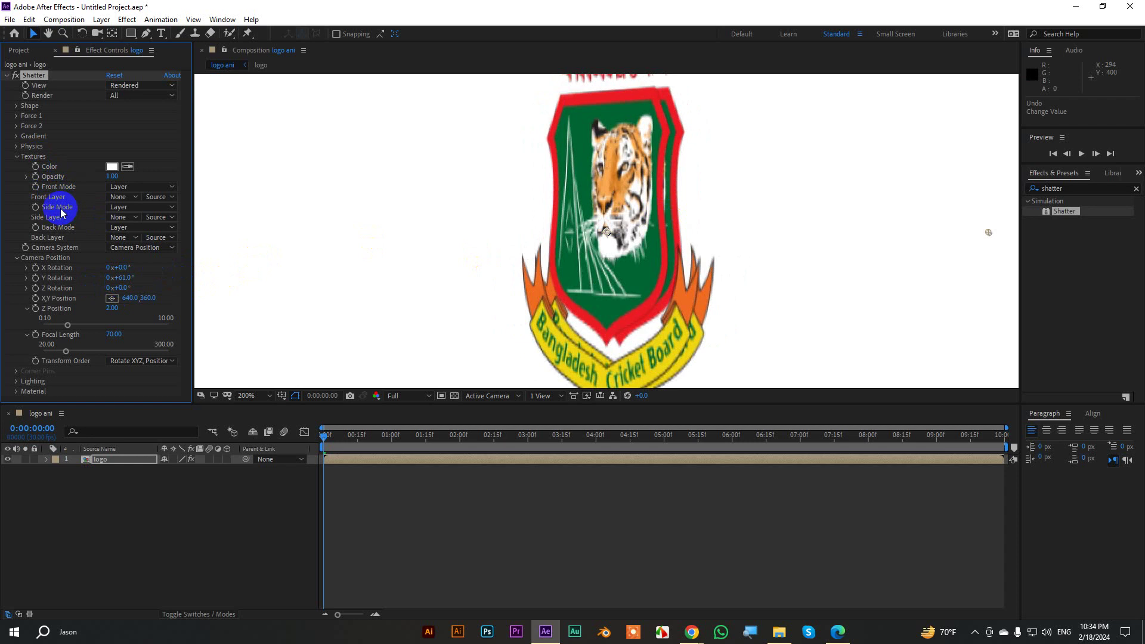
Switch Shatter's texture Side Mode from Layer to Color
{"action": "left_click", "coordinate": [122, 207]}
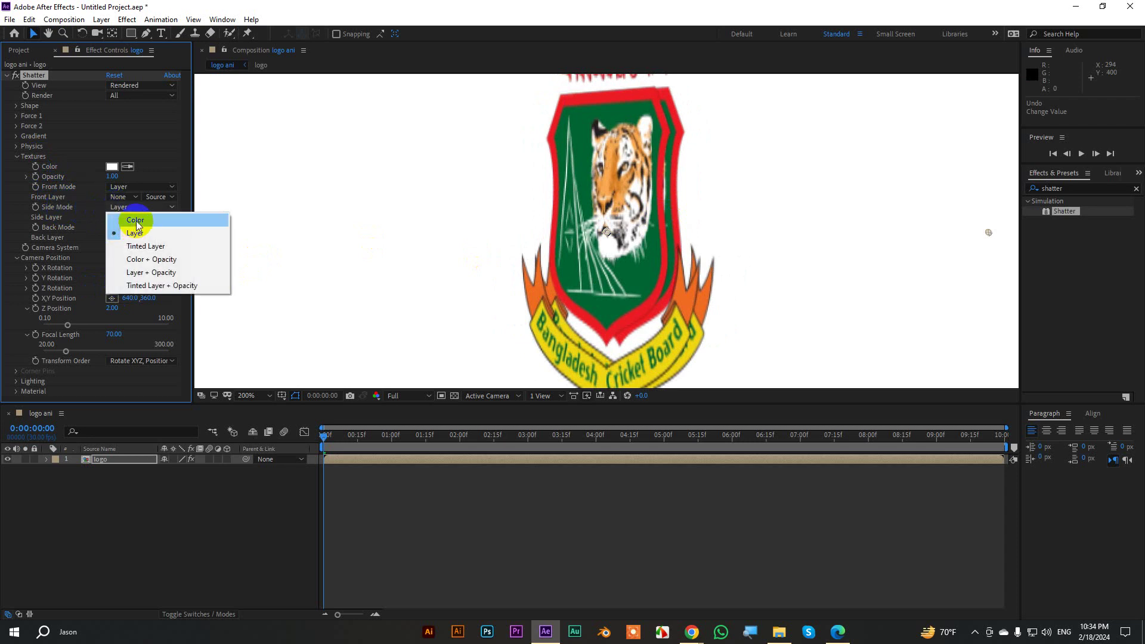
{"action": "left_click", "coordinate": [137, 222]}
{"action": "scroll", "coordinate": [509, 234], "scroll_direction": "down", "scroll_amount": 4}
{"action": "scroll", "coordinate": [637, 241], "scroll_direction": "down", "scroll_amount": 1}
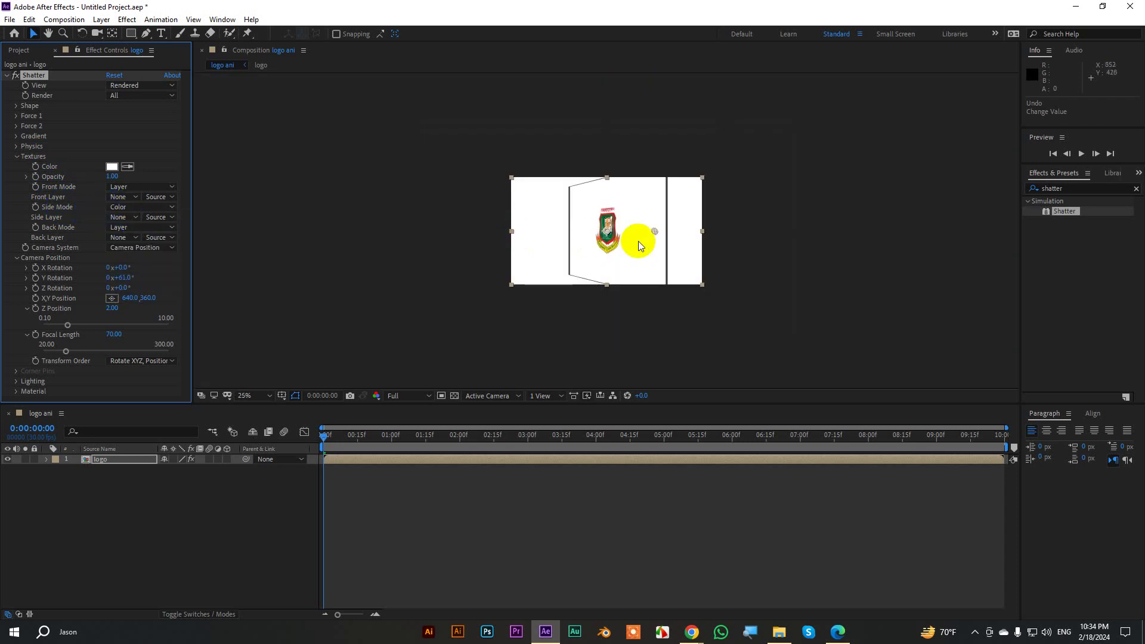
{"action": "scroll", "coordinate": [638, 240], "scroll_direction": "up", "scroll_amount": 1}
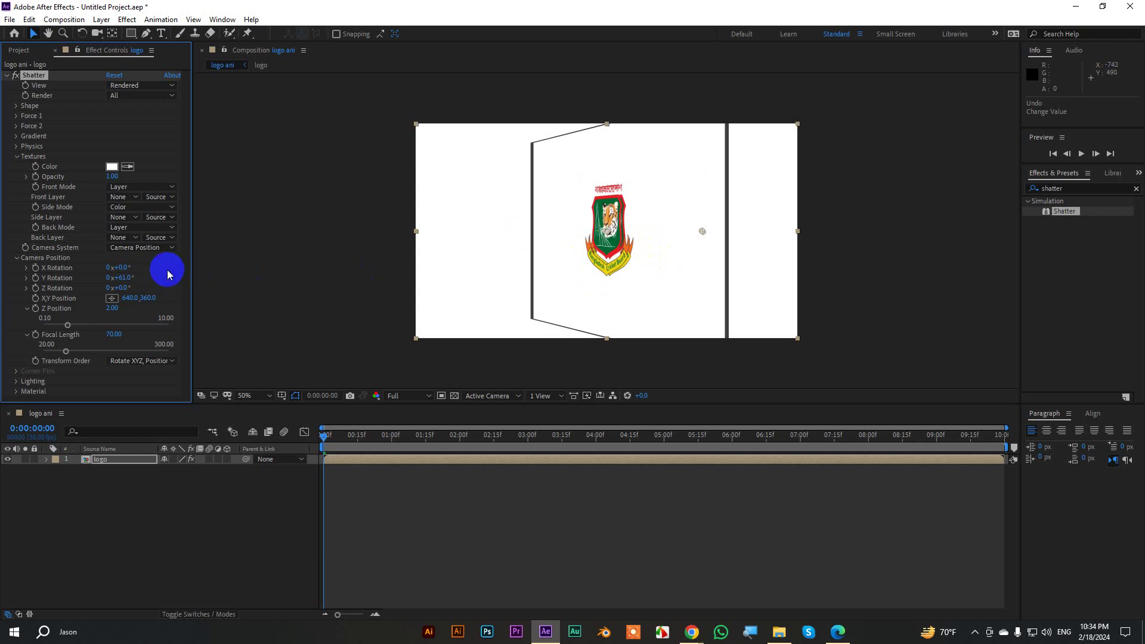
{"action": "left_click", "coordinate": [130, 248]}
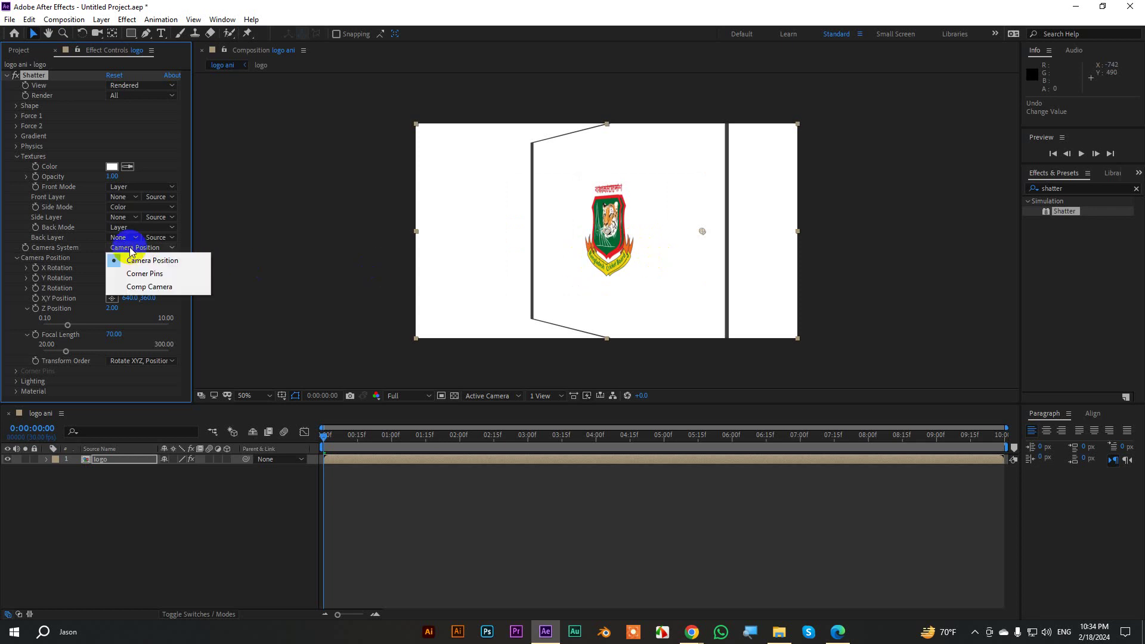
Set Shatter's Light Type to First Comp Light and view the comp at 100%
{"action": "left_click", "coordinate": [15, 381]}
{"action": "scroll", "coordinate": [22, 386], "scroll_direction": "down", "scroll_amount": 1}
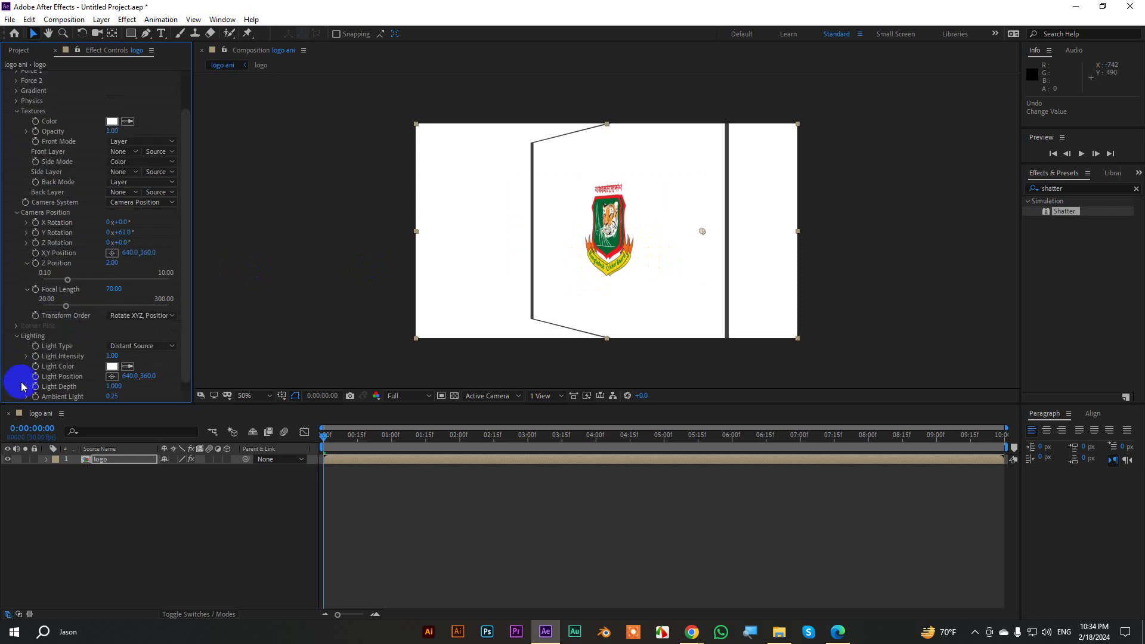
{"action": "left_click", "coordinate": [141, 346]}
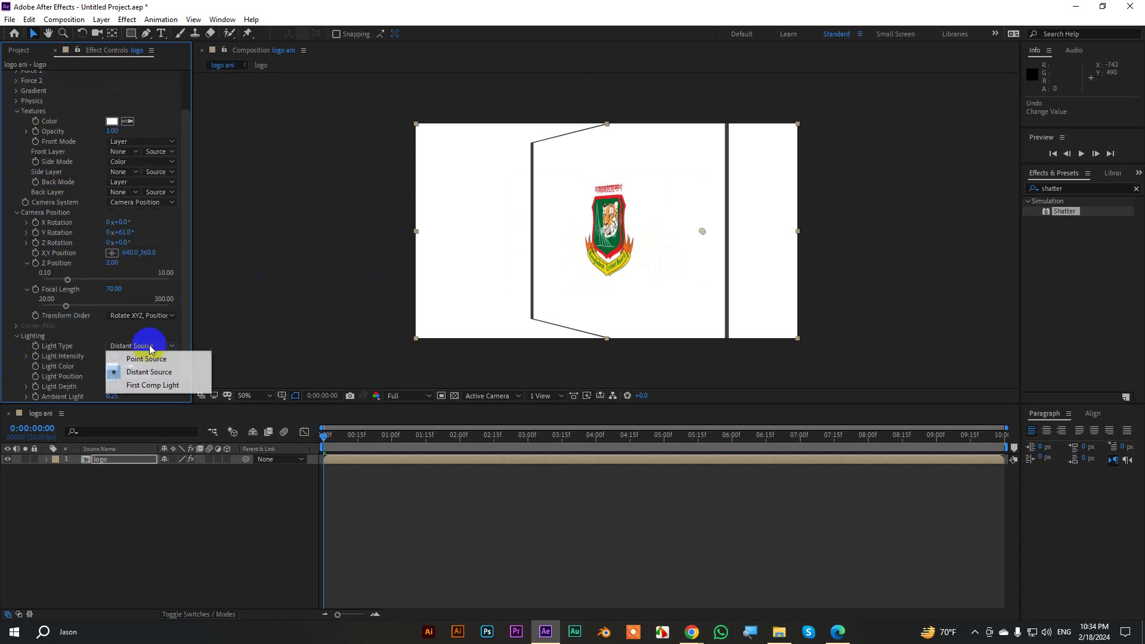
{"action": "left_click", "coordinate": [158, 385]}
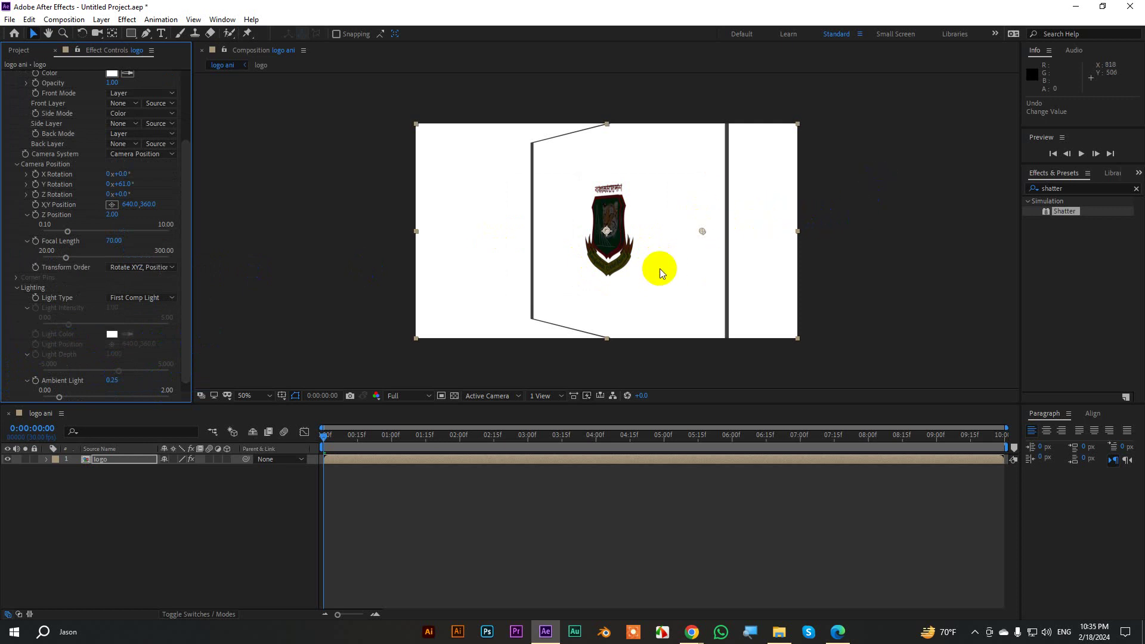
{"action": "key", "text": "period"}
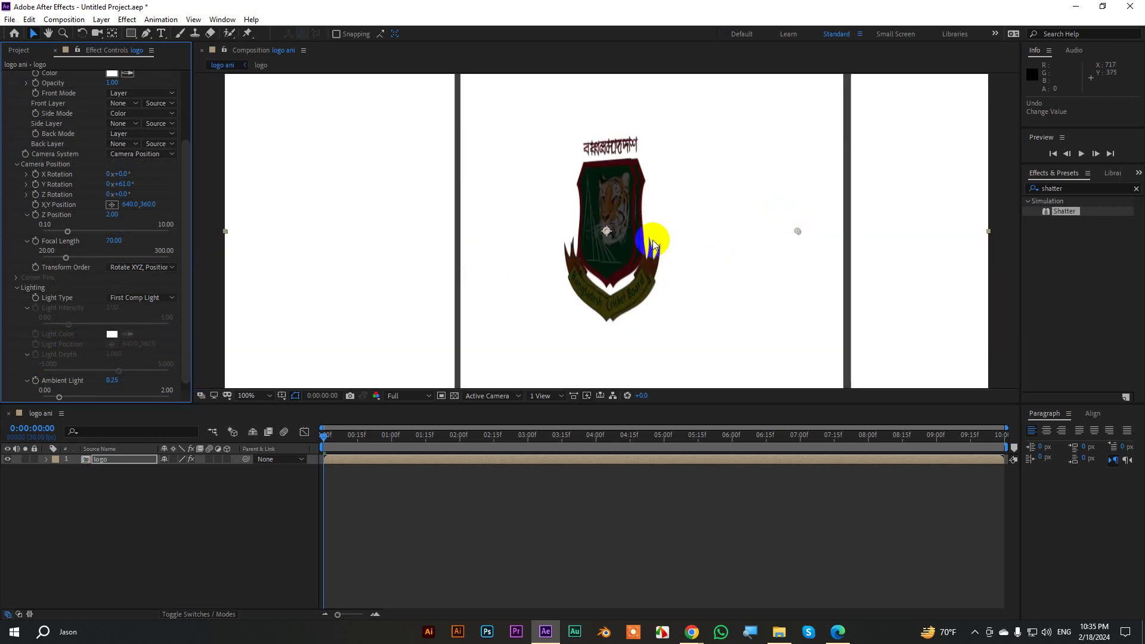
{"action": "scroll", "coordinate": [112, 330], "scroll_direction": "down", "scroll_amount": 1}
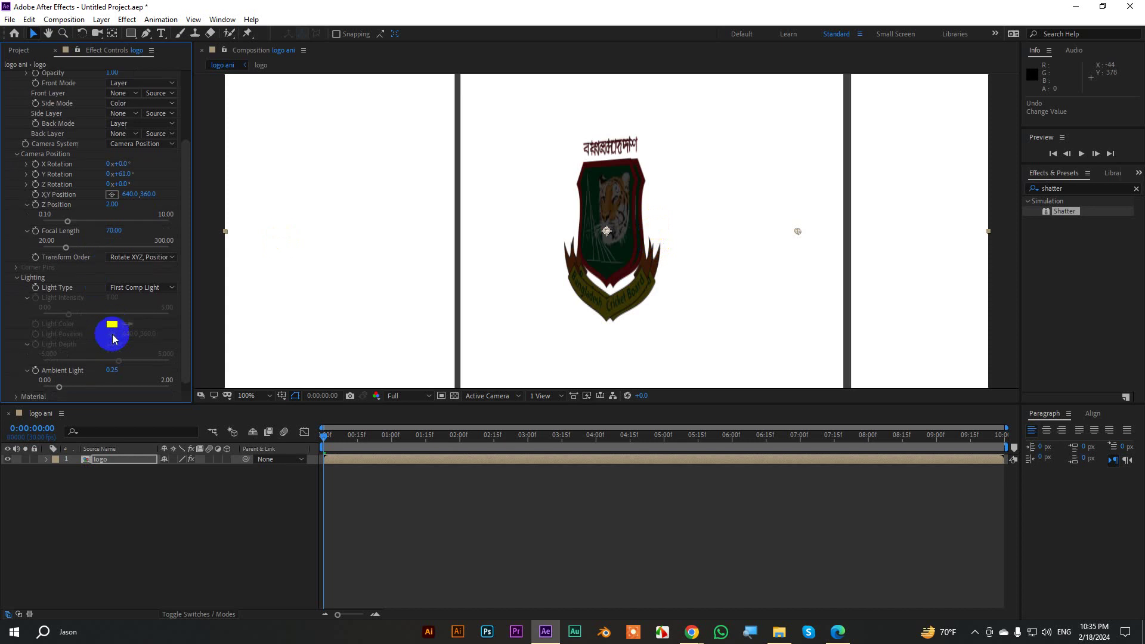
Set Ambient Light to 1.00, keeping First Comp Light as the light type
{"action": "left_click", "coordinate": [112, 370]}
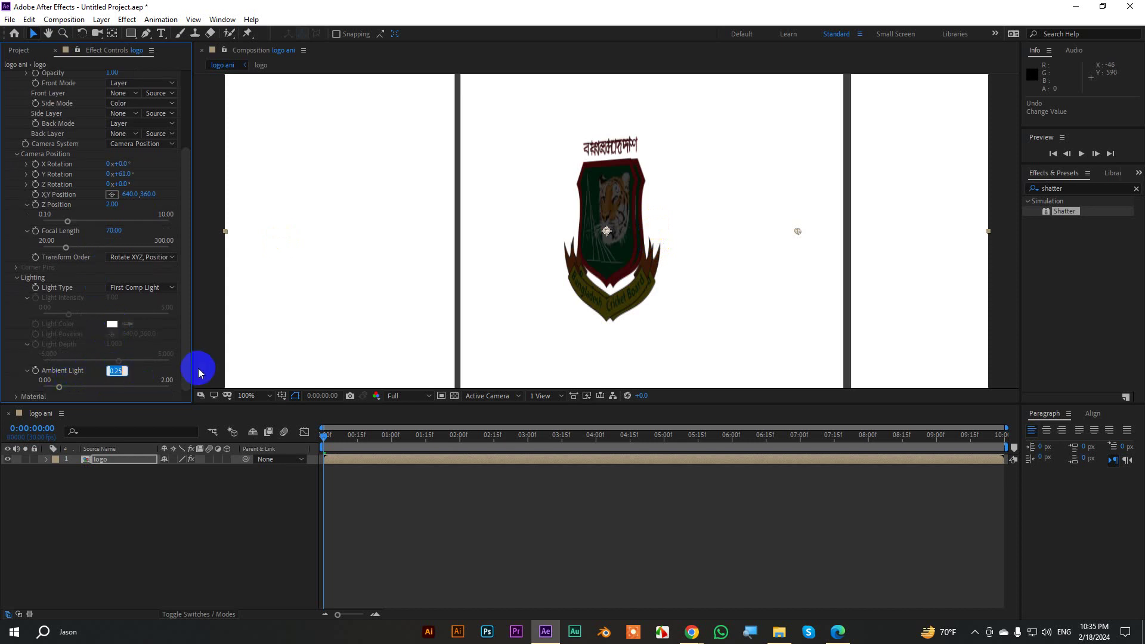
{"action": "type", "text": "0"}
{"action": "key", "text": "Return"}
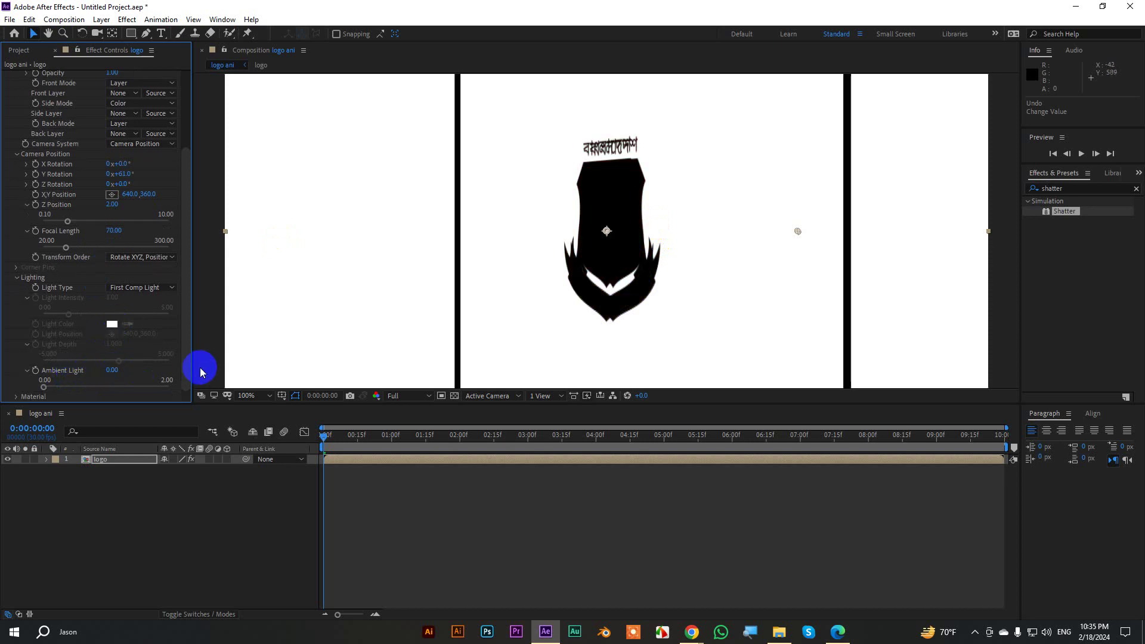
{"action": "left_click", "coordinate": [111, 370]}
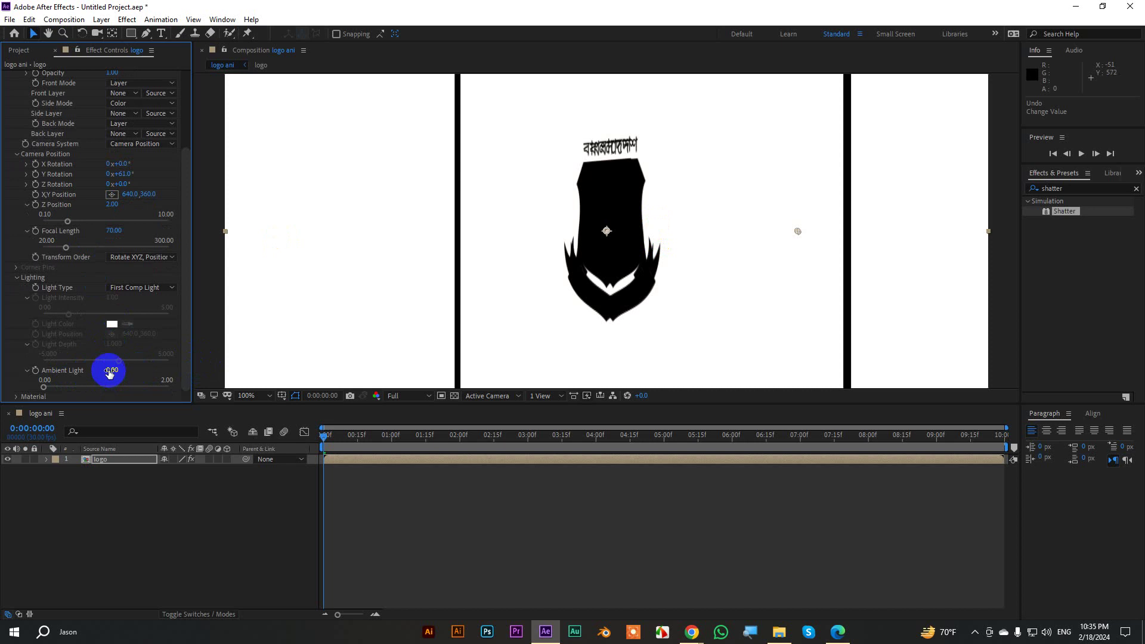
{"action": "type", "text": "1"}
{"action": "key", "text": "Return"}
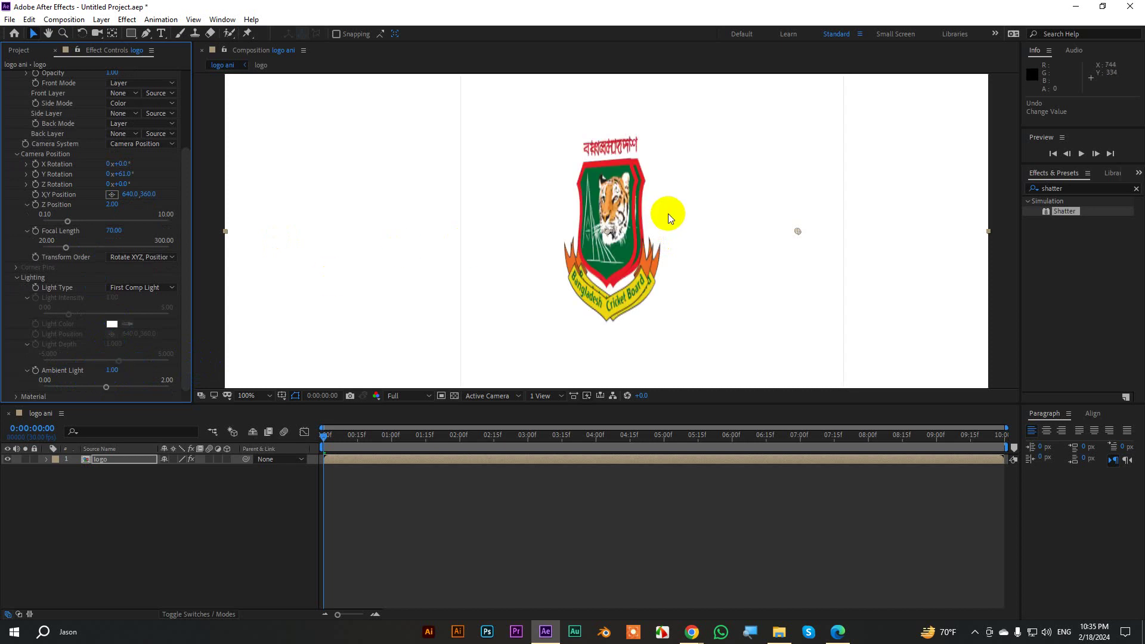
{"action": "scroll", "coordinate": [658, 209], "scroll_direction": "up", "scroll_amount": 1}
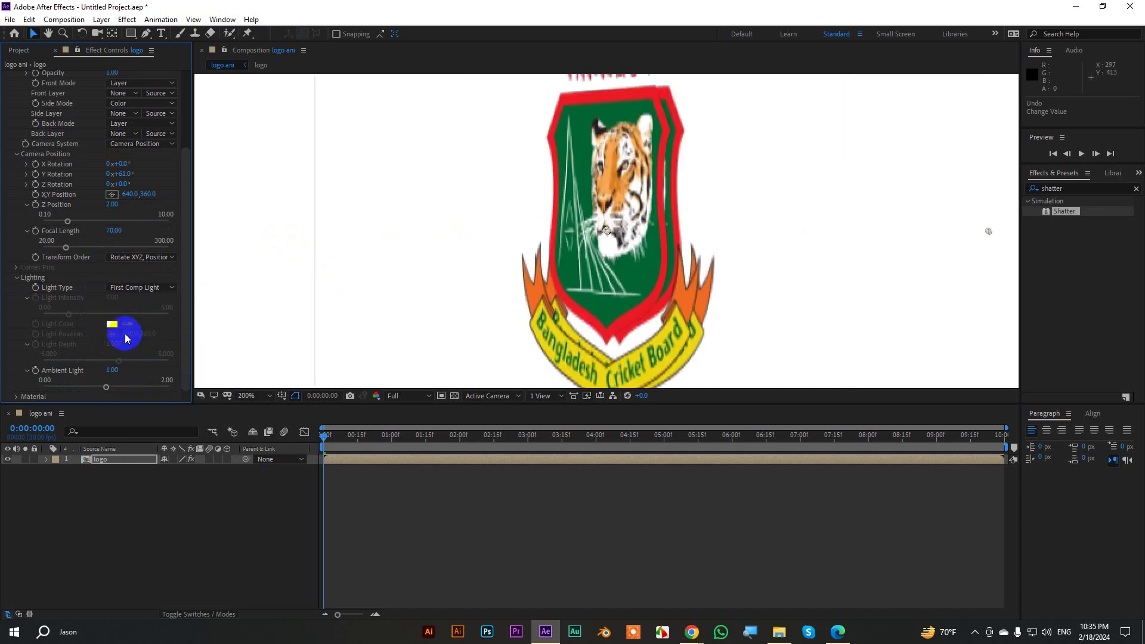
{"action": "scroll", "coordinate": [126, 338], "scroll_direction": "up", "scroll_amount": 1}
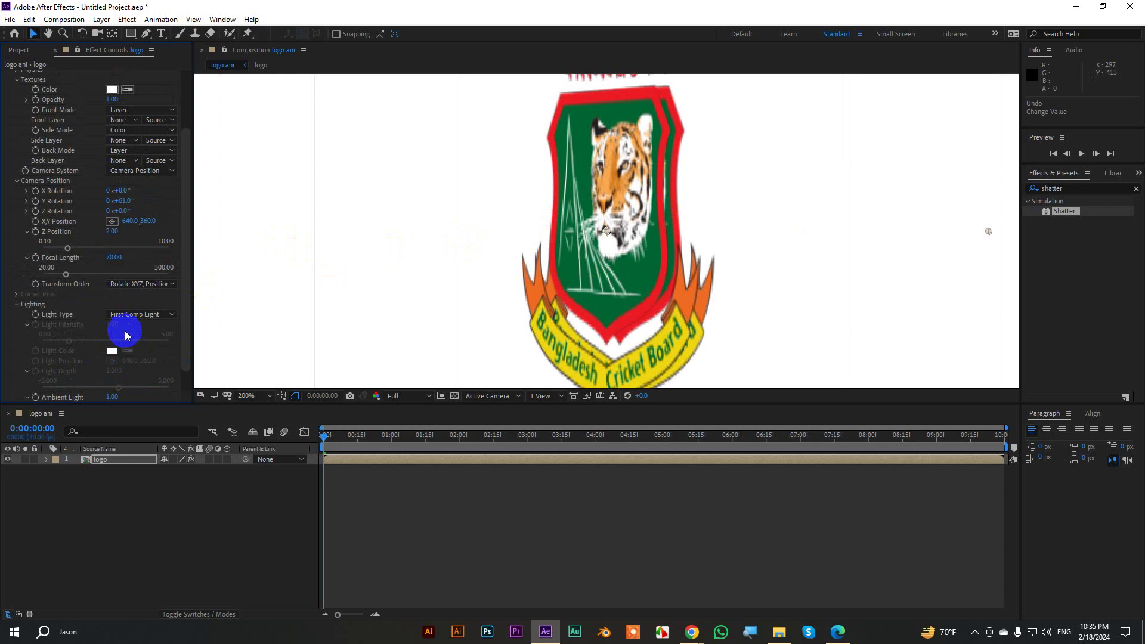
{"action": "left_click", "coordinate": [122, 315]}
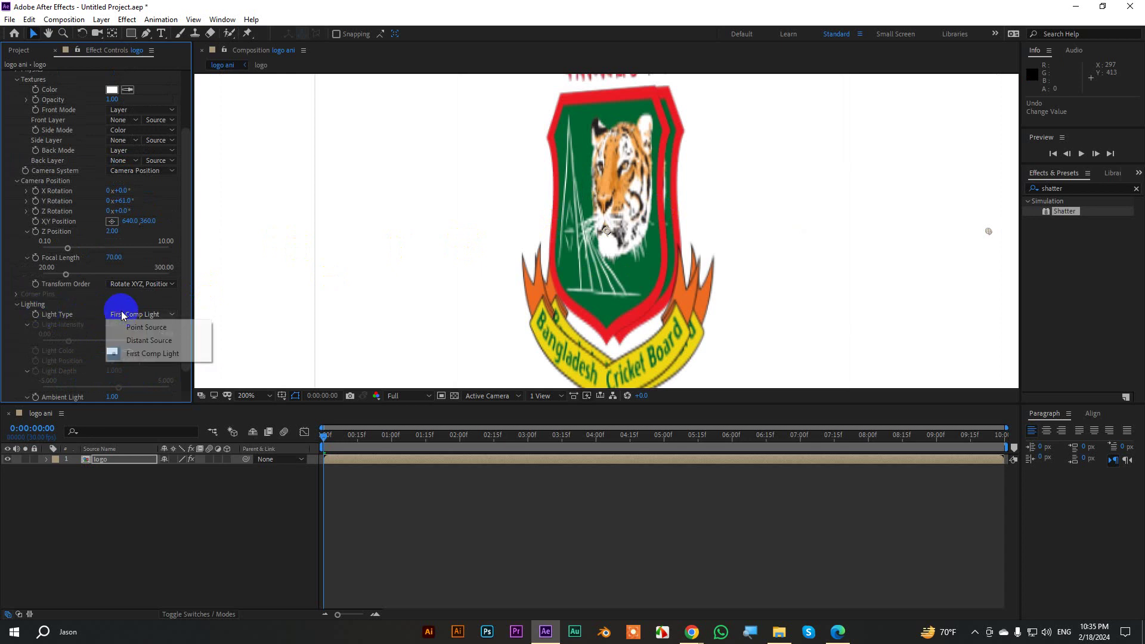
{"action": "left_click", "coordinate": [159, 356]}
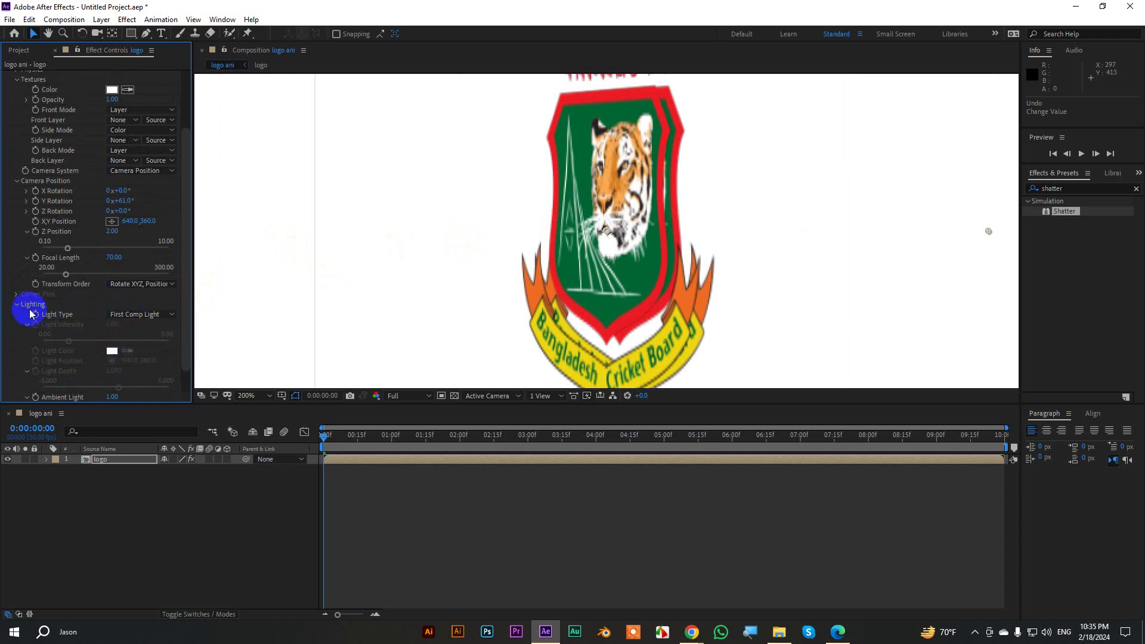
Eyedrop the logo's red border as Shatter's texture Color, viewing at 50%
{"action": "left_click", "coordinate": [18, 307]}
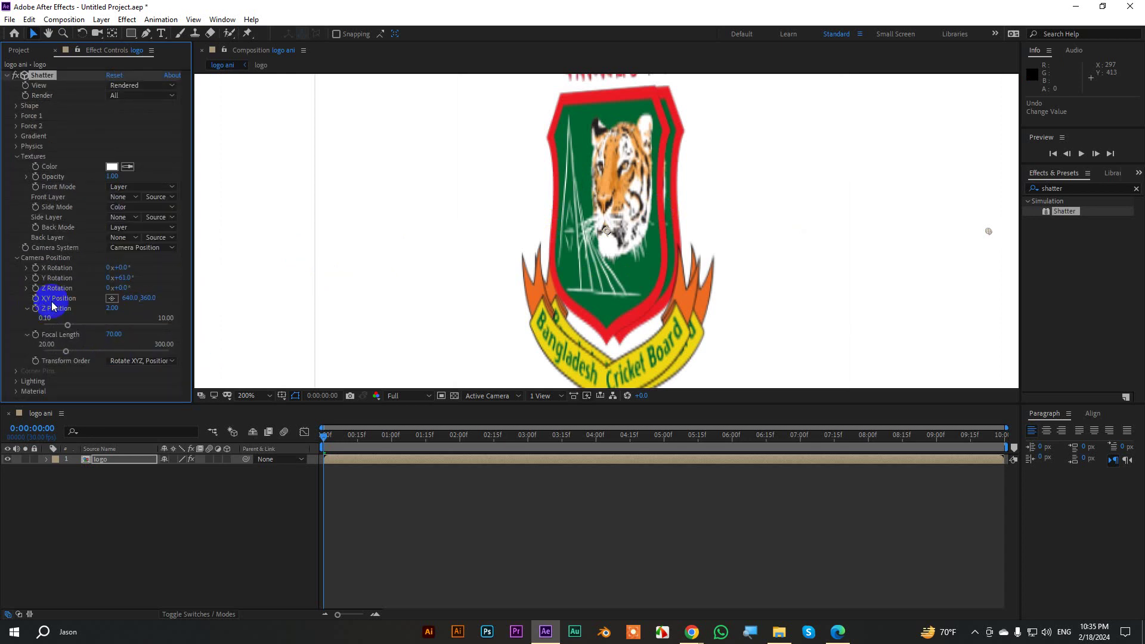
{"action": "left_click", "coordinate": [127, 168]}
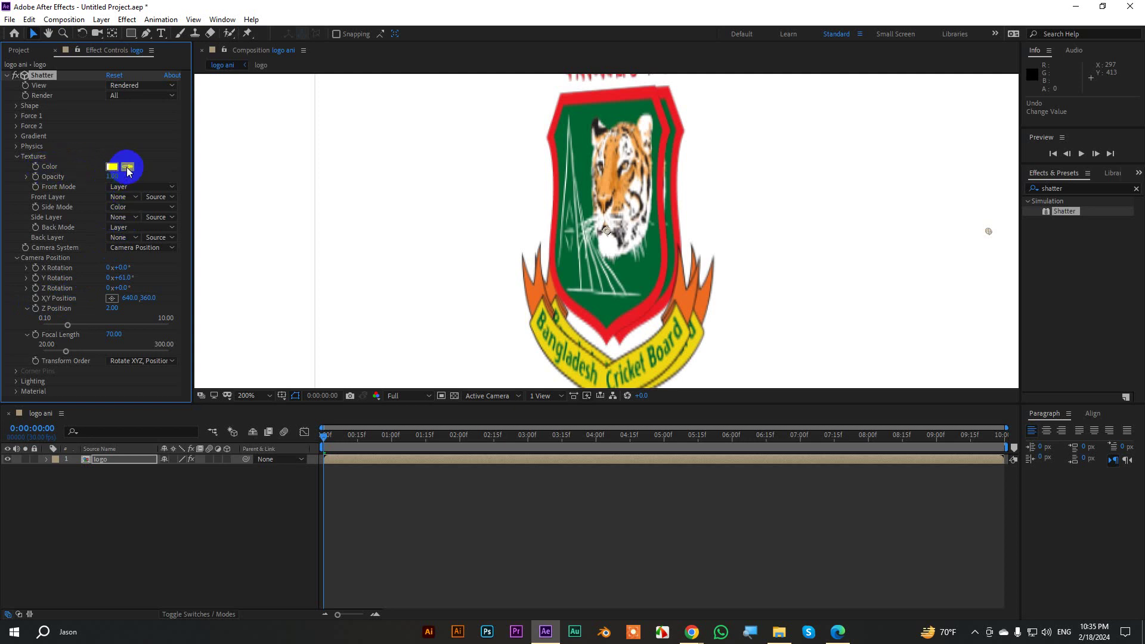
{"action": "left_click", "coordinate": [676, 156]}
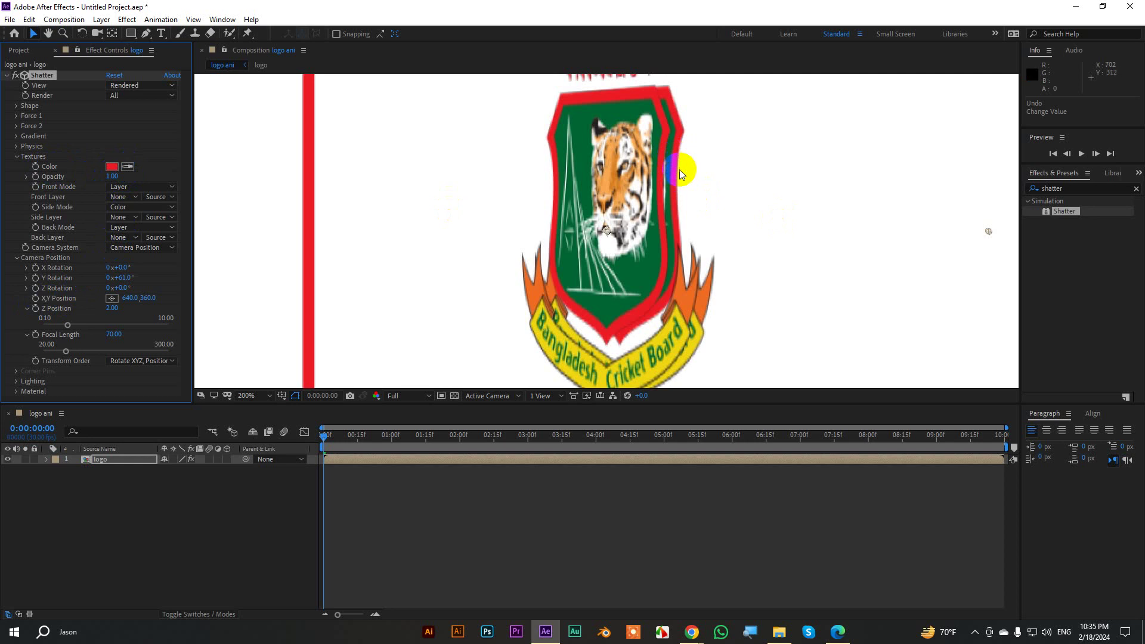
{"action": "key", "text": "comma"}
{"action": "key", "text": "comma"}
{"action": "key", "text": "comma"}
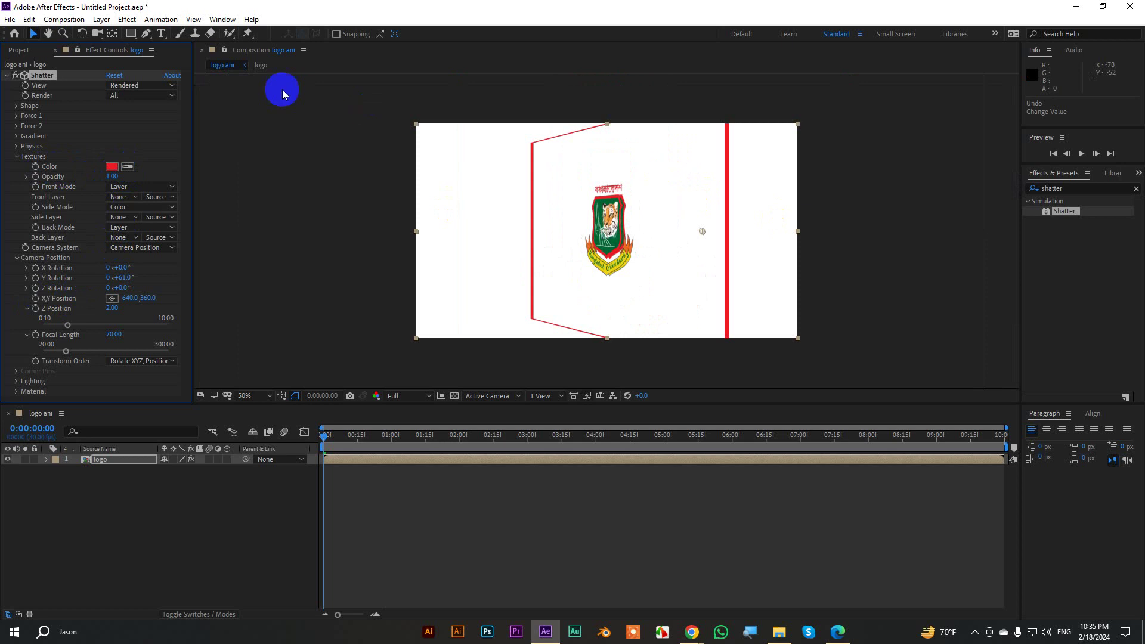
{"action": "left_click", "coordinate": [117, 95]}
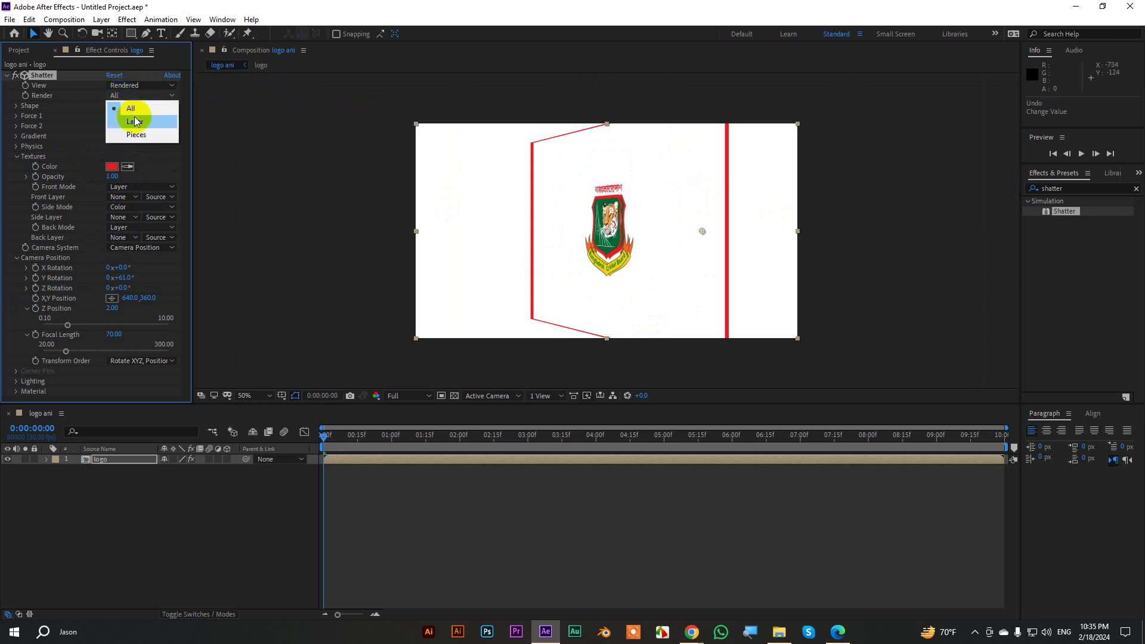
Cut the Bangladesh logo image out of the logo precomp and delete the precomp layer
{"action": "left_click", "coordinate": [153, 480]}
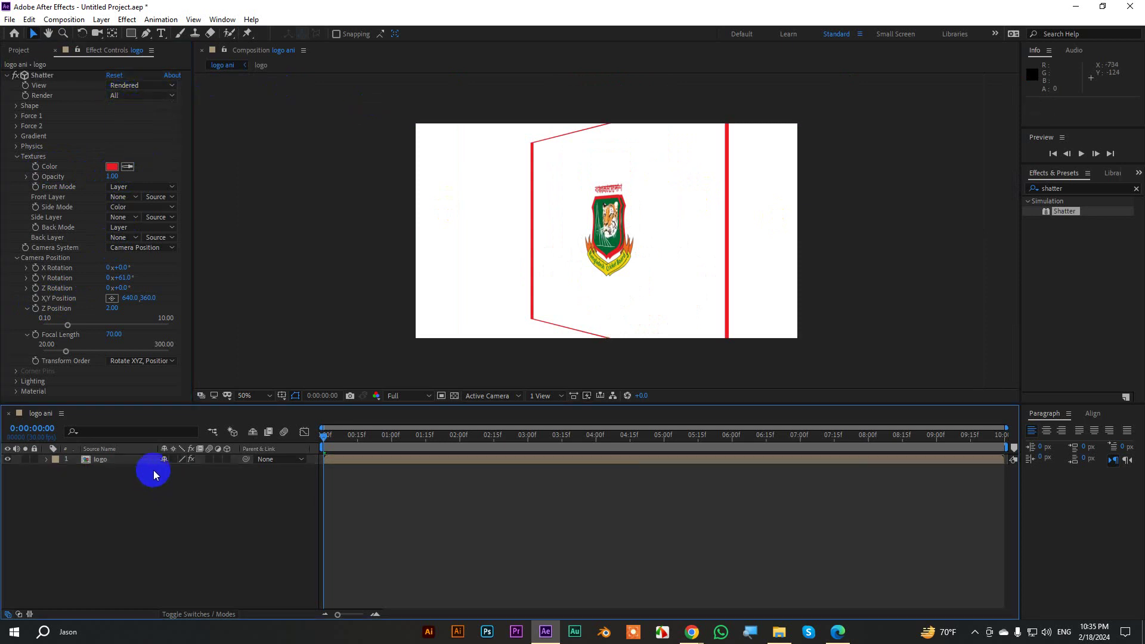
{"action": "left_click", "coordinate": [151, 460]}
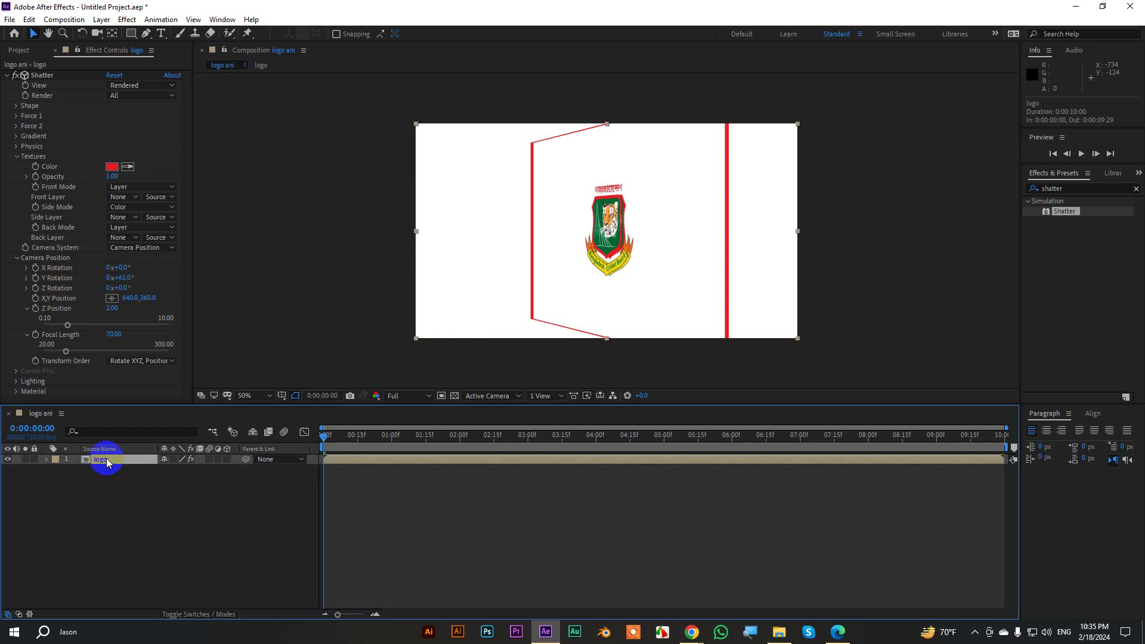
{"action": "right_click", "coordinate": [106, 459]}
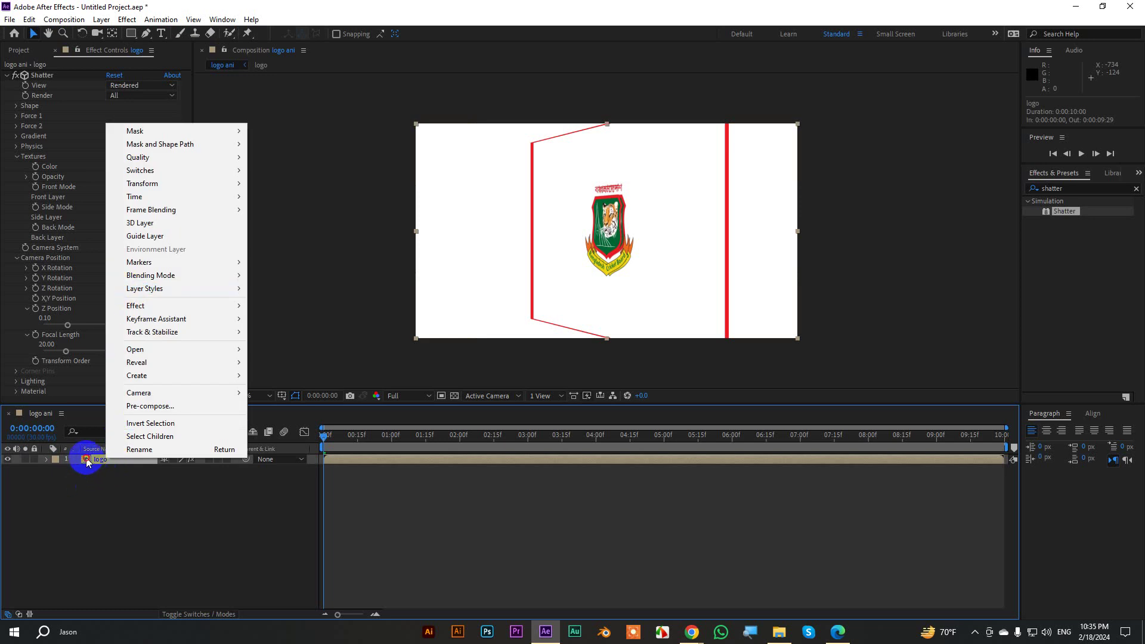
{"action": "double_click", "coordinate": [95, 459]}
{"action": "left_click", "coordinate": [121, 463]}
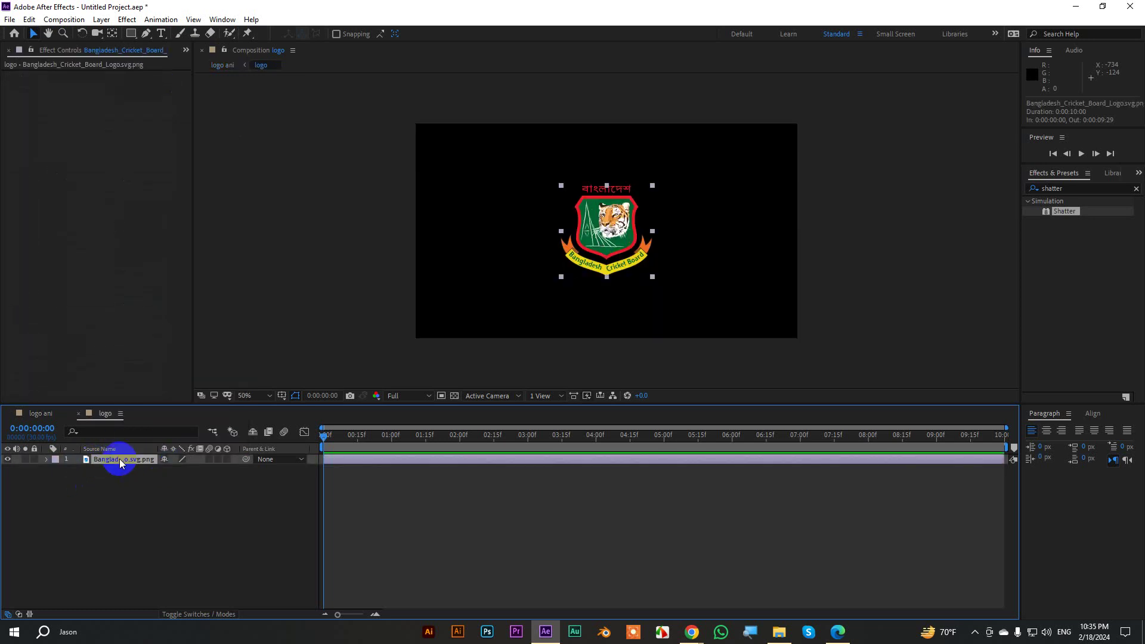
{"action": "key", "text": "ctrl+x"}
{"action": "left_click", "coordinate": [9, 50]}
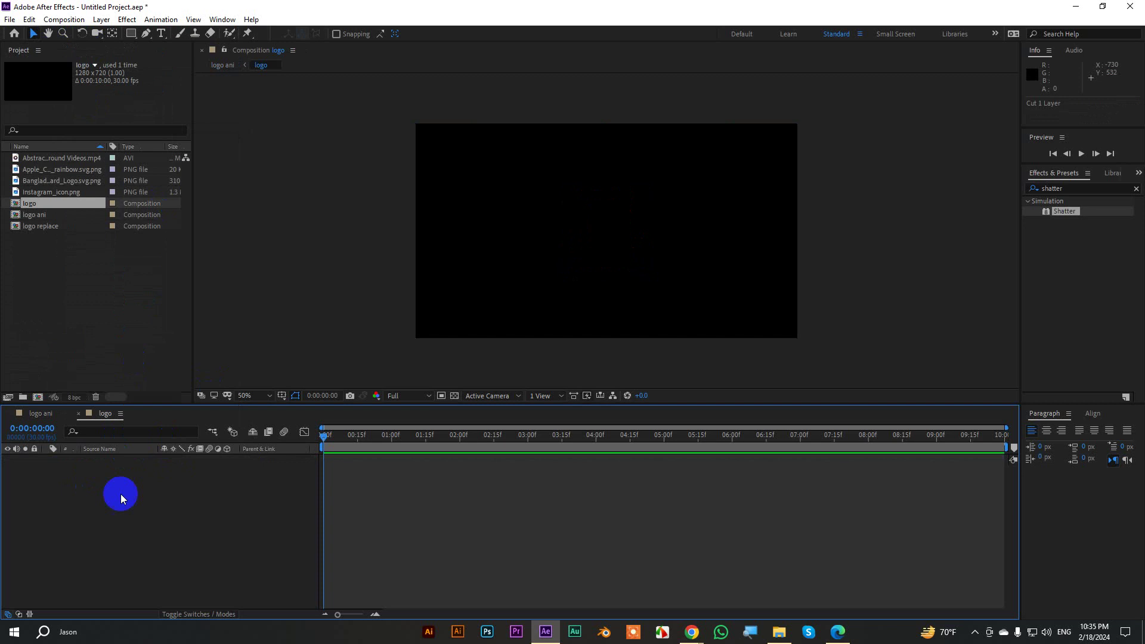
{"action": "left_click", "coordinate": [80, 413]}
{"action": "key", "text": "Delete"}
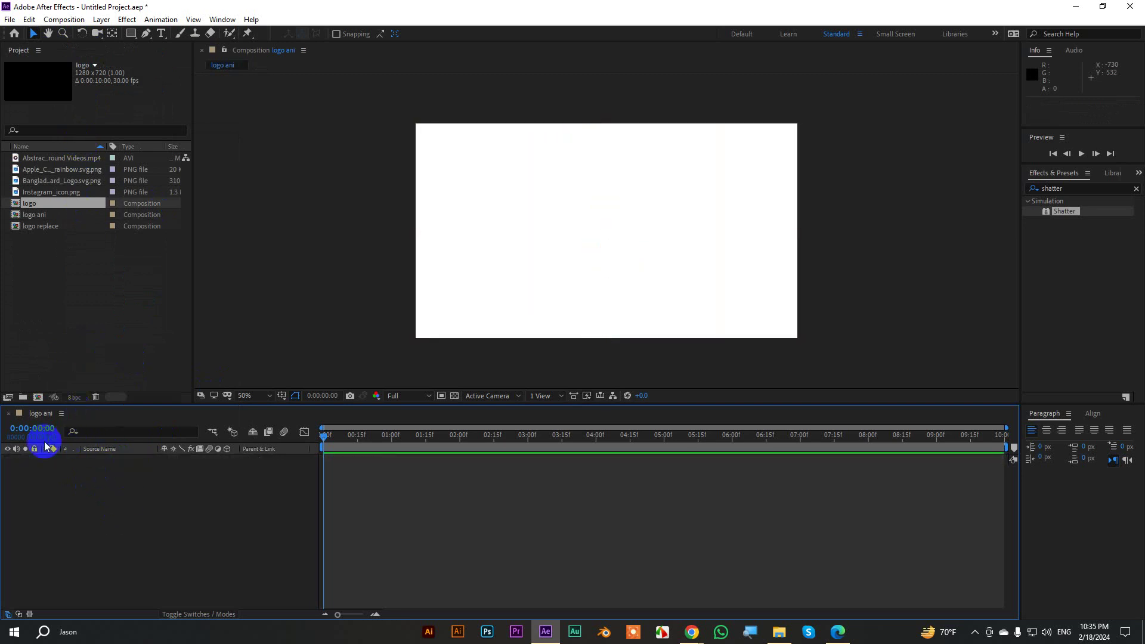
Paste the logo image layer into logo ani and apply Shatter to it
{"action": "left_click", "coordinate": [126, 495]}
{"action": "key", "text": "ctrl+v"}
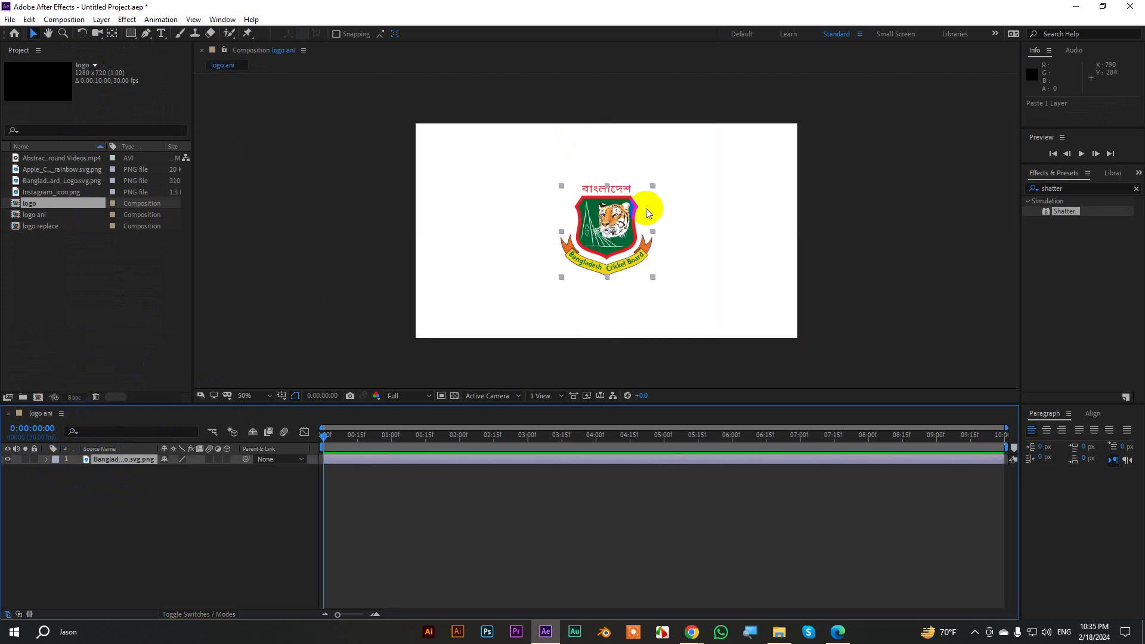
{"action": "key", "text": "period"}
{"action": "left_click_drag", "start_coordinate": [1060, 213], "coordinate": [710, 211]}
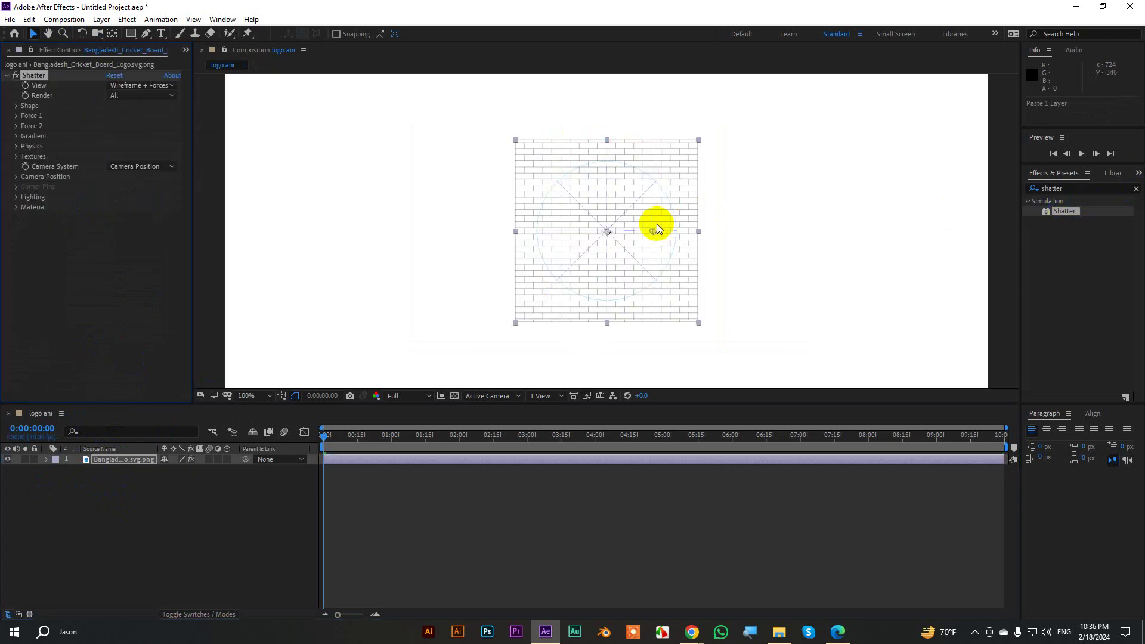
Set Shatter View to Rendered and Pattern to Custom, using the logo layer as shatter map
{"action": "left_click", "coordinate": [119, 86]}
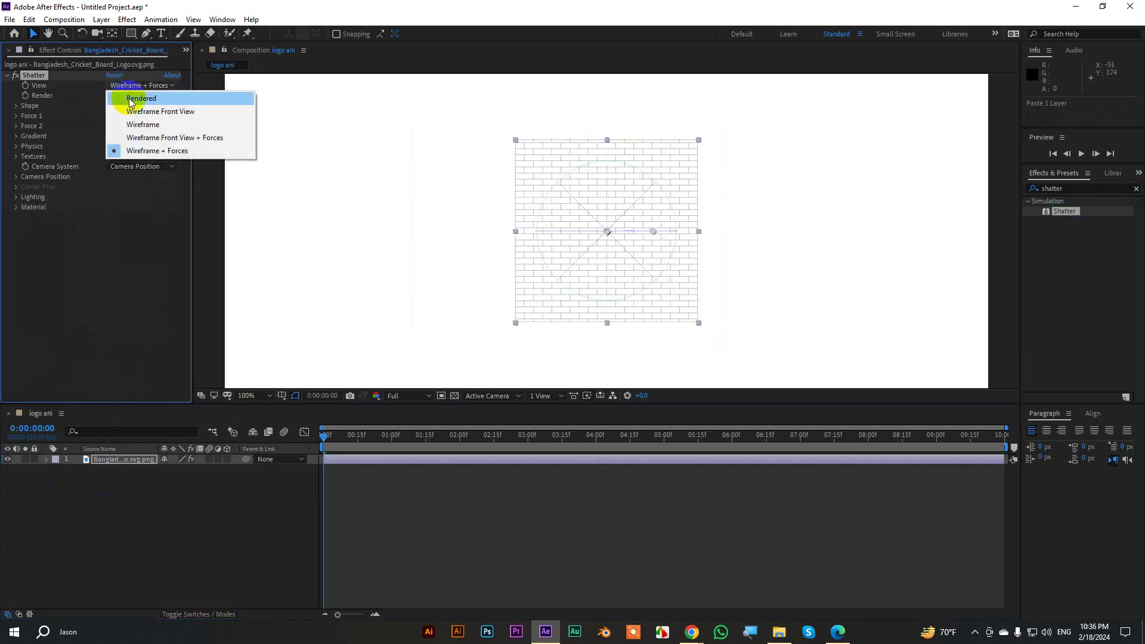
{"action": "left_click", "coordinate": [130, 99]}
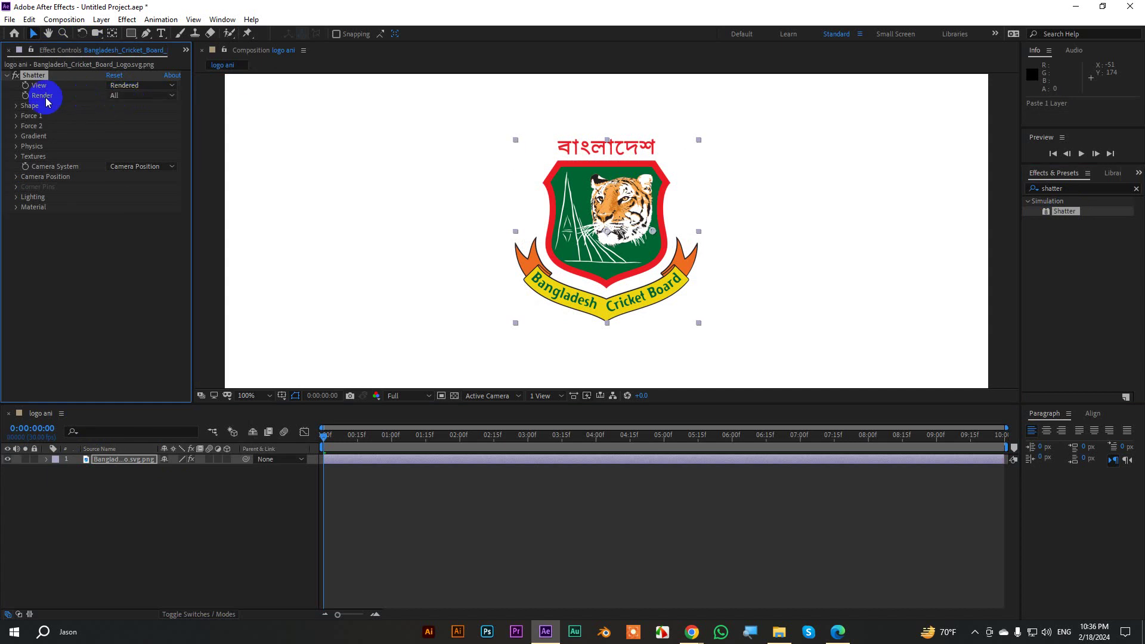
{"action": "left_click", "coordinate": [15, 106]}
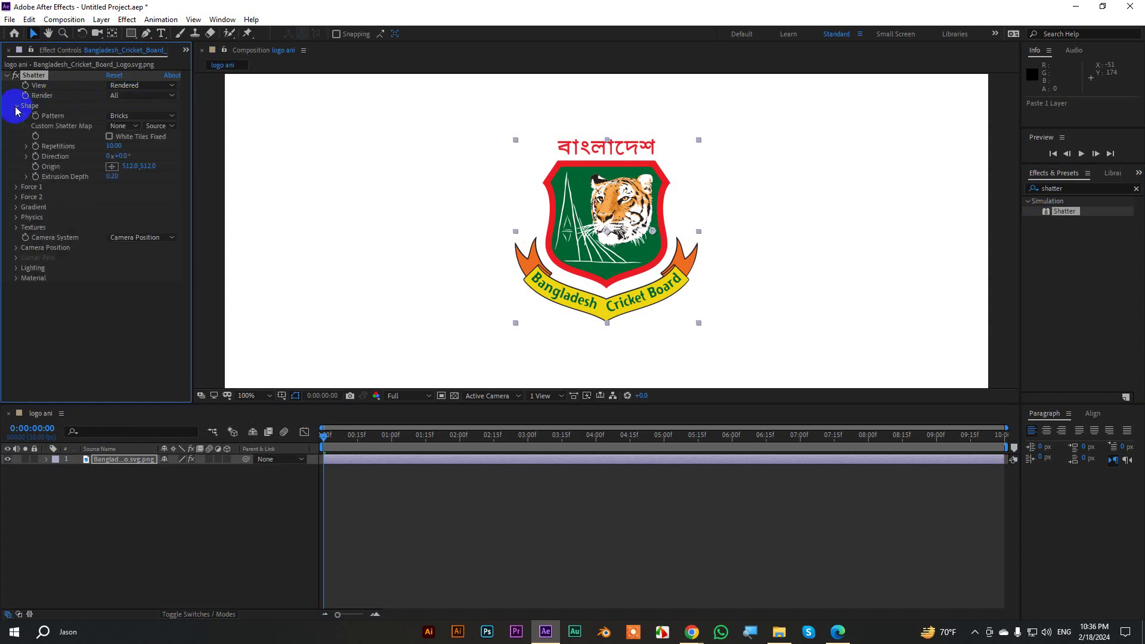
{"action": "left_click", "coordinate": [131, 116]}
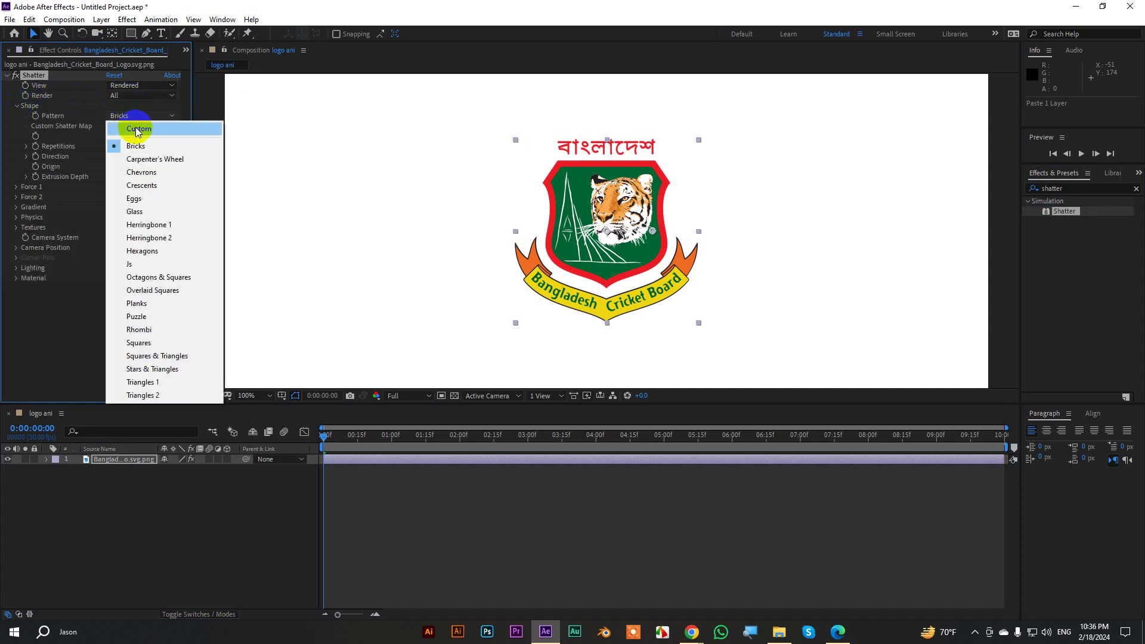
{"action": "left_click", "coordinate": [137, 129]}
{"action": "left_click", "coordinate": [122, 126]}
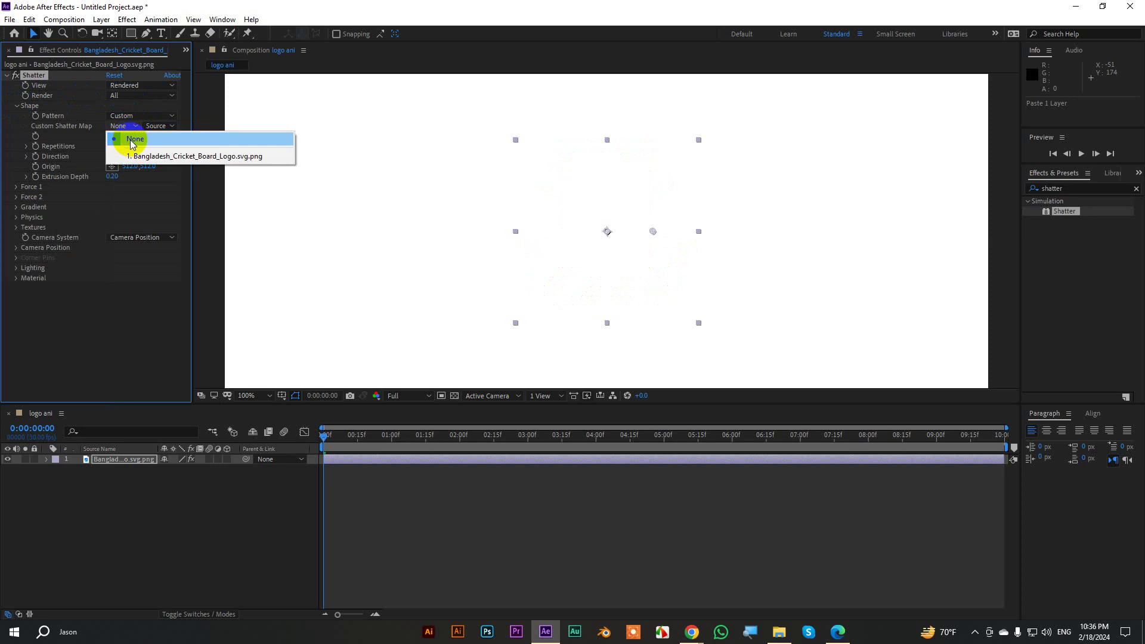
{"action": "left_click", "coordinate": [136, 158]}
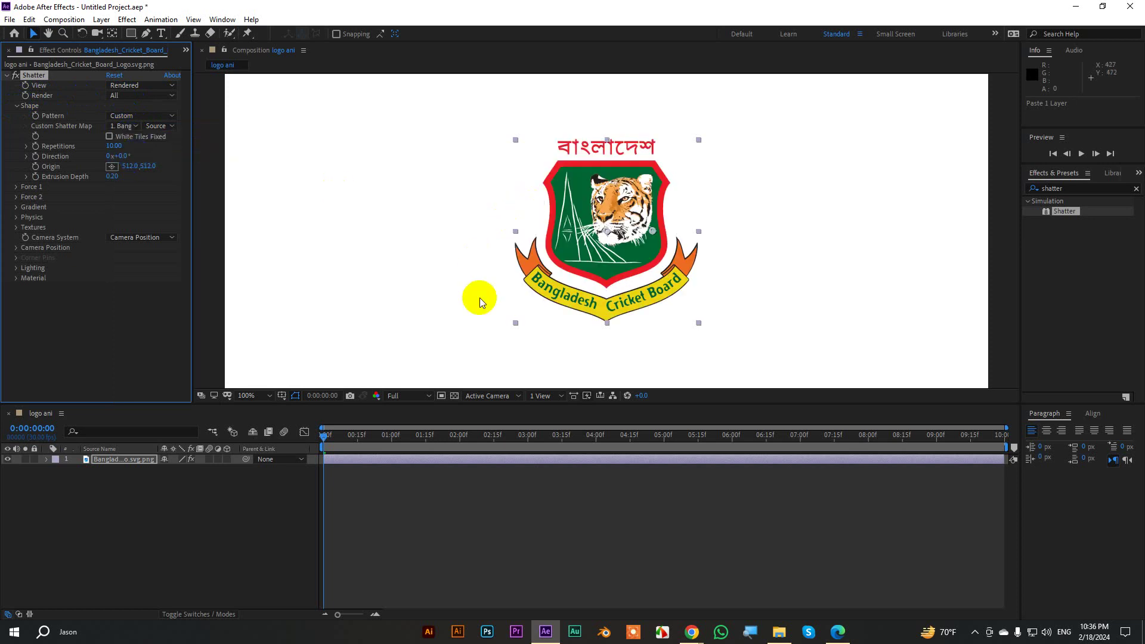
{"action": "mouse_move", "coordinate": [330, 439]}
{"action": "left_mouse_down"}
{"action": "mouse_move", "coordinate": [383, 440]}
{"action": "mouse_move", "coordinate": [206, 431]}
{"action": "left_mouse_up"}
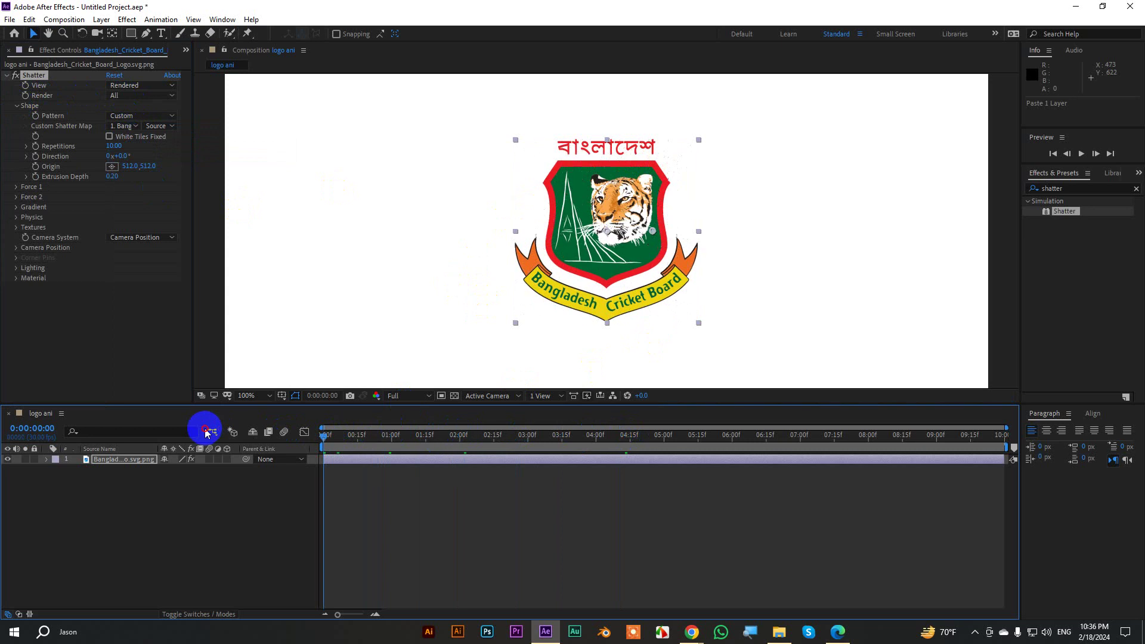
Set Shatter's Force 1 Depth, Radius and Strength all to 0
{"action": "left_click", "coordinate": [18, 187]}
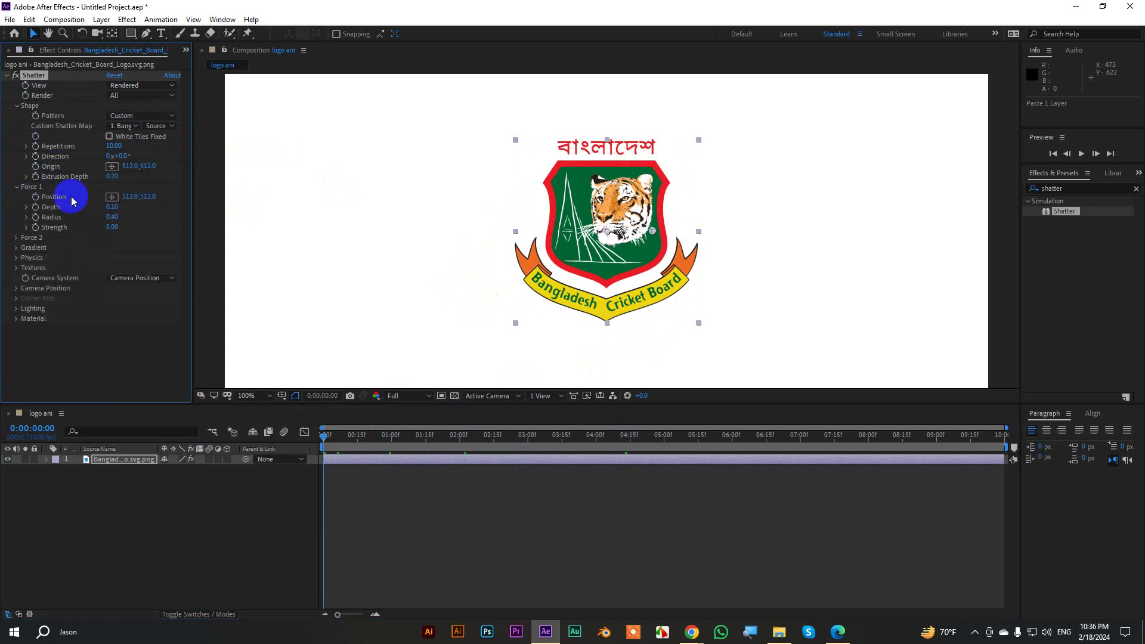
{"action": "left_click", "coordinate": [112, 207]}
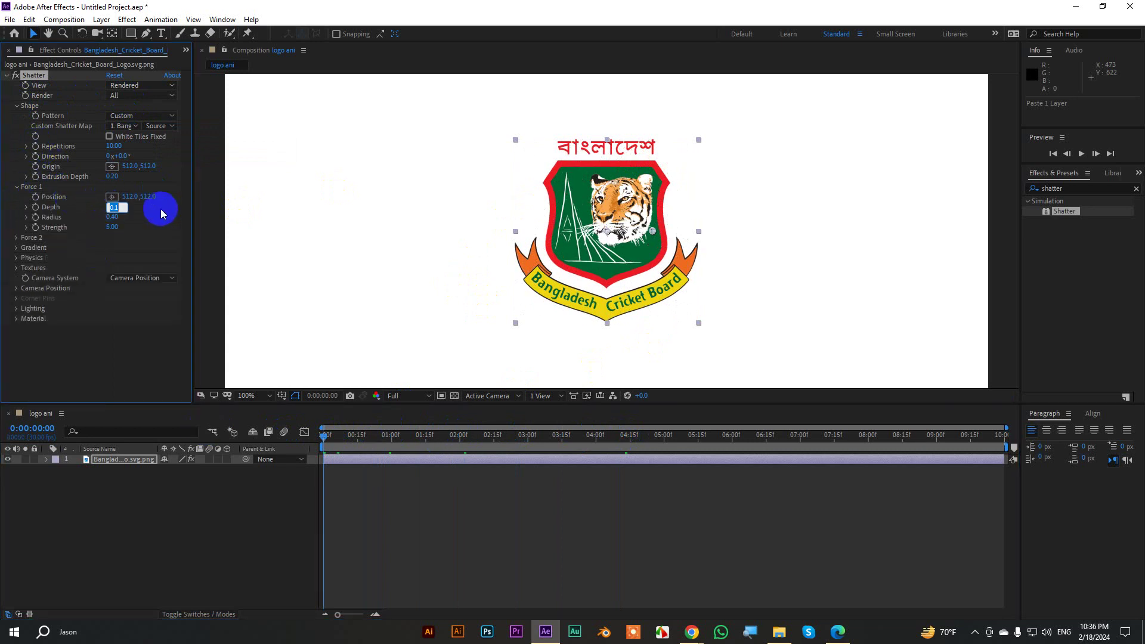
{"action": "type", "text": "0"}
{"action": "left_click", "coordinate": [112, 217]}
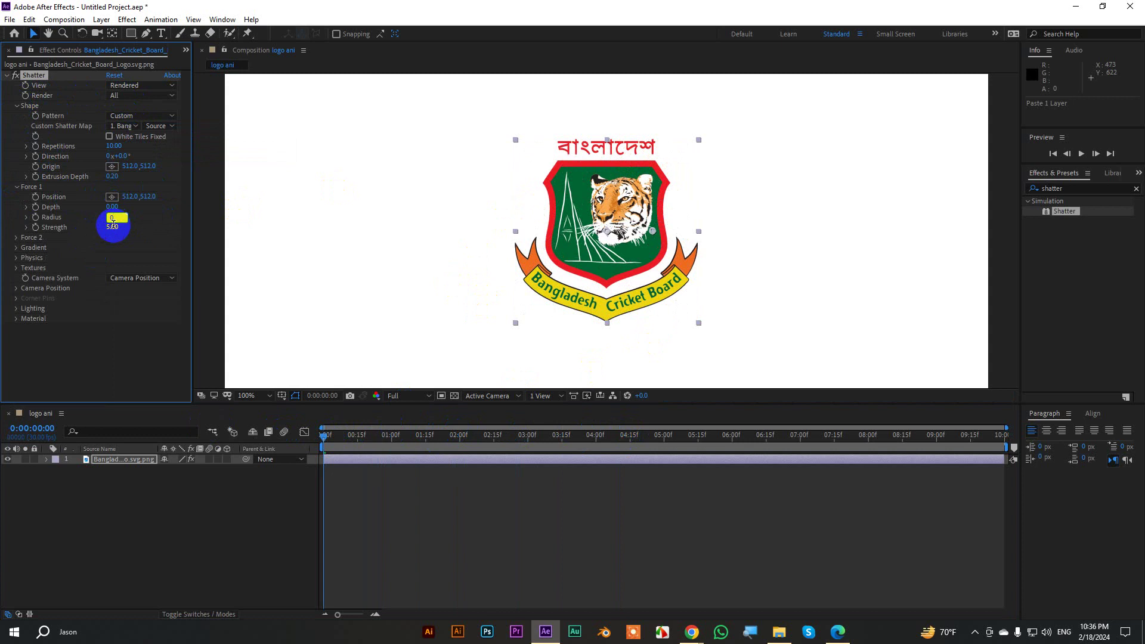
{"action": "key", "text": "Tab"}
{"action": "type", "text": "0"}
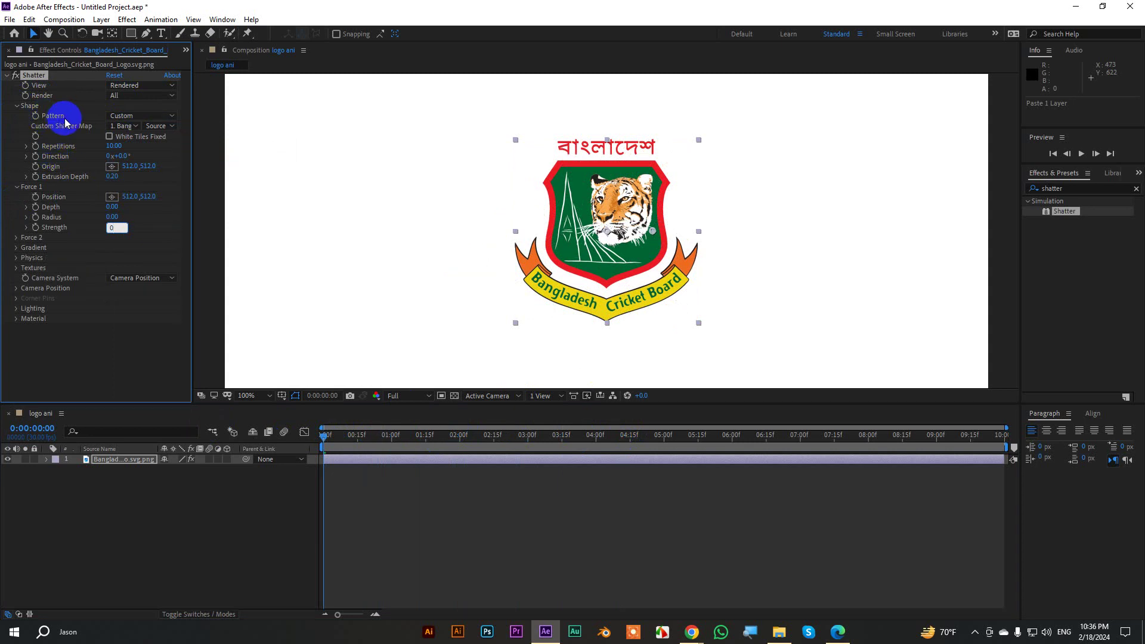
{"action": "left_click", "coordinate": [128, 116]}
{"action": "left_click", "coordinate": [134, 124]}
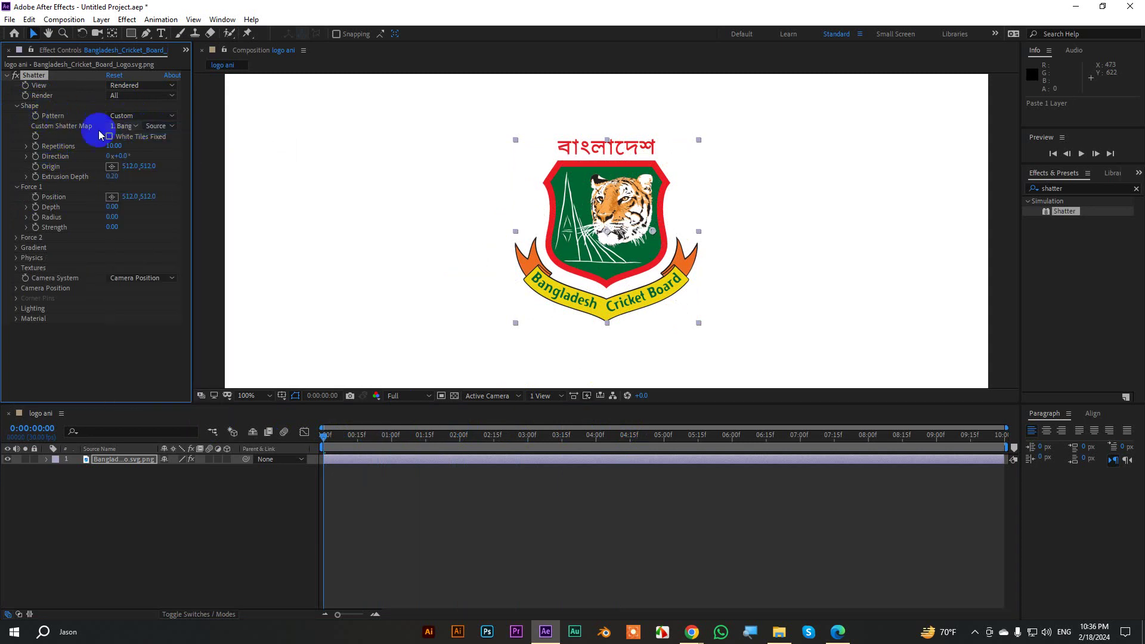
{"action": "left_click", "coordinate": [122, 126]}
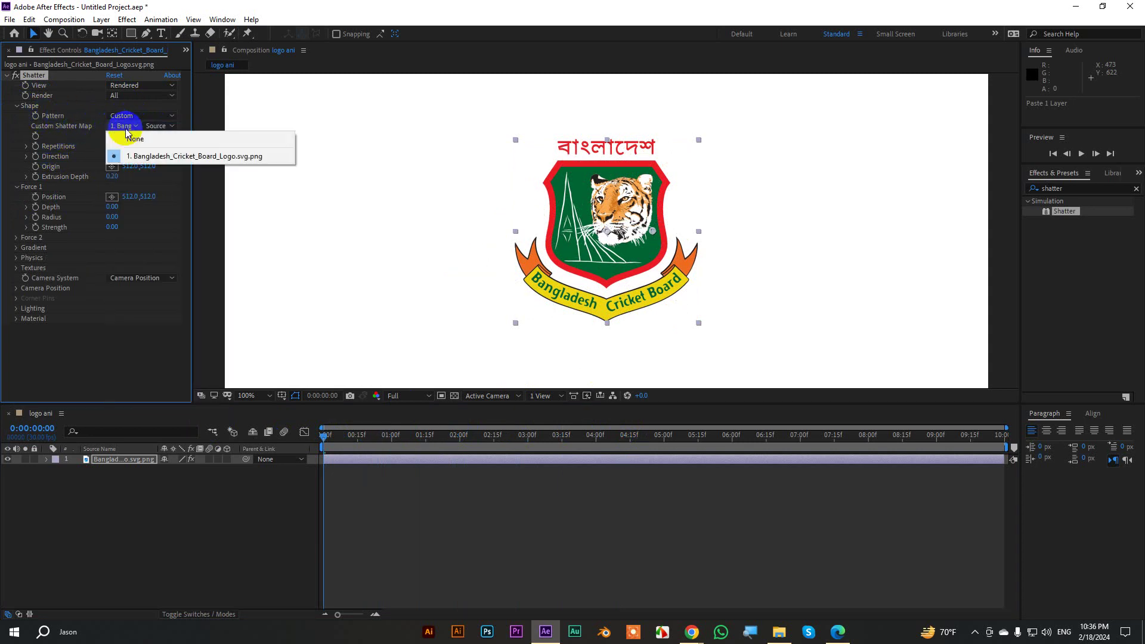
{"action": "left_click", "coordinate": [17, 106]}
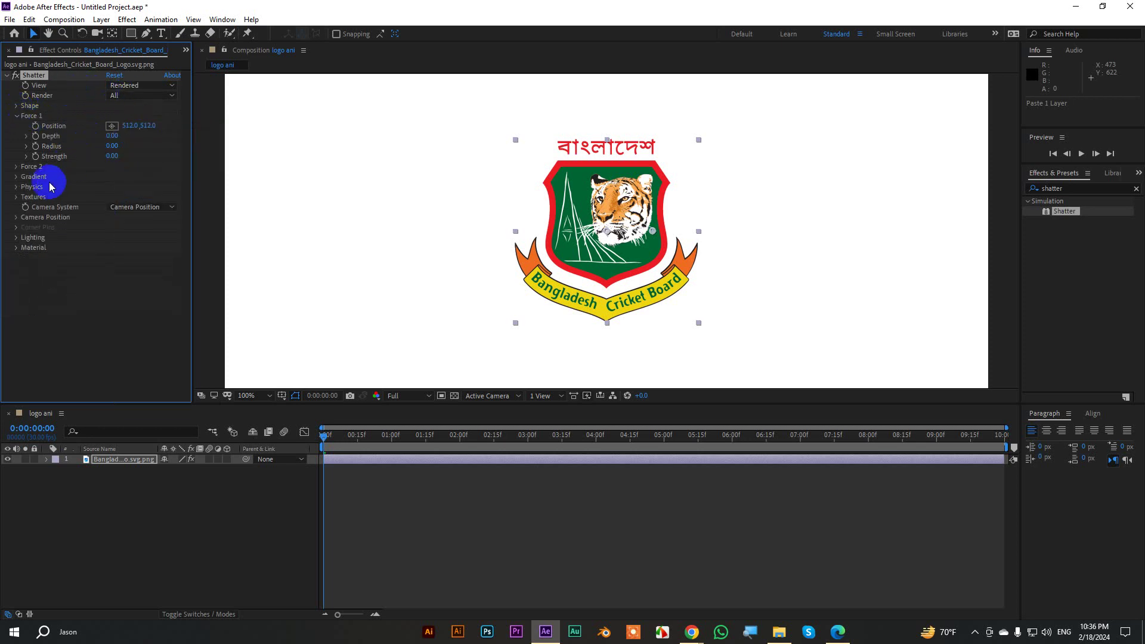
Scrub Camera Position Y Rotation to turn the logo sideways
{"action": "left_click", "coordinate": [17, 197]}
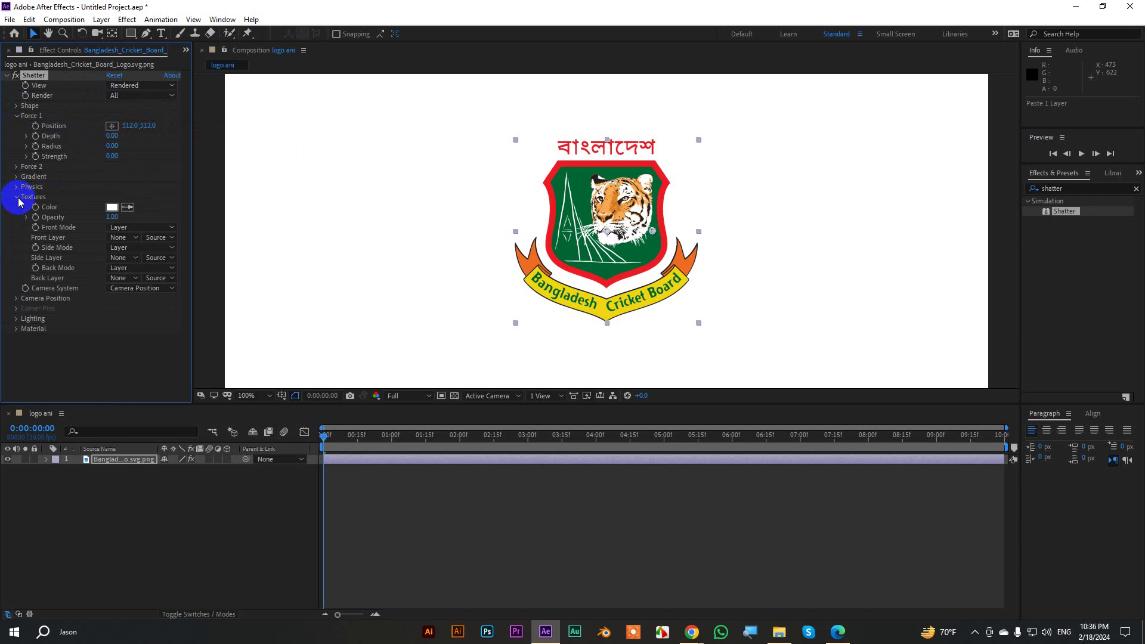
{"action": "left_click", "coordinate": [18, 298]}
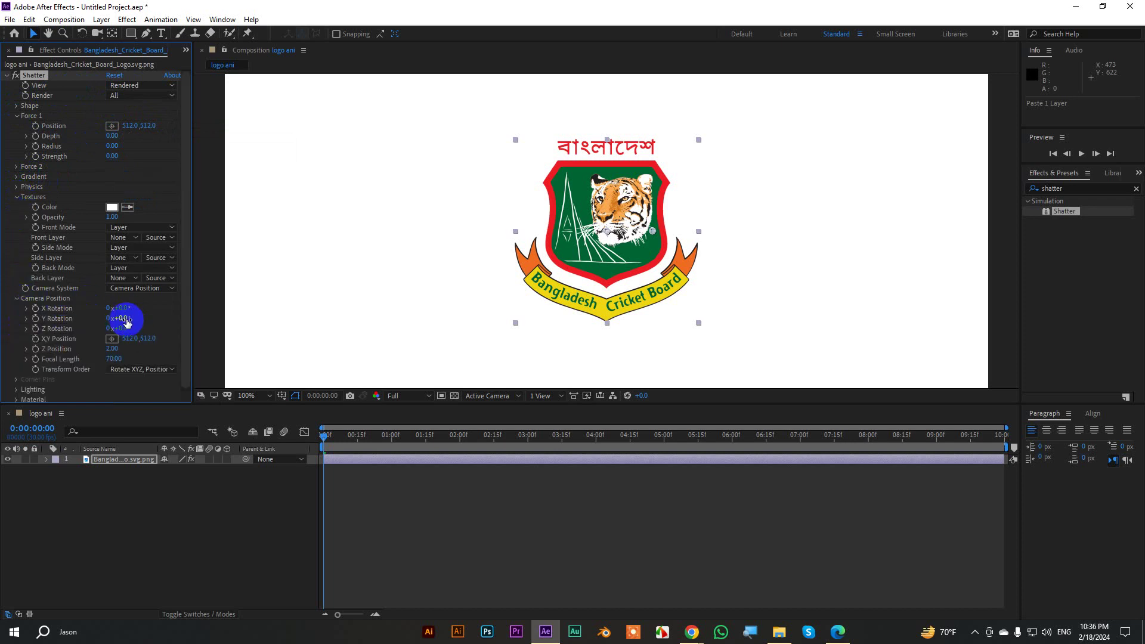
{"action": "left_click_drag", "start_coordinate": [120, 318], "coordinate": [159, 312]}
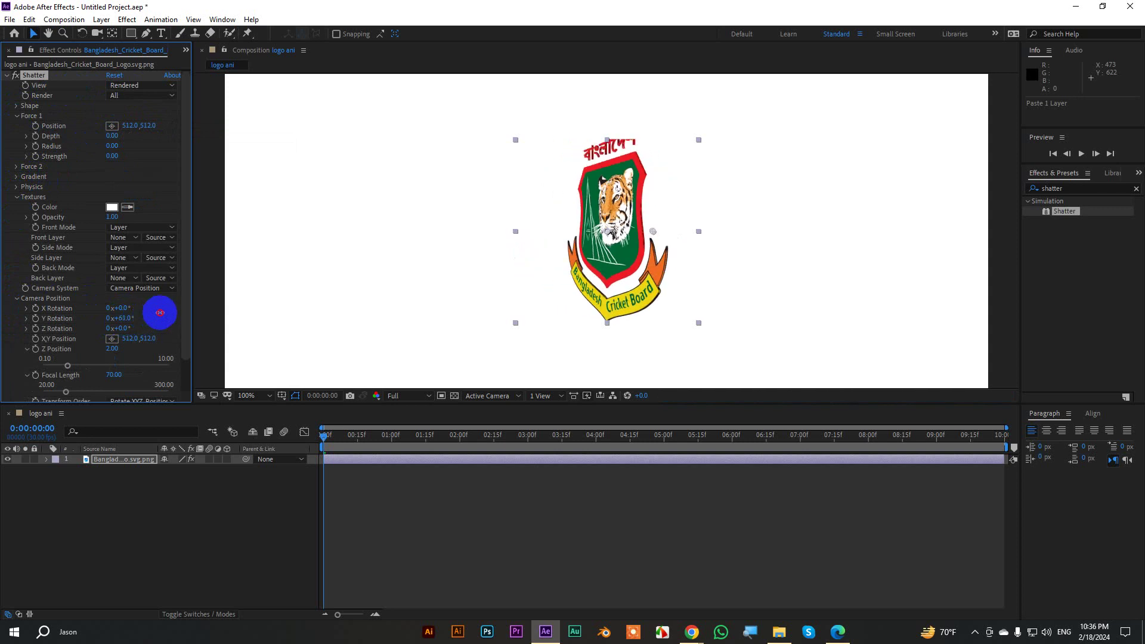
At 200% zoom, set Light Type to First Comp Light and Ambient Light to 1
{"action": "key", "text": "period"}
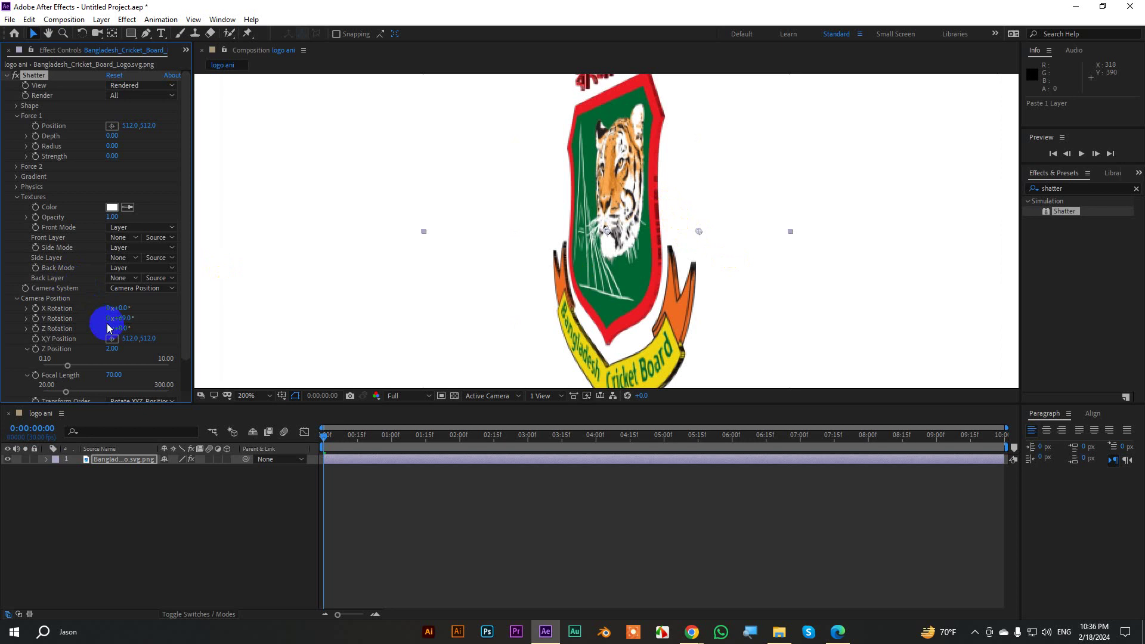
{"action": "scroll", "coordinate": [108, 327], "scroll_direction": "down", "scroll_amount": 2}
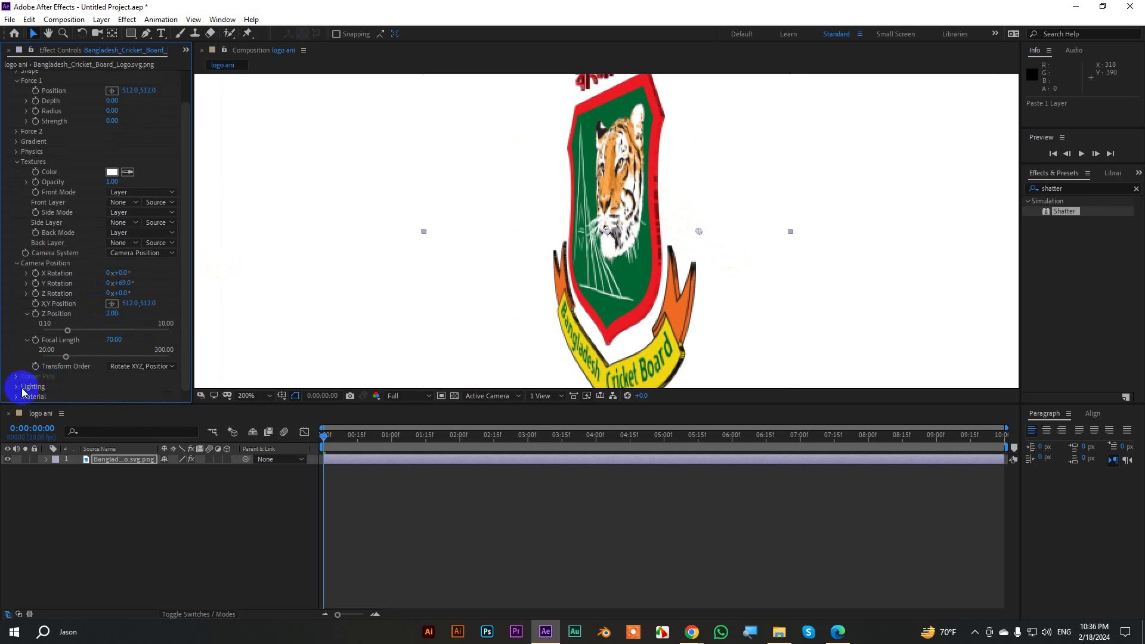
{"action": "scroll", "coordinate": [145, 352], "scroll_direction": "down", "scroll_amount": 3}
{"action": "scroll", "coordinate": [145, 352], "scroll_direction": "down", "scroll_amount": 1}
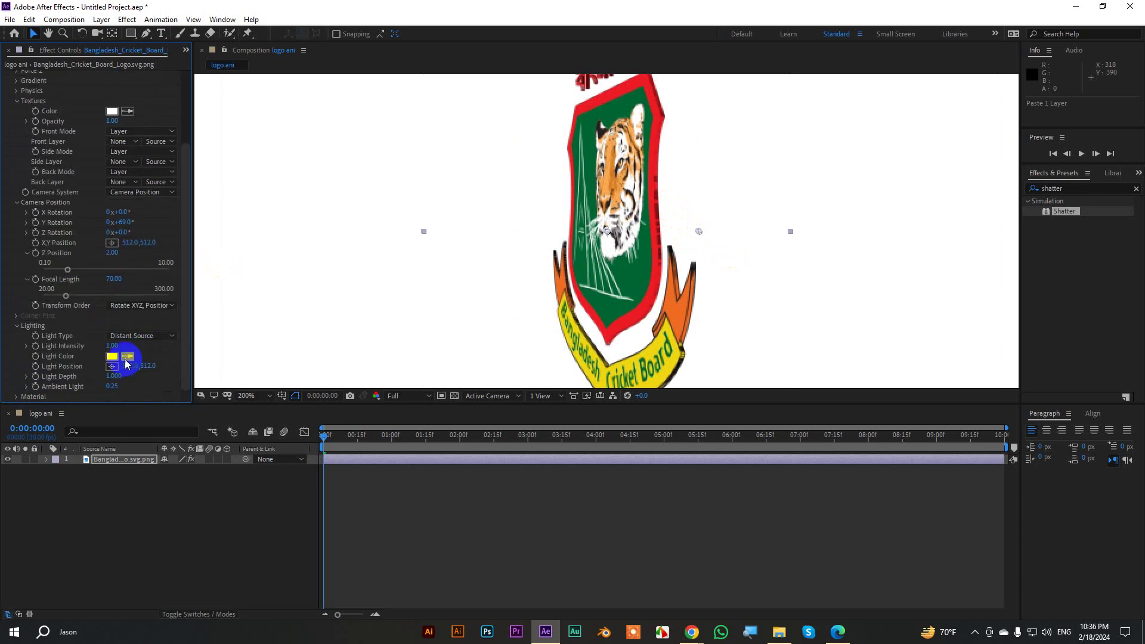
{"action": "left_click", "coordinate": [146, 341]}
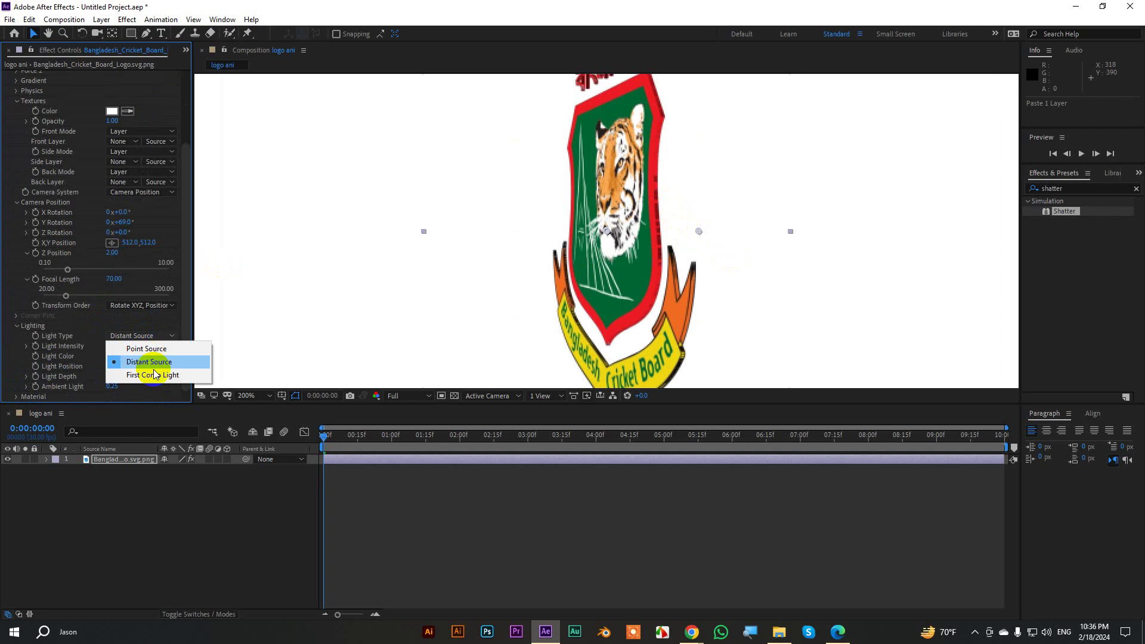
{"action": "left_click", "coordinate": [152, 376]}
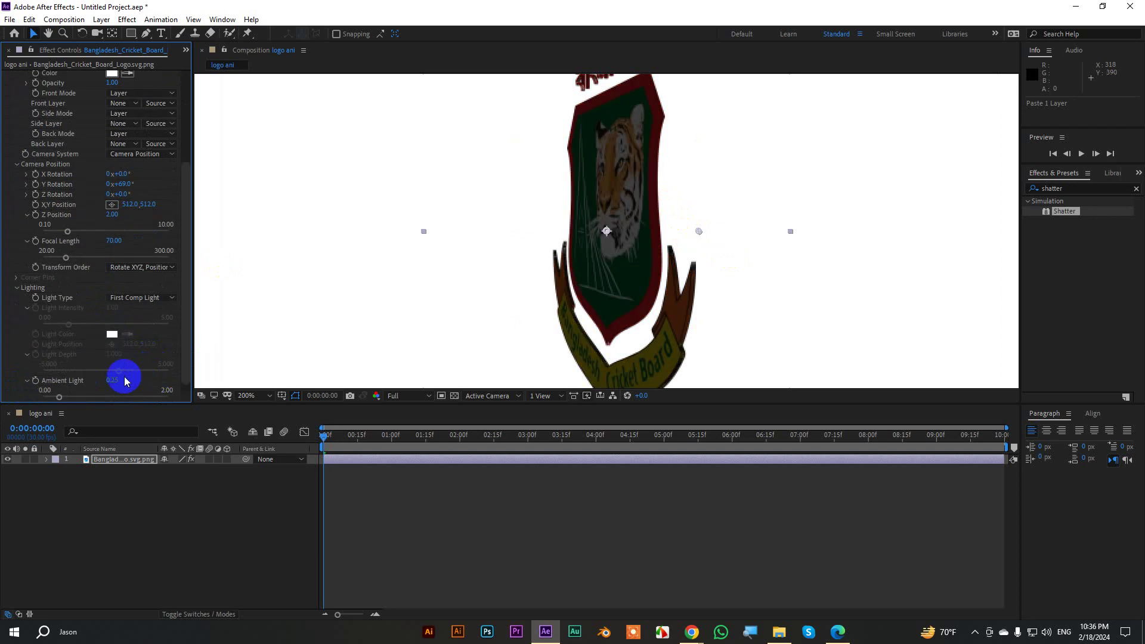
{"action": "left_click", "coordinate": [112, 380]}
{"action": "type", "text": "1"}
{"action": "key", "text": "Return"}
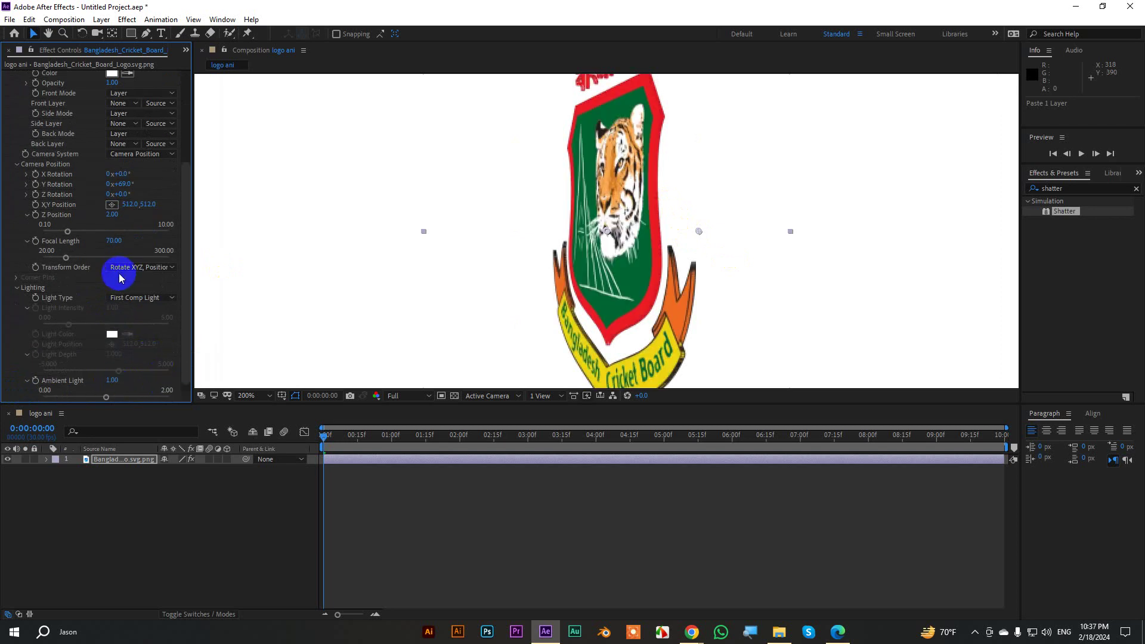
{"action": "scroll", "coordinate": [107, 269], "scroll_direction": "up", "scroll_amount": 1}
{"action": "scroll", "coordinate": [107, 267], "scroll_direction": "up", "scroll_amount": 1}
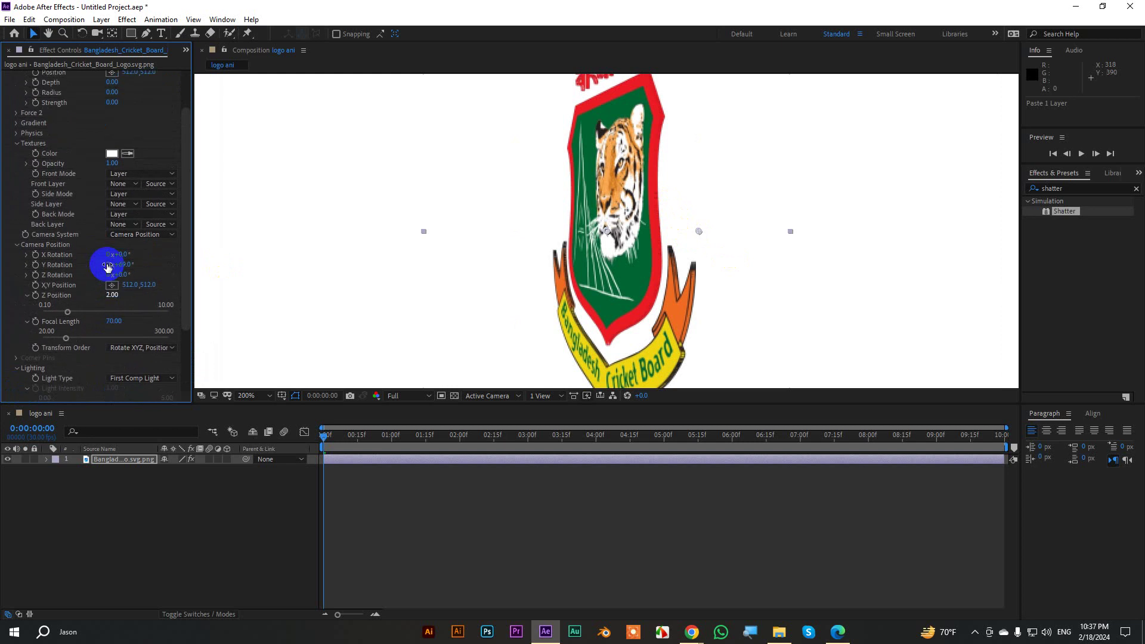
{"action": "scroll", "coordinate": [108, 265], "scroll_direction": "up", "scroll_amount": 1}
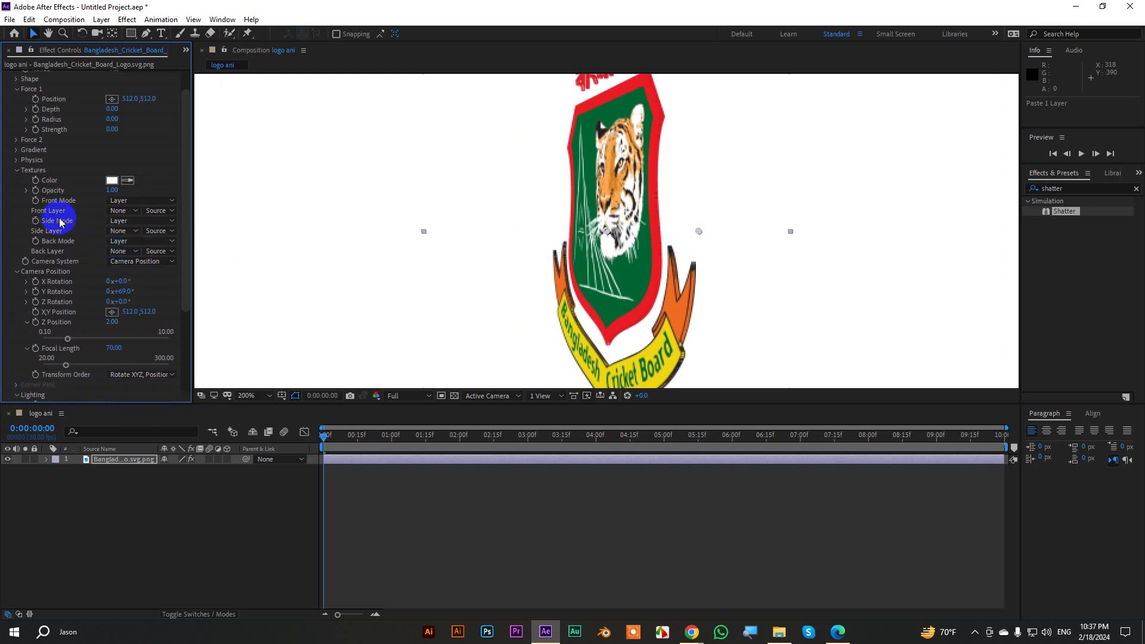
Set Side Mode to Color with dark red 7E1515 as the texture colour
{"action": "left_click", "coordinate": [128, 220]}
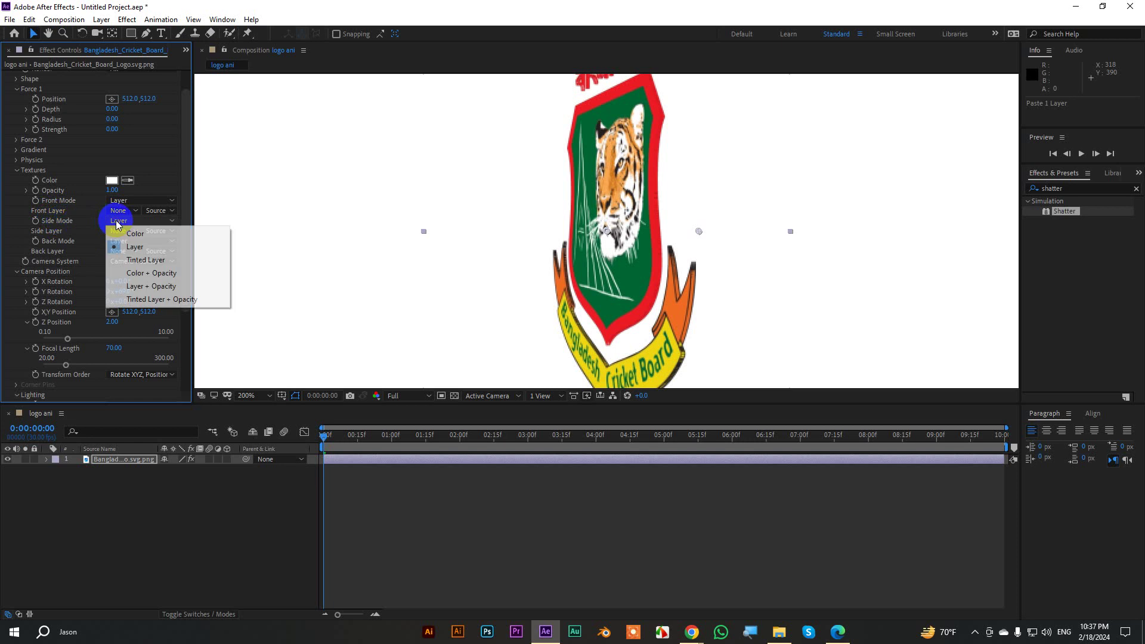
{"action": "left_click", "coordinate": [143, 237]}
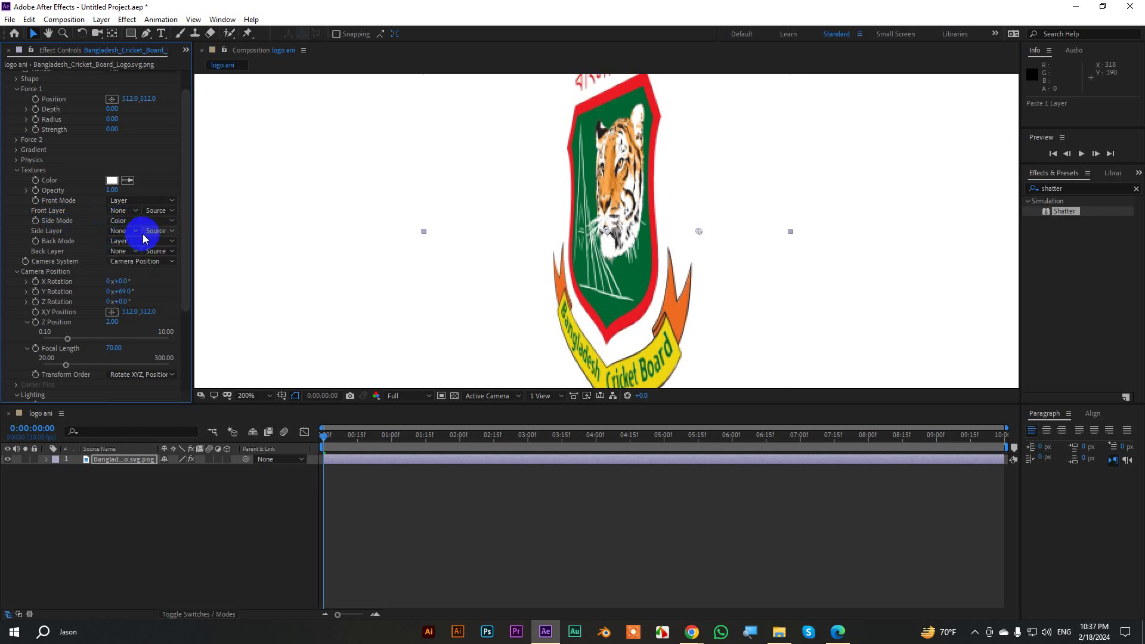
{"action": "left_click", "coordinate": [112, 180]}
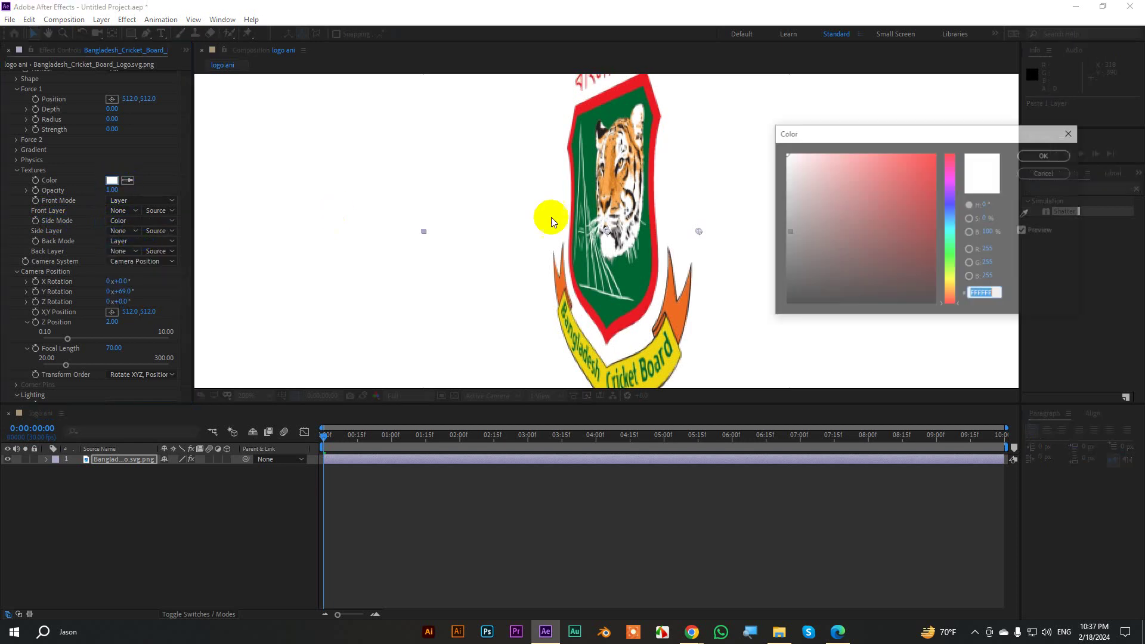
{"action": "left_click_drag", "start_coordinate": [894, 213], "coordinate": [925, 260]}
{"action": "left_click", "coordinate": [1033, 156]}
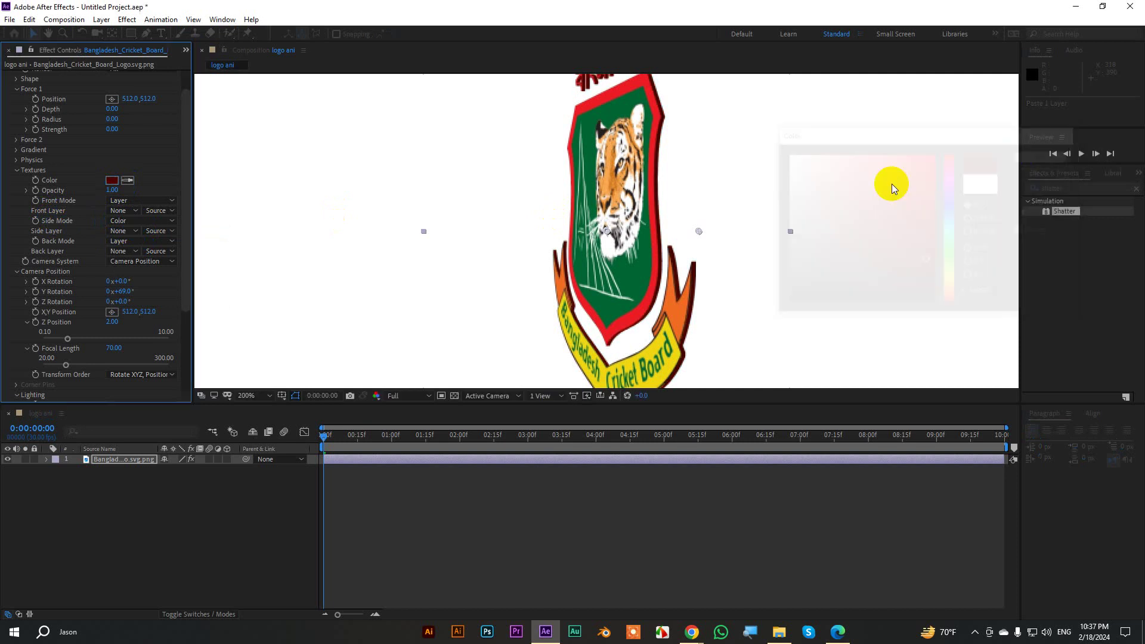
{"action": "key", "text": "comma"}
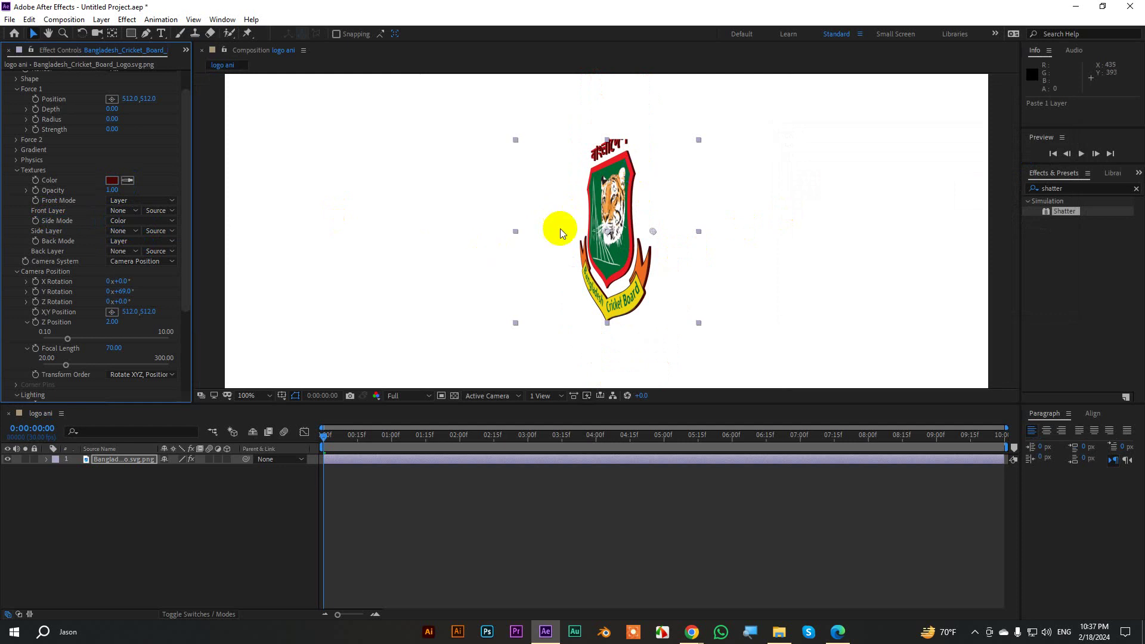
{"action": "scroll", "coordinate": [126, 307], "scroll_direction": "down", "scroll_amount": 3}
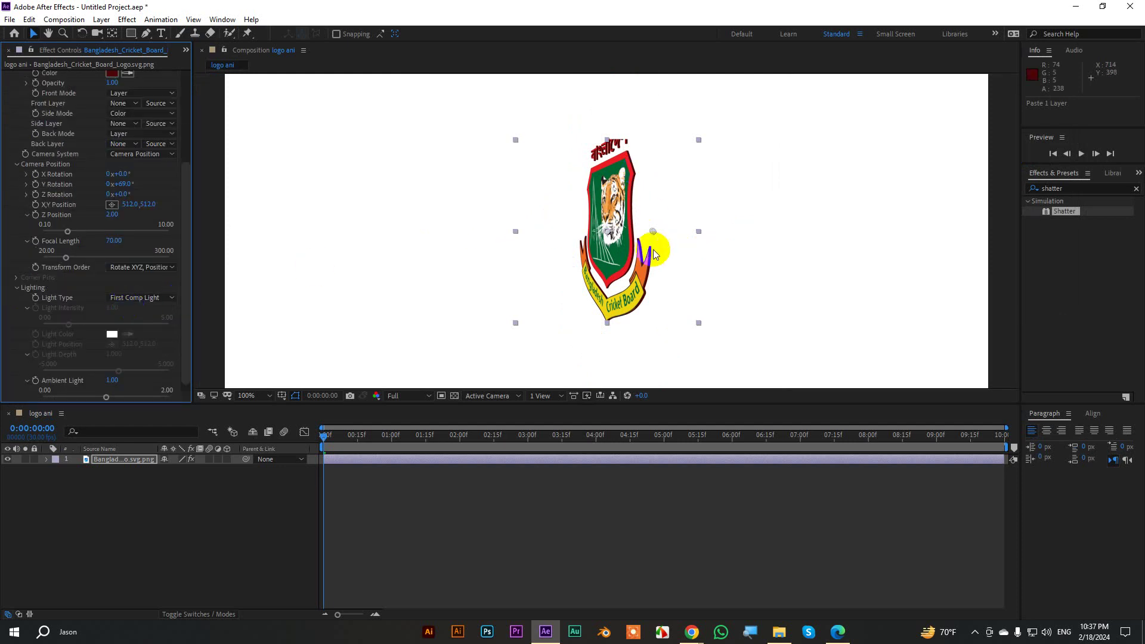
{"action": "key", "text": "period"}
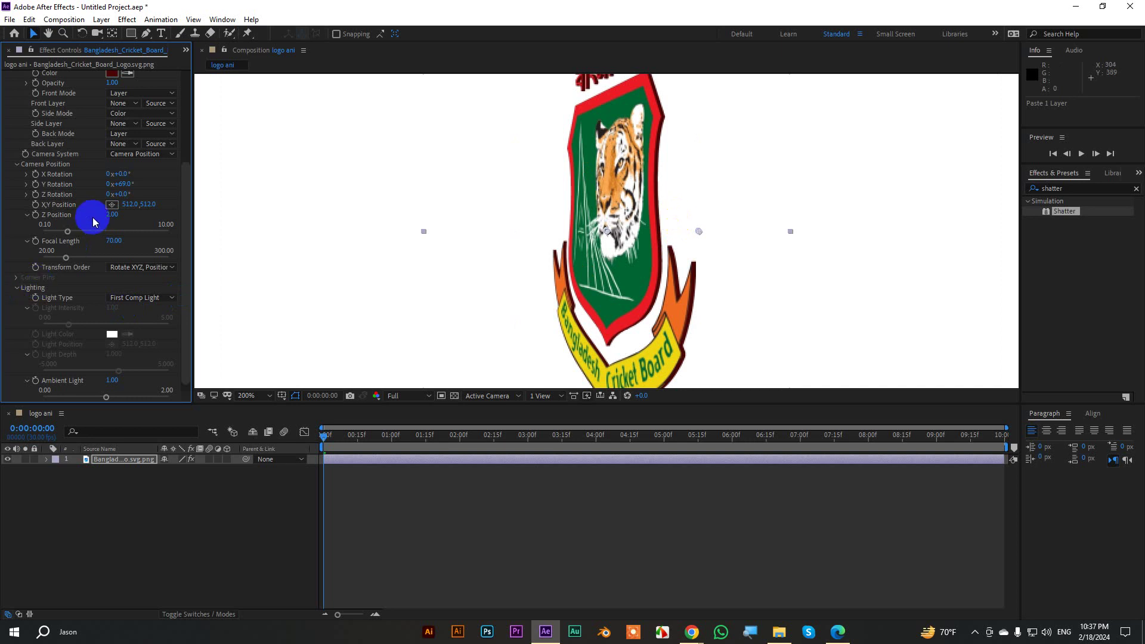
Scrub Camera Y Rotation to about 1x+60° to reveal the red extruded edges
{"action": "left_click", "coordinate": [112, 204]}
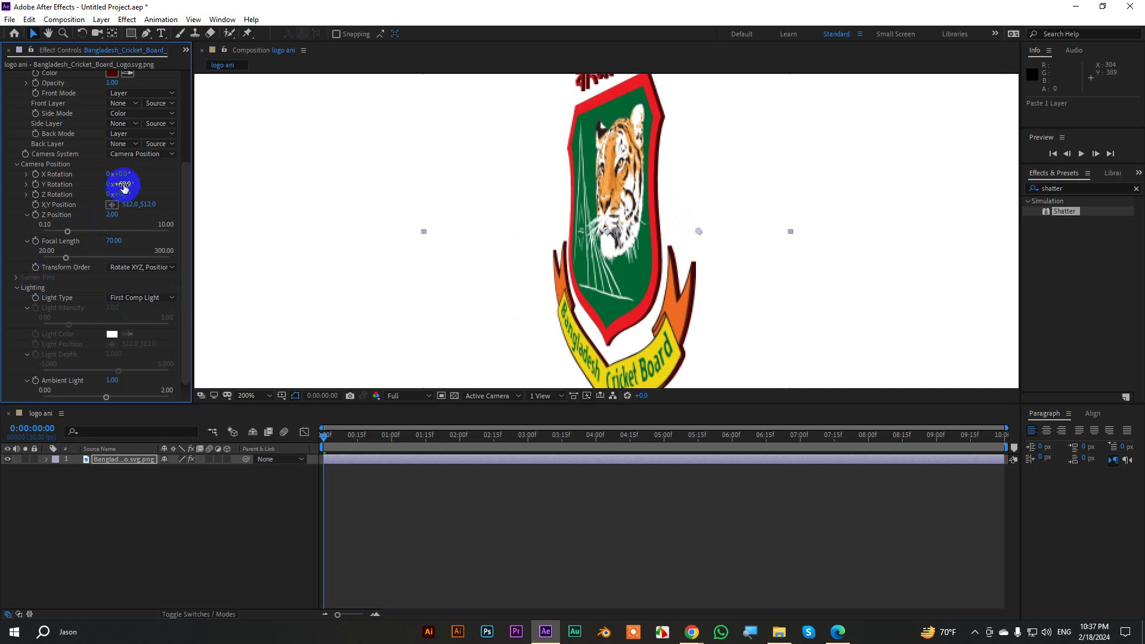
{"action": "left_click_drag", "start_coordinate": [123, 184], "coordinate": [137, 186]}
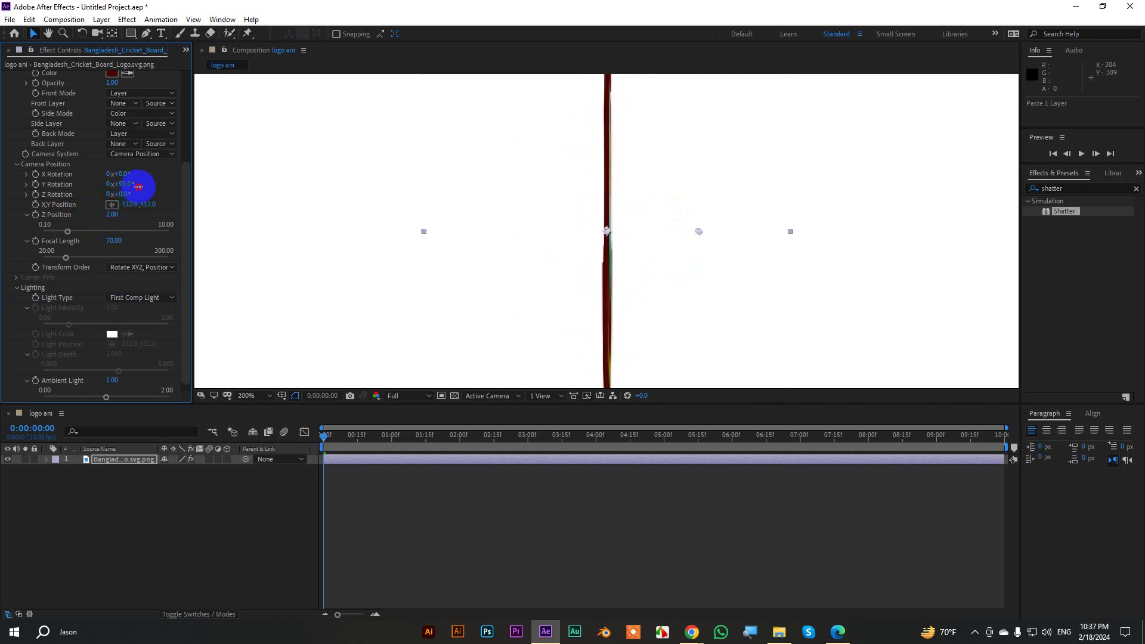
{"action": "mouse_move", "coordinate": [137, 186]}
{"action": "left_mouse_down"}
{"action": "mouse_move", "coordinate": [127, 189]}
{"action": "mouse_move", "coordinate": [306, 187]}
{"action": "mouse_move", "coordinate": [452, 205]}
{"action": "left_mouse_up"}
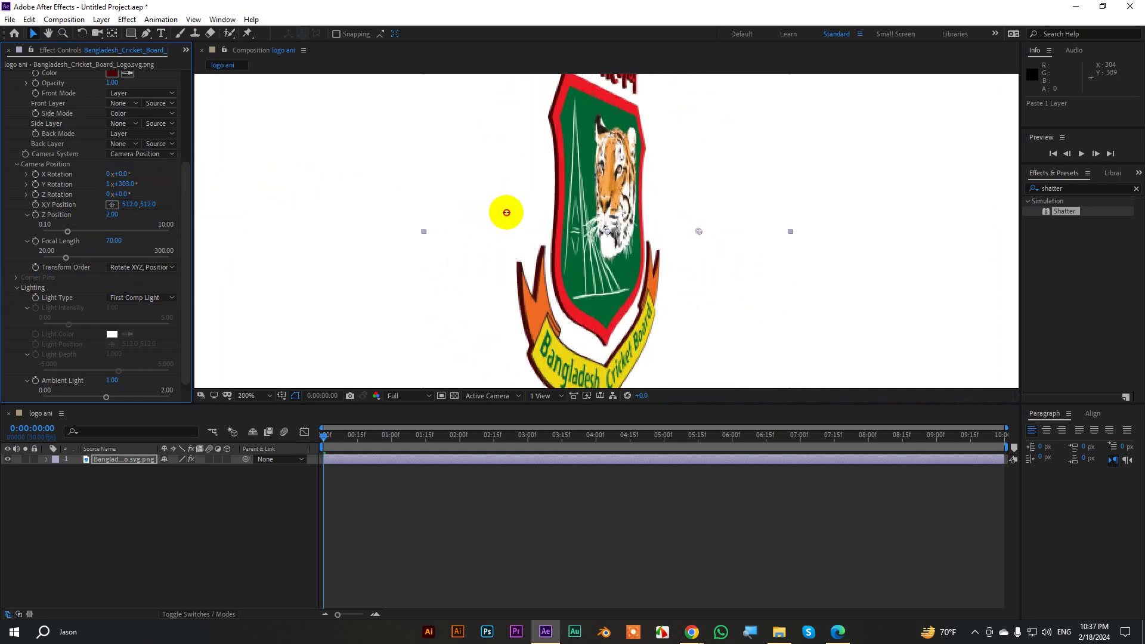
{"action": "mouse_move", "coordinate": [474, 221]}
{"action": "left_mouse_down"}
{"action": "mouse_move", "coordinate": [373, 232]}
{"action": "mouse_move", "coordinate": [384, 230]}
{"action": "left_mouse_up"}
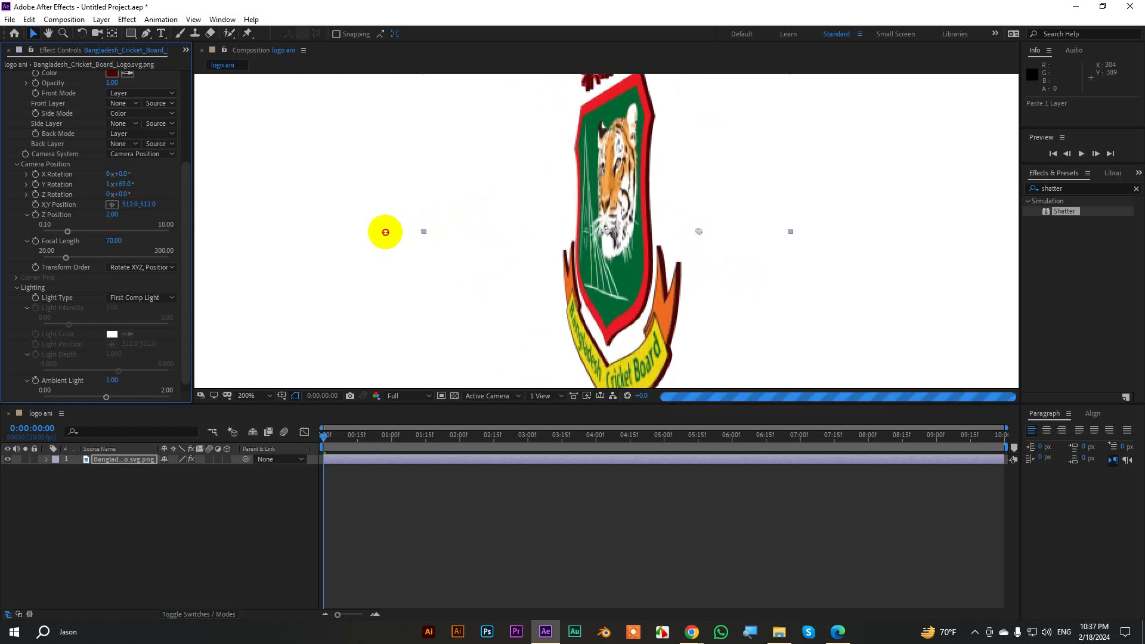
{"action": "scroll", "coordinate": [110, 173], "scroll_direction": "up", "scroll_amount": 5}
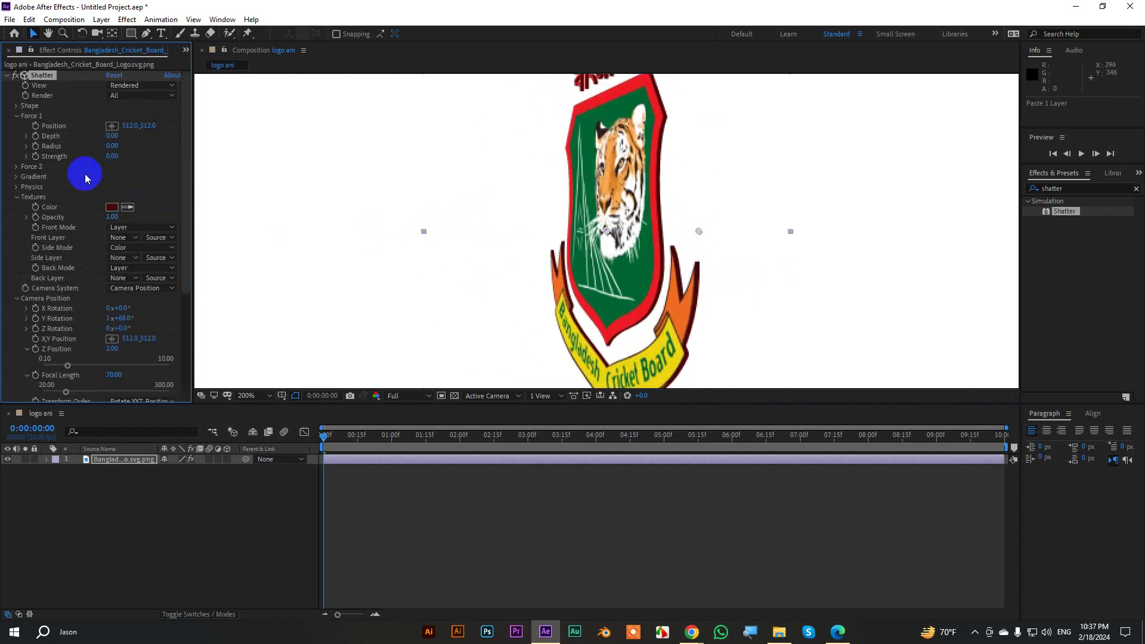
Remove Shatter from the logo layer and toggle its 3D switch on and back off
{"action": "left_click", "coordinate": [9, 80]}
{"action": "key", "text": "Delete"}
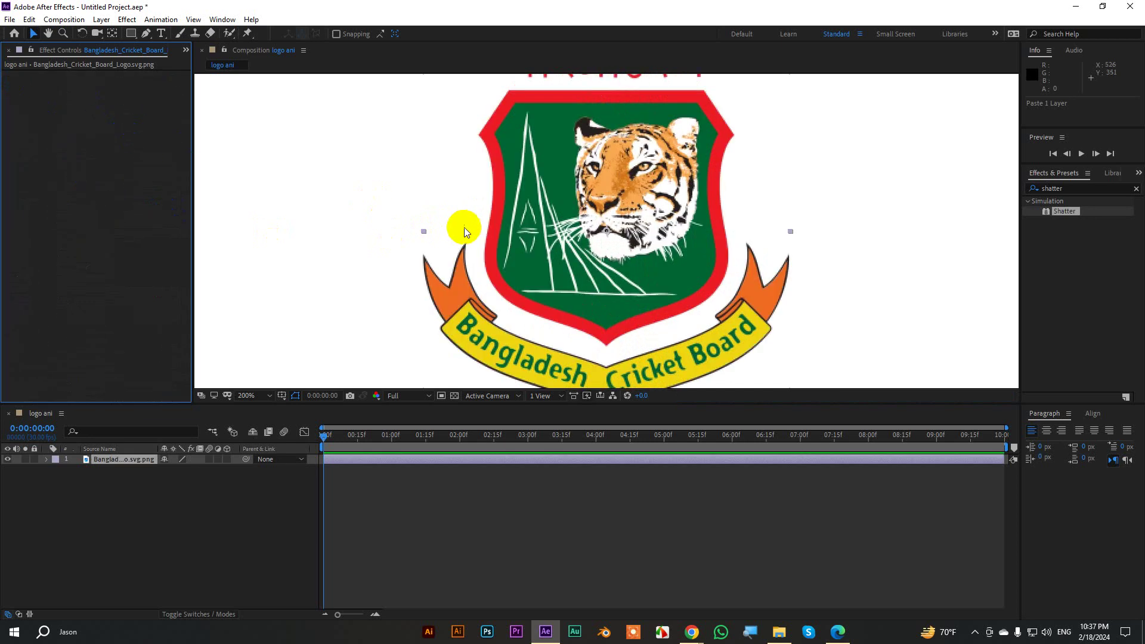
{"action": "left_click", "coordinate": [130, 503]}
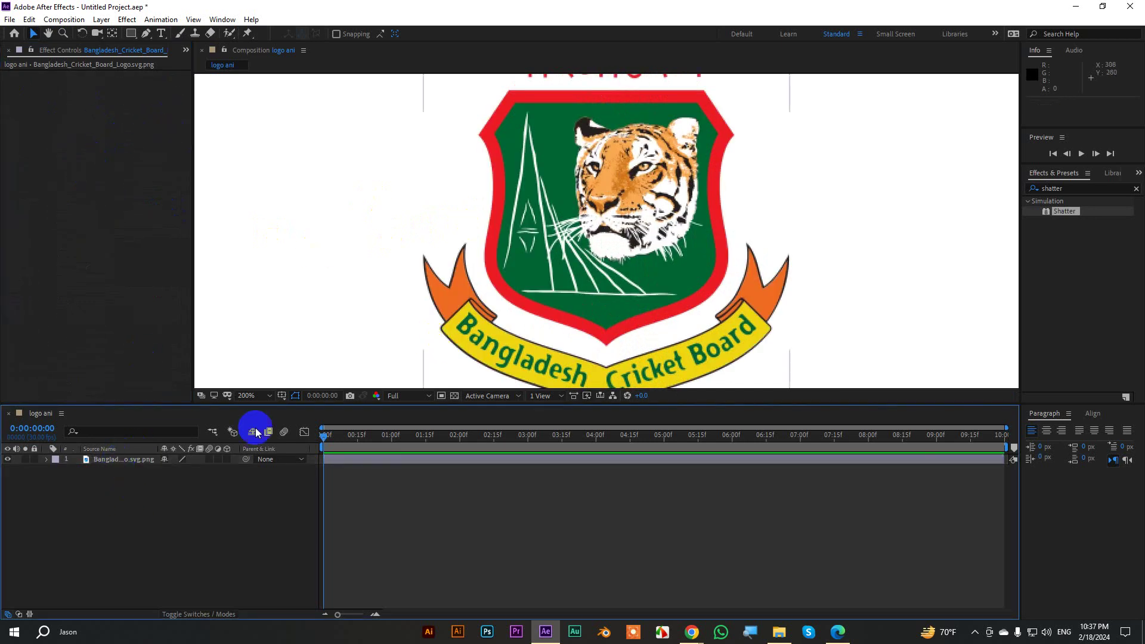
{"action": "key", "text": "alt+slash"}
{"action": "left_click", "coordinate": [227, 460]}
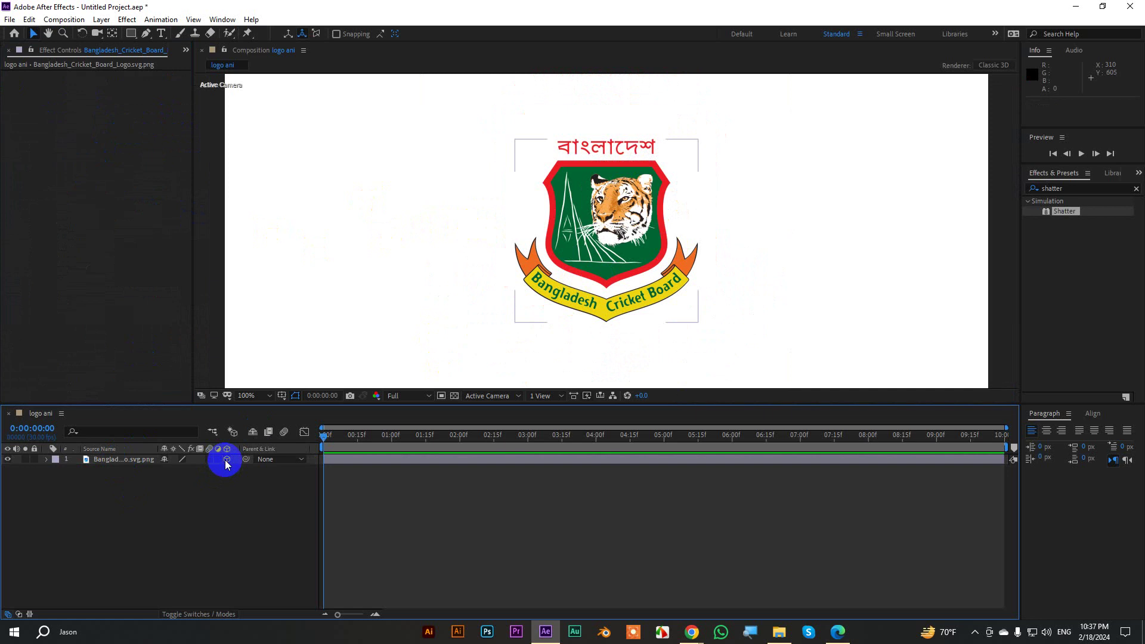
{"action": "left_click", "coordinate": [227, 460]}
{"action": "left_click", "coordinate": [226, 460]}
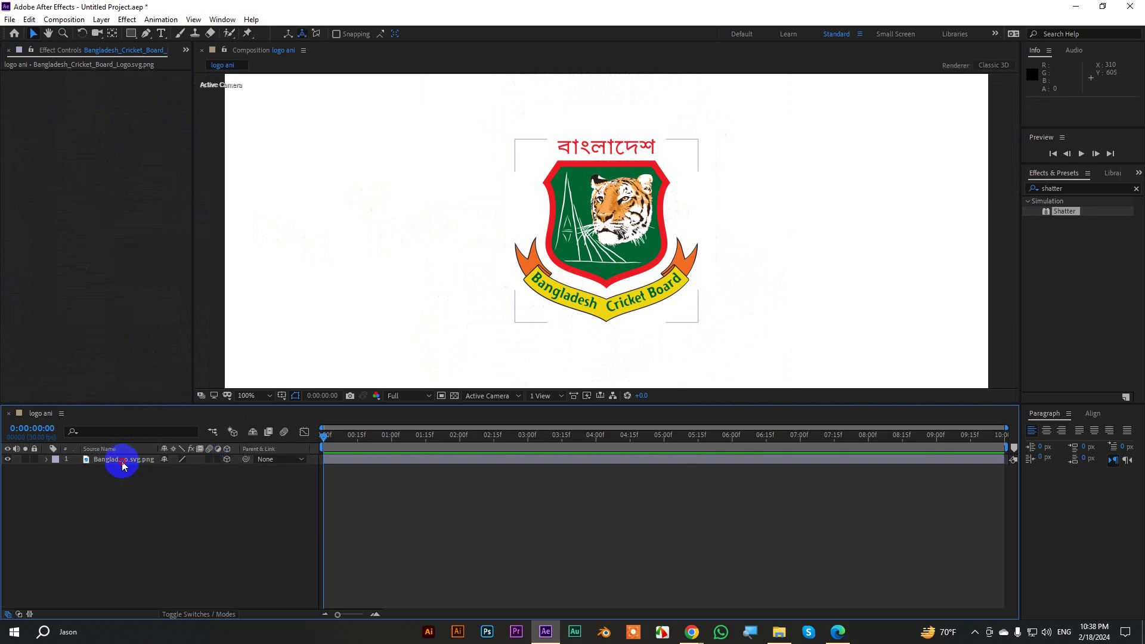
{"action": "left_click", "coordinate": [119, 460]}
{"action": "key", "text": "r"}
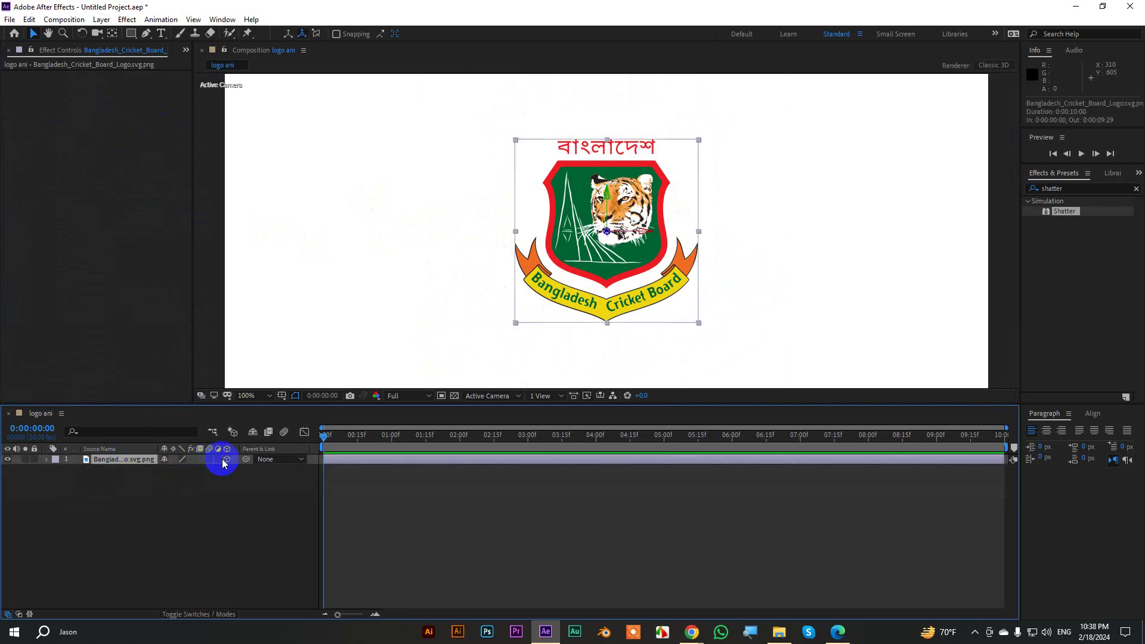
{"action": "left_click", "coordinate": [226, 458]}
Delete the logo, logo ani and logo replace compositions from the Project panel
{"action": "left_click", "coordinate": [192, 50]}
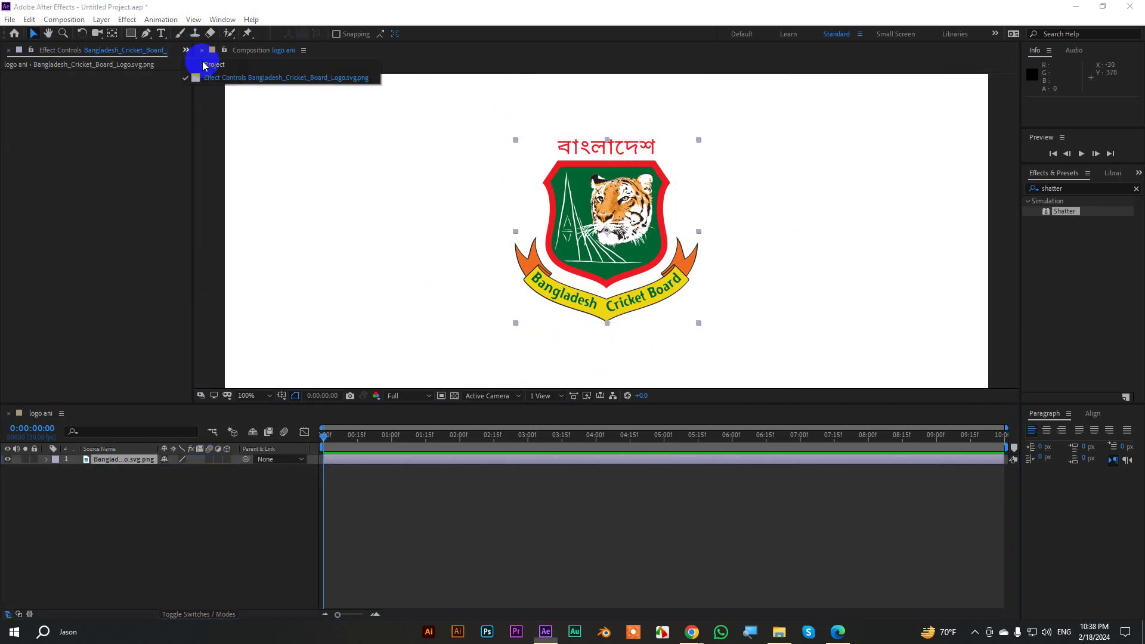
{"action": "left_click", "coordinate": [196, 64]}
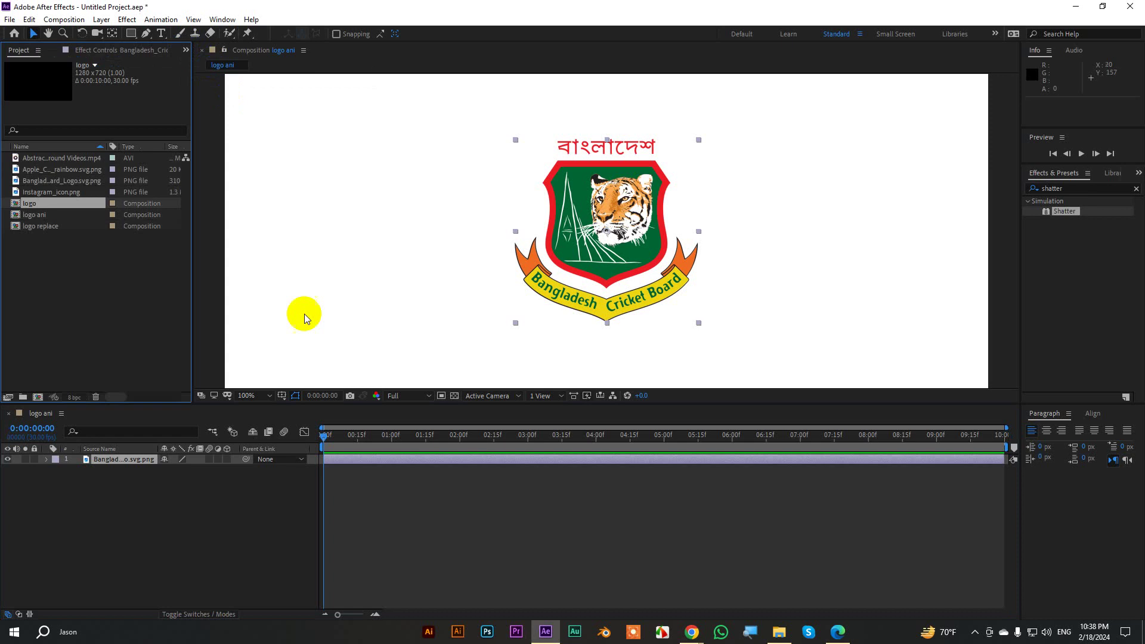
{"action": "left_click", "coordinate": [37, 226], "text": "shift"}
{"action": "key", "text": "Delete"}
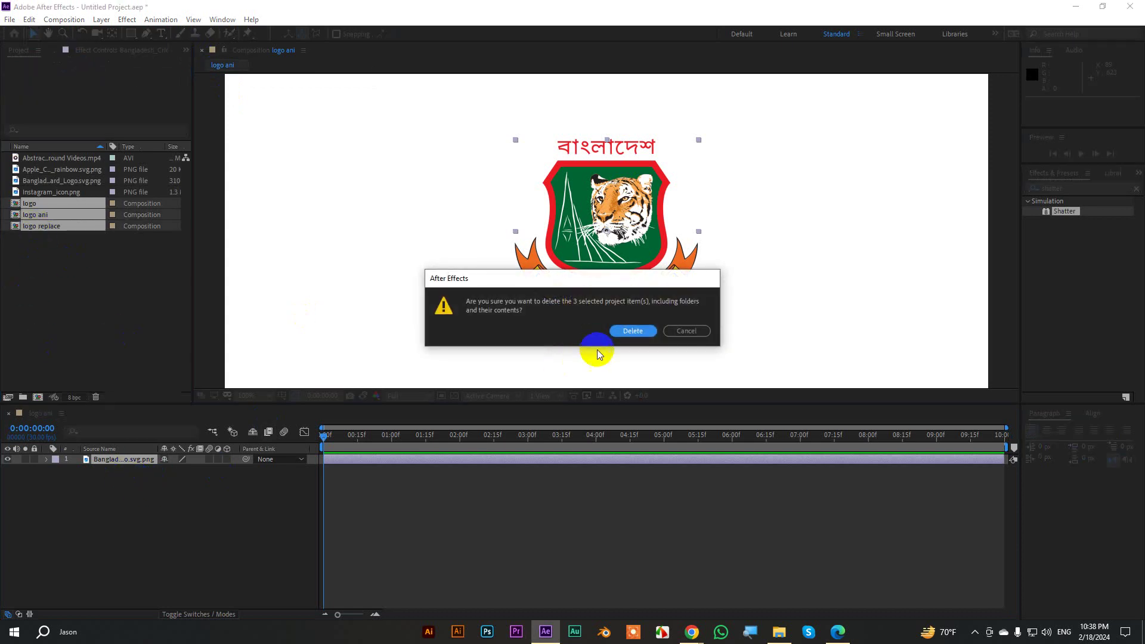
{"action": "left_click", "coordinate": [620, 332]}
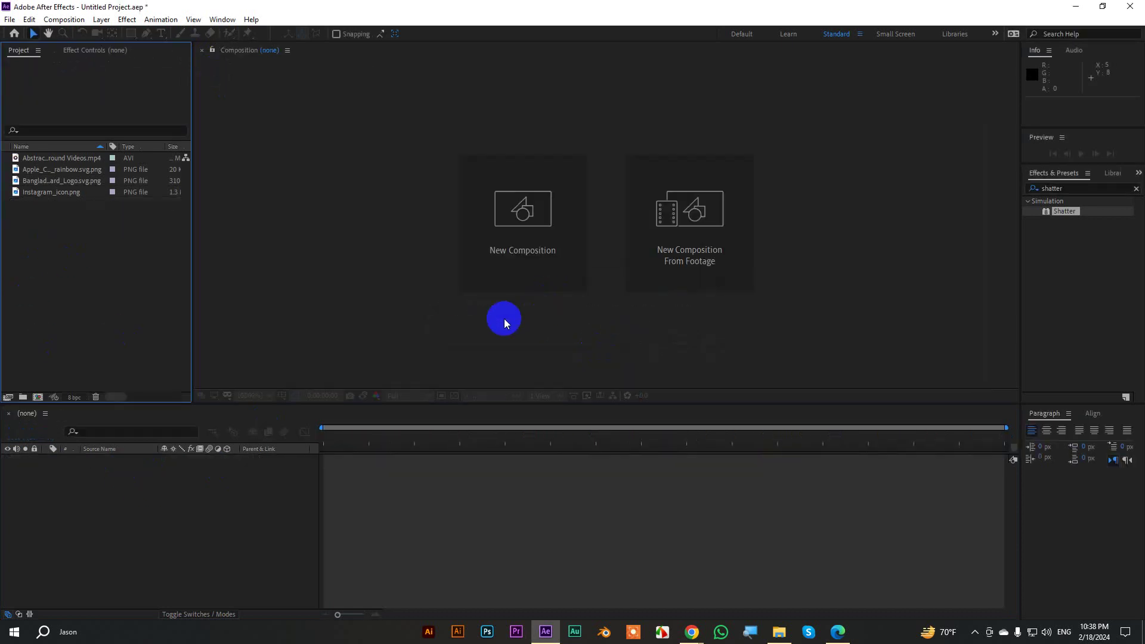
Create Comp 1 containing the Bangladesh logo PNG scaled to 45%
{"action": "left_click", "coordinate": [521, 197]}
{"action": "left_click", "coordinate": [644, 395]}
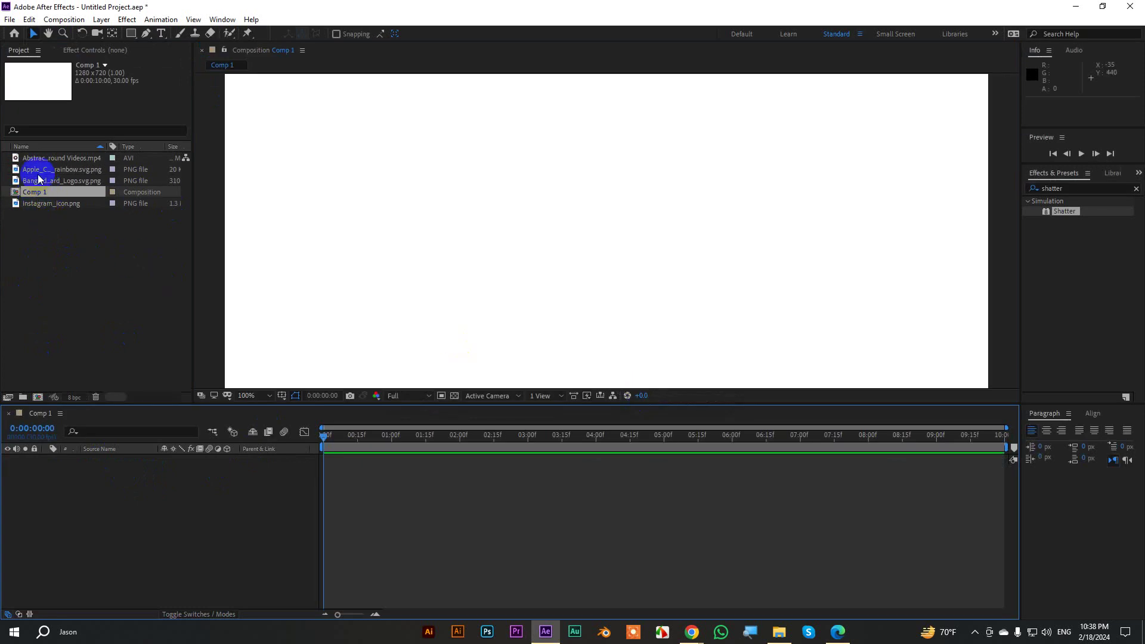
{"action": "left_click_drag", "start_coordinate": [37, 180], "coordinate": [149, 504]}
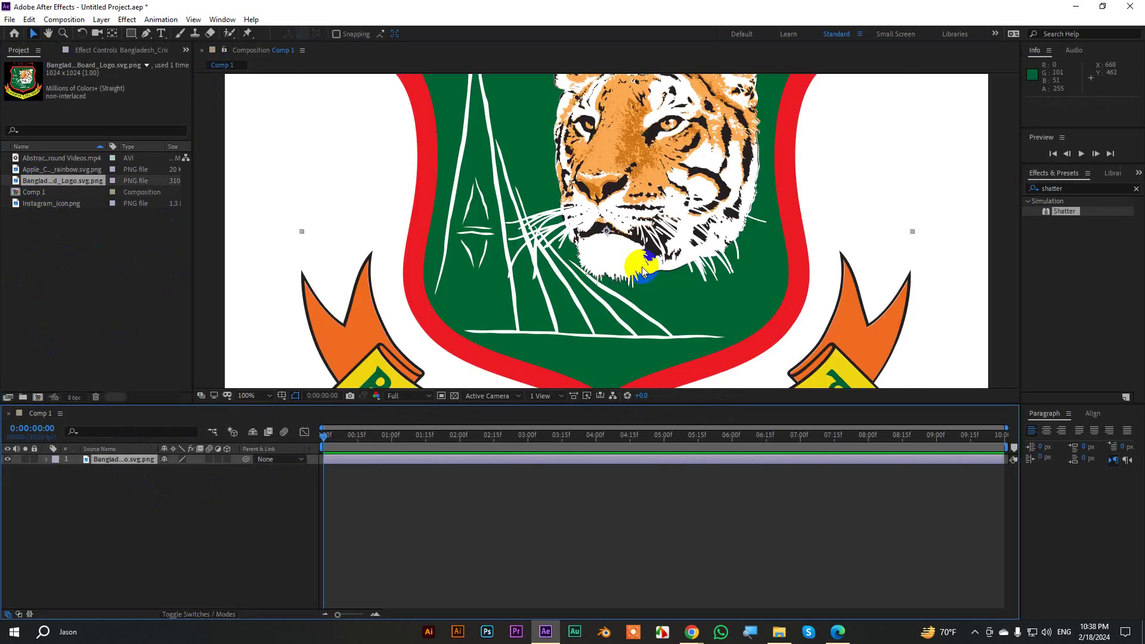
{"action": "key", "text": "comma"}
{"action": "key", "text": "comma"}
{"action": "key", "text": "comma"}
{"action": "key", "text": "period"}
{"action": "key", "text": "period"}
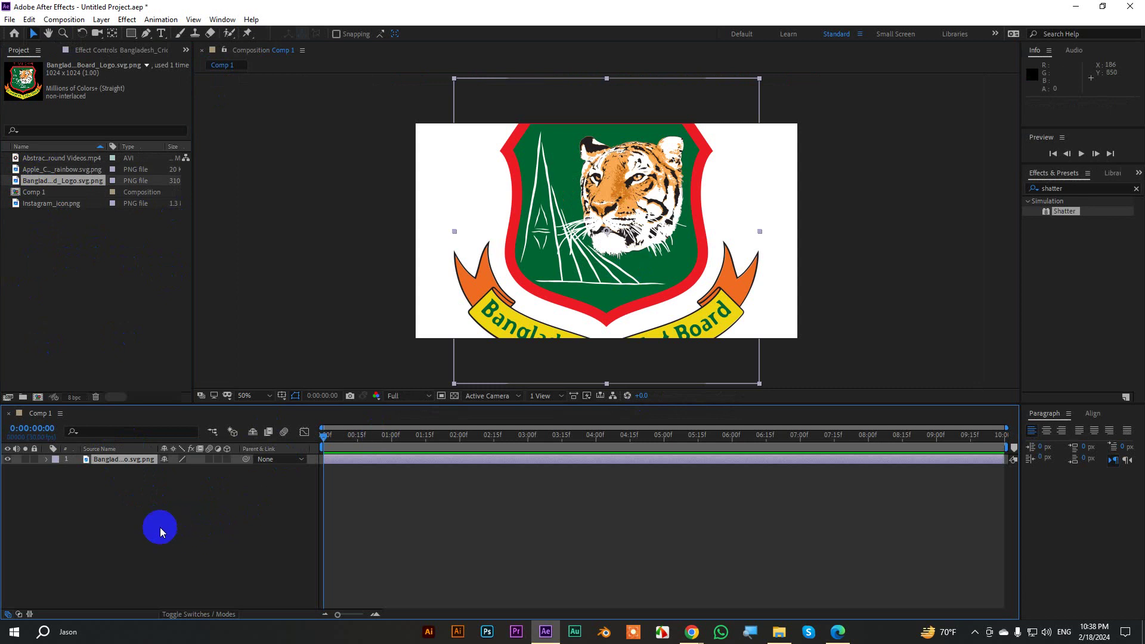
{"action": "key", "text": "s"}
{"action": "left_click_drag", "start_coordinate": [179, 470], "coordinate": [153, 477]}
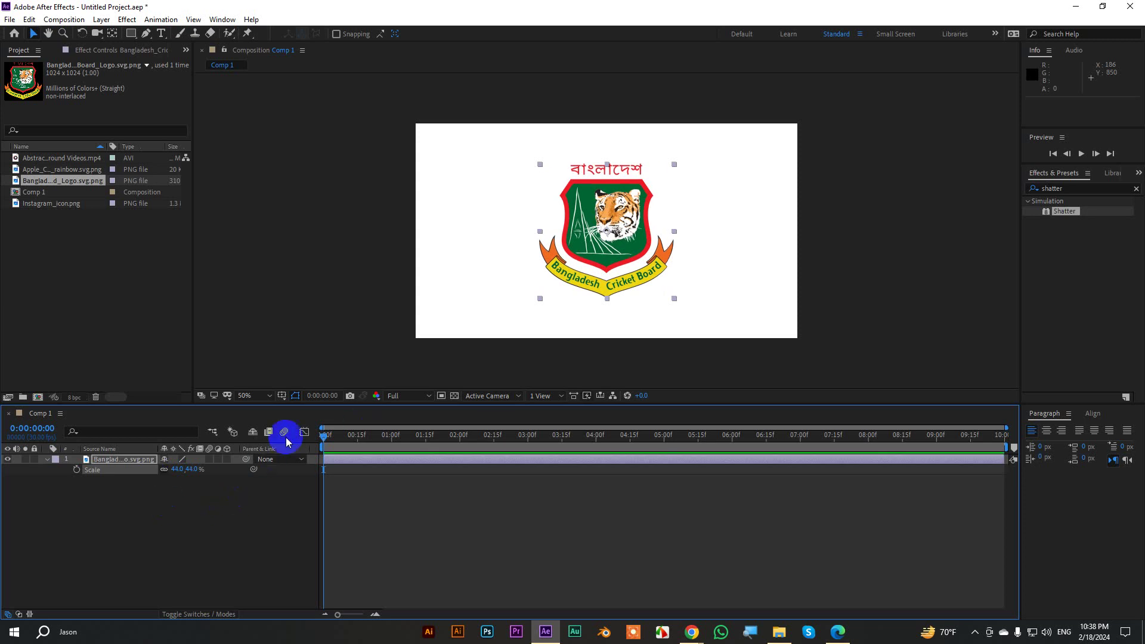
{"action": "left_click", "coordinate": [178, 469]}
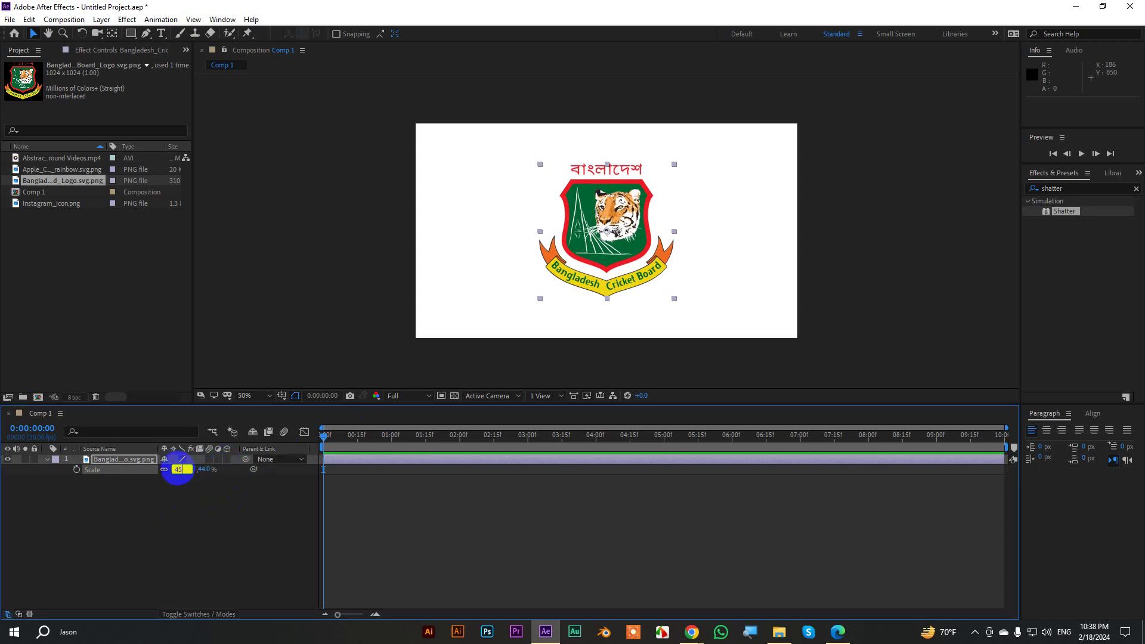
{"action": "key", "text": "Return"}
{"action": "left_click", "coordinate": [46, 459]}
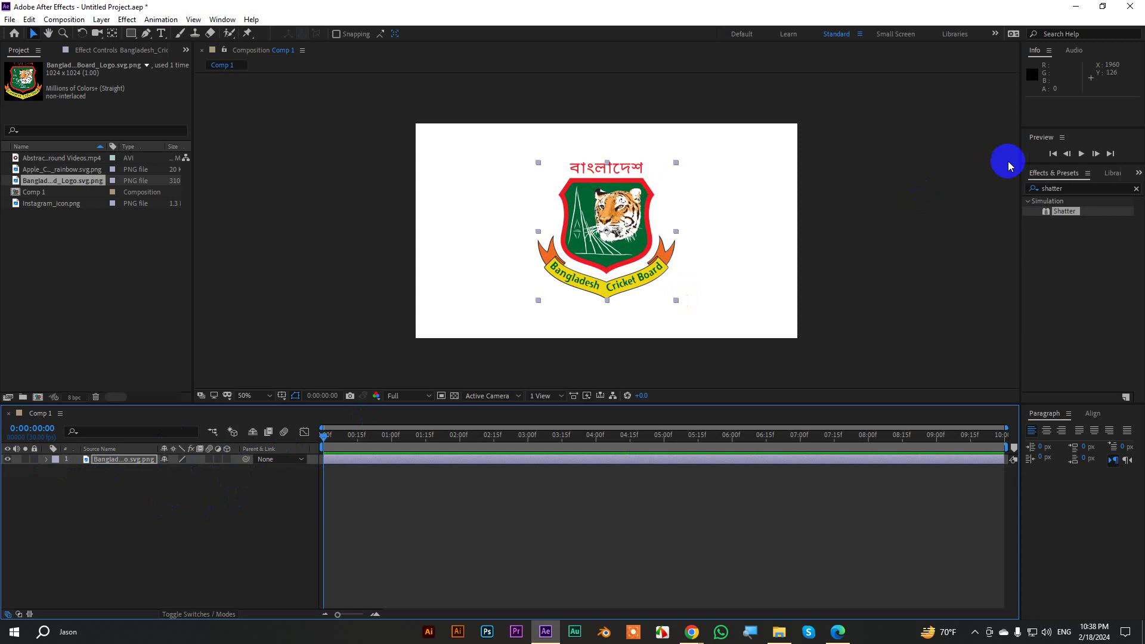
Pre-compose the logo layer as 'Logo', moving all attributes into it
{"action": "right_click", "coordinate": [113, 459]}
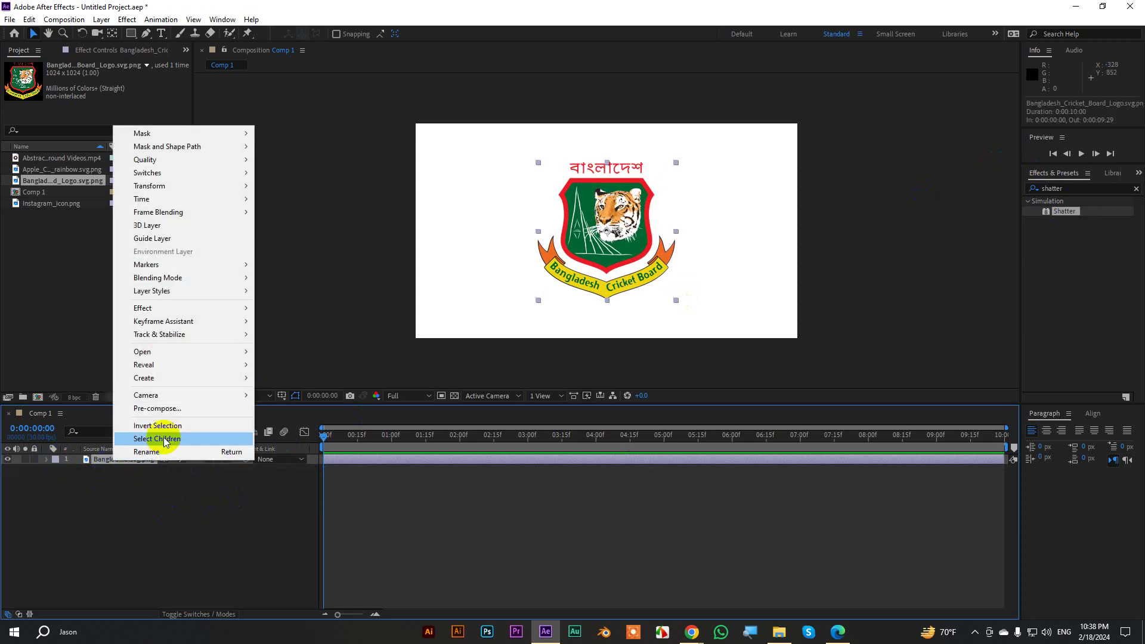
{"action": "left_click", "coordinate": [157, 408]}
{"action": "left_click", "coordinate": [452, 298]}
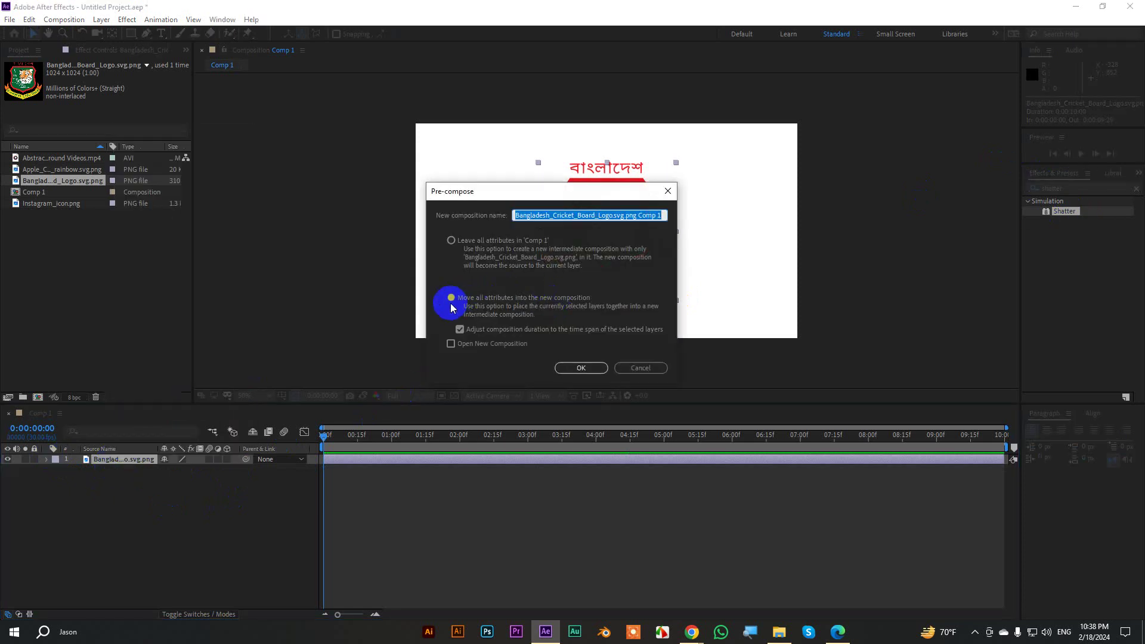
{"action": "type", "text": "Logo"}
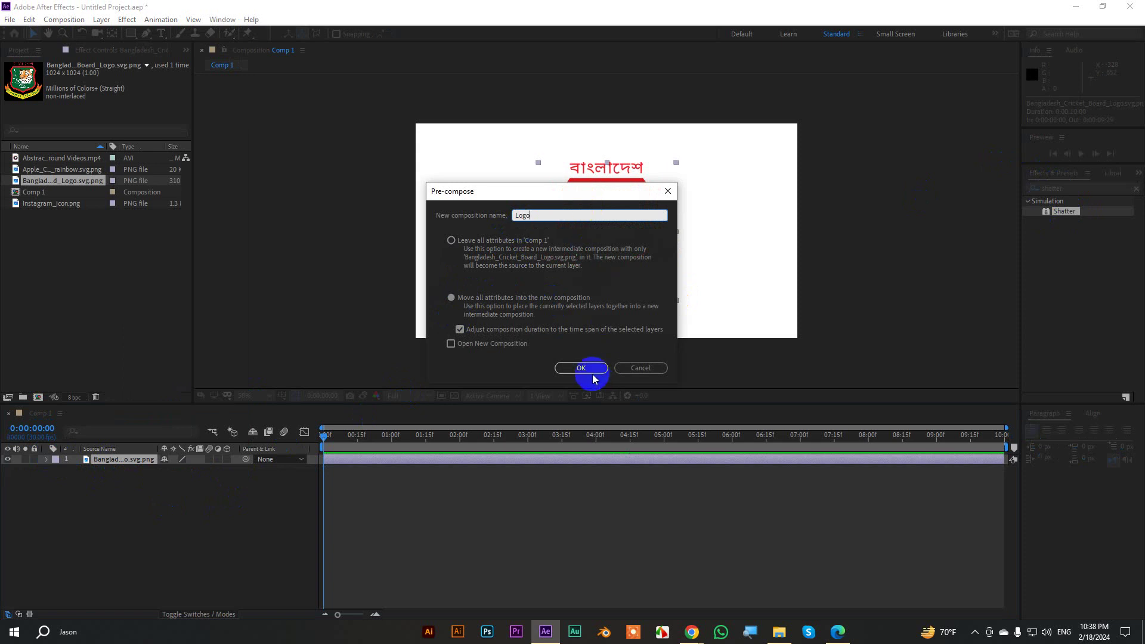
{"action": "left_click", "coordinate": [587, 368]}
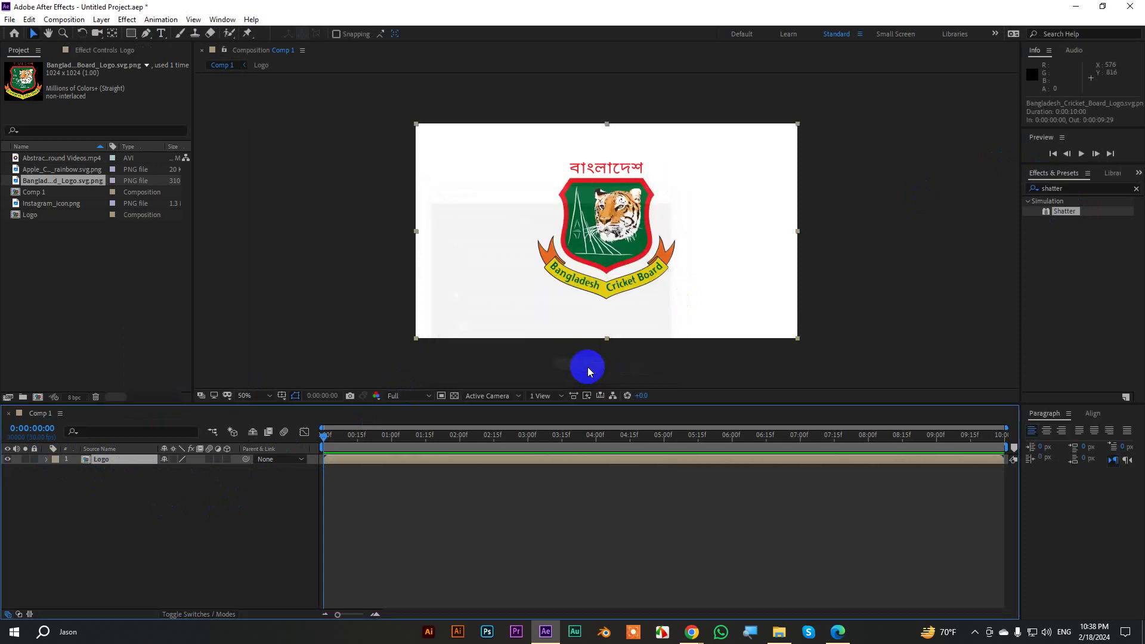
Apply Shatter to the Logo layer and set its View to Rendered
{"action": "double_click", "coordinate": [1061, 212]}
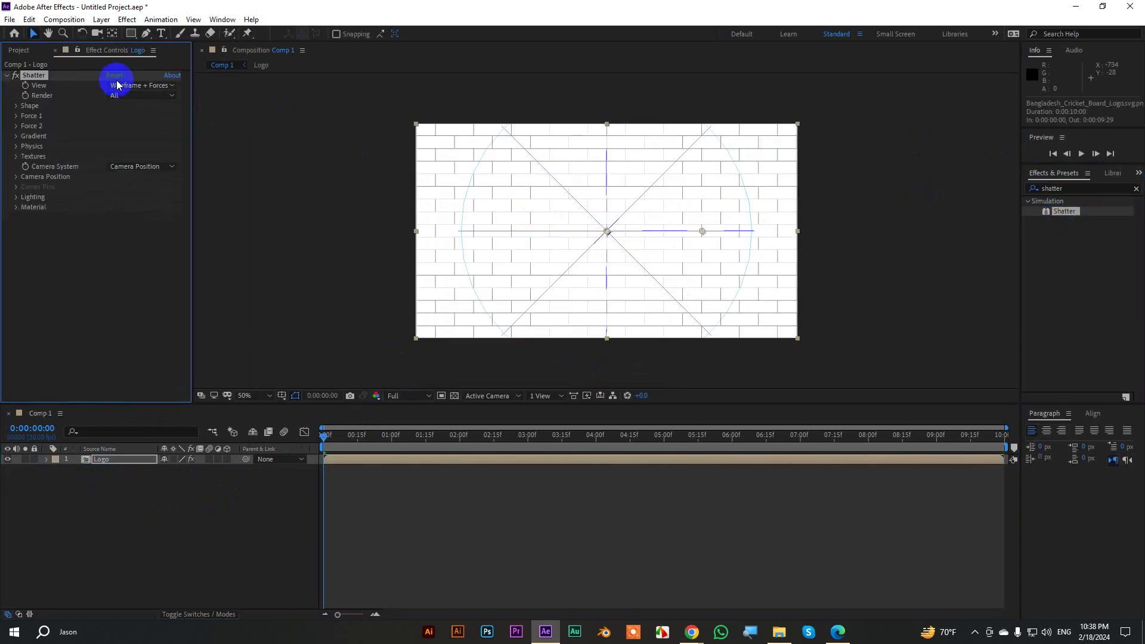
{"action": "left_click", "coordinate": [121, 86]}
{"action": "left_click", "coordinate": [134, 99]}
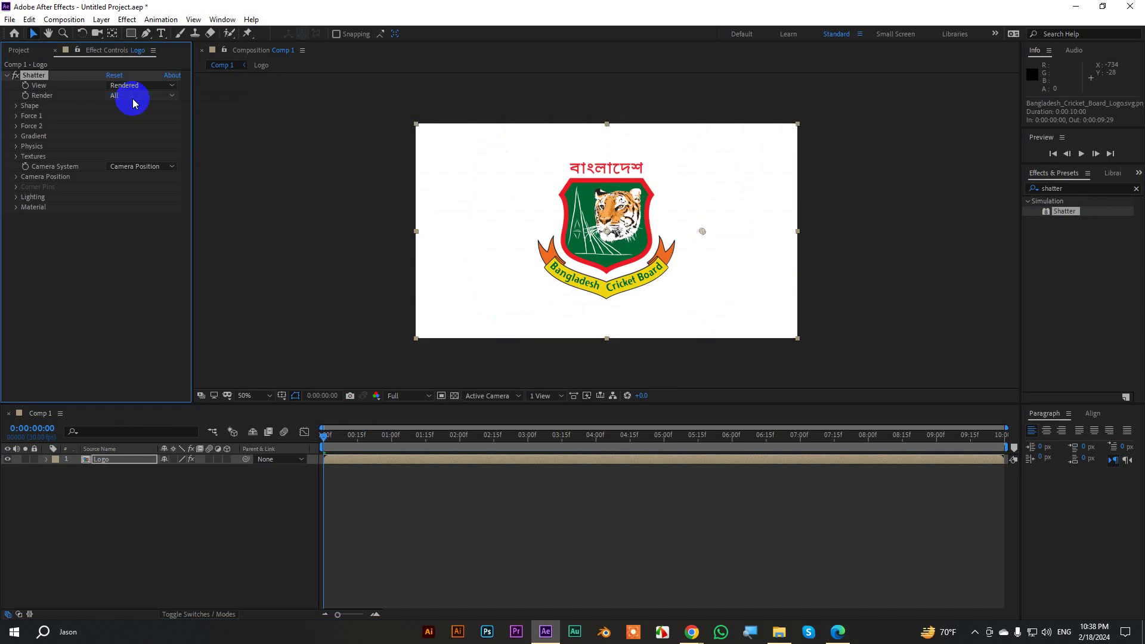
Set the Shatter pattern to Custom with 1. Logo as the map, then select Force 1 Depth
{"action": "left_click", "coordinate": [16, 106]}
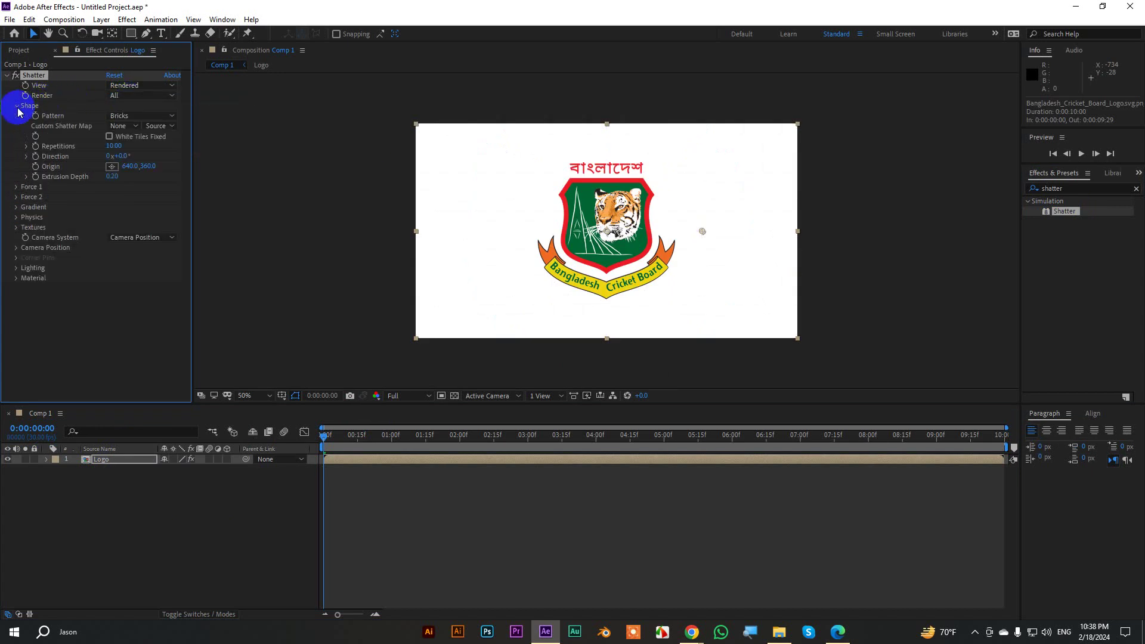
{"action": "left_click", "coordinate": [116, 116]}
{"action": "left_click", "coordinate": [126, 129]}
{"action": "left_click", "coordinate": [122, 126]}
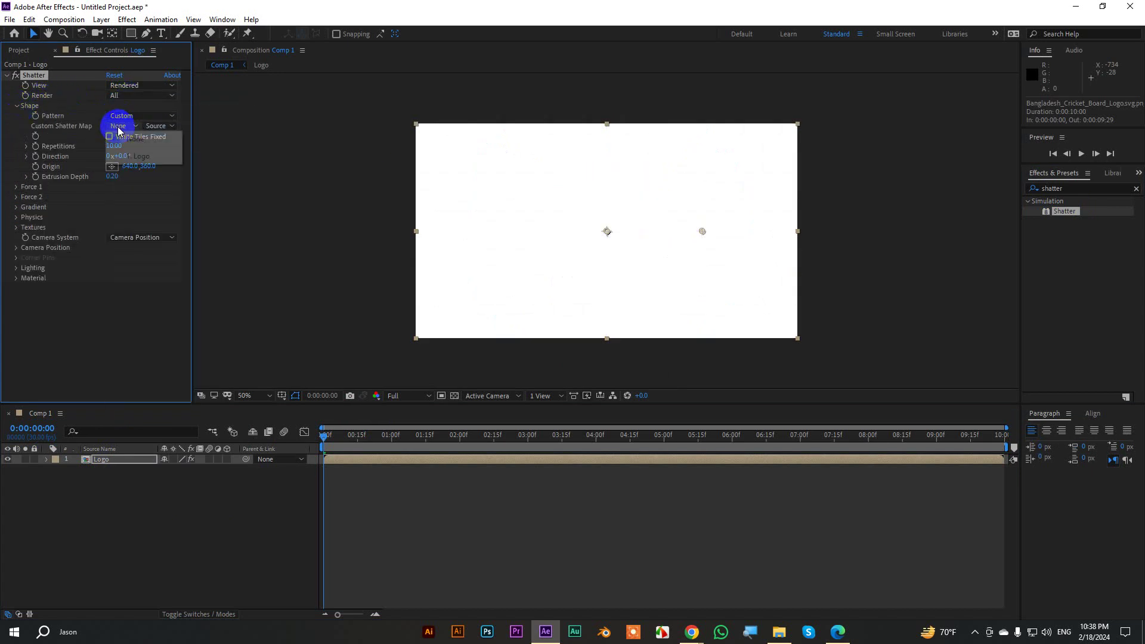
{"action": "left_click", "coordinate": [143, 156]}
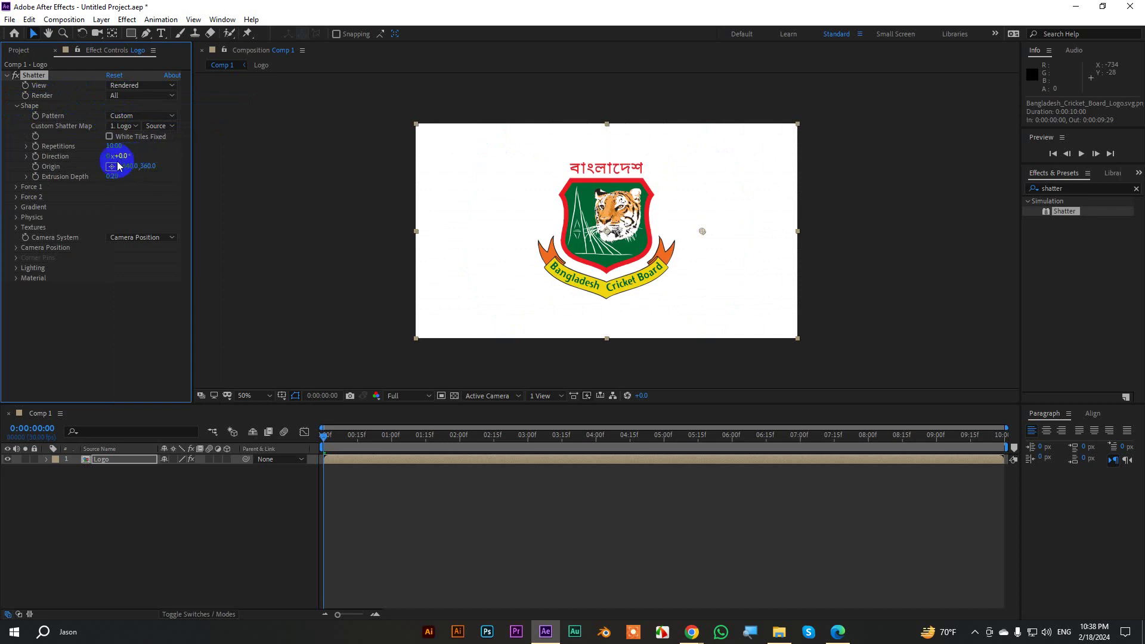
{"action": "left_click", "coordinate": [18, 106]}
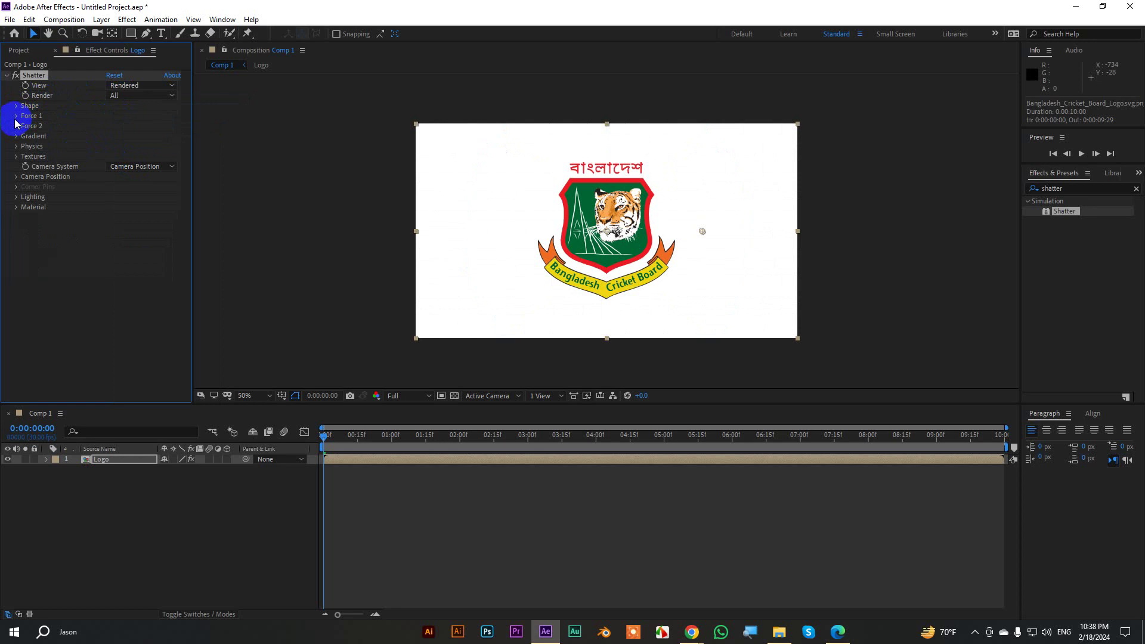
{"action": "left_click", "coordinate": [17, 116]}
{"action": "left_click", "coordinate": [119, 136]}
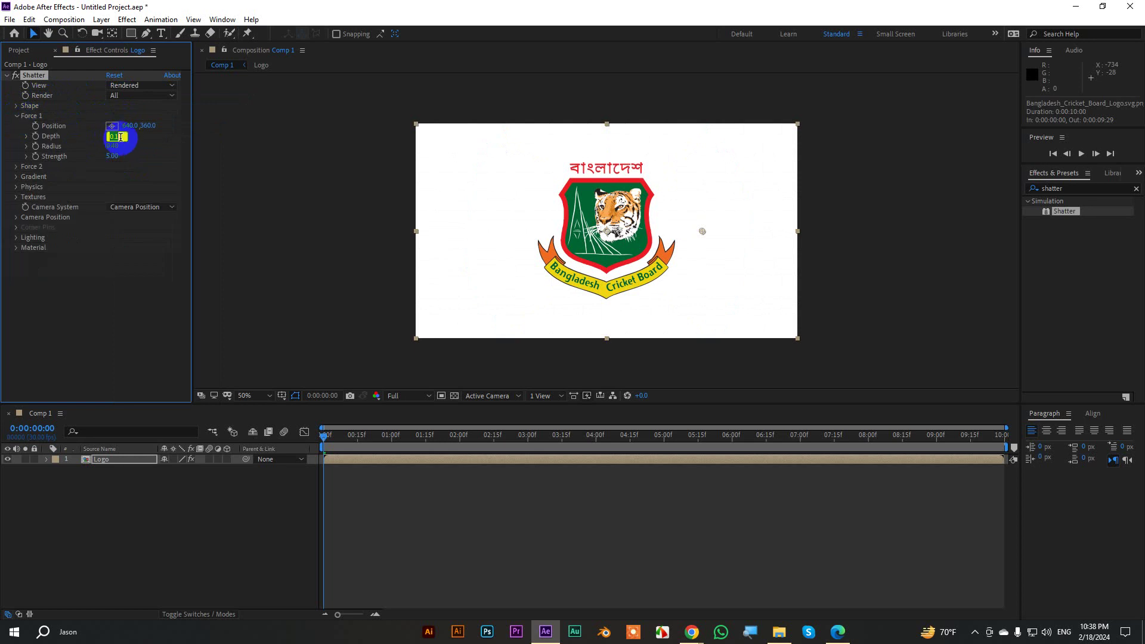
Set both Force 1 Depth and Radius to 0
{"action": "type", "text": "0"}
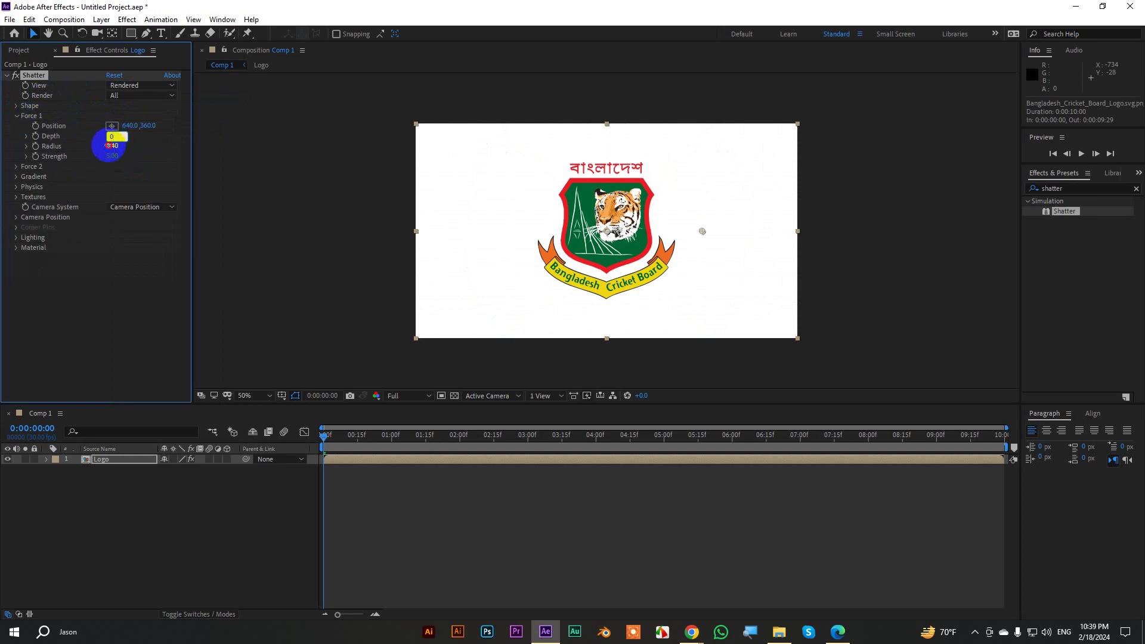
{"action": "key", "text": "Tab"}
{"action": "type", "text": "0"}
{"action": "key", "text": "Tab"}
{"action": "type", "text": "0"}
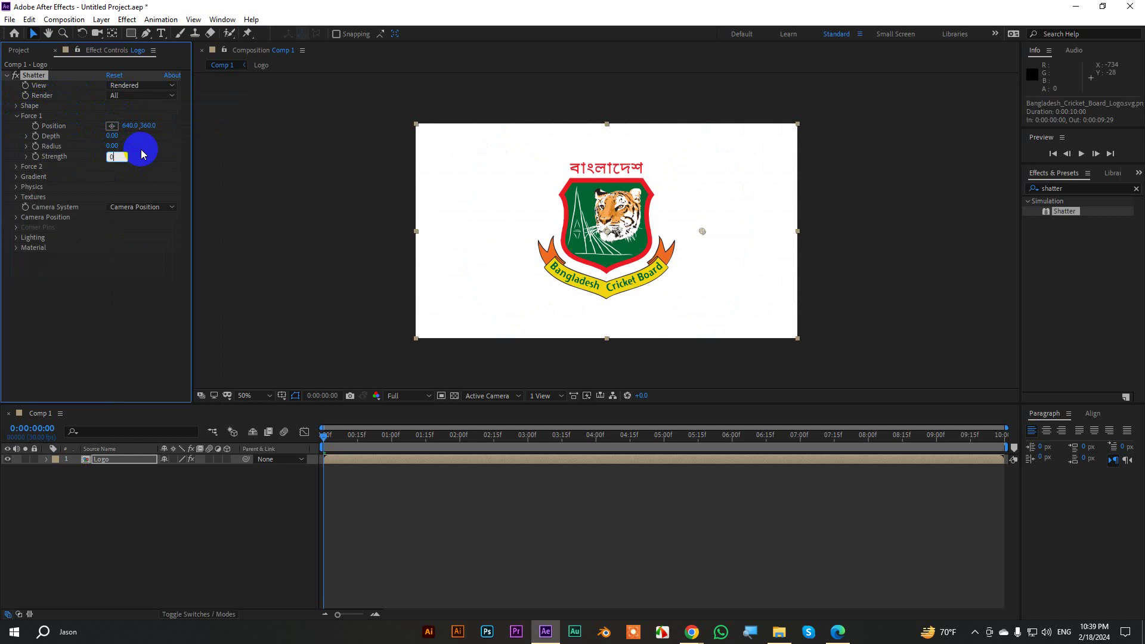
{"action": "left_click", "coordinate": [16, 116]}
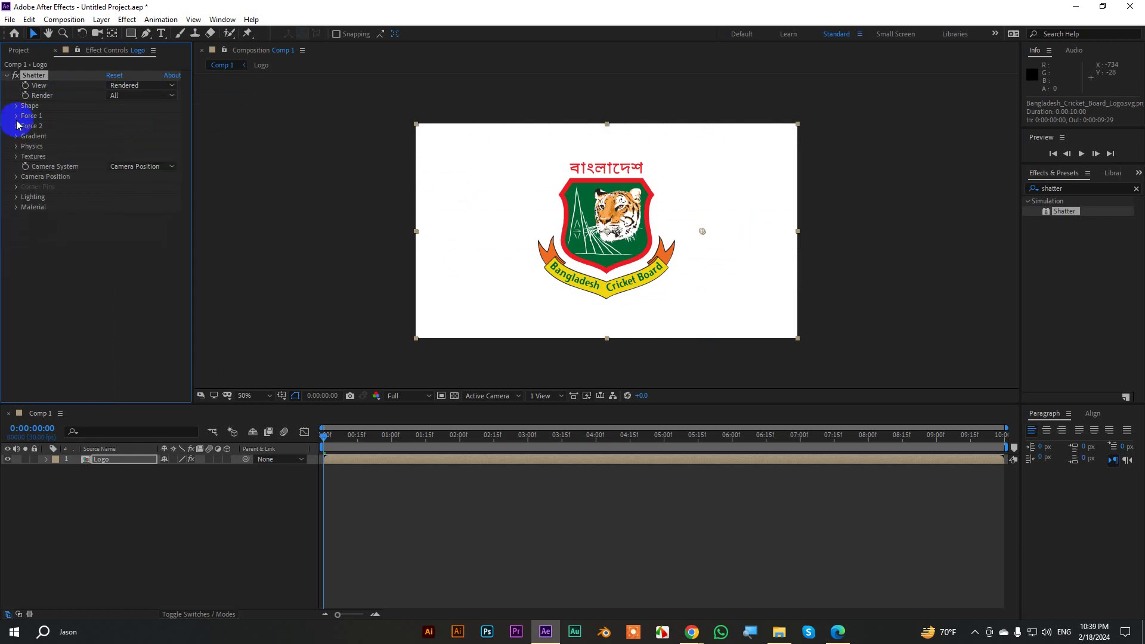
Turn the camera position Y Rotation to about 63° to reveal the logo's thickness
{"action": "left_click", "coordinate": [16, 176]}
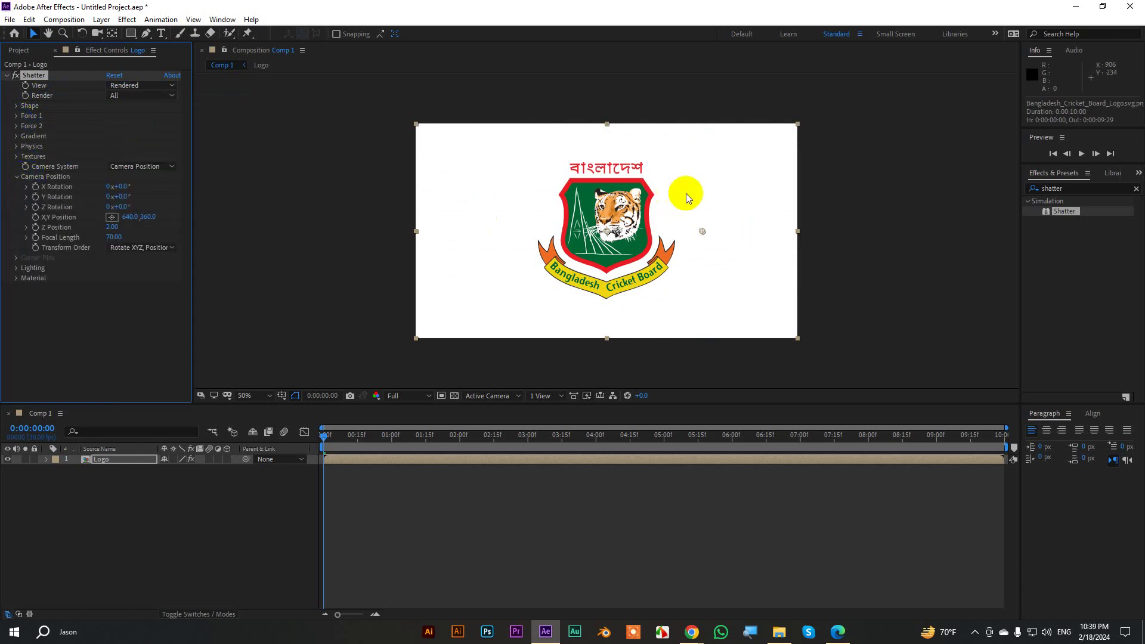
{"action": "key", "text": "period"}
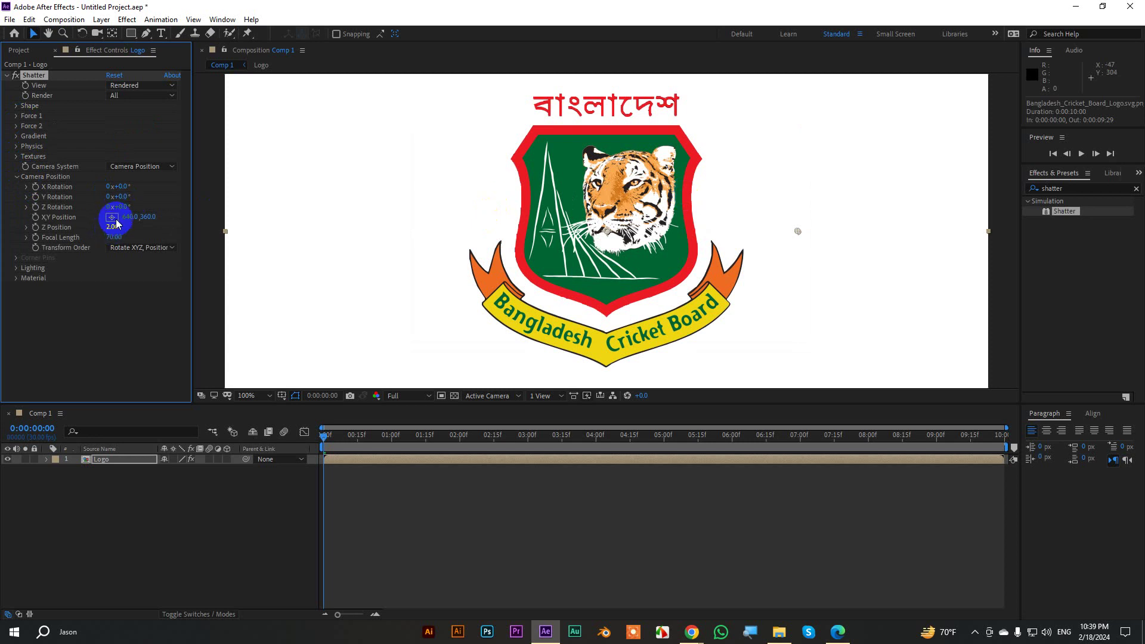
{"action": "left_click", "coordinate": [123, 198]}
{"action": "left_click_drag", "start_coordinate": [123, 198], "coordinate": [162, 199]}
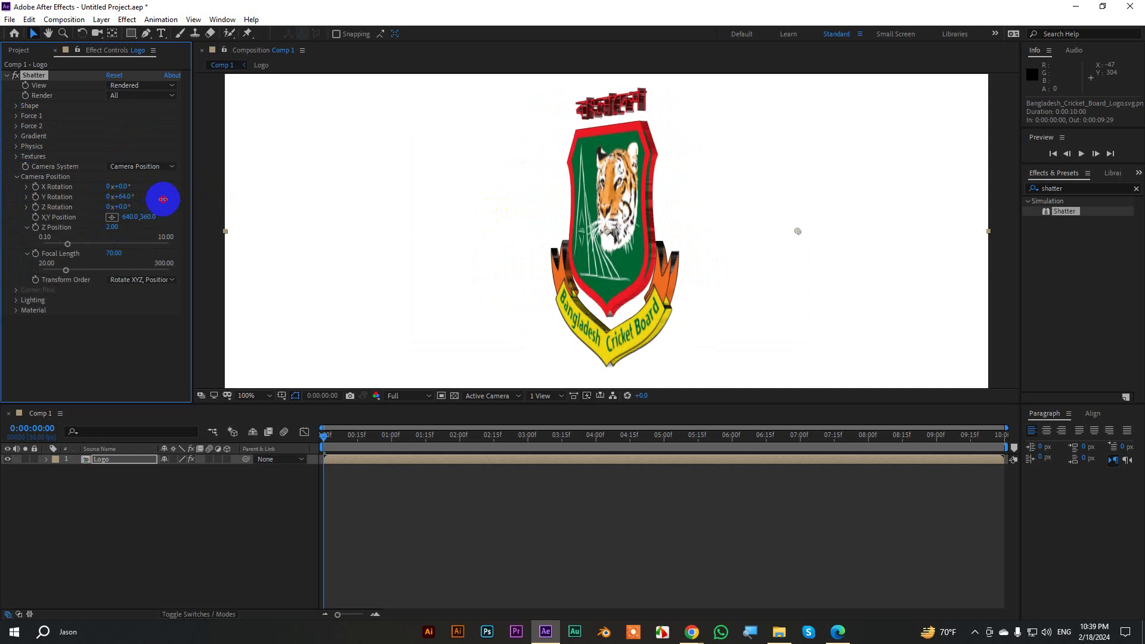
{"action": "left_click_drag", "start_coordinate": [162, 199], "coordinate": [147, 222]}
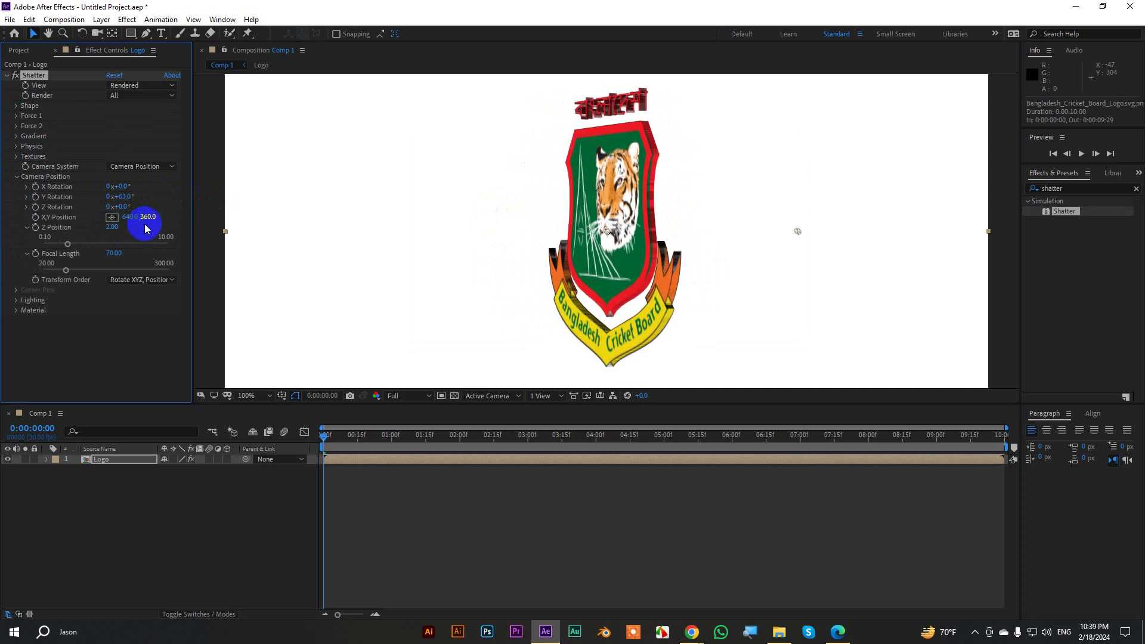
Light the Shatter logo with First Comp Light and Ambient Light at 1.00
{"action": "left_click", "coordinate": [16, 301]}
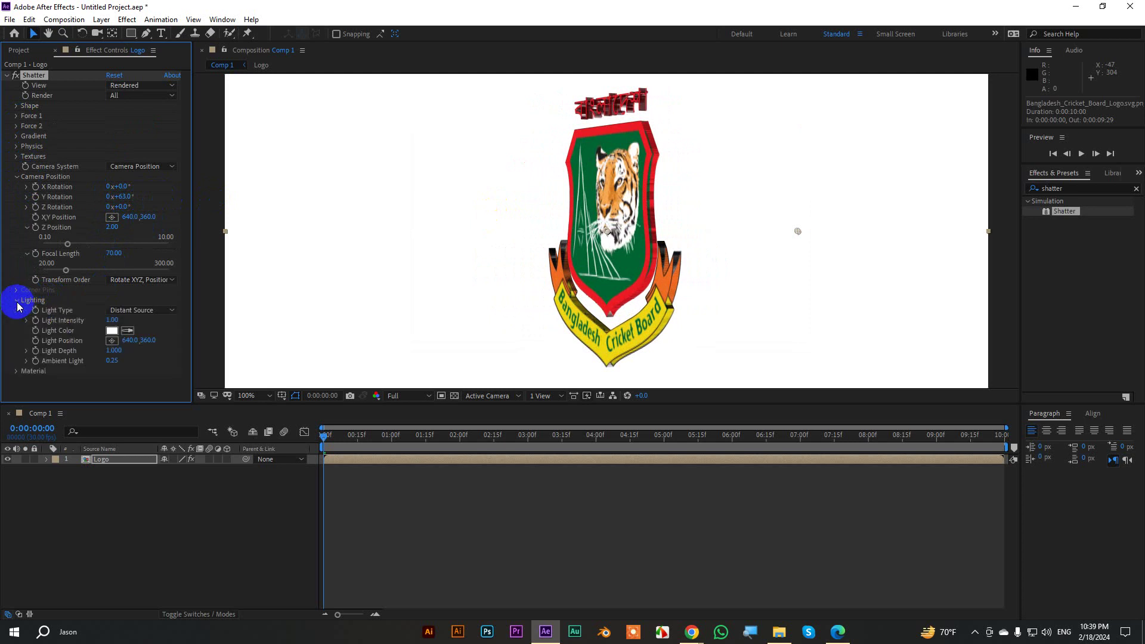
{"action": "left_click", "coordinate": [144, 311]}
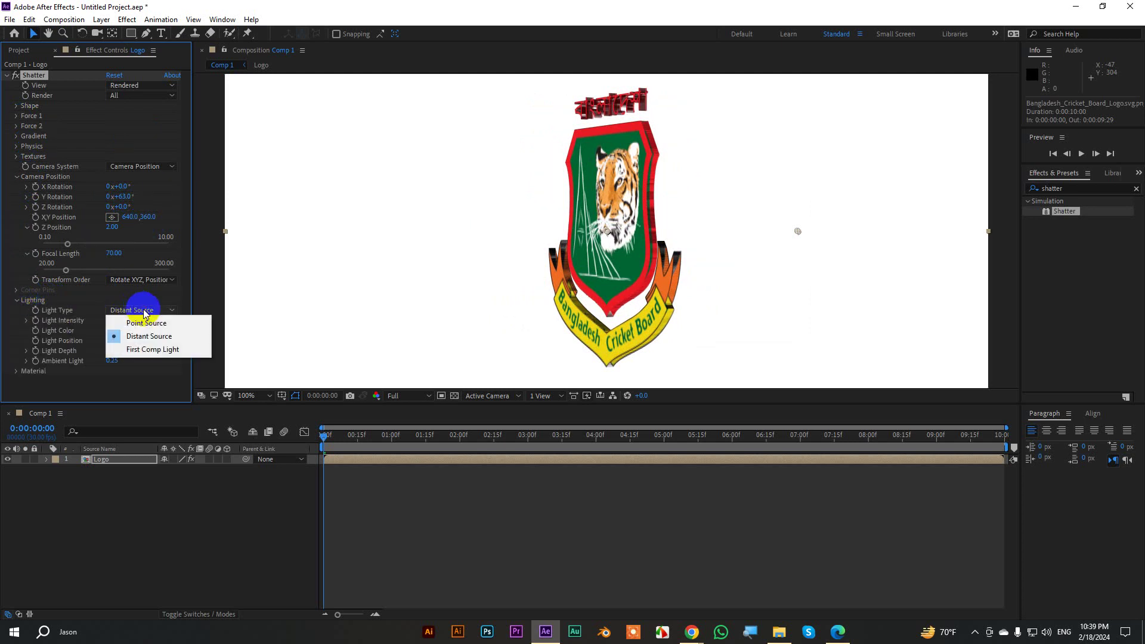
{"action": "left_click", "coordinate": [165, 349]}
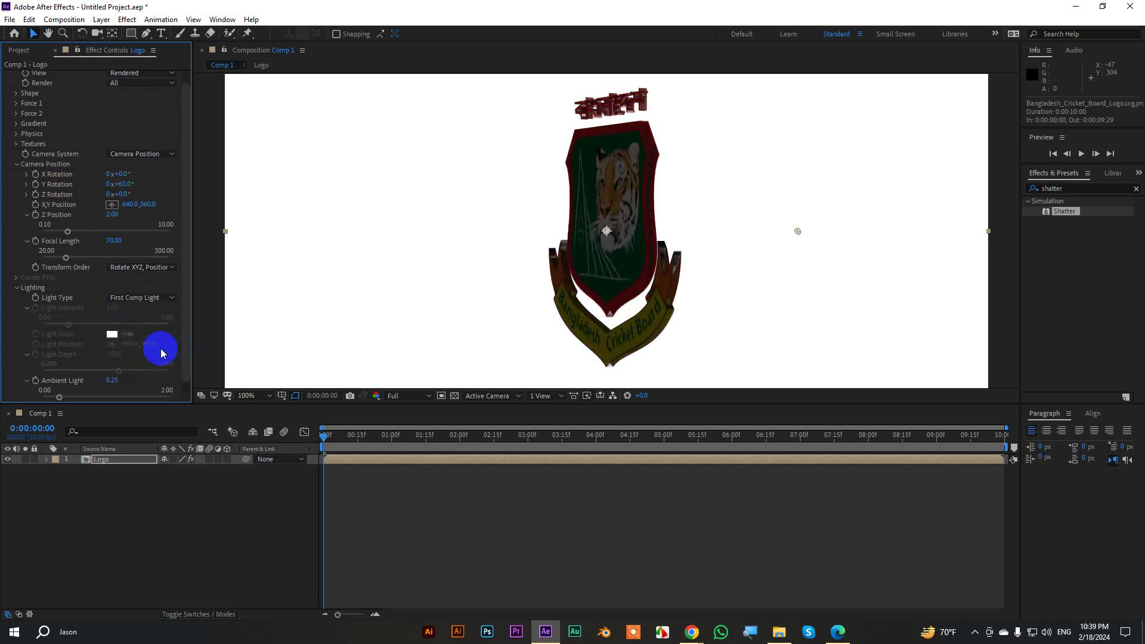
{"action": "scroll", "coordinate": [143, 357], "scroll_direction": "down", "scroll_amount": 1}
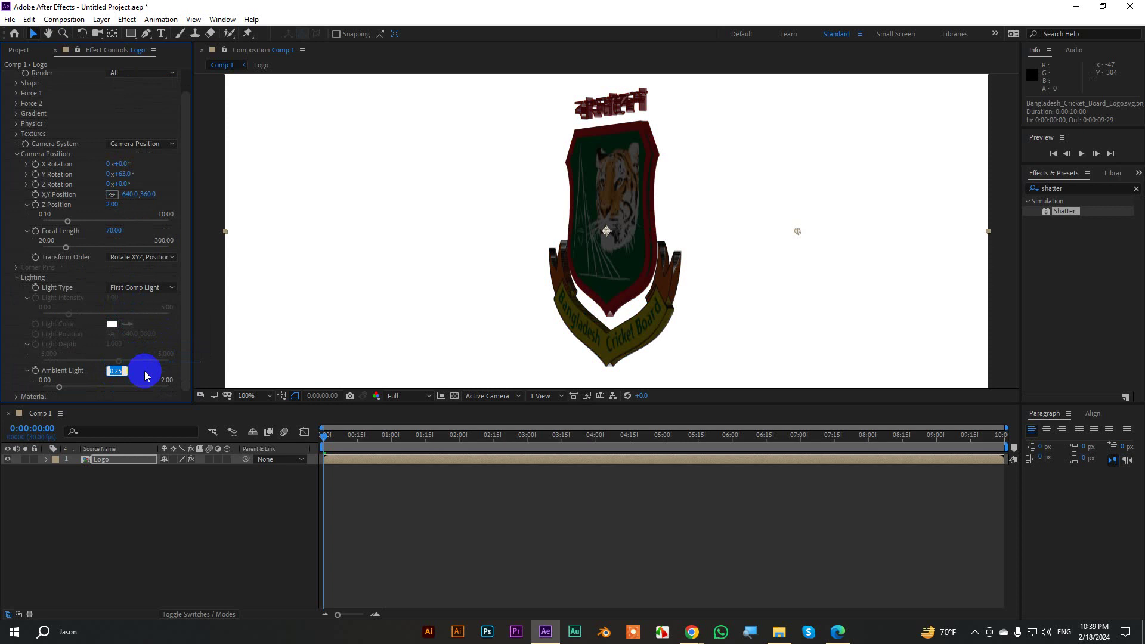
{"action": "type", "text": "1"}
{"action": "key", "text": "Return"}
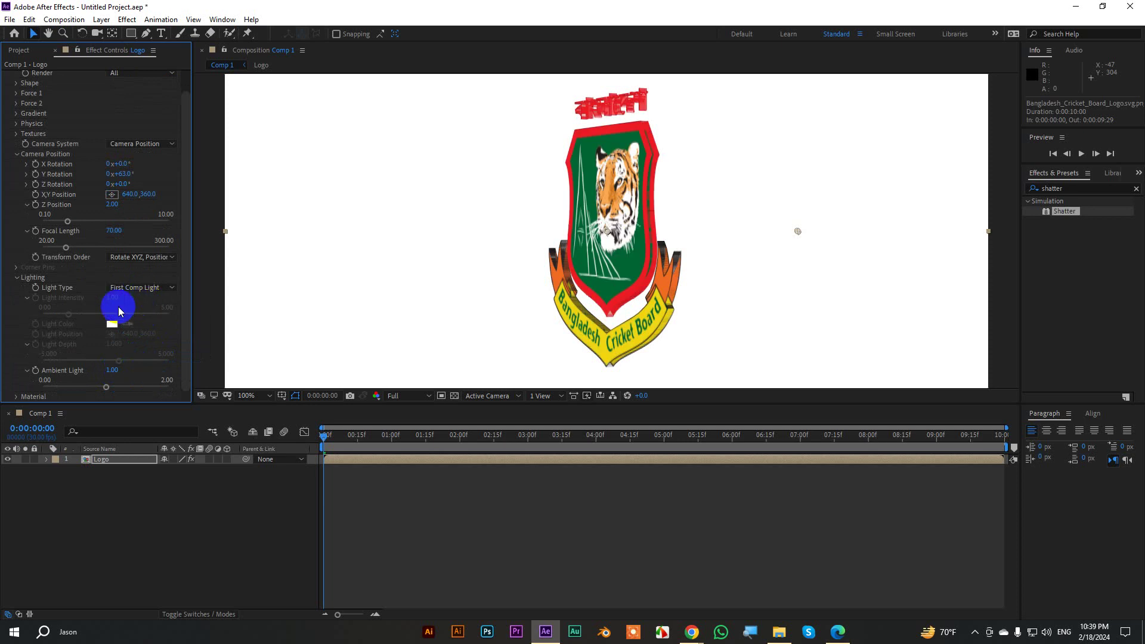
{"action": "scroll", "coordinate": [112, 308], "scroll_direction": "up", "scroll_amount": 2}
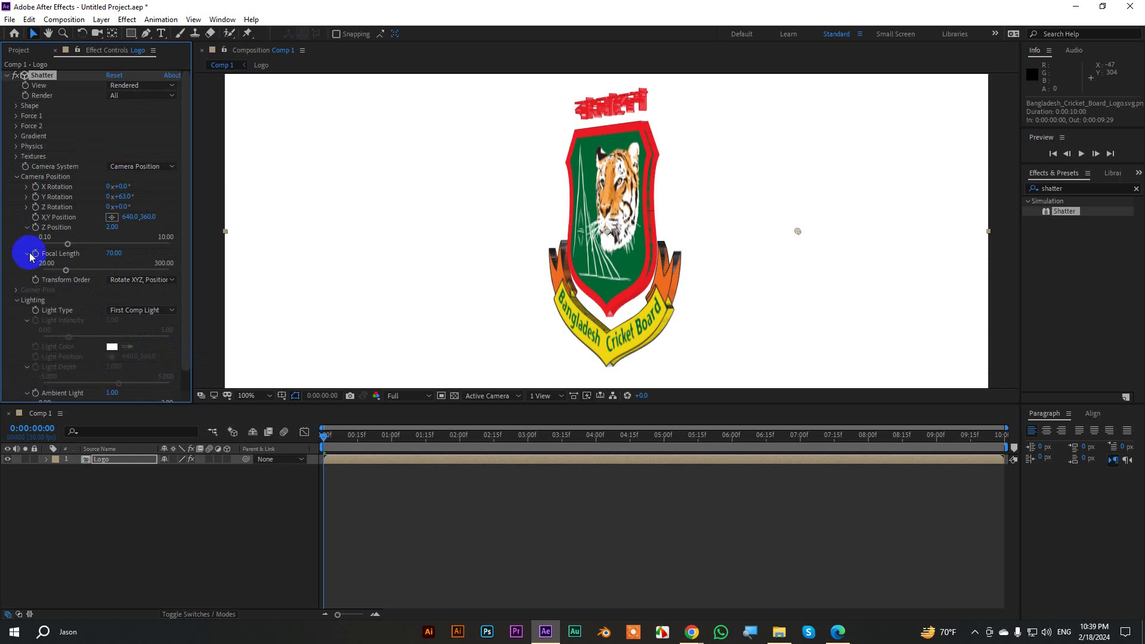
{"action": "left_click", "coordinate": [16, 301]}
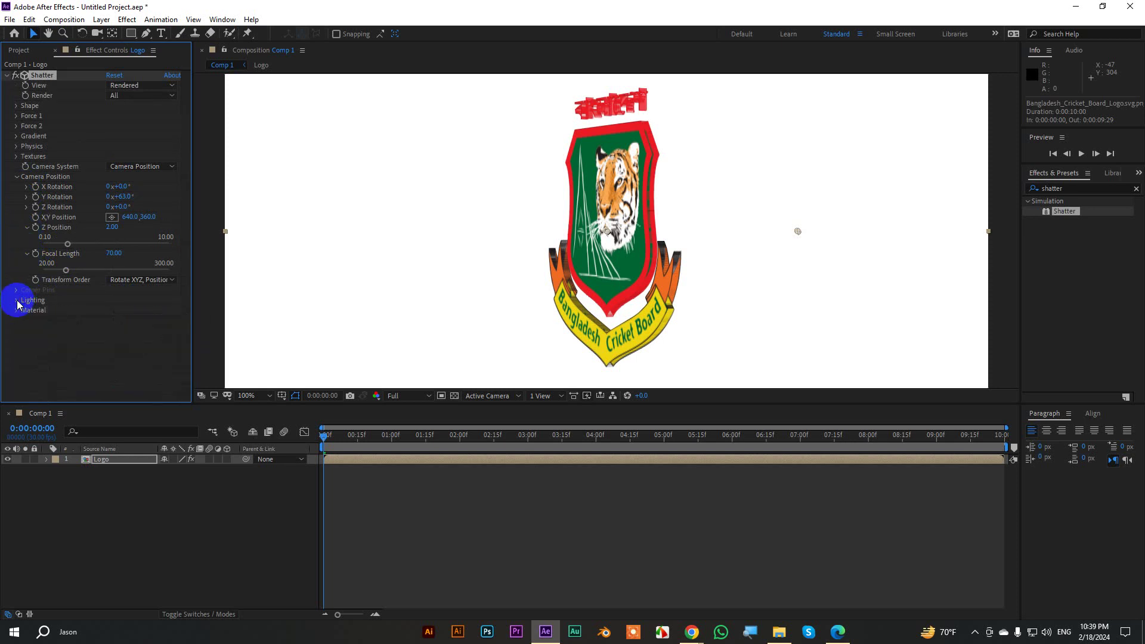
{"action": "left_click", "coordinate": [16, 156]}
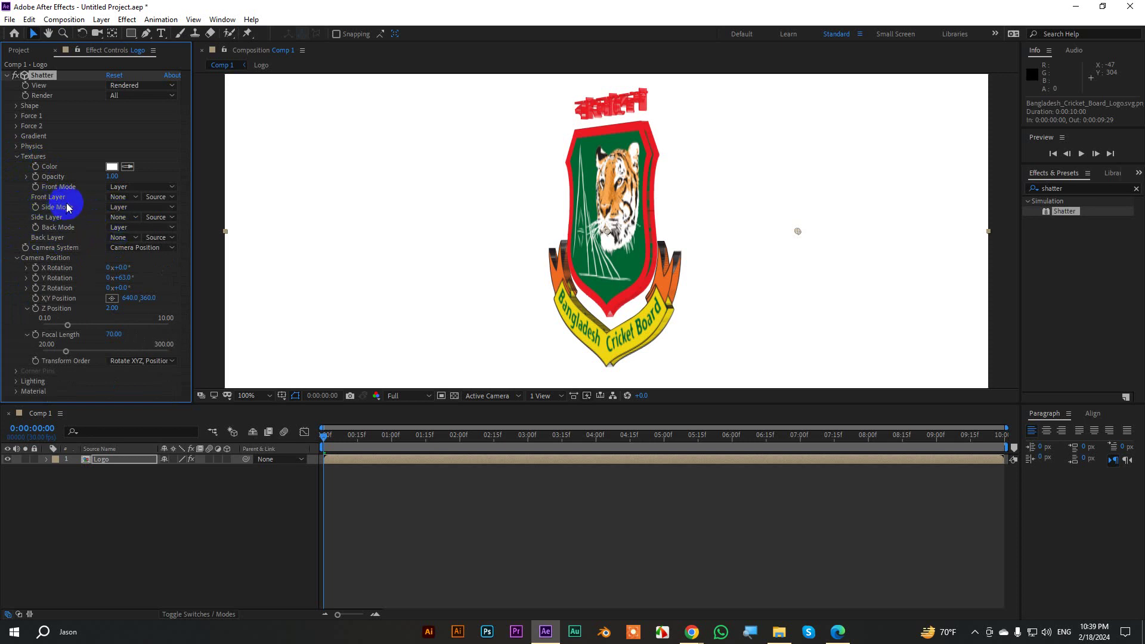
Set the side mode to Color, front and side layers to None, and adjust the back mode
{"action": "left_click", "coordinate": [120, 209]}
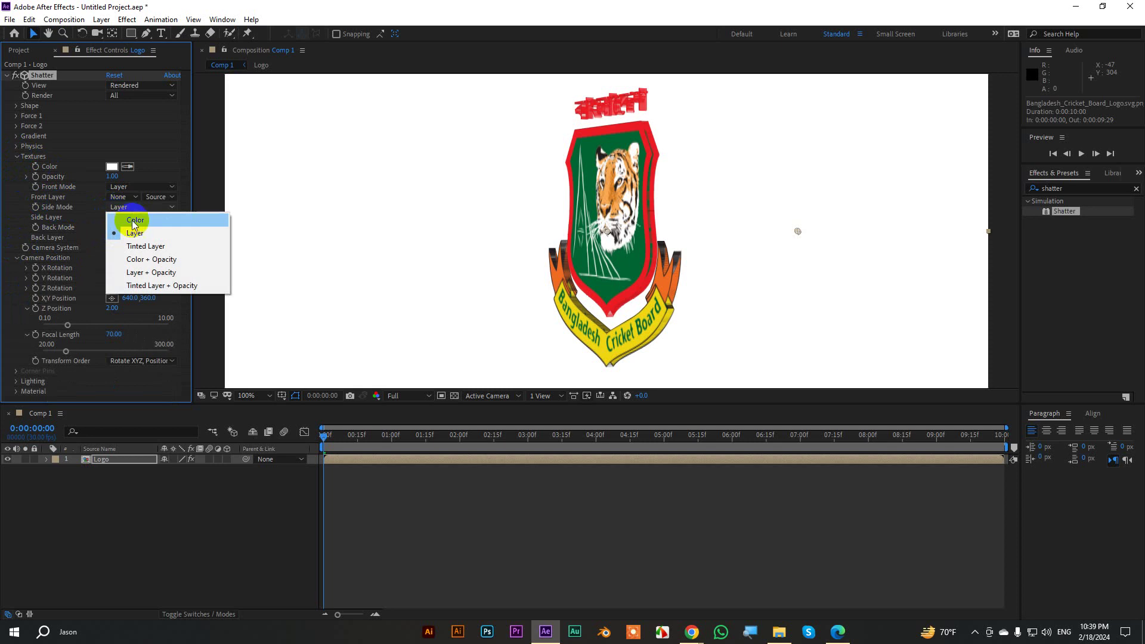
{"action": "left_click", "coordinate": [134, 221]}
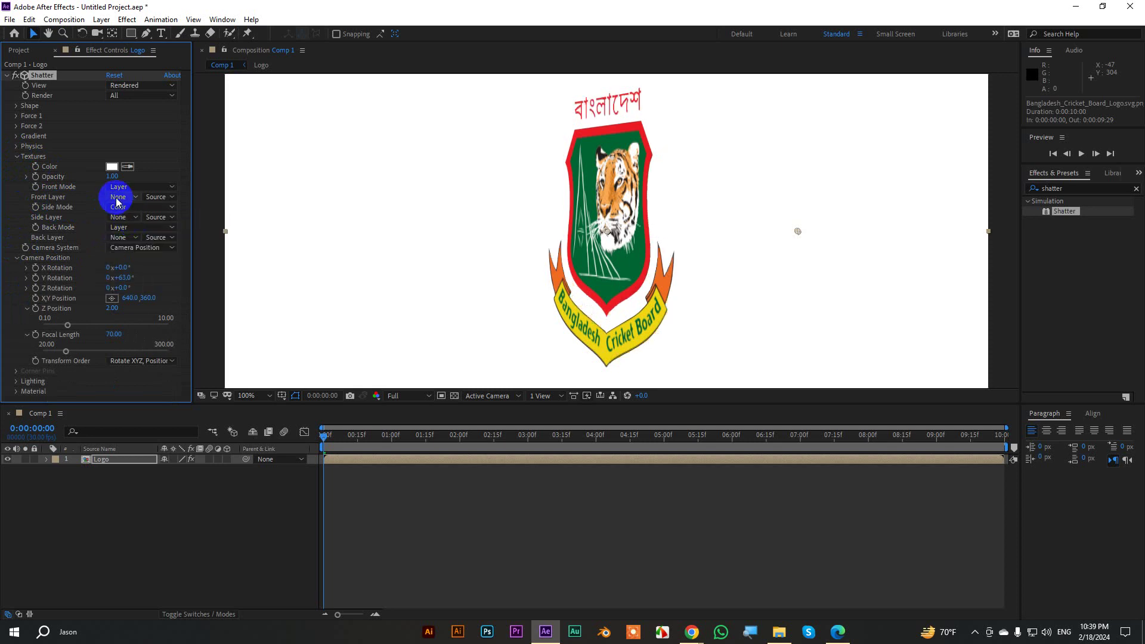
{"action": "left_click", "coordinate": [122, 196]}
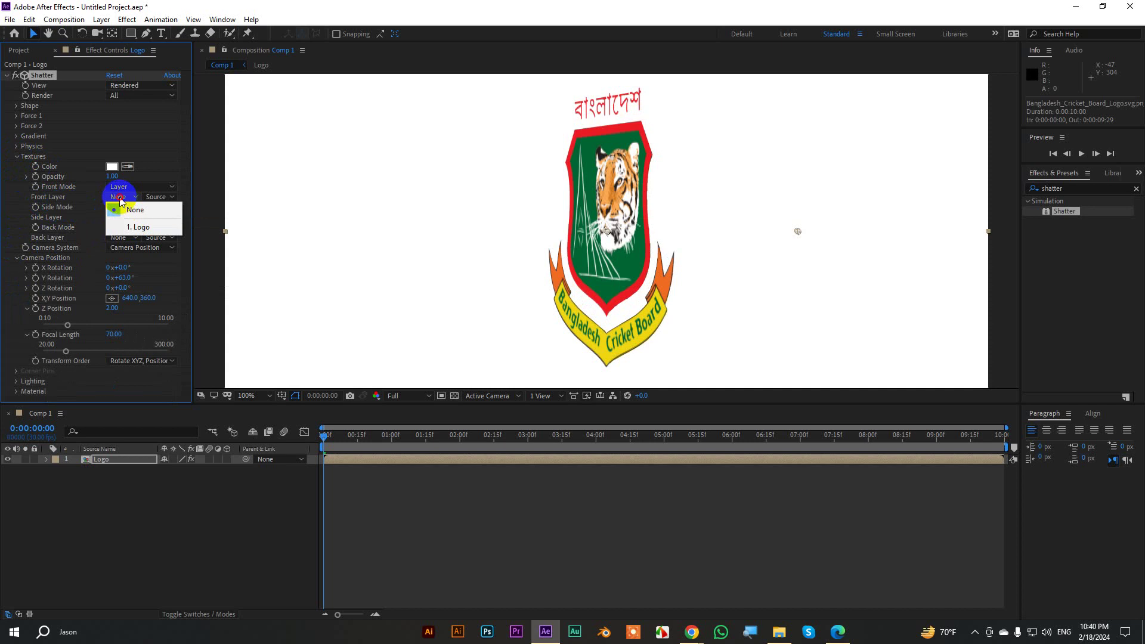
{"action": "left_click", "coordinate": [101, 217]}
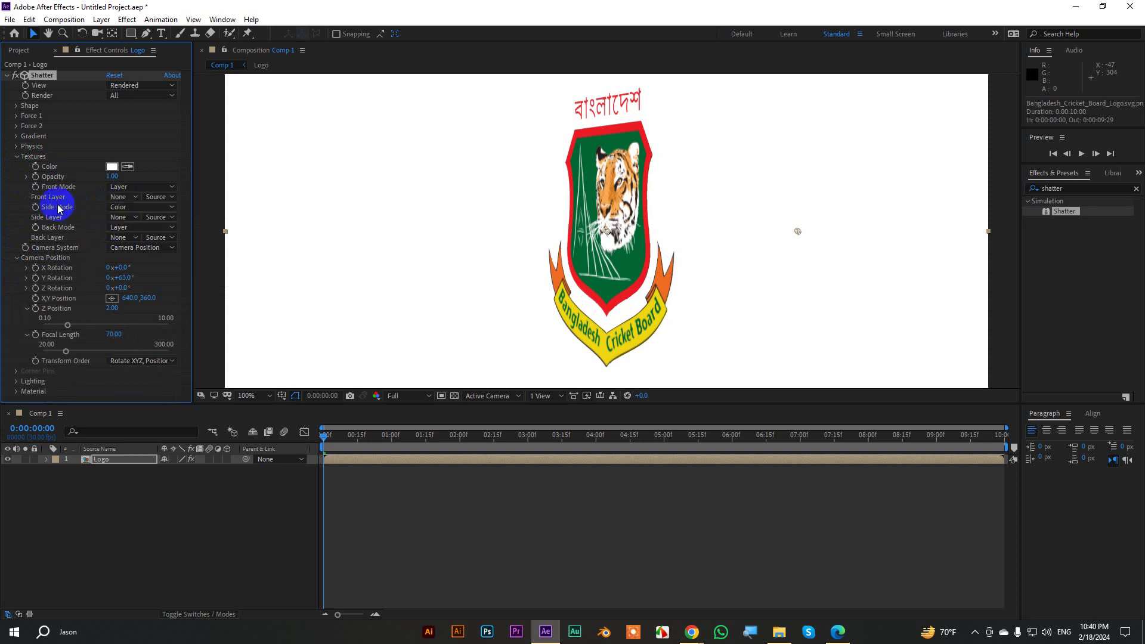
{"action": "left_click", "coordinate": [118, 217]}
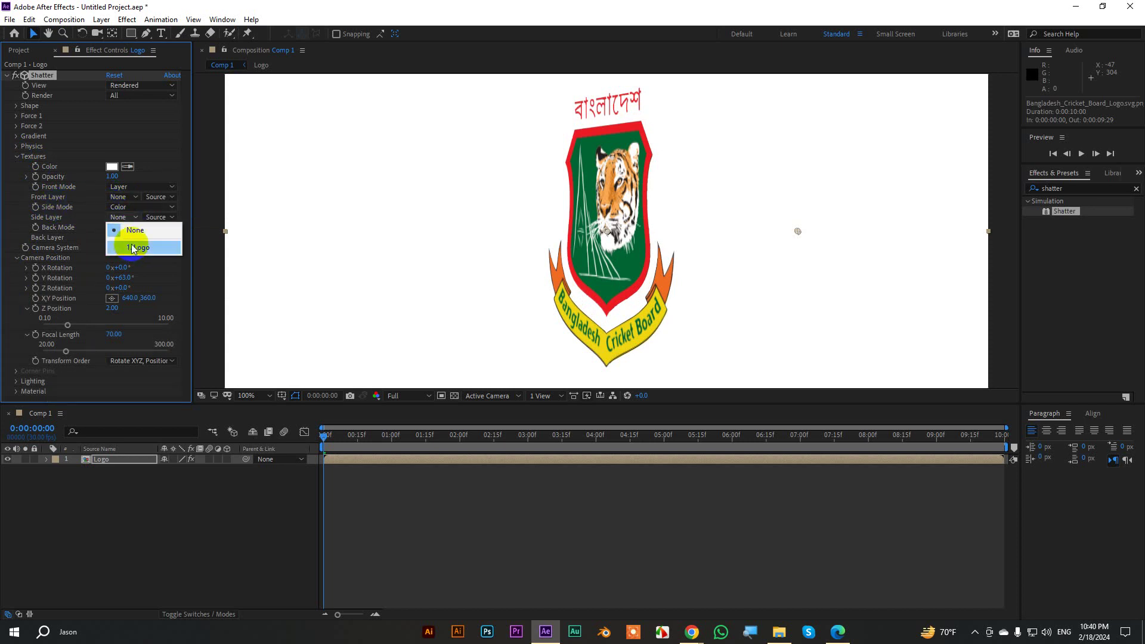
{"action": "left_click", "coordinate": [77, 225]}
{"action": "left_click", "coordinate": [120, 227]}
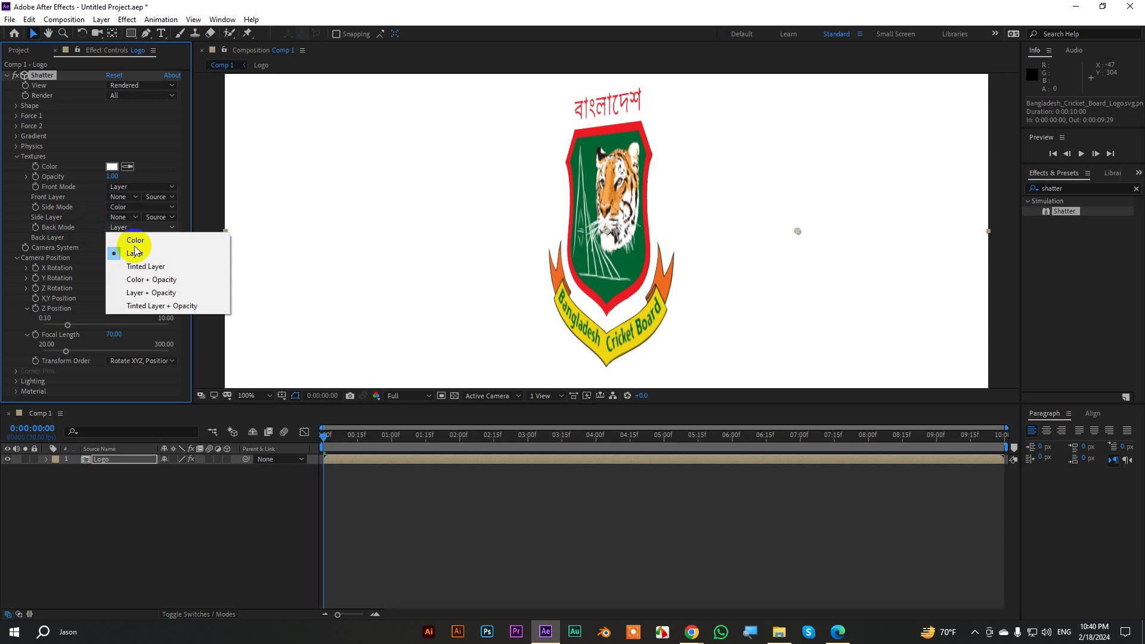
{"action": "left_click", "coordinate": [136, 241]}
{"action": "left_click", "coordinate": [120, 230]}
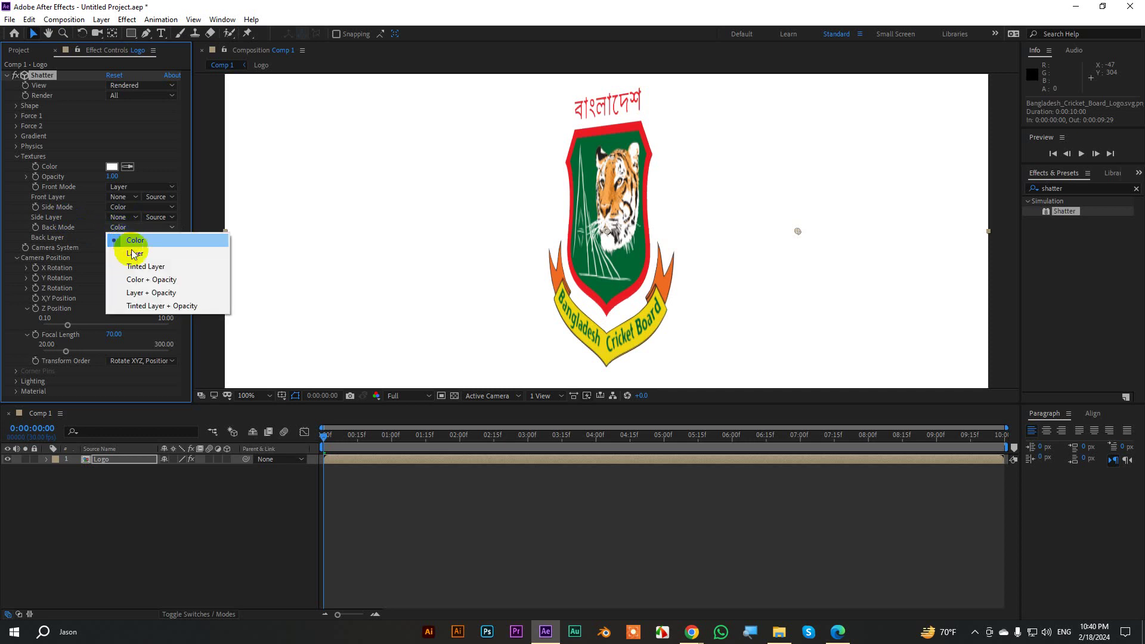
{"action": "left_click", "coordinate": [133, 253]}
Make the texture colour dark red 330002 by sampling the logo's red and darkening it
{"action": "left_click", "coordinate": [127, 168]}
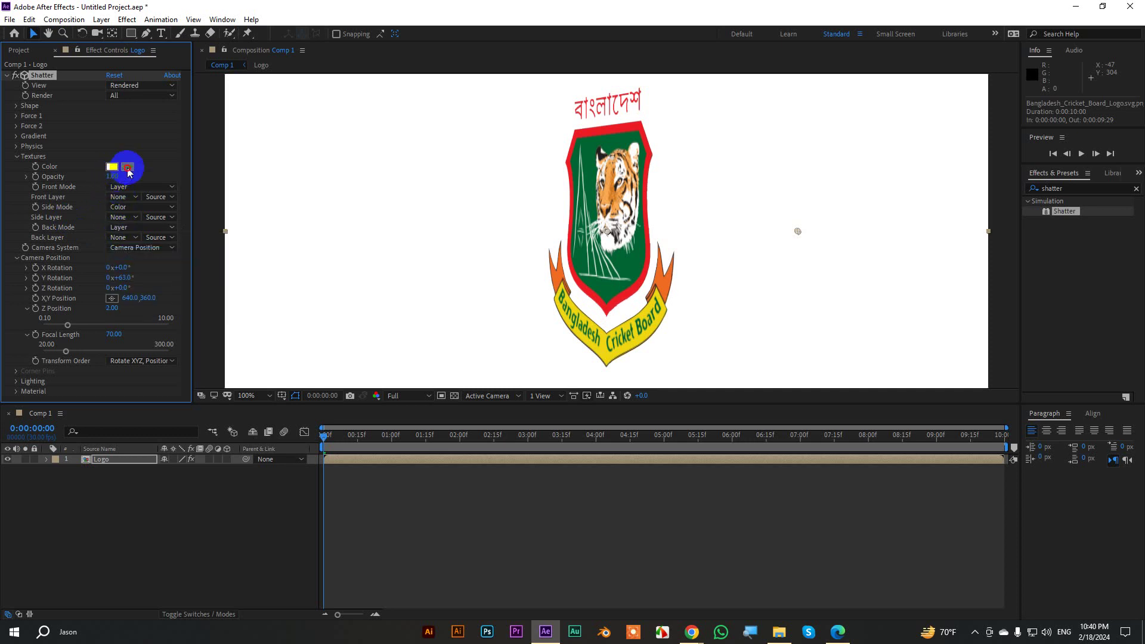
{"action": "left_click", "coordinate": [649, 159]}
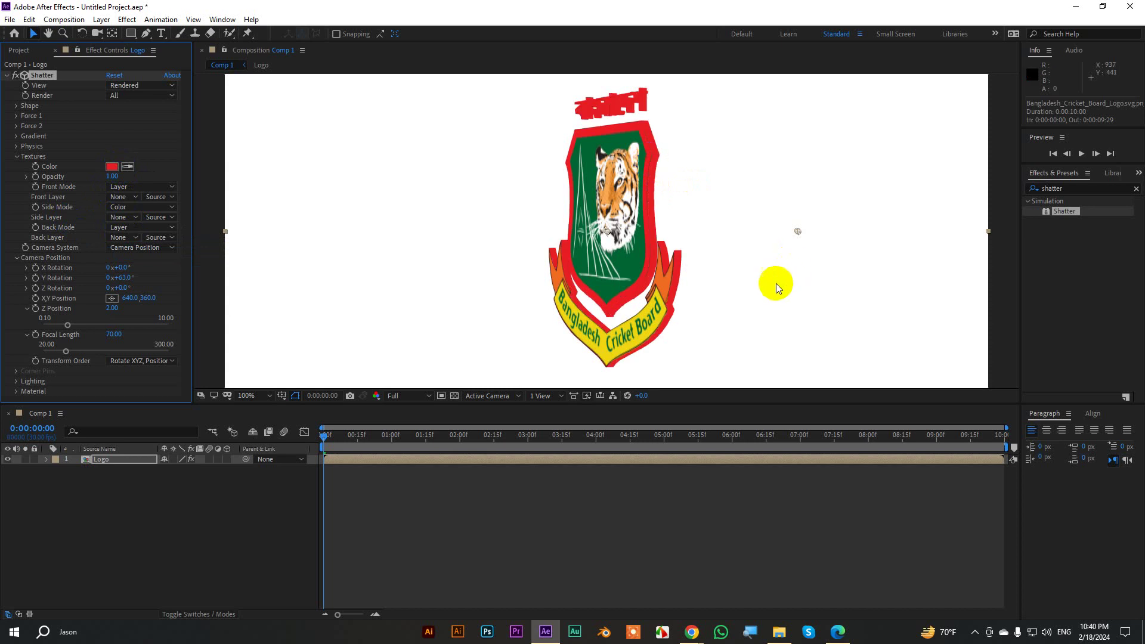
{"action": "left_click", "coordinate": [112, 168]}
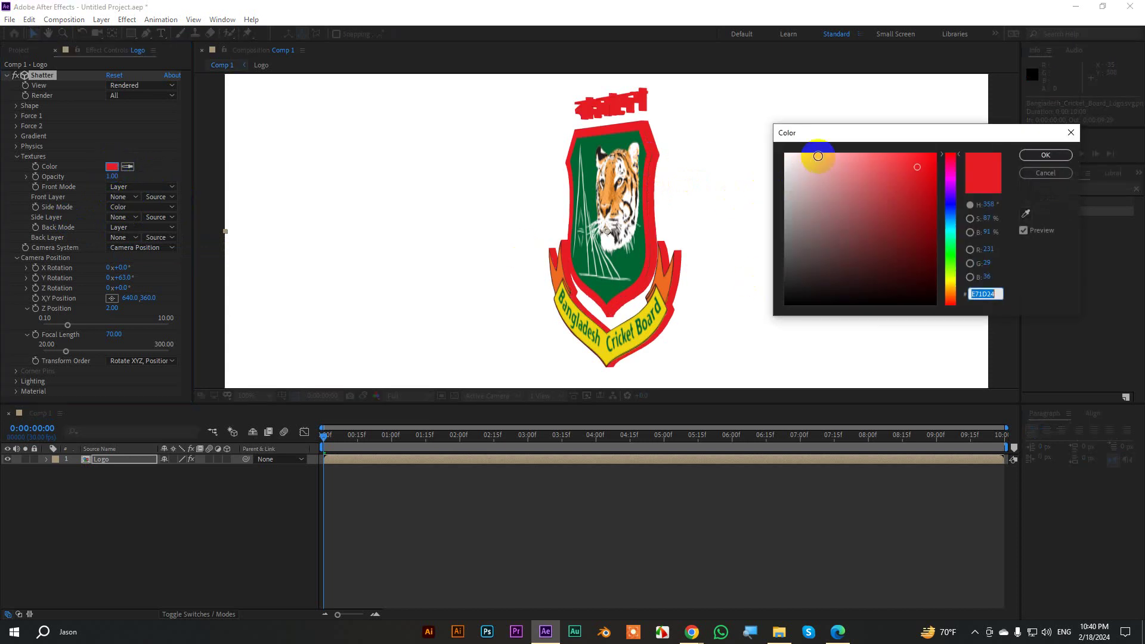
{"action": "left_click_drag", "start_coordinate": [924, 202], "coordinate": [958, 273]}
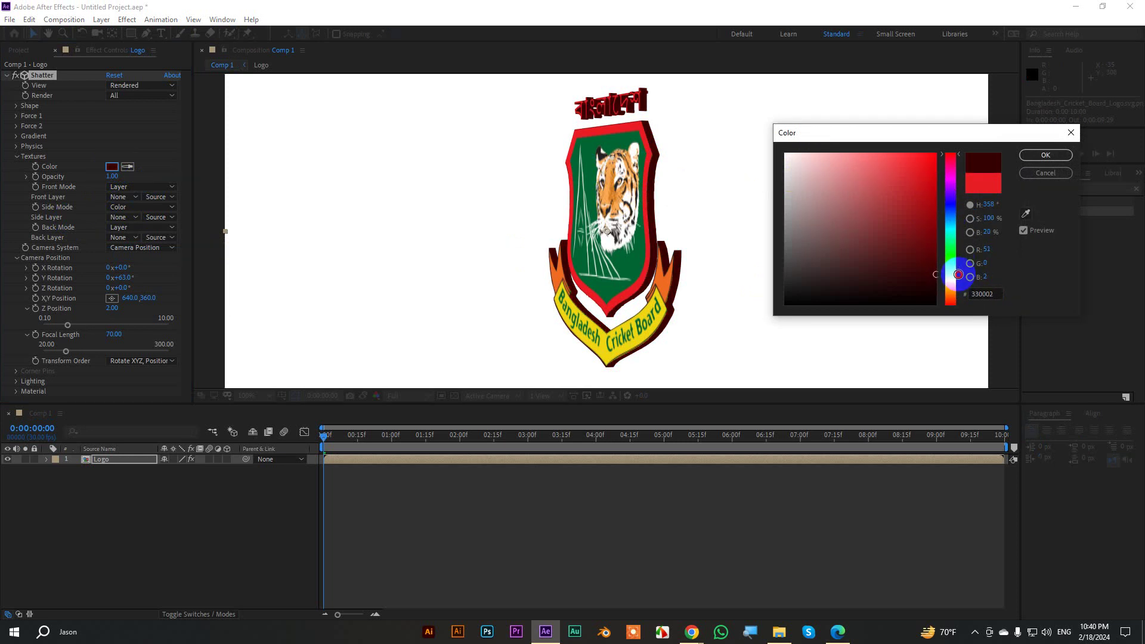
{"action": "left_click", "coordinate": [1032, 158]}
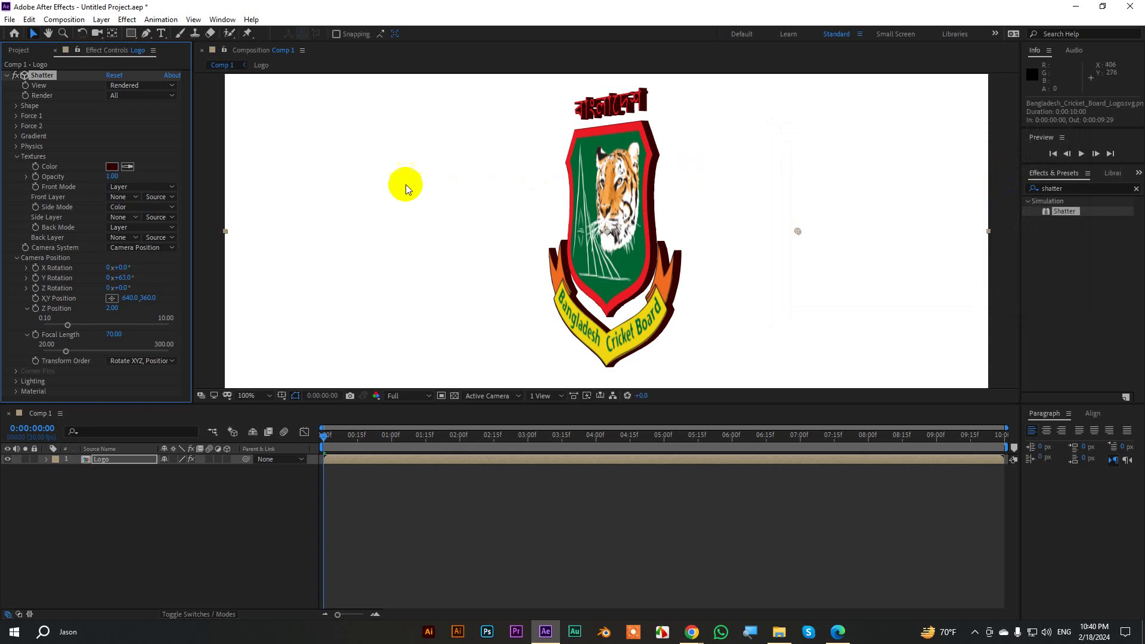
Try an Extrusion Depth of 1.00 in the Shape settings, then settle on 0.50
{"action": "left_click", "coordinate": [16, 156]}
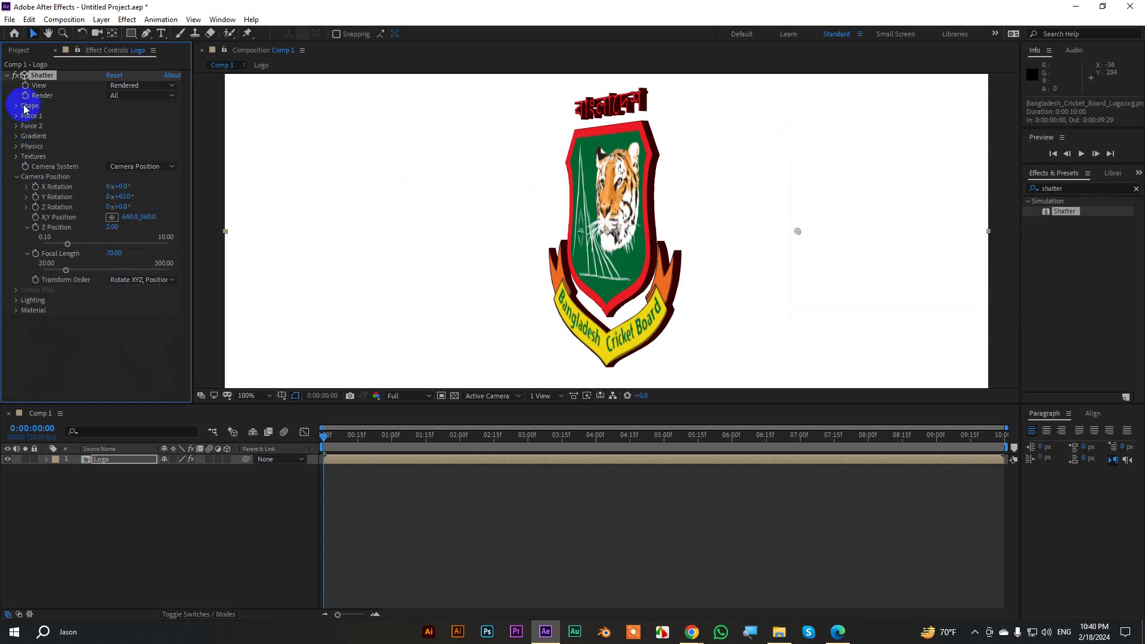
{"action": "left_click", "coordinate": [17, 106]}
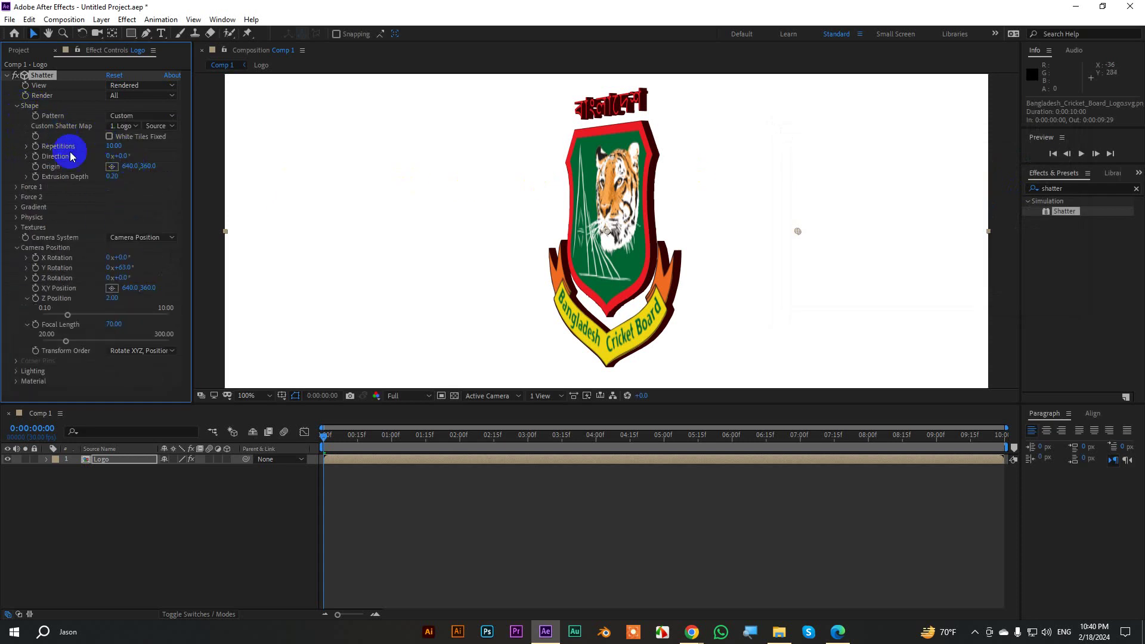
{"action": "left_click", "coordinate": [108, 177]}
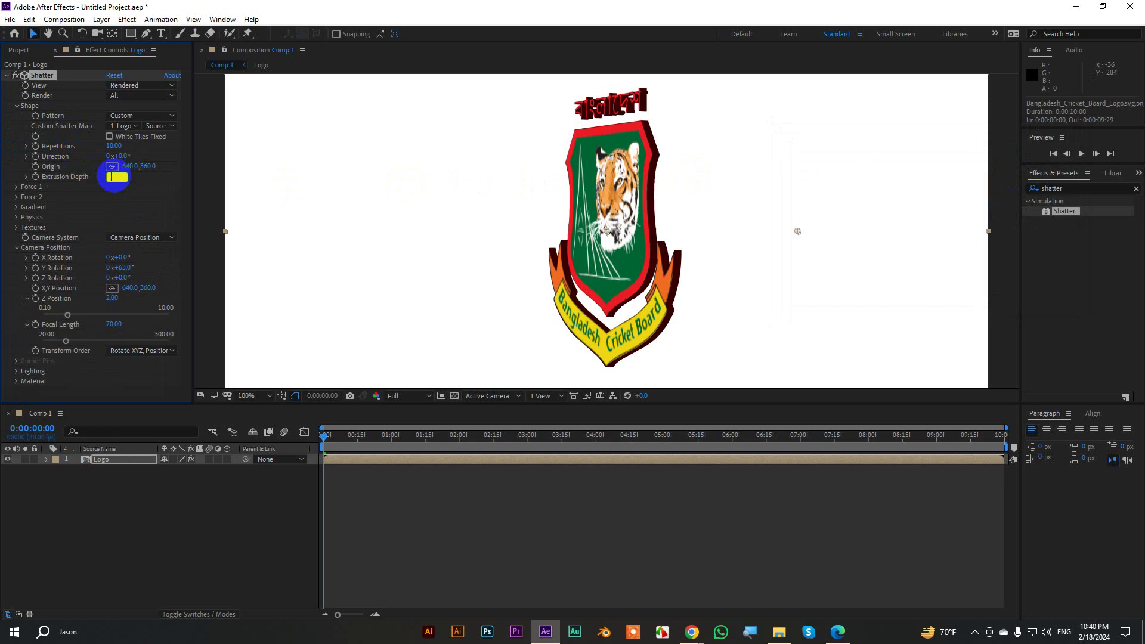
{"action": "left_click_drag", "start_coordinate": [114, 177], "coordinate": [113, 177]}
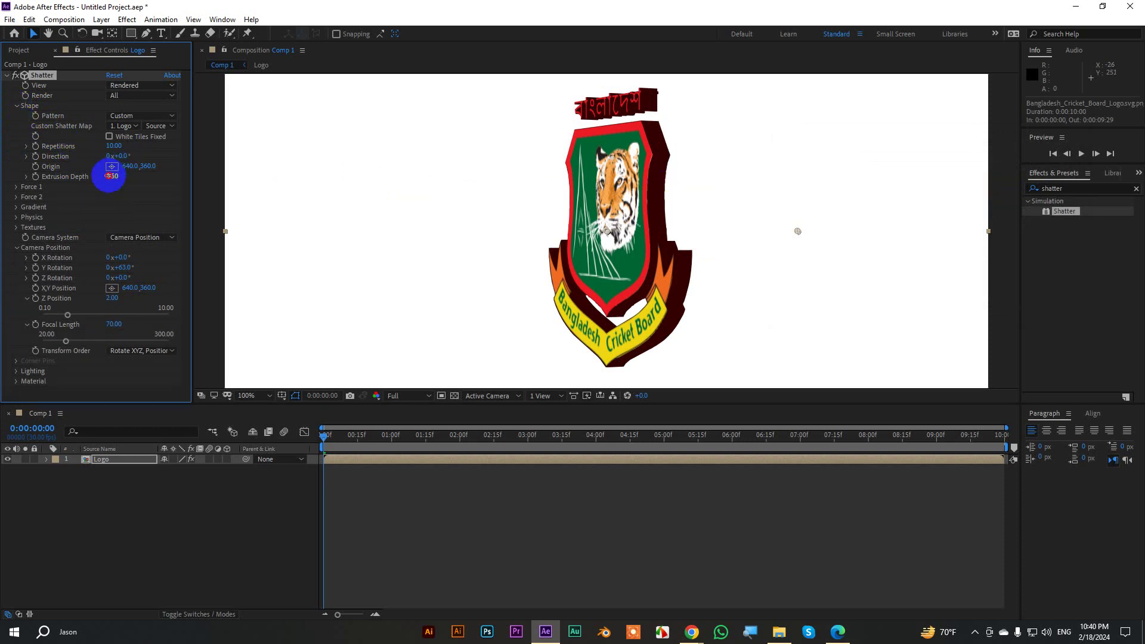
{"action": "type", "text": "1"}
{"action": "key", "text": "Return"}
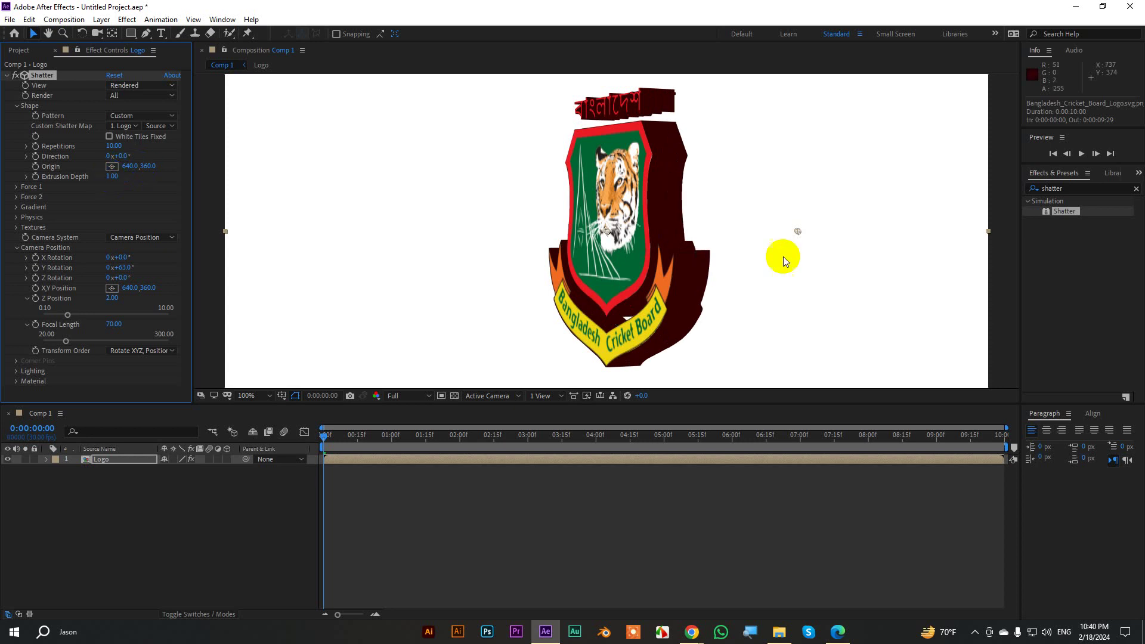
{"action": "left_click", "coordinate": [677, 162]}
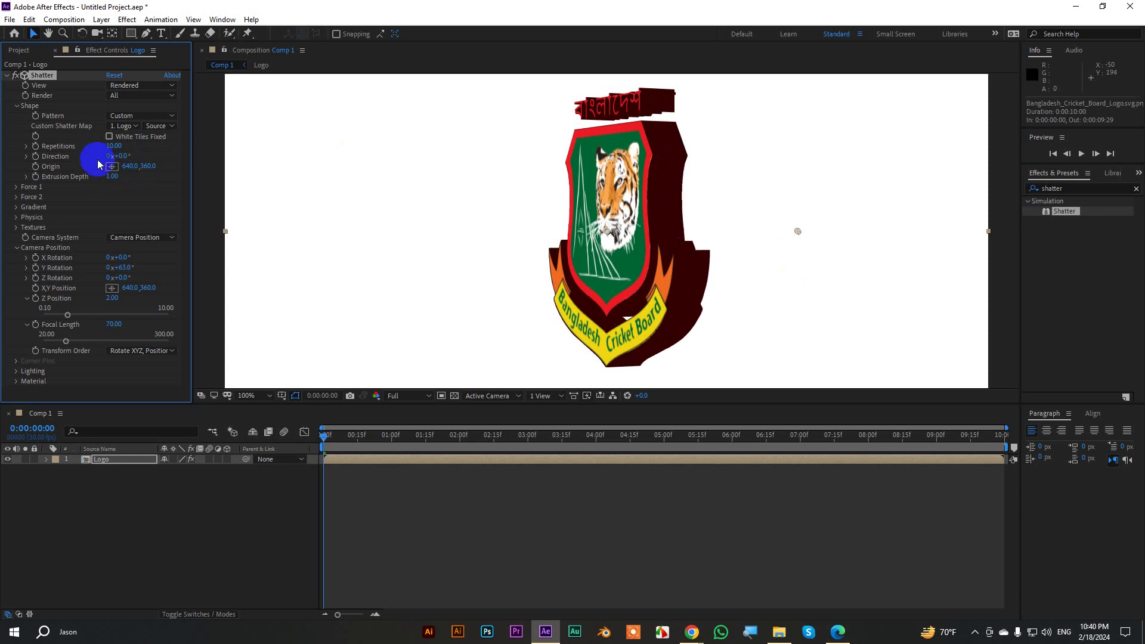
{"action": "left_click", "coordinate": [111, 178]}
{"action": "type", "text": "0.5"}
{"action": "key", "text": "Return"}
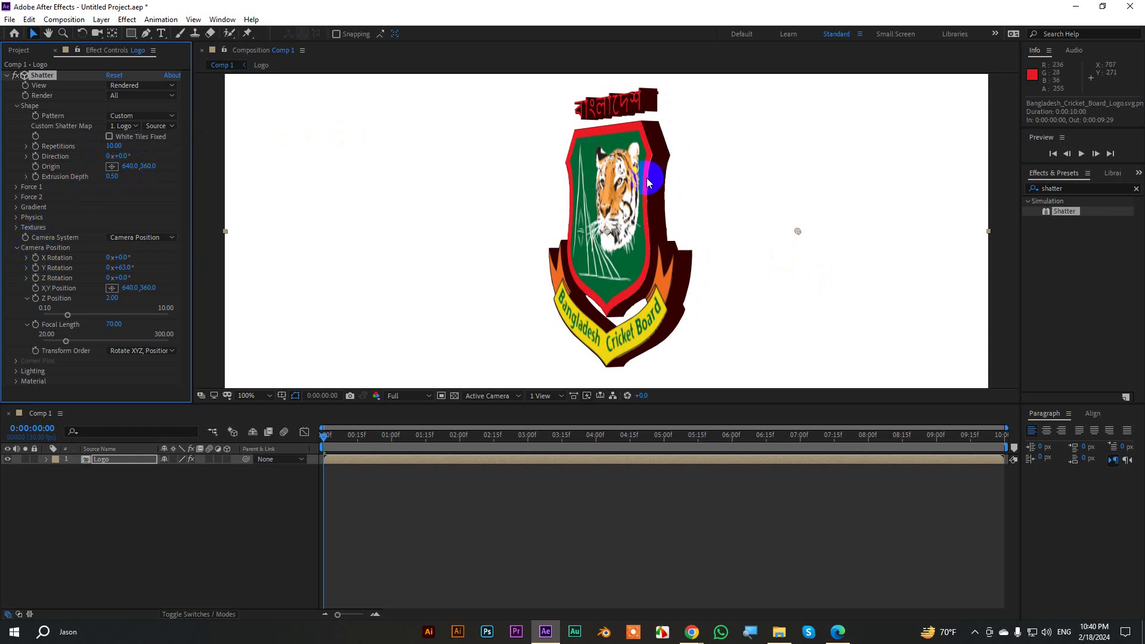
{"action": "scroll", "coordinate": [646, 177], "scroll_direction": "down", "scroll_amount": 2}
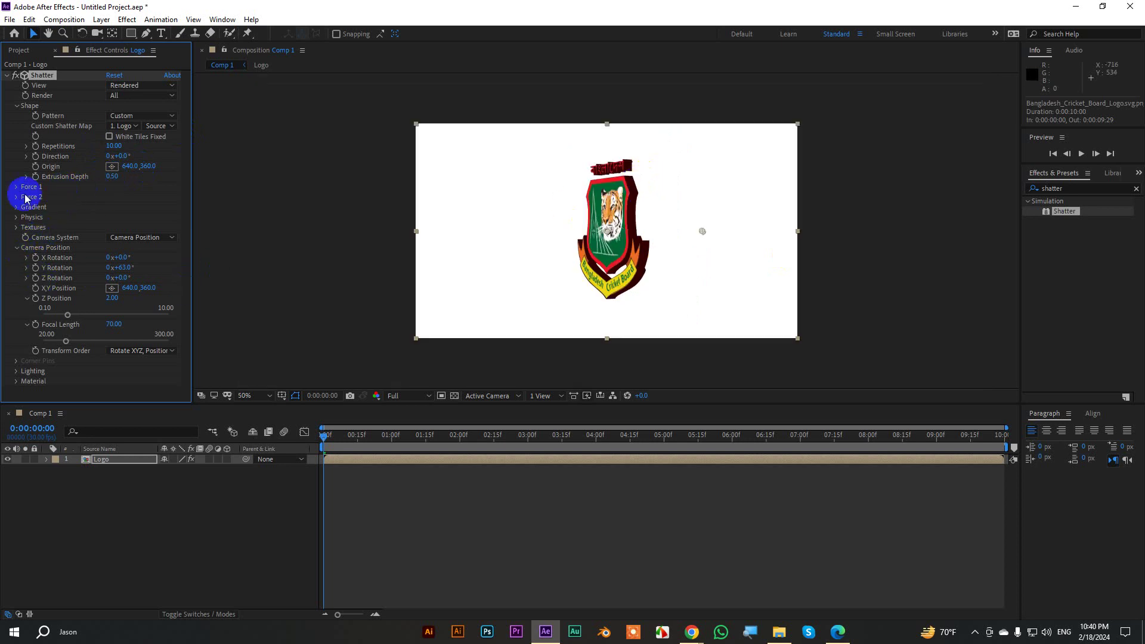
Reset Y Rotation to 0° and start keyframing the rotation
{"action": "left_click", "coordinate": [17, 107]}
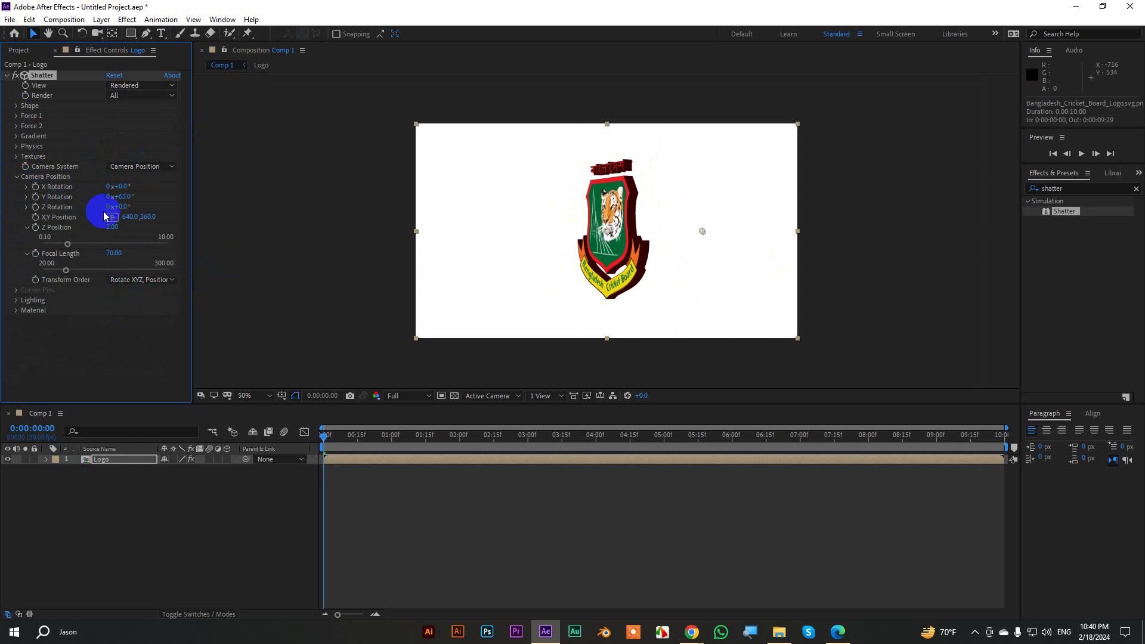
{"action": "left_click", "coordinate": [122, 197]}
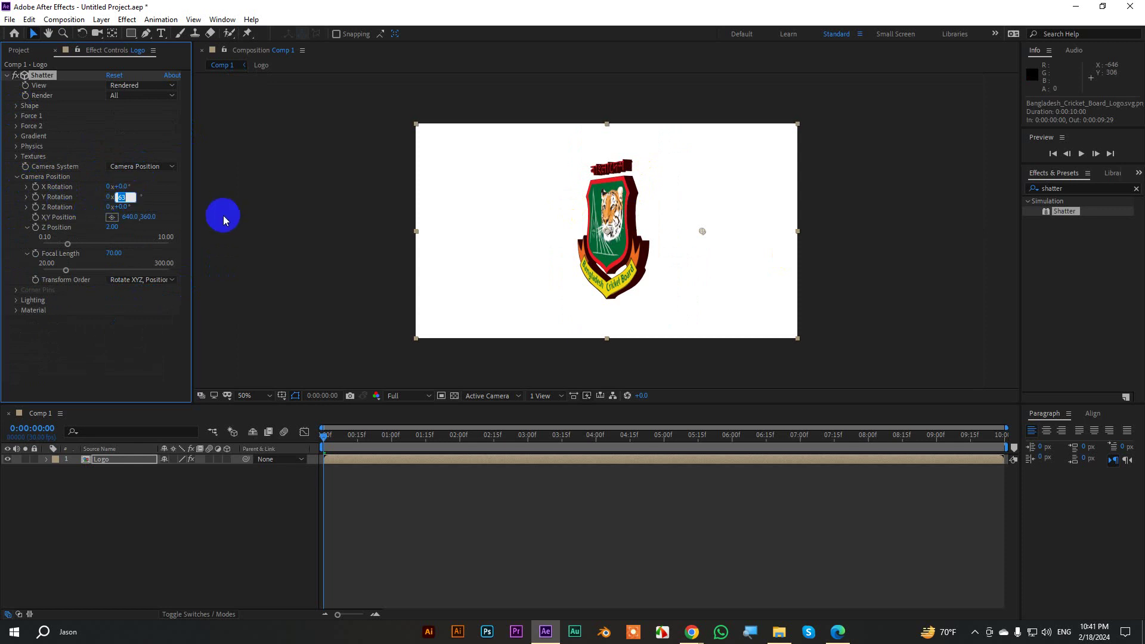
{"action": "type", "text": "0"}
{"action": "key", "text": "Return"}
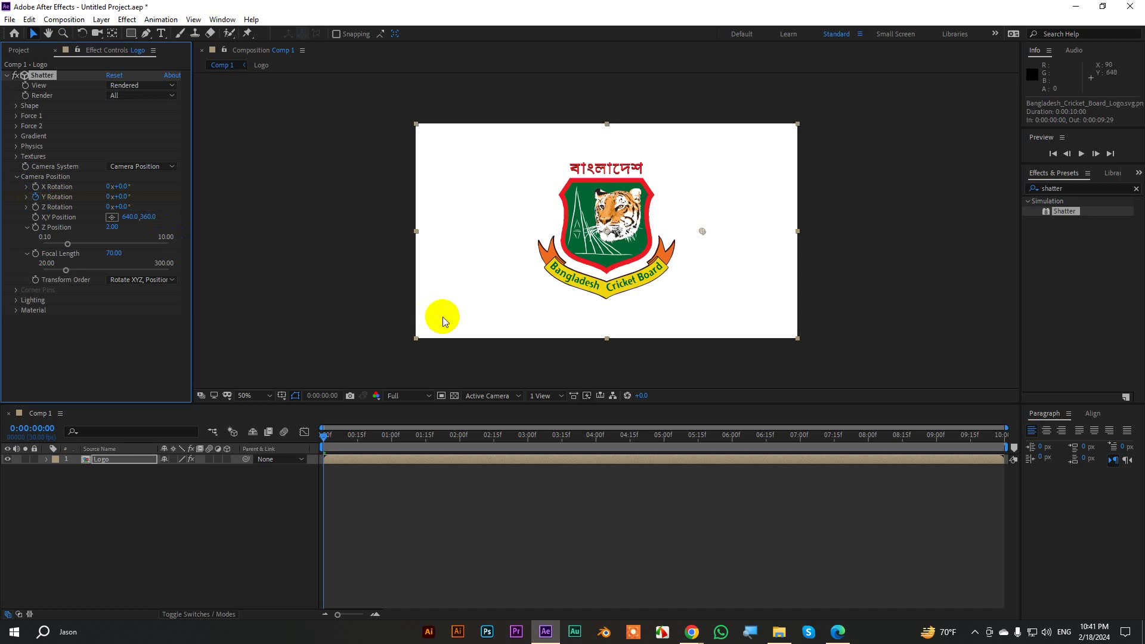
{"action": "key", "text": "ctrl+z"}
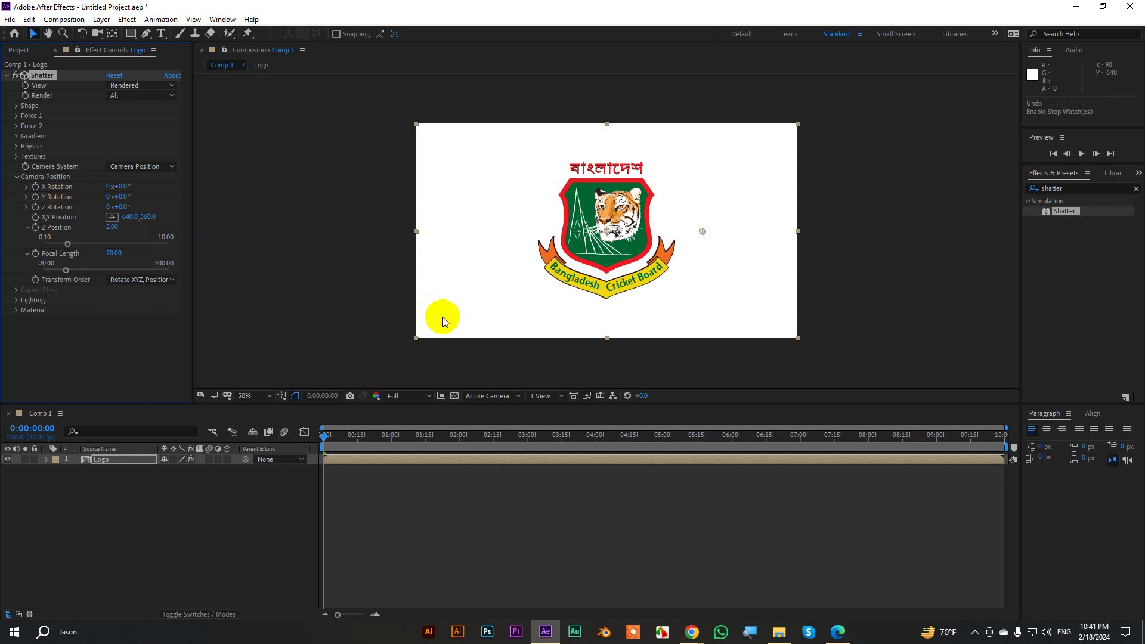
At the one-second mark, key Y Rotation to one full turn (1x+0.0°), then return to frame one
{"action": "key", "text": "shift+Page_Down"}
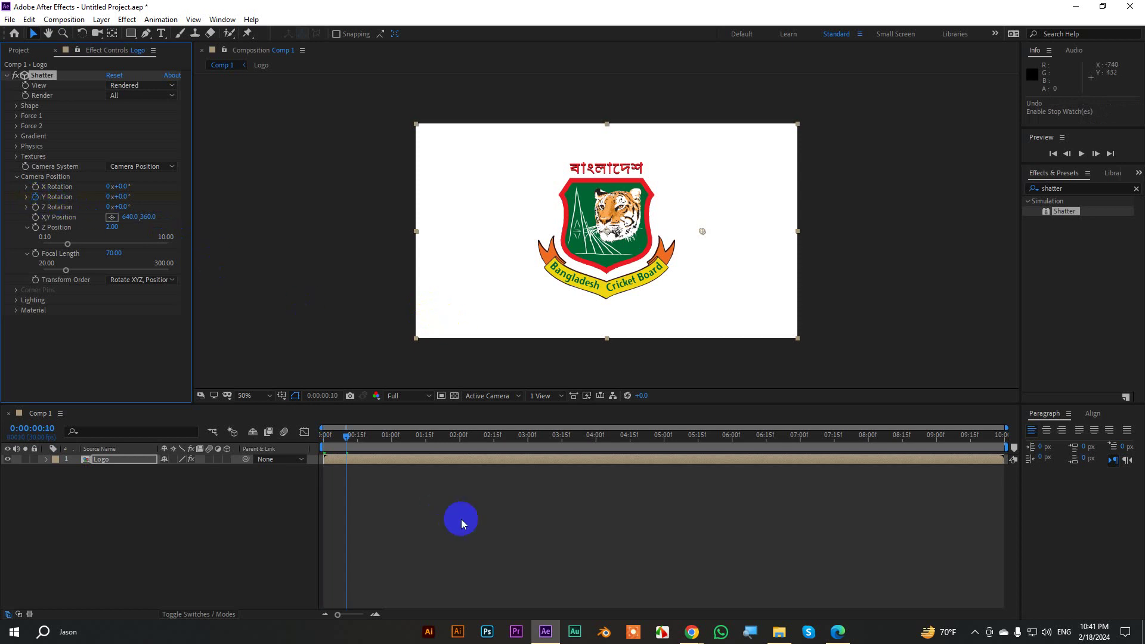
{"action": "key", "text": "shift+Page_Down"}
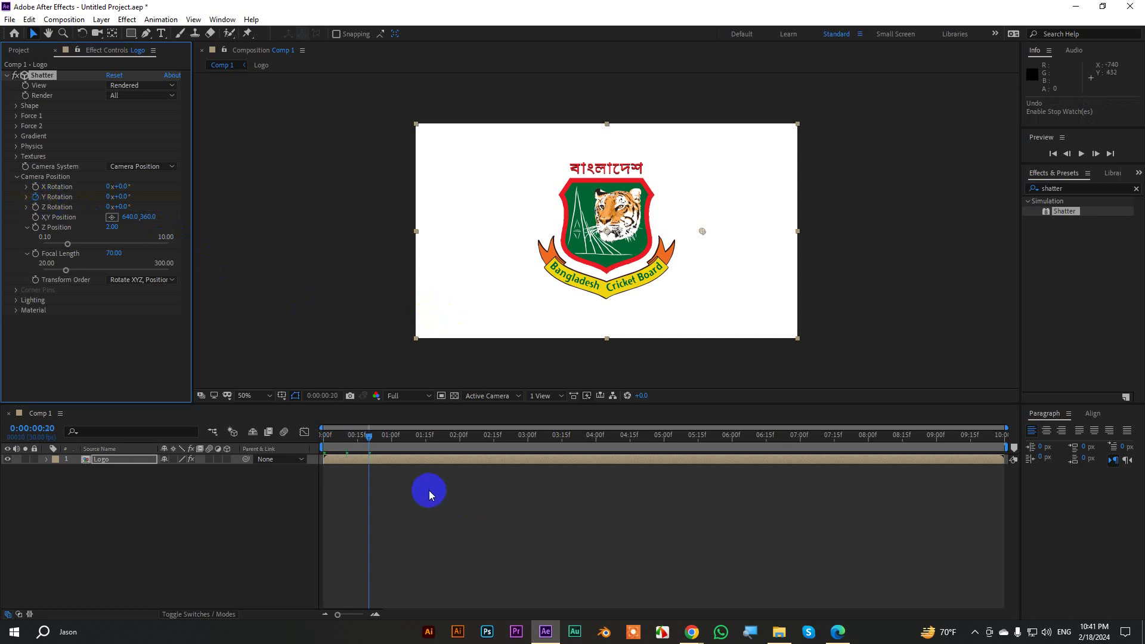
{"action": "key", "text": "shift+Page_Down"}
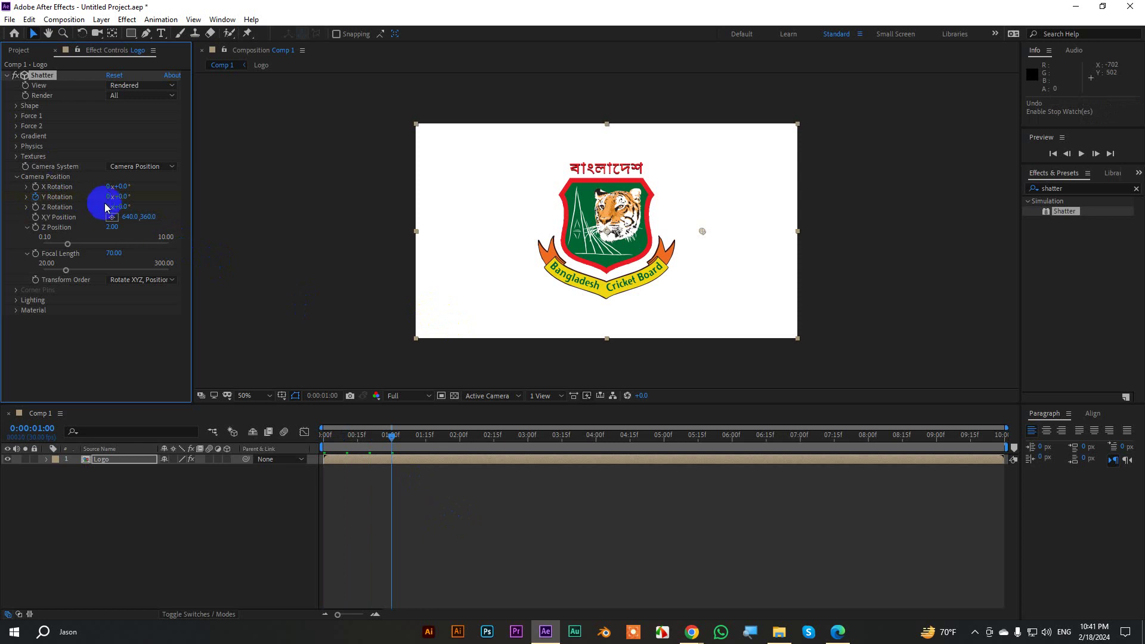
{"action": "left_click", "coordinate": [109, 196]}
{"action": "type", "text": "1"}
{"action": "key", "text": "Return"}
{"action": "left_click", "coordinate": [441, 466]}
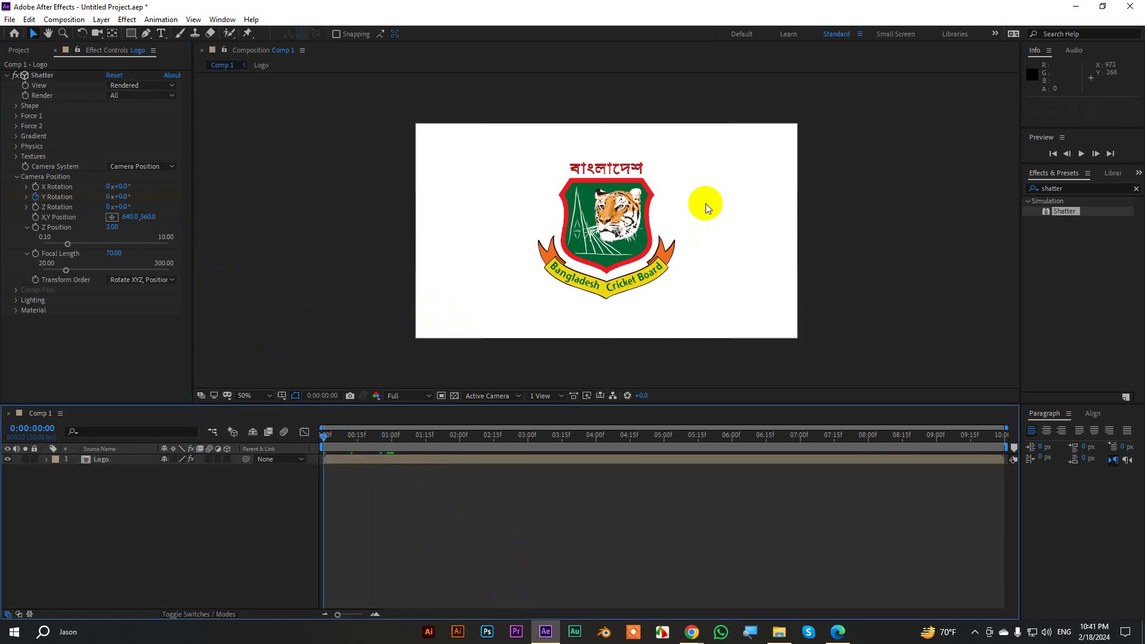
{"action": "key", "text": "Home"}
{"action": "key", "text": "slash"}
{"action": "key", "text": "space"}
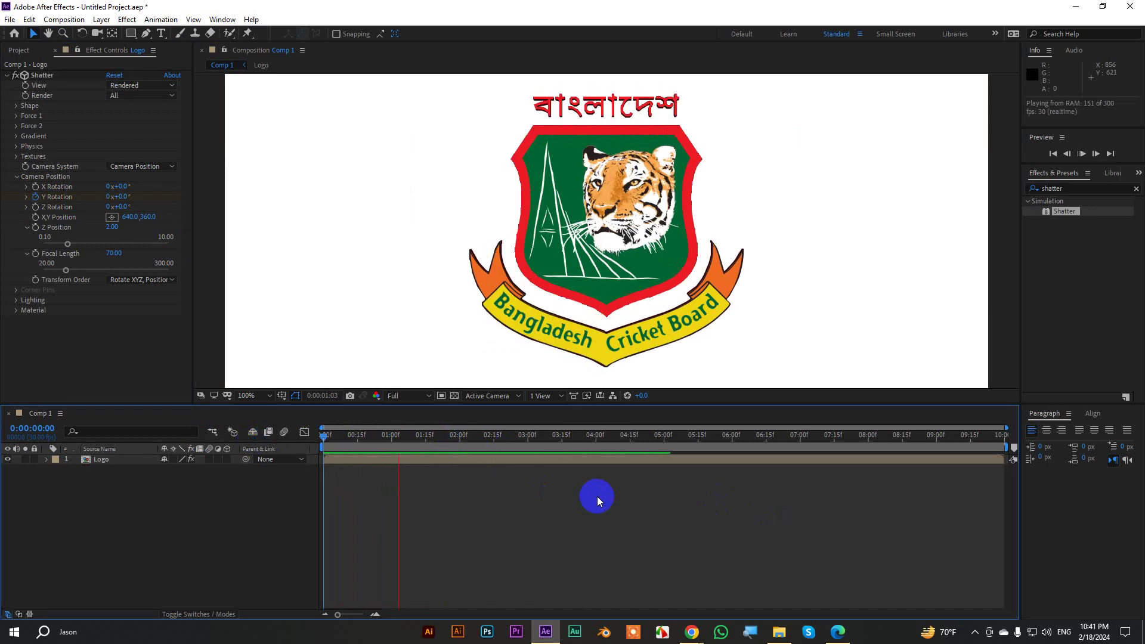
{"action": "left_click_drag", "start_coordinate": [424, 435], "coordinate": [381, 446]}
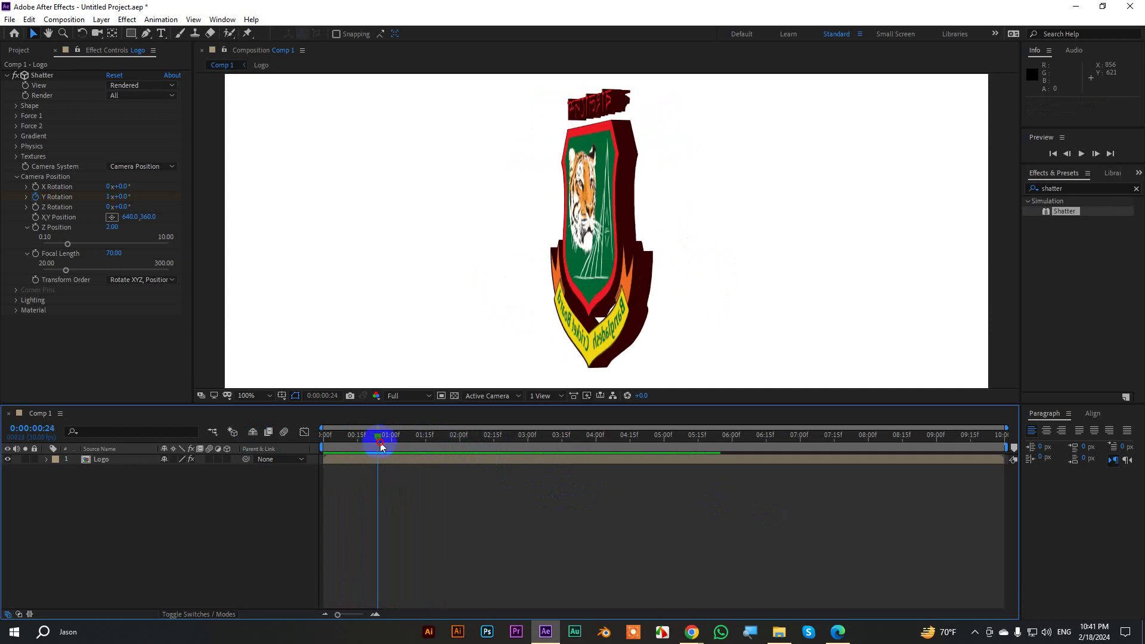
{"action": "left_click_drag", "start_coordinate": [382, 446], "coordinate": [384, 447]}
{"action": "left_click_drag", "start_coordinate": [383, 447], "coordinate": [288, 455]}
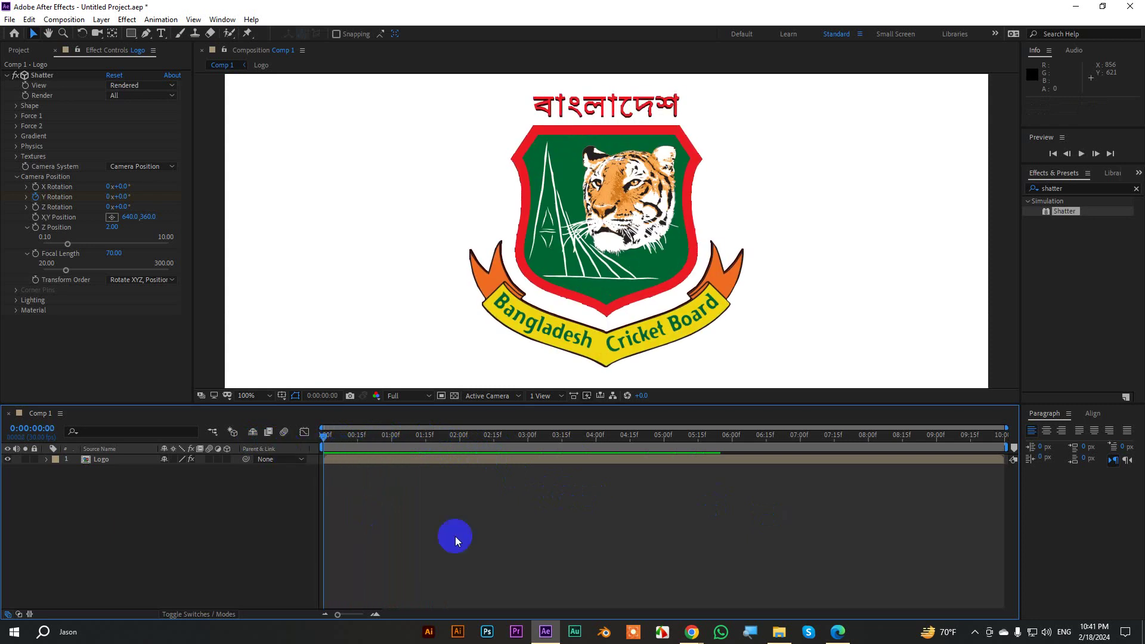
{"action": "key", "text": "space"}
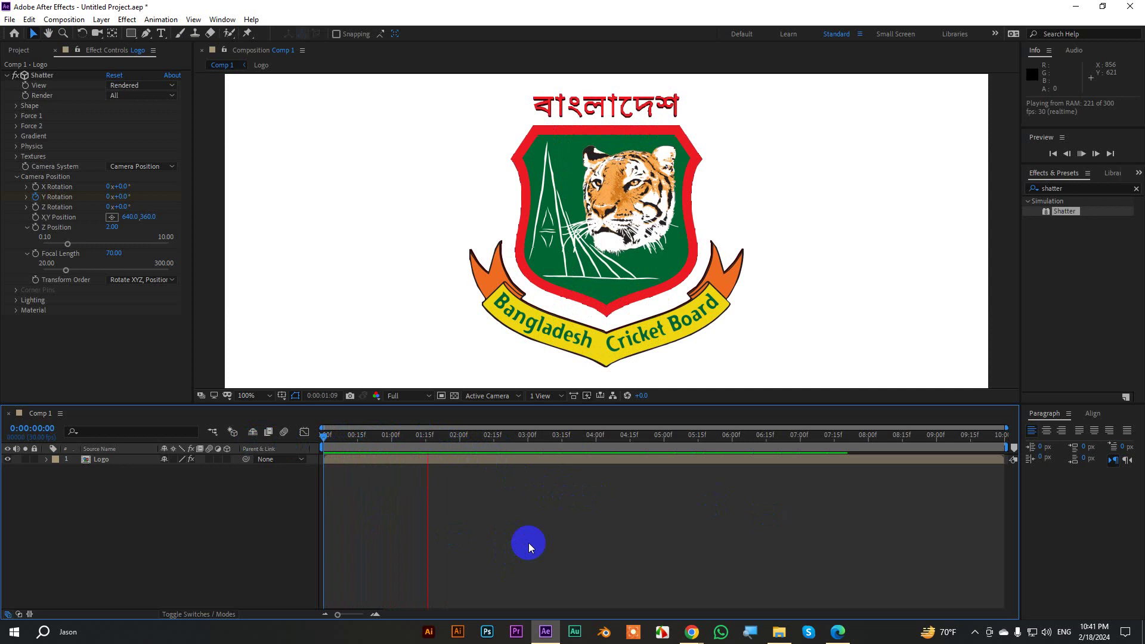
{"action": "key", "text": "space"}
Keyframe Y Rotation at 0:00:03:15, then set it to 2x+0.0° at 0:00:04:05
{"action": "left_click_drag", "start_coordinate": [488, 436], "coordinate": [562, 438]}
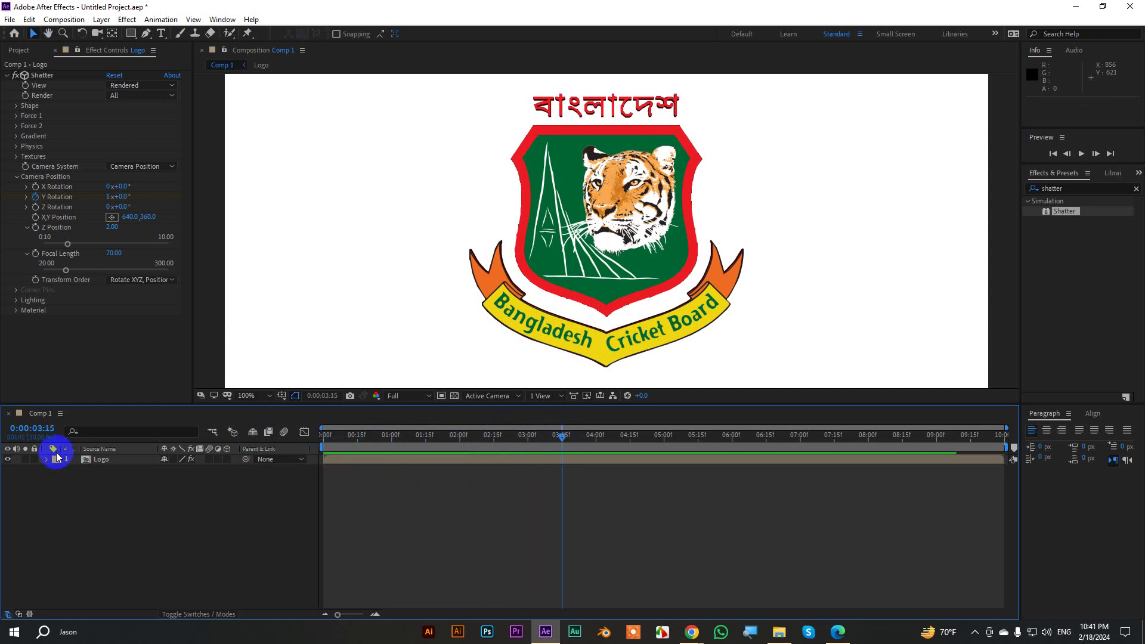
{"action": "key", "text": "u"}
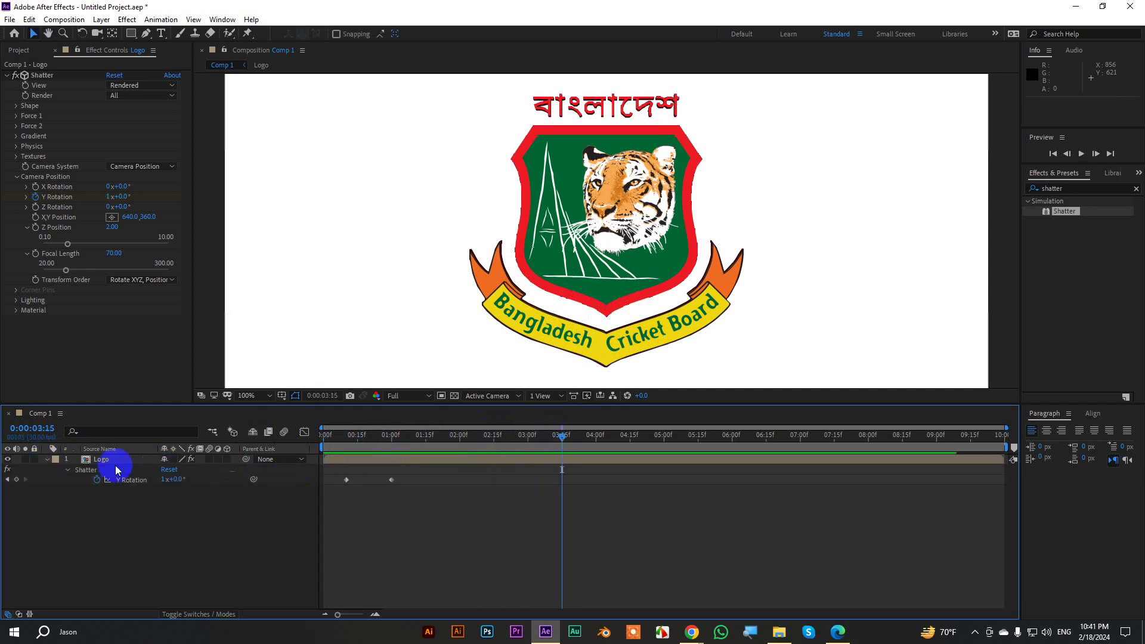
{"action": "left_click", "coordinate": [17, 479]}
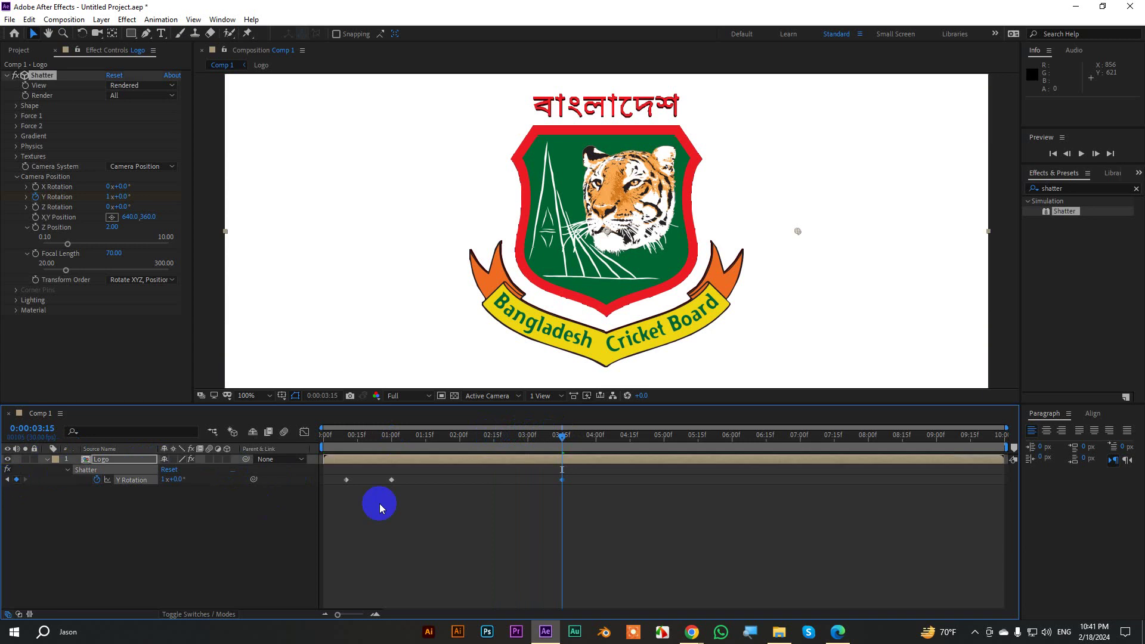
{"action": "key", "text": "shift+Page_Down"}
{"action": "key", "text": "shift+Page_Down"}
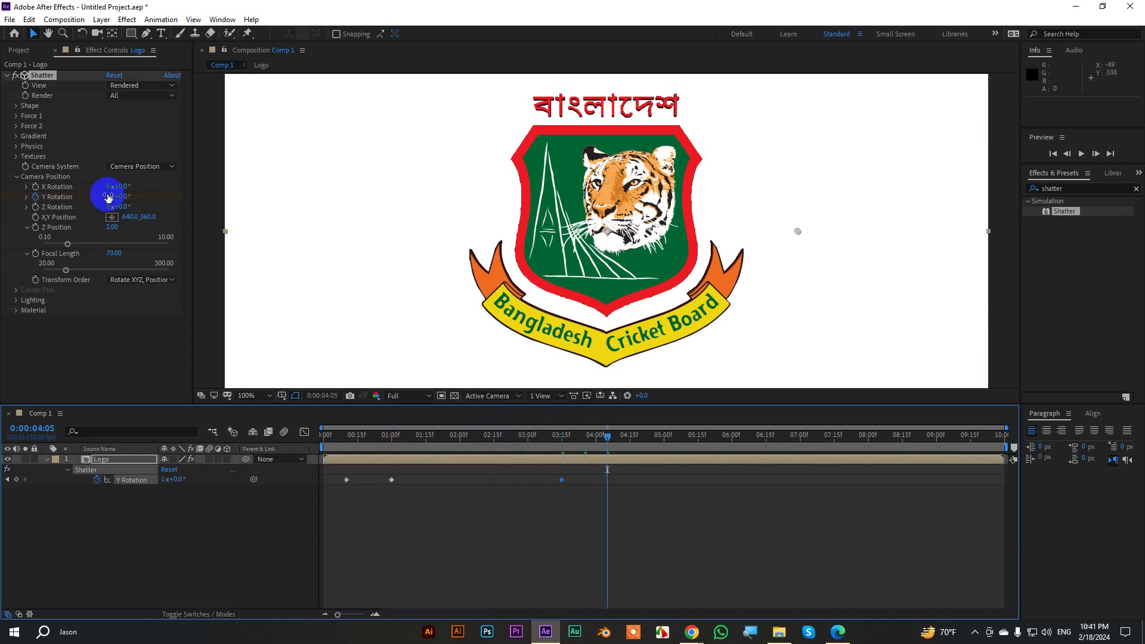
{"action": "left_click", "coordinate": [108, 197]}
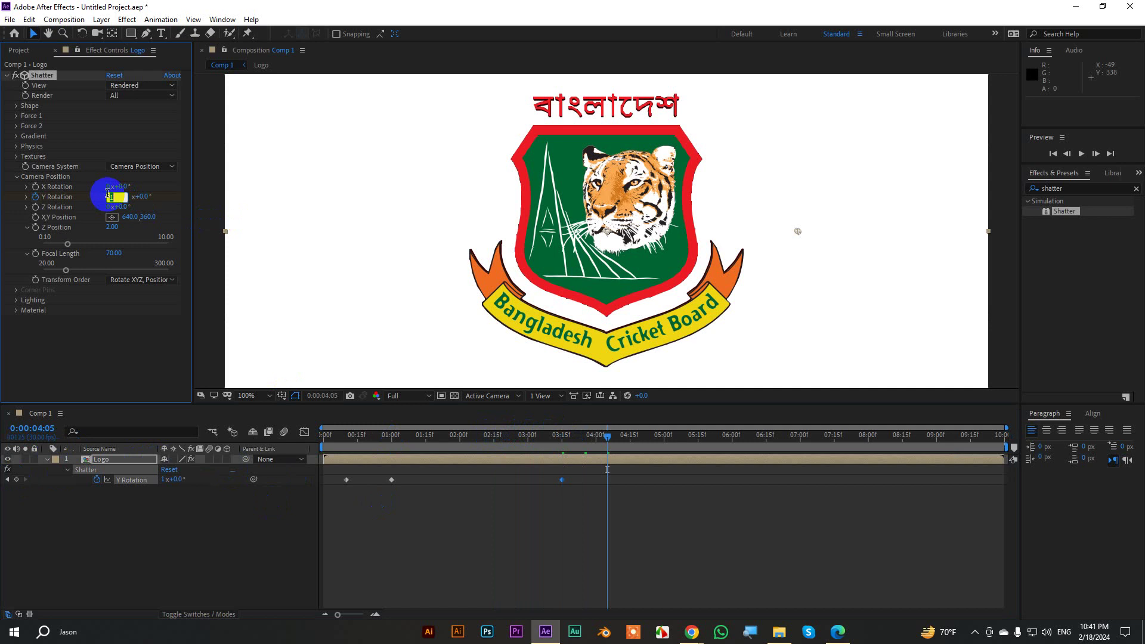
{"action": "type", "text": "2"}
{"action": "key", "text": "Return"}
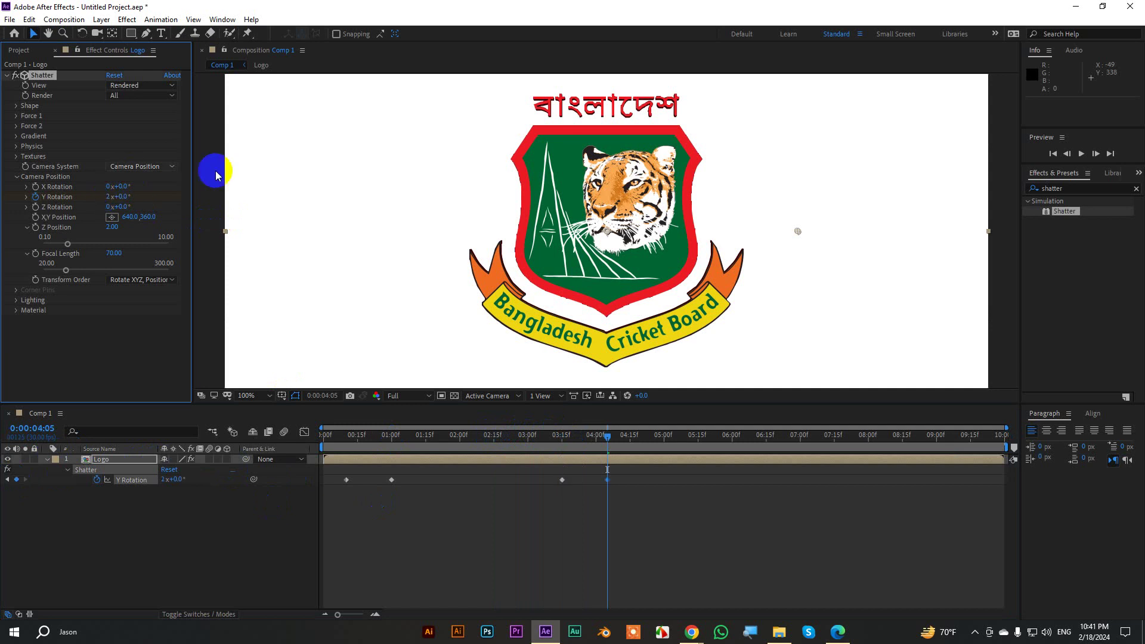
Preview and scrub through the two-turn badge spin
{"action": "left_click_drag", "start_coordinate": [581, 435], "coordinate": [260, 434]}
{"action": "key", "text": "space"}
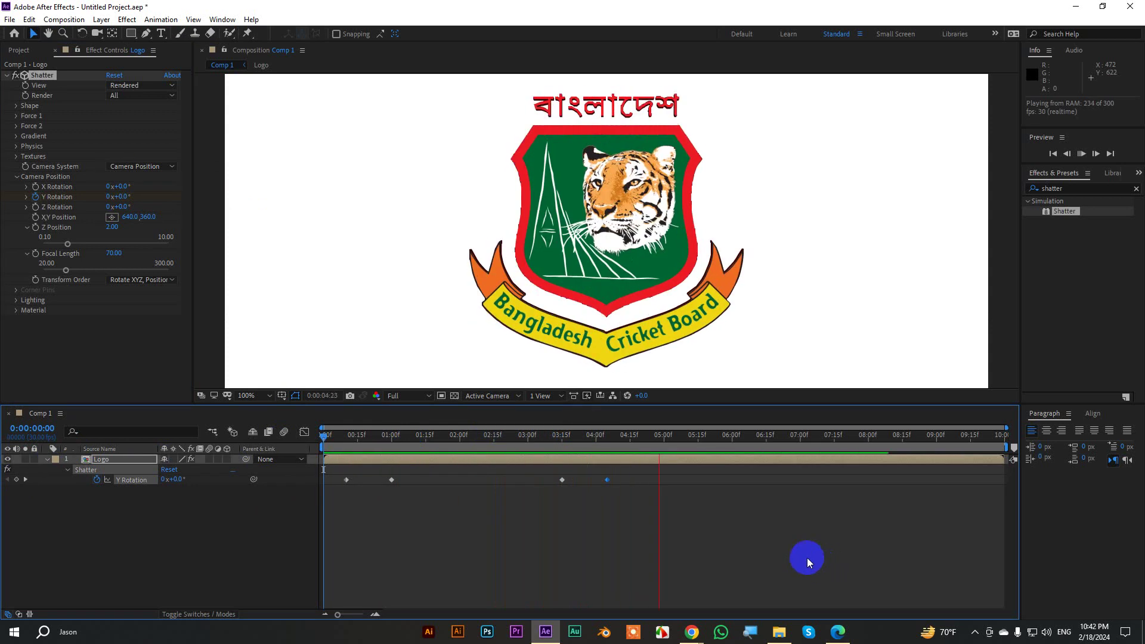
{"action": "left_click", "coordinate": [695, 437]}
{"action": "mouse_move", "coordinate": [695, 438]}
{"action": "left_mouse_down"}
{"action": "mouse_move", "coordinate": [401, 442]}
{"action": "mouse_move", "coordinate": [616, 458]}
{"action": "left_mouse_up"}
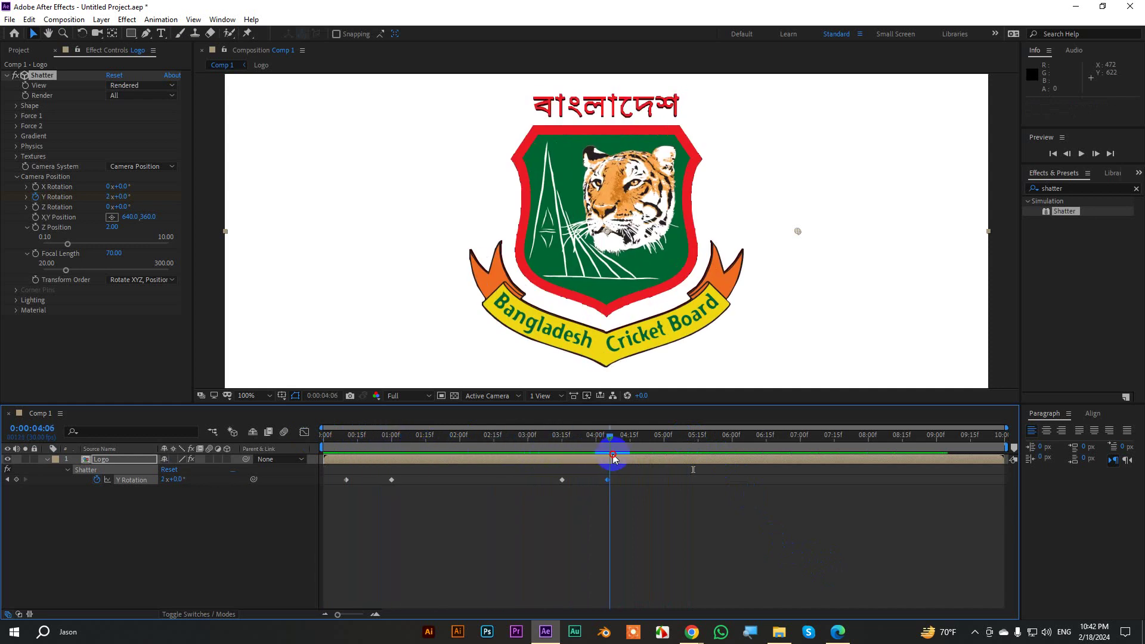
{"action": "left_click", "coordinate": [112, 471]}
Set the viewer magnification to Fit and open the Logo precomp
{"action": "left_click", "coordinate": [47, 459]}
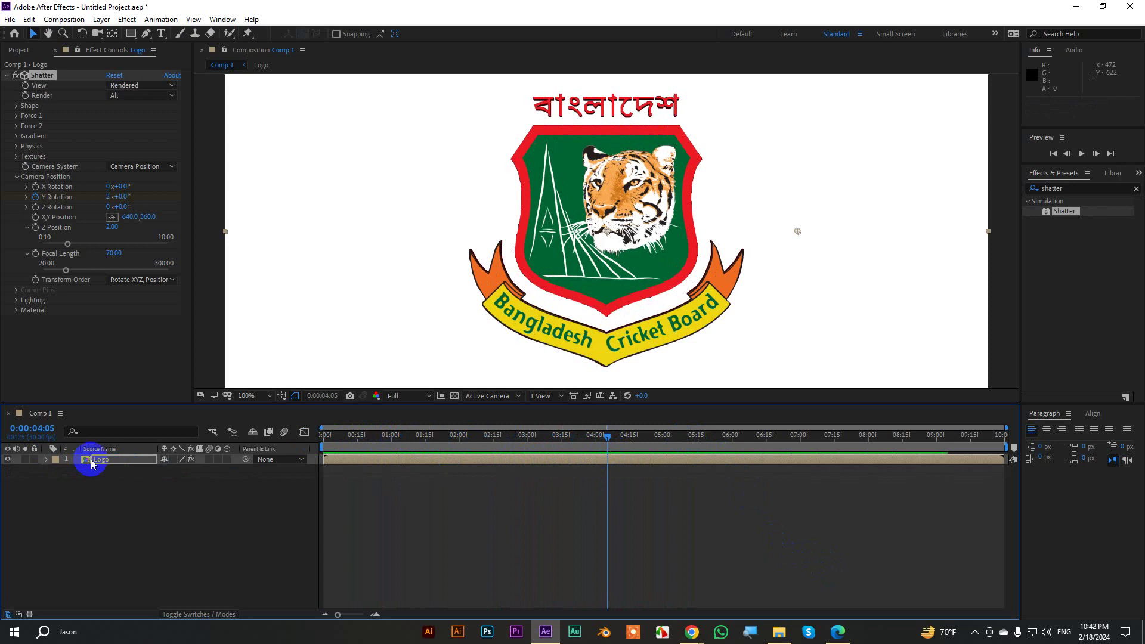
{"action": "left_click", "coordinate": [269, 396]}
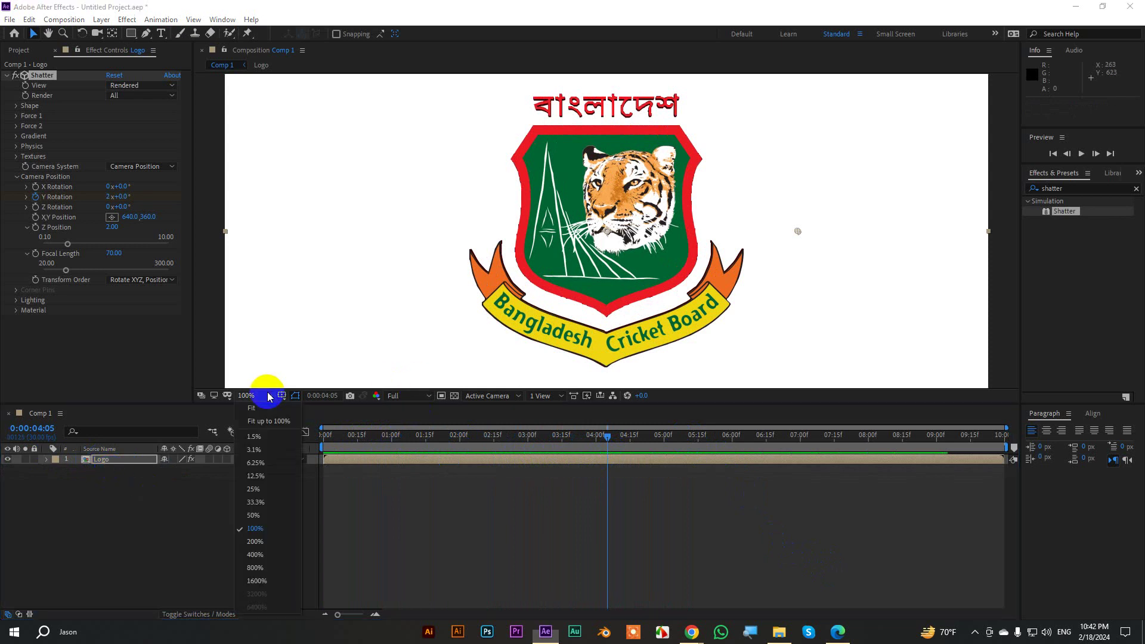
{"action": "left_click", "coordinate": [249, 404]}
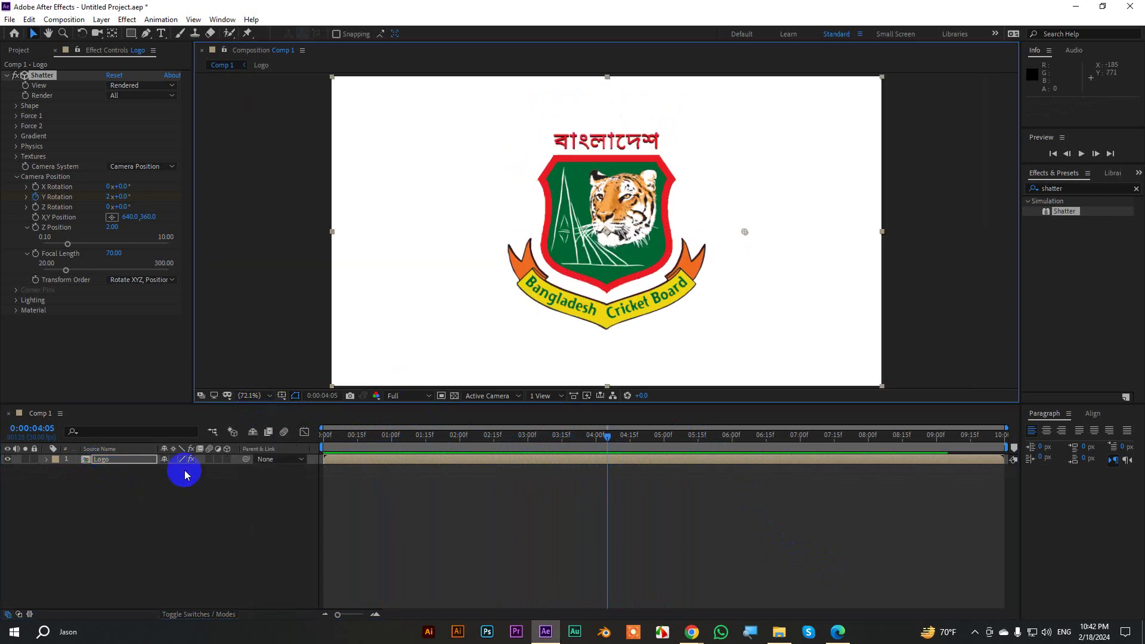
{"action": "double_click", "coordinate": [84, 459]}
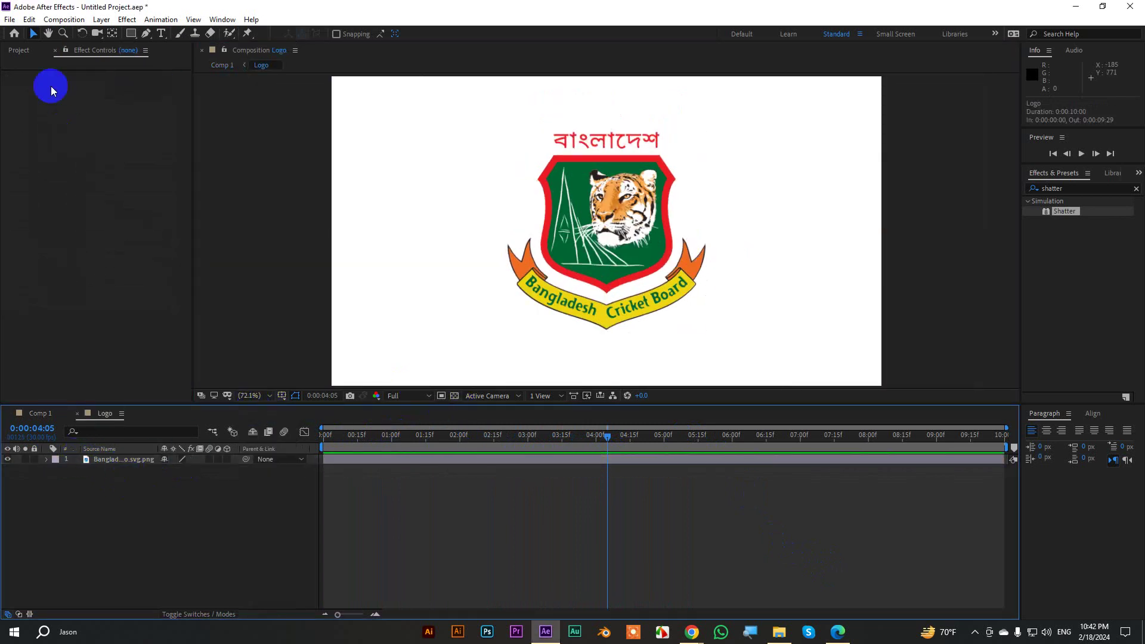
Add Instagram_icon.png above the badge and scale it down to about 10%
{"action": "left_click", "coordinate": [20, 52]}
{"action": "left_click", "coordinate": [38, 158]}
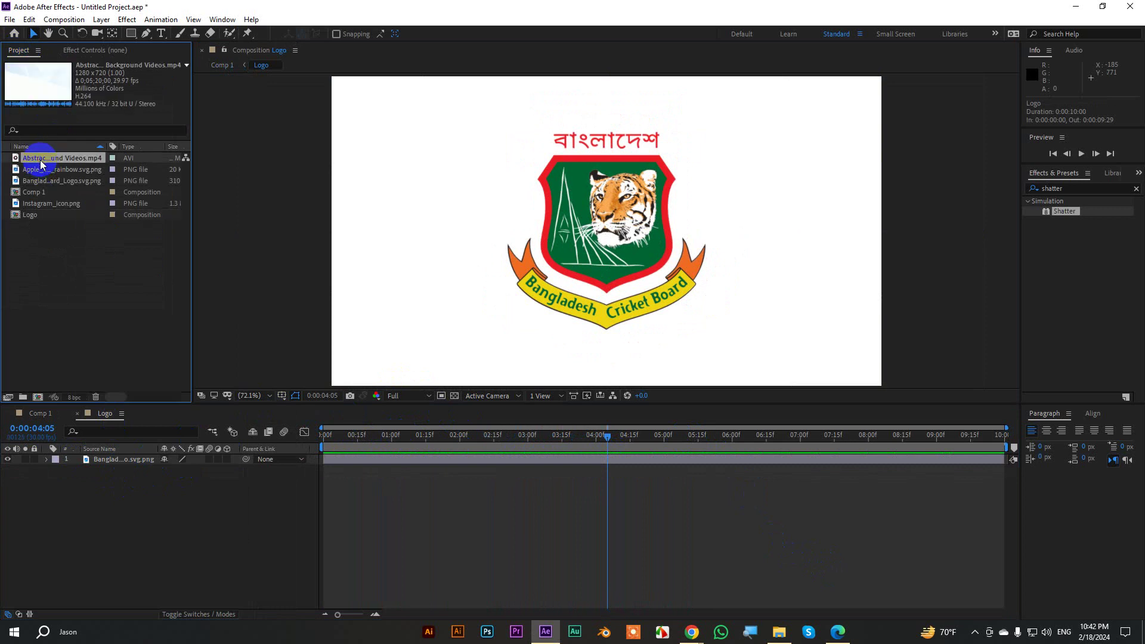
{"action": "left_click", "coordinate": [42, 172]}
{"action": "left_click", "coordinate": [42, 182]}
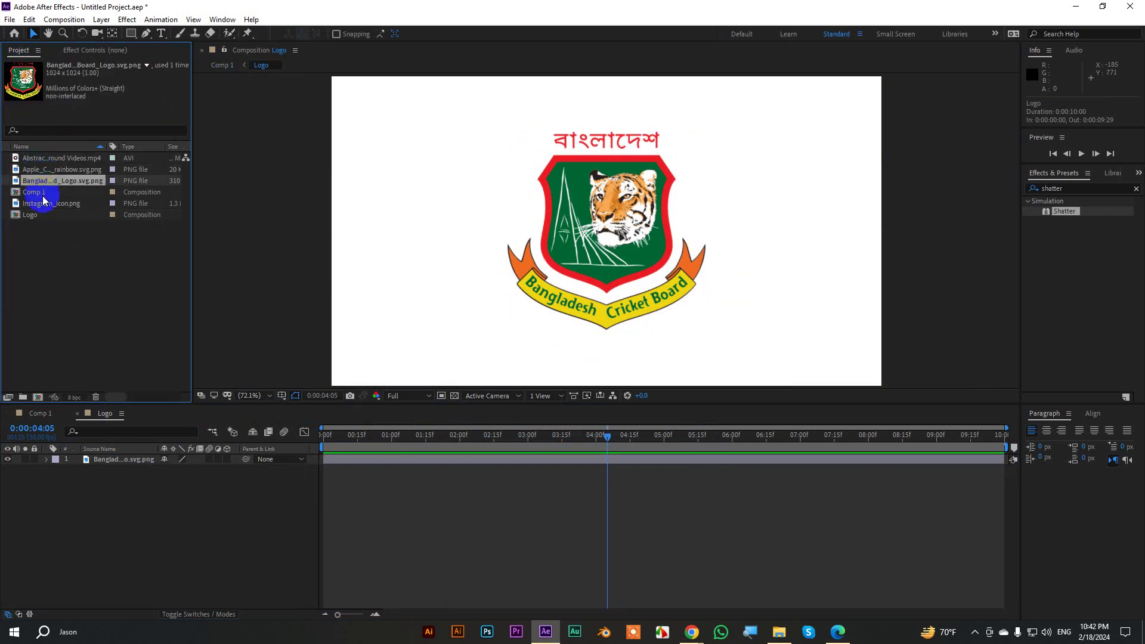
{"action": "left_click_drag", "start_coordinate": [42, 205], "coordinate": [120, 456]}
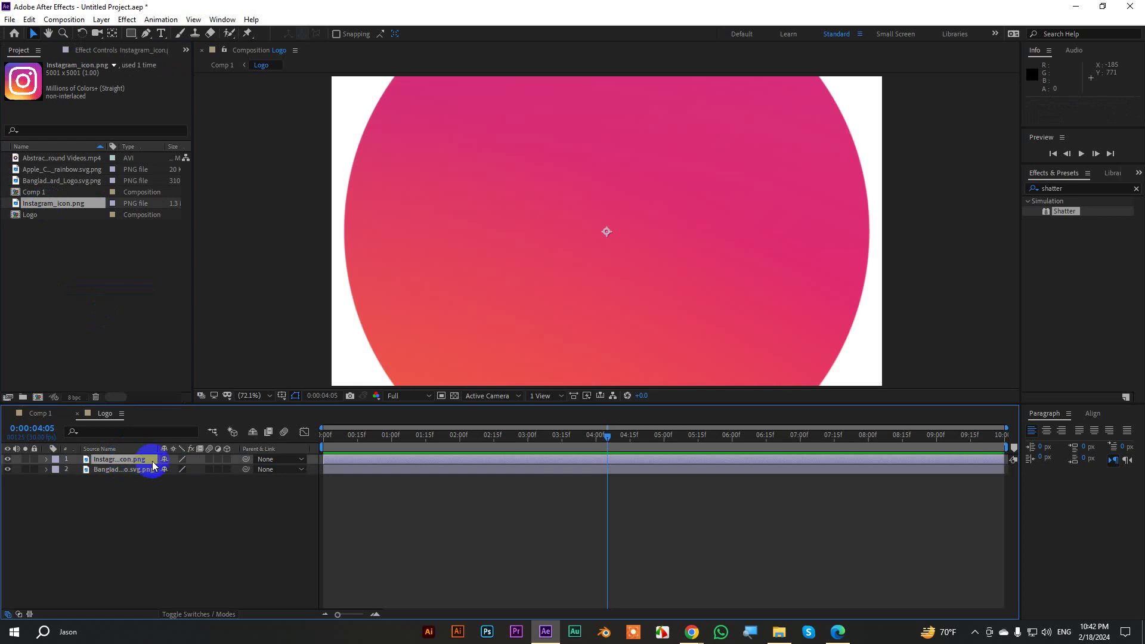
{"action": "key", "text": "s"}
{"action": "left_click", "coordinate": [180, 469]}
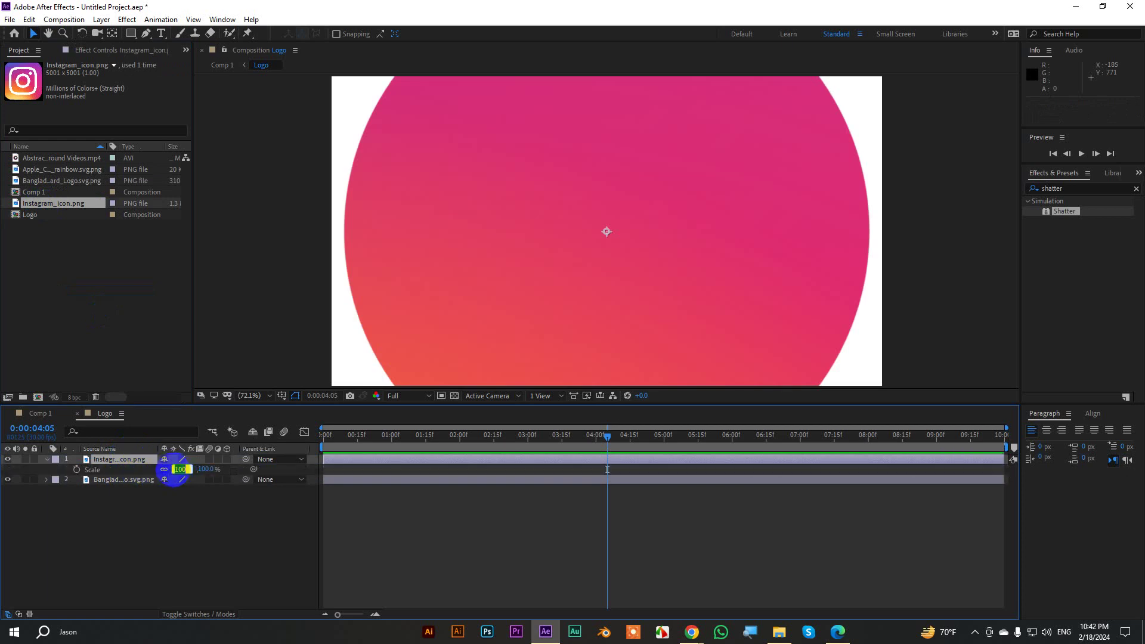
{"action": "type", "text": "10"}
{"action": "key", "text": "Return"}
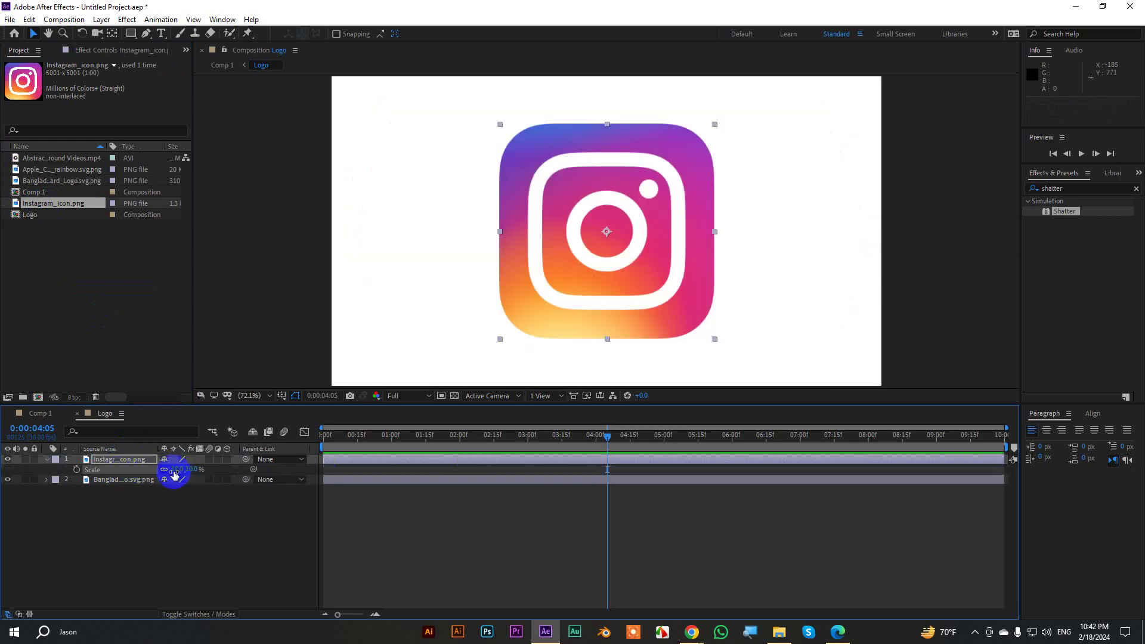
{"action": "left_click_drag", "start_coordinate": [169, 469], "coordinate": [168, 468]}
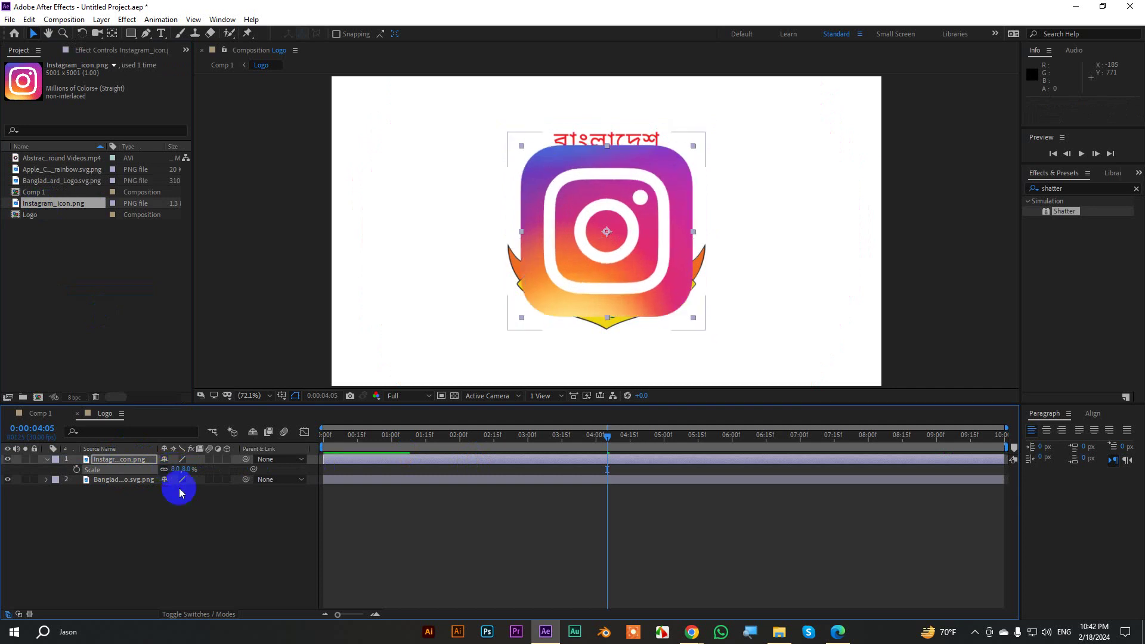
Hide the Bangladesh badge layer and return to Comp 1
{"action": "left_click", "coordinate": [45, 459]}
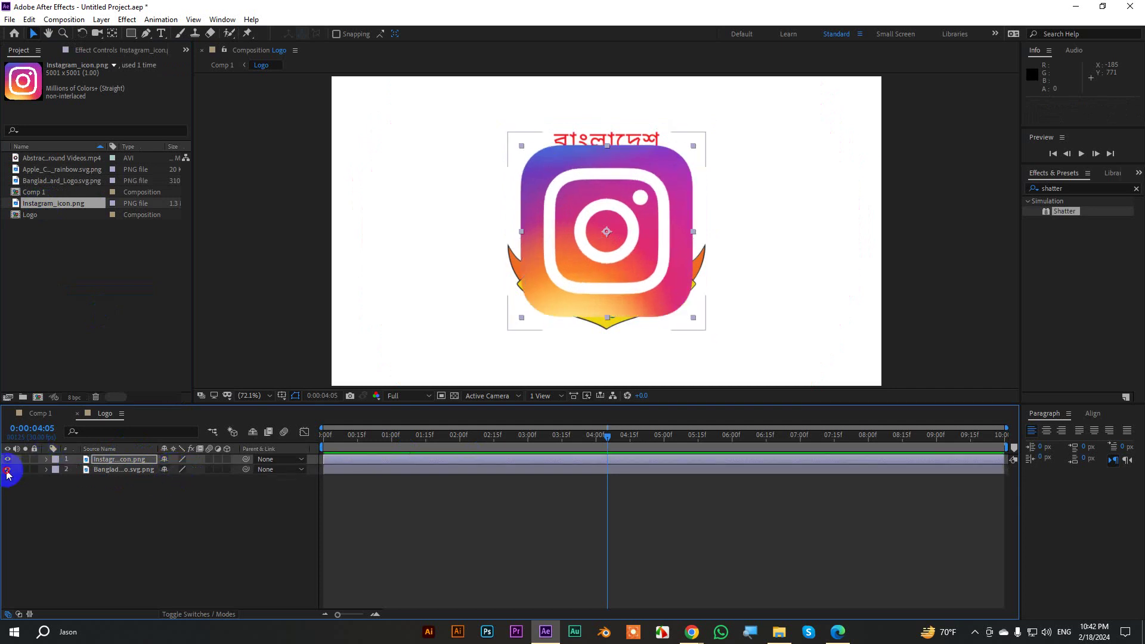
{"action": "left_click", "coordinate": [7, 469]}
{"action": "left_click", "coordinate": [38, 412]}
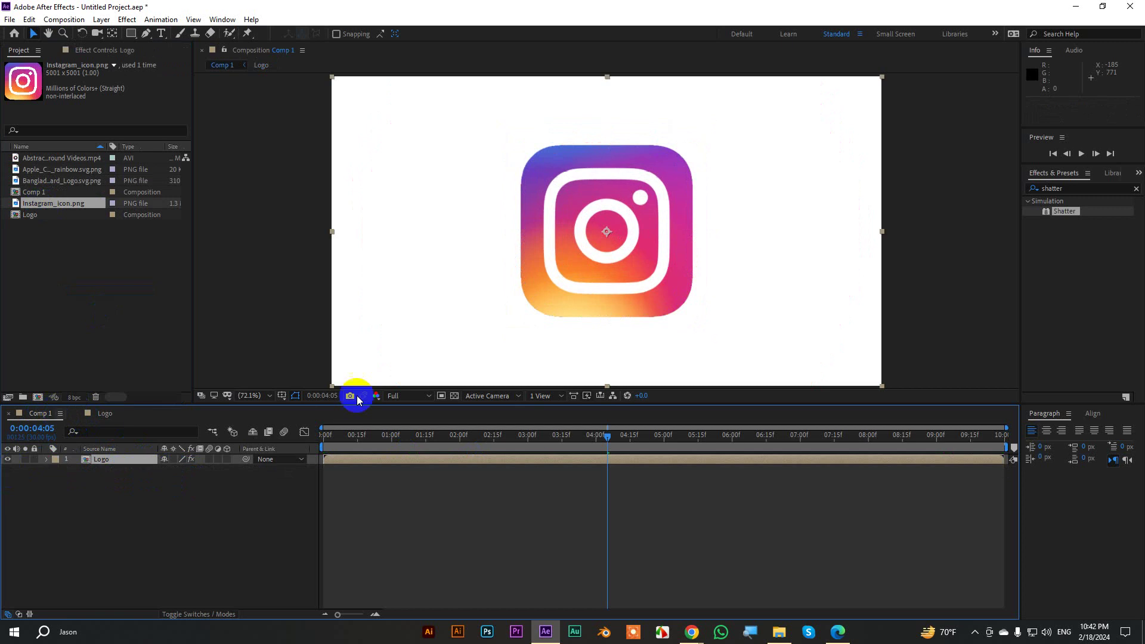
Change the Shatter texture colour to dark purple 590C59, sampled from the icon's magenta and darkened
{"action": "left_click_drag", "start_coordinate": [608, 442], "coordinate": [355, 442]}
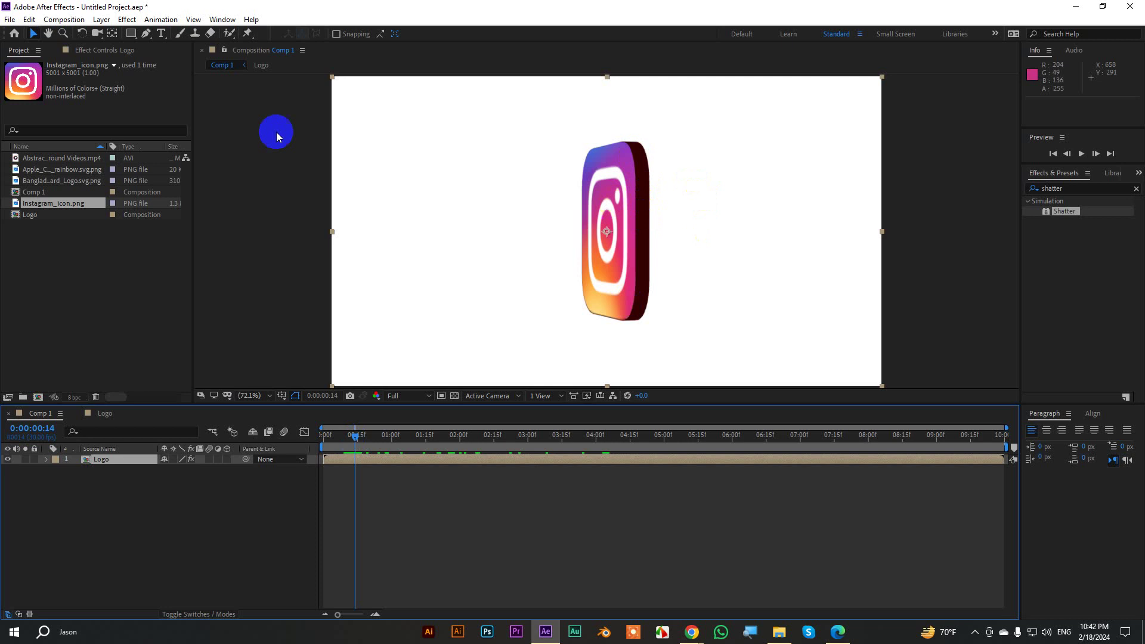
{"action": "left_click", "coordinate": [102, 51]}
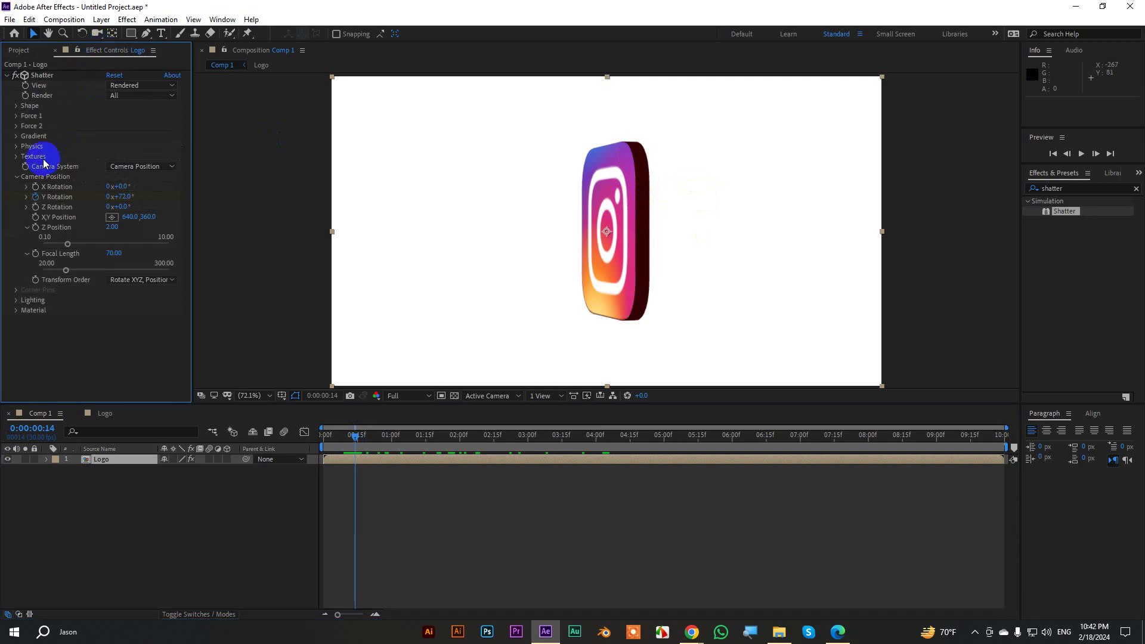
{"action": "left_click", "coordinate": [17, 176]}
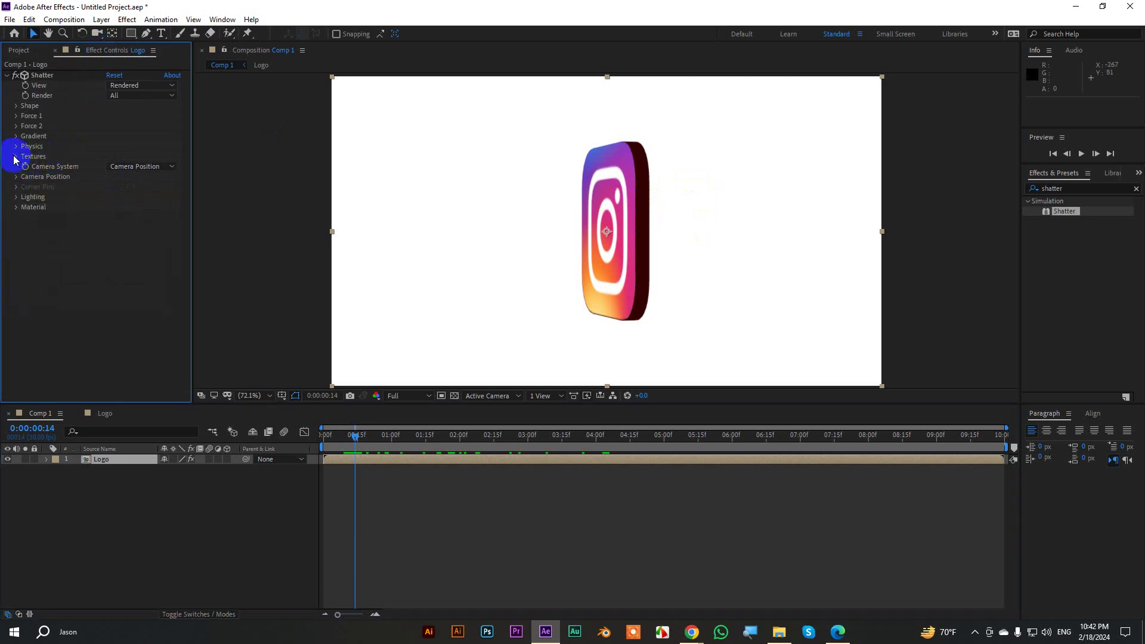
{"action": "left_click", "coordinate": [16, 156]}
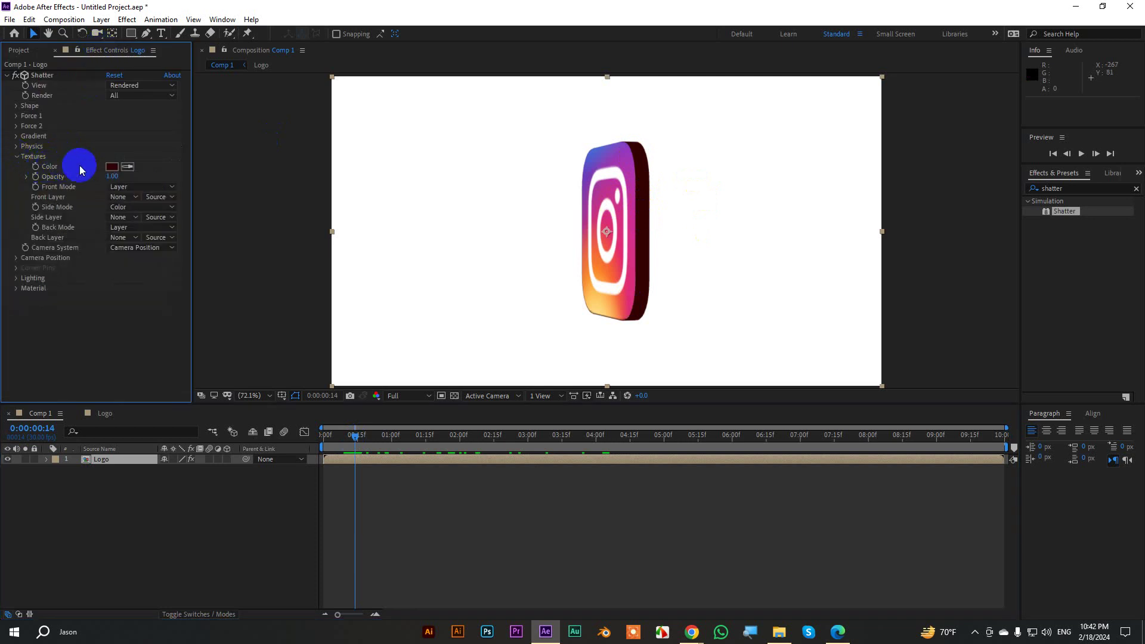
{"action": "left_click", "coordinate": [112, 167]}
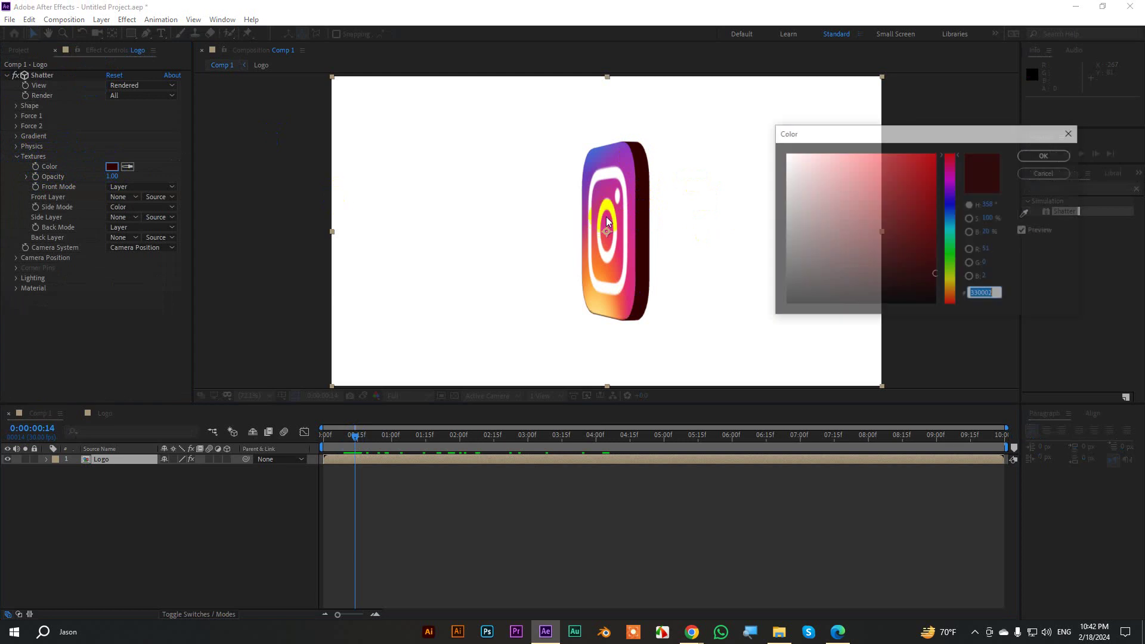
{"action": "left_click", "coordinate": [1027, 214]}
{"action": "left_click", "coordinate": [630, 176]}
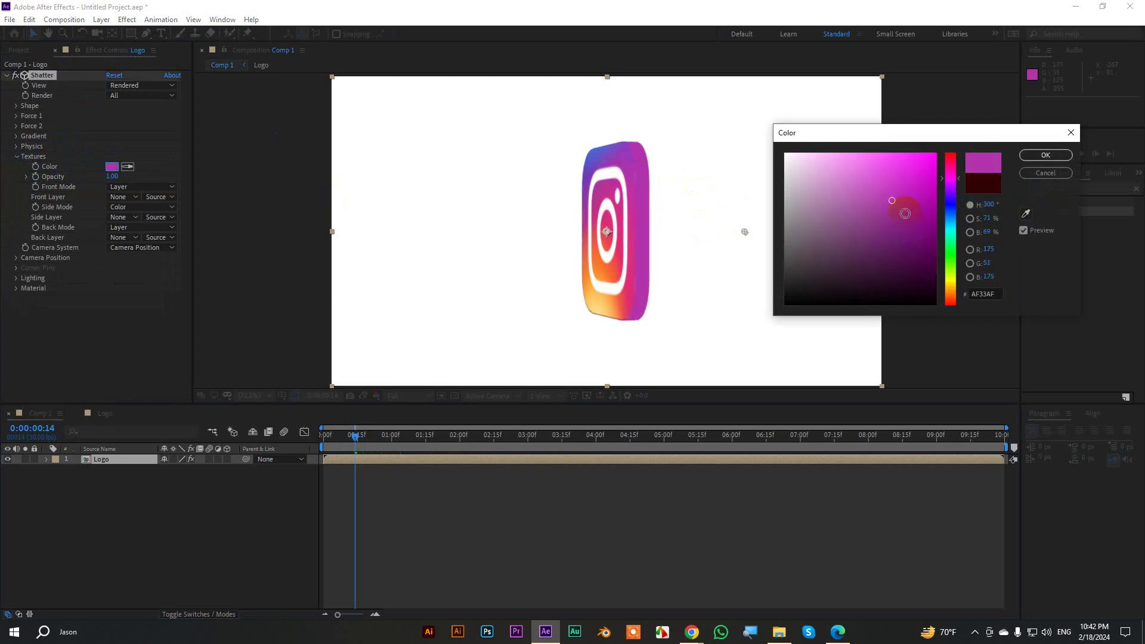
{"action": "left_click_drag", "start_coordinate": [892, 201], "coordinate": [915, 251]}
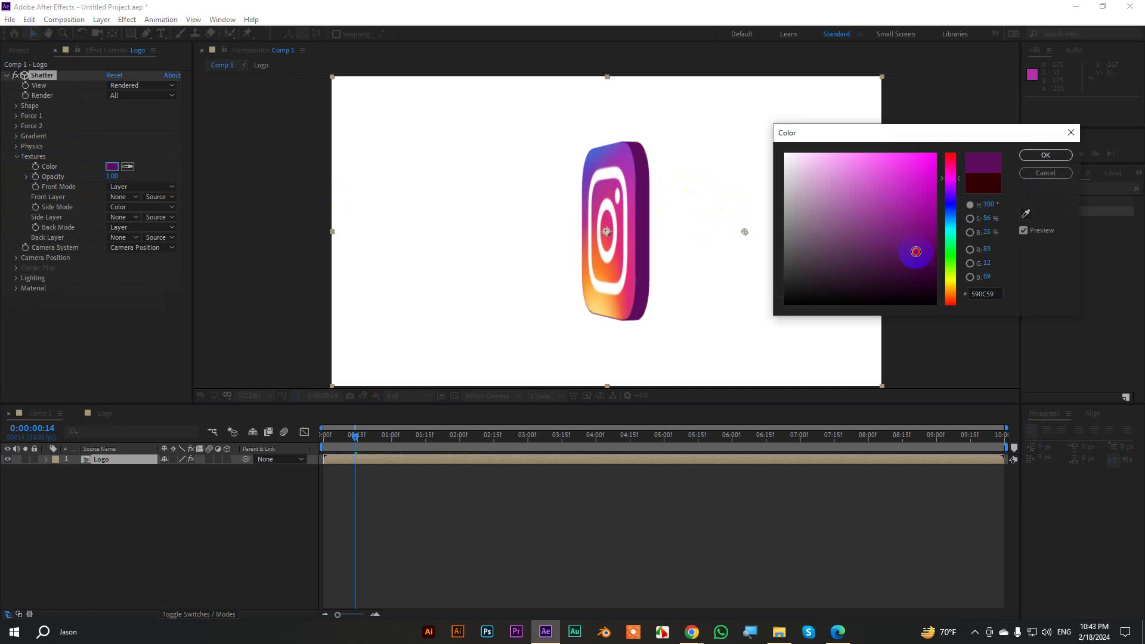
{"action": "left_click", "coordinate": [1042, 155]}
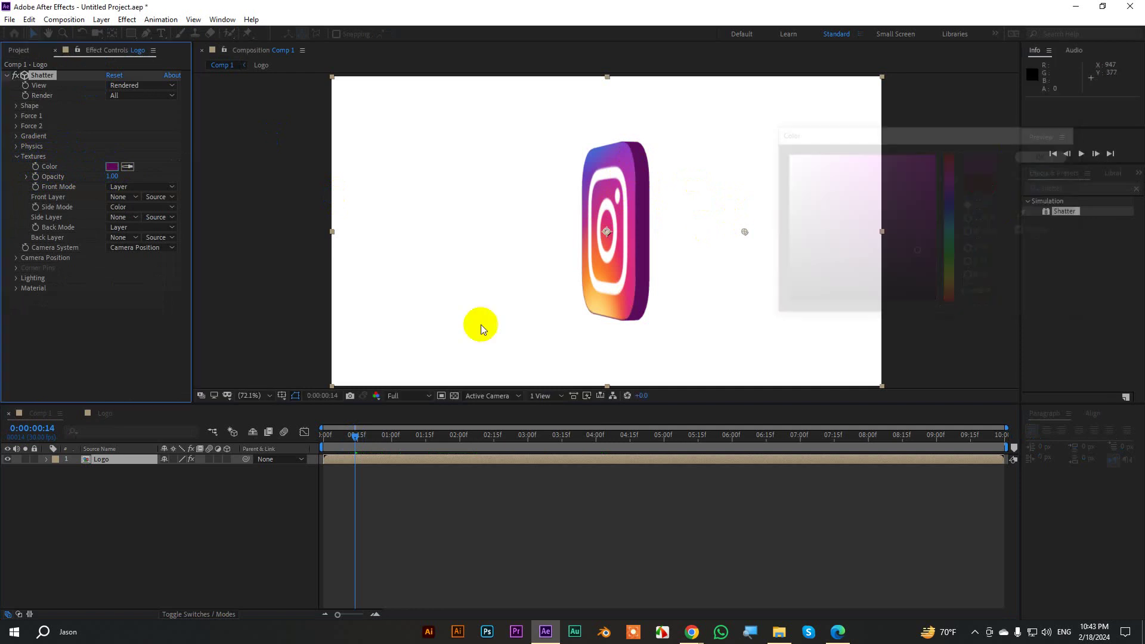
{"action": "left_click", "coordinate": [358, 435]}
{"action": "left_click_drag", "start_coordinate": [358, 435], "coordinate": [325, 438]}
{"action": "key", "text": "space"}
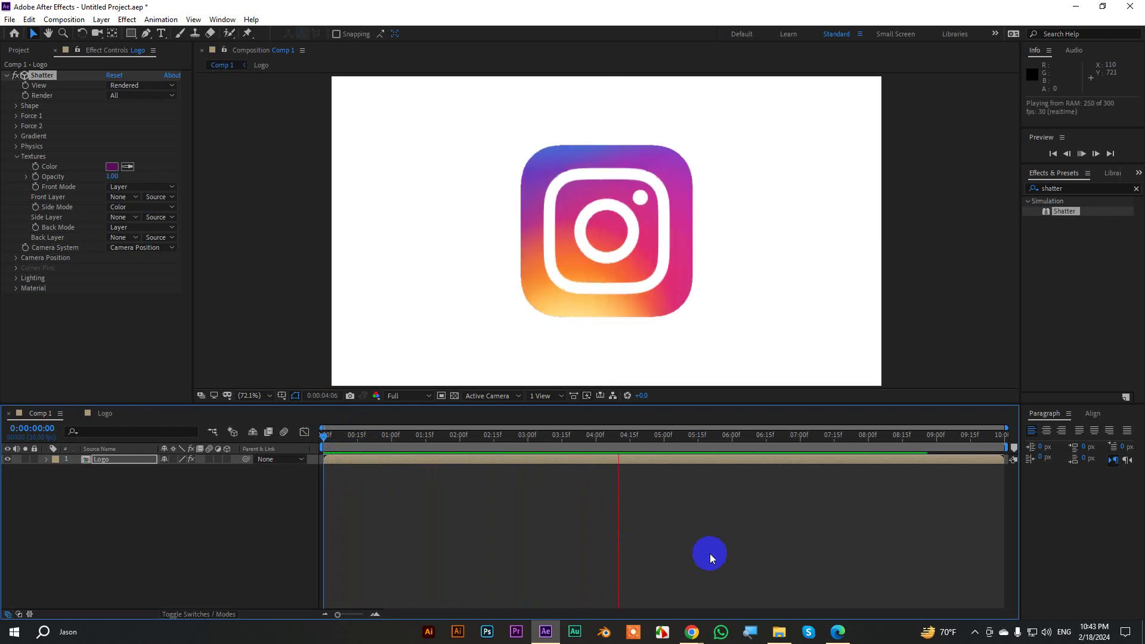
{"action": "key", "text": "space"}
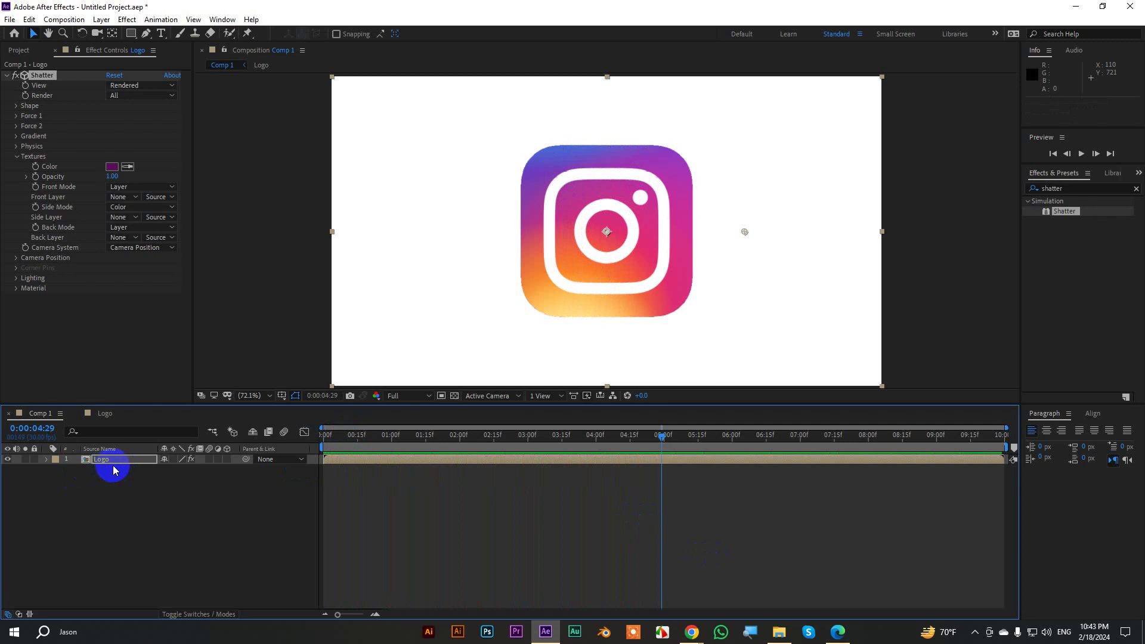
{"action": "key", "text": "s"}
{"action": "left_click_drag", "start_coordinate": [185, 468], "coordinate": [145, 477]}
{"action": "left_click_drag", "start_coordinate": [623, 227], "coordinate": [845, 112]}
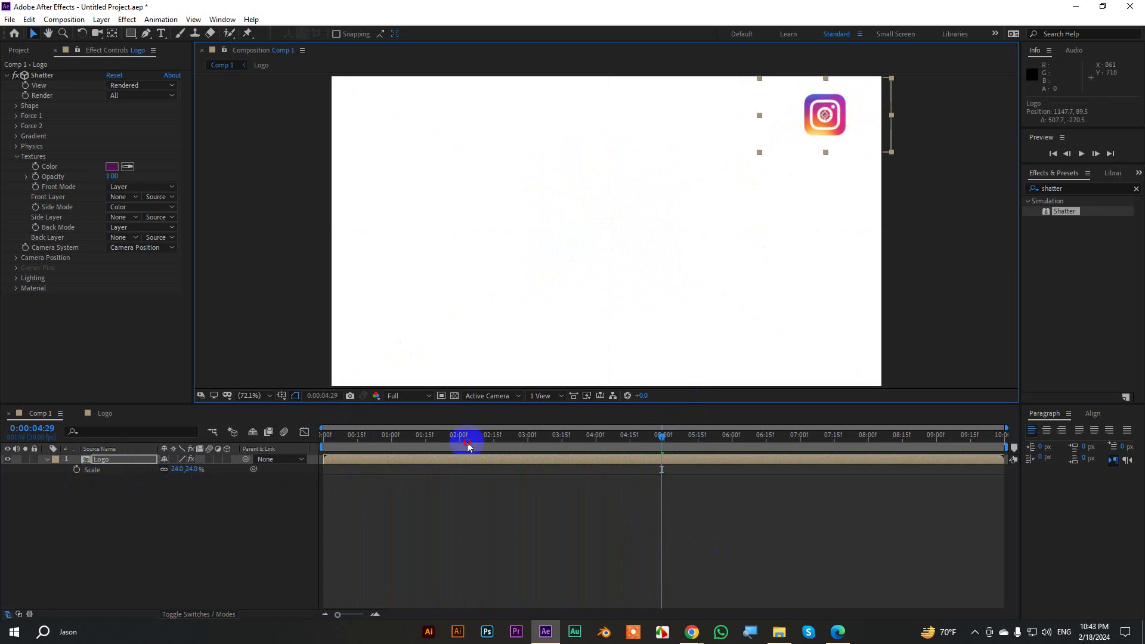
{"action": "key", "text": "space"}
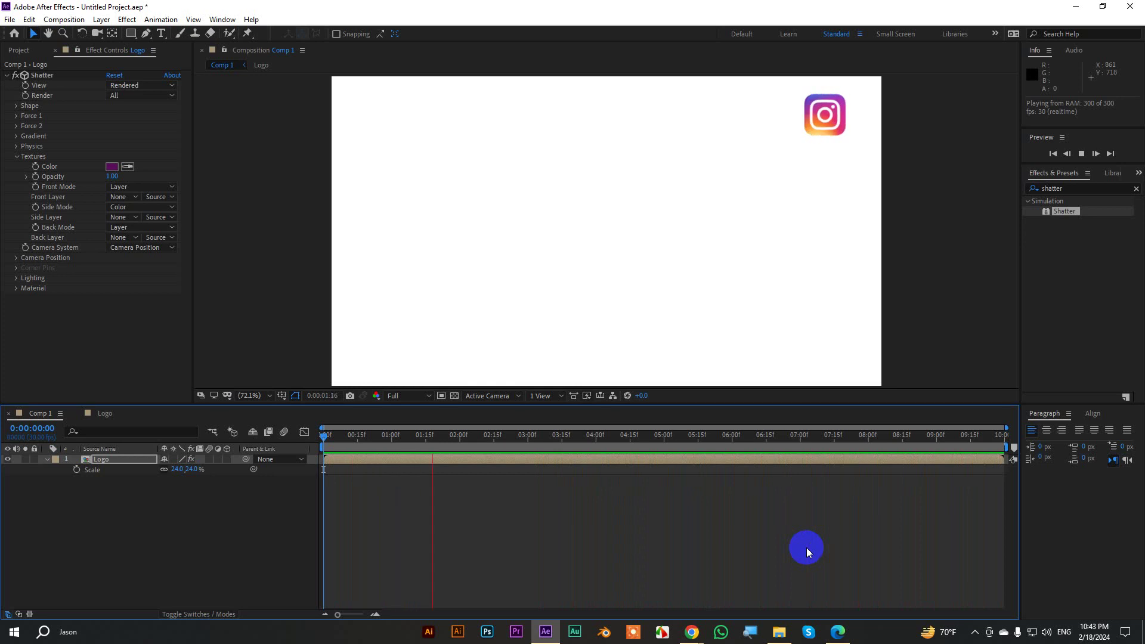
{"action": "key", "text": "space"}
{"action": "key", "text": "k"}
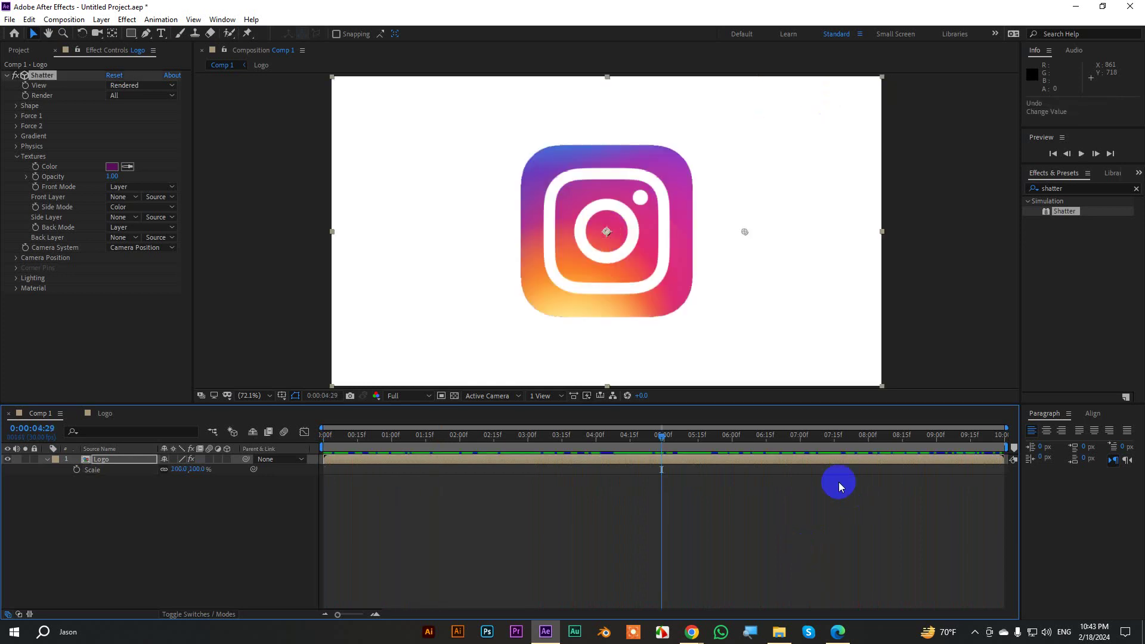
Set the Shatter camera X Rotation to -90°
{"action": "left_click", "coordinate": [331, 435]}
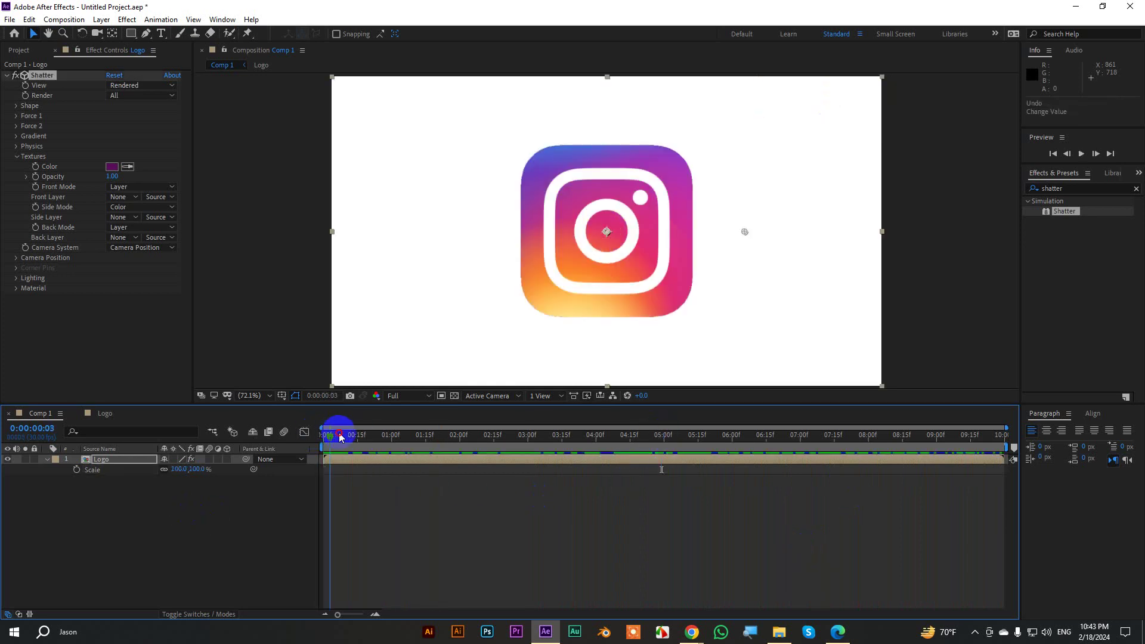
{"action": "mouse_move", "coordinate": [341, 438]}
{"action": "left_mouse_down"}
{"action": "mouse_move", "coordinate": [356, 438]}
{"action": "mouse_move", "coordinate": [347, 438]}
{"action": "left_mouse_up"}
{"action": "key", "text": "u"}
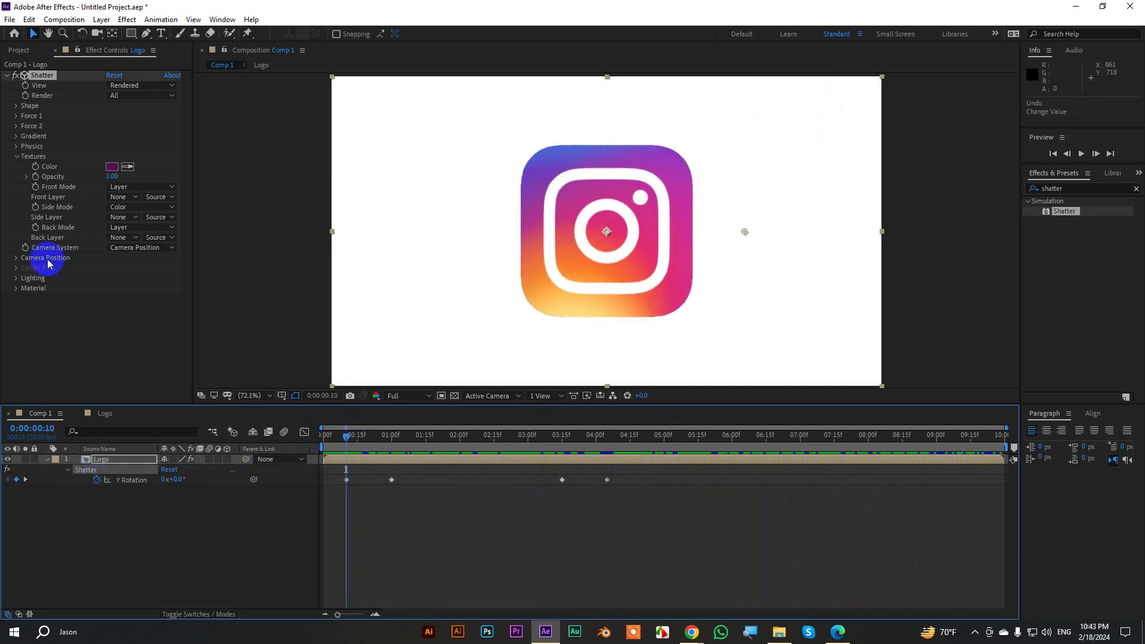
{"action": "left_click", "coordinate": [16, 257]}
{"action": "left_click_drag", "start_coordinate": [121, 267], "coordinate": [82, 279]}
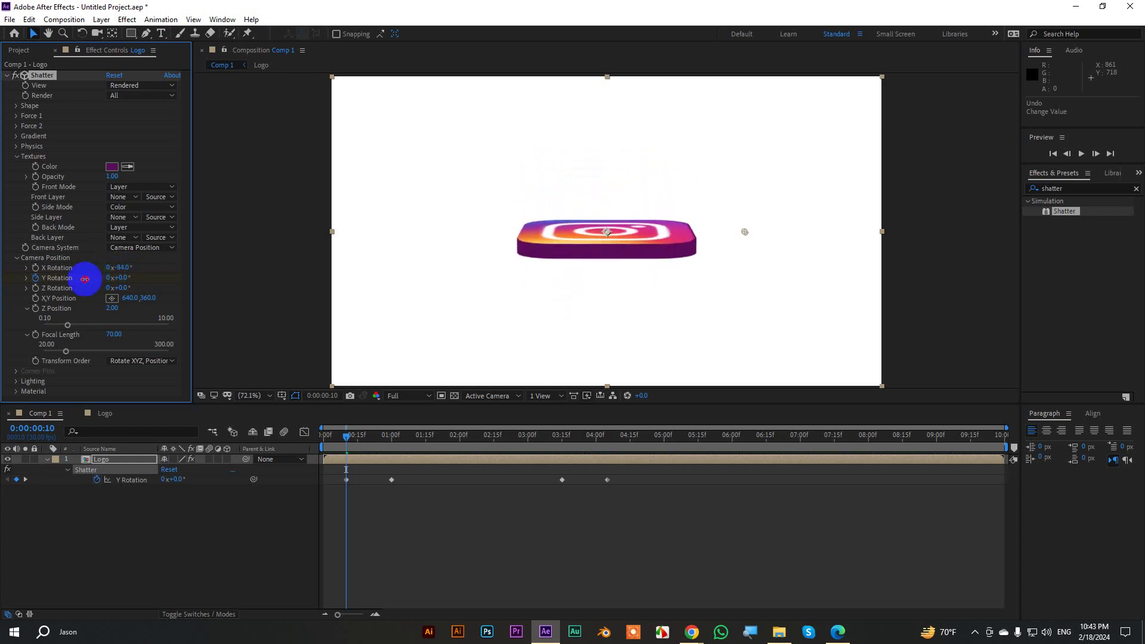
{"action": "left_click", "coordinate": [120, 268]}
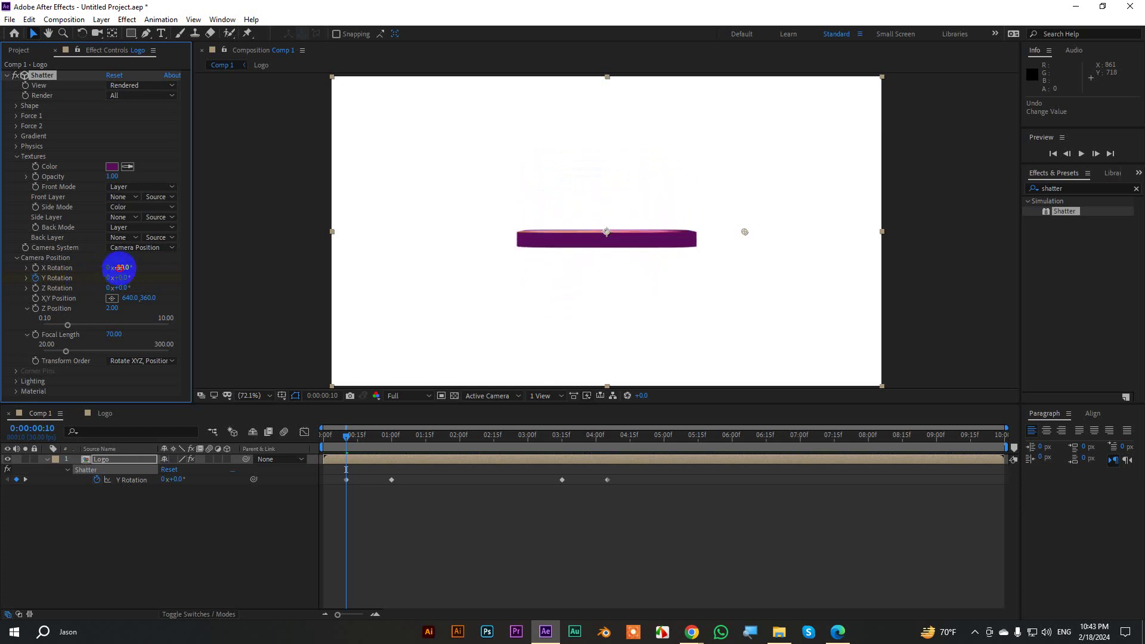
{"action": "type", "text": "-90"}
{"action": "key", "text": "Return"}
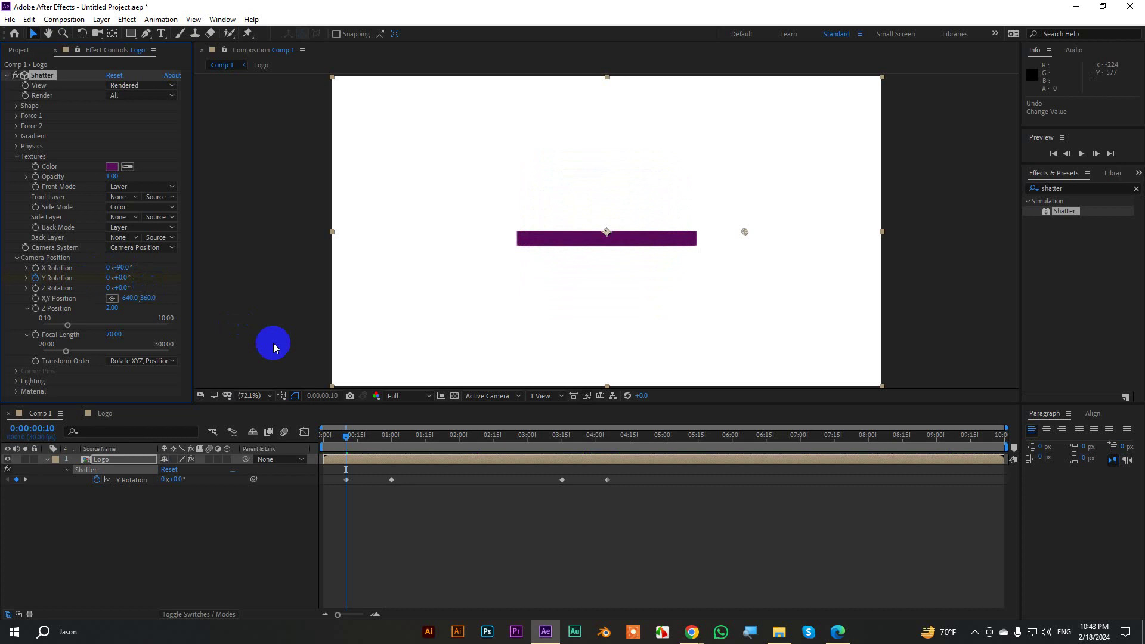
Delete the old Y Rotation keyframes and key X -90°/Y -180° at 0:00:00:10
{"action": "left_click_drag", "start_coordinate": [659, 500], "coordinate": [345, 479]}
{"action": "key", "text": "Delete"}
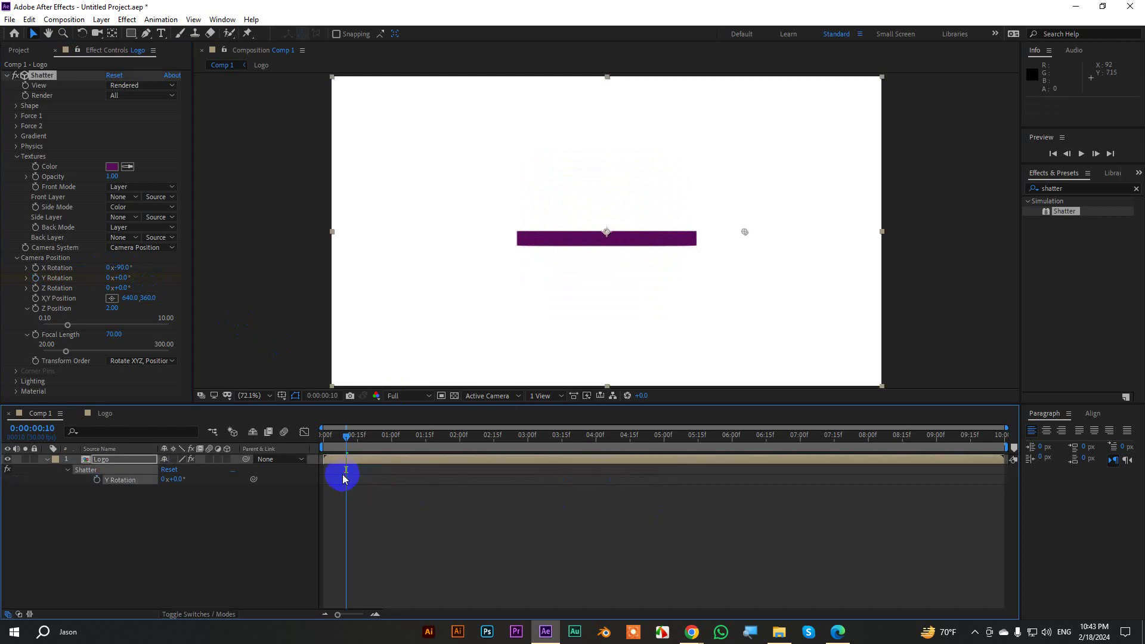
{"action": "left_click", "coordinate": [124, 279]}
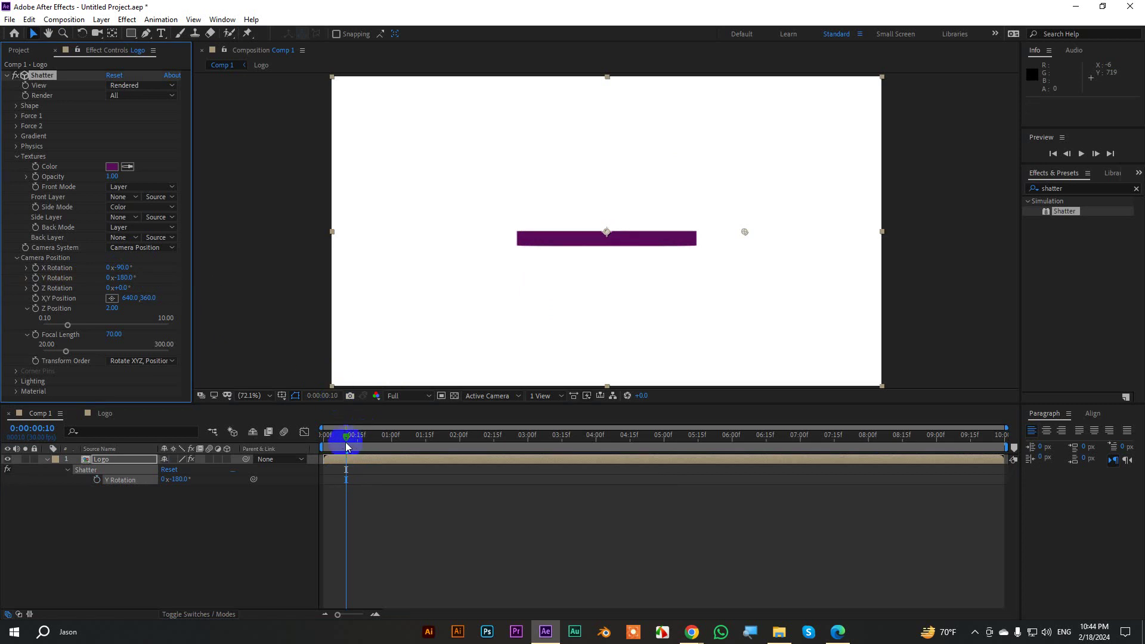
{"action": "left_click", "coordinate": [36, 278]}
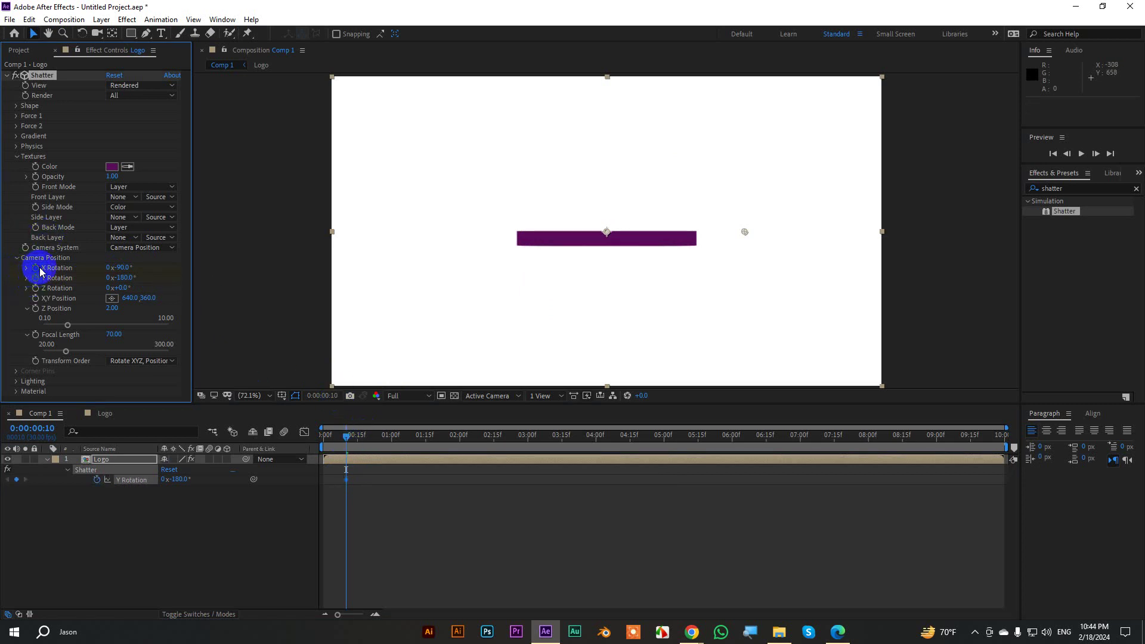
At 0:00:02:00, key X and Y Rotation back to 0°
{"action": "key", "text": "space"}
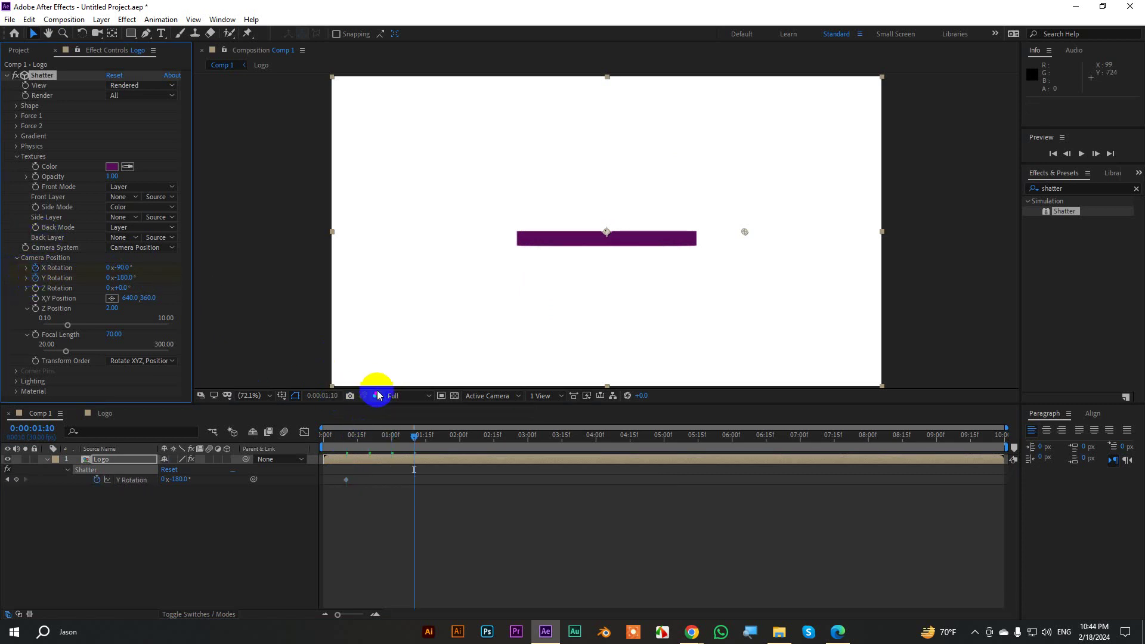
{"action": "left_click", "coordinate": [377, 395]}
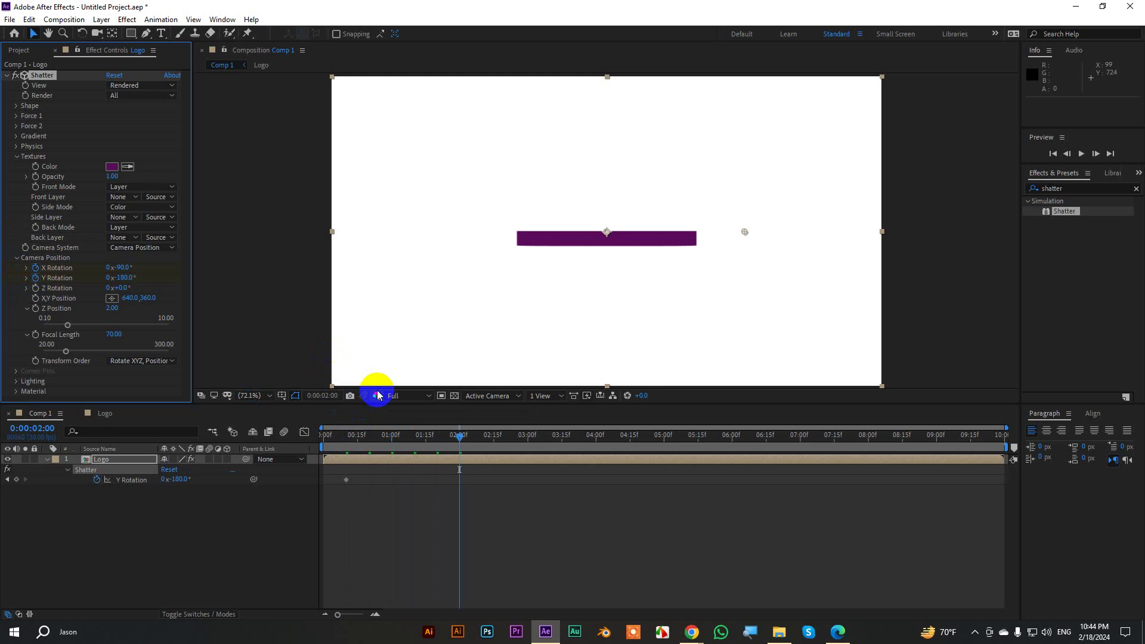
{"action": "type", "text": "0"}
{"action": "left_click", "coordinate": [123, 277]}
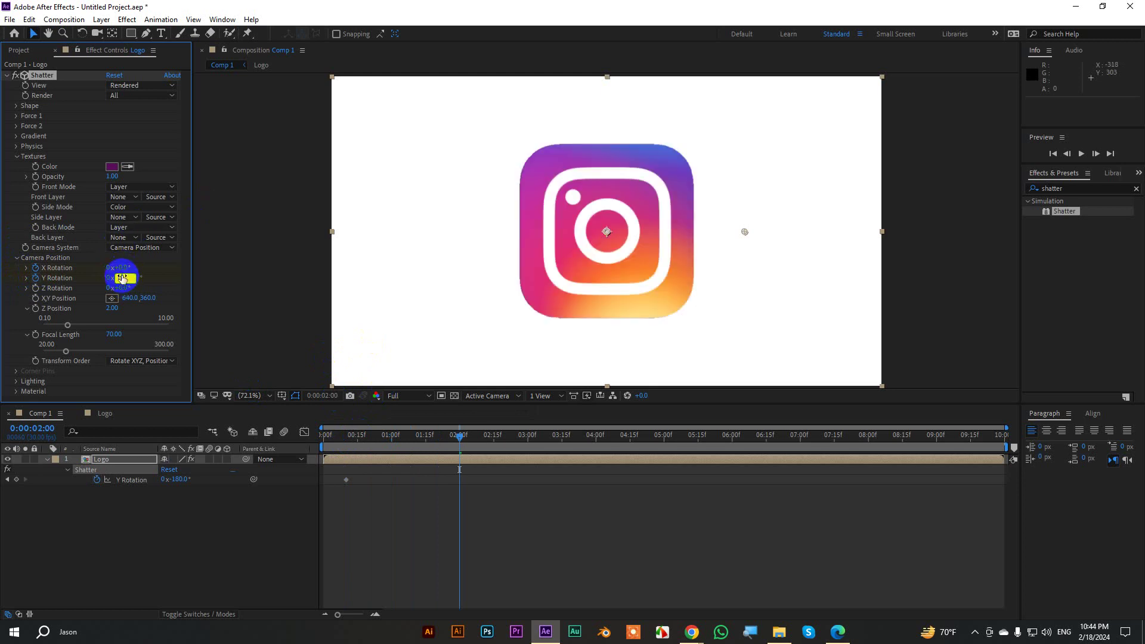
{"action": "type", "text": "0"}
{"action": "key", "text": "Return"}
{"action": "left_click_drag", "start_coordinate": [459, 436], "coordinate": [277, 434]}
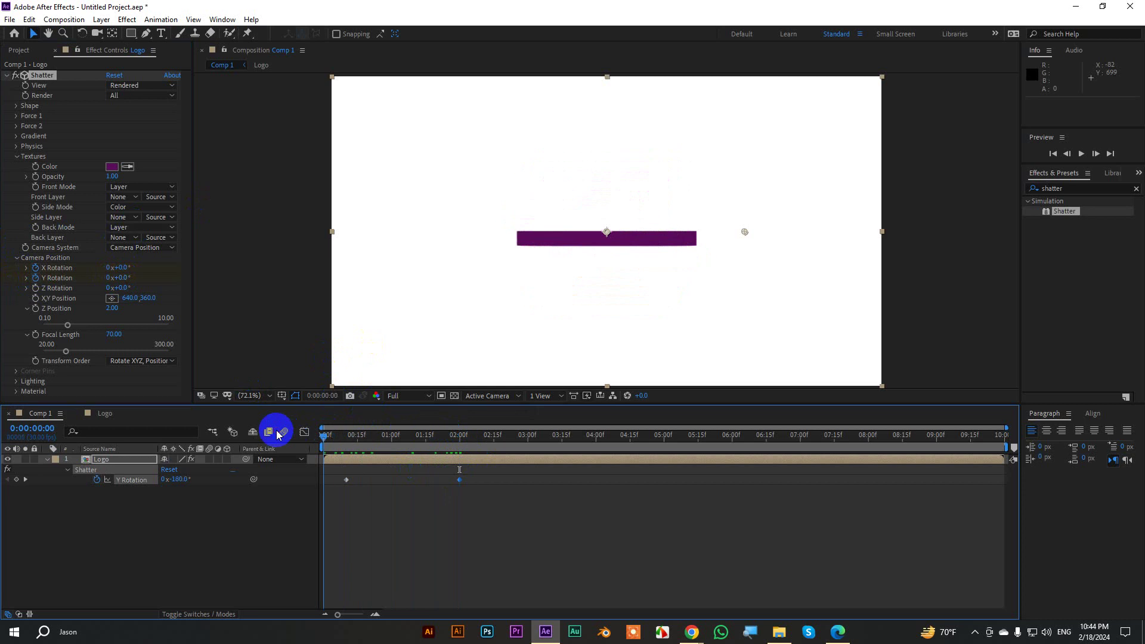
{"action": "key", "text": "space"}
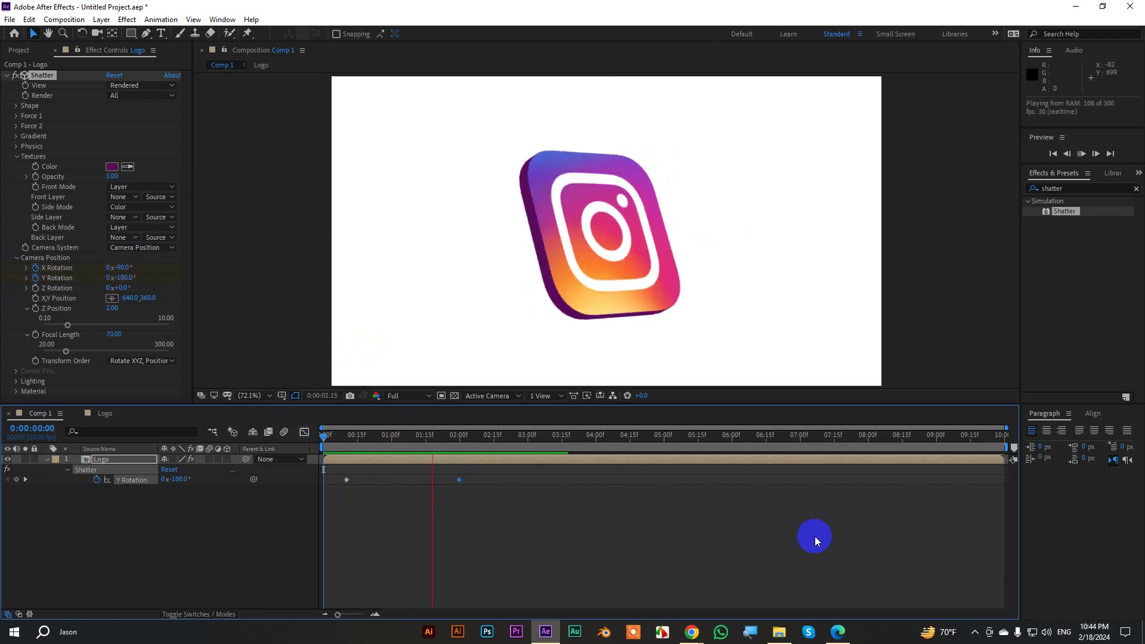
{"action": "mouse_move", "coordinate": [478, 436]}
{"action": "left_mouse_down"}
{"action": "mouse_move", "coordinate": [341, 438]}
{"action": "mouse_move", "coordinate": [403, 450]}
{"action": "left_mouse_up"}
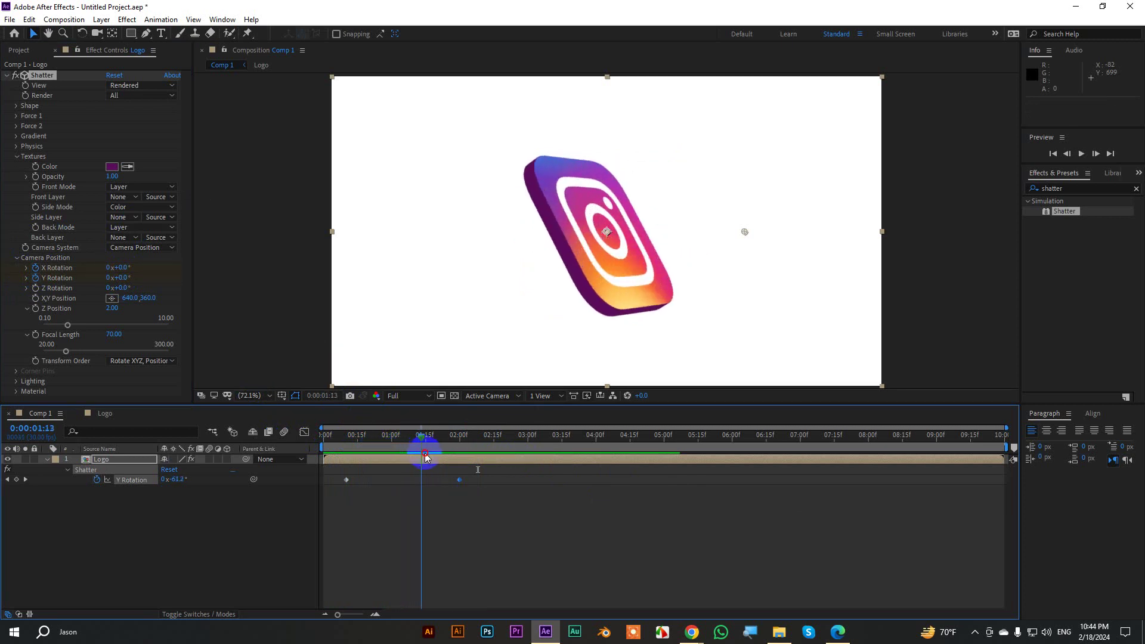
{"action": "mouse_move", "coordinate": [413, 452]}
{"action": "left_mouse_down"}
{"action": "mouse_move", "coordinate": [442, 468]}
{"action": "mouse_move", "coordinate": [366, 465]}
{"action": "mouse_move", "coordinate": [464, 483]}
{"action": "mouse_move", "coordinate": [356, 475]}
{"action": "mouse_move", "coordinate": [455, 478]}
{"action": "mouse_move", "coordinate": [334, 493]}
{"action": "mouse_move", "coordinate": [348, 496]}
{"action": "left_mouse_up"}
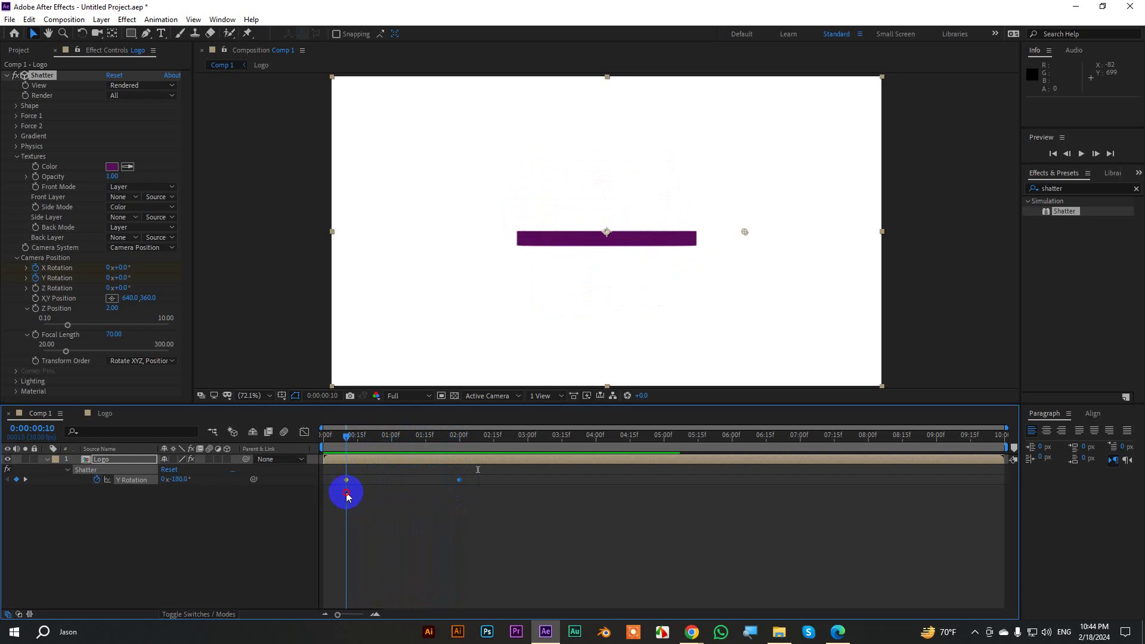
Keyframe Shatter Z Rotation from 90° at 0:00:00:10 to 0° at 0:00:02:00, then reveal all keyframes with U
{"action": "left_click", "coordinate": [140, 291]}
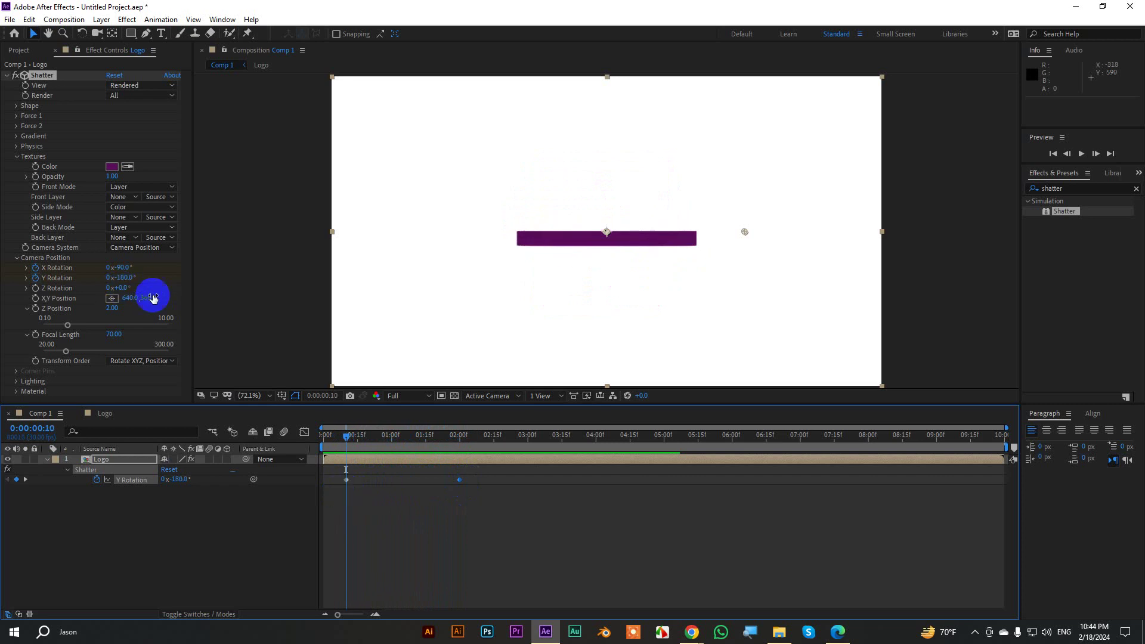
{"action": "left_click", "coordinate": [152, 297]}
{"action": "type", "text": "90"}
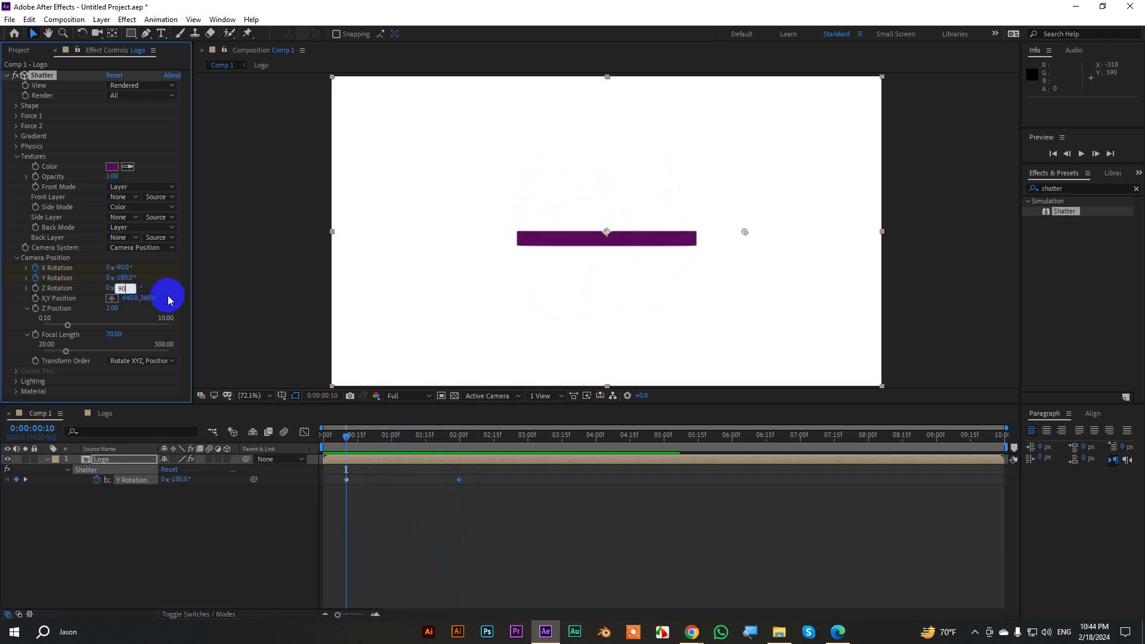
{"action": "left_click", "coordinate": [311, 427]}
{"action": "left_click_drag", "start_coordinate": [345, 441], "coordinate": [460, 455]}
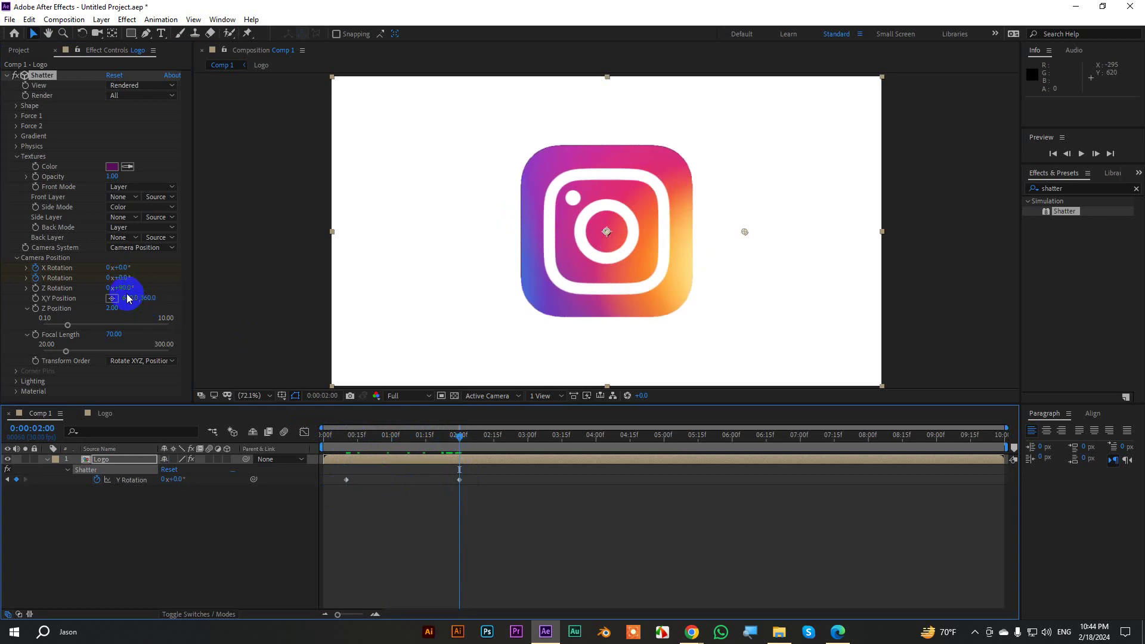
{"action": "left_click", "coordinate": [37, 291]}
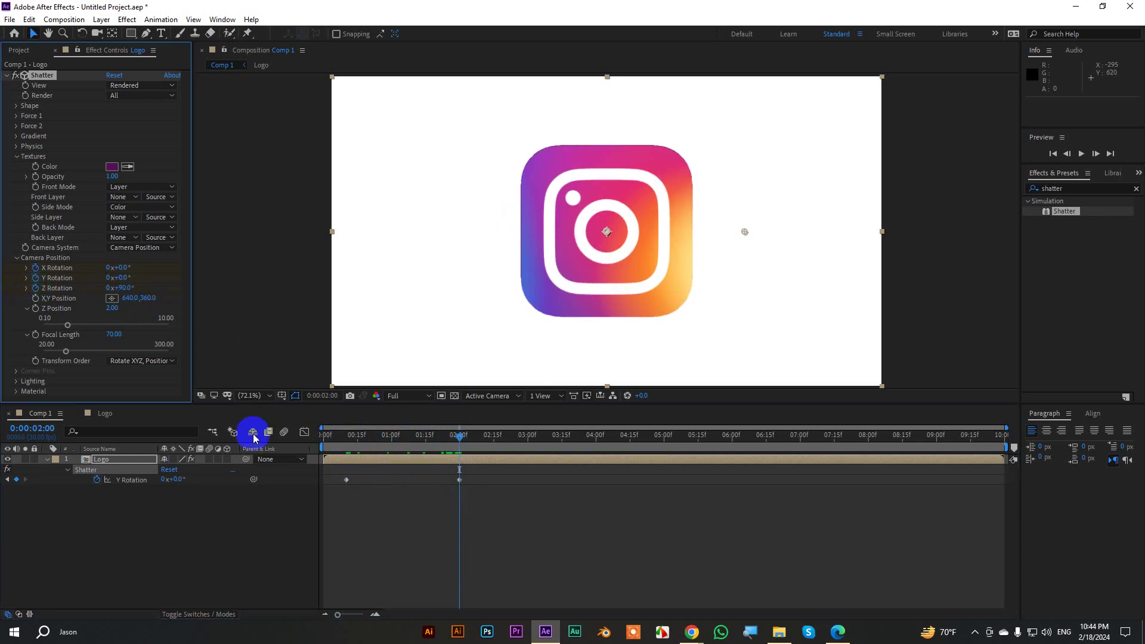
{"action": "left_click", "coordinate": [7, 481]}
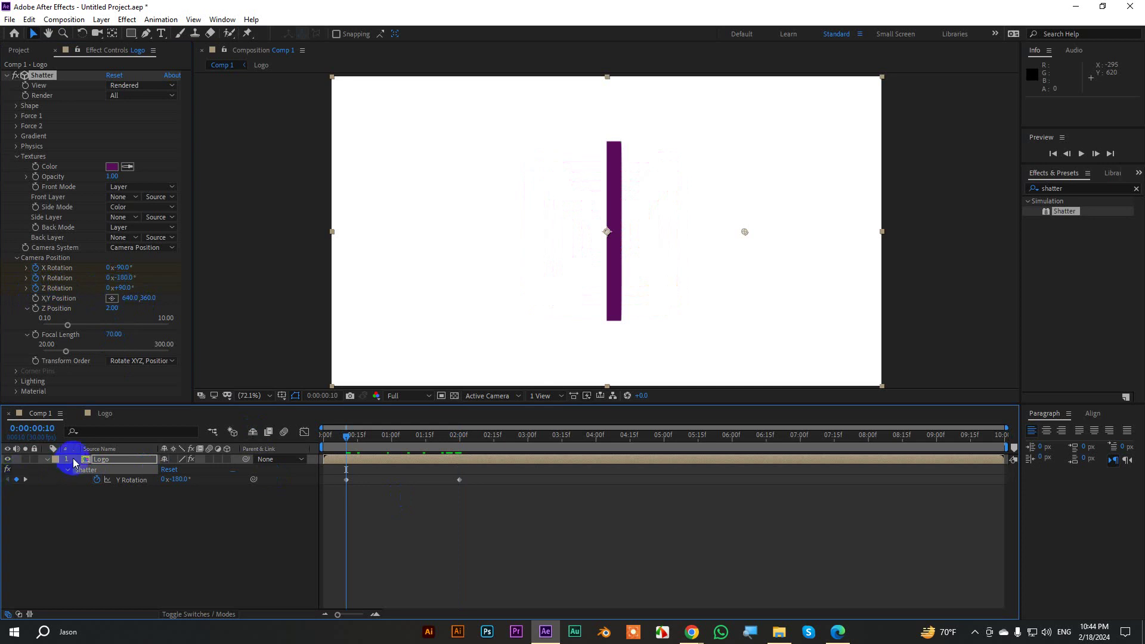
{"action": "key", "text": "u"}
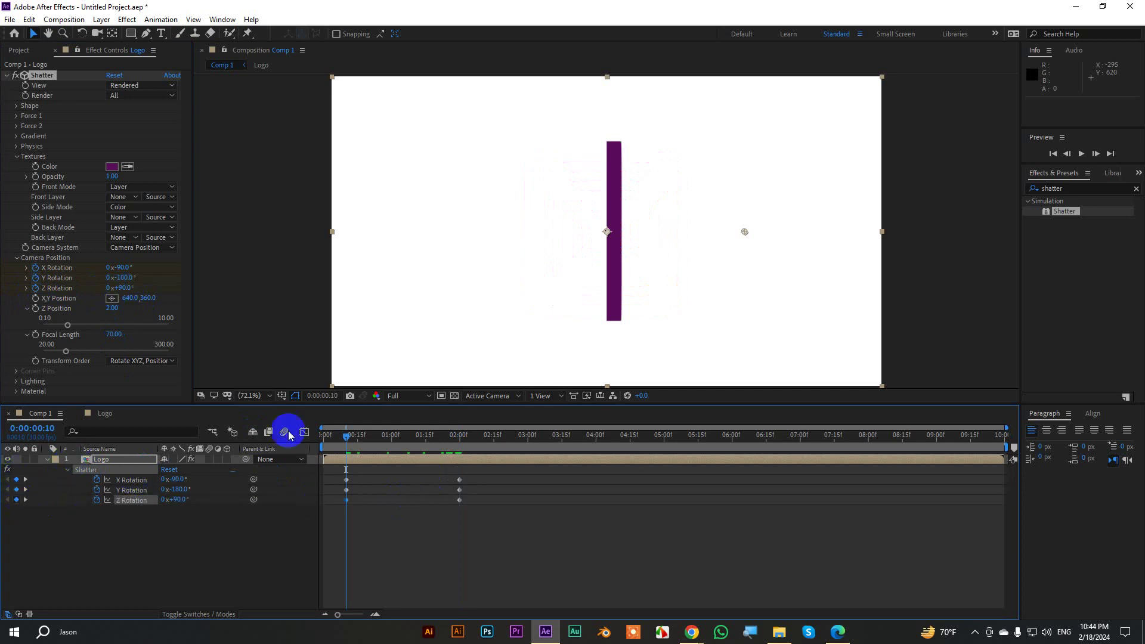
{"action": "left_click", "coordinate": [25, 499]}
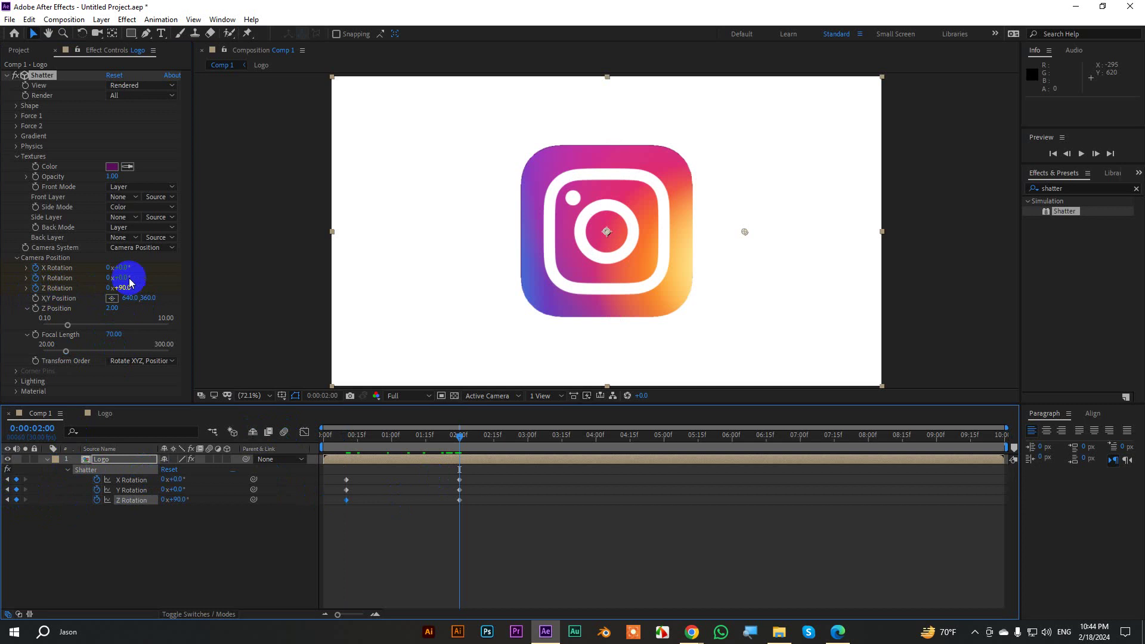
{"action": "left_click_drag", "start_coordinate": [459, 435], "coordinate": [320, 447]}
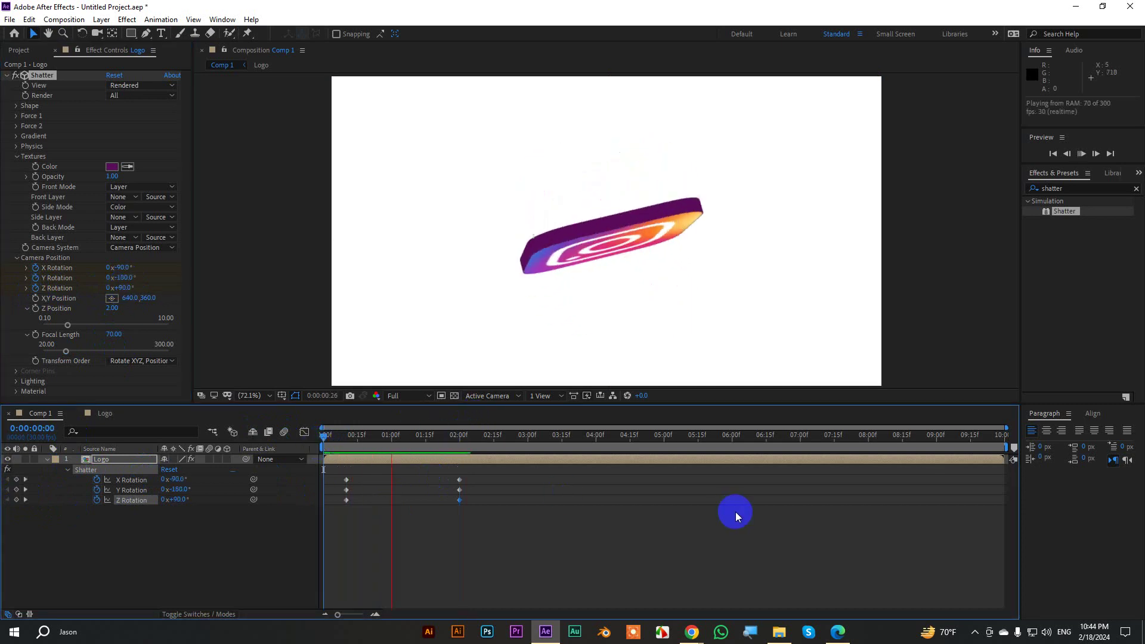
Stop playback, deselect the logo, and end the work area at 0:00:02:14
{"action": "left_click", "coordinate": [541, 445]}
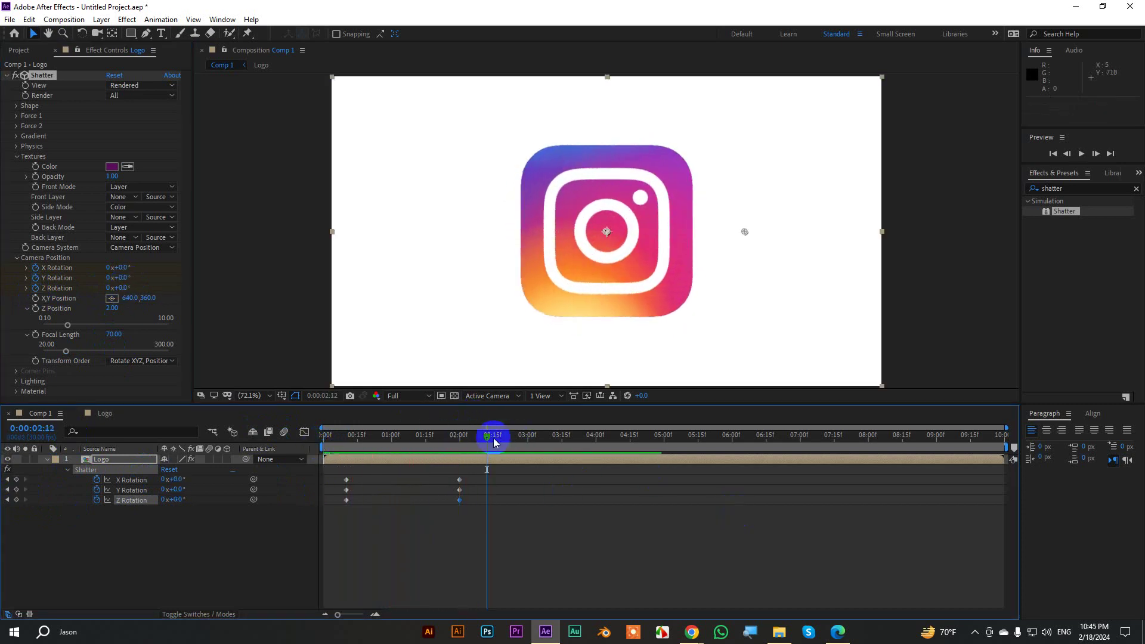
{"action": "left_click_drag", "start_coordinate": [493, 438], "coordinate": [295, 436]}
{"action": "left_click", "coordinate": [953, 258]}
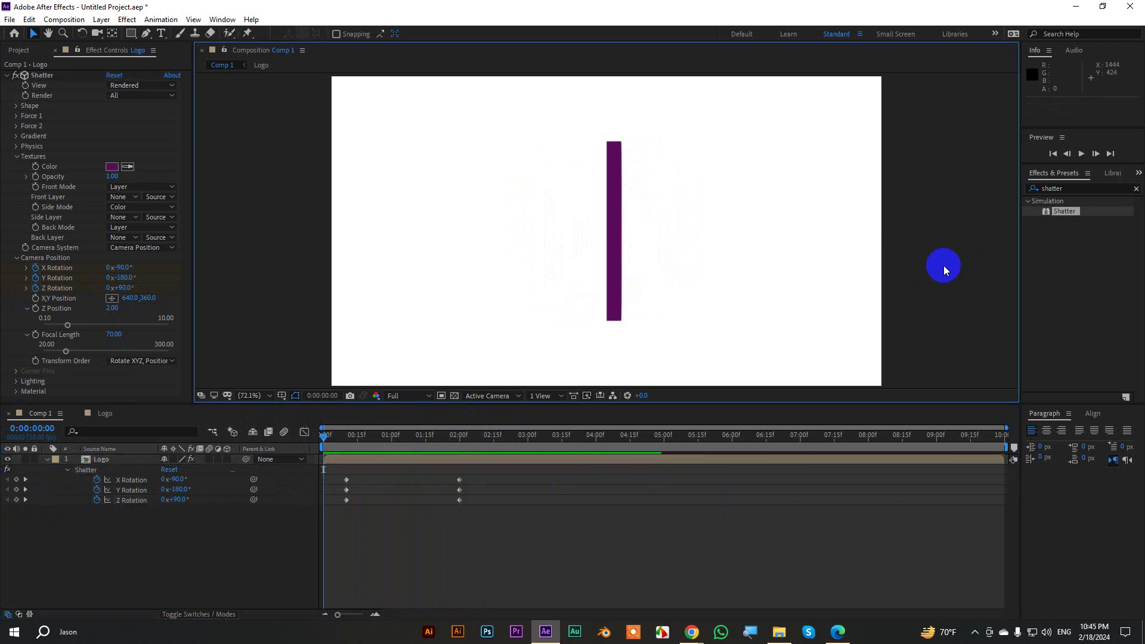
{"action": "left_click_drag", "start_coordinate": [1006, 445], "coordinate": [492, 449]}
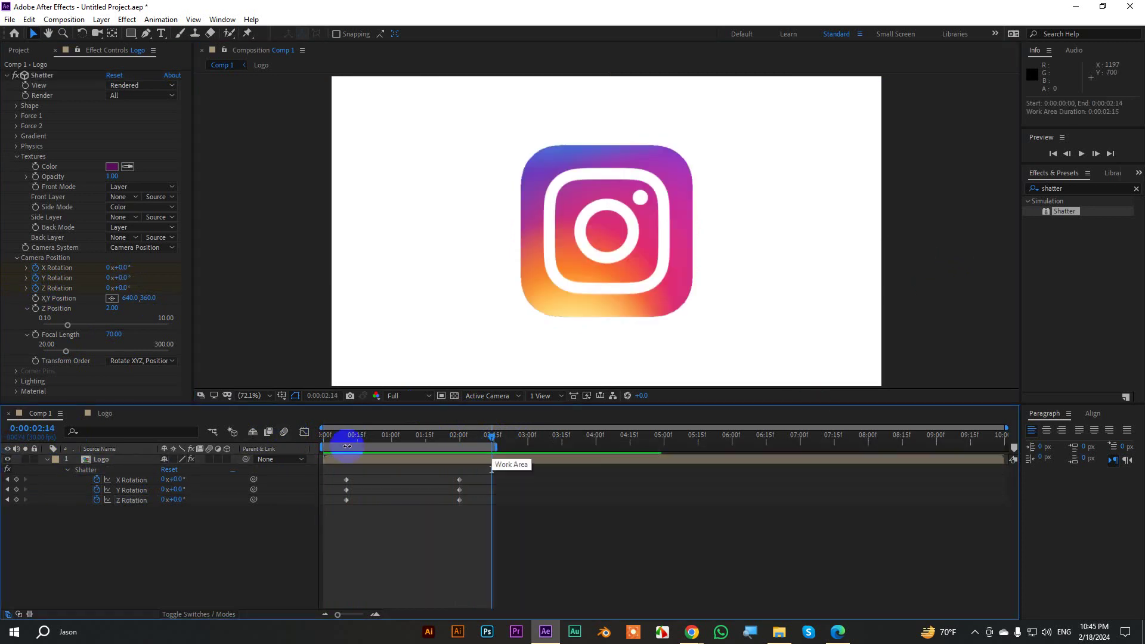
{"action": "left_click_drag", "start_coordinate": [371, 440], "coordinate": [322, 435]}
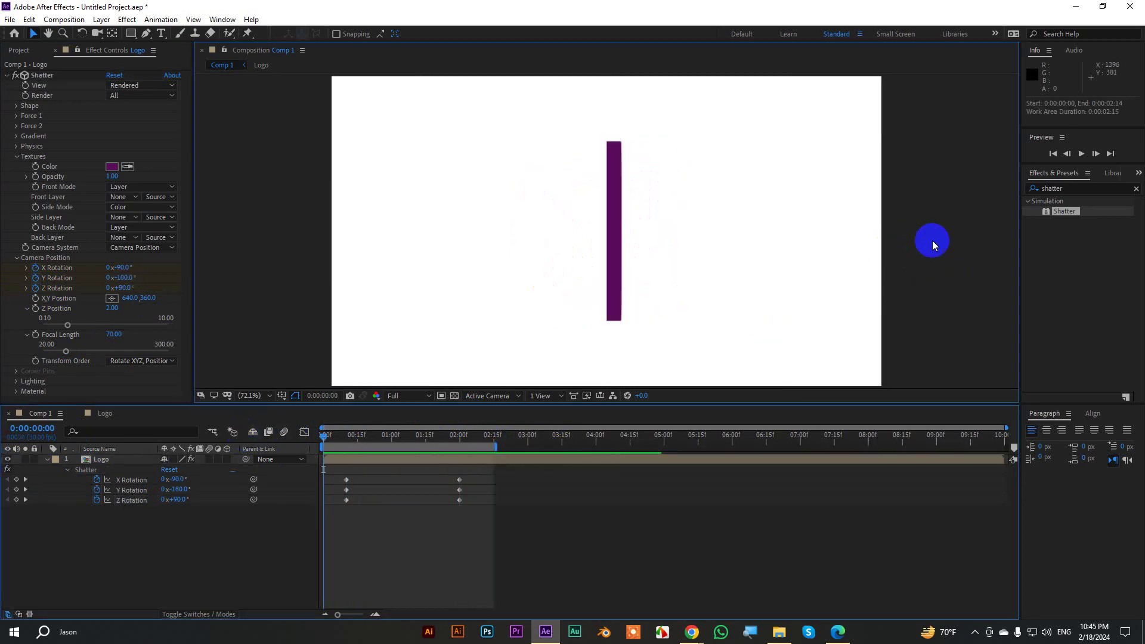
Preview the flip-in in a maximized viewer, then restore the normal layout
{"action": "key", "text": "grave"}
{"action": "key", "text": "space"}
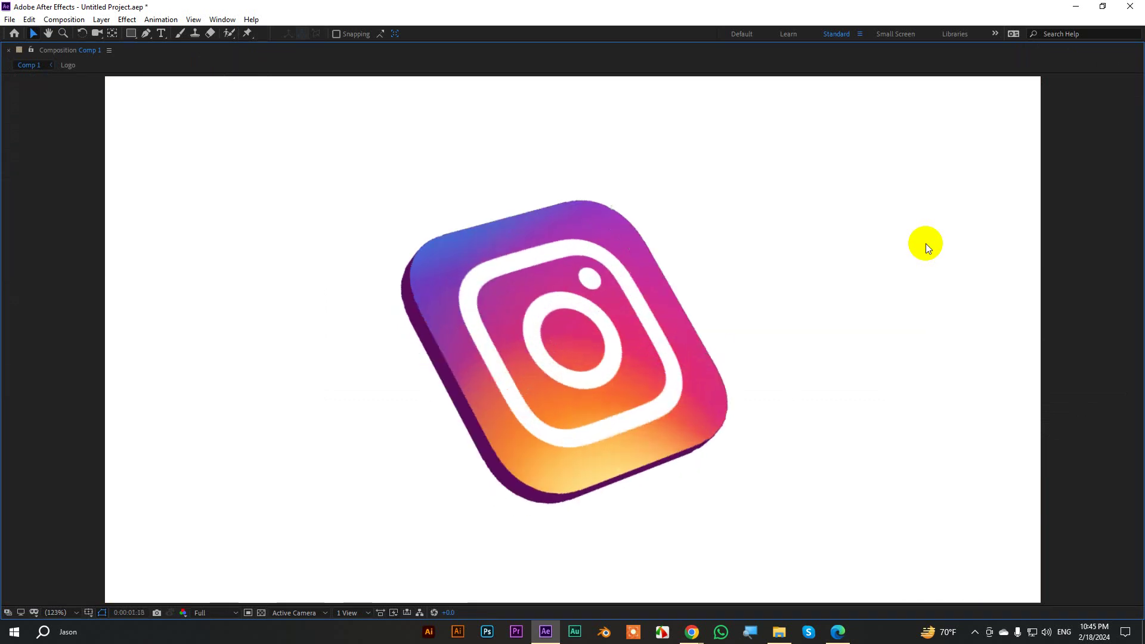
{"action": "left_click", "coordinate": [925, 243]}
{"action": "left_click_drag", "start_coordinate": [523, 438], "coordinate": [346, 446]}
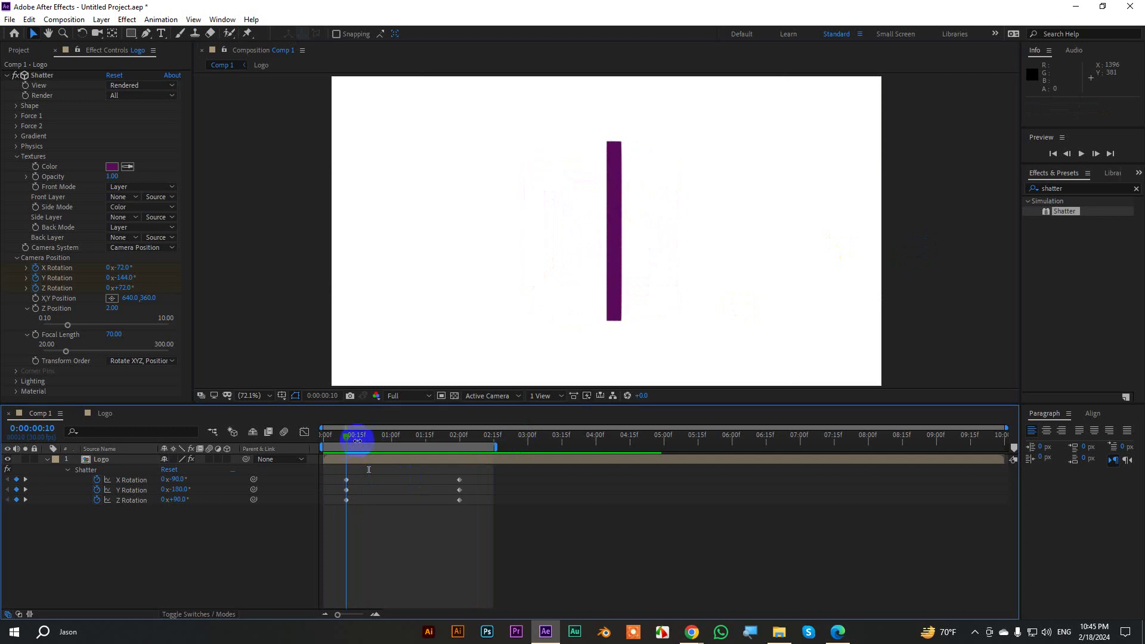
Search Effects & Presets for 'cc light' and apply CC Light Sweep to the Logo layer
{"action": "left_click", "coordinate": [1051, 207]}
{"action": "left_click", "coordinate": [1066, 188]}
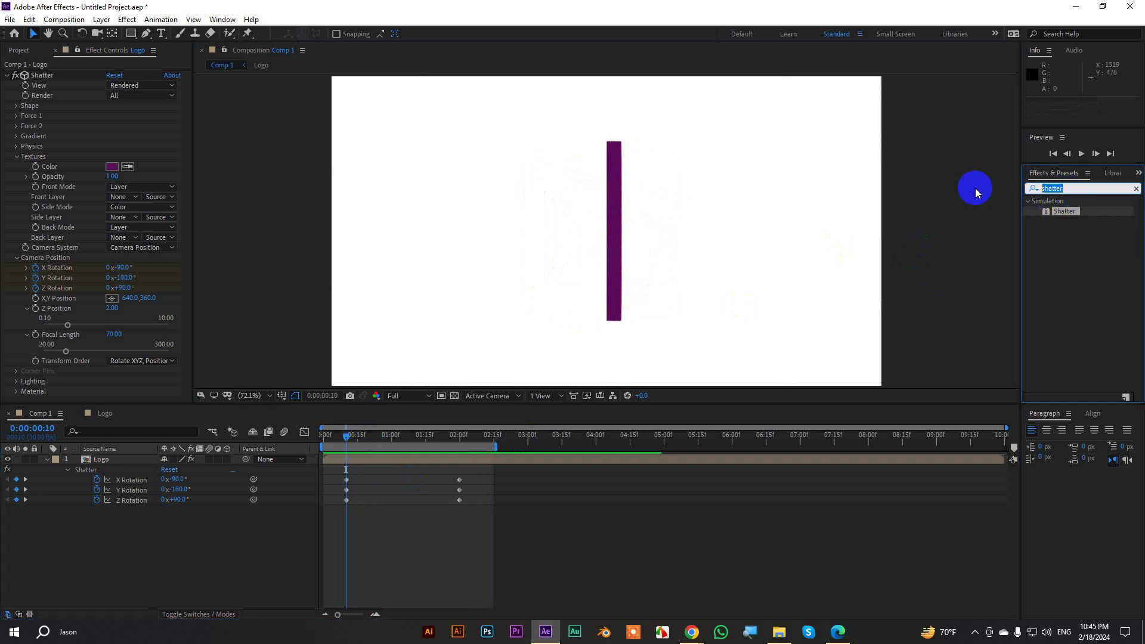
{"action": "type", "text": "cc light"}
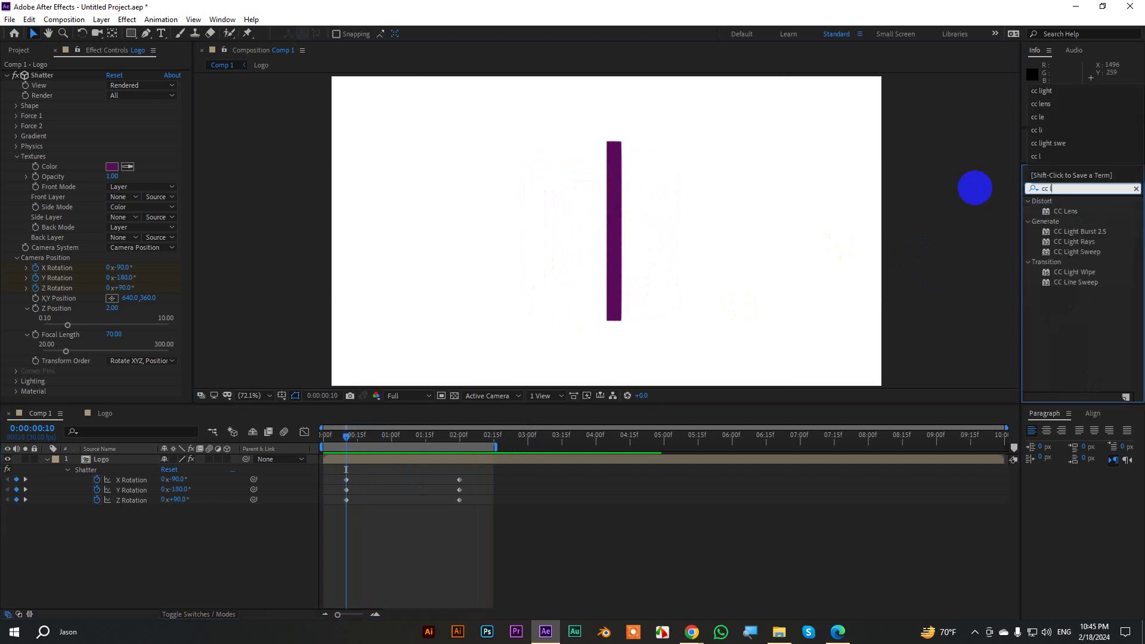
{"action": "left_click", "coordinate": [1076, 231]}
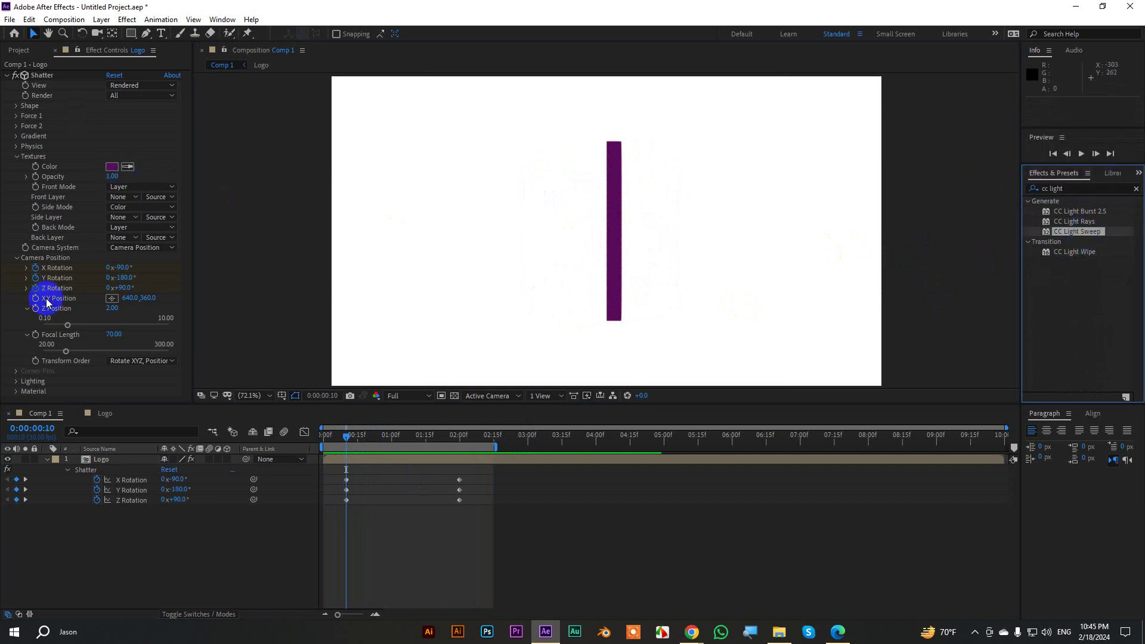
{"action": "left_click", "coordinate": [8, 77]}
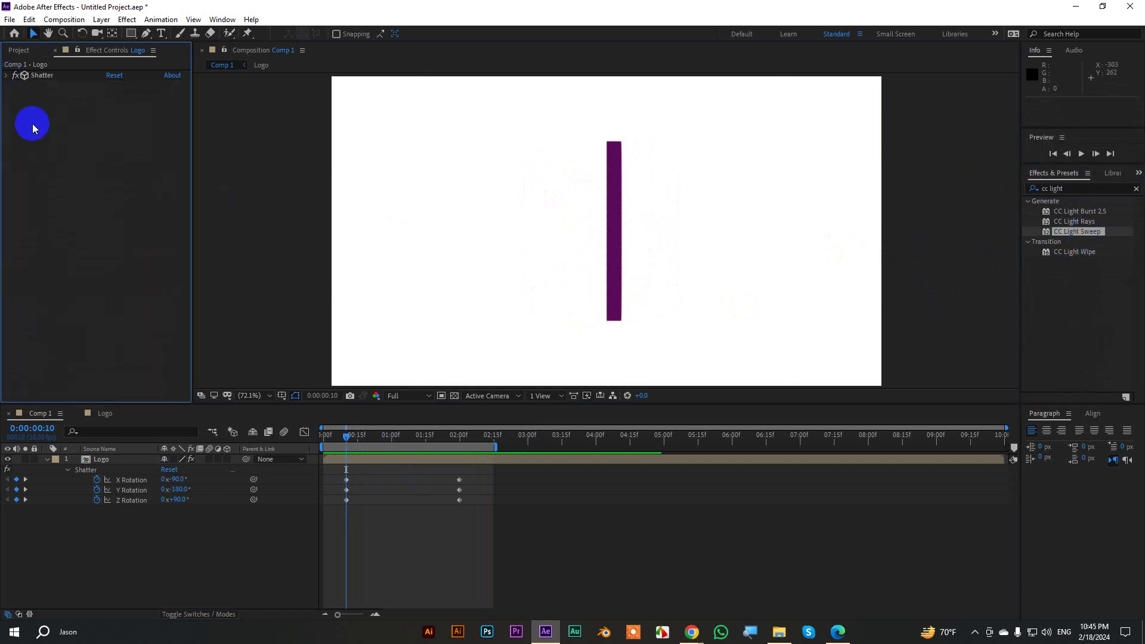
{"action": "left_click", "coordinate": [104, 461]}
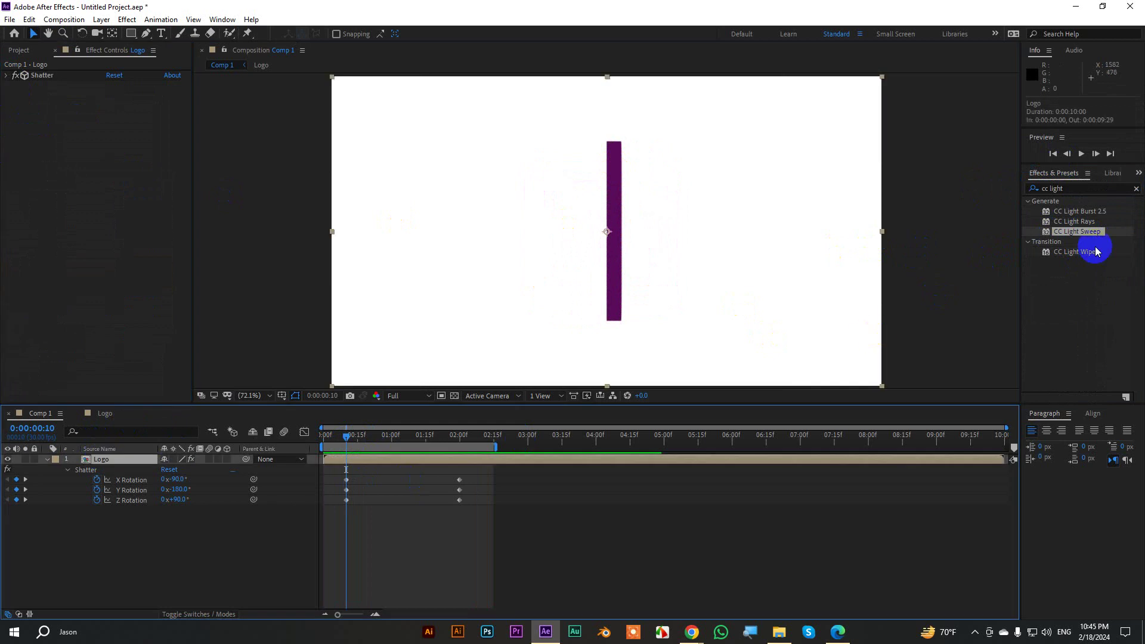
{"action": "double_click", "coordinate": [1071, 234]}
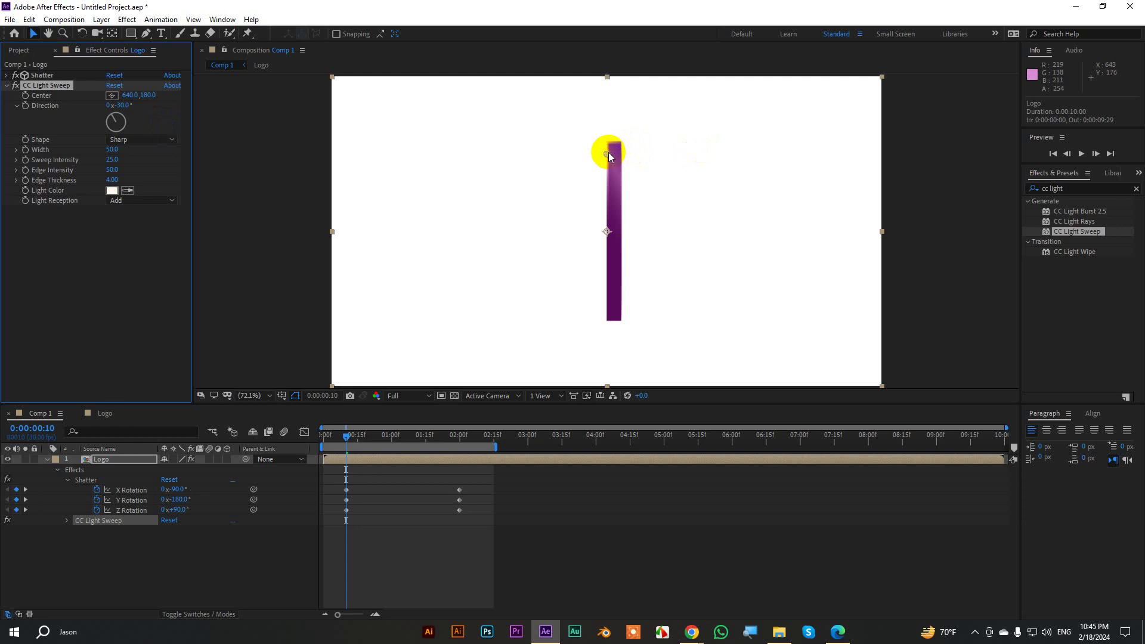
Animate the sweep Center from top-left to bottom-right by 2:00, with Direction 45° and Width 87
{"action": "left_click_drag", "start_coordinate": [608, 155], "coordinate": [537, 146]}
{"action": "left_click_drag", "start_coordinate": [119, 105], "coordinate": [130, 104]}
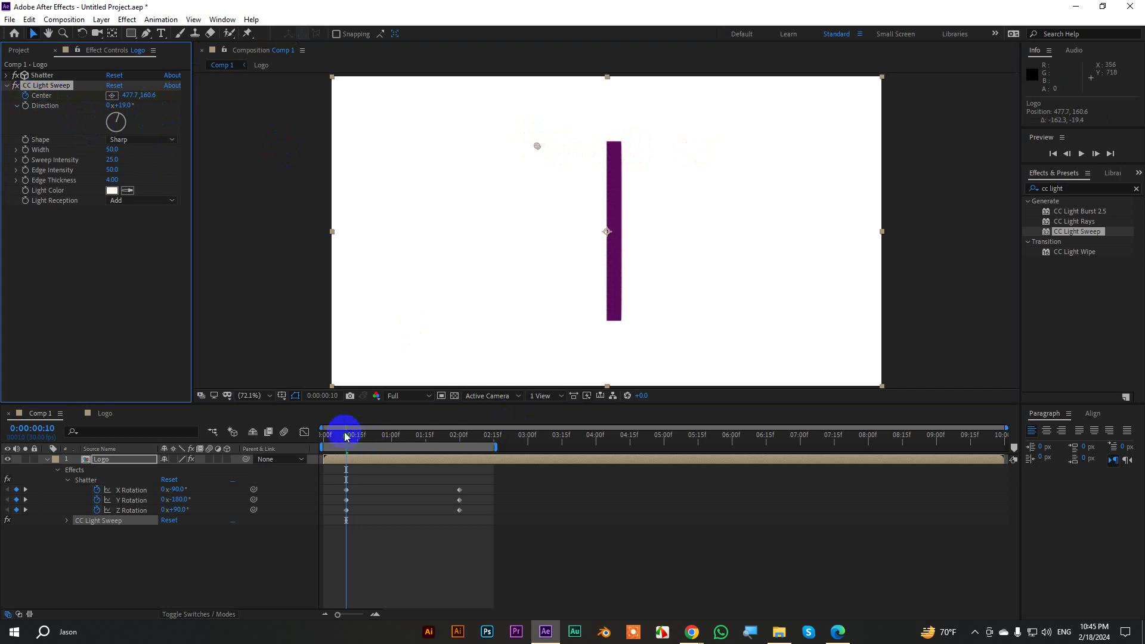
{"action": "left_click_drag", "start_coordinate": [346, 436], "coordinate": [458, 453]}
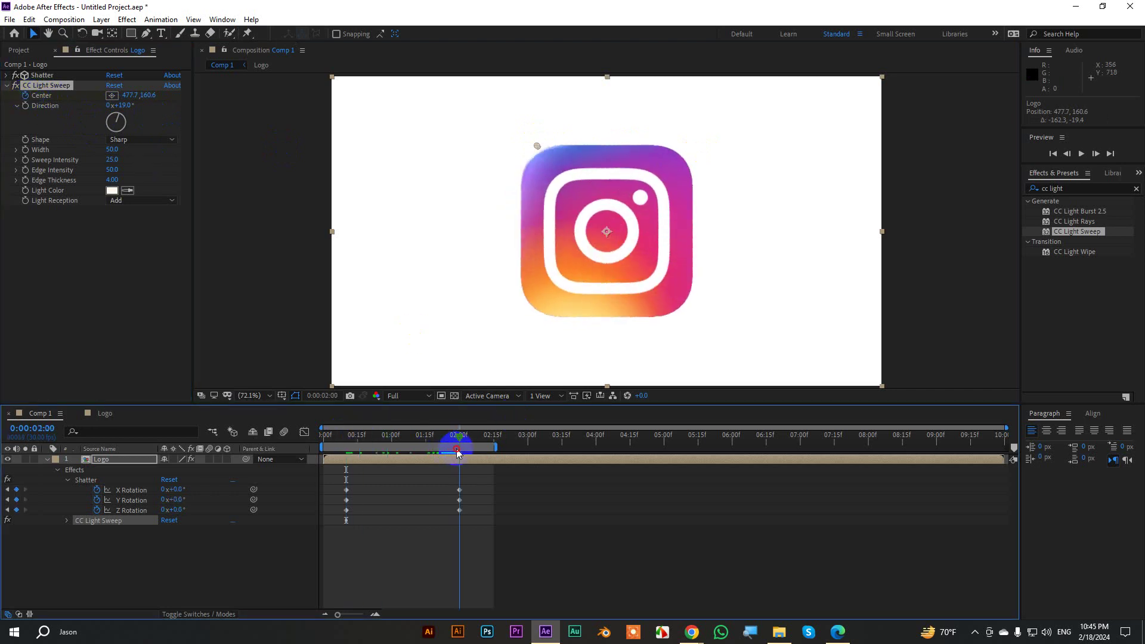
{"action": "left_click_drag", "start_coordinate": [538, 147], "coordinate": [609, 221]}
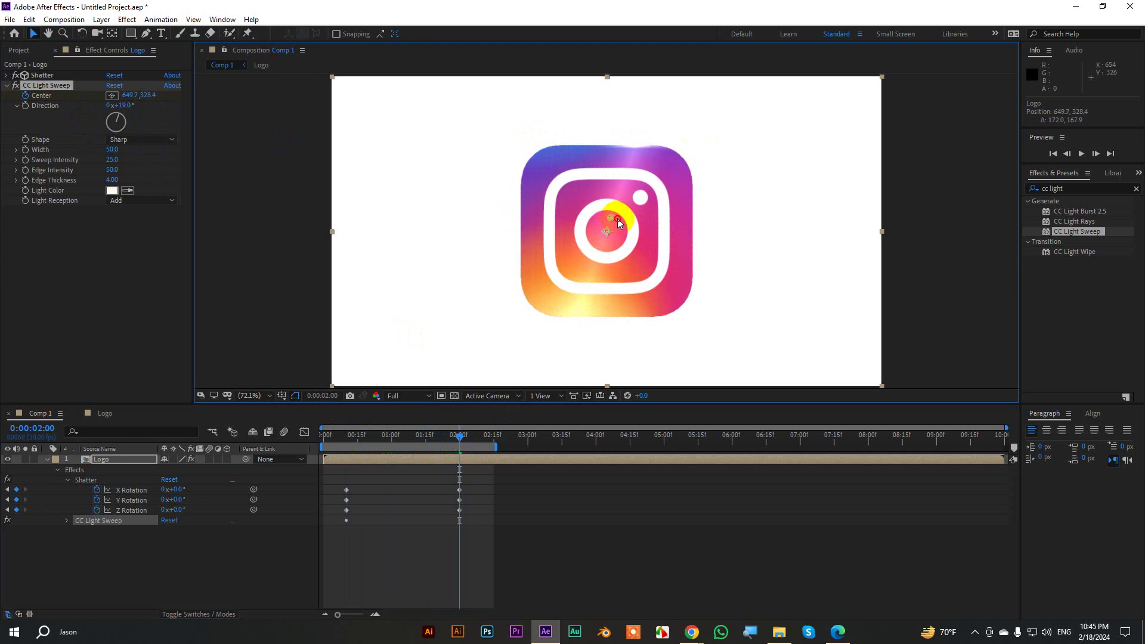
{"action": "left_click_drag", "start_coordinate": [138, 123], "coordinate": [138, 107]}
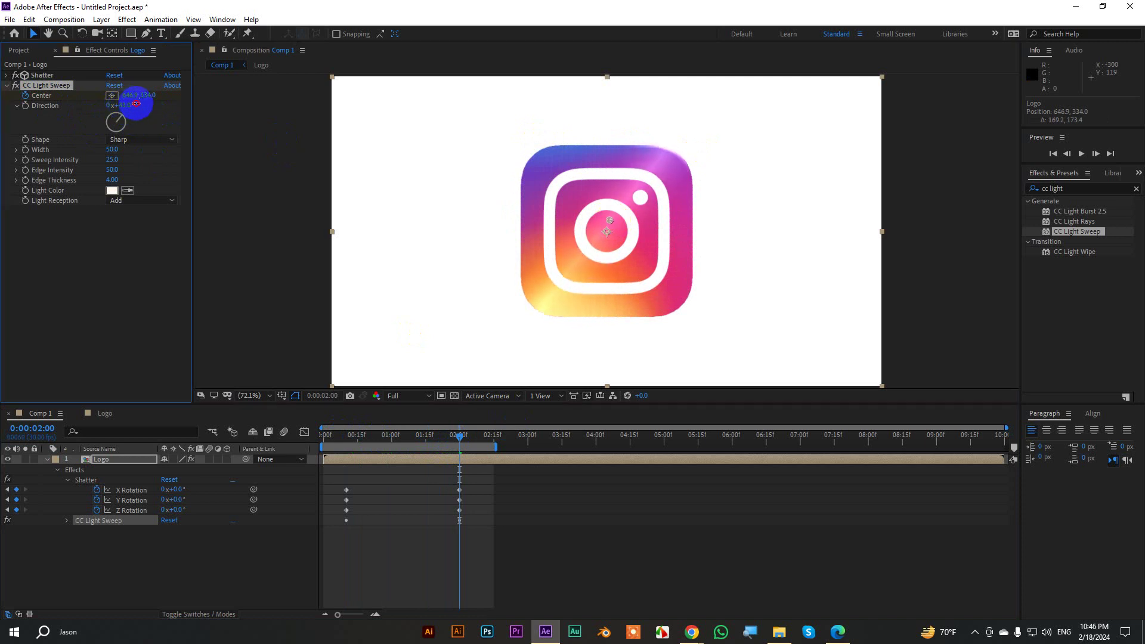
{"action": "mouse_move", "coordinate": [110, 151]}
{"action": "left_mouse_down"}
{"action": "mouse_move", "coordinate": [130, 148]}
{"action": "mouse_move", "coordinate": [129, 160]}
{"action": "left_mouse_up"}
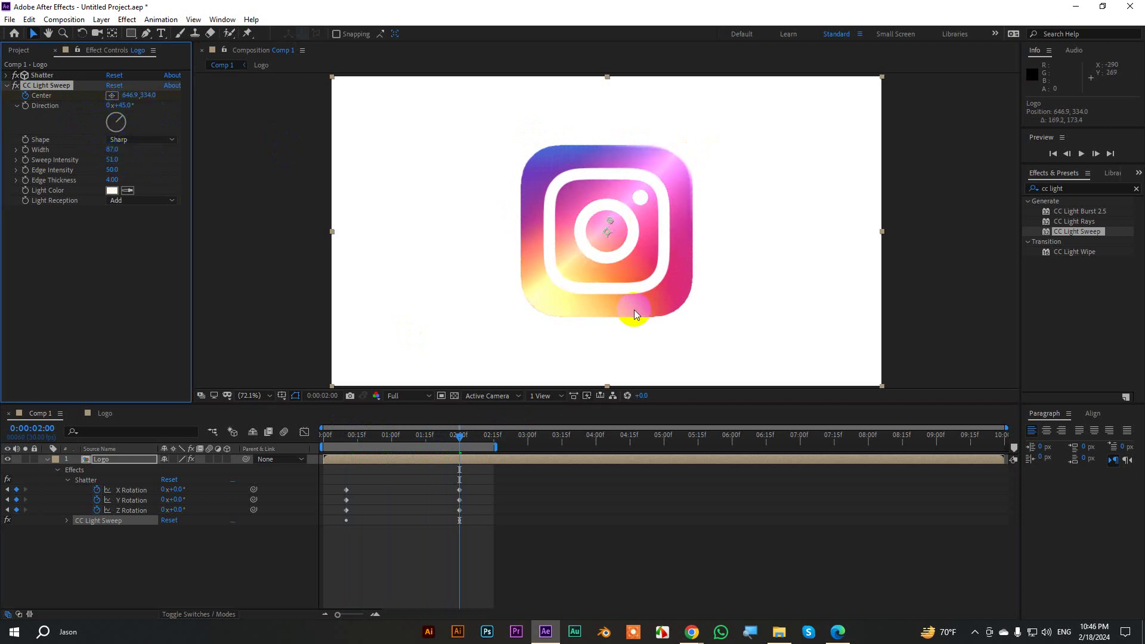
{"action": "left_click_drag", "start_coordinate": [610, 218], "coordinate": [735, 329]}
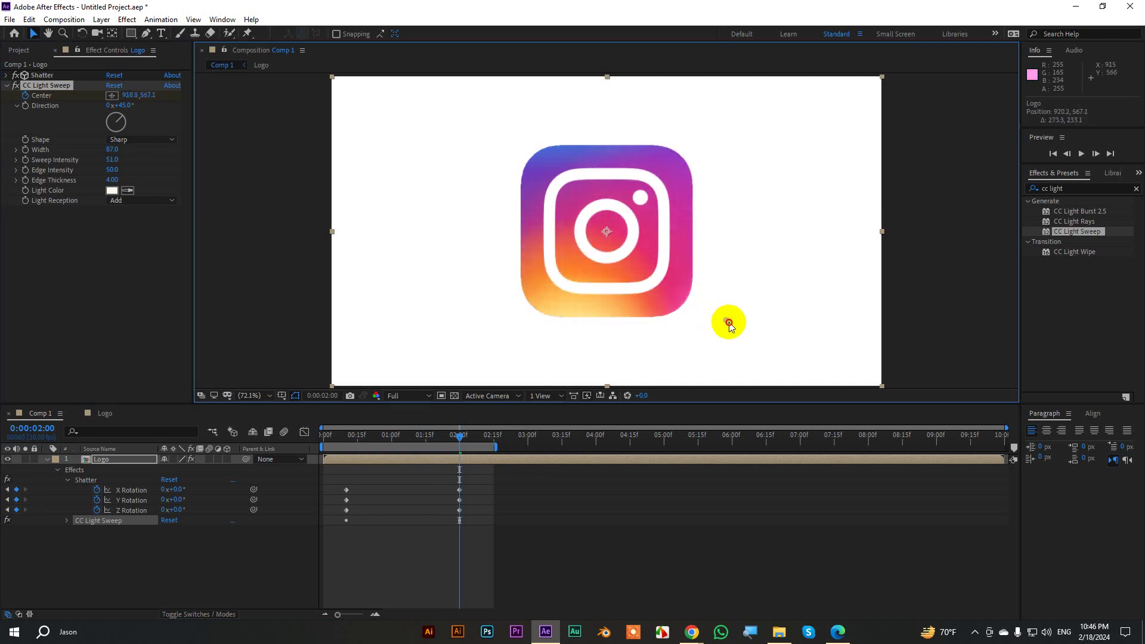
{"action": "left_click_drag", "start_coordinate": [473, 438], "coordinate": [203, 440]}
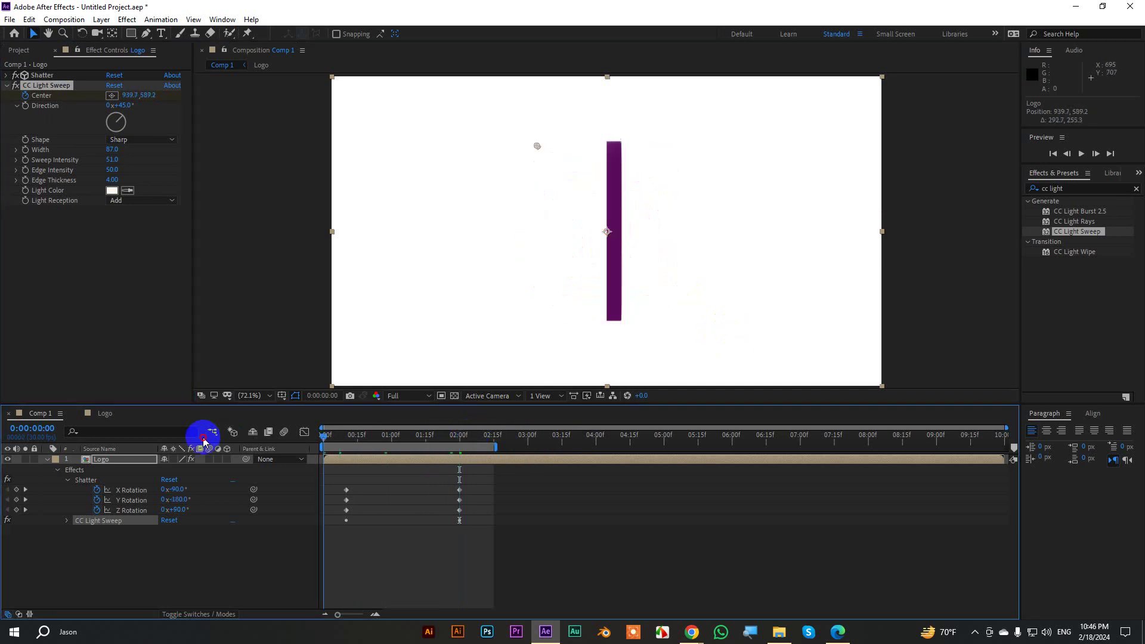
{"action": "key", "text": "grave"}
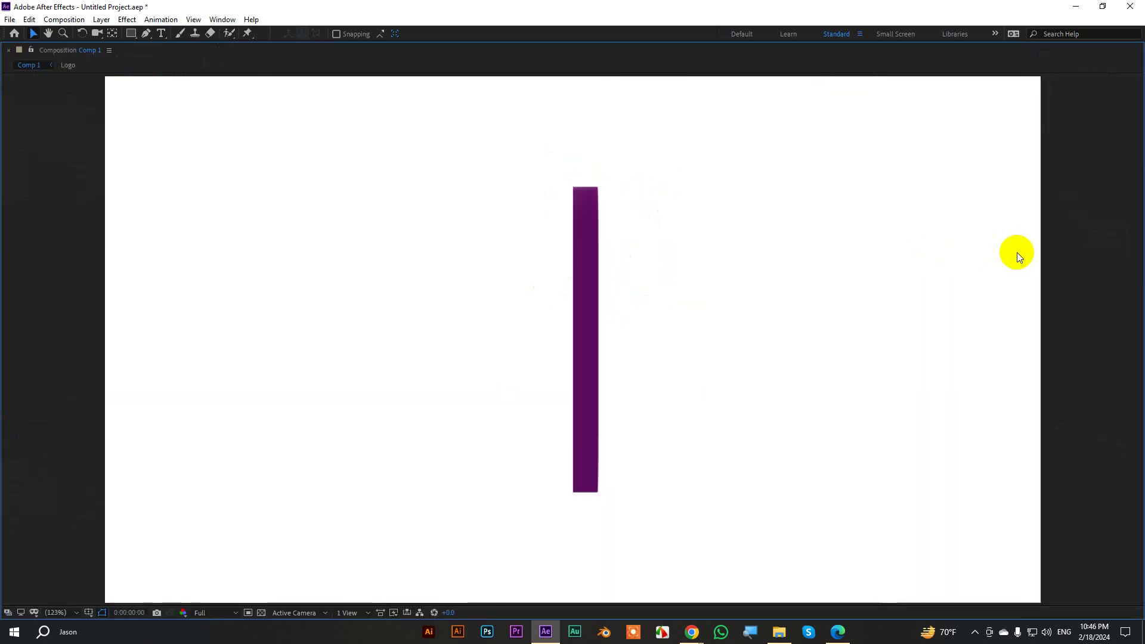
{"action": "key", "text": "space"}
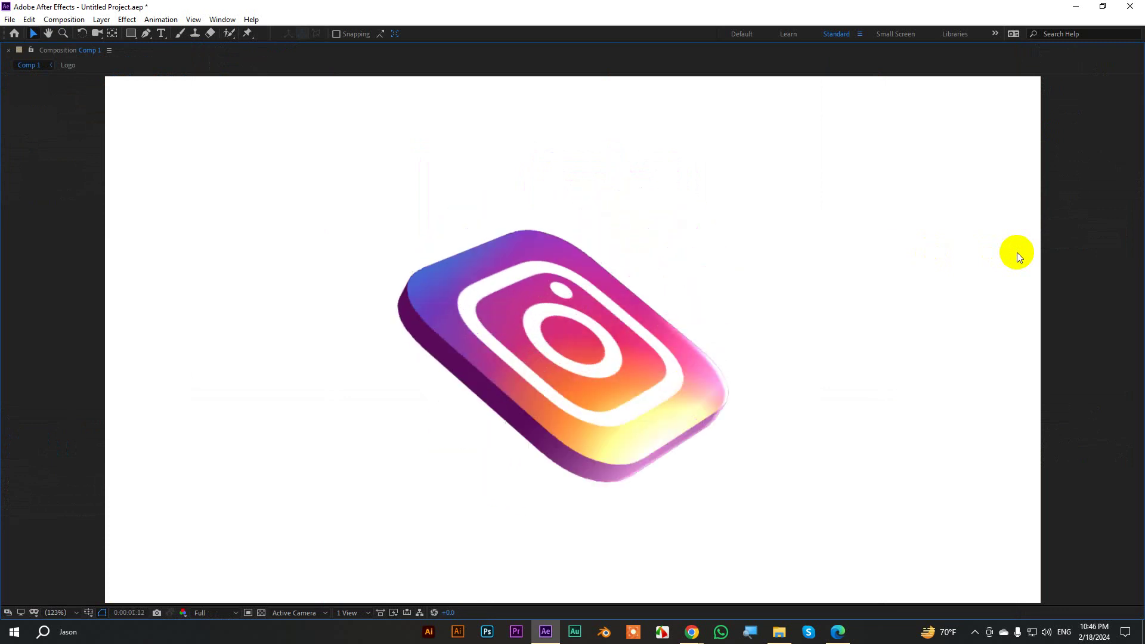
{"action": "key", "text": "grave"}
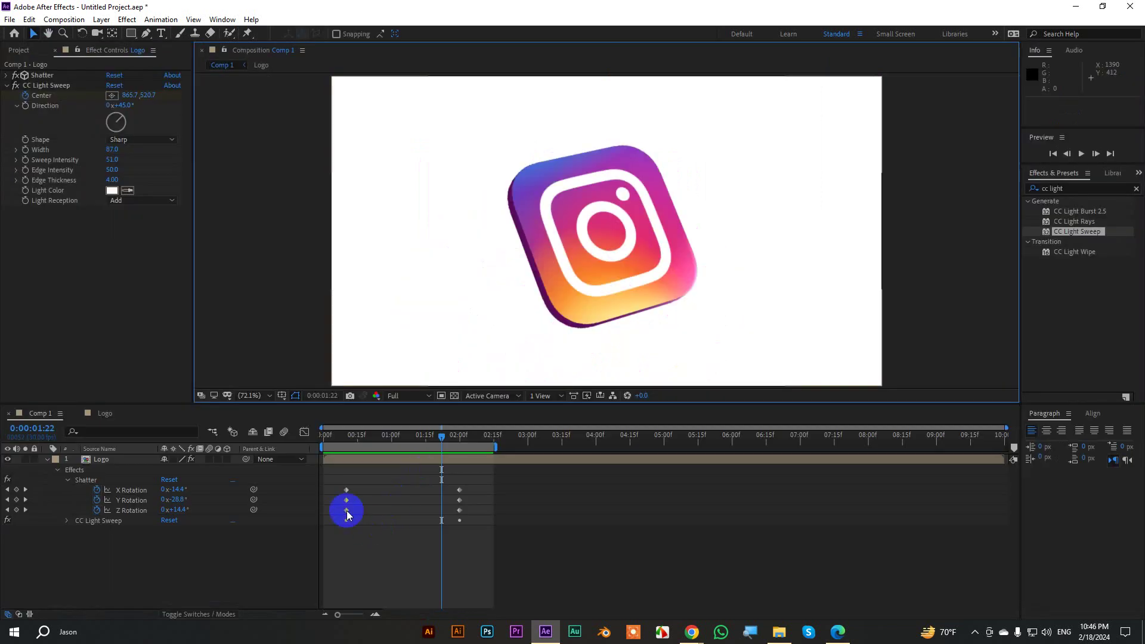
Move the Logo's sweep Center keyframes later and extend the work area to about 3 seconds
{"action": "left_click", "coordinate": [398, 462]}
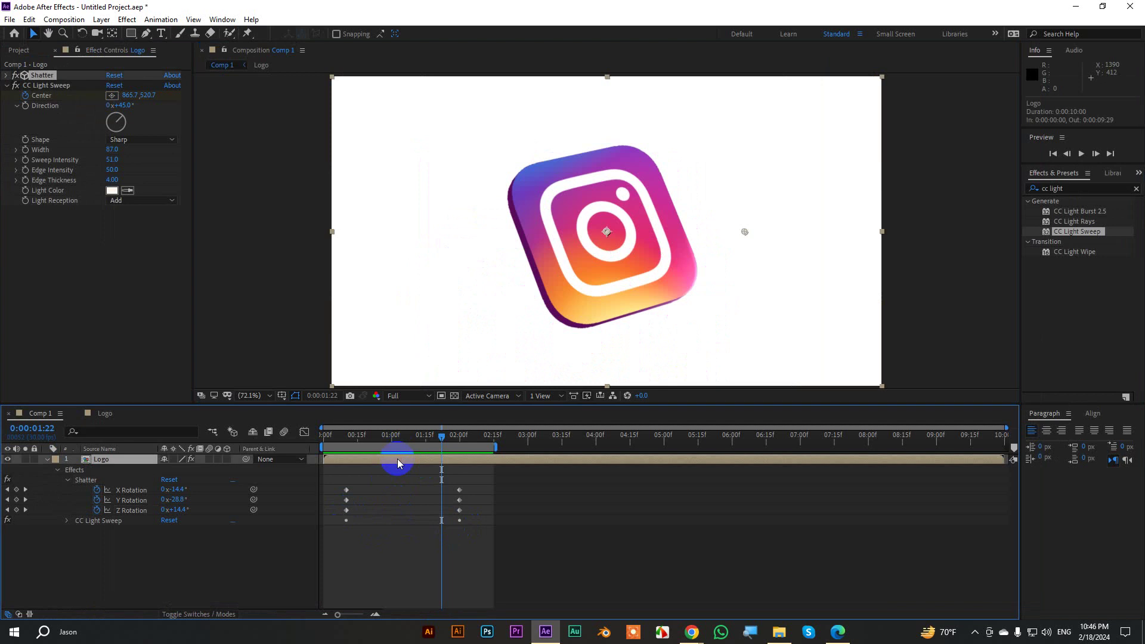
{"action": "key", "text": "u"}
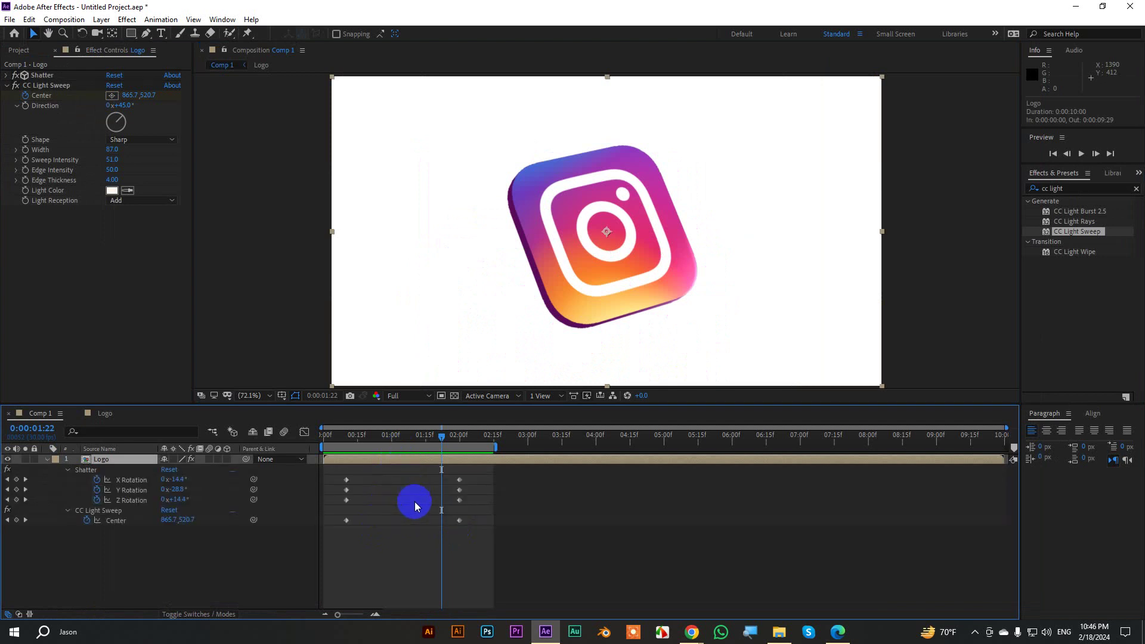
{"action": "mouse_move", "coordinate": [473, 529]}
{"action": "left_mouse_down"}
{"action": "mouse_move", "coordinate": [327, 513]}
{"action": "mouse_move", "coordinate": [390, 520]}
{"action": "left_mouse_up"}
{"action": "left_click", "coordinate": [502, 450]}
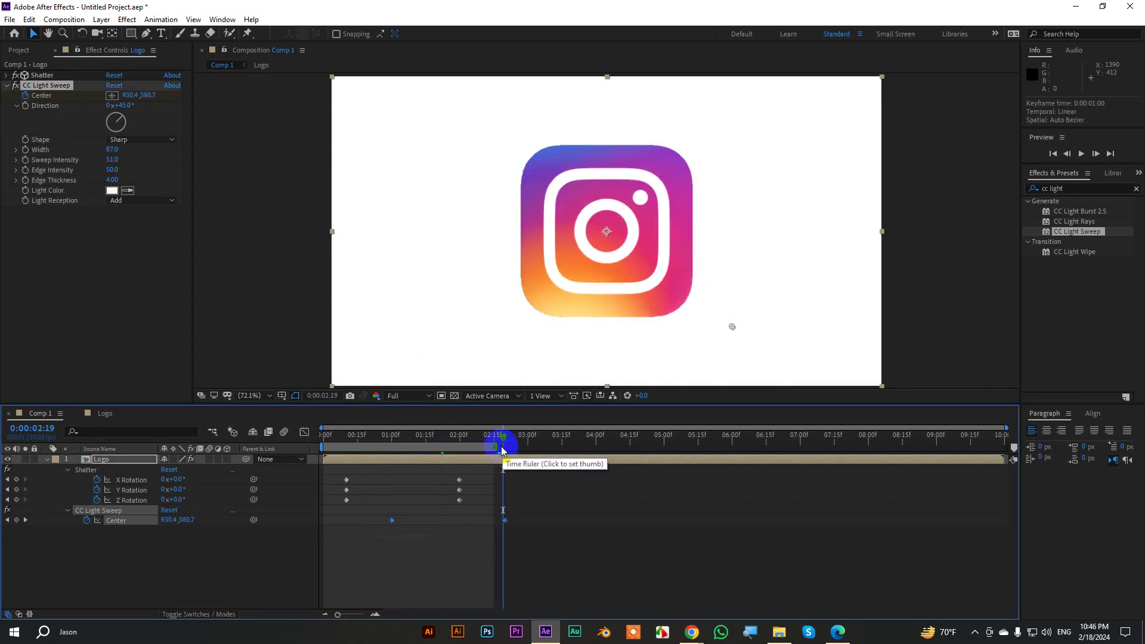
{"action": "left_click_drag", "start_coordinate": [499, 447], "coordinate": [548, 447]}
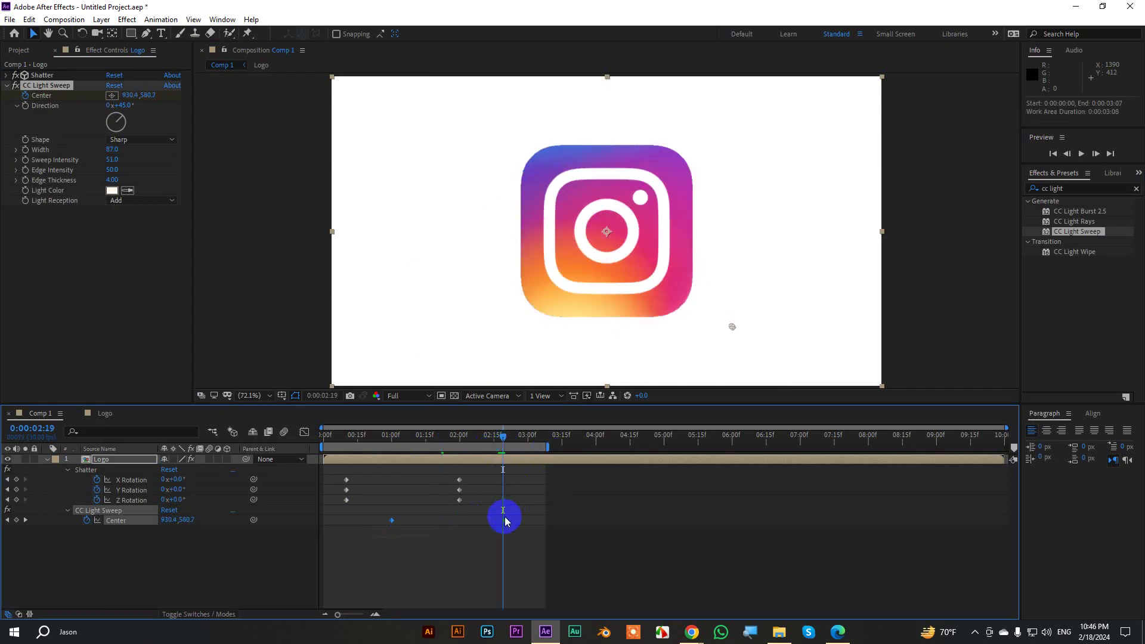
{"action": "left_click_drag", "start_coordinate": [505, 519], "coordinate": [465, 521]}
{"action": "left_click", "coordinate": [473, 522]}
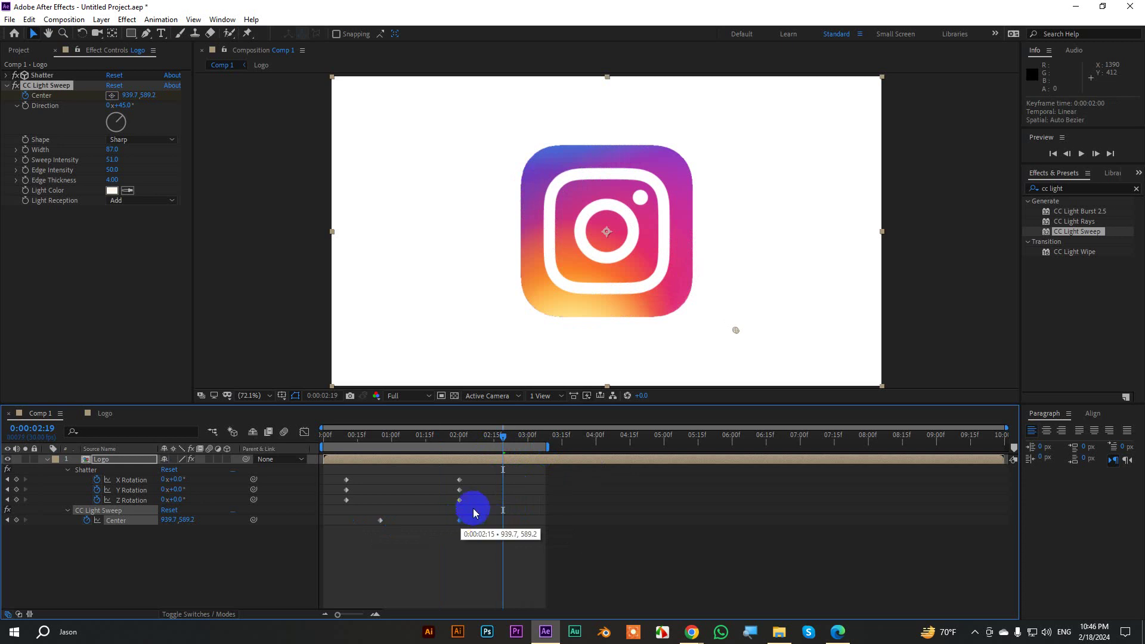
{"action": "left_click_drag", "start_coordinate": [503, 436], "coordinate": [318, 438]}
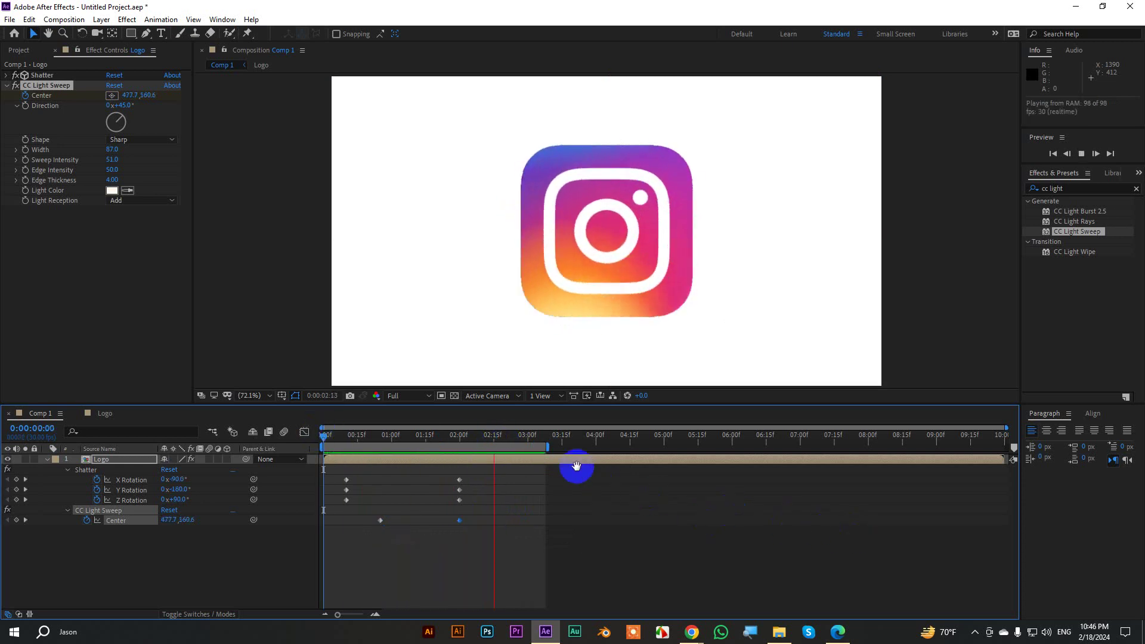
{"action": "left_click_drag", "start_coordinate": [508, 442], "coordinate": [423, 447]}
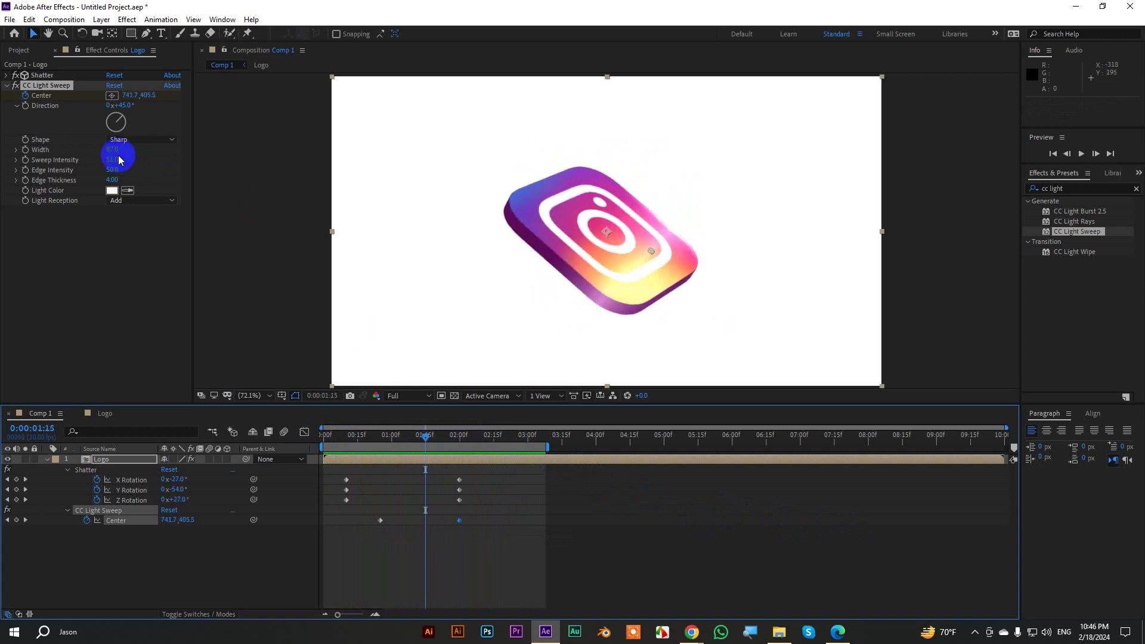
Widen the light sweep to 136, nudge both Center keyframes later, and preview full-screen
{"action": "mouse_move", "coordinate": [117, 148]}
{"action": "left_mouse_down"}
{"action": "mouse_move", "coordinate": [136, 147]}
{"action": "mouse_move", "coordinate": [143, 159]}
{"action": "mouse_move", "coordinate": [133, 159]}
{"action": "left_mouse_up"}
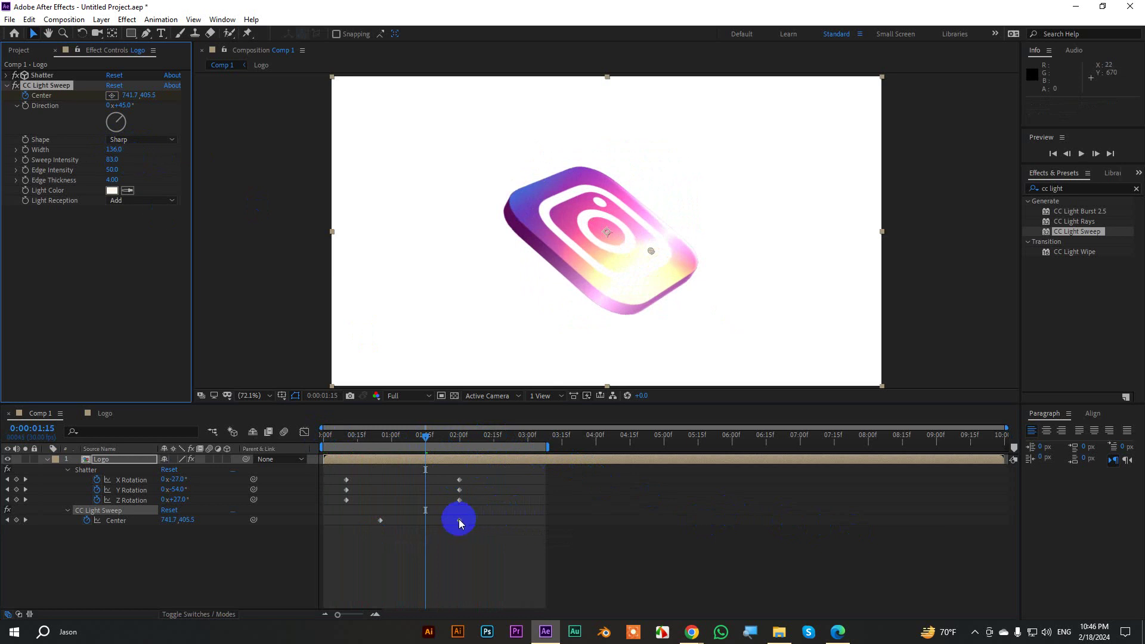
{"action": "left_click_drag", "start_coordinate": [459, 524], "coordinate": [477, 524]}
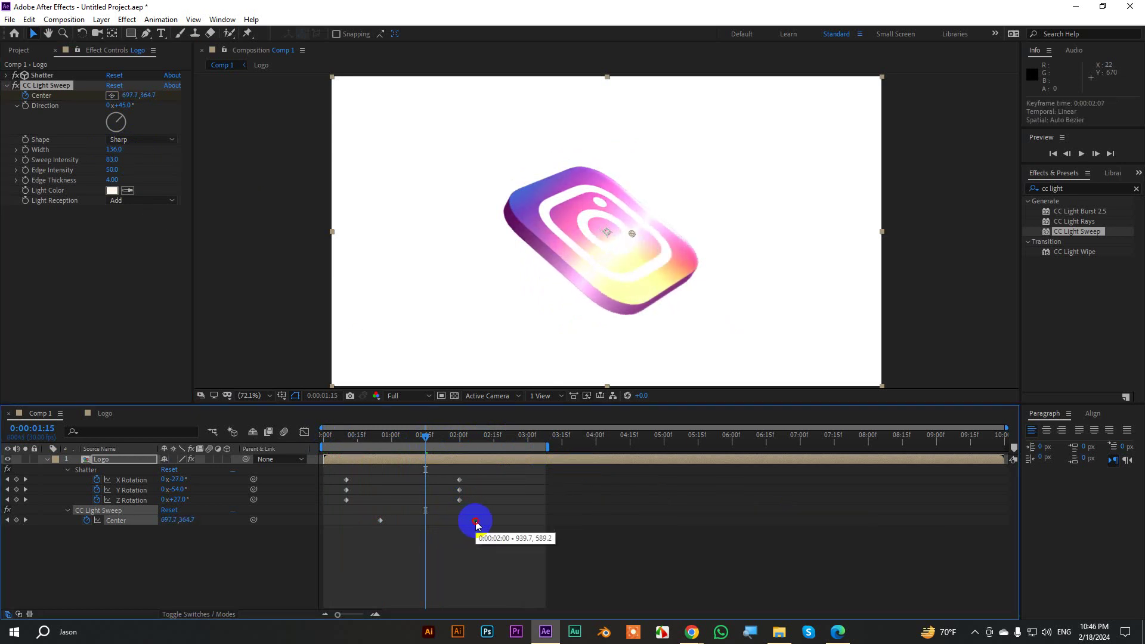
{"action": "left_click_drag", "start_coordinate": [381, 522], "coordinate": [387, 522]}
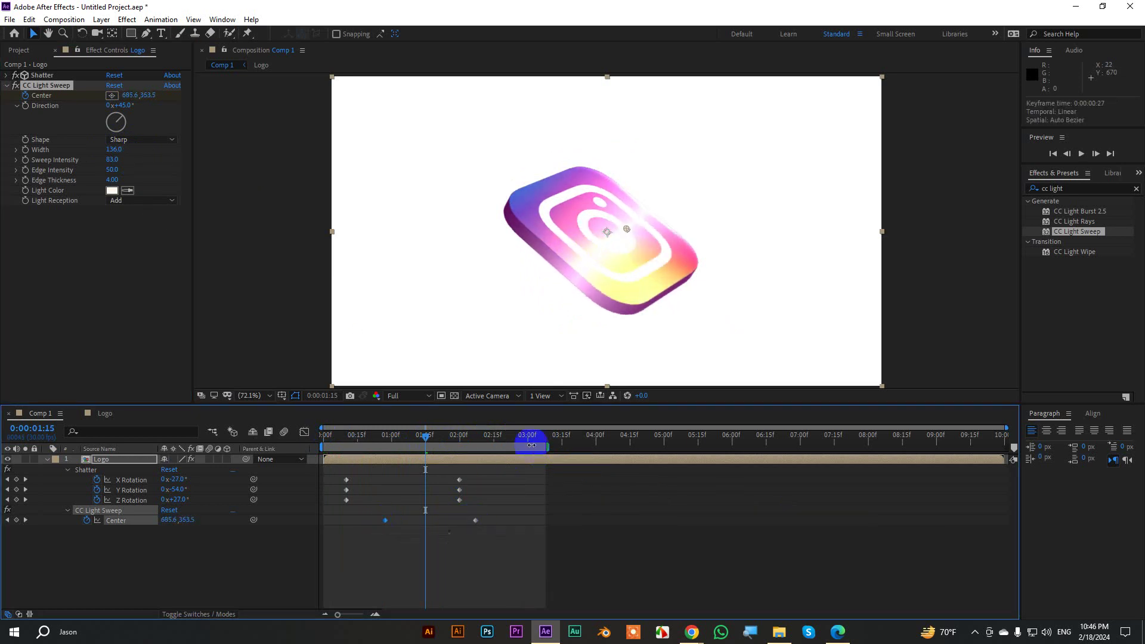
{"action": "left_click", "coordinate": [928, 267]}
{"action": "key", "text": "grave"}
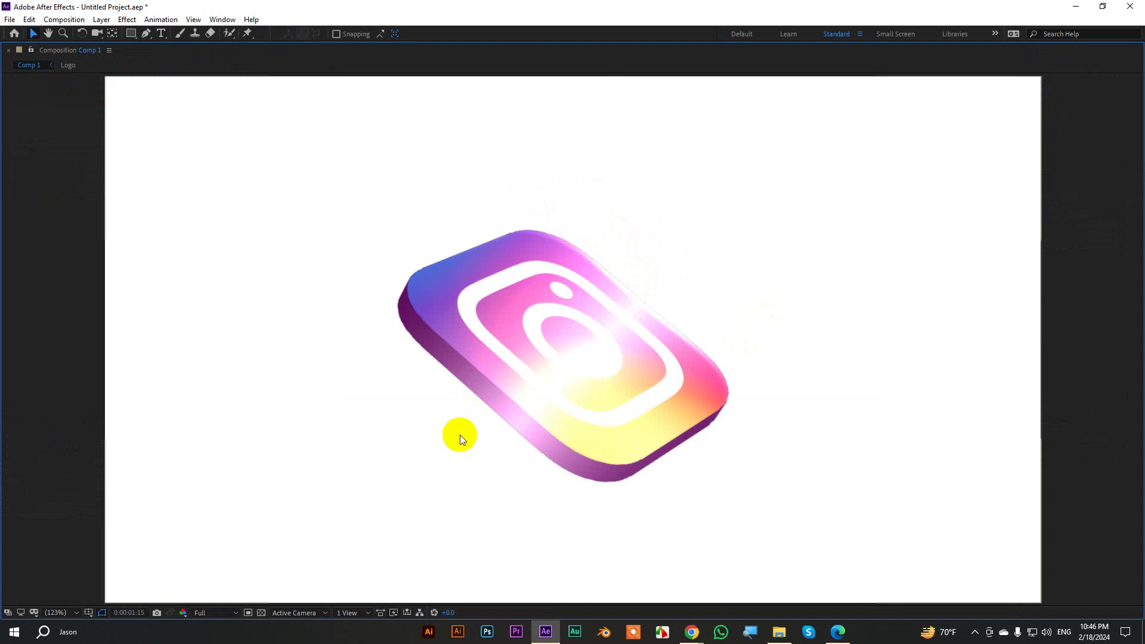
{"action": "key", "text": "space"}
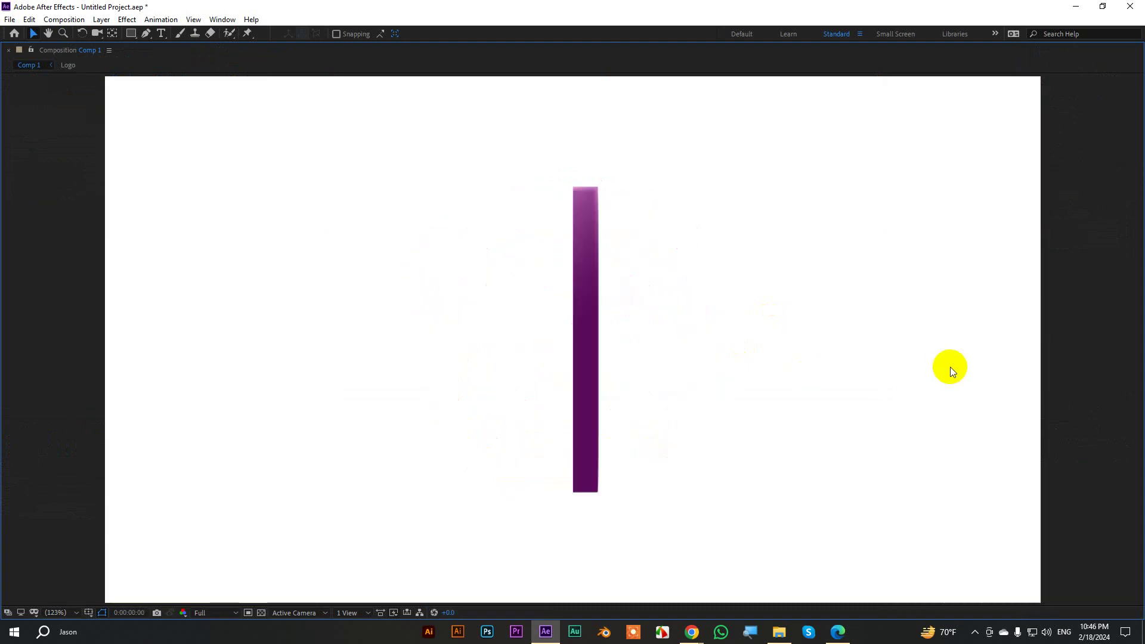
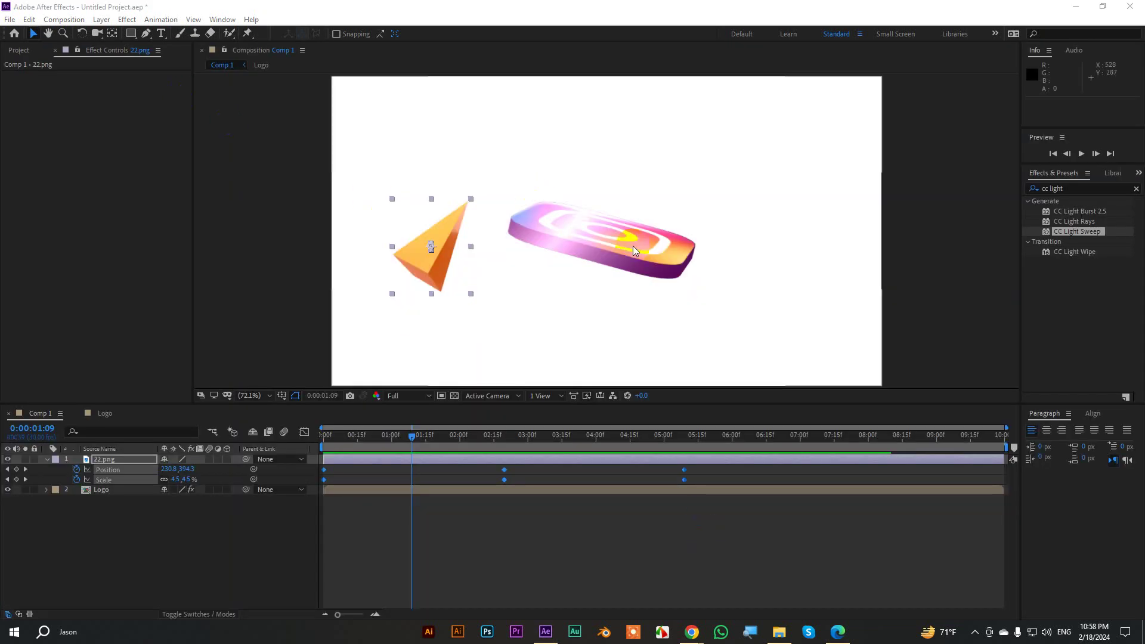
Delete the 22.png layer and expand the Logo layer's Shatter effect settings
{"action": "mouse_move", "coordinate": [434, 435]}
{"action": "left_mouse_down"}
{"action": "mouse_move", "coordinate": [326, 440]}
{"action": "mouse_move", "coordinate": [692, 461]}
{"action": "mouse_move", "coordinate": [514, 461]}
{"action": "left_mouse_up"}
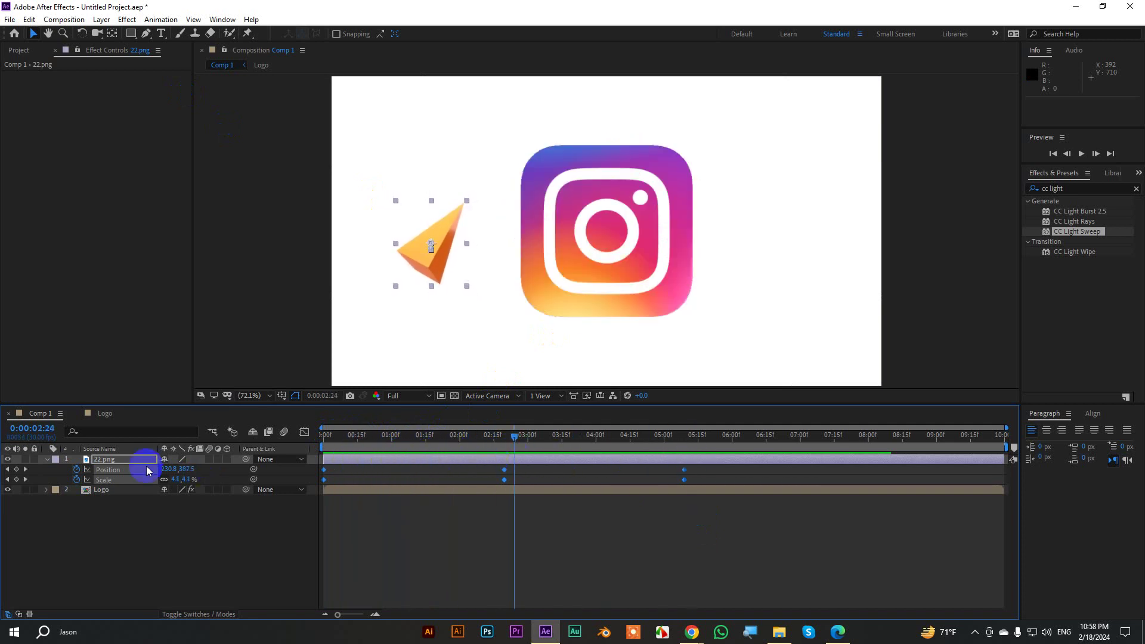
{"action": "key", "text": "Delete"}
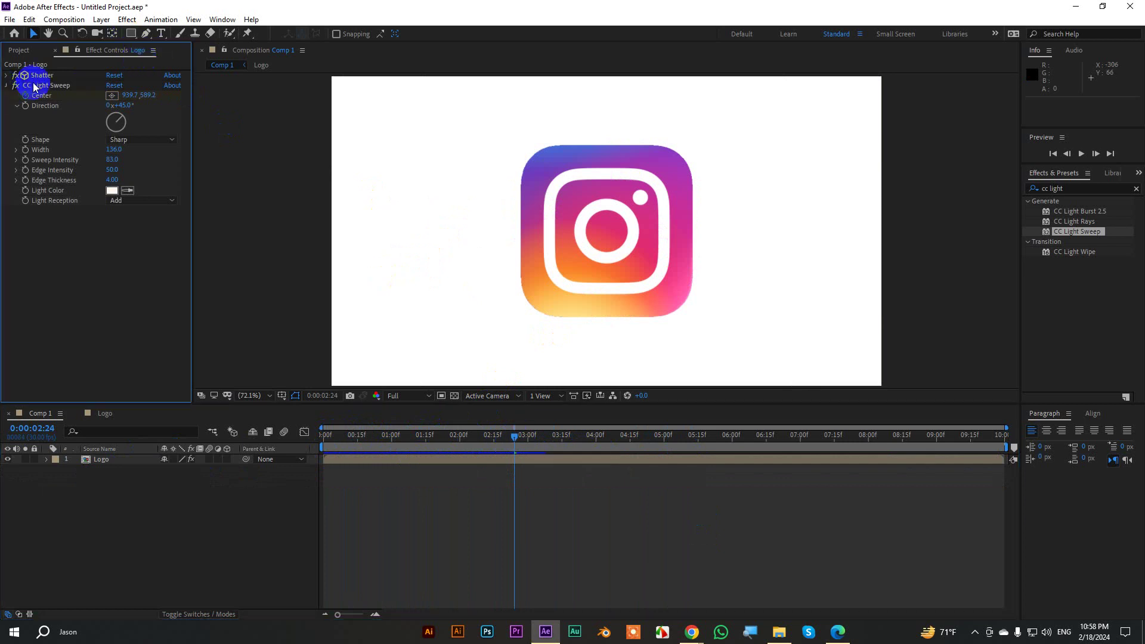
{"action": "left_click", "coordinate": [7, 85]}
{"action": "left_click", "coordinate": [9, 77]}
{"action": "left_click", "coordinate": [7, 76]}
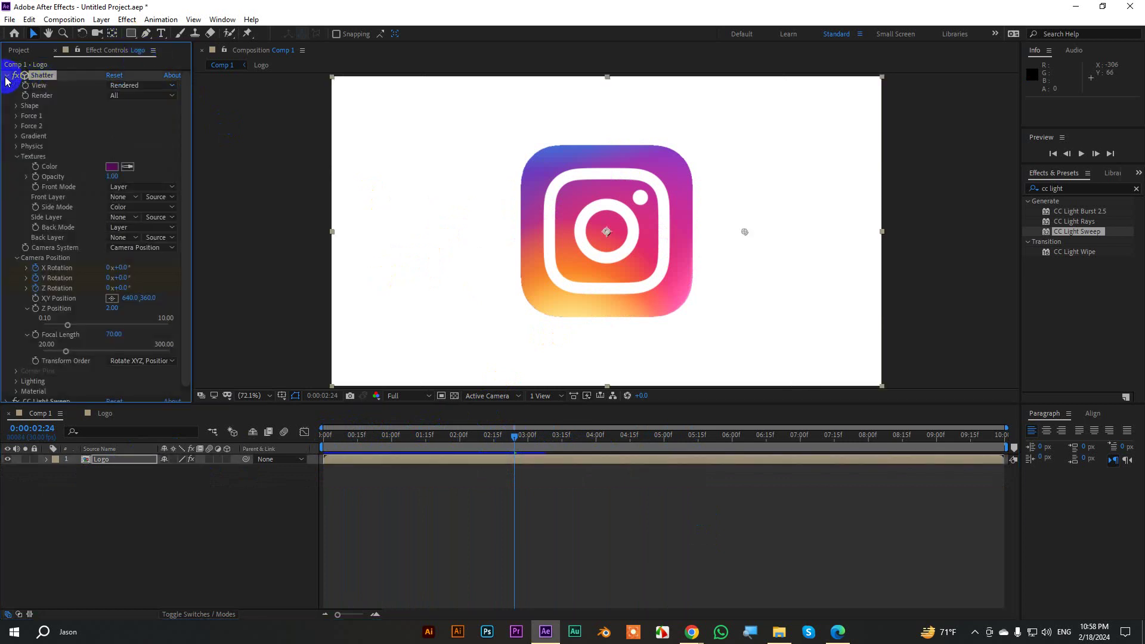
Set Shatter's Shape Extrusion Depth to 1.00 and scrub to preview the logo animation
{"action": "left_click", "coordinate": [16, 158]}
{"action": "left_click", "coordinate": [16, 177]}
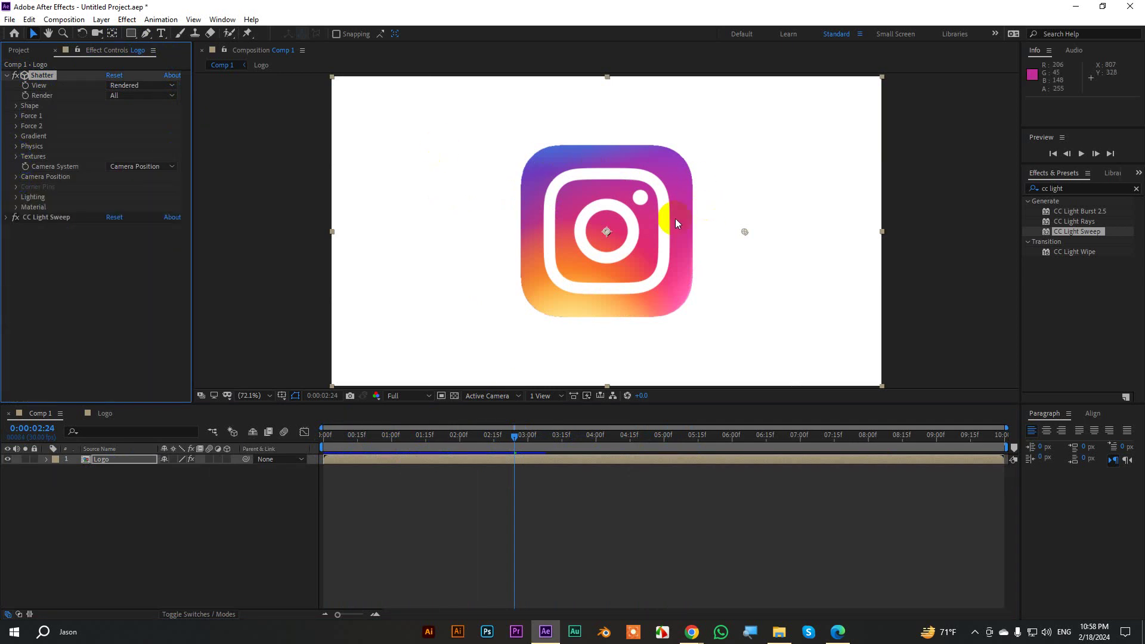
{"action": "left_click_drag", "start_coordinate": [514, 435], "coordinate": [307, 450]}
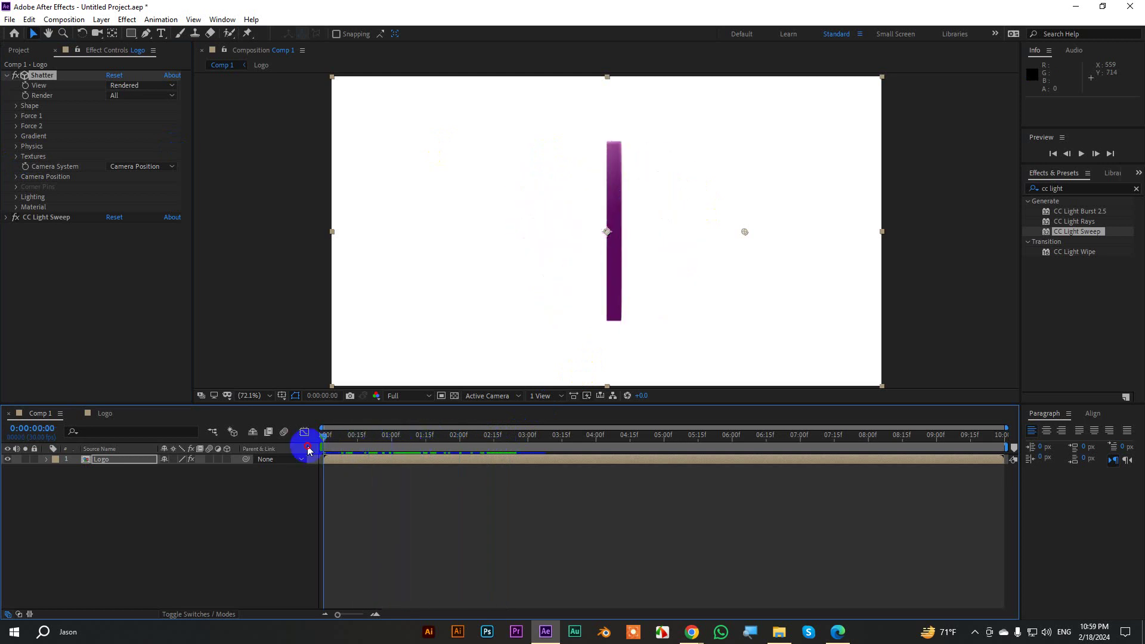
{"action": "left_click", "coordinate": [16, 106]}
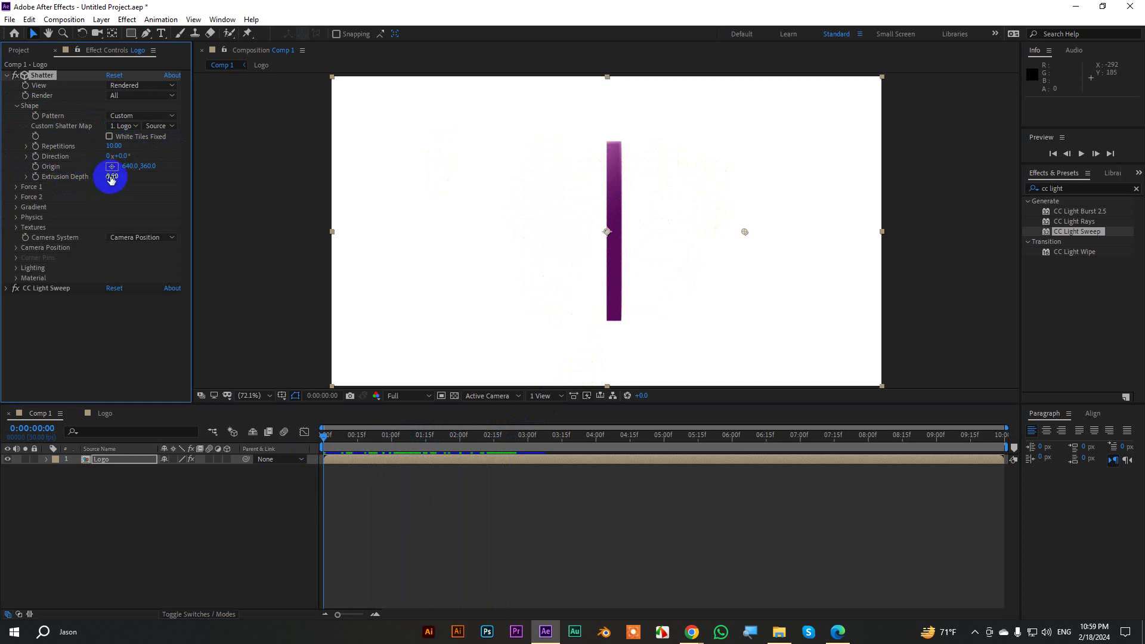
{"action": "left_click", "coordinate": [113, 177]}
{"action": "type", "text": "1"}
{"action": "key", "text": "Return"}
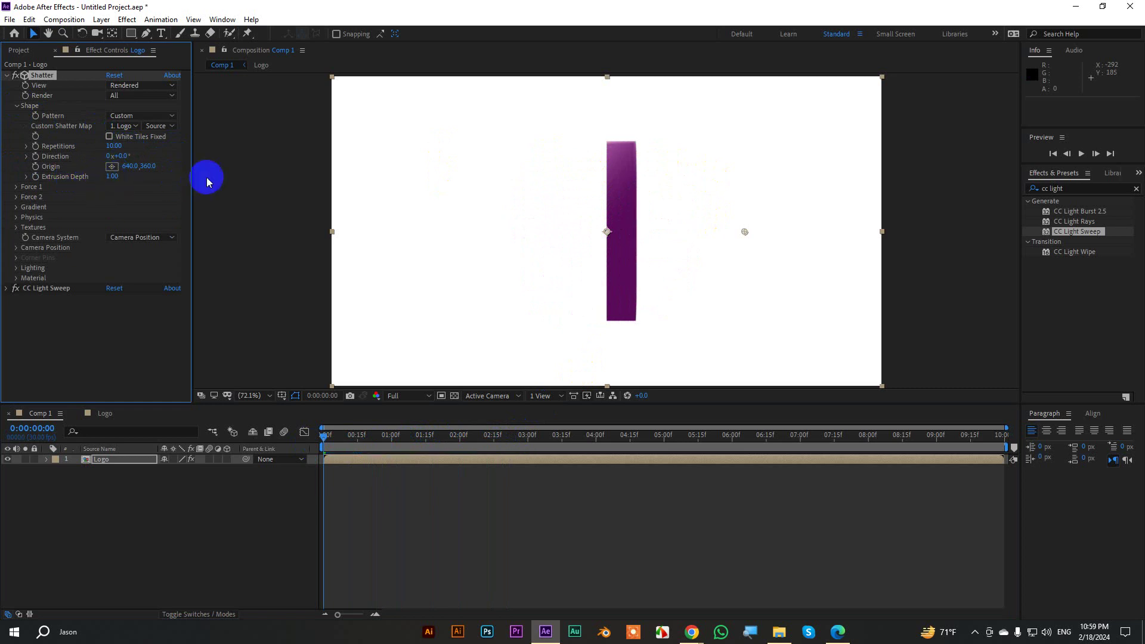
{"action": "left_click_drag", "start_coordinate": [322, 439], "coordinate": [382, 442]}
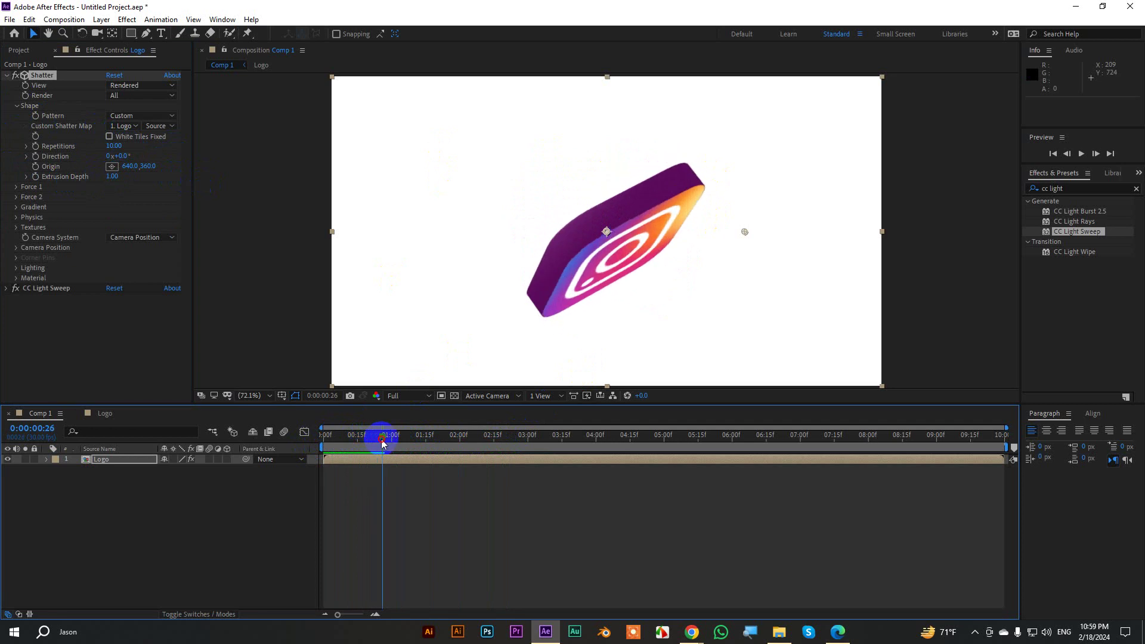
{"action": "mouse_move", "coordinate": [383, 441]}
{"action": "left_mouse_down"}
{"action": "mouse_move", "coordinate": [594, 462]}
{"action": "mouse_move", "coordinate": [372, 455]}
{"action": "mouse_move", "coordinate": [540, 457]}
{"action": "mouse_move", "coordinate": [431, 458]}
{"action": "mouse_move", "coordinate": [323, 435]}
{"action": "left_mouse_up"}
Delete the 22.png, Apple and Bangladesh logo images from the Project panel
{"action": "left_click", "coordinate": [17, 50]}
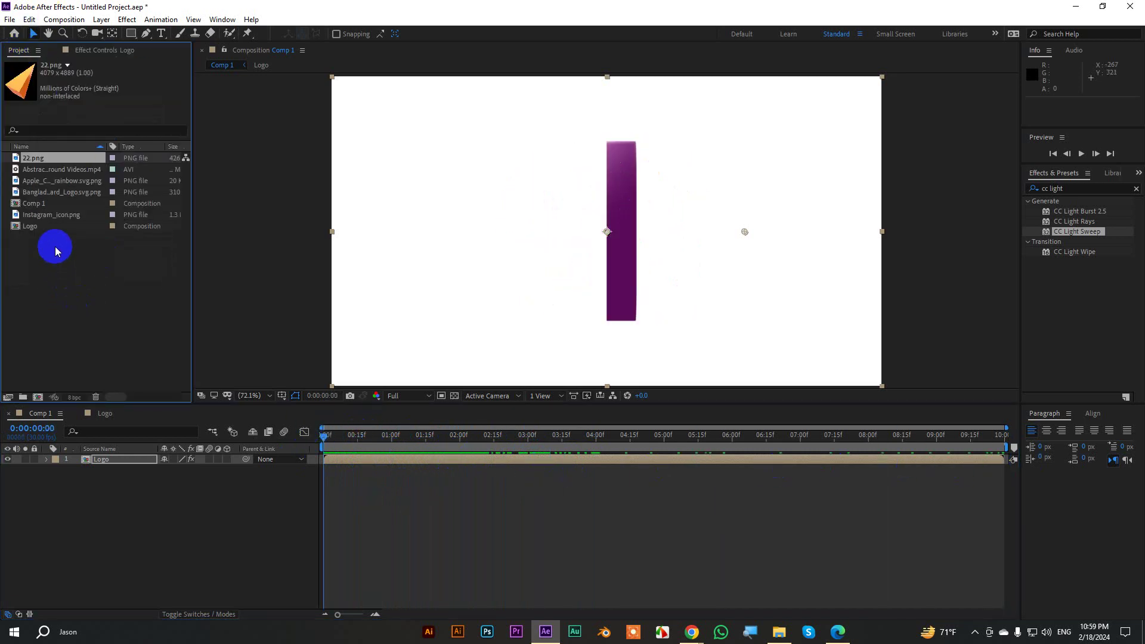
{"action": "left_click", "coordinate": [45, 170]}
{"action": "left_click", "coordinate": [37, 160]}
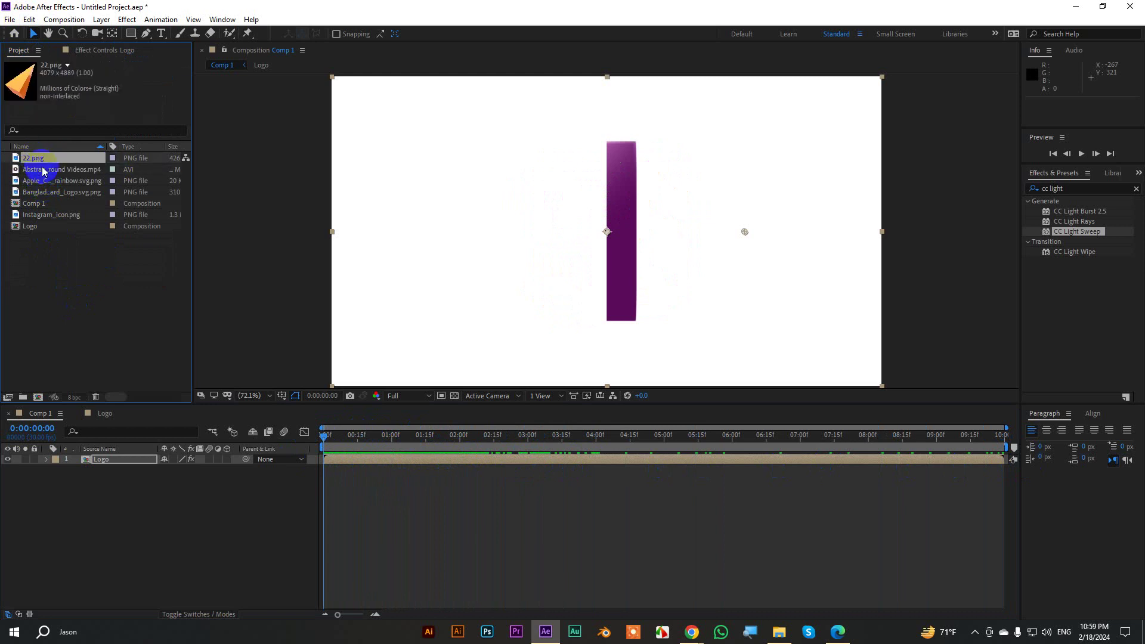
{"action": "left_click", "coordinate": [47, 182]}
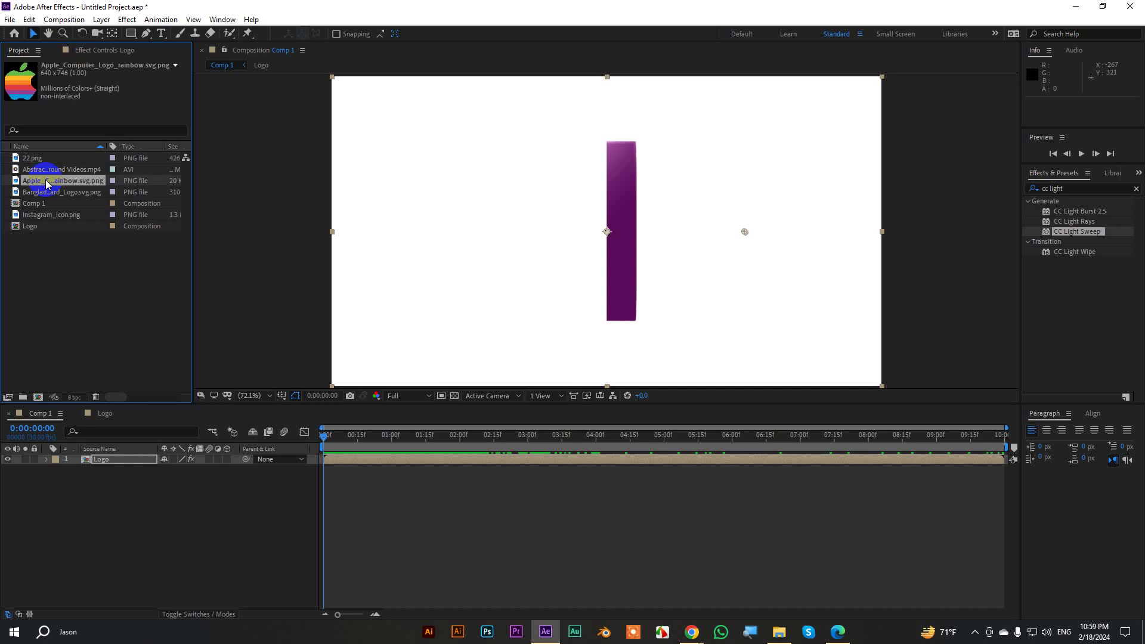
{"action": "left_click", "coordinate": [37, 160], "text": "ctrl"}
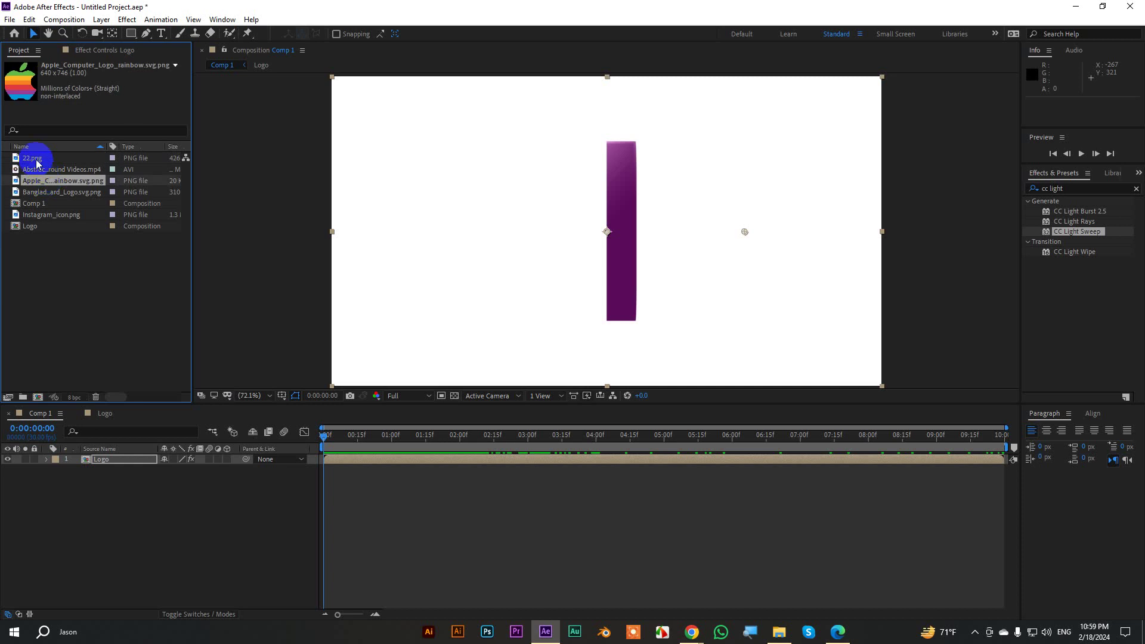
{"action": "left_click", "coordinate": [40, 195], "text": "ctrl"}
{"action": "key", "text": "Delete"}
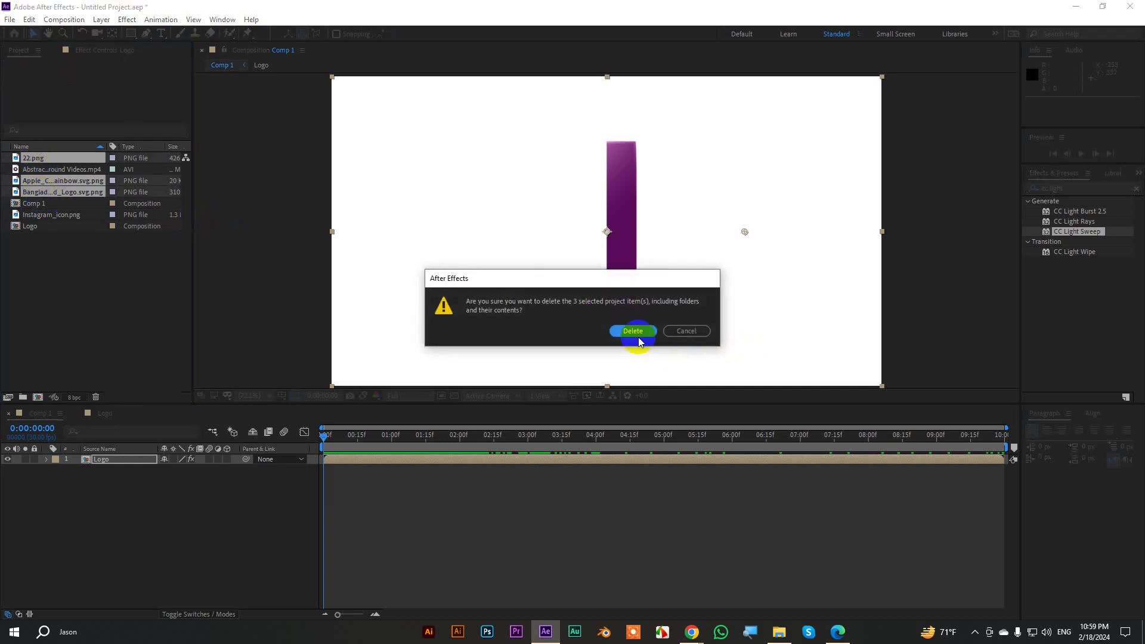
{"action": "left_click", "coordinate": [638, 340]}
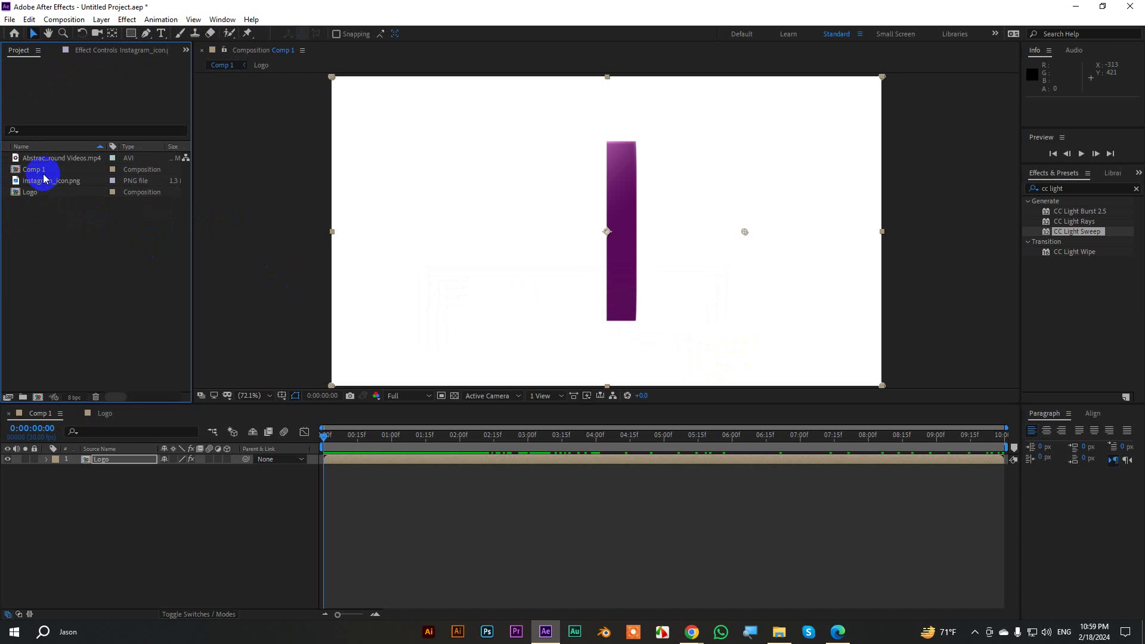
Delete the Logo composition from the project
{"action": "left_click", "coordinate": [36, 192]}
{"action": "key", "text": "Delete"}
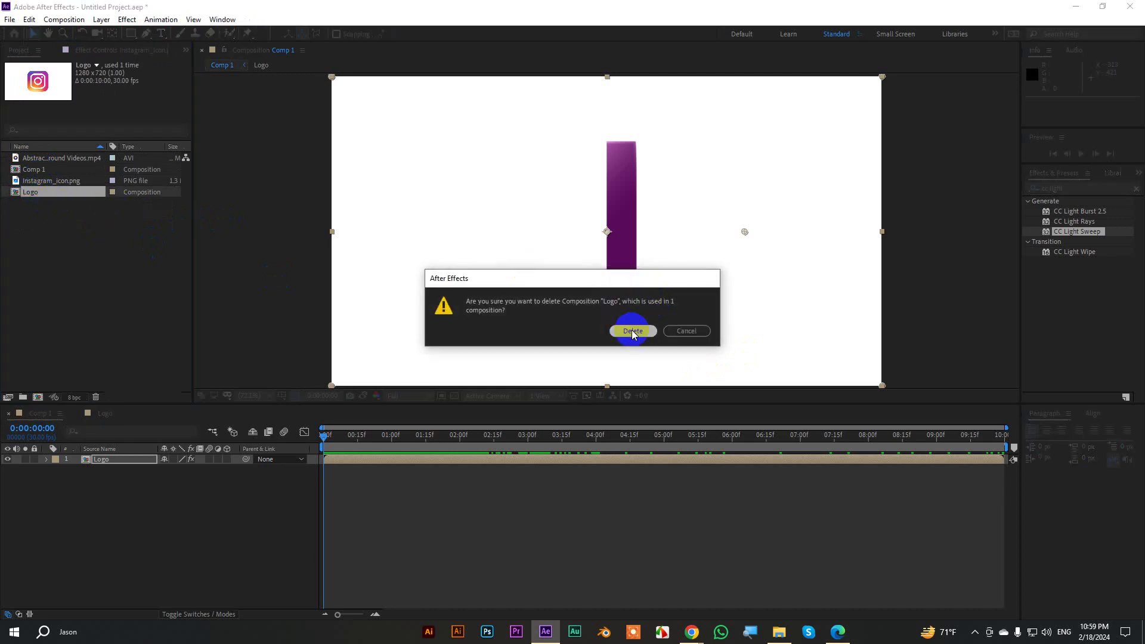
{"action": "left_click", "coordinate": [631, 330]}
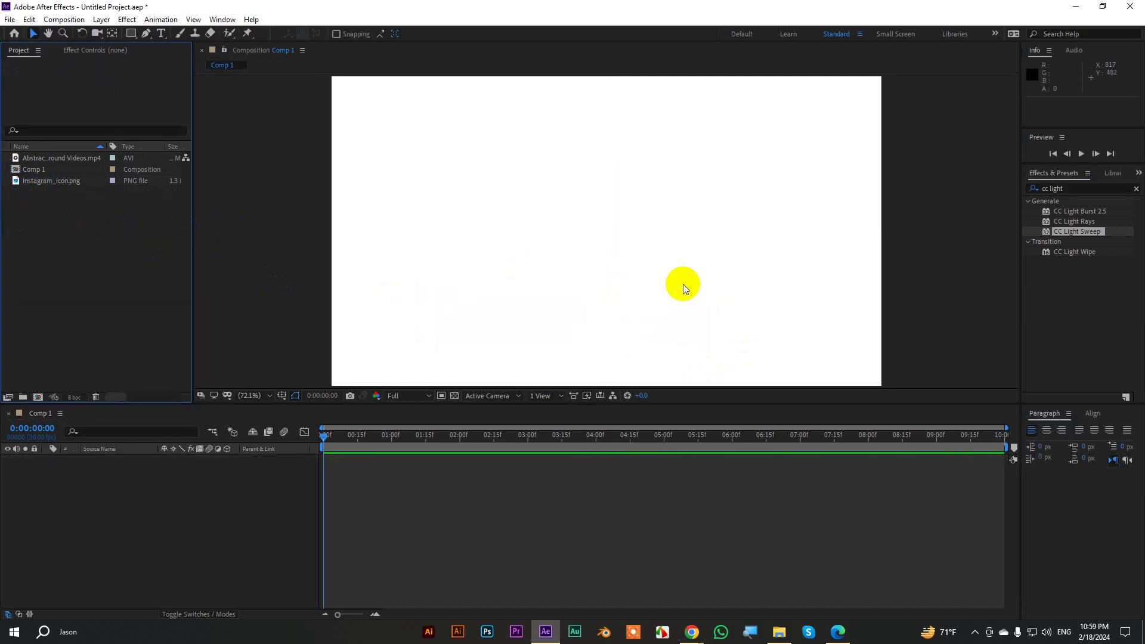
Change Comp 1's background colour to black (000000) in Composition Settings
{"action": "left_click", "coordinate": [604, 291]}
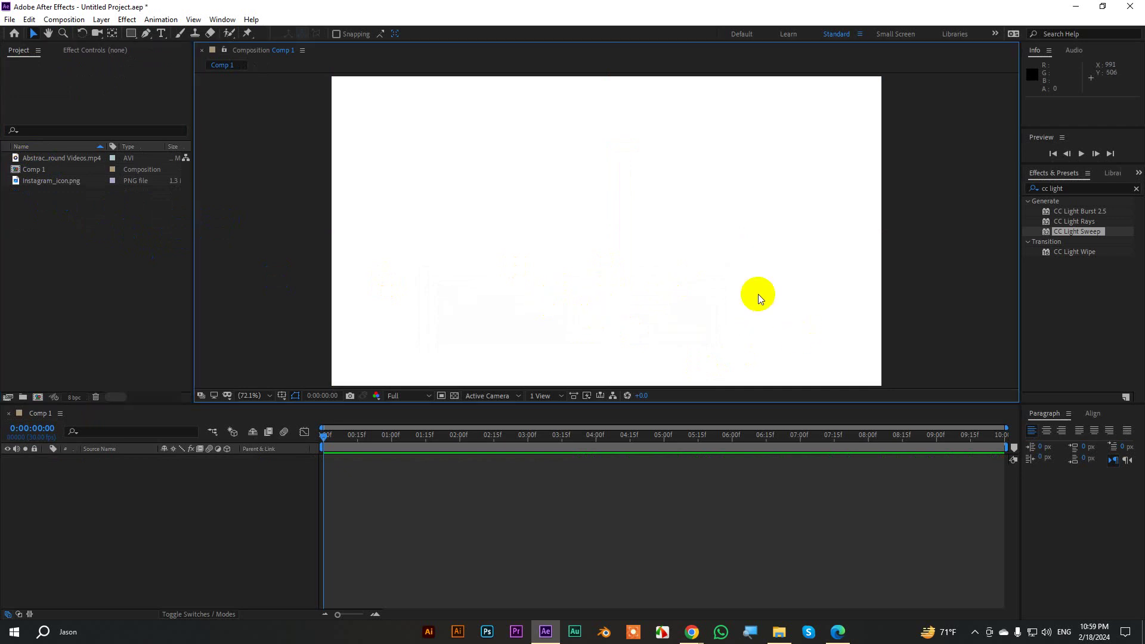
{"action": "key", "text": "ctrl+k"}
{"action": "left_click", "coordinate": [475, 327]}
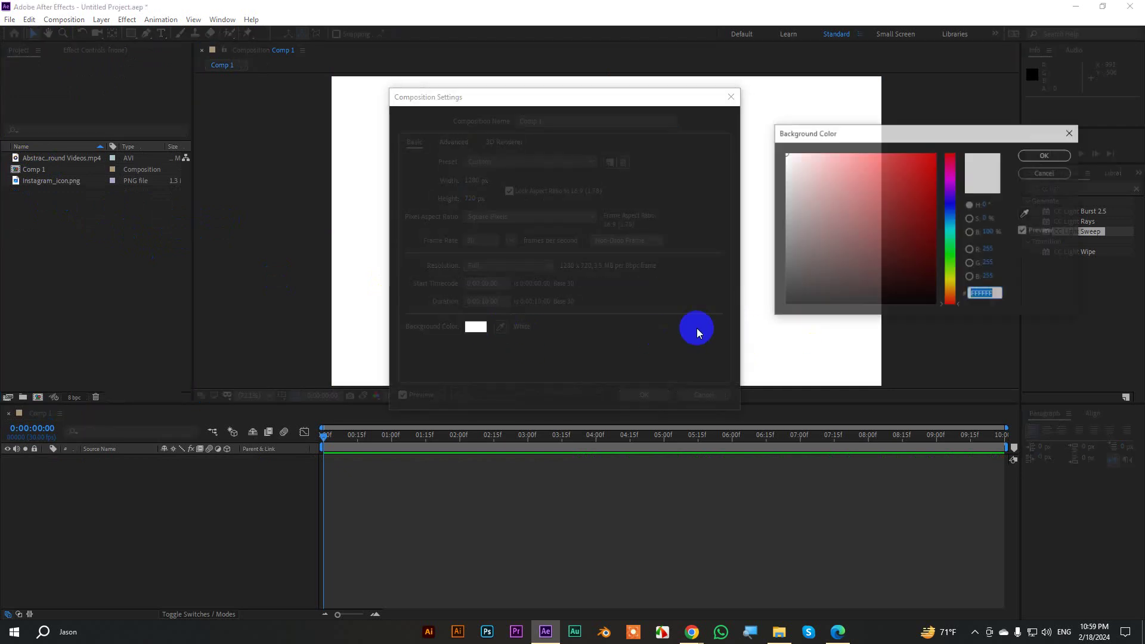
{"action": "left_click_drag", "start_coordinate": [835, 225], "coordinate": [786, 302]}
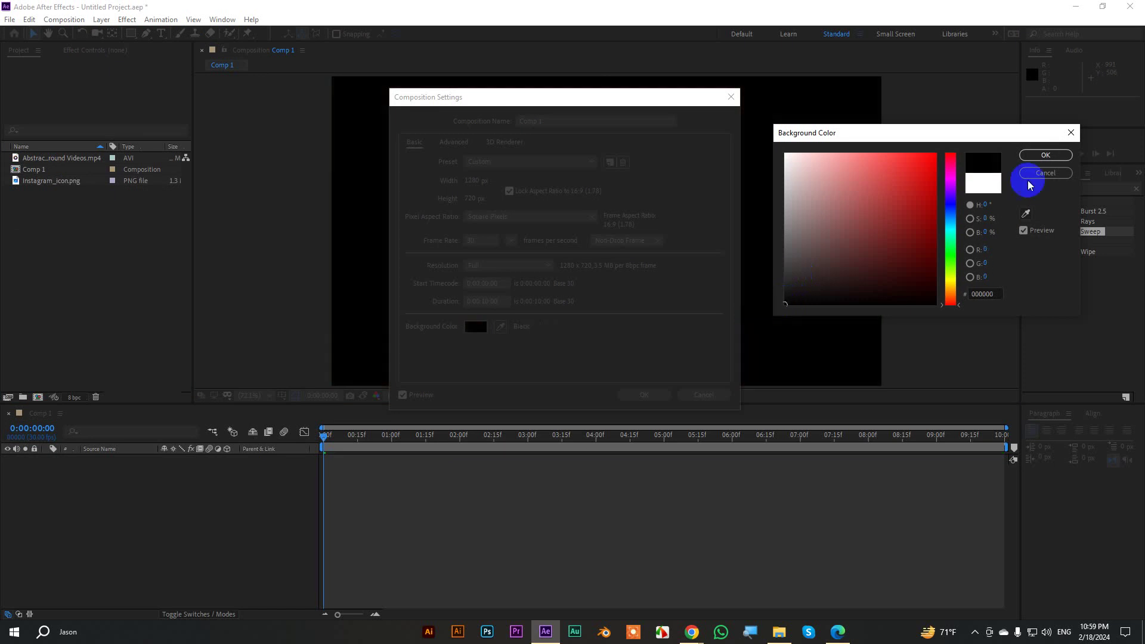
{"action": "left_click", "coordinate": [1045, 155]}
{"action": "left_click", "coordinate": [645, 394]}
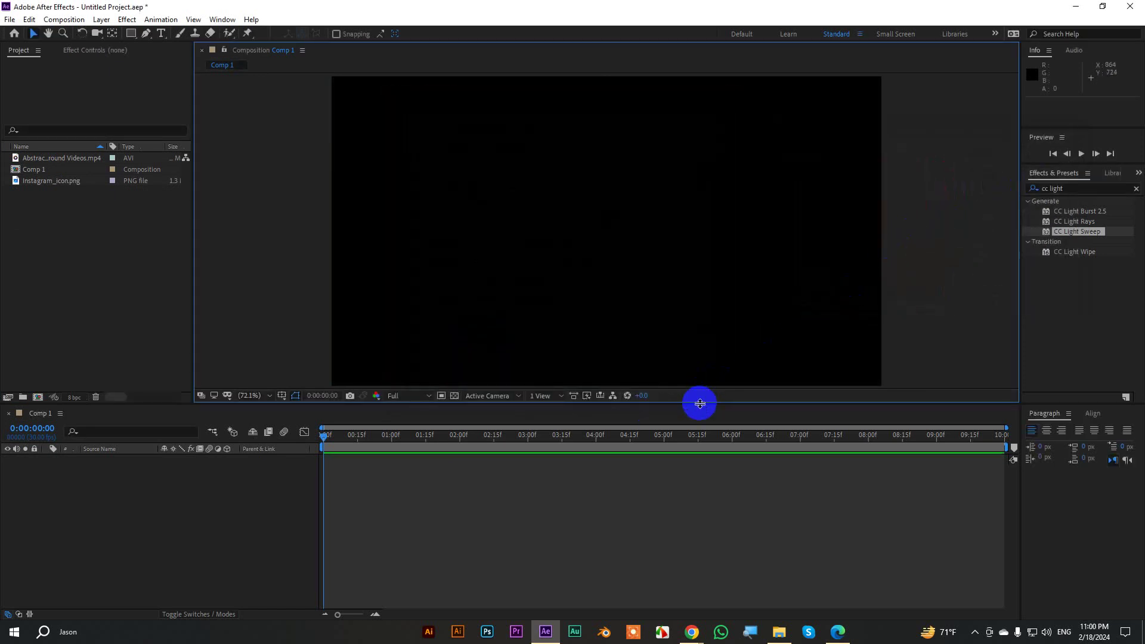
{"action": "left_click_drag", "start_coordinate": [700, 405], "coordinate": [701, 446]}
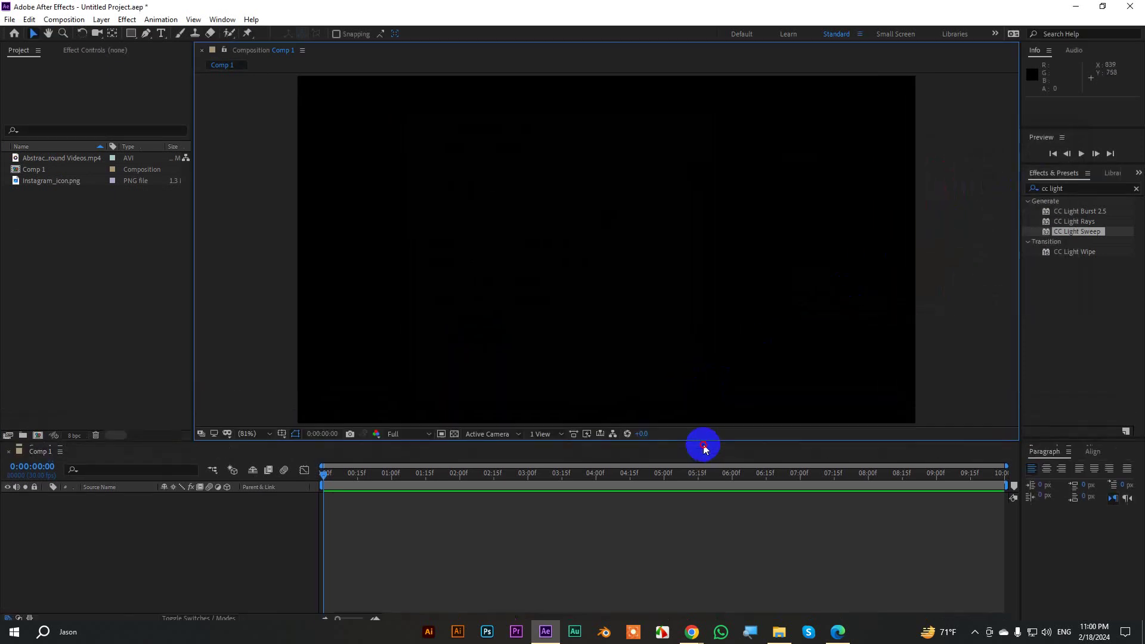
Add a white text layer reading 'Motion' to the composition
{"action": "left_click", "coordinate": [161, 34]}
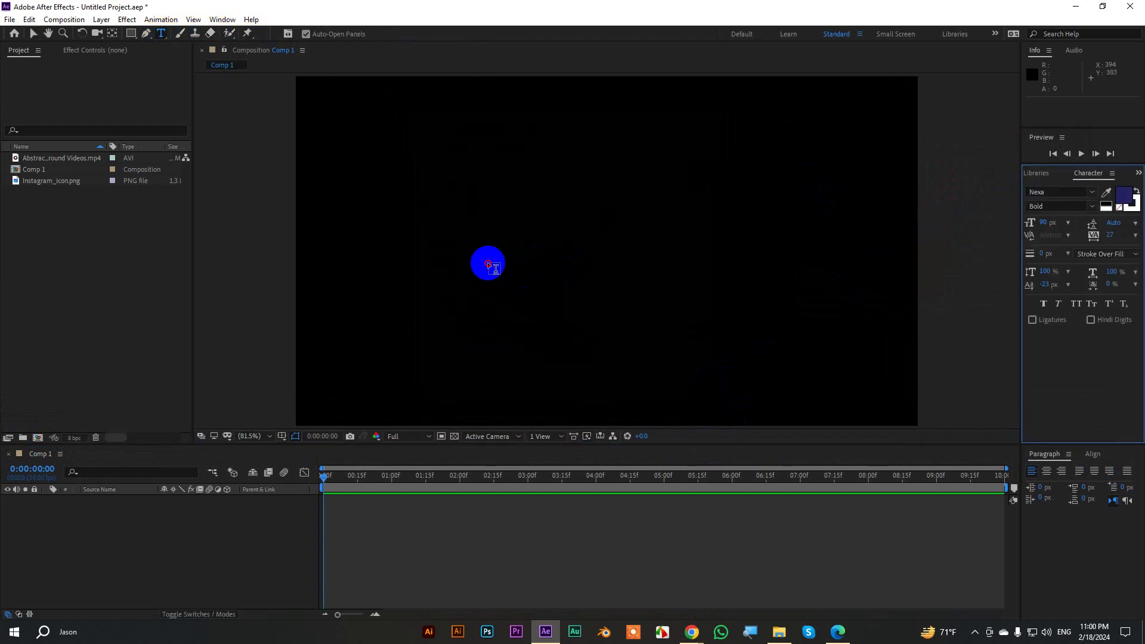
{"action": "left_click", "coordinate": [488, 262]}
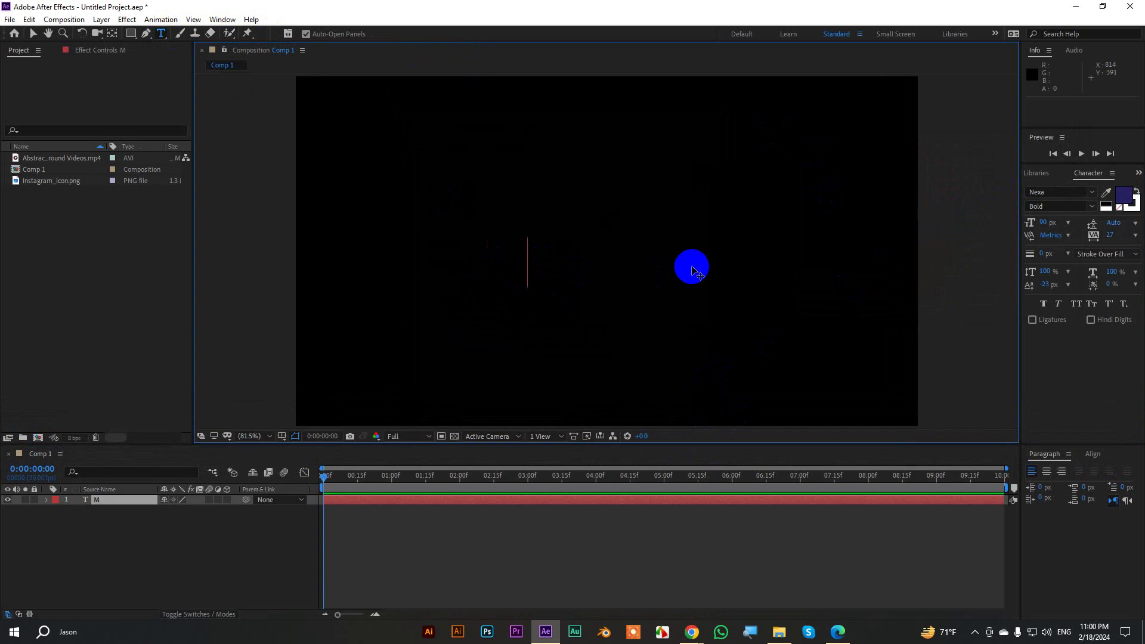
{"action": "type", "text": "Motion"}
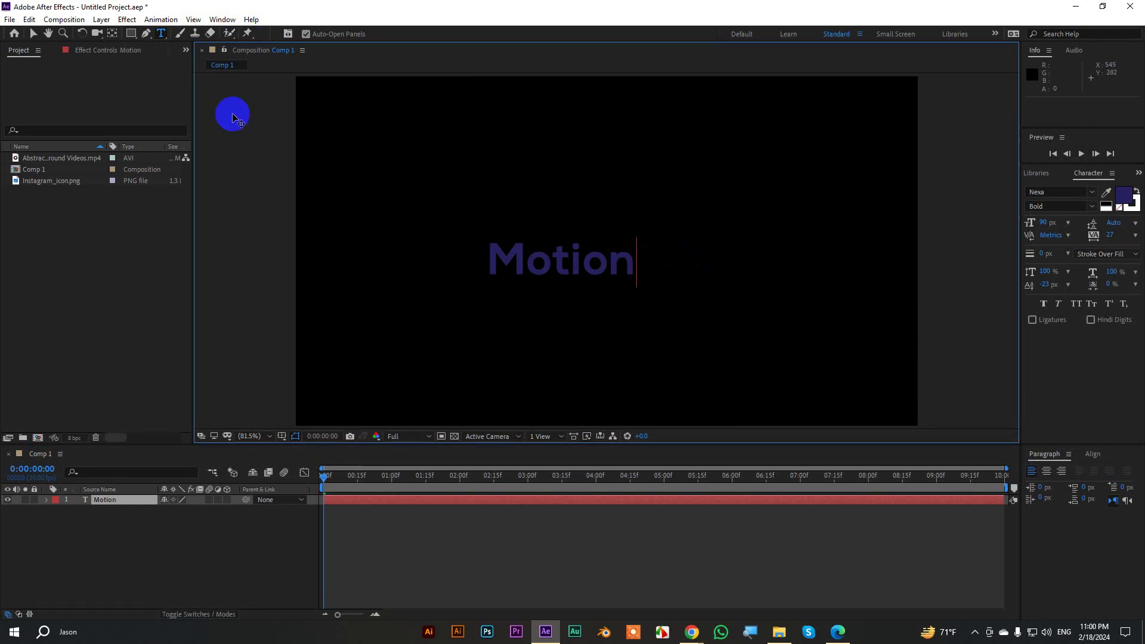
{"action": "left_click", "coordinate": [34, 34]}
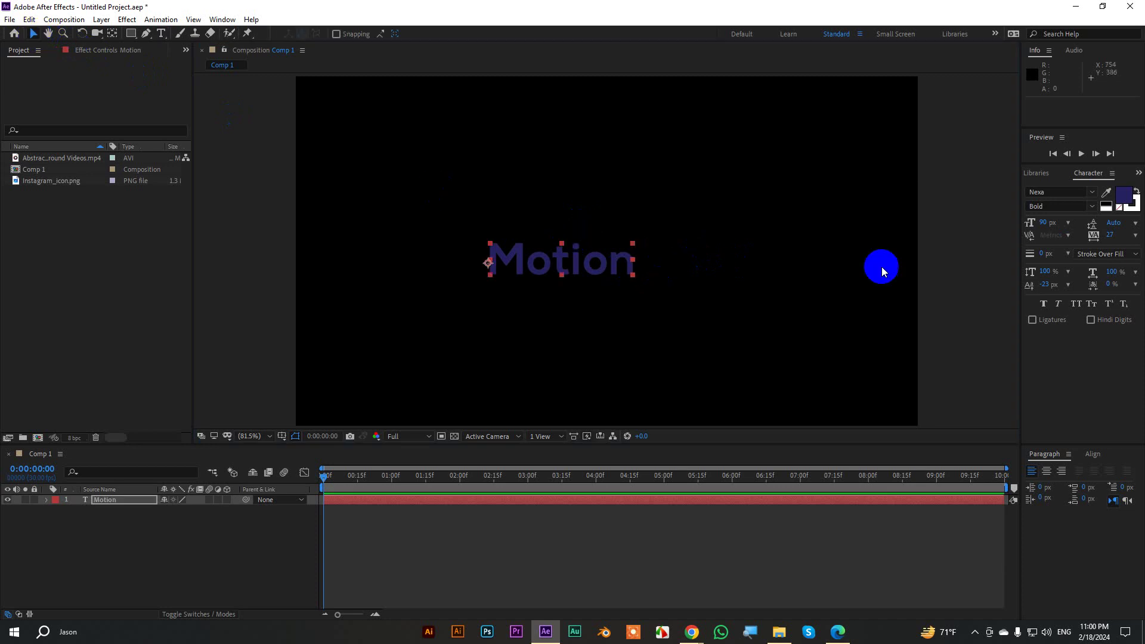
{"action": "left_click", "coordinate": [1124, 194]}
{"action": "left_click_drag", "start_coordinate": [809, 228], "coordinate": [761, 133]}
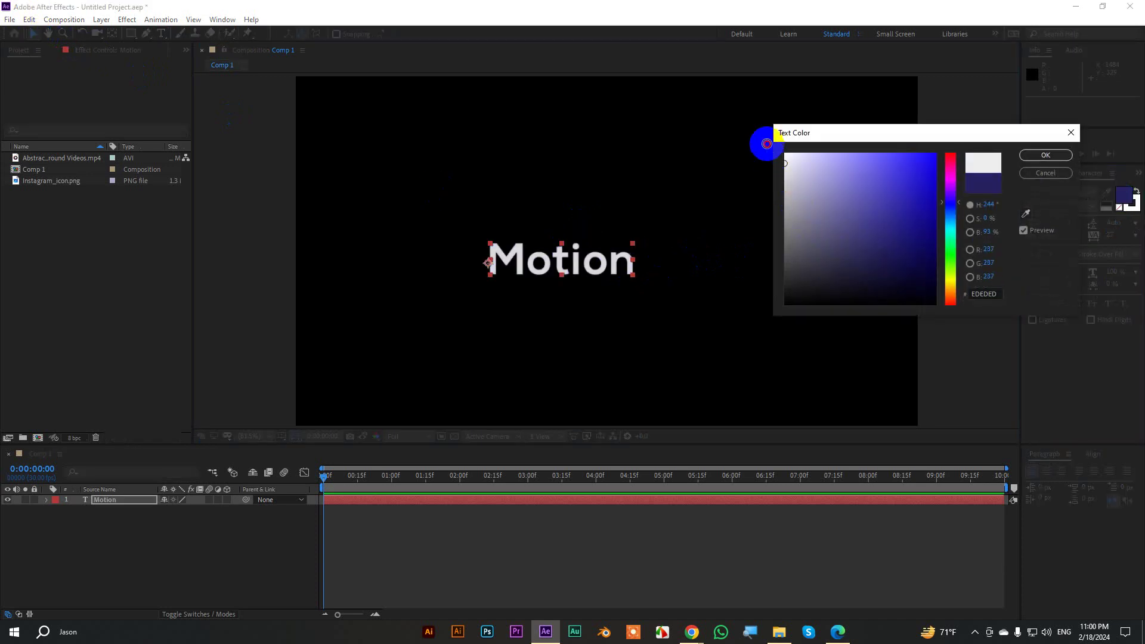
{"action": "left_click", "coordinate": [1045, 155]}
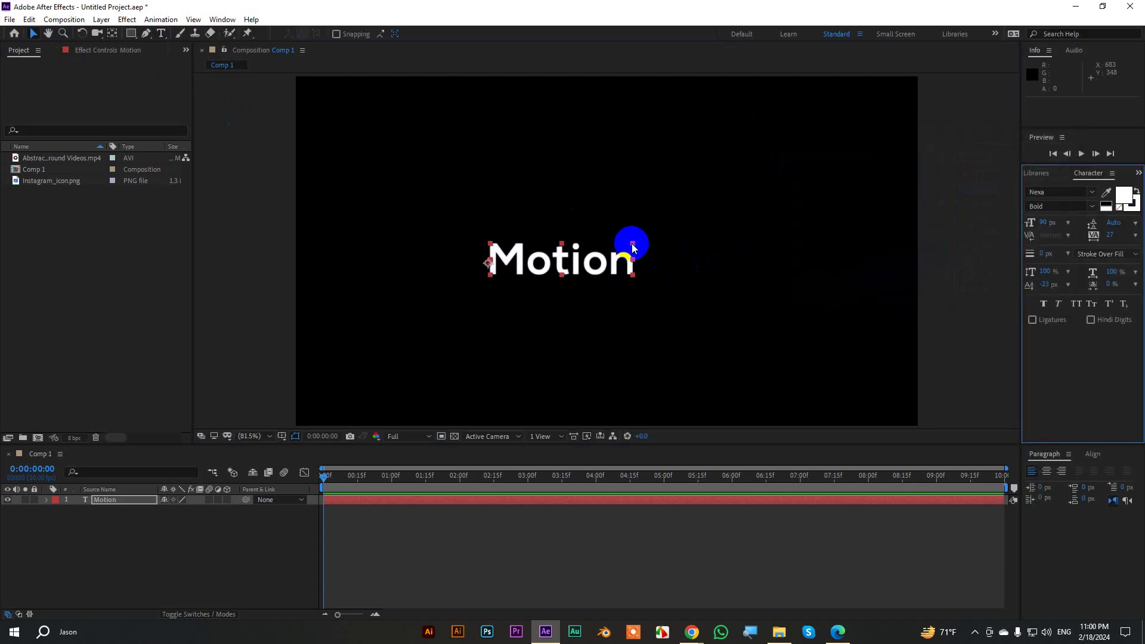
Raise the Motion font size to 160 px and shift the text left
{"action": "left_click_drag", "start_coordinate": [633, 243], "coordinate": [691, 234]}
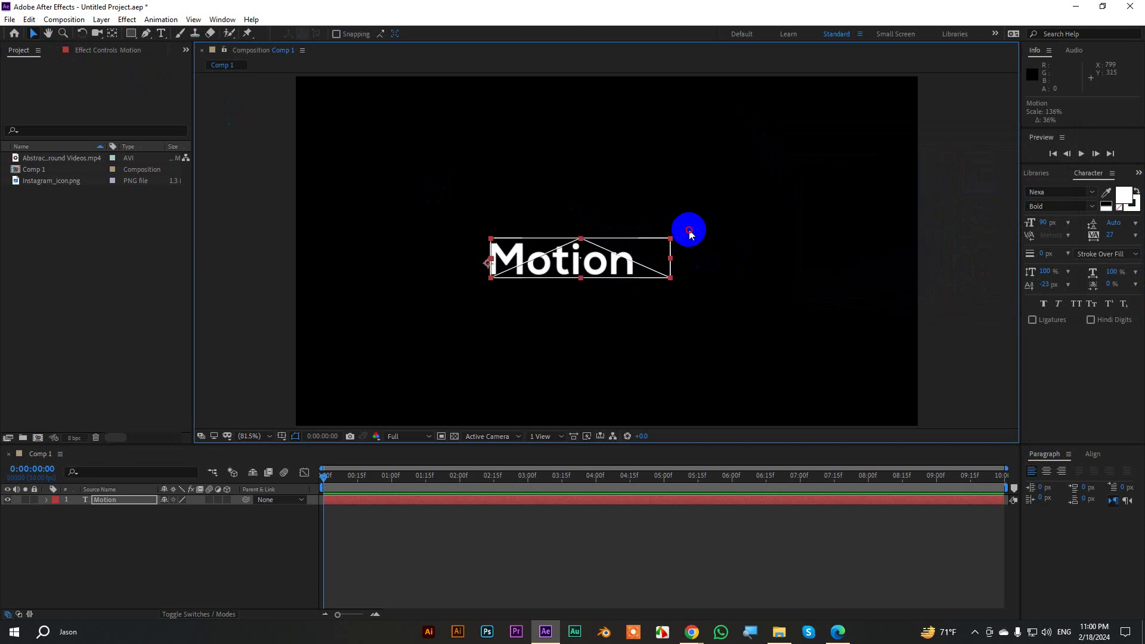
{"action": "key", "text": "ctrl+z"}
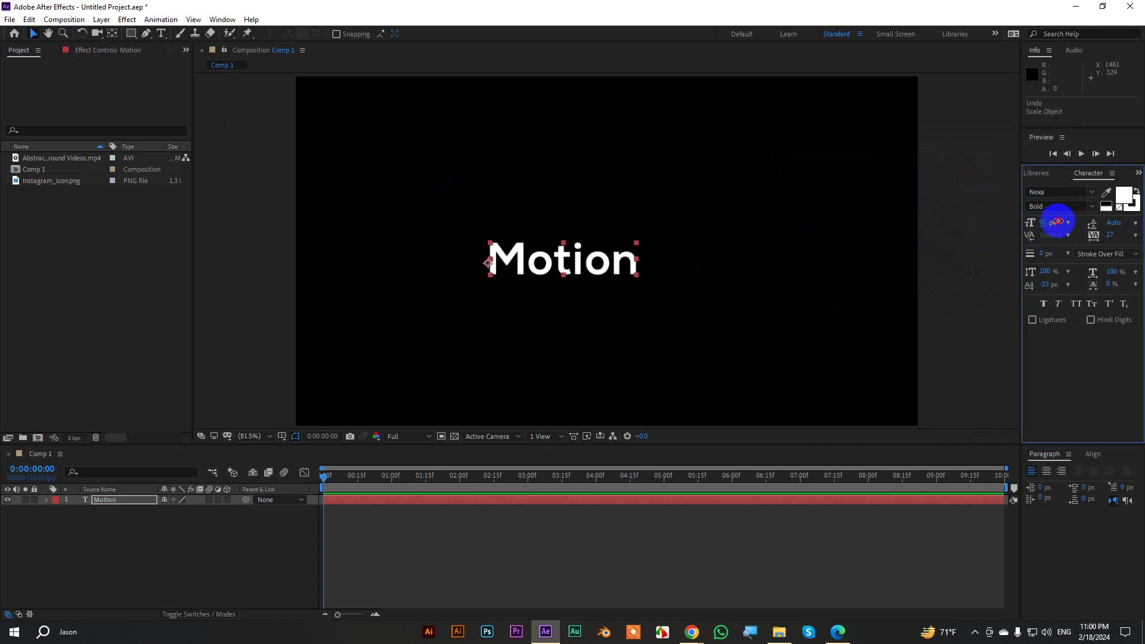
{"action": "left_click_drag", "start_coordinate": [1045, 222], "coordinate": [1087, 222]}
{"action": "left_click_drag", "start_coordinate": [655, 258], "coordinate": [573, 257]}
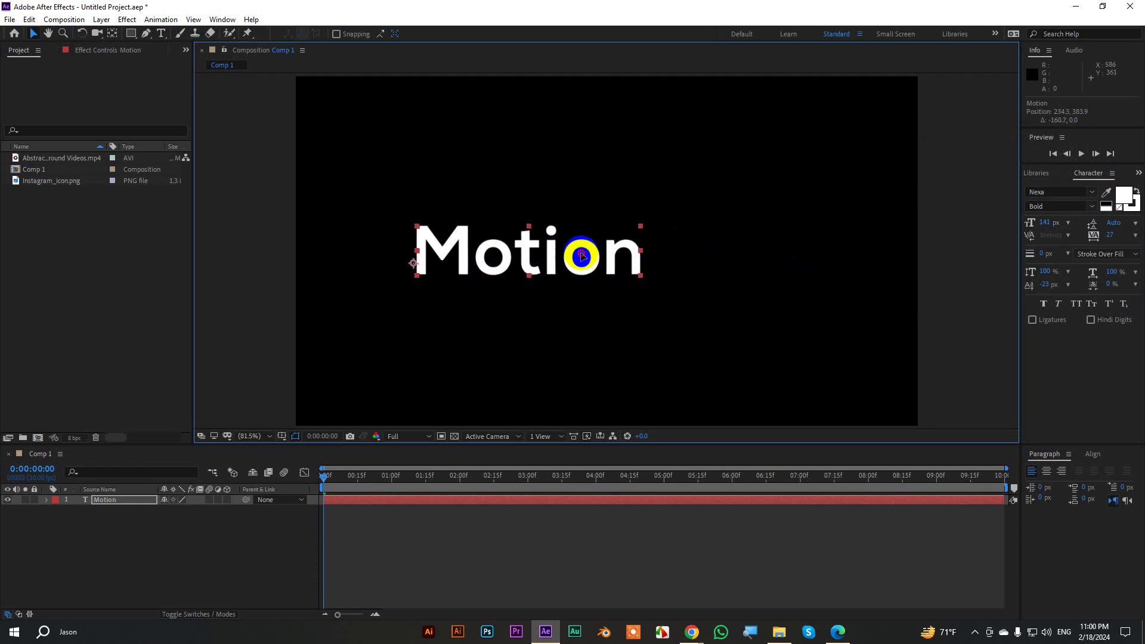
{"action": "left_click_drag", "start_coordinate": [573, 256], "coordinate": [554, 257]}
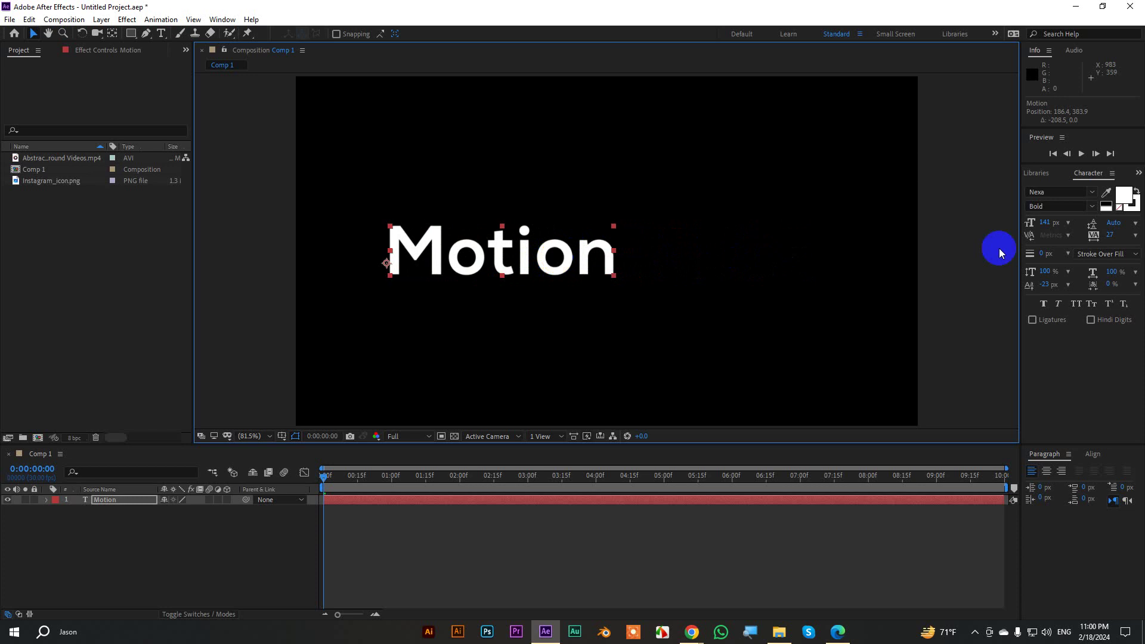
{"action": "left_click_drag", "start_coordinate": [1050, 223], "coordinate": [954, 249]}
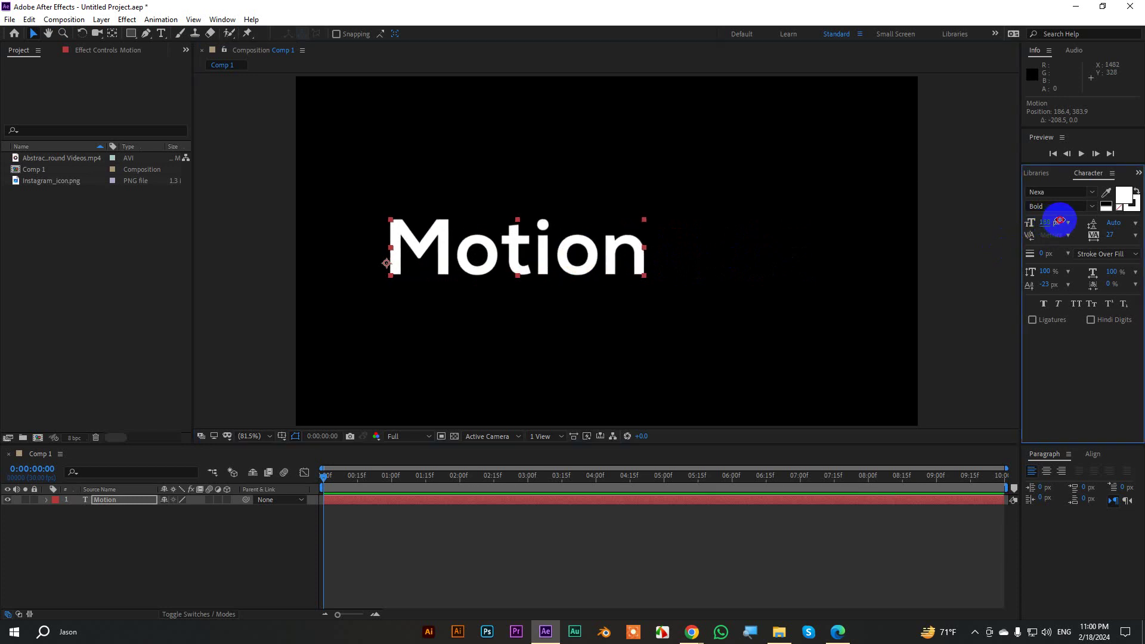
{"action": "left_click_drag", "start_coordinate": [517, 250], "coordinate": [485, 254]}
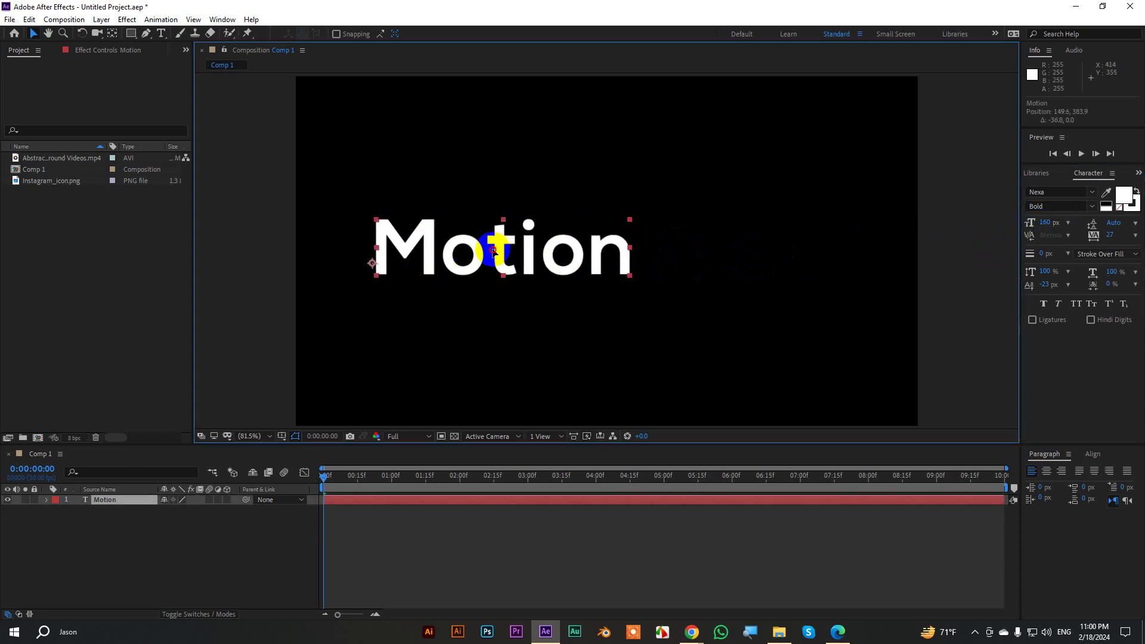
{"action": "double_click", "coordinate": [483, 257]}
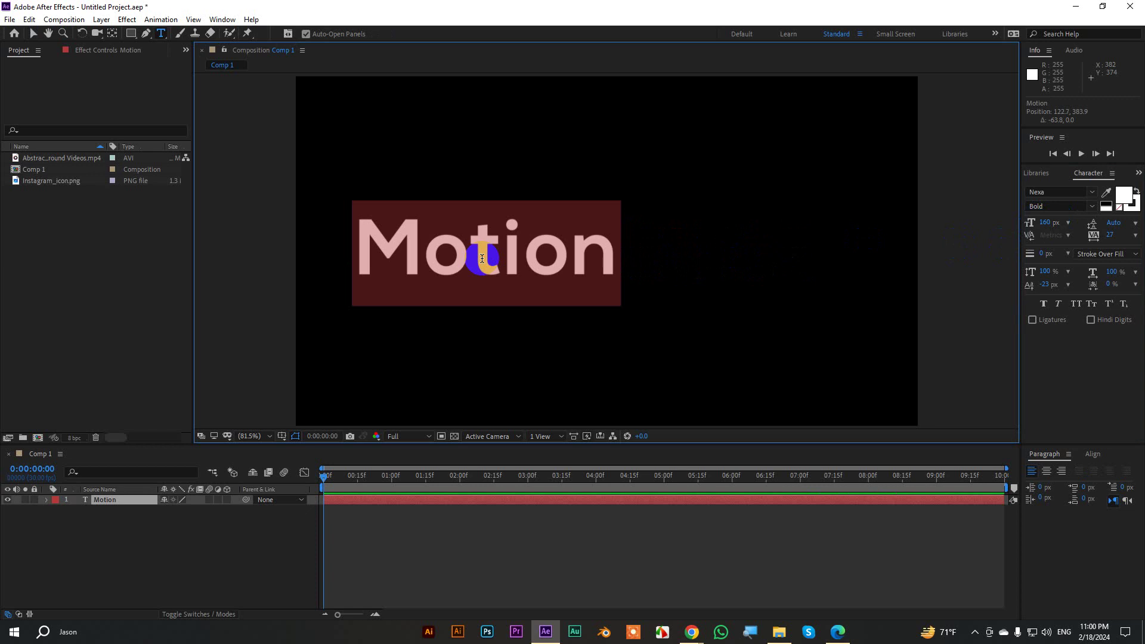
{"action": "left_click", "coordinate": [33, 33]}
Add a second text layer reading 'graphics' below Motion
{"action": "left_click", "coordinate": [161, 34]}
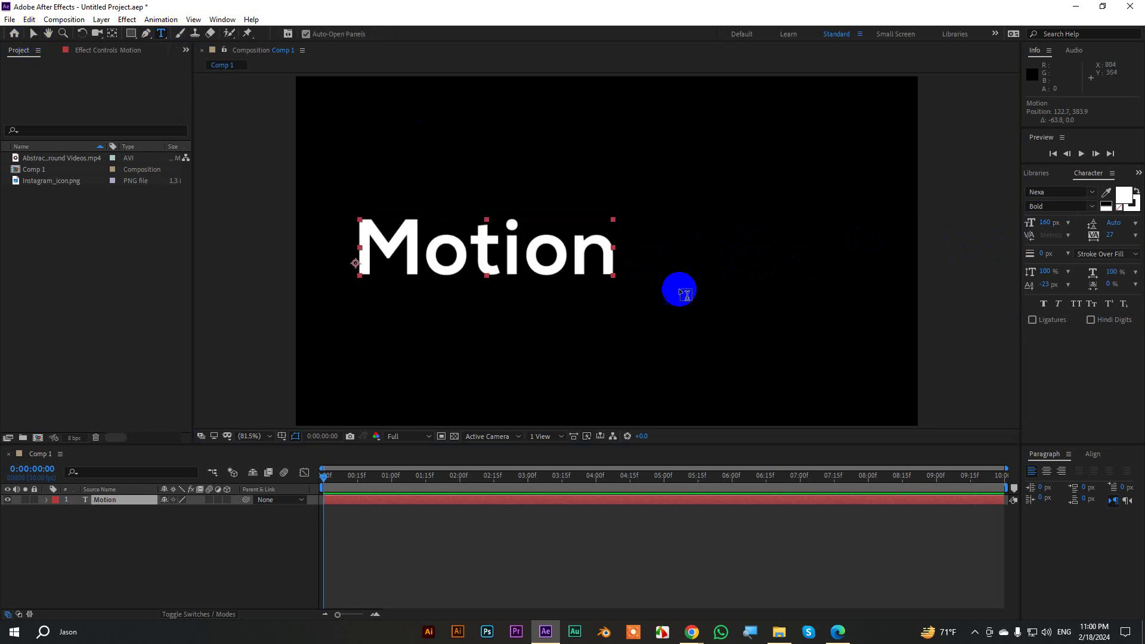
{"action": "left_click", "coordinate": [646, 332]}
{"action": "type", "text": "g"}
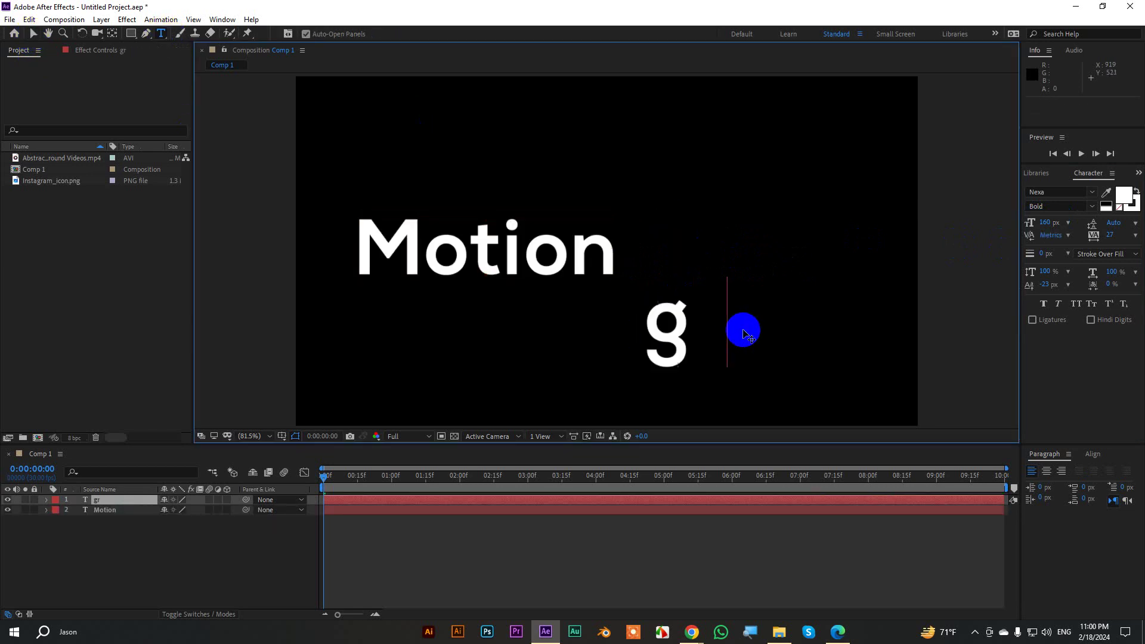
{"action": "type", "text": "raphics"}
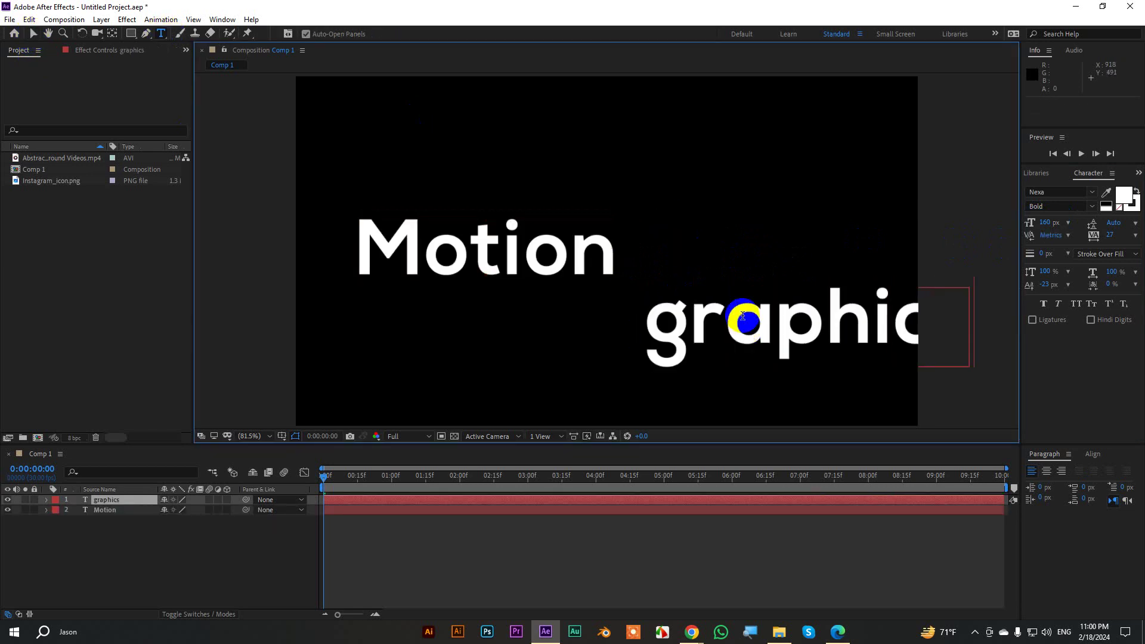
{"action": "double_click", "coordinate": [743, 329]}
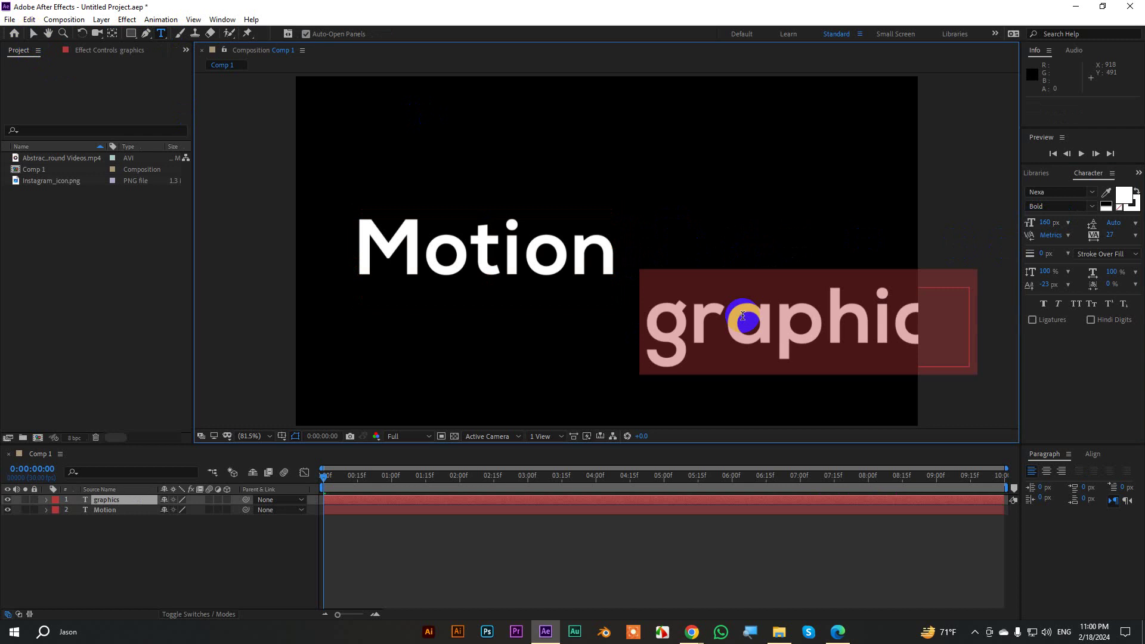
Browse the font list without changing fonts, then delete the graphics layer
{"action": "left_click", "coordinate": [1092, 193]}
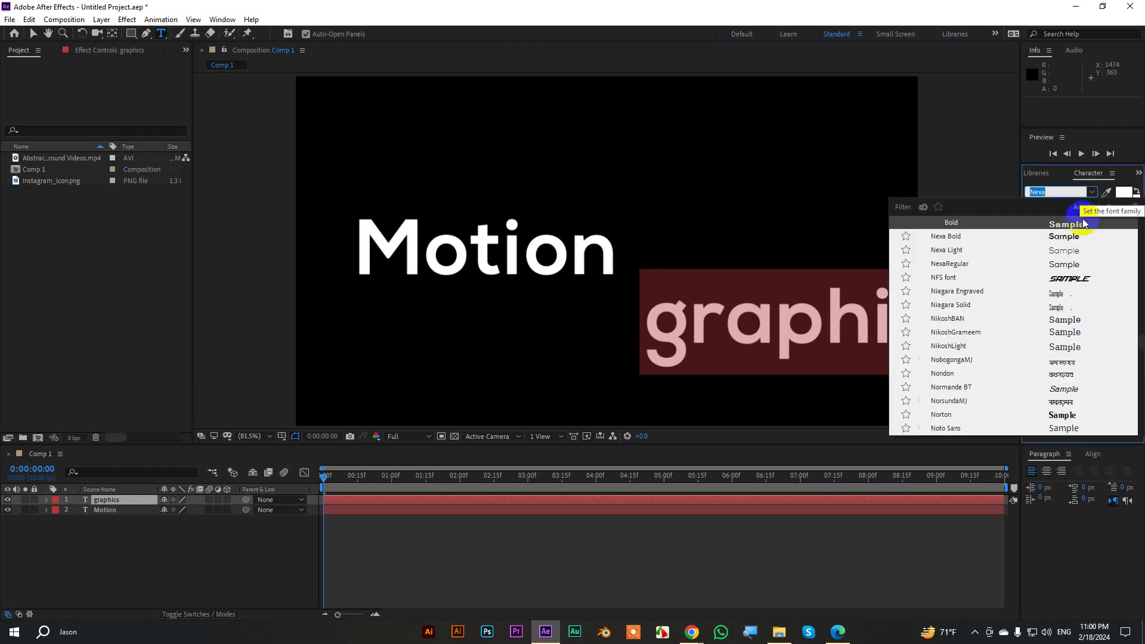
{"action": "scroll", "coordinate": [1059, 370], "scroll_direction": "down", "scroll_amount": 5}
{"action": "scroll", "coordinate": [1060, 379], "scroll_direction": "down", "scroll_amount": 5}
{"action": "scroll", "coordinate": [1060, 379], "scroll_direction": "down", "scroll_amount": 5}
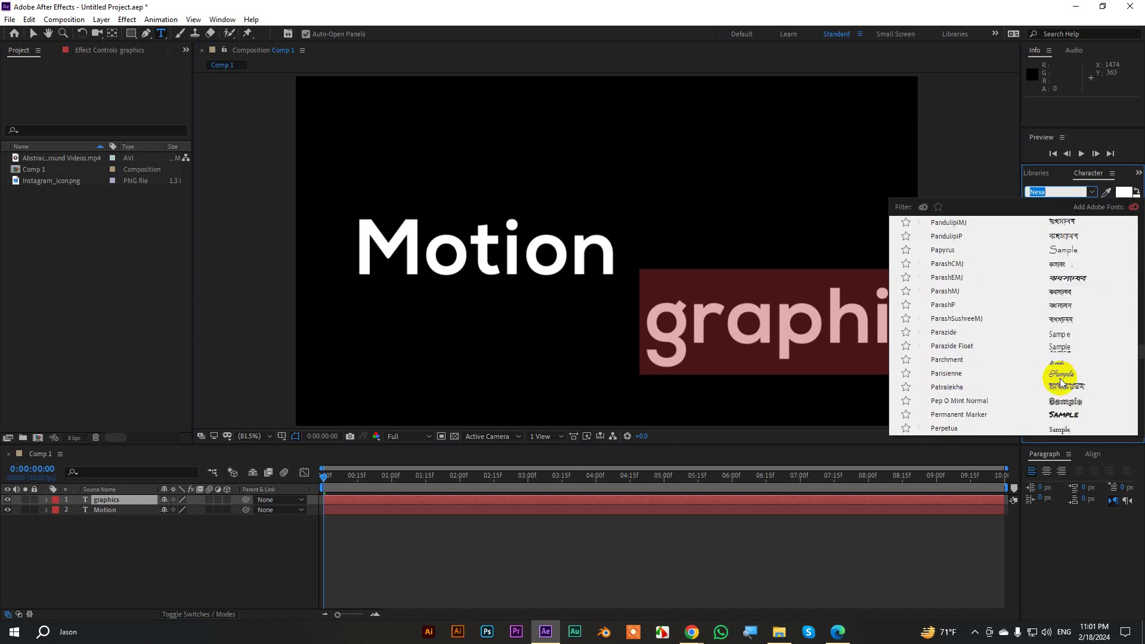
{"action": "scroll", "coordinate": [1059, 379], "scroll_direction": "down", "scroll_amount": 5}
{"action": "scroll", "coordinate": [1060, 379], "scroll_direction": "down", "scroll_amount": 5}
{"action": "scroll", "coordinate": [1060, 379], "scroll_direction": "down", "scroll_amount": 5}
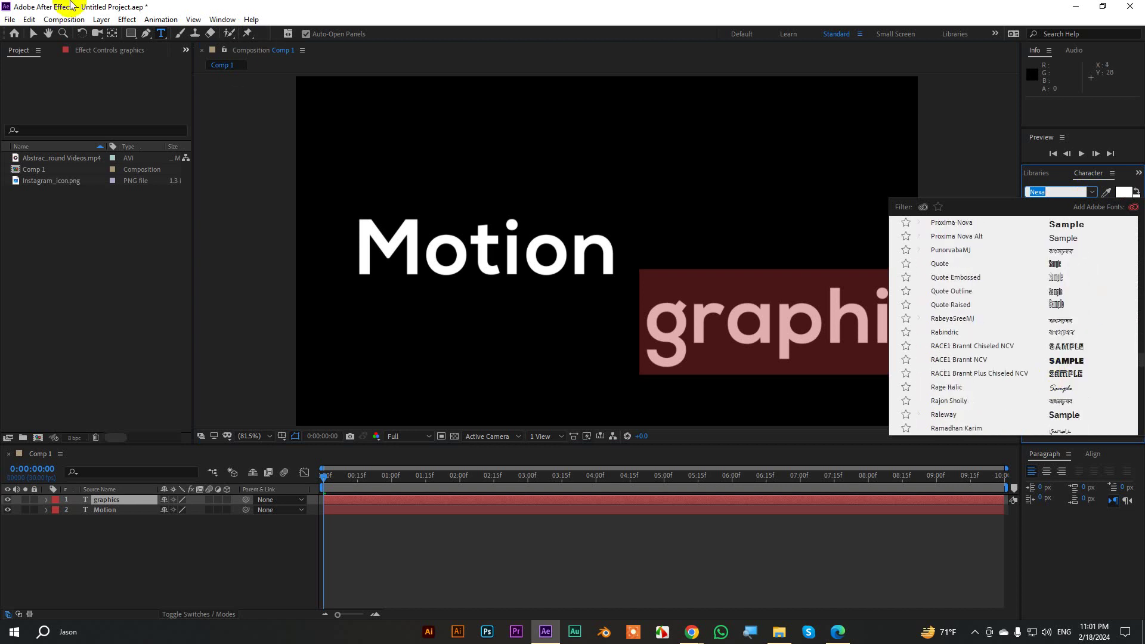
{"action": "left_click", "coordinate": [33, 33]}
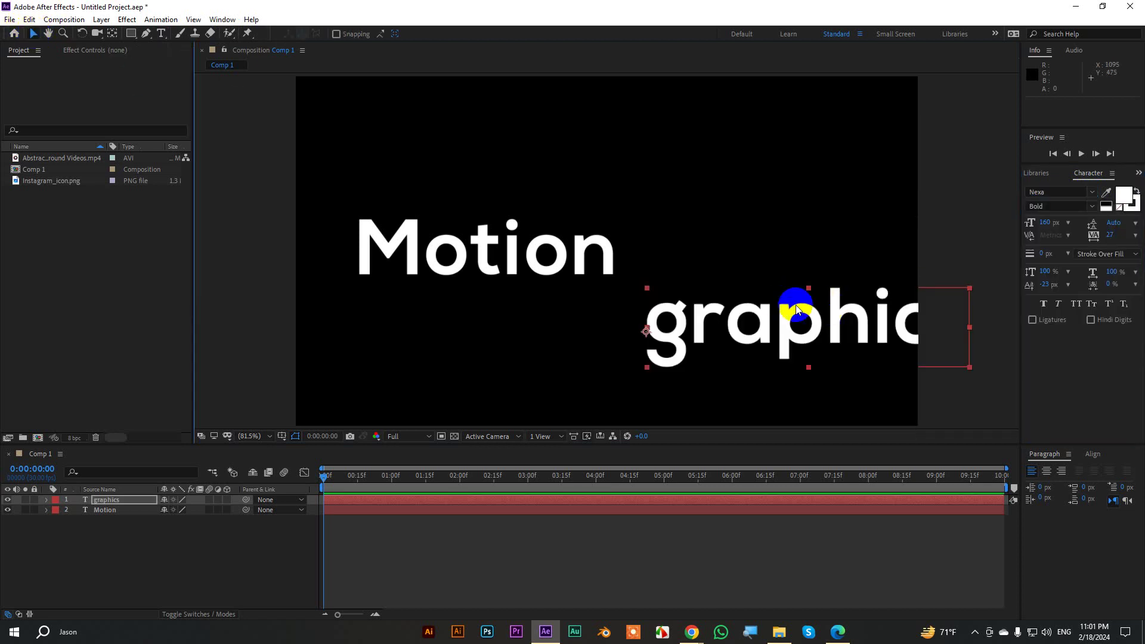
{"action": "key", "text": "Delete"}
Make the Motion text Faux Bold and All Caps
{"action": "left_click", "coordinate": [523, 255]}
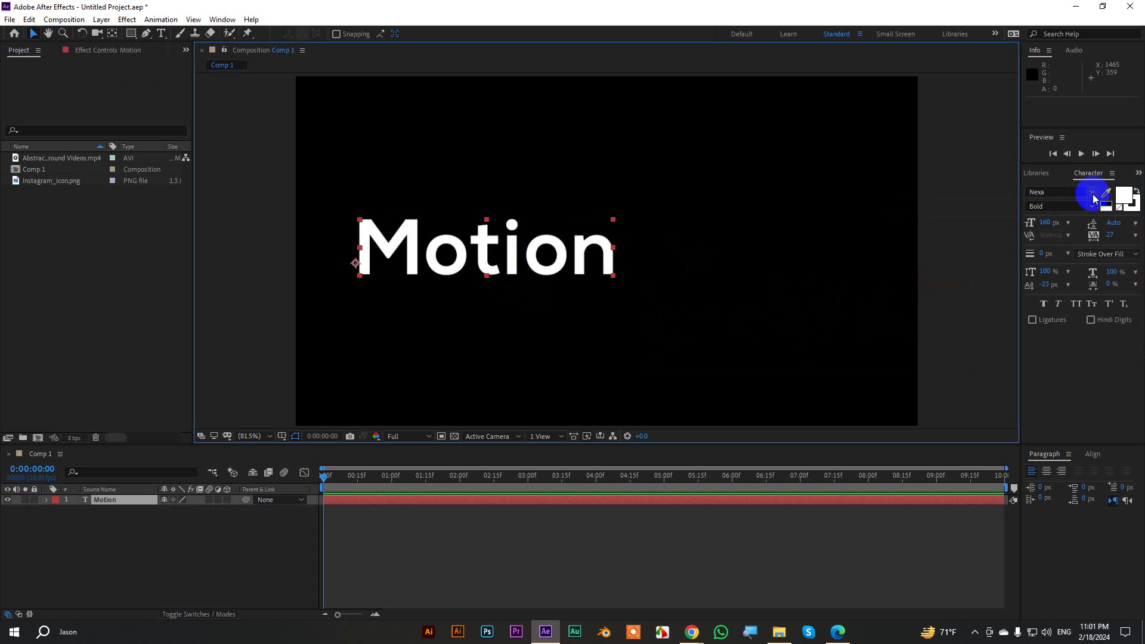
{"action": "left_click", "coordinate": [1057, 208]}
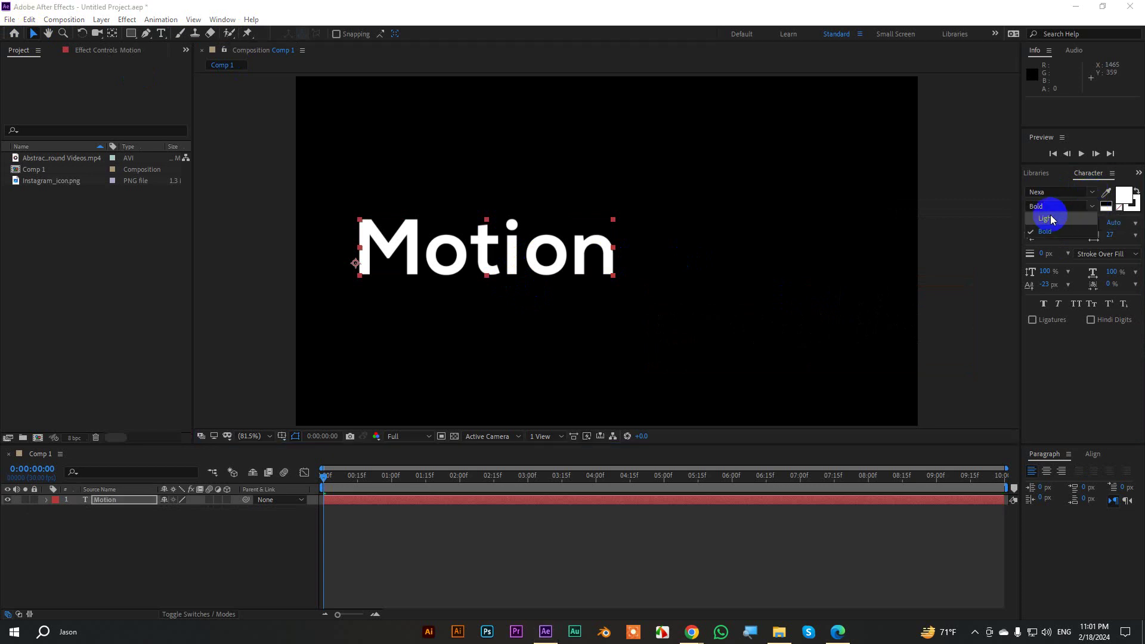
{"action": "left_click", "coordinate": [1095, 193]}
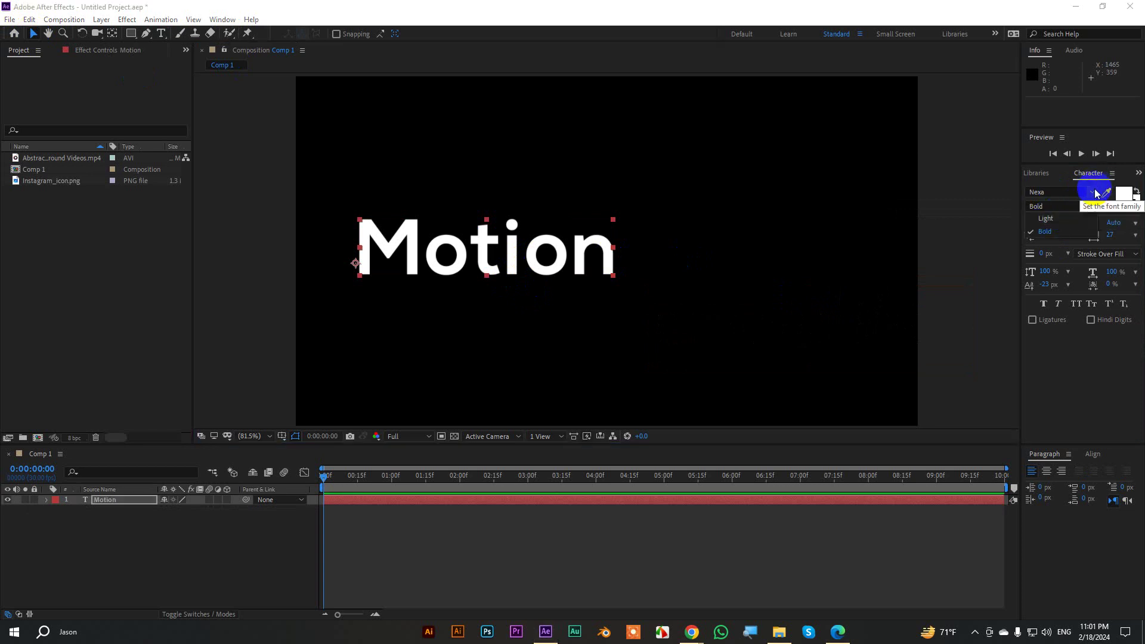
{"action": "left_click", "coordinate": [1043, 305]}
{"action": "left_click", "coordinate": [1076, 305]}
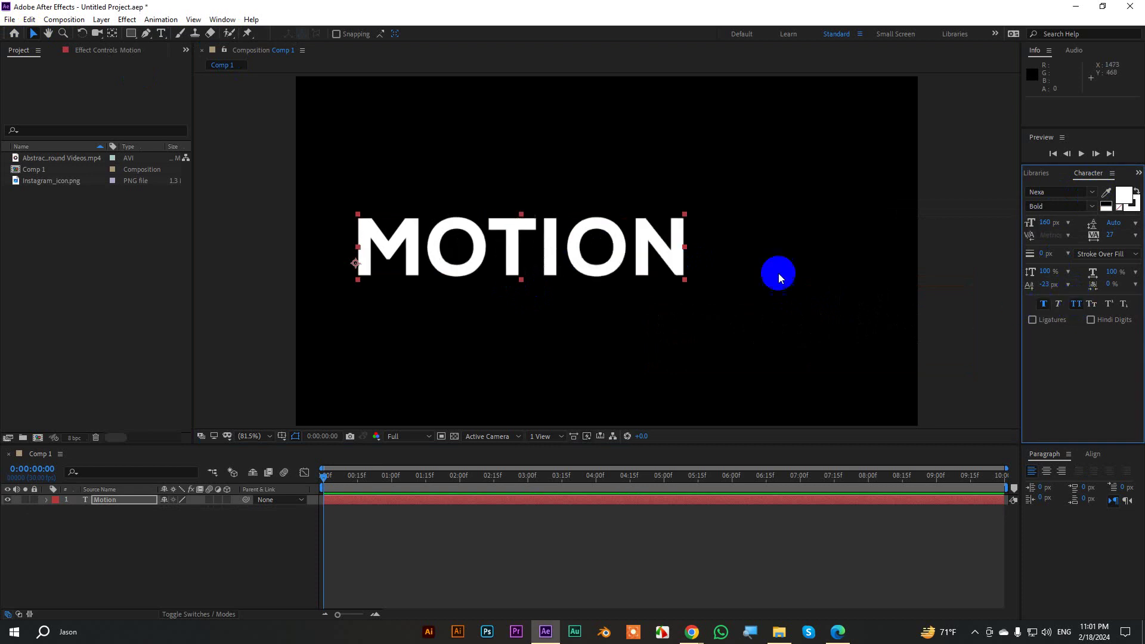
Enlarge MOTION to 219 px with -25 tracking and centre its anchor point
{"action": "left_click_drag", "start_coordinate": [629, 257], "coordinate": [701, 256]}
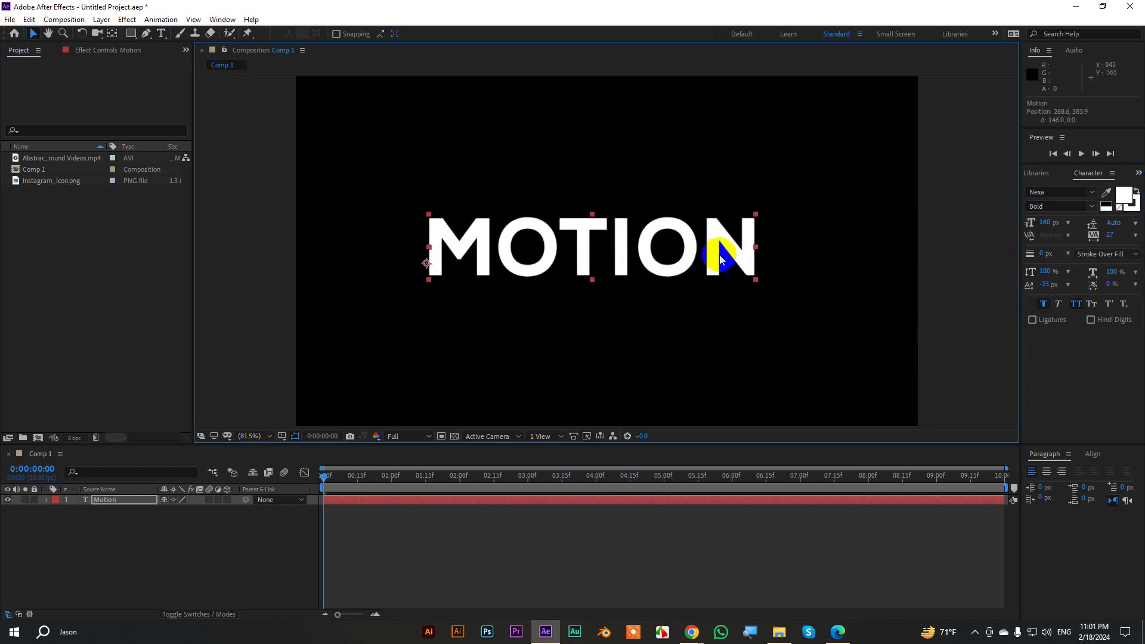
{"action": "left_click_drag", "start_coordinate": [1043, 222], "coordinate": [1082, 222]}
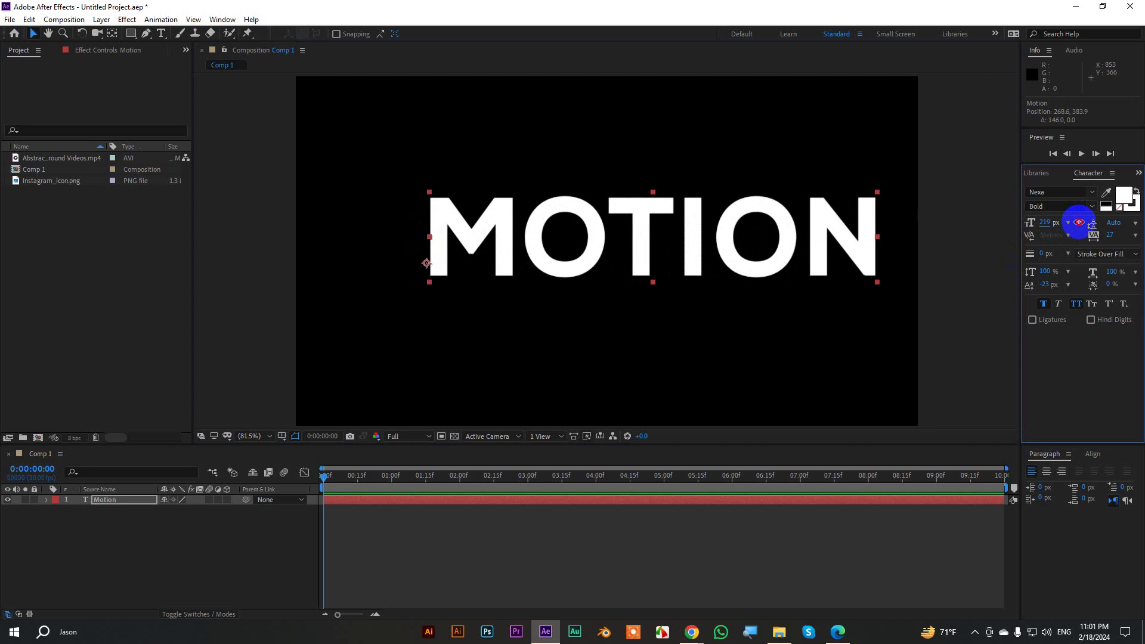
{"action": "left_click_drag", "start_coordinate": [842, 243], "coordinate": [794, 289]}
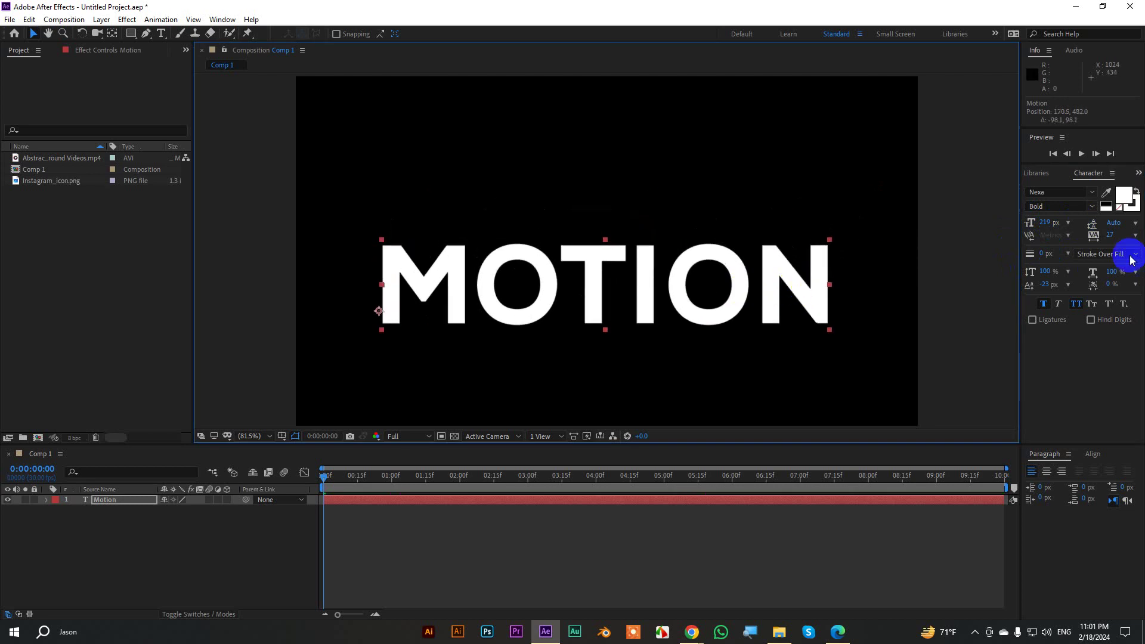
{"action": "left_click_drag", "start_coordinate": [1110, 235], "coordinate": [1077, 241]}
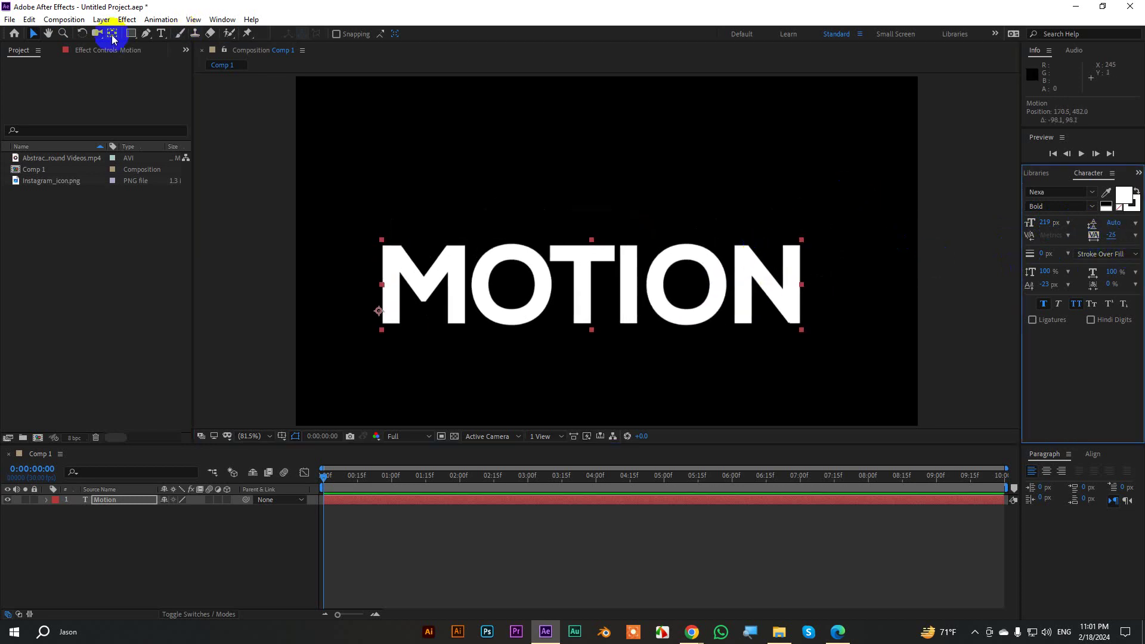
{"action": "key", "text": "ctrl+alt+Home"}
Centre MOTION horizontally in the composition using Align Horizontal Center
{"action": "left_click", "coordinate": [686, 284]}
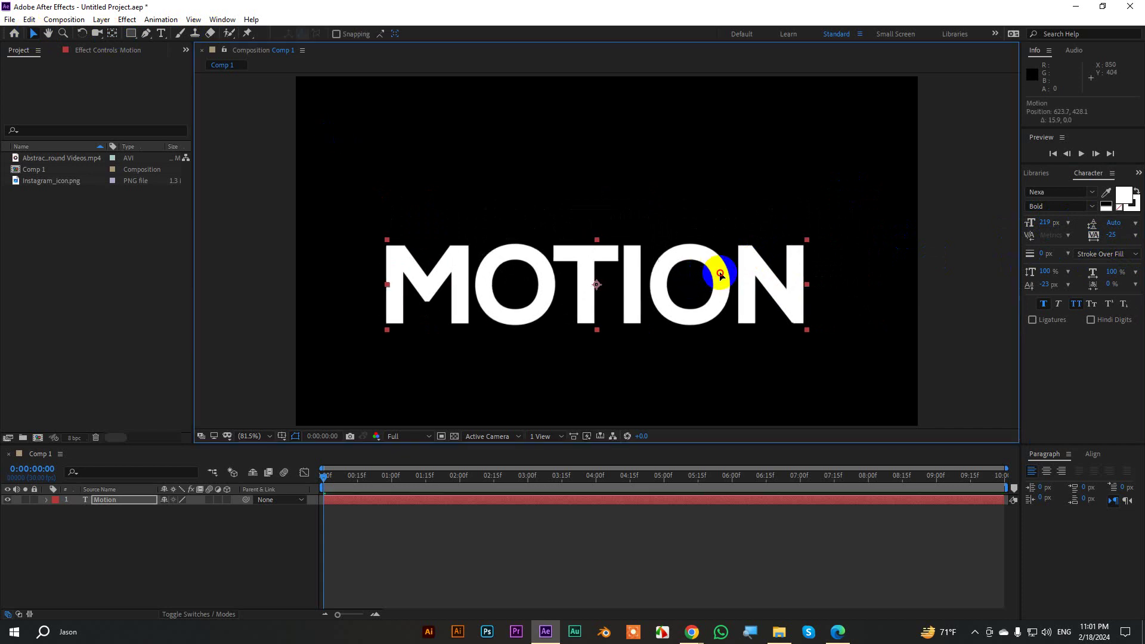
{"action": "left_click_drag", "start_coordinate": [686, 284], "coordinate": [736, 253]}
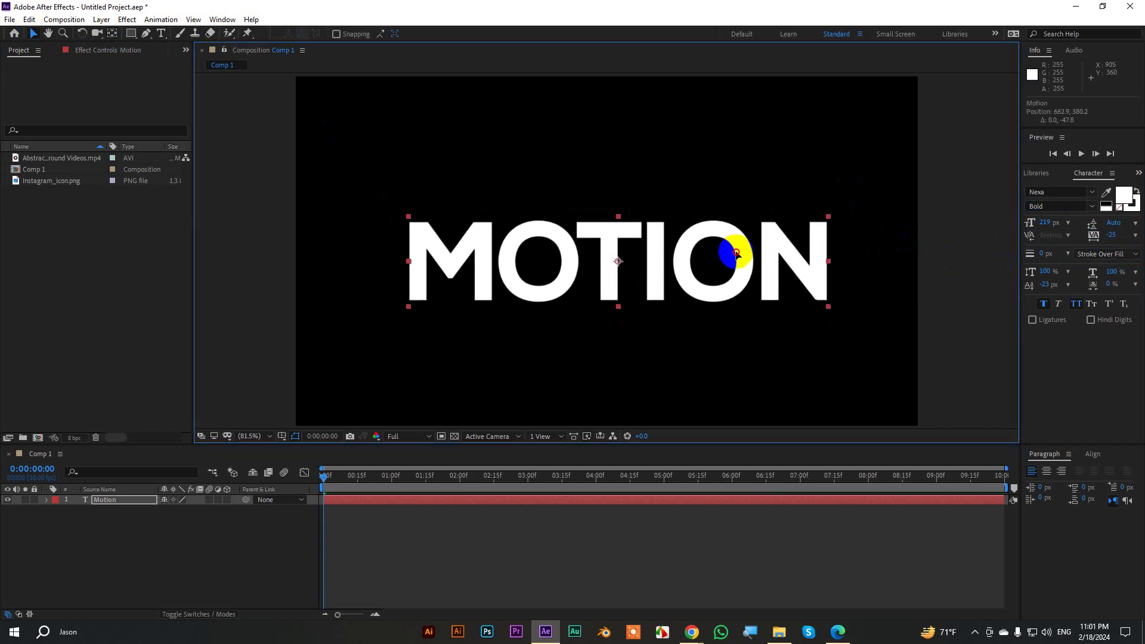
{"action": "left_click", "coordinate": [1092, 454]}
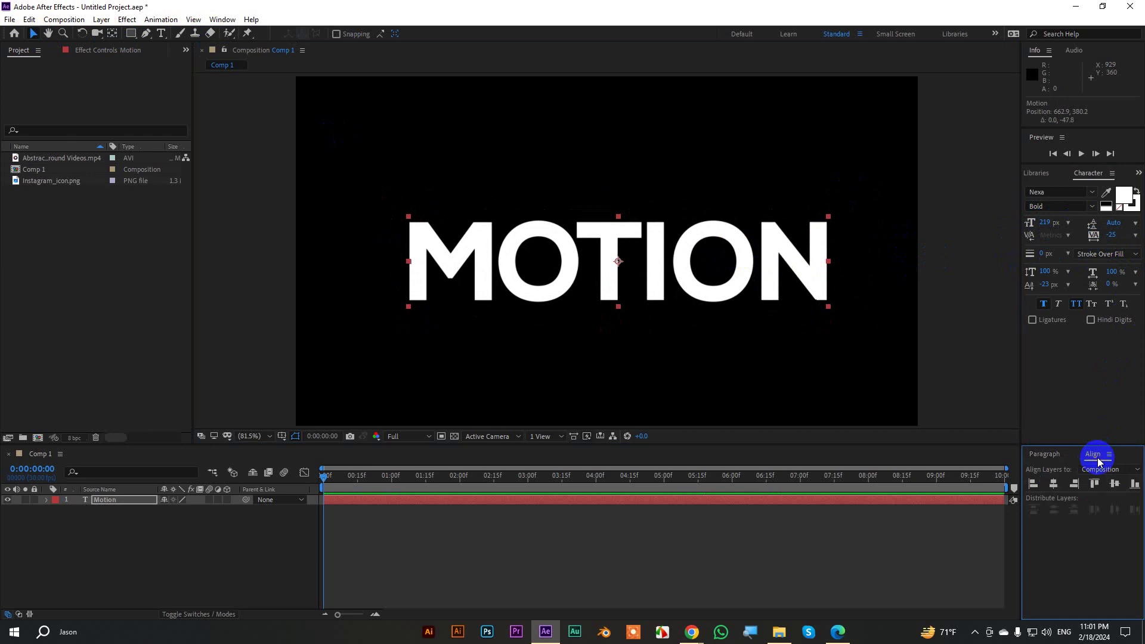
{"action": "left_click", "coordinate": [1053, 484]}
{"action": "left_click", "coordinate": [972, 298]}
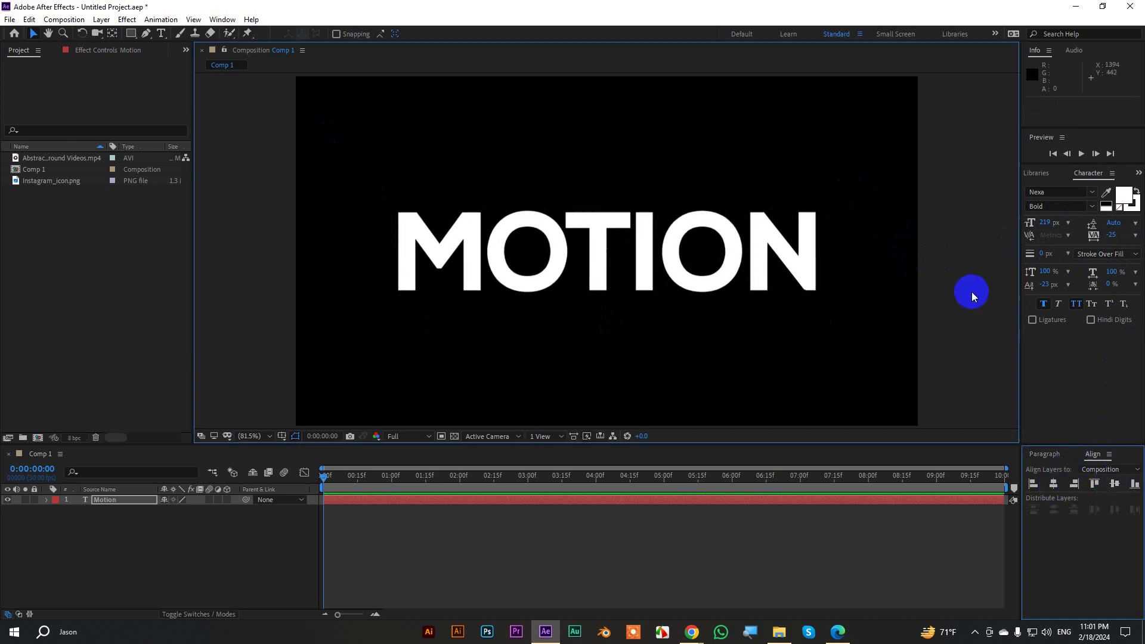
Undo the accidental duplicate so only one Motion layer remains, and select it
{"action": "left_click", "coordinate": [677, 237]}
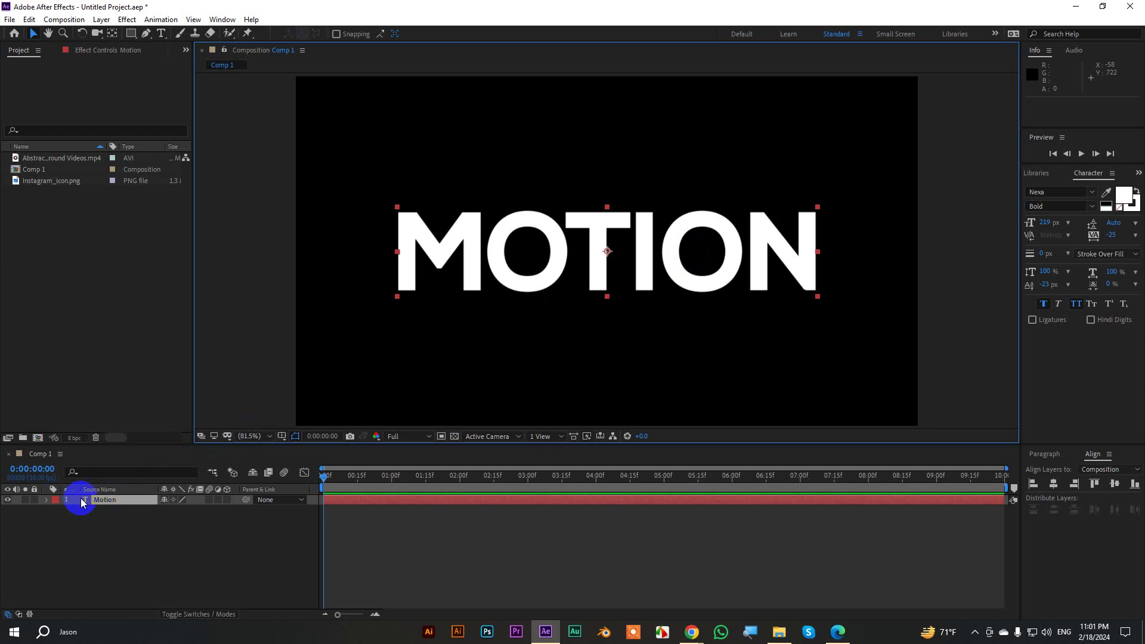
{"action": "key", "text": "Return"}
{"action": "key", "text": "ctrl+d"}
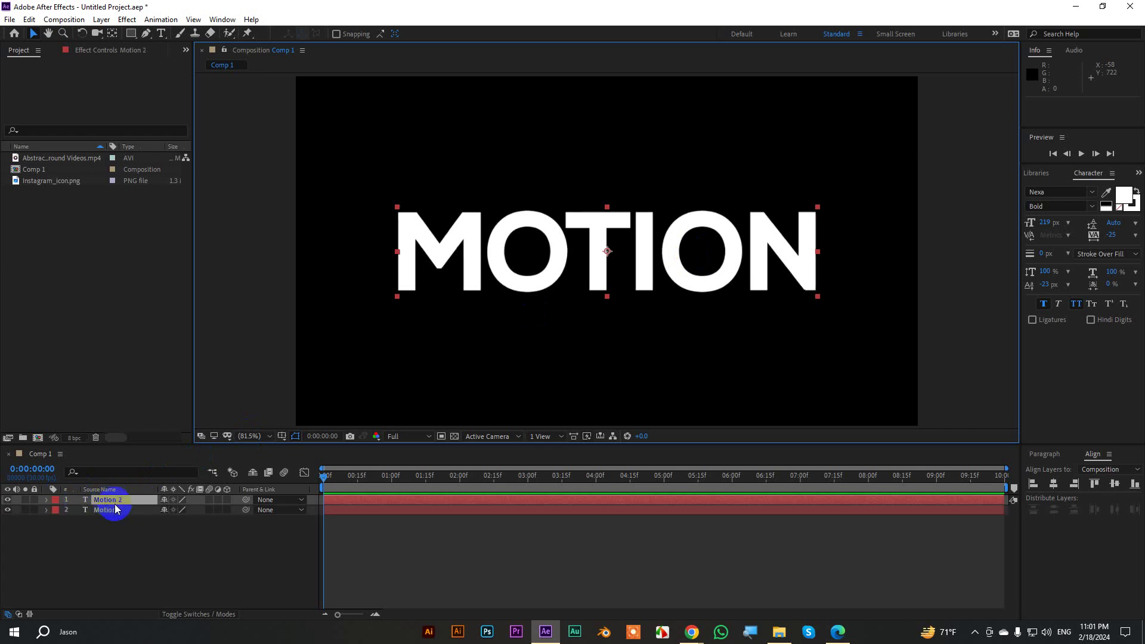
{"action": "left_click", "coordinate": [8, 510]}
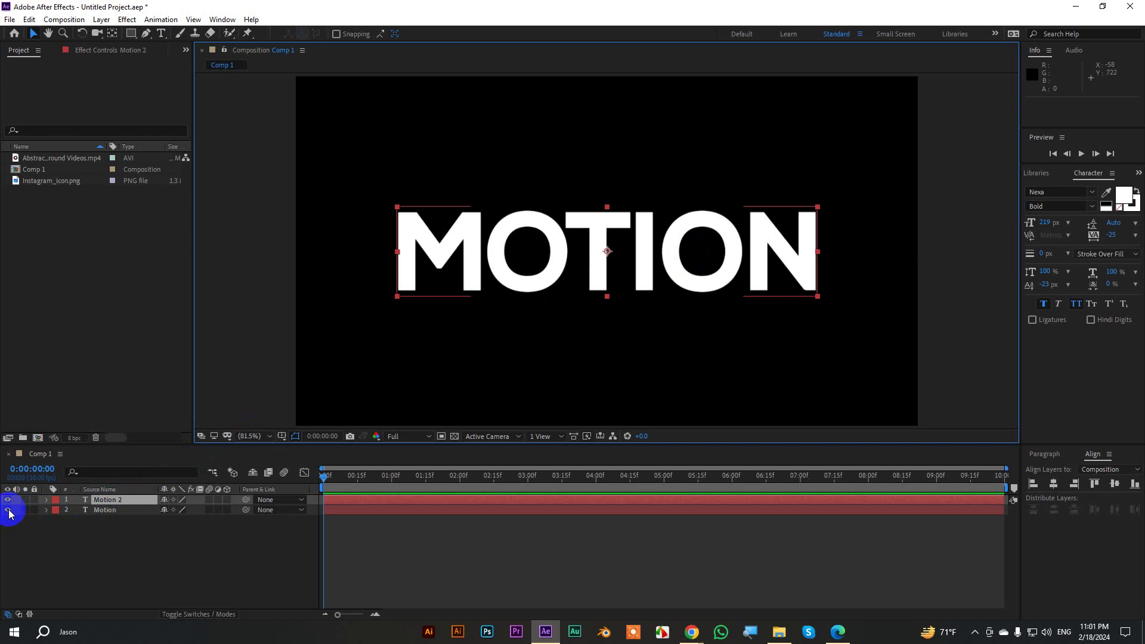
{"action": "key", "text": "ctrl+z"}
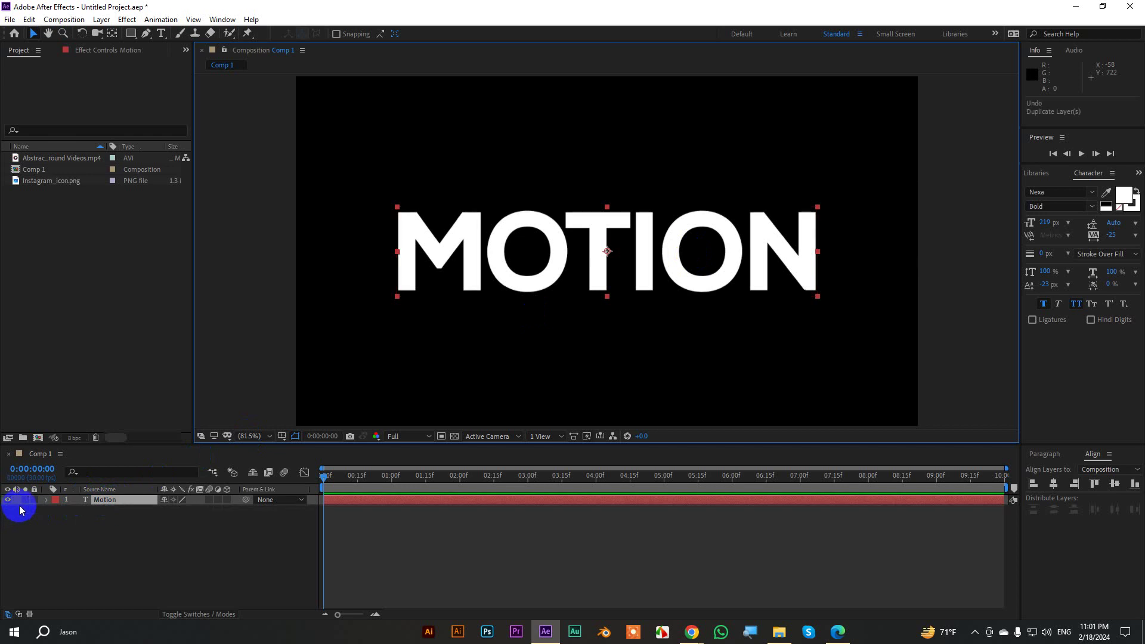
{"action": "left_click", "coordinate": [111, 506]}
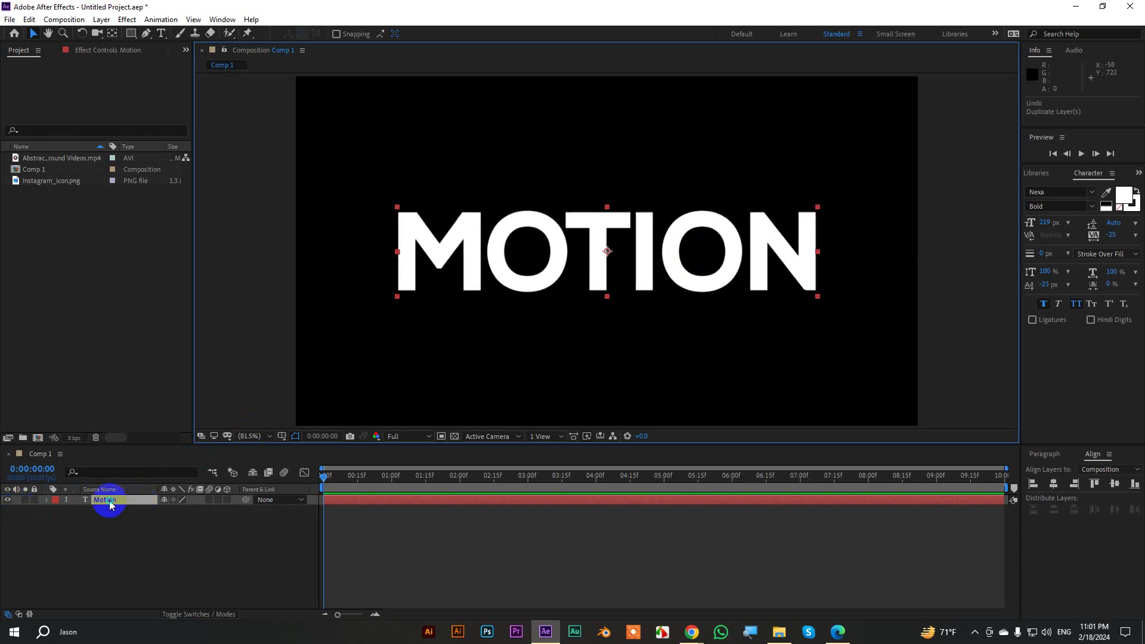
Create shapes from the Motion text, producing a Motion Outlines layer
{"action": "right_click", "coordinate": [110, 506]}
{"action": "mouse_move", "coordinate": [162, 420]}
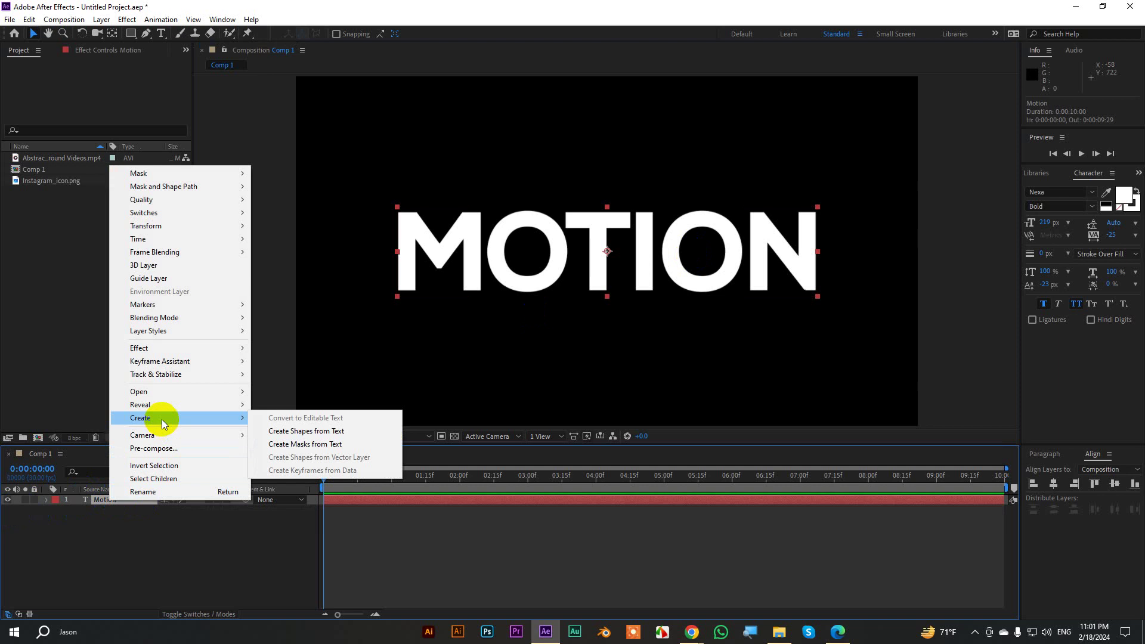
{"action": "left_click", "coordinate": [311, 436]}
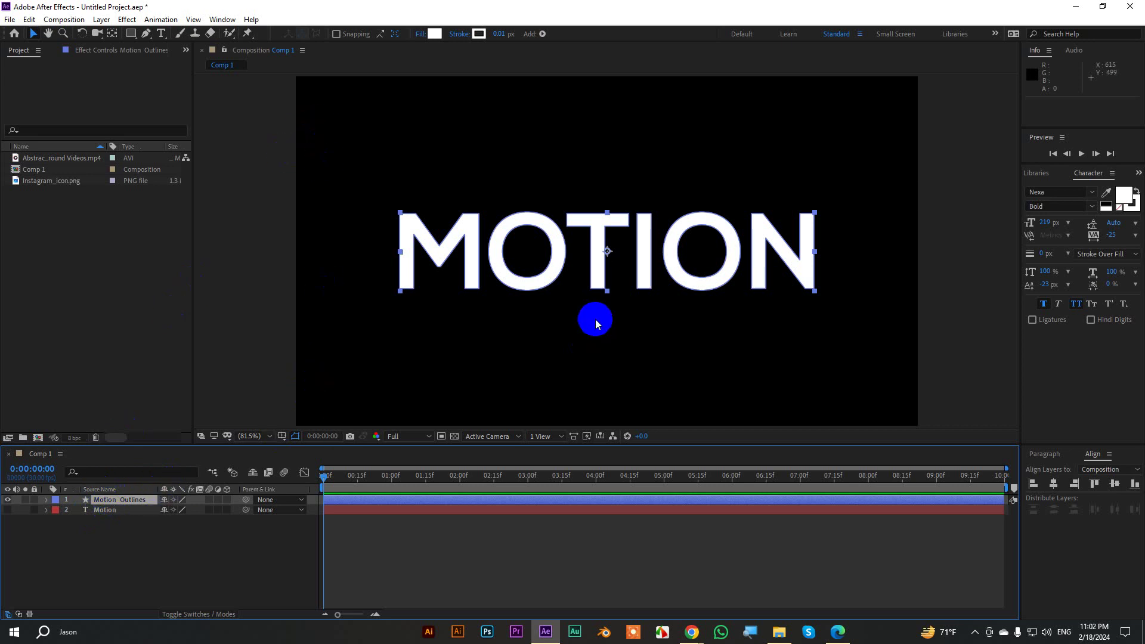
{"action": "left_click", "coordinate": [522, 223]}
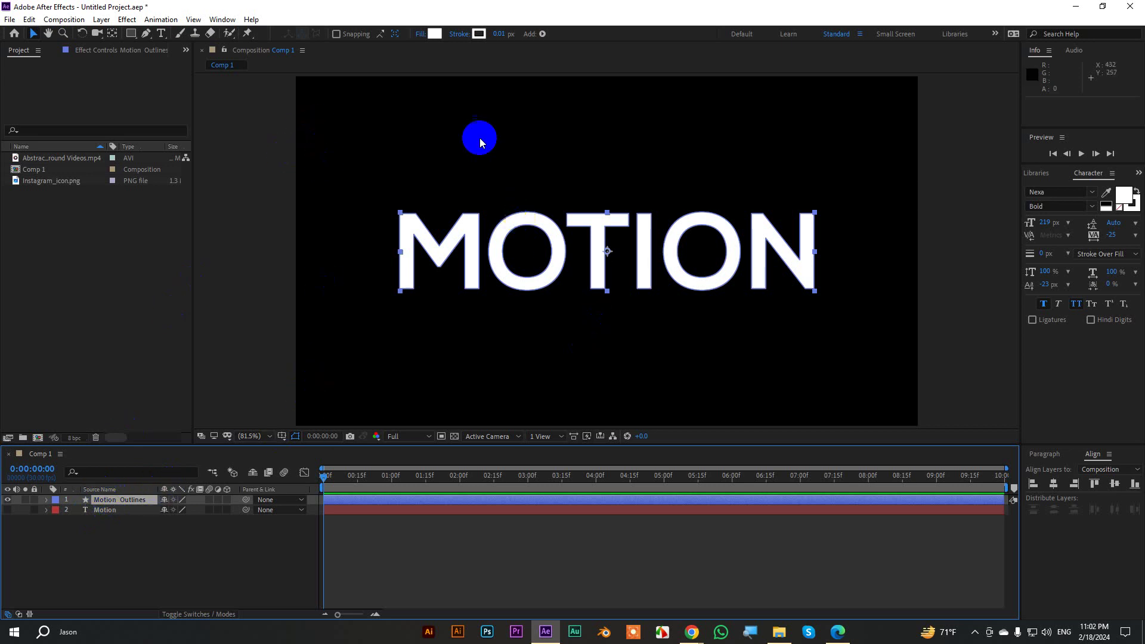
Set the outline letters to no fill with an 8 px white stroke
{"action": "left_click", "coordinate": [417, 34]}
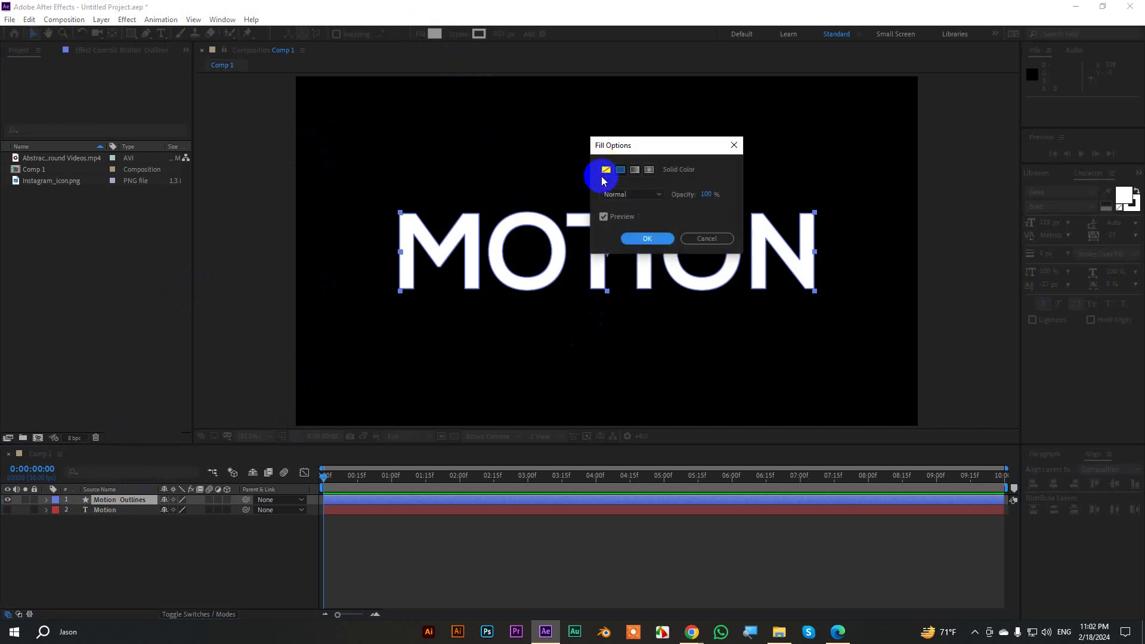
{"action": "left_click", "coordinate": [605, 169]}
{"action": "left_click", "coordinate": [647, 238]}
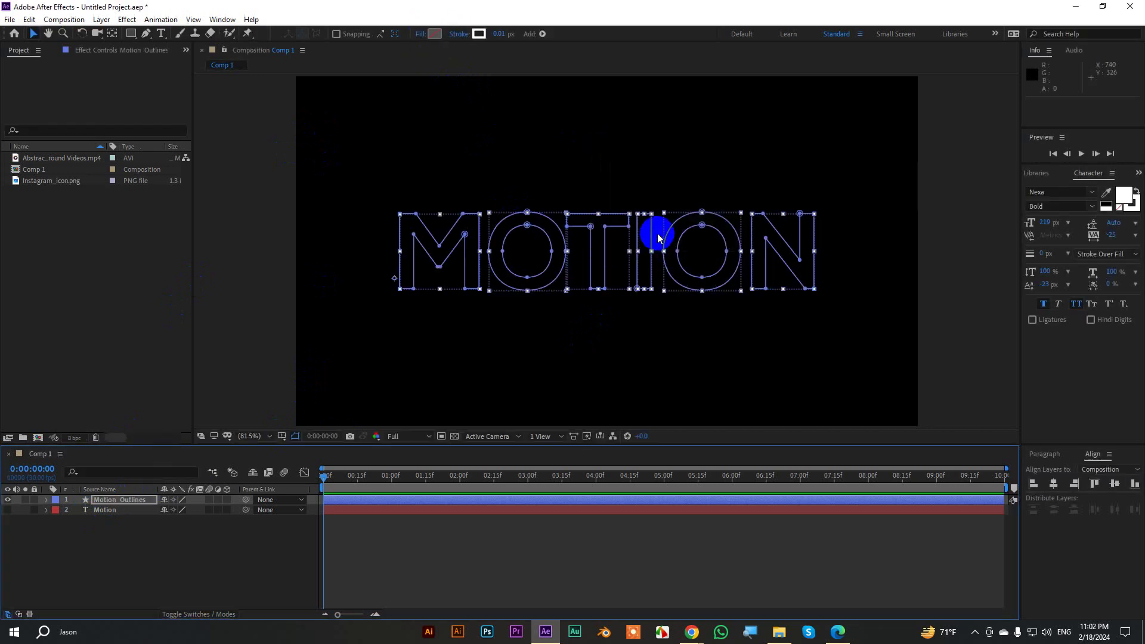
{"action": "left_click", "coordinate": [498, 34]}
{"action": "type", "text": "5"}
{"action": "key", "text": "Return"}
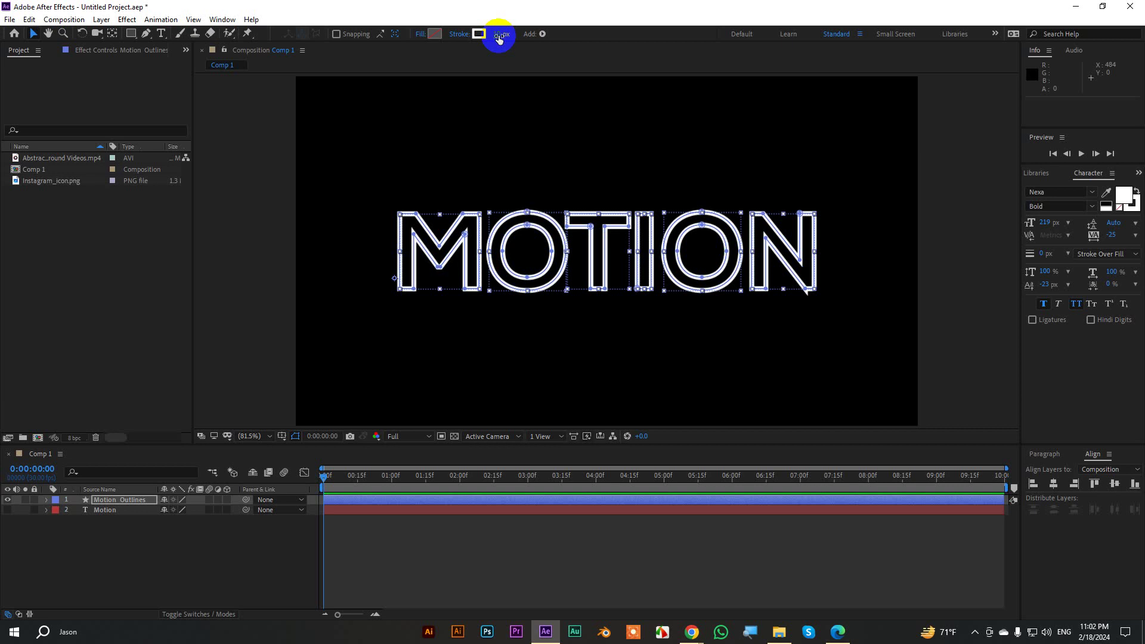
{"action": "left_click", "coordinate": [967, 238]}
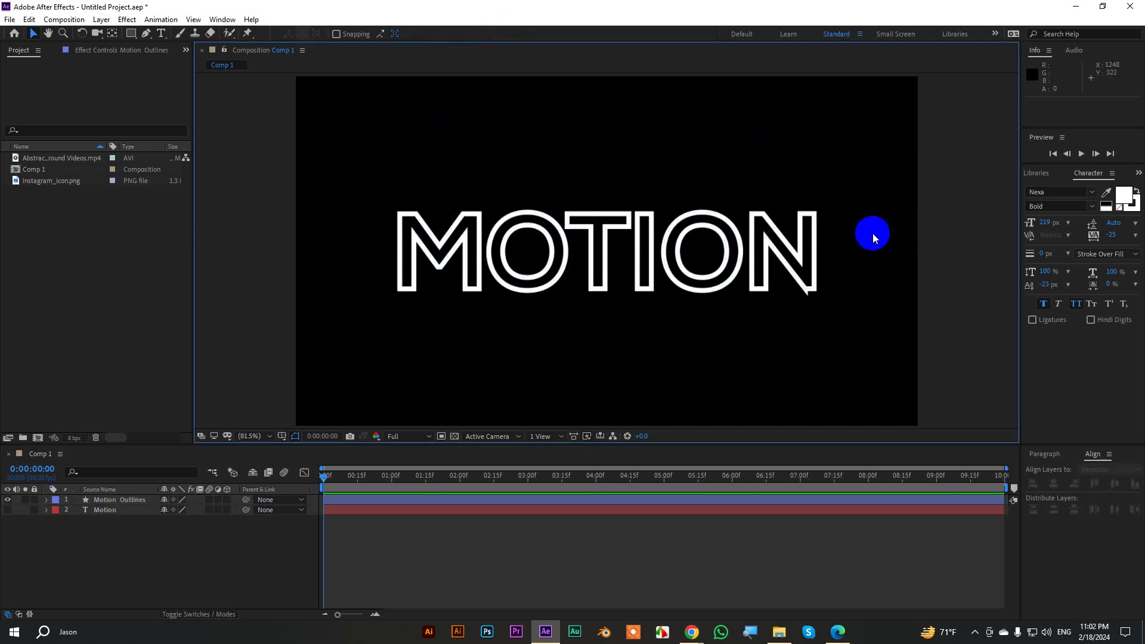
{"action": "key", "text": "slash"}
{"action": "left_click", "coordinate": [731, 242]}
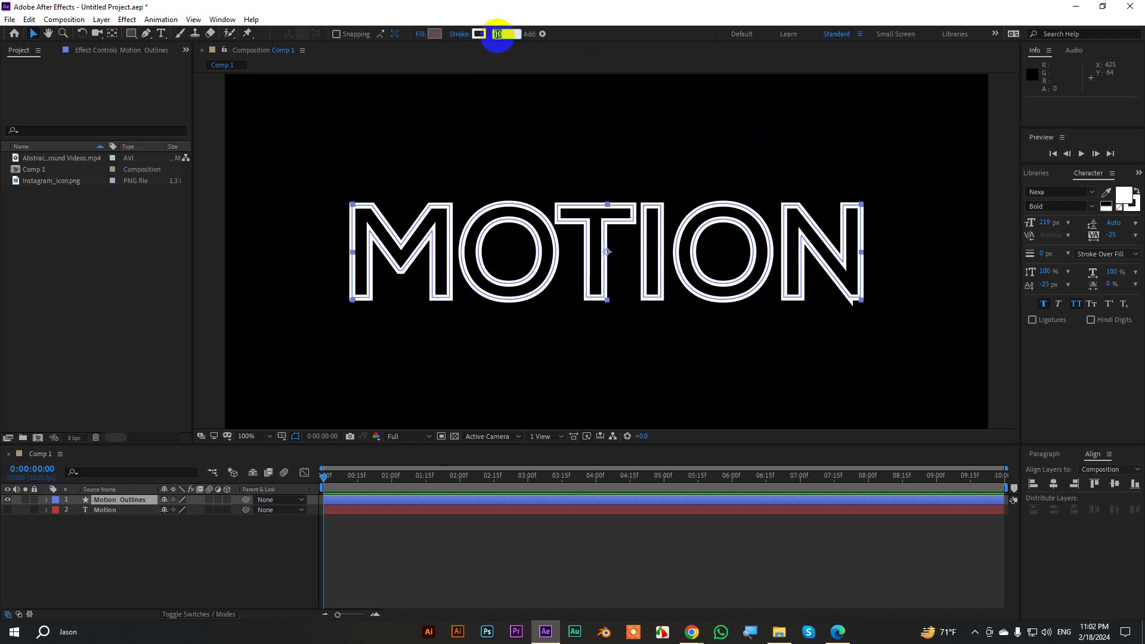
{"action": "left_click_drag", "start_coordinate": [501, 34], "coordinate": [496, 34]}
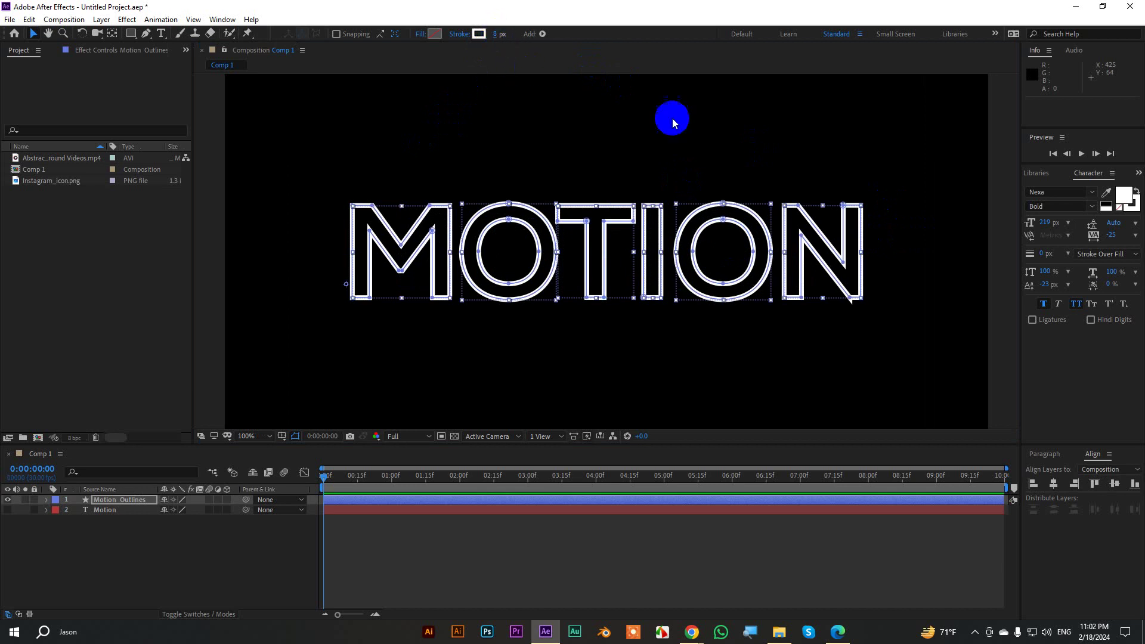
Remove the stray point at the N's bottom-right corner with the Delete Vertex tool
{"action": "left_click", "coordinate": [889, 288]}
{"action": "left_click", "coordinate": [856, 298]}
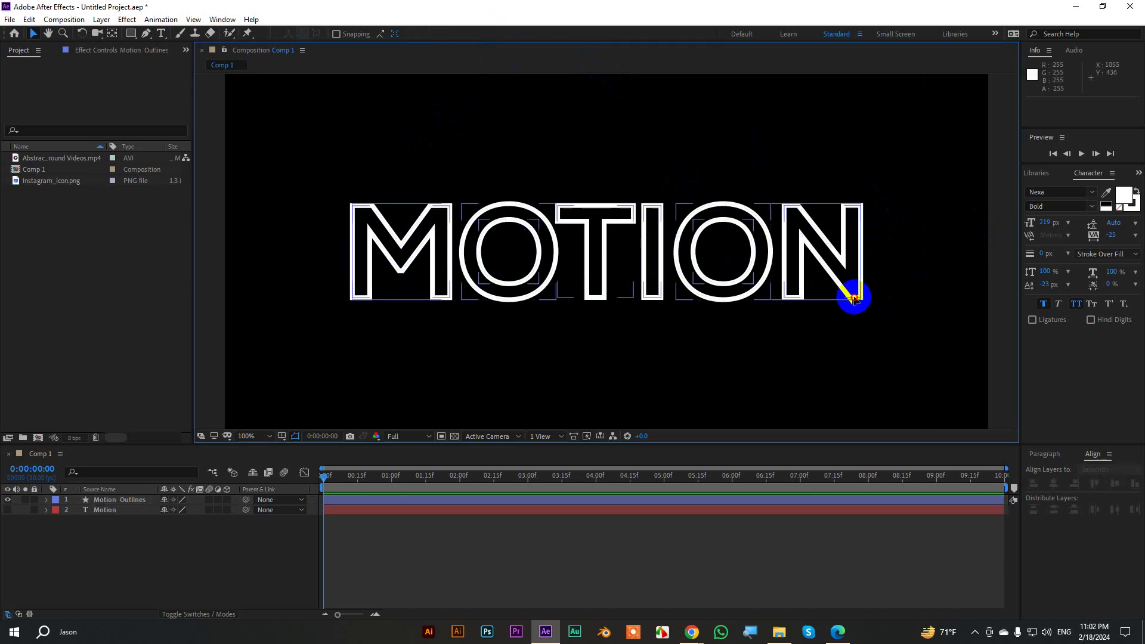
{"action": "scroll", "coordinate": [862, 301], "scroll_direction": "up", "scroll_amount": 5}
{"action": "scroll", "coordinate": [860, 305], "scroll_direction": "up", "scroll_amount": 1}
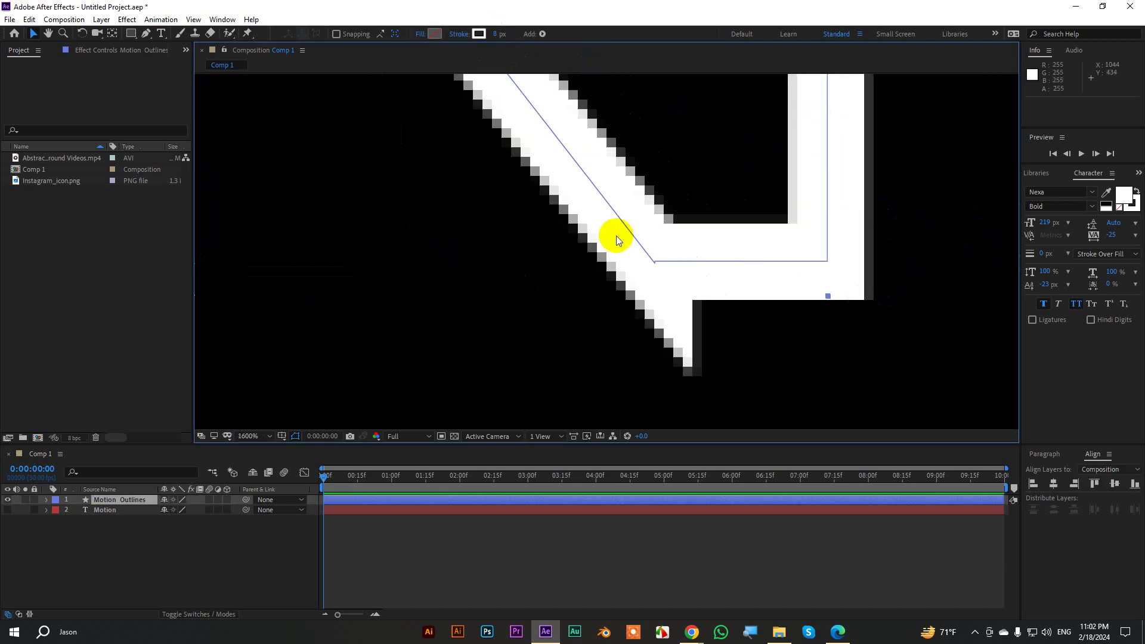
{"action": "left_click", "coordinate": [147, 34]}
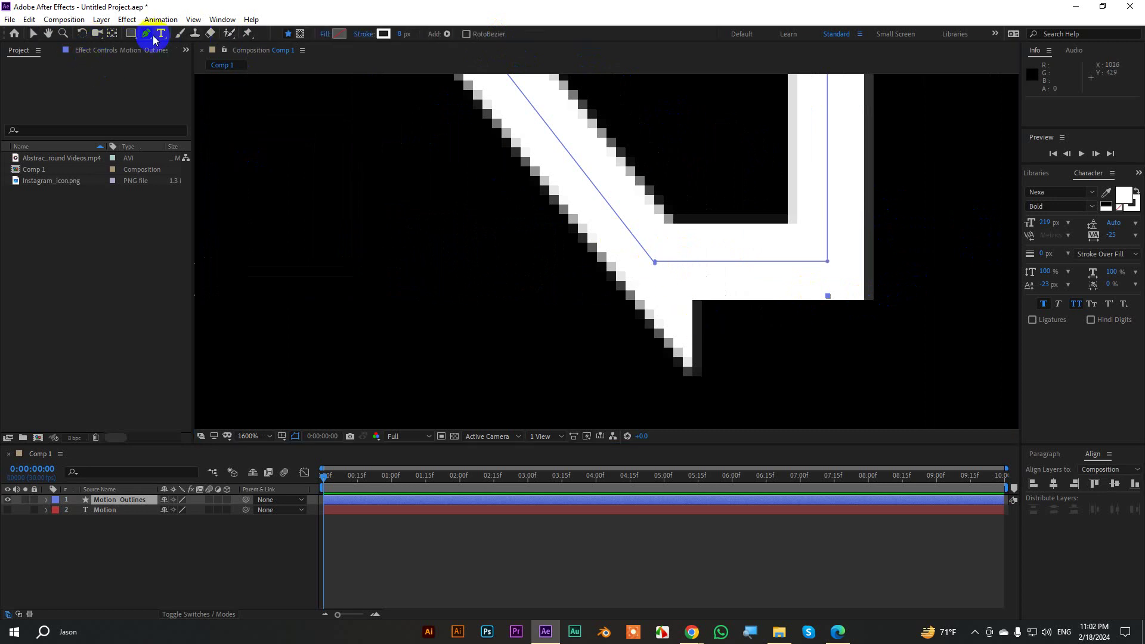
{"action": "left_click_drag", "start_coordinate": [146, 34], "coordinate": [170, 41]}
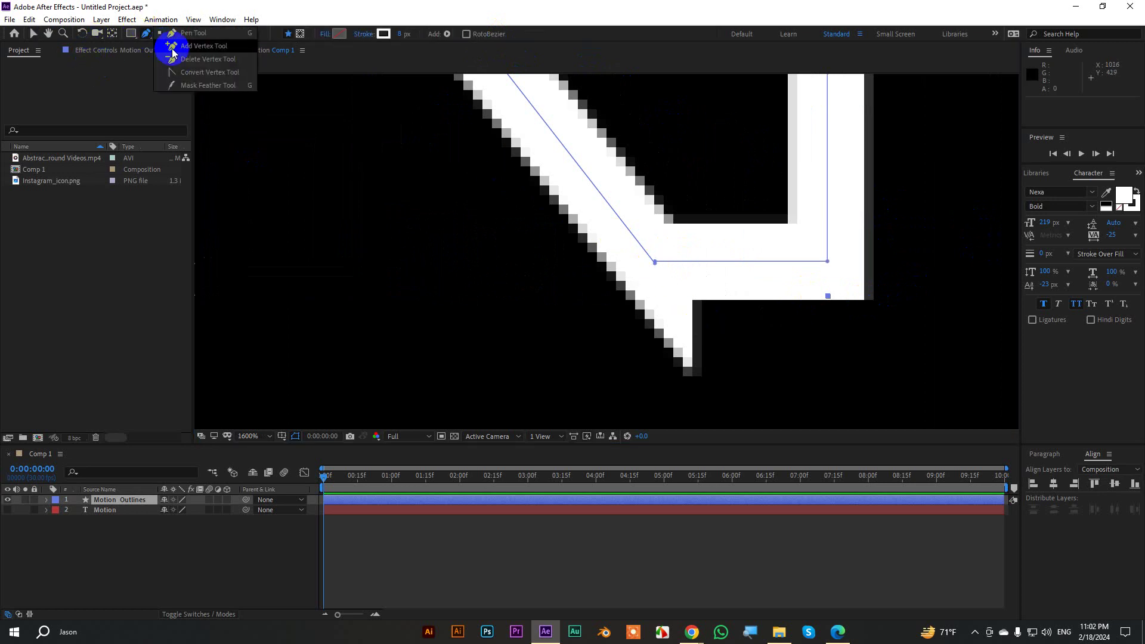
{"action": "left_click", "coordinate": [655, 263]}
Return to the Selection tool and recentre MOTION in the view
{"action": "scroll", "coordinate": [812, 335], "scroll_direction": "down", "scroll_amount": 4}
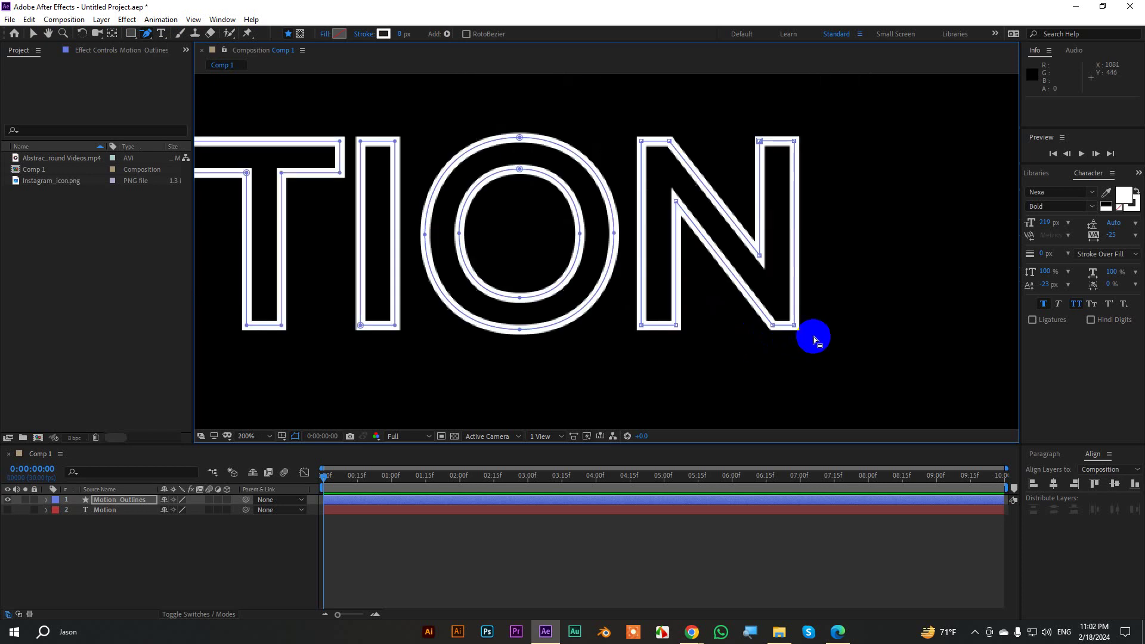
{"action": "scroll", "coordinate": [584, 251], "scroll_direction": "up", "scroll_amount": 2}
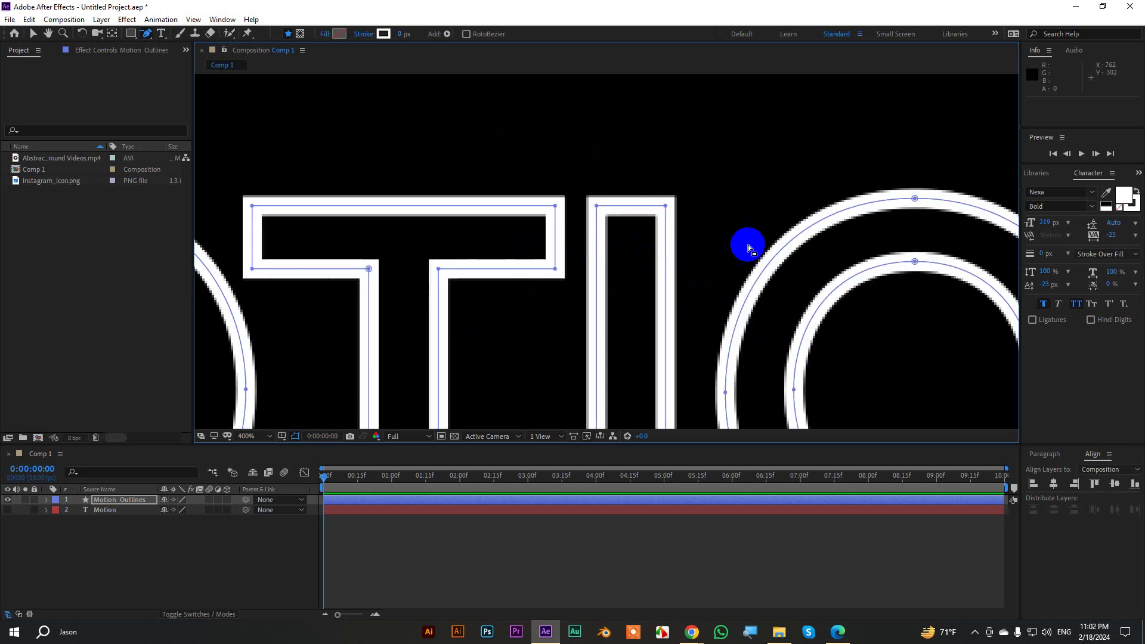
{"action": "scroll", "coordinate": [748, 244], "scroll_direction": "down", "scroll_amount": 2}
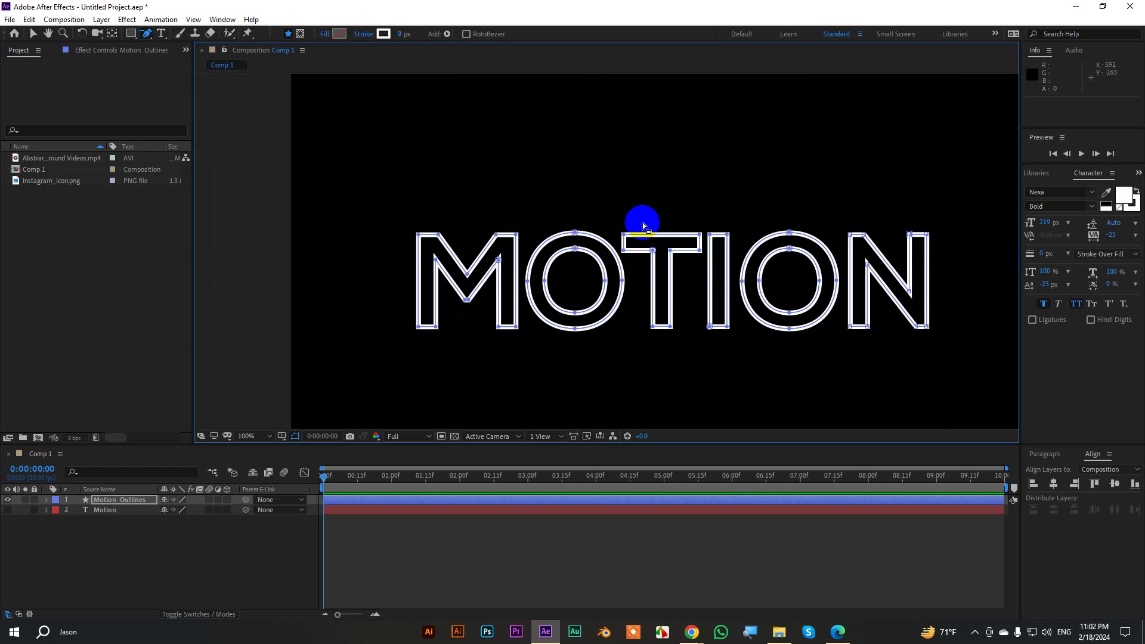
{"action": "left_click", "coordinate": [33, 33]}
{"action": "scroll", "coordinate": [419, 190], "scroll_direction": "down", "scroll_amount": 2}
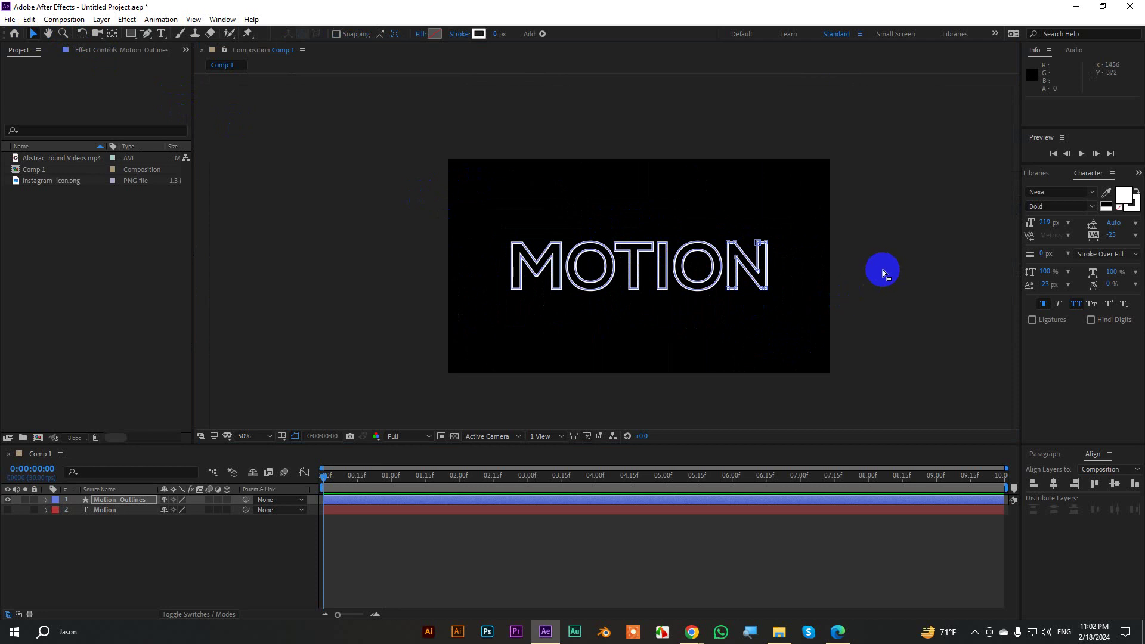
{"action": "scroll", "coordinate": [882, 269], "scroll_direction": "up", "scroll_amount": 2}
{"action": "left_click_drag", "start_coordinate": [914, 332], "coordinate": [830, 301]}
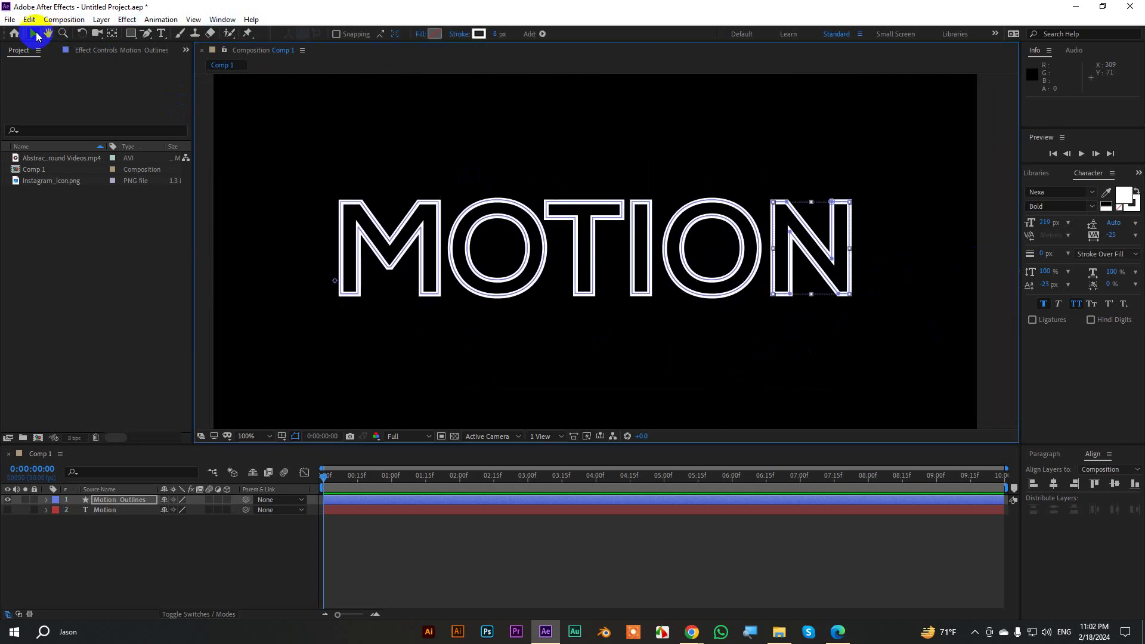
Add a Trim Paths operator to the Motion Outlines layer
{"action": "left_click", "coordinate": [143, 524]}
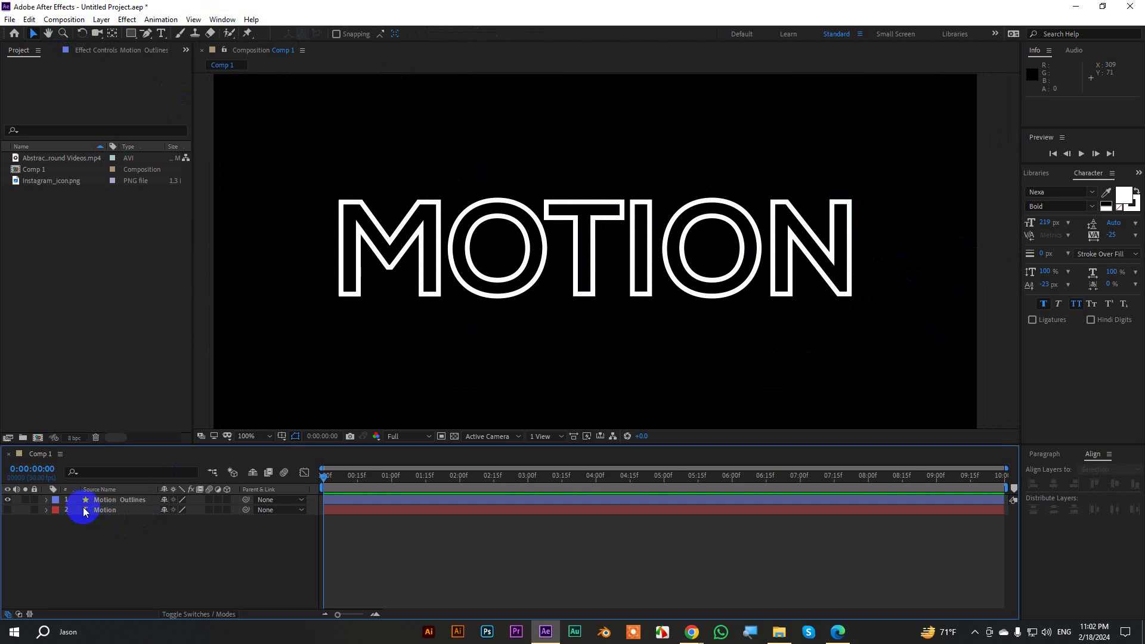
{"action": "left_click", "coordinate": [47, 499]}
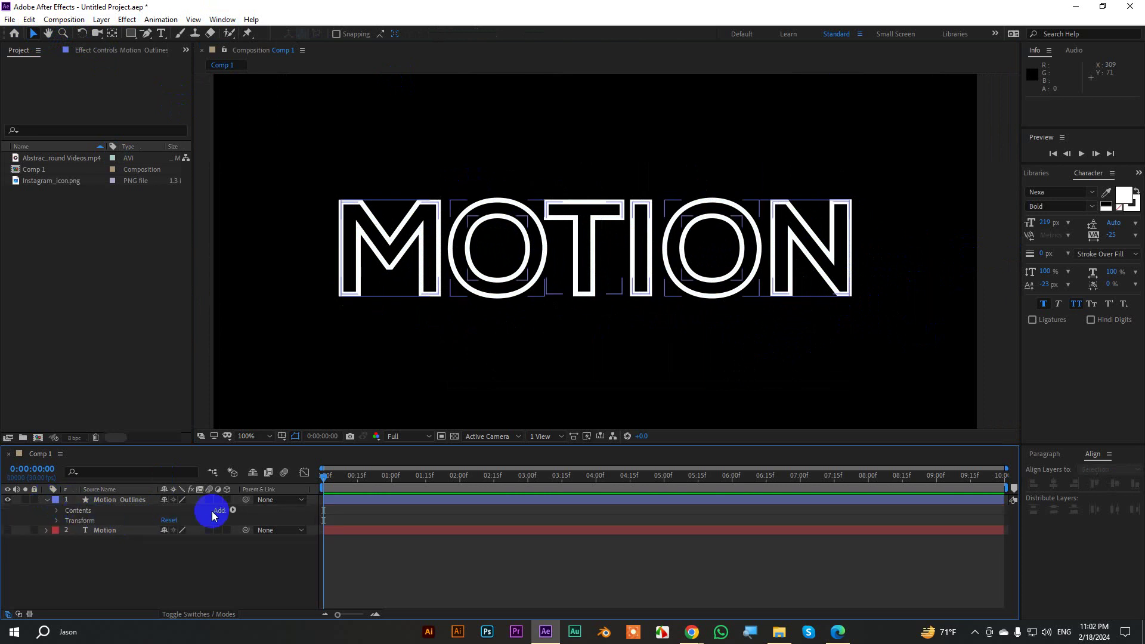
{"action": "left_click", "coordinate": [233, 509]}
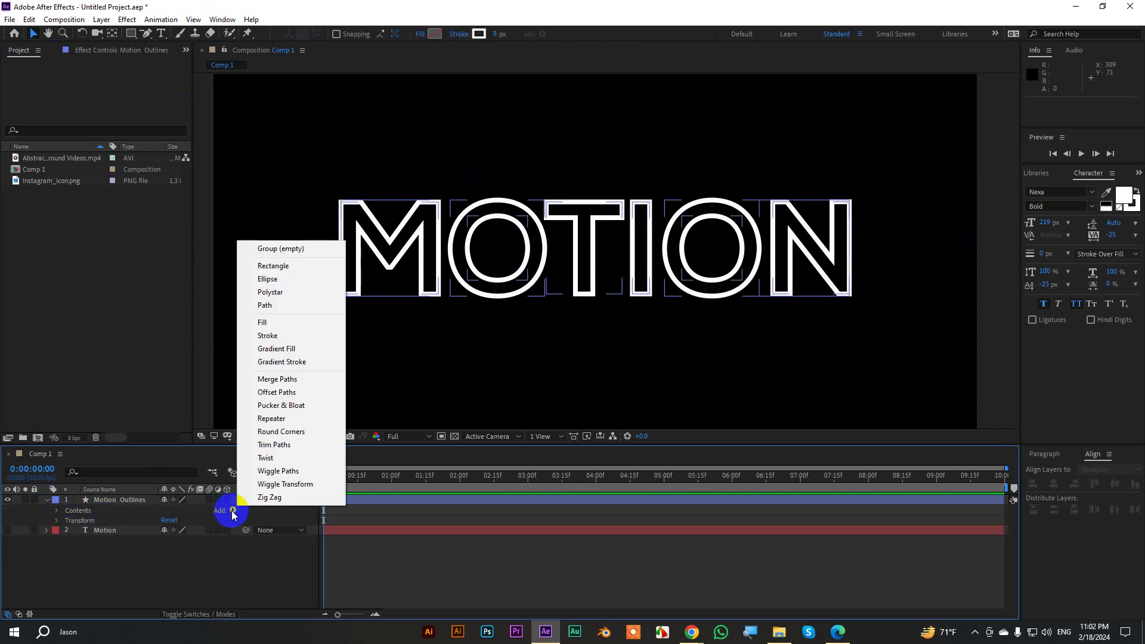
{"action": "left_click", "coordinate": [279, 446]}
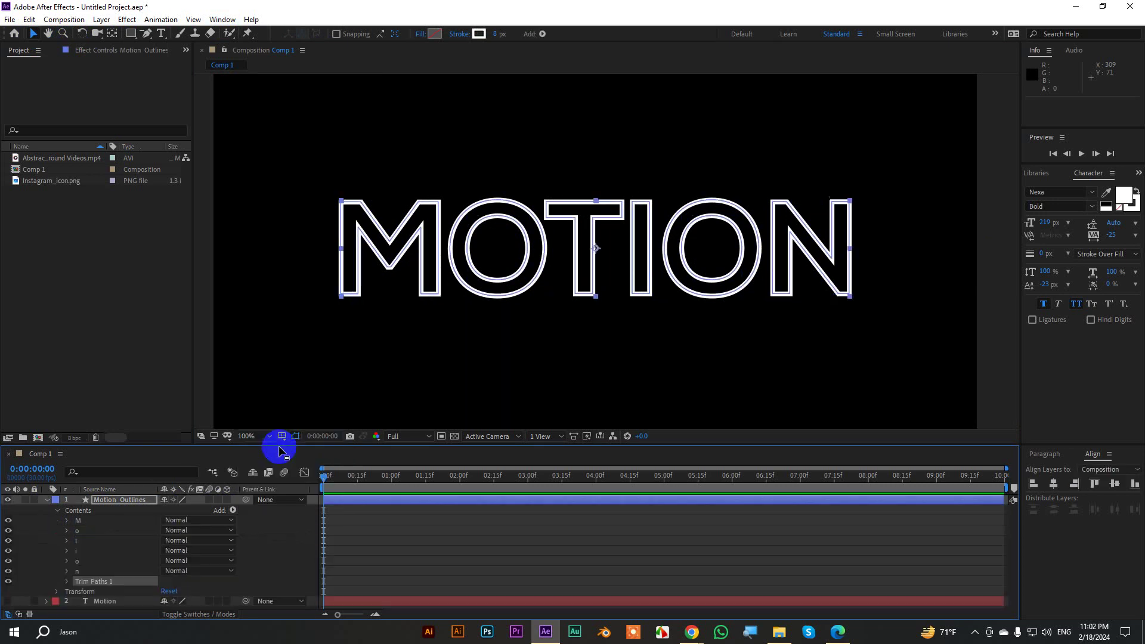
Set Trim Multiple Shapes to Simultaneously and test how End trims the outline
{"action": "left_click", "coordinate": [66, 581]}
{"action": "scroll", "coordinate": [221, 570], "scroll_direction": "down", "scroll_amount": 1}
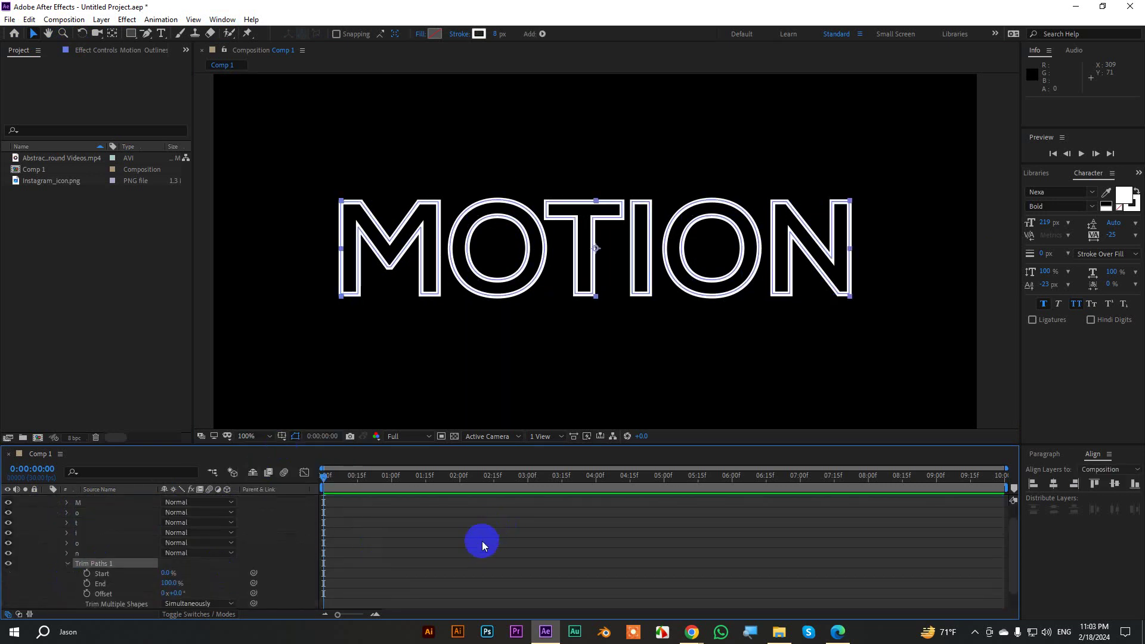
{"action": "scroll", "coordinate": [133, 560], "scroll_direction": "down", "scroll_amount": 1}
{"action": "left_click", "coordinate": [188, 583]}
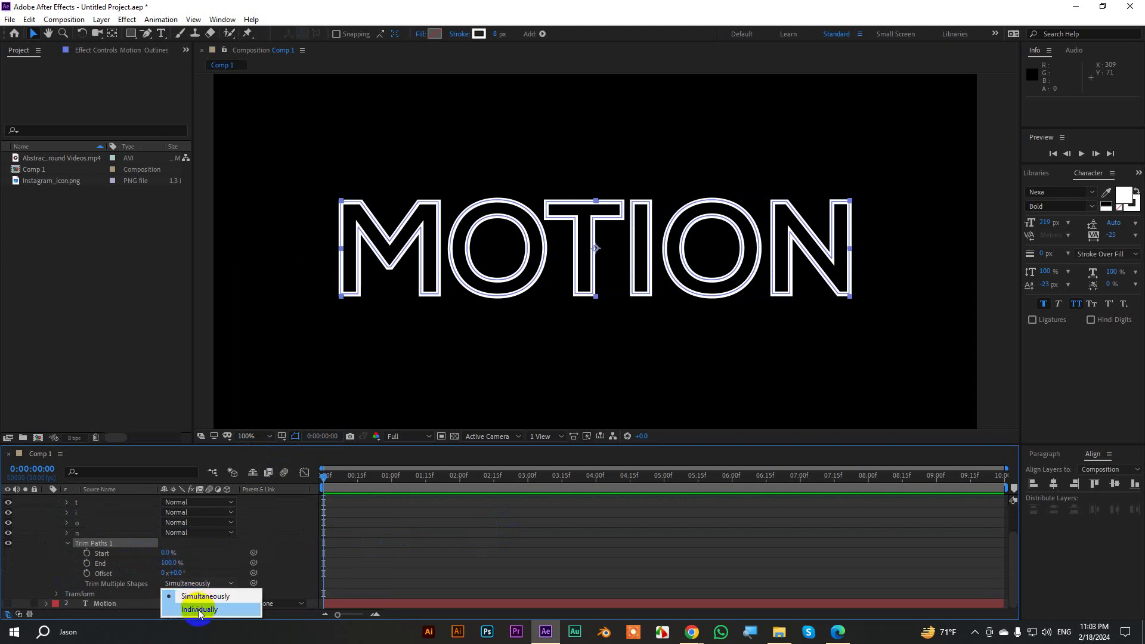
{"action": "left_click", "coordinate": [199, 609]}
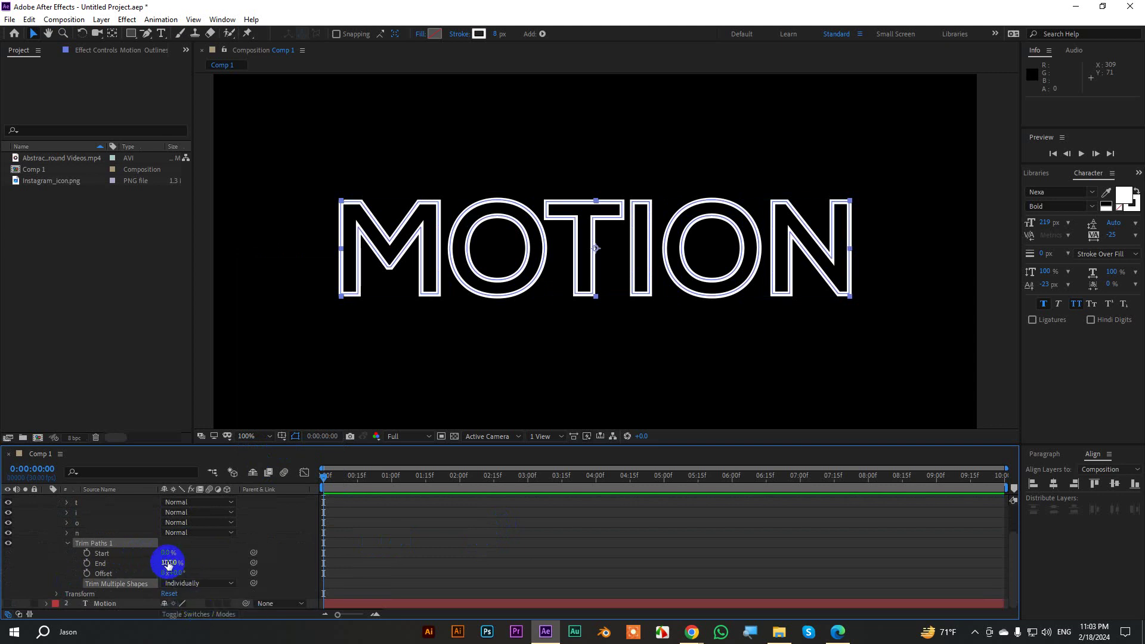
{"action": "mouse_move", "coordinate": [168, 565]}
{"action": "left_mouse_down"}
{"action": "mouse_move", "coordinate": [144, 564]}
{"action": "mouse_move", "coordinate": [191, 581]}
{"action": "left_mouse_up"}
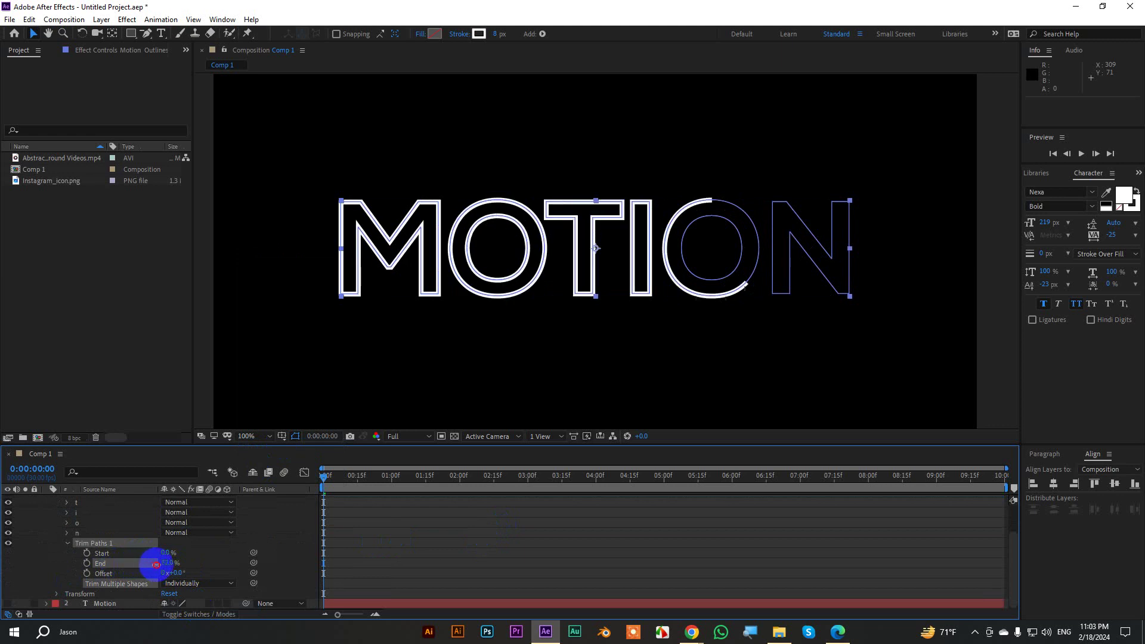
{"action": "left_click", "coordinate": [191, 581]}
{"action": "left_click", "coordinate": [179, 596]}
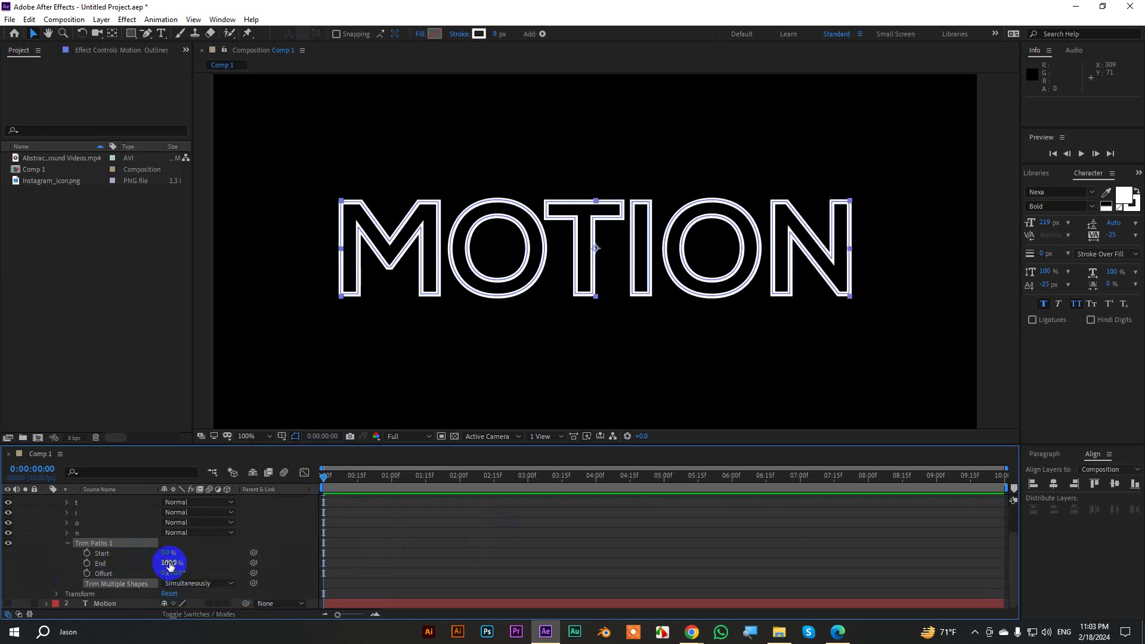
{"action": "mouse_move", "coordinate": [169, 565]}
{"action": "left_mouse_down"}
{"action": "mouse_move", "coordinate": [133, 572]}
{"action": "mouse_move", "coordinate": [202, 568]}
{"action": "left_mouse_up"}
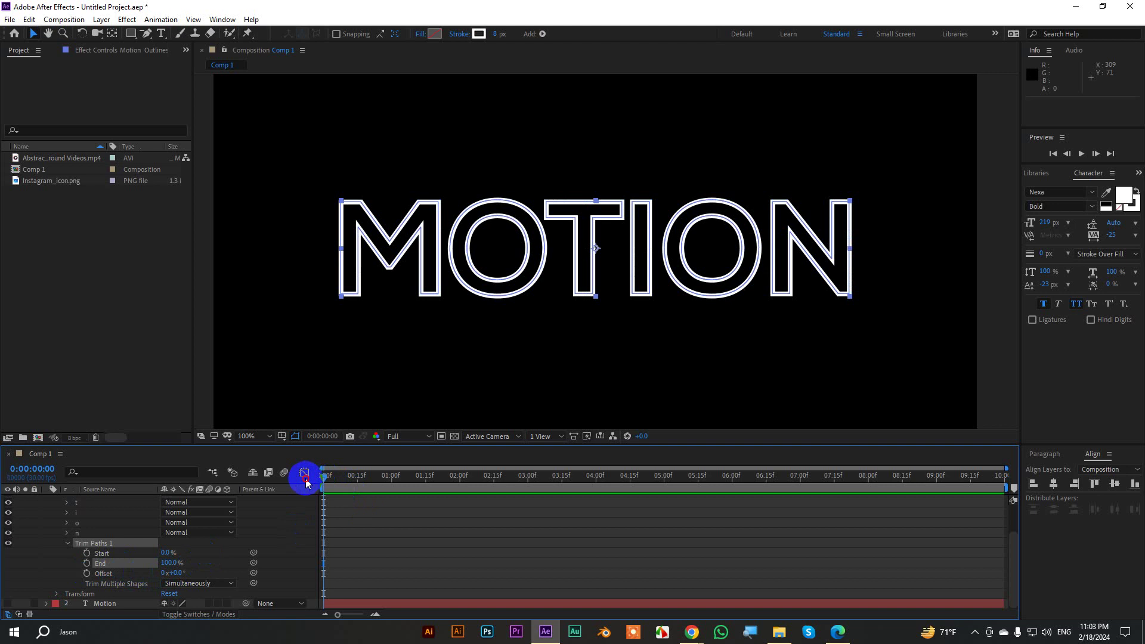
{"action": "key", "text": "Page_Down"}
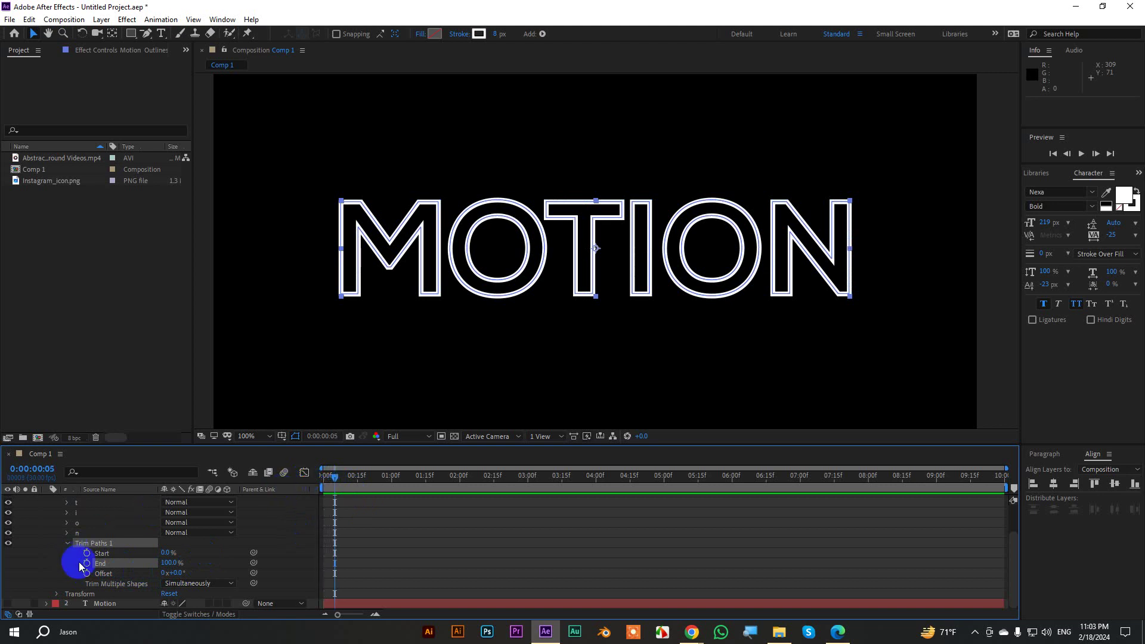
Keyframe Trim Paths End from 0% at the start to 100% at 1:15, then preview
{"action": "left_click", "coordinate": [170, 562]}
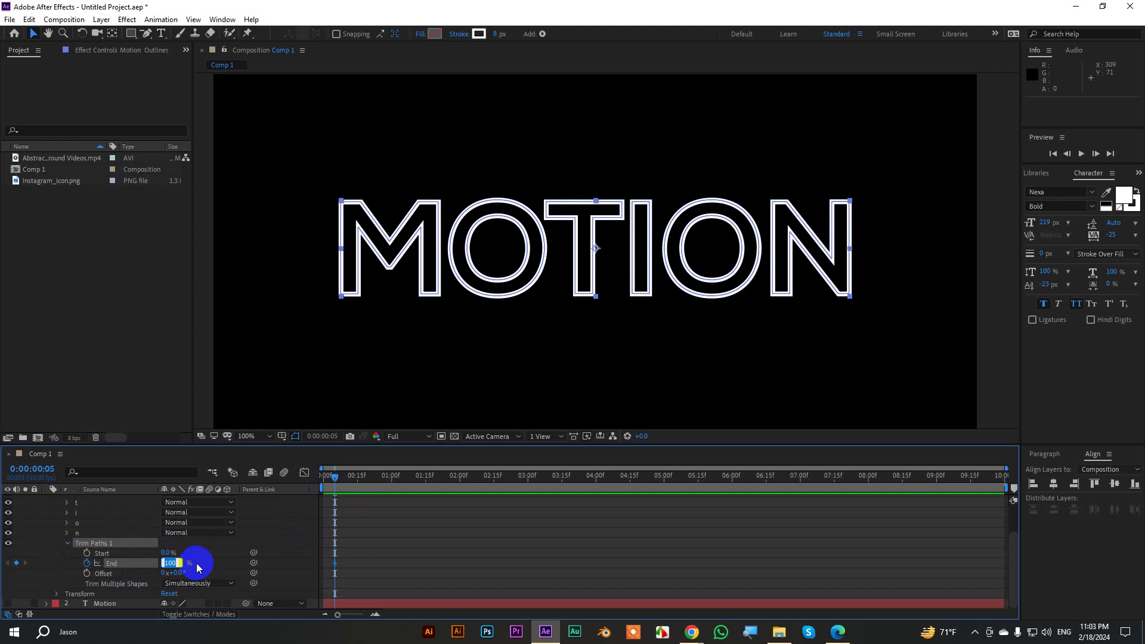
{"action": "type", "text": "0"}
{"action": "key", "text": "Return"}
{"action": "key", "text": "shift+Page_Down"}
{"action": "key", "text": "shift+Page_Down"}
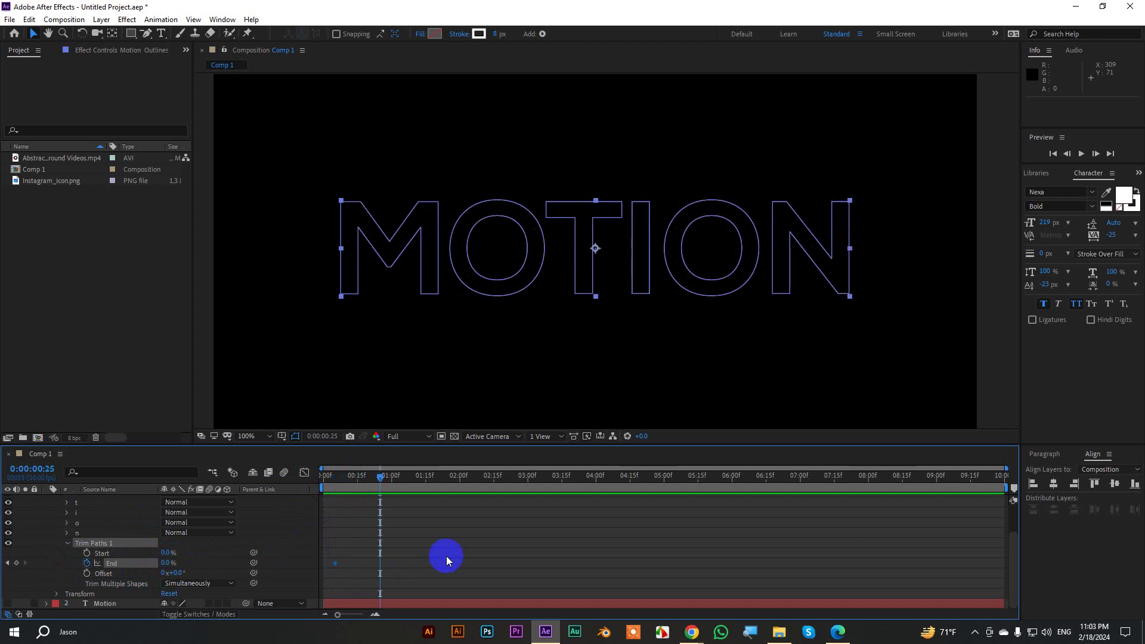
{"action": "key", "text": "shift+Page_Down"}
{"action": "key", "text": "shift+Page_Down"}
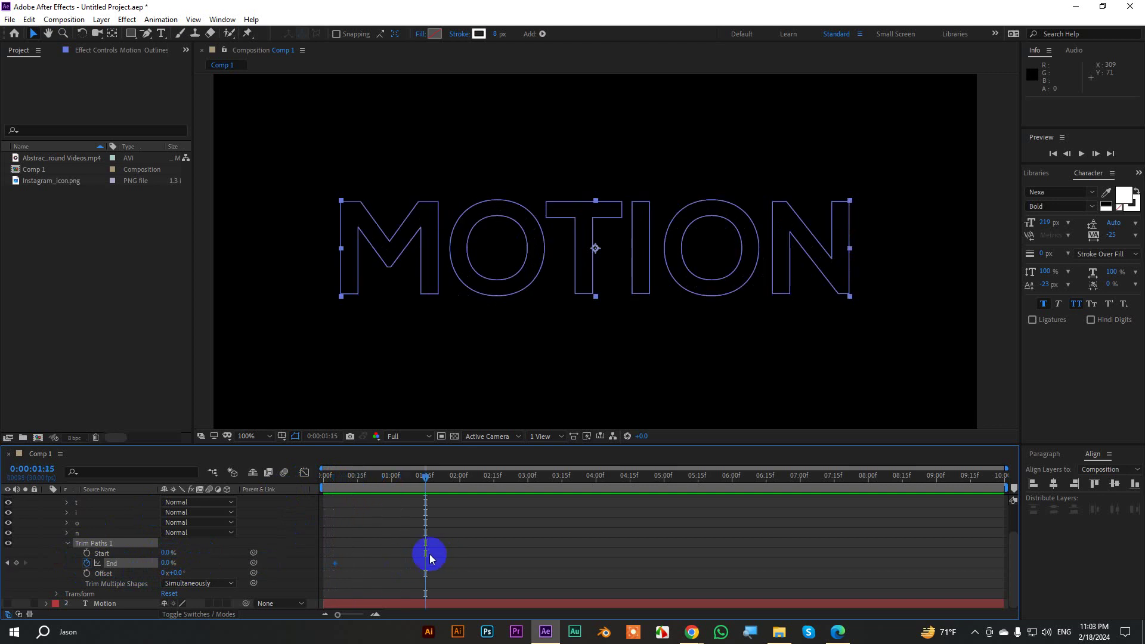
{"action": "left_click_drag", "start_coordinate": [164, 565], "coordinate": [265, 566]}
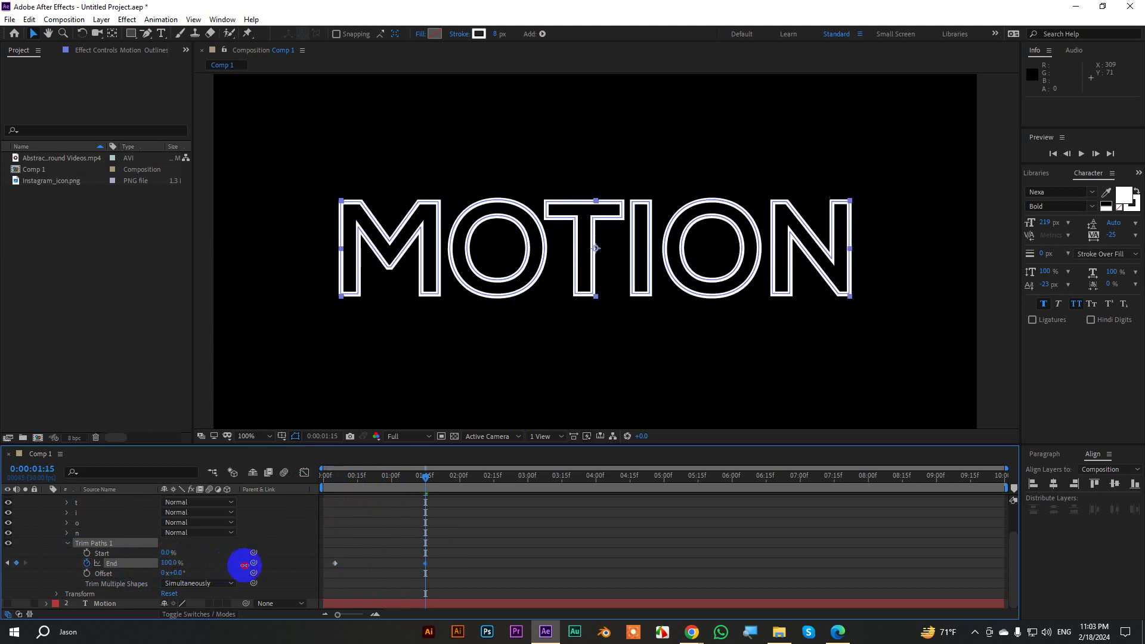
{"action": "key", "text": "space"}
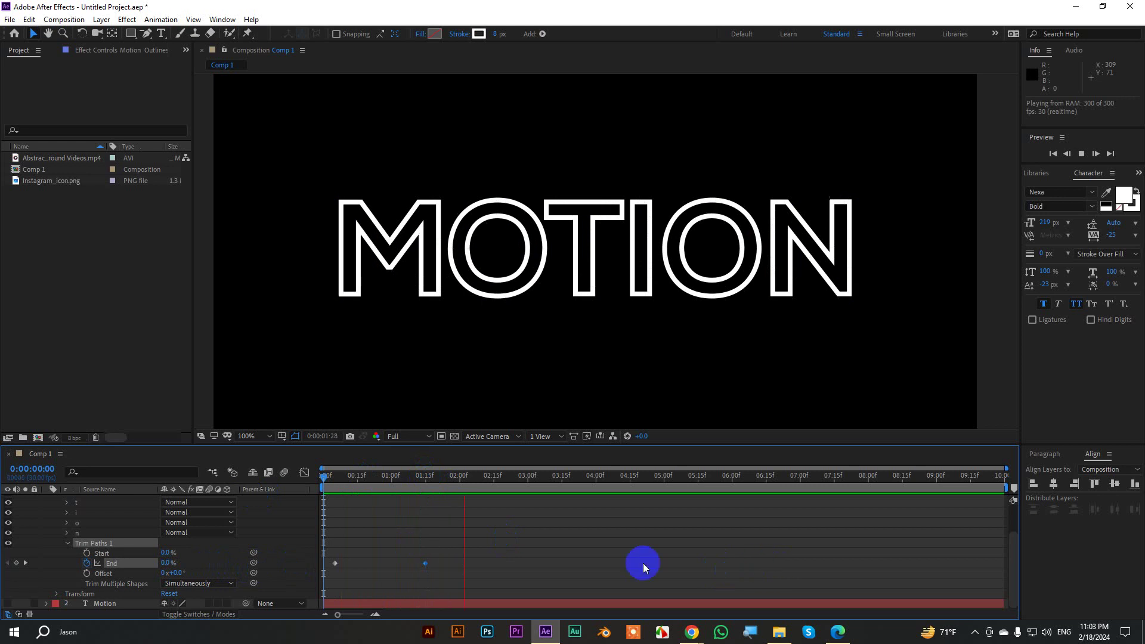
{"action": "left_click_drag", "start_coordinate": [448, 569], "coordinate": [329, 554]}
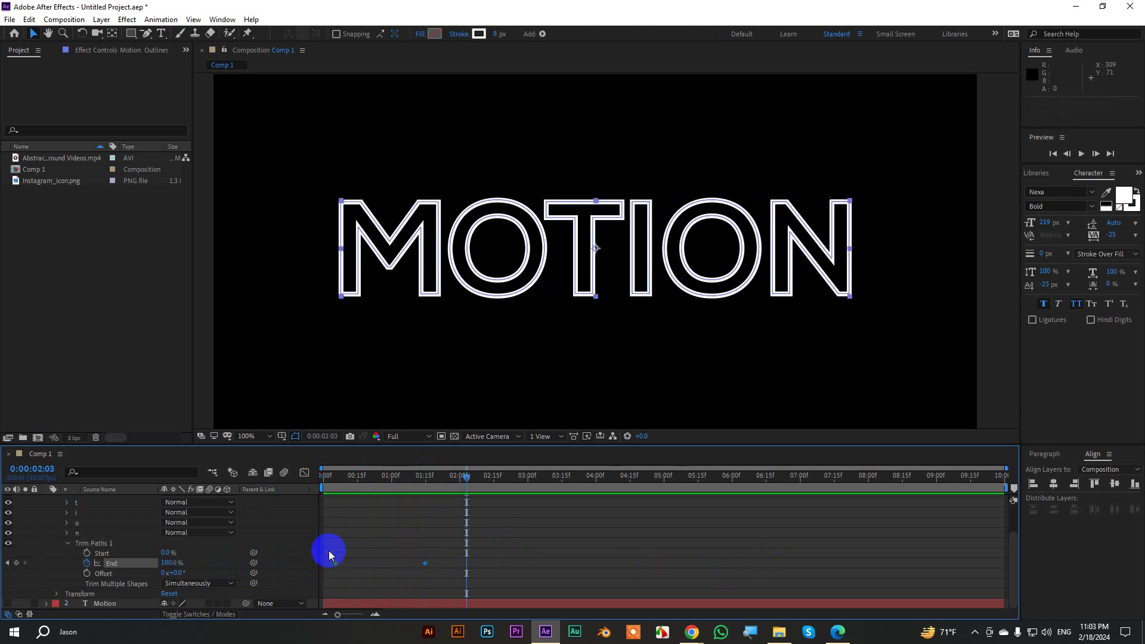
Ease into the final 100% End keyframe in the Graph Editor and preview the draw-on
{"action": "left_click", "coordinate": [304, 472]}
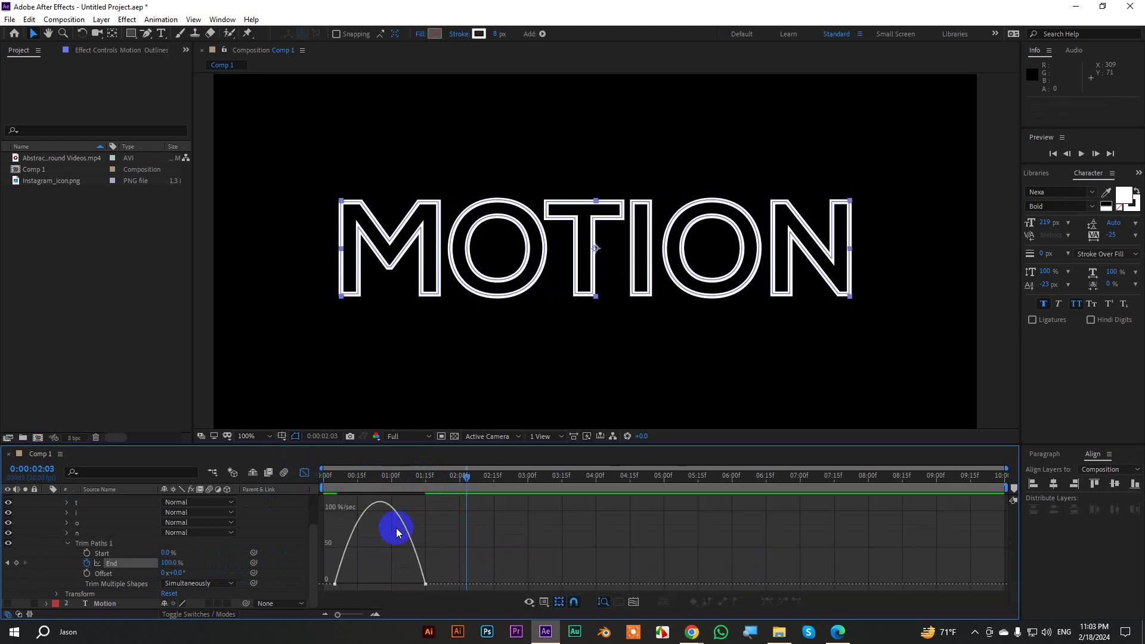
{"action": "left_click", "coordinate": [425, 583]}
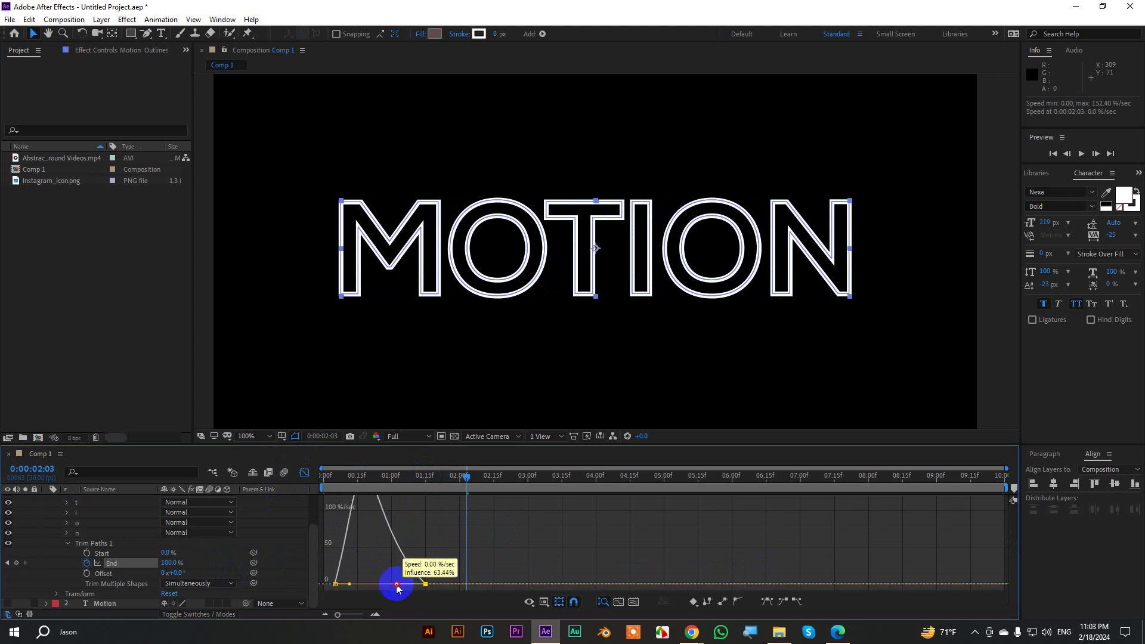
{"action": "left_click_drag", "start_coordinate": [408, 588], "coordinate": [396, 584]}
{"action": "left_click_drag", "start_coordinate": [466, 474], "coordinate": [309, 490]}
{"action": "key", "text": "space"}
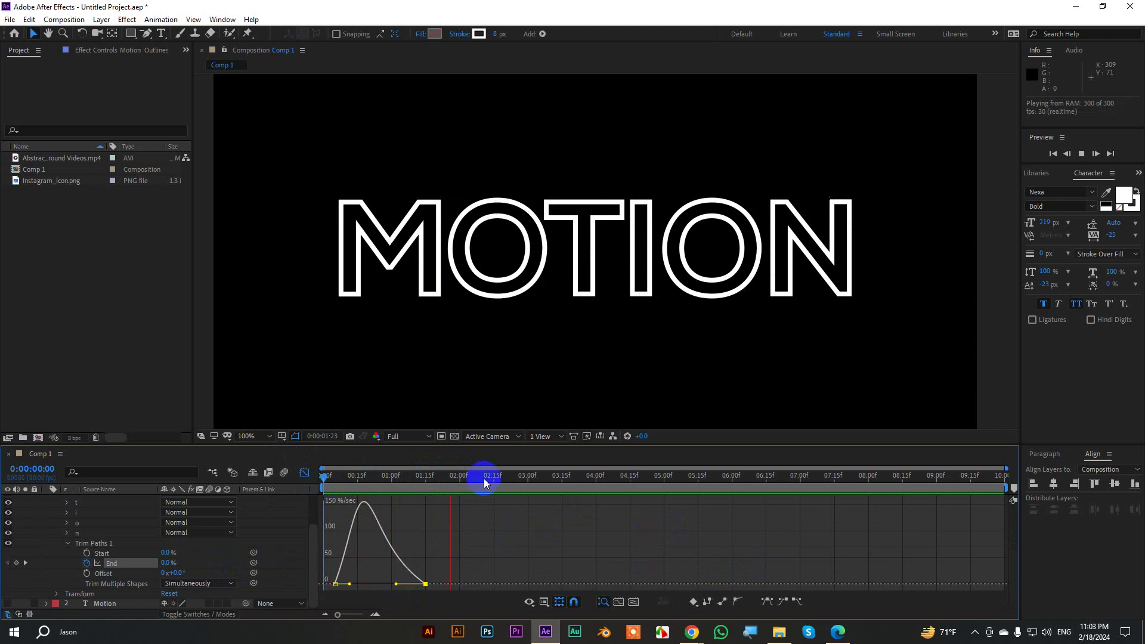
{"action": "left_click", "coordinate": [304, 472]}
{"action": "key", "text": "space"}
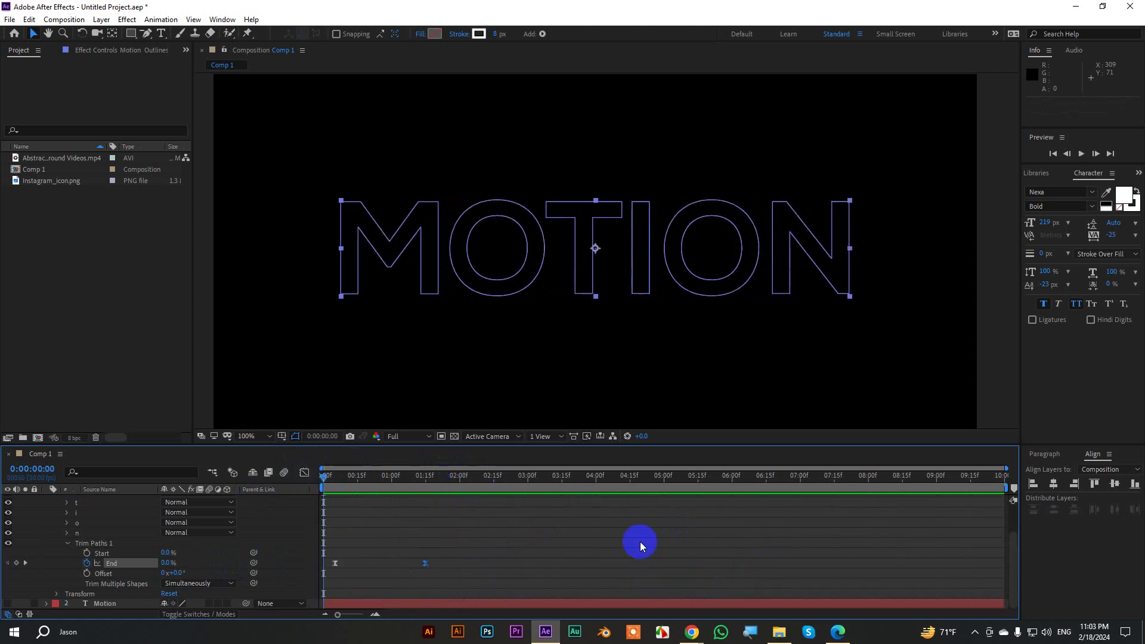
{"action": "key", "text": "space"}
{"action": "key", "text": "space"}
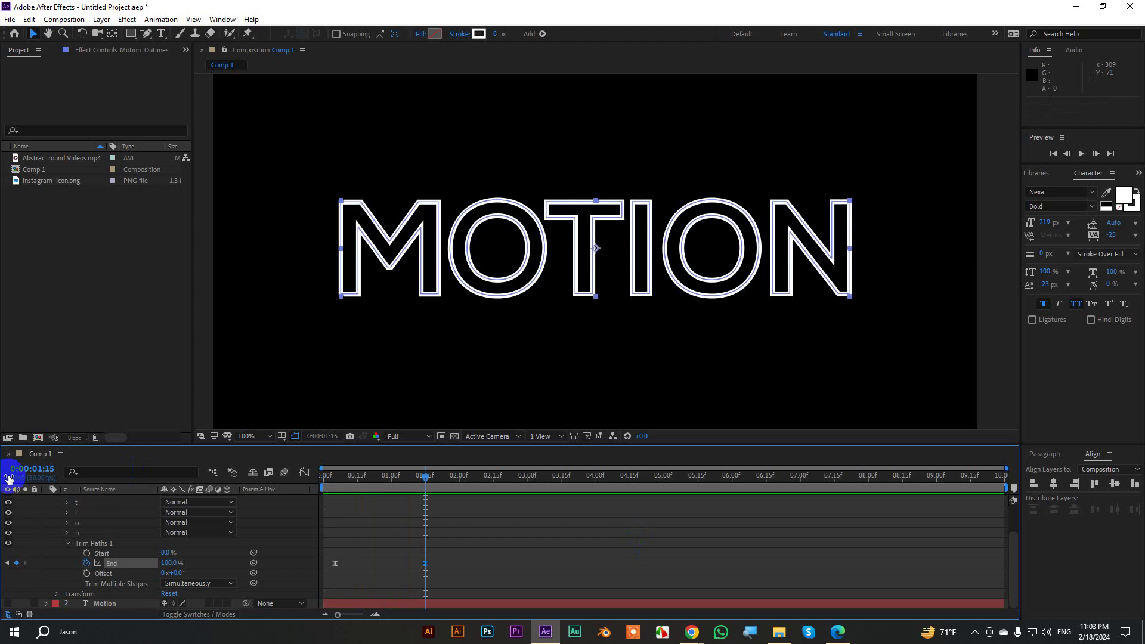
{"action": "scroll", "coordinate": [143, 546], "scroll_direction": "up", "scroll_amount": 3}
Duplicate the Motion Outlines layer twice, creating Motion Outlines 2 and Motion Outlines 3
{"action": "left_click", "coordinate": [46, 501]}
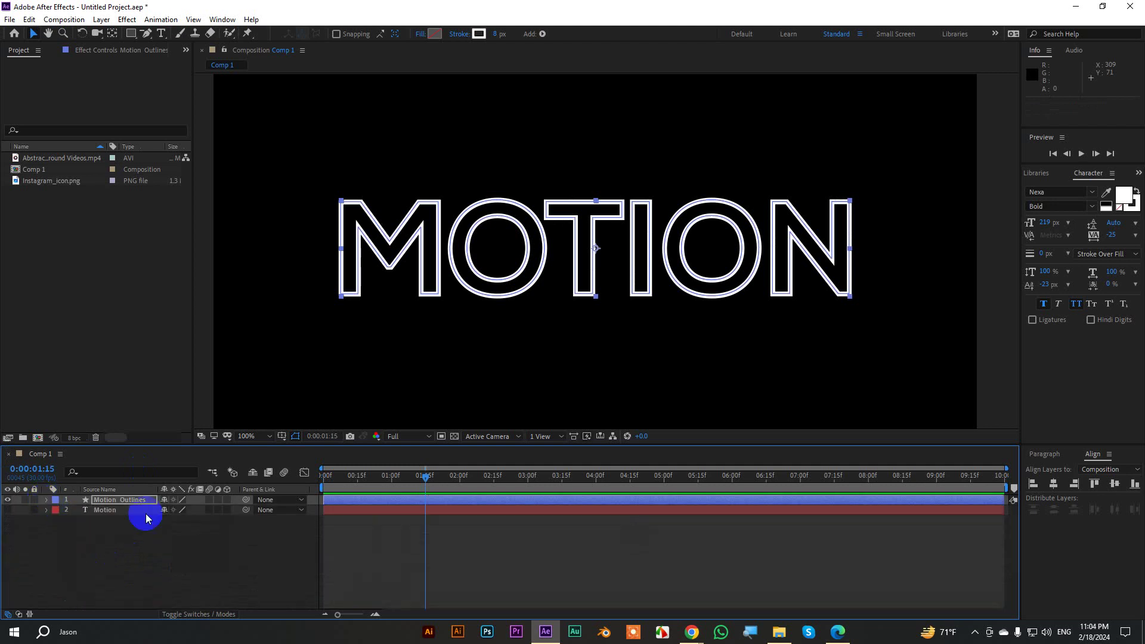
{"action": "left_click", "coordinate": [385, 500]}
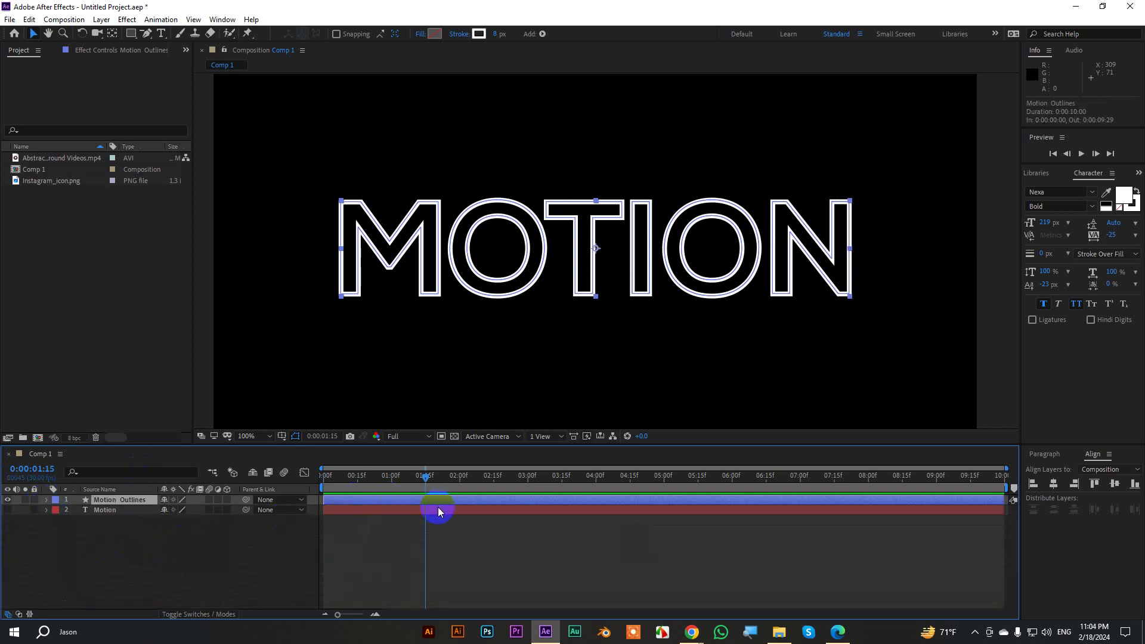
{"action": "key", "text": "ctrl+d"}
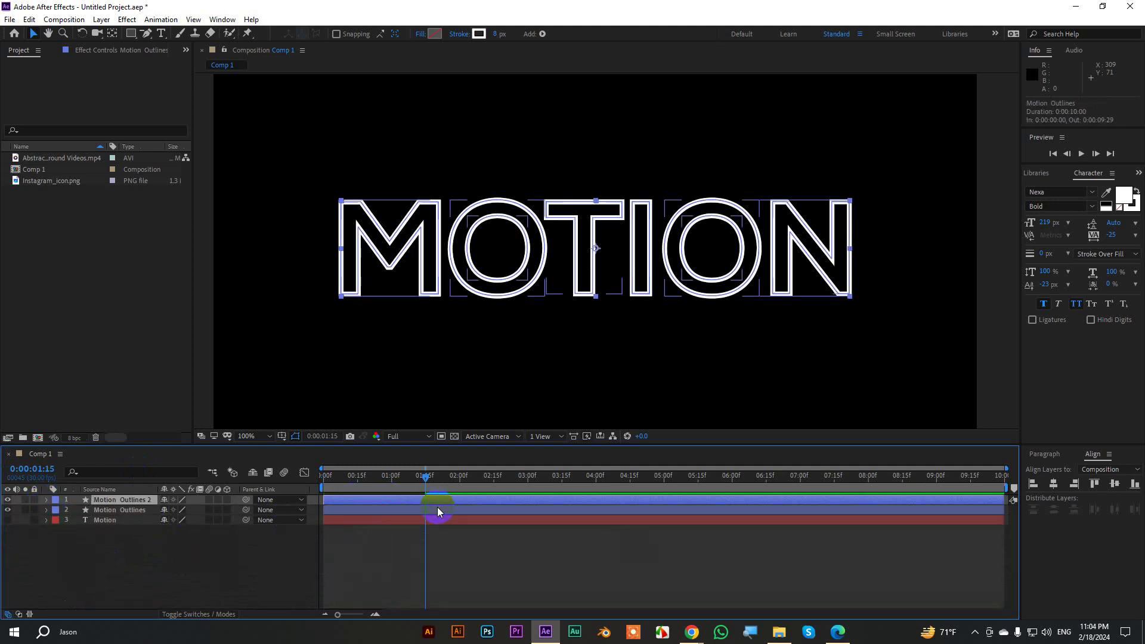
{"action": "key", "text": "ctrl+d"}
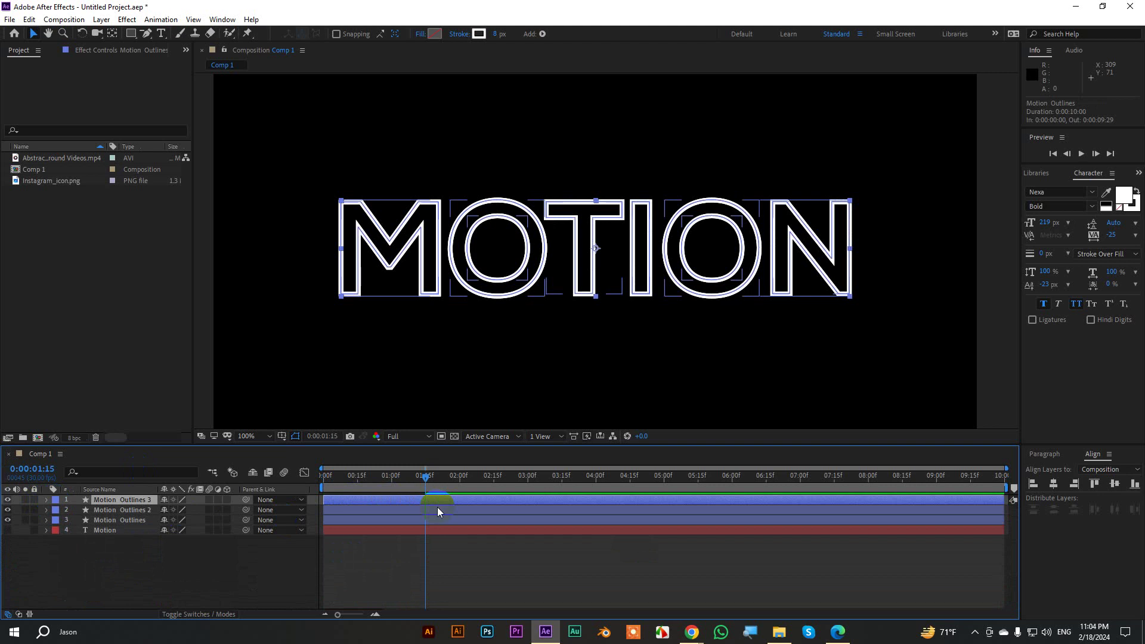
Reveal the End keyframes on all three outline layers, then select only Motion Outlines 3
{"action": "left_click", "coordinate": [409, 521], "text": "shift"}
{"action": "key", "text": "u"}
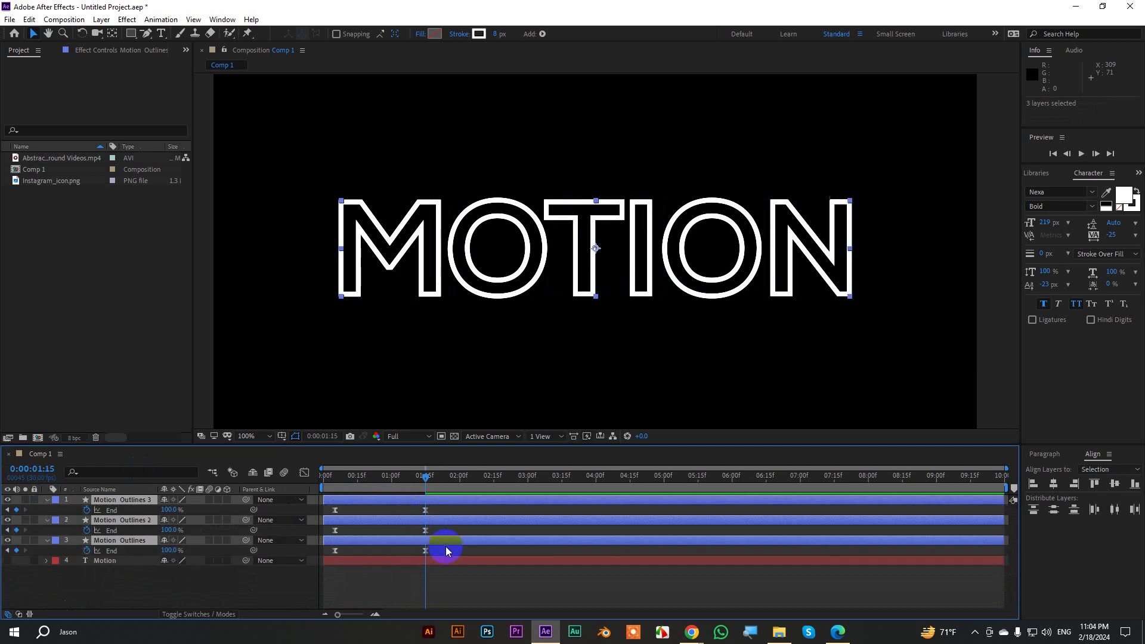
{"action": "left_click_drag", "start_coordinate": [455, 548], "coordinate": [322, 504]}
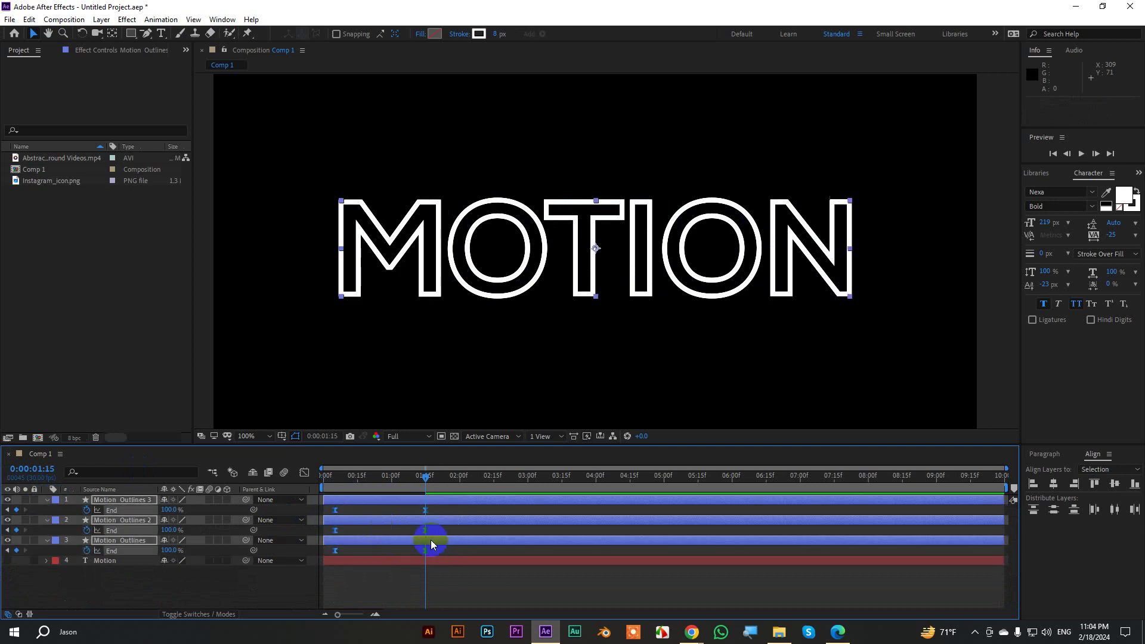
{"action": "left_click", "coordinate": [448, 549]}
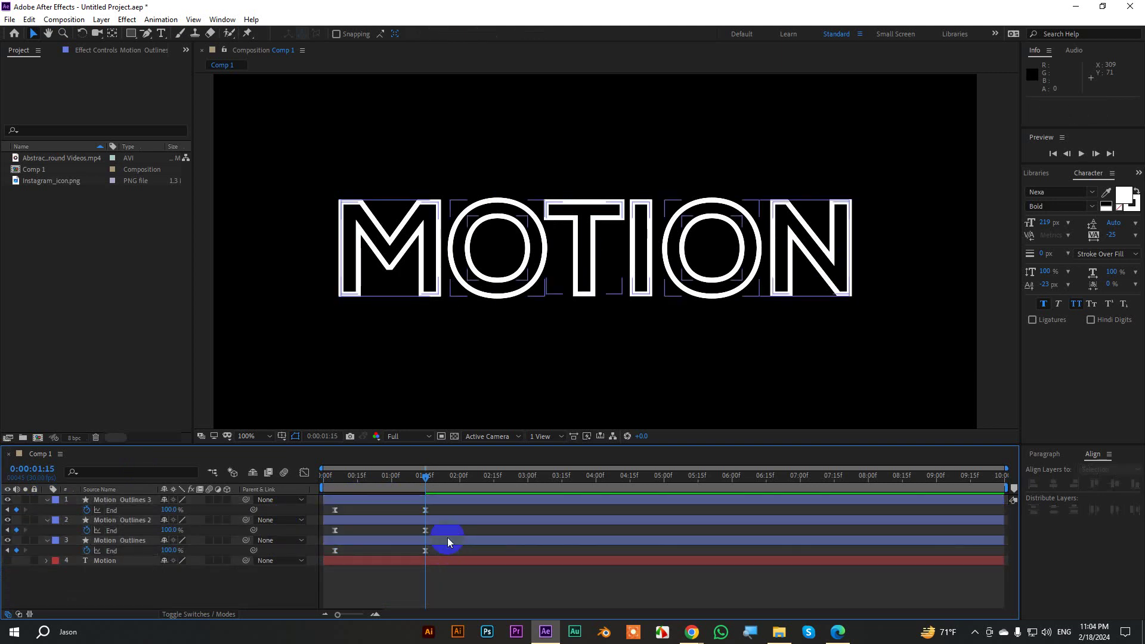
{"action": "left_click_drag", "start_coordinate": [441, 511], "coordinate": [328, 510]}
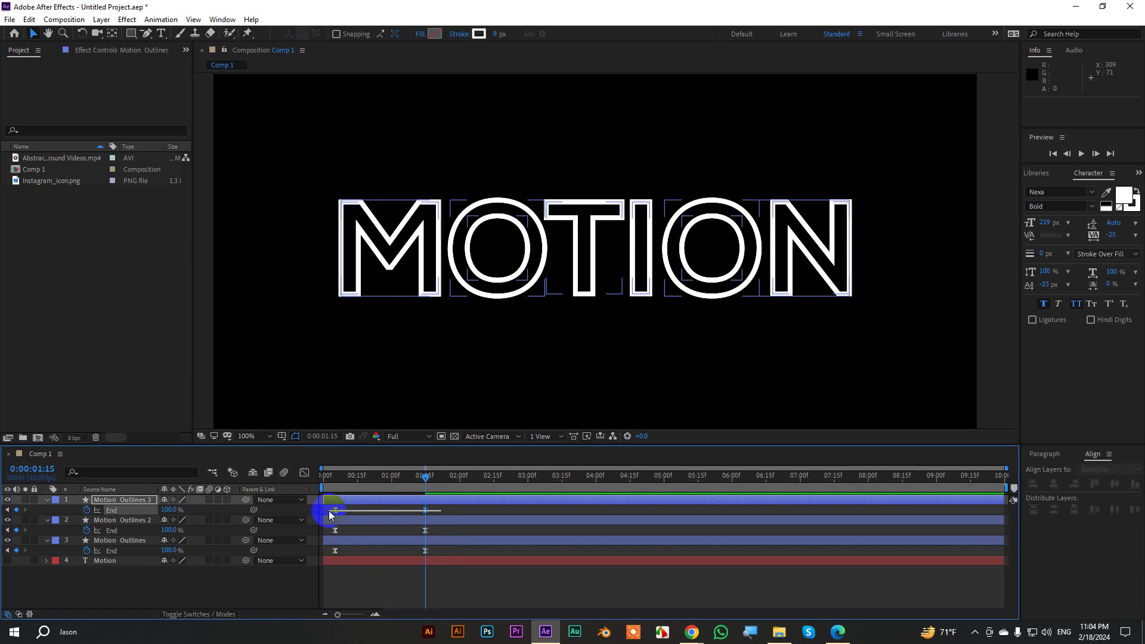
Set Motion Outlines 3's stroke colour to red FD3838
{"action": "left_click", "coordinate": [479, 34]}
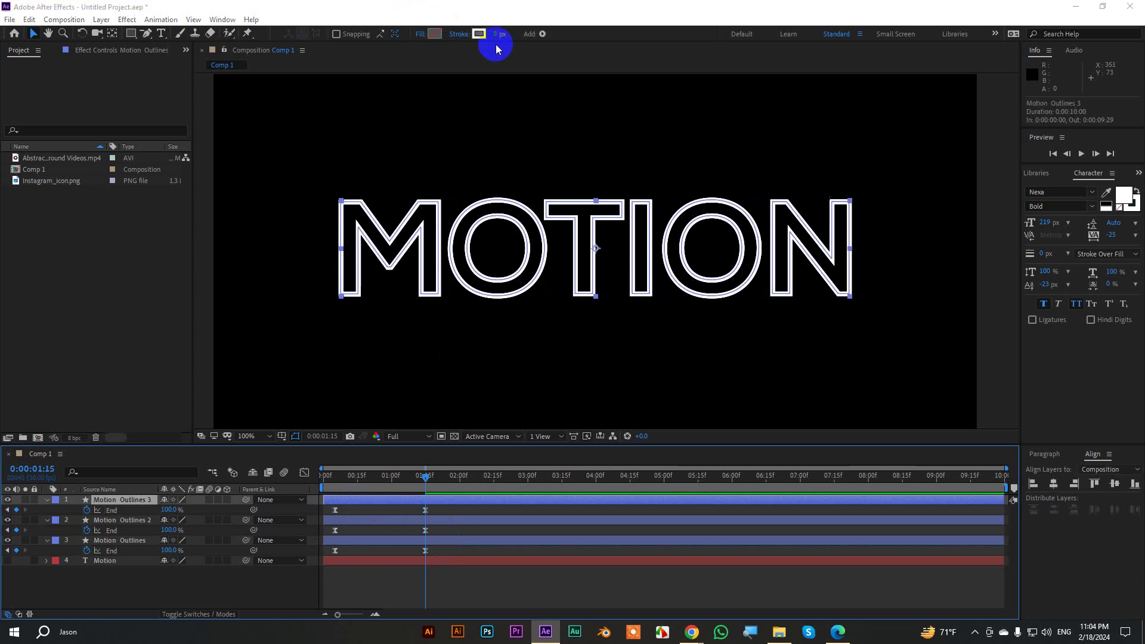
{"action": "left_click", "coordinate": [902, 153]}
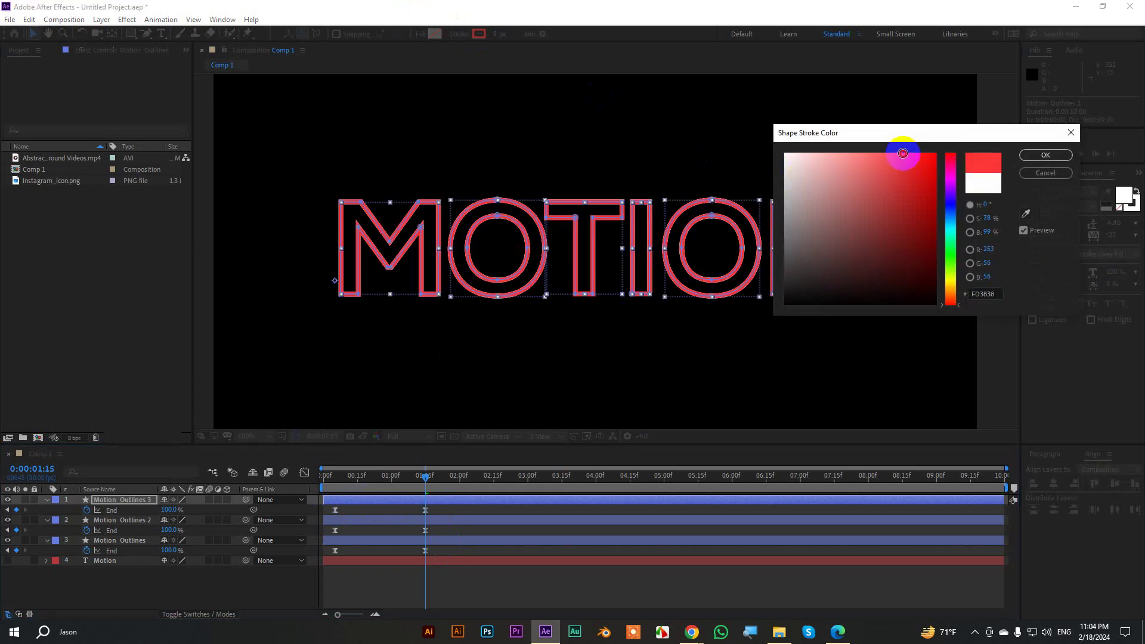
{"action": "left_click", "coordinate": [1055, 157]}
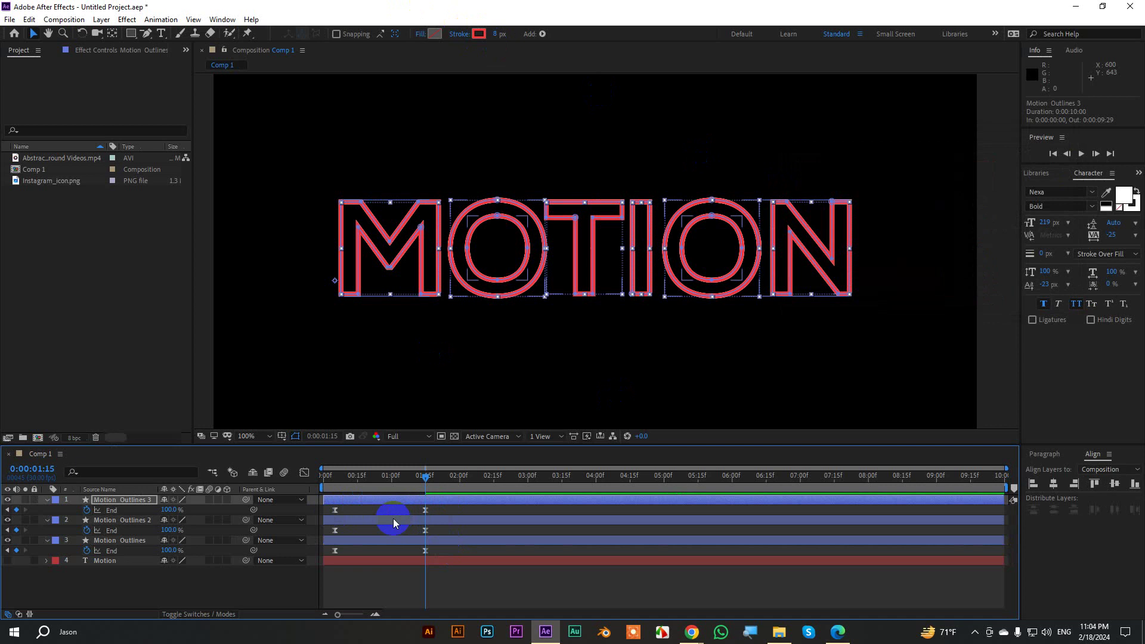
Deselect all layers and preview the red MOTION draw-on from the start
{"action": "left_click", "coordinate": [448, 531]}
{"action": "left_click", "coordinate": [331, 532]}
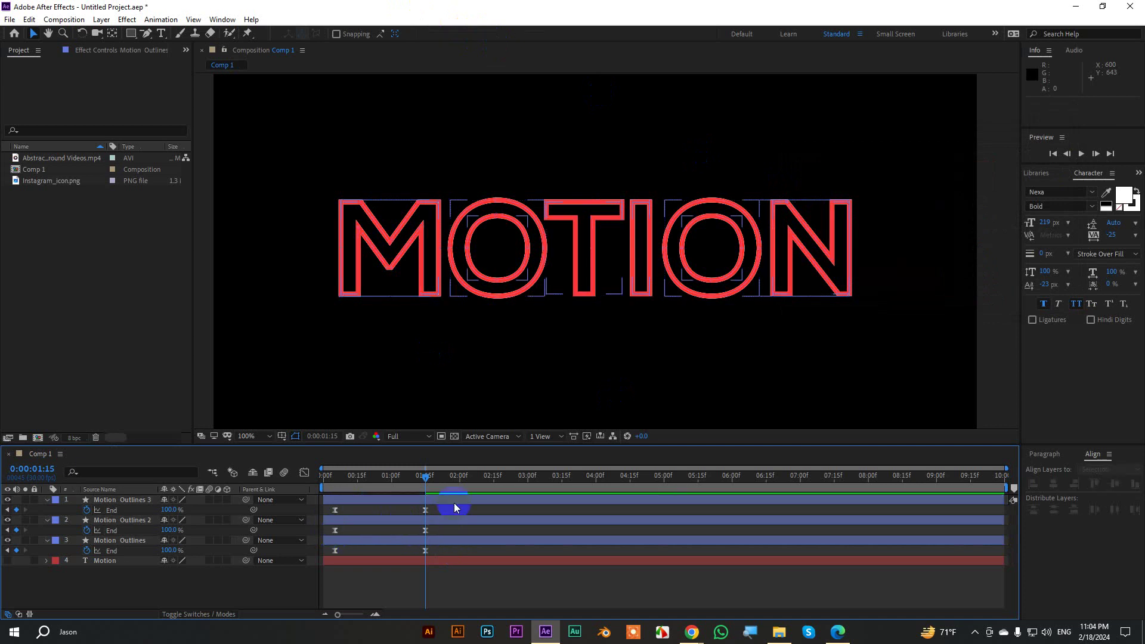
{"action": "left_click_drag", "start_coordinate": [365, 477], "coordinate": [340, 487]}
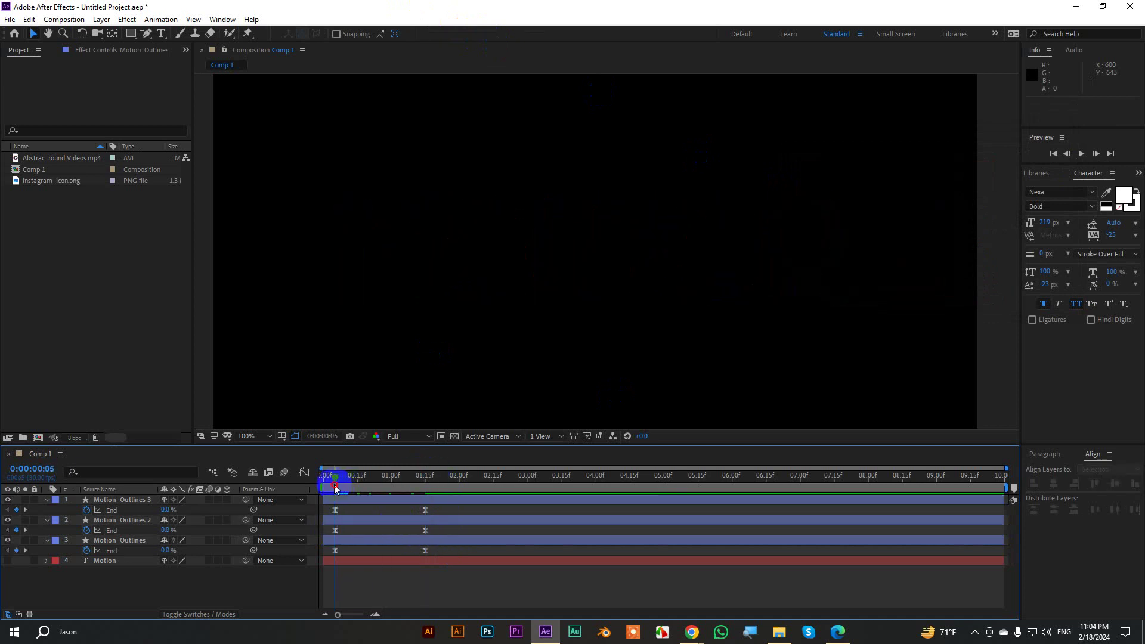
{"action": "key", "text": "space"}
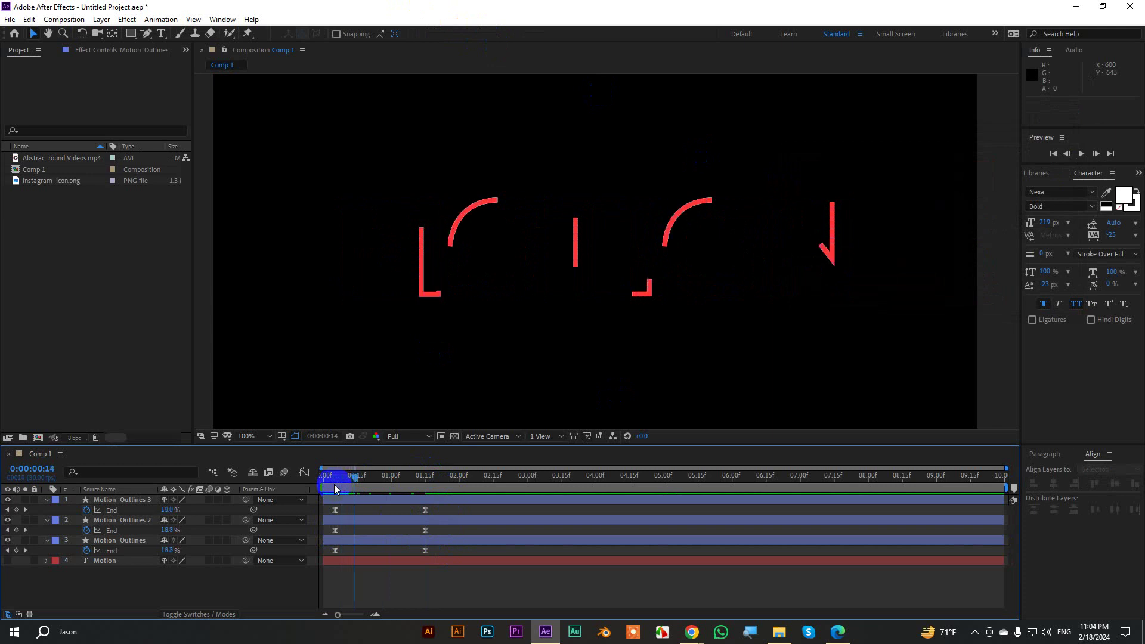
Delay Motion Outlines 2's End keyframes to start at 0:15 and give it a green 35FF30 stroke
{"action": "left_click", "coordinate": [334, 487]}
{"action": "mouse_move", "coordinate": [447, 527]}
{"action": "left_mouse_down"}
{"action": "mouse_move", "coordinate": [334, 532]}
{"action": "mouse_move", "coordinate": [356, 531]}
{"action": "left_mouse_up"}
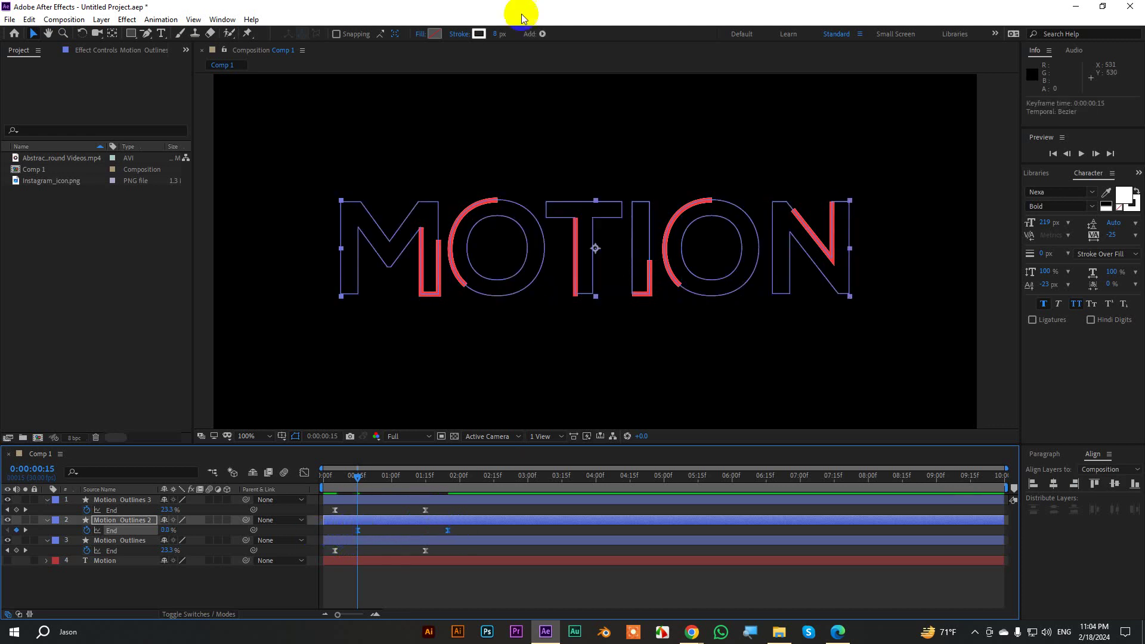
{"action": "left_click", "coordinate": [479, 33]}
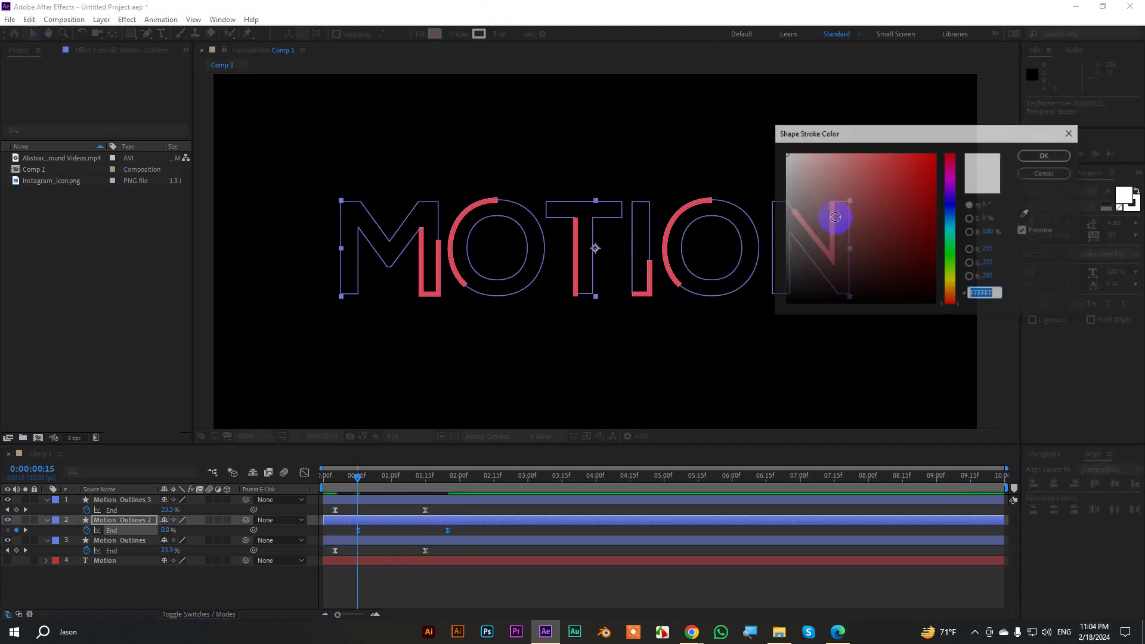
{"action": "left_click", "coordinate": [952, 253]}
{"action": "left_click", "coordinate": [907, 154]}
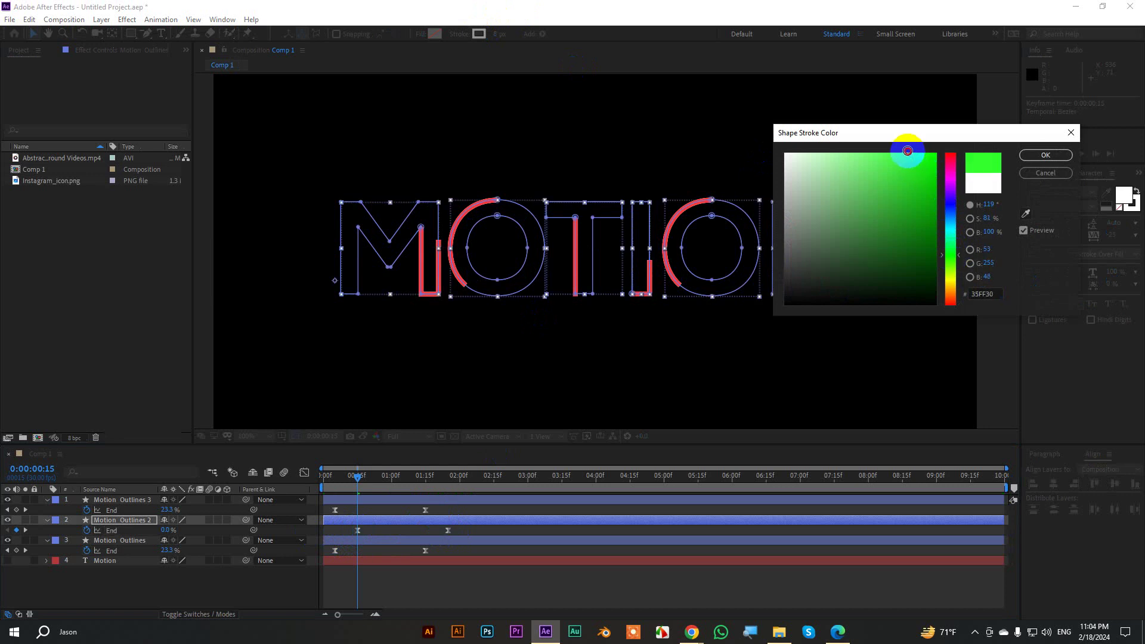
{"action": "left_click", "coordinate": [1044, 155]}
{"action": "mouse_move", "coordinate": [350, 477]}
{"action": "left_mouse_down"}
{"action": "mouse_move", "coordinate": [440, 493]}
{"action": "mouse_move", "coordinate": [400, 490]}
{"action": "left_mouse_up"}
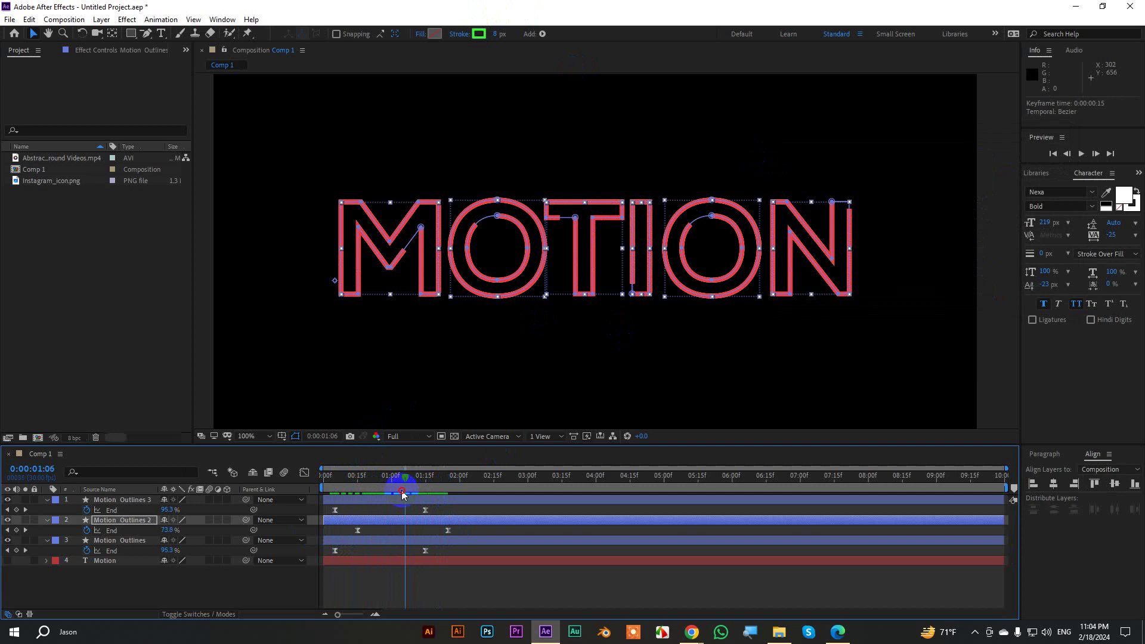
{"action": "left_click", "coordinate": [376, 540]}
Shift the white Motion Outlines End keyframes later so its draw-on starts last
{"action": "left_click_drag", "start_coordinate": [466, 550], "coordinate": [411, 551]}
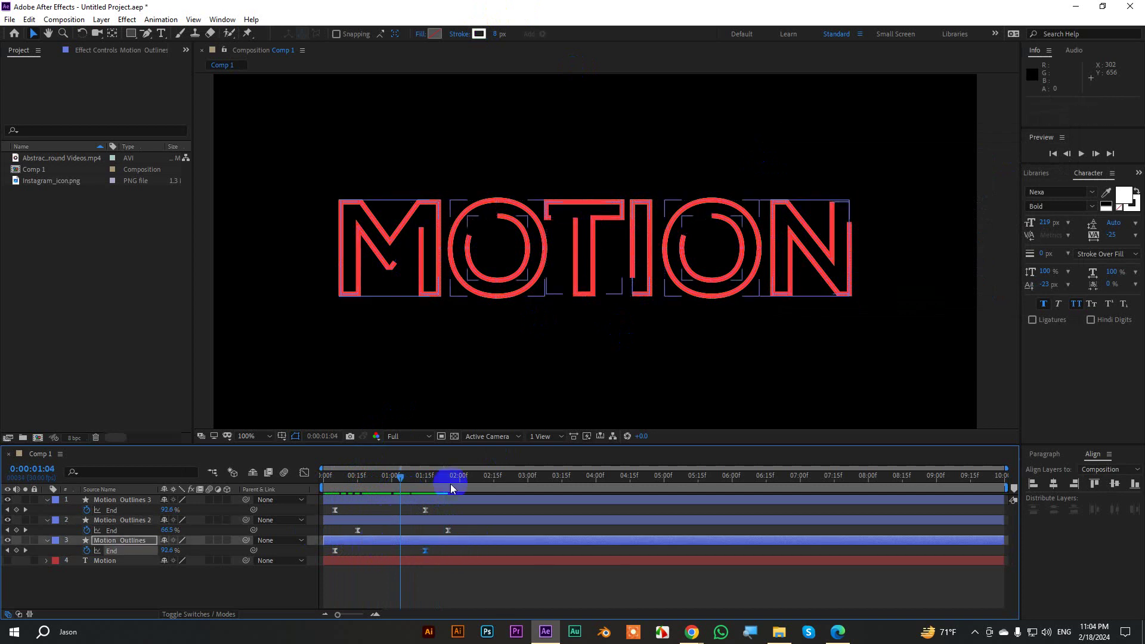
{"action": "left_click_drag", "start_coordinate": [394, 484], "coordinate": [359, 490]}
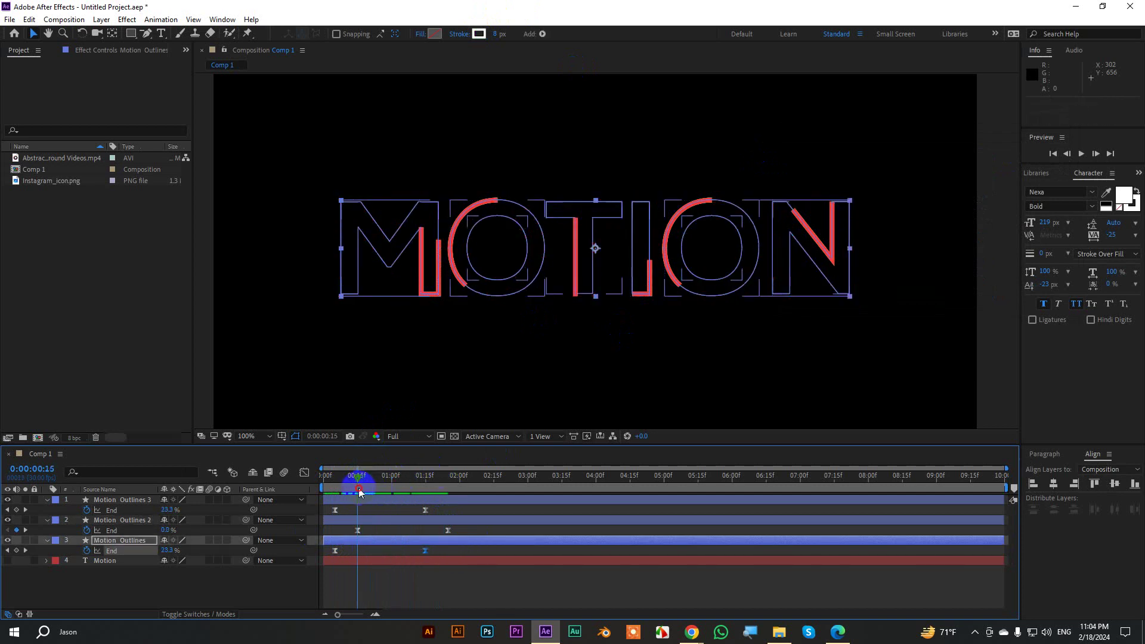
{"action": "key", "text": "shift+Page_Down"}
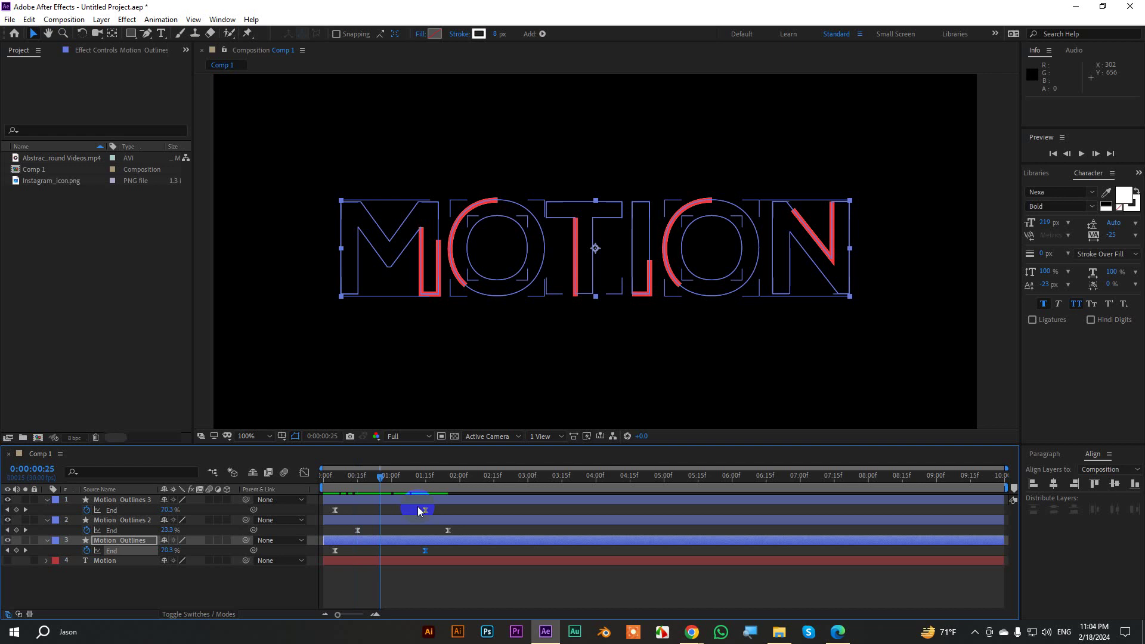
{"action": "mouse_move", "coordinate": [441, 546]}
{"action": "left_mouse_down"}
{"action": "mouse_move", "coordinate": [329, 560]}
{"action": "mouse_move", "coordinate": [381, 553]}
{"action": "left_mouse_up"}
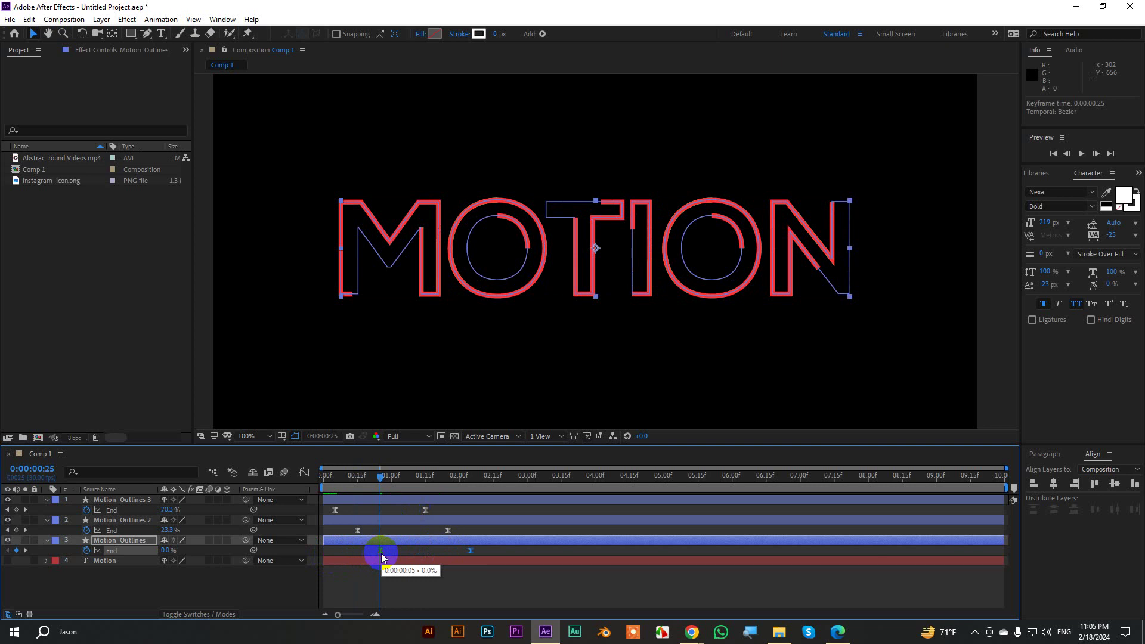
{"action": "left_click_drag", "start_coordinate": [381, 553], "coordinate": [381, 553]}
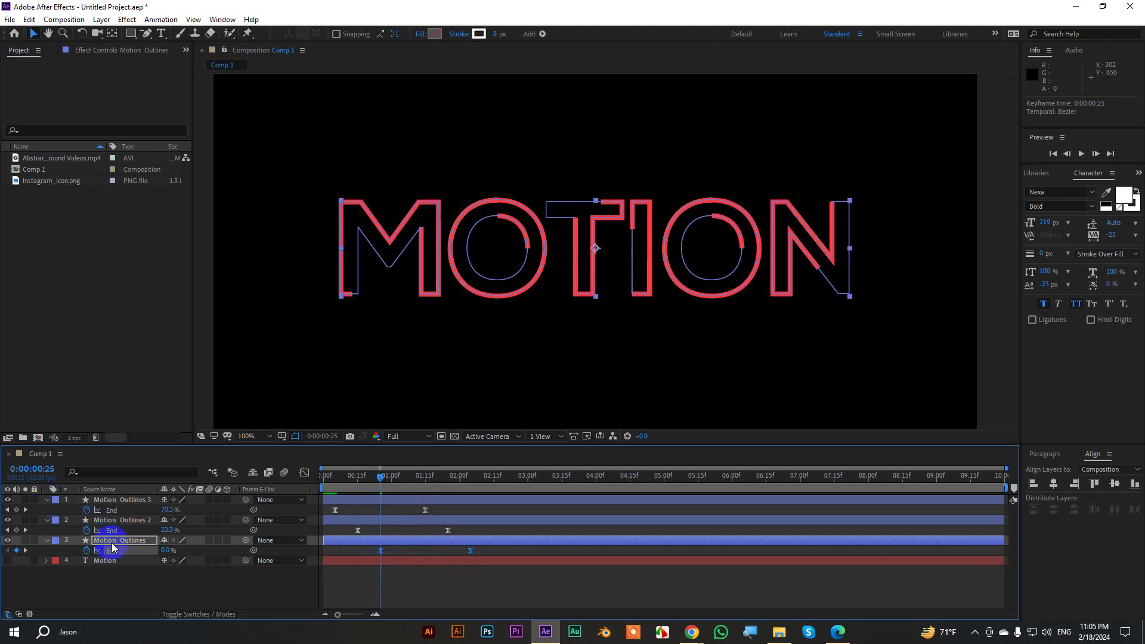
{"action": "left_click", "coordinate": [153, 578]}
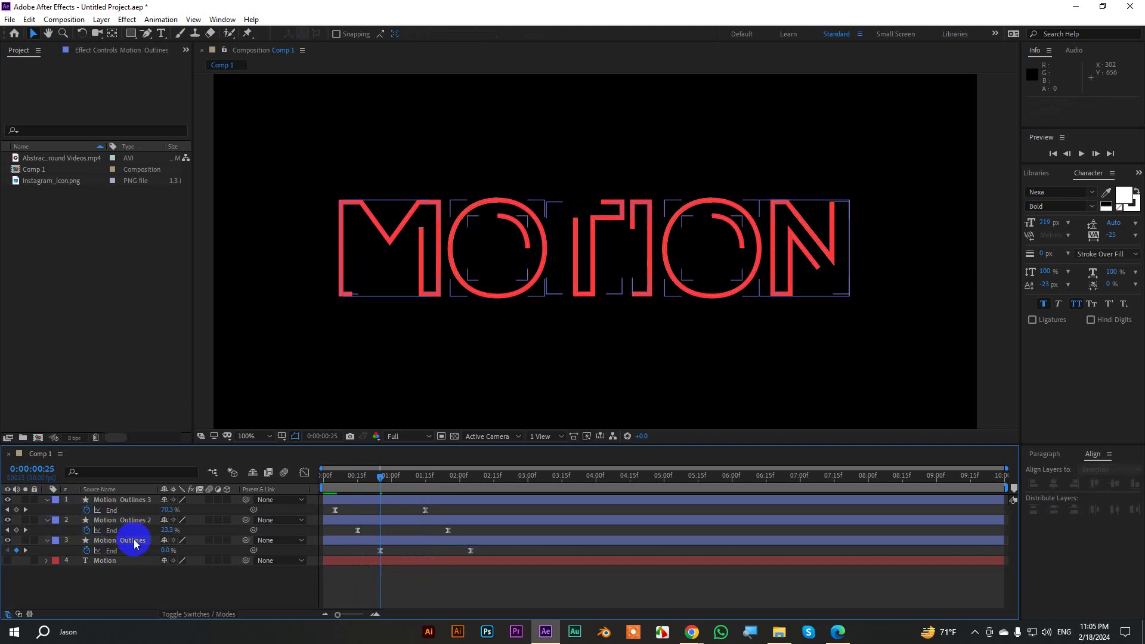
{"action": "left_click", "coordinate": [368, 542]}
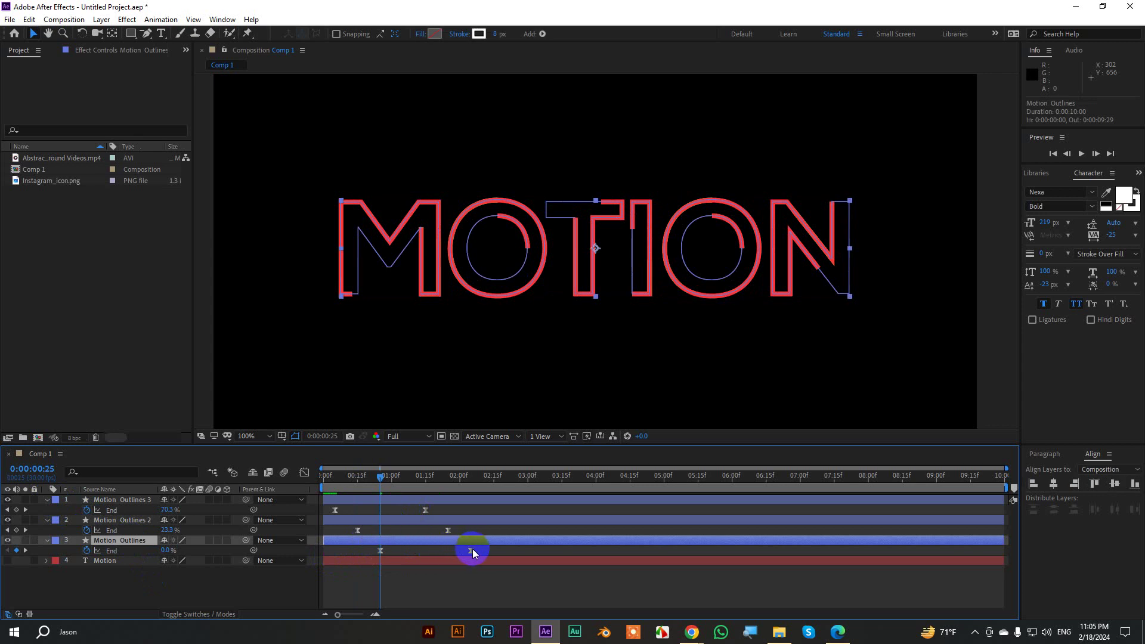
{"action": "left_click_drag", "start_coordinate": [473, 549], "coordinate": [375, 553]}
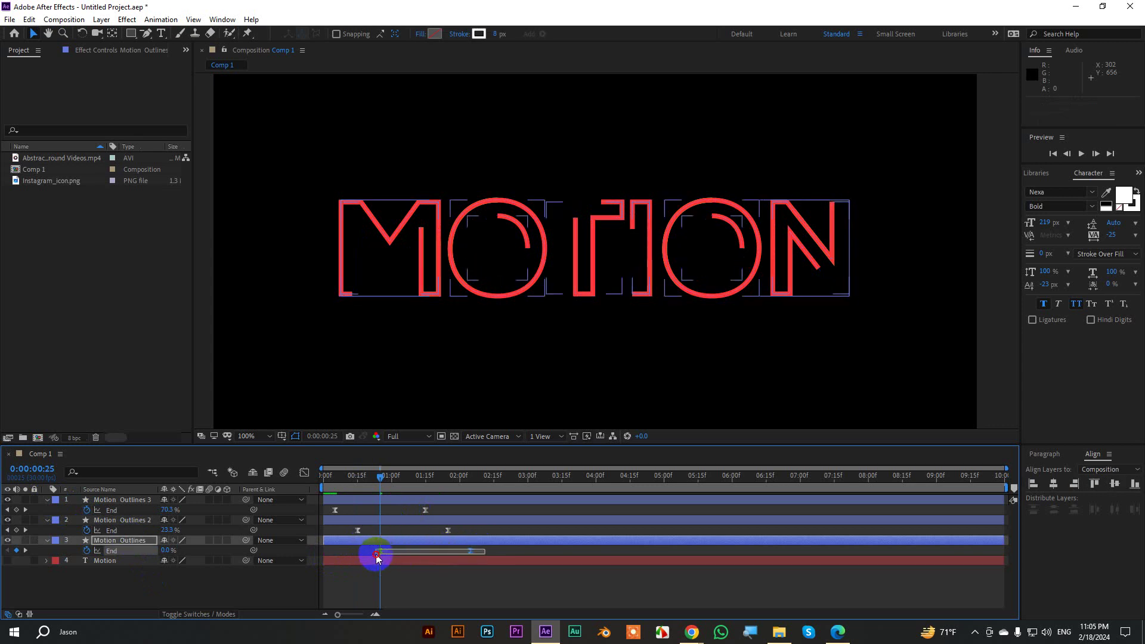
{"action": "left_click_drag", "start_coordinate": [356, 540], "coordinate": [359, 505]}
Restack the outline layers, preview the staggered draw-on, and move the Motion text layer to the top
{"action": "left_click_drag", "start_coordinate": [125, 540], "coordinate": [134, 501]}
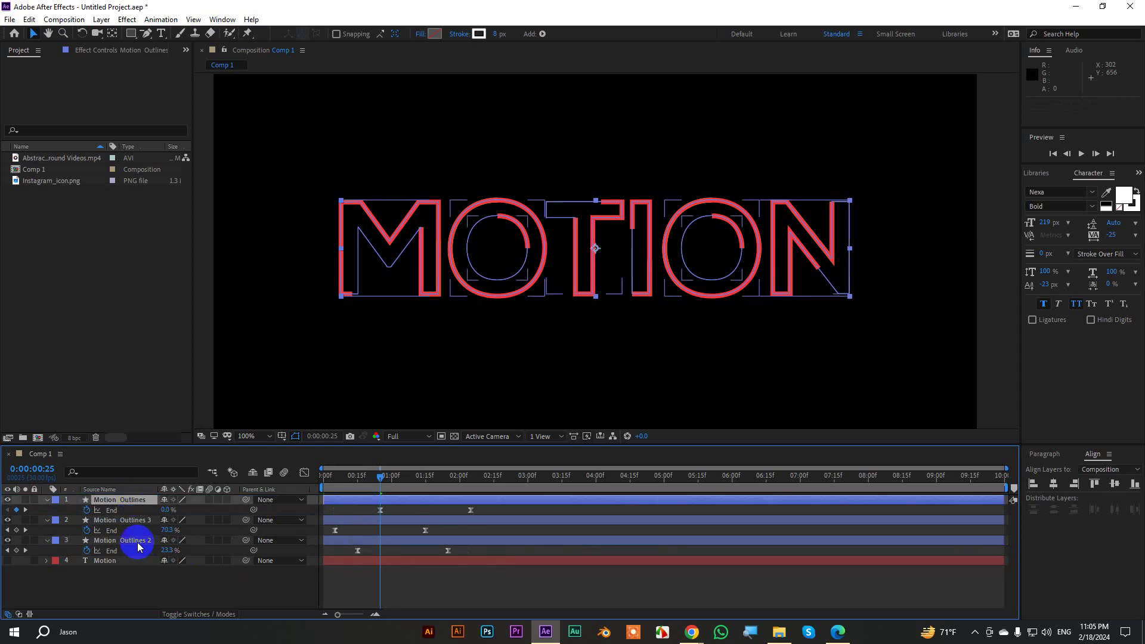
{"action": "left_click_drag", "start_coordinate": [138, 547], "coordinate": [128, 520]}
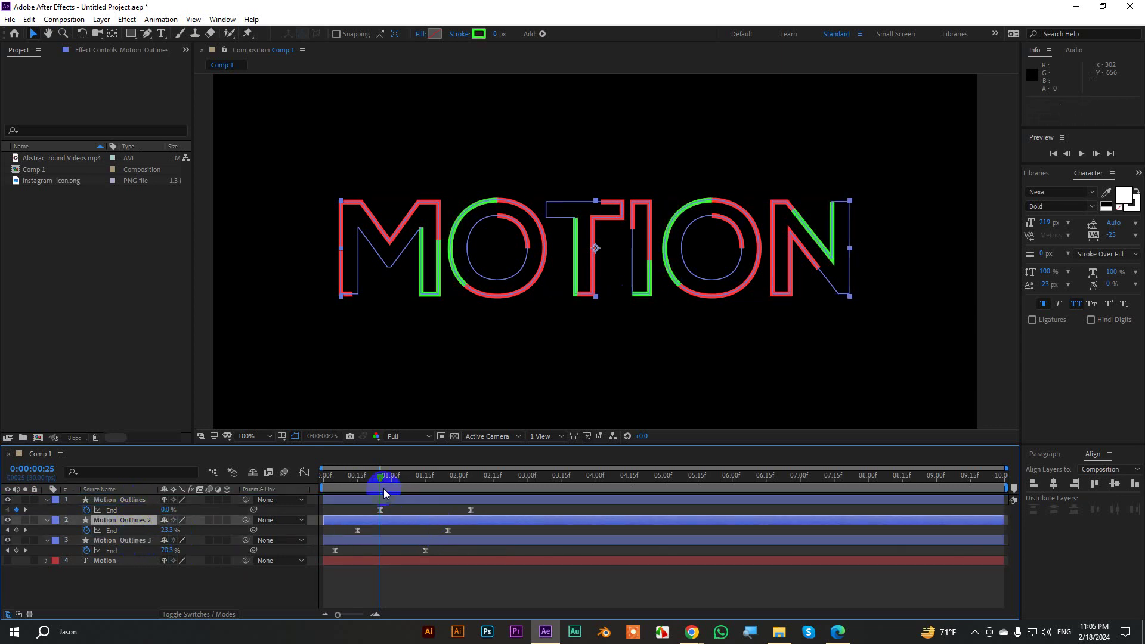
{"action": "left_click_drag", "start_coordinate": [384, 488], "coordinate": [296, 475]}
{"action": "key", "text": "space"}
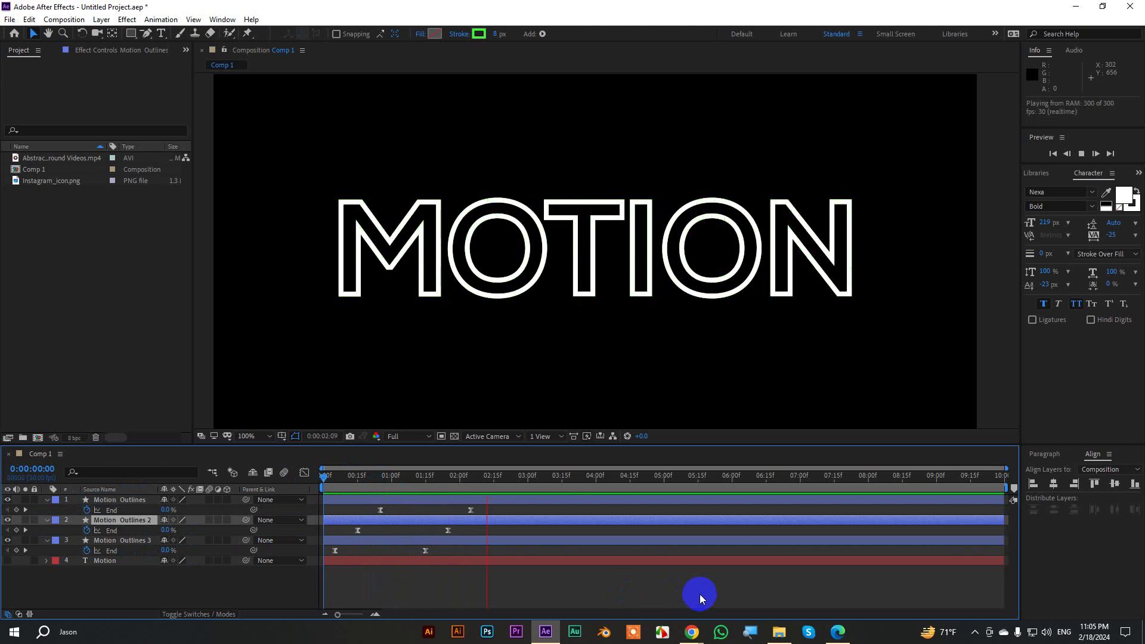
{"action": "key", "text": "space"}
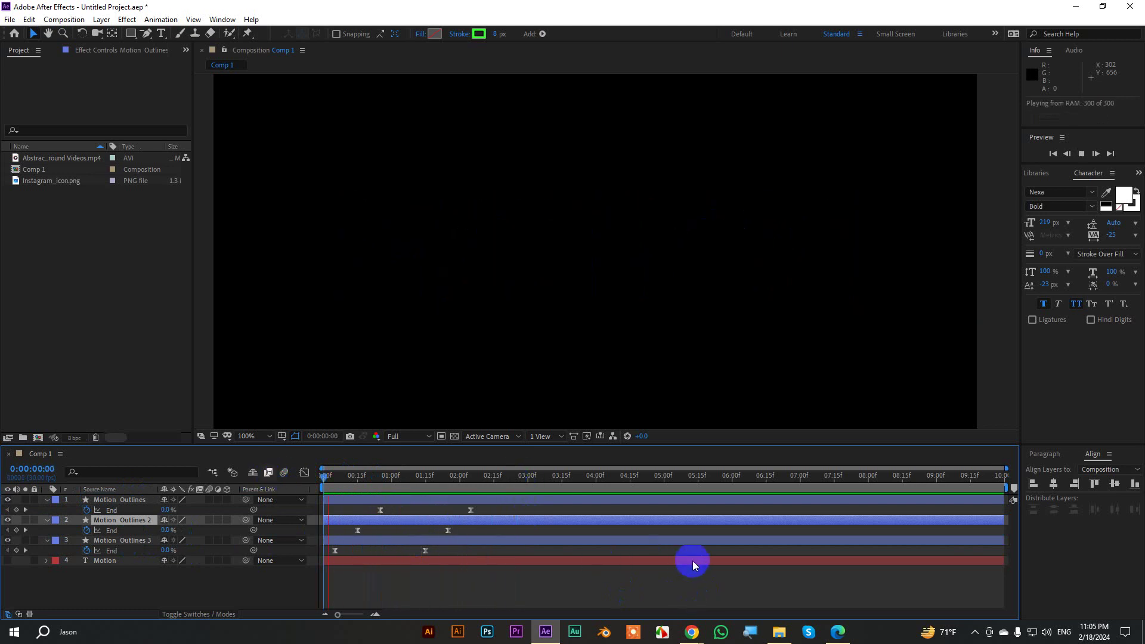
{"action": "key", "text": "space"}
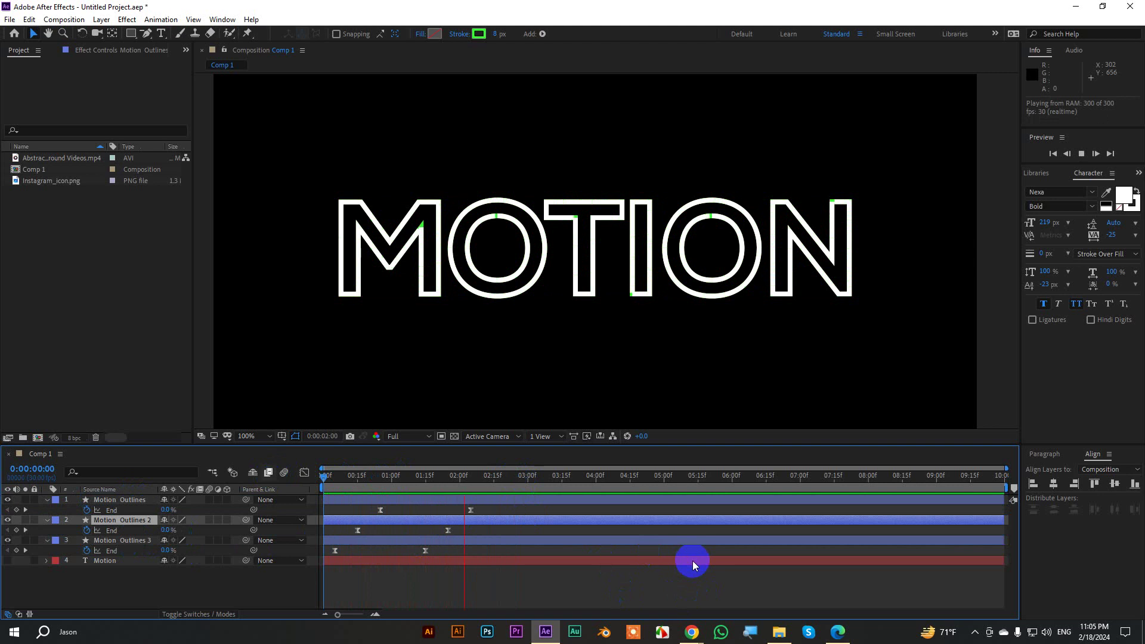
{"action": "left_click", "coordinate": [499, 479]}
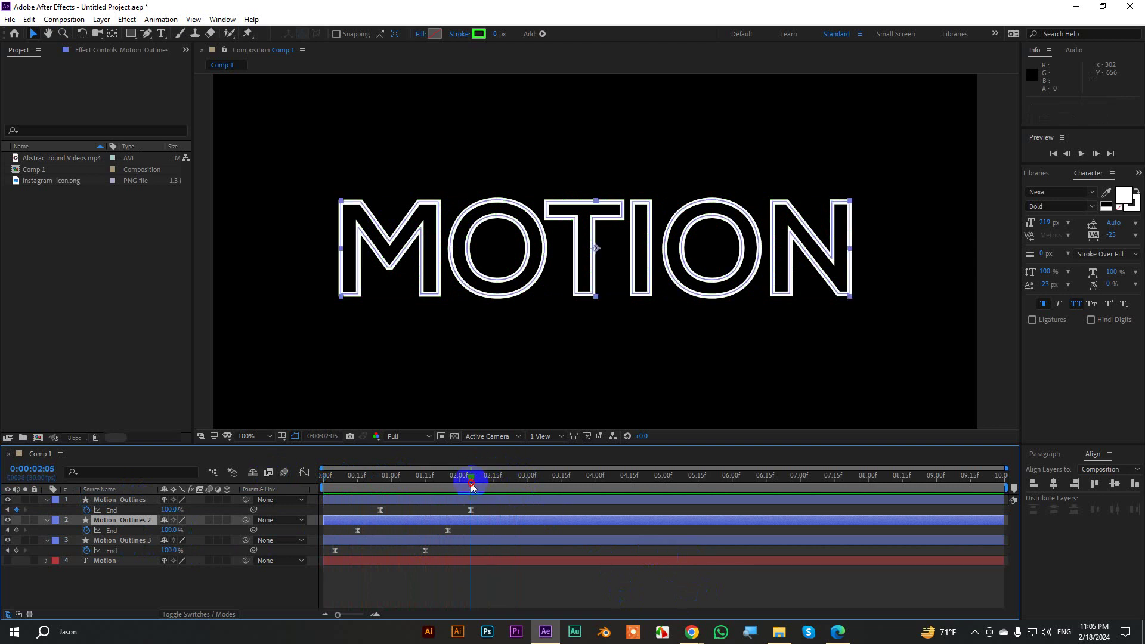
{"action": "left_click", "coordinate": [106, 561]}
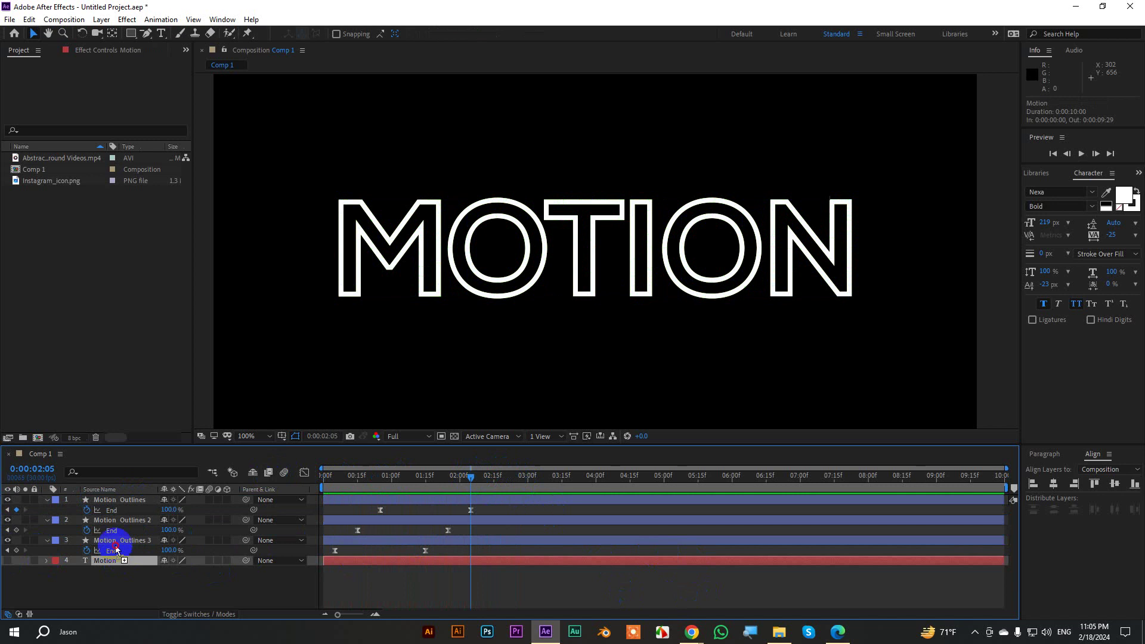
{"action": "left_click_drag", "start_coordinate": [114, 560], "coordinate": [116, 499]}
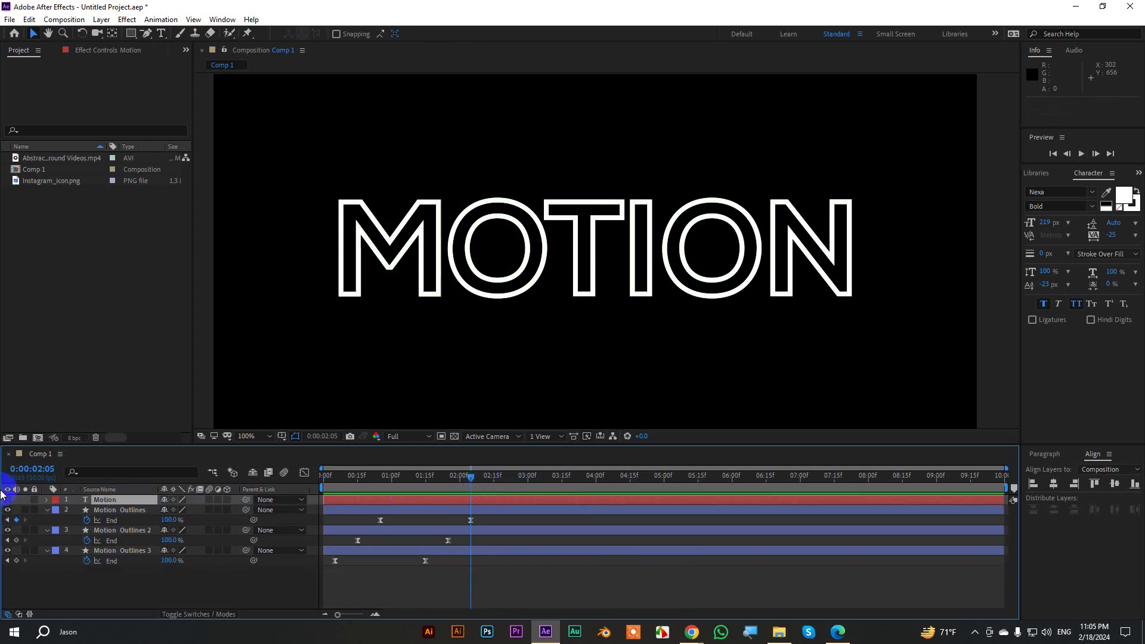
Show the Motion text layer and keyframe its Opacity from 0% at 0:00:02:05 to 100% at 0:00:02:15
{"action": "left_click", "coordinate": [7, 500]}
{"action": "left_click", "coordinate": [92, 503]}
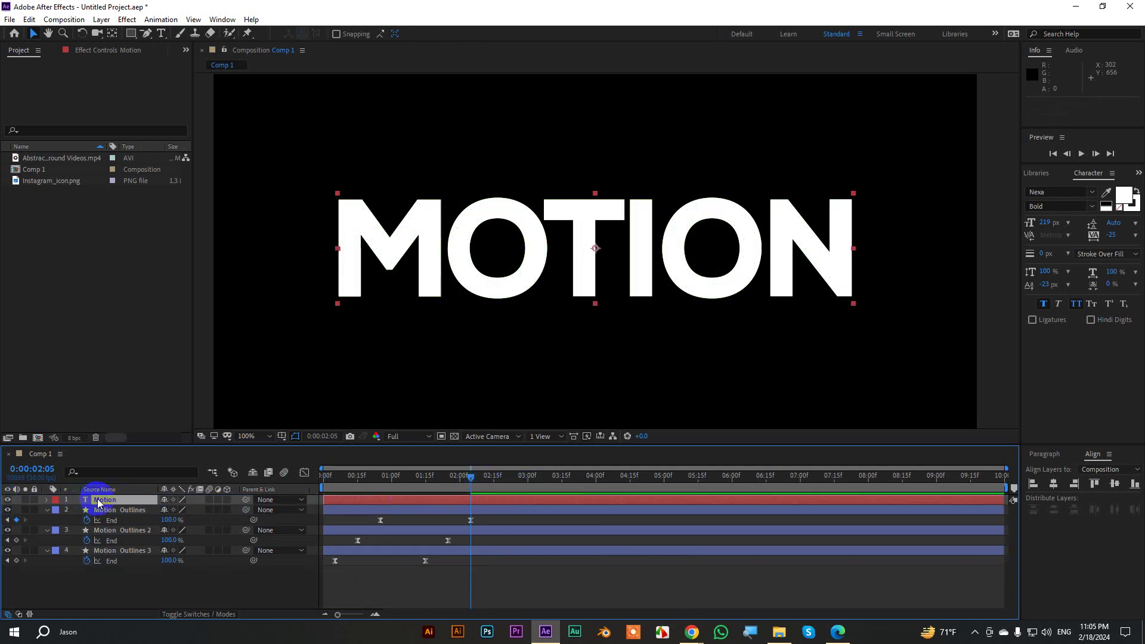
{"action": "key", "text": "t"}
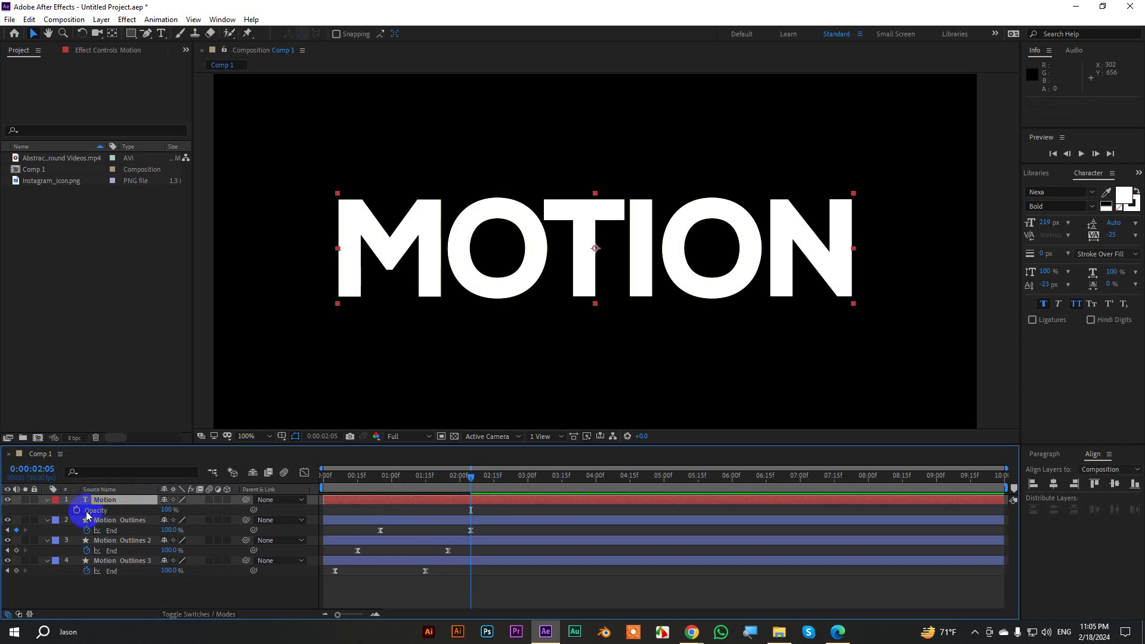
{"action": "left_click", "coordinate": [76, 510]}
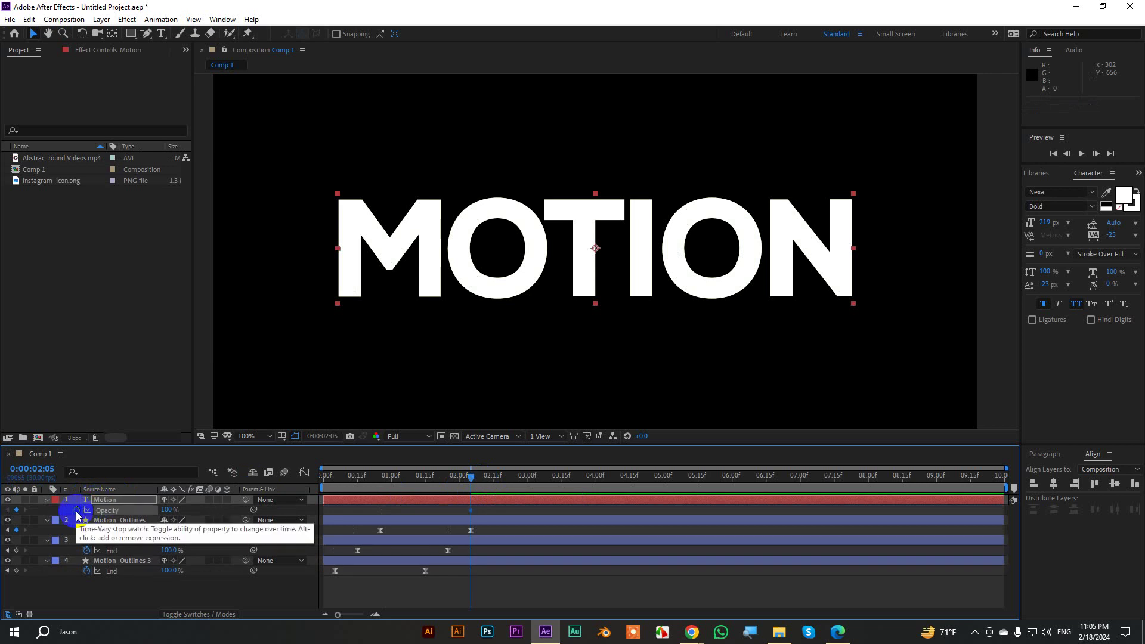
{"action": "key", "text": "shift+Page_Down"}
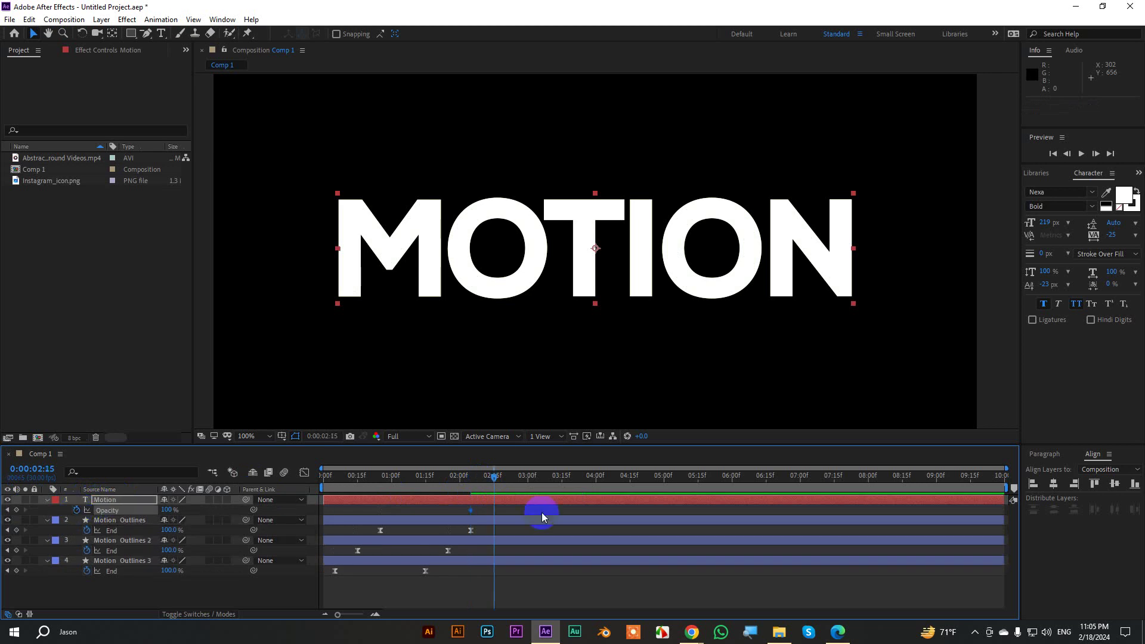
{"action": "left_click", "coordinate": [15, 511]}
{"action": "left_click", "coordinate": [7, 510]}
{"action": "left_click", "coordinate": [167, 511]}
{"action": "type", "text": "0"}
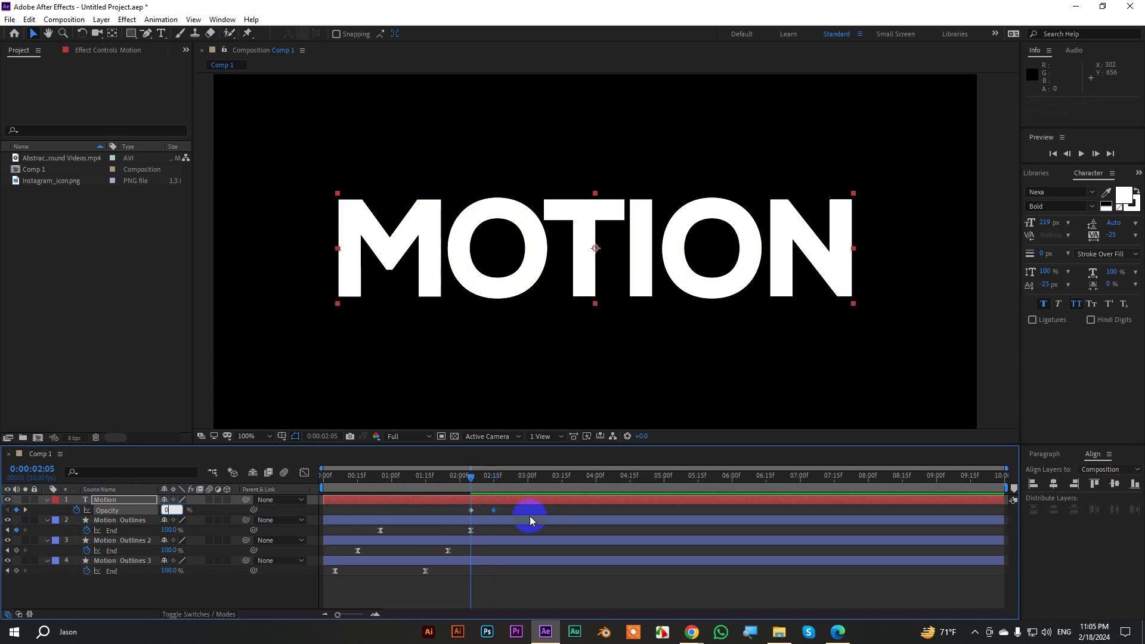
Set the work area from frame 0 to about 3 seconds and preview in an enlarged viewer
{"action": "left_click_drag", "start_coordinate": [475, 477], "coordinate": [191, 478]}
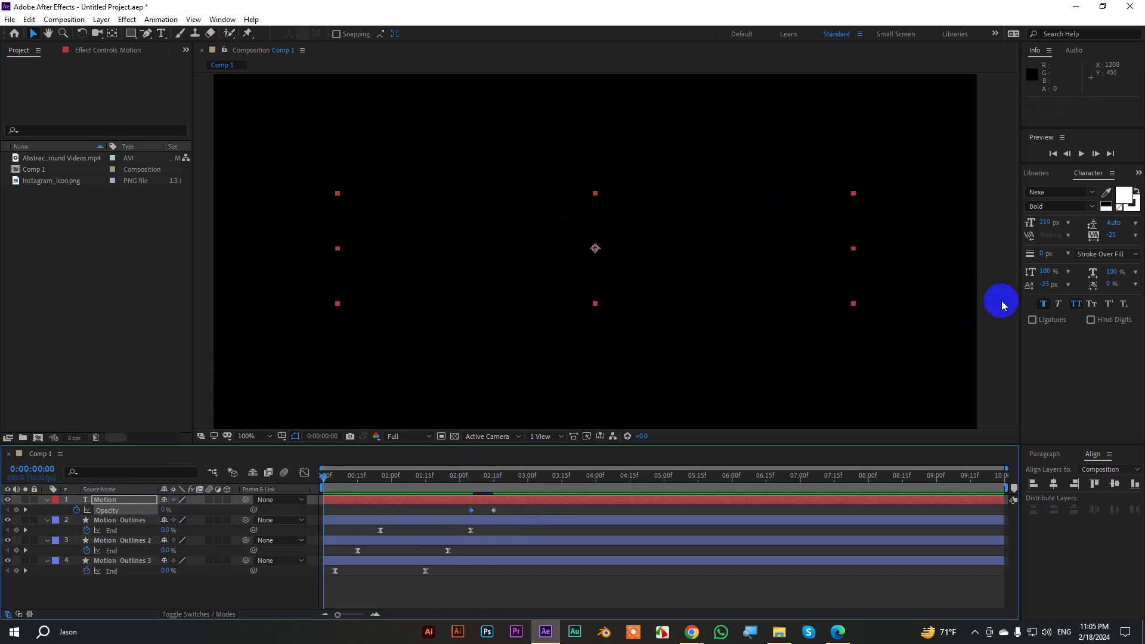
{"action": "left_click", "coordinate": [525, 500]}
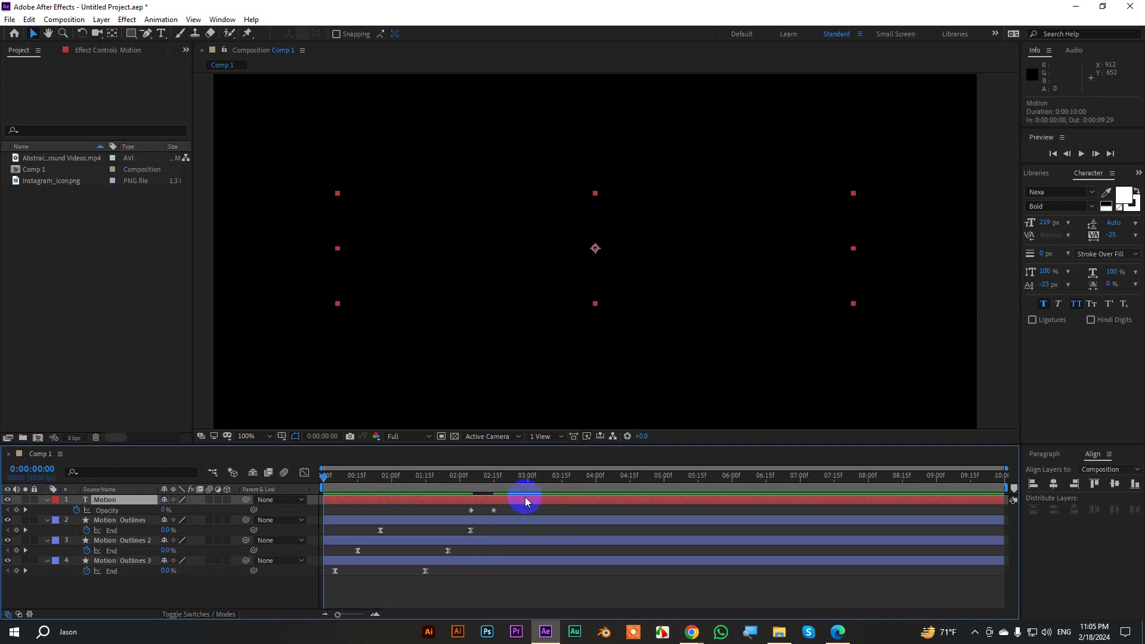
{"action": "key", "text": "n"}
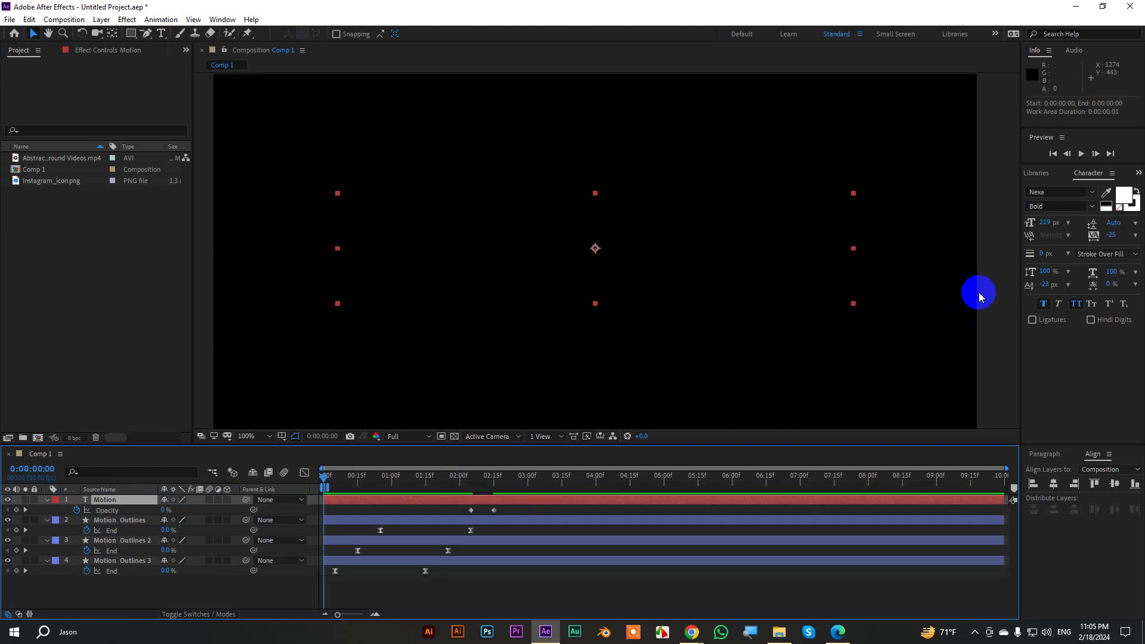
{"action": "left_click", "coordinate": [985, 289]}
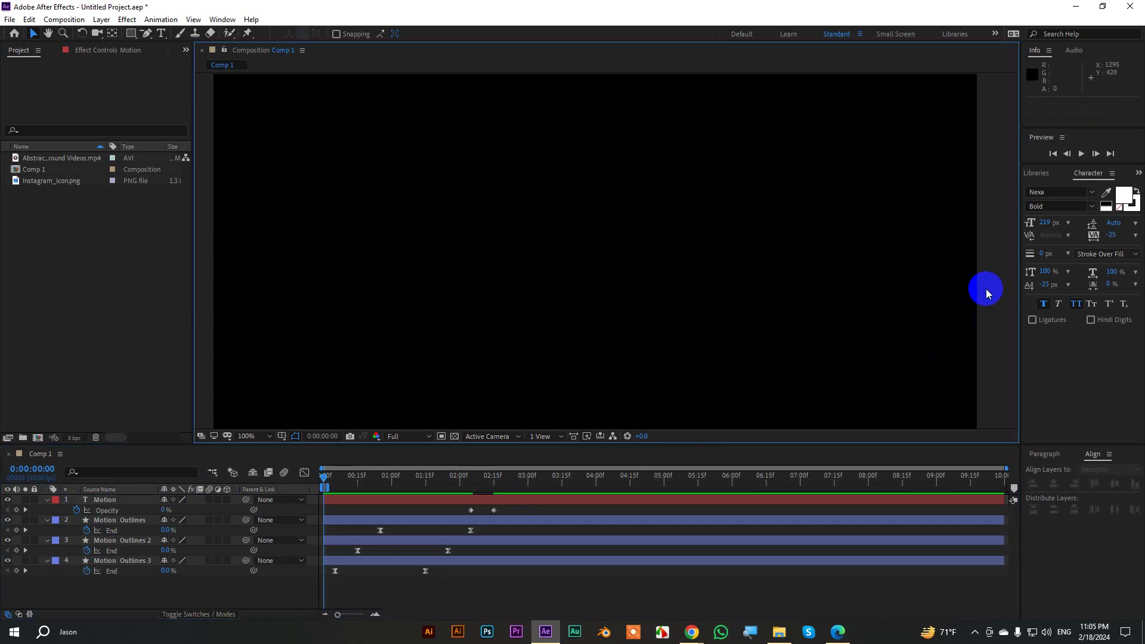
{"action": "left_click", "coordinate": [421, 511]}
{"action": "left_click", "coordinate": [332, 486]}
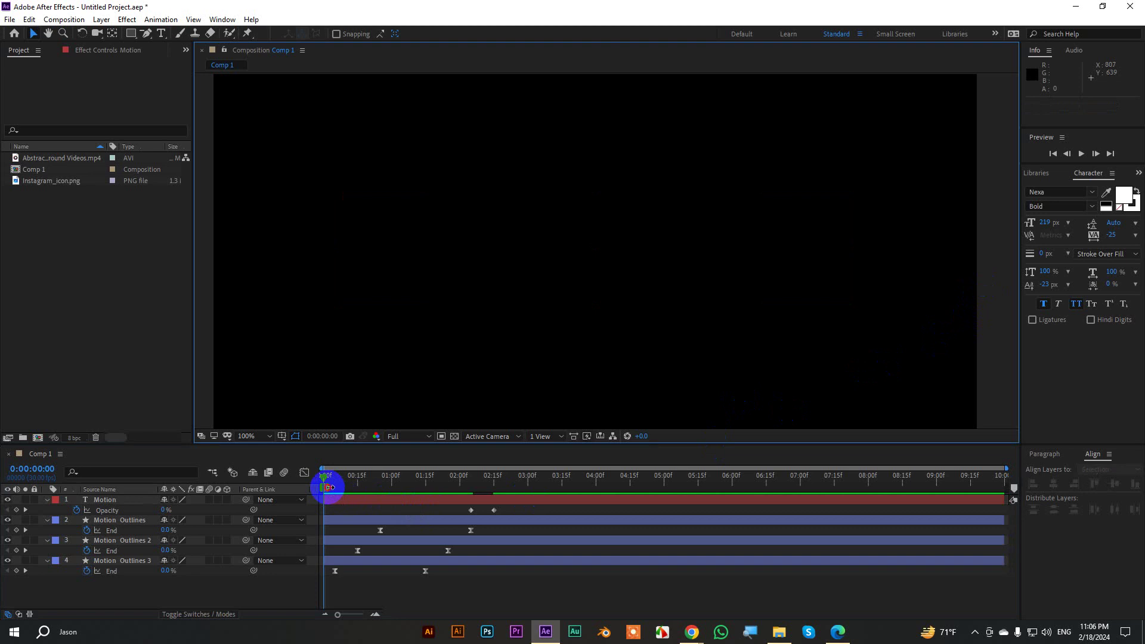
{"action": "left_click_drag", "start_coordinate": [329, 486], "coordinate": [534, 486]}
{"action": "left_click", "coordinate": [997, 315]}
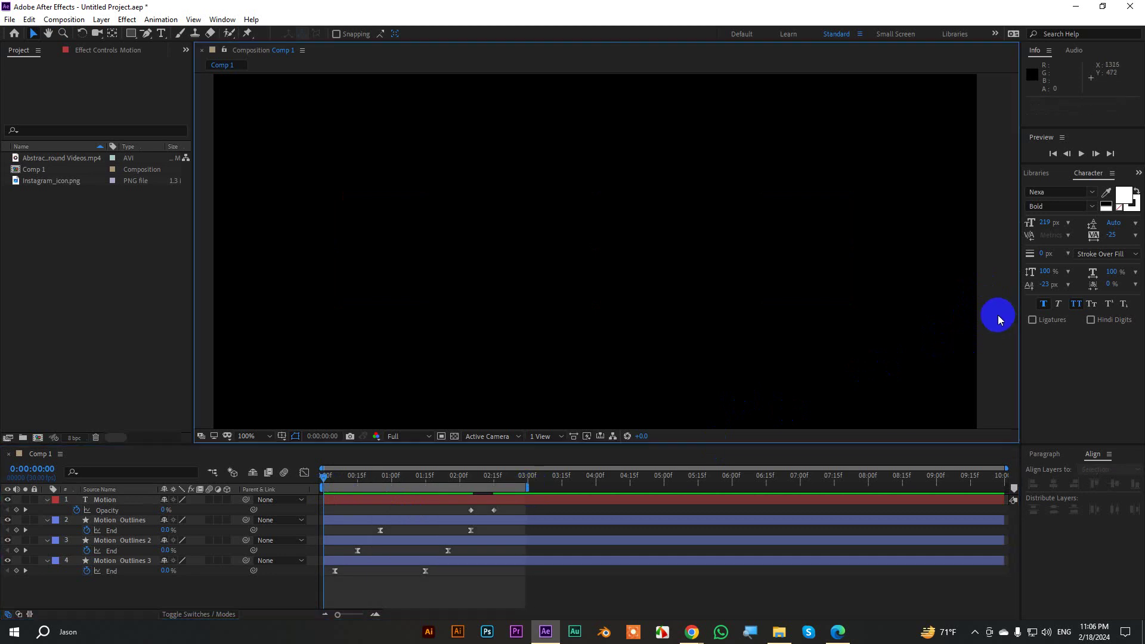
{"action": "key", "text": "grave"}
{"action": "key", "text": "space"}
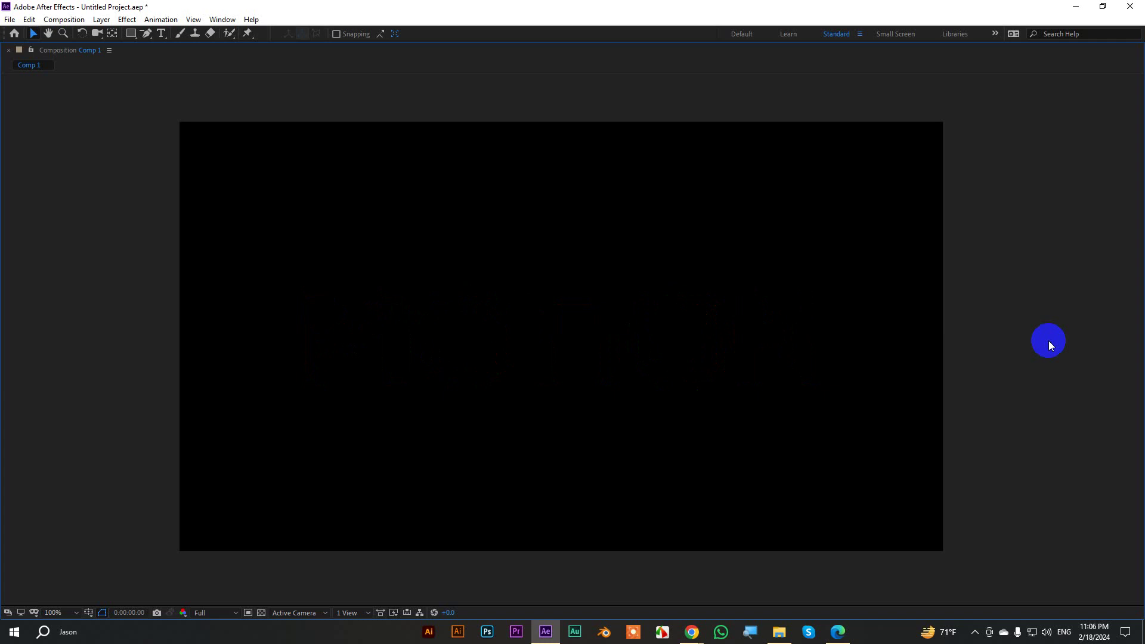
Extend the work area to the full 10 seconds, 0:00:00:00 to 0:00:09:29
{"action": "key", "text": "grave"}
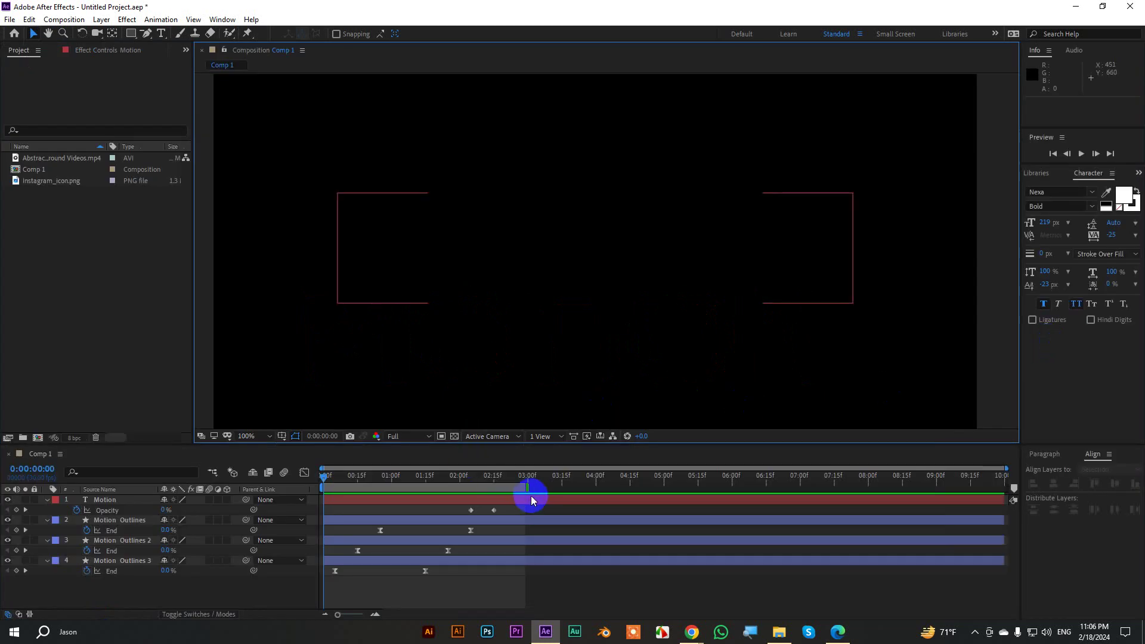
{"action": "left_click_drag", "start_coordinate": [525, 490], "coordinate": [509, 488]}
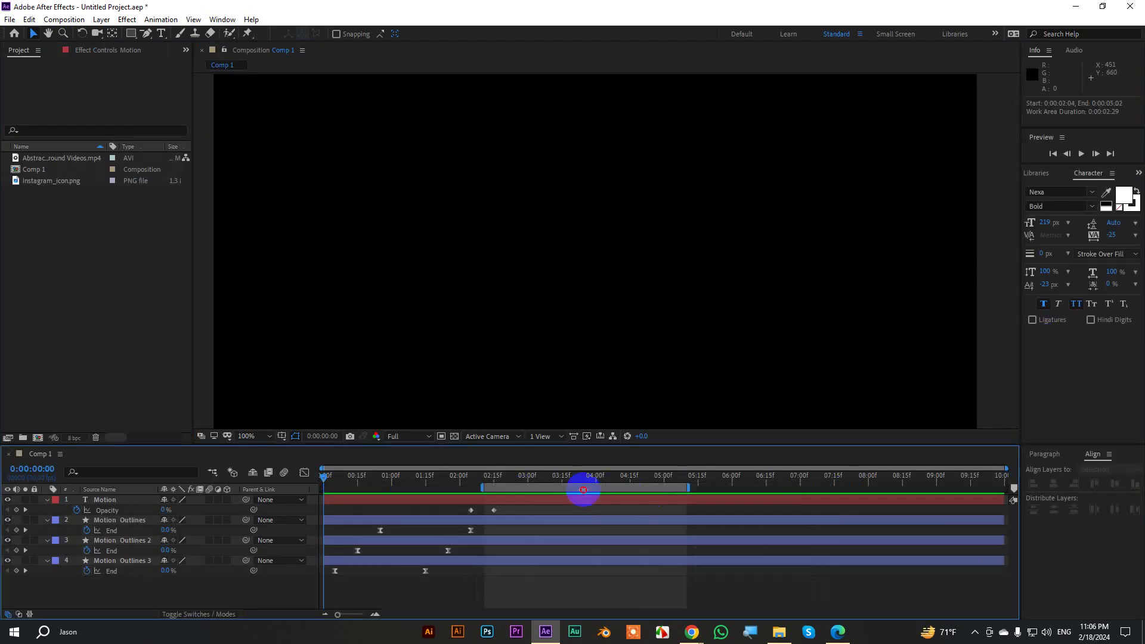
{"action": "left_click_drag", "start_coordinate": [510, 489], "coordinate": [1006, 488]}
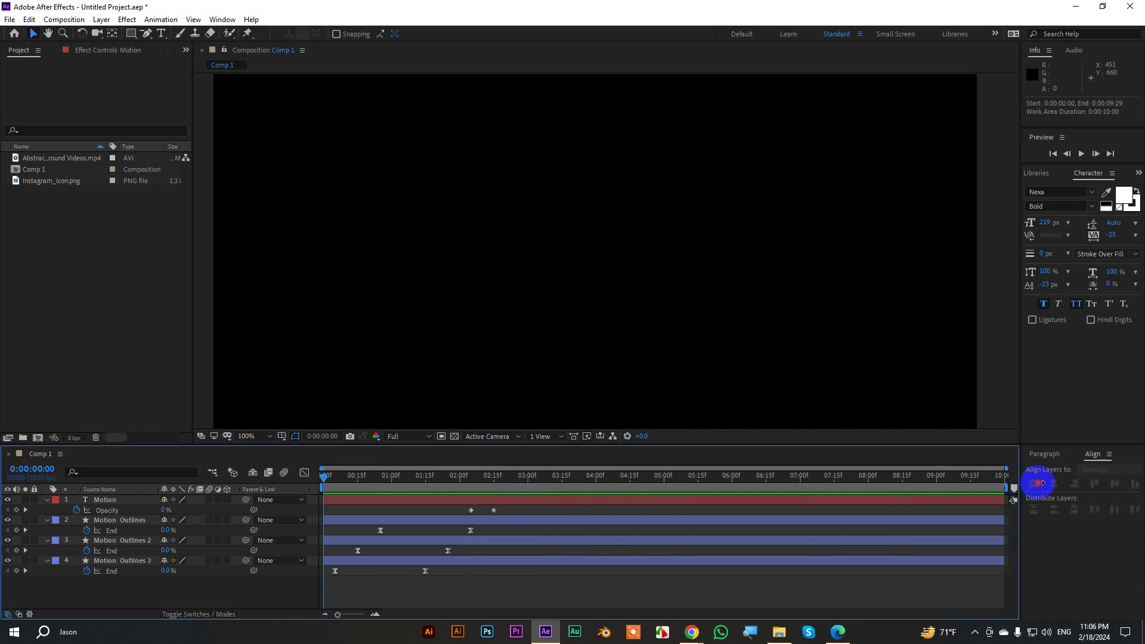
Collapse the Motion, Motion Outlines, Motion Outlines 2 and 3 layers and select all four
{"action": "left_click", "coordinate": [47, 499]}
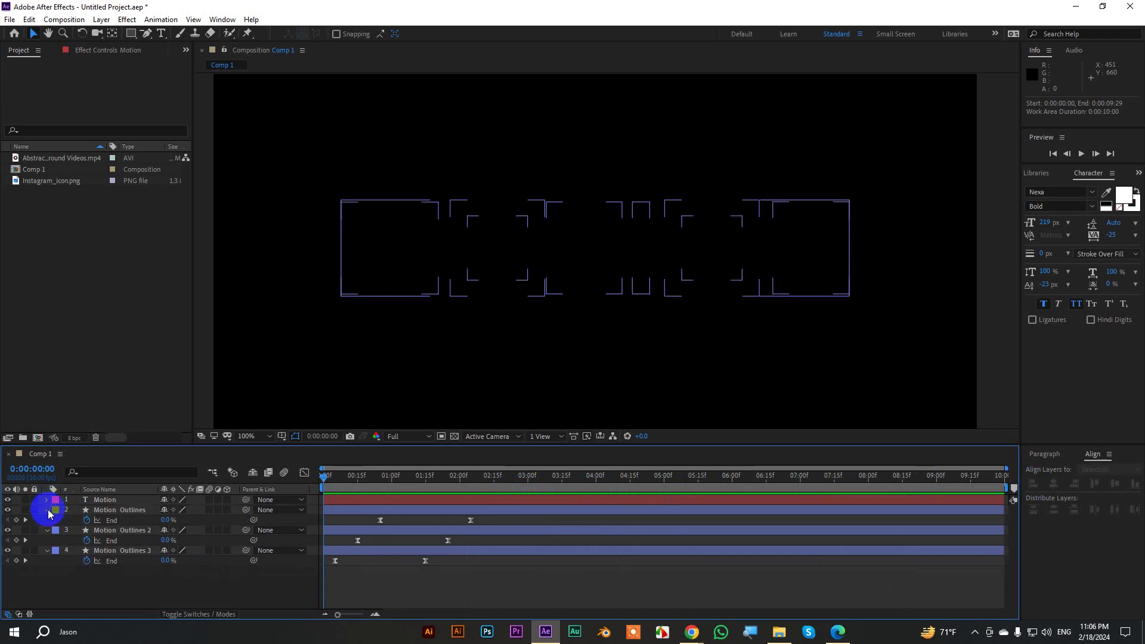
{"action": "left_click", "coordinate": [47, 509]}
{"action": "left_click", "coordinate": [47, 540]}
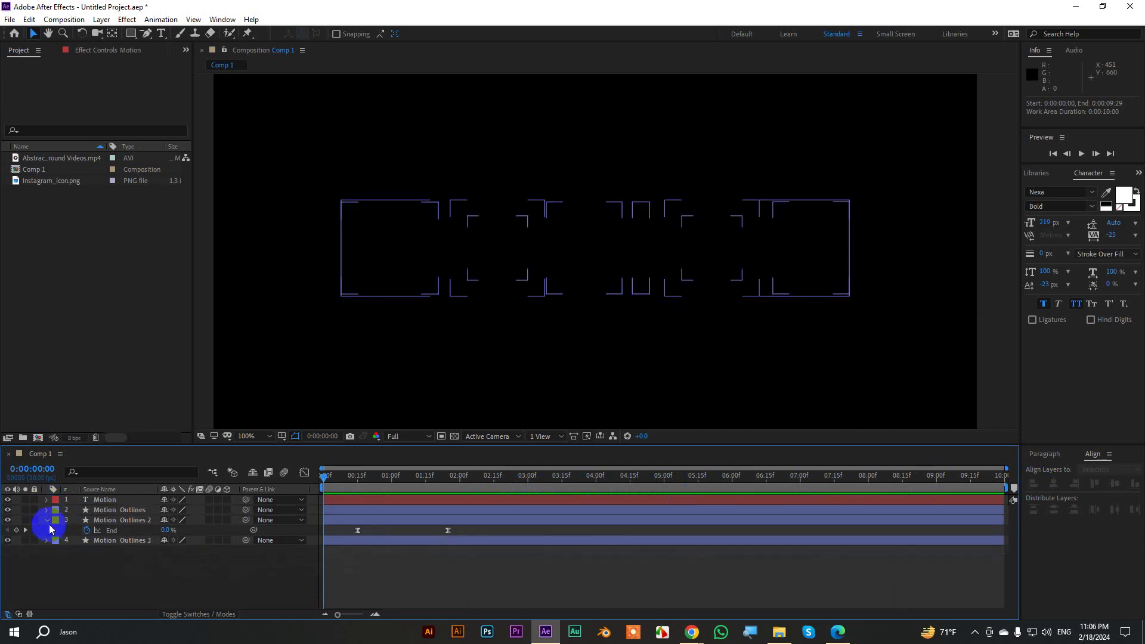
{"action": "left_click", "coordinate": [47, 520]}
{"action": "left_click_drag", "start_coordinate": [156, 563], "coordinate": [112, 503]}
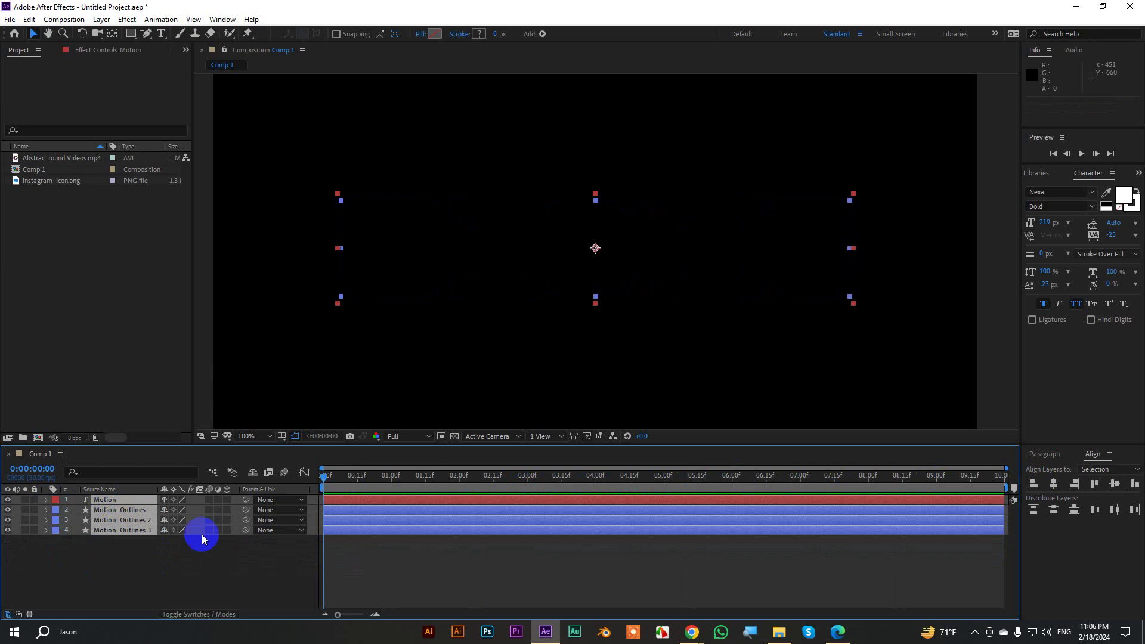
Pre-compose the four Motion layers into Pre-comp 1 and hide that layer
{"action": "right_click", "coordinate": [134, 500]}
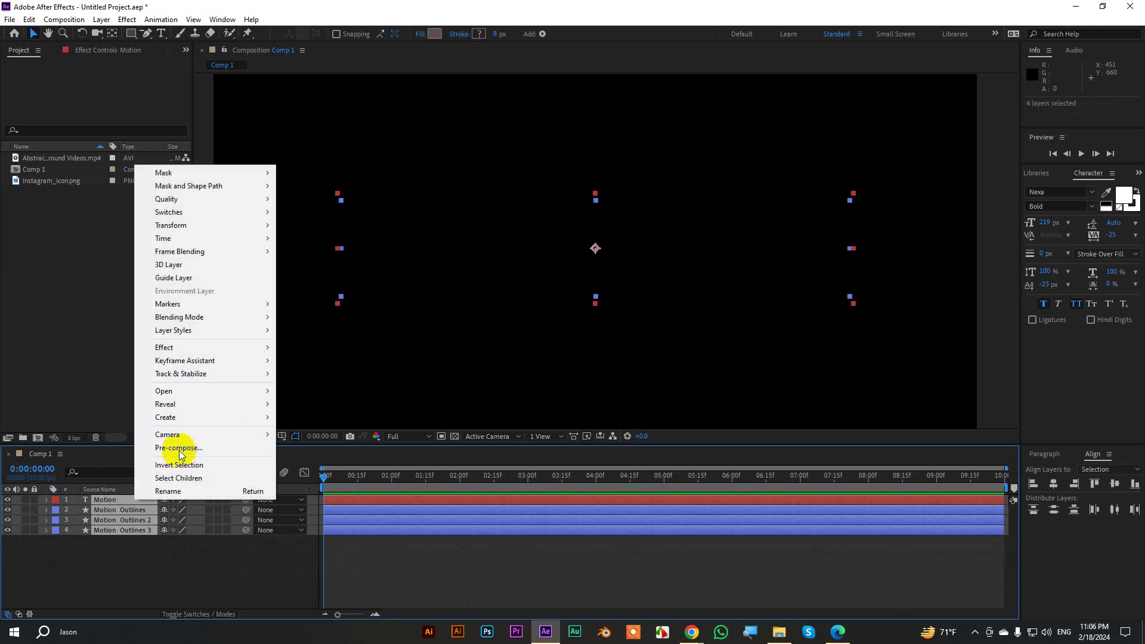
{"action": "left_click", "coordinate": [179, 447]}
{"action": "left_click", "coordinate": [576, 364]}
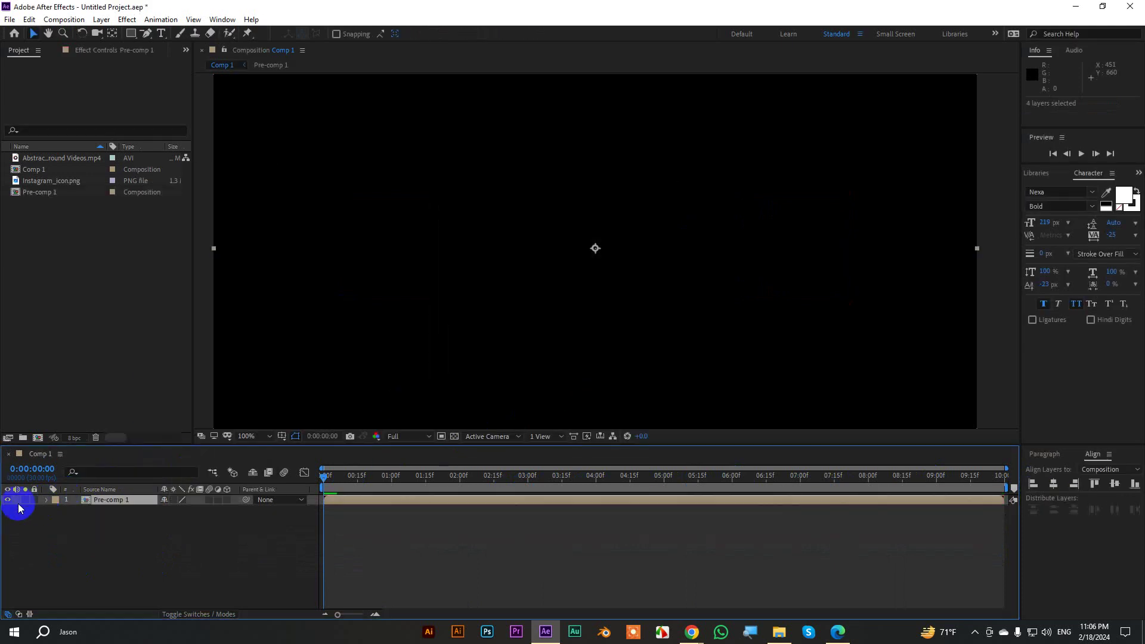
{"action": "left_click", "coordinate": [8, 499]}
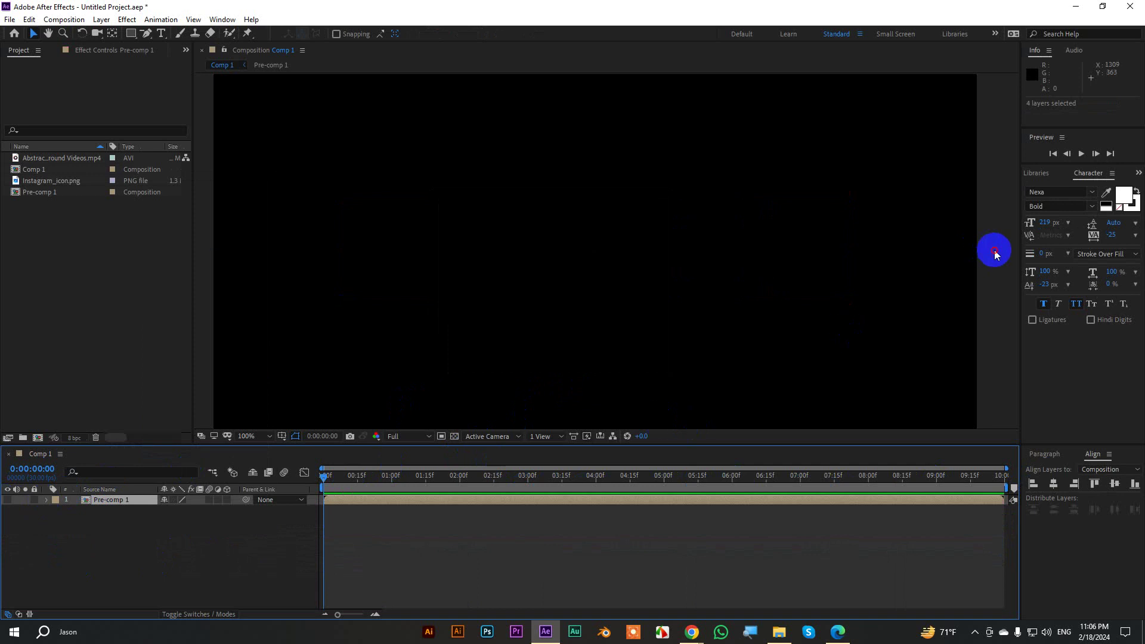
{"action": "left_click", "coordinate": [1052, 191]}
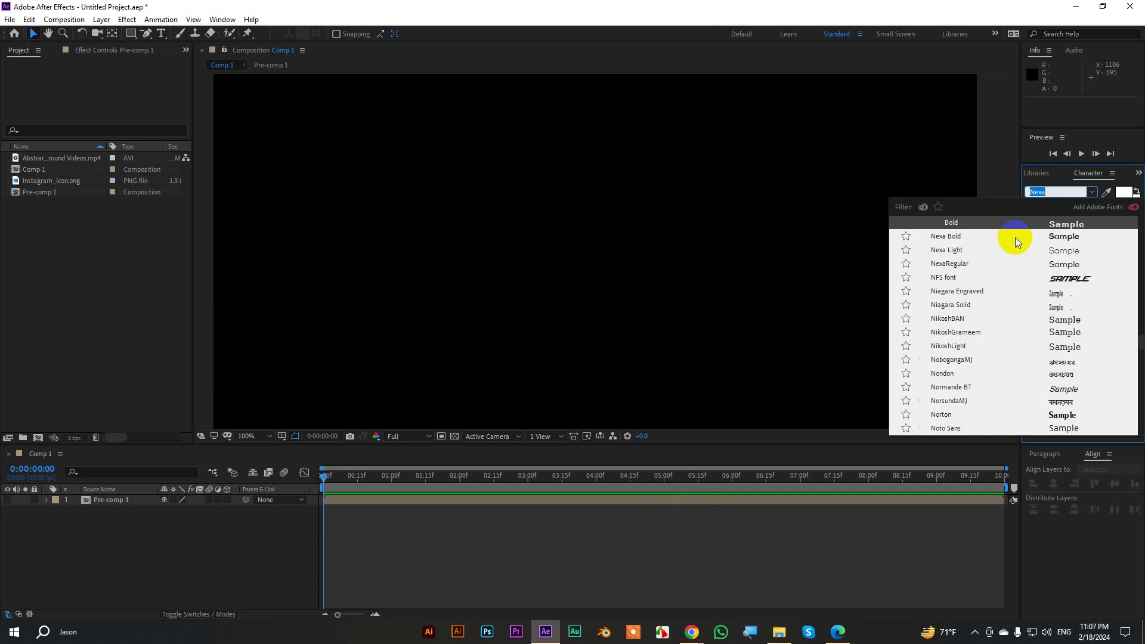
Add a 'Love' text layer in mixed case, with All Caps off and the novia script font
{"action": "left_click", "coordinate": [161, 33]}
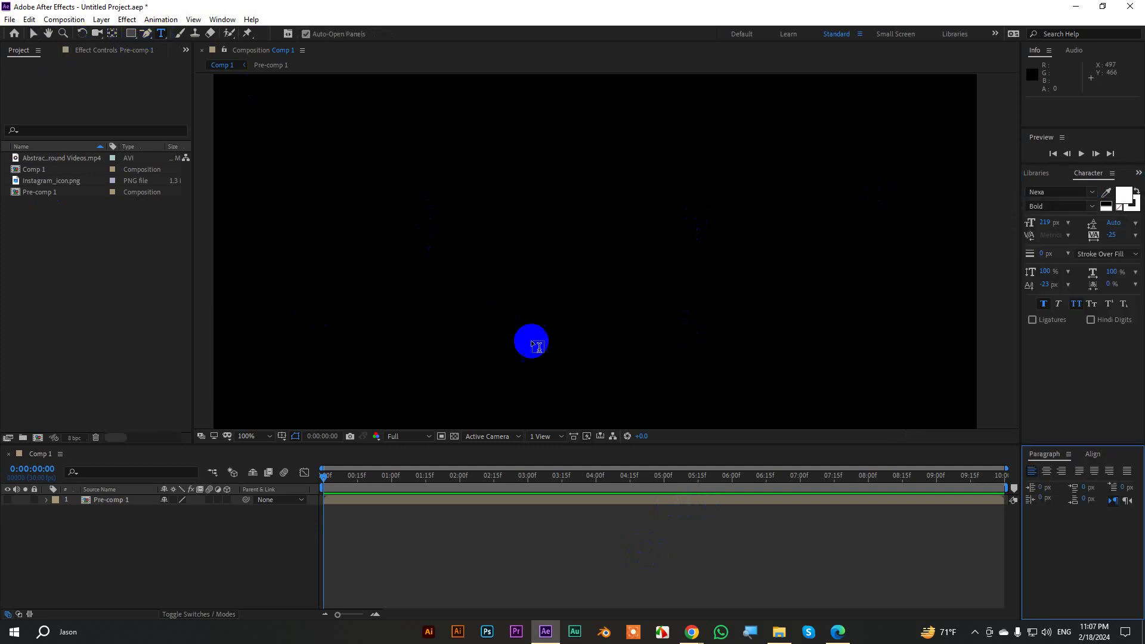
{"action": "left_click", "coordinate": [455, 269]}
{"action": "type", "text": "L"}
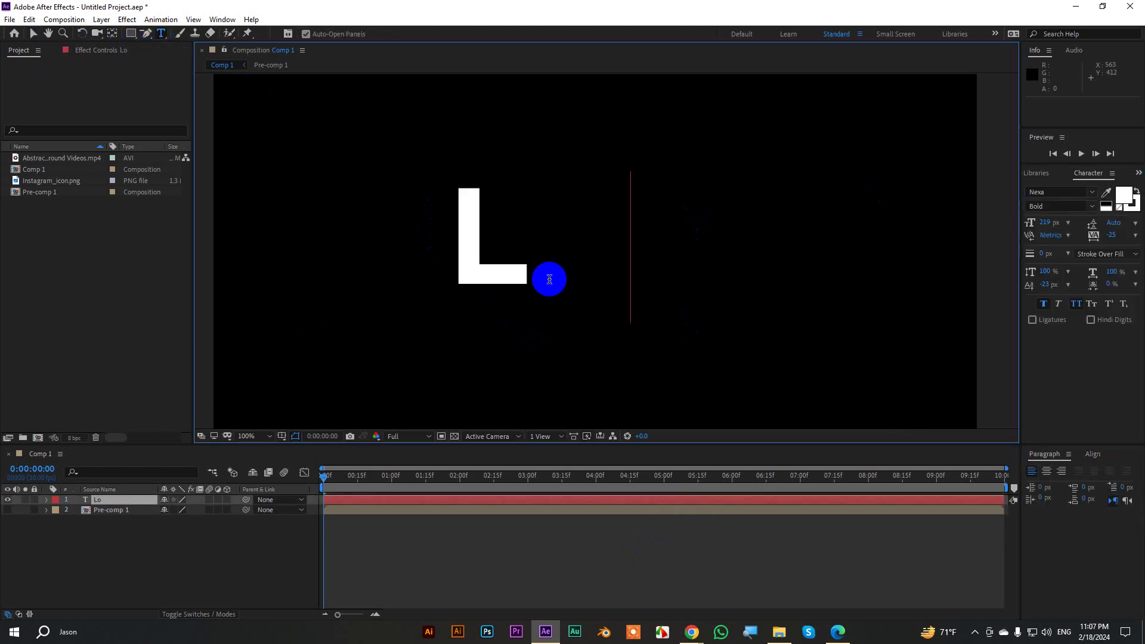
{"action": "type", "text": "ove"}
{"action": "double_click", "coordinate": [549, 279]}
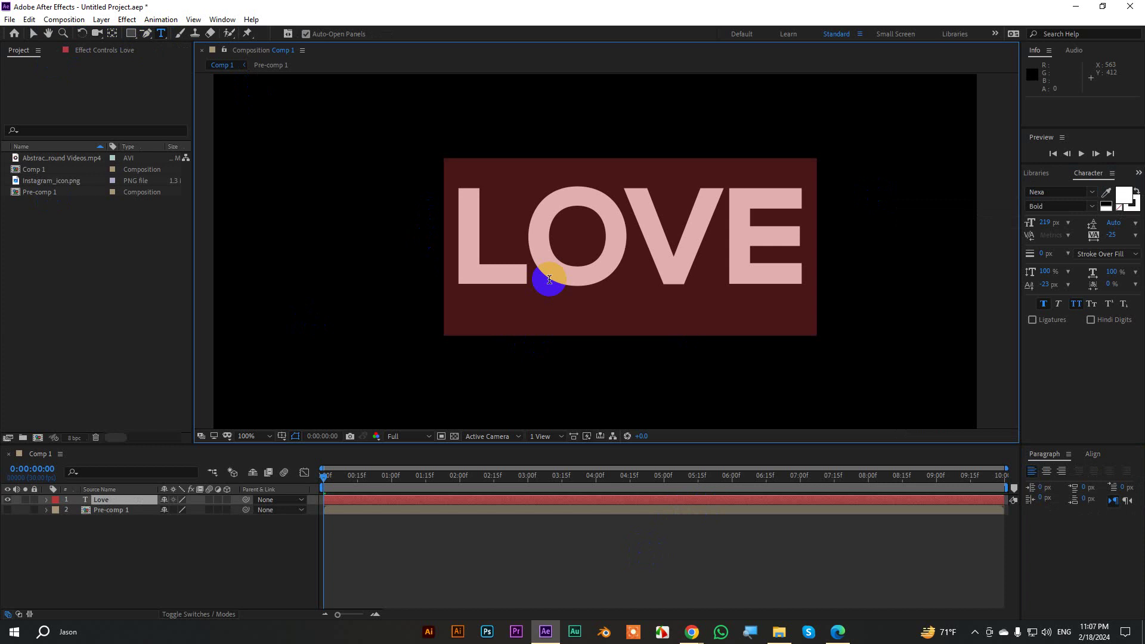
{"action": "left_click", "coordinate": [1074, 304]}
{"action": "left_click", "coordinate": [1075, 306]}
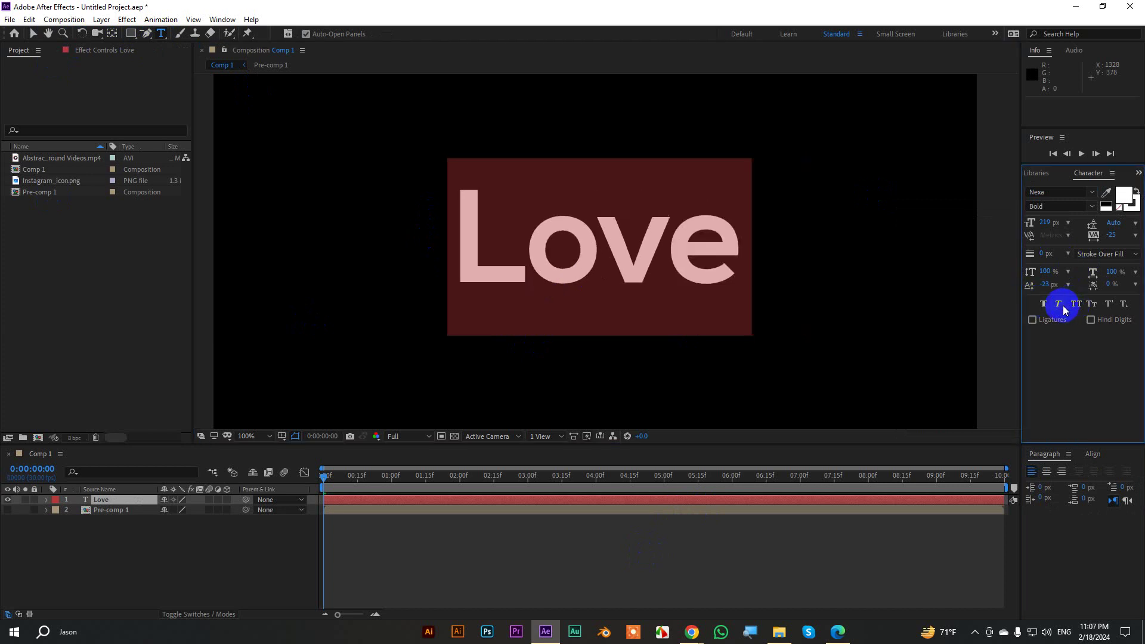
{"action": "left_click", "coordinate": [1091, 197]}
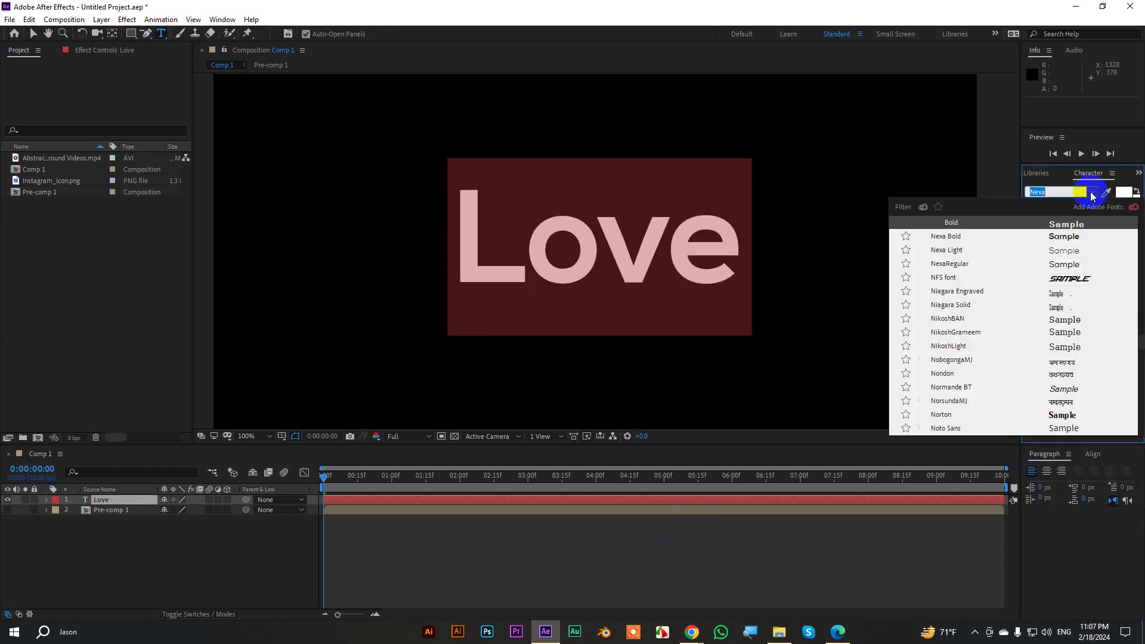
{"action": "scroll", "coordinate": [1066, 337], "scroll_direction": "down", "scroll_amount": 2}
{"action": "scroll", "coordinate": [1055, 327], "scroll_direction": "down", "scroll_amount": 3}
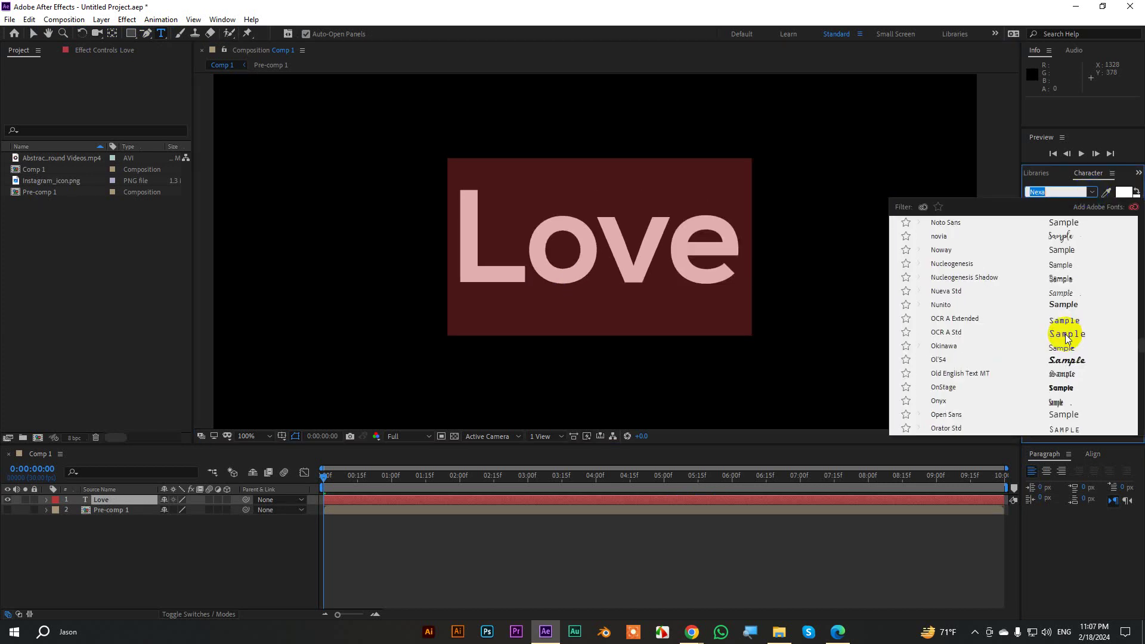
{"action": "left_click", "coordinate": [1060, 239]}
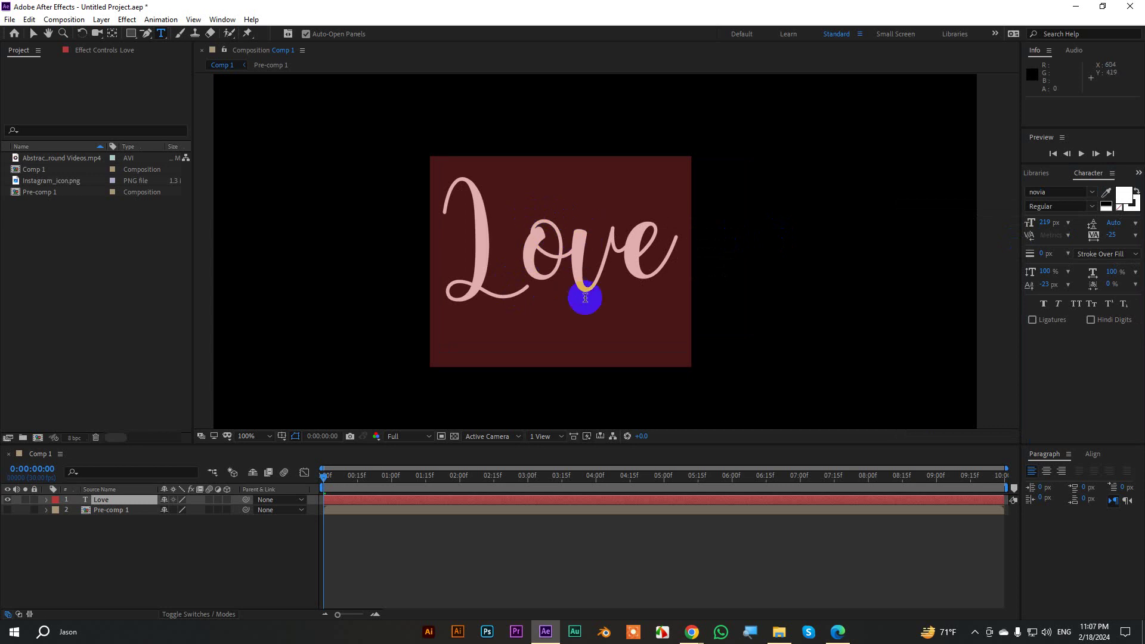
Scale up the Love text and shift it slightly left
{"action": "left_click", "coordinate": [33, 33]}
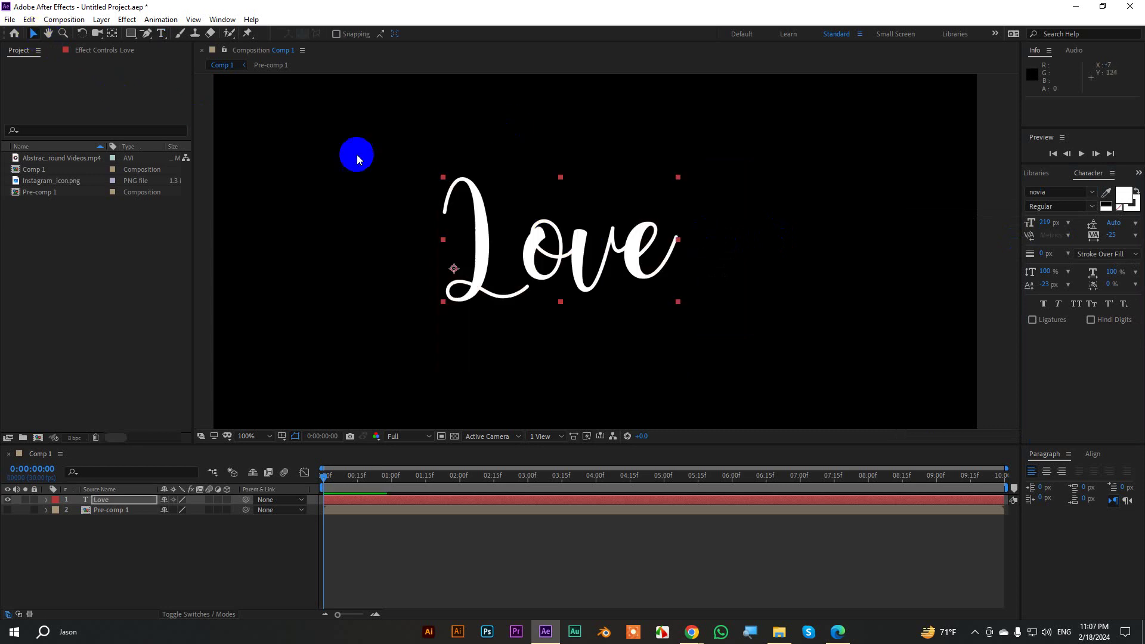
{"action": "left_click_drag", "start_coordinate": [586, 245], "coordinate": [574, 260]}
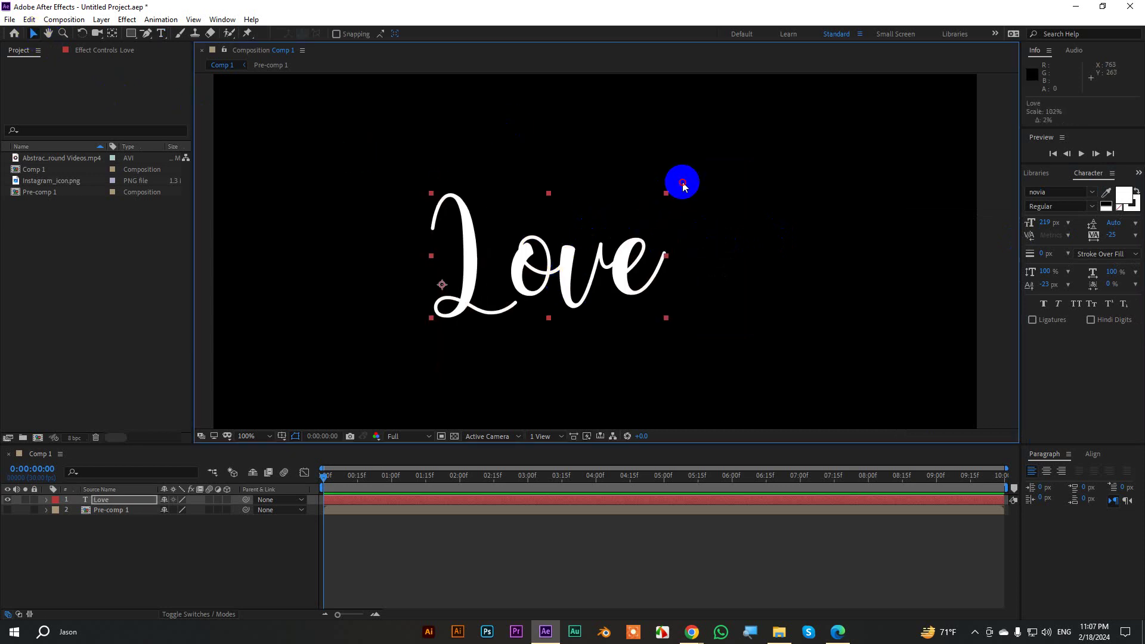
{"action": "left_click_drag", "start_coordinate": [665, 195], "coordinate": [722, 167]}
{"action": "left_click_drag", "start_coordinate": [665, 259], "coordinate": [647, 266]}
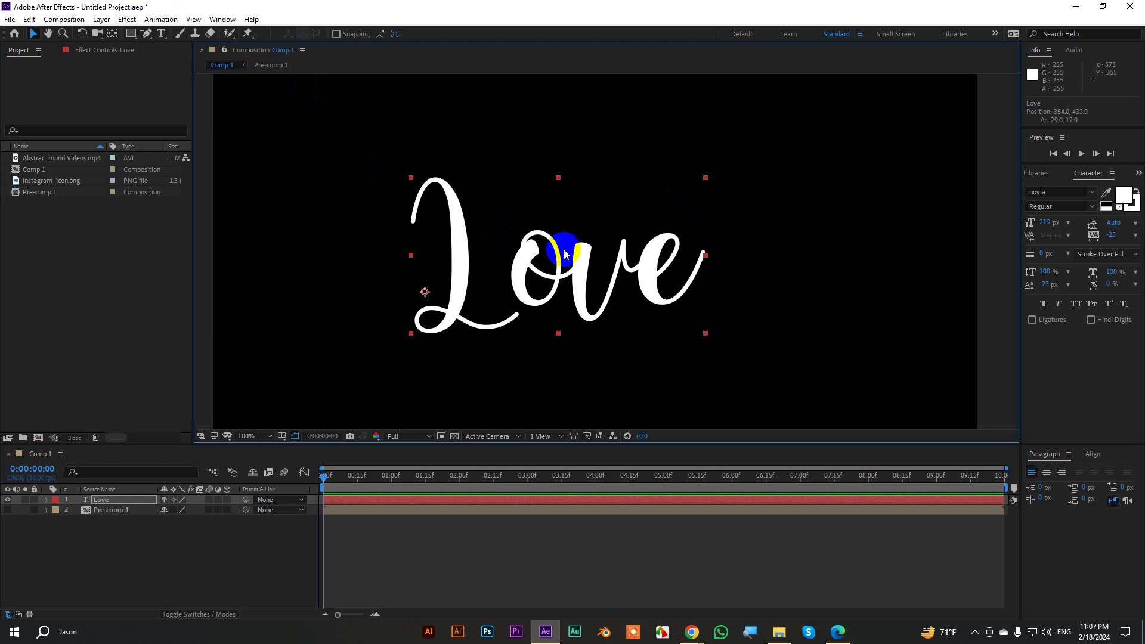
{"action": "left_click_drag", "start_coordinate": [567, 244], "coordinate": [560, 245]}
{"action": "left_click", "coordinate": [467, 544]}
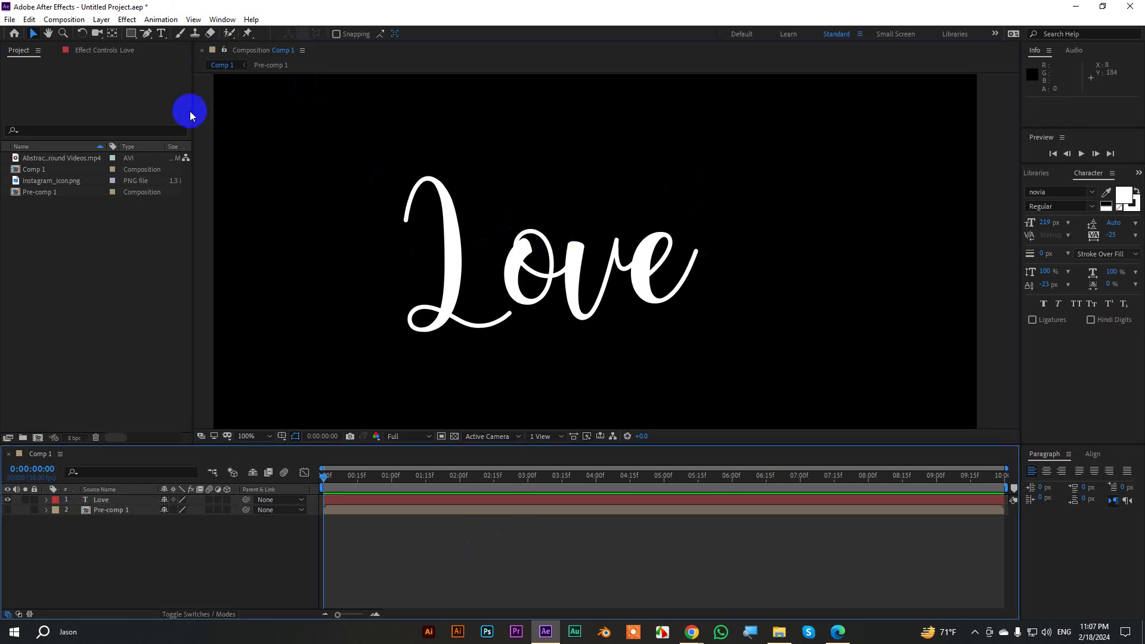
Draw a Pen path from left of the L, over its top, down the stem and toward the o
{"action": "left_click_drag", "start_coordinate": [146, 33], "coordinate": [179, 34]}
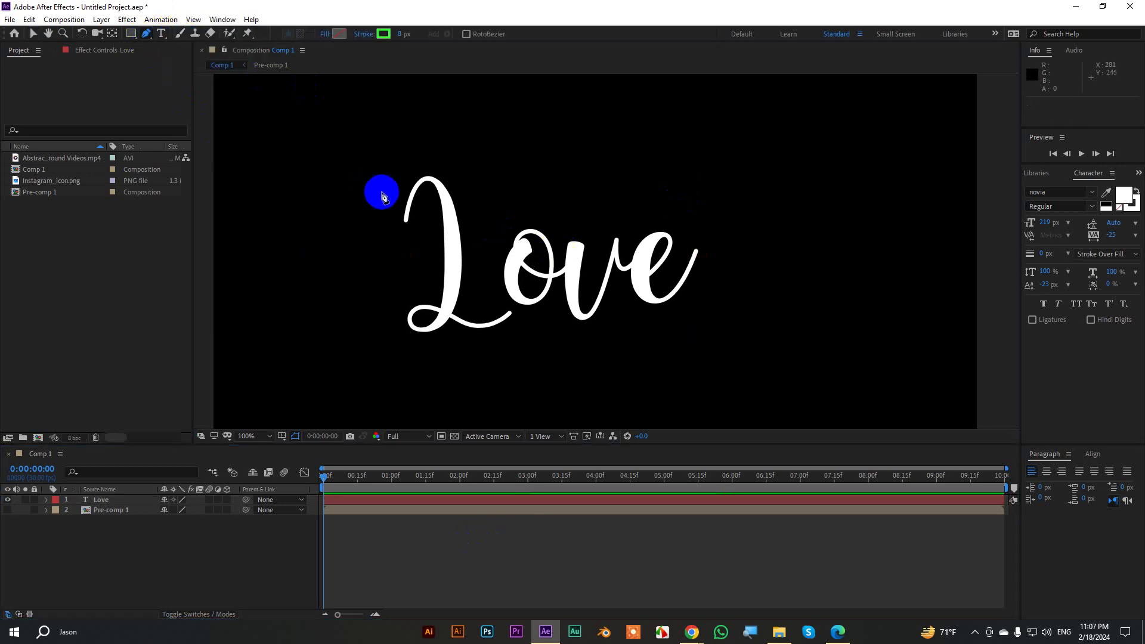
{"action": "left_click_drag", "start_coordinate": [406, 206], "coordinate": [405, 224]}
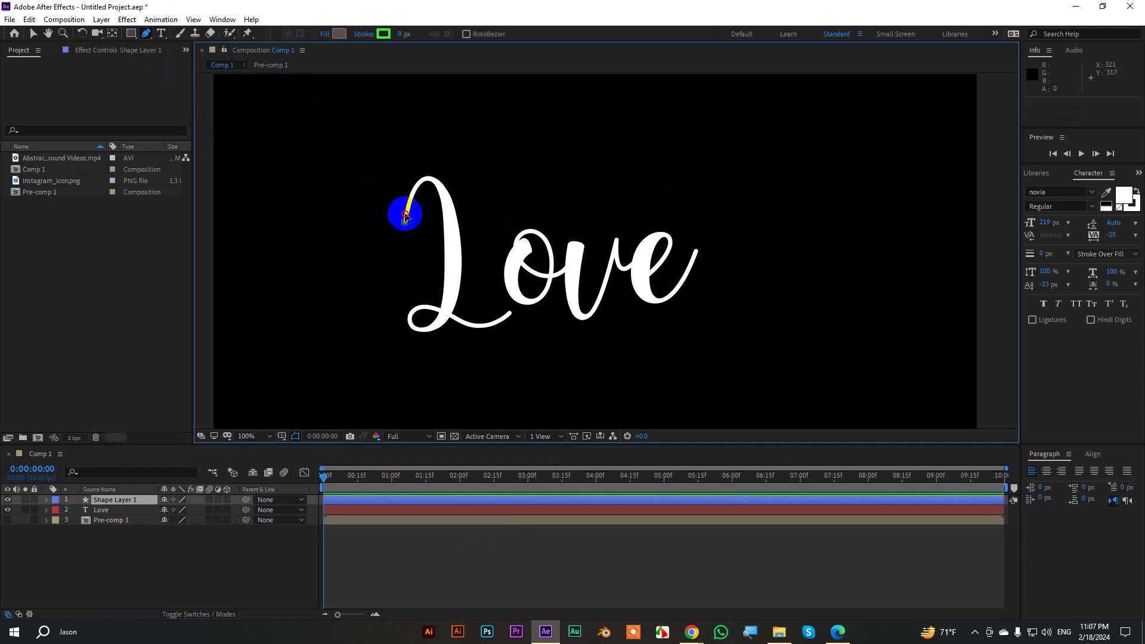
{"action": "mouse_move", "coordinate": [438, 181]}
{"action": "left_mouse_down"}
{"action": "mouse_move", "coordinate": [461, 204]}
{"action": "mouse_move", "coordinate": [445, 191]}
{"action": "left_mouse_up"}
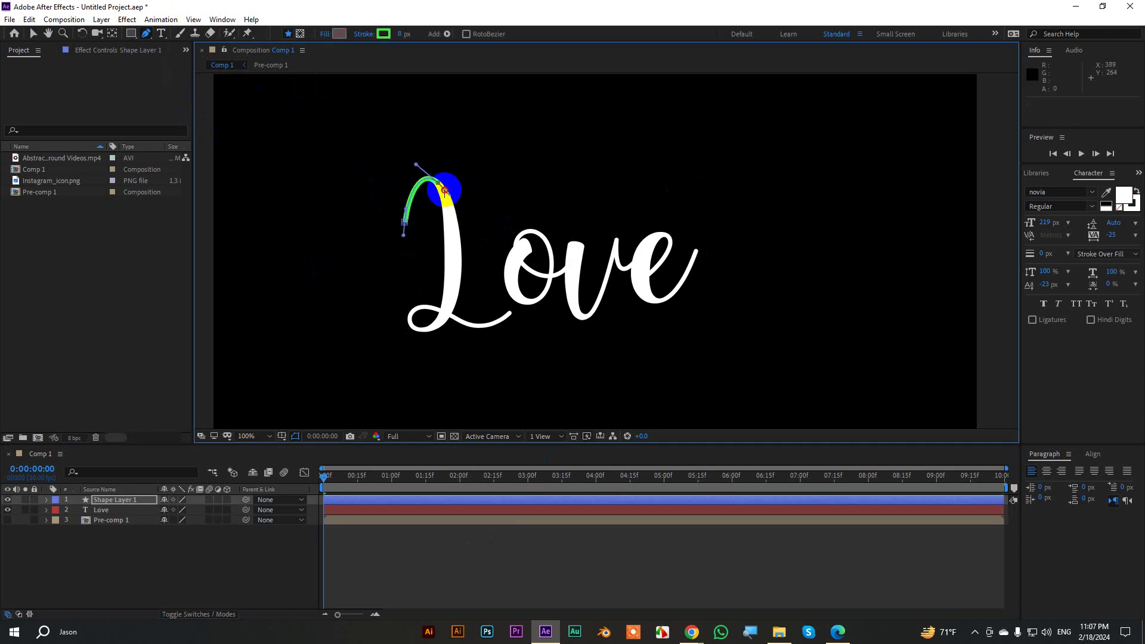
{"action": "mouse_move", "coordinate": [445, 311]}
{"action": "left_mouse_down"}
{"action": "mouse_move", "coordinate": [426, 379]}
{"action": "mouse_move", "coordinate": [437, 338]}
{"action": "mouse_move", "coordinate": [406, 317]}
{"action": "left_mouse_up"}
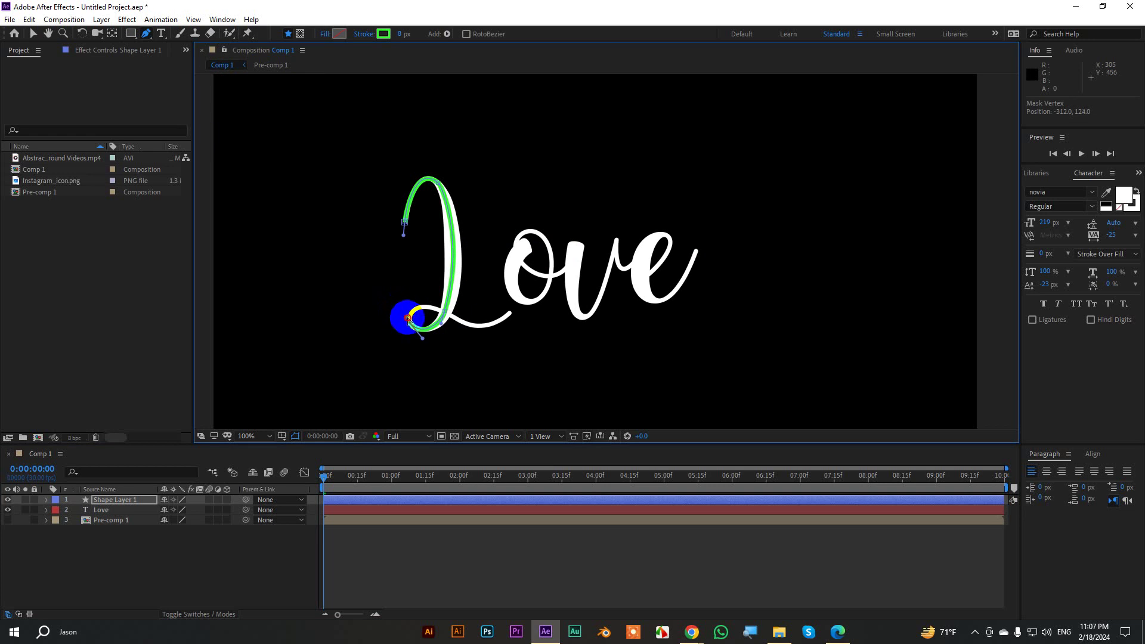
{"action": "mouse_move", "coordinate": [407, 318]}
{"action": "left_mouse_down"}
{"action": "mouse_move", "coordinate": [446, 312]}
{"action": "mouse_move", "coordinate": [498, 347]}
{"action": "mouse_move", "coordinate": [474, 327]}
{"action": "left_mouse_up"}
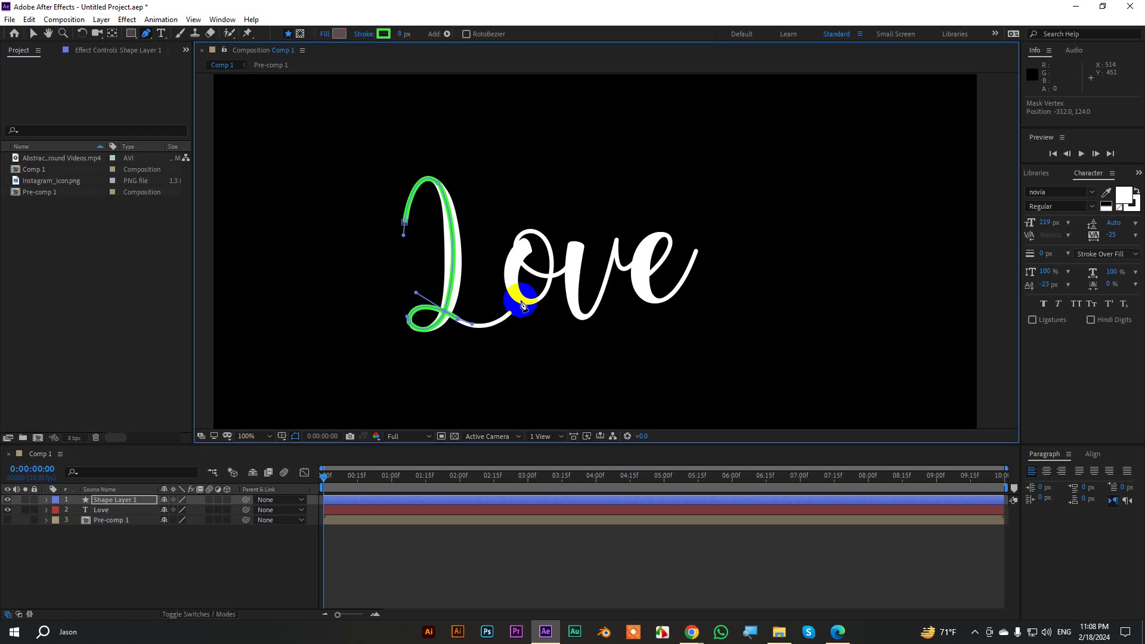
{"action": "mouse_move", "coordinate": [546, 290]}
{"action": "left_mouse_down"}
{"action": "mouse_move", "coordinate": [563, 254]}
{"action": "mouse_move", "coordinate": [609, 240]}
{"action": "mouse_move", "coordinate": [588, 241]}
{"action": "left_mouse_up"}
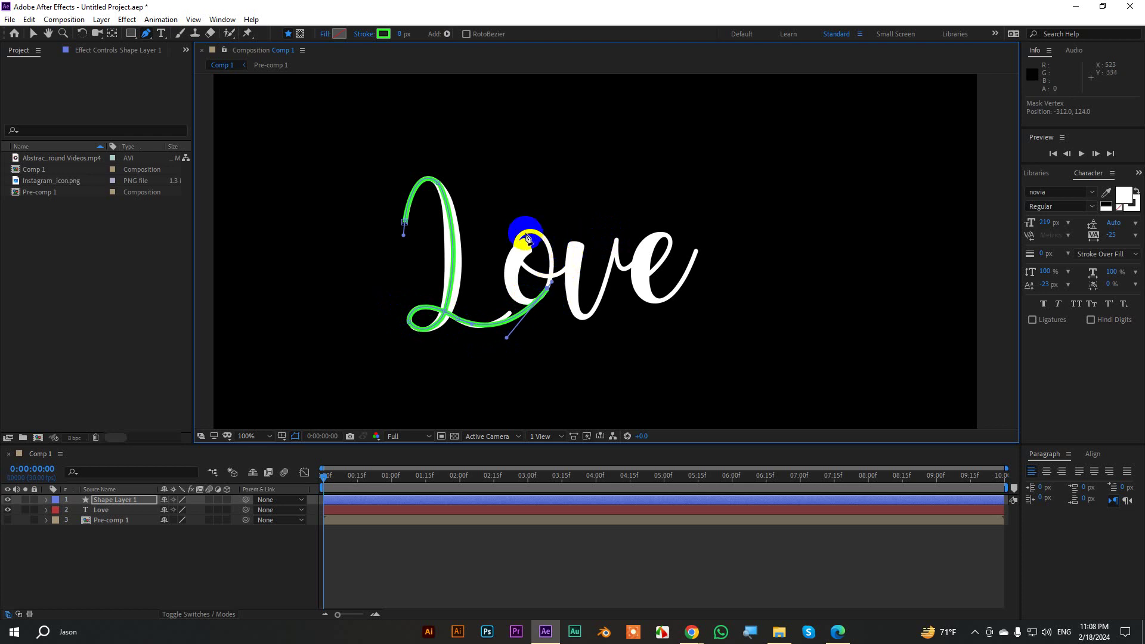
Continue the path with curved points around the o and up toward the v
{"action": "left_click_drag", "start_coordinate": [523, 234], "coordinate": [489, 241]}
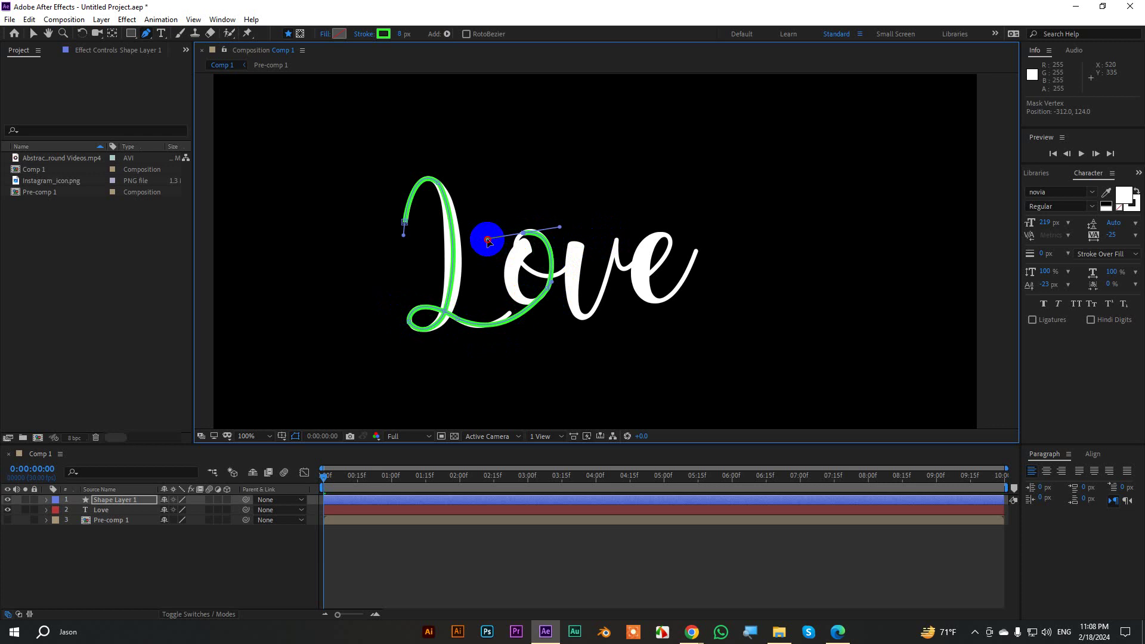
{"action": "left_click", "coordinate": [518, 235]}
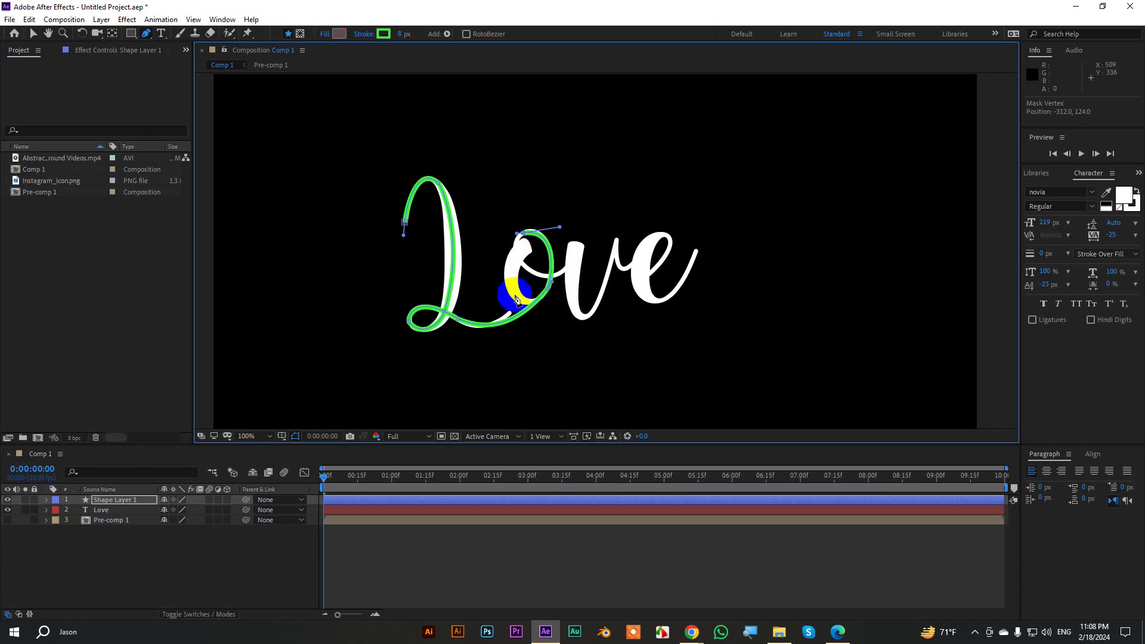
{"action": "mouse_move", "coordinate": [519, 298]}
{"action": "left_mouse_down"}
{"action": "mouse_move", "coordinate": [551, 327]}
{"action": "mouse_move", "coordinate": [526, 301]}
{"action": "left_mouse_up"}
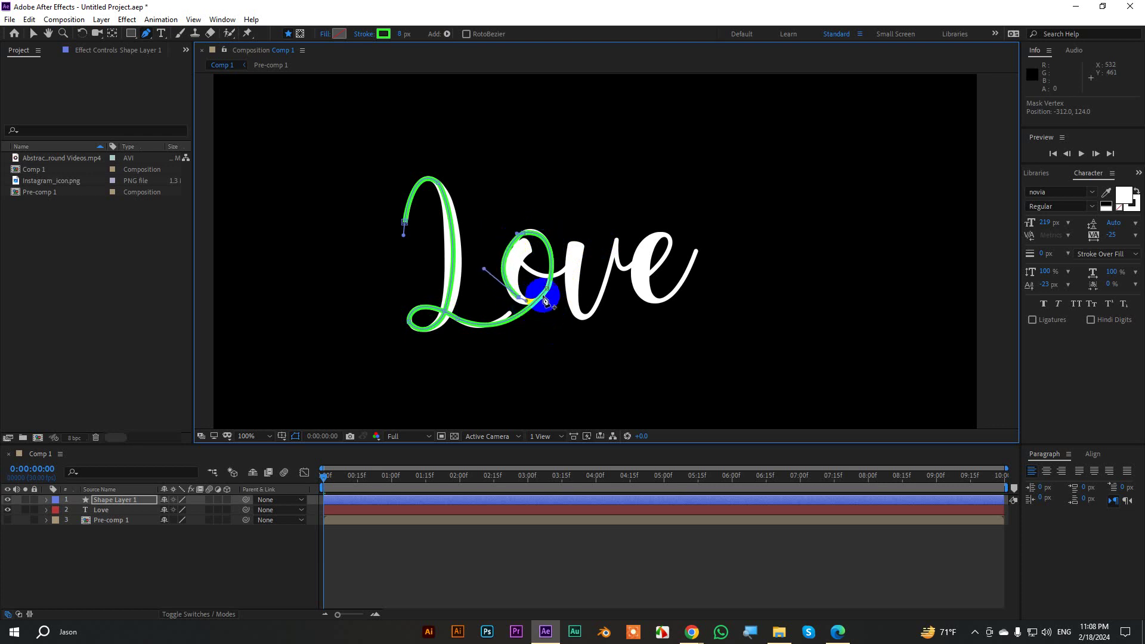
{"action": "left_click", "coordinate": [575, 270]}
{"action": "mouse_move", "coordinate": [575, 268]}
{"action": "left_mouse_down"}
{"action": "mouse_move", "coordinate": [595, 176]}
{"action": "mouse_move", "coordinate": [579, 241]}
{"action": "left_mouse_up"}
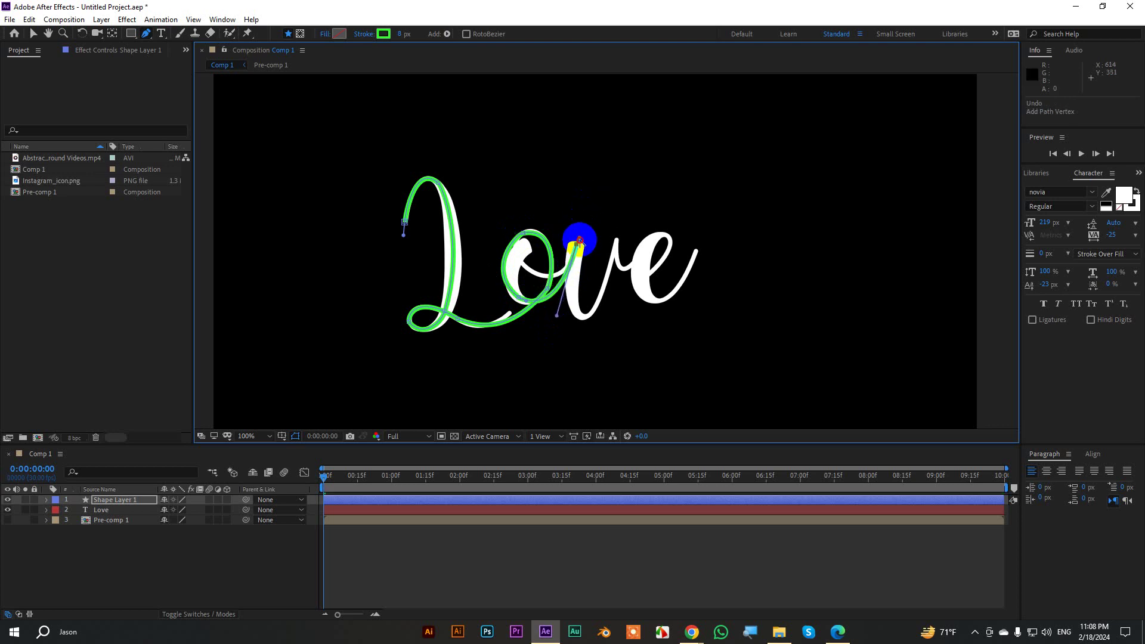
Curve the path down through the v's bottom and up to its top toward the e
{"action": "left_click_drag", "start_coordinate": [581, 316], "coordinate": [611, 373]}
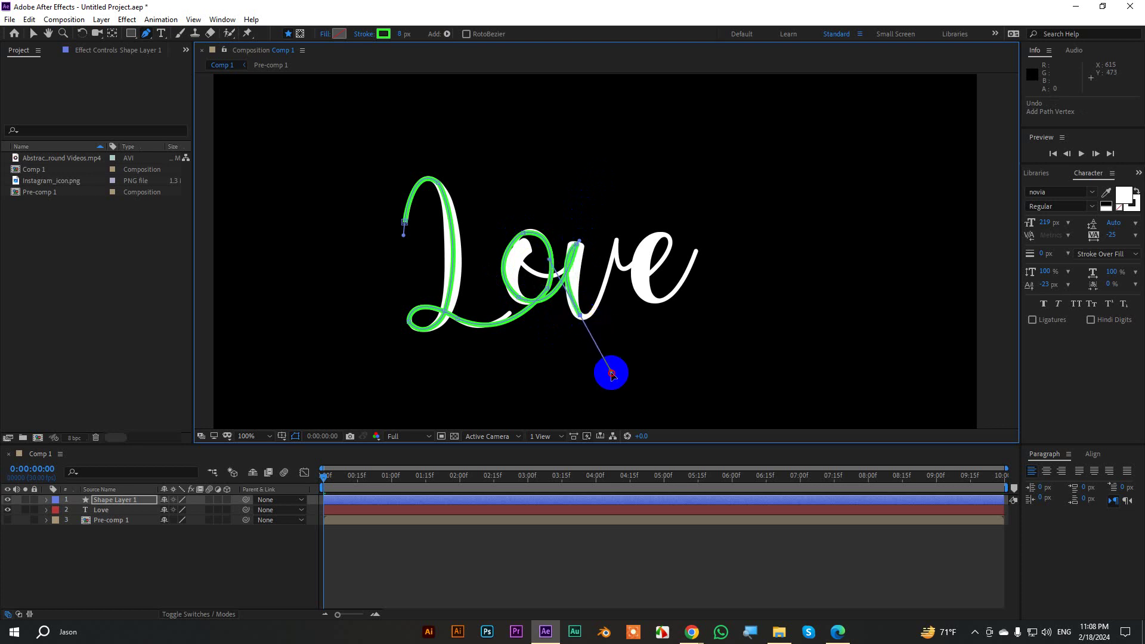
{"action": "left_click", "coordinate": [575, 253]}
{"action": "mouse_move", "coordinate": [578, 243]}
{"action": "left_mouse_down"}
{"action": "mouse_move", "coordinate": [584, 258]}
{"action": "mouse_move", "coordinate": [569, 235]}
{"action": "mouse_move", "coordinate": [611, 374]}
{"action": "mouse_move", "coordinate": [582, 324]}
{"action": "mouse_move", "coordinate": [588, 334]}
{"action": "left_mouse_up"}
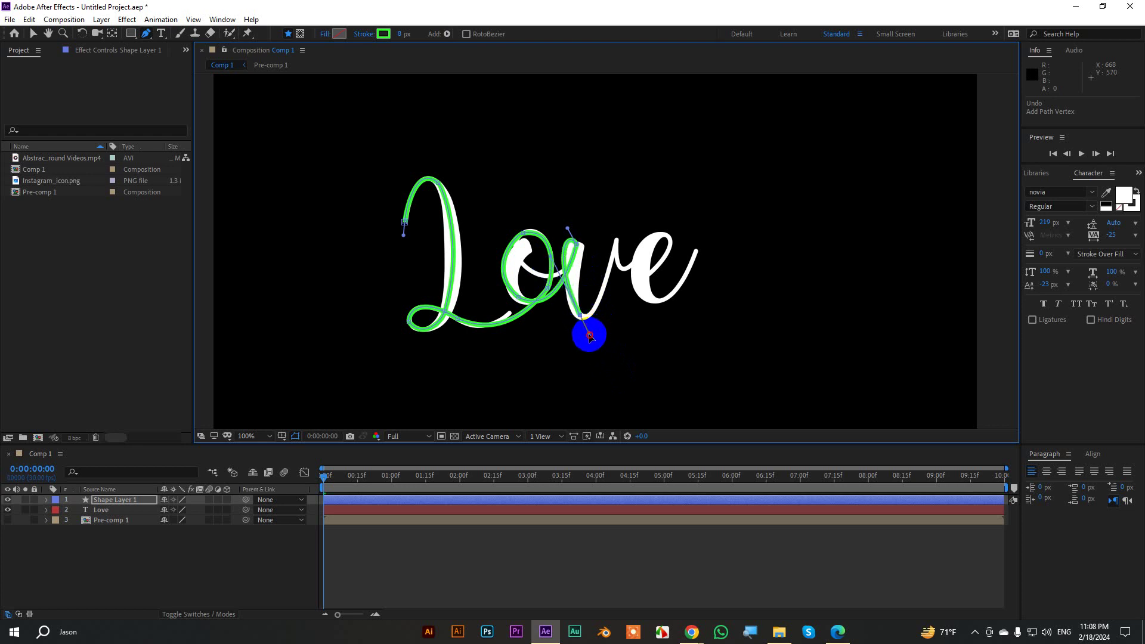
{"action": "left_click", "coordinate": [551, 254]}
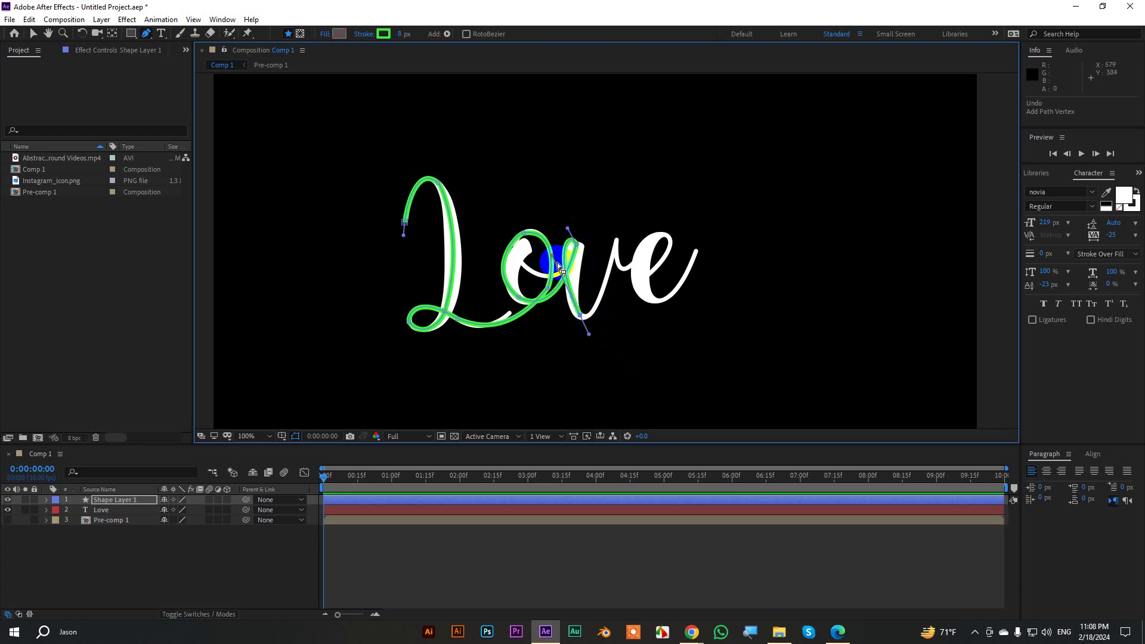
{"action": "left_click_drag", "start_coordinate": [553, 258], "coordinate": [588, 339]}
{"action": "left_click_drag", "start_coordinate": [588, 338], "coordinate": [590, 322]}
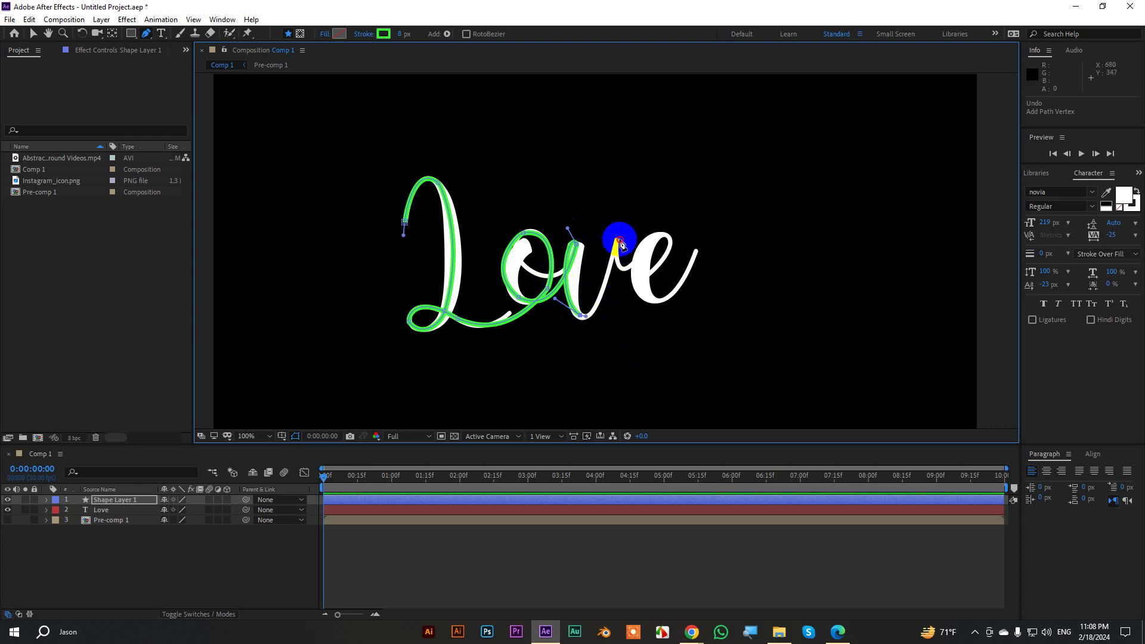
{"action": "mouse_move", "coordinate": [619, 241]}
{"action": "left_mouse_down"}
{"action": "mouse_move", "coordinate": [639, 155]}
{"action": "mouse_move", "coordinate": [616, 236]}
{"action": "mouse_move", "coordinate": [666, 271]}
{"action": "mouse_move", "coordinate": [667, 259]}
{"action": "left_mouse_up"}
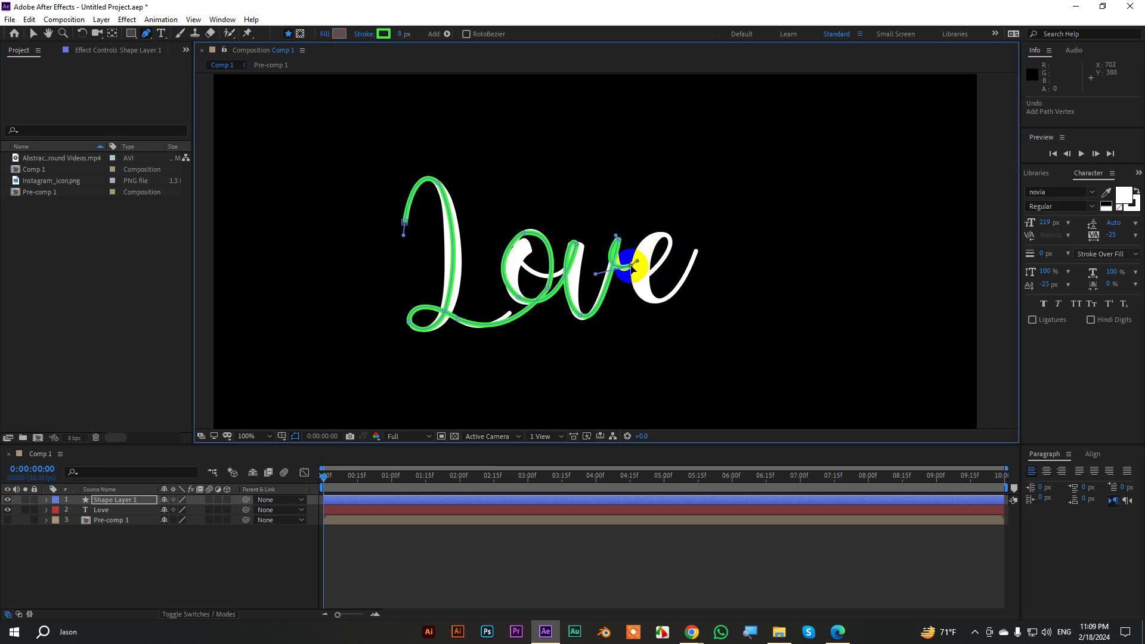
Refit the path's vertex and curves to the e, then extend it from the e's tail up-right into a loop
{"action": "left_click_drag", "start_coordinate": [632, 267], "coordinate": [641, 279]}
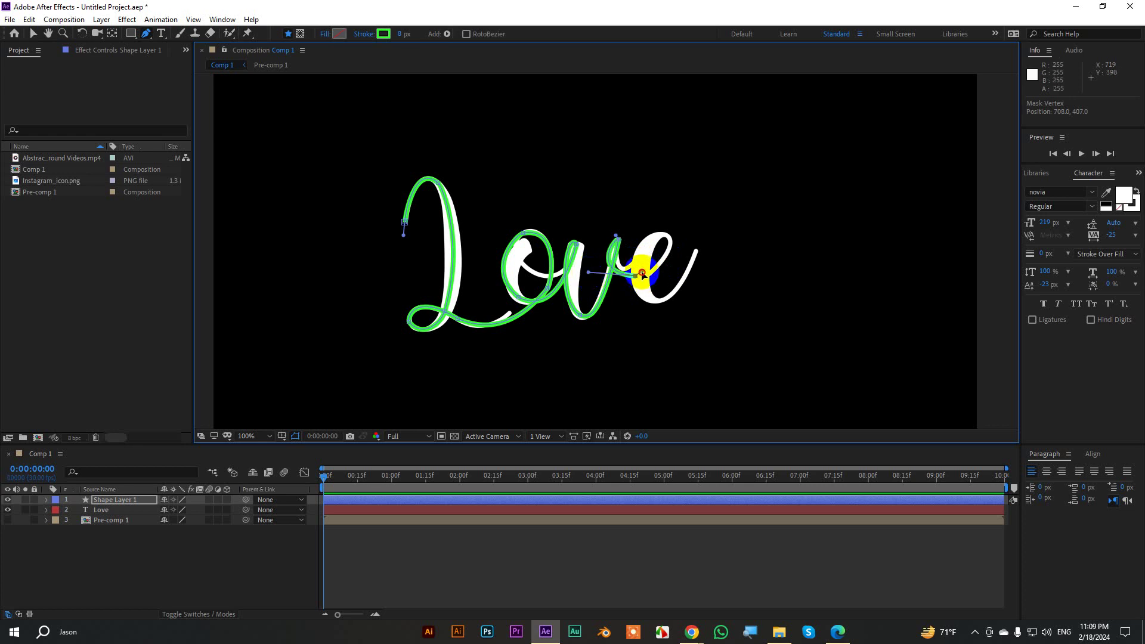
{"action": "mouse_move", "coordinate": [642, 274]}
{"action": "left_mouse_down"}
{"action": "mouse_move", "coordinate": [665, 214]}
{"action": "mouse_move", "coordinate": [668, 229]}
{"action": "left_mouse_up"}
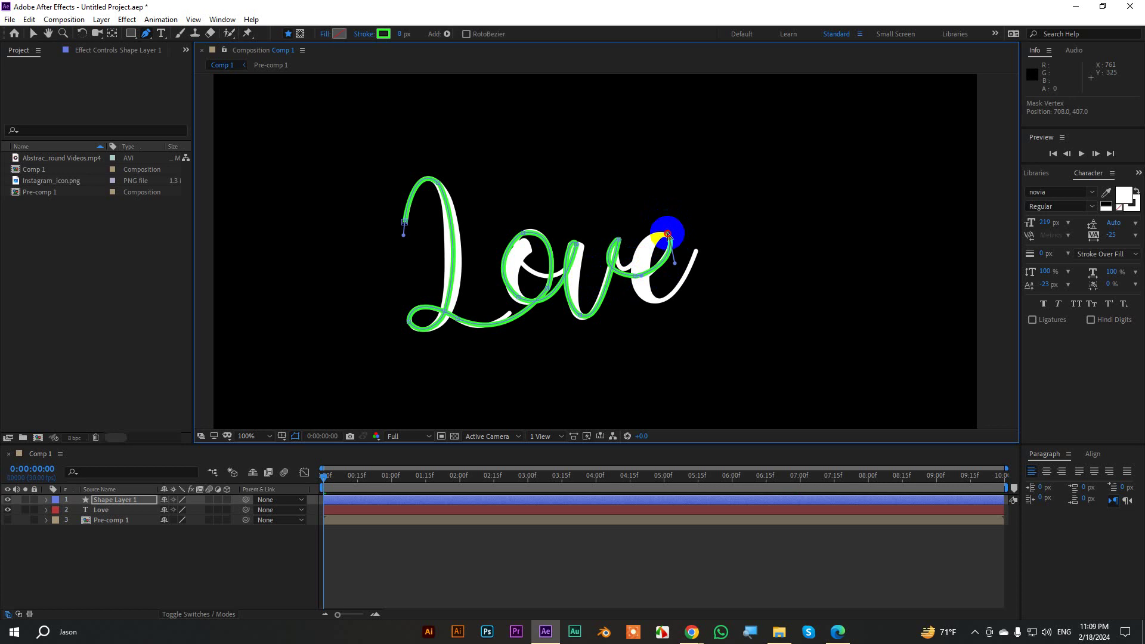
{"action": "mouse_move", "coordinate": [641, 269]}
{"action": "left_mouse_down"}
{"action": "mouse_move", "coordinate": [637, 298]}
{"action": "mouse_move", "coordinate": [704, 279]}
{"action": "mouse_move", "coordinate": [645, 290]}
{"action": "left_mouse_up"}
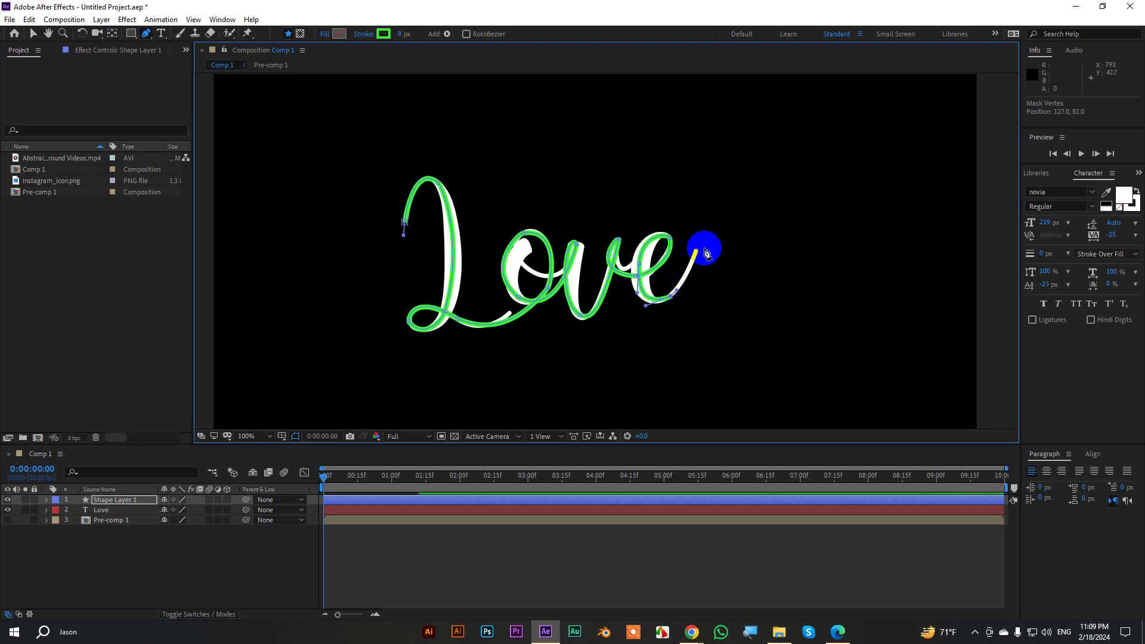
{"action": "mouse_move", "coordinate": [706, 243]}
{"action": "left_mouse_down"}
{"action": "mouse_move", "coordinate": [719, 204]}
{"action": "mouse_move", "coordinate": [760, 176]}
{"action": "mouse_move", "coordinate": [771, 186]}
{"action": "mouse_move", "coordinate": [756, 188]}
{"action": "left_mouse_up"}
{"action": "mouse_move", "coordinate": [684, 292]}
{"action": "left_mouse_down"}
{"action": "mouse_move", "coordinate": [706, 203]}
{"action": "mouse_move", "coordinate": [713, 264]}
{"action": "left_mouse_up"}
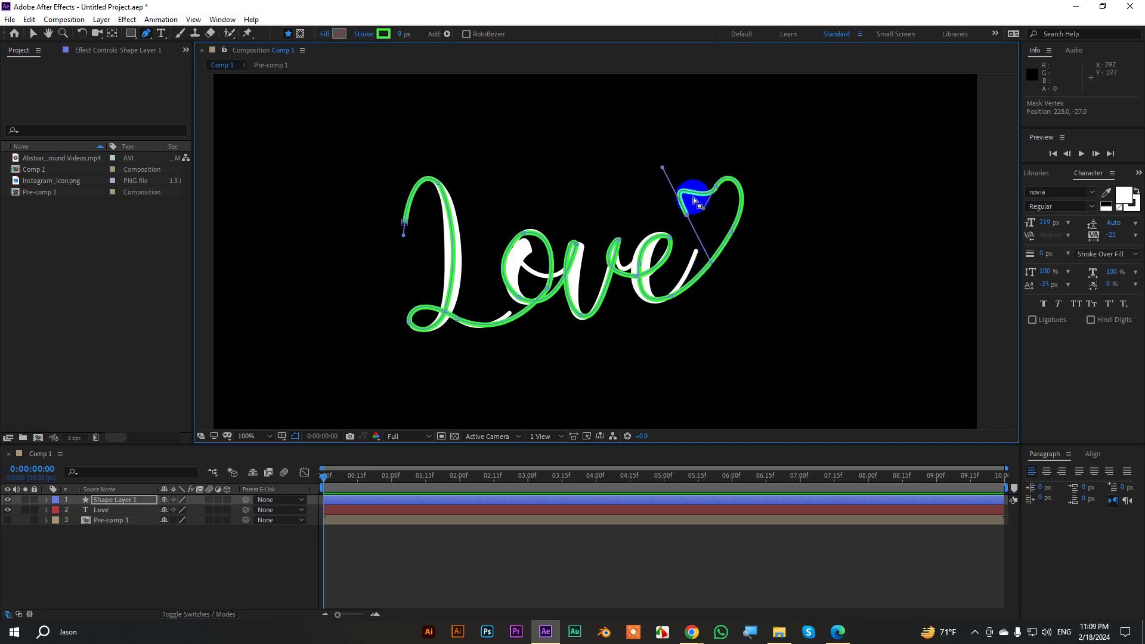
Close the heart with new vertices, round its top, and curve the tail back down across the e
{"action": "key", "text": "ctrl+z"}
{"action": "mouse_move", "coordinate": [701, 227]}
{"action": "left_mouse_down"}
{"action": "mouse_move", "coordinate": [794, 387]}
{"action": "mouse_move", "coordinate": [822, 405]}
{"action": "left_mouse_up"}
{"action": "left_click", "coordinate": [719, 162]}
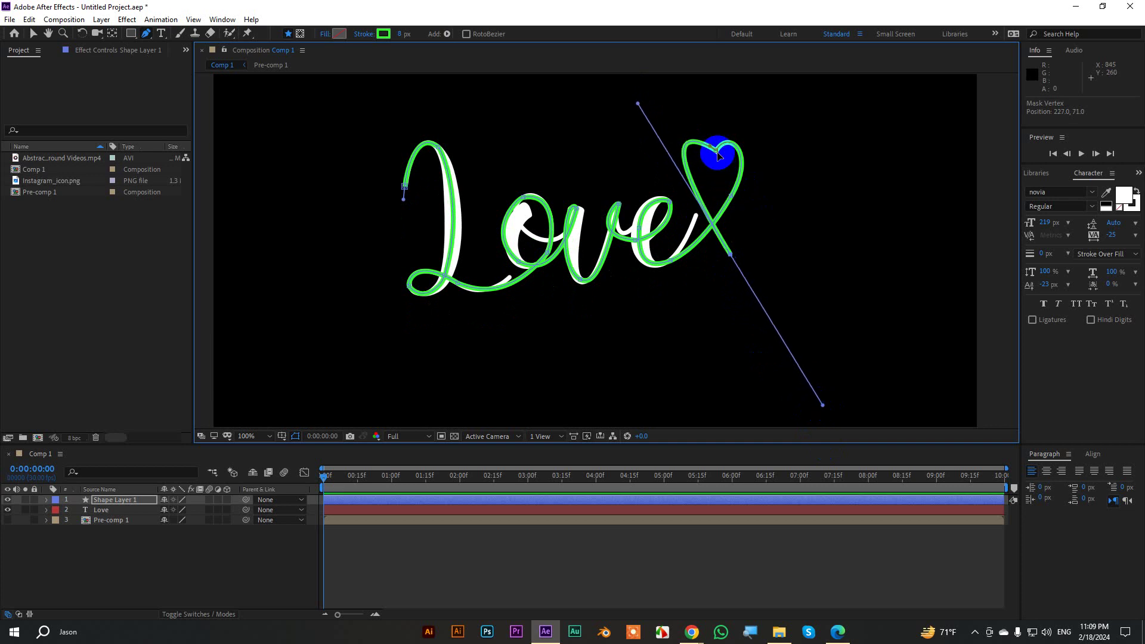
{"action": "left_click_drag", "start_coordinate": [718, 156], "coordinate": [751, 127]}
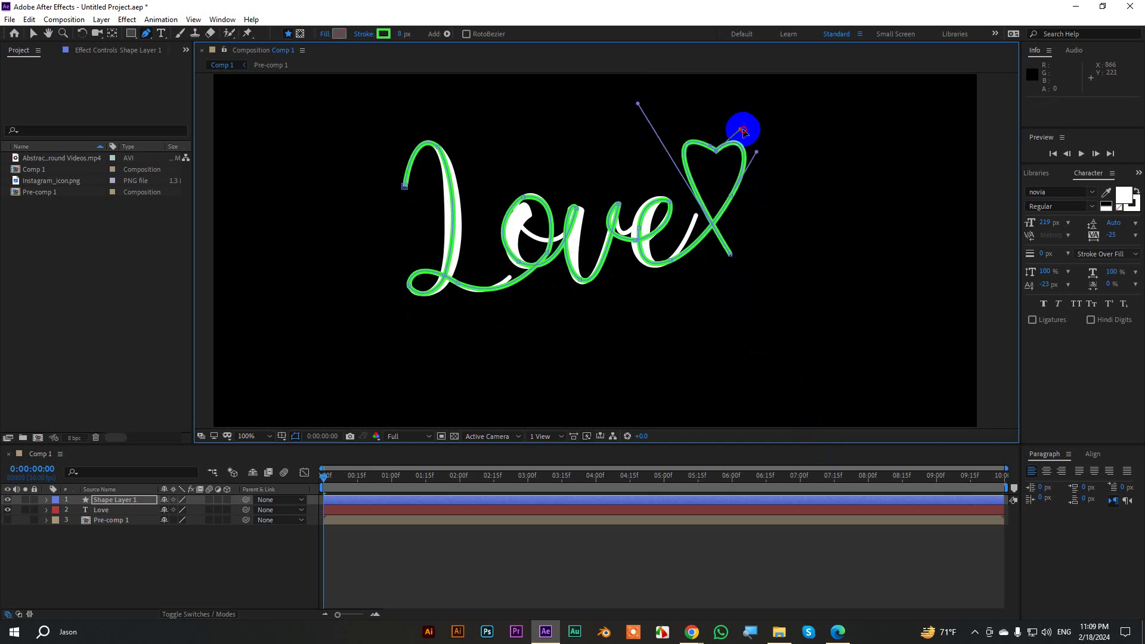
{"action": "left_click", "coordinate": [728, 252]}
{"action": "left_click_drag", "start_coordinate": [729, 252], "coordinate": [654, 160]}
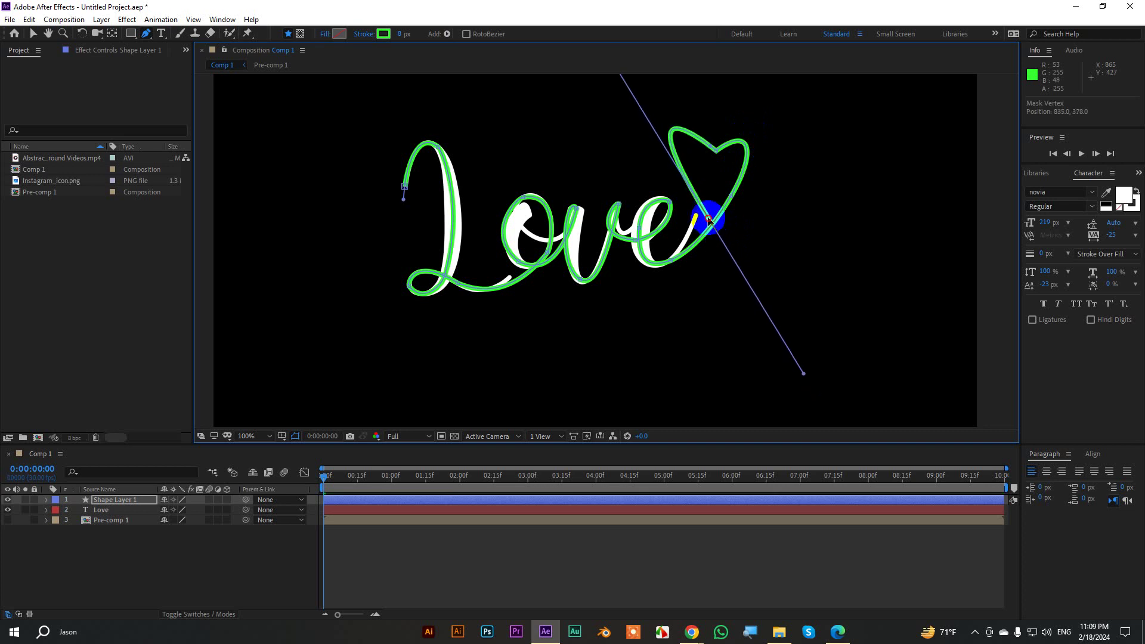
{"action": "key", "text": "comma"}
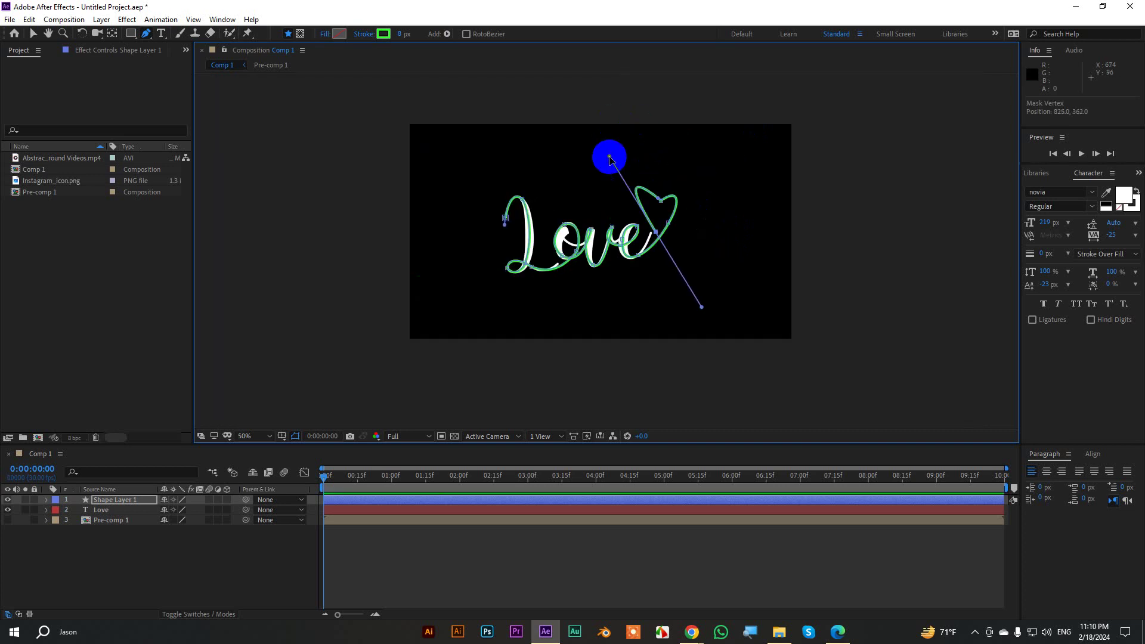
{"action": "mouse_move", "coordinate": [655, 160]}
{"action": "left_mouse_down"}
{"action": "mouse_move", "coordinate": [627, 191]}
{"action": "mouse_move", "coordinate": [625, 179]}
{"action": "left_mouse_up"}
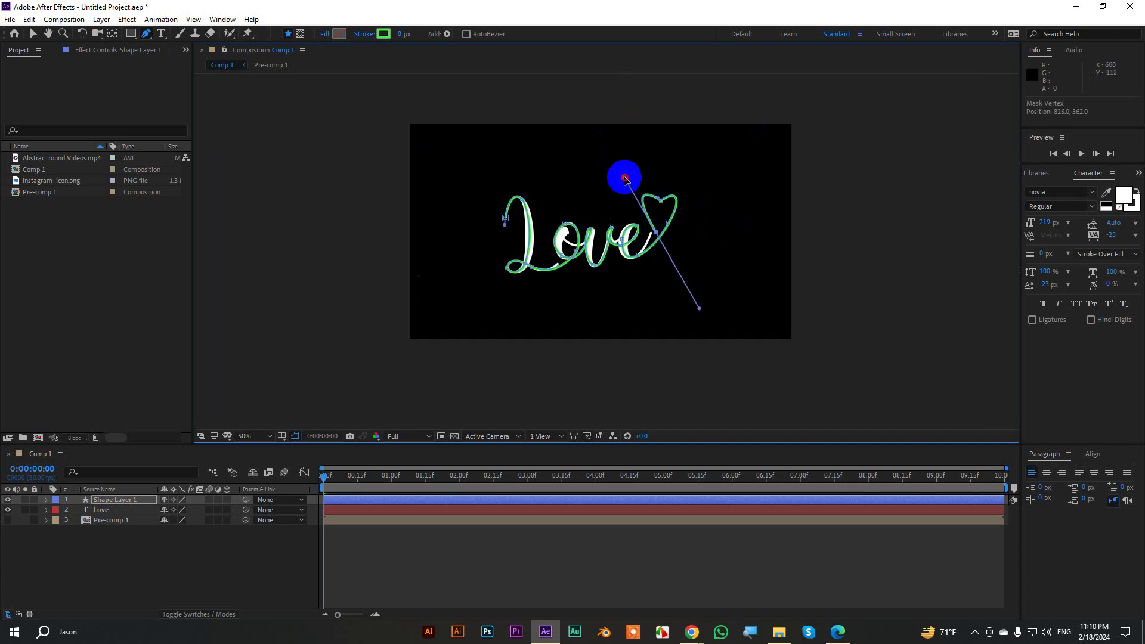
{"action": "key", "text": "period"}
Delete the Love text layer, leaving only the traced shape layer
{"action": "left_click", "coordinate": [33, 33]}
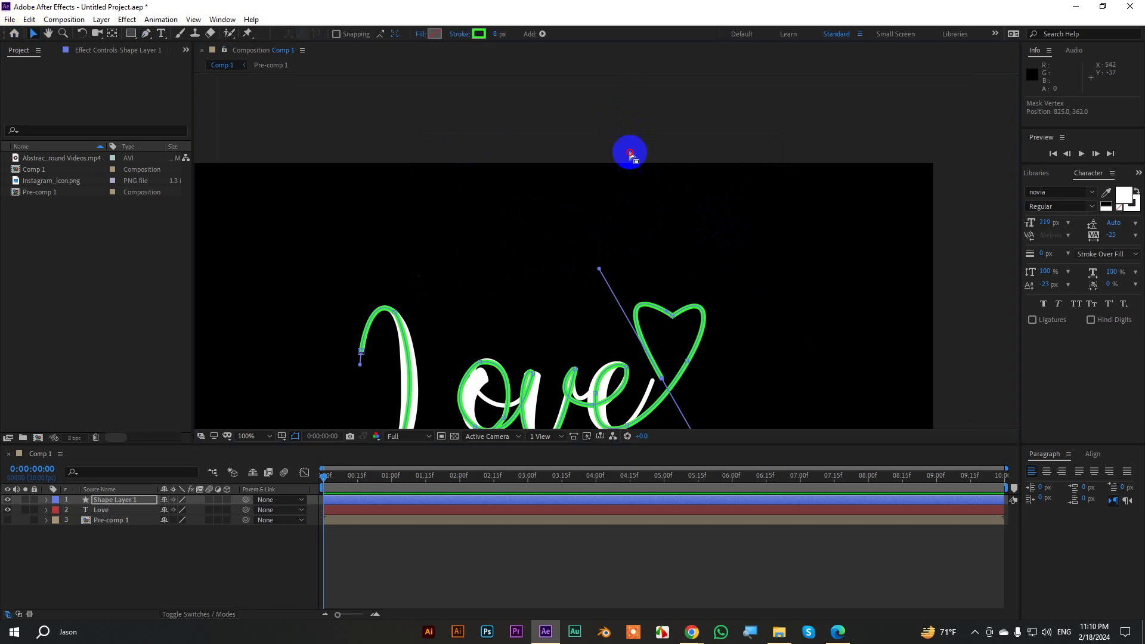
{"action": "left_click_drag", "start_coordinate": [738, 182], "coordinate": [761, 87]}
{"action": "left_click", "coordinate": [993, 240]}
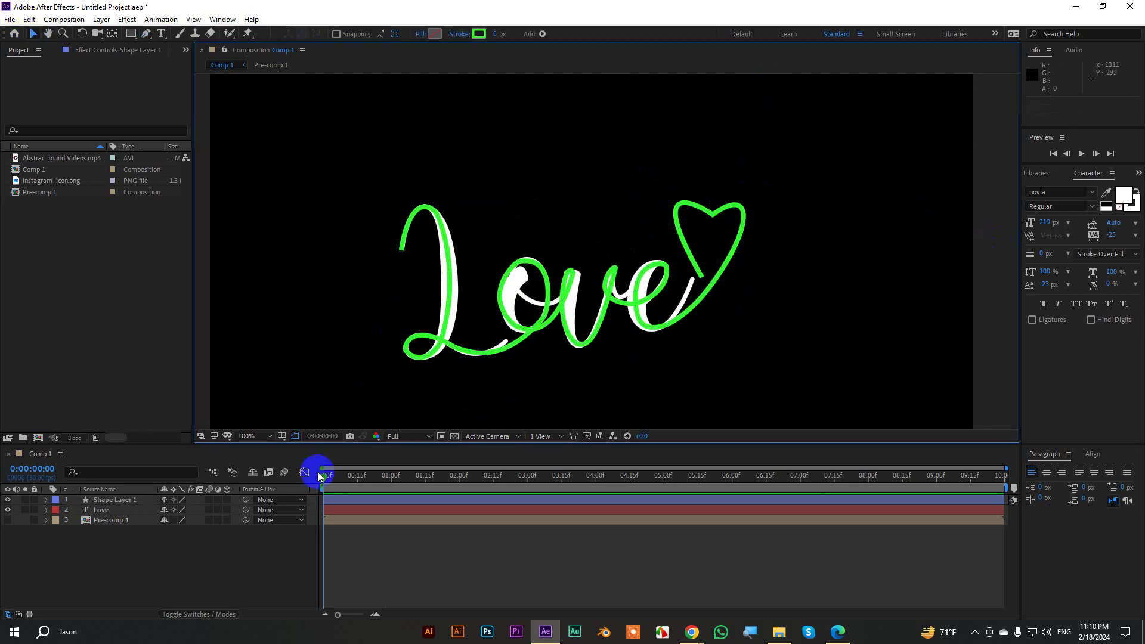
{"action": "left_click", "coordinate": [101, 510]}
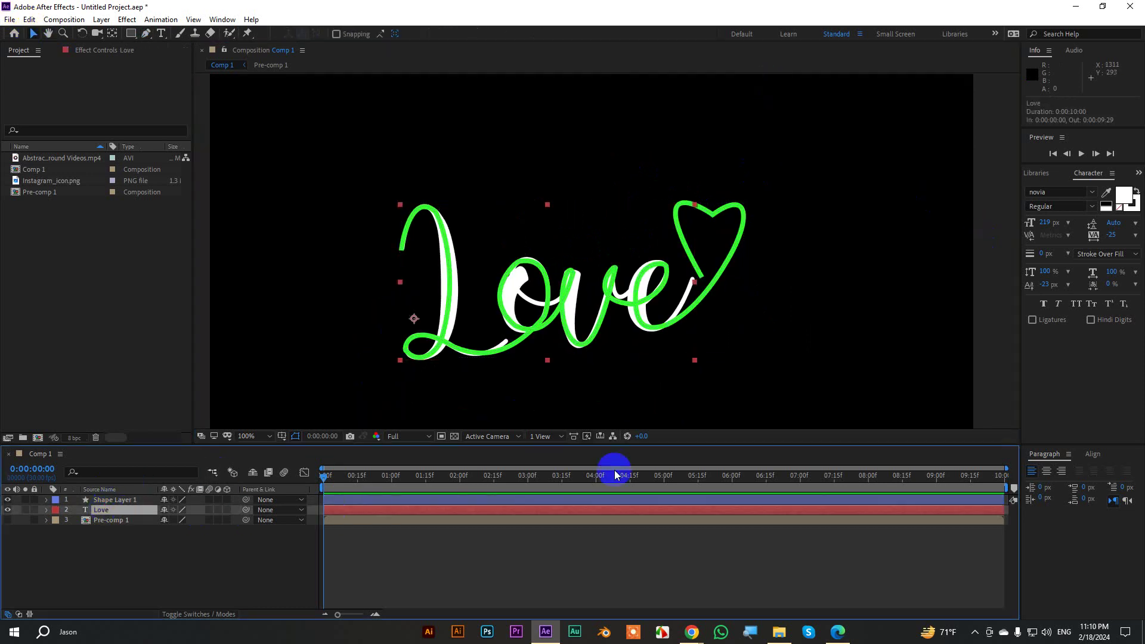
{"action": "key", "text": "Delete"}
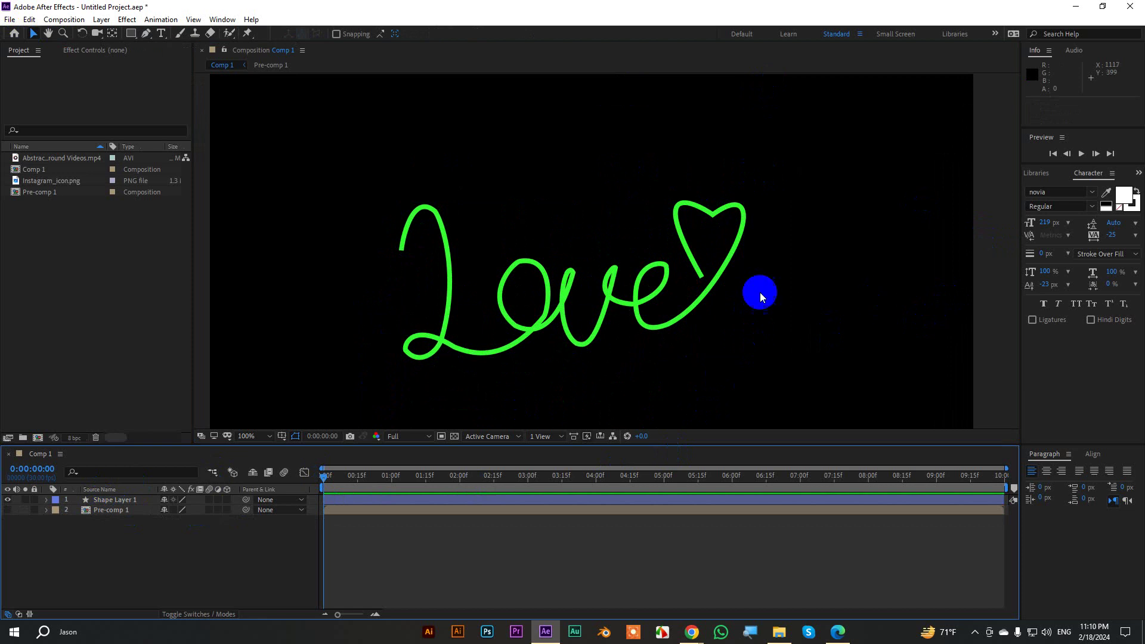
At 200% zoom, reshape the o's vertices and handles to smooth its curve
{"action": "left_click", "coordinate": [146, 34]}
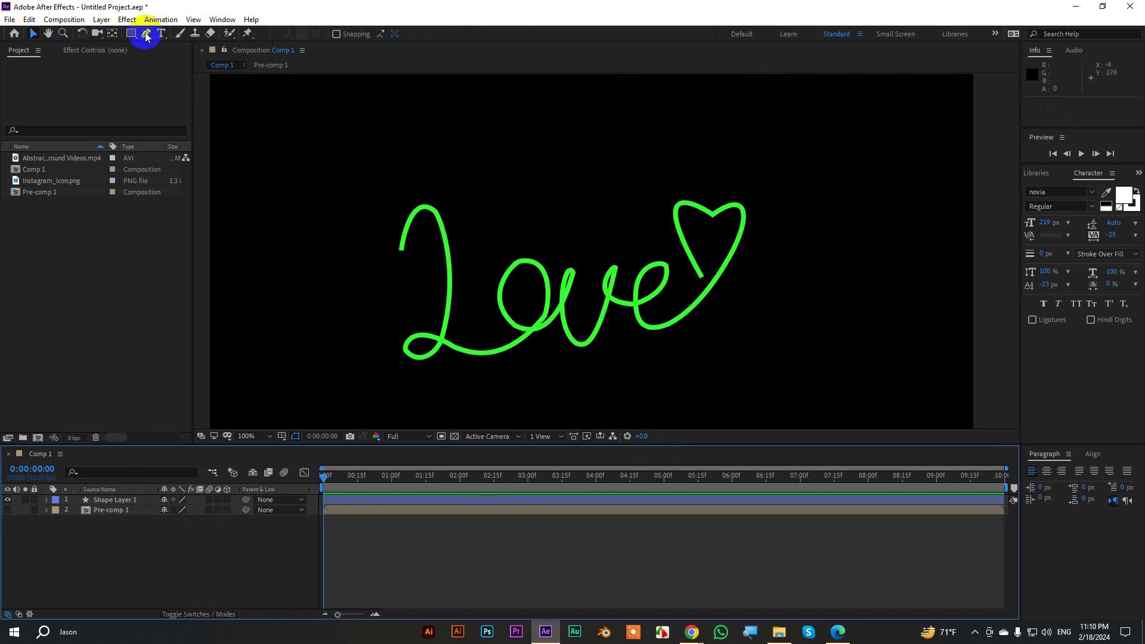
{"action": "left_click", "coordinate": [115, 500]}
{"action": "key", "text": "period"}
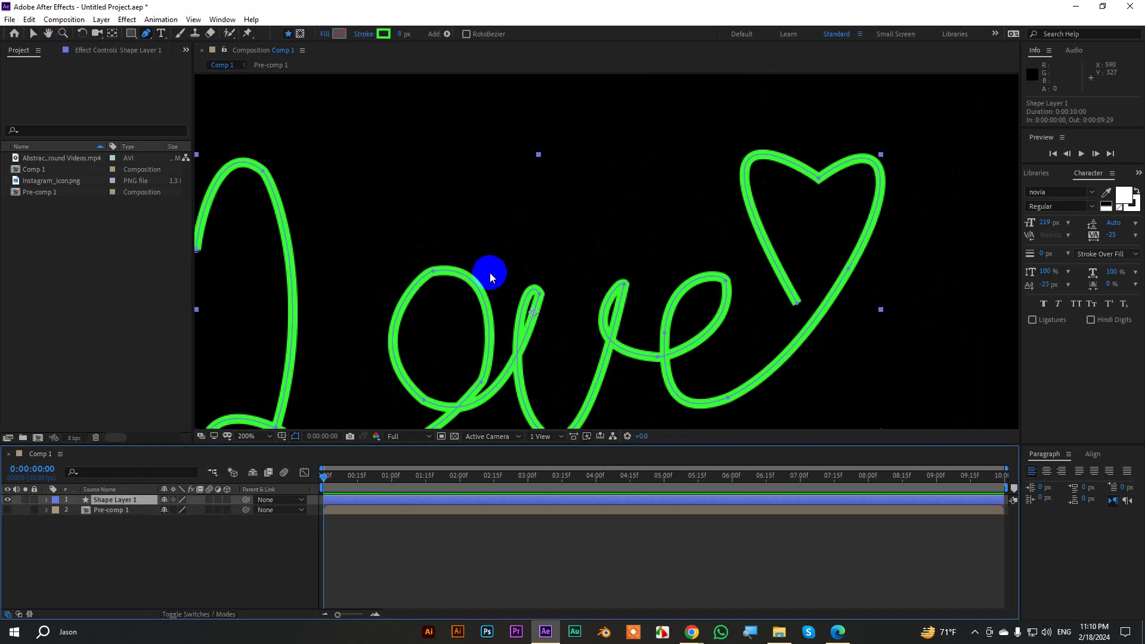
{"action": "mouse_move", "coordinate": [436, 274]}
{"action": "left_mouse_down"}
{"action": "mouse_move", "coordinate": [505, 261]}
{"action": "mouse_move", "coordinate": [520, 241]}
{"action": "left_mouse_up"}
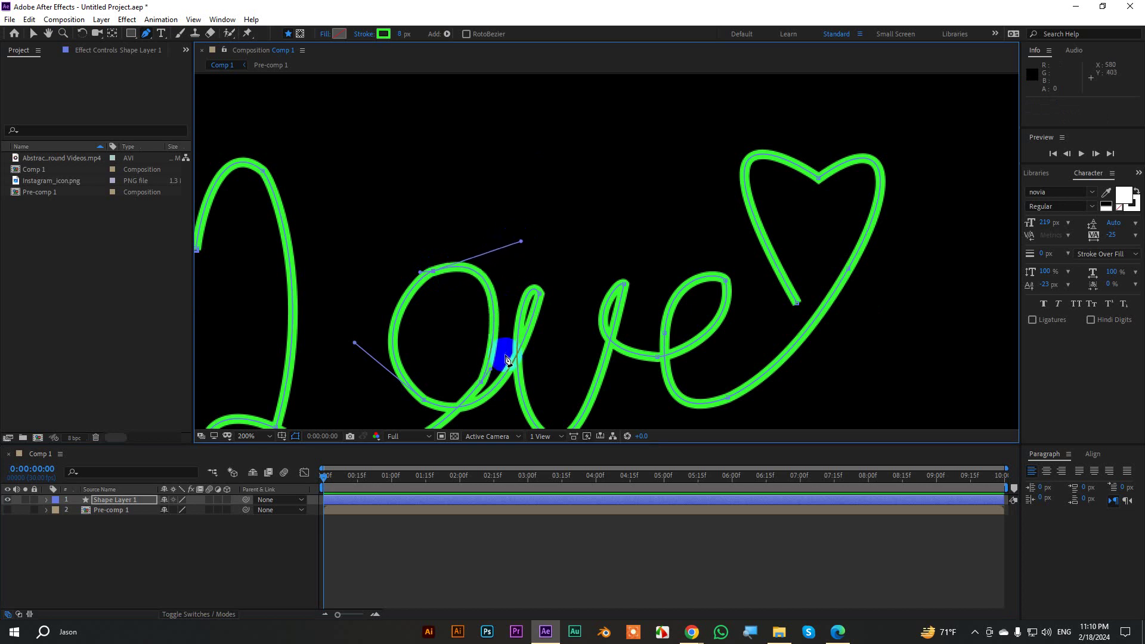
{"action": "left_click_drag", "start_coordinate": [491, 373], "coordinate": [502, 360]}
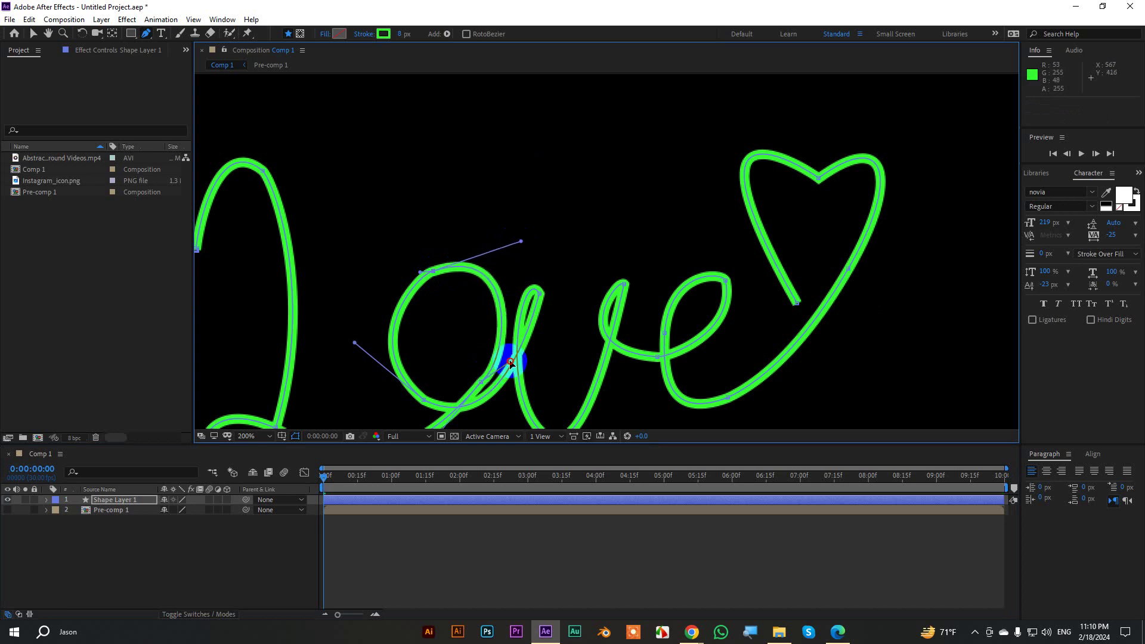
{"action": "left_click_drag", "start_coordinate": [502, 360], "coordinate": [506, 358]}
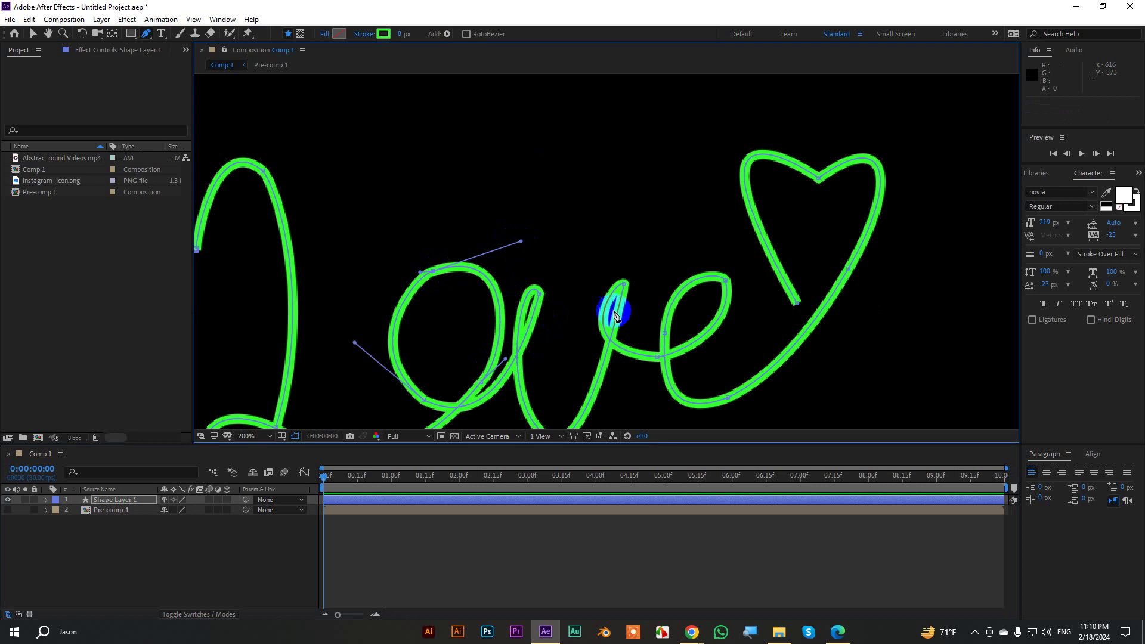
{"action": "scroll", "coordinate": [645, 309], "scroll_direction": "down", "scroll_amount": 1}
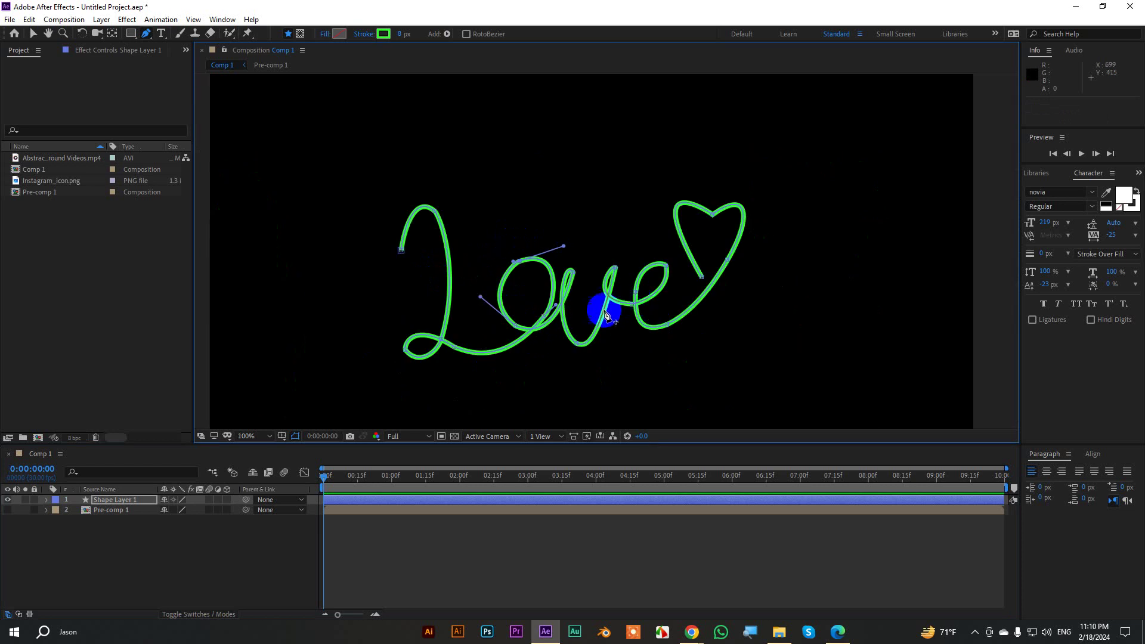
{"action": "scroll", "coordinate": [596, 307], "scroll_direction": "up", "scroll_amount": 1}
{"action": "left_click_drag", "start_coordinate": [421, 274], "coordinate": [405, 278]}
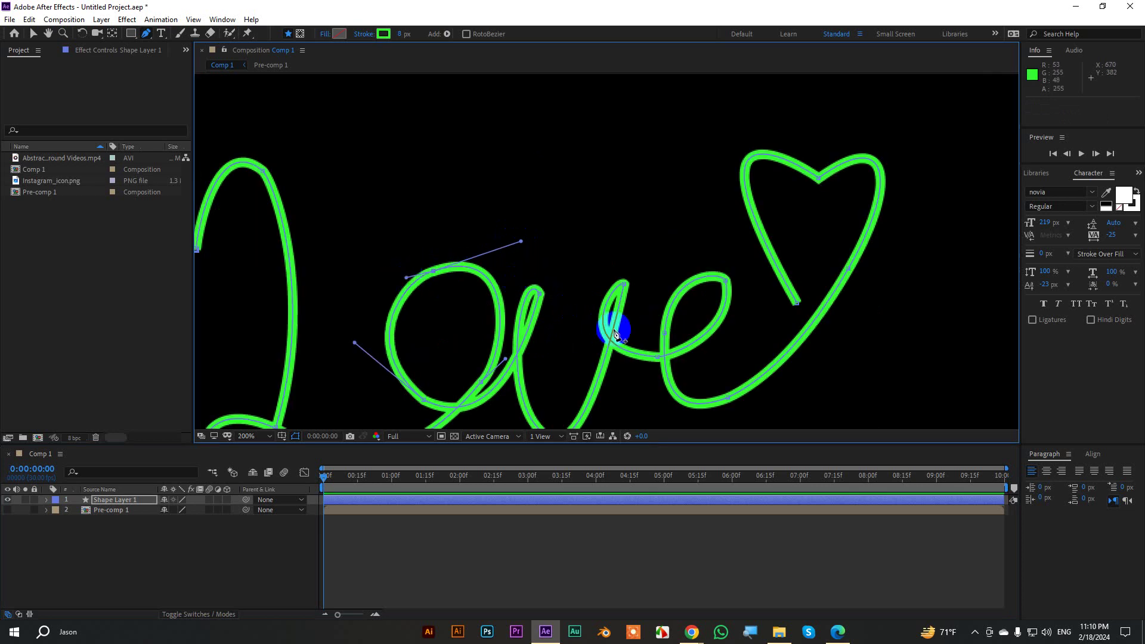
{"action": "scroll", "coordinate": [613, 328], "scroll_direction": "down", "scroll_amount": 1}
{"action": "left_click", "coordinate": [31, 37]}
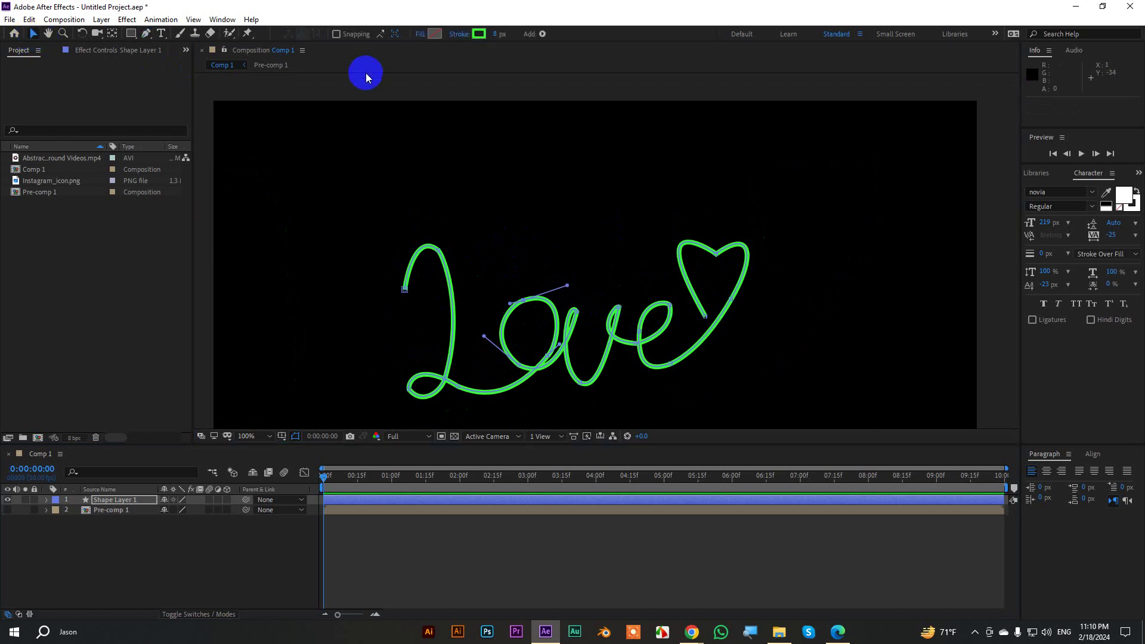
{"action": "left_click", "coordinate": [991, 173]}
{"action": "left_click_drag", "start_coordinate": [774, 372], "coordinate": [797, 332]}
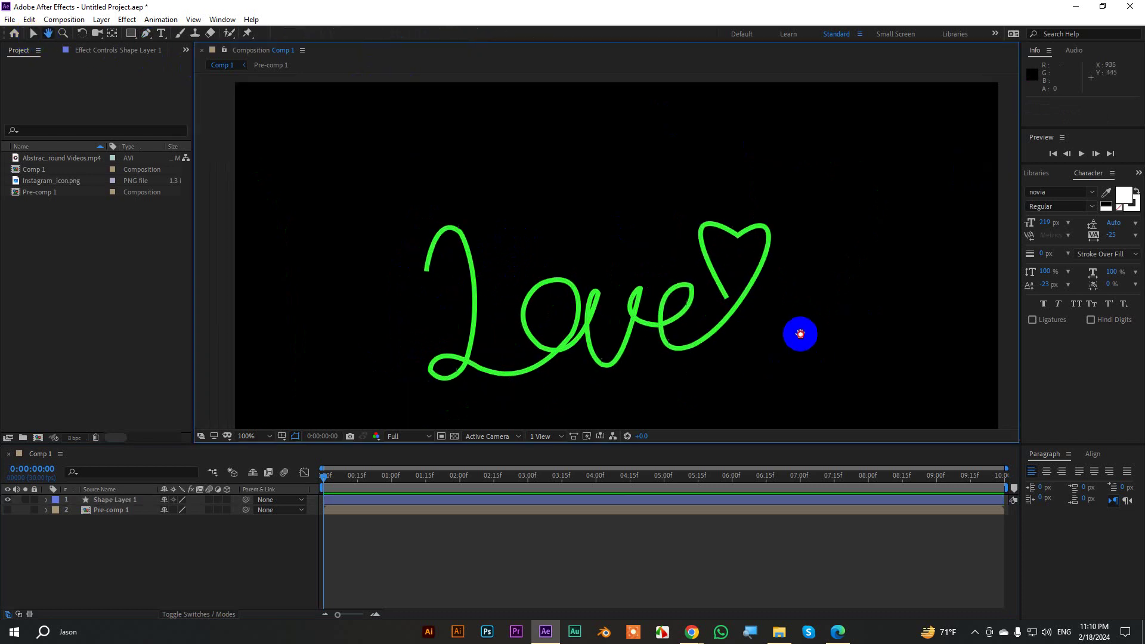
Set Shape Layer 1's Stroke 1 Line Cap to Round Cap
{"action": "left_click", "coordinate": [127, 501]}
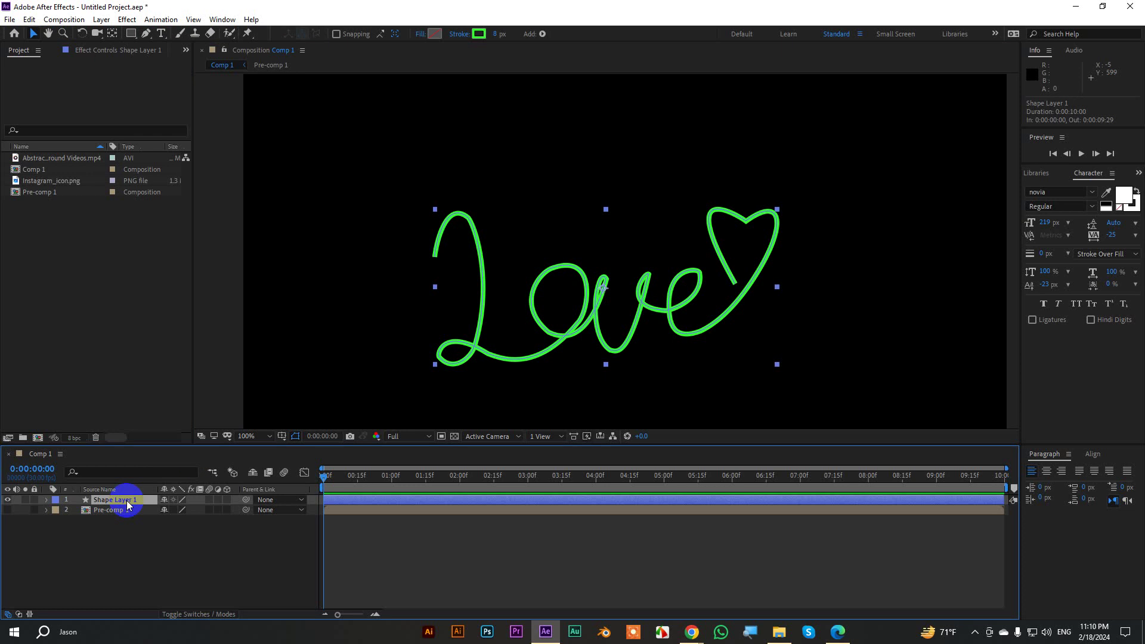
{"action": "left_click", "coordinate": [47, 501]}
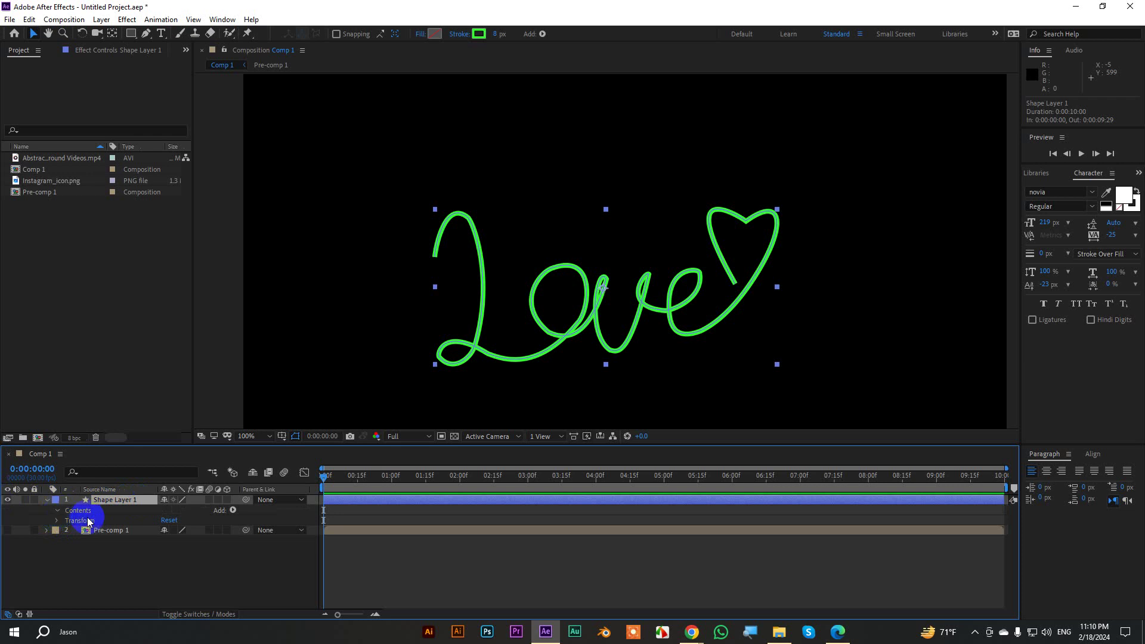
{"action": "left_click", "coordinate": [57, 512]}
{"action": "left_click", "coordinate": [68, 522]}
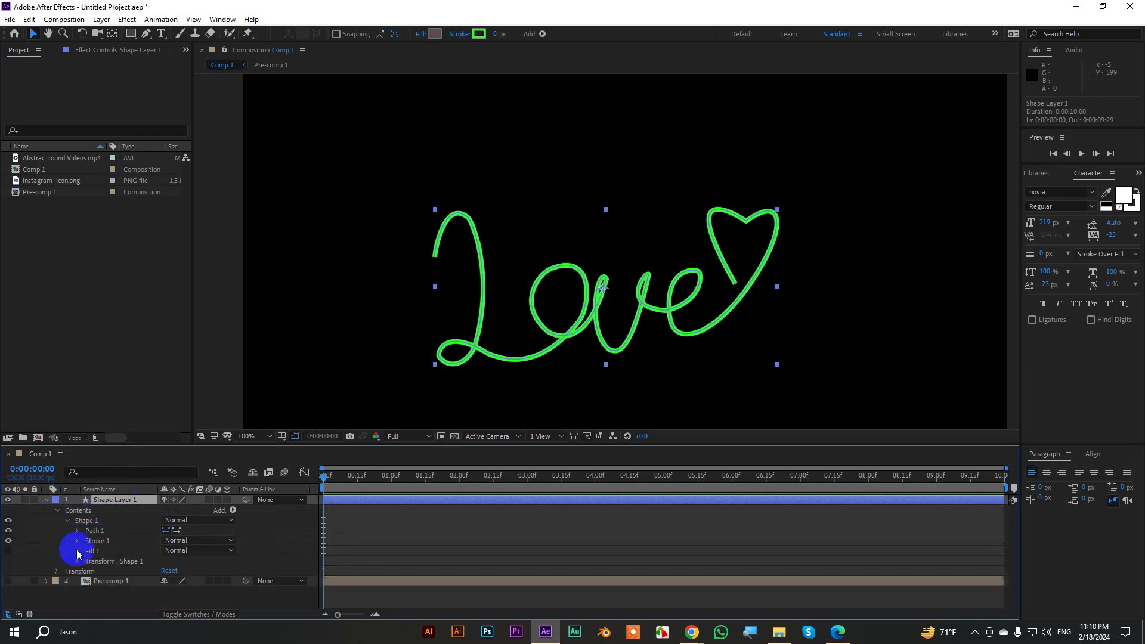
{"action": "left_click", "coordinate": [77, 542]}
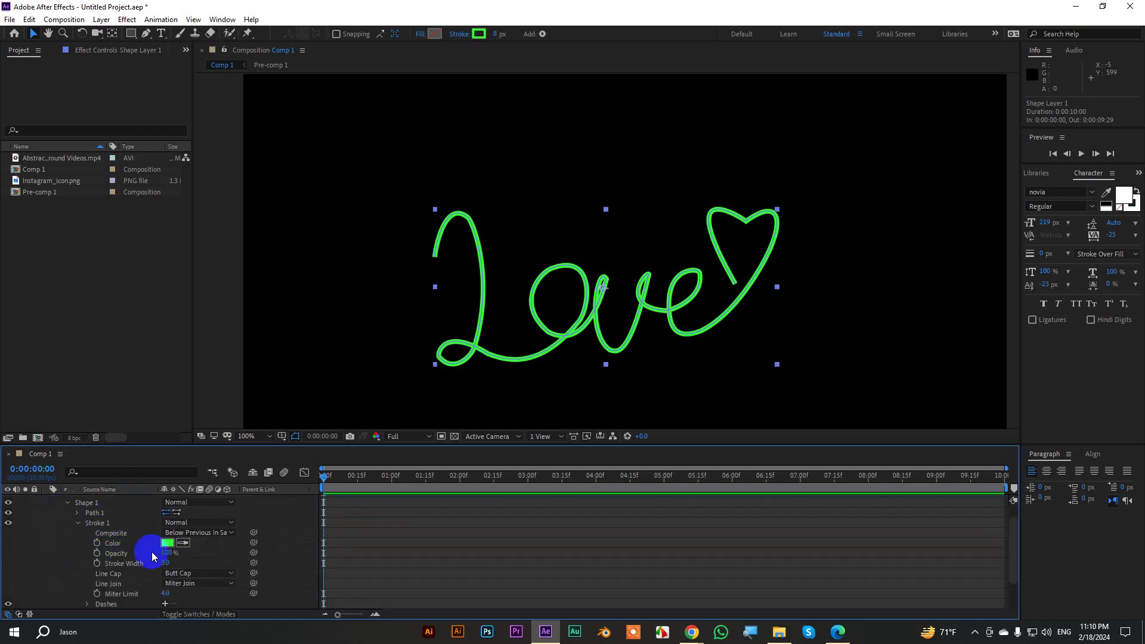
{"action": "left_click", "coordinate": [191, 573]}
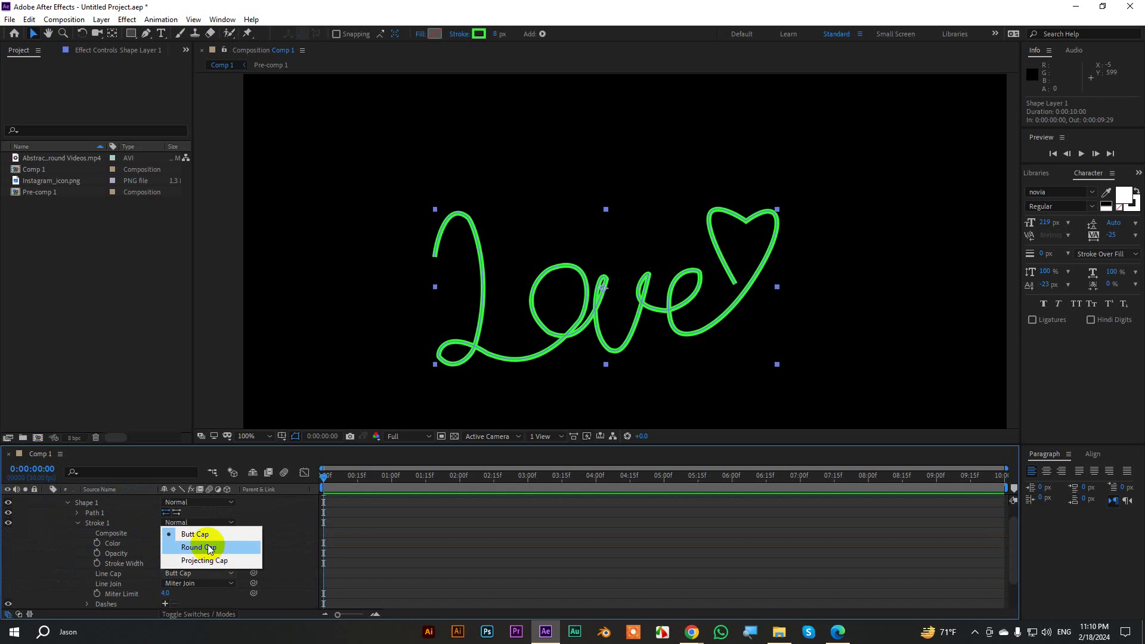
{"action": "left_click", "coordinate": [215, 546]}
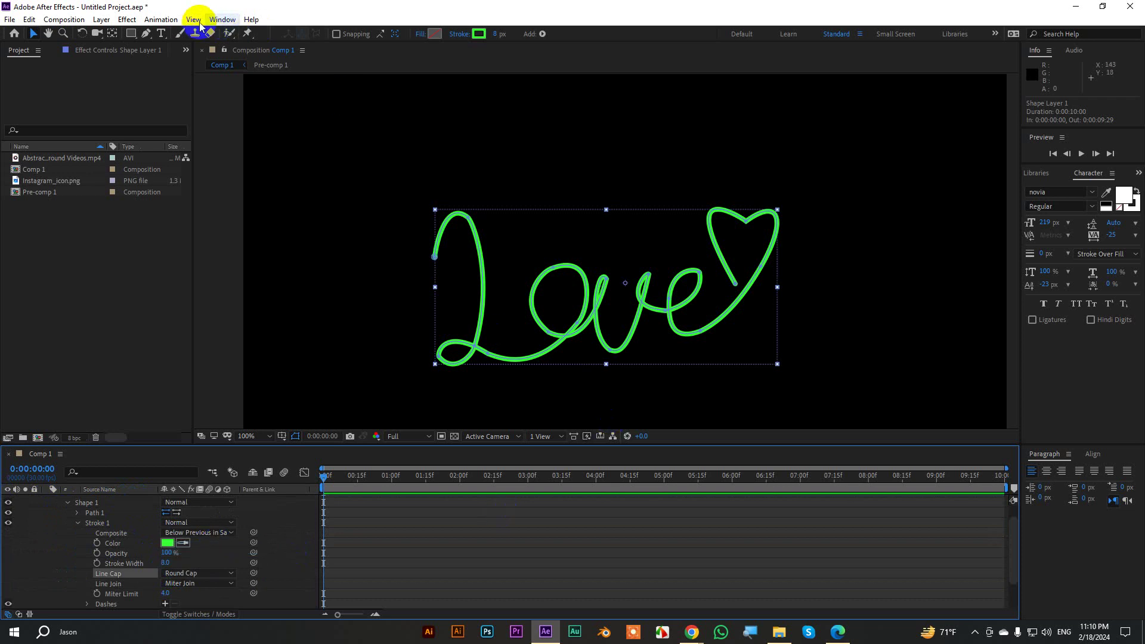
Show the Effects & Presets panel and search for 'cc light'
{"action": "left_click", "coordinate": [222, 19]}
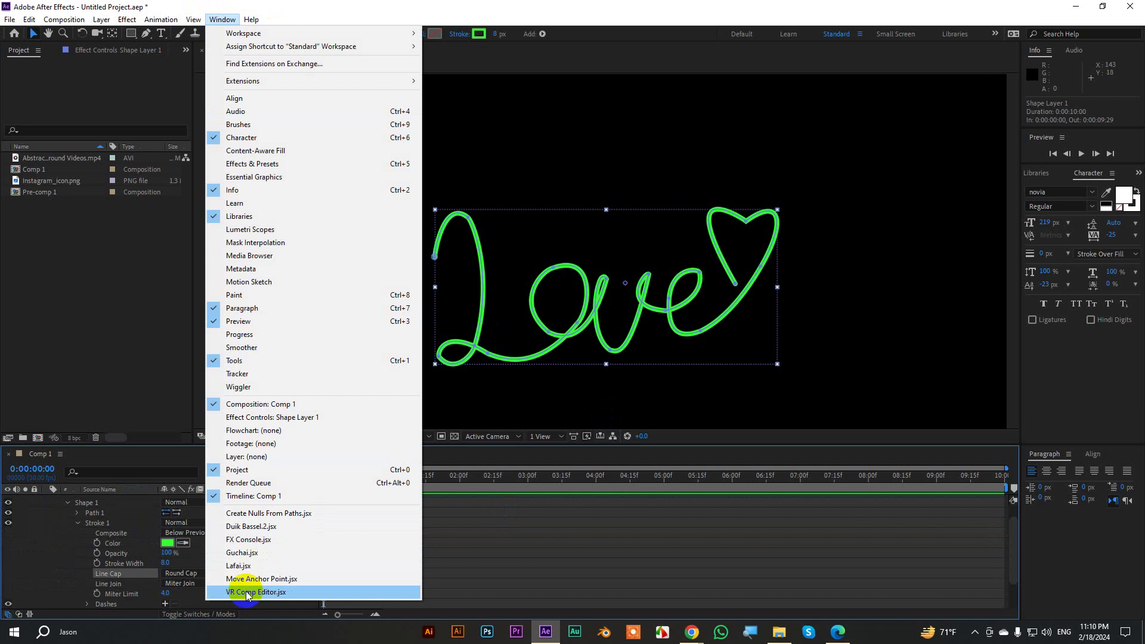
{"action": "left_click", "coordinate": [1133, 178]}
{"action": "left_click", "coordinate": [1107, 185]}
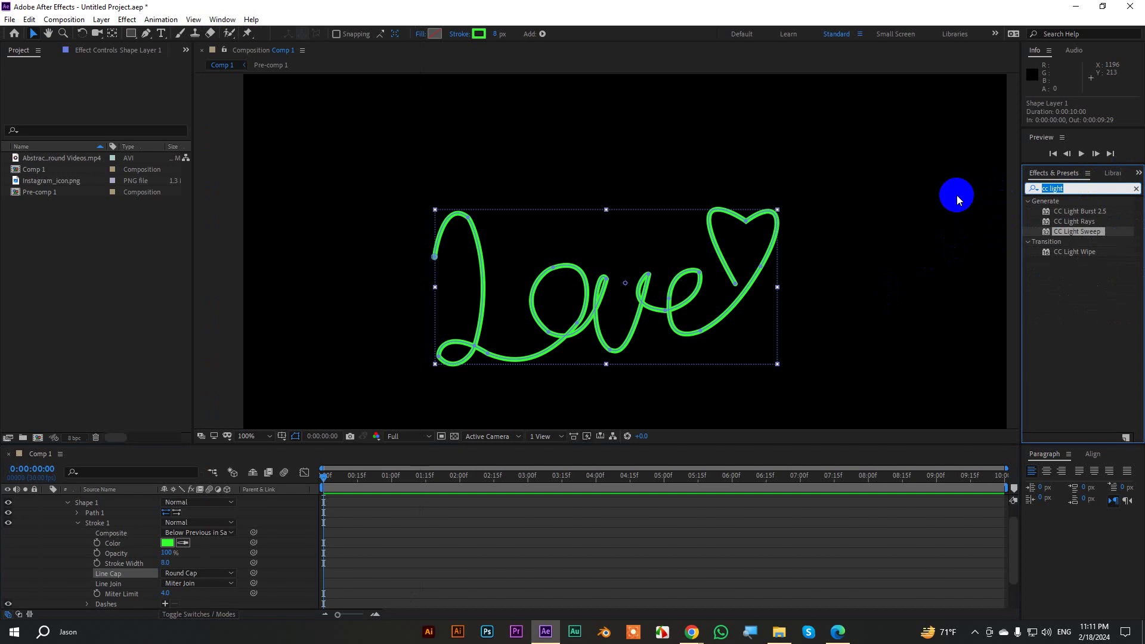
Try Effects & Presets searches for 'stroke' and 'choker', clearing the field afterward
{"action": "type", "text": "stroke"}
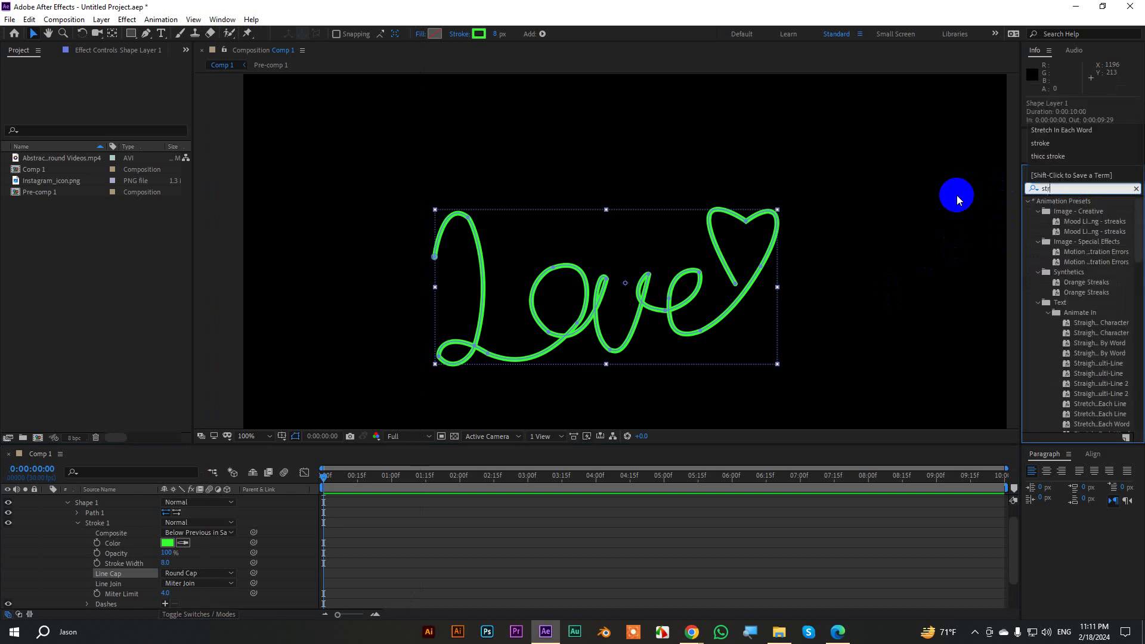
{"action": "key", "text": "BackSpace"}
{"action": "key", "text": "BackSpace"}
{"action": "key", "text": "BackSpace"}
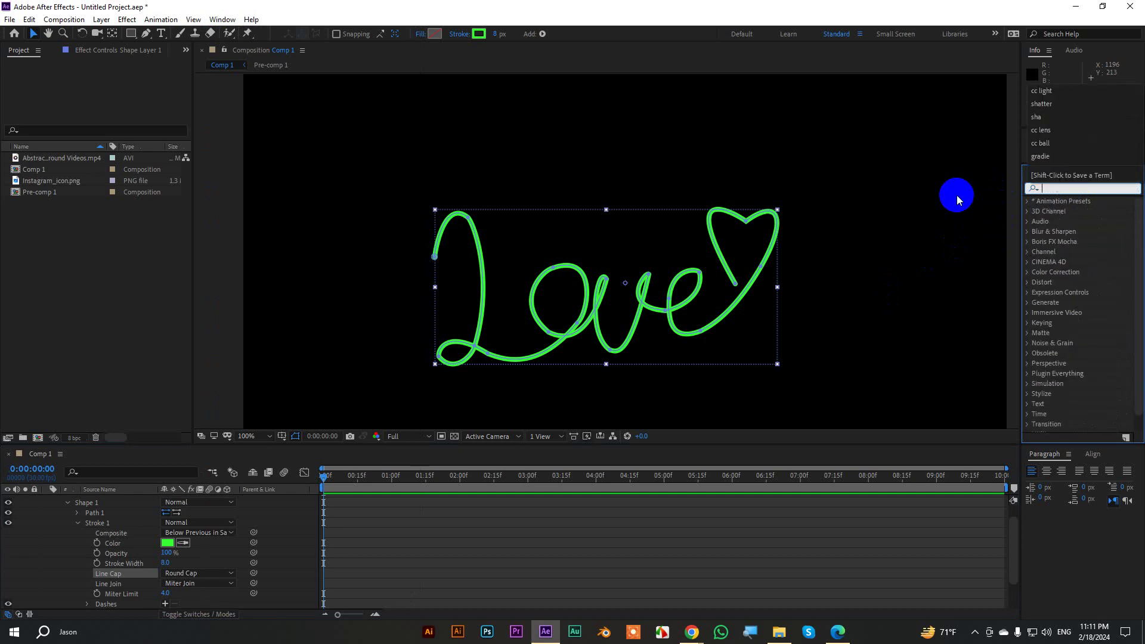
{"action": "type", "text": "c"}
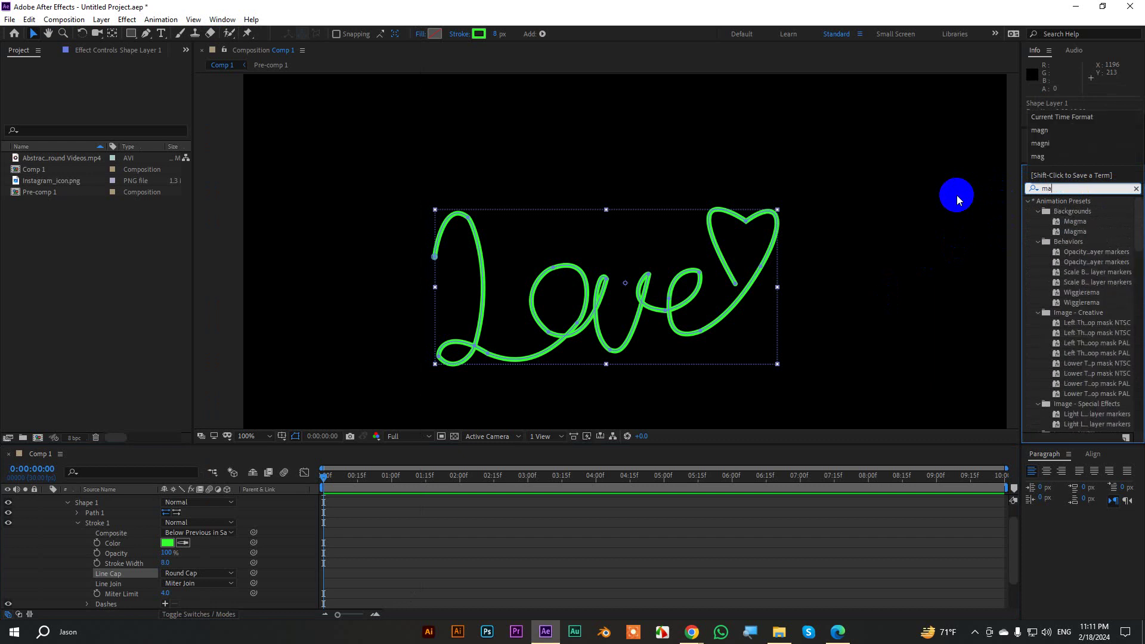
{"action": "type", "text": "hoker"}
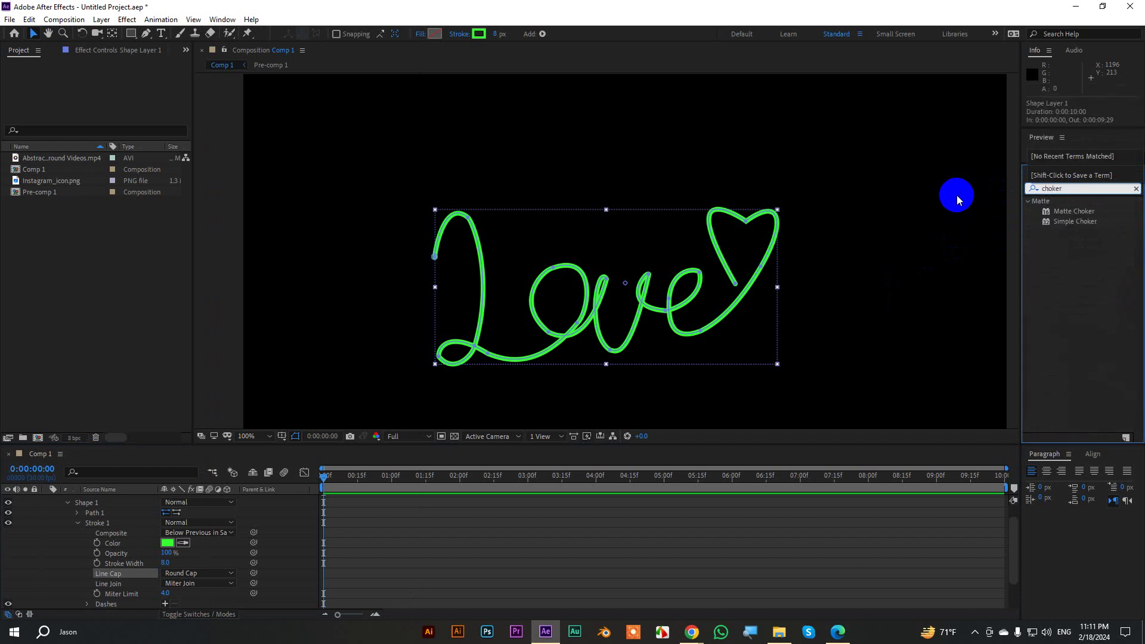
{"action": "key", "text": "Return"}
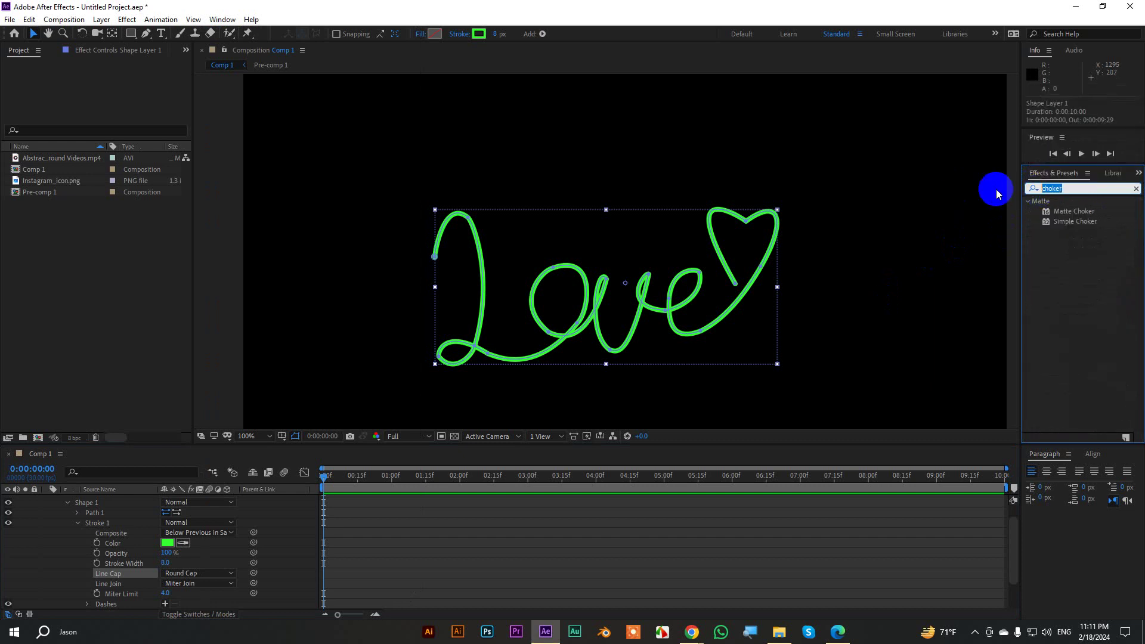
{"action": "key", "text": "BackSpace"}
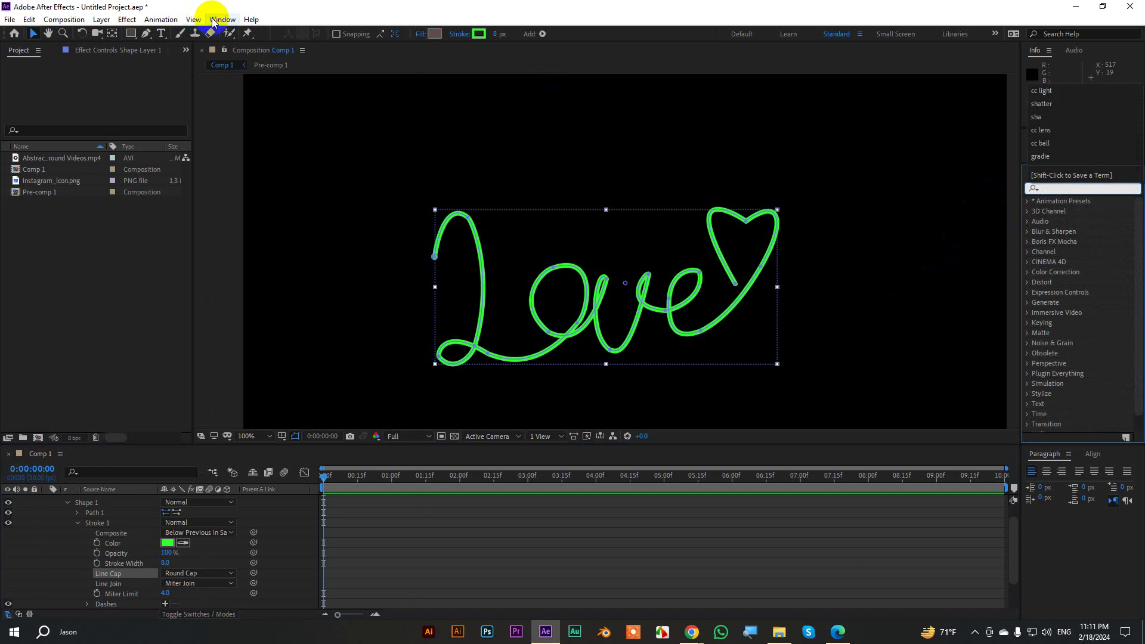
Browse the Window menu's list of panels and workspaces
{"action": "left_click", "coordinate": [213, 23]}
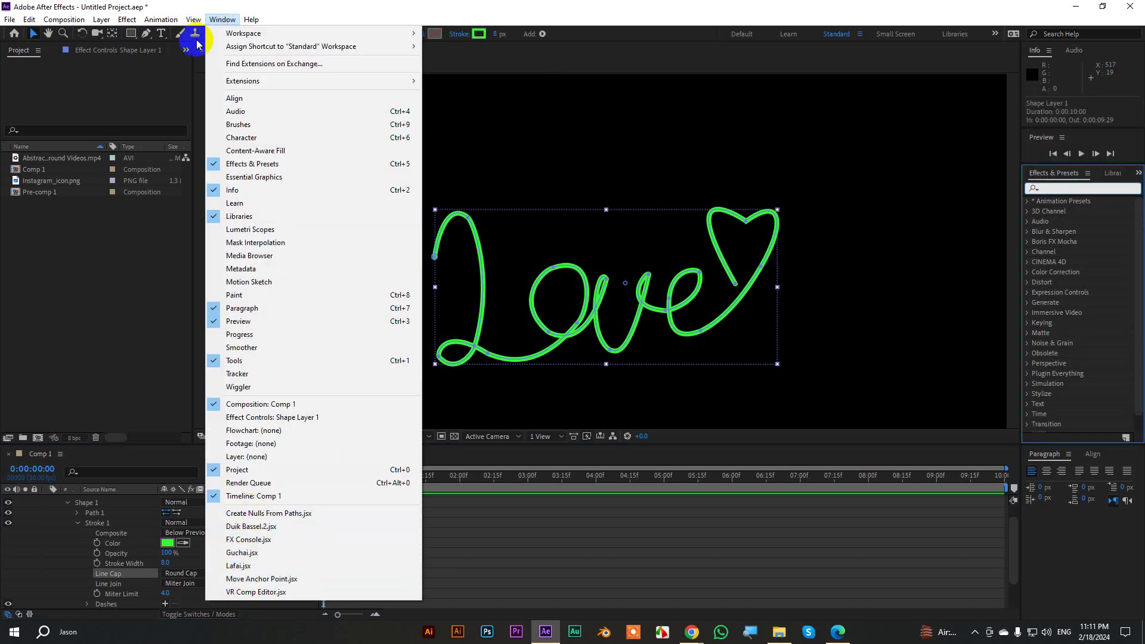
{"action": "mouse_move", "coordinate": [177, 23]}
{"action": "mouse_move", "coordinate": [215, 17]}
{"action": "mouse_move", "coordinate": [245, 46]}
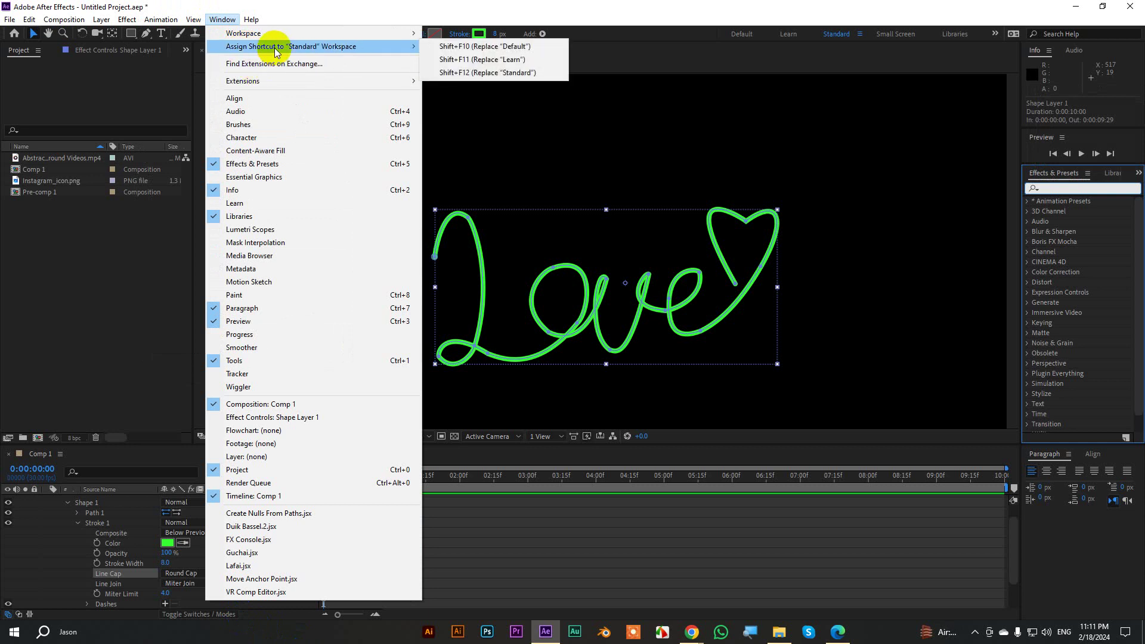
{"action": "mouse_move", "coordinate": [256, 81]}
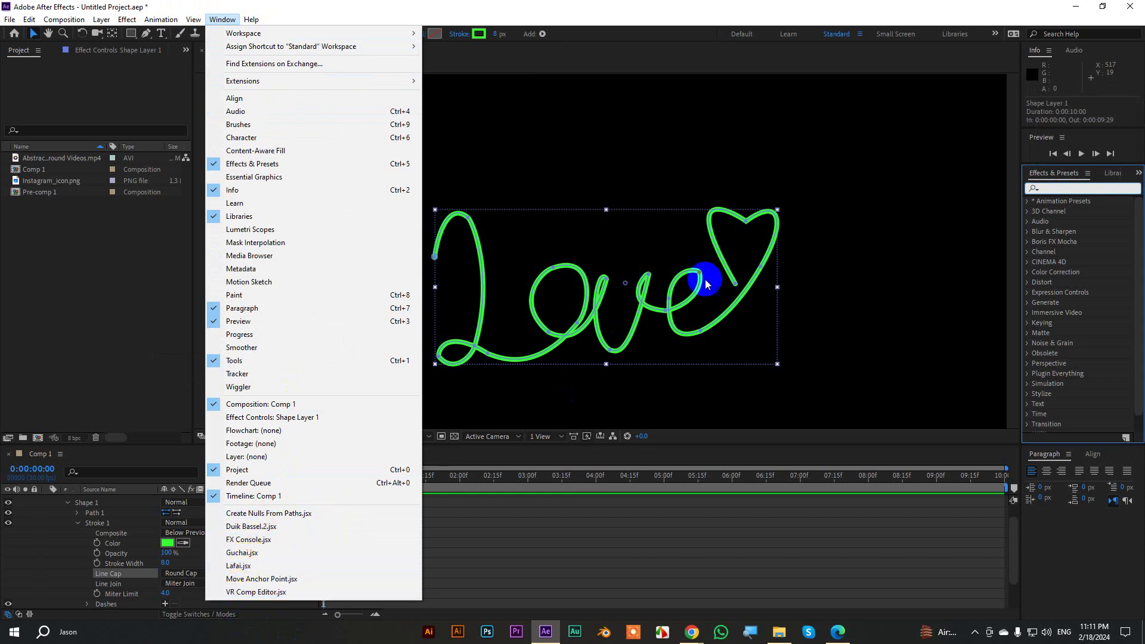
Search 'roughe' and apply Roughen Edges to the Love shape layer
{"action": "left_click", "coordinate": [1063, 201]}
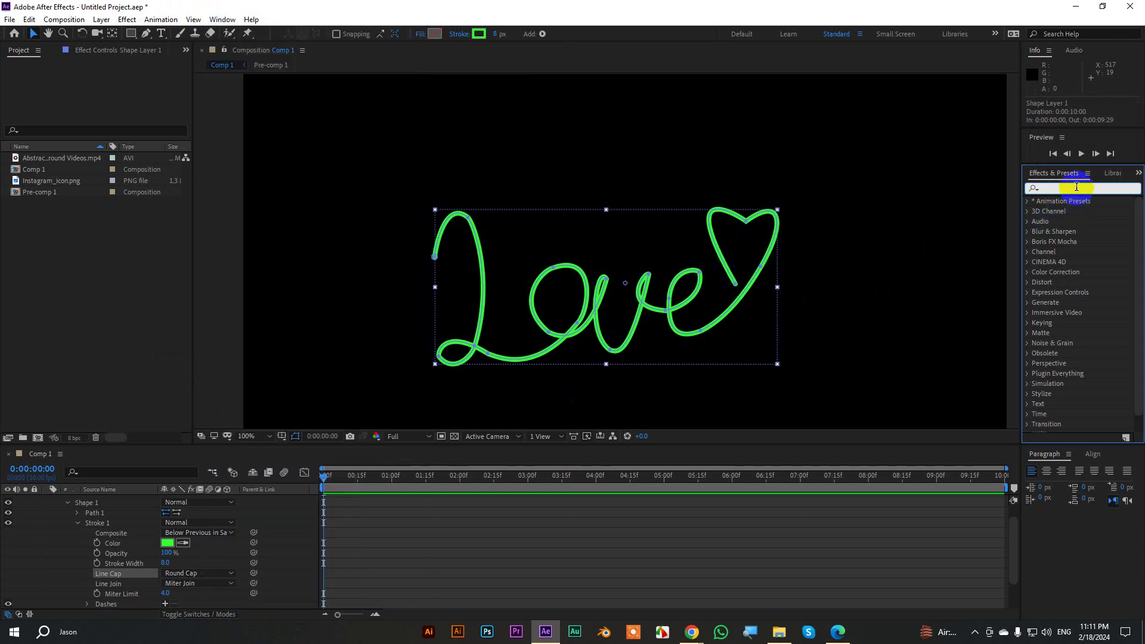
{"action": "left_click", "coordinate": [1067, 189]}
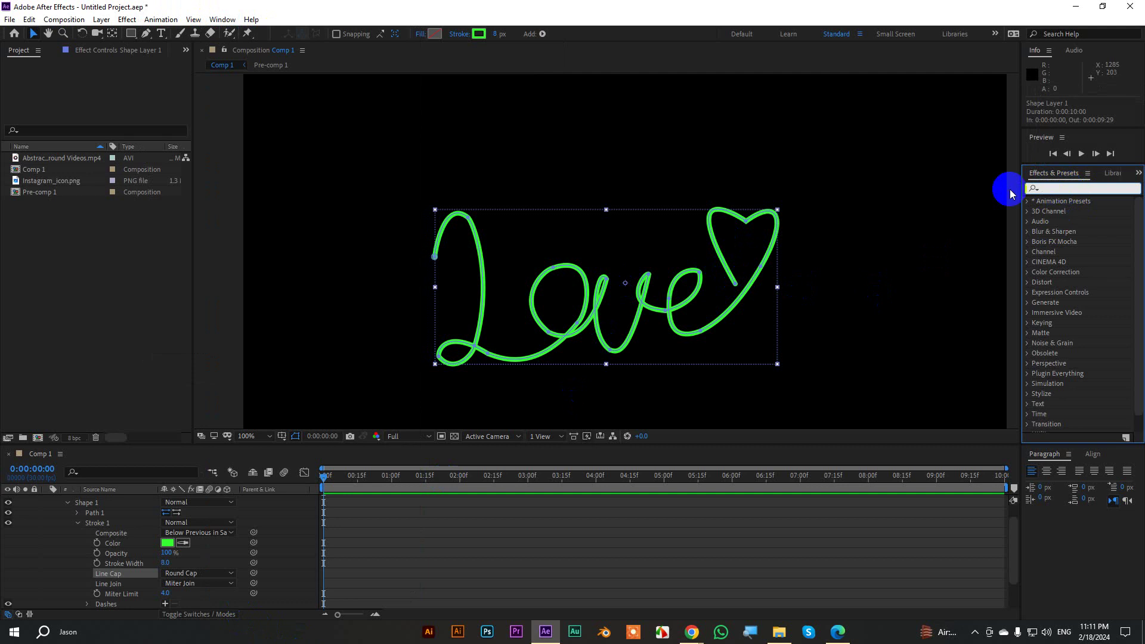
{"action": "type", "text": "roughe"}
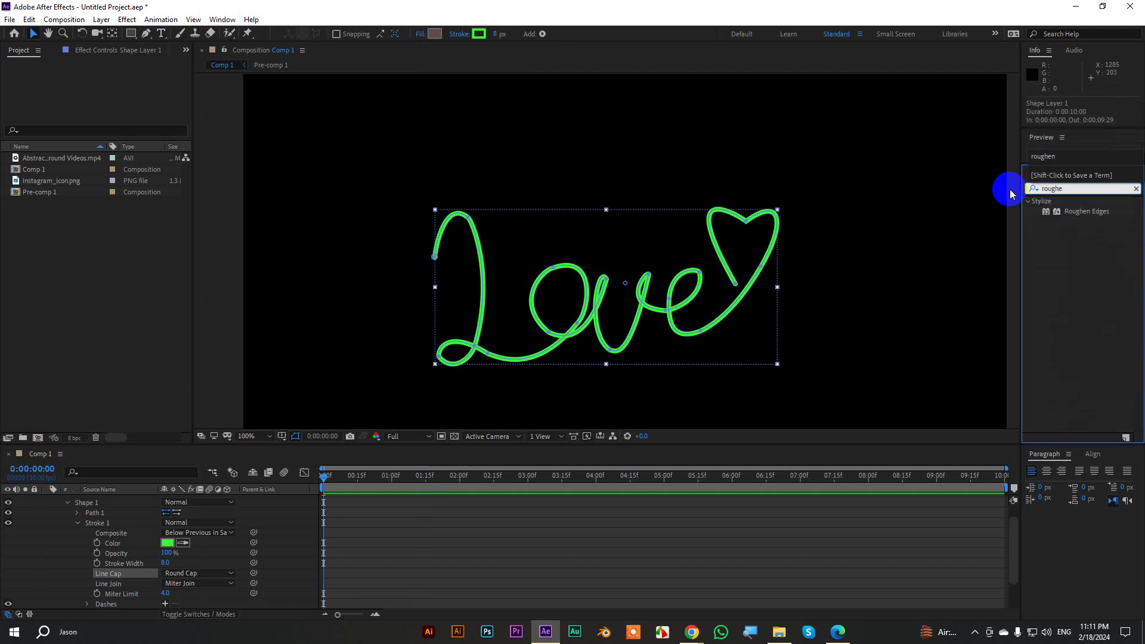
{"action": "double_click", "coordinate": [1085, 211]}
Test Roughen Edges Border values, set Edge Type to Spiky, and return Border to 0.00
{"action": "key", "text": "period"}
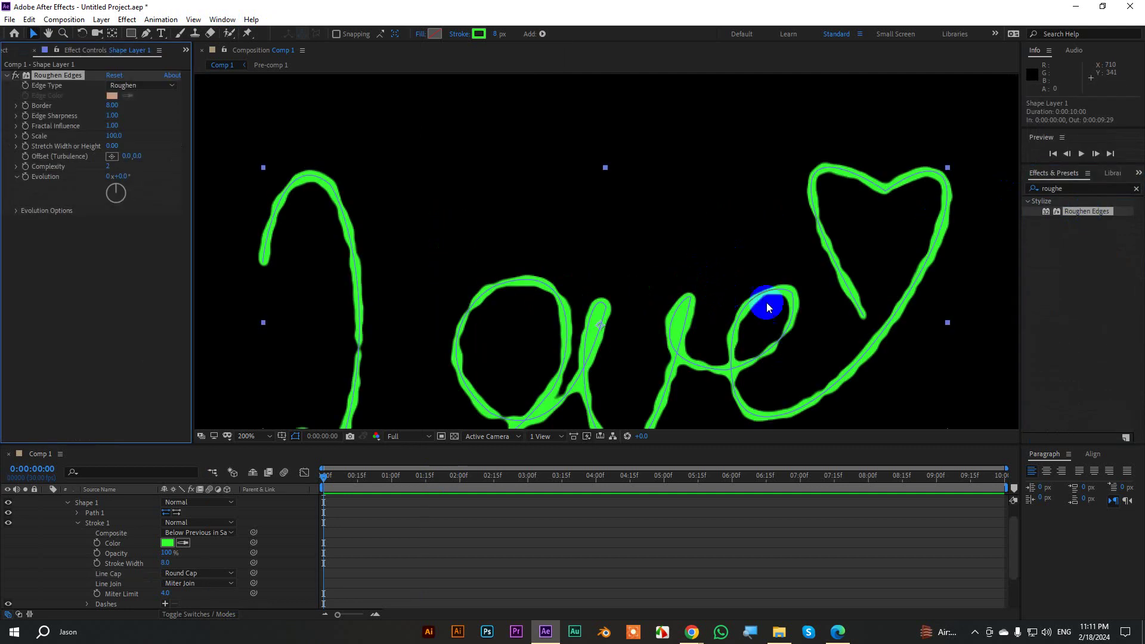
{"action": "scroll", "coordinate": [766, 302], "scroll_direction": "down", "scroll_amount": 3}
{"action": "scroll", "coordinate": [823, 258], "scroll_direction": "down", "scroll_amount": 2}
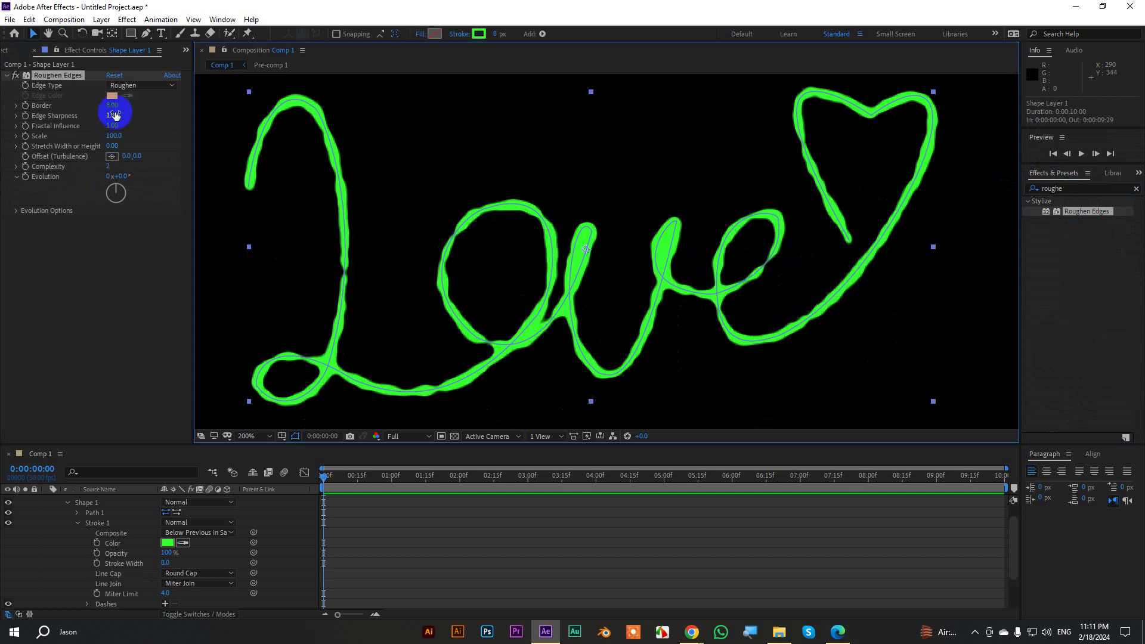
{"action": "mouse_move", "coordinate": [113, 109]}
{"action": "left_mouse_down"}
{"action": "mouse_move", "coordinate": [55, 127]}
{"action": "mouse_move", "coordinate": [118, 124]}
{"action": "mouse_move", "coordinate": [23, 145]}
{"action": "left_mouse_up"}
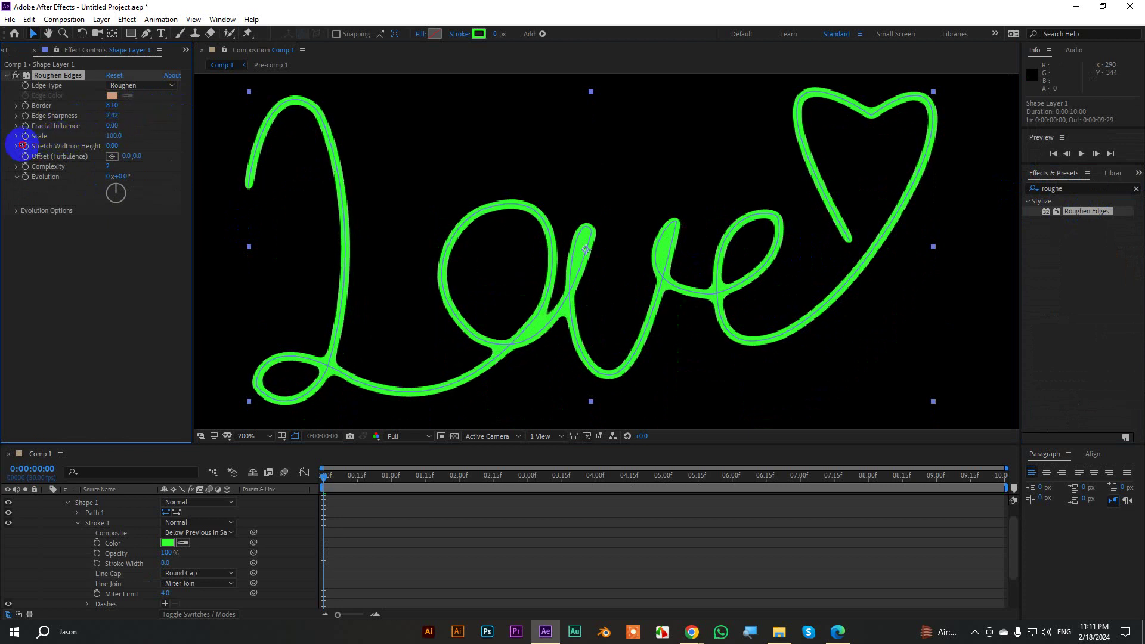
{"action": "mouse_move", "coordinate": [112, 105]}
{"action": "left_mouse_down"}
{"action": "mouse_move", "coordinate": [133, 108]}
{"action": "mouse_move", "coordinate": [29, 117]}
{"action": "left_mouse_up"}
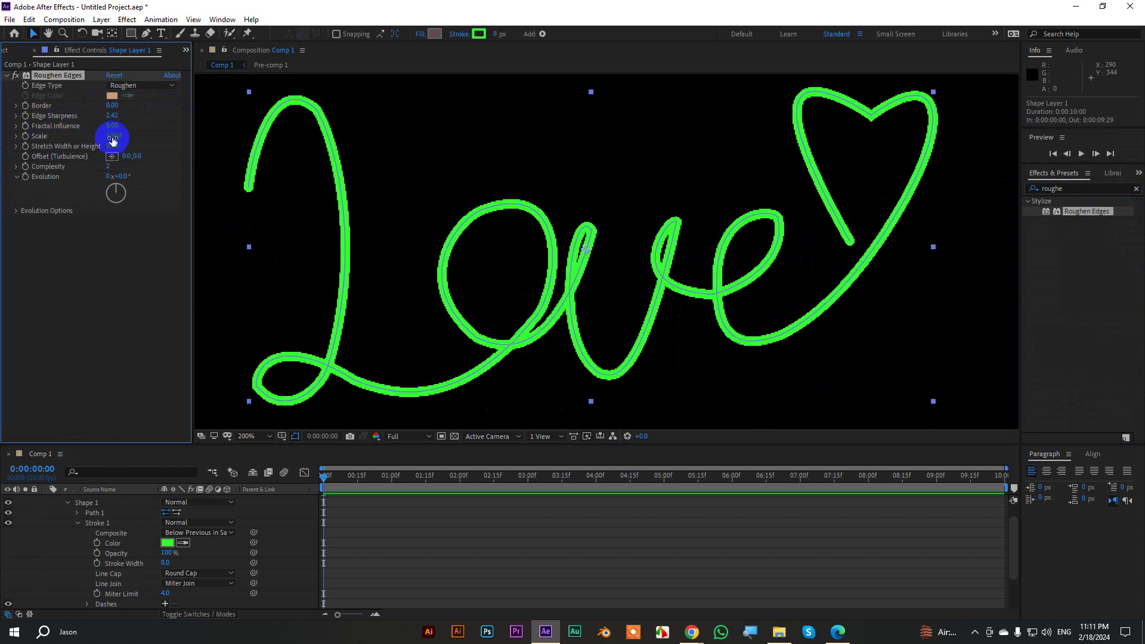
{"action": "left_click", "coordinate": [131, 85]}
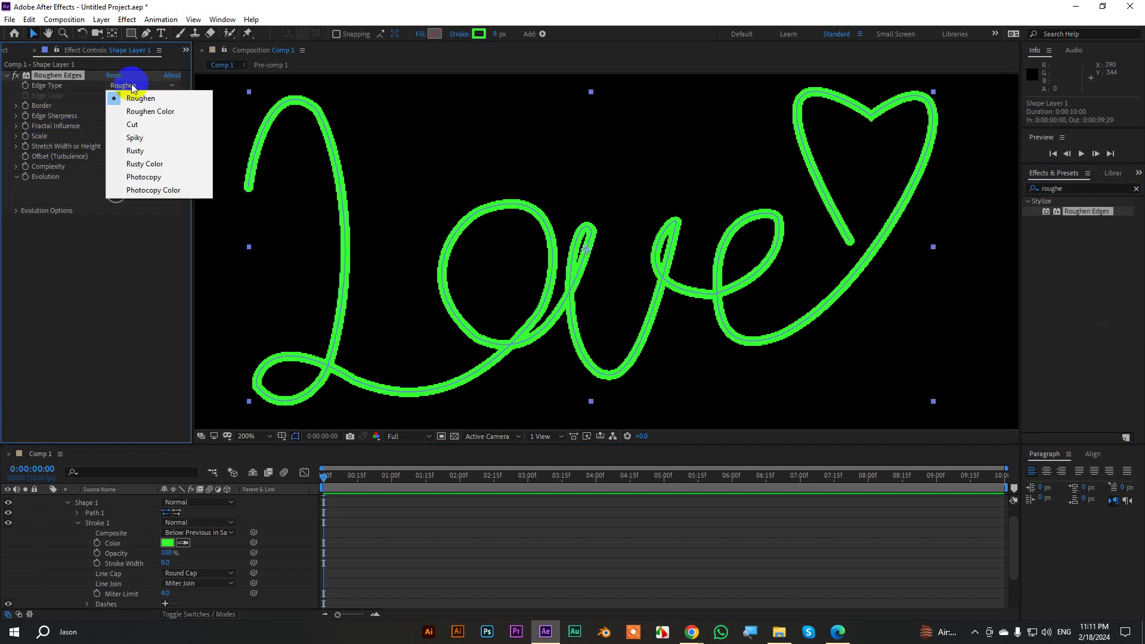
{"action": "left_click", "coordinate": [135, 138]}
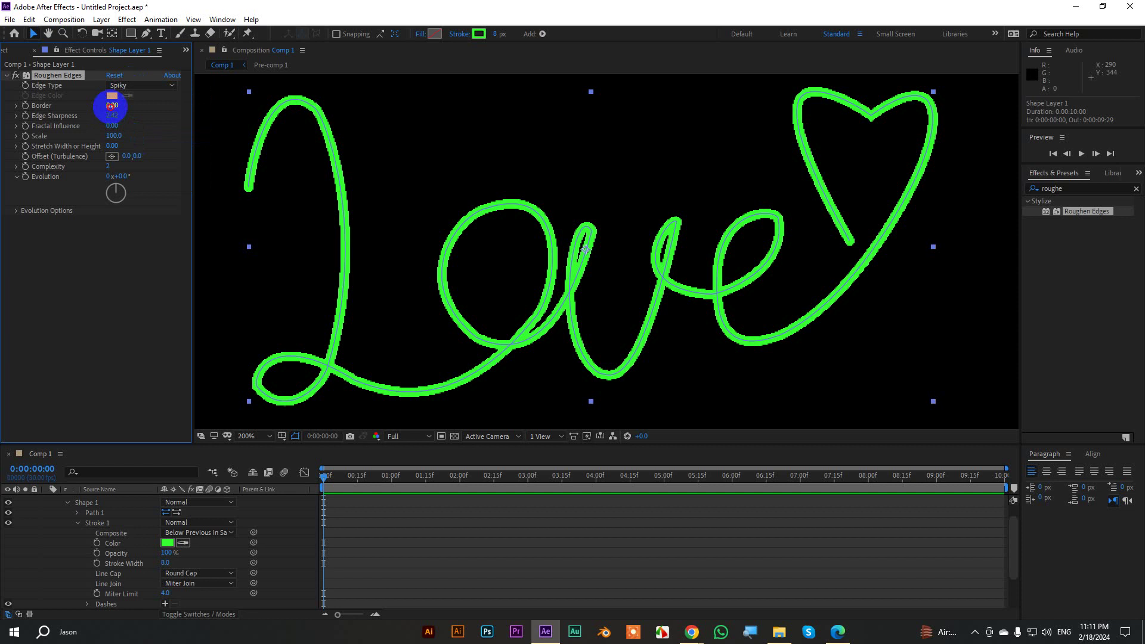
{"action": "left_click_drag", "start_coordinate": [111, 105], "coordinate": [112, 120]}
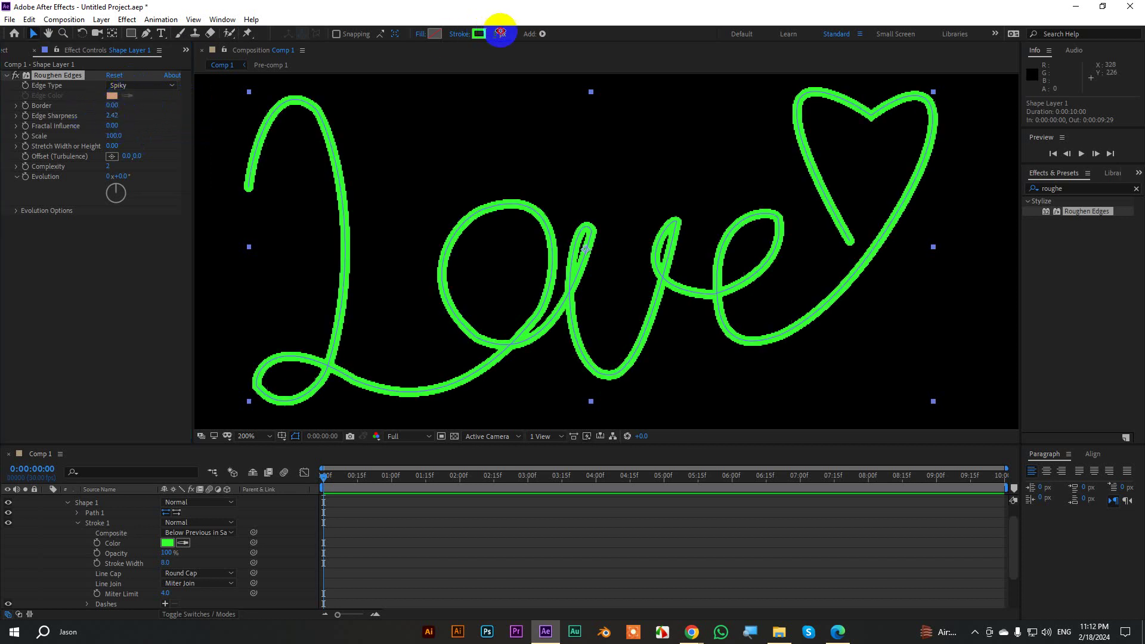
Thicken the Love stroke width to 11 px
{"action": "left_click_drag", "start_coordinate": [500, 32], "coordinate": [501, 33]}
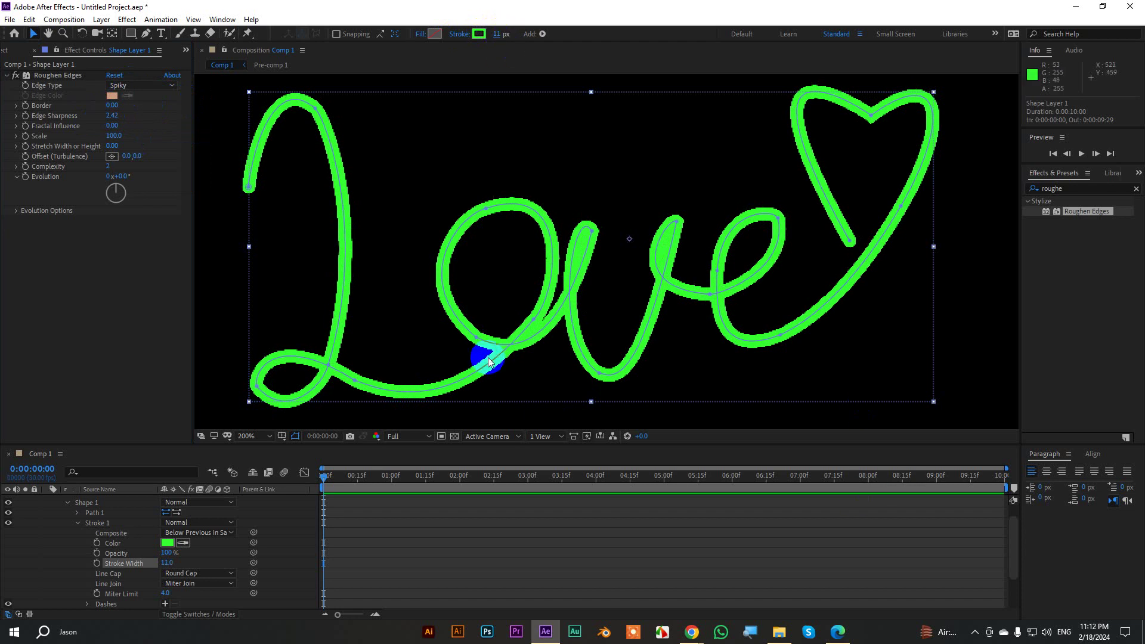
{"action": "key", "text": "ctrl+1"}
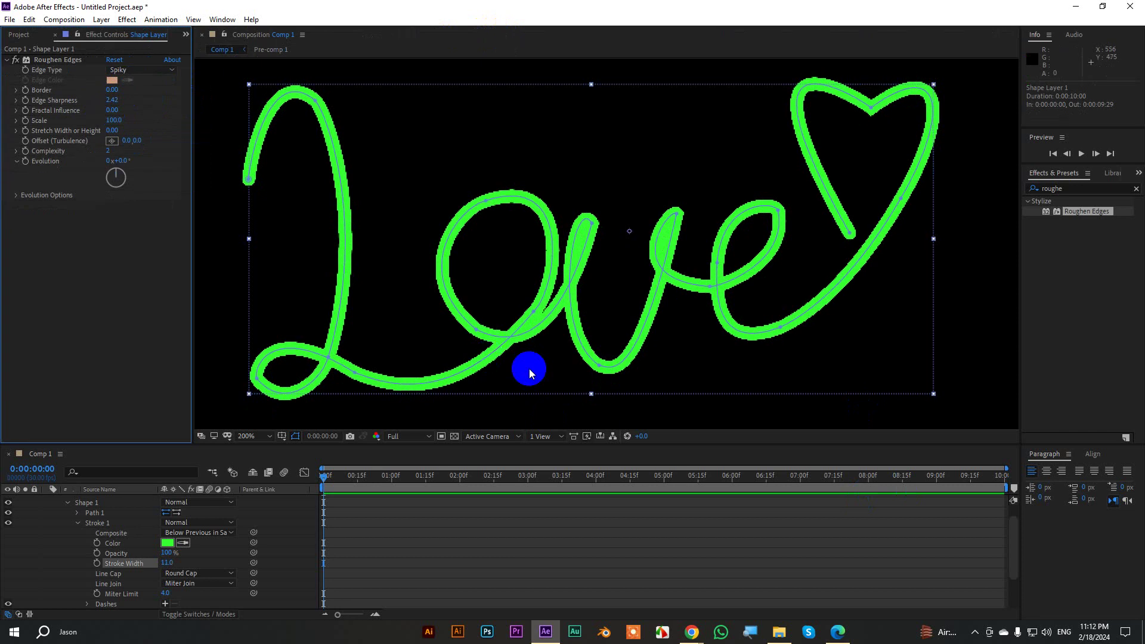
{"action": "key", "text": "ctrl+1"}
Search 'thic', drag Thicc Stroke onto the Love layer, and delete Roughen Edges
{"action": "left_click", "coordinate": [1064, 188]}
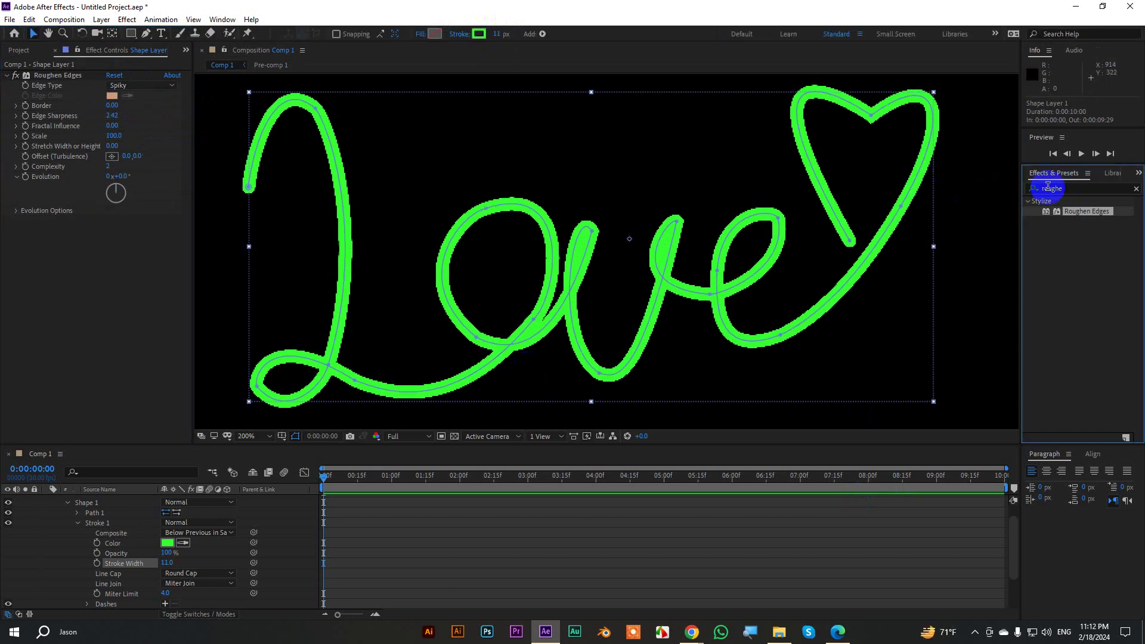
{"action": "key", "text": "BackSpace"}
{"action": "key", "text": "BackSpace"}
{"action": "key", "text": "BackSpace"}
{"action": "type", "text": "thic"}
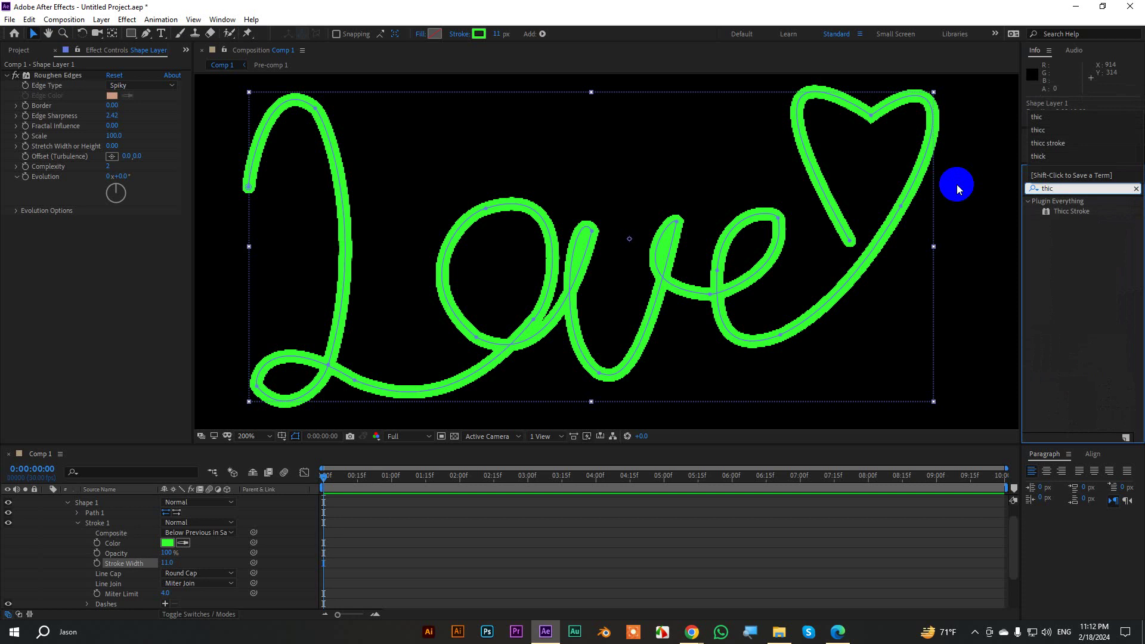
{"action": "left_click", "coordinate": [1071, 209]}
{"action": "left_click_drag", "start_coordinate": [1073, 210], "coordinate": [52, 74]}
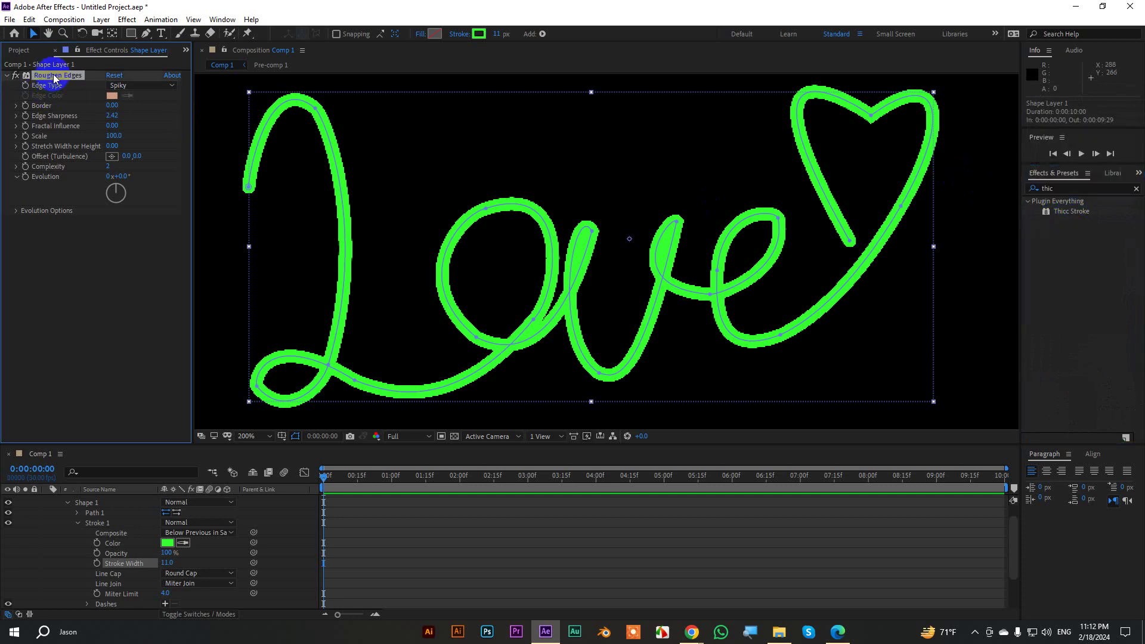
{"action": "key", "text": "Delete"}
Apply Thicc Stroke with Width Start 50.0, Start & End width mode, and a 0.7 width multiplier
{"action": "double_click", "coordinate": [1058, 212]}
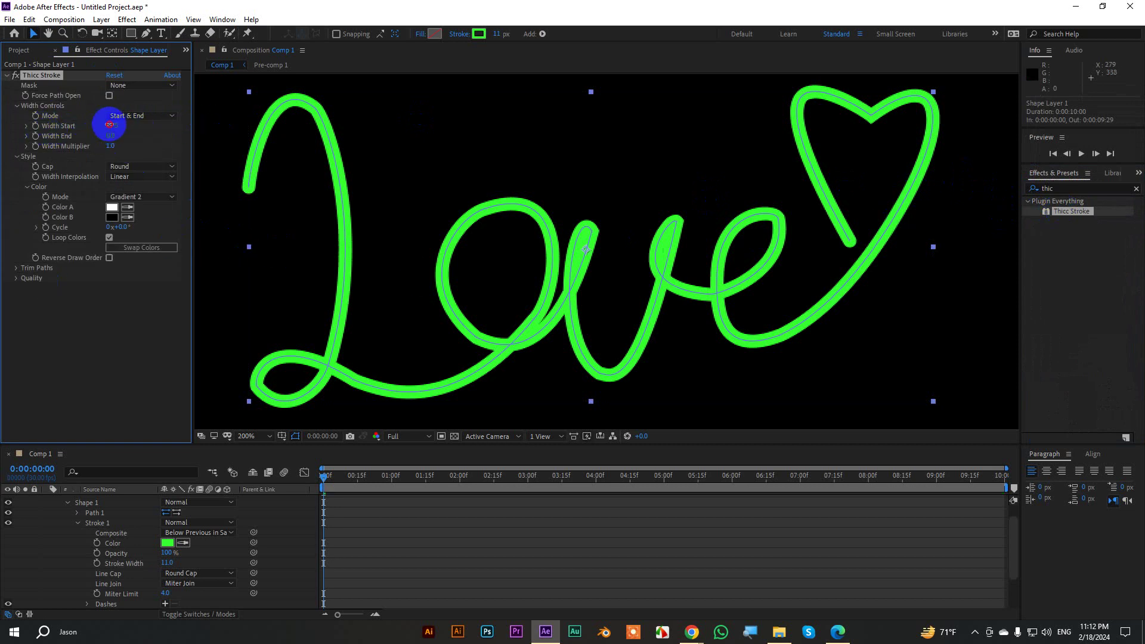
{"action": "left_click_drag", "start_coordinate": [111, 125], "coordinate": [112, 140]}
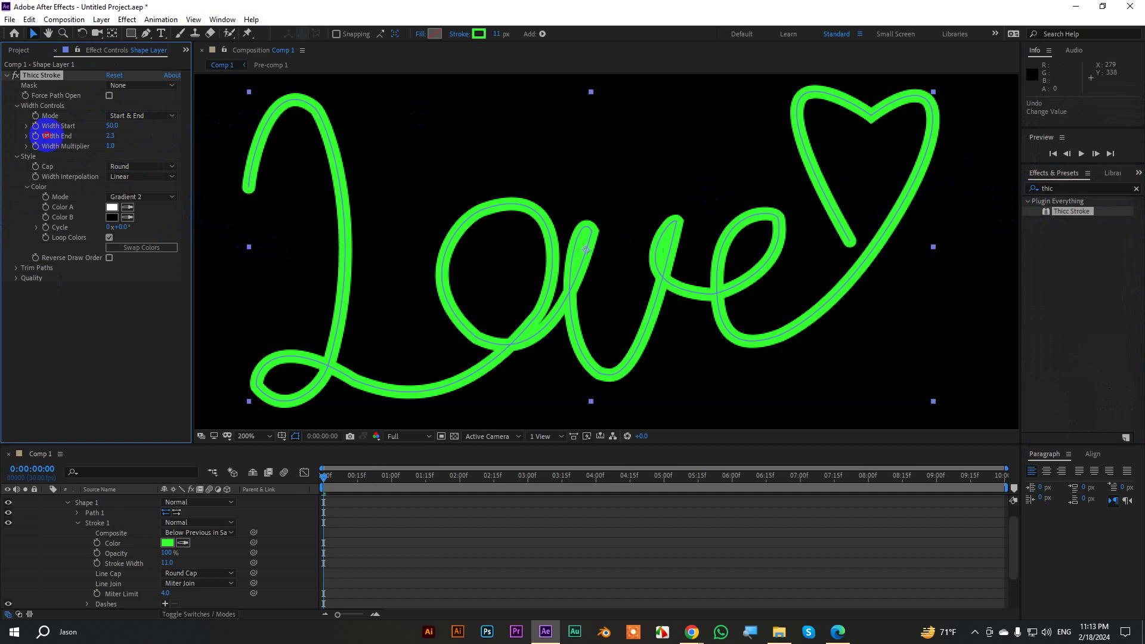
{"action": "scroll", "coordinate": [102, 544], "scroll_direction": "up", "scroll_amount": 1}
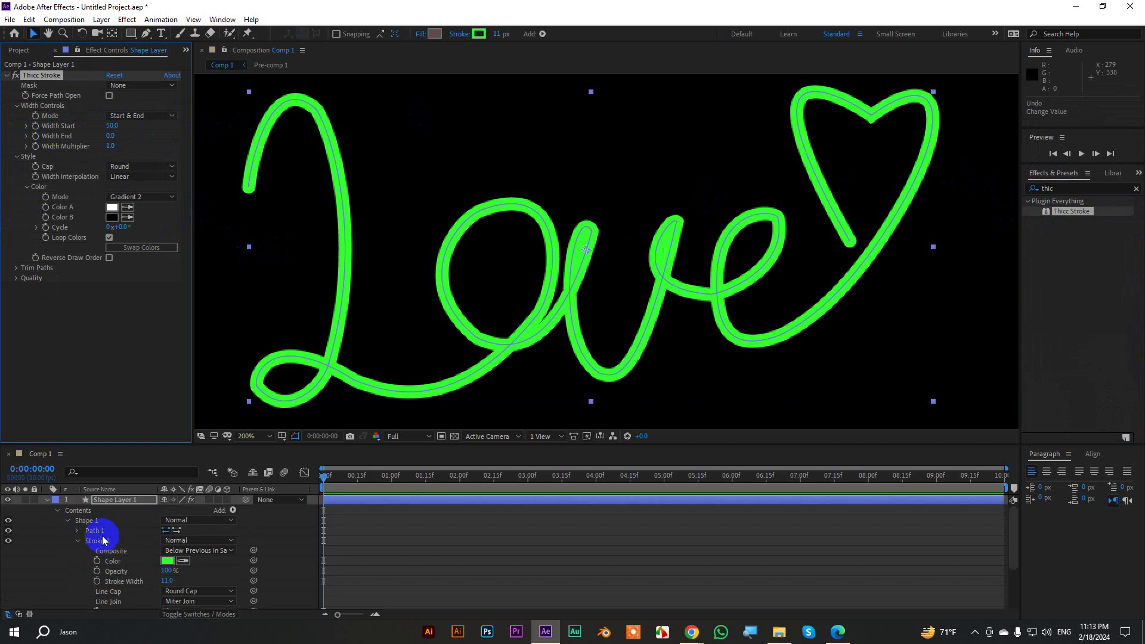
{"action": "left_click", "coordinate": [50, 502]}
{"action": "left_click", "coordinate": [115, 501]}
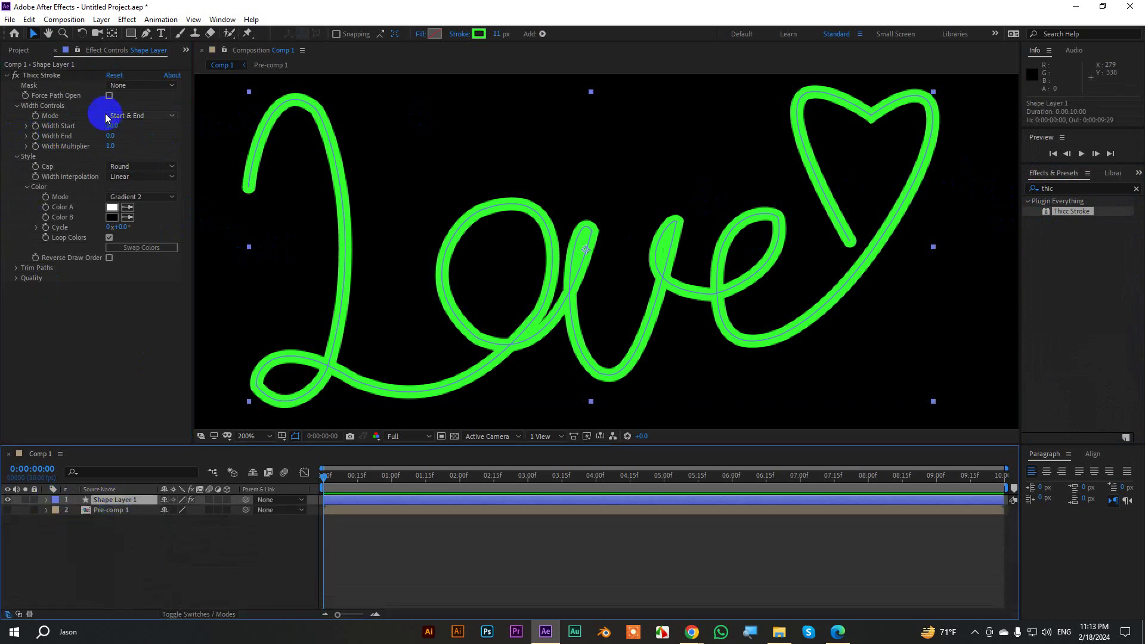
{"action": "left_click", "coordinate": [135, 121]}
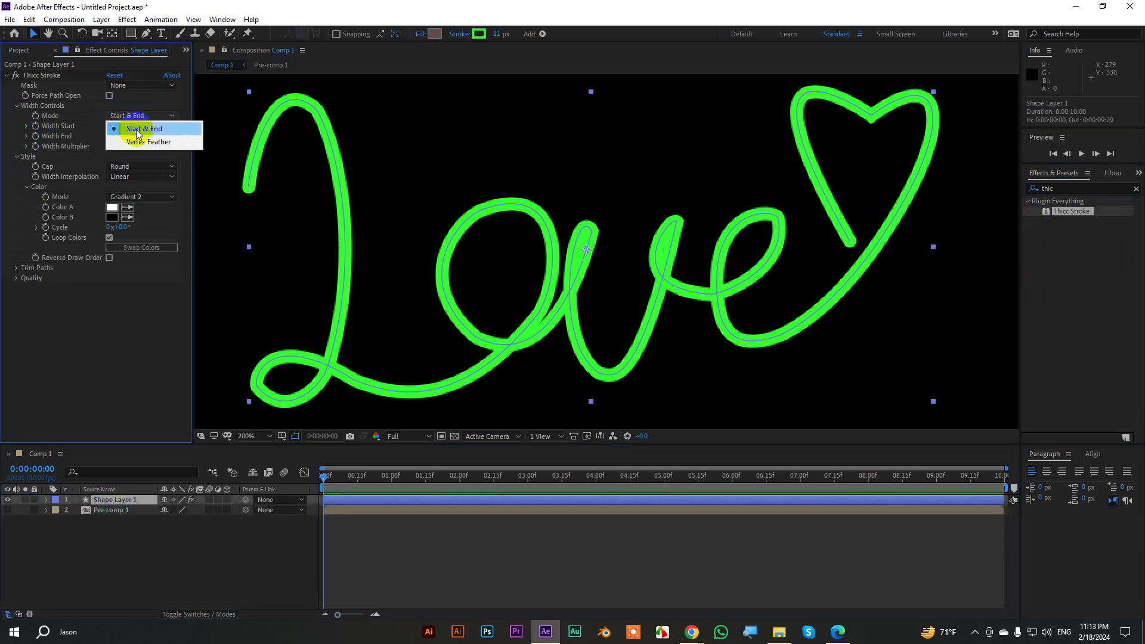
{"action": "left_click", "coordinate": [128, 123]}
{"action": "left_click_drag", "start_coordinate": [111, 145], "coordinate": [86, 145]}
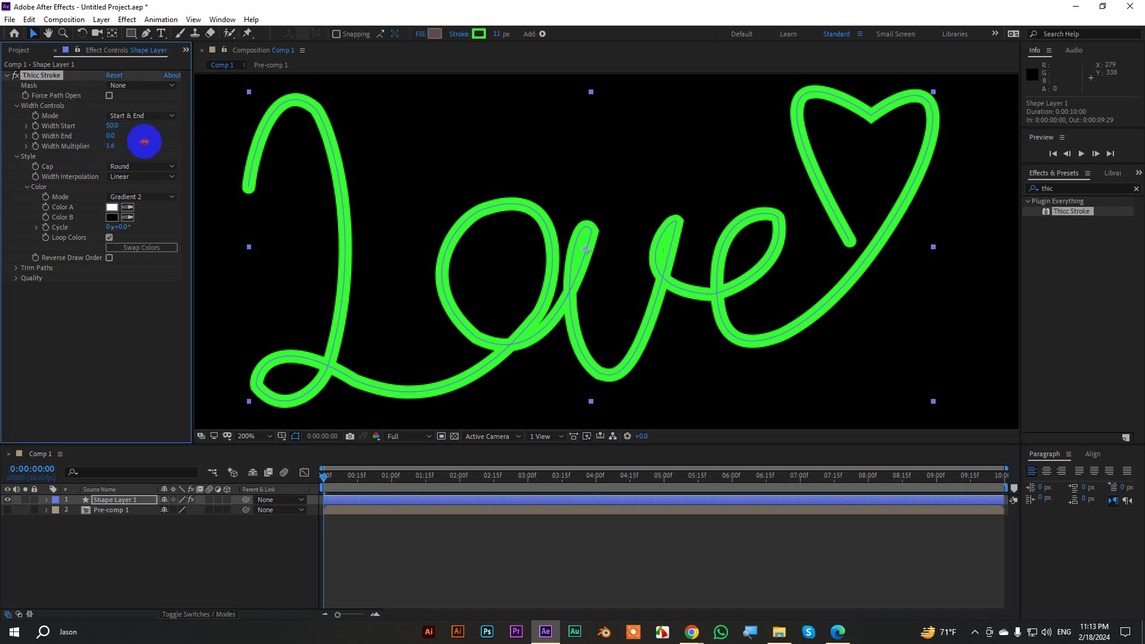
Narrow the stroke's starting width and toggle the force-open path option off again
{"action": "key", "text": "comma"}
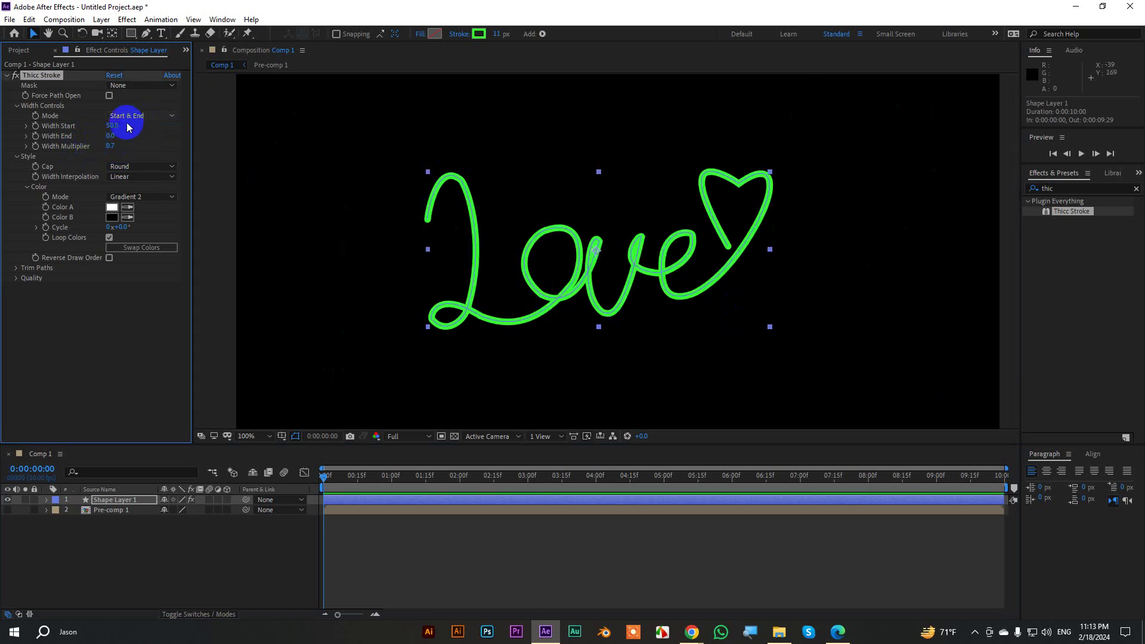
{"action": "left_click", "coordinate": [141, 115]}
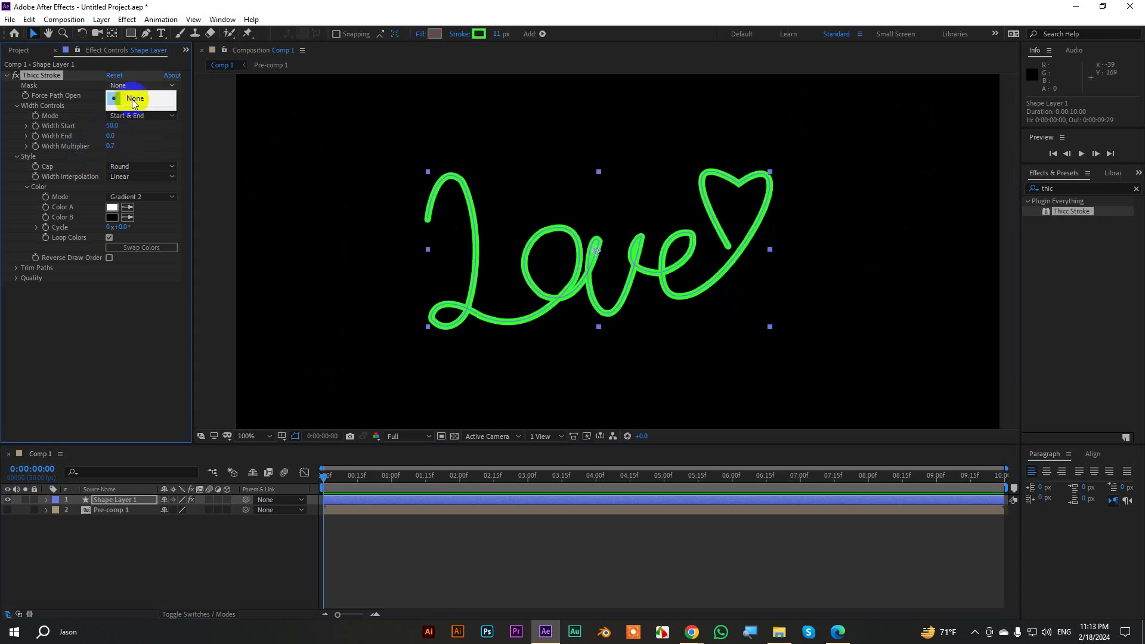
{"action": "left_click", "coordinate": [88, 97]}
{"action": "left_click", "coordinate": [110, 96]}
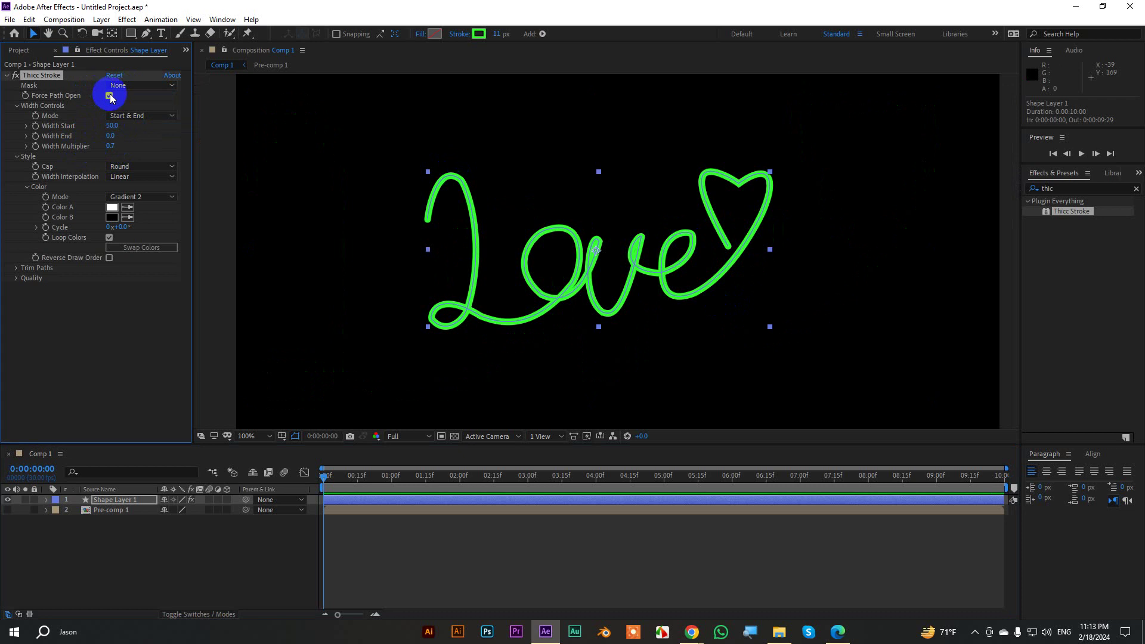
{"action": "left_click", "coordinate": [109, 96]}
{"action": "left_click_drag", "start_coordinate": [117, 125], "coordinate": [6, 140]}
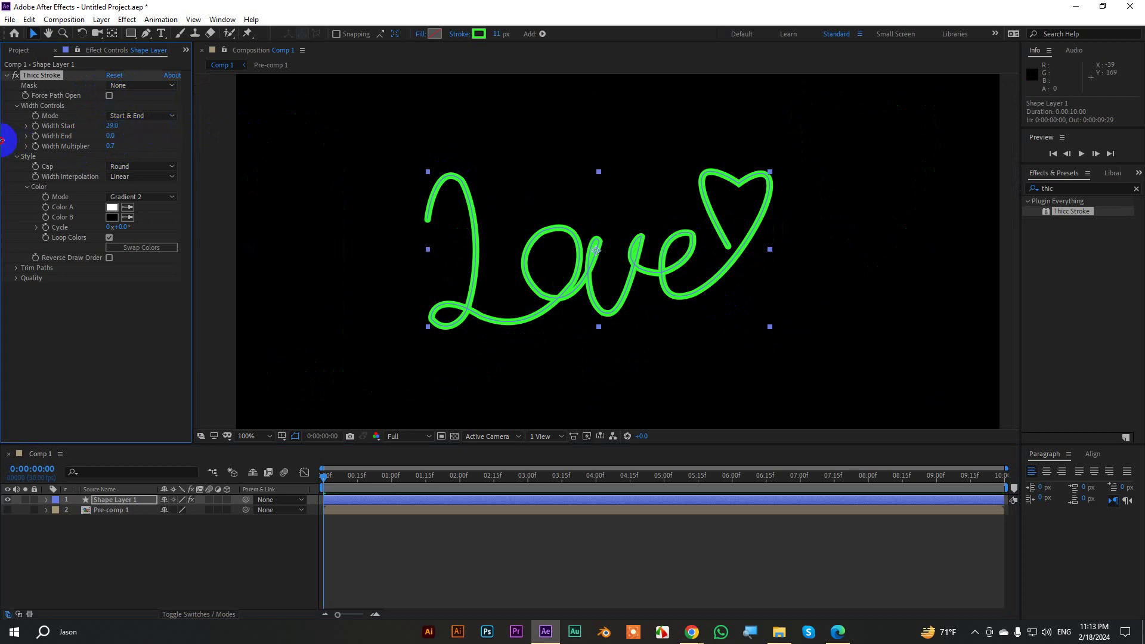
{"action": "left_click", "coordinate": [109, 96]}
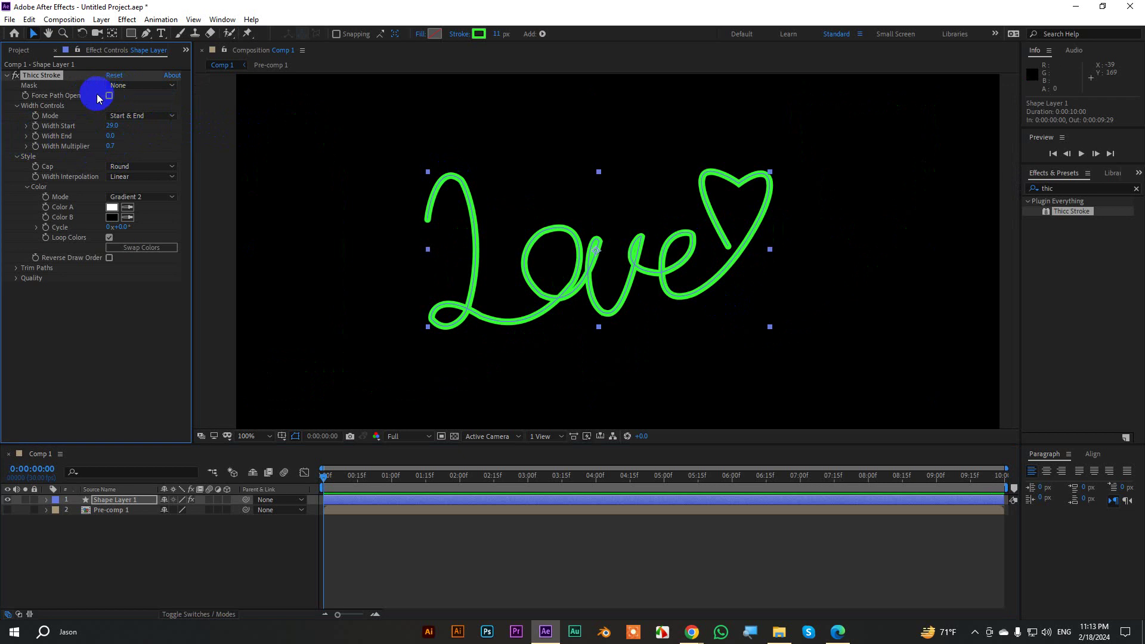
{"action": "left_click", "coordinate": [117, 85]}
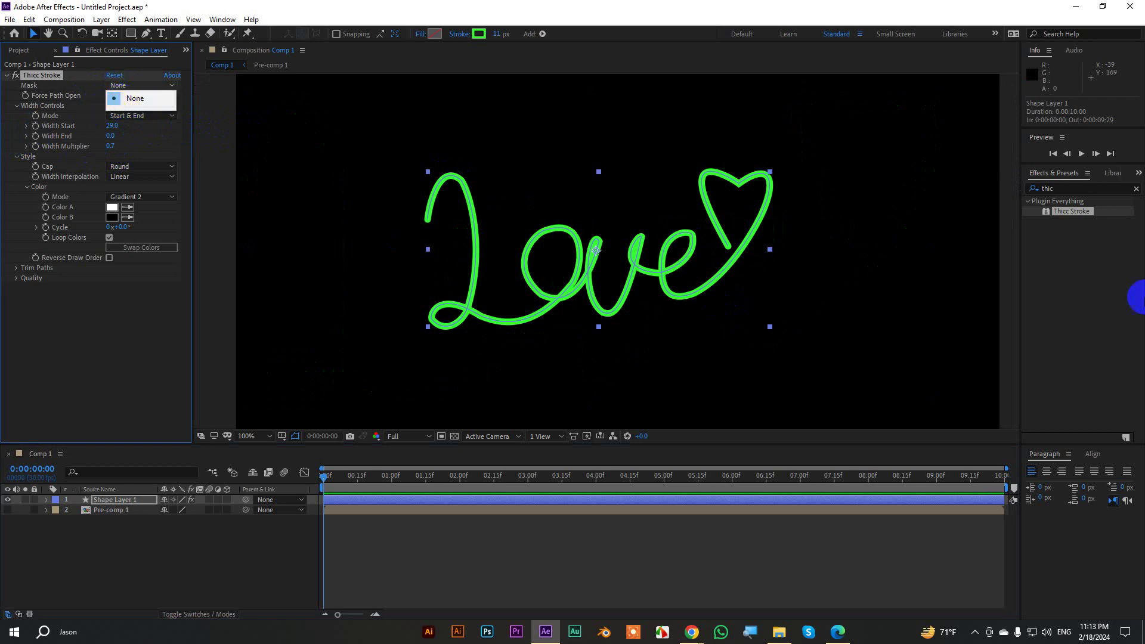
Try the effect's mask options, then delete Thicc Stroke from Shape Layer 1
{"action": "left_click", "coordinate": [1083, 214]}
{"action": "mouse_move", "coordinate": [1081, 215]}
{"action": "left_mouse_down"}
{"action": "mouse_move", "coordinate": [984, 219]}
{"action": "mouse_move", "coordinate": [1066, 214]}
{"action": "left_mouse_up"}
{"action": "left_click_drag", "start_coordinate": [148, 137], "coordinate": [116, 123]}
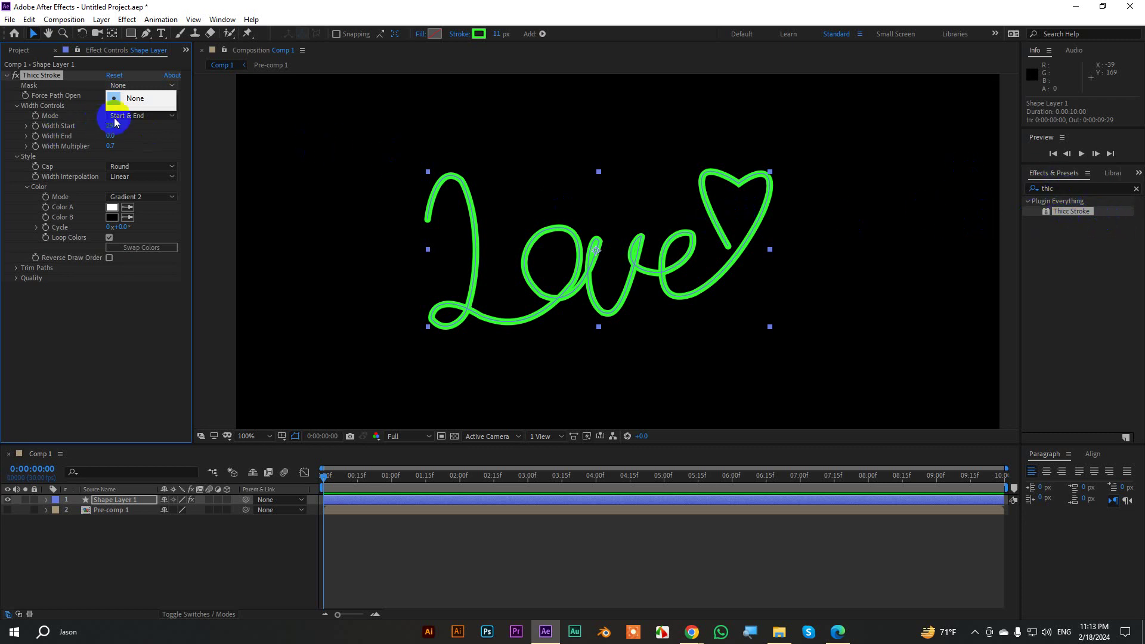
{"action": "left_click", "coordinate": [119, 118]}
{"action": "left_click", "coordinate": [122, 123]}
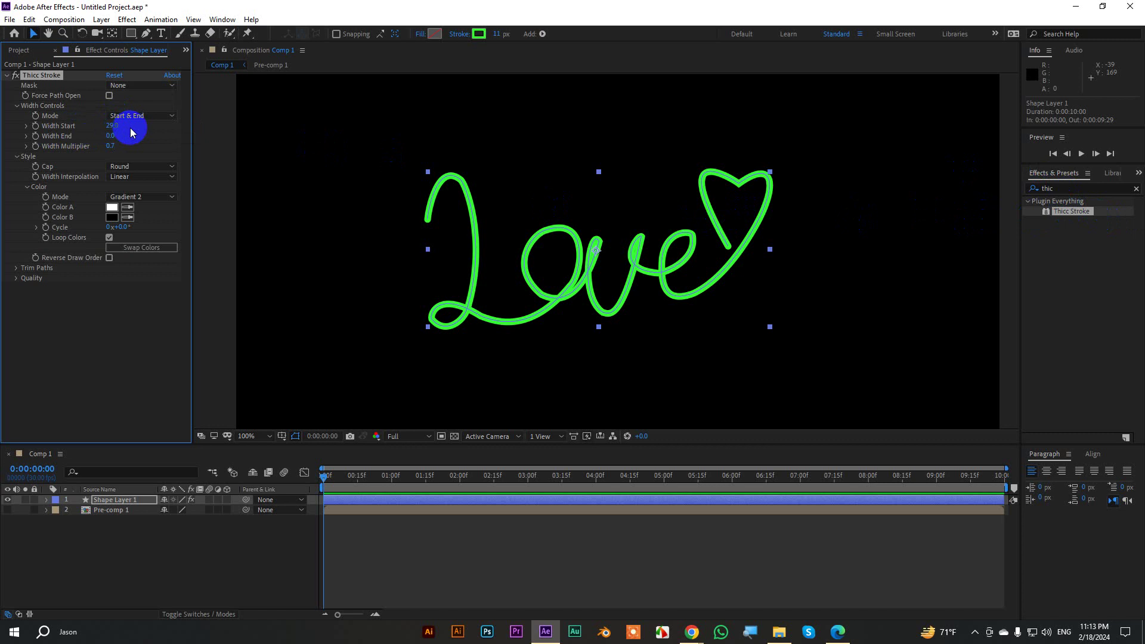
{"action": "left_click", "coordinate": [7, 75]}
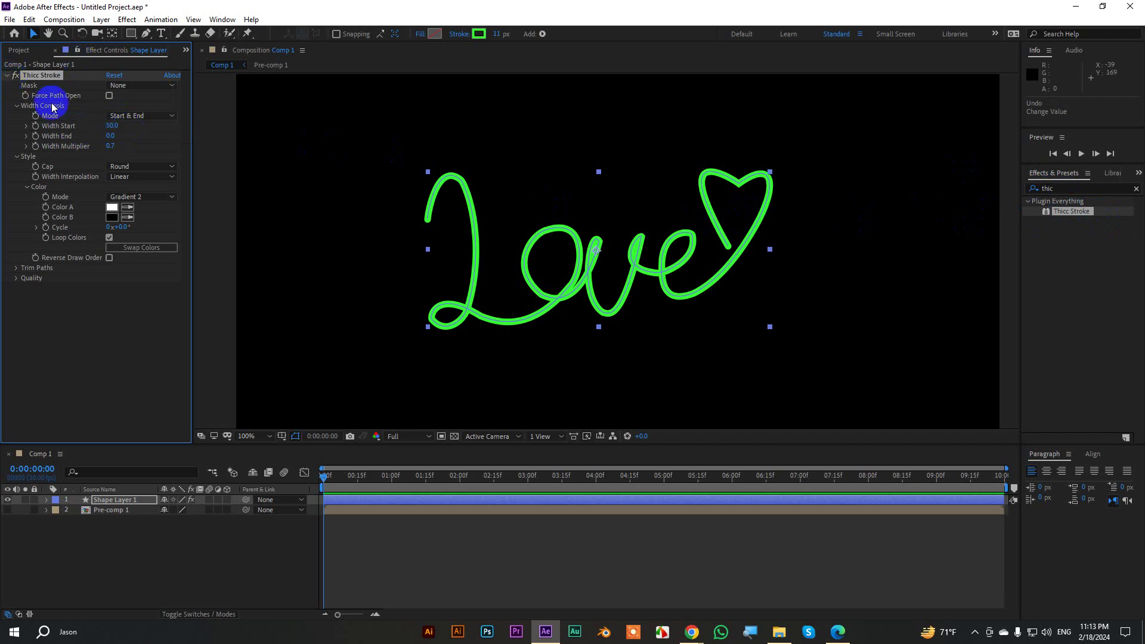
{"action": "key", "text": "Delete"}
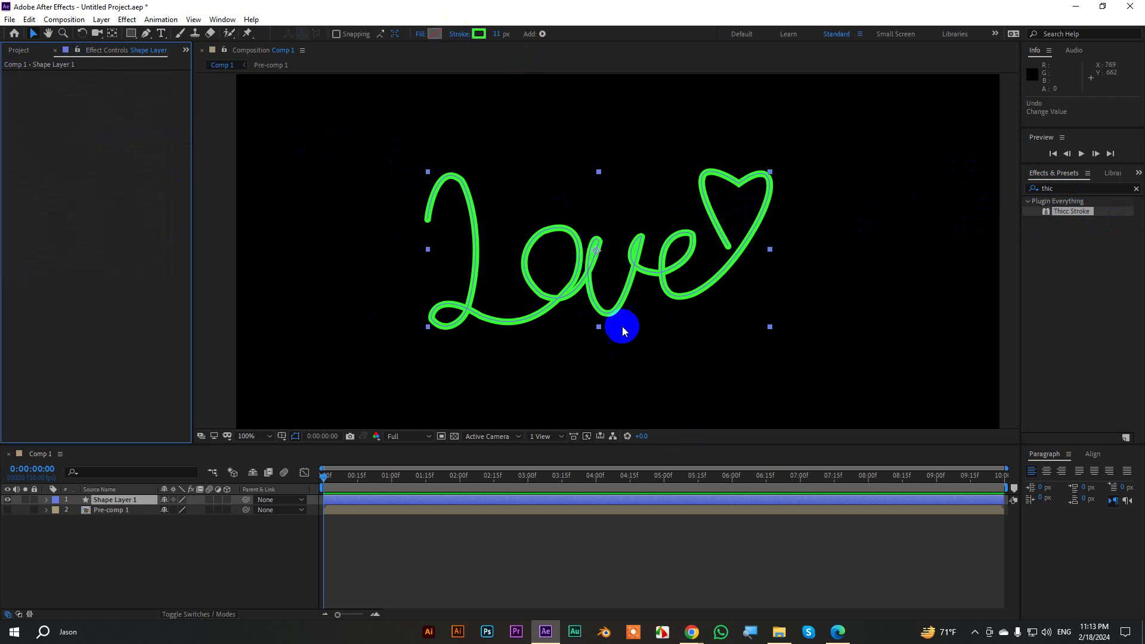
{"action": "left_click", "coordinate": [146, 33]}
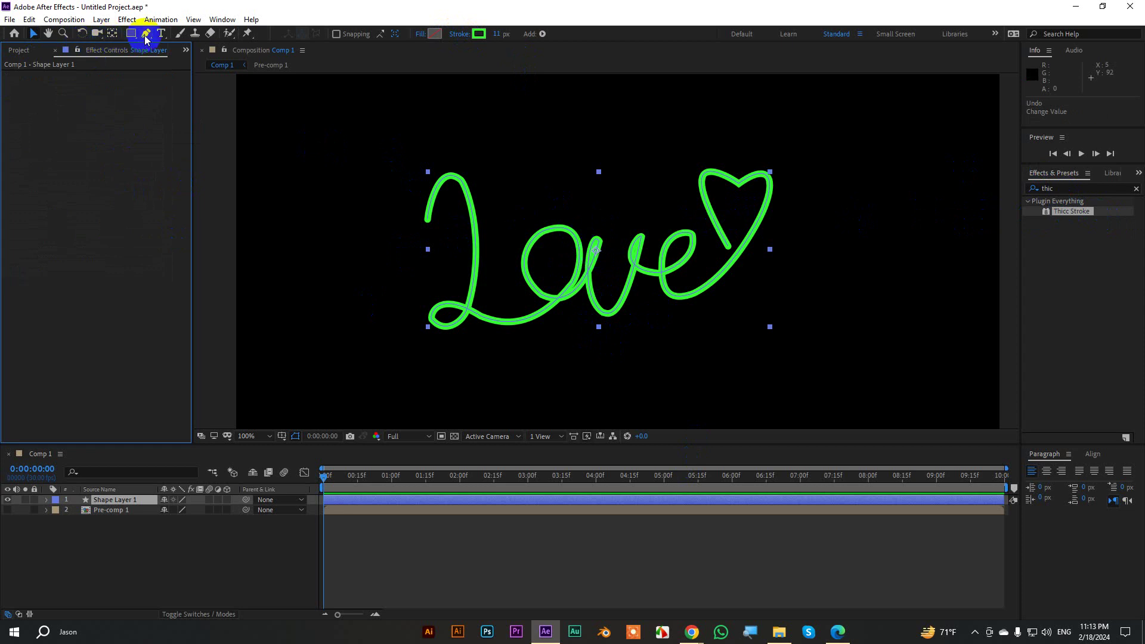
Drag vertices and handles on the v and o of the Love path, moving an o vertex to 531, 435
{"action": "mouse_move", "coordinate": [596, 245]}
{"action": "left_mouse_down"}
{"action": "mouse_move", "coordinate": [606, 224]}
{"action": "mouse_move", "coordinate": [585, 210]}
{"action": "left_mouse_up"}
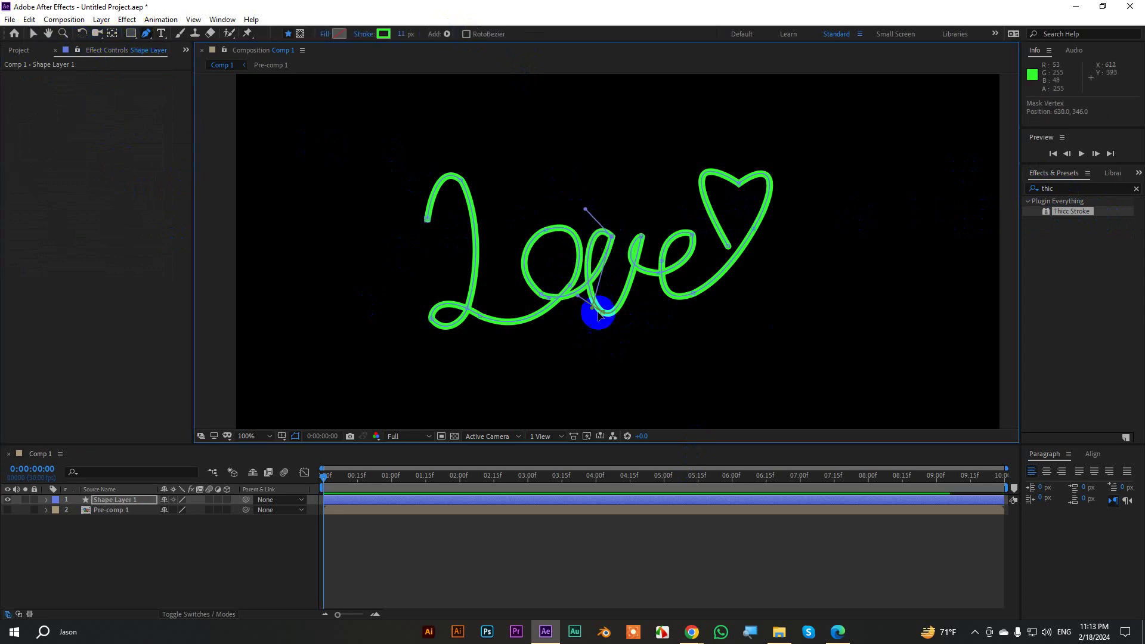
{"action": "mouse_move", "coordinate": [605, 286]}
{"action": "left_mouse_down"}
{"action": "mouse_move", "coordinate": [620, 311]}
{"action": "mouse_move", "coordinate": [598, 322]}
{"action": "mouse_move", "coordinate": [637, 237]}
{"action": "mouse_move", "coordinate": [618, 224]}
{"action": "left_mouse_up"}
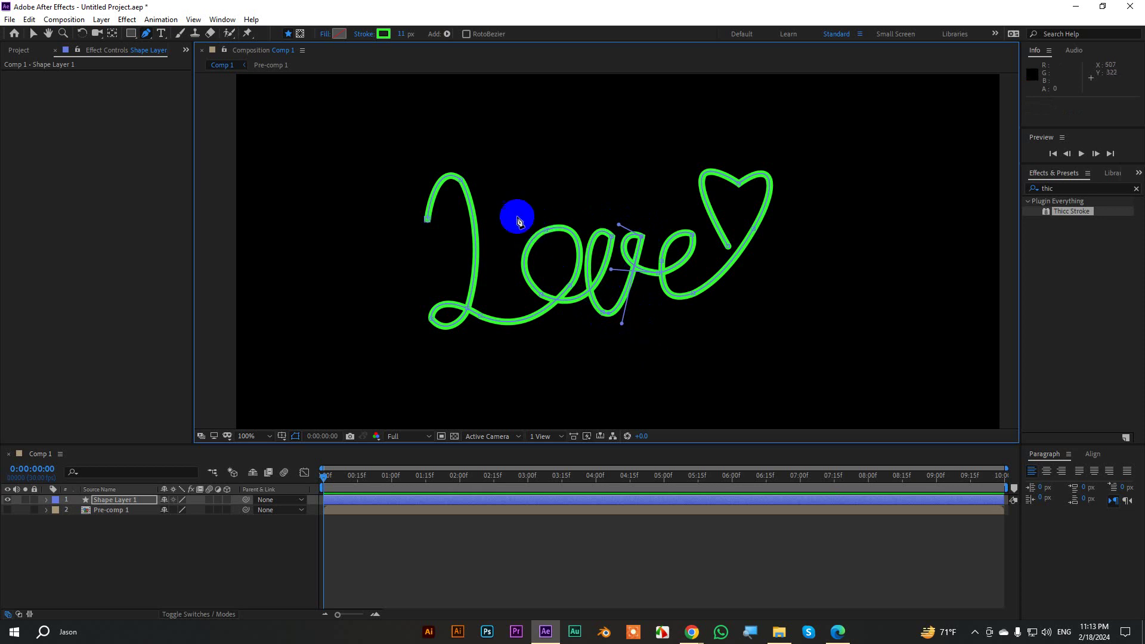
{"action": "left_click", "coordinate": [548, 291]}
{"action": "left_click_drag", "start_coordinate": [548, 291], "coordinate": [546, 230]}
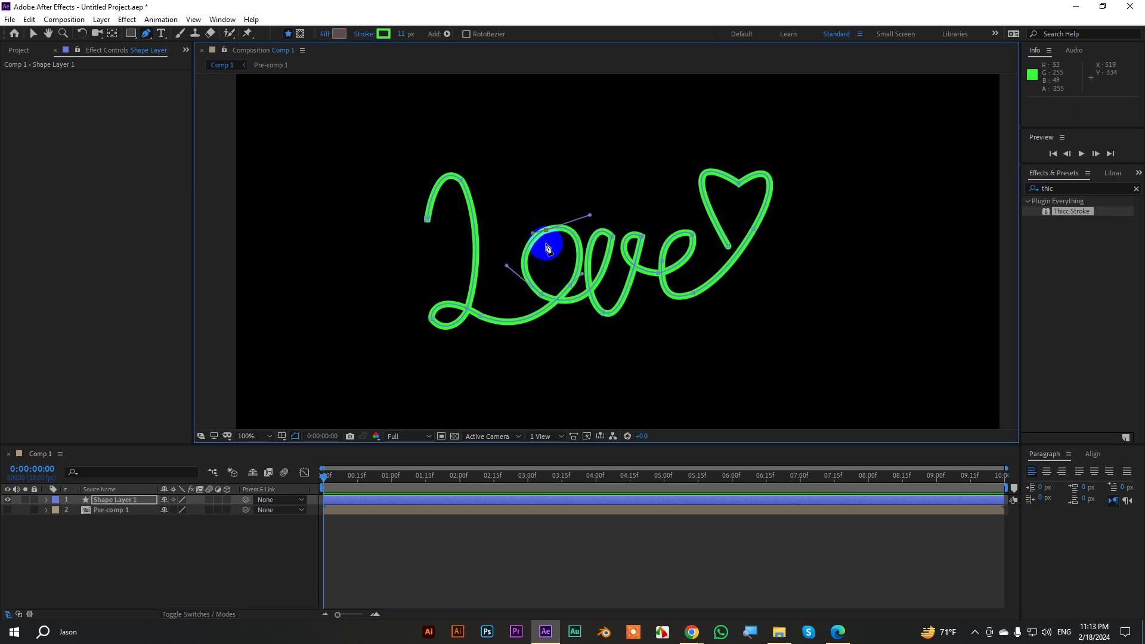
{"action": "left_click", "coordinate": [544, 296]}
{"action": "mouse_move", "coordinate": [530, 296]}
{"action": "left_mouse_down"}
{"action": "mouse_move", "coordinate": [571, 285]}
{"action": "mouse_move", "coordinate": [554, 291]}
{"action": "mouse_move", "coordinate": [578, 213]}
{"action": "left_mouse_up"}
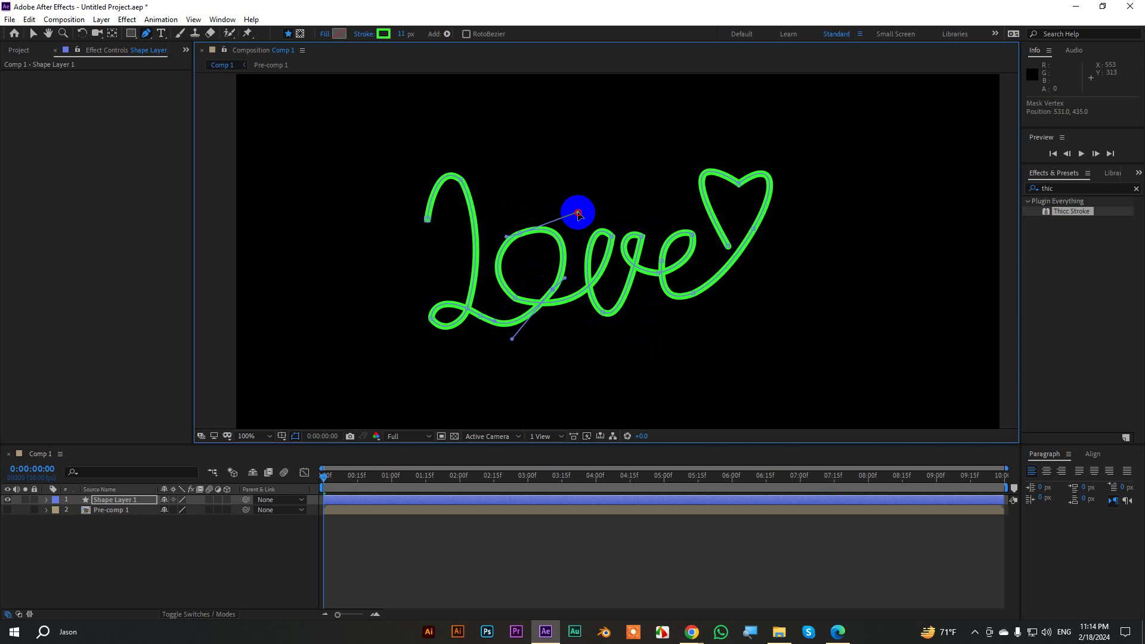
{"action": "left_click", "coordinate": [33, 33]}
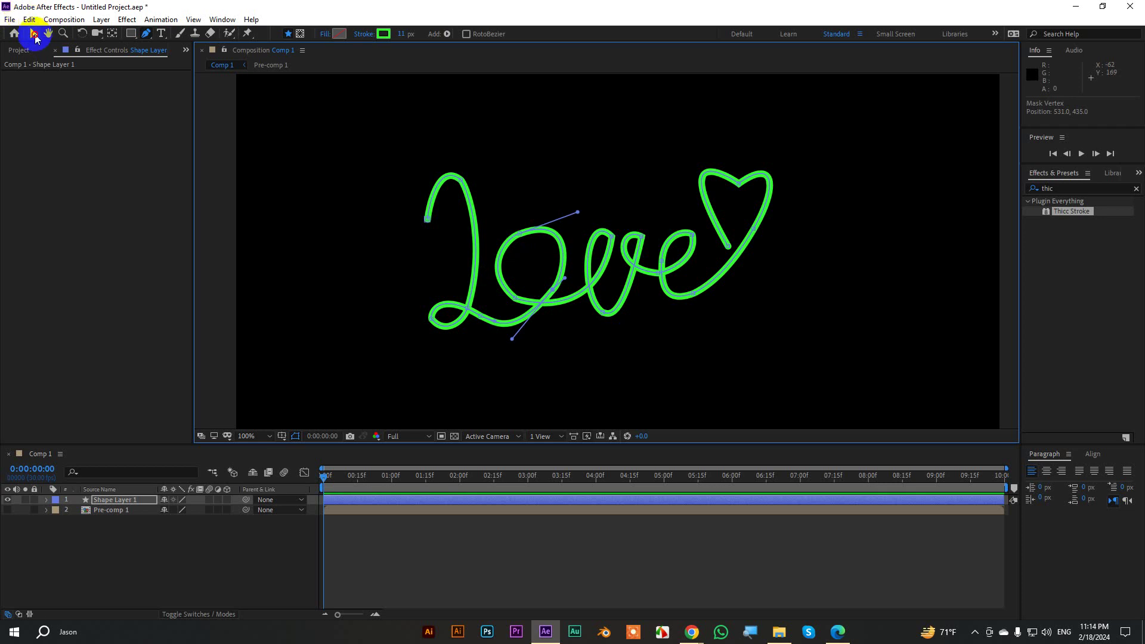
Add Trim Paths to Shape Layer 1 and scrub Trim Paths 1 End to 0%, hiding the stroke
{"action": "left_click", "coordinate": [214, 537]}
{"action": "left_click", "coordinate": [38, 504]}
{"action": "left_click", "coordinate": [46, 503]}
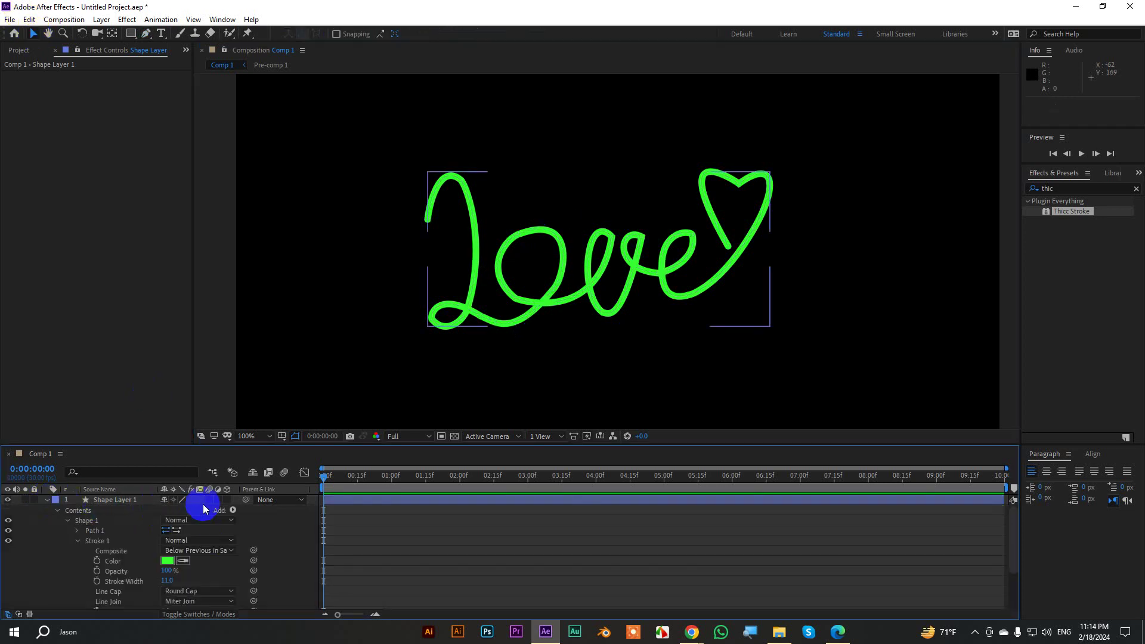
{"action": "left_click", "coordinate": [233, 509]}
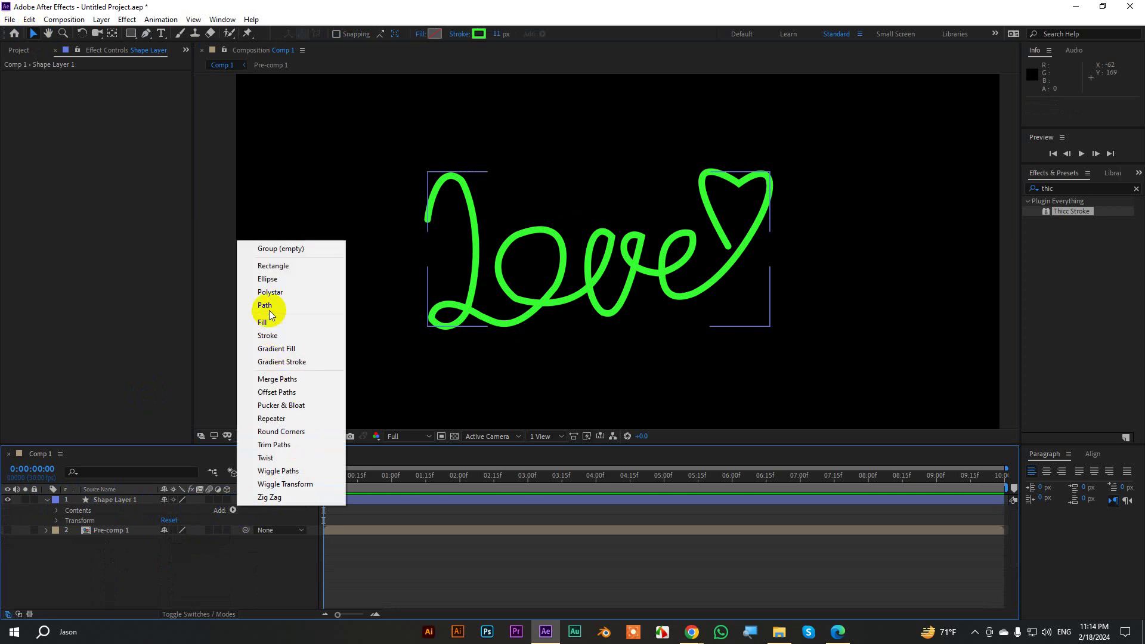
{"action": "left_click", "coordinate": [285, 445]}
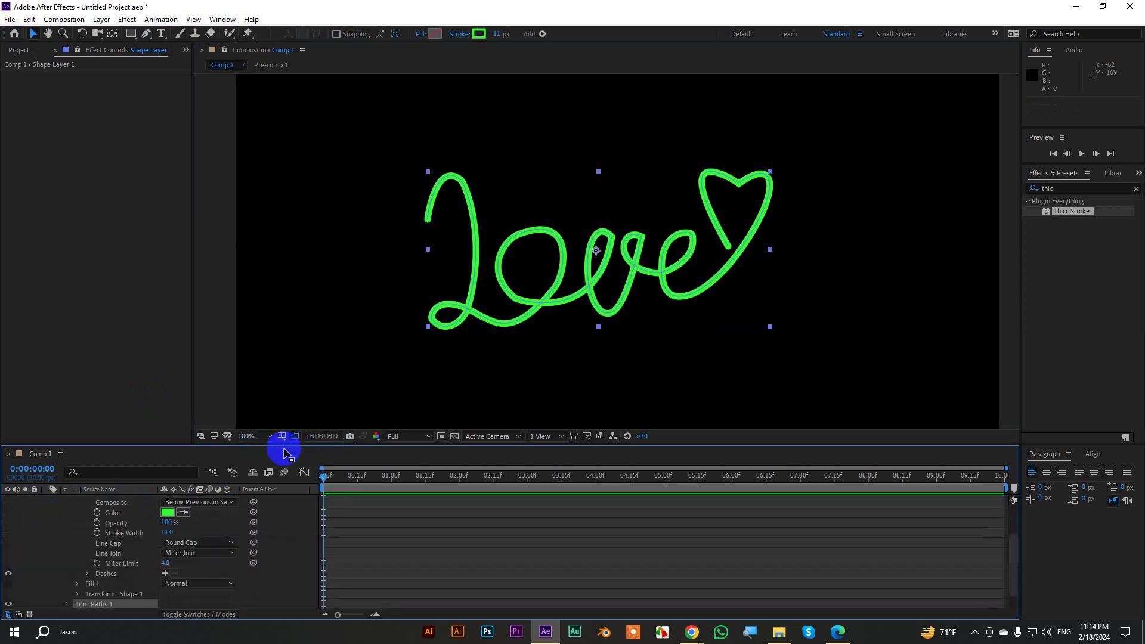
{"action": "scroll", "coordinate": [137, 572], "scroll_direction": "up", "scroll_amount": 3}
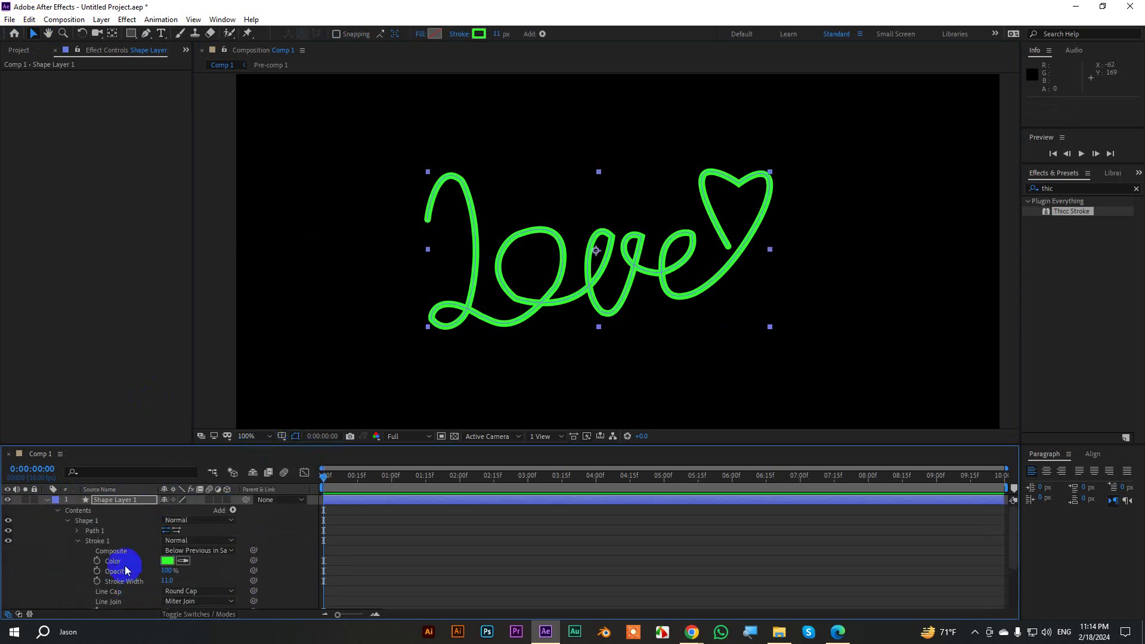
{"action": "left_click", "coordinate": [78, 543]}
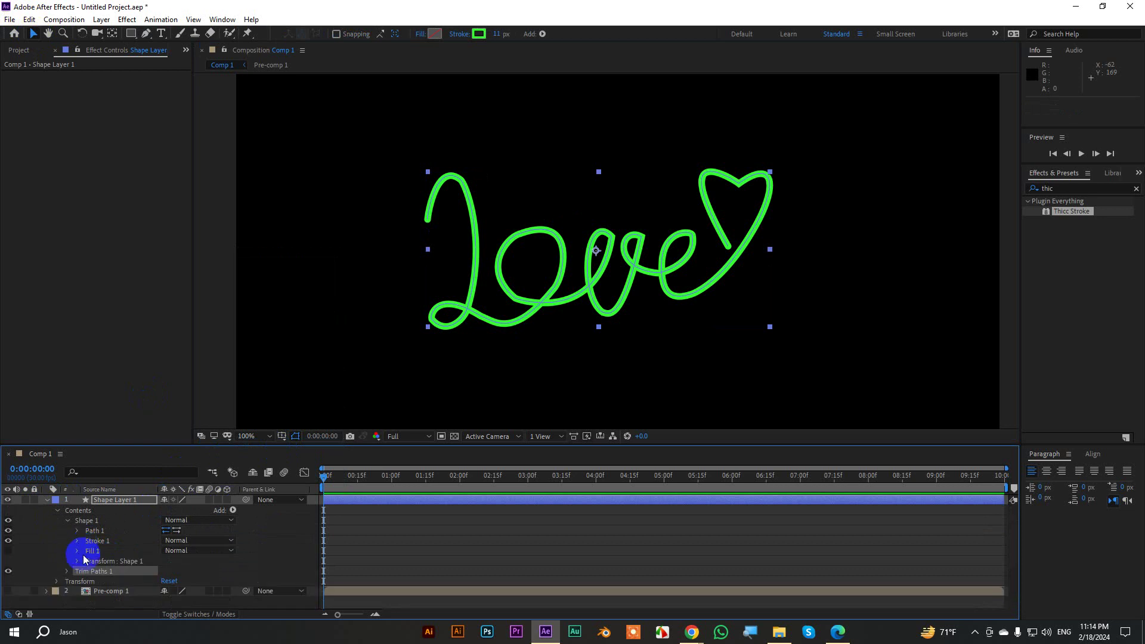
{"action": "left_click", "coordinate": [67, 571]}
{"action": "scroll", "coordinate": [148, 567], "scroll_direction": "down", "scroll_amount": 1}
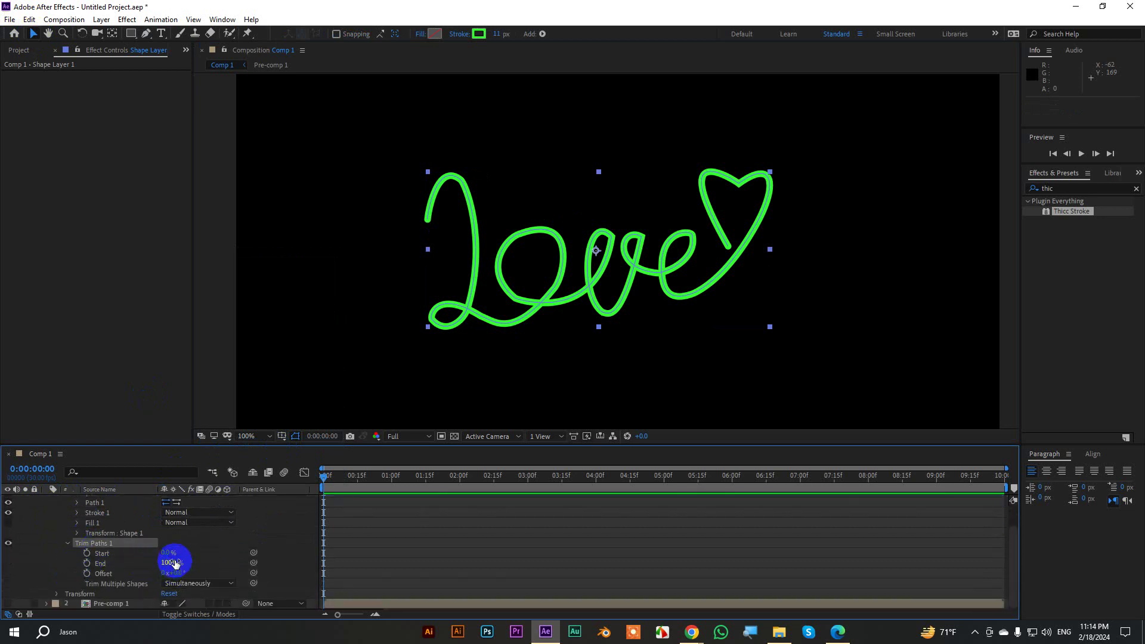
{"action": "left_click_drag", "start_coordinate": [168, 562], "coordinate": [86, 563]}
Keyframe Trim Paths End from 0% at ten frames to 100% at 1:10
{"action": "left_click", "coordinate": [343, 496]}
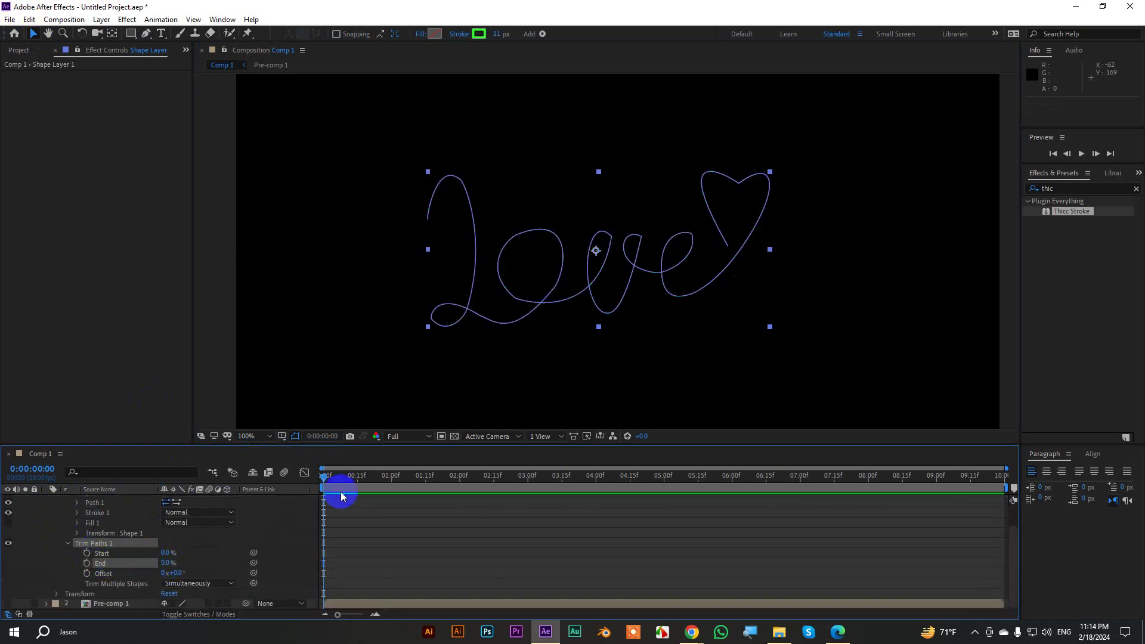
{"action": "key", "text": "shift+Page_Down"}
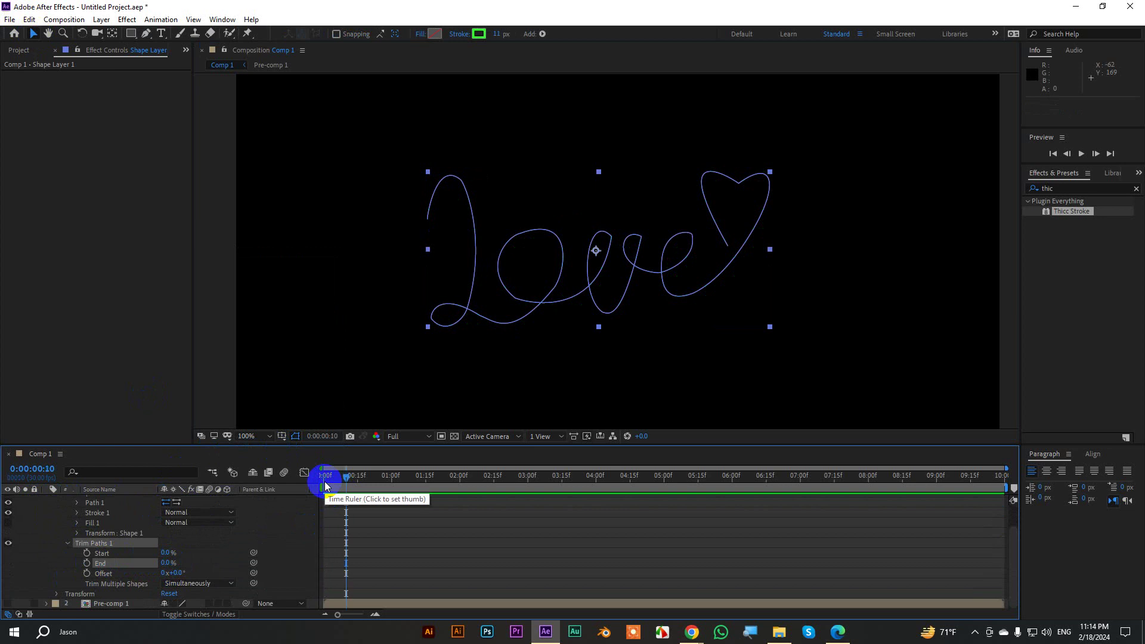
{"action": "left_click", "coordinate": [113, 559]}
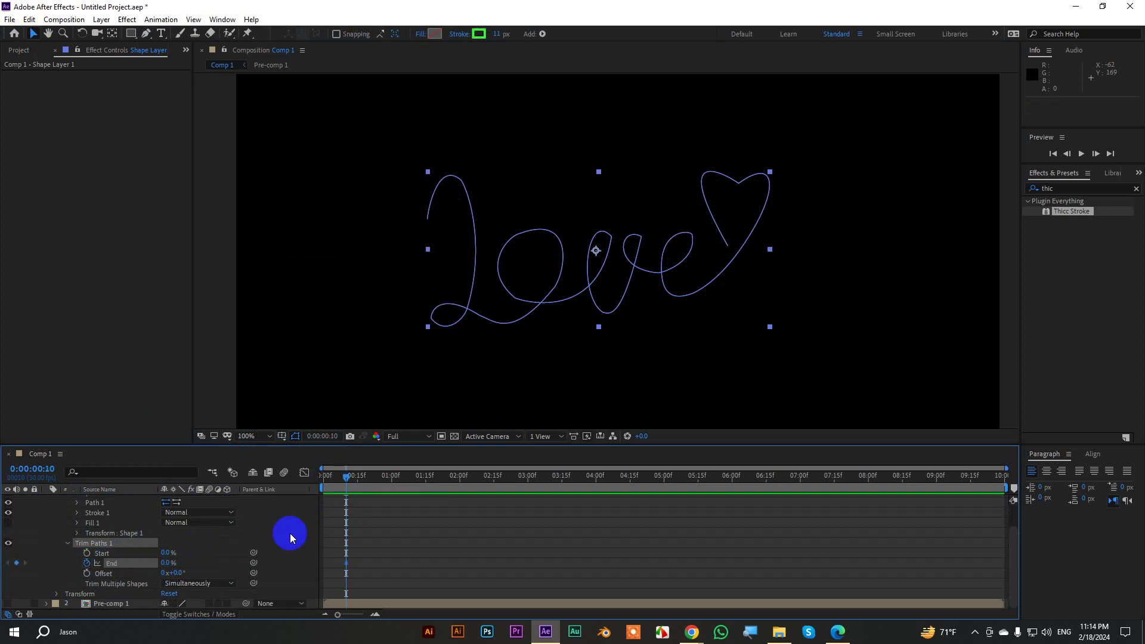
{"action": "key", "text": "shift+Page_Down"}
{"action": "key", "text": "shift+Page_Down"}
{"action": "key", "text": "shift+Page_Down"}
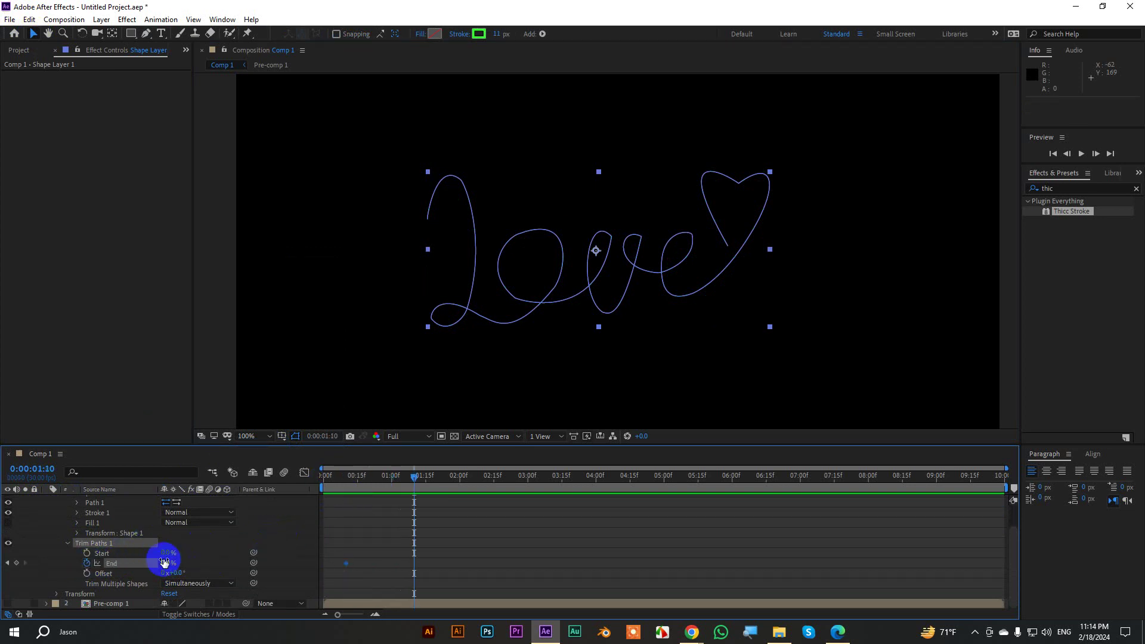
{"action": "left_click_drag", "start_coordinate": [165, 562], "coordinate": [253, 559]}
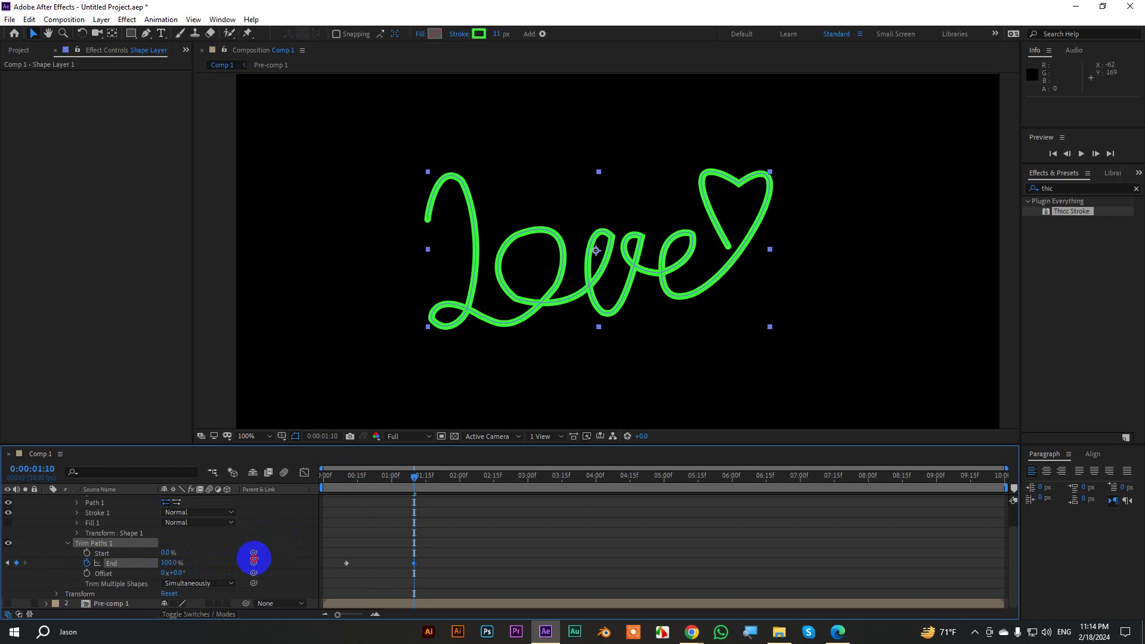
Easy-ease both End keyframes with F9, check the speed graph, and preview the draw-on
{"action": "left_click_drag", "start_coordinate": [485, 542], "coordinate": [399, 555]}
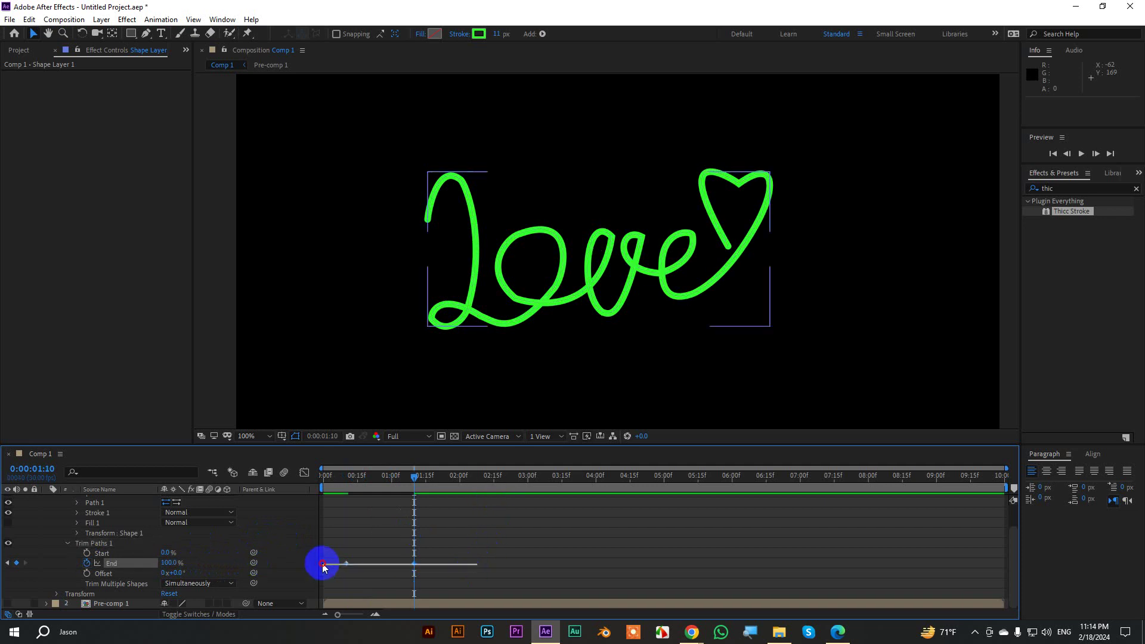
{"action": "key", "text": "F9"}
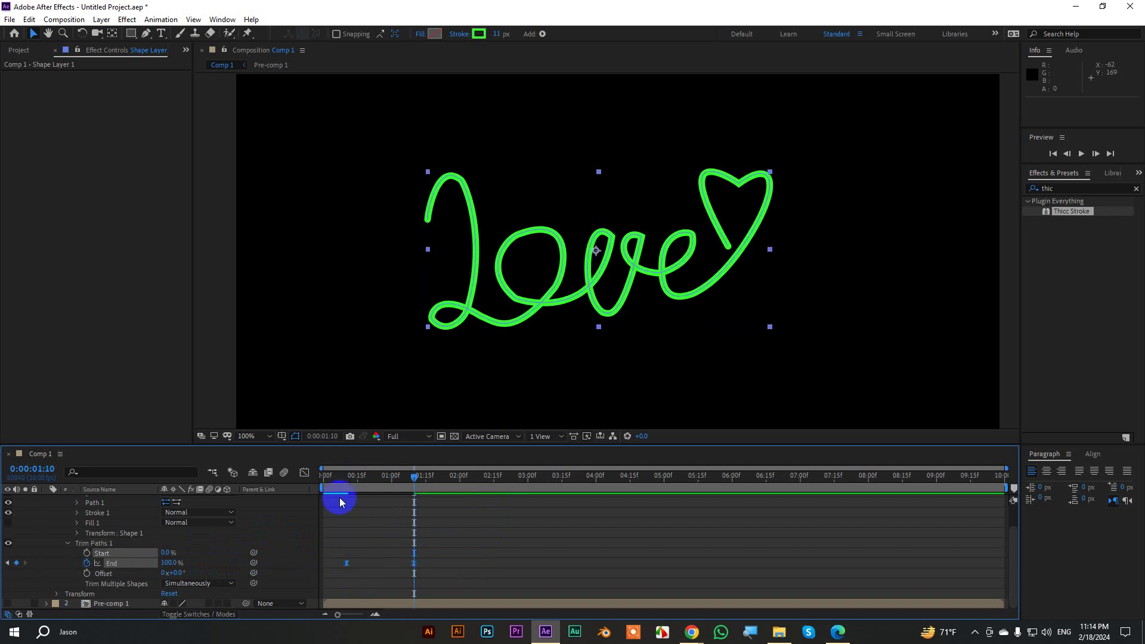
{"action": "left_click", "coordinate": [304, 473]}
{"action": "mouse_move", "coordinate": [441, 538]}
{"action": "left_mouse_down"}
{"action": "mouse_move", "coordinate": [410, 591]}
{"action": "mouse_move", "coordinate": [385, 588]}
{"action": "left_mouse_up"}
{"action": "key", "text": "space"}
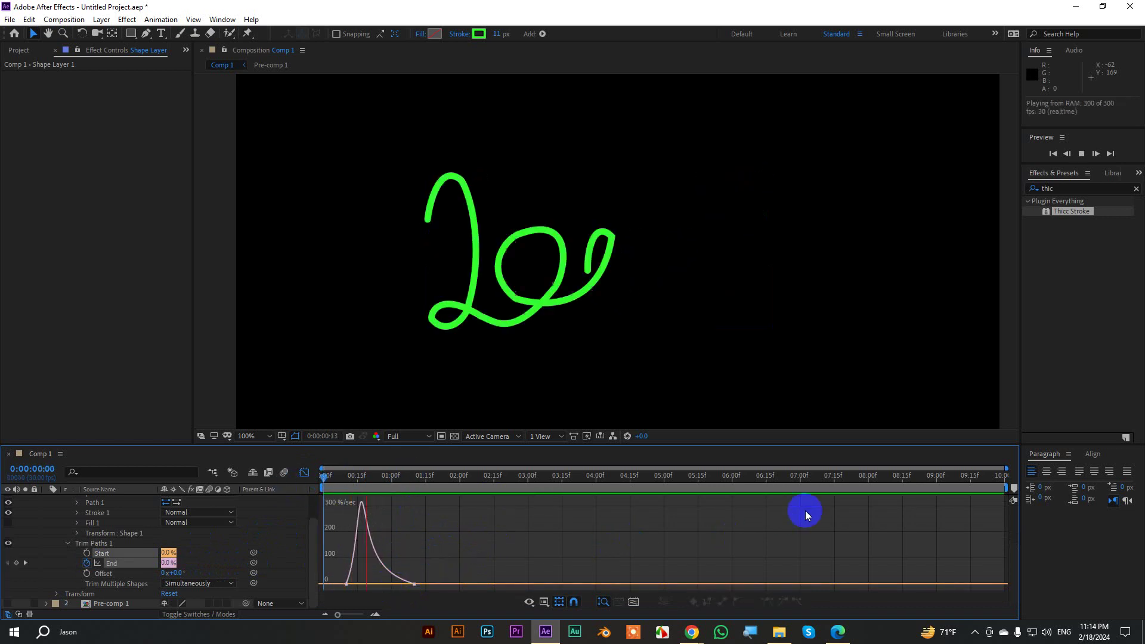
{"action": "key", "text": "space"}
Back in keyframe view, drag the End keyframe later to about 2:25
{"action": "left_click", "coordinate": [304, 474]}
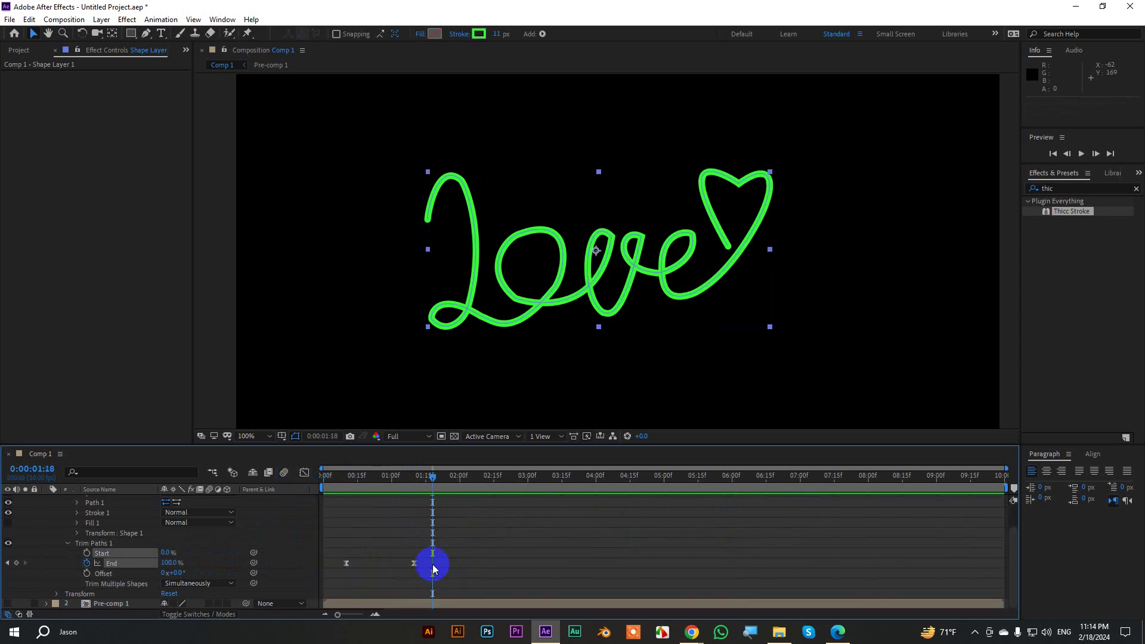
{"action": "left_click_drag", "start_coordinate": [414, 568], "coordinate": [511, 567]}
{"action": "left_click_drag", "start_coordinate": [433, 476], "coordinate": [217, 473]}
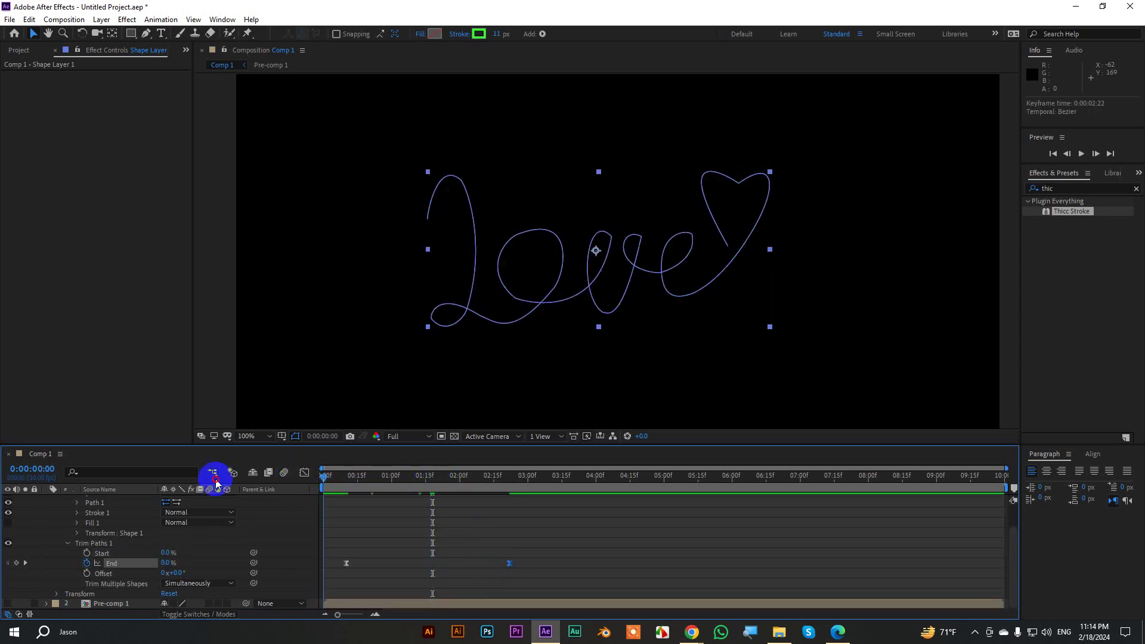
RAM-preview the slower draw-on animation again from the start
{"action": "key", "text": "space"}
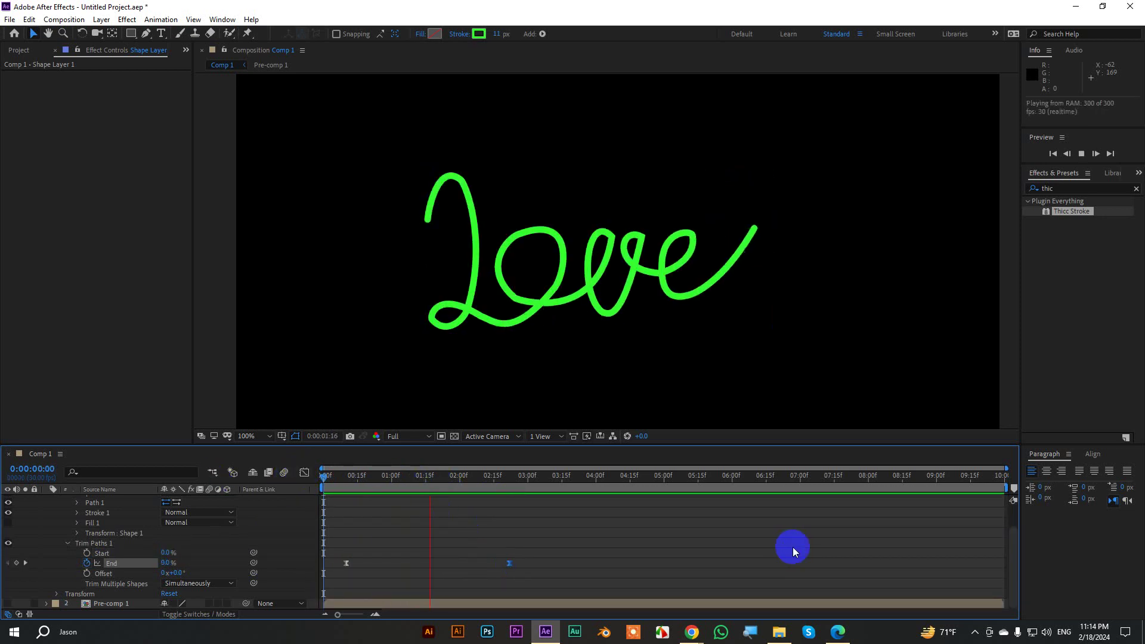
{"action": "key", "text": "space"}
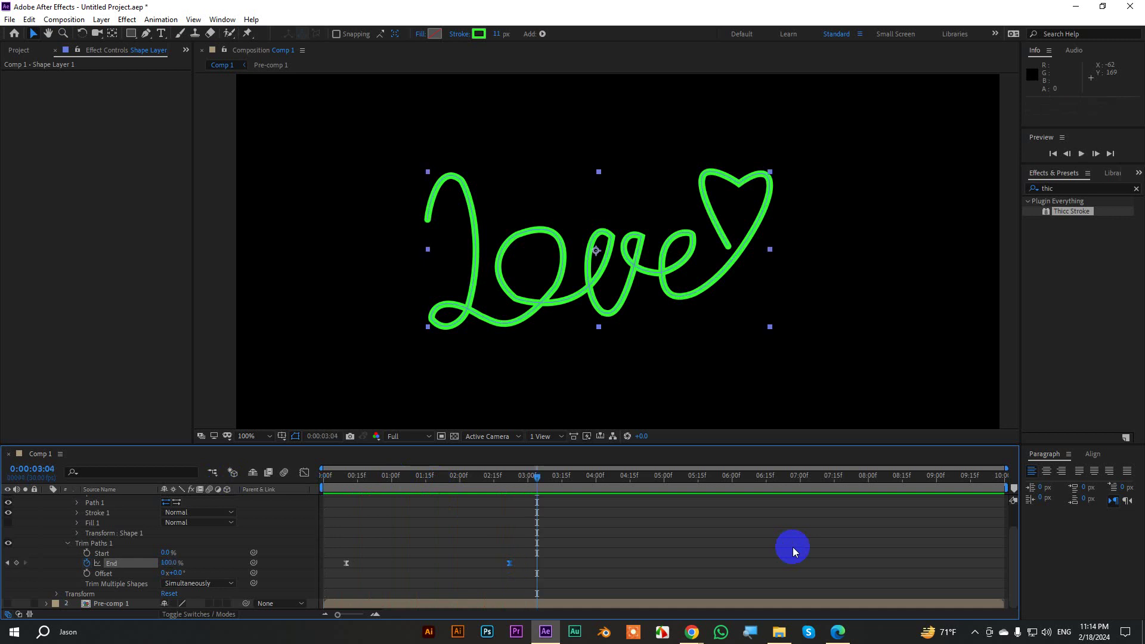
{"action": "left_click", "coordinate": [325, 475]}
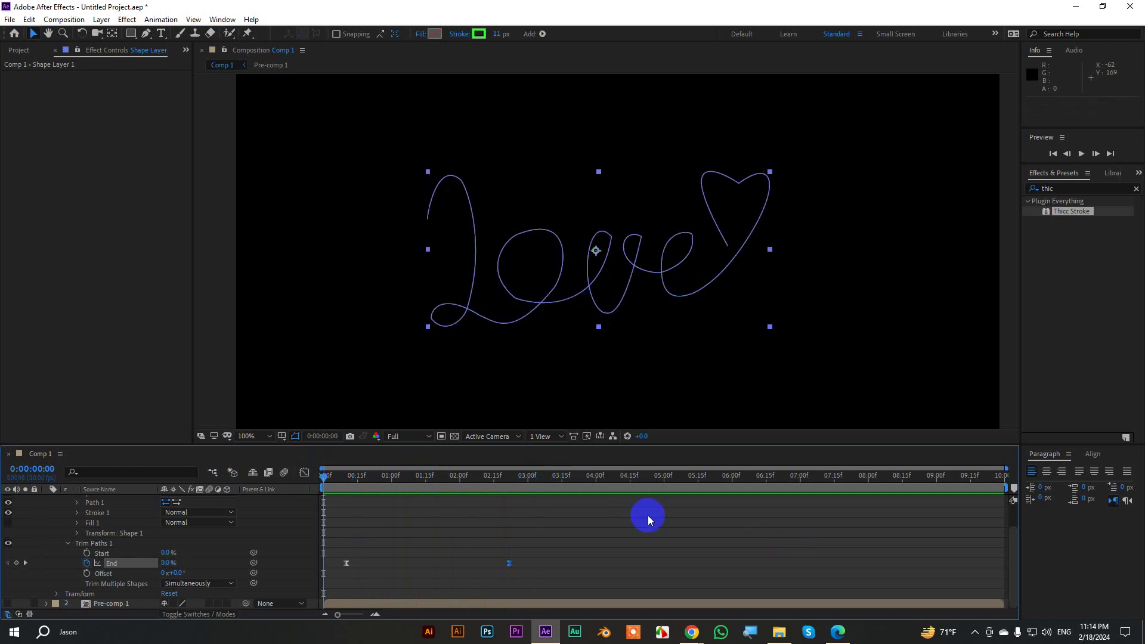
{"action": "key", "text": "space"}
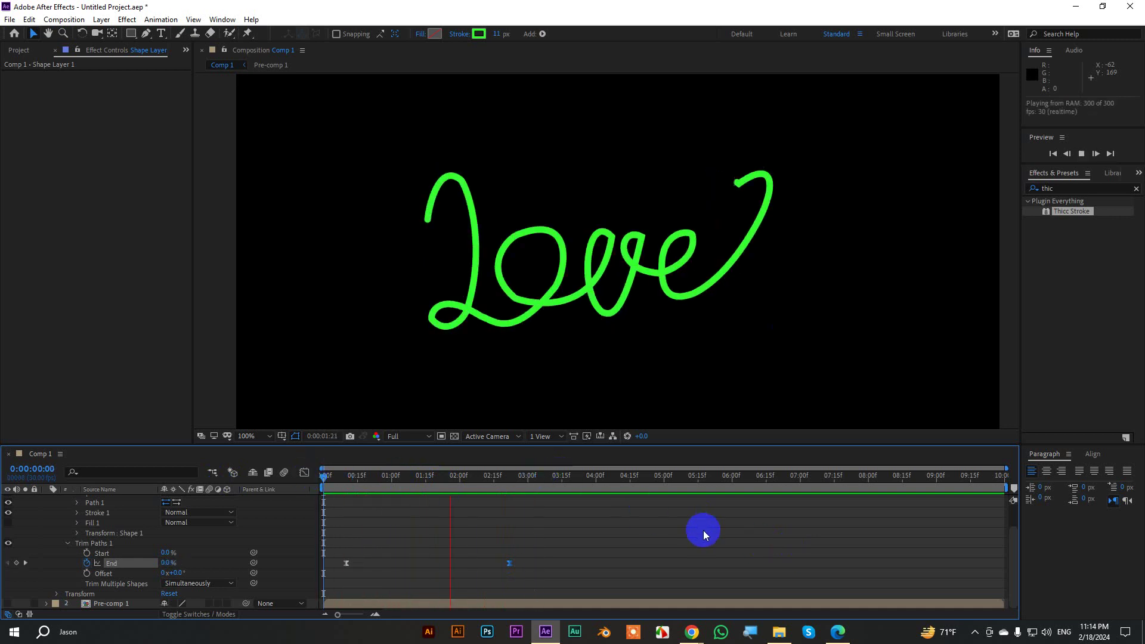
{"action": "key", "text": "space"}
{"action": "left_click", "coordinate": [1062, 179]}
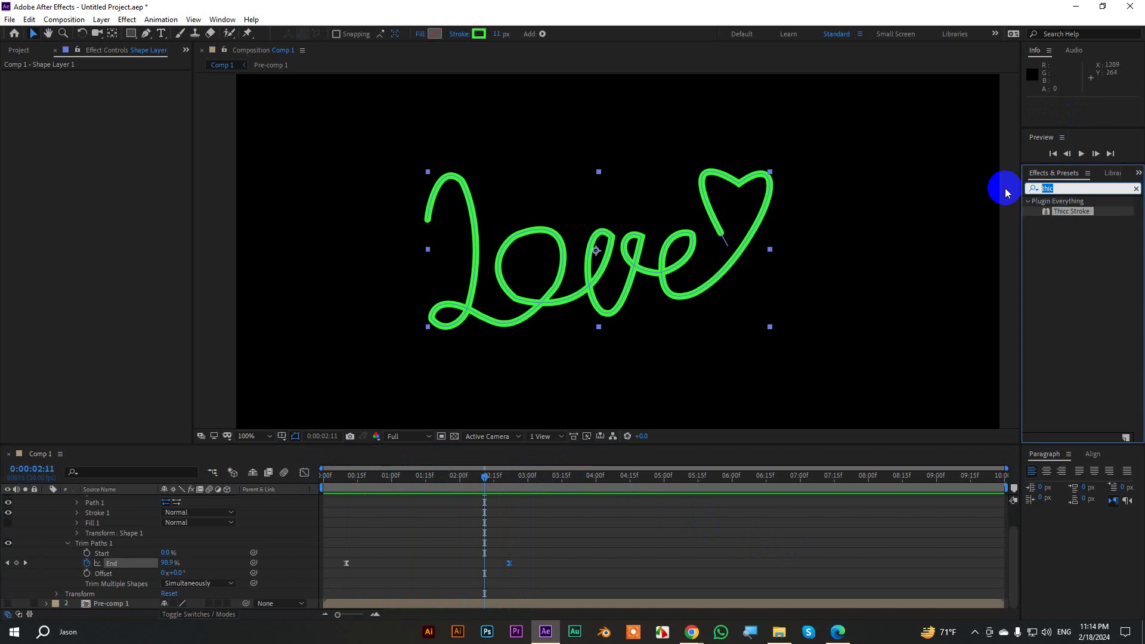
Apply Stylize > Glow found via 'glow', set Glow Radius to 59, and scrub to about 1:23
{"action": "type", "text": "glow"}
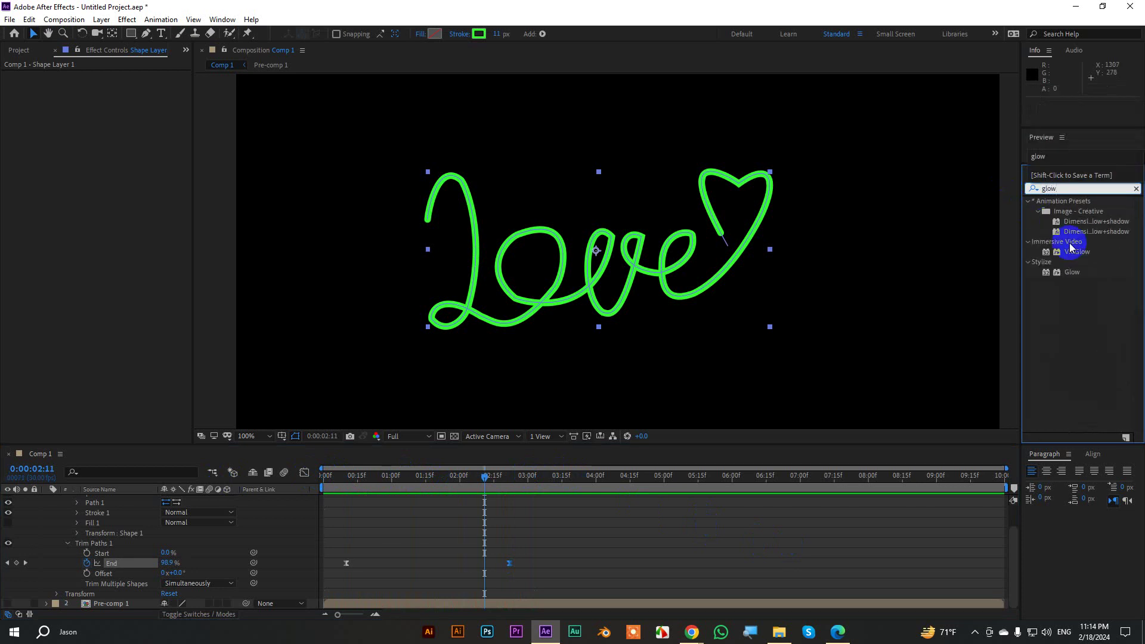
{"action": "double_click", "coordinate": [1071, 271]}
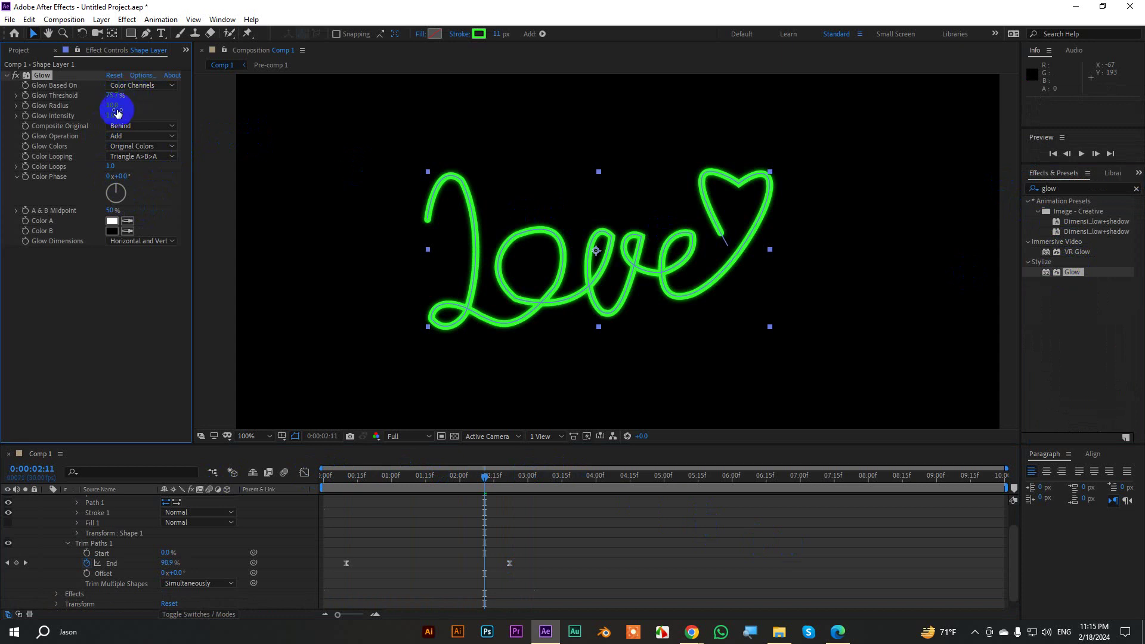
{"action": "left_click_drag", "start_coordinate": [125, 108], "coordinate": [137, 108]}
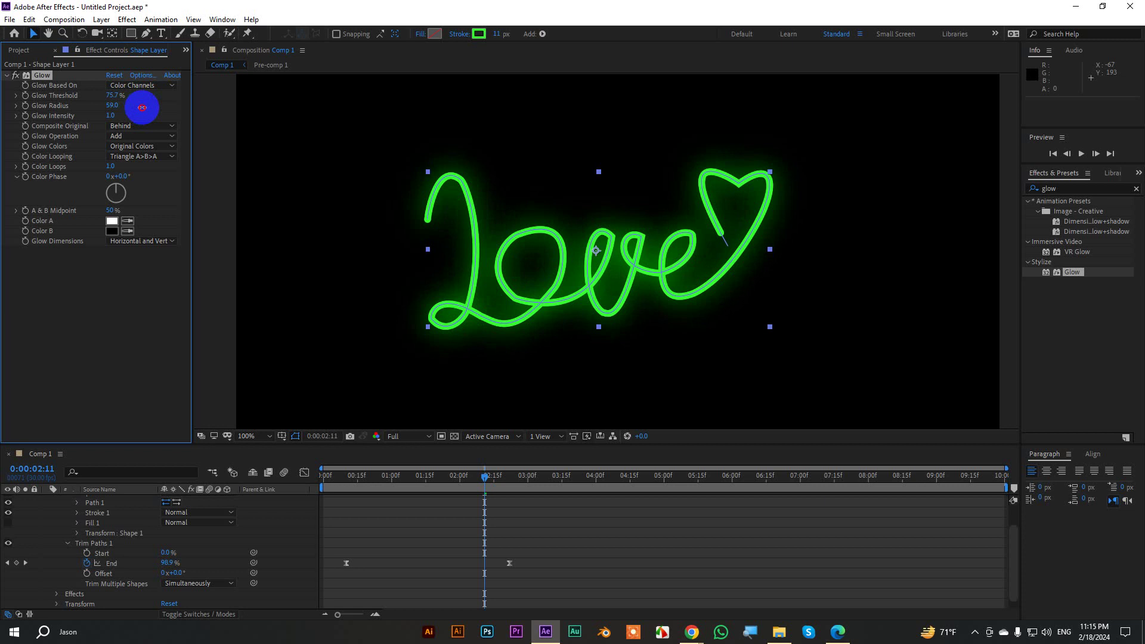
{"action": "left_click_drag", "start_coordinate": [484, 476], "coordinate": [265, 478]}
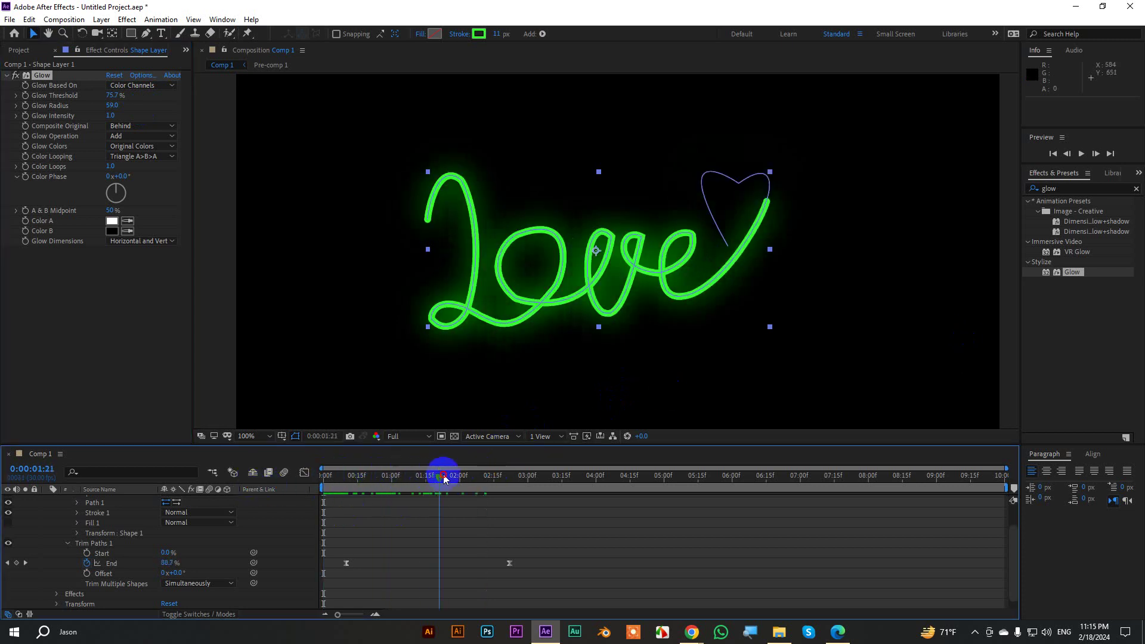
{"action": "left_click_drag", "start_coordinate": [344, 478], "coordinate": [443, 475]}
Change the stroke colour to FF0000, widen it to 14 px, and set Glow Intensity to 2.5
{"action": "left_click", "coordinate": [477, 34]}
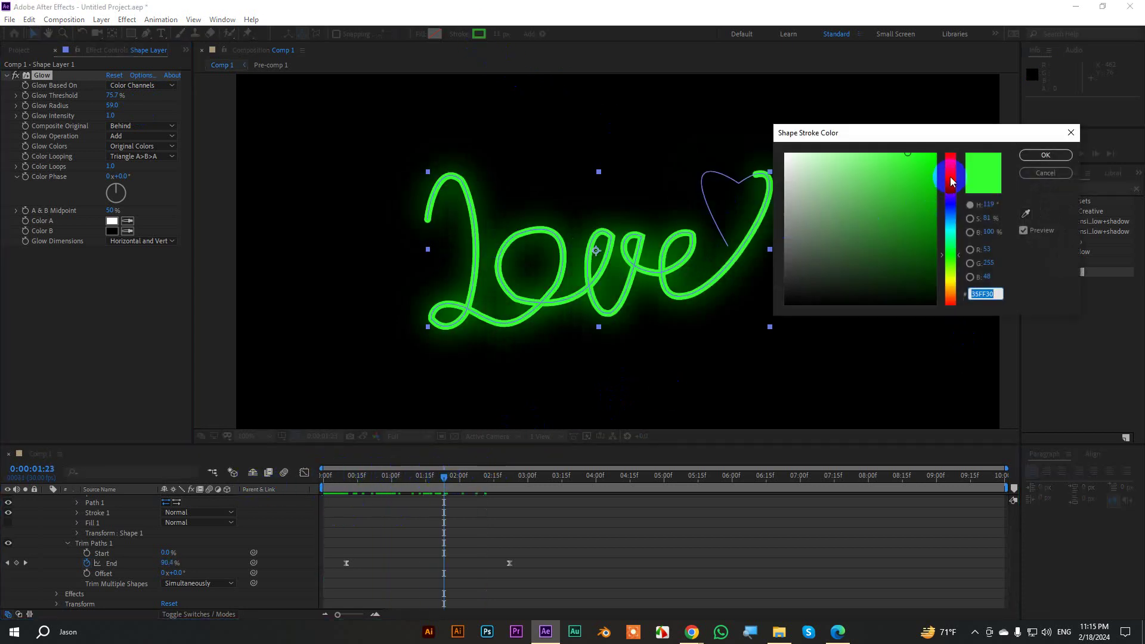
{"action": "left_click_drag", "start_coordinate": [950, 173], "coordinate": [950, 134]}
{"action": "left_click", "coordinate": [932, 152]}
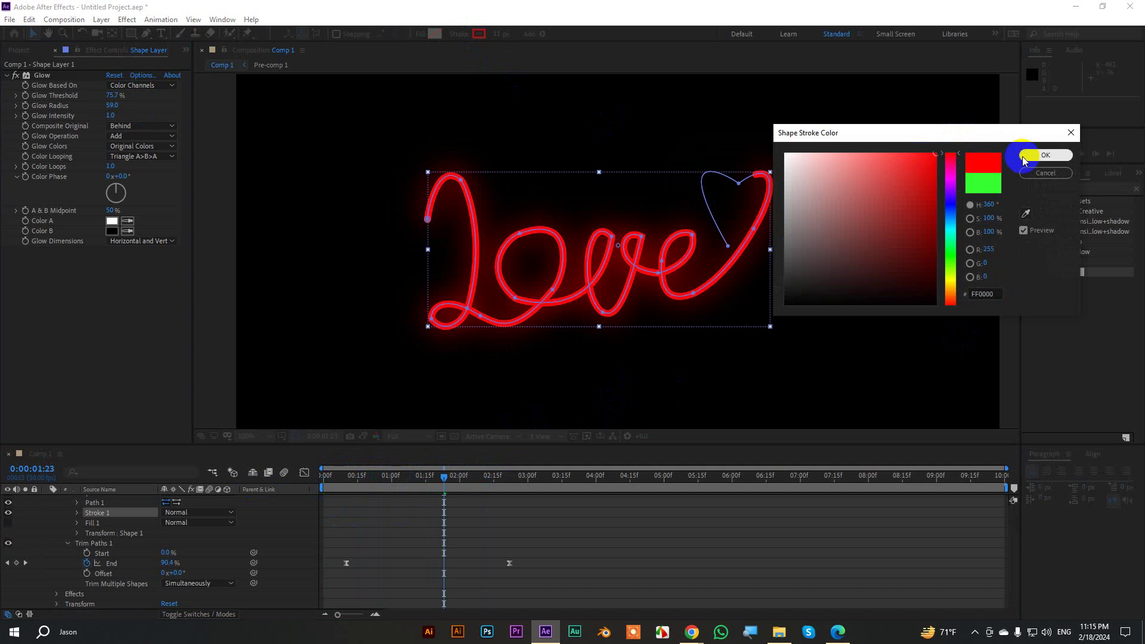
{"action": "left_click", "coordinate": [1045, 154]}
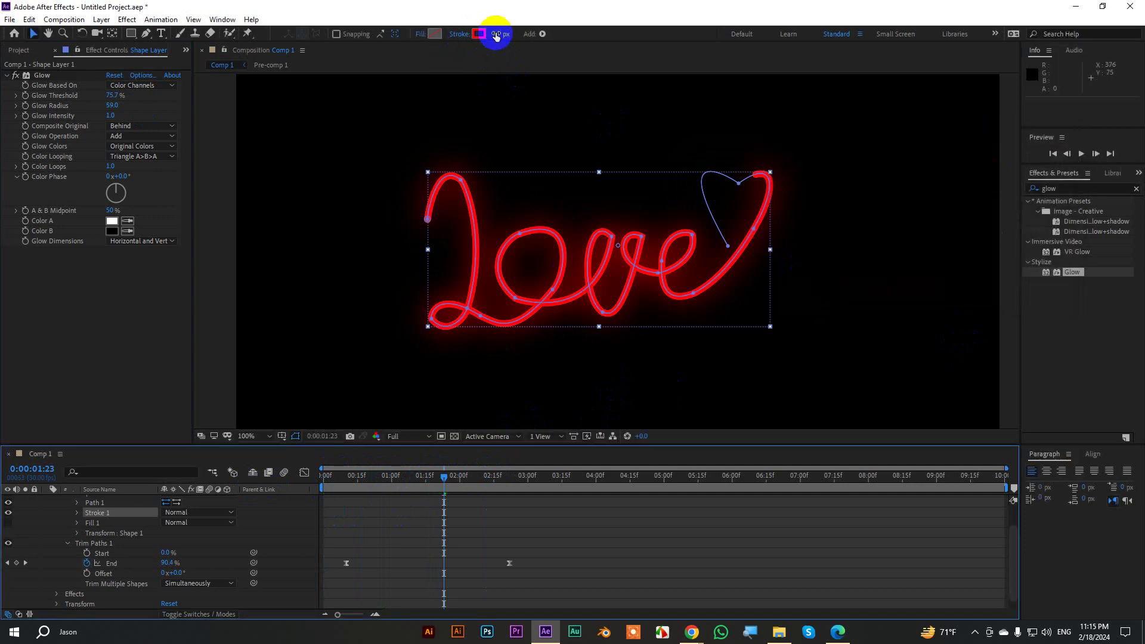
{"action": "left_click_drag", "start_coordinate": [496, 34], "coordinate": [501, 34]}
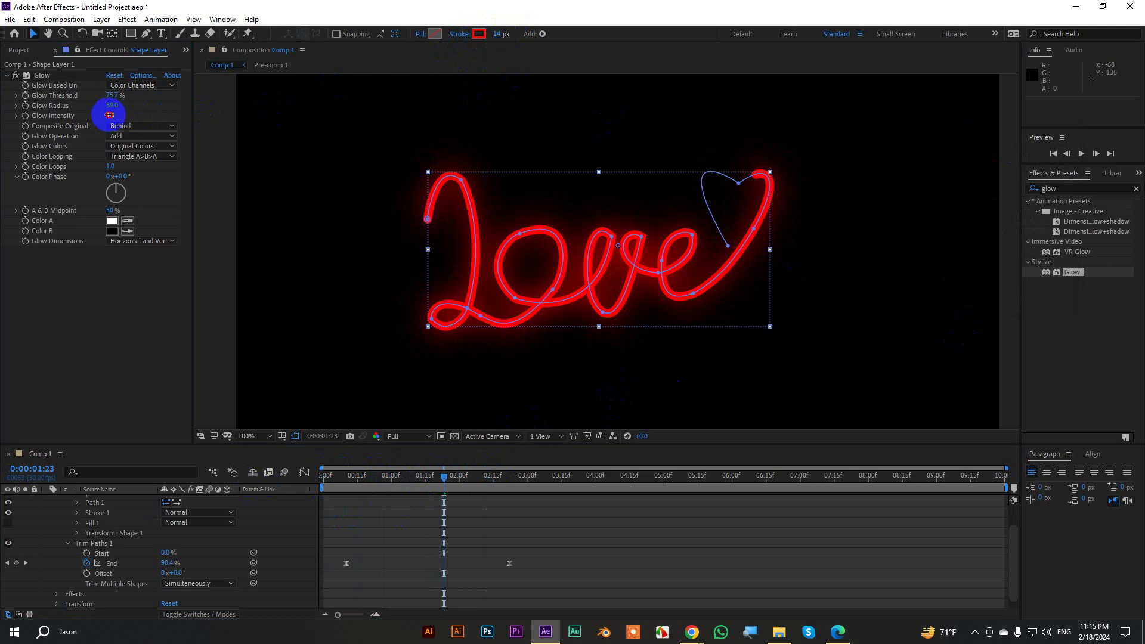
{"action": "mouse_move", "coordinate": [110, 115]}
{"action": "left_mouse_down"}
{"action": "mouse_move", "coordinate": [149, 111]}
{"action": "mouse_move", "coordinate": [123, 114]}
{"action": "left_mouse_up"}
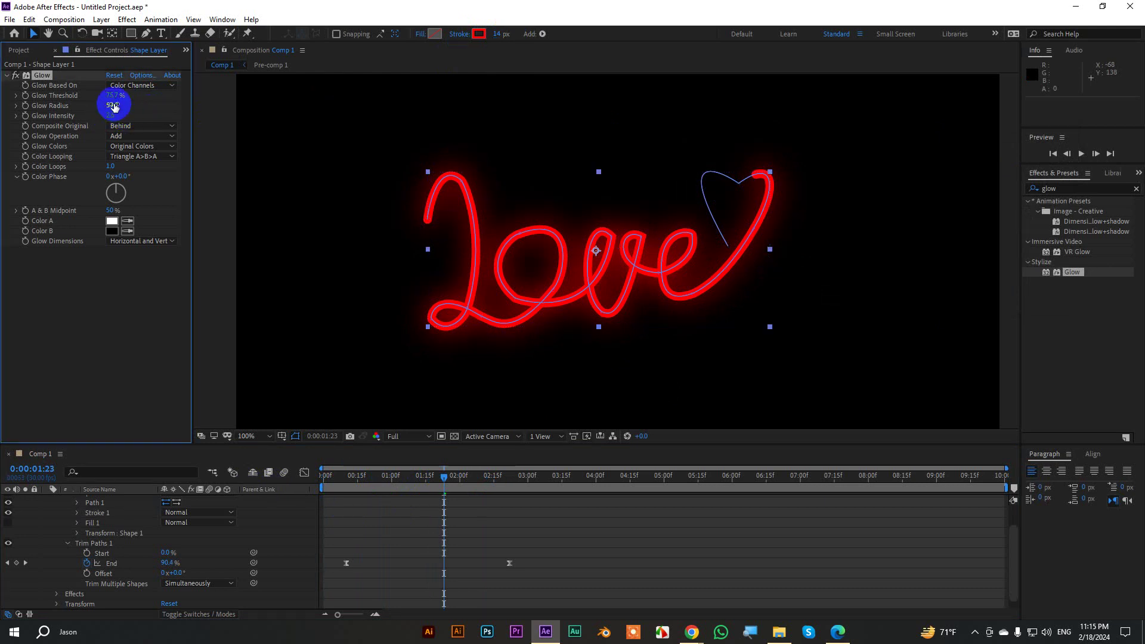
{"action": "left_click", "coordinate": [517, 490]}
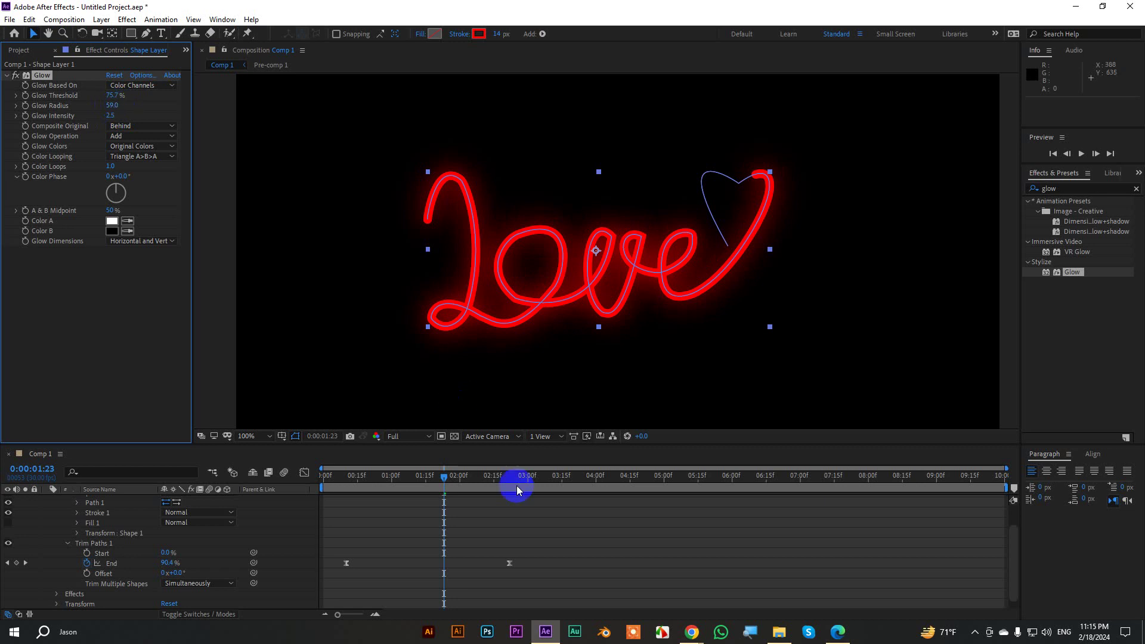
End the work area at 4:00 with N and RAM-preview the red neon draw-on
{"action": "key", "text": "space"}
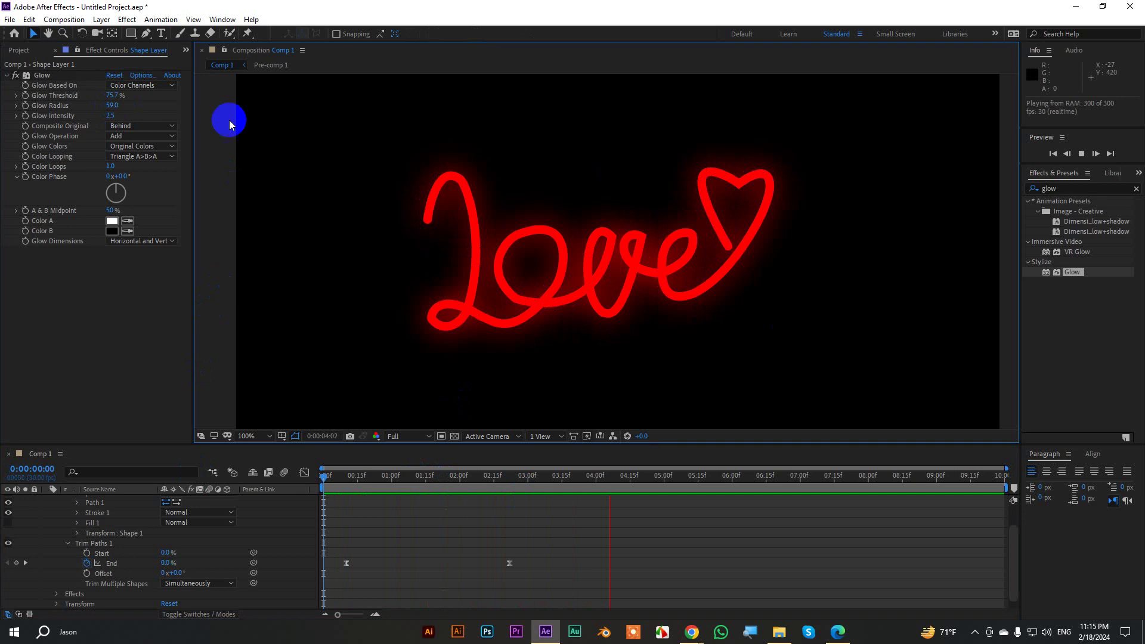
{"action": "left_click", "coordinate": [596, 484]}
{"action": "key", "text": "n"}
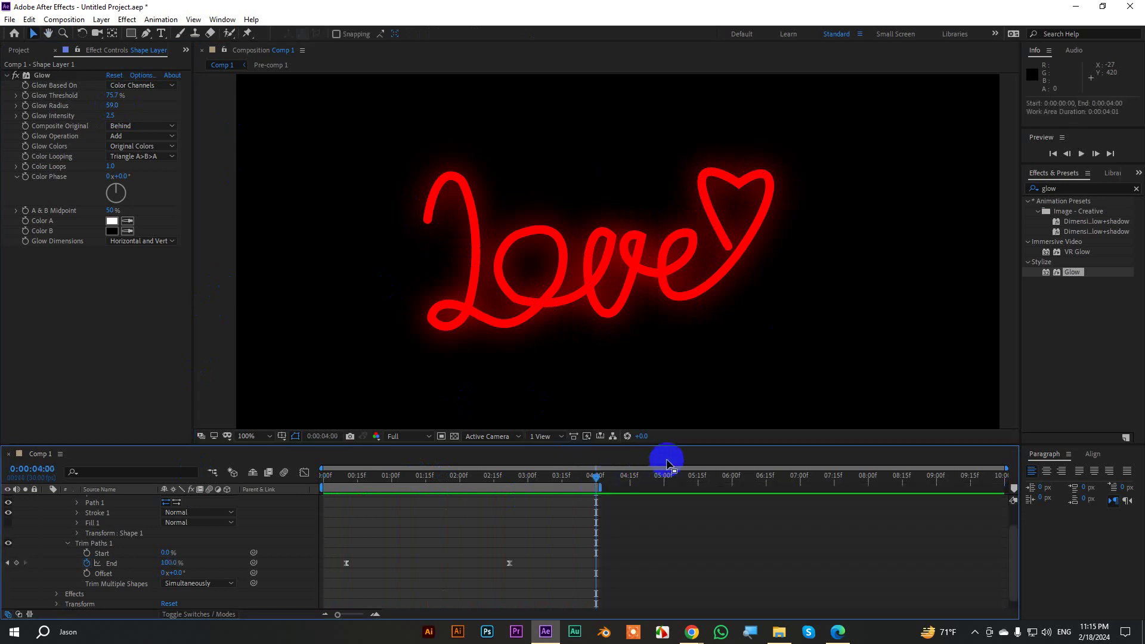
{"action": "key", "text": "space"}
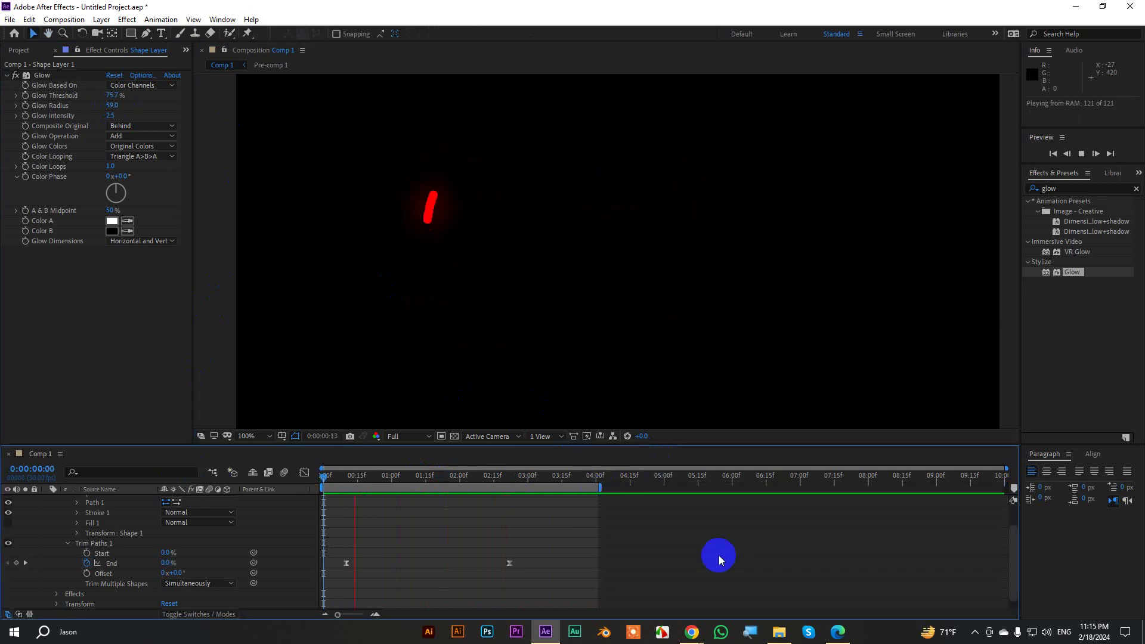
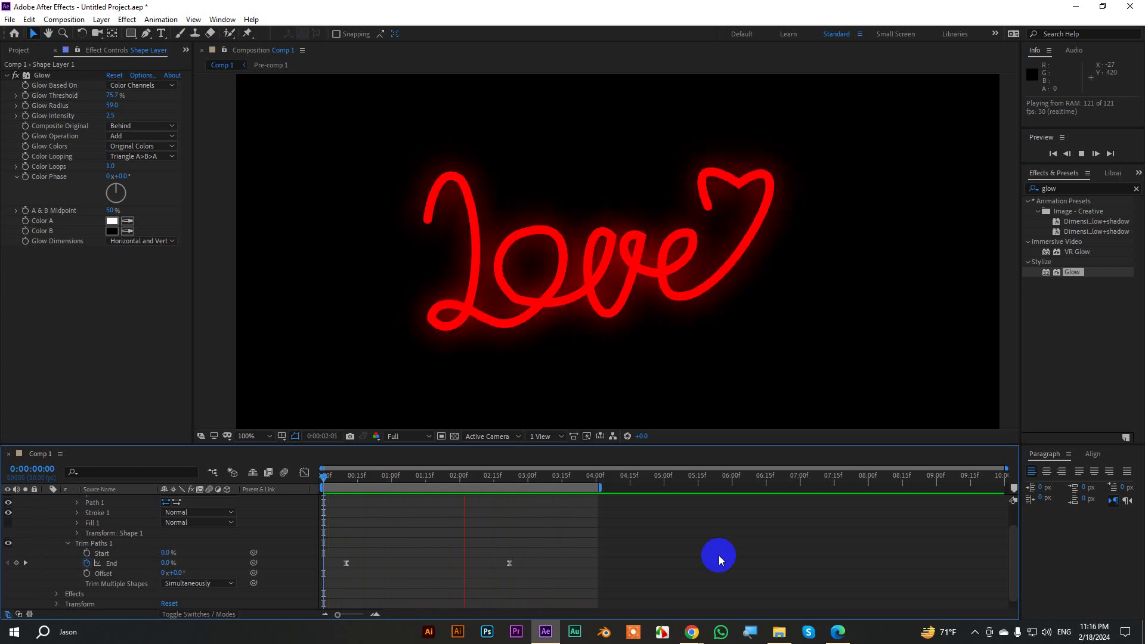
Stop the preview, then collapse and hide Shape Layer 1 and deselect all layers
{"action": "key", "text": "space"}
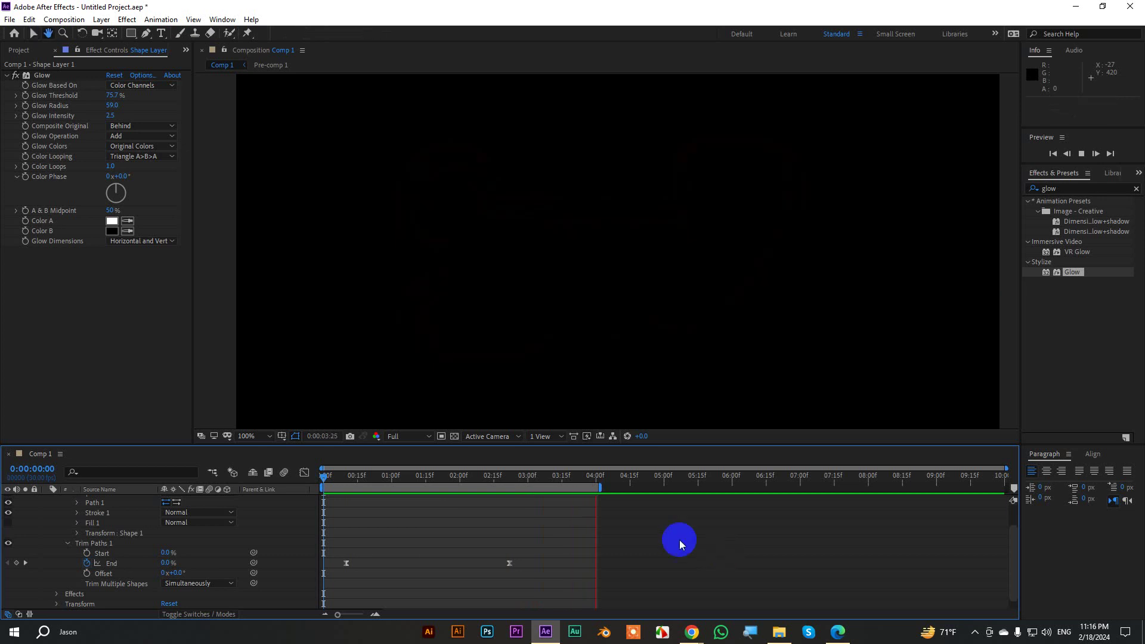
{"action": "scroll", "coordinate": [95, 528], "scroll_direction": "up", "scroll_amount": 3}
{"action": "left_click", "coordinate": [47, 500]}
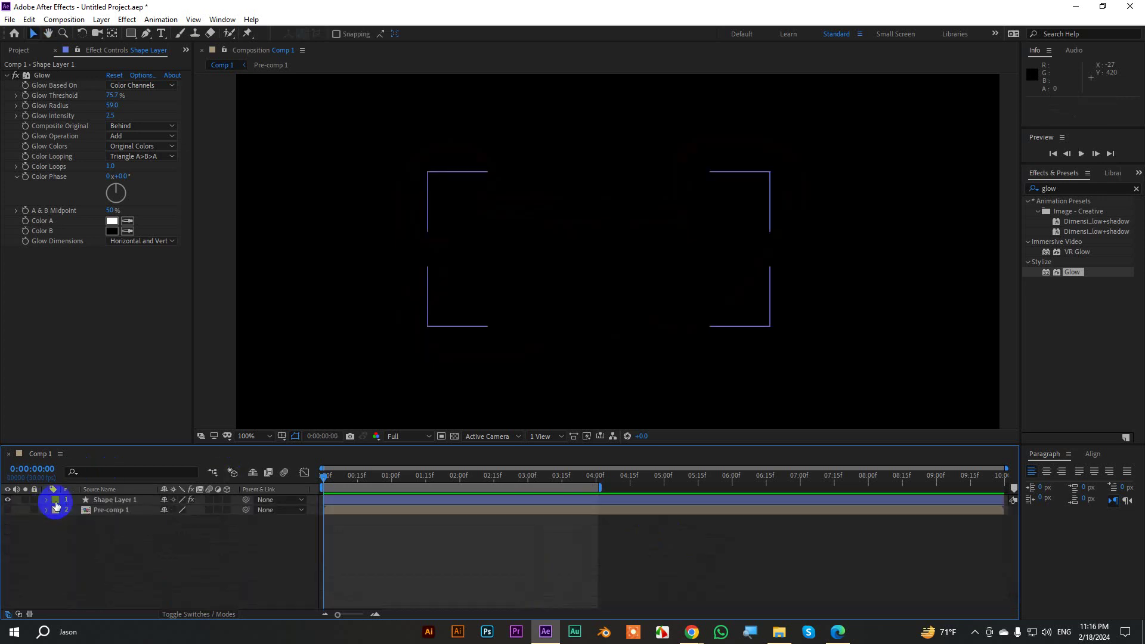
{"action": "left_click", "coordinate": [10, 500]}
{"action": "left_click", "coordinate": [144, 526]}
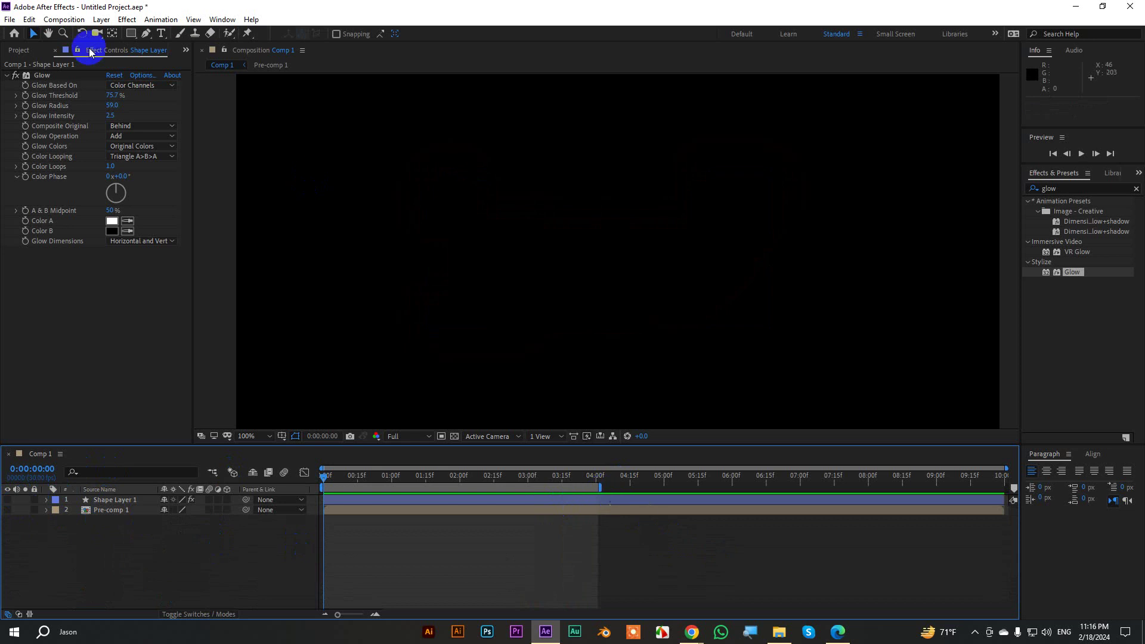
Add a text layer reading 'Creative' in Comp 1
{"action": "left_click", "coordinate": [160, 34]}
{"action": "left_click", "coordinate": [489, 315]}
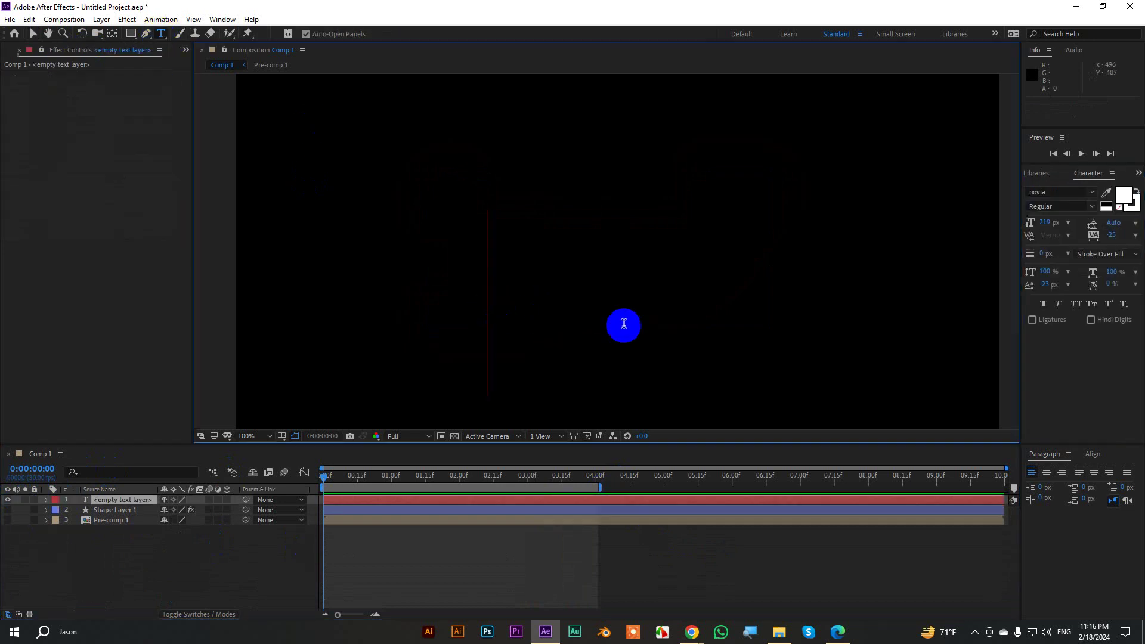
{"action": "type", "text": "C"}
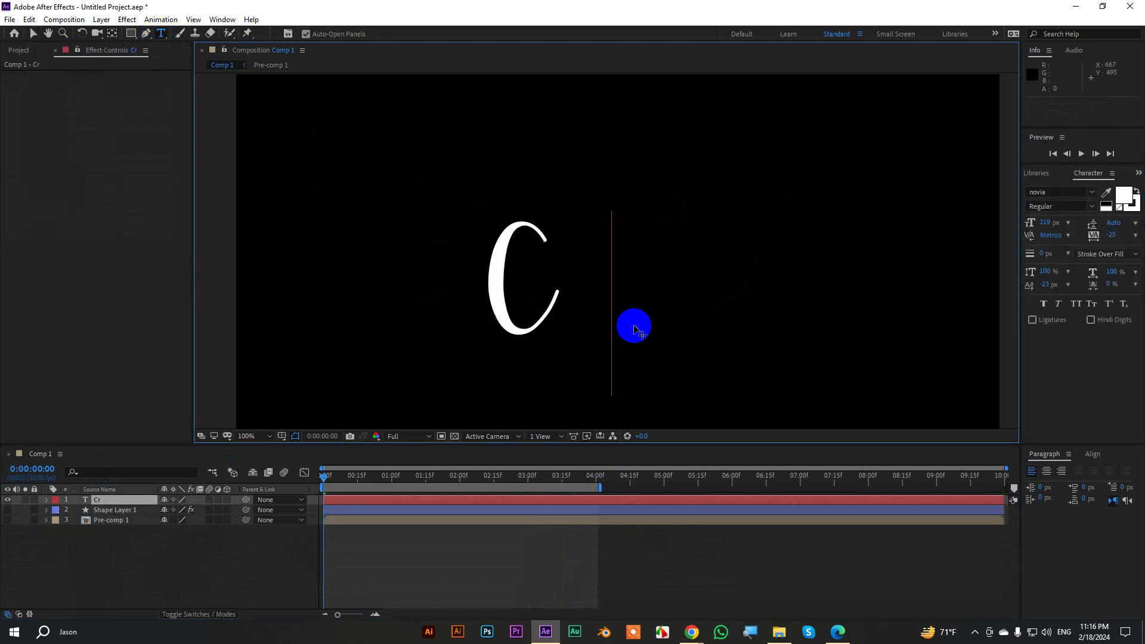
{"action": "type", "text": "reative"}
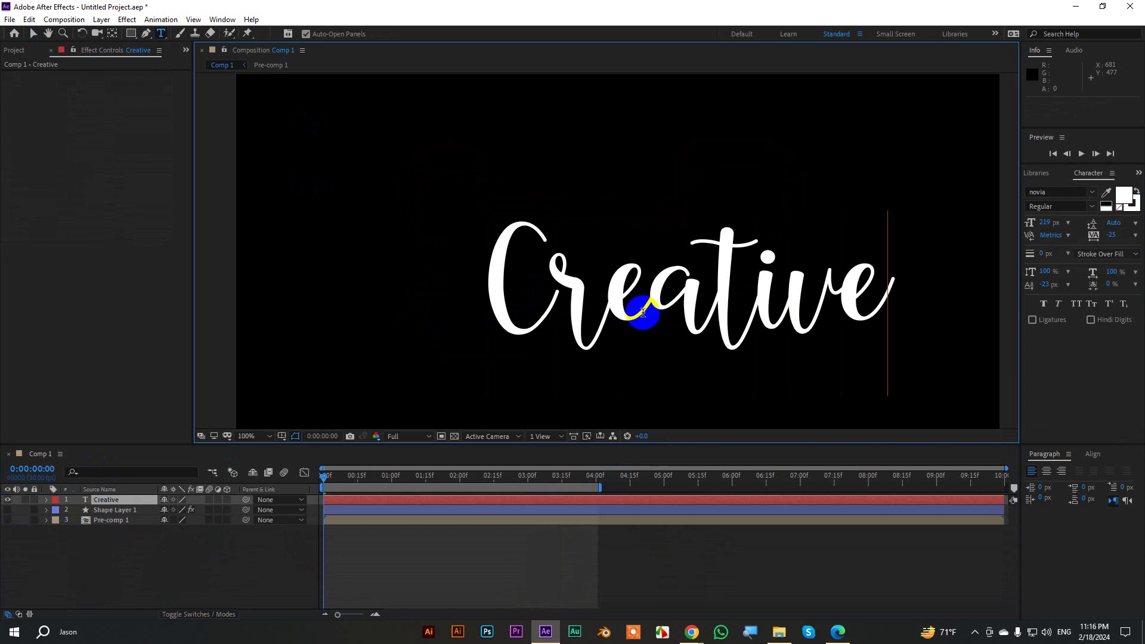
Right-align the Creative paragraph and move the text to the frame centre
{"action": "left_click", "coordinate": [33, 34]}
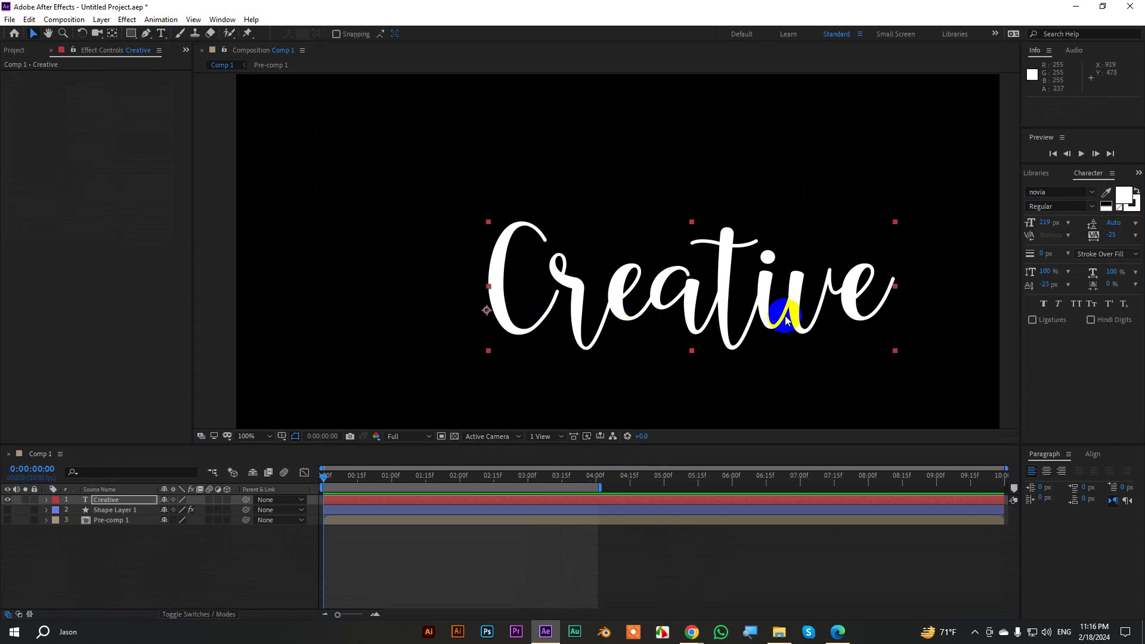
{"action": "mouse_move", "coordinate": [776, 315]}
{"action": "left_mouse_down"}
{"action": "mouse_move", "coordinate": [696, 276]}
{"action": "mouse_move", "coordinate": [708, 284]}
{"action": "left_mouse_up"}
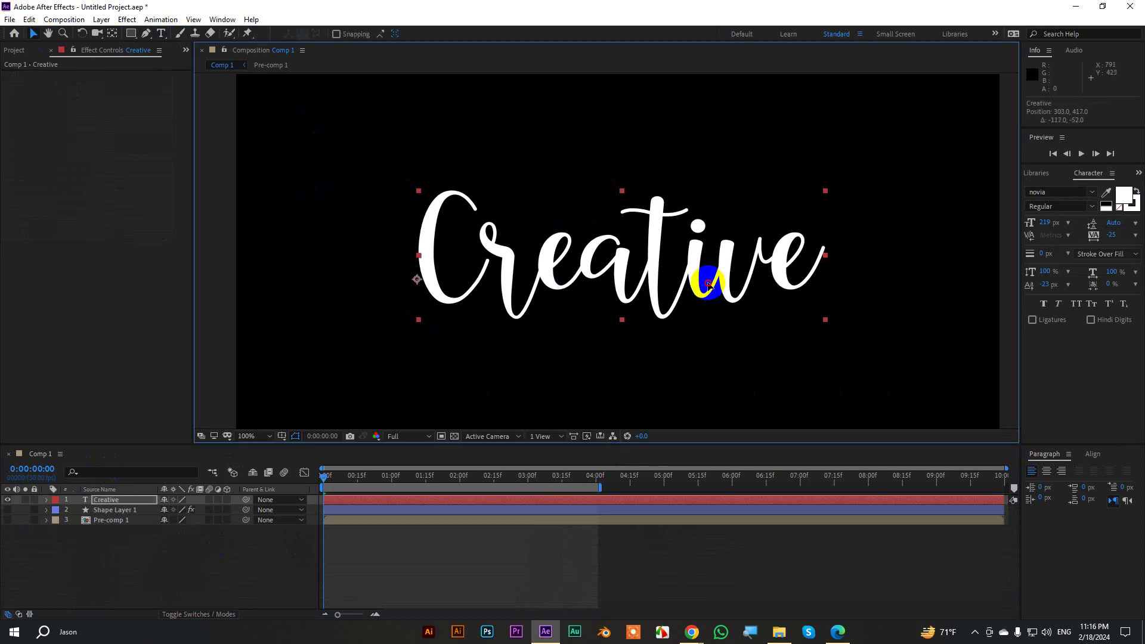
{"action": "left_click", "coordinate": [82, 34]}
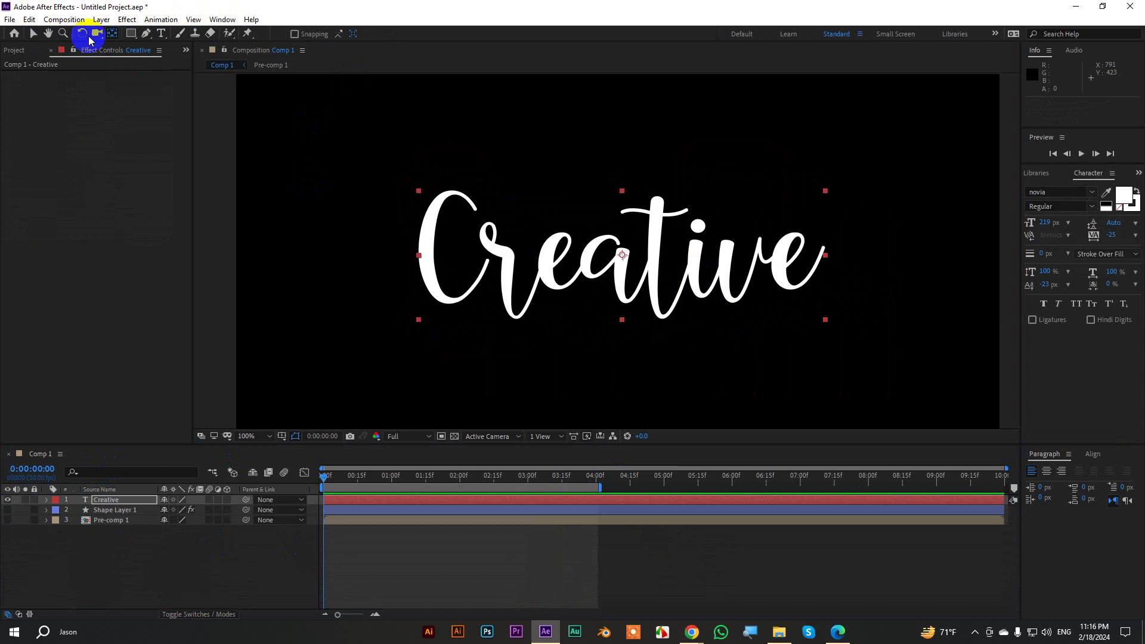
{"action": "left_click", "coordinate": [33, 34]}
{"action": "left_click", "coordinate": [643, 332]}
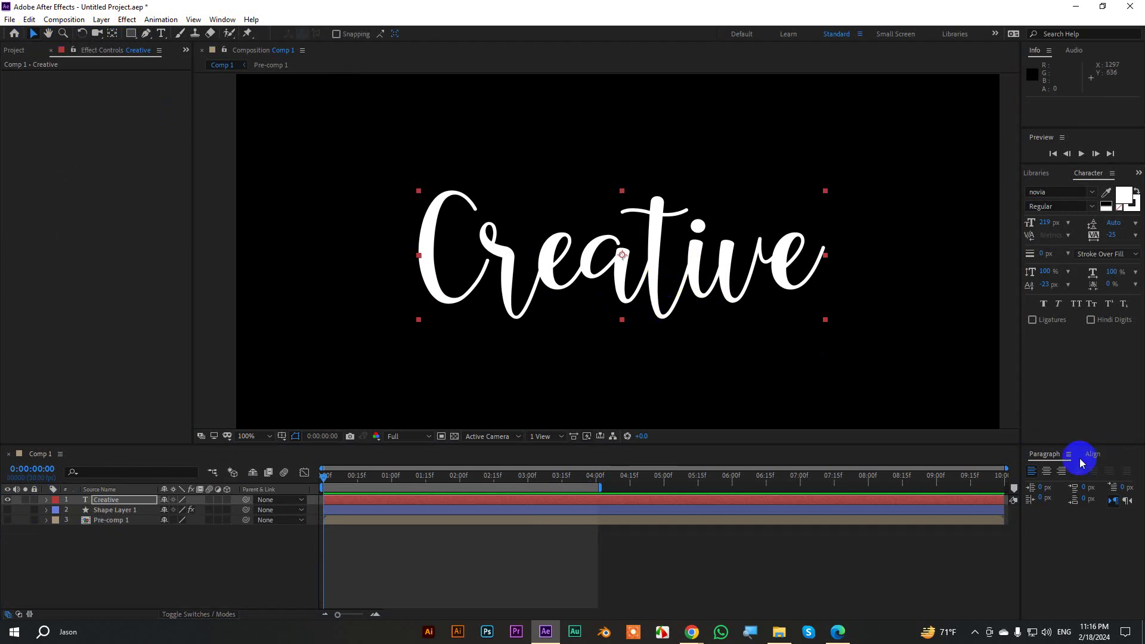
{"action": "left_click", "coordinate": [1061, 474]}
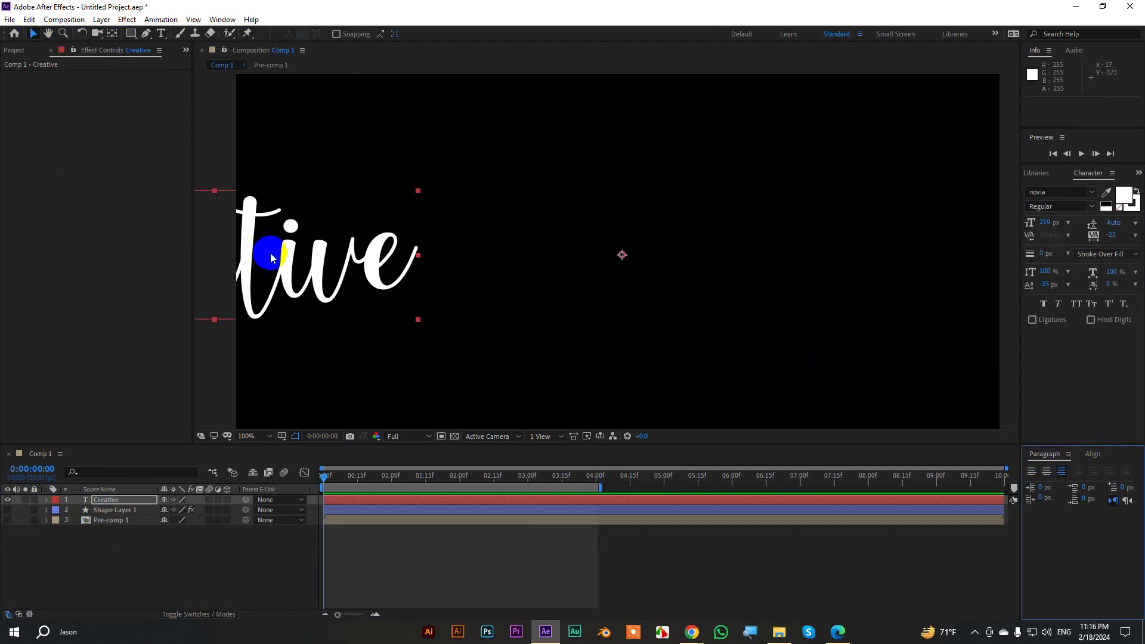
{"action": "left_click_drag", "start_coordinate": [265, 249], "coordinate": [706, 257]}
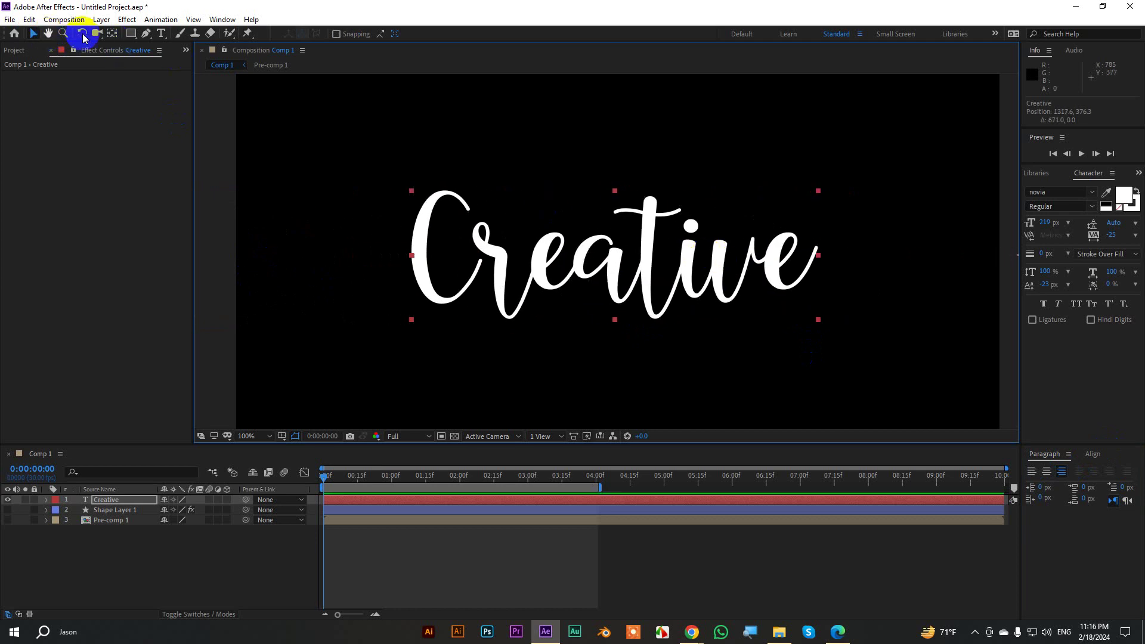
{"action": "left_click", "coordinate": [110, 35]}
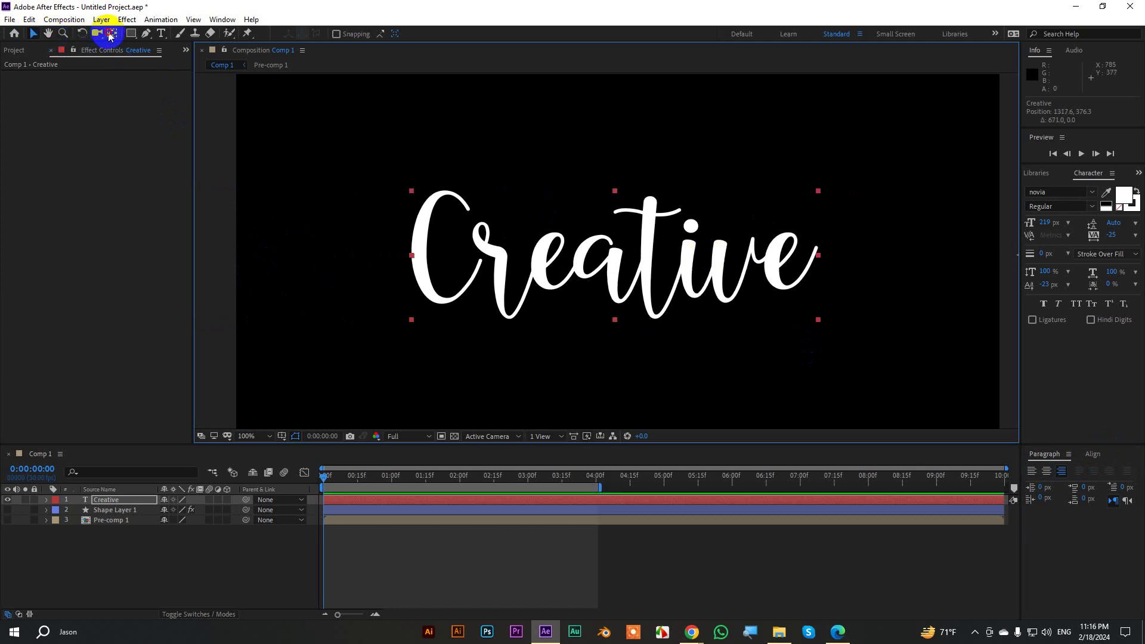
Add a text animator with Position, Opacity and Tracking to the Creative layer
{"action": "left_click", "coordinate": [46, 502]}
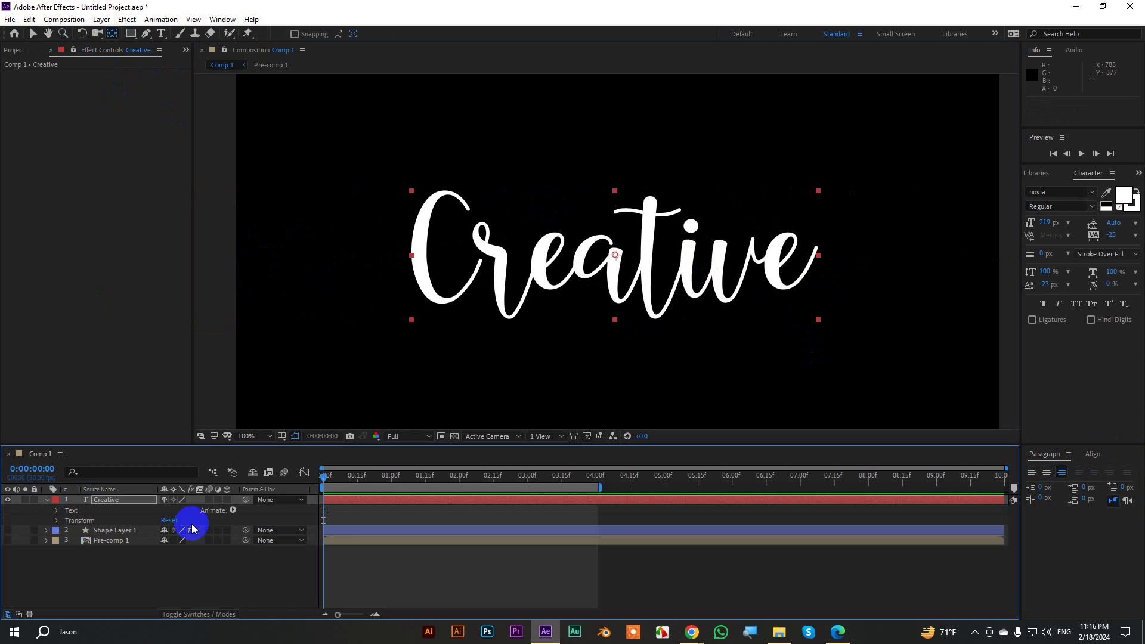
{"action": "left_click", "coordinate": [233, 510]}
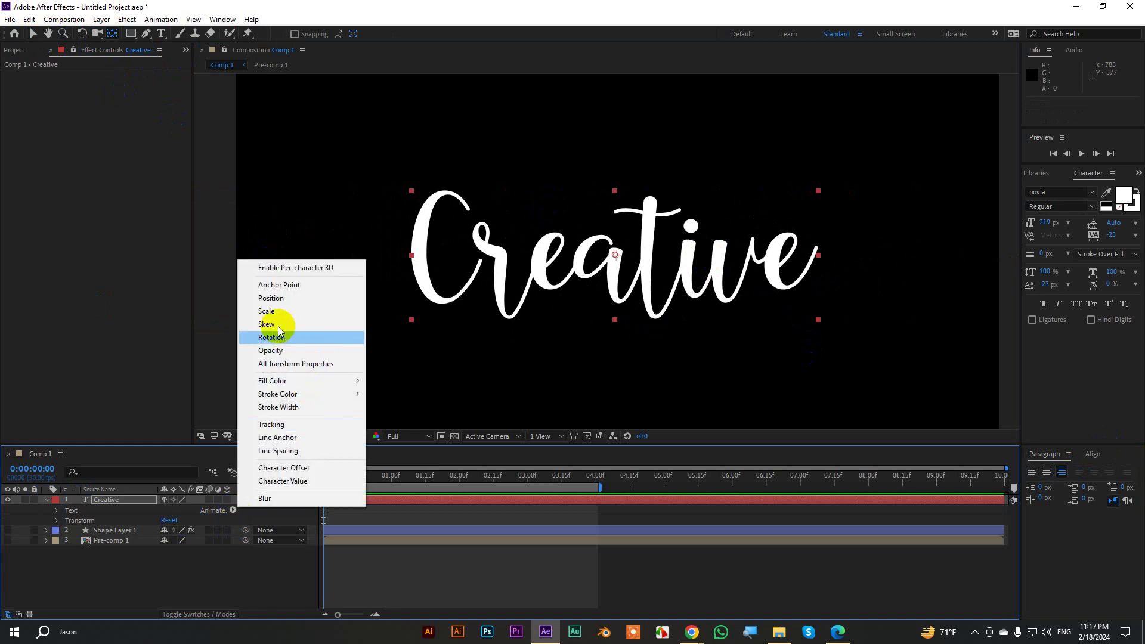
{"action": "left_click", "coordinate": [271, 298]}
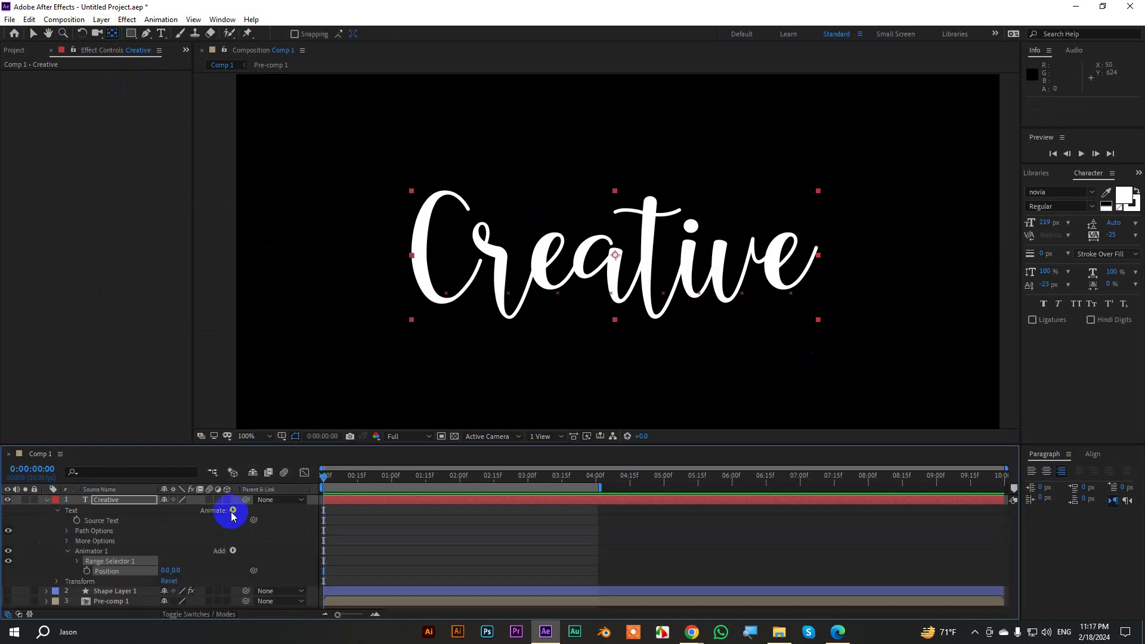
{"action": "left_click", "coordinate": [232, 551]}
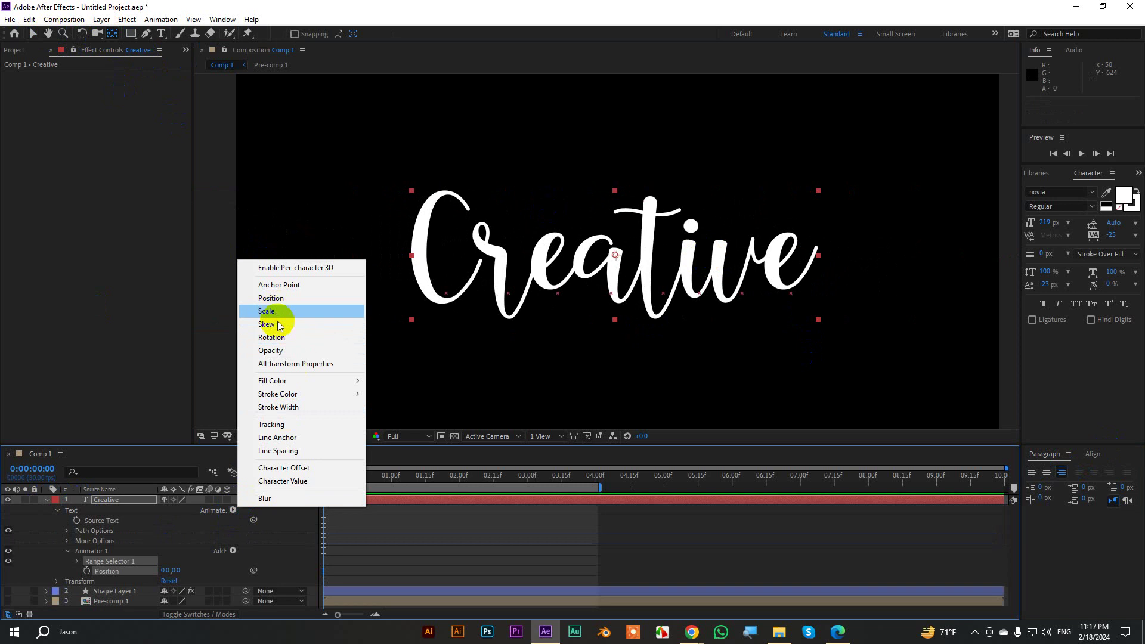
{"action": "left_click", "coordinate": [279, 351]}
{"action": "left_click", "coordinate": [236, 549]}
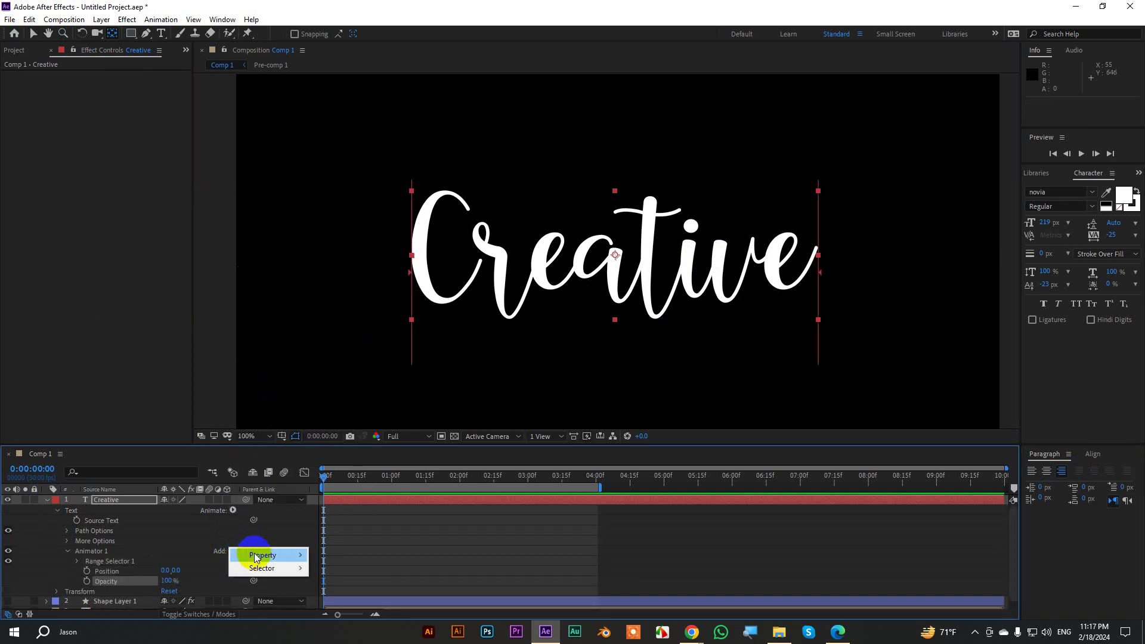
{"action": "mouse_move", "coordinate": [257, 554]}
{"action": "left_click", "coordinate": [348, 487]}
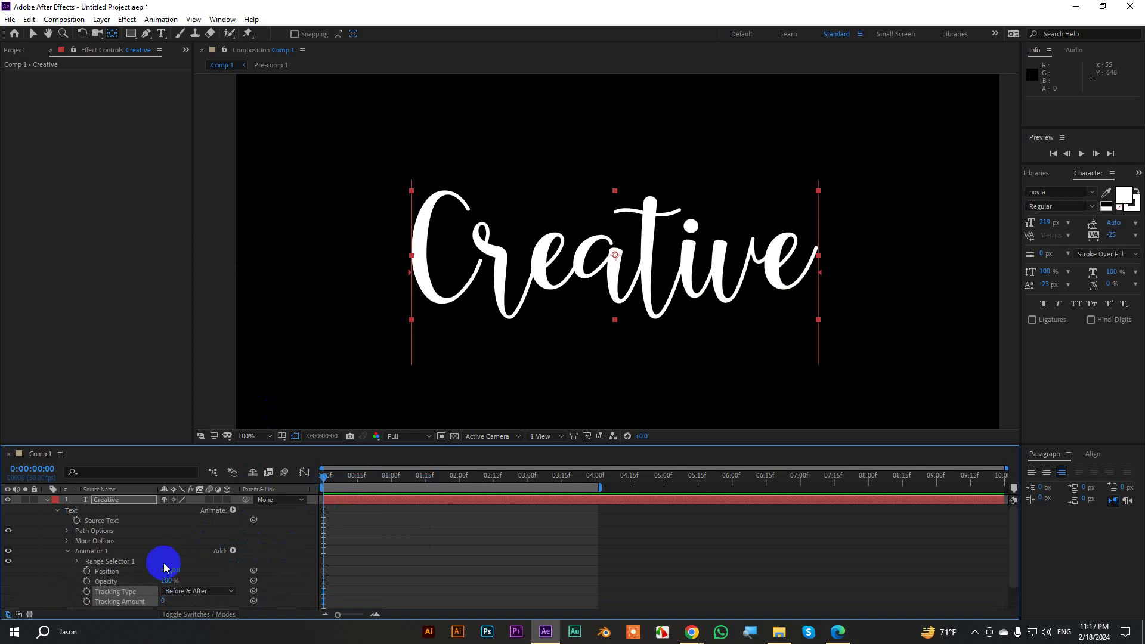
Set Animator 1's Tracking Amount to -85, Position to 0,128 and Opacity to 0%
{"action": "scroll", "coordinate": [165, 562], "scroll_direction": "down", "scroll_amount": 1}
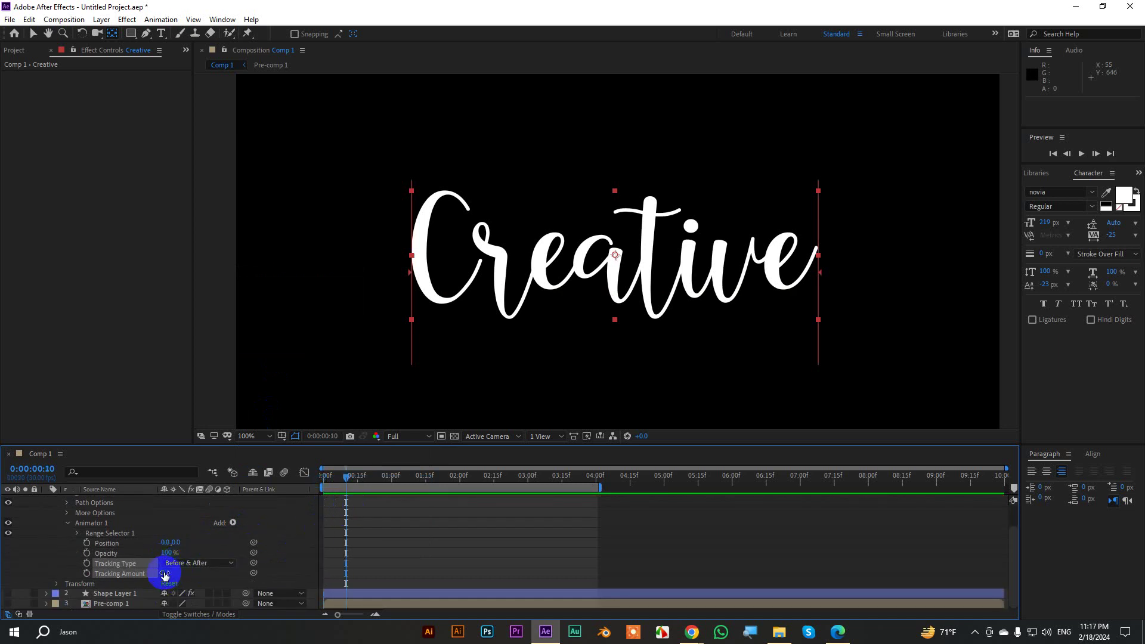
{"action": "left_click", "coordinate": [164, 574]}
{"action": "type", "text": "-85"}
{"action": "key", "text": "Return"}
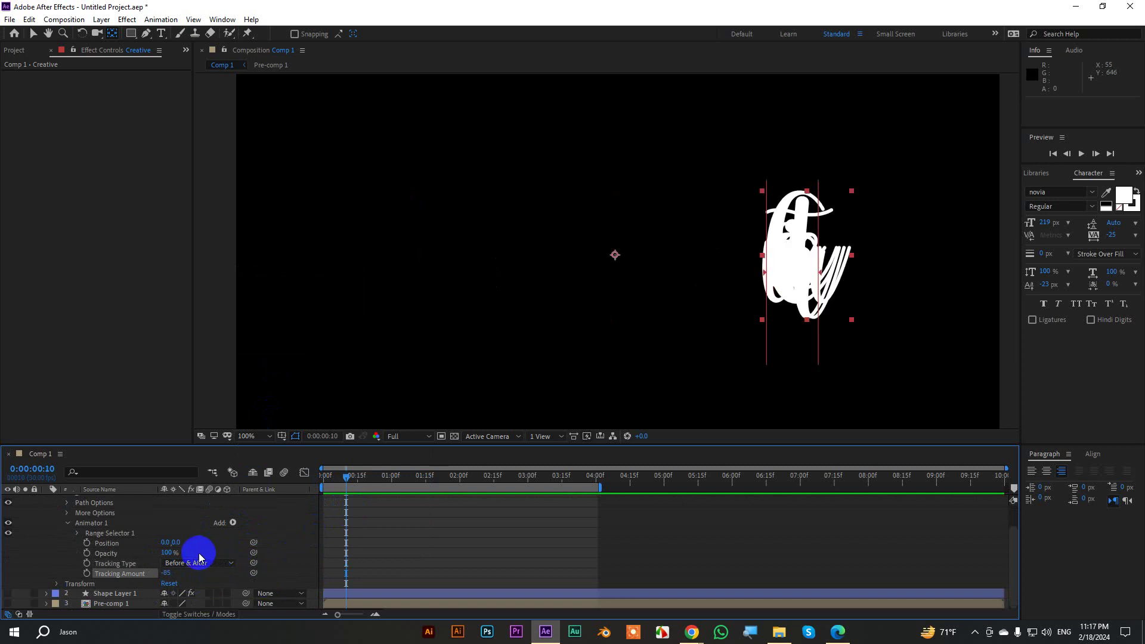
{"action": "left_click_drag", "start_coordinate": [175, 547], "coordinate": [253, 548]}
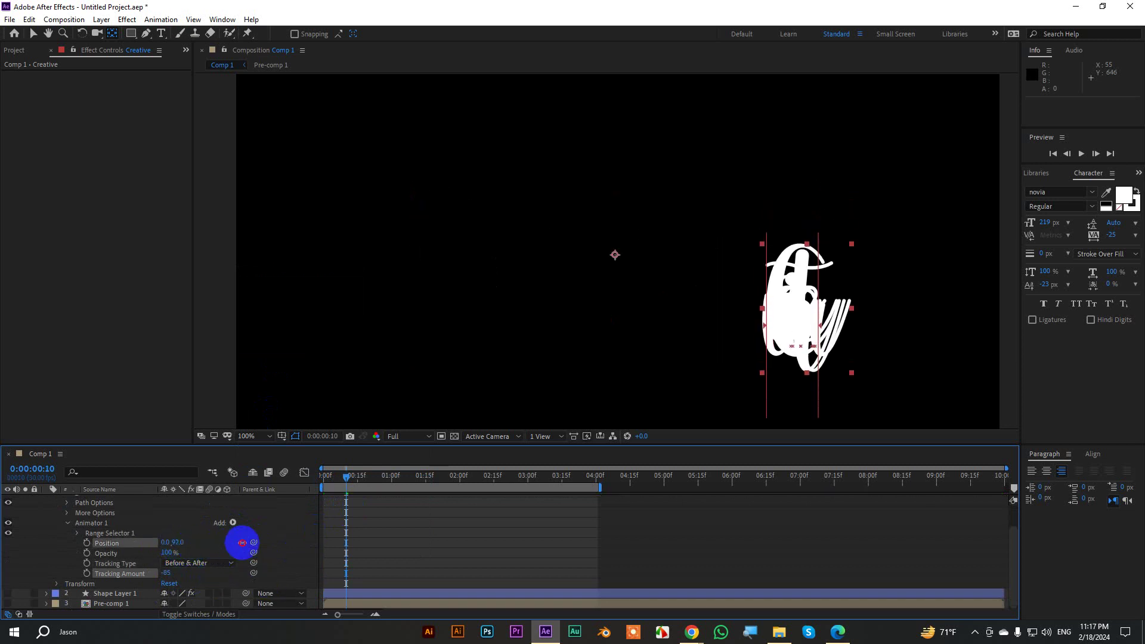
{"action": "left_click", "coordinate": [170, 553]}
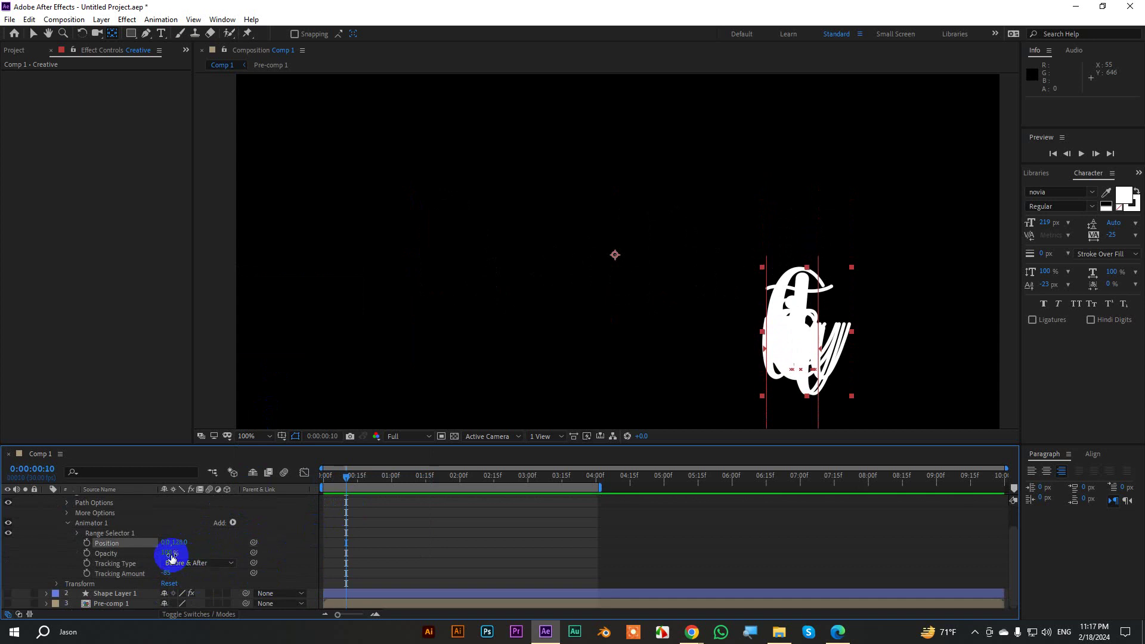
{"action": "type", "text": "0"}
{"action": "left_click", "coordinate": [240, 554]}
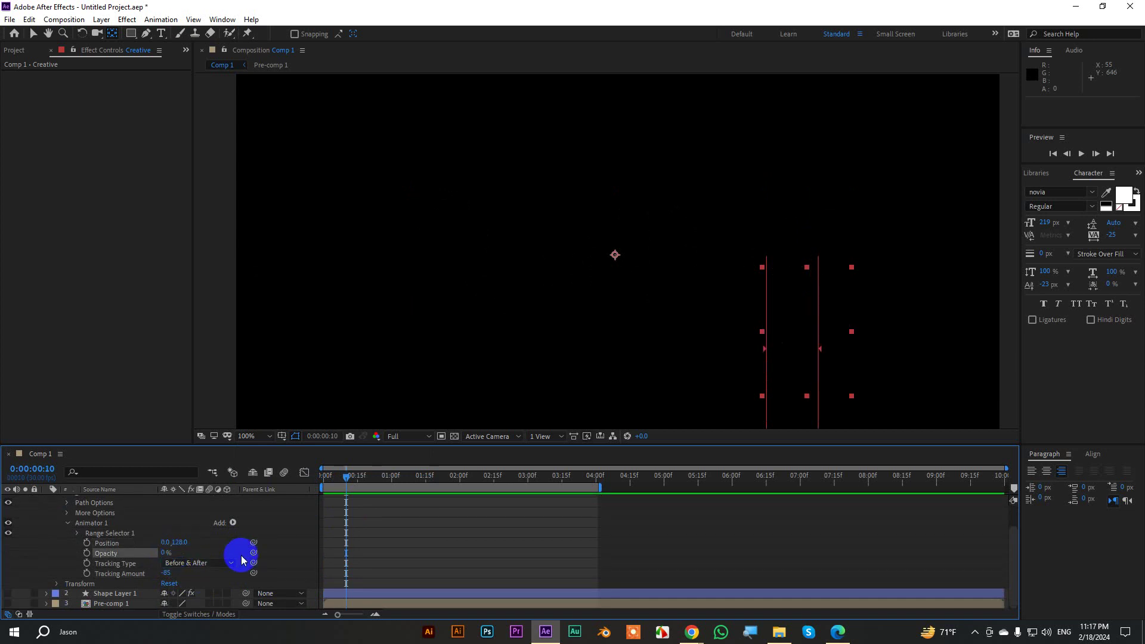
Keyframe Range Selector End to 0% at about 1.5 seconds and preview the letter reveal
{"action": "left_click", "coordinate": [74, 534]}
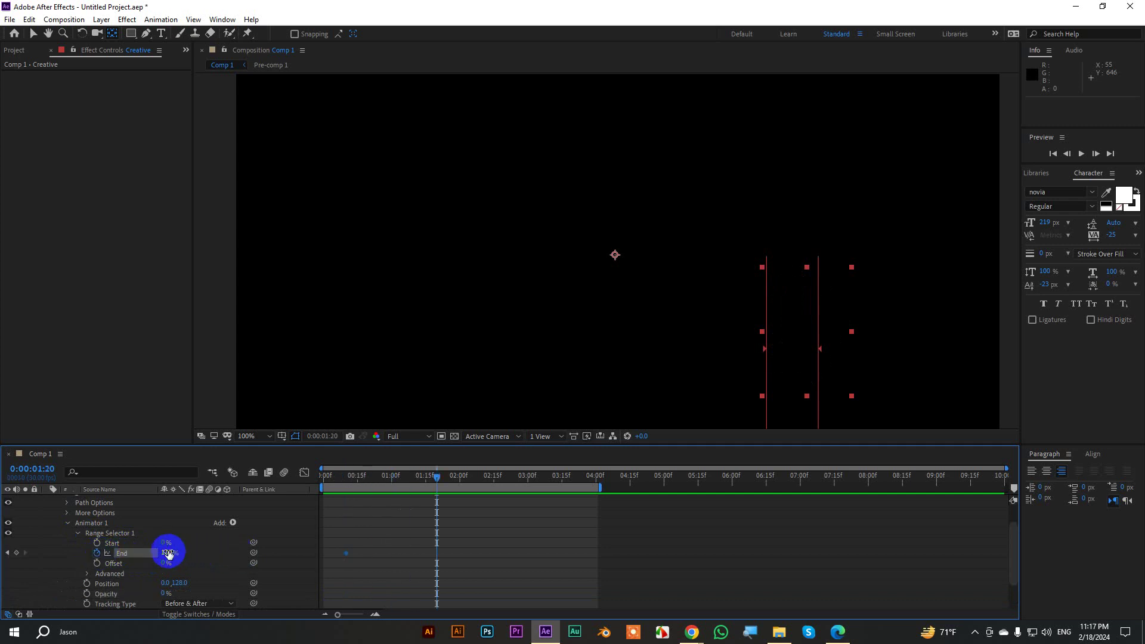
{"action": "left_click", "coordinate": [8, 553]}
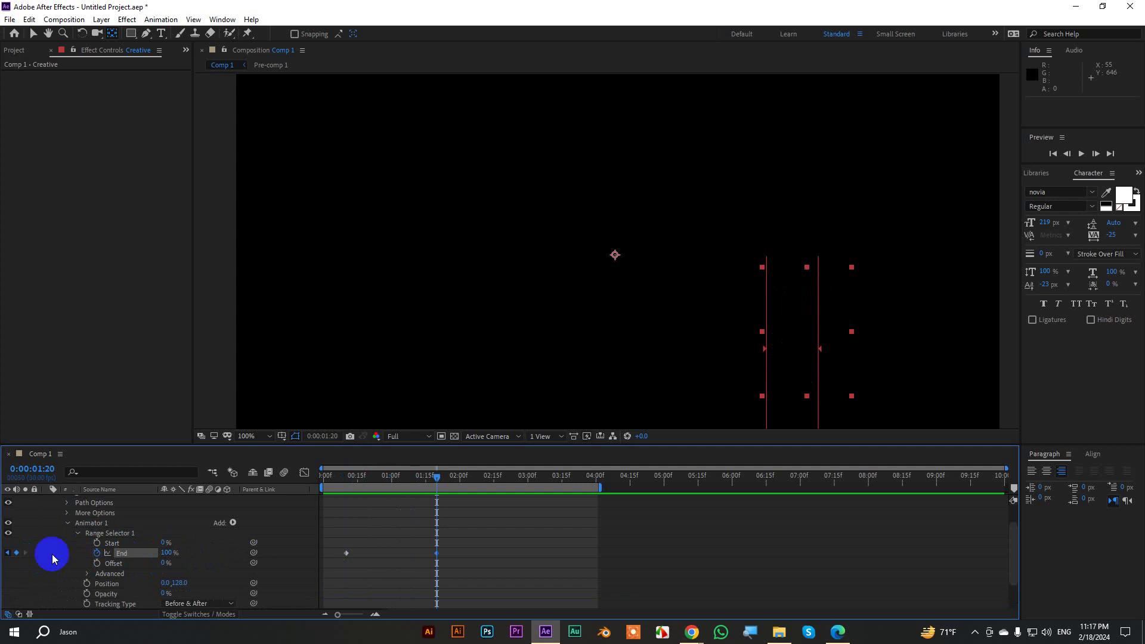
{"action": "type", "text": "0"}
{"action": "key", "text": "Return"}
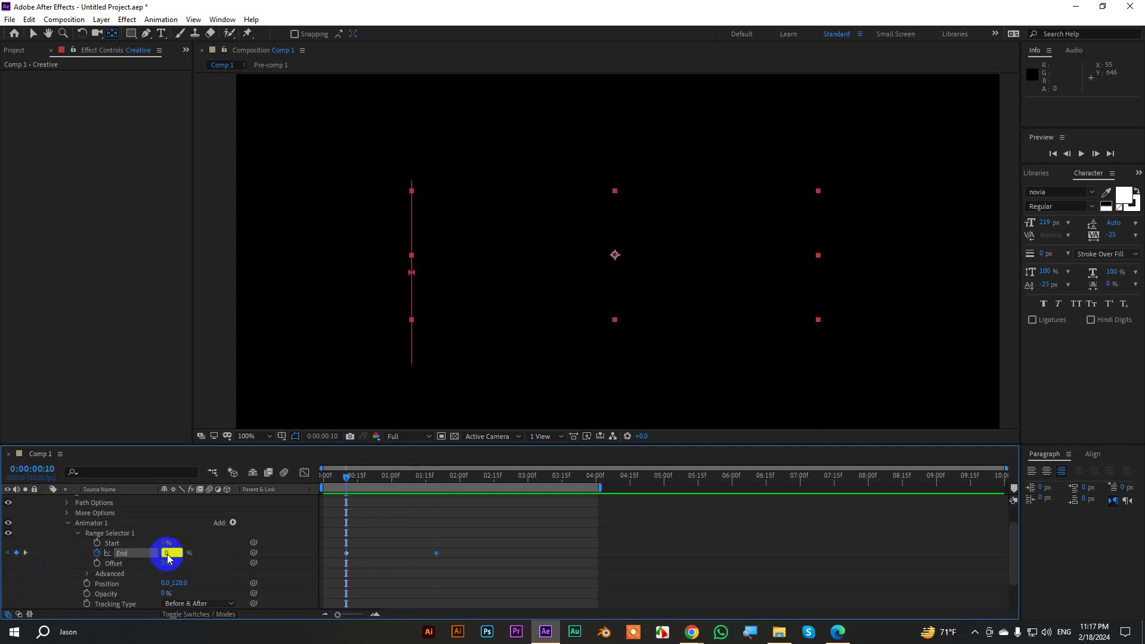
{"action": "left_click_drag", "start_coordinate": [350, 481], "coordinate": [348, 488]}
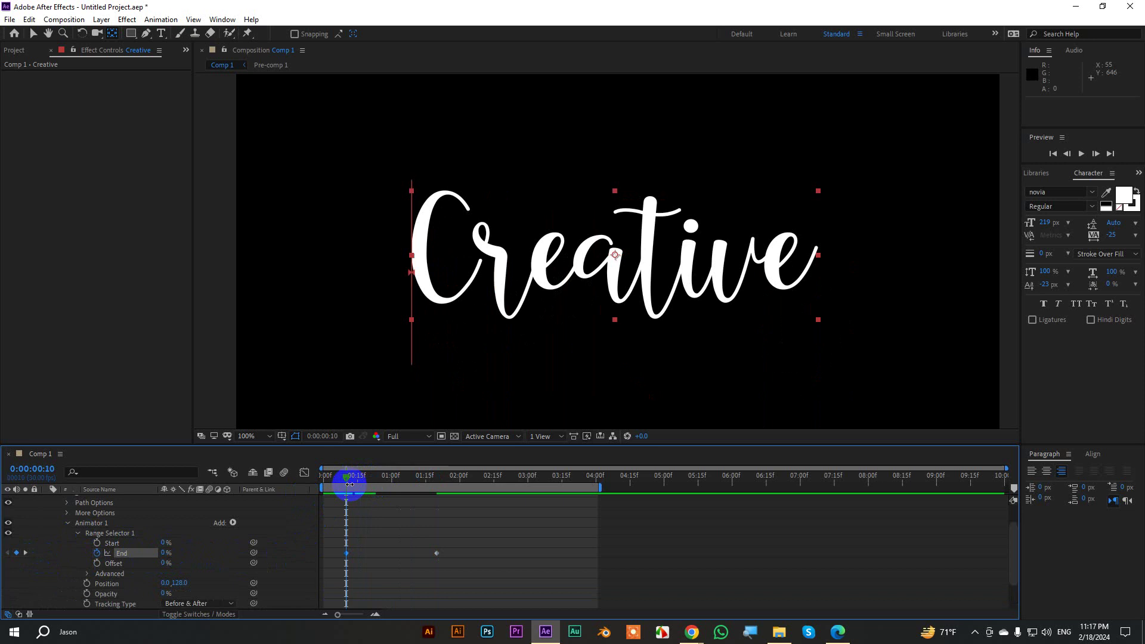
{"action": "key", "text": "ctrl+z"}
{"action": "left_click_drag", "start_coordinate": [350, 483], "coordinate": [435, 490]}
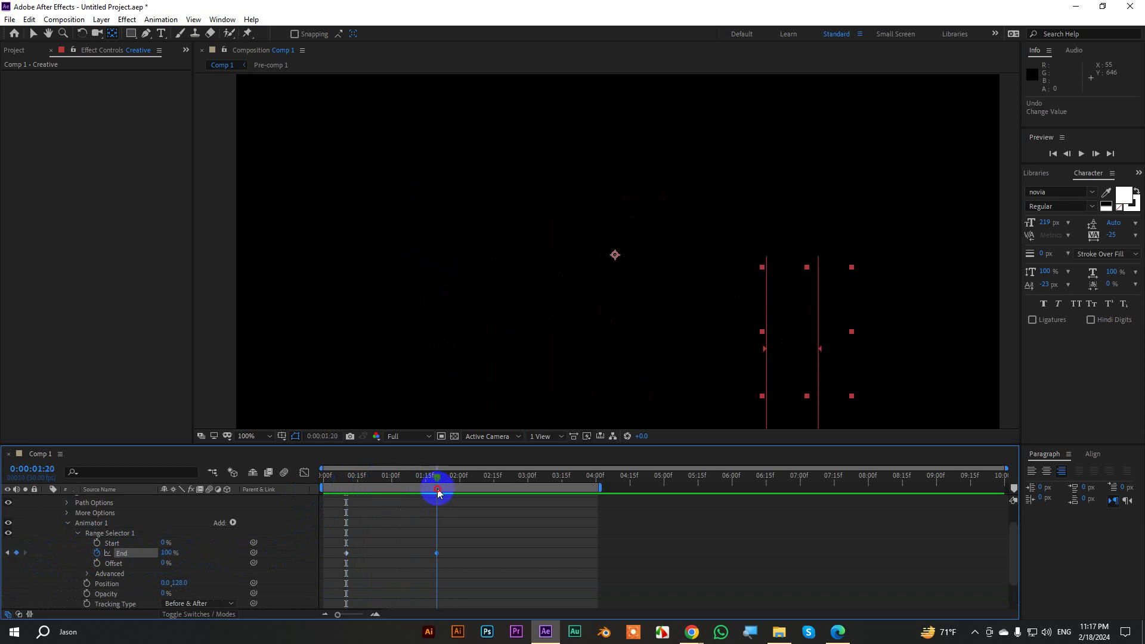
{"action": "left_click", "coordinate": [143, 572]}
{"action": "type", "text": "0"}
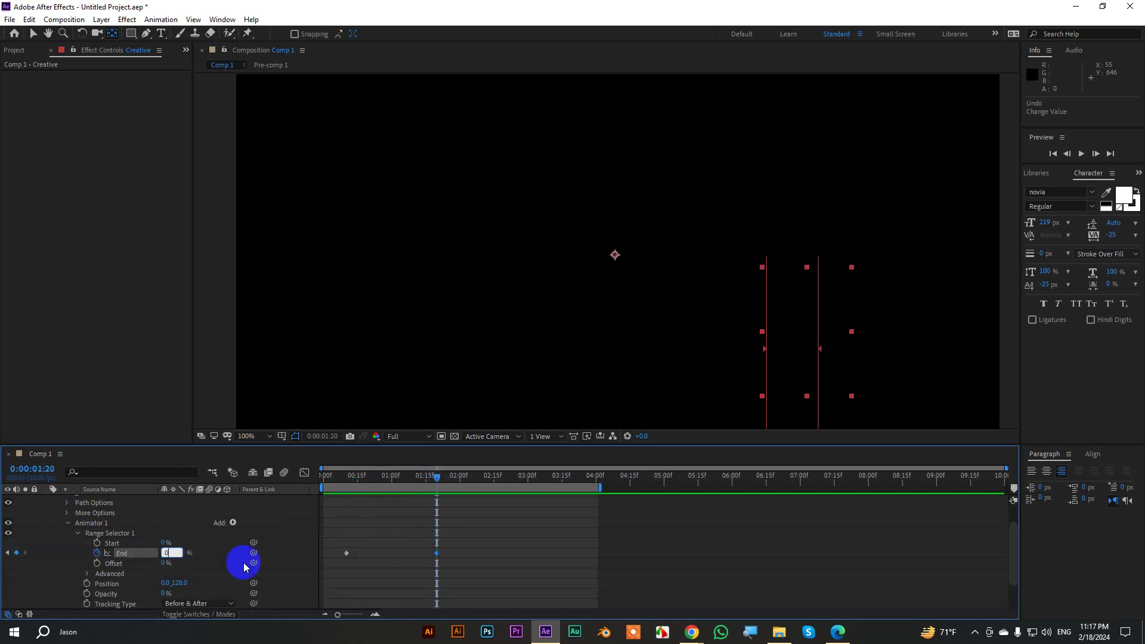
{"action": "key", "text": "Return"}
{"action": "left_click_drag", "start_coordinate": [413, 488], "coordinate": [336, 497]}
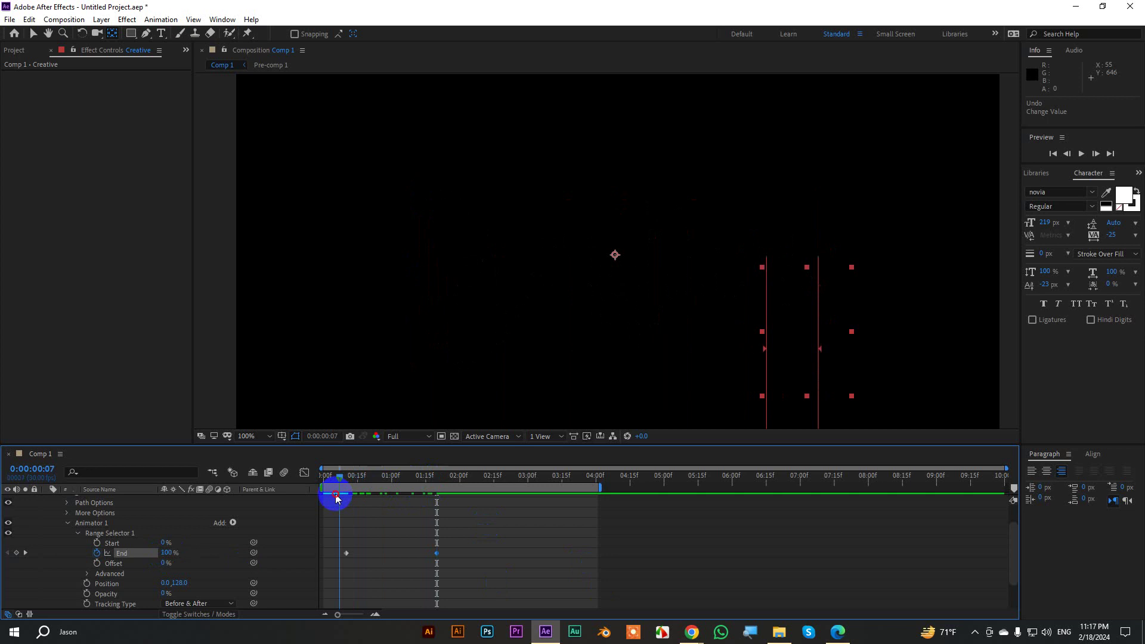
{"action": "key", "text": "space"}
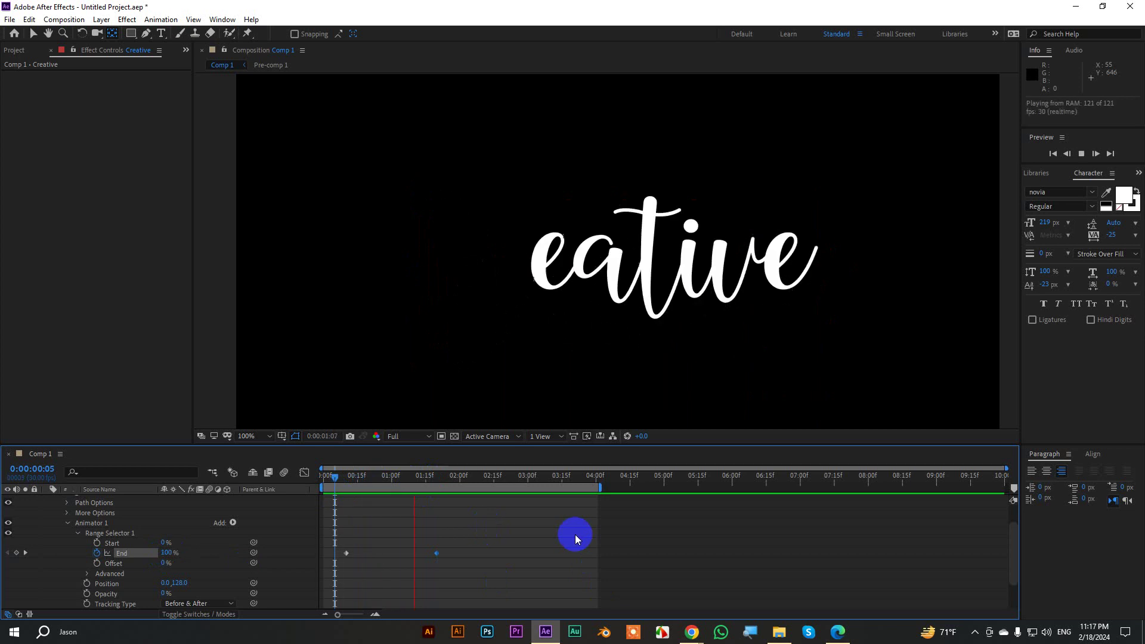
{"action": "left_click_drag", "start_coordinate": [493, 490], "coordinate": [419, 508]}
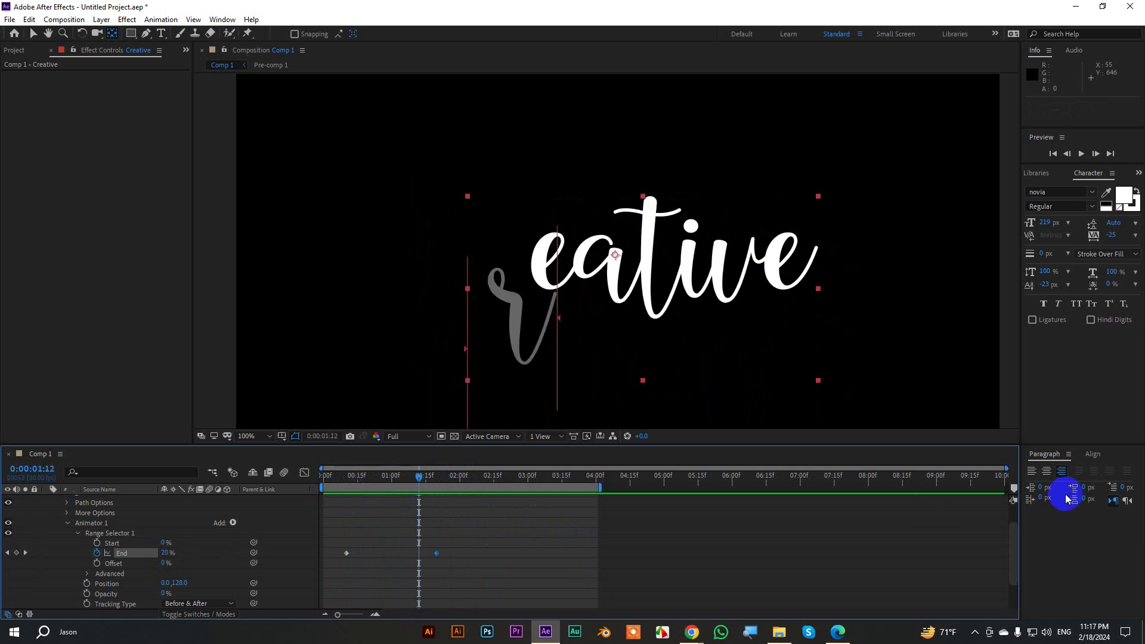
Left-align the paragraph, centre its anchor point, and move the Creative text back to frame centre
{"action": "left_click", "coordinate": [1032, 472]}
{"action": "left_click_drag", "start_coordinate": [424, 475], "coordinate": [414, 482]}
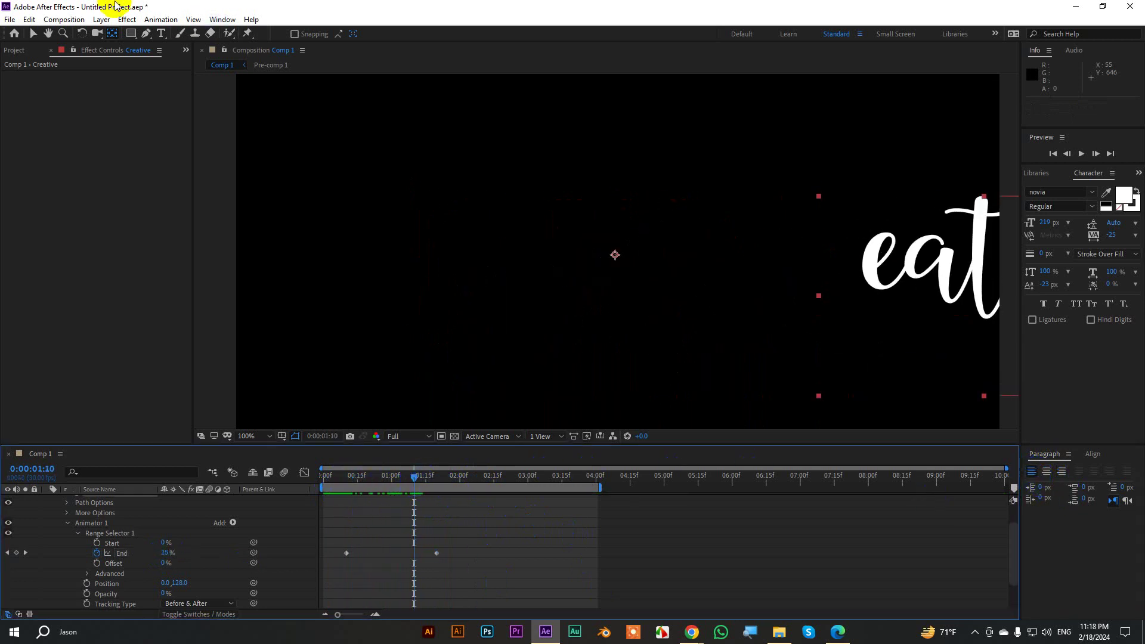
{"action": "left_click", "coordinate": [112, 34]}
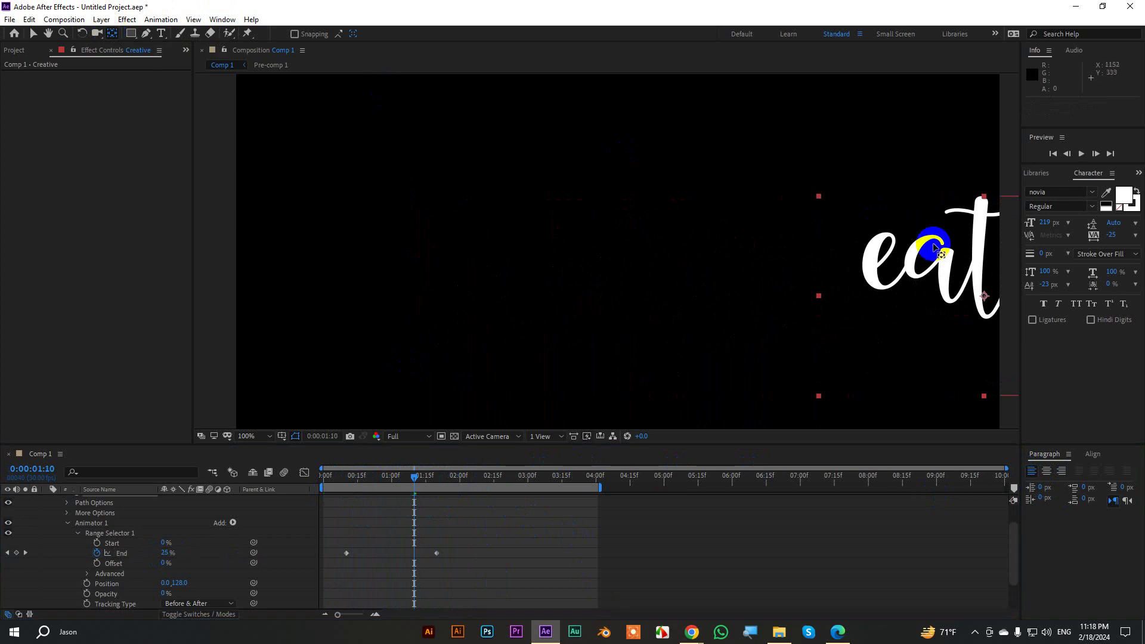
{"action": "key", "text": "ctrl+alt+Home"}
{"action": "left_click", "coordinate": [34, 34]}
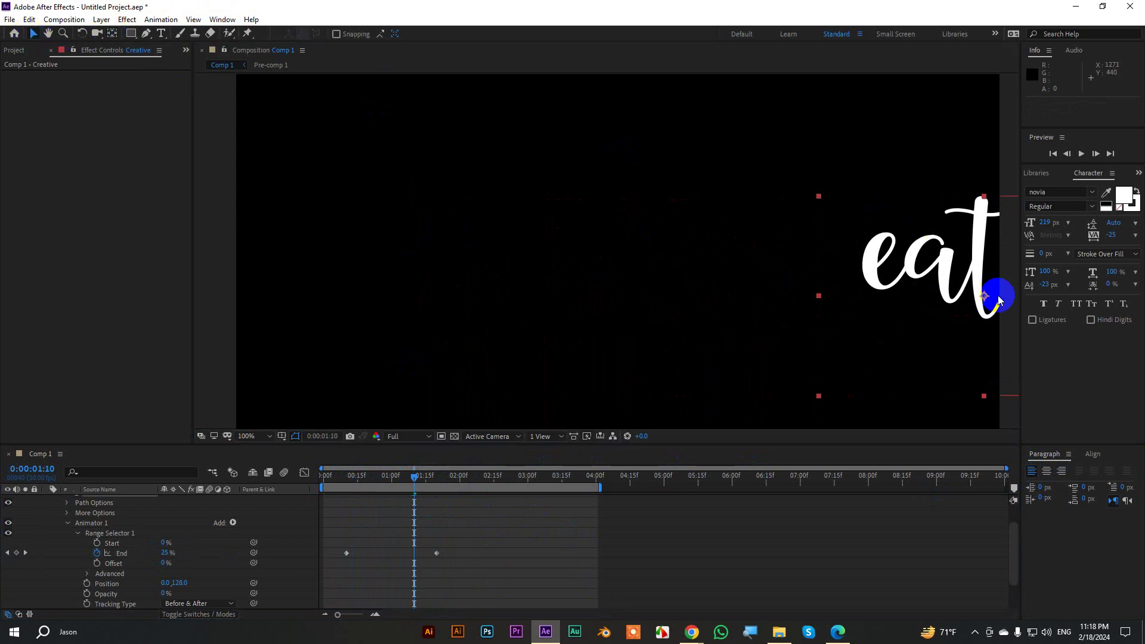
{"action": "mouse_move", "coordinate": [957, 262]}
{"action": "left_mouse_down"}
{"action": "mouse_move", "coordinate": [450, 243]}
{"action": "mouse_move", "coordinate": [599, 244]}
{"action": "left_mouse_up"}
{"action": "left_click", "coordinate": [388, 490]}
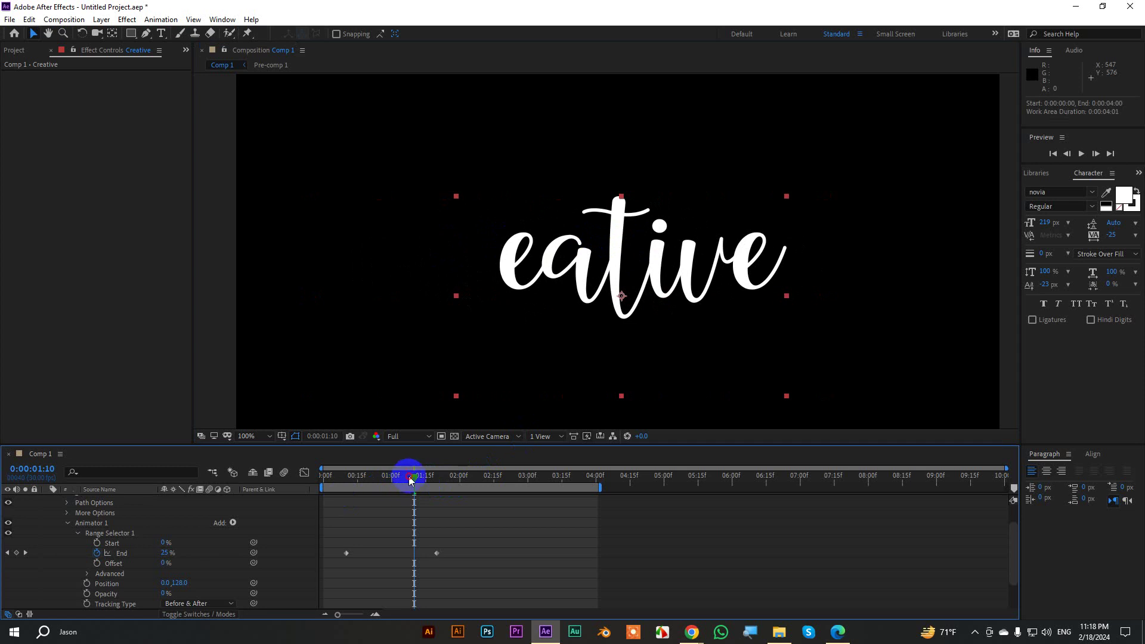
{"action": "left_click_drag", "start_coordinate": [410, 481], "coordinate": [328, 480]}
{"action": "key", "text": "space"}
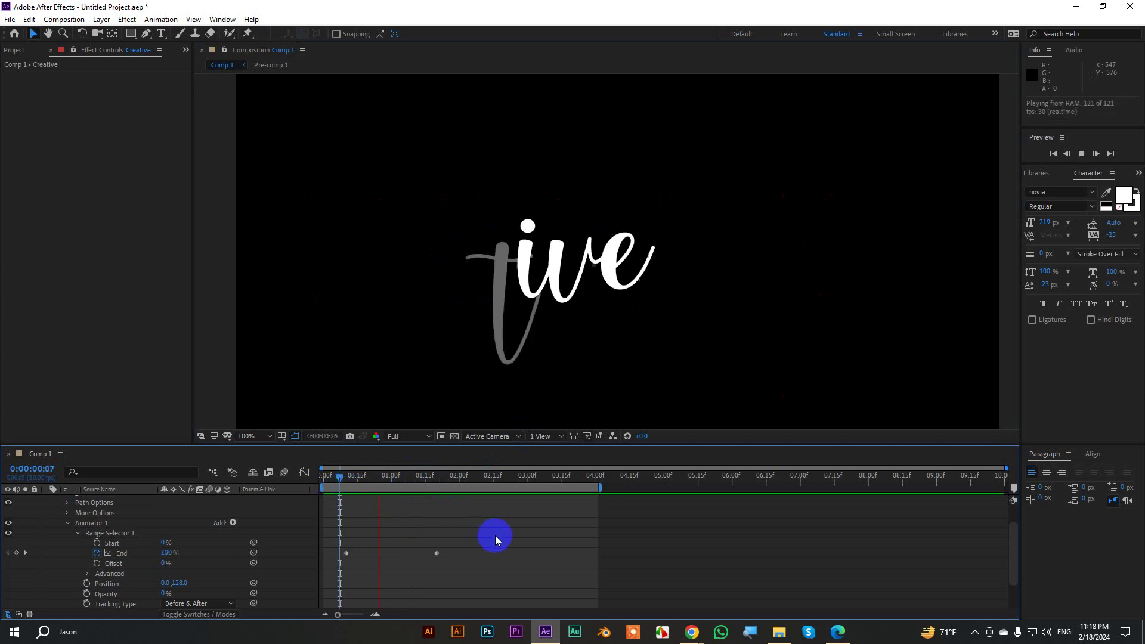
Easy-ease both End keyframes with F9, strengthen the final keyframe's influence, and preview
{"action": "left_click_drag", "start_coordinate": [444, 564], "coordinate": [321, 536]}
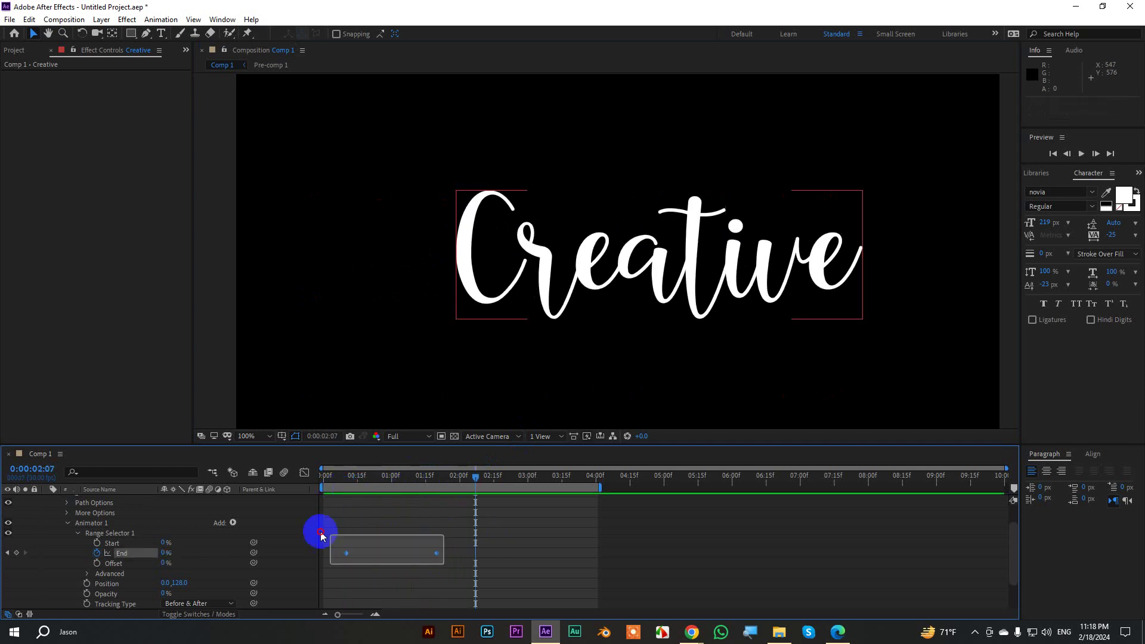
{"action": "key", "text": "F9"}
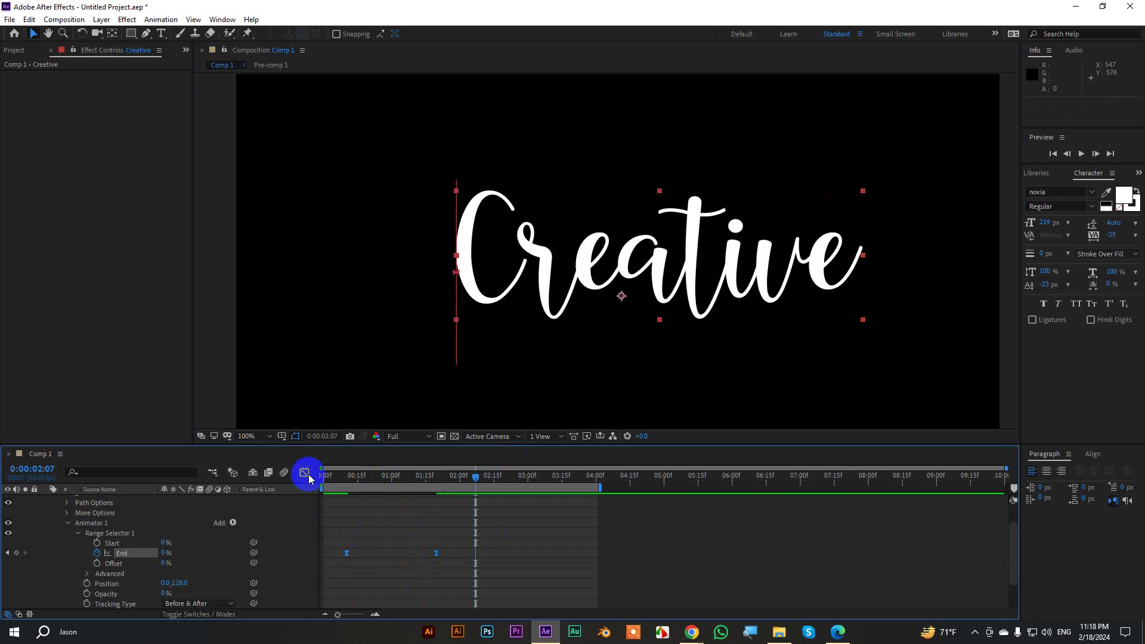
{"action": "left_click", "coordinate": [304, 473]}
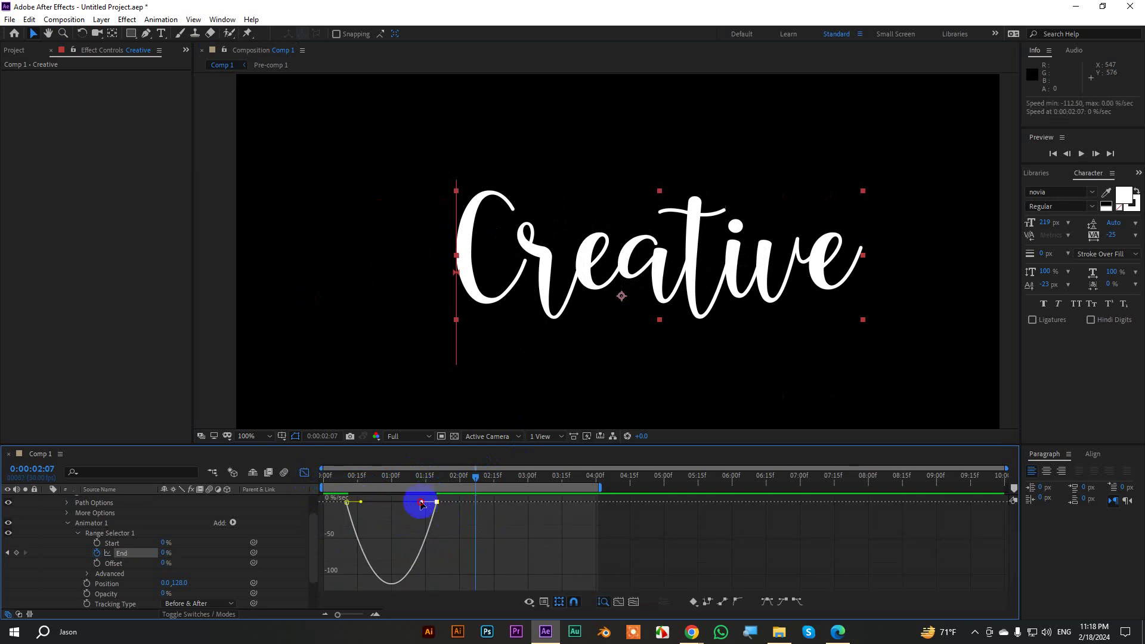
{"action": "left_click_drag", "start_coordinate": [421, 504], "coordinate": [390, 502]}
{"action": "left_click", "coordinate": [304, 473]}
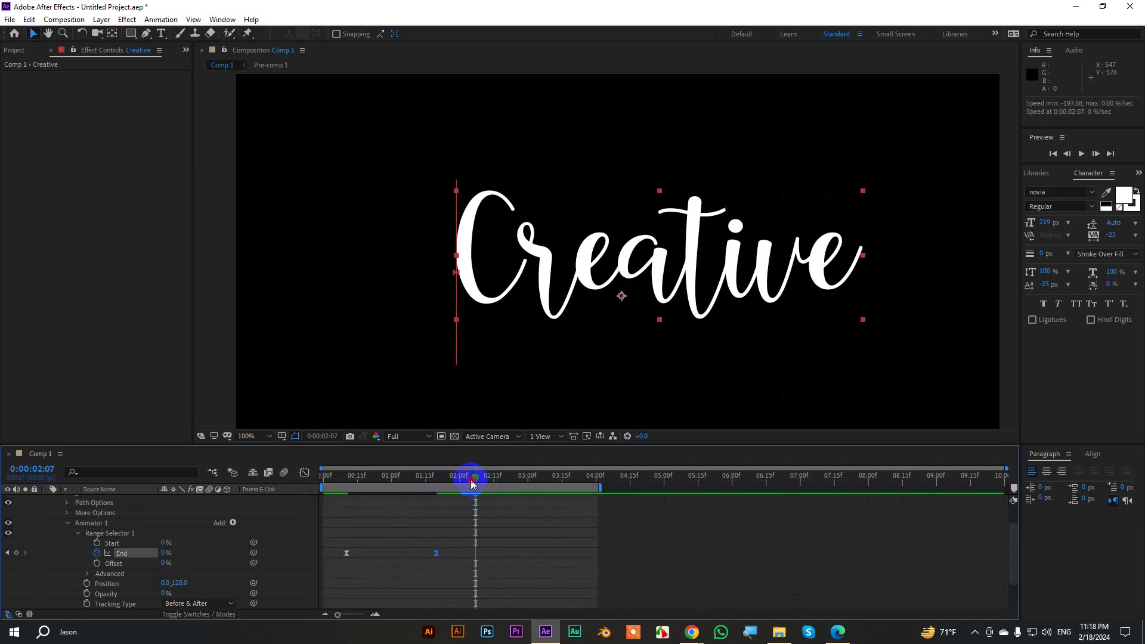
{"action": "left_click_drag", "start_coordinate": [472, 483], "coordinate": [298, 476]}
{"action": "key", "text": "space"}
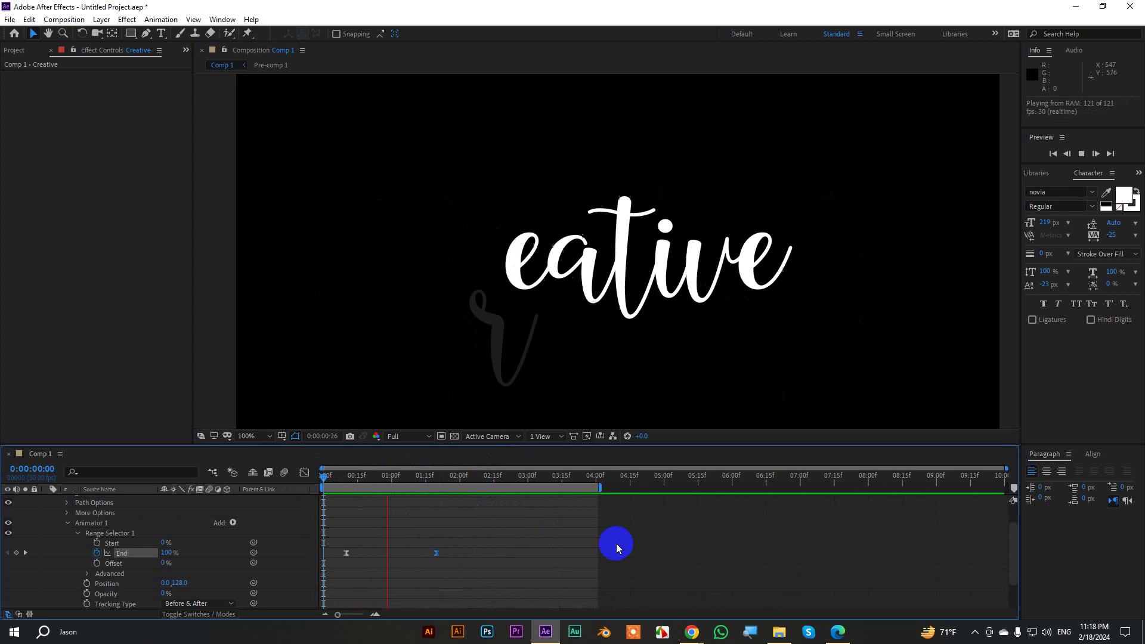
{"action": "key", "text": "space"}
{"action": "left_click_drag", "start_coordinate": [454, 475], "coordinate": [345, 498]}
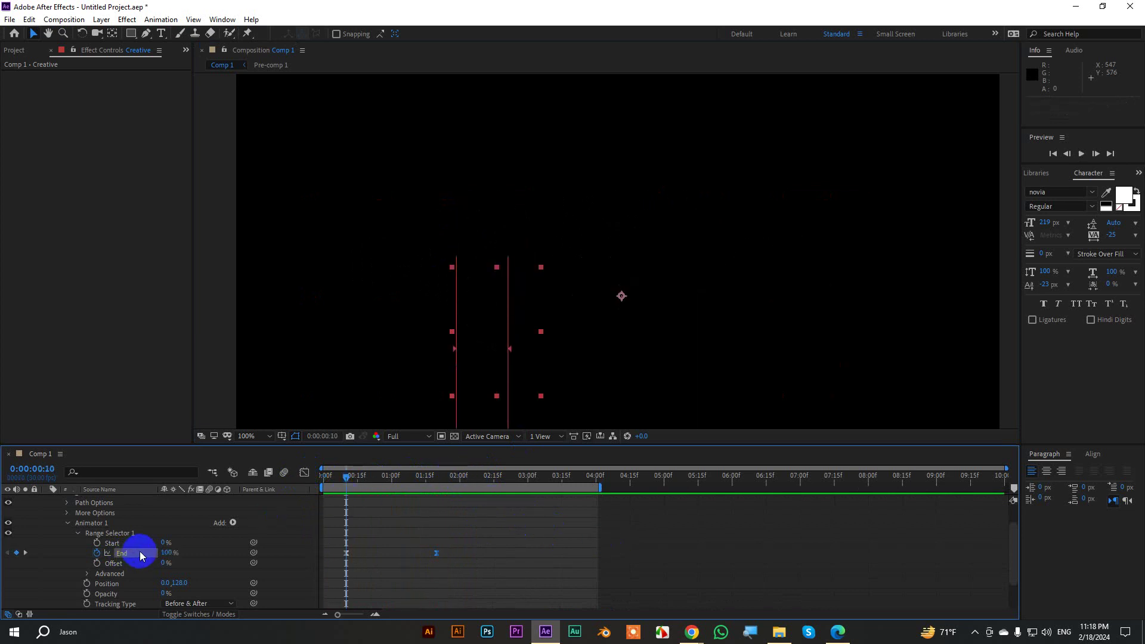
Show Scale alongside the End keyframes and try a Scale of 150 on Creative
{"action": "key", "text": "u"}
{"action": "key", "text": "s"}
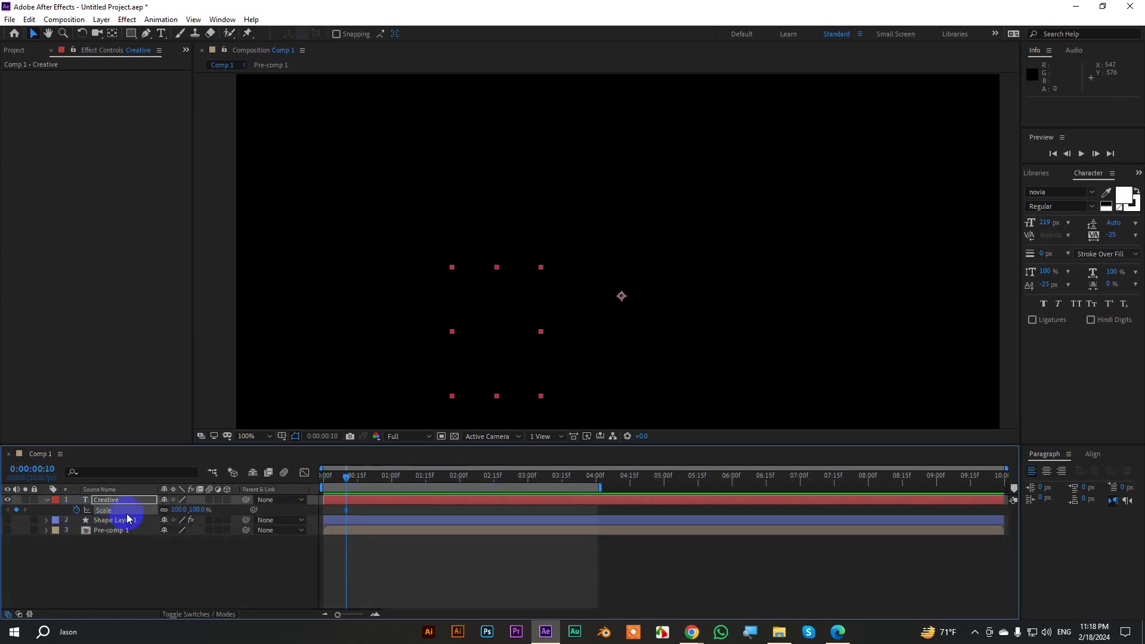
{"action": "key", "text": "u"}
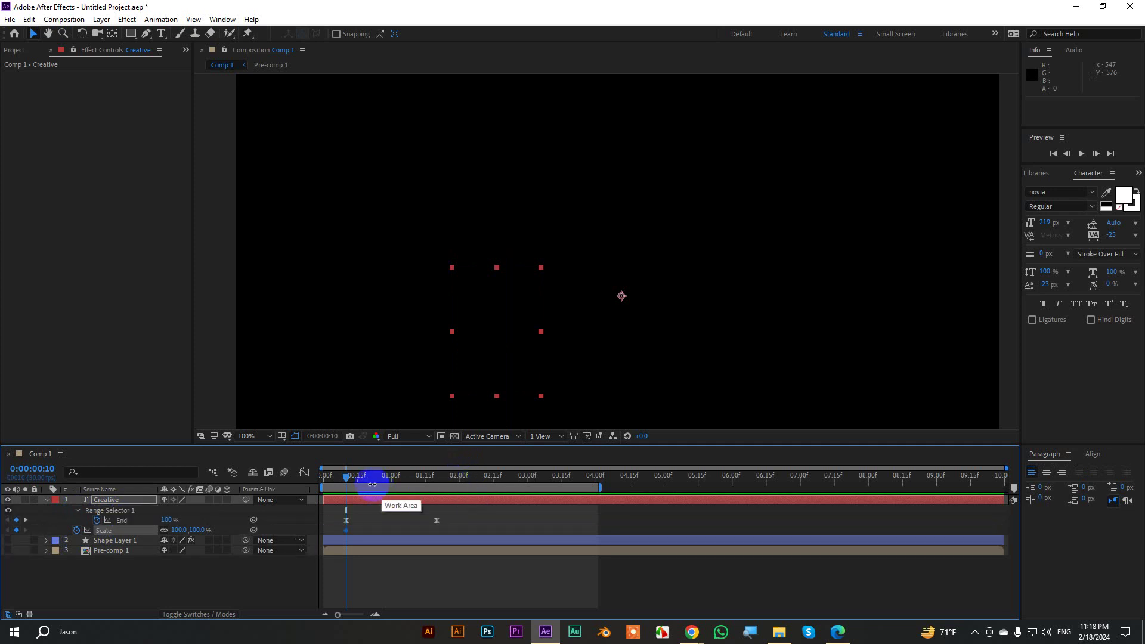
{"action": "left_click_drag", "start_coordinate": [346, 477], "coordinate": [437, 493]}
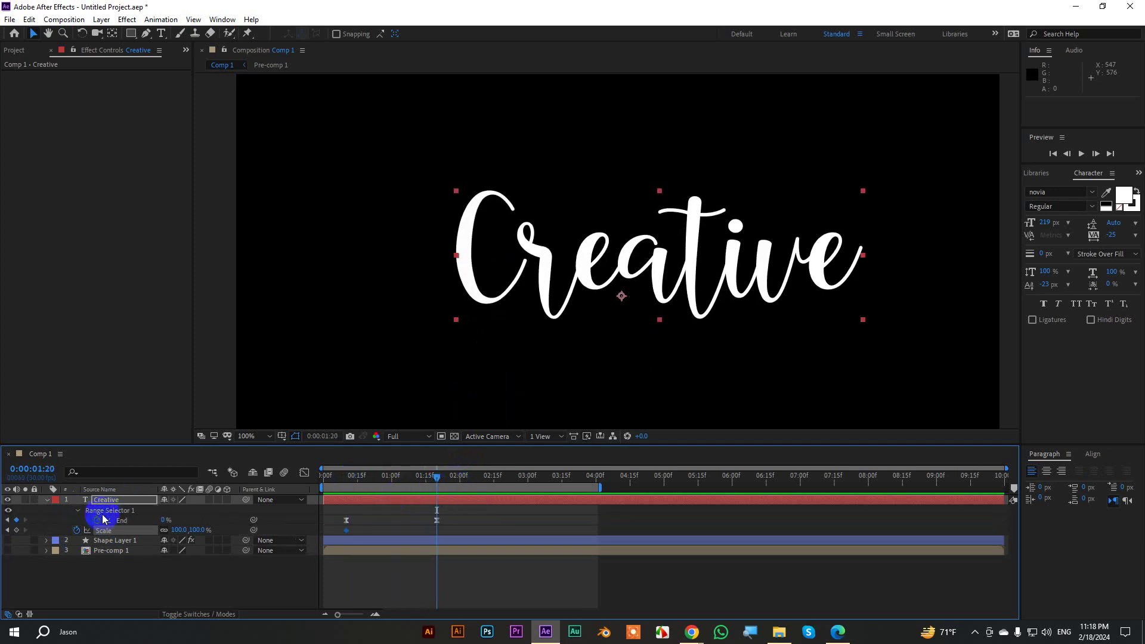
{"action": "left_click", "coordinate": [12, 521]}
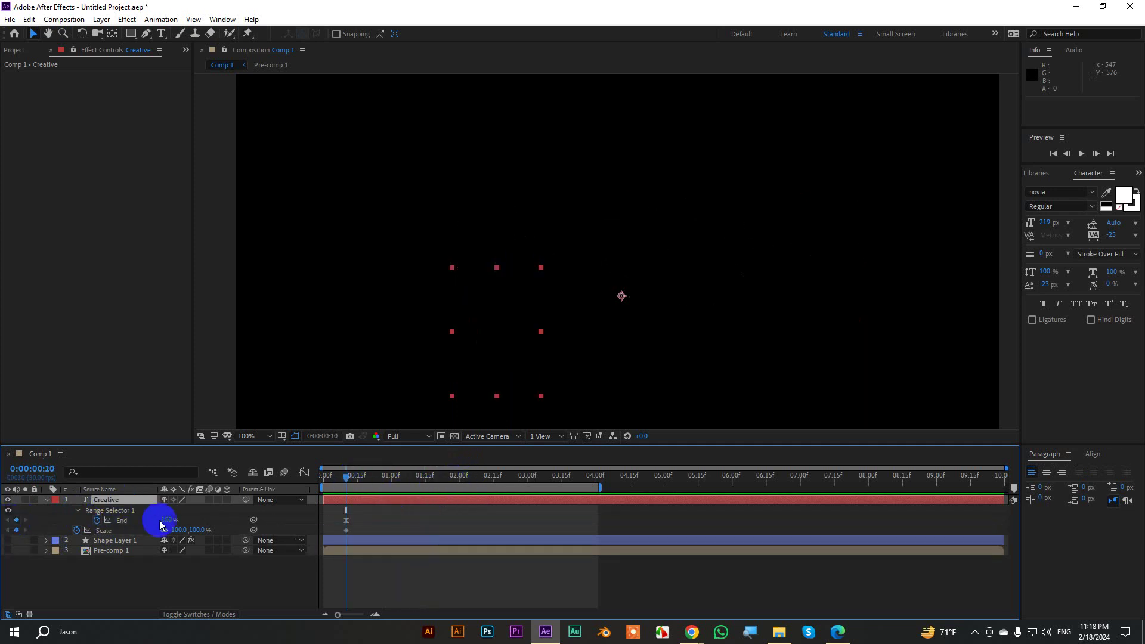
{"action": "left_click_drag", "start_coordinate": [171, 520], "coordinate": [200, 516]}
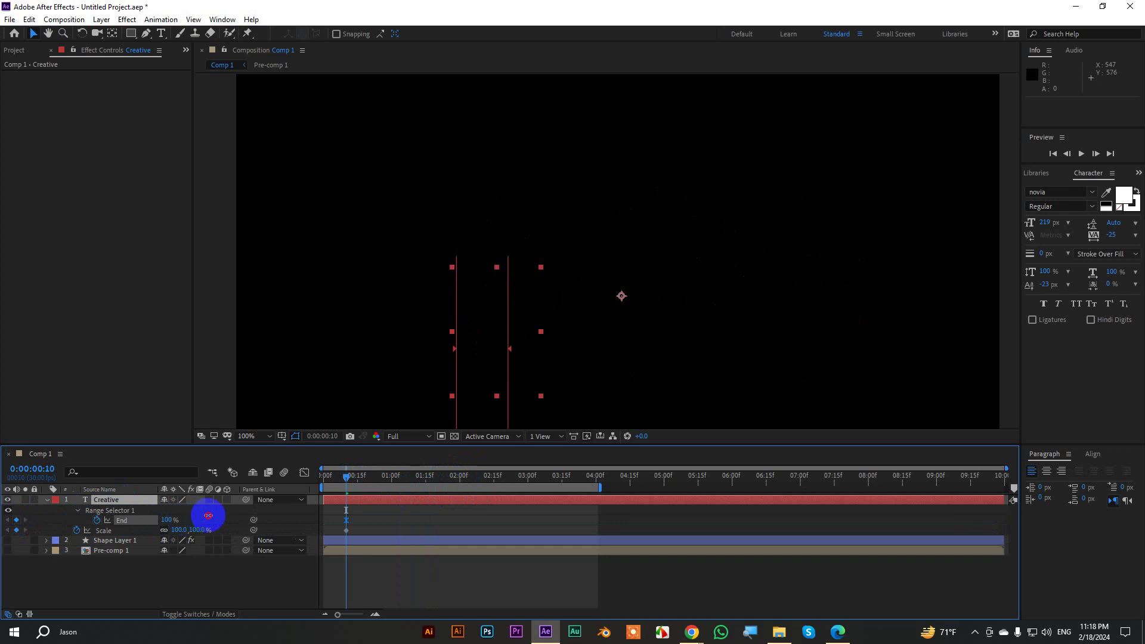
{"action": "left_click", "coordinate": [182, 530]}
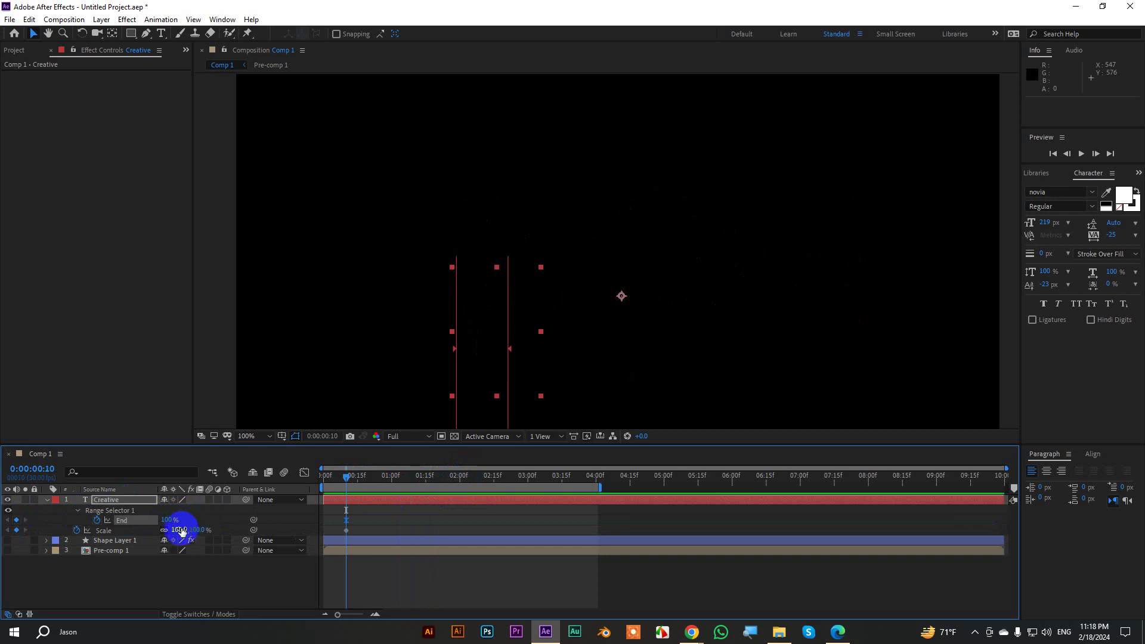
{"action": "key", "text": "ctrl+z"}
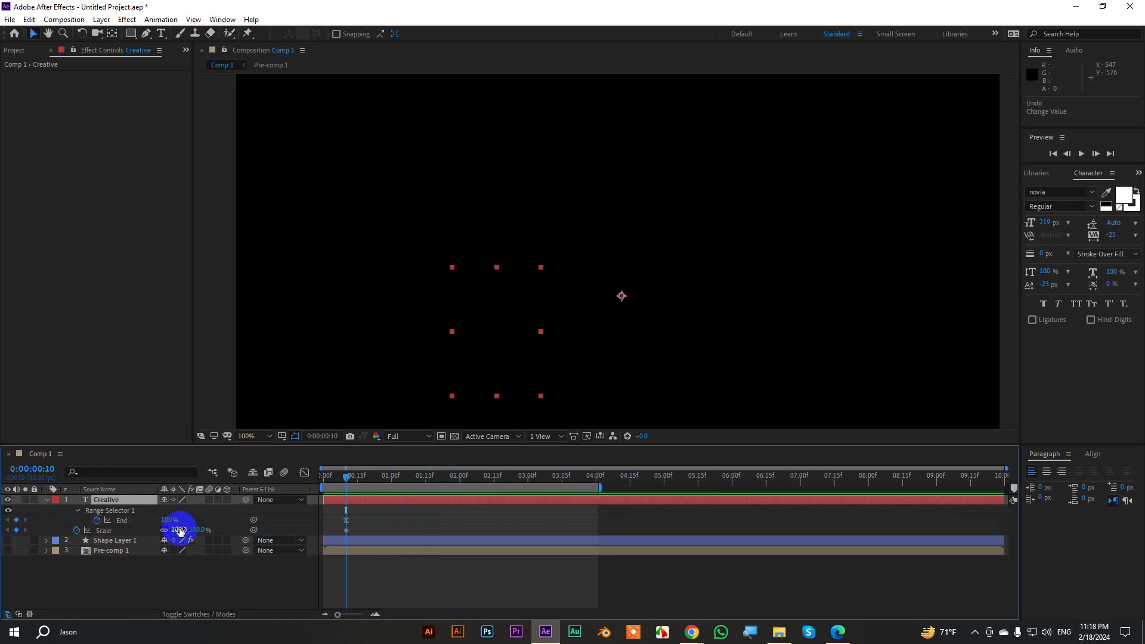
{"action": "mouse_move", "coordinate": [175, 530]}
{"action": "left_mouse_down"}
{"action": "mouse_move", "coordinate": [197, 530]}
{"action": "mouse_move", "coordinate": [176, 528]}
{"action": "left_mouse_up"}
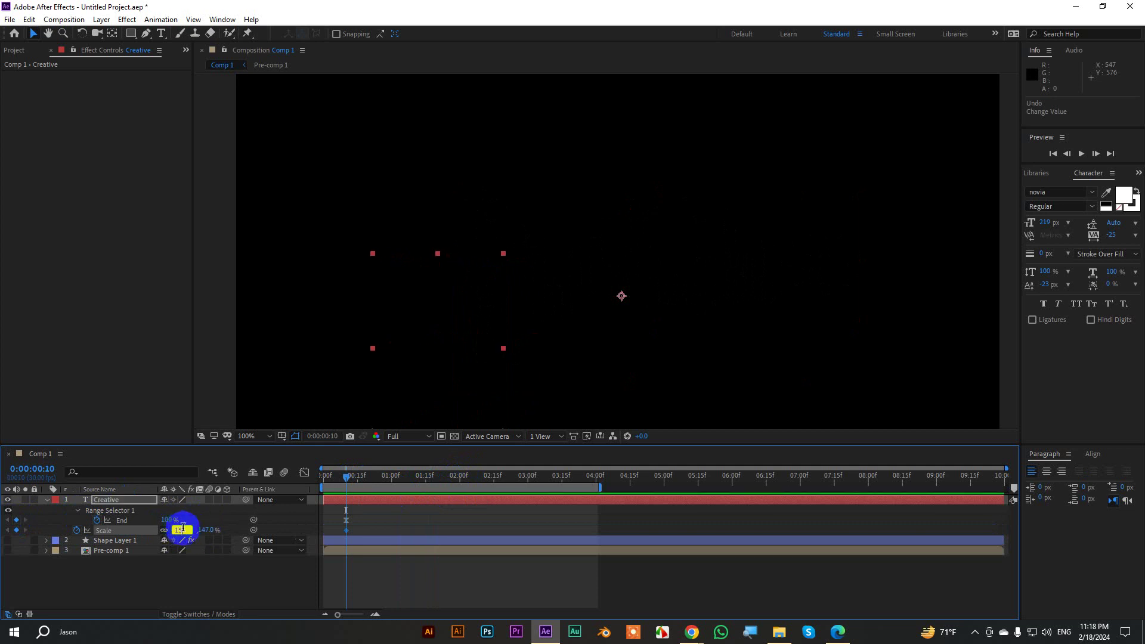
{"action": "left_click", "coordinate": [581, 575]}
Review the layer's modified properties and undo the stray Scale keyframe changes
{"action": "key", "text": "u"}
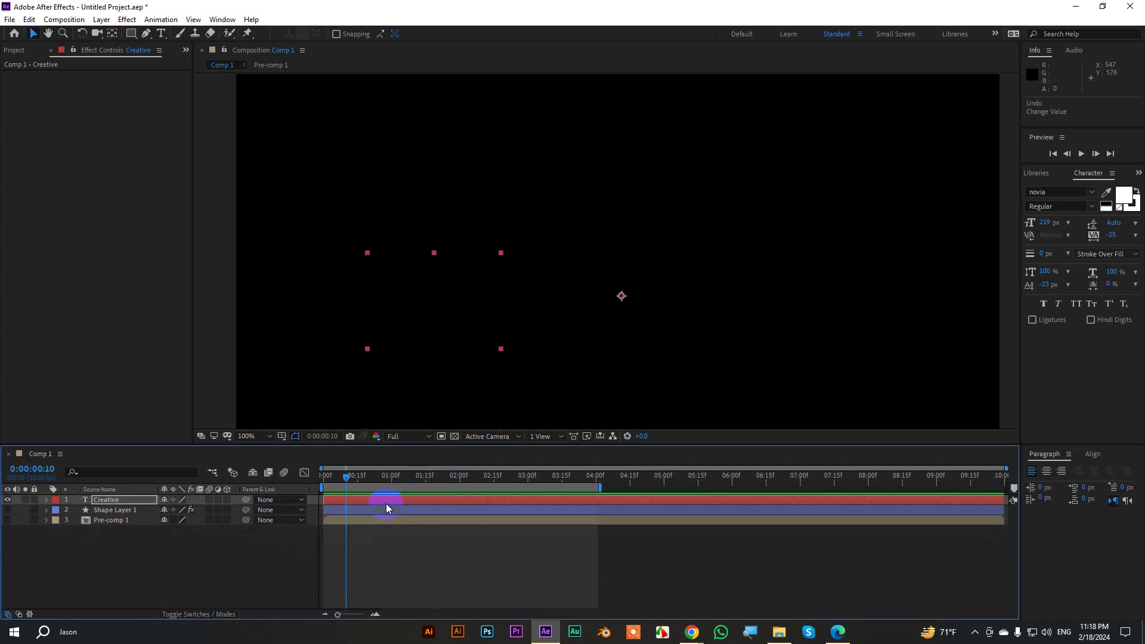
{"action": "key", "text": "u"}
{"action": "key", "text": "u"}
{"action": "key", "text": "u"}
{"action": "key", "text": "u"}
{"action": "key", "text": "u"}
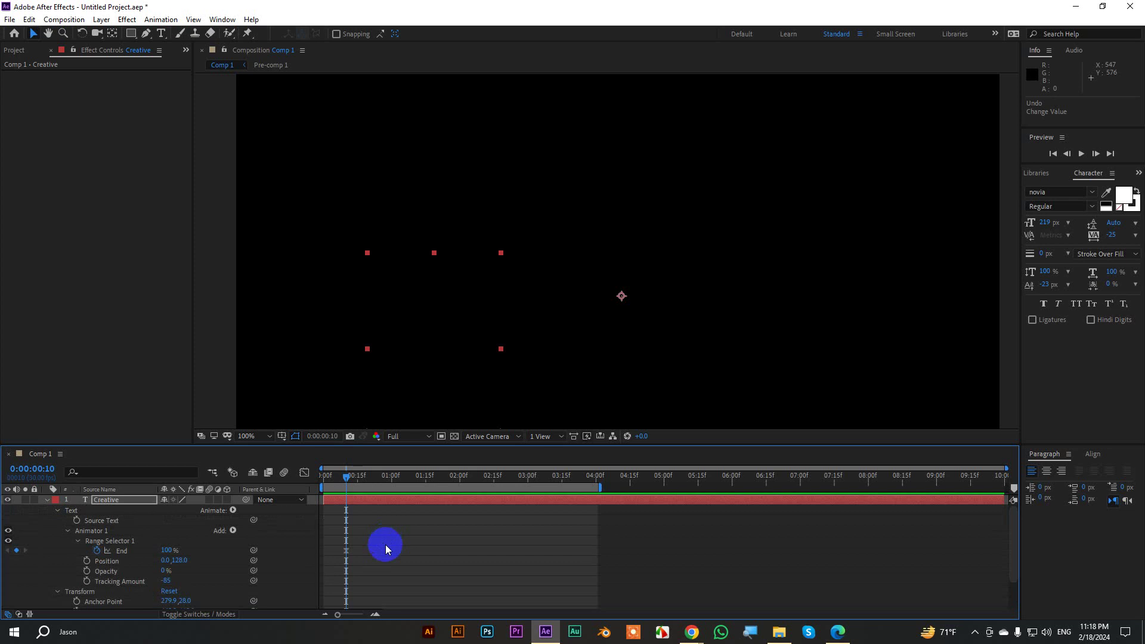
{"action": "key", "text": "u"}
{"action": "key", "text": "u"}
{"action": "left_click", "coordinate": [379, 571]}
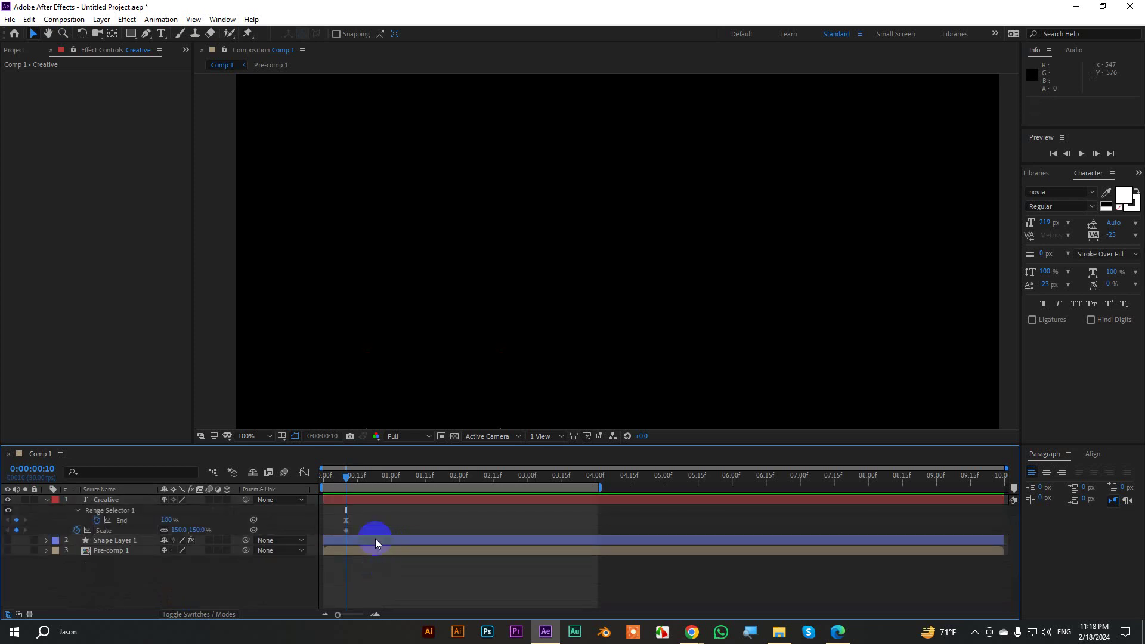
{"action": "left_click", "coordinate": [367, 497]}
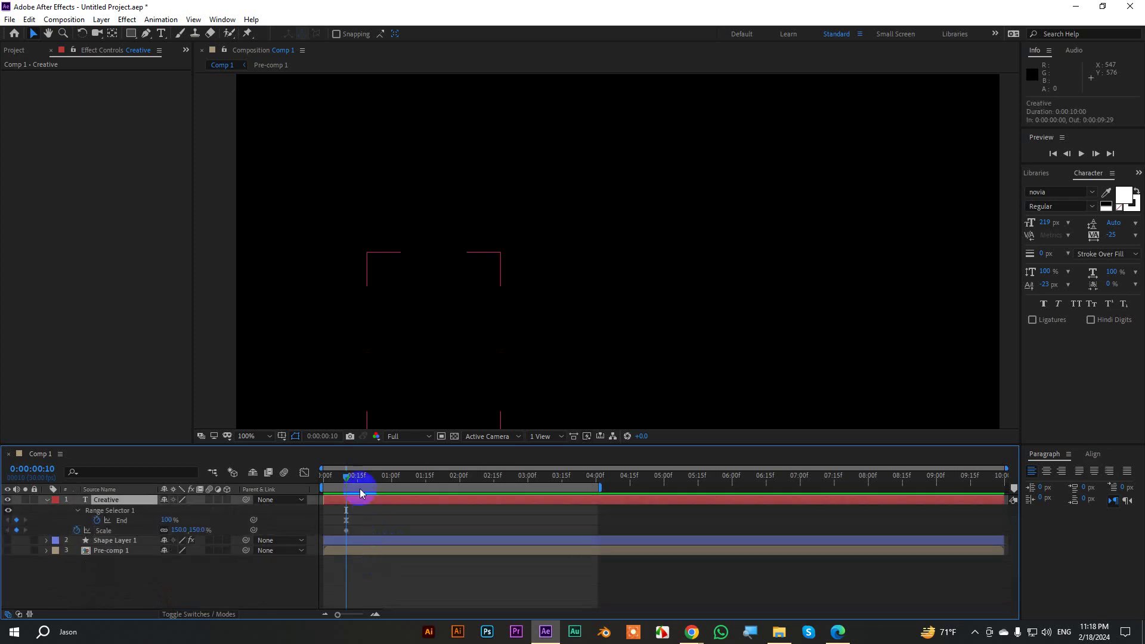
{"action": "left_click_drag", "start_coordinate": [359, 478], "coordinate": [453, 485]}
{"action": "key", "text": "ctrl+z"}
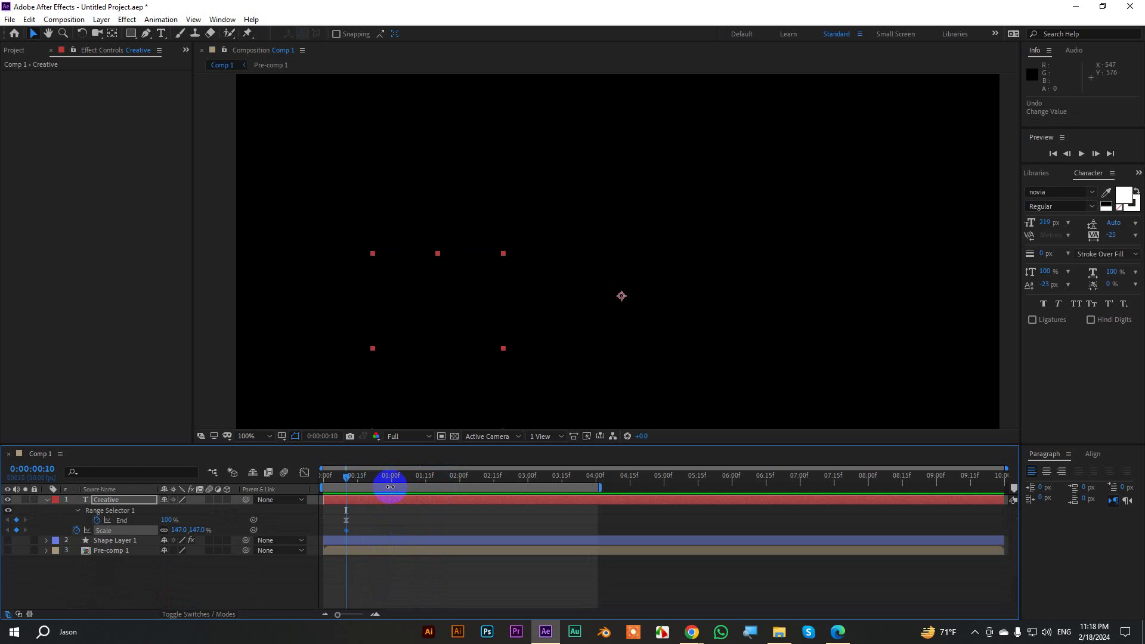
{"action": "key", "text": "ctrl+z"}
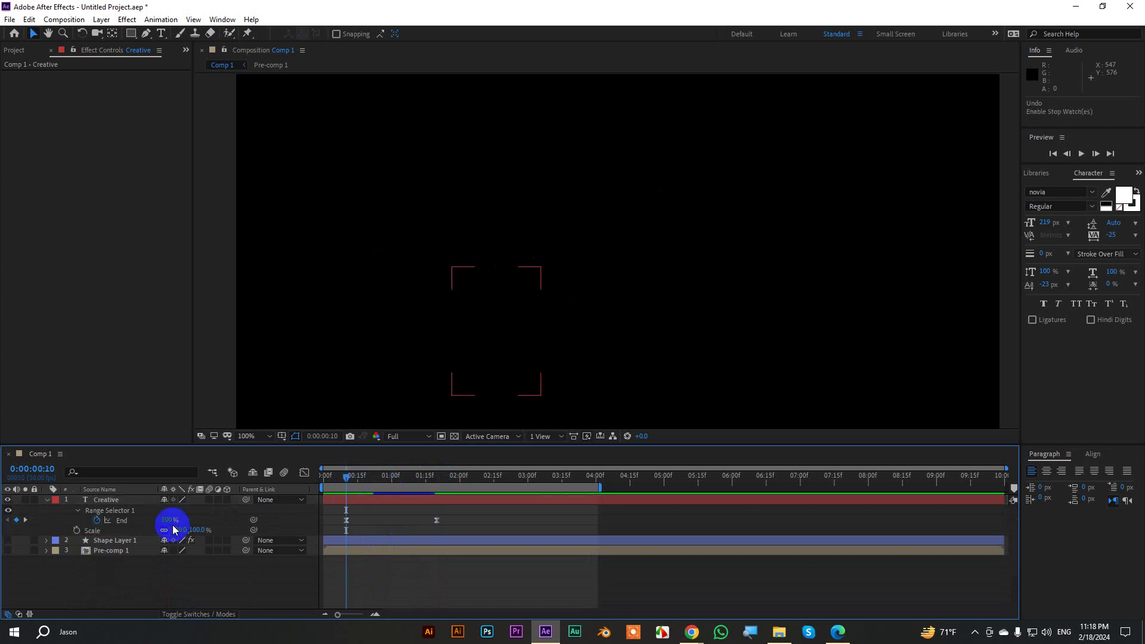
Keyframe Creative's Scale from 0% at 0:10 to 100% at 1:20 and preview
{"action": "left_click", "coordinate": [196, 535]}
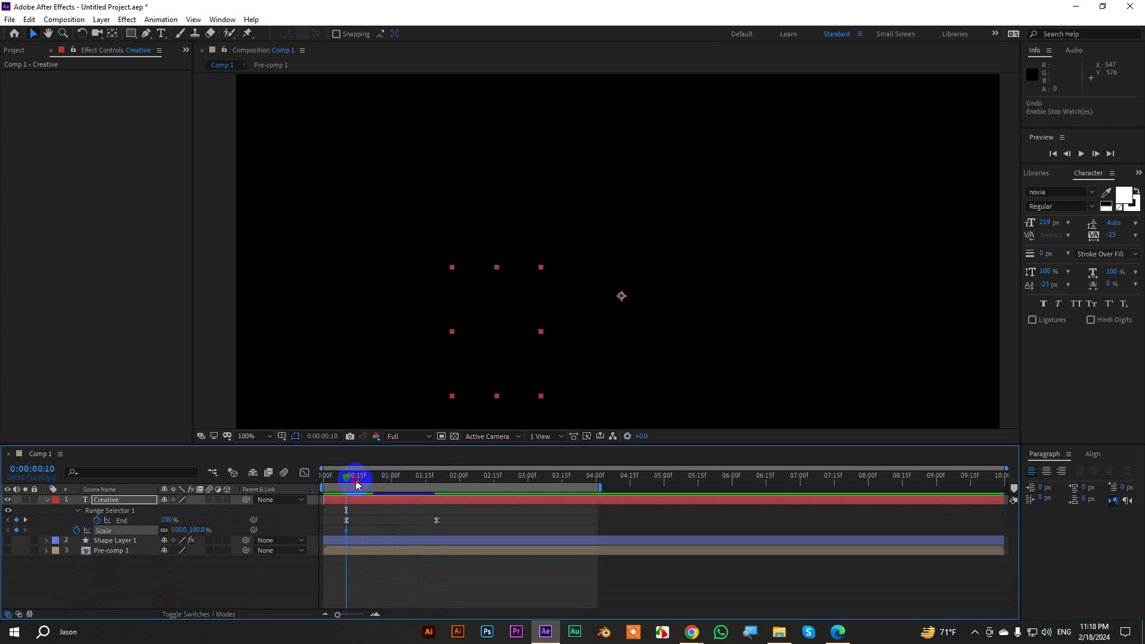
{"action": "left_click_drag", "start_coordinate": [357, 484], "coordinate": [436, 480]}
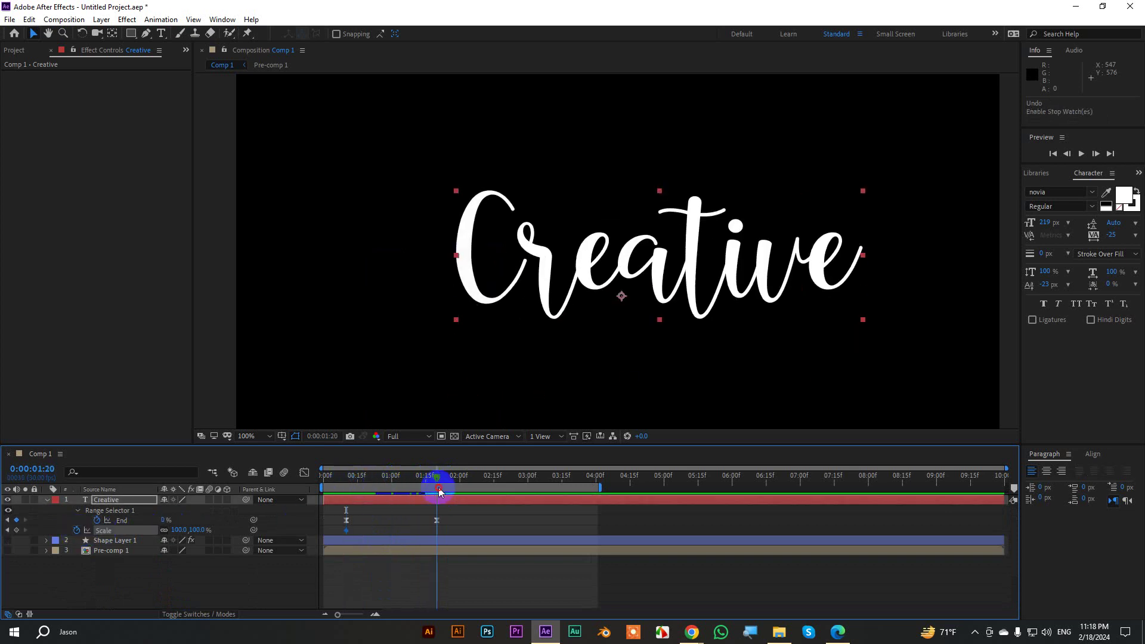
{"action": "left_click", "coordinate": [9, 531]}
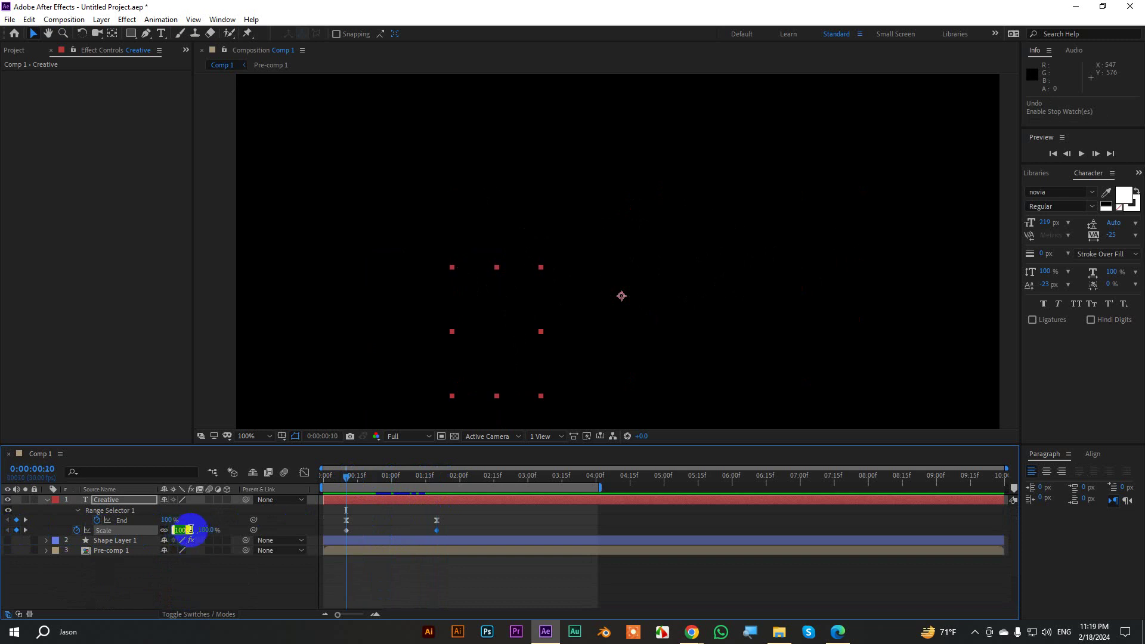
{"action": "type", "text": "0"}
{"action": "key", "text": "Return"}
{"action": "left_click_drag", "start_coordinate": [345, 476], "coordinate": [324, 477]}
{"action": "key", "text": "space"}
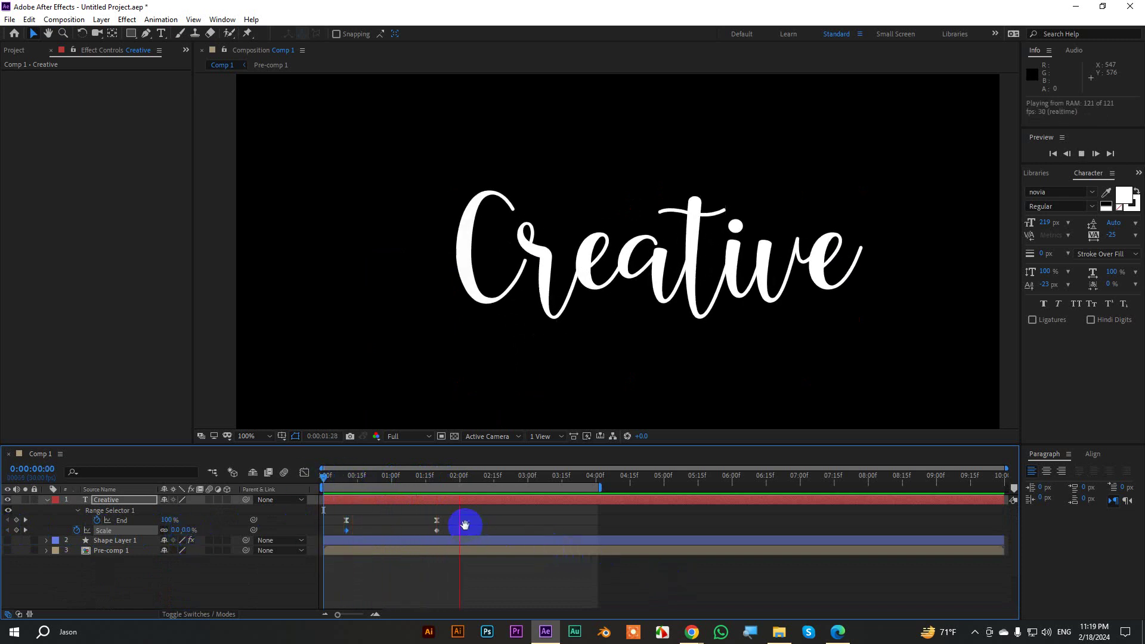
Set the animated letters' Scale to 120%, then 150%, and preview the animation
{"action": "left_click", "coordinate": [468, 480]}
{"action": "left_click_drag", "start_coordinate": [468, 480], "coordinate": [346, 481]}
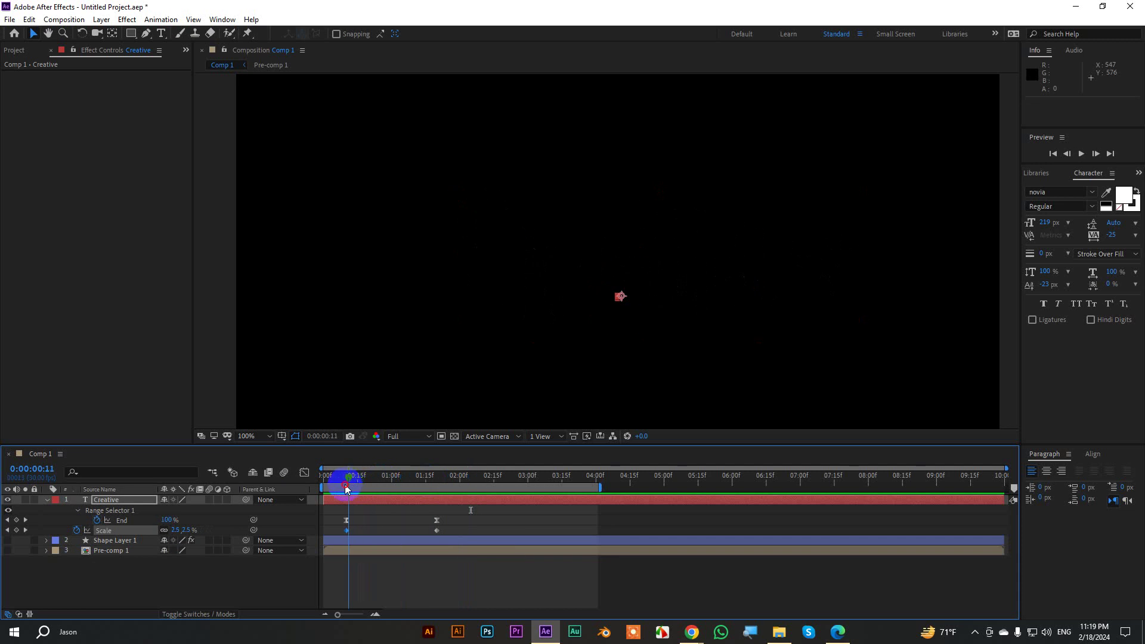
{"action": "left_click_drag", "start_coordinate": [176, 529], "coordinate": [237, 529]}
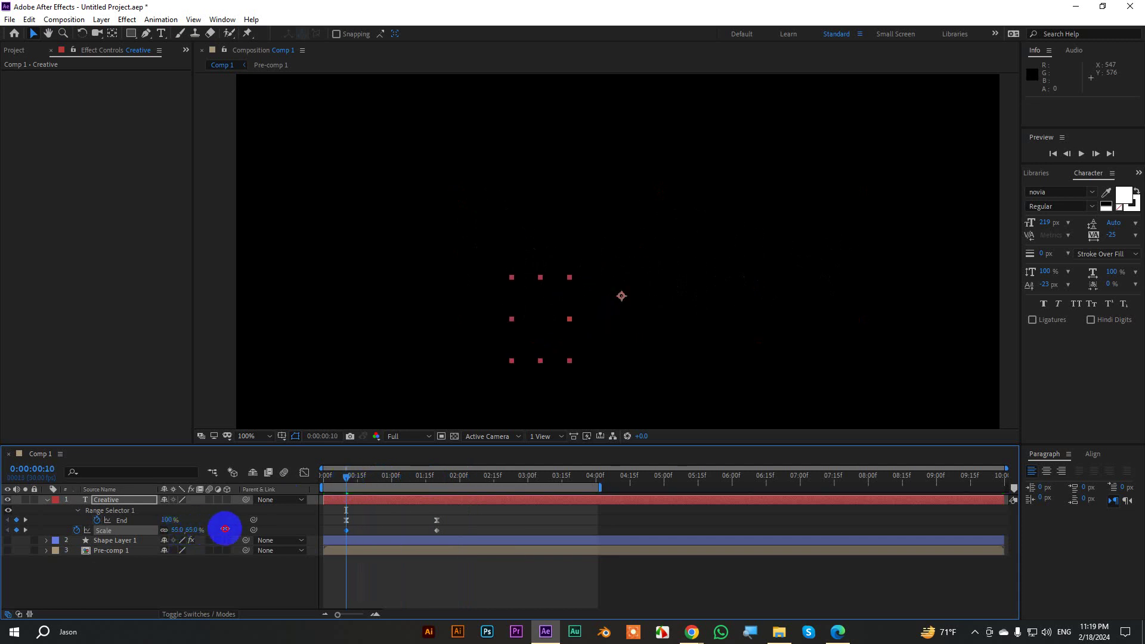
{"action": "left_click", "coordinate": [177, 530]}
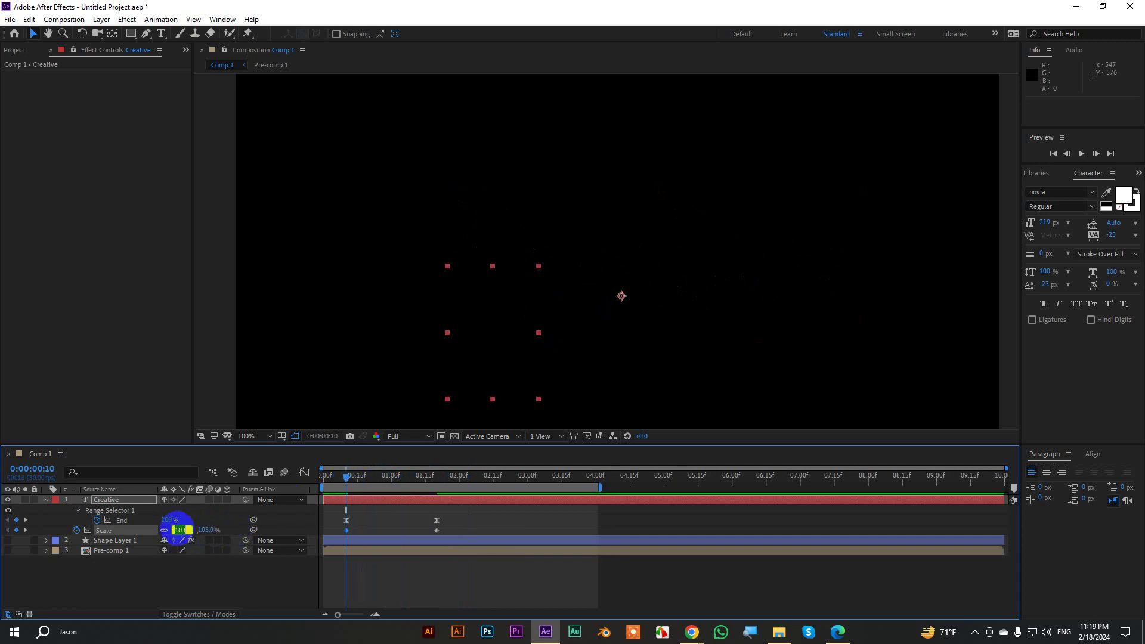
{"action": "type", "text": "0"}
{"action": "key", "text": "Return"}
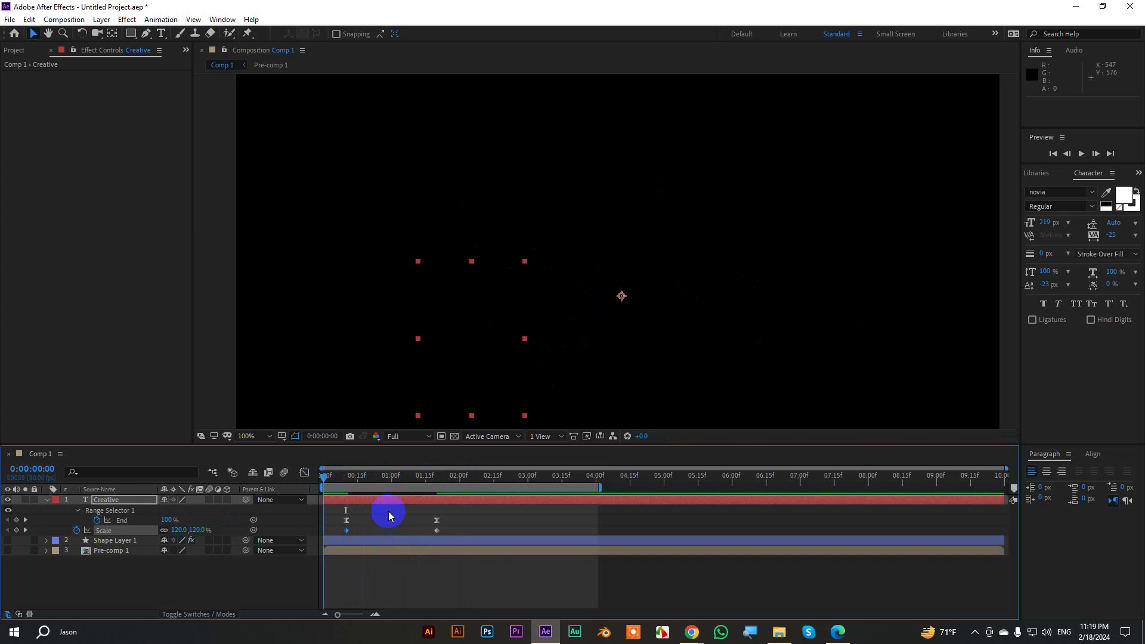
{"action": "key", "text": "space"}
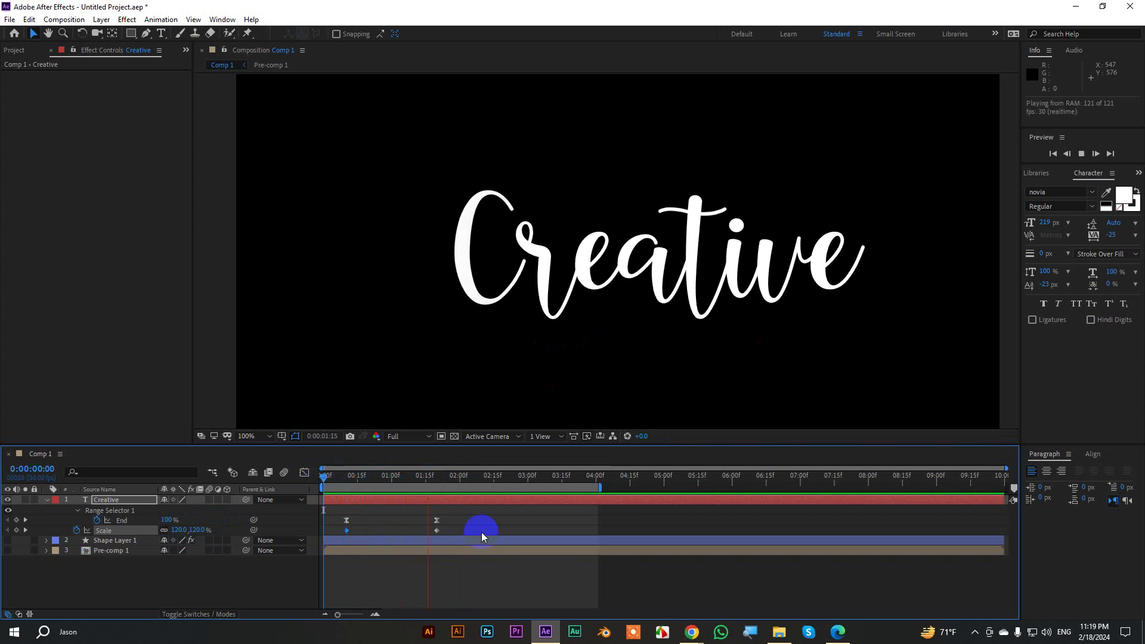
{"action": "key", "text": "space"}
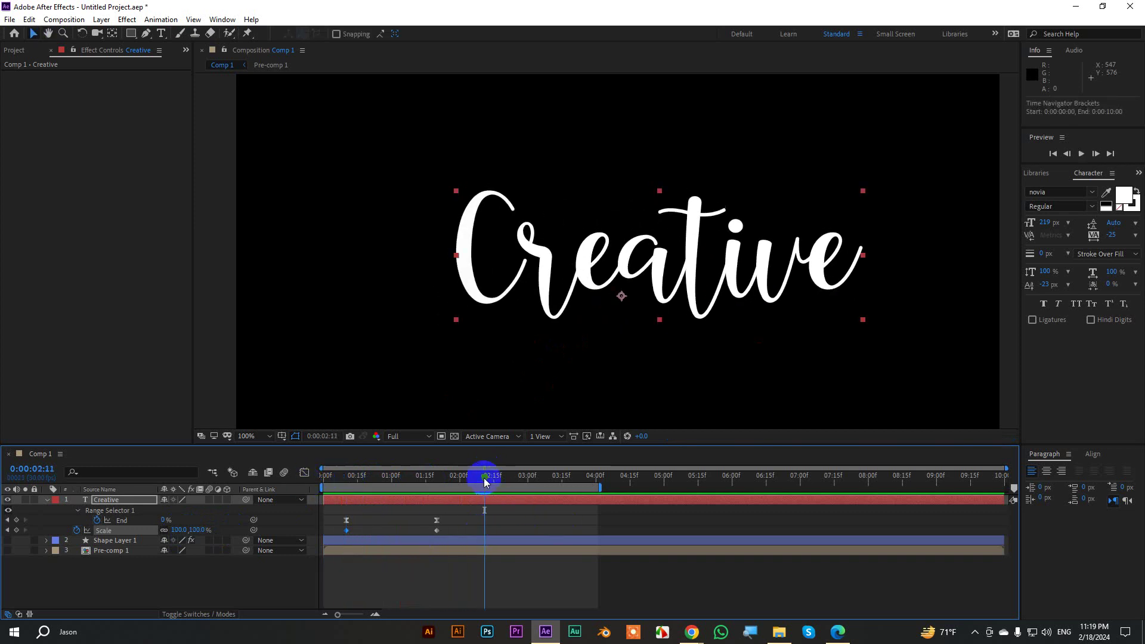
{"action": "left_click_drag", "start_coordinate": [484, 478], "coordinate": [323, 478]}
{"action": "key", "text": "space"}
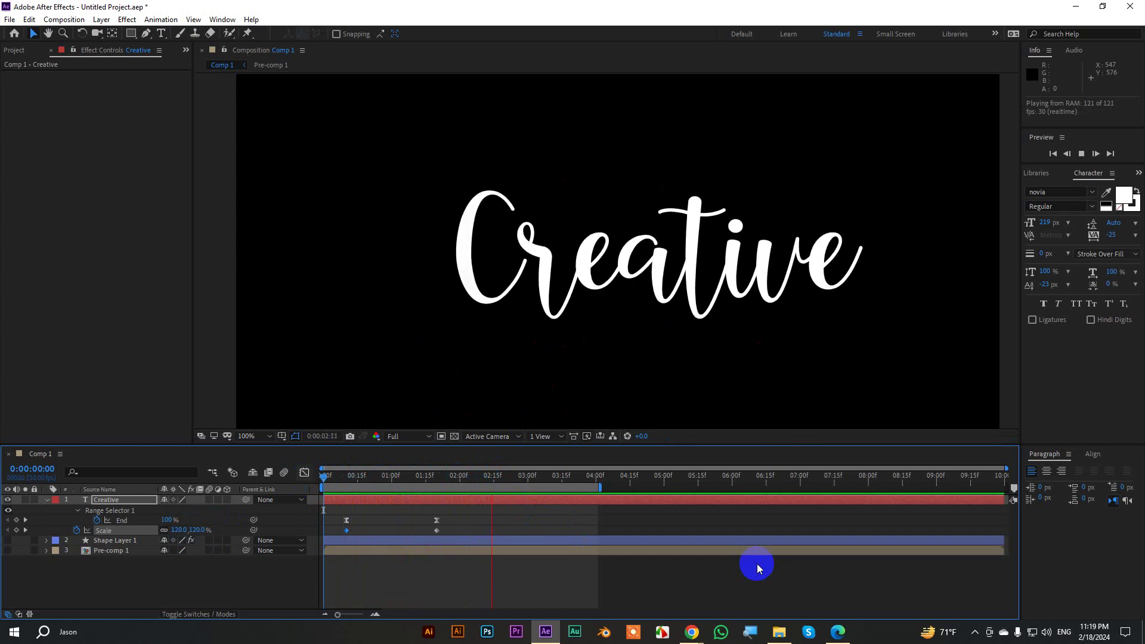
{"action": "key", "text": "space"}
End the work area near 2 seconds with N and preview the shortened range
{"action": "left_click_drag", "start_coordinate": [538, 475], "coordinate": [476, 484]}
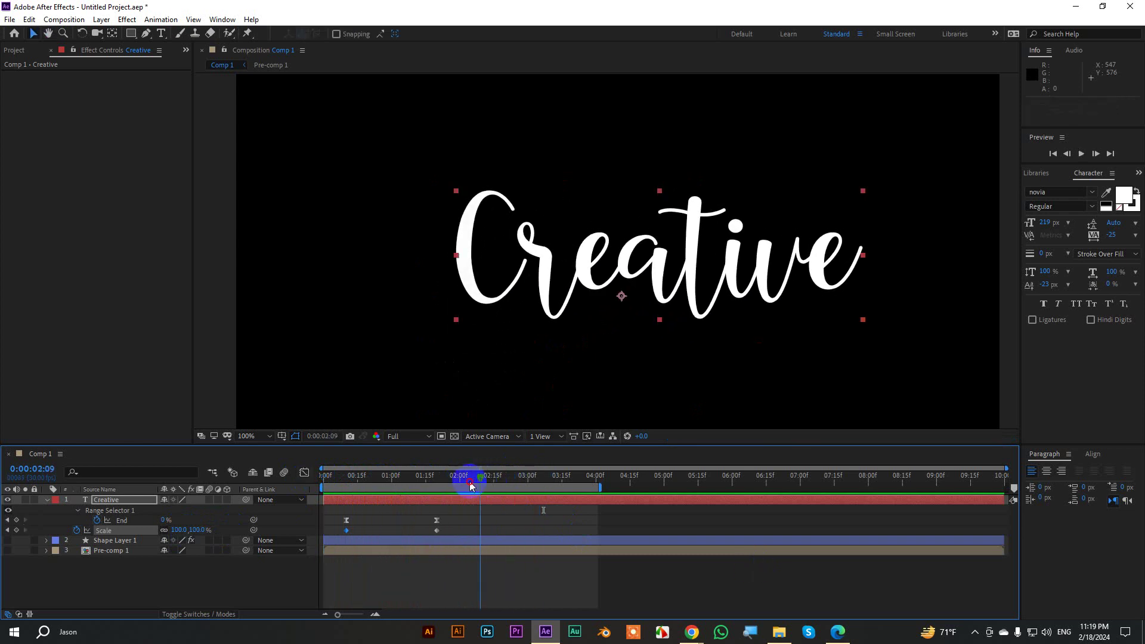
{"action": "key", "text": "n"}
{"action": "key", "text": "space"}
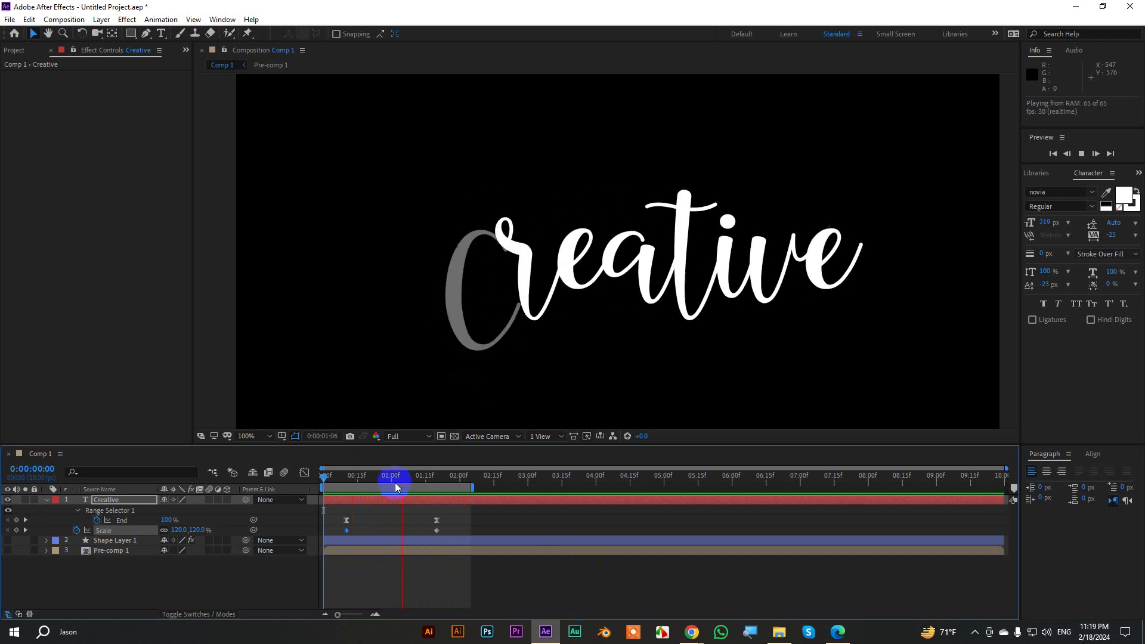
{"action": "mouse_move", "coordinate": [395, 482]}
{"action": "left_mouse_down"}
{"action": "mouse_move", "coordinate": [410, 478]}
{"action": "mouse_move", "coordinate": [347, 478]}
{"action": "left_mouse_up"}
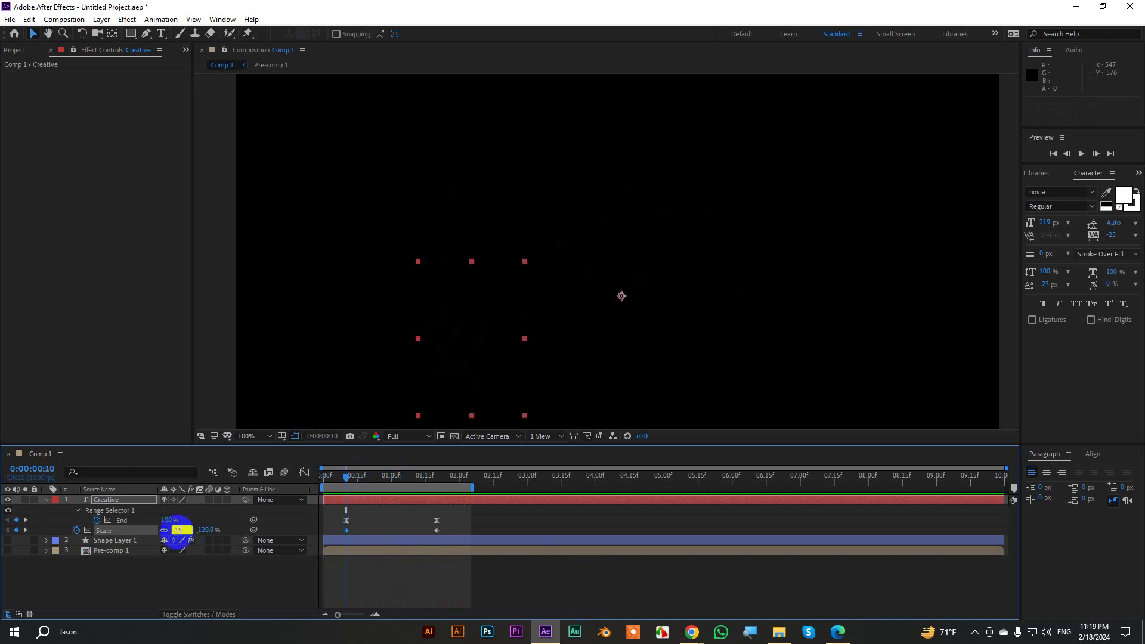
{"action": "key", "text": "space"}
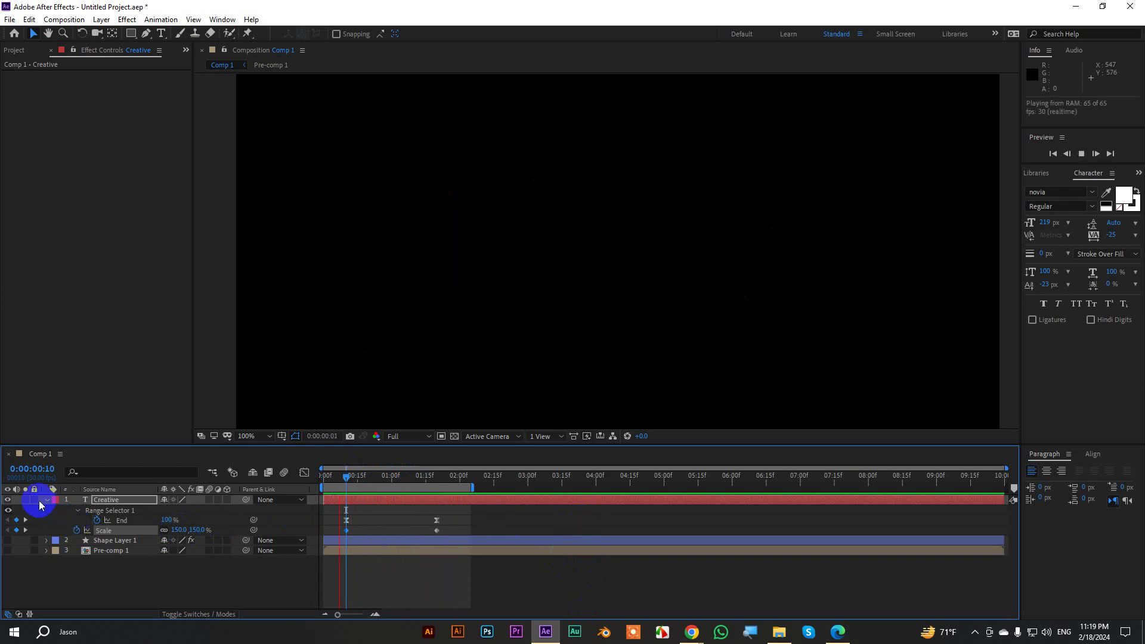
{"action": "left_click", "coordinate": [48, 500]}
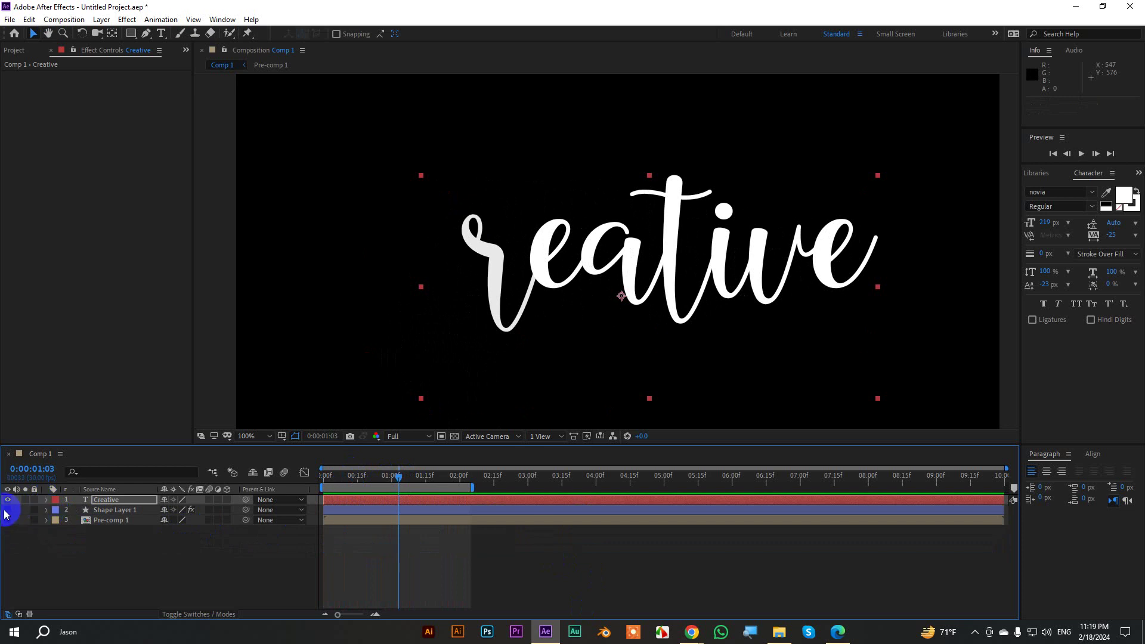
Show all three layers, move the neon Love shape down and the MOTION pre-comp up to 640,150
{"action": "left_click_drag", "start_coordinate": [7, 509], "coordinate": [8, 520]}
{"action": "key", "text": "comma"}
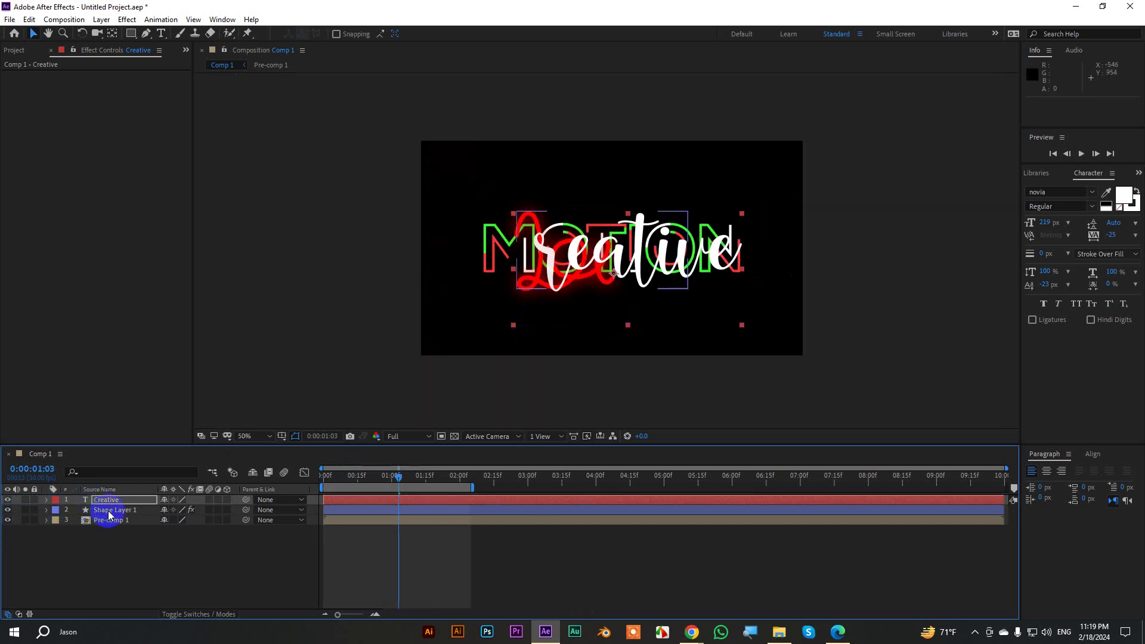
{"action": "left_click", "coordinate": [111, 510]}
{"action": "left_click_drag", "start_coordinate": [604, 258], "coordinate": [604, 311]}
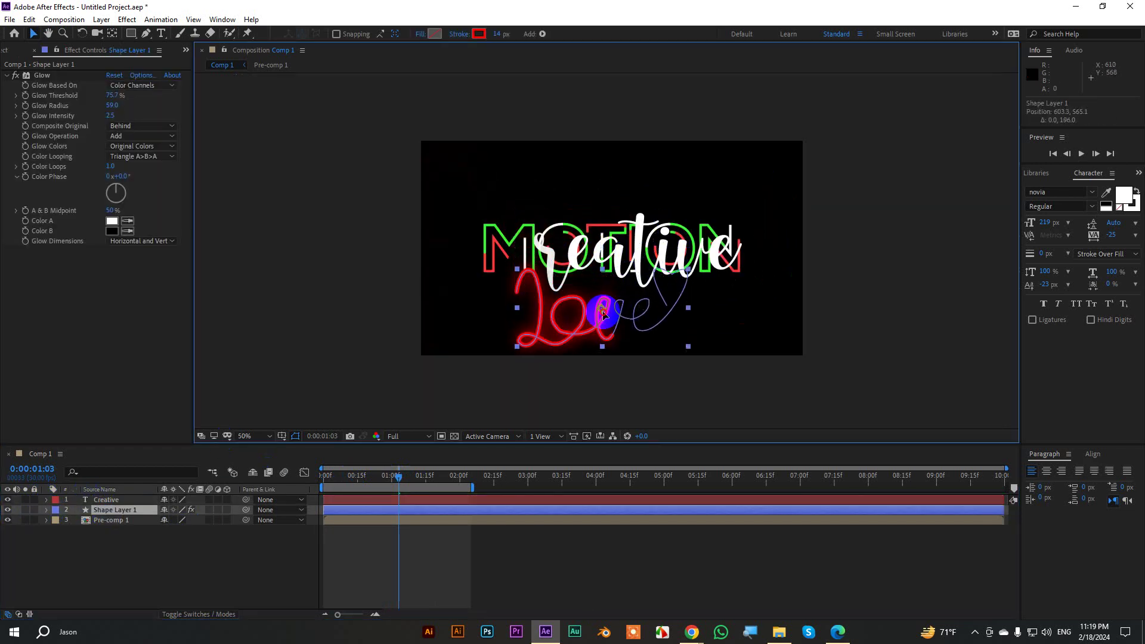
{"action": "left_click", "coordinate": [110, 519]}
{"action": "left_click_drag", "start_coordinate": [598, 240], "coordinate": [604, 166]}
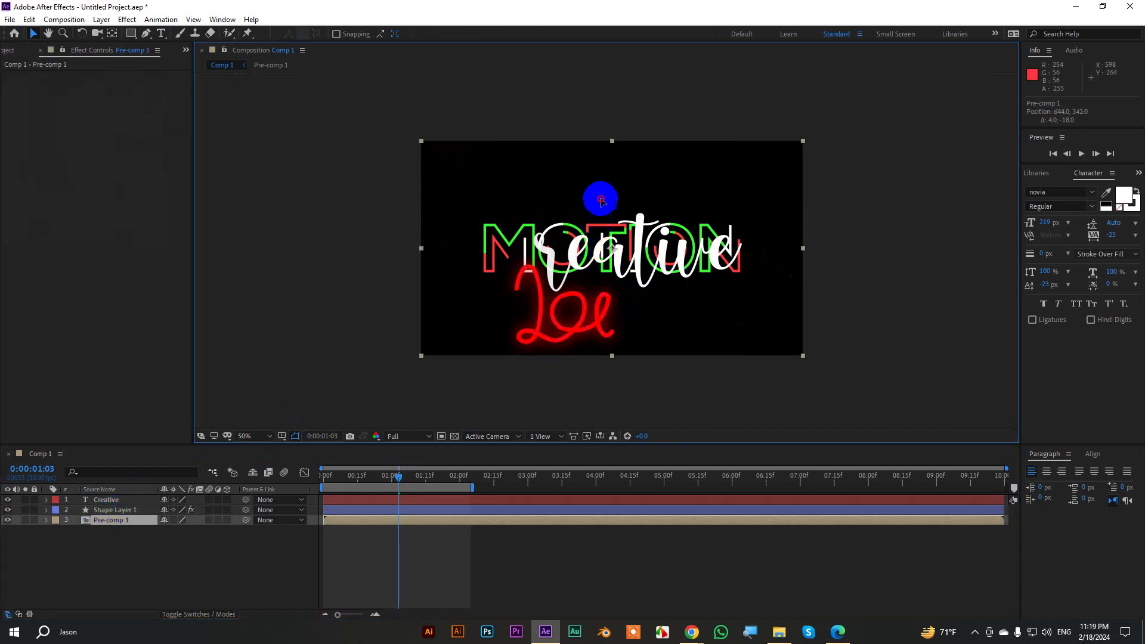
{"action": "left_click", "coordinate": [117, 502], "text": "shift"}
{"action": "key", "text": "s"}
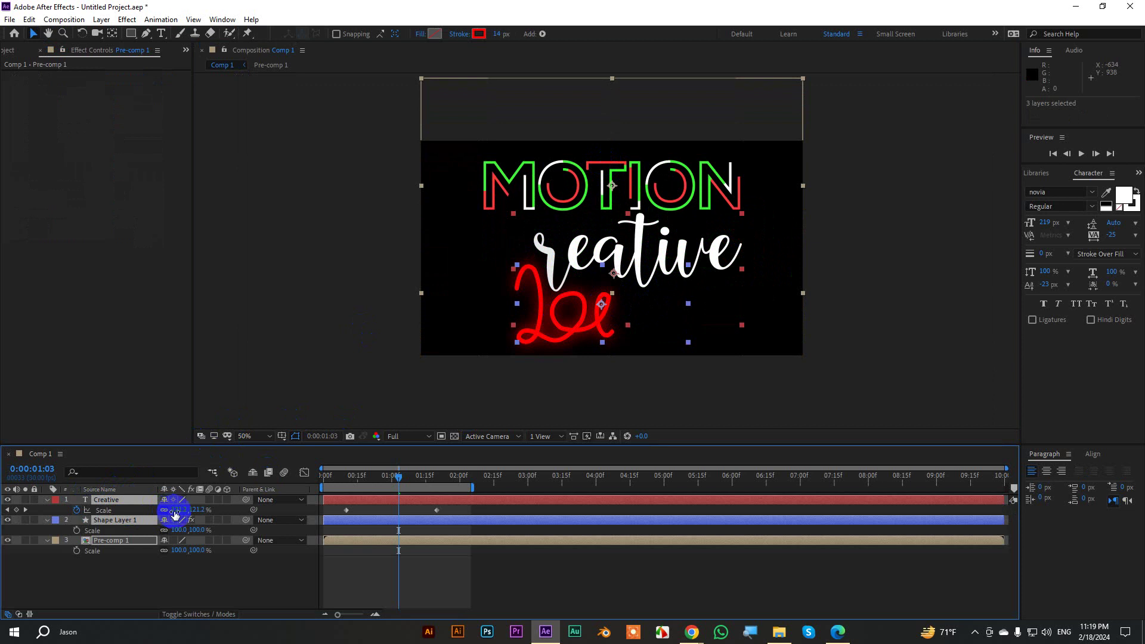
{"action": "key", "text": "s"}
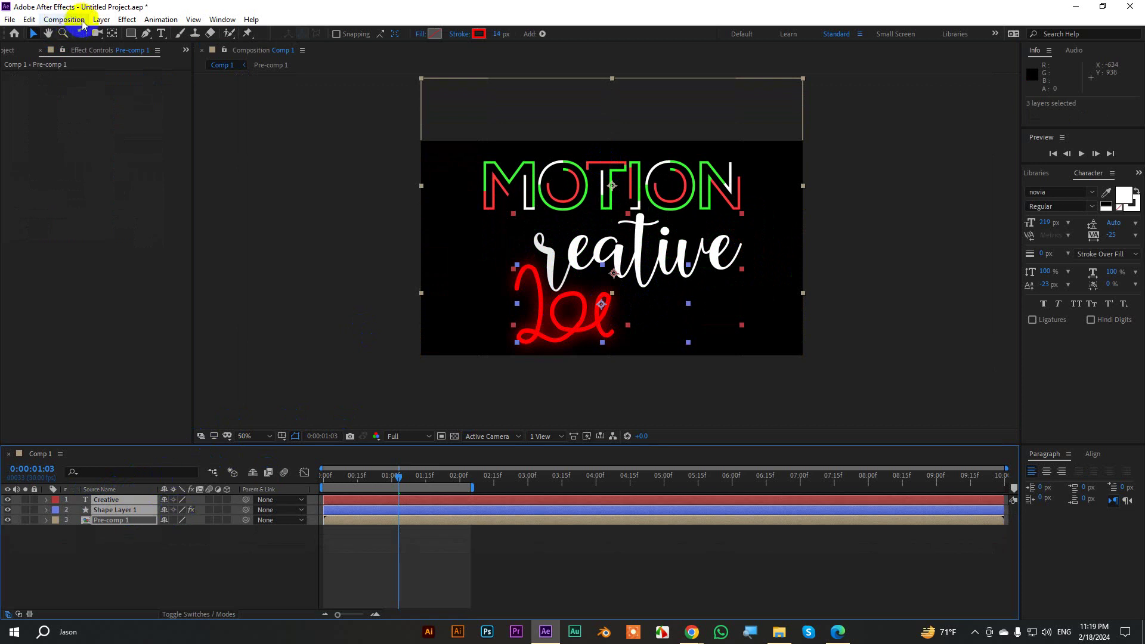
{"action": "left_click", "coordinate": [101, 19]}
Add Null 1, parent Creative, Shape Layer 1 and Pre-comp 1 to it, and scale it to about 71%
{"action": "mouse_move", "coordinate": [250, 33]}
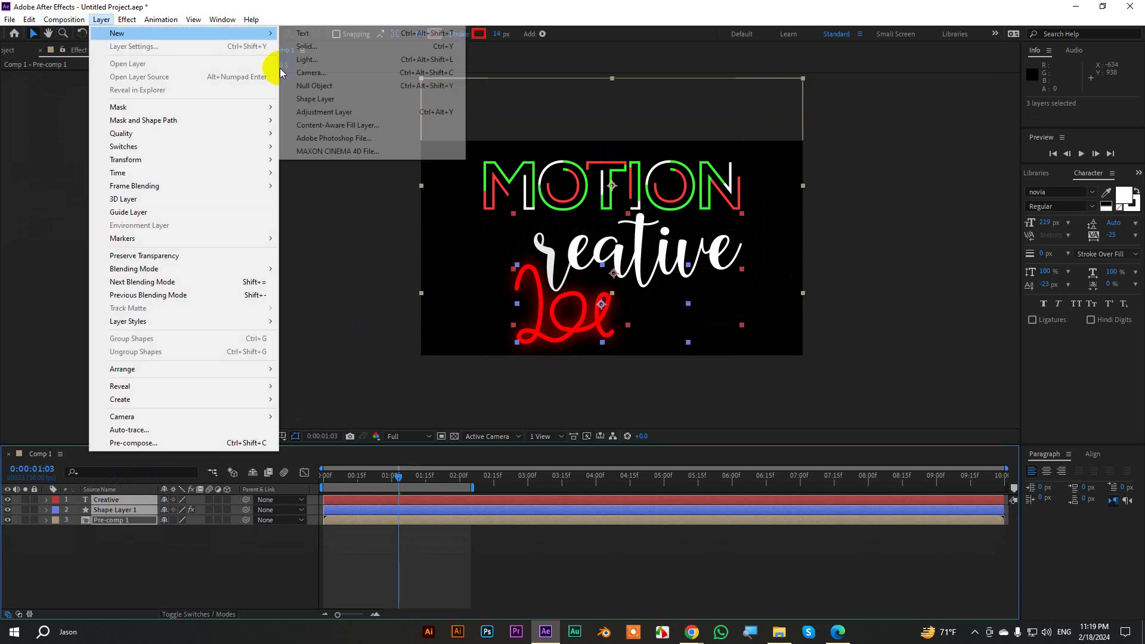
{"action": "left_click", "coordinate": [329, 86]}
{"action": "left_click_drag", "start_coordinate": [116, 531], "coordinate": [171, 511]}
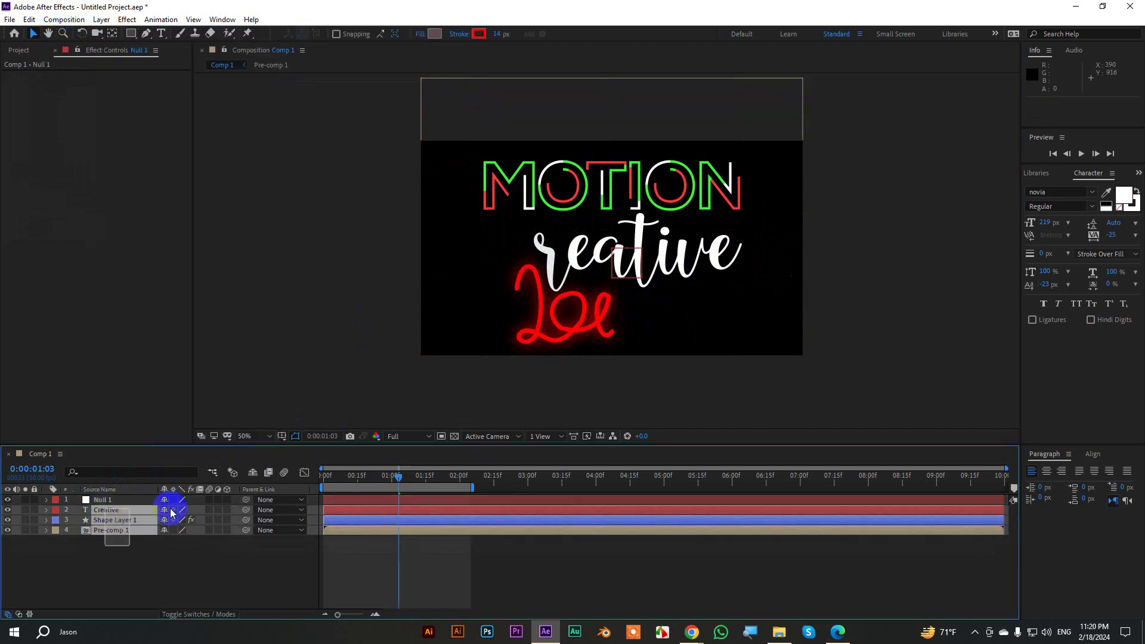
{"action": "left_click_drag", "start_coordinate": [245, 510], "coordinate": [113, 505]}
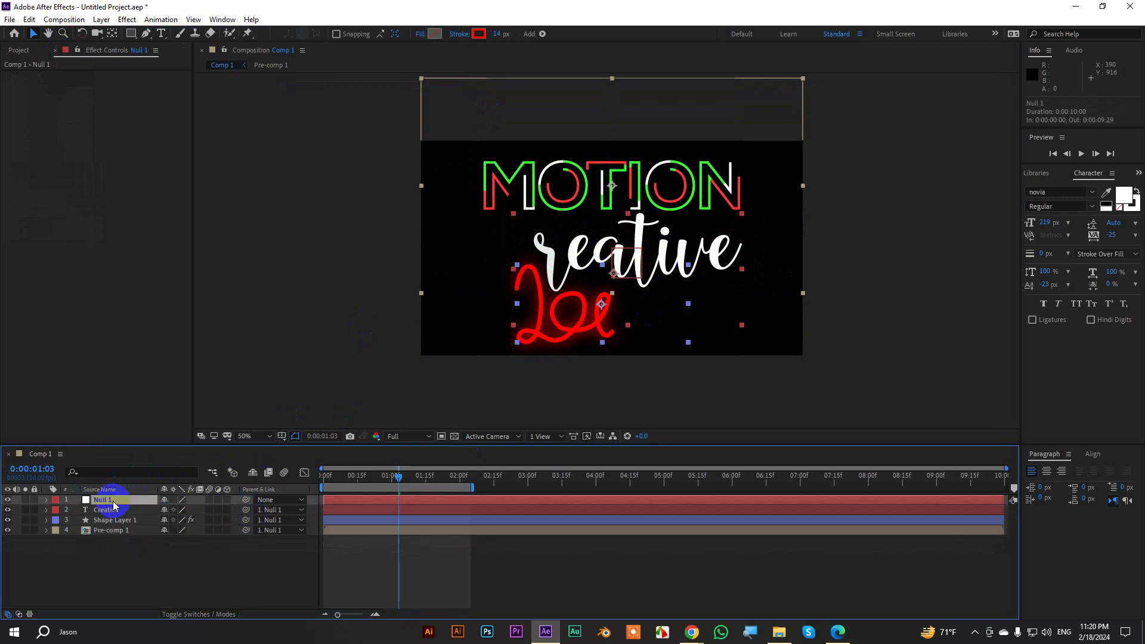
{"action": "key", "text": "s"}
{"action": "left_click_drag", "start_coordinate": [175, 510], "coordinate": [167, 517]}
Preview the logo animation and extend the work area to about 4 seconds
{"action": "key", "text": "period"}
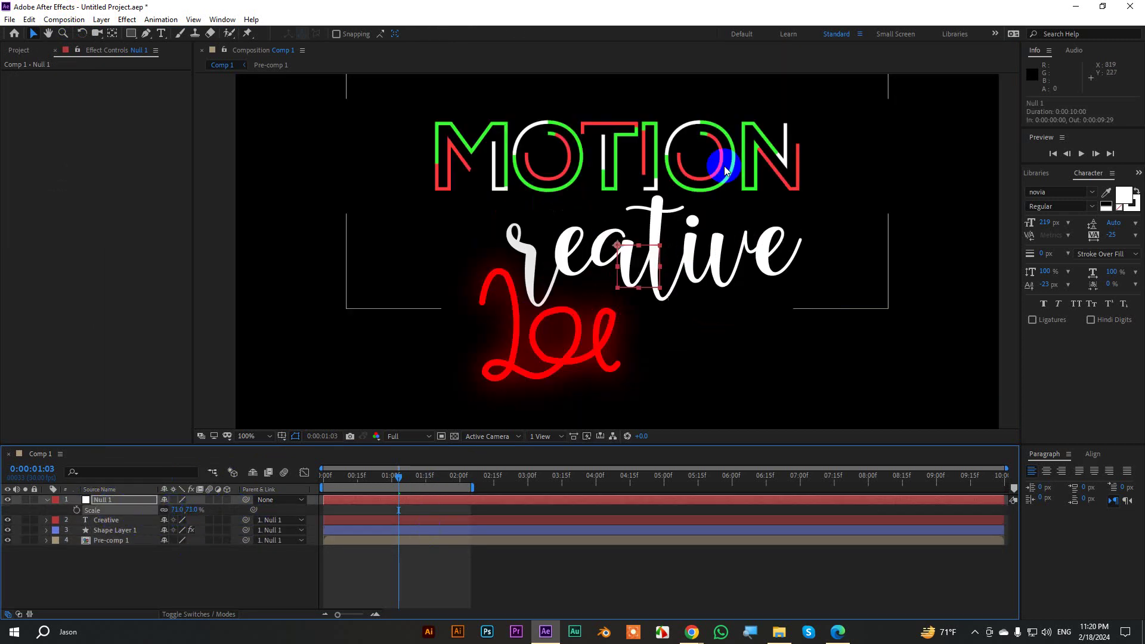
{"action": "left_click_drag", "start_coordinate": [398, 475], "coordinate": [323, 475]}
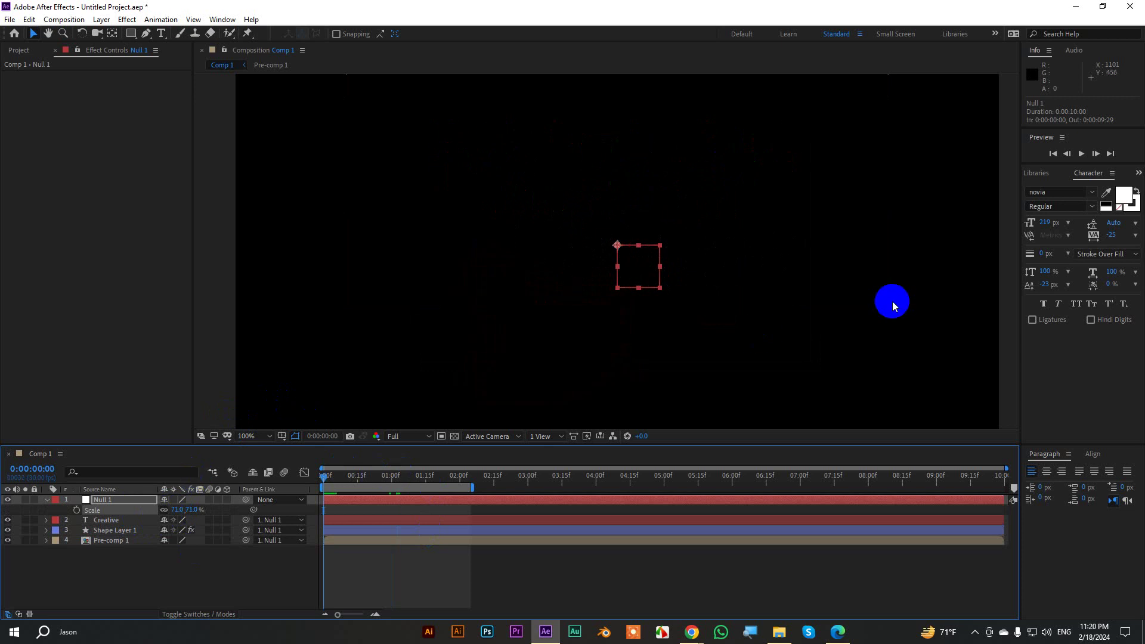
{"action": "key", "text": "space"}
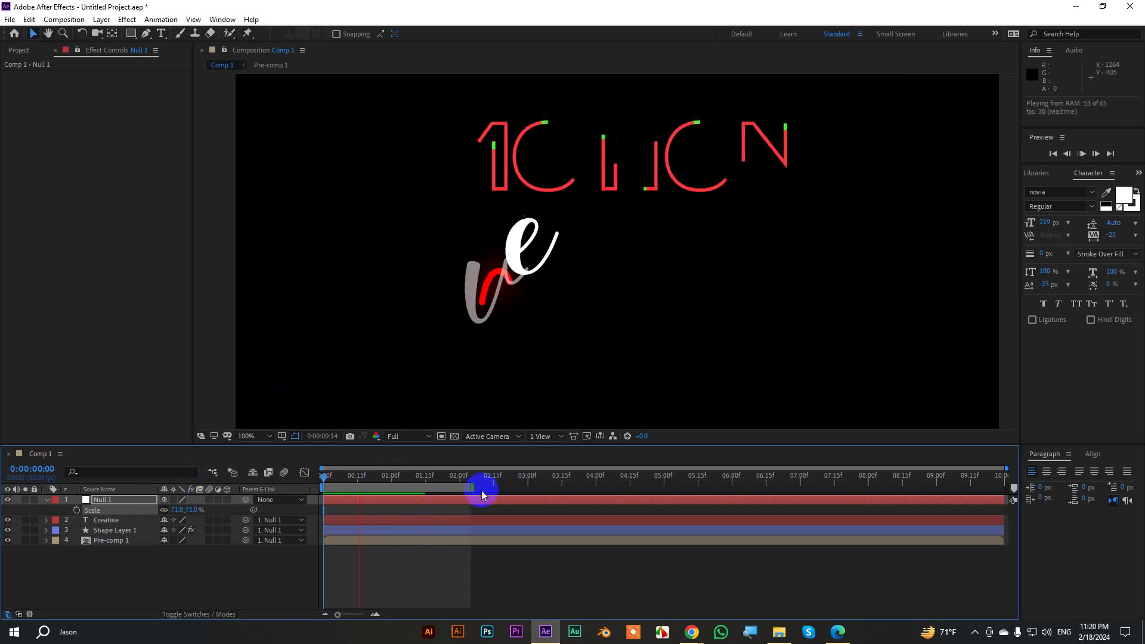
{"action": "left_click_drag", "start_coordinate": [481, 494], "coordinate": [613, 488]}
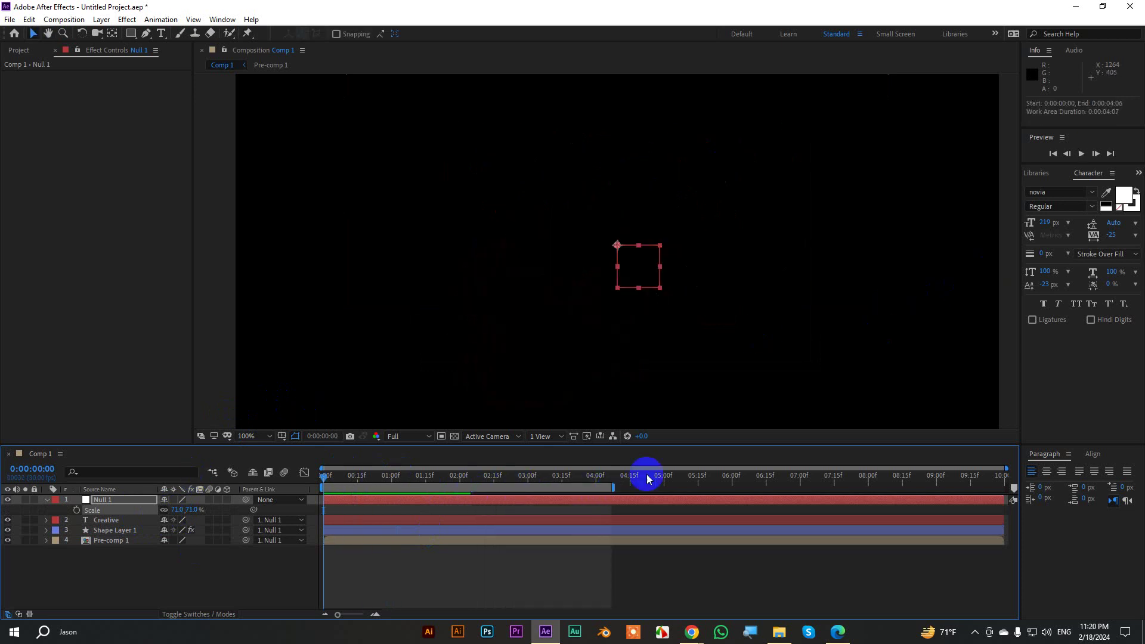
{"action": "key", "text": "grave"}
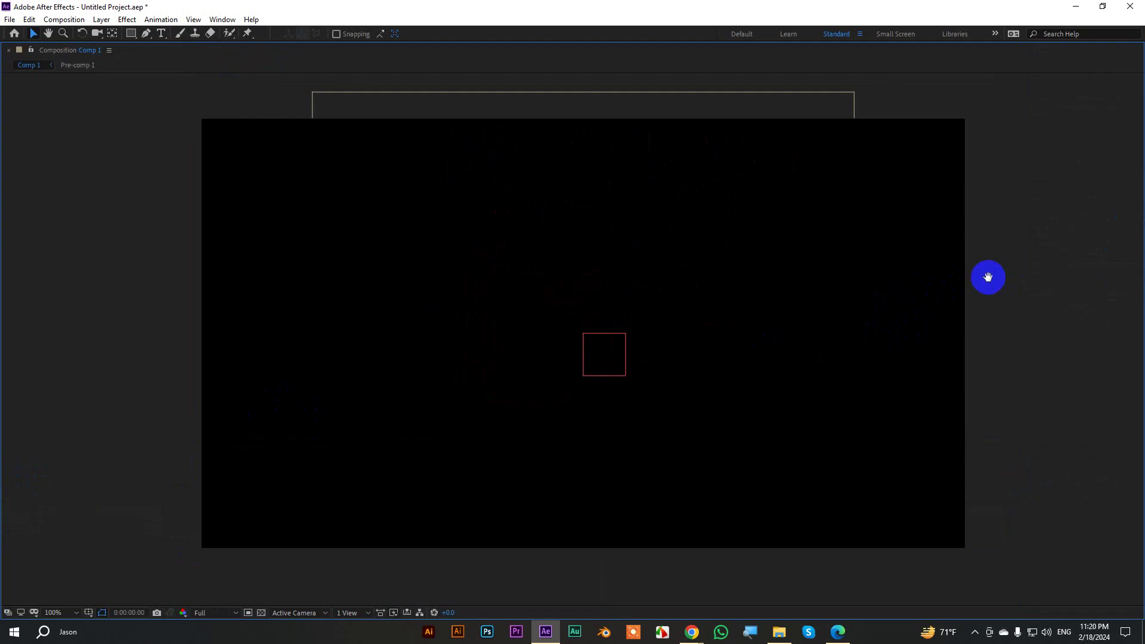
{"action": "key", "text": "space"}
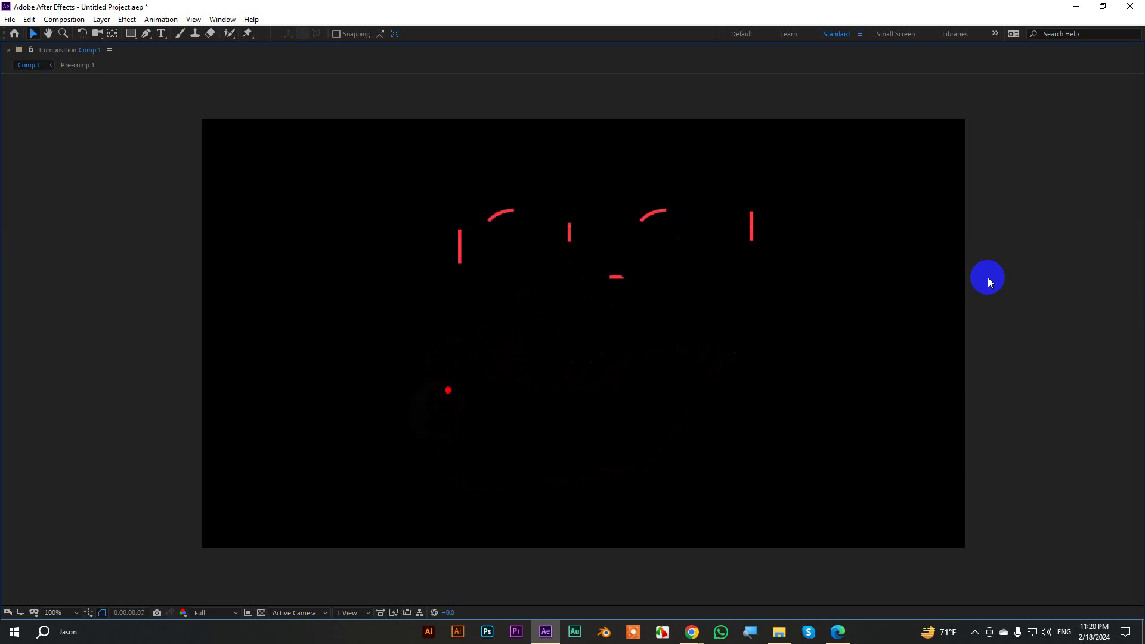
{"action": "key", "text": "grave"}
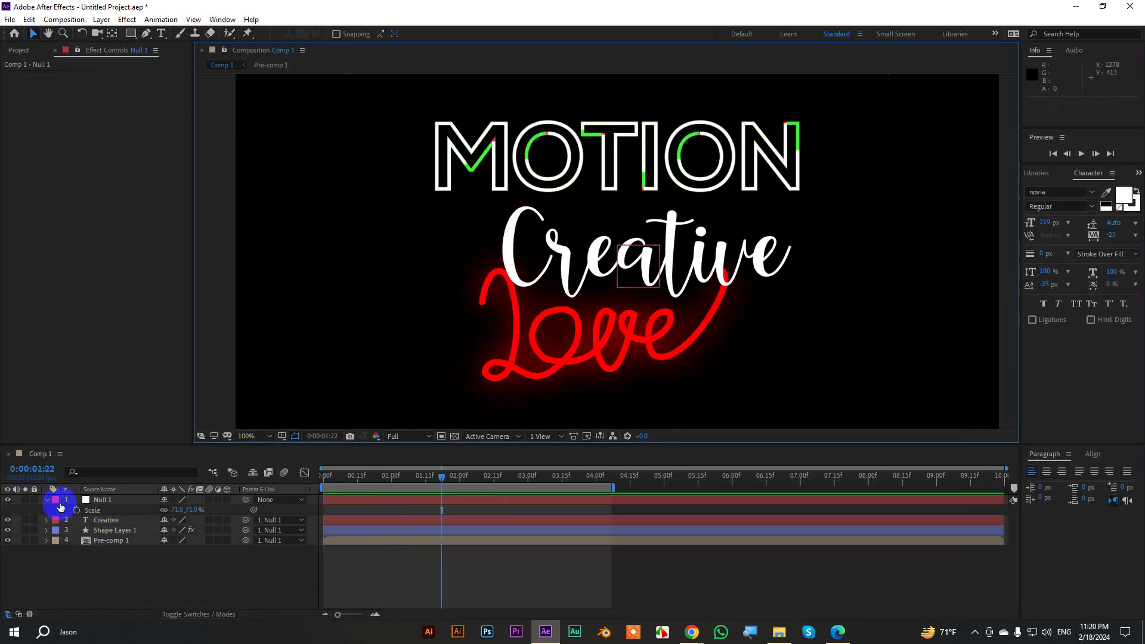
{"action": "left_click", "coordinate": [115, 539]}
Stack the Love shape above Creative, nudge Creative right, then maximize the view and delete all layers
{"action": "left_click_drag", "start_coordinate": [114, 530], "coordinate": [116, 514]}
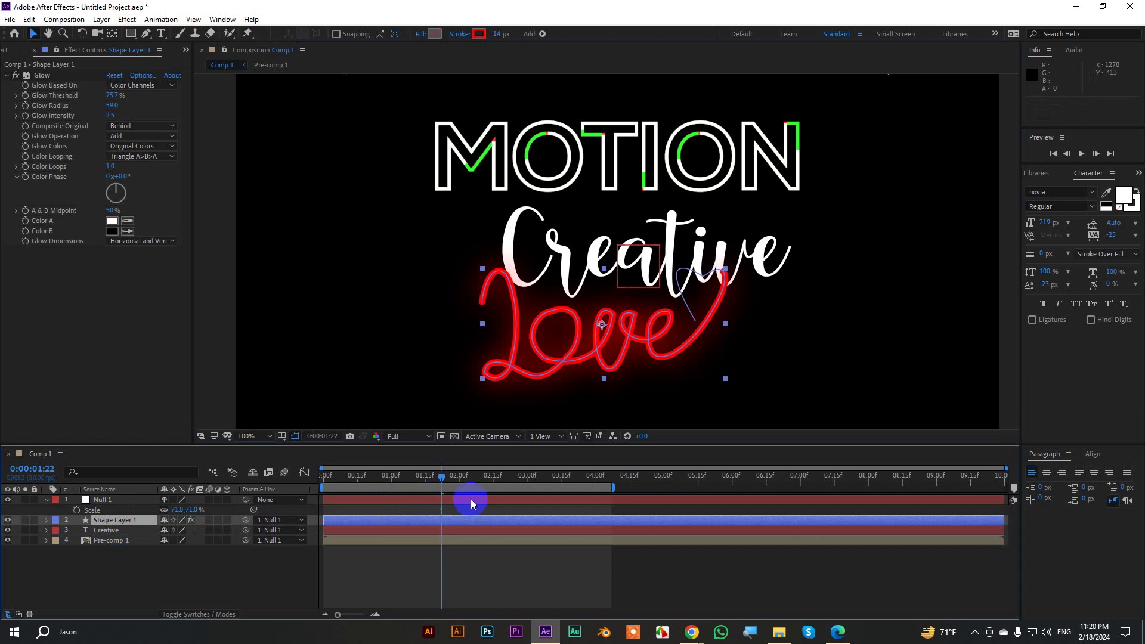
{"action": "left_click_drag", "start_coordinate": [433, 478], "coordinate": [435, 477]}
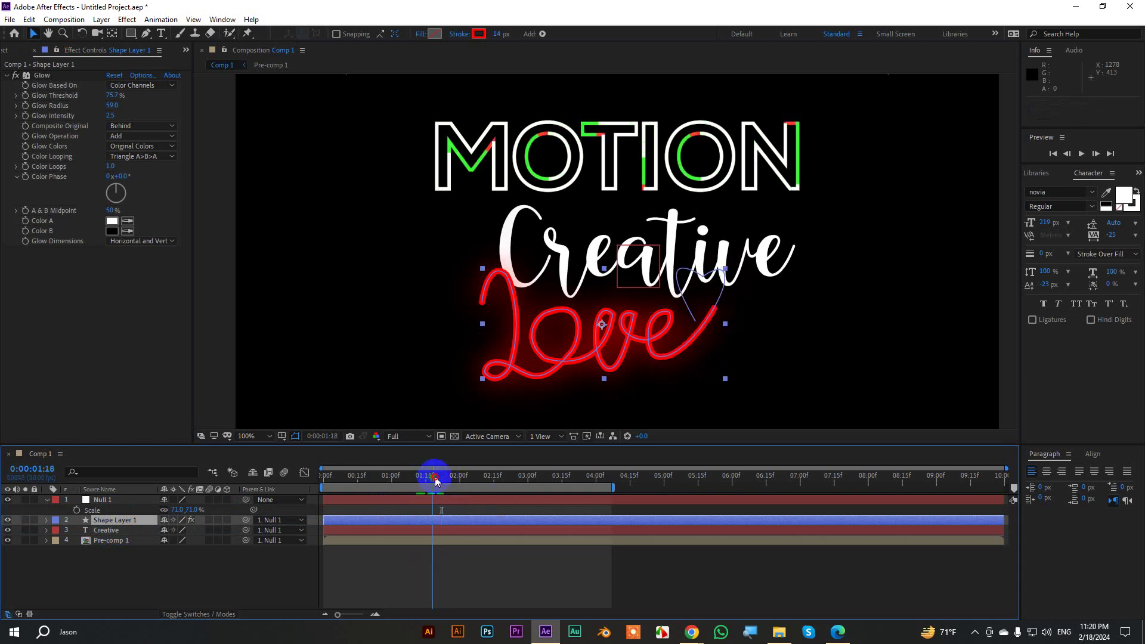
{"action": "left_click", "coordinate": [106, 530]}
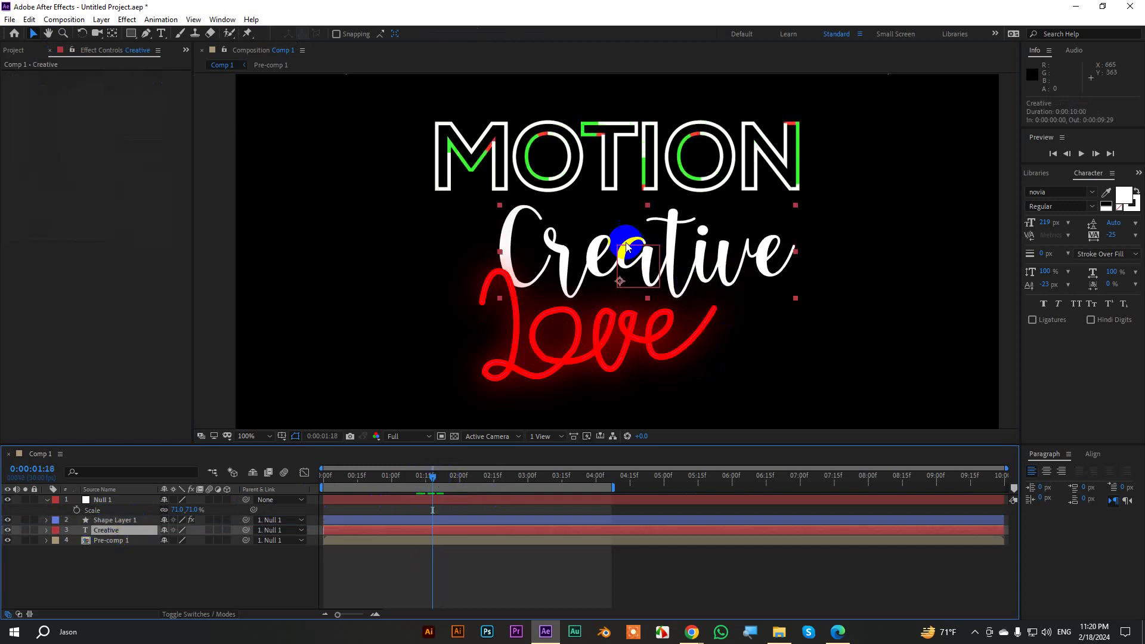
{"action": "left_click_drag", "start_coordinate": [682, 229], "coordinate": [690, 229]}
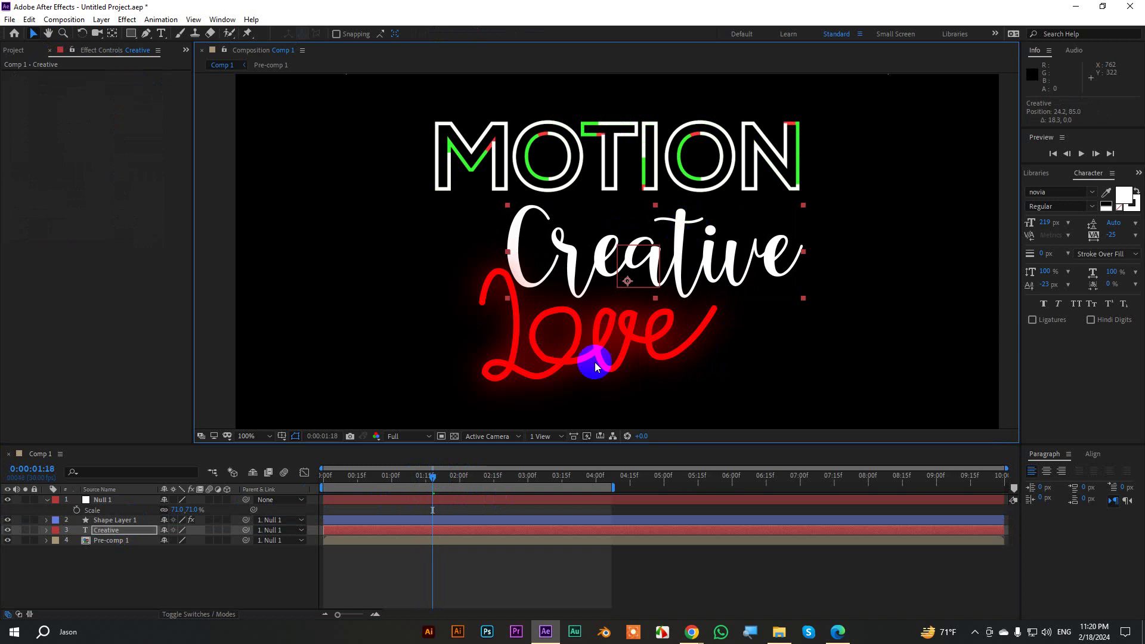
{"action": "left_click", "coordinate": [1002, 304]}
{"action": "key", "text": "grave"}
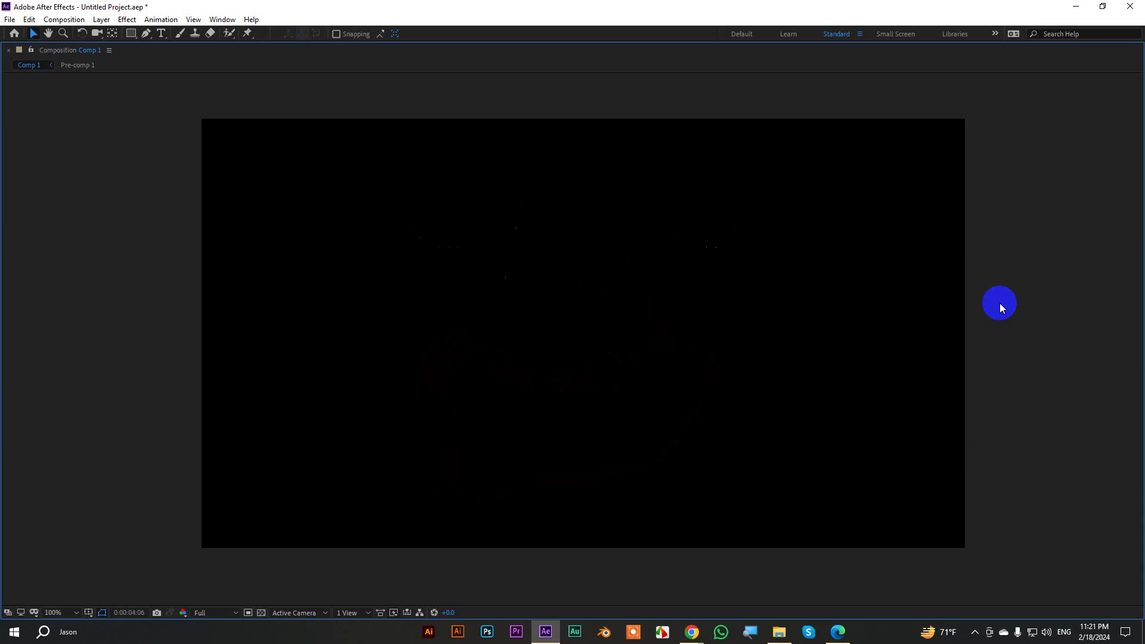
{"action": "key", "text": "Delete"}
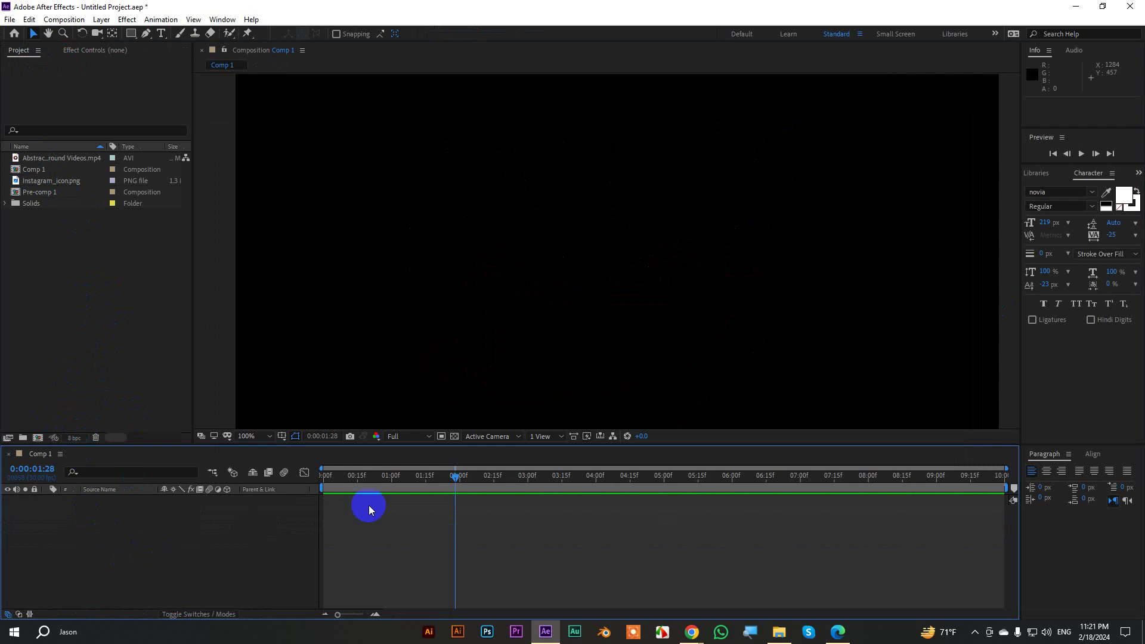
{"action": "left_click_drag", "start_coordinate": [447, 480], "coordinate": [307, 475]}
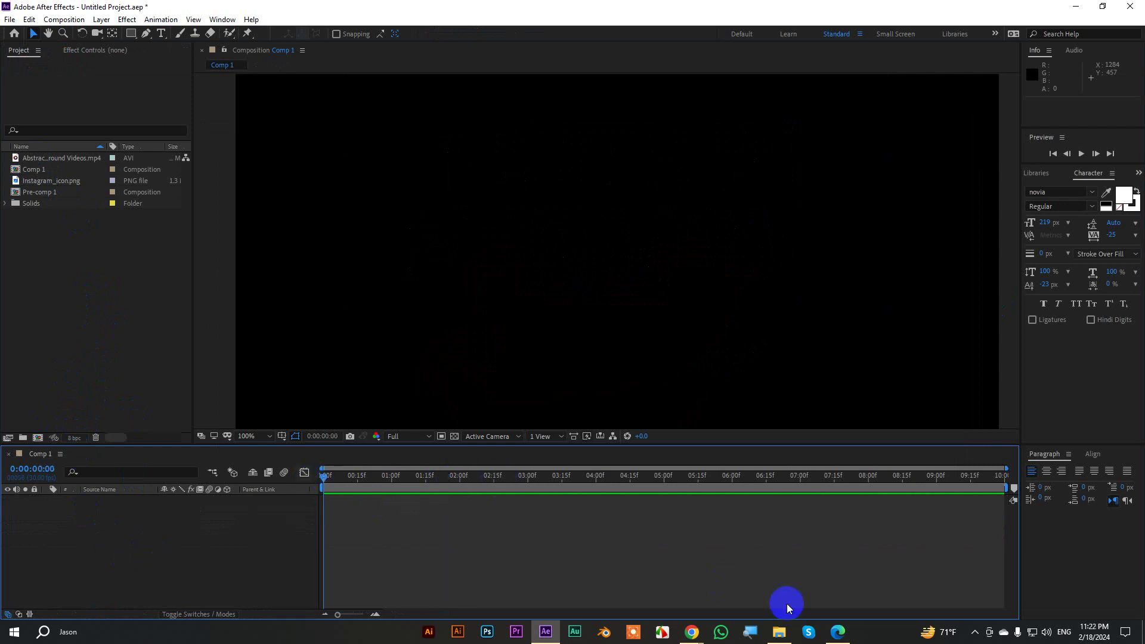
{"action": "left_click", "coordinate": [776, 633]}
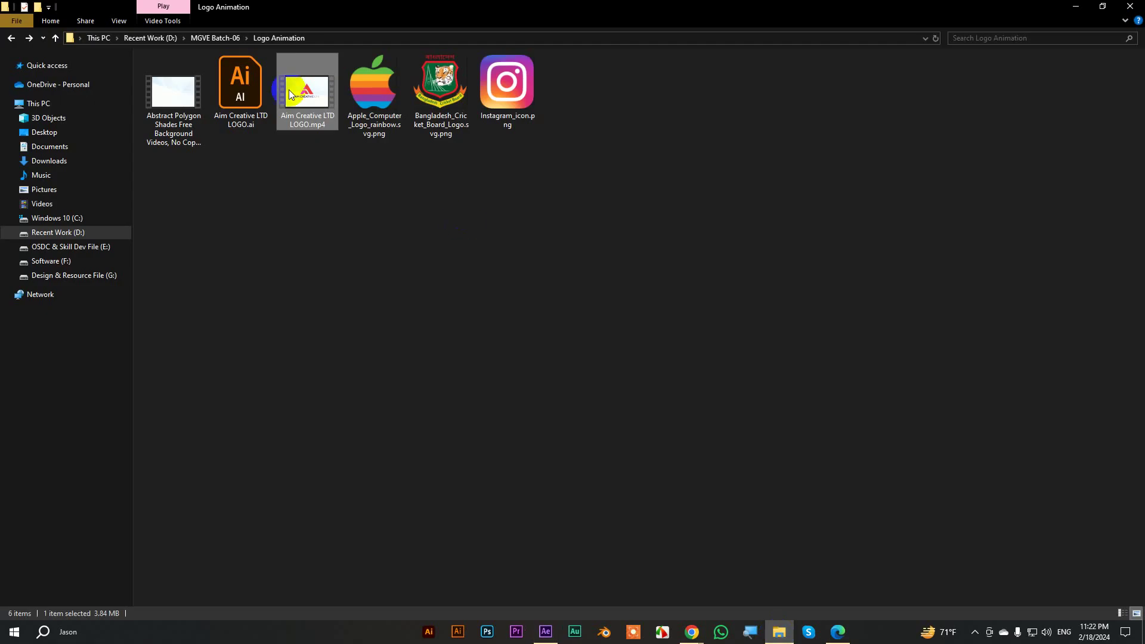
{"action": "left_click", "coordinate": [240, 89]}
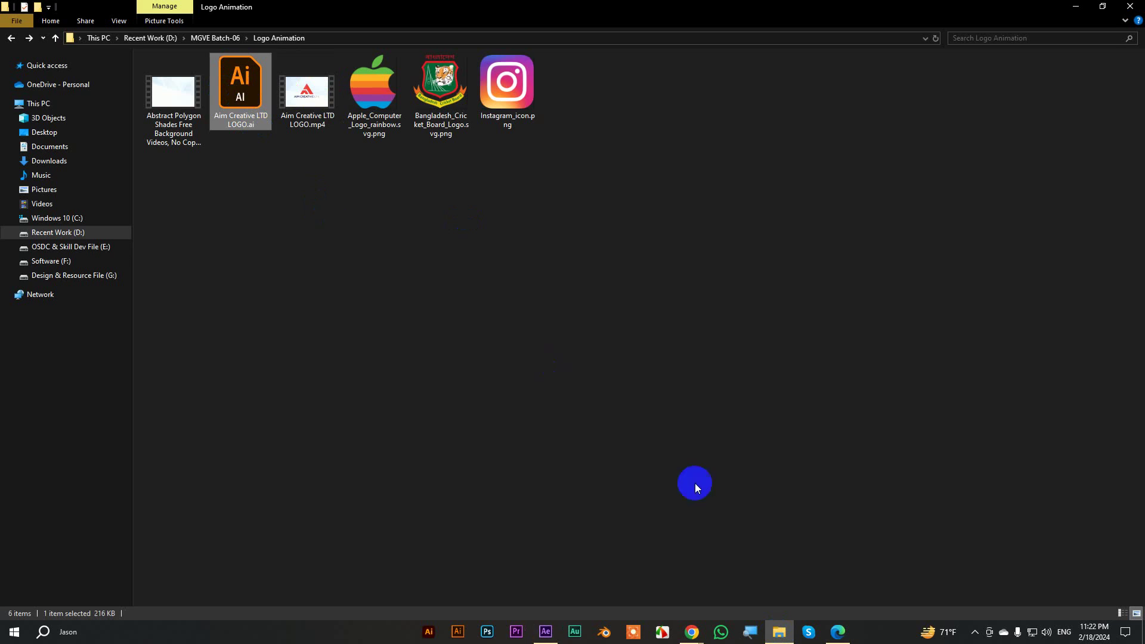
{"action": "left_click", "coordinate": [546, 631]}
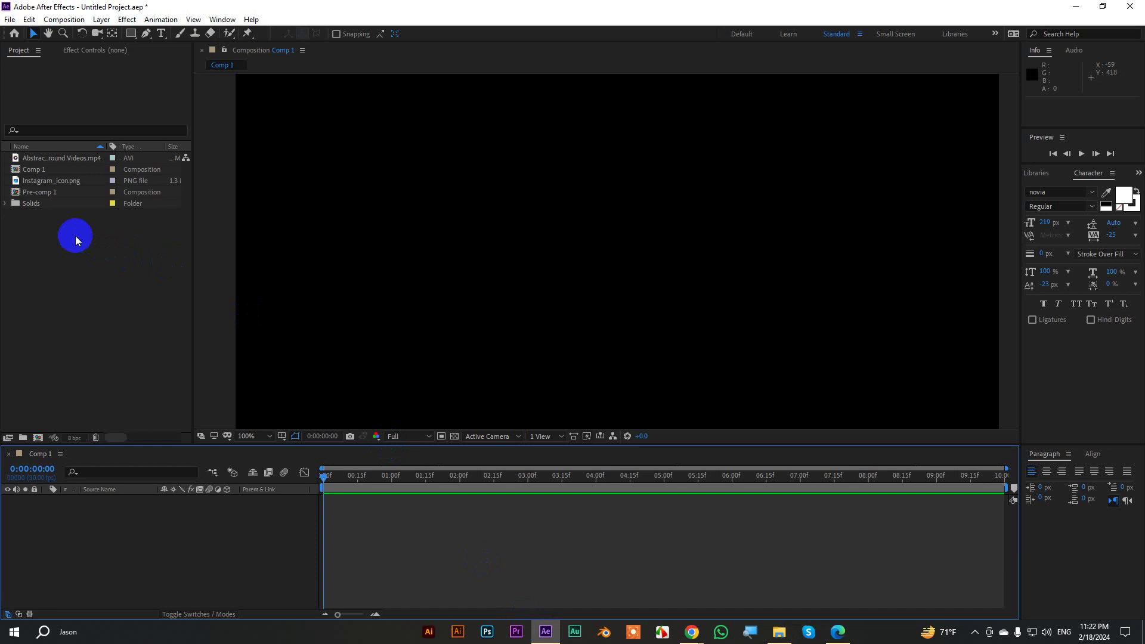
Delete Comp 1 and Pre-comp 1 from the project
{"action": "left_click", "coordinate": [40, 194]}
{"action": "left_click", "coordinate": [39, 171], "text": "ctrl"}
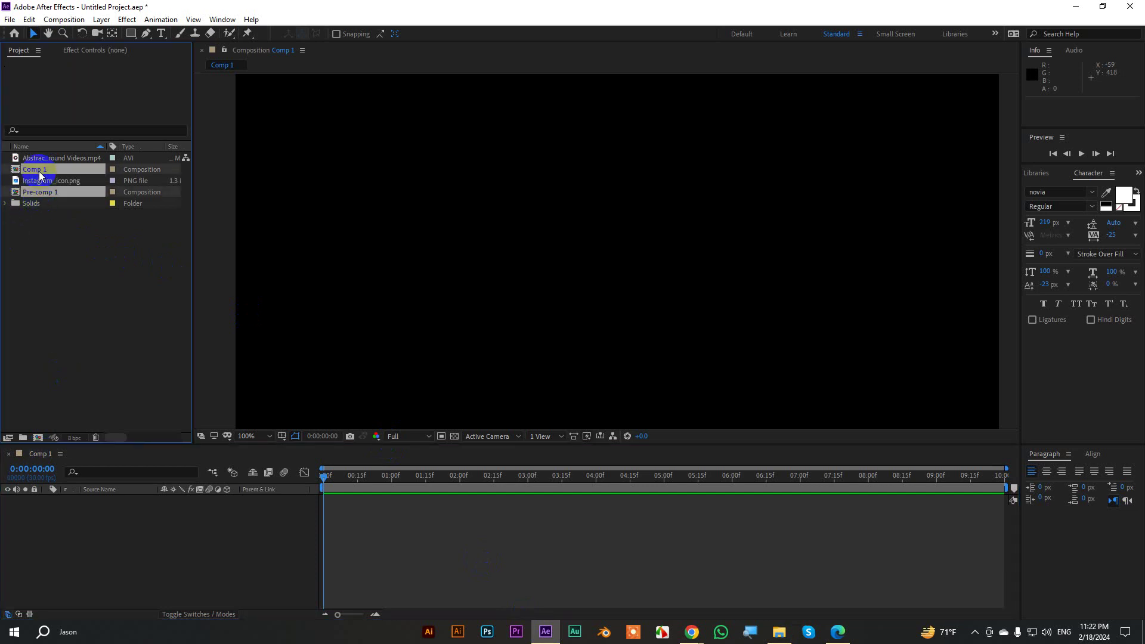
{"action": "key", "text": "Delete"}
{"action": "left_click", "coordinate": [632, 330]}
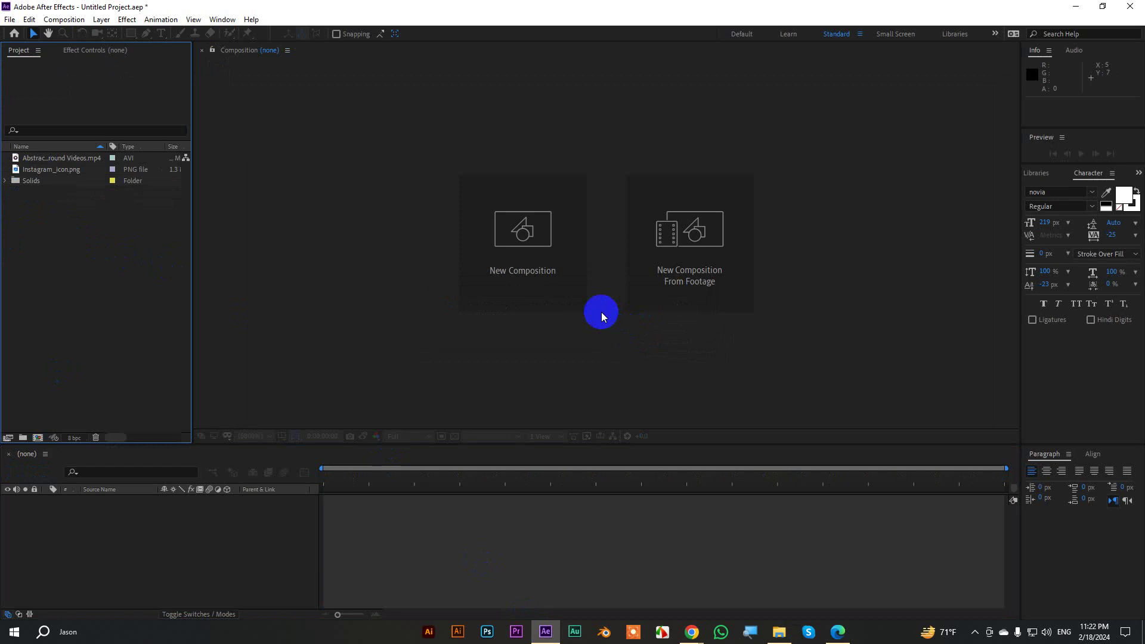
Import Aim Creative LTD LOGO.ai from the Logo Animation folder as Composition - Retain Layer Sizes
{"action": "double_click", "coordinate": [63, 263]}
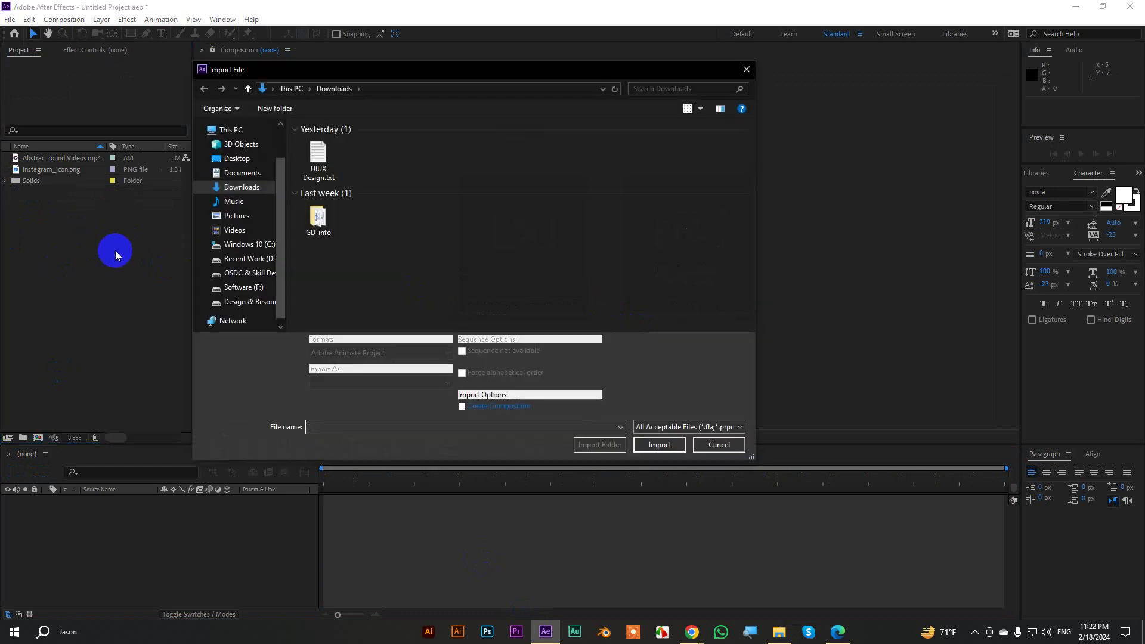
{"action": "left_click", "coordinate": [241, 259]}
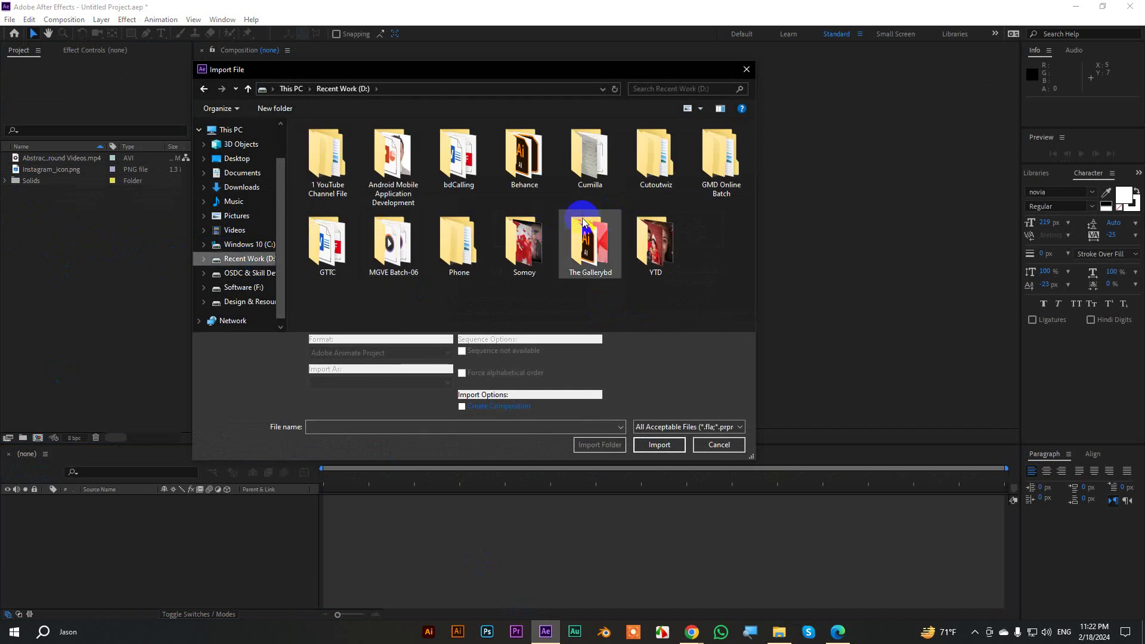
{"action": "double_click", "coordinate": [383, 257]}
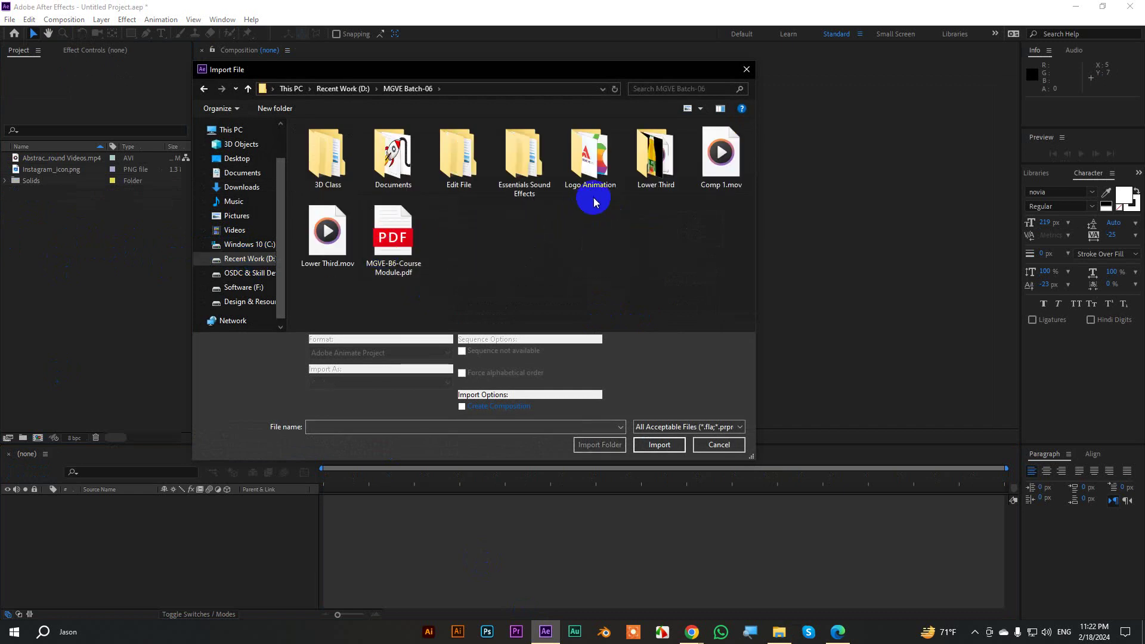
{"action": "double_click", "coordinate": [593, 174]}
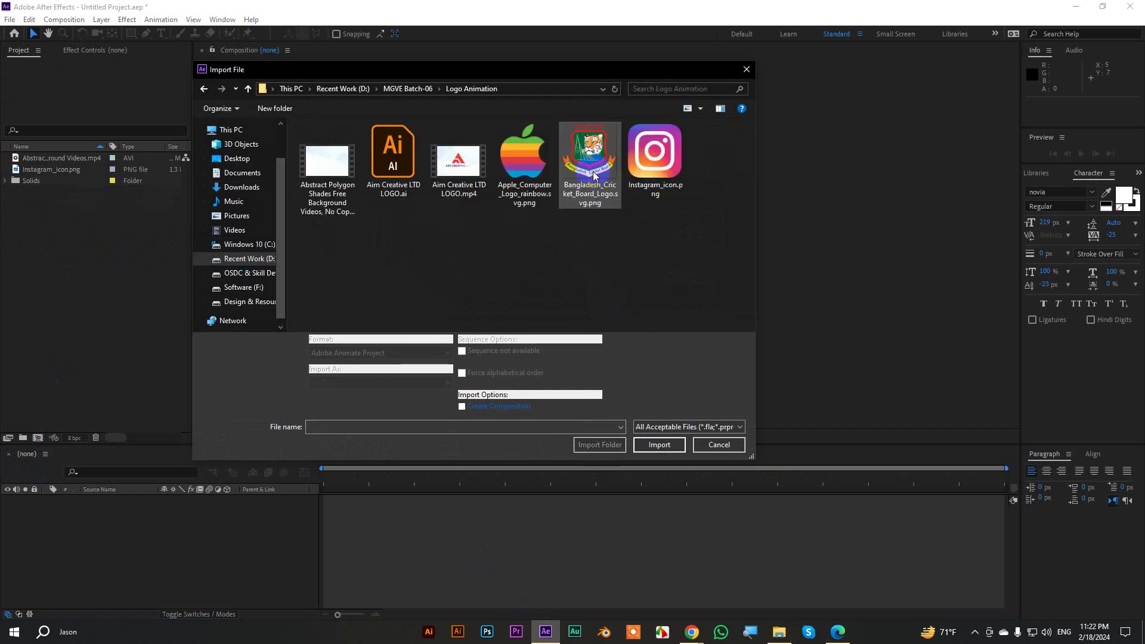
{"action": "left_click", "coordinate": [382, 170]}
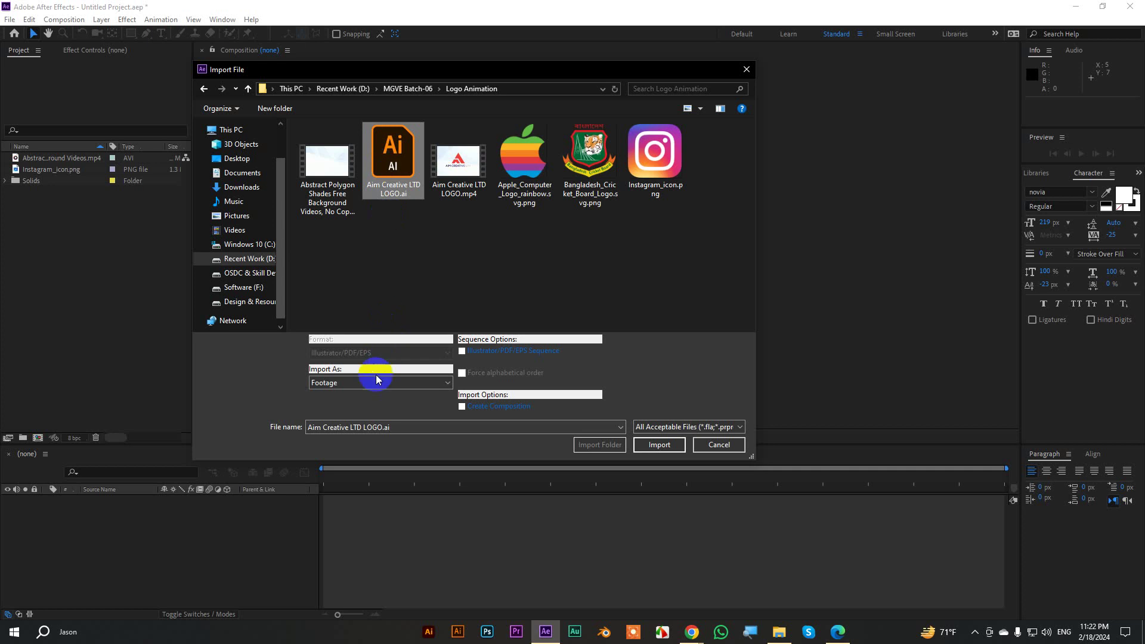
{"action": "left_click", "coordinate": [362, 384]}
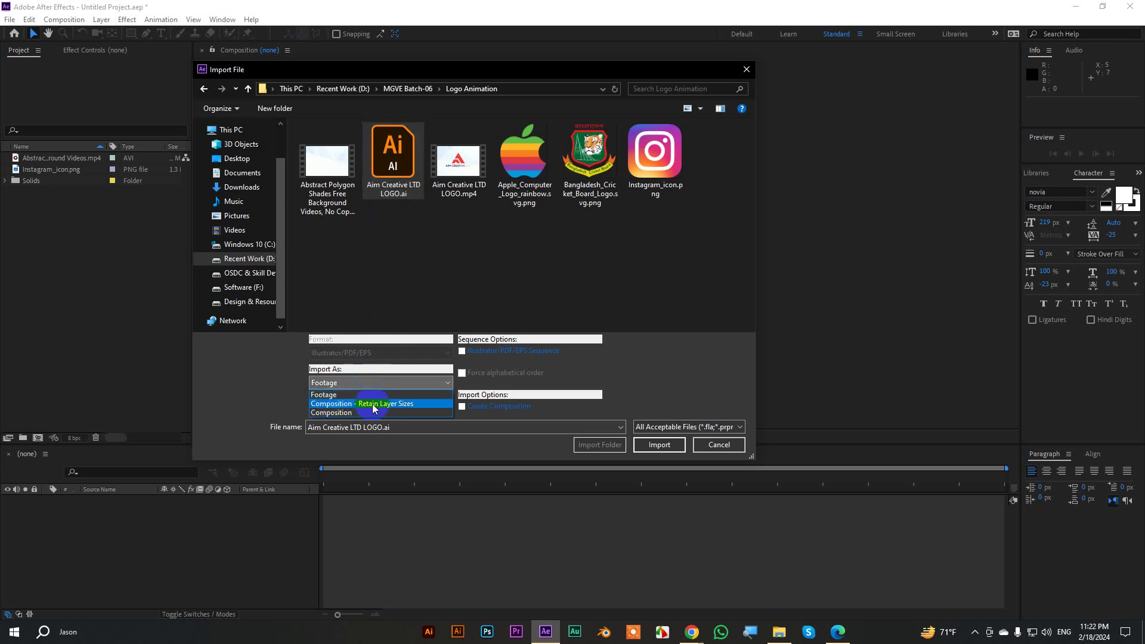
{"action": "left_click", "coordinate": [391, 405]}
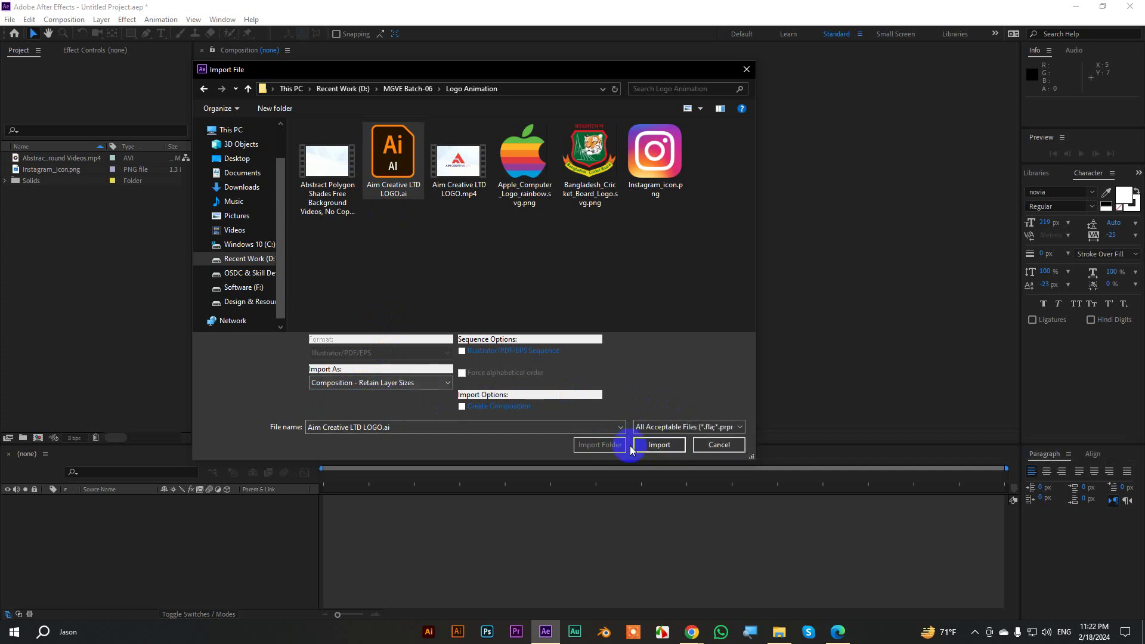
{"action": "left_click", "coordinate": [661, 446]}
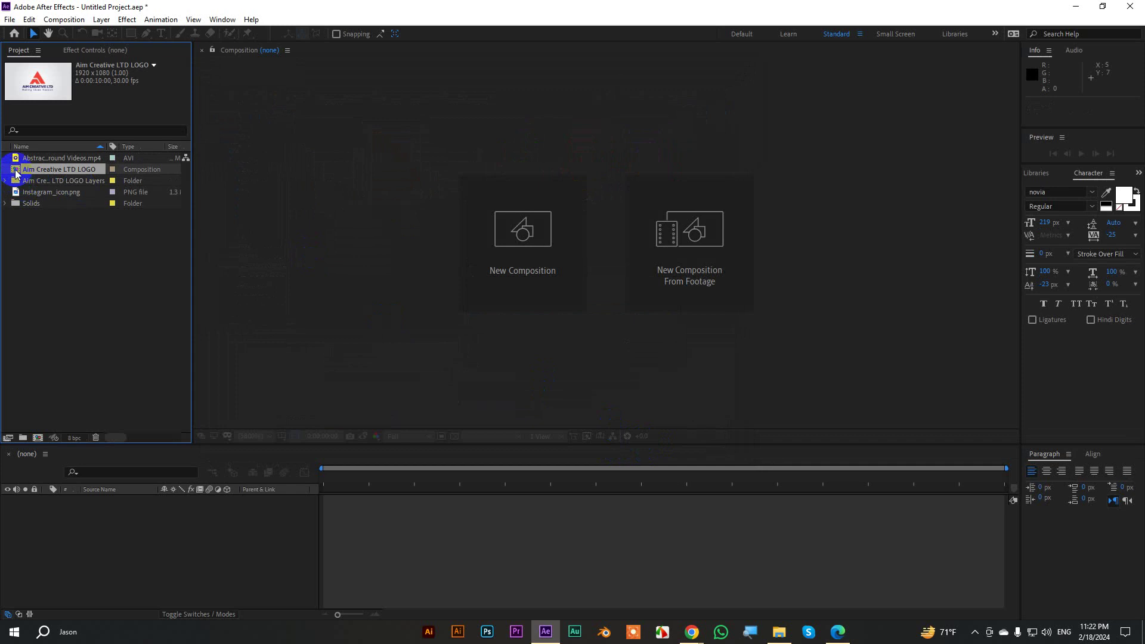
Open the Aim Creative LTD LOGO composition and fit it in the viewer
{"action": "double_click", "coordinate": [17, 171]}
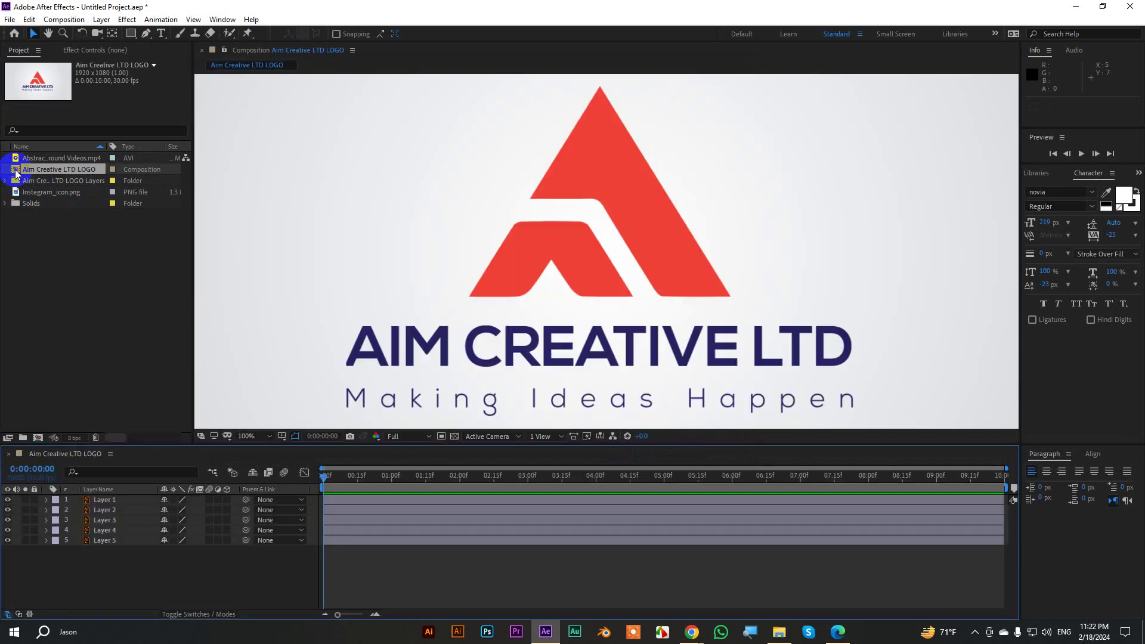
{"action": "left_click", "coordinate": [246, 436]}
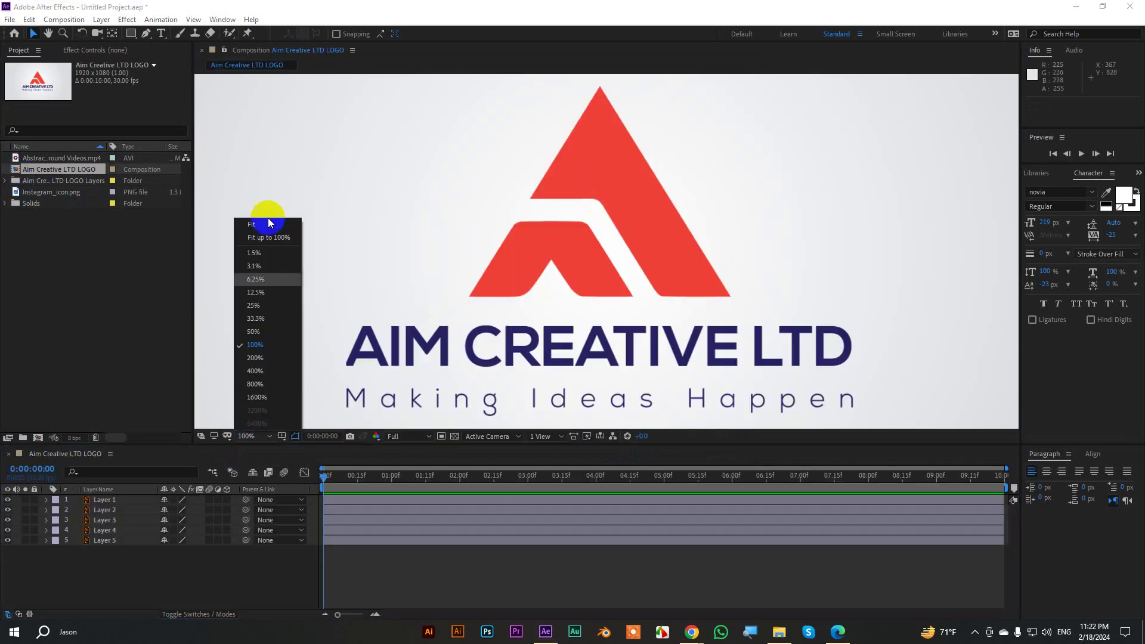
{"action": "left_click", "coordinate": [256, 222]}
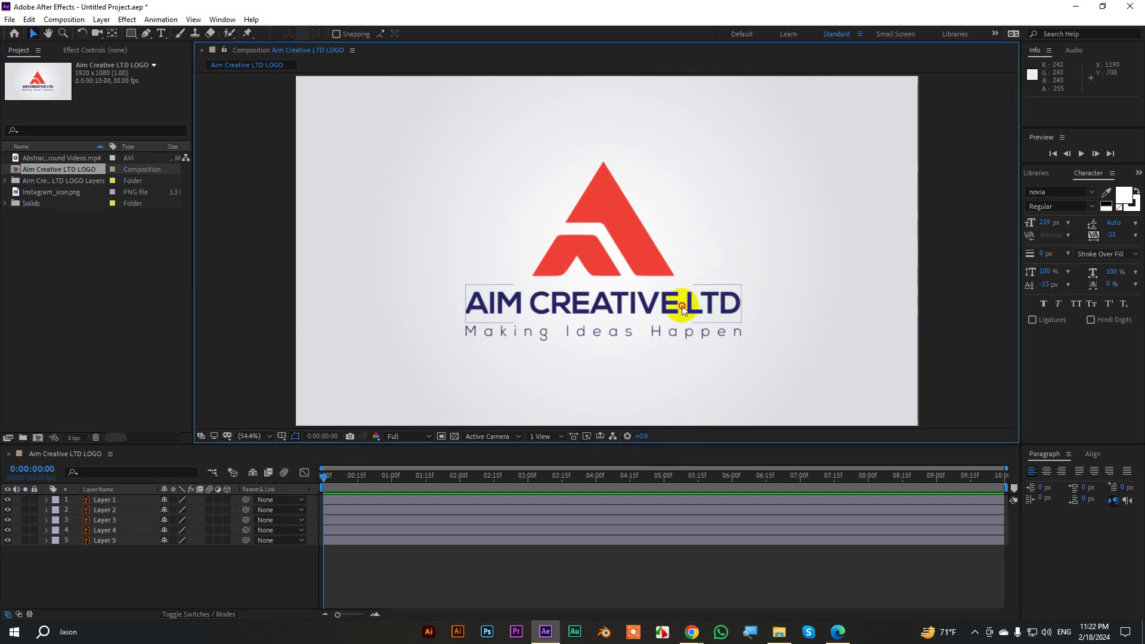
Check which layer holds each logo part, then select Layer 1 and Layer 2
{"action": "left_click", "coordinate": [611, 335]}
{"action": "left_click", "coordinate": [577, 230]}
{"action": "left_click", "coordinate": [549, 256]}
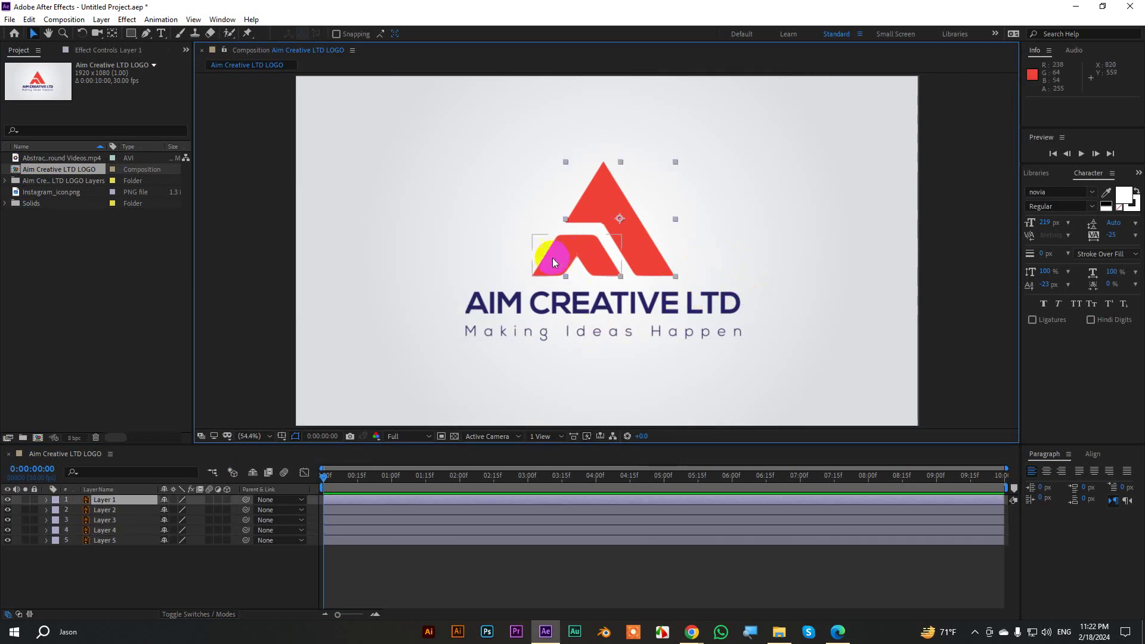
{"action": "left_click", "coordinate": [508, 319]}
{"action": "left_click", "coordinate": [584, 233]}
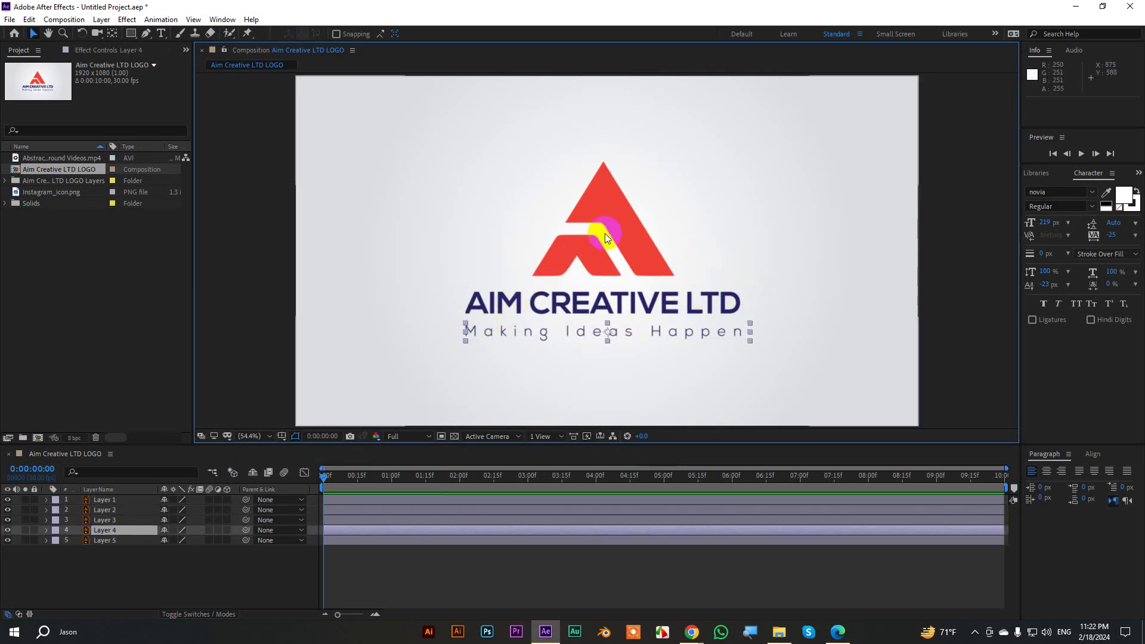
{"action": "left_click", "coordinate": [614, 206]}
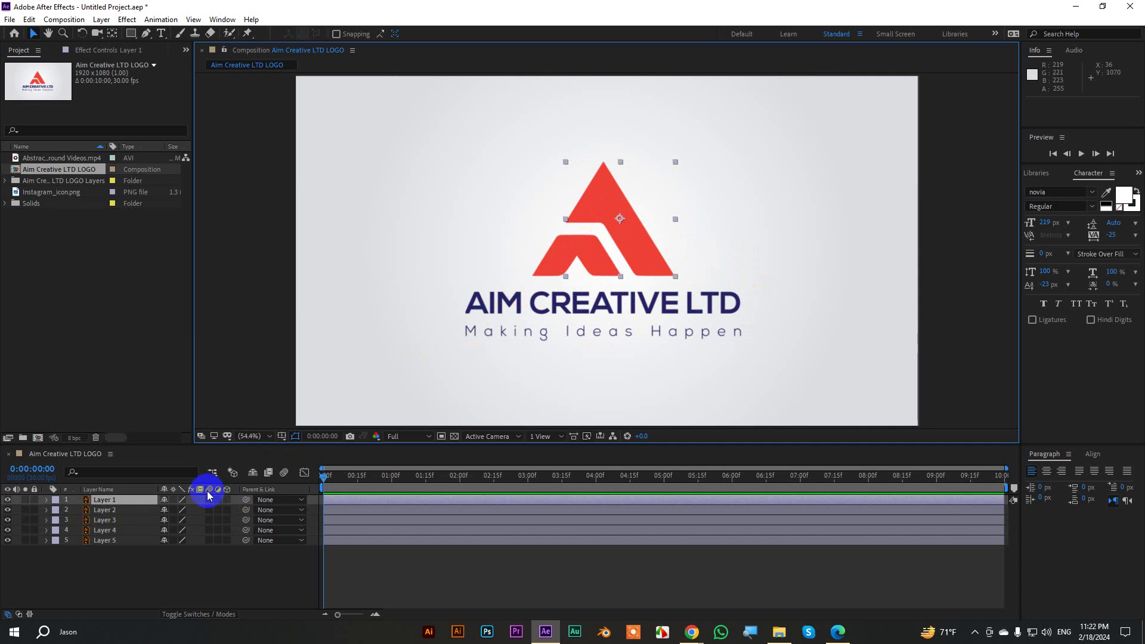
{"action": "left_click", "coordinate": [112, 512], "text": "ctrl"}
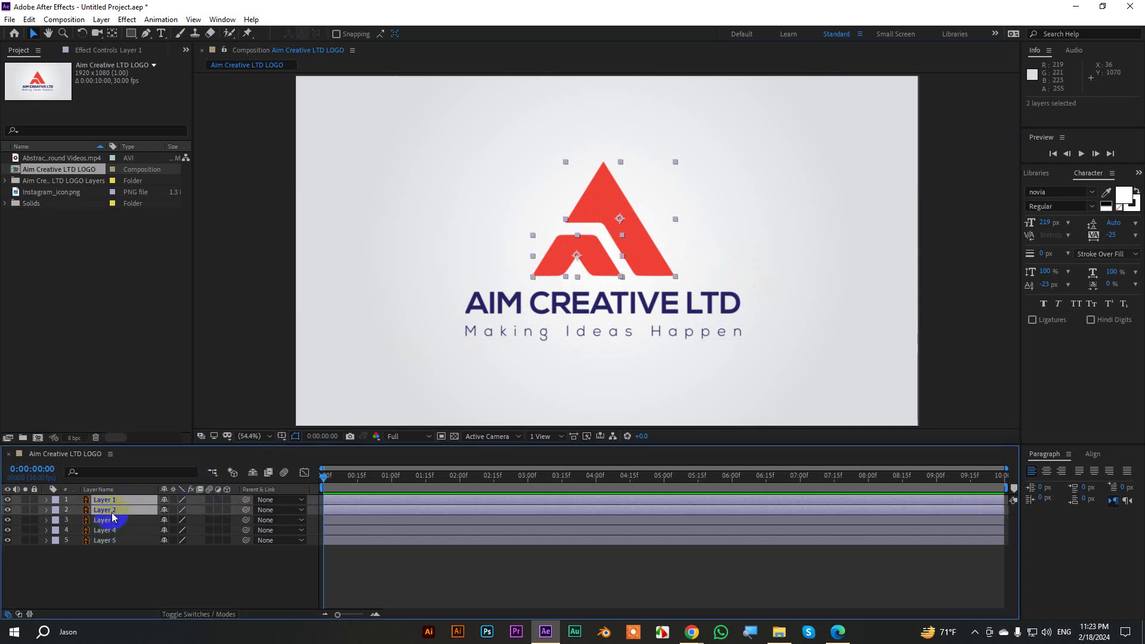
Convert Layers 1 and 2 into shape outlines and delete the original vector layers
{"action": "right_click", "coordinate": [113, 516]}
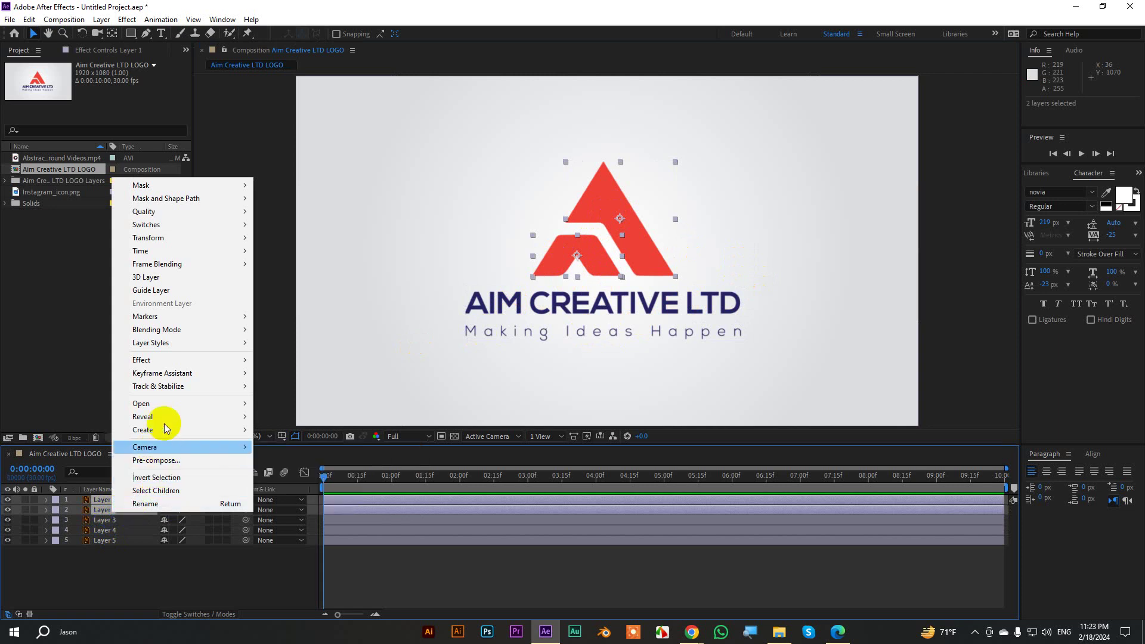
{"action": "mouse_move", "coordinate": [166, 428]}
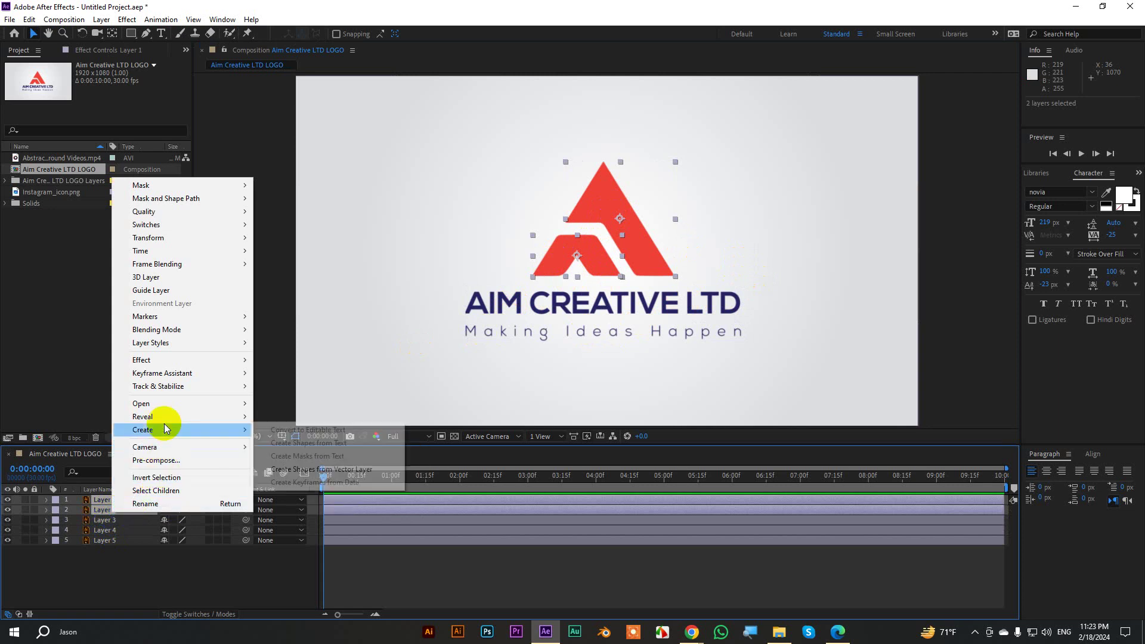
{"action": "left_click", "coordinate": [358, 473]}
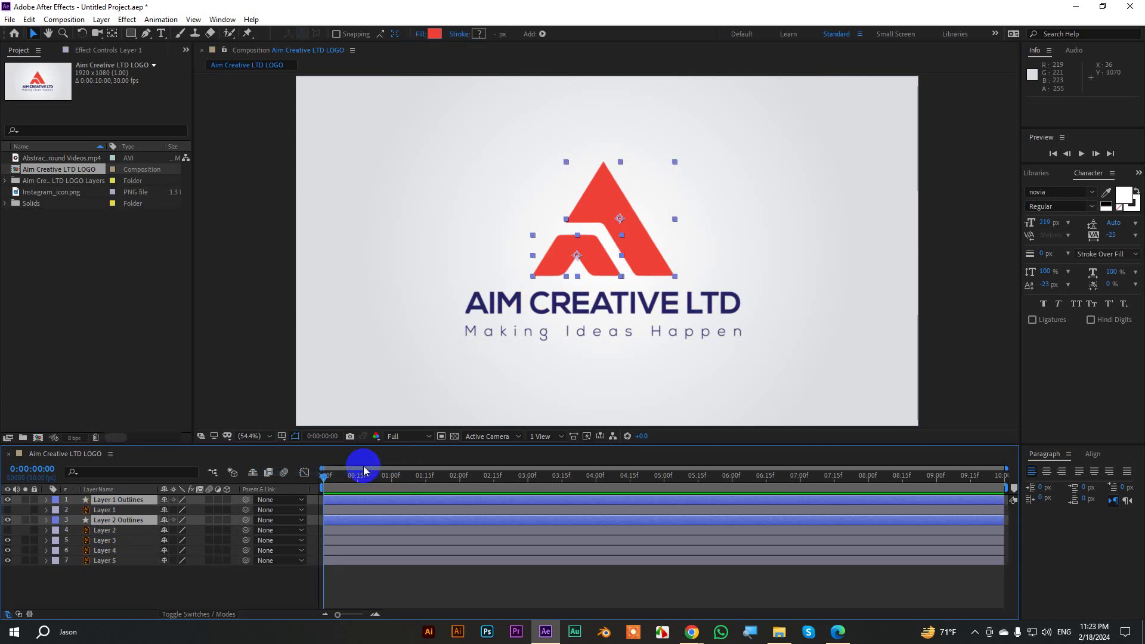
{"action": "left_click_drag", "start_coordinate": [105, 510], "coordinate": [120, 532]}
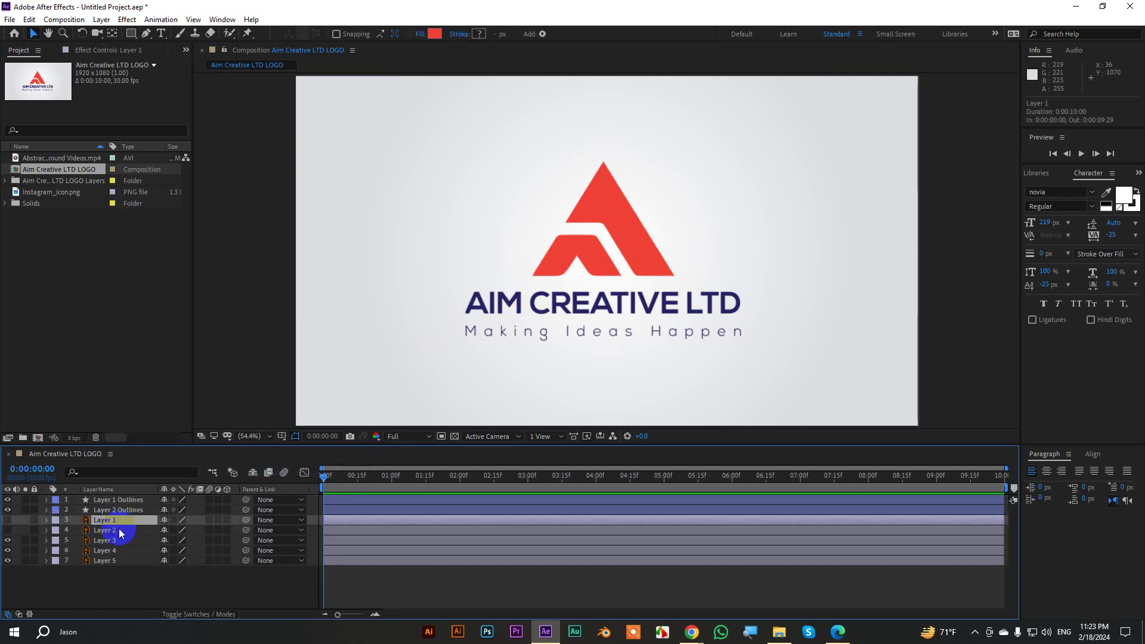
{"action": "left_click", "coordinate": [119, 533], "text": "shift"}
{"action": "key", "text": "Delete"}
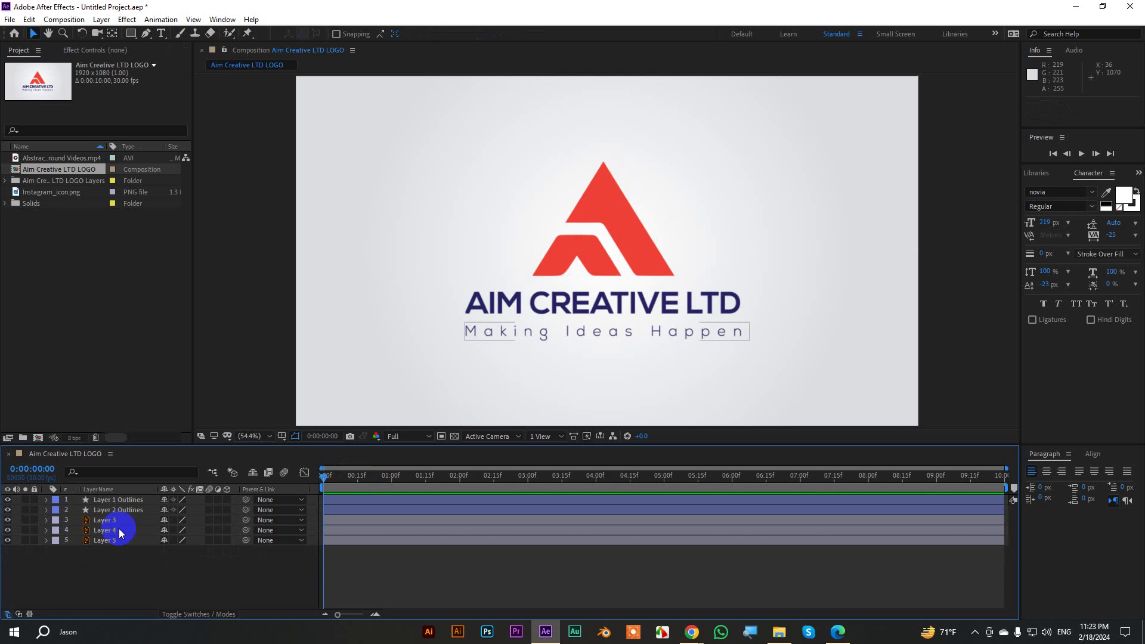
Create a new text layer below the logo with the Horizontal Type tool
{"action": "left_click", "coordinate": [117, 520]}
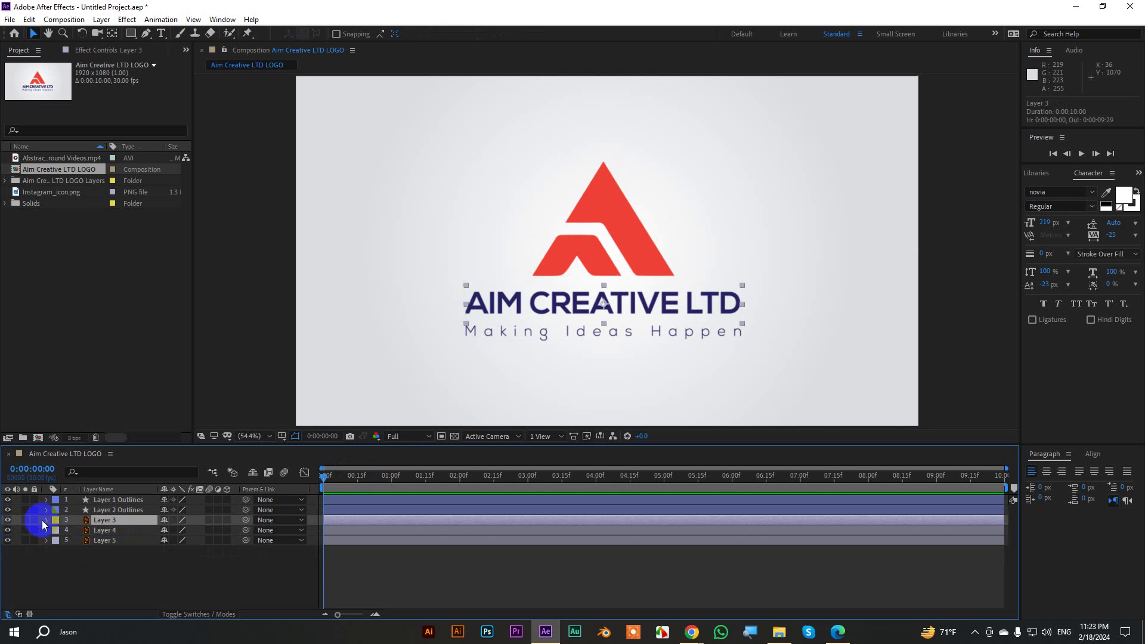
{"action": "left_click", "coordinate": [720, 577]}
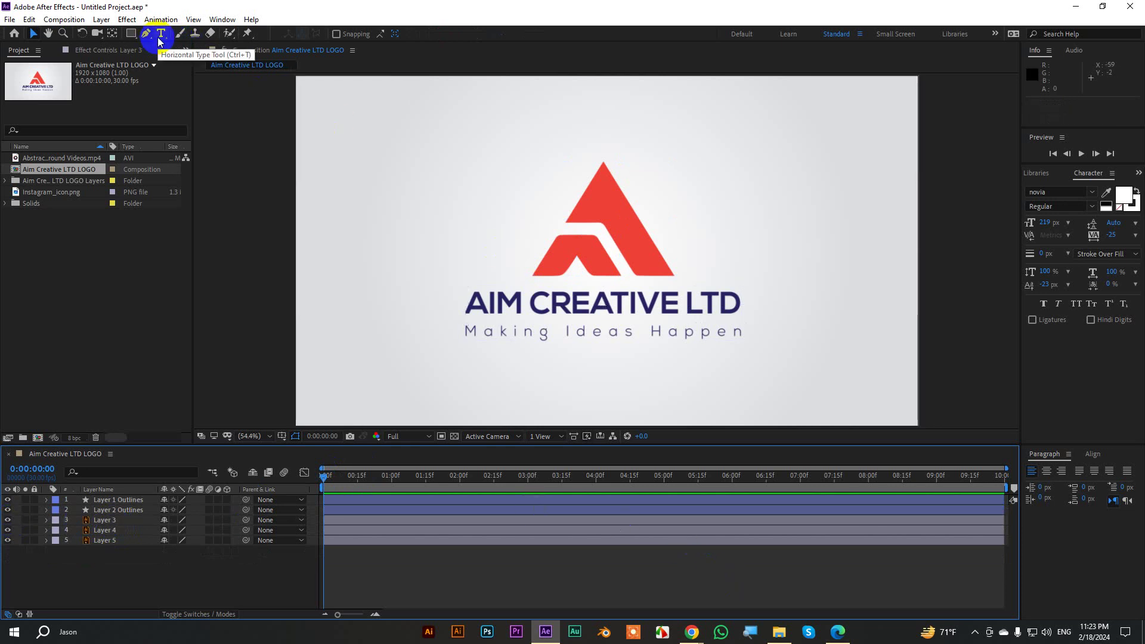
{"action": "left_click", "coordinate": [113, 522]}
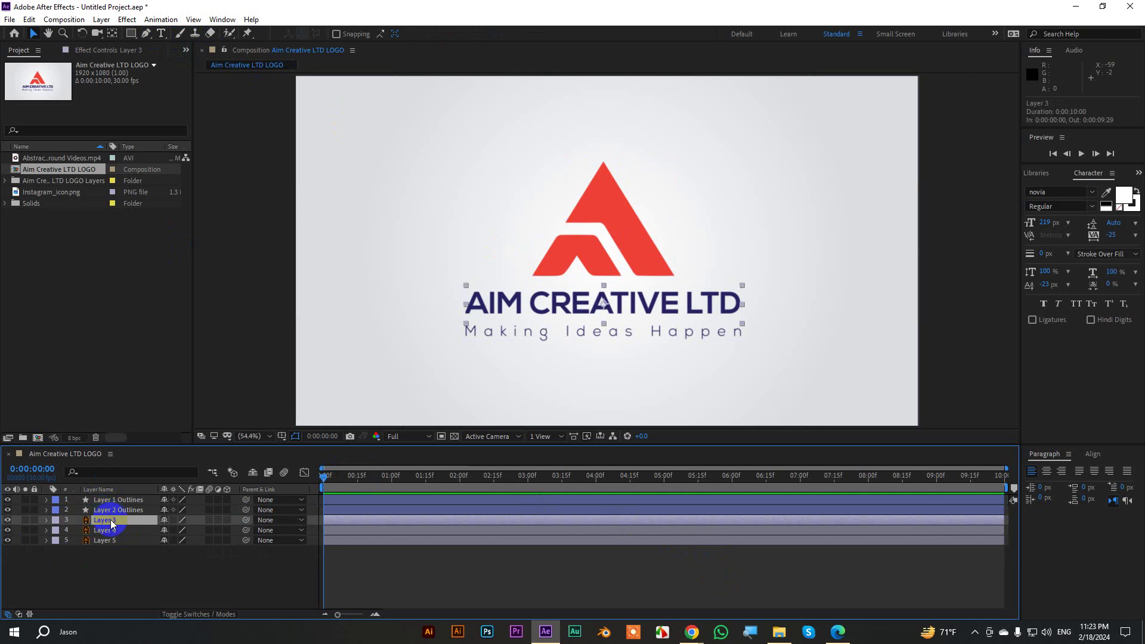
{"action": "right_click", "coordinate": [113, 522]}
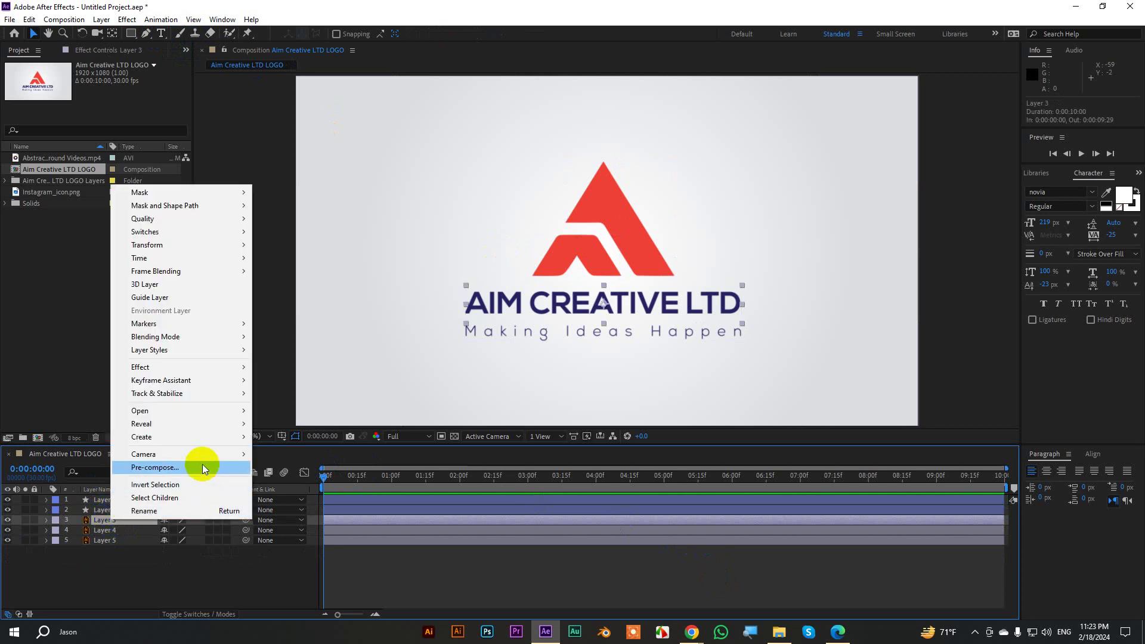
{"action": "mouse_move", "coordinate": [178, 438]}
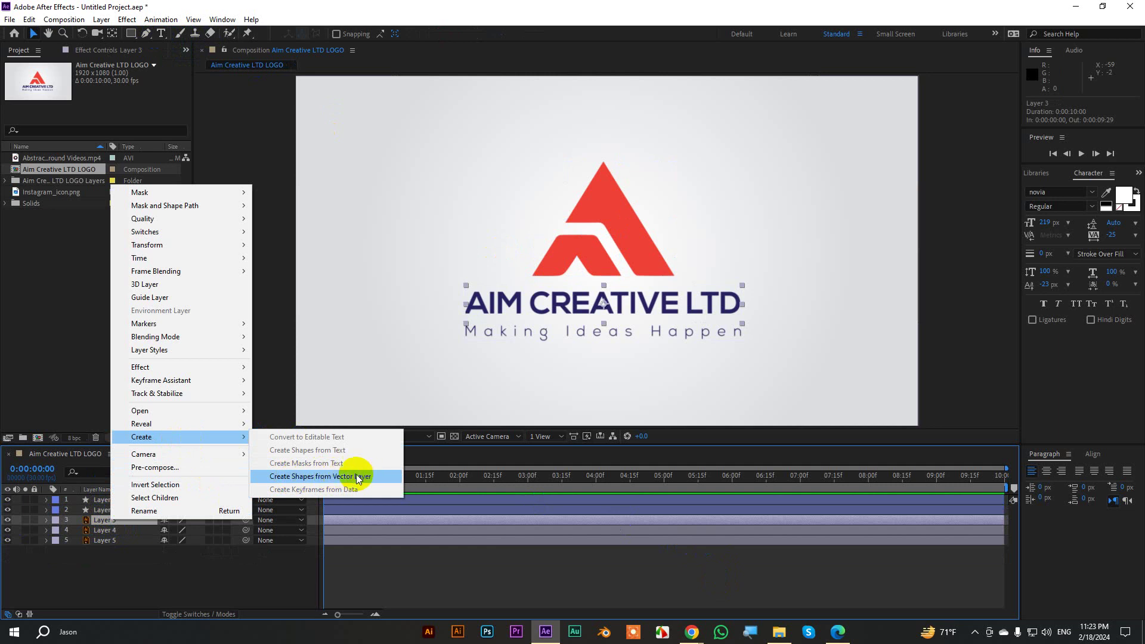
{"action": "left_click", "coordinate": [101, 528]}
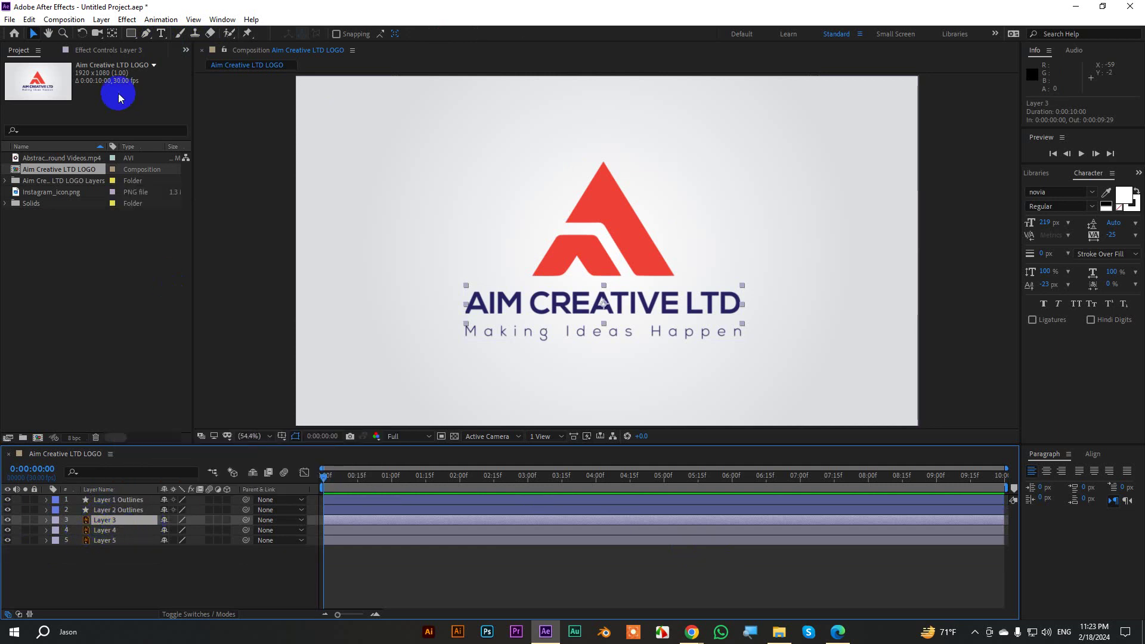
{"action": "left_click", "coordinate": [161, 34]}
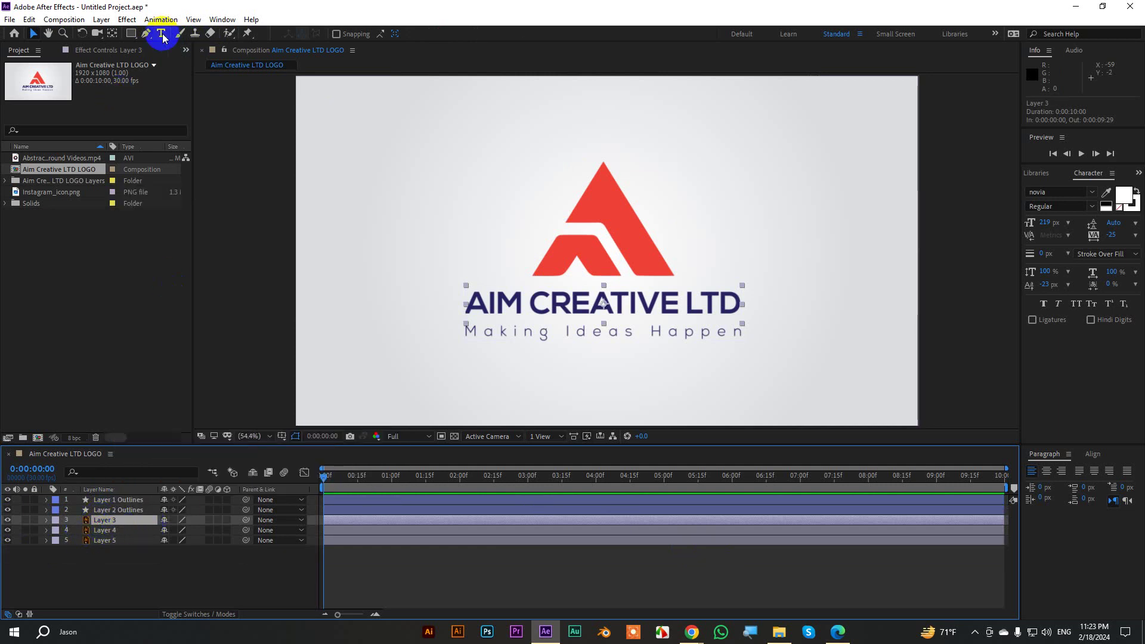
{"action": "left_click", "coordinate": [469, 374]}
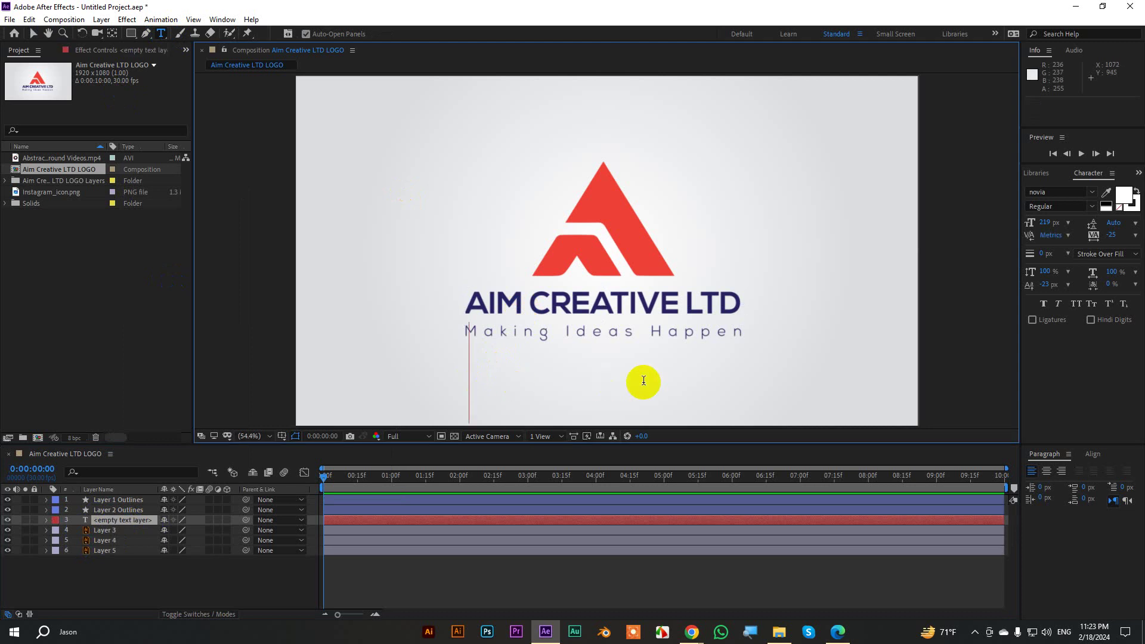
Type AIM CREATIVE LTD and style it Nexa Bold, 90 px, in the title's navy
{"action": "type", "text": "AIM"}
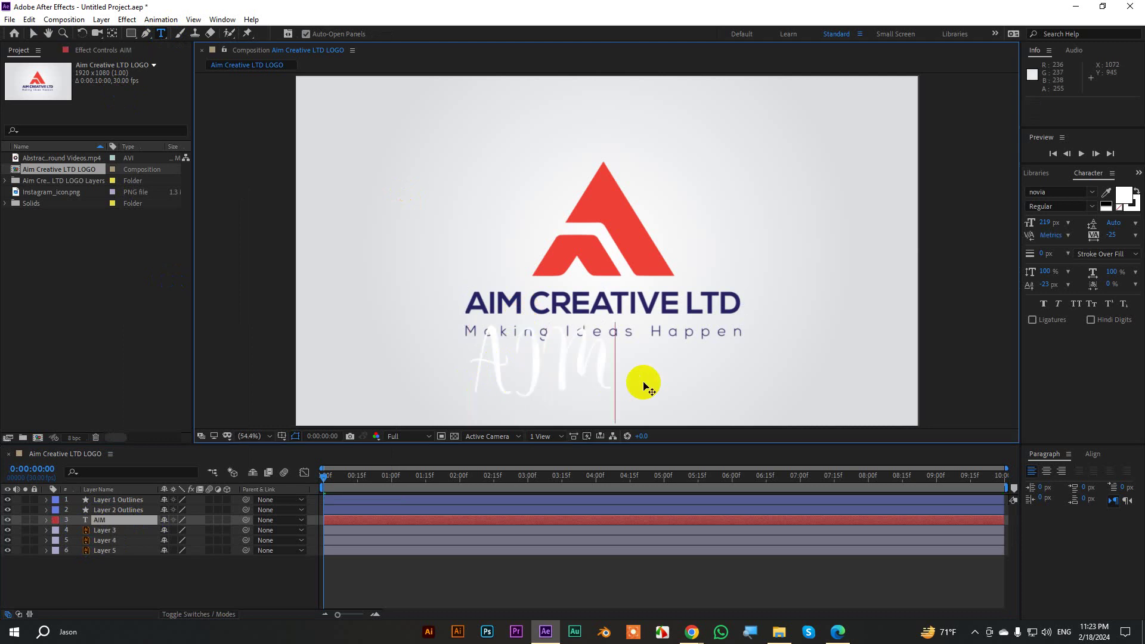
{"action": "type", "text": " CR"}
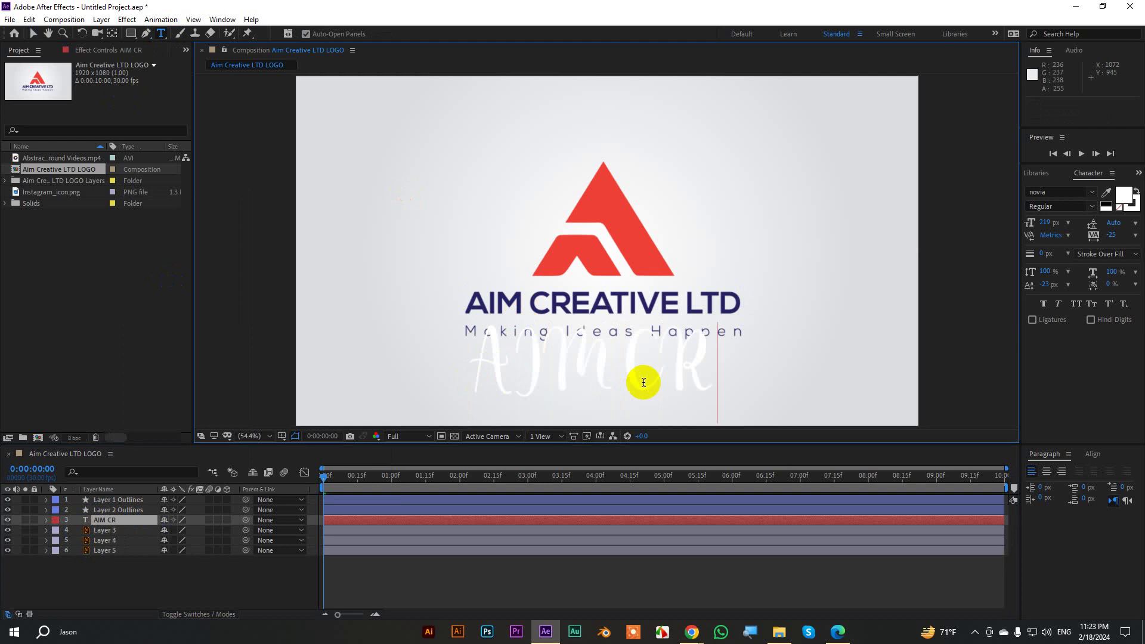
{"action": "type", "text": "EATIVE"}
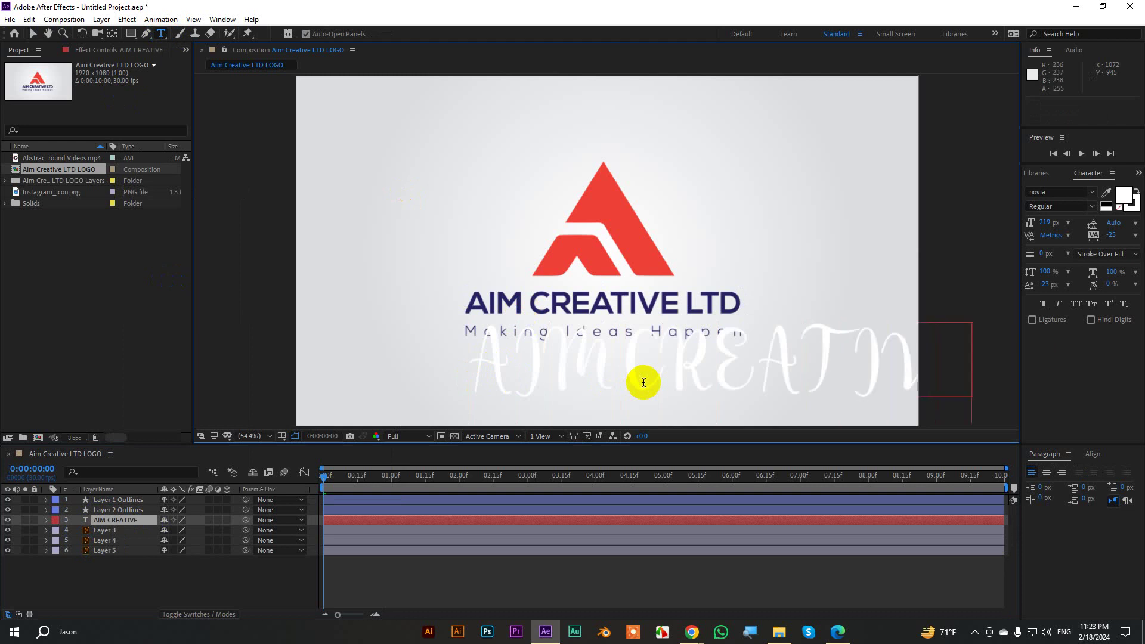
{"action": "type", "text": " LTD"}
{"action": "key", "text": "ctrl+a"}
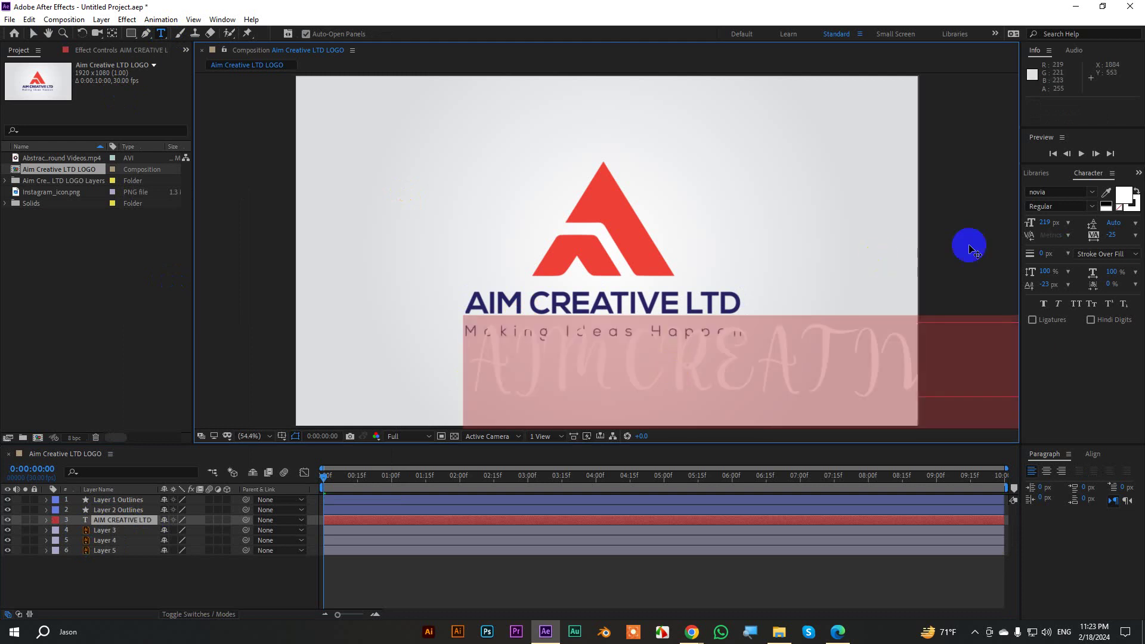
{"action": "left_click", "coordinate": [1052, 192]}
{"action": "type", "text": "n"}
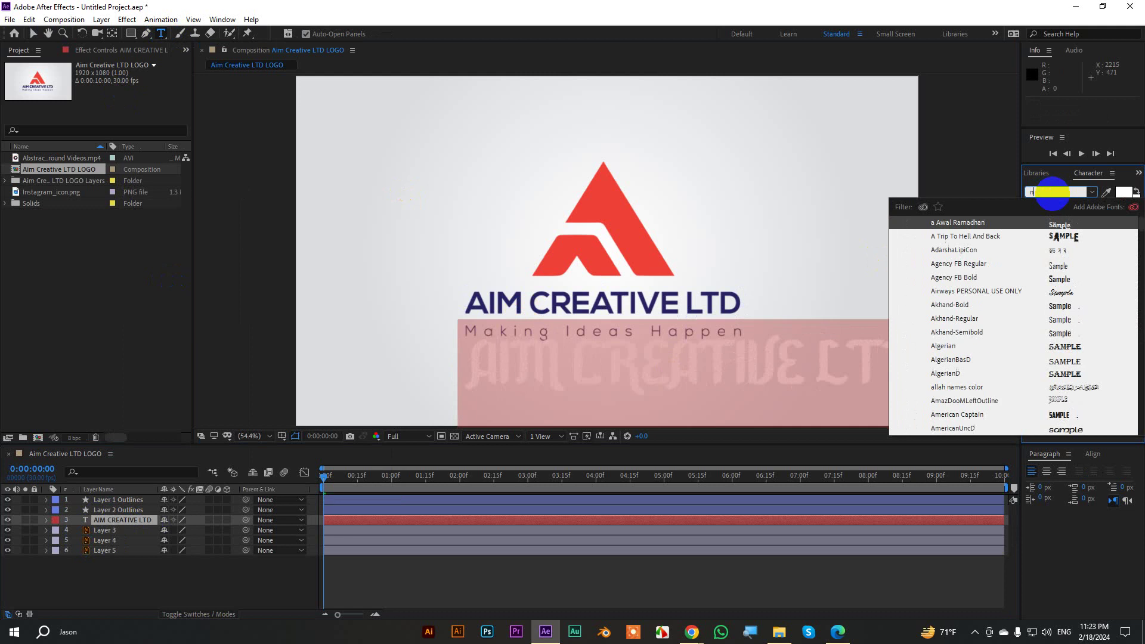
{"action": "type", "text": "exa"}
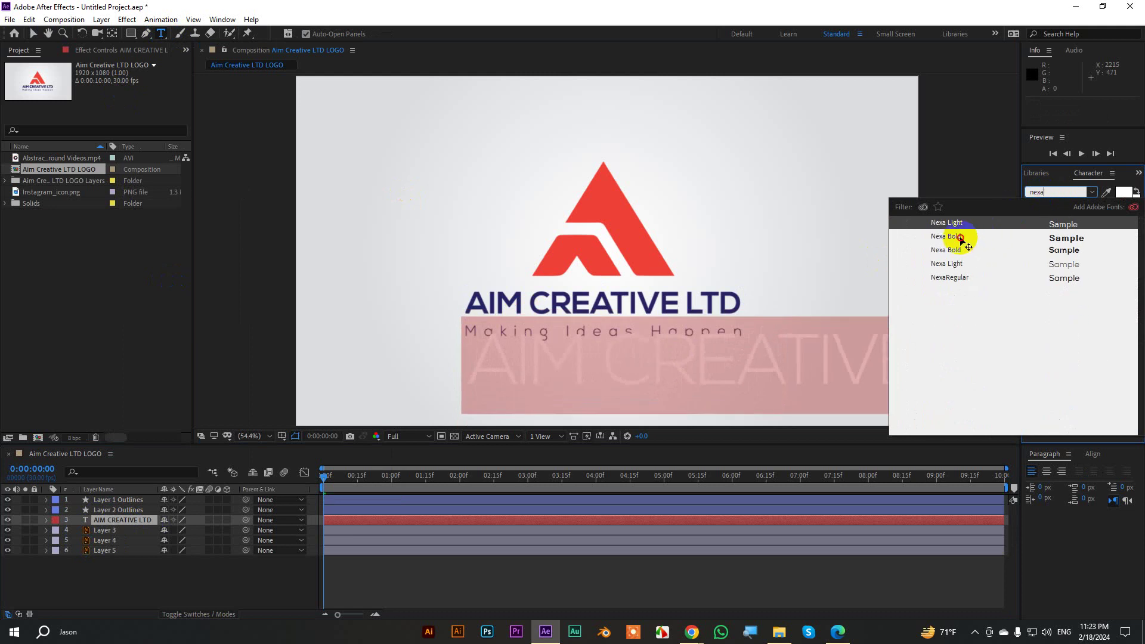
{"action": "left_click", "coordinate": [959, 238]}
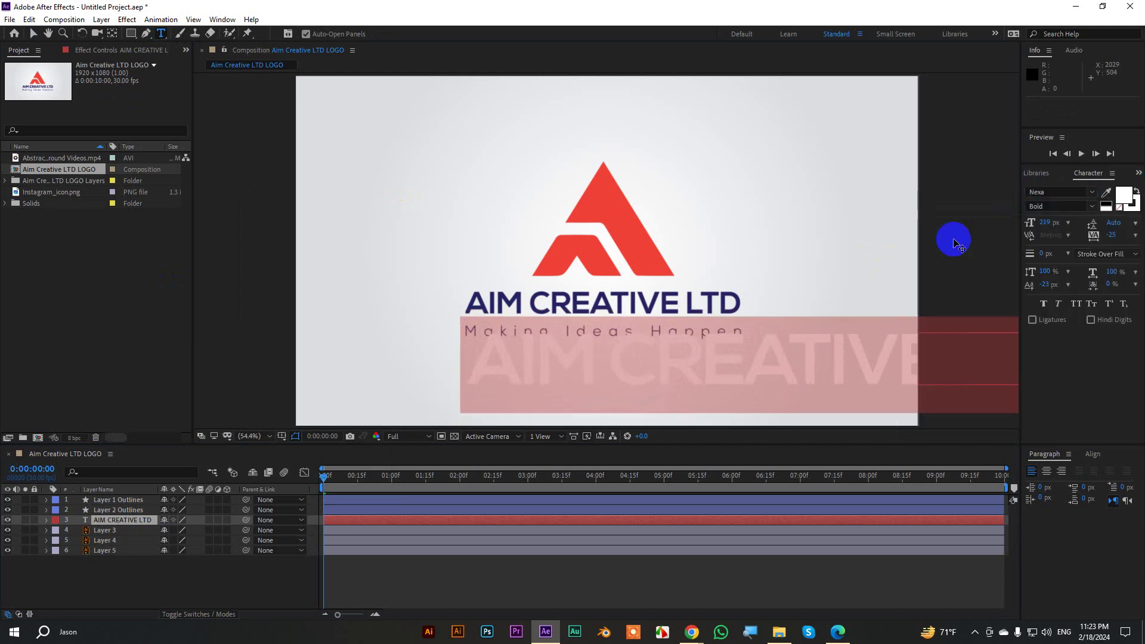
{"action": "left_click", "coordinate": [1047, 221]}
{"action": "type", "text": "90"}
{"action": "key", "text": "Return"}
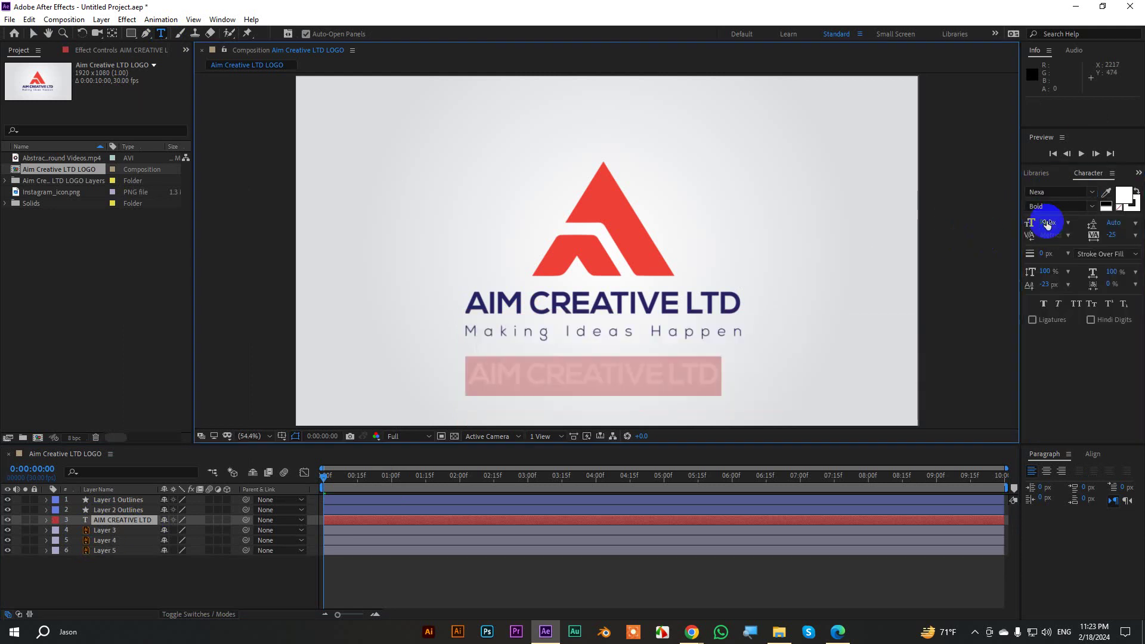
{"action": "left_click", "coordinate": [1107, 193]}
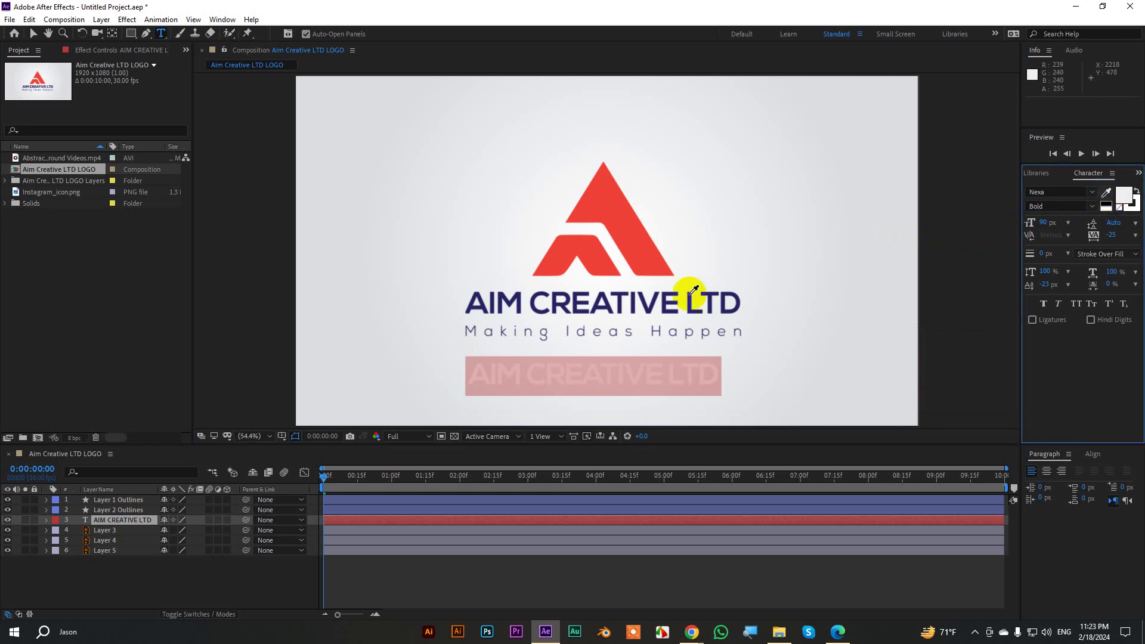
{"action": "left_click", "coordinate": [669, 300]}
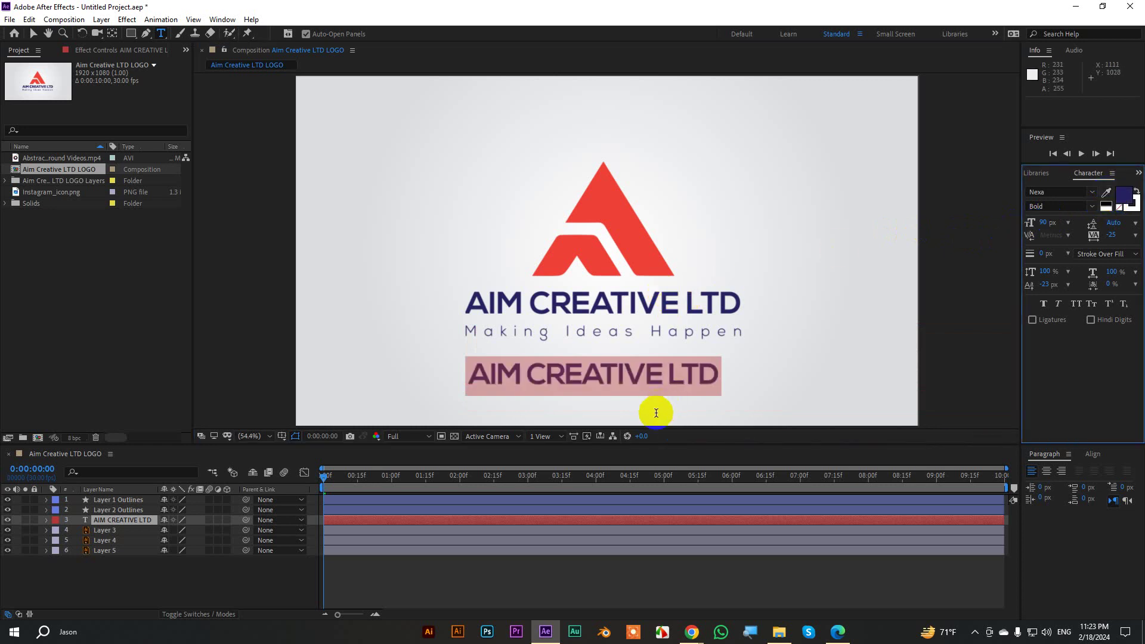
Move the new text onto the original title and set its tracking to 28
{"action": "left_click", "coordinate": [35, 36]}
{"action": "left_click_drag", "start_coordinate": [618, 388], "coordinate": [616, 308]}
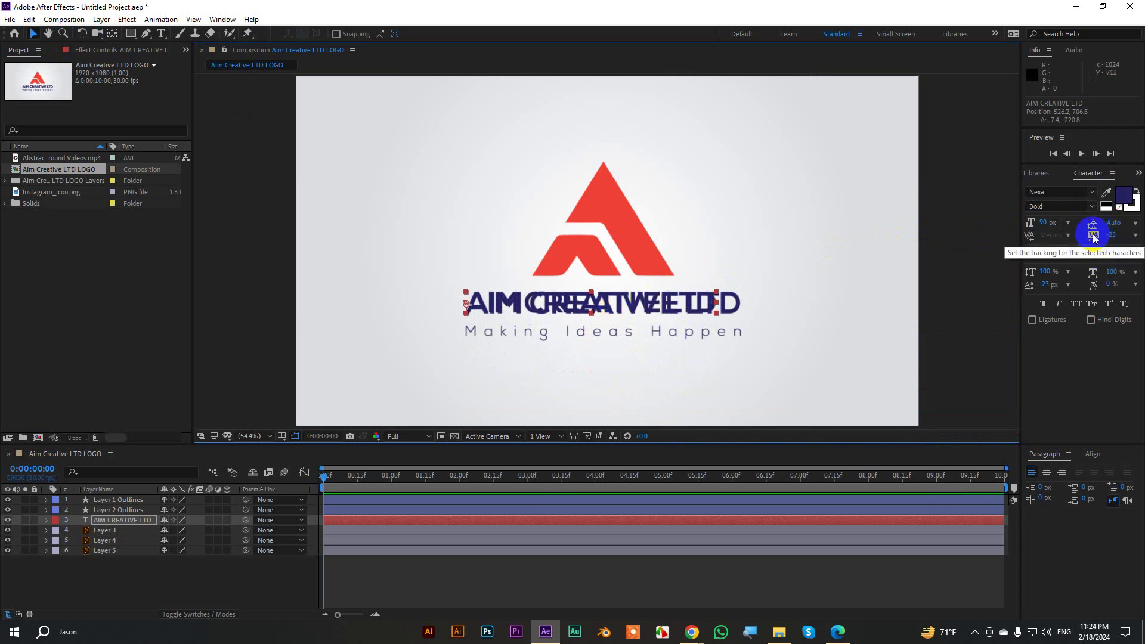
{"action": "left_click_drag", "start_coordinate": [1094, 237], "coordinate": [1140, 233]}
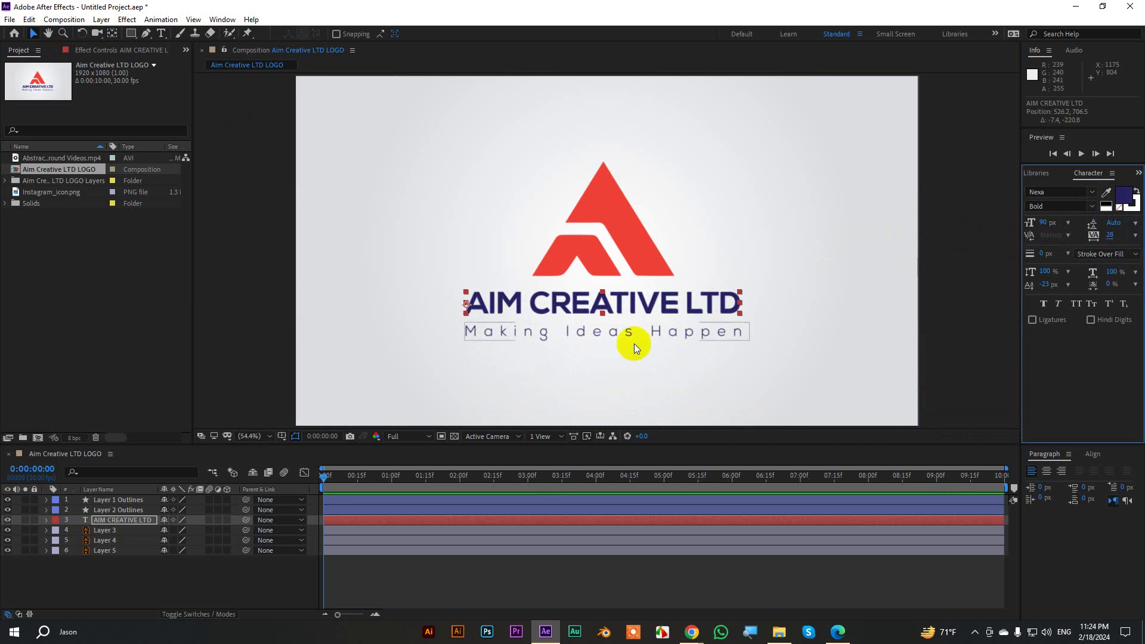
{"action": "left_click_drag", "start_coordinate": [231, 503], "coordinate": [109, 540]}
Delete the old title image Layer 3 and check which layer holds each logo piece
{"action": "left_click", "coordinate": [106, 532]}
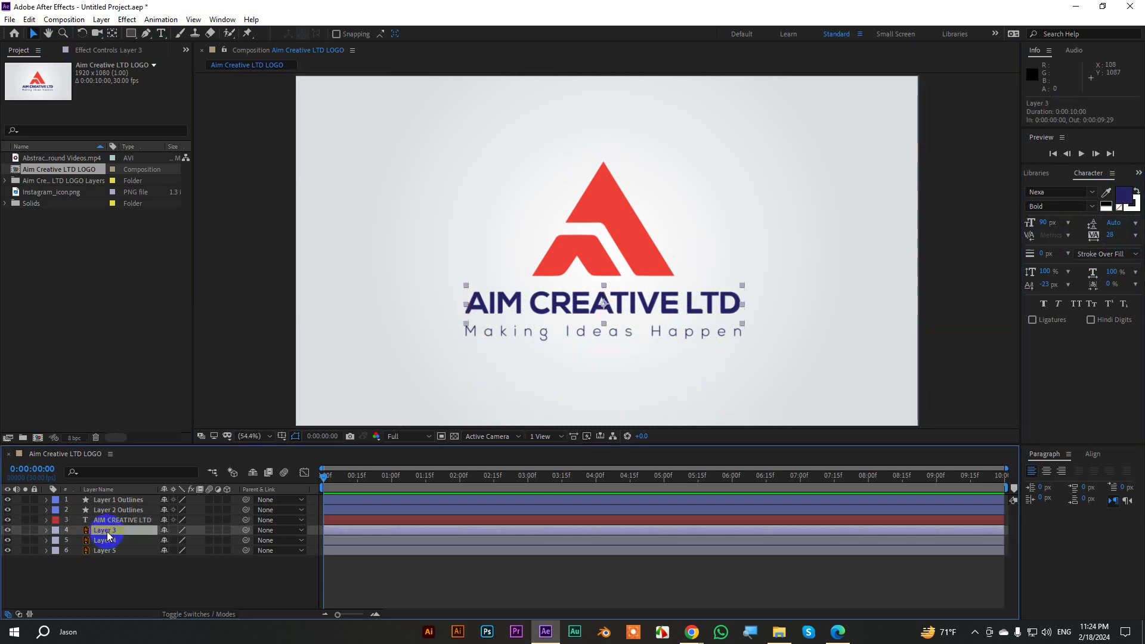
{"action": "key", "text": "Delete"}
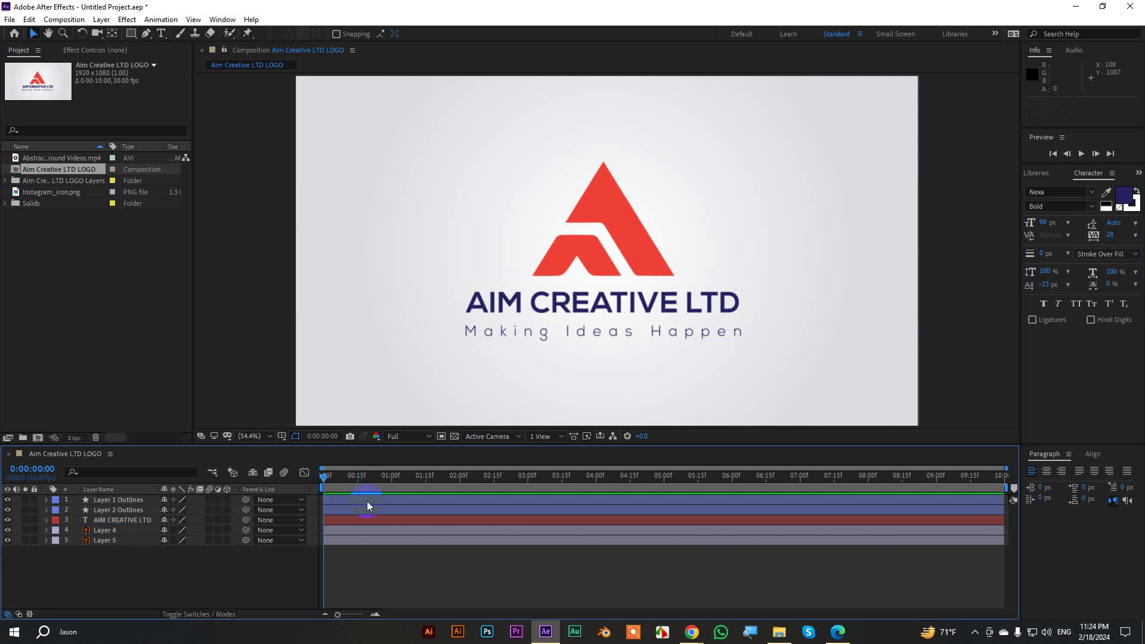
{"action": "left_click", "coordinate": [141, 520]}
{"action": "left_click", "coordinate": [139, 514]}
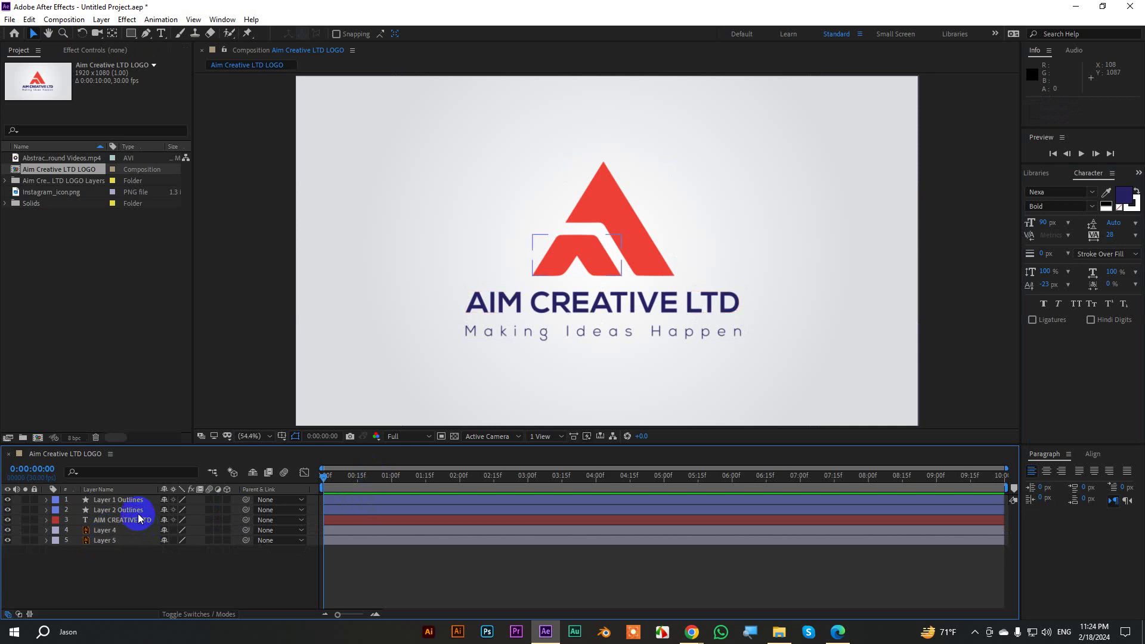
{"action": "left_click", "coordinate": [605, 224]}
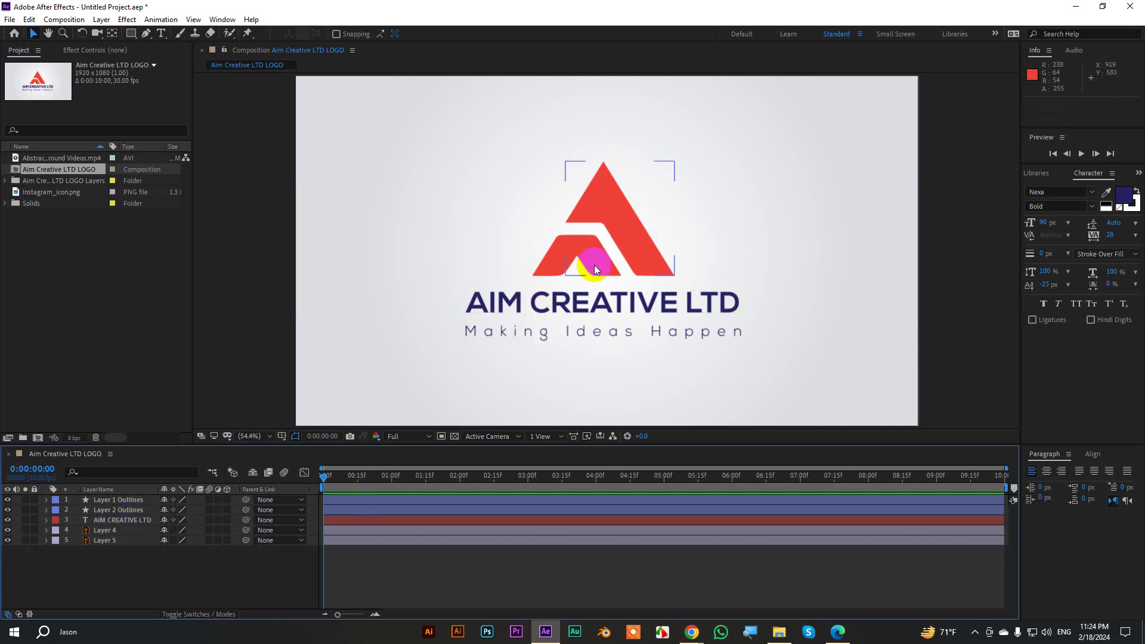
{"action": "left_click", "coordinate": [99, 534]}
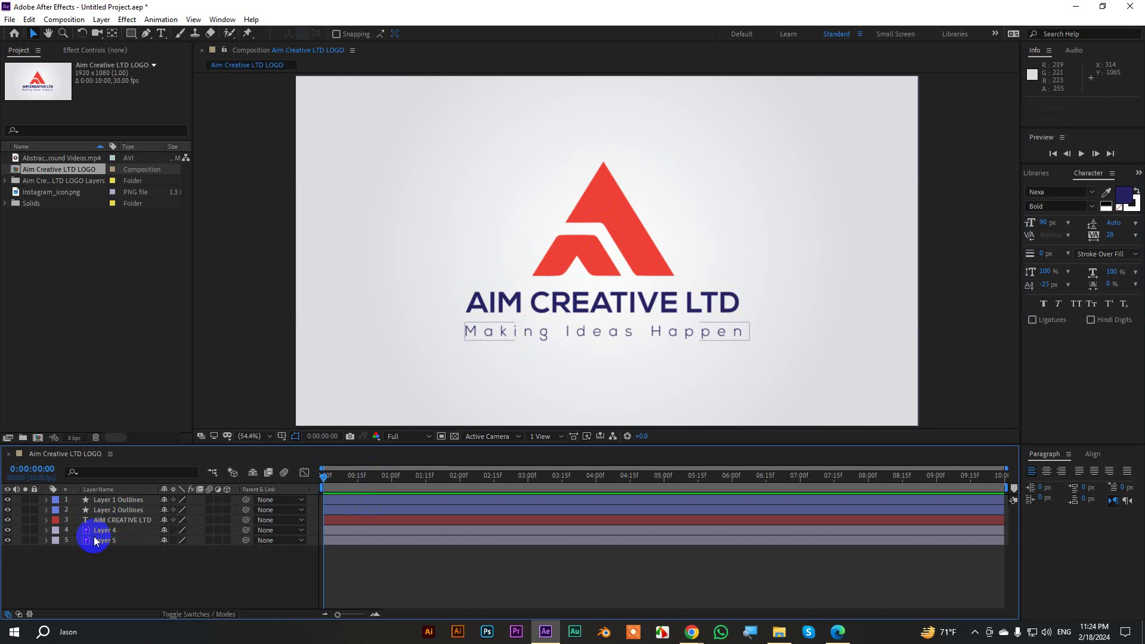
Pre-compose Layer 1 and Layer 2 Outlines into a composition named Shape
{"action": "left_click", "coordinate": [122, 501]}
{"action": "left_click", "coordinate": [124, 511]}
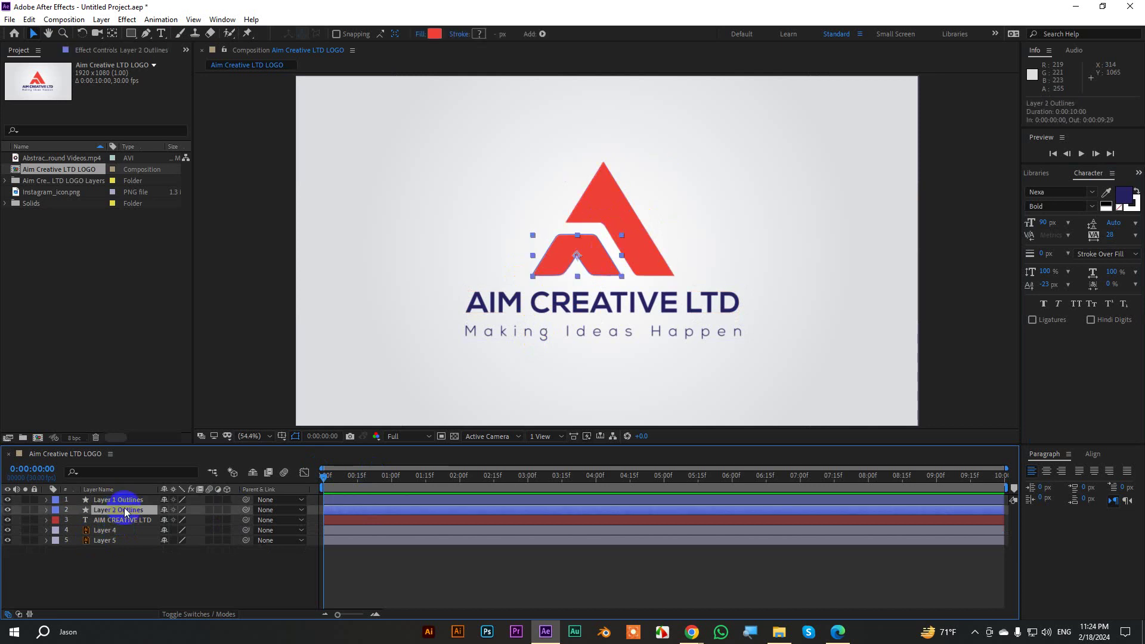
{"action": "left_click", "coordinate": [122, 500]}
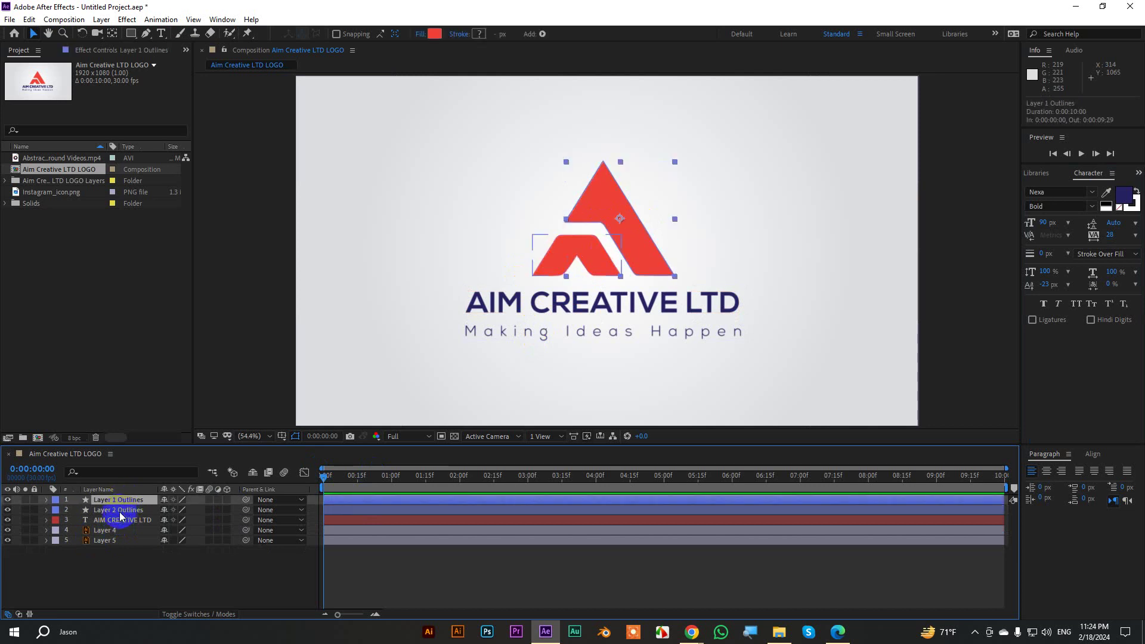
{"action": "left_click", "coordinate": [119, 511], "text": "shift"}
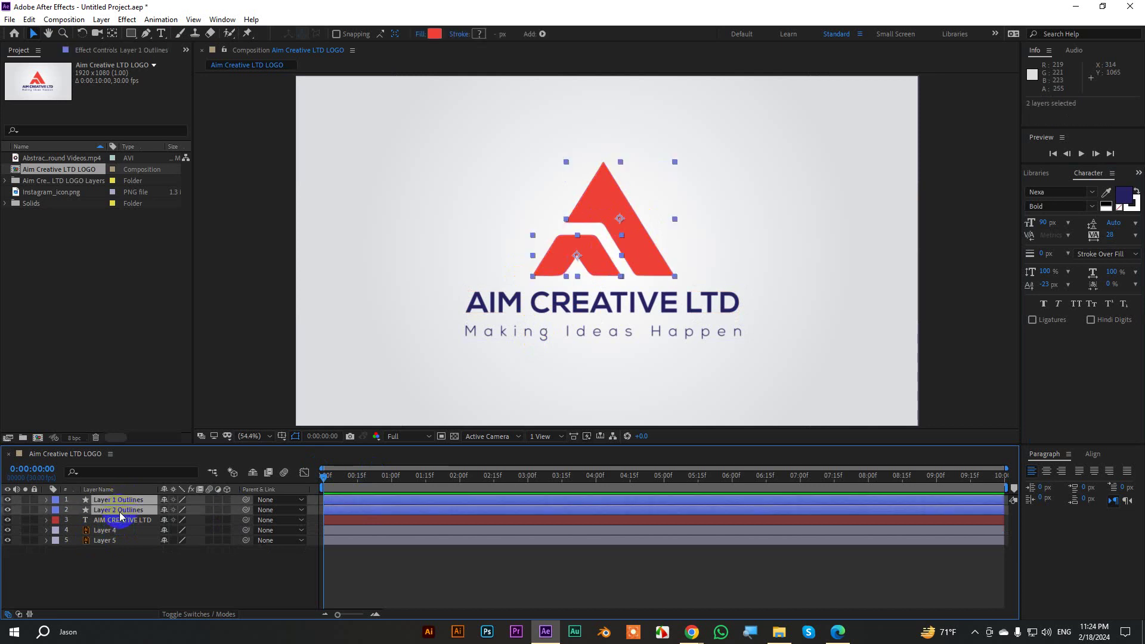
{"action": "right_click", "coordinate": [122, 502]}
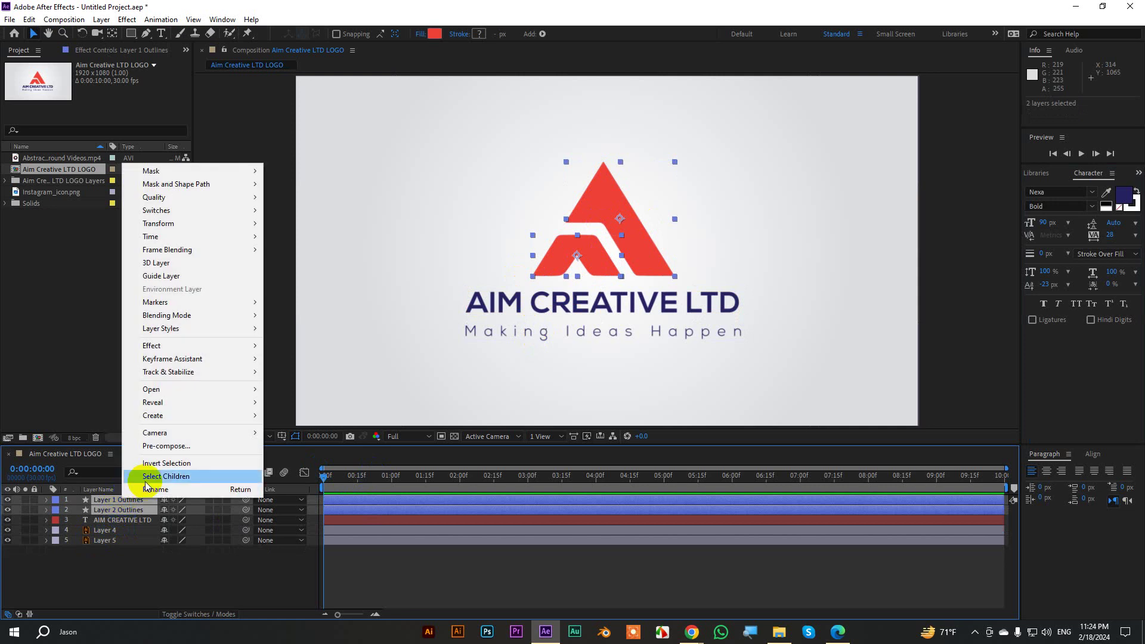
{"action": "left_click", "coordinate": [166, 447]}
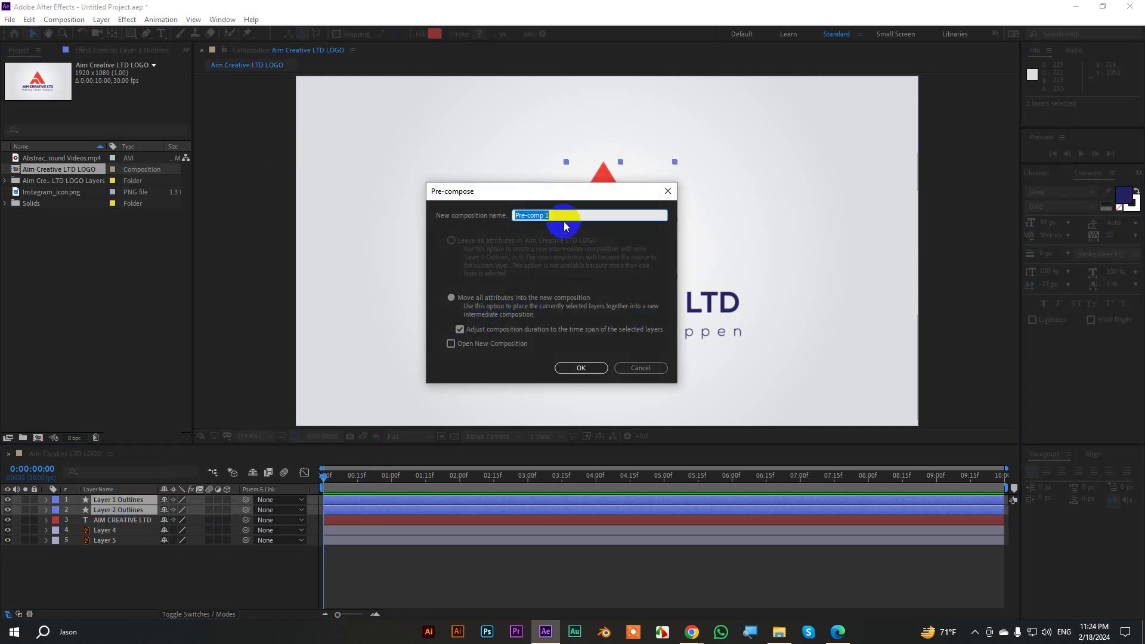
{"action": "type", "text": "Shape"}
{"action": "left_click", "coordinate": [580, 368]}
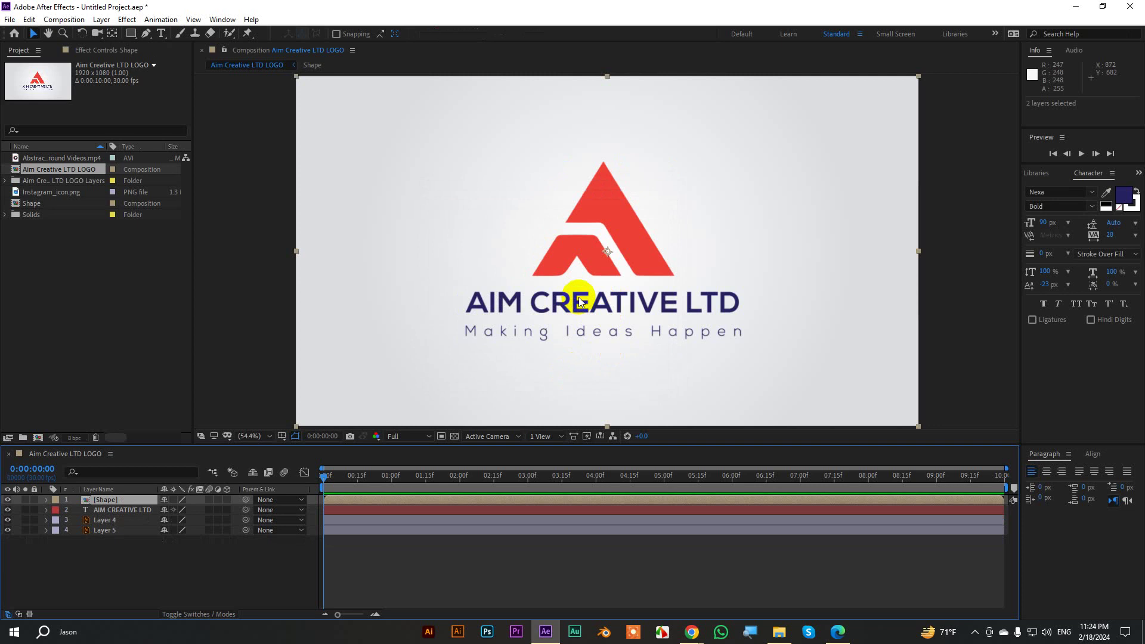
Open the Shape precomp and add a Trim Paths operator to Layer 1 Outlines
{"action": "double_click", "coordinate": [87, 504]}
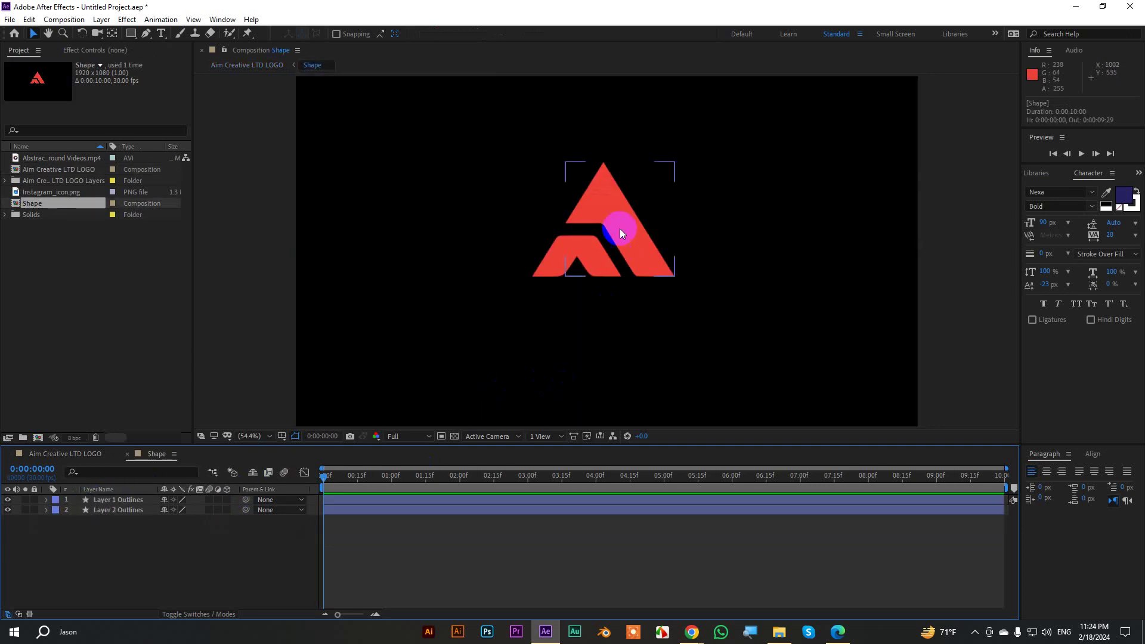
{"action": "left_click", "coordinate": [613, 239]}
{"action": "left_click", "coordinate": [591, 256]}
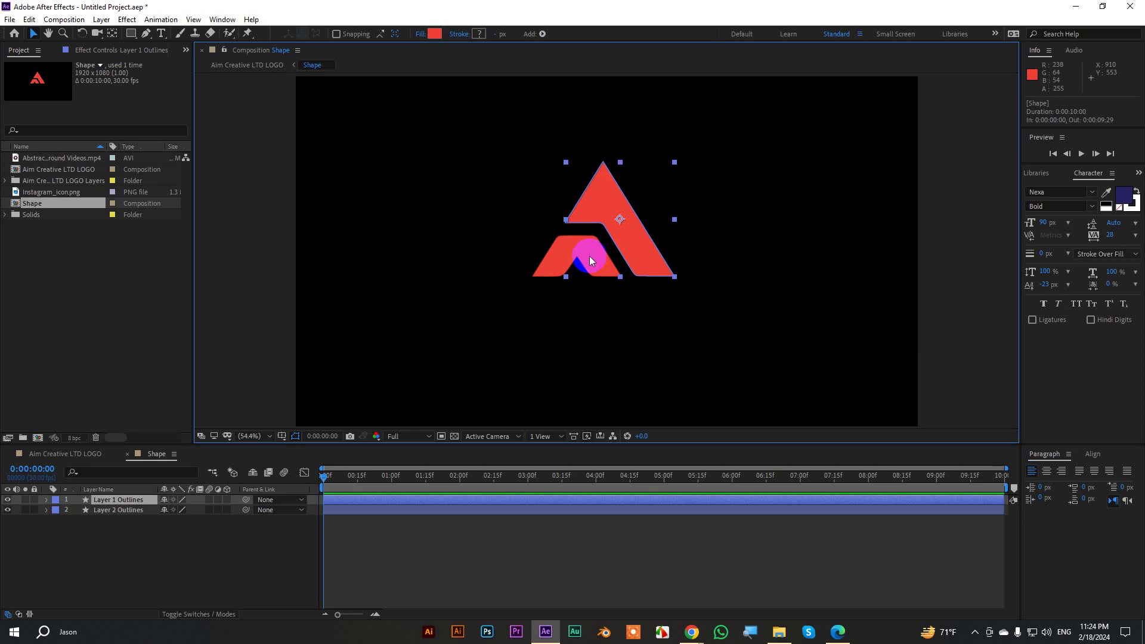
{"action": "left_click", "coordinate": [544, 277]}
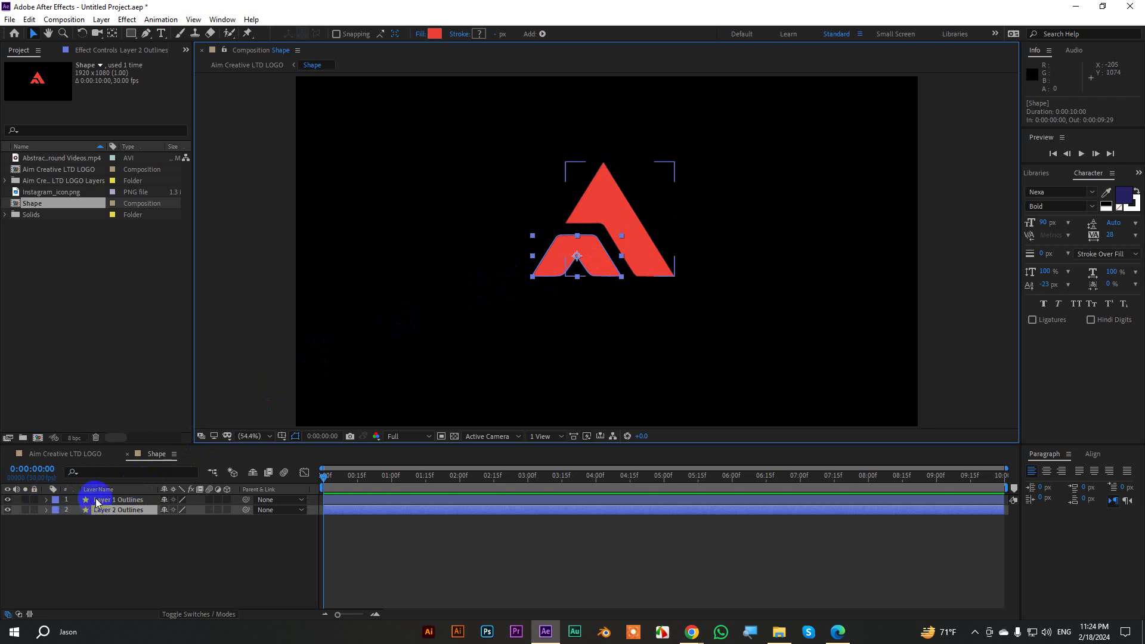
{"action": "left_click", "coordinate": [52, 503]}
{"action": "left_click", "coordinate": [47, 500]}
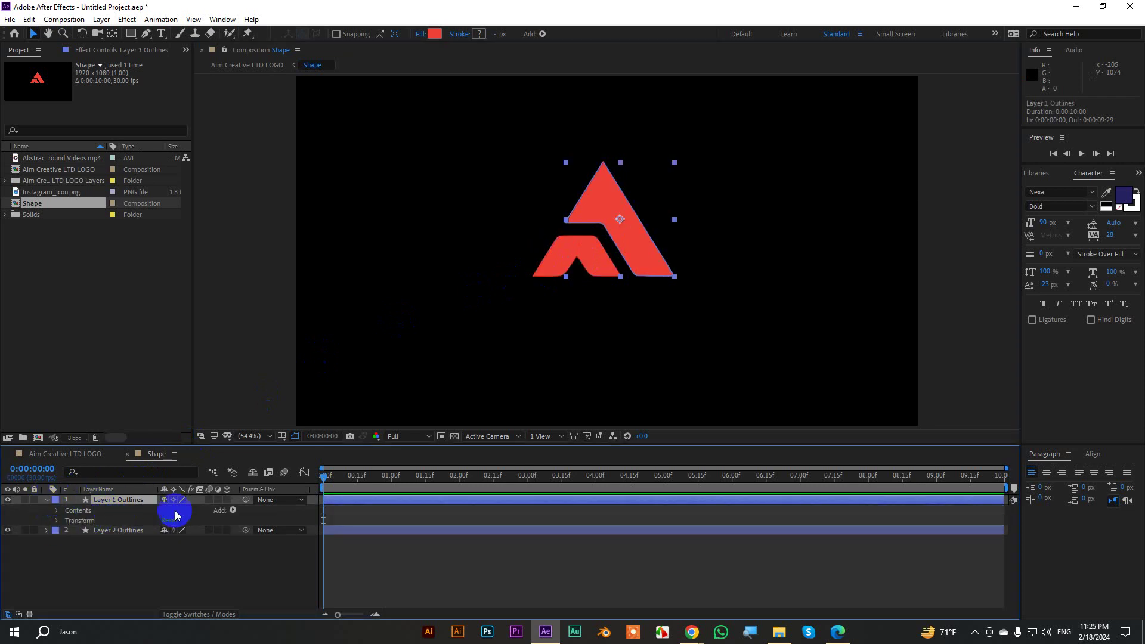
{"action": "left_click", "coordinate": [232, 511]}
{"action": "left_click", "coordinate": [279, 444]}
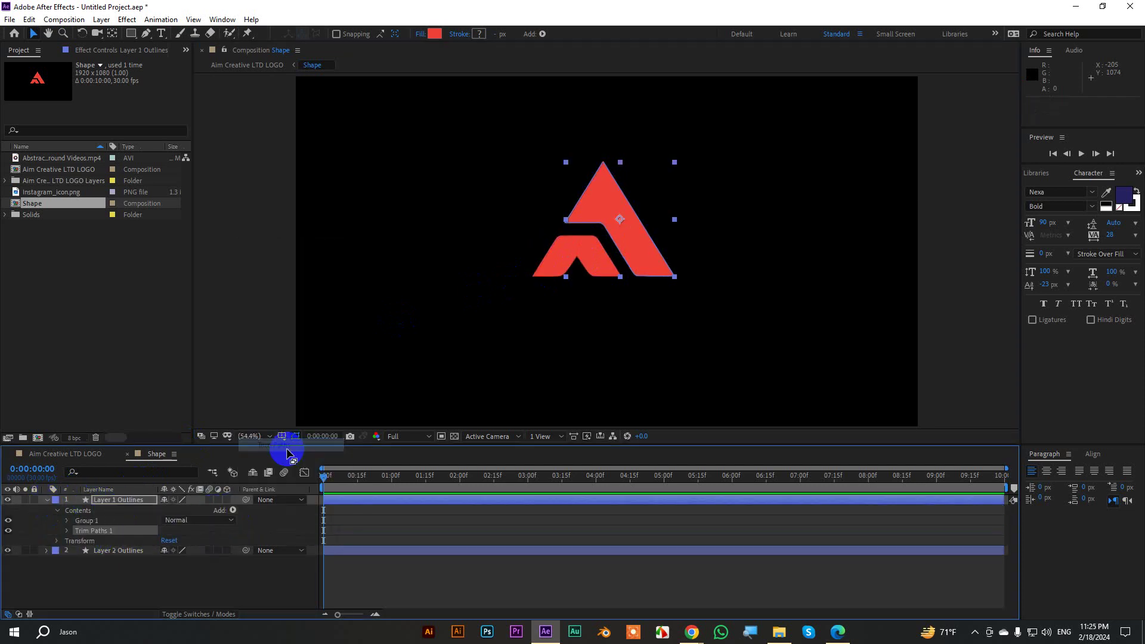
Reveal the Trim Paths Start, End and Offset properties and test trimming End
{"action": "left_click", "coordinate": [67, 530]}
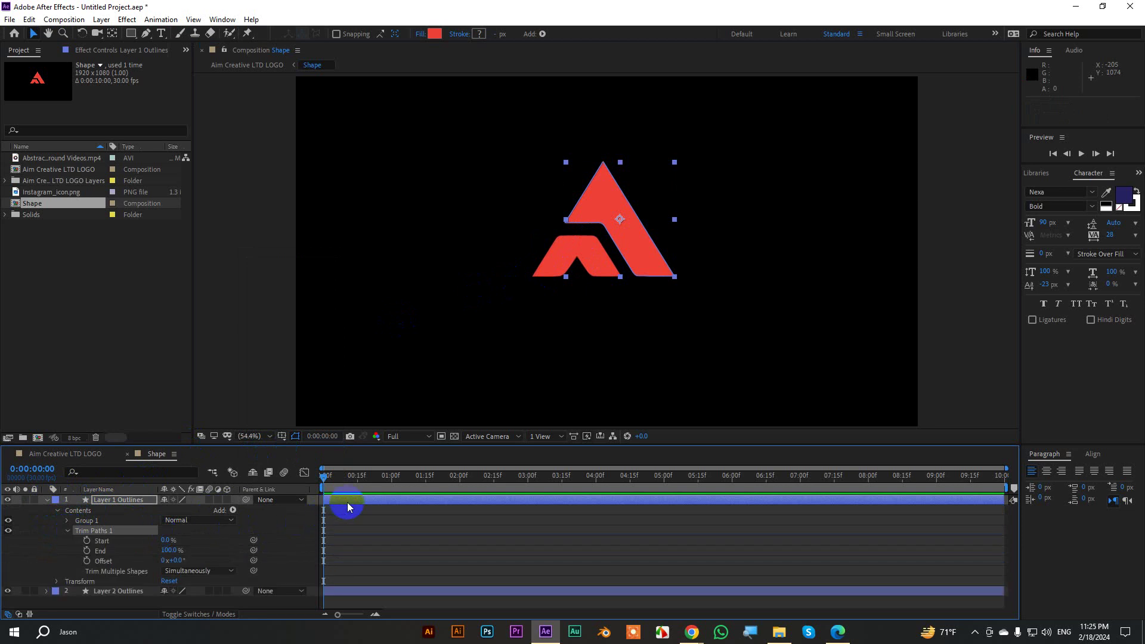
{"action": "key", "text": "space"}
{"action": "left_click", "coordinate": [152, 550]}
{"action": "left_click_drag", "start_coordinate": [186, 550], "coordinate": [182, 549]}
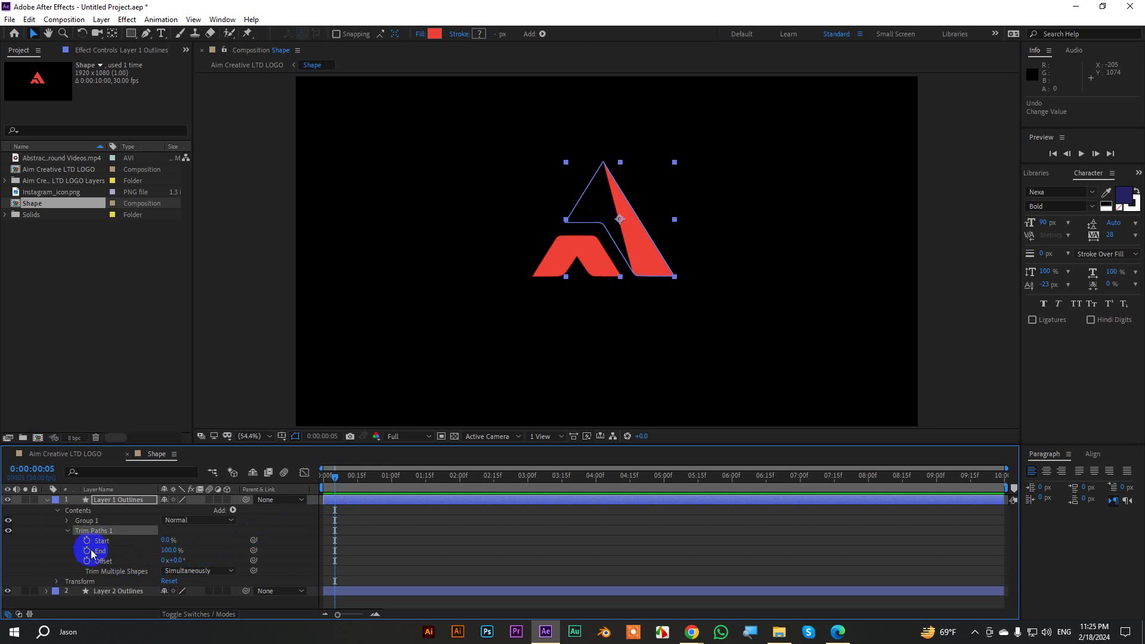
{"action": "key", "text": "ctrl+z"}
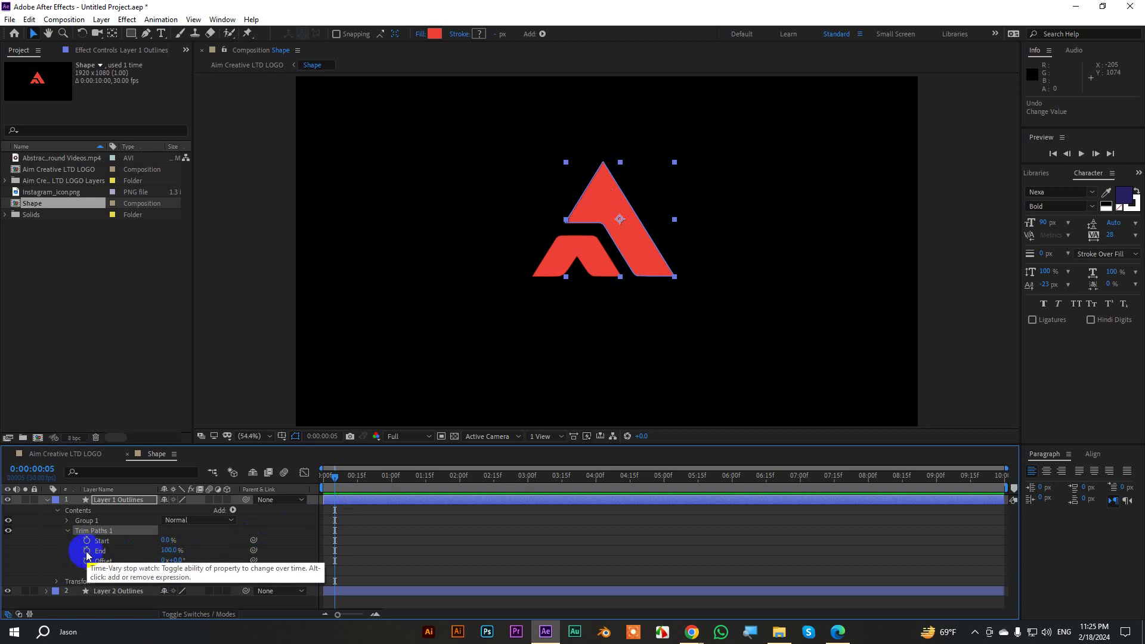
Keyframe Trim Paths End from 0% at 0:00:00:05 to 100% at 0:00:01:05
{"action": "left_click", "coordinate": [87, 550]}
{"action": "left_click", "coordinate": [87, 540]}
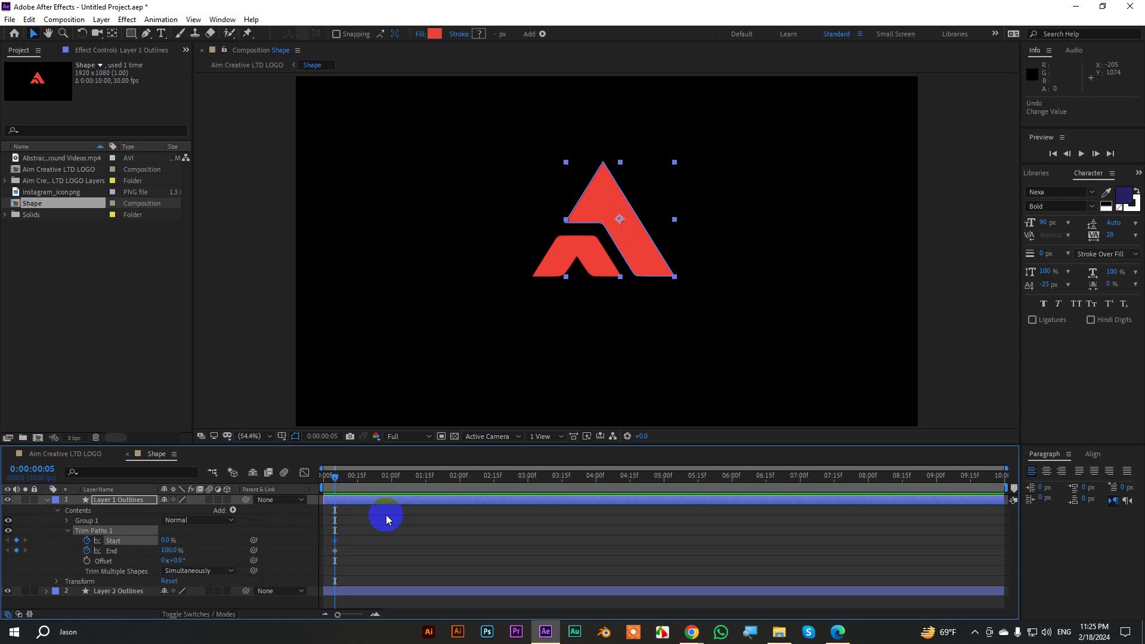
{"action": "key", "text": "shift+Page_Down"}
{"action": "key", "text": "shift+Page_Down"}
{"action": "key", "text": "shift+Page_Down"}
{"action": "left_click", "coordinate": [165, 550]}
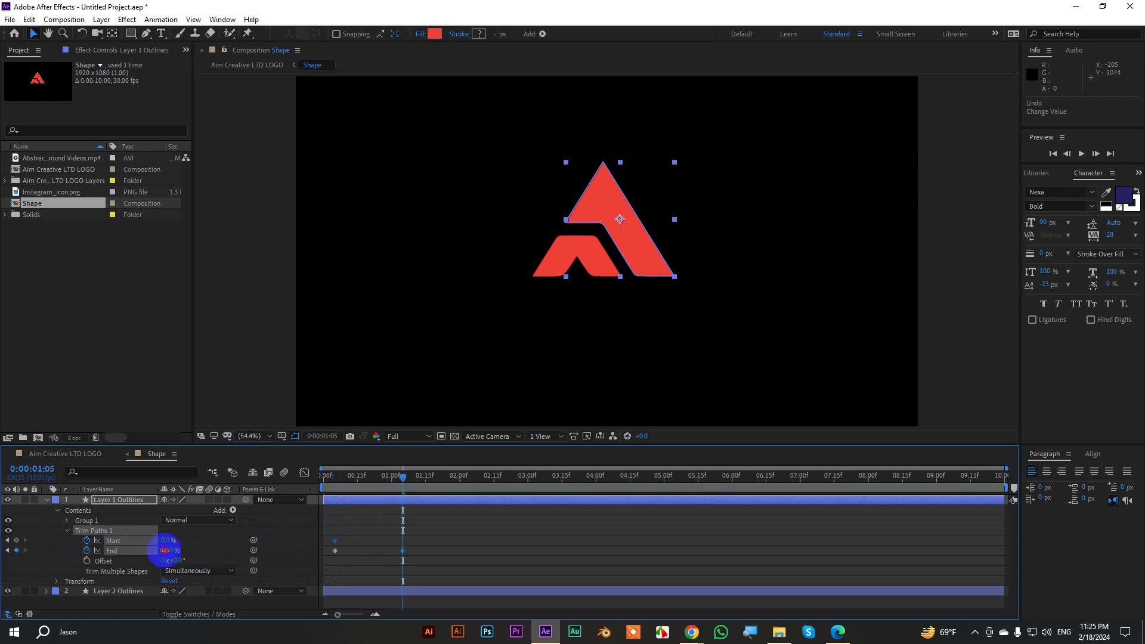
{"action": "left_click_drag", "start_coordinate": [162, 550], "coordinate": [204, 544]}
{"action": "left_click", "coordinate": [13, 545]}
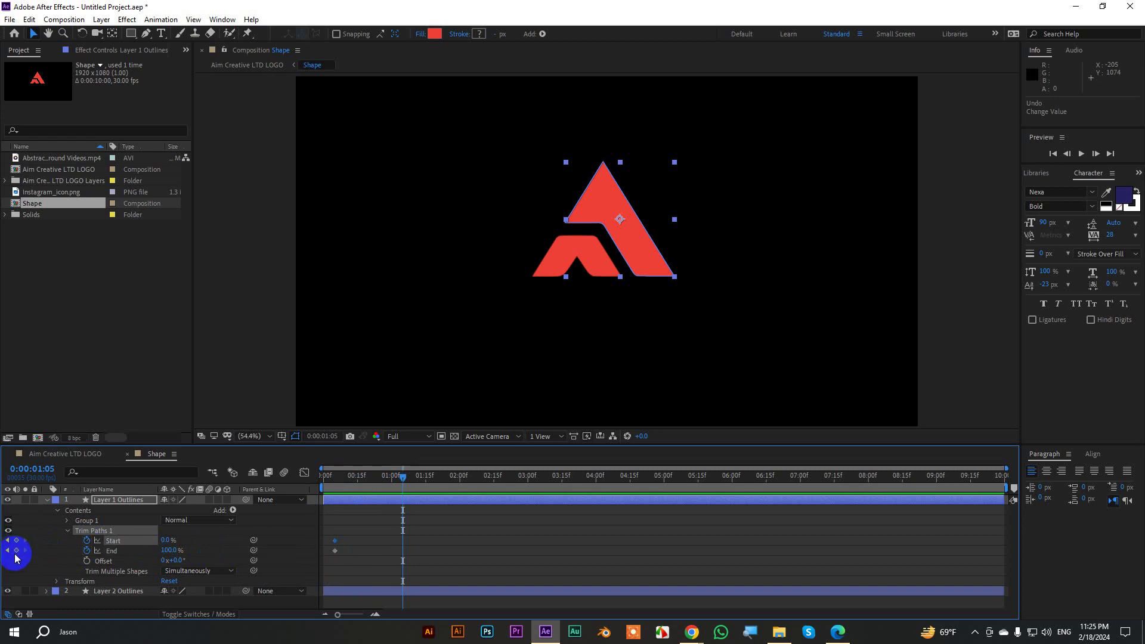
{"action": "left_click", "coordinate": [17, 540]}
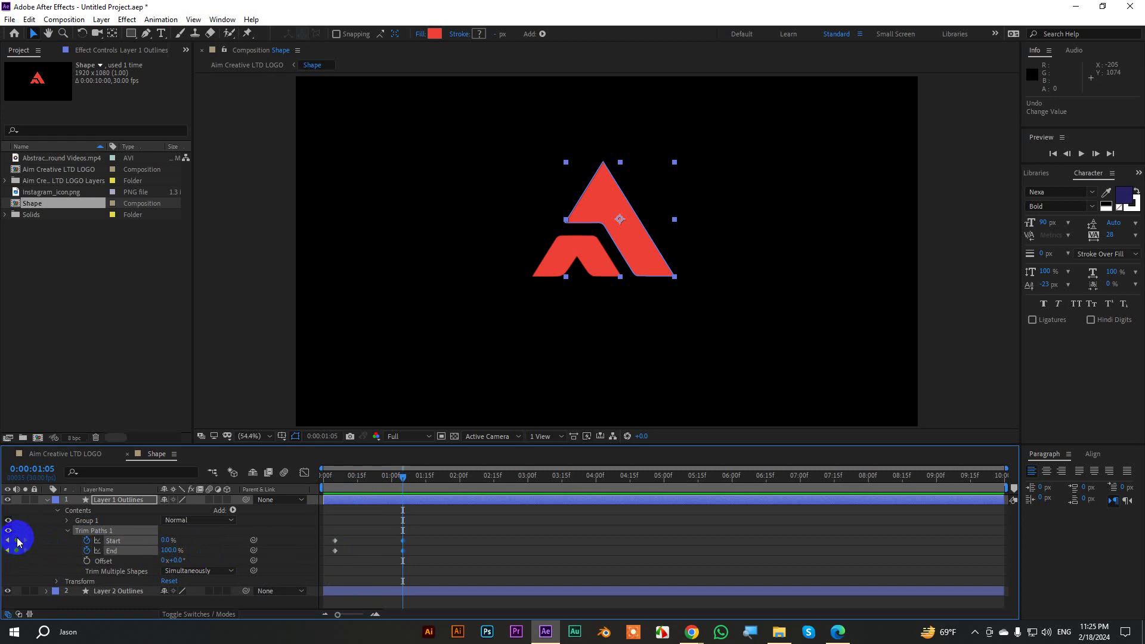
{"action": "left_click_drag", "start_coordinate": [402, 475], "coordinate": [335, 493]}
{"action": "left_click", "coordinate": [169, 550]}
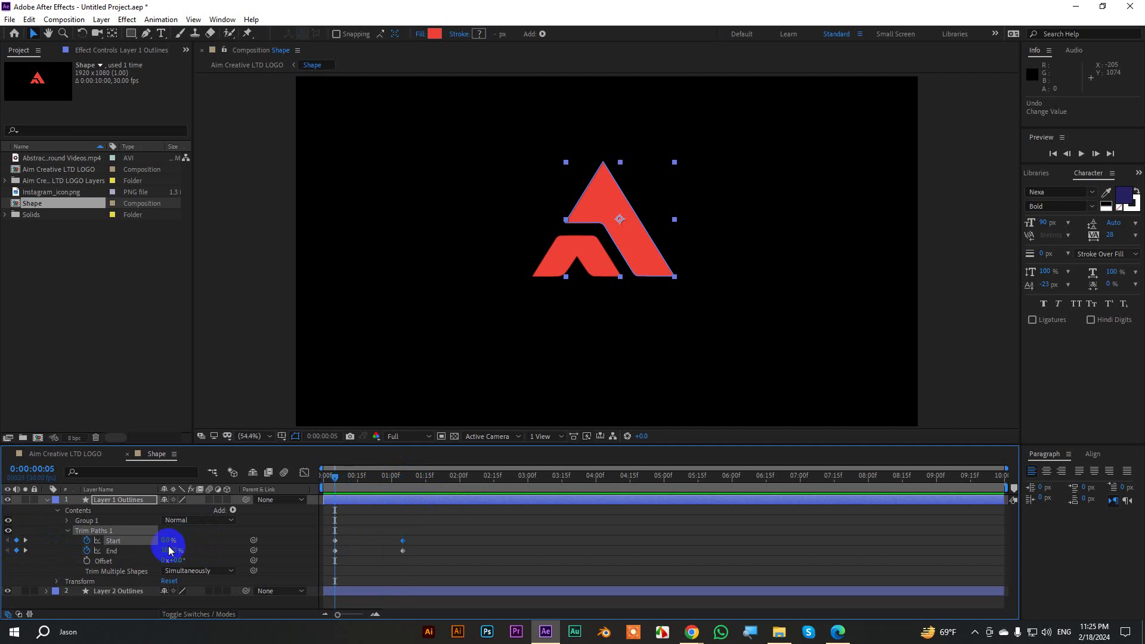
{"action": "left_click_drag", "start_coordinate": [170, 550], "coordinate": [129, 556]}
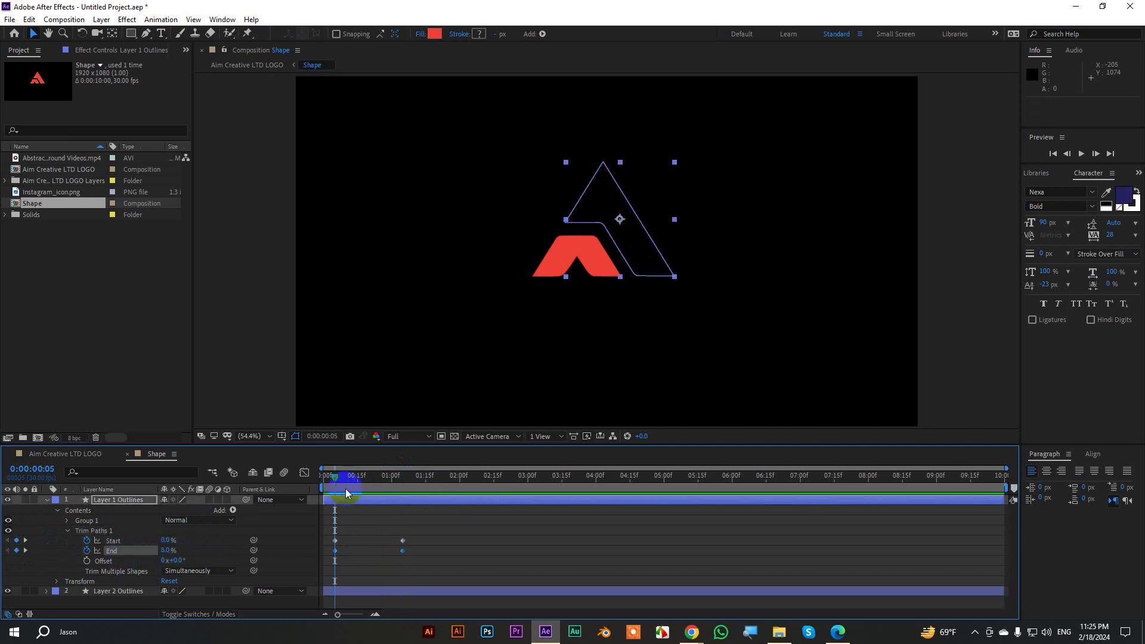
Scrub through the reveal while adjusting the trim Offset angle
{"action": "left_click_drag", "start_coordinate": [334, 475], "coordinate": [366, 475]}
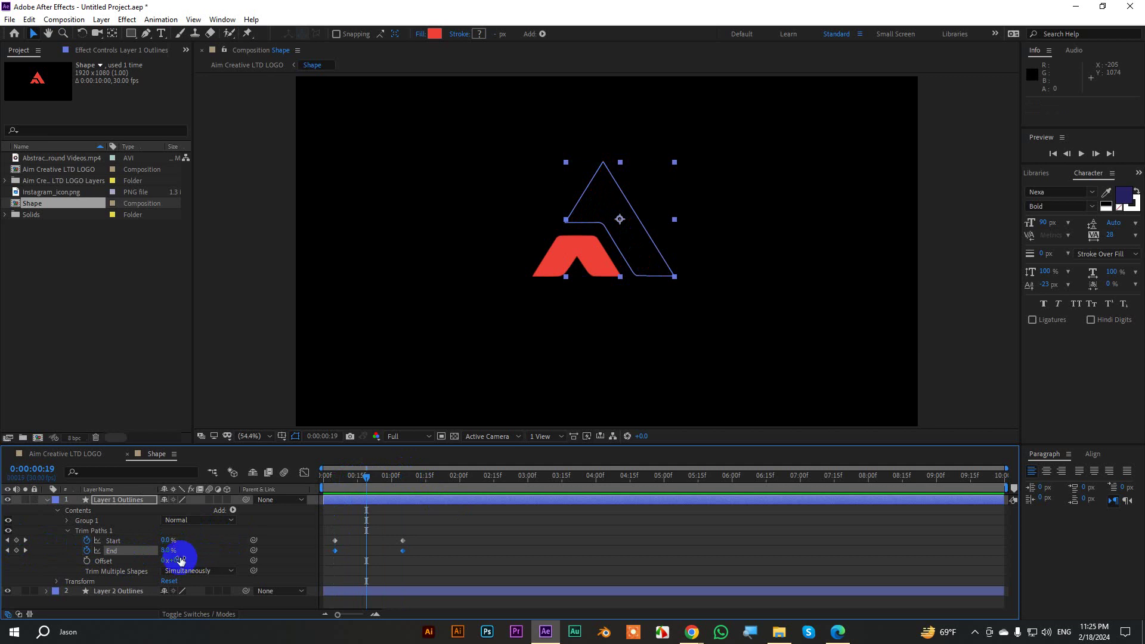
{"action": "mouse_move", "coordinate": [173, 560]}
{"action": "left_mouse_down"}
{"action": "mouse_move", "coordinate": [195, 555]}
{"action": "mouse_move", "coordinate": [166, 560]}
{"action": "left_mouse_up"}
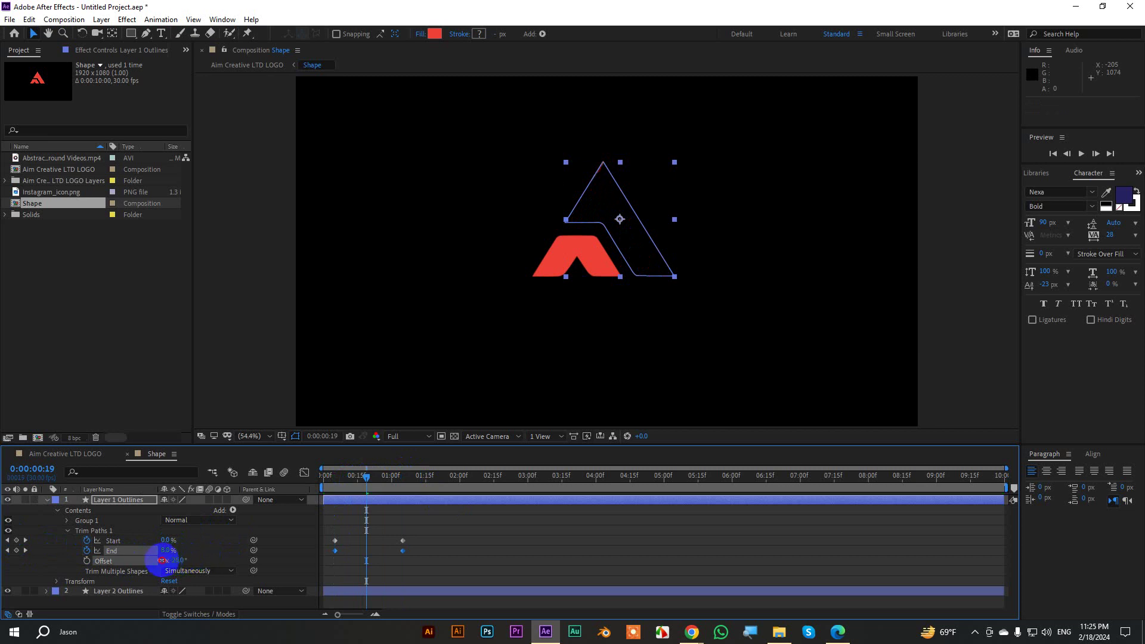
{"action": "left_click_drag", "start_coordinate": [367, 480], "coordinate": [403, 488]}
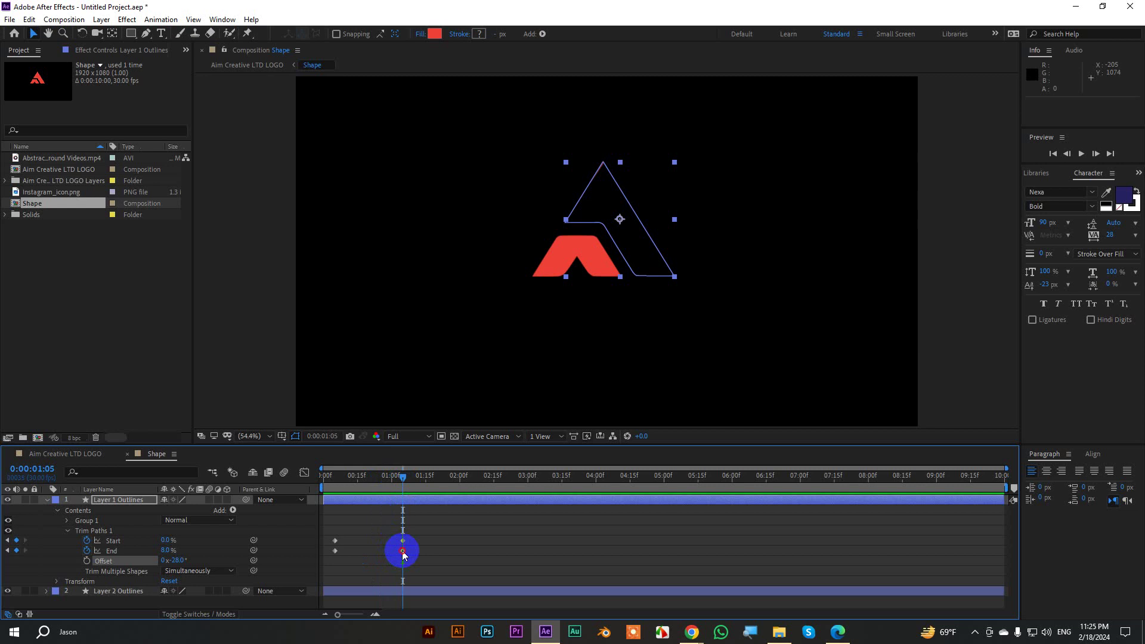
{"action": "left_click_drag", "start_coordinate": [169, 550], "coordinate": [298, 529]}
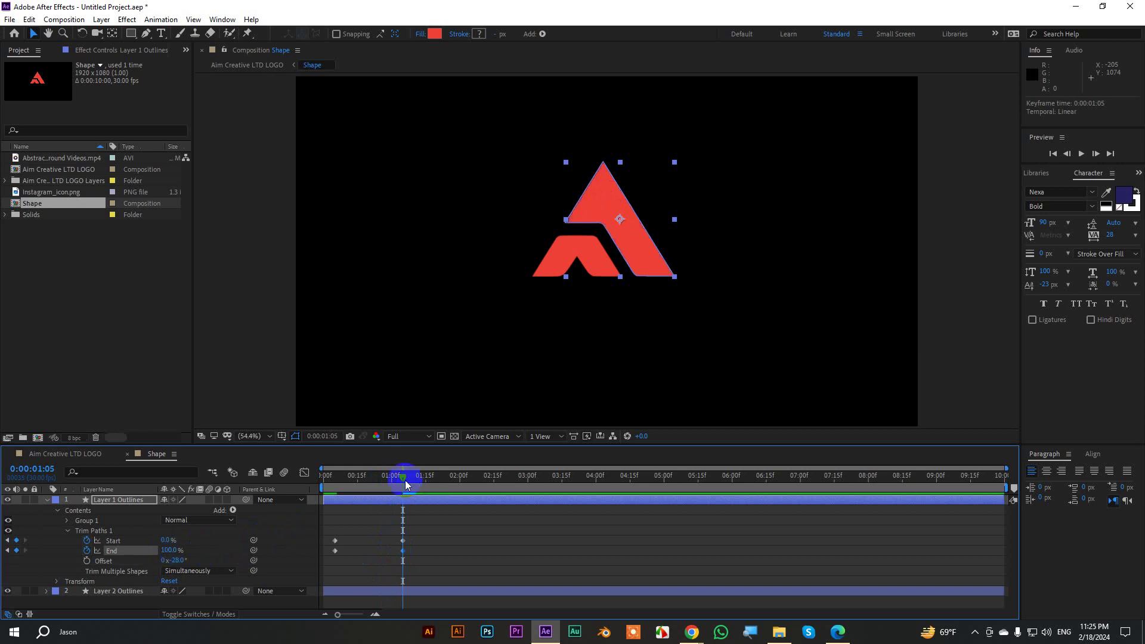
{"action": "left_click_drag", "start_coordinate": [406, 484], "coordinate": [367, 484]}
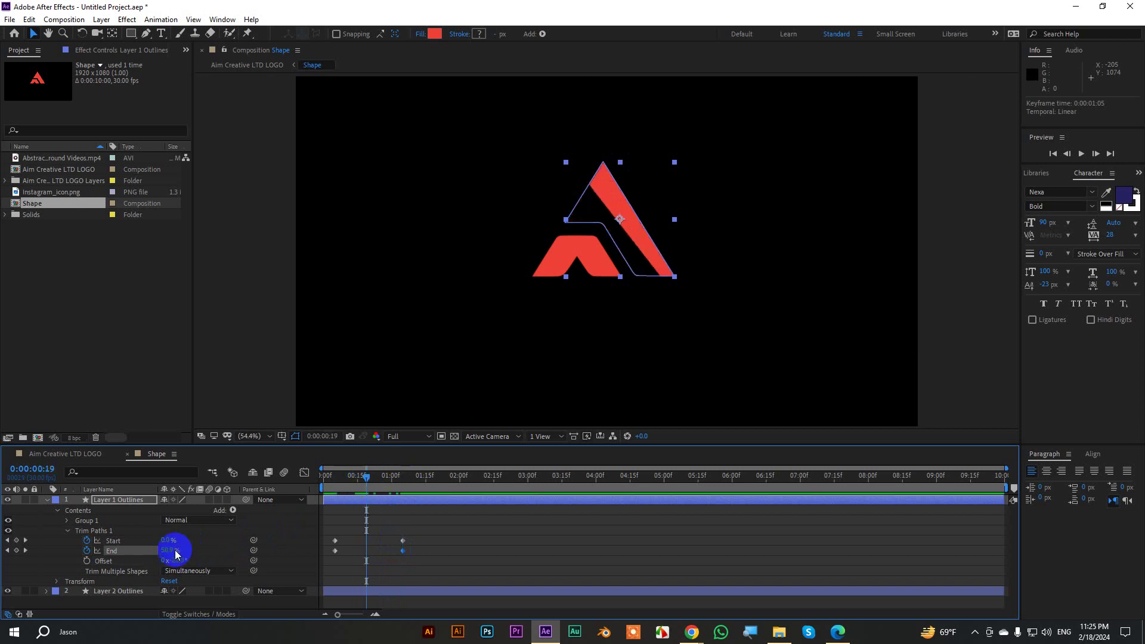
{"action": "left_click_drag", "start_coordinate": [169, 551], "coordinate": [195, 543]}
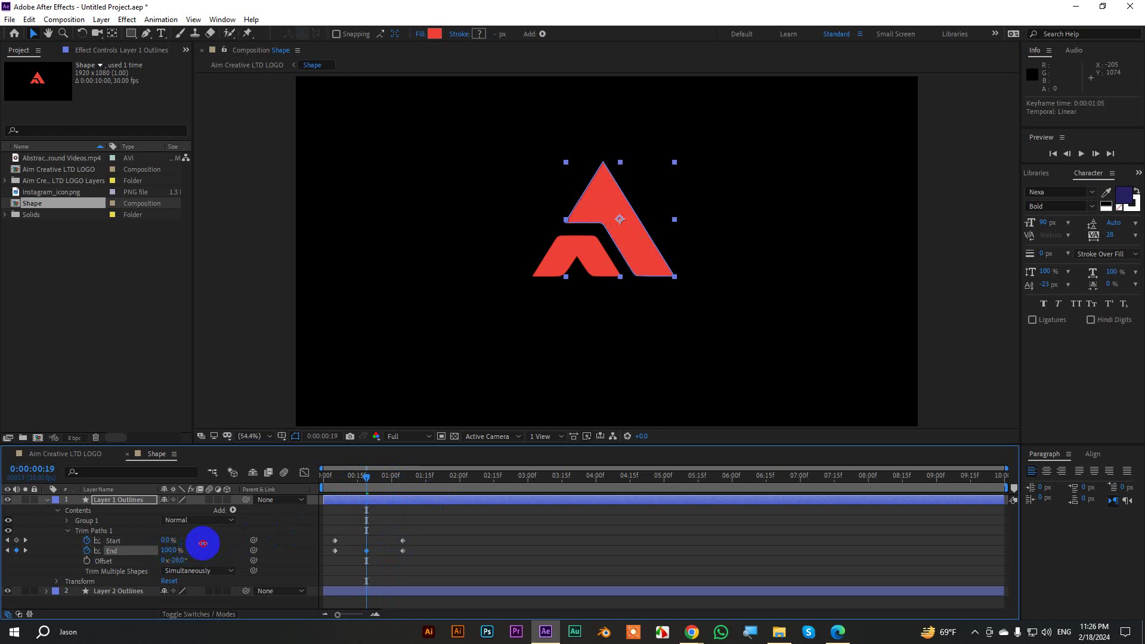
{"action": "key", "text": "ctrl+z"}
{"action": "left_click_drag", "start_coordinate": [174, 560], "coordinate": [224, 555]}
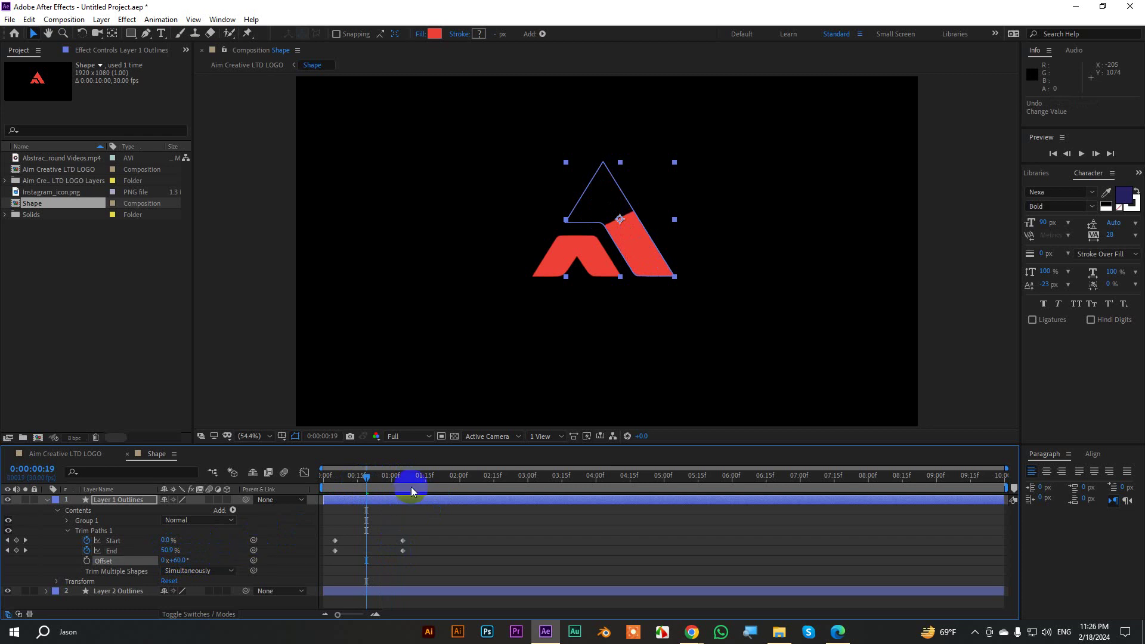
{"action": "left_click_drag", "start_coordinate": [366, 476], "coordinate": [339, 494]}
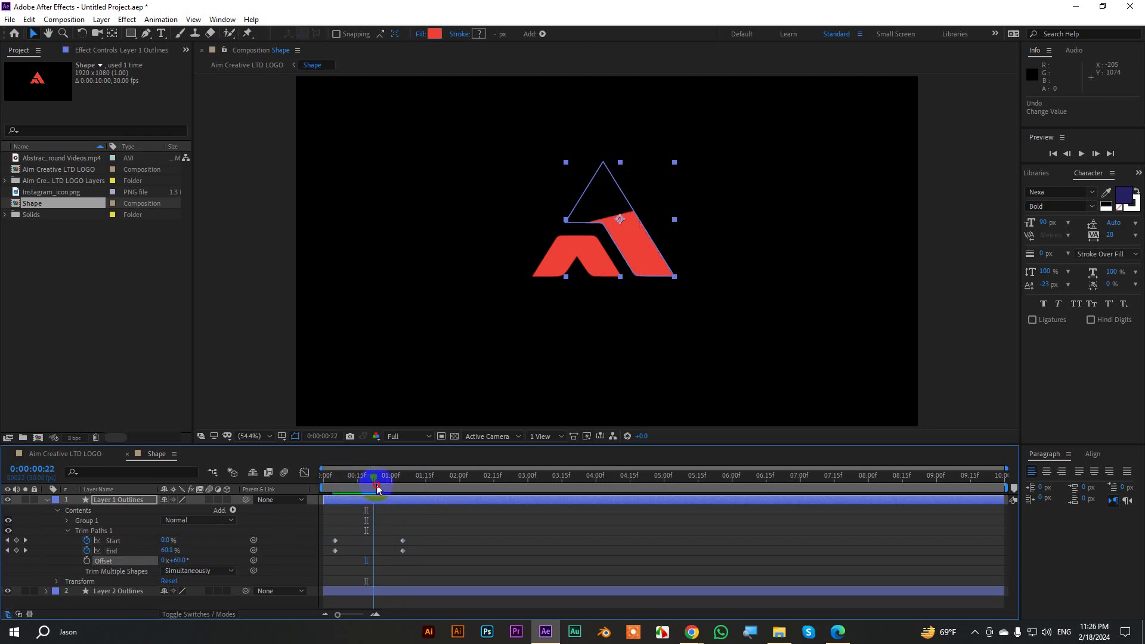
Preview the reveal and set the trim Offset to 120°
{"action": "key", "text": "space"}
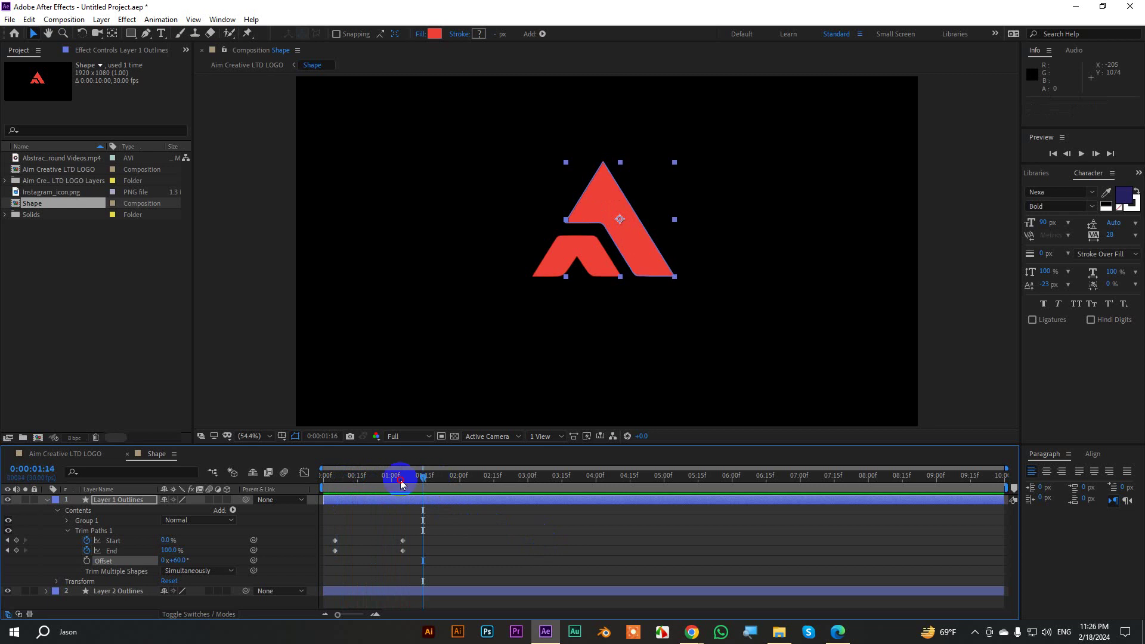
{"action": "left_click_drag", "start_coordinate": [393, 477], "coordinate": [369, 487]}
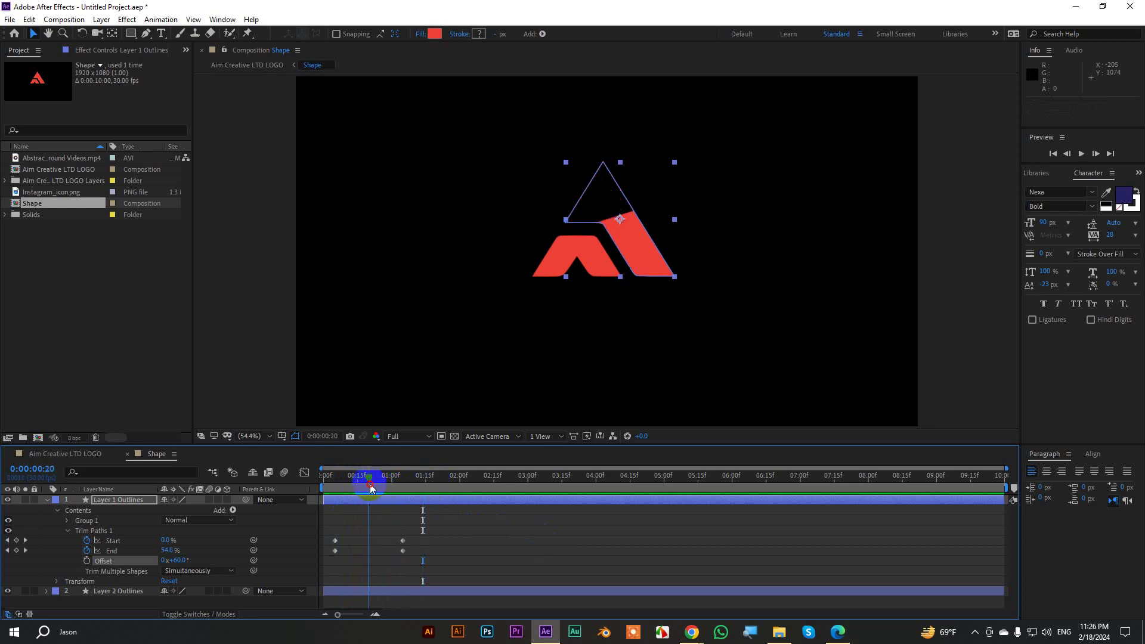
{"action": "left_click", "coordinate": [179, 561]}
{"action": "type", "text": "120"}
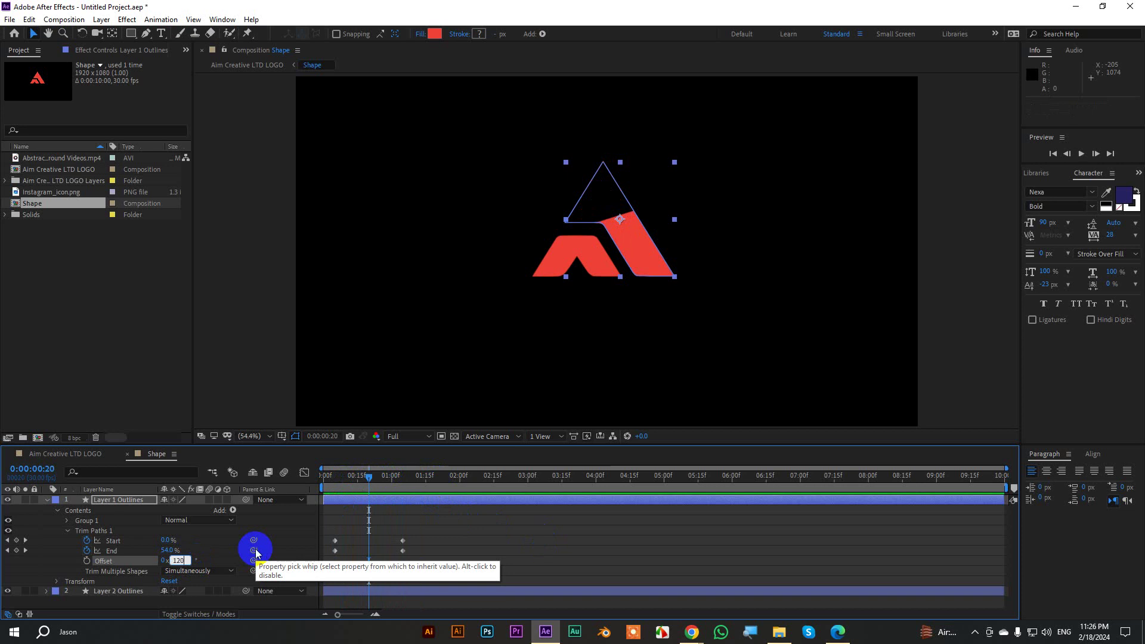
{"action": "key", "text": "Return"}
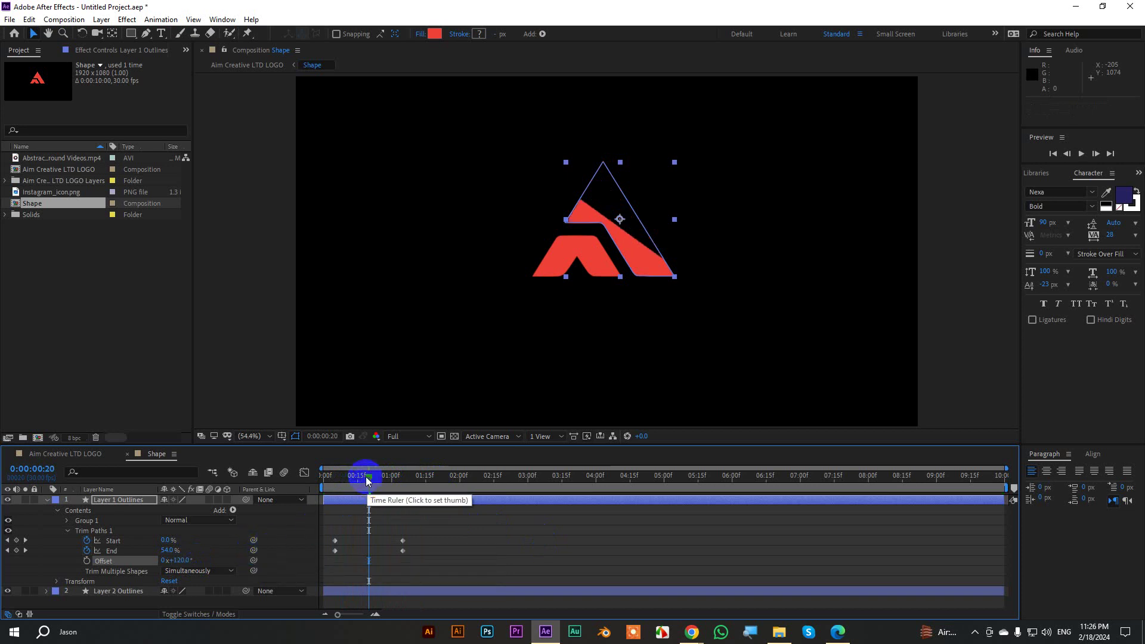
{"action": "mouse_move", "coordinate": [366, 484]}
{"action": "left_mouse_down"}
{"action": "mouse_move", "coordinate": [333, 496]}
{"action": "mouse_move", "coordinate": [402, 499]}
{"action": "left_mouse_up"}
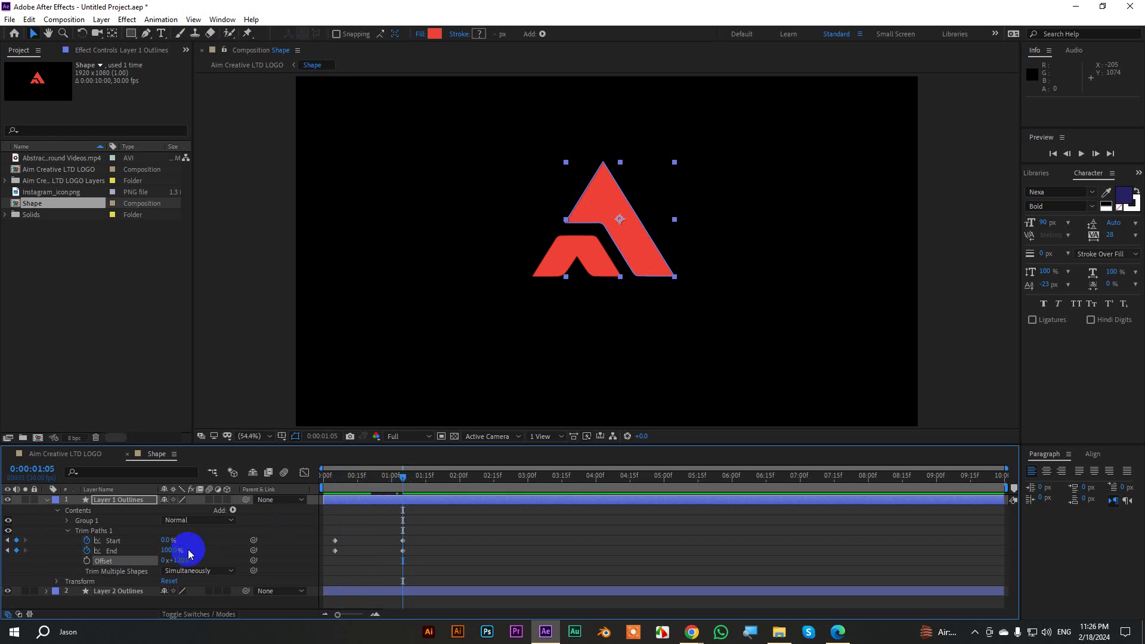
Try raising Start, undo it, and settle the trim Offset at 69°
{"action": "left_click_drag", "start_coordinate": [166, 539], "coordinate": [181, 539]}
{"action": "left_click_drag", "start_coordinate": [185, 539], "coordinate": [204, 538]}
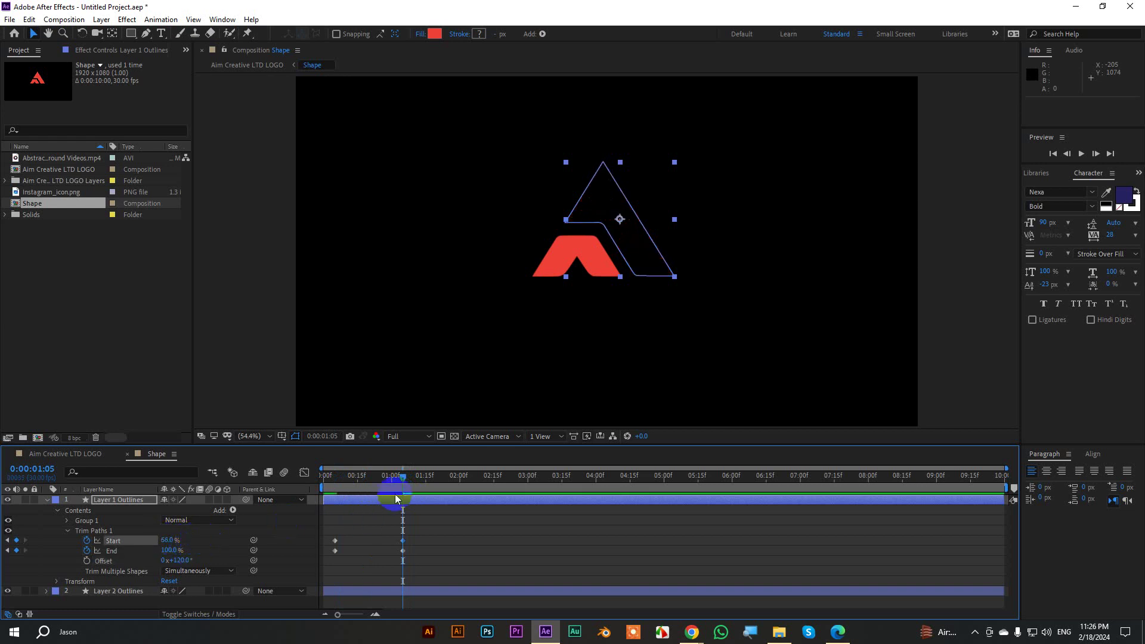
{"action": "key", "text": "ctrl+z"}
{"action": "left_click_drag", "start_coordinate": [400, 477], "coordinate": [358, 489]}
{"action": "left_click", "coordinate": [183, 553]}
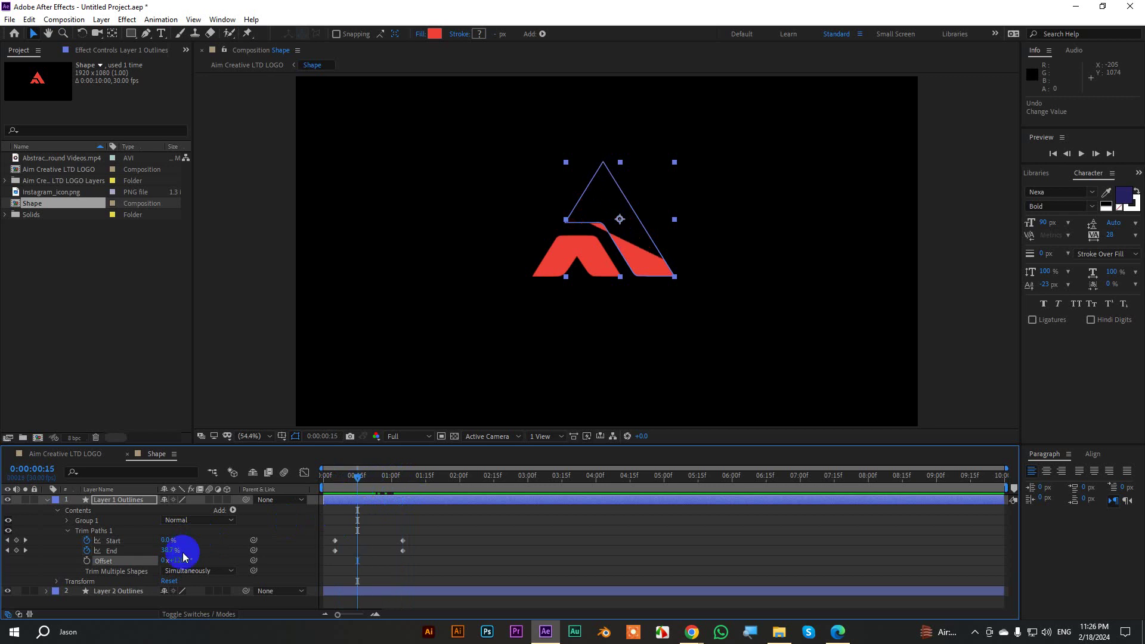
{"action": "left_click_drag", "start_coordinate": [173, 560], "coordinate": [171, 562]}
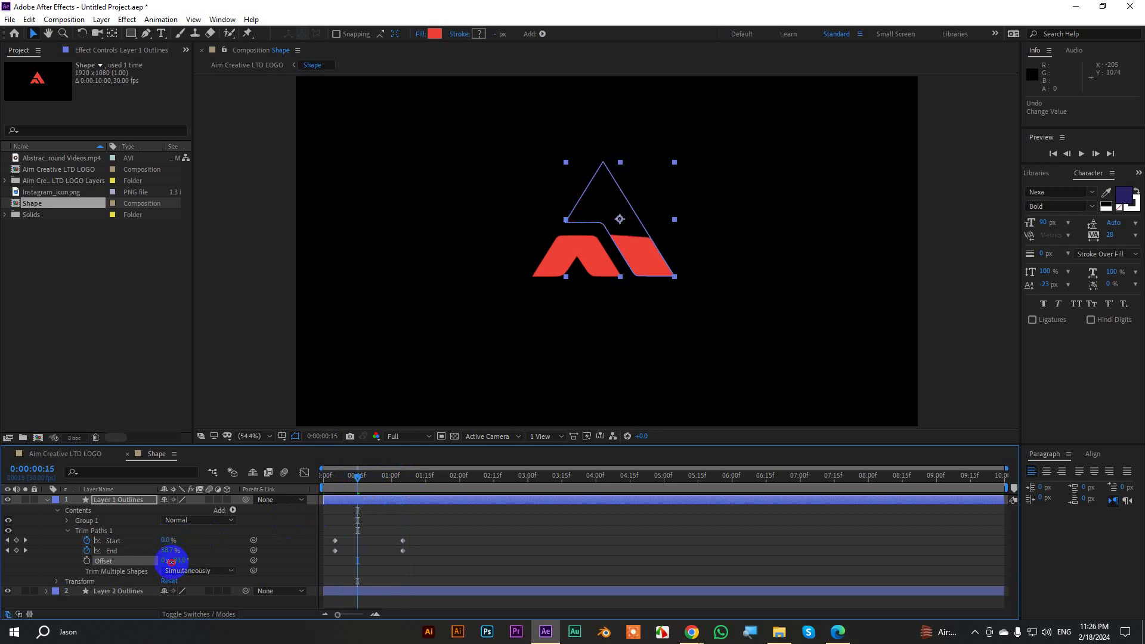
{"action": "left_click", "coordinate": [395, 476]}
{"action": "left_click_drag", "start_coordinate": [337, 484], "coordinate": [374, 486]}
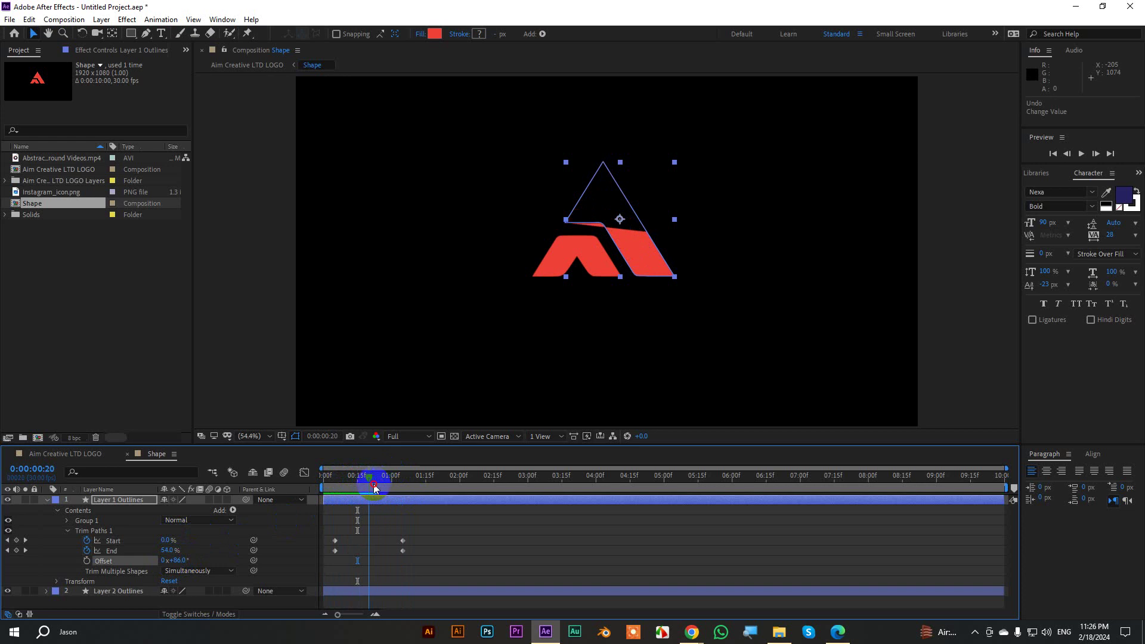
{"action": "left_click_drag", "start_coordinate": [179, 562], "coordinate": [172, 562]}
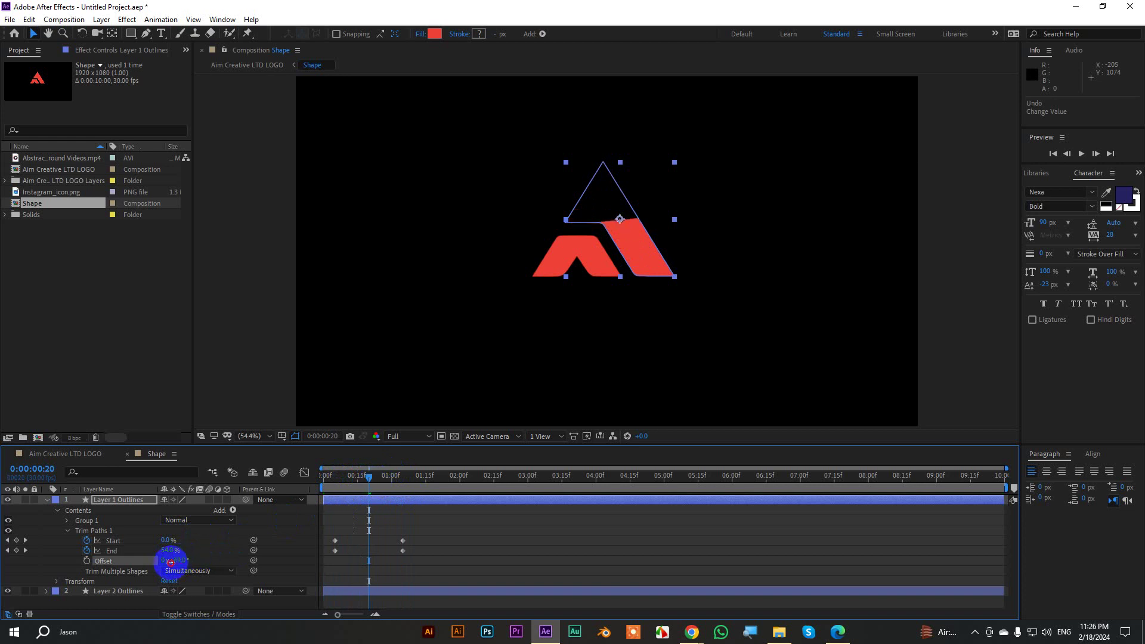
{"action": "left_click", "coordinate": [330, 505]}
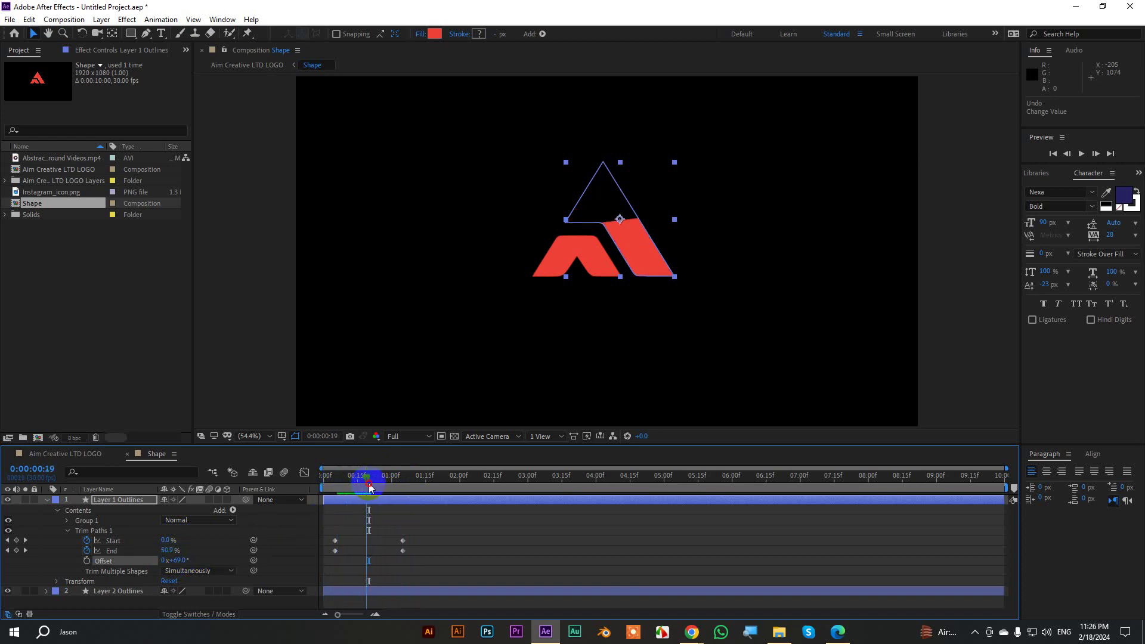
Play back the finished reveal and select the later Start and End keyframes
{"action": "left_click_drag", "start_coordinate": [356, 477], "coordinate": [329, 496]}
{"action": "key", "text": "space"}
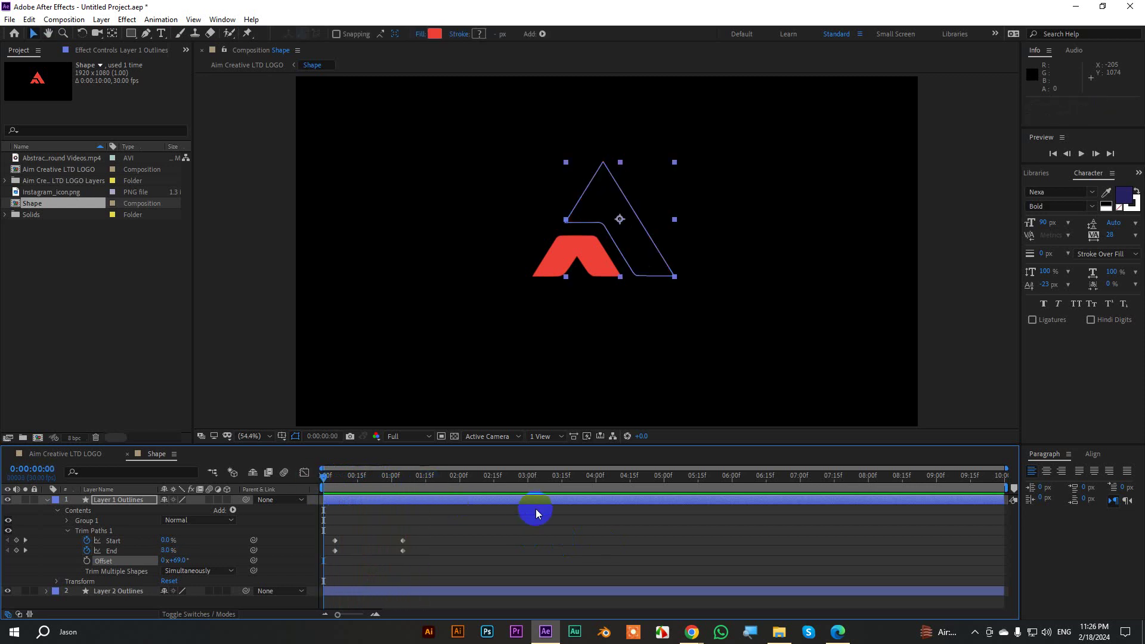
{"action": "left_click", "coordinate": [423, 477]}
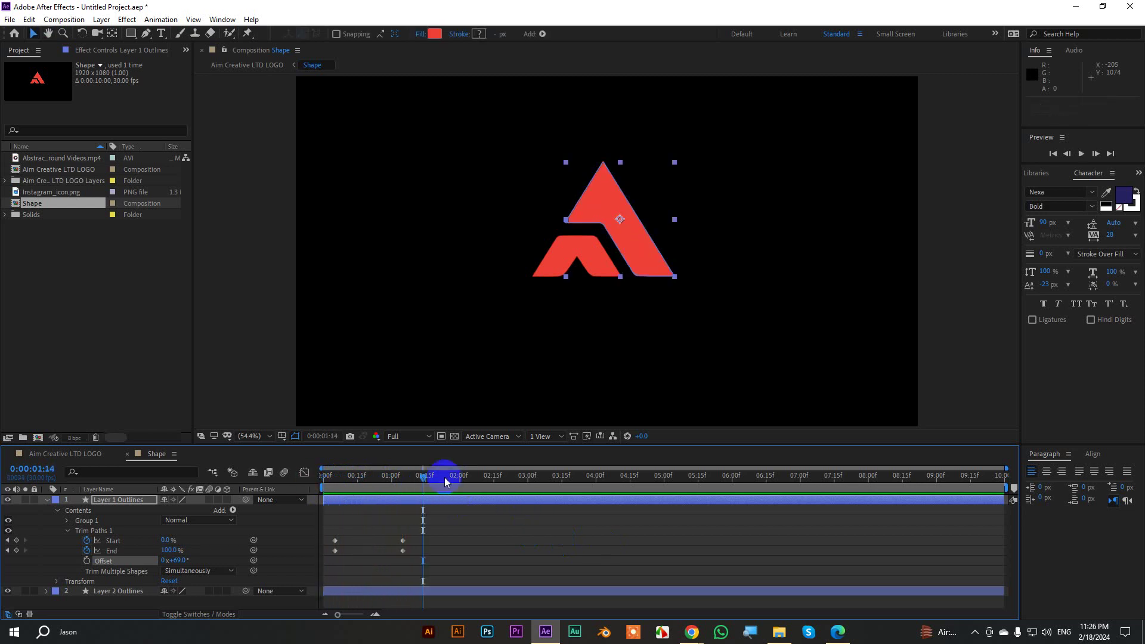
{"action": "left_click_drag", "start_coordinate": [359, 480], "coordinate": [404, 486]}
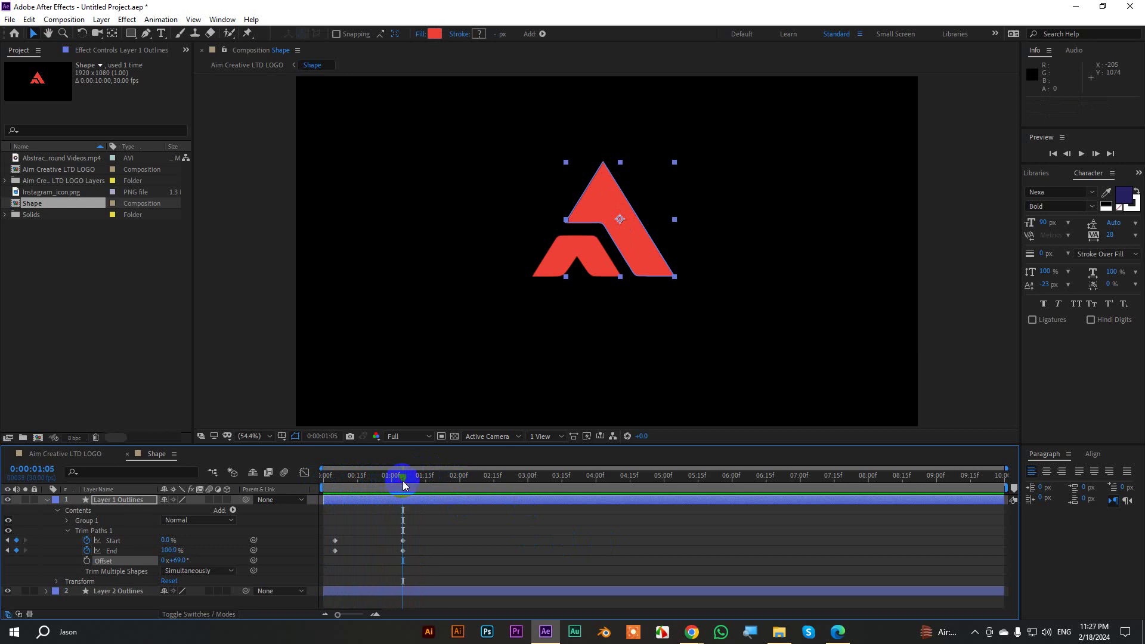
{"action": "key", "text": "shift+Page_Down"}
{"action": "mouse_move", "coordinate": [394, 531]}
{"action": "left_mouse_down"}
{"action": "mouse_move", "coordinate": [410, 568]}
{"action": "mouse_move", "coordinate": [433, 547]}
{"action": "mouse_move", "coordinate": [317, 535]}
{"action": "left_mouse_up"}
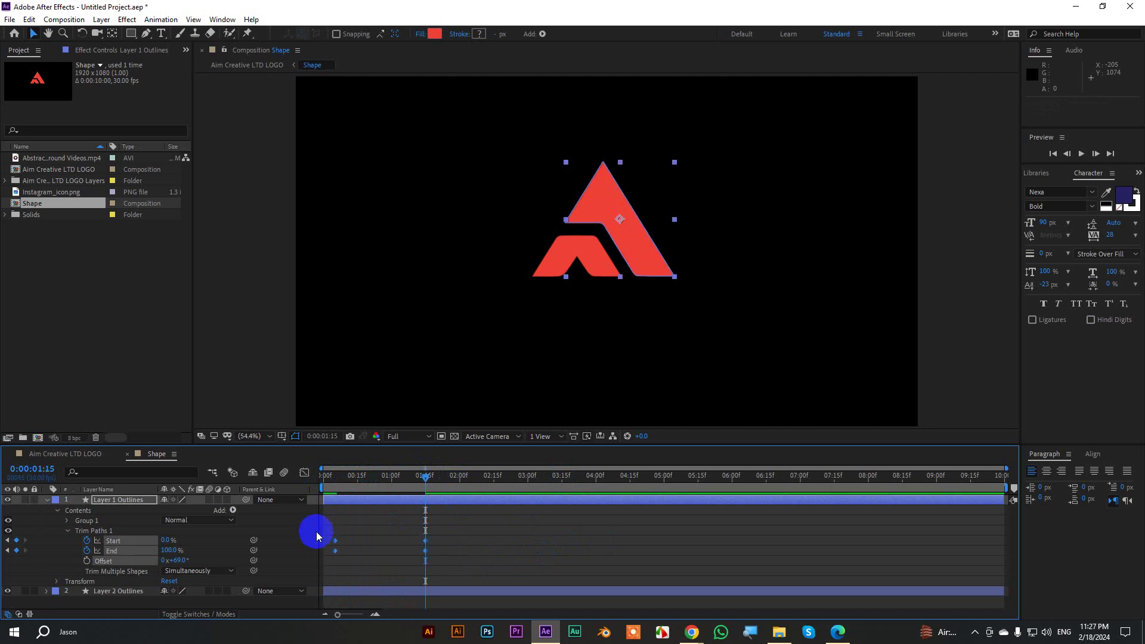
Strengthen the easing influence on the End speed curve in the Graph Editor
{"action": "left_click", "coordinate": [304, 472]}
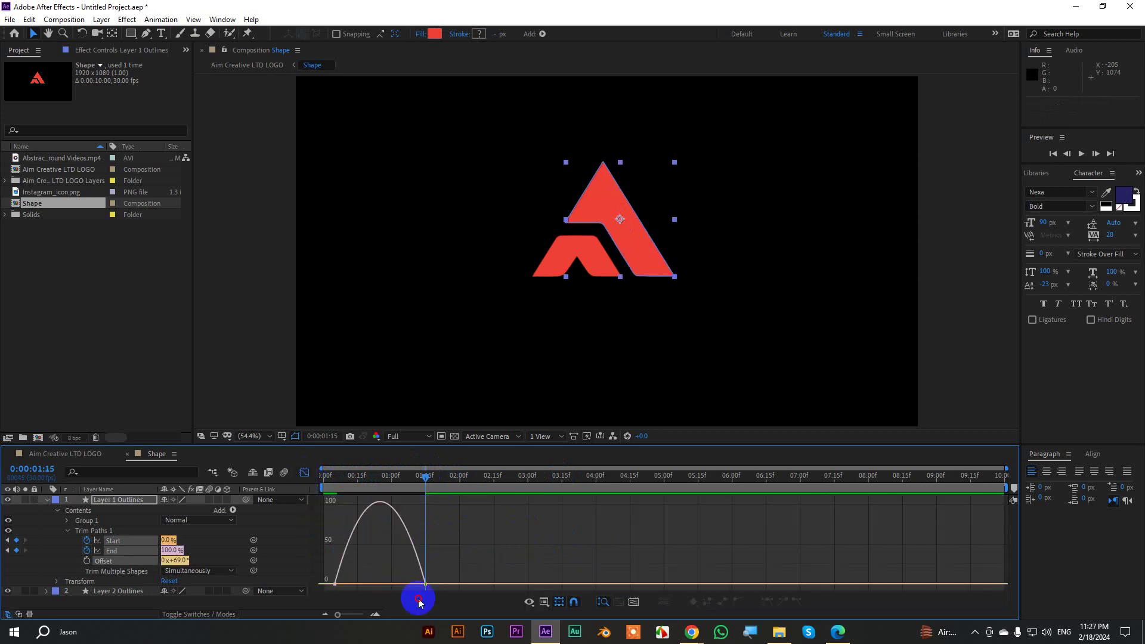
{"action": "left_click", "coordinate": [412, 581]}
{"action": "left_click_drag", "start_coordinate": [411, 584], "coordinate": [394, 584]}
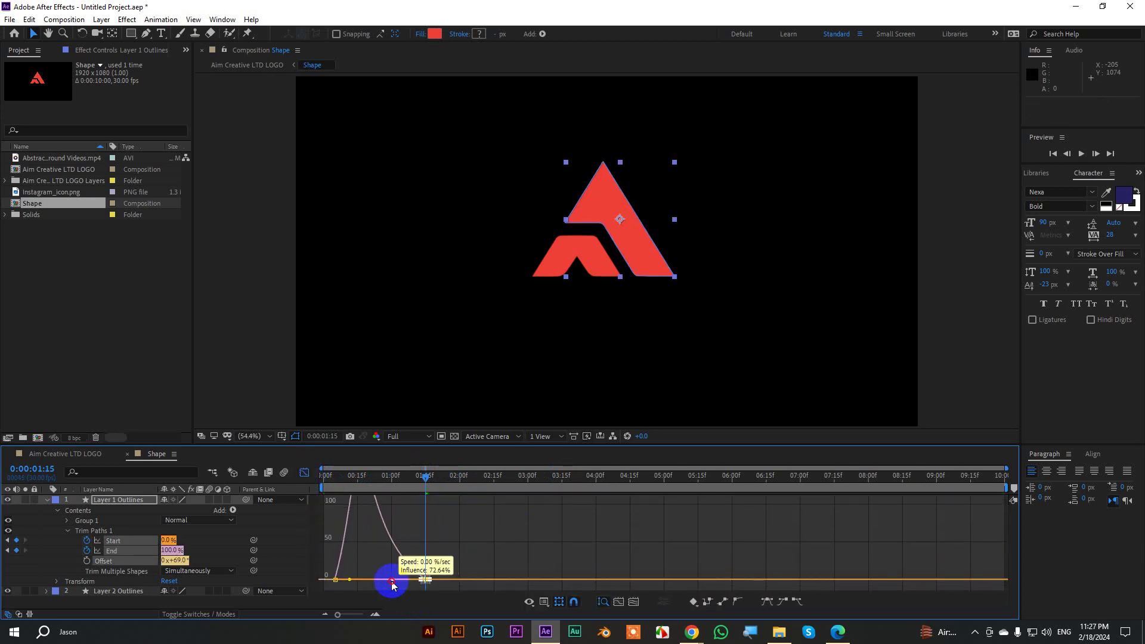
{"action": "left_click", "coordinate": [305, 472]}
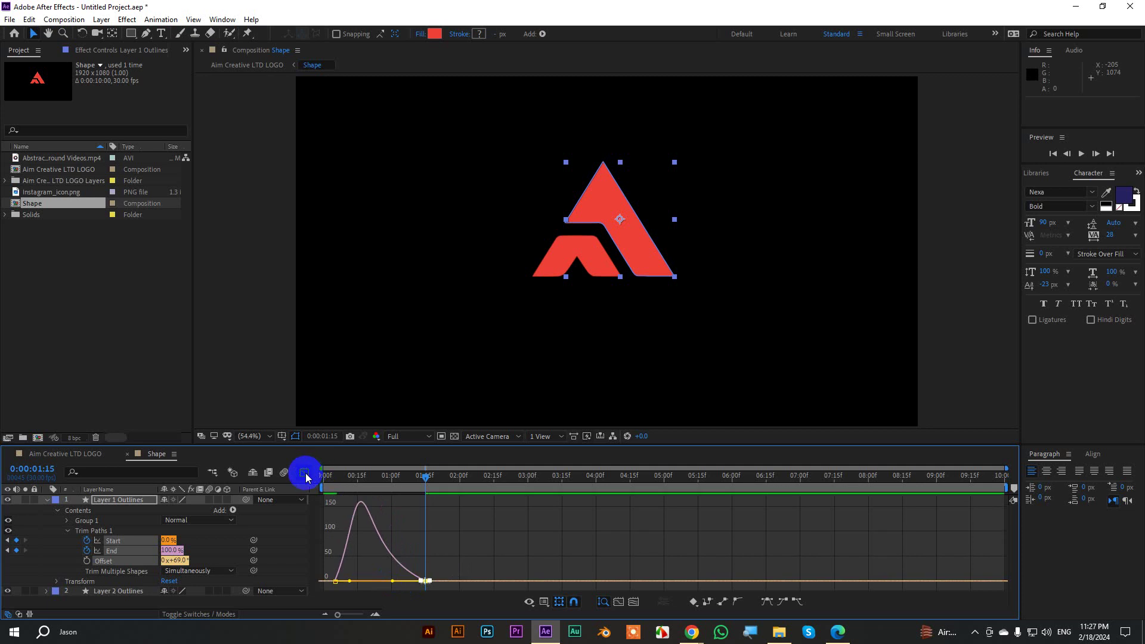
{"action": "left_click", "coordinate": [393, 555]}
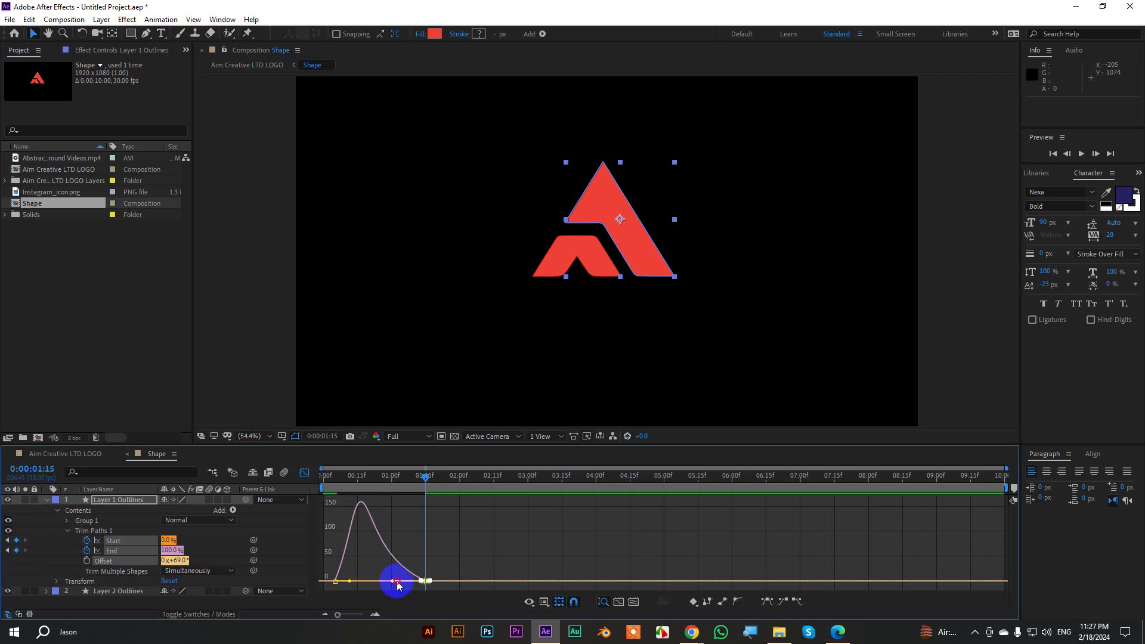
{"action": "left_click_drag", "start_coordinate": [398, 585], "coordinate": [396, 581]}
Preview the reveal, then move the Start and End keyframes from 1:15 to 1:25
{"action": "key", "text": "Home"}
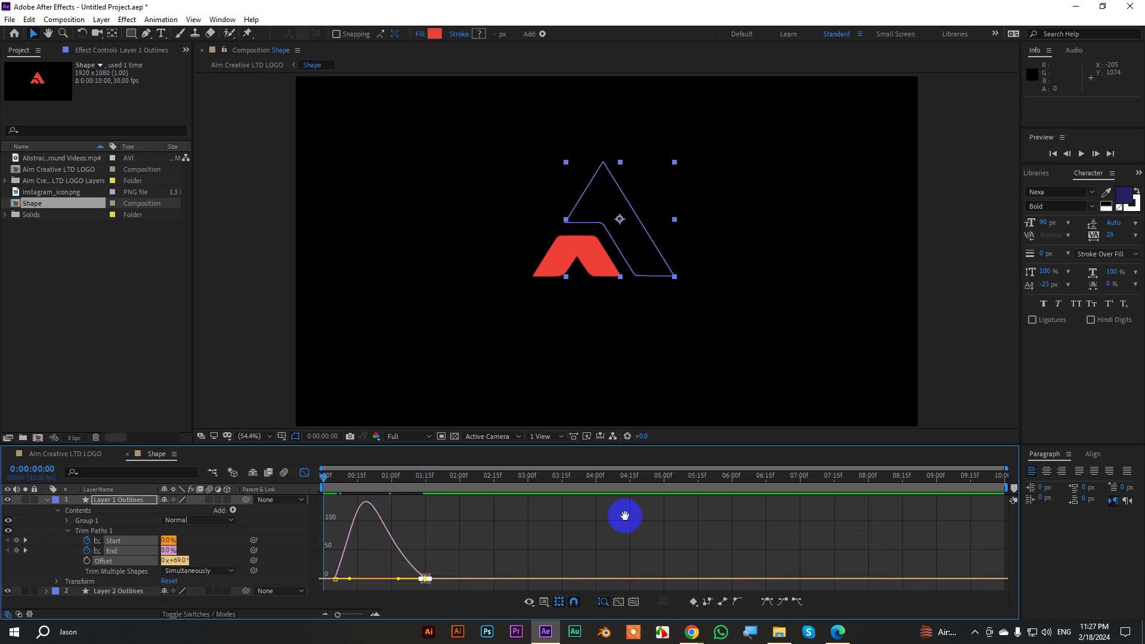
{"action": "key", "text": "space"}
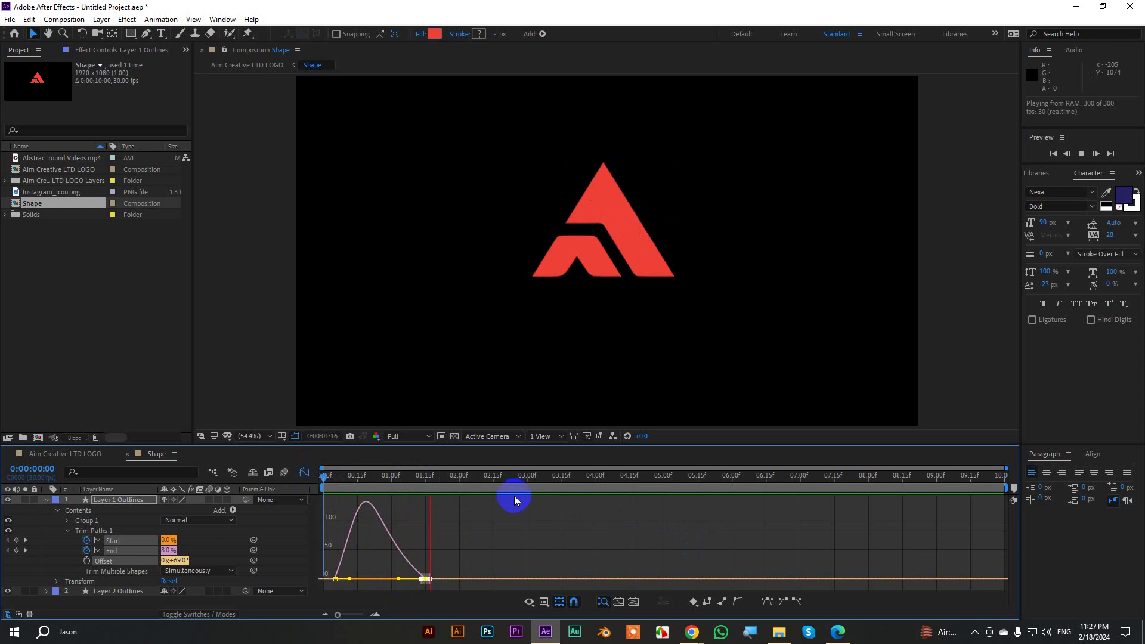
{"action": "left_click", "coordinate": [262, 506]}
{"action": "left_click", "coordinate": [304, 472]}
{"action": "mouse_move", "coordinate": [384, 480]}
{"action": "left_mouse_down"}
{"action": "mouse_move", "coordinate": [425, 494]}
{"action": "mouse_move", "coordinate": [441, 566]}
{"action": "mouse_move", "coordinate": [446, 552]}
{"action": "left_mouse_up"}
{"action": "key", "text": "shift+Page_Down"}
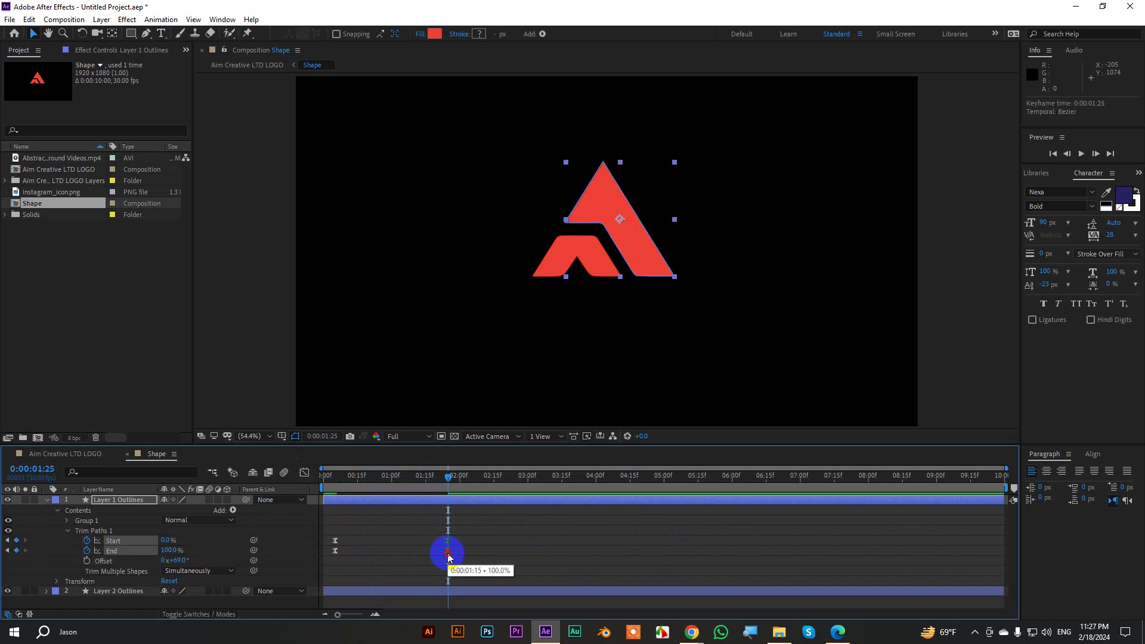
{"action": "left_click_drag", "start_coordinate": [450, 476], "coordinate": [342, 488]}
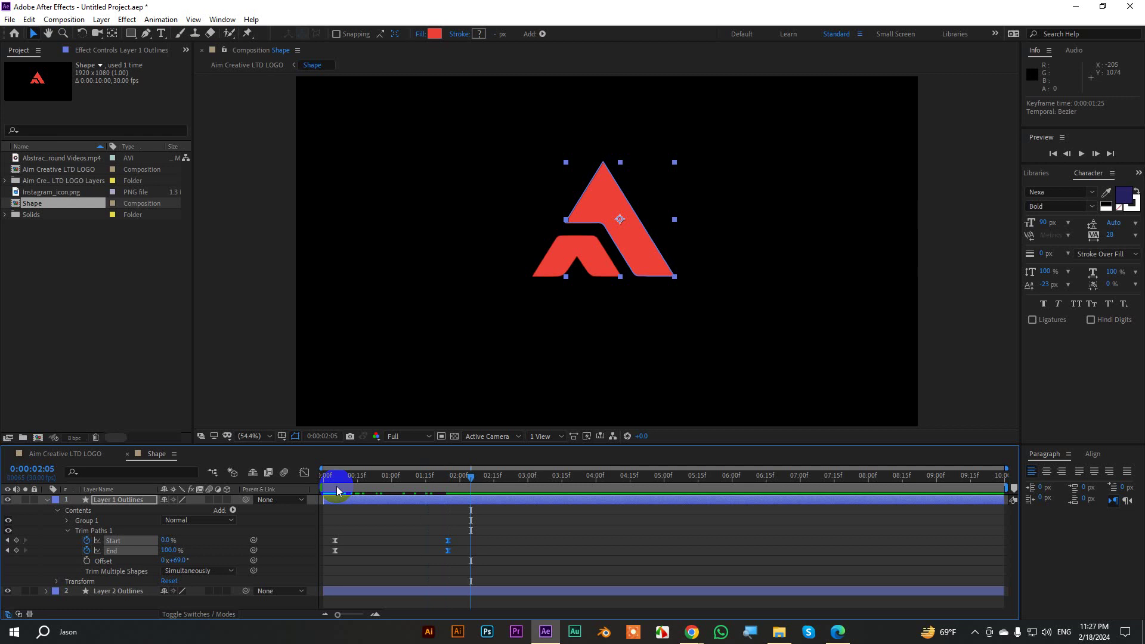
{"action": "left_click_drag", "start_coordinate": [474, 478], "coordinate": [341, 506]}
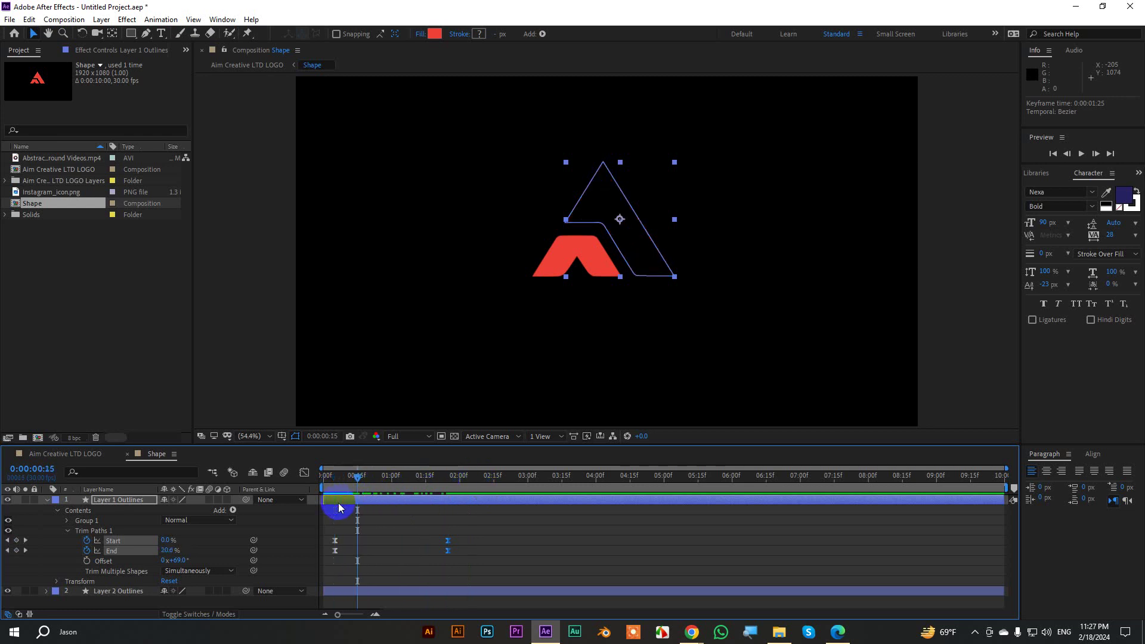
Add Trim Paths to Layer 2 Outlines and start keyframing its End value
{"action": "left_click", "coordinate": [48, 593]}
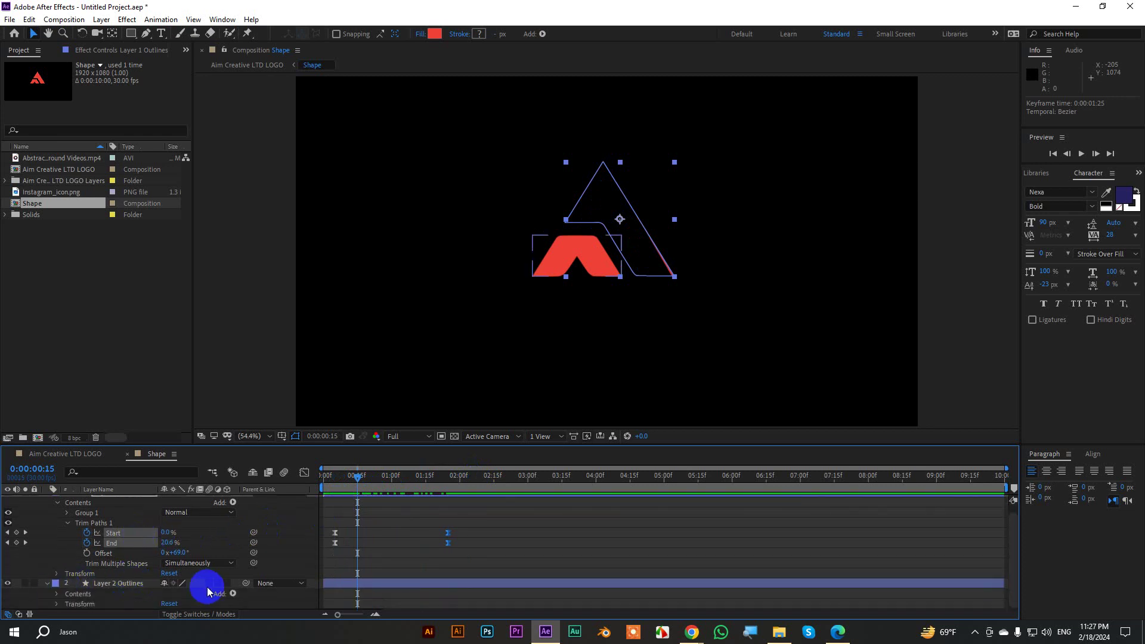
{"action": "left_click", "coordinate": [232, 594]}
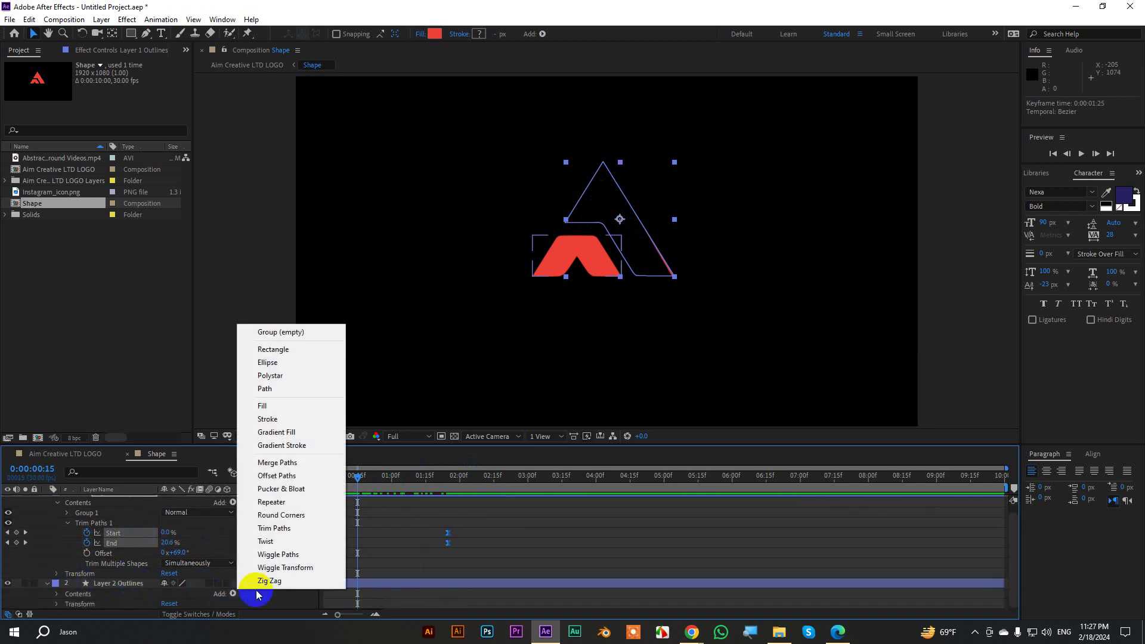
{"action": "left_click", "coordinate": [283, 527]}
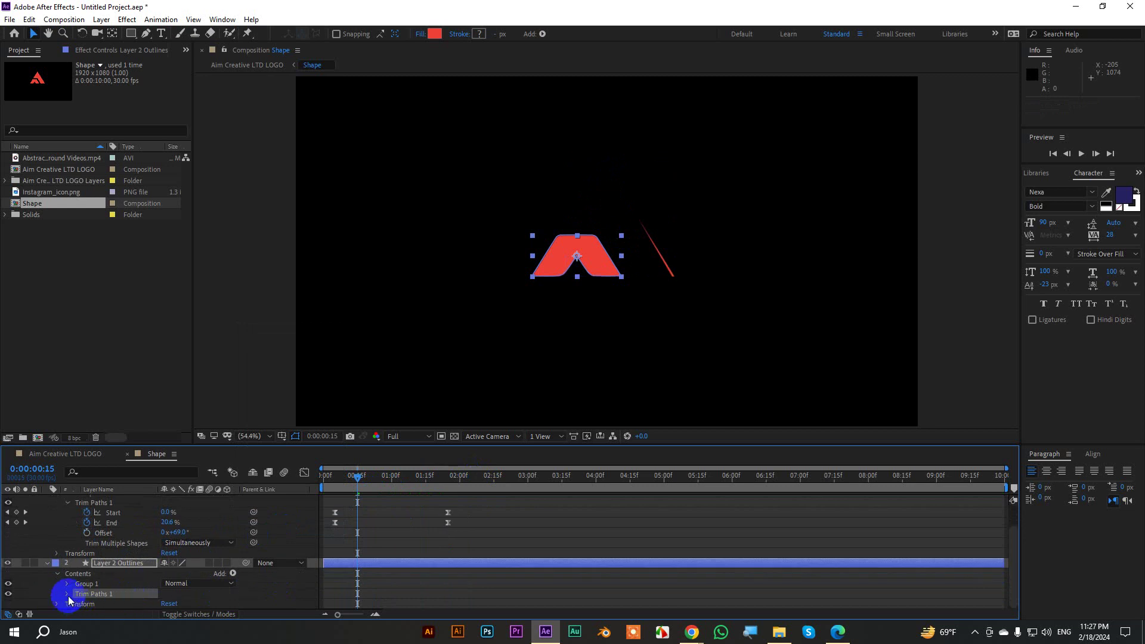
{"action": "left_click", "coordinate": [66, 594]}
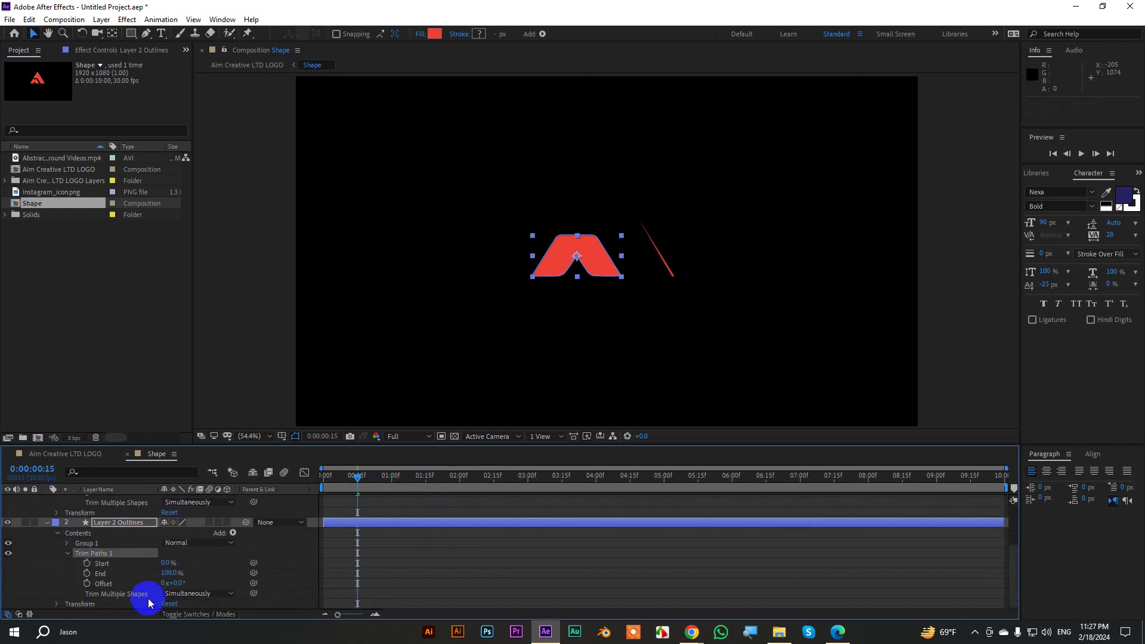
{"action": "left_click", "coordinate": [87, 572]}
{"action": "left_click", "coordinate": [356, 532]}
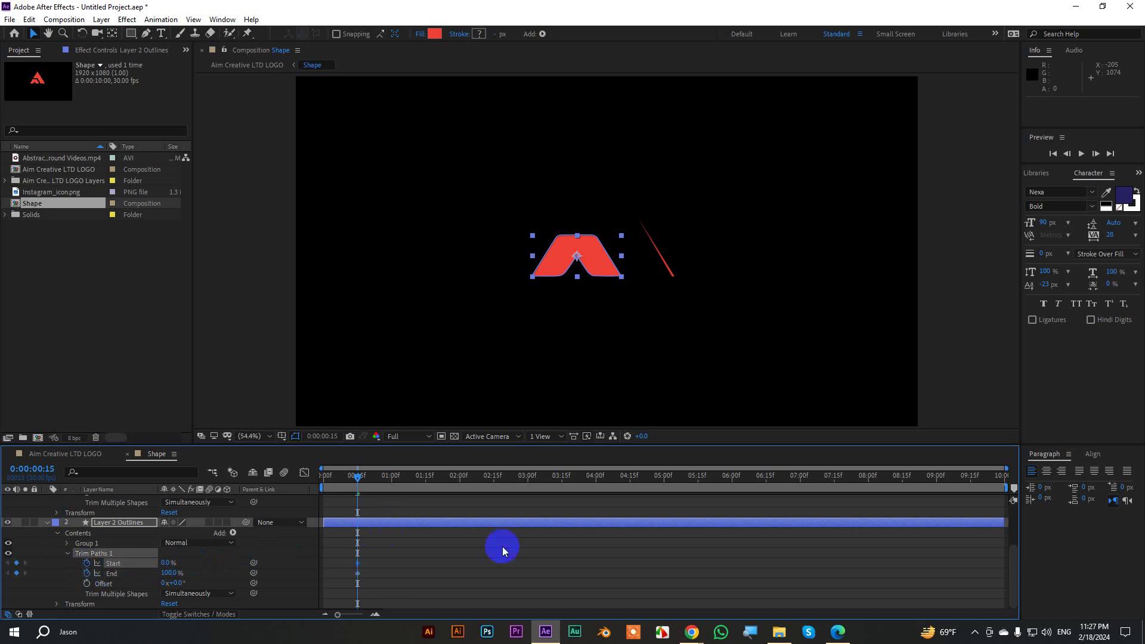
Add Start and End keyframes at 0:00:02:15 and enter their values
{"action": "key", "text": "space"}
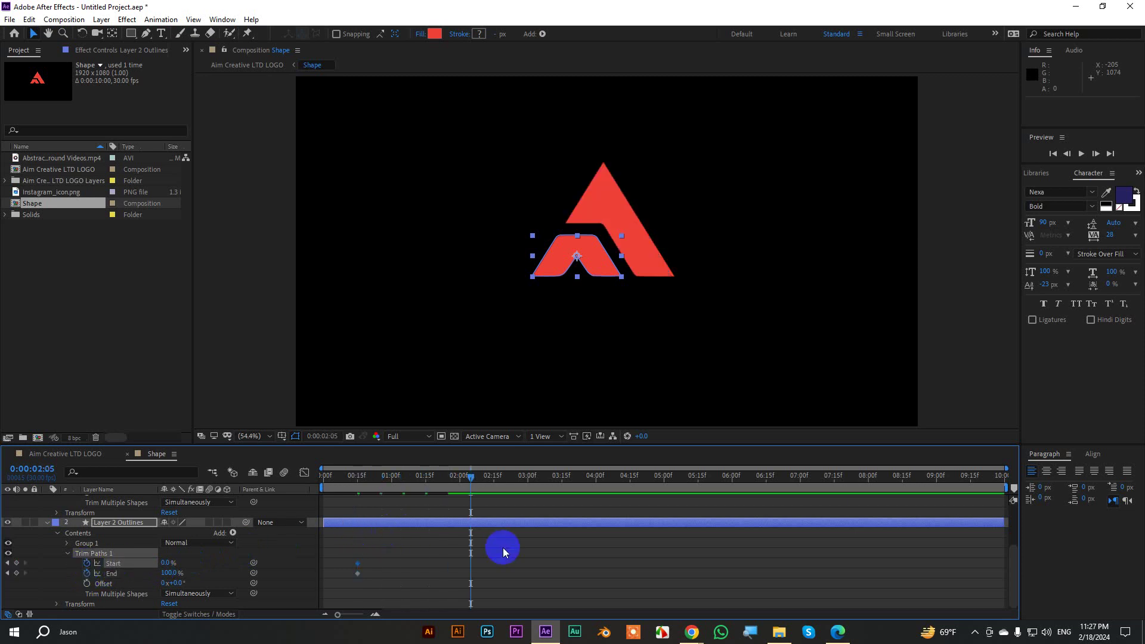
{"action": "left_click", "coordinate": [16, 572]}
{"action": "left_click", "coordinate": [16, 563]}
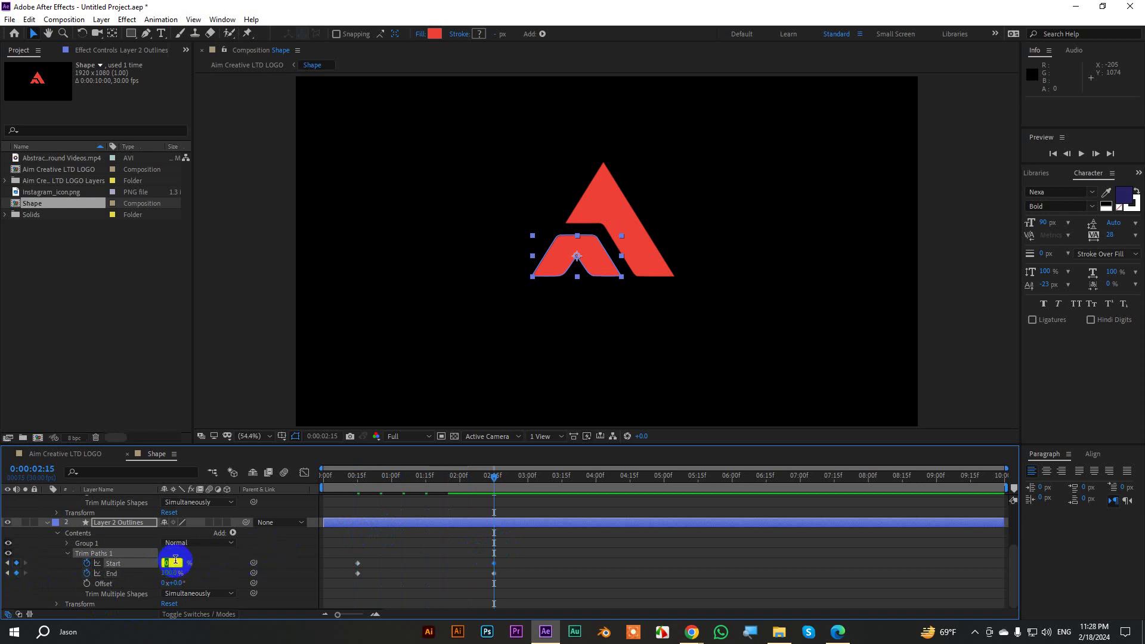
{"action": "type", "text": "0"}
{"action": "left_click", "coordinate": [171, 572]}
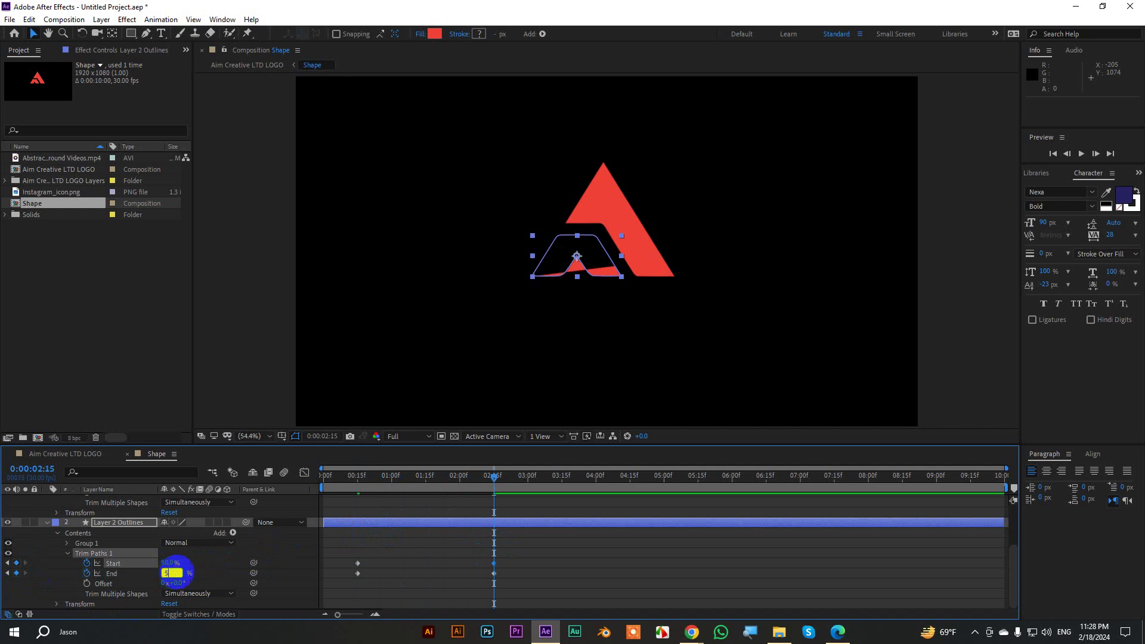
{"action": "type", "text": "0"}
{"action": "key", "text": "Return"}
At 0:00:00:15, set both trim Start and End to 50%
{"action": "left_click_drag", "start_coordinate": [414, 486], "coordinate": [358, 519]}
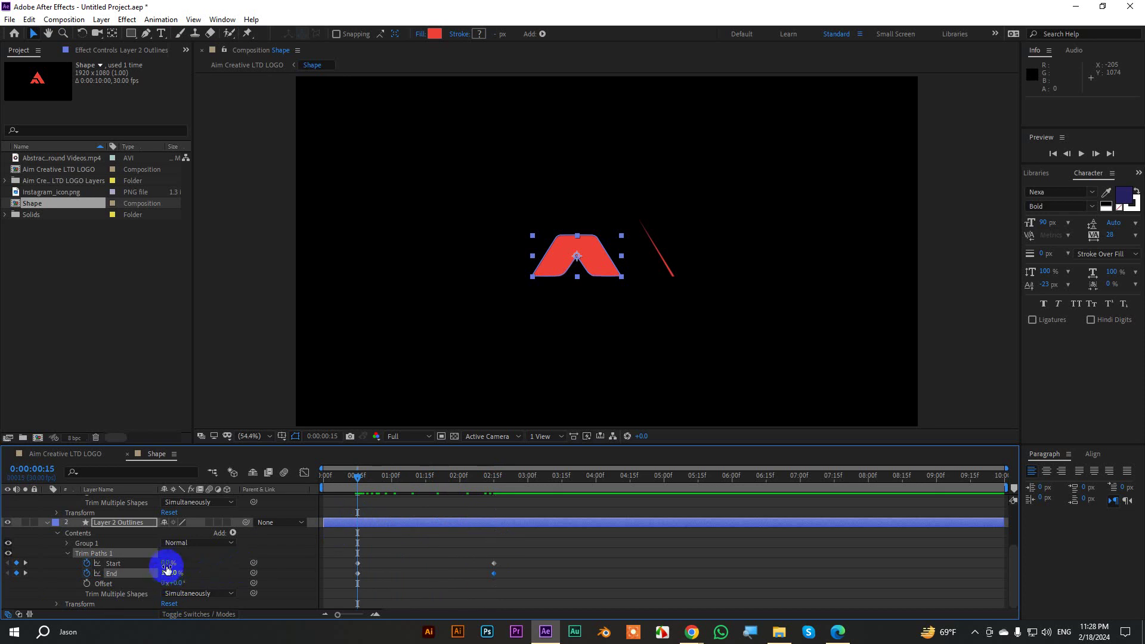
{"action": "type", "text": "50"}
{"action": "key", "text": "Return"}
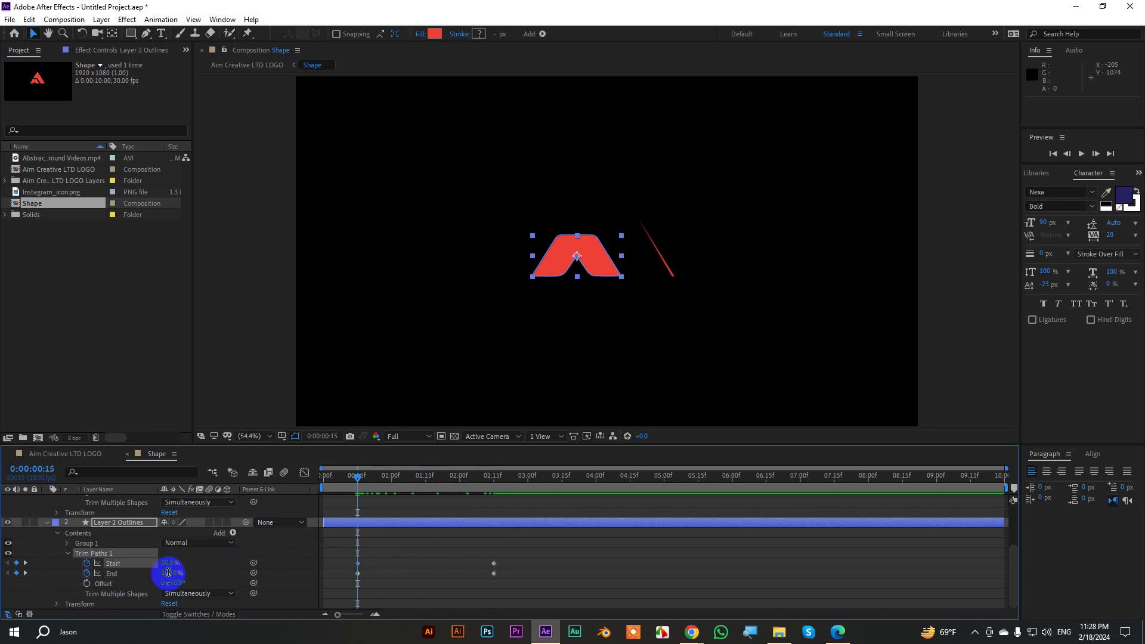
{"action": "left_click", "coordinate": [170, 573]}
{"action": "type", "text": "50"}
{"action": "left_click", "coordinate": [361, 504]}
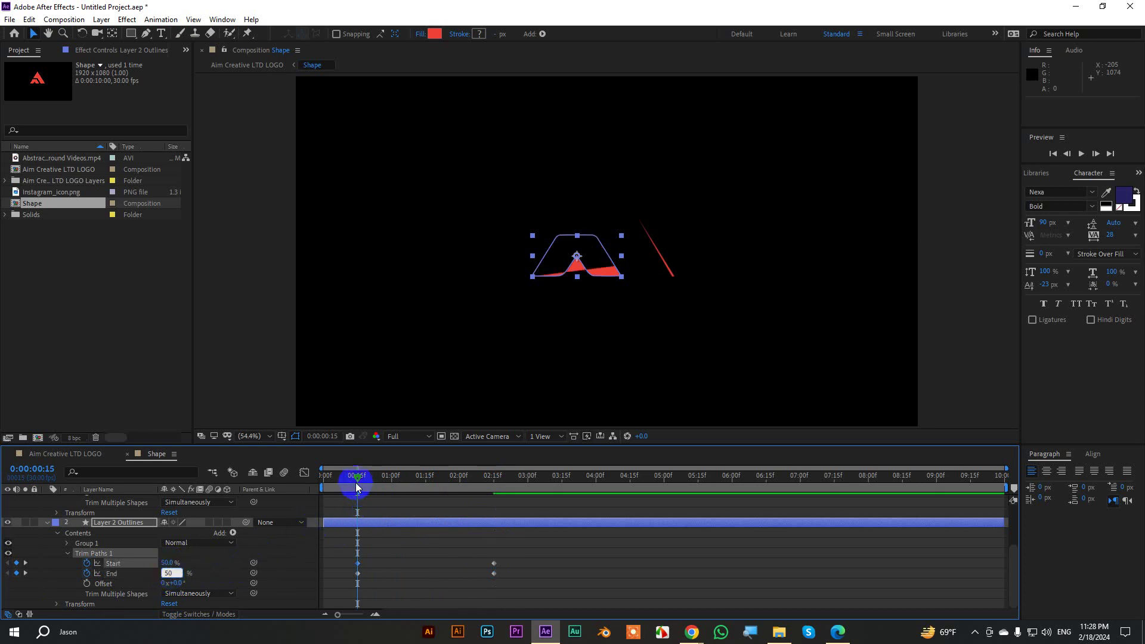
Lower End to 0% at 0:00:02:15 and preview the Layer 2 reveal
{"action": "left_click_drag", "start_coordinate": [355, 483], "coordinate": [496, 483]}
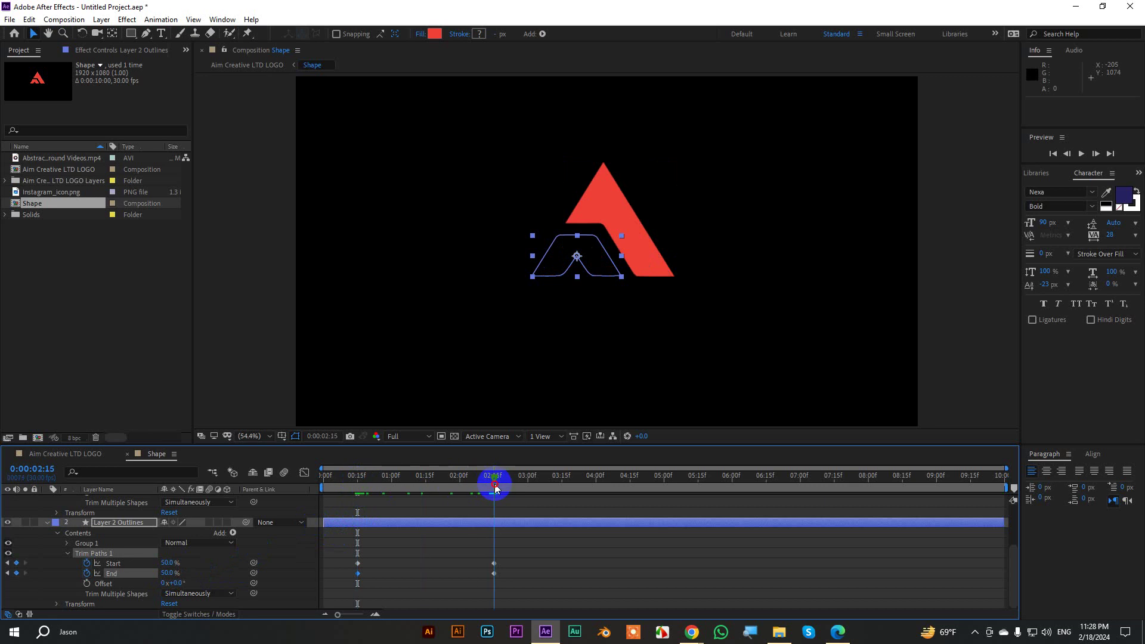
{"action": "left_click", "coordinate": [167, 574]}
{"action": "mouse_move", "coordinate": [165, 573]}
{"action": "left_mouse_down"}
{"action": "mouse_move", "coordinate": [118, 577]}
{"action": "mouse_move", "coordinate": [489, 523]}
{"action": "left_mouse_up"}
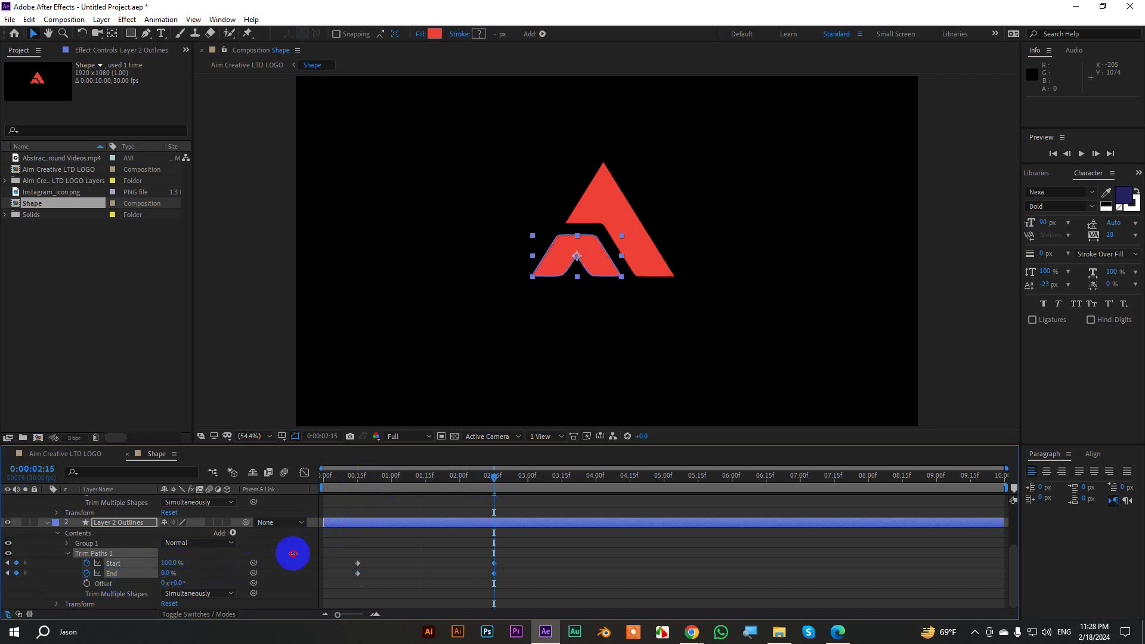
{"action": "left_click_drag", "start_coordinate": [493, 477], "coordinate": [337, 477]}
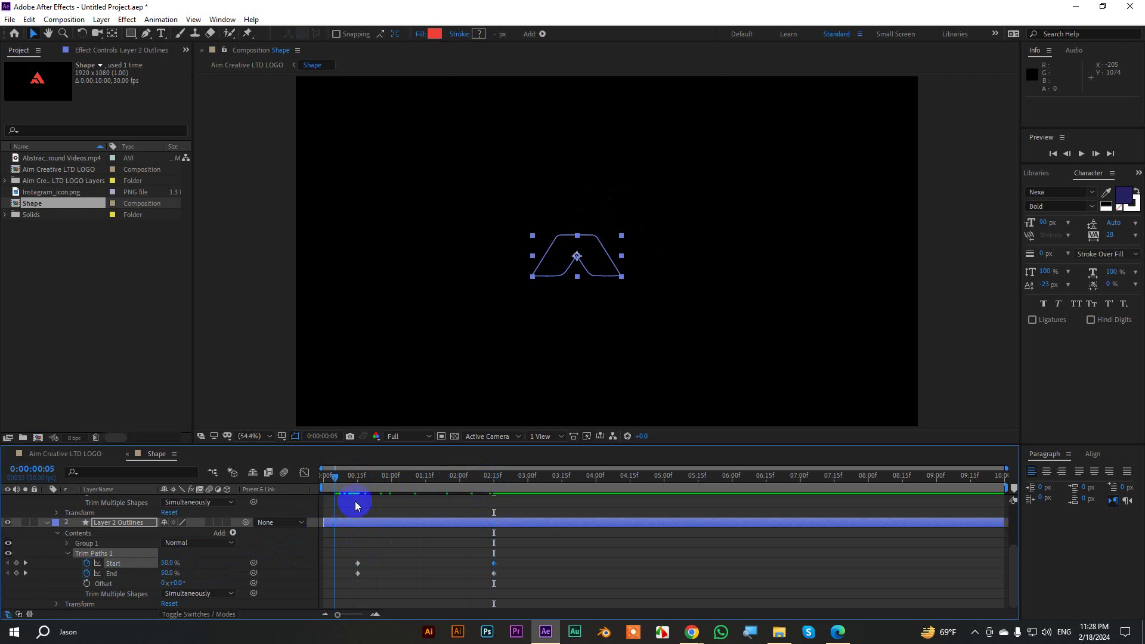
{"action": "key", "text": "space"}
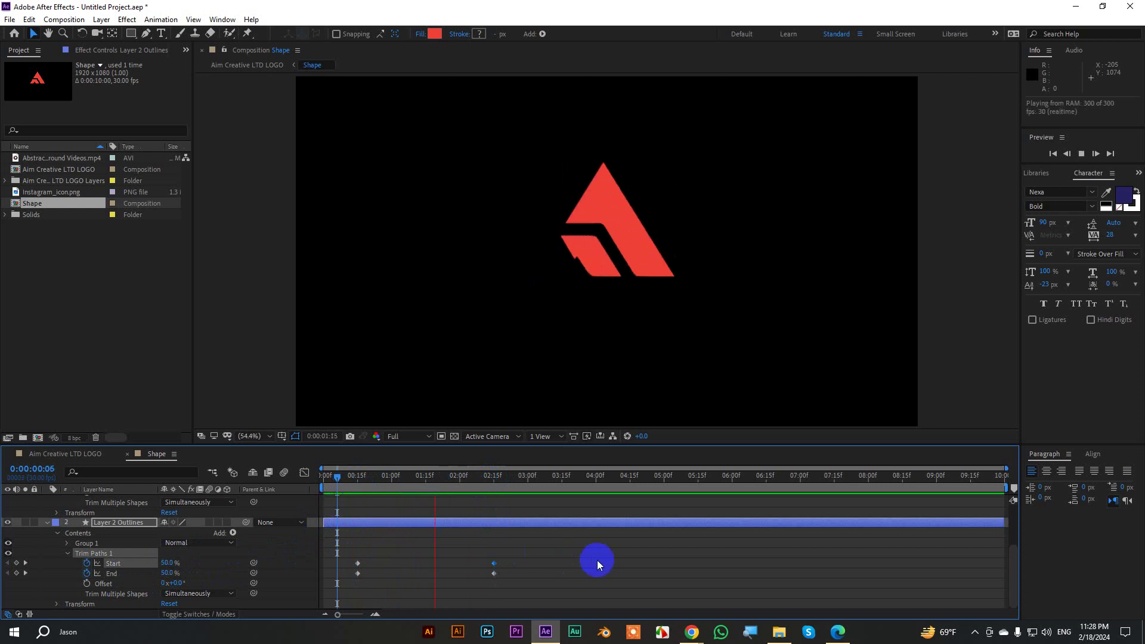
{"action": "left_click_drag", "start_coordinate": [476, 495], "coordinate": [424, 499]}
Try a Trim Paths Offset, undo it, and ease the Start/End keyframes in the Graph Editor
{"action": "left_click", "coordinate": [244, 592]}
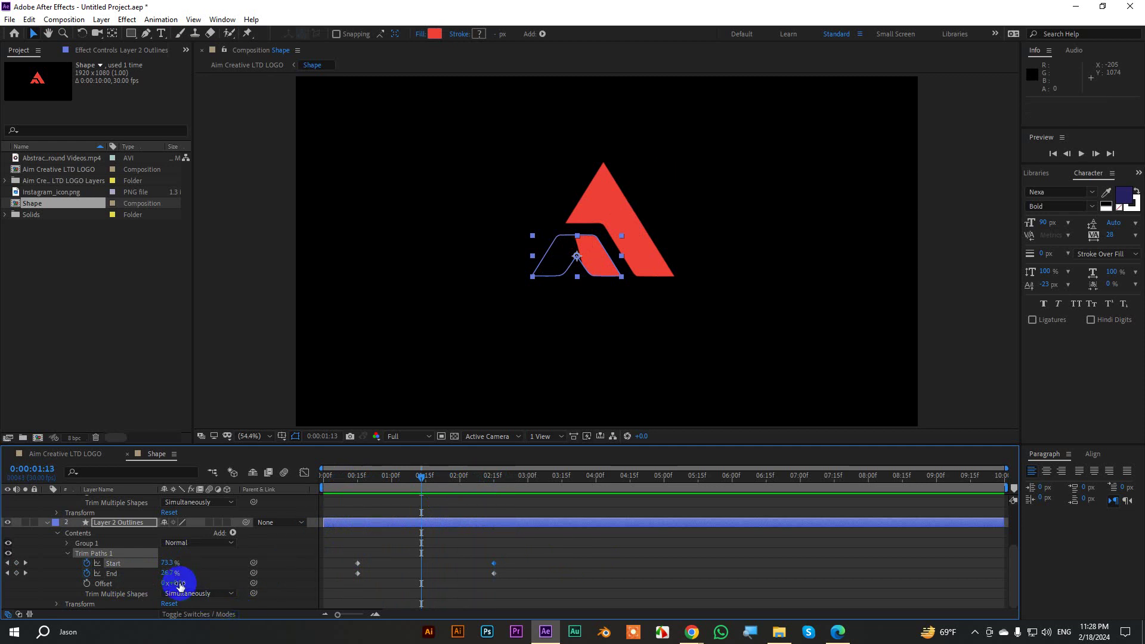
{"action": "left_click_drag", "start_coordinate": [179, 583], "coordinate": [338, 589]}
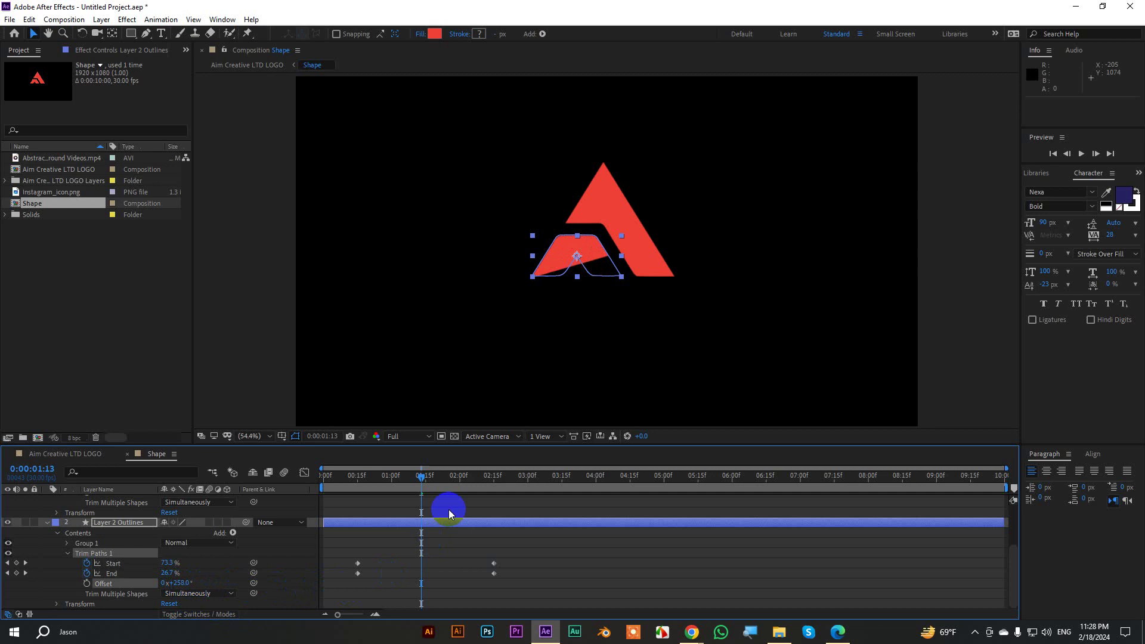
{"action": "key", "text": "ctrl+z"}
{"action": "left_click_drag", "start_coordinate": [537, 588], "coordinate": [349, 553]}
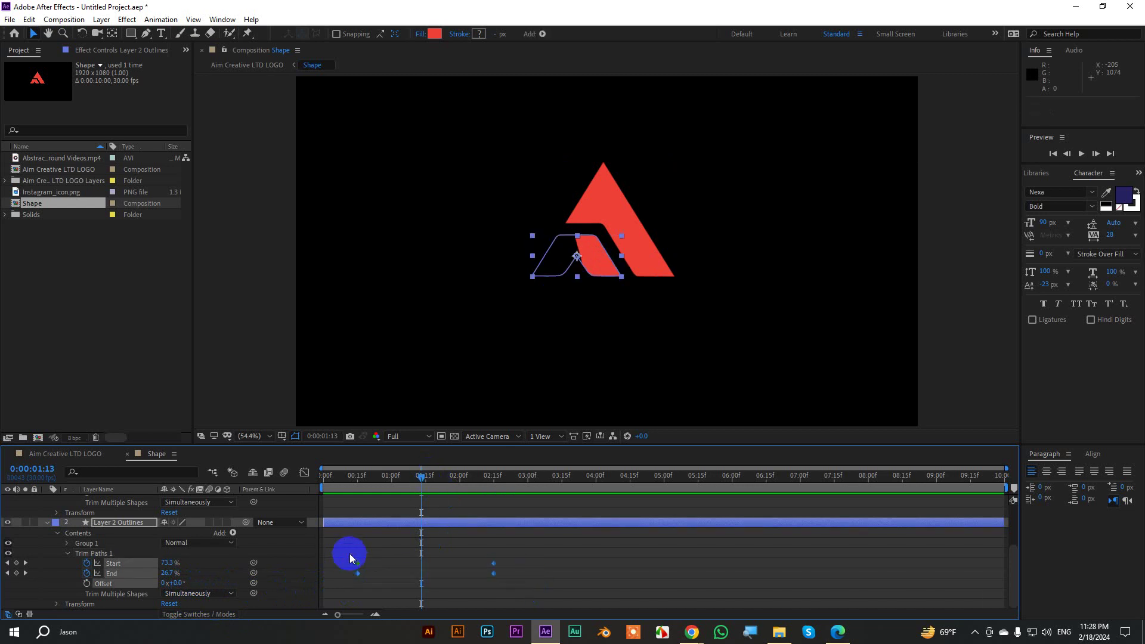
{"action": "left_click", "coordinate": [304, 472]}
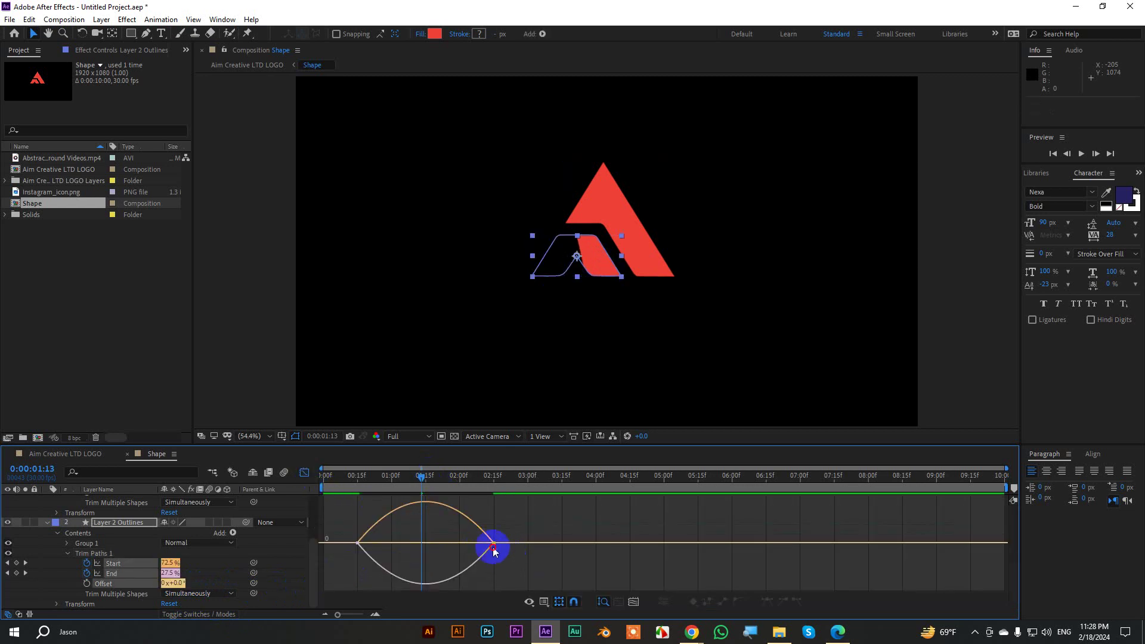
{"action": "left_click_drag", "start_coordinate": [492, 544], "coordinate": [460, 543]}
{"action": "key", "text": "shift+F3"}
Preview the eased reveal and scrub through the partly revealed logo
{"action": "key", "text": "space"}
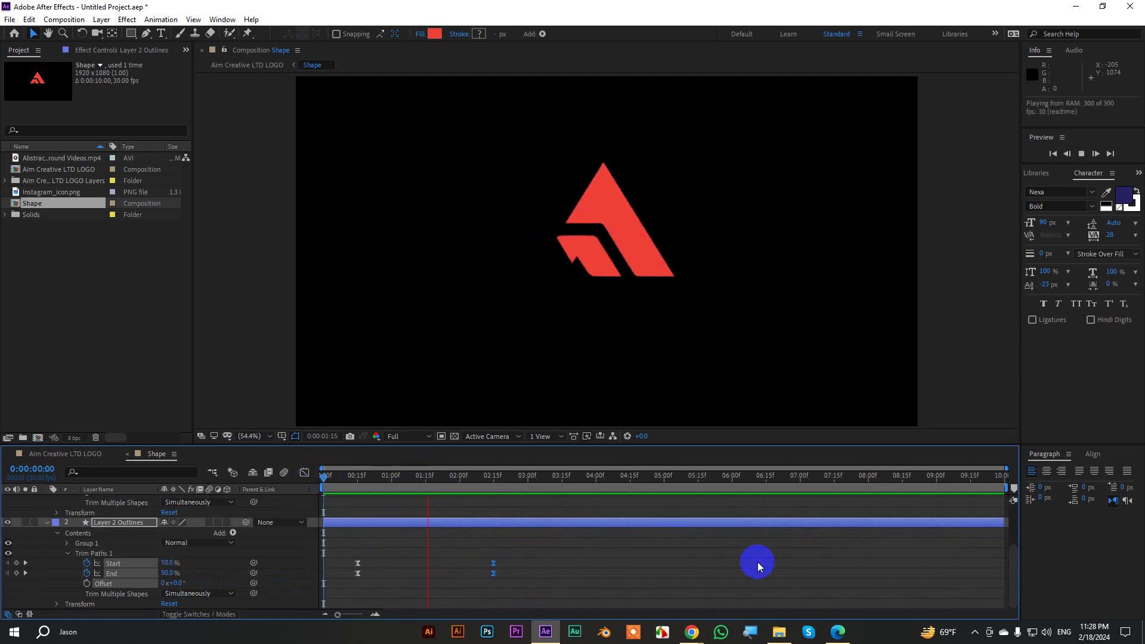
{"action": "left_click_drag", "start_coordinate": [523, 477], "coordinate": [324, 477]}
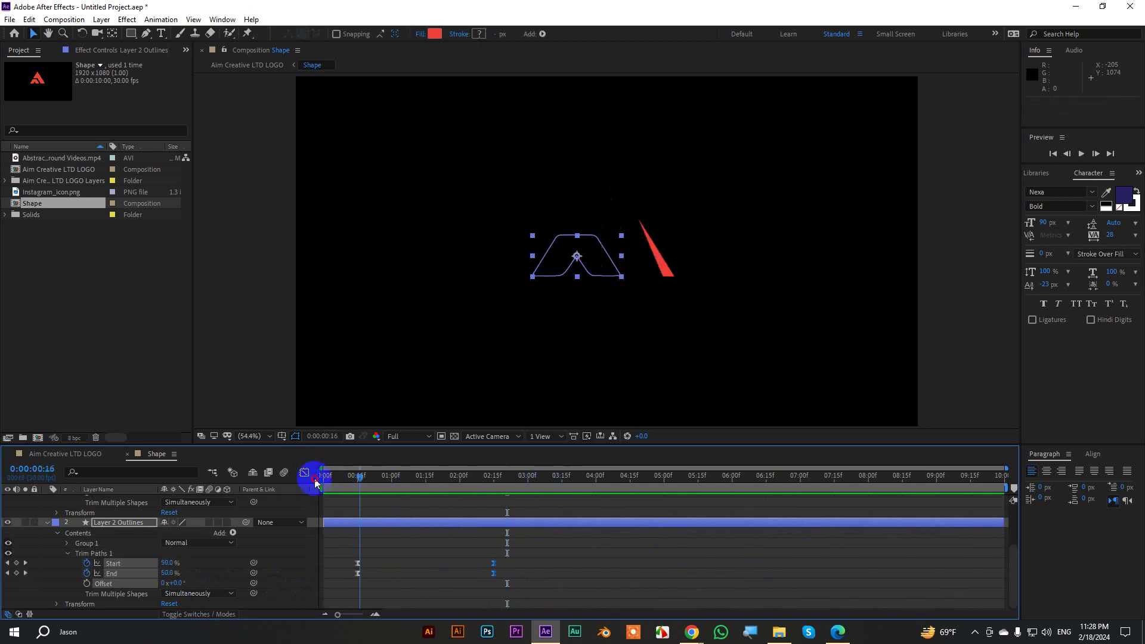
{"action": "key", "text": "space"}
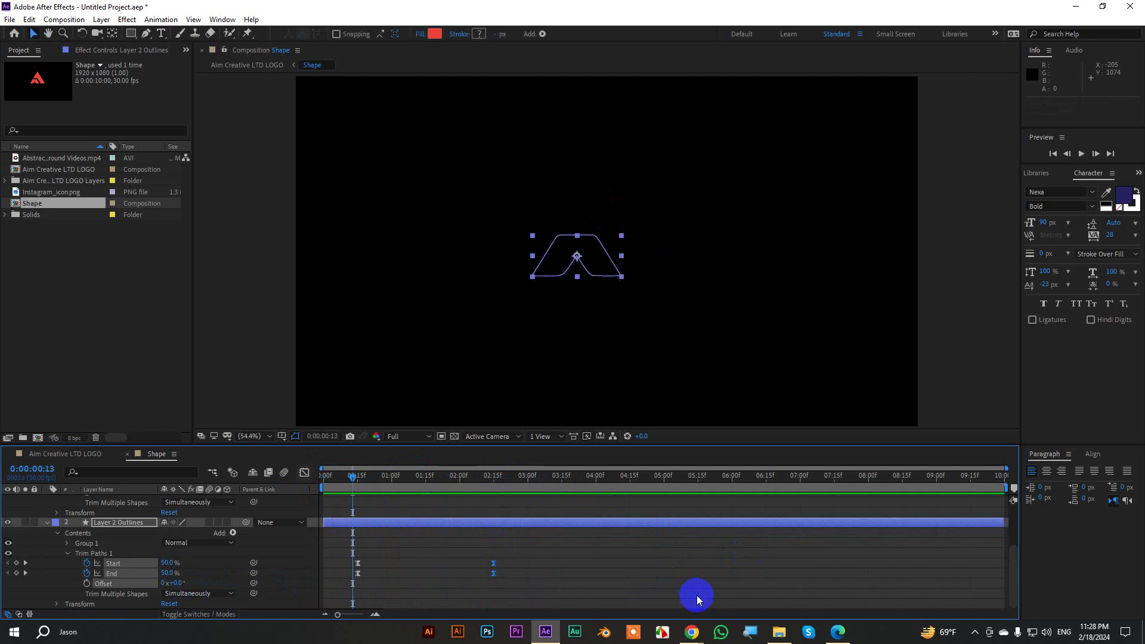
{"action": "key", "text": "space"}
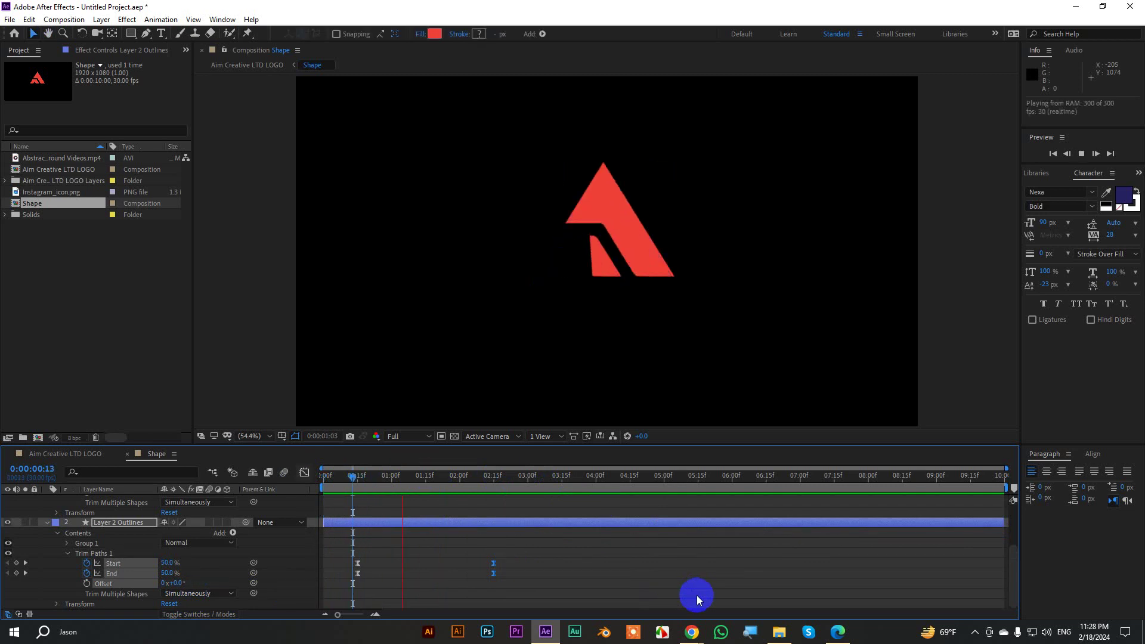
{"action": "left_click_drag", "start_coordinate": [514, 477], "coordinate": [396, 495]}
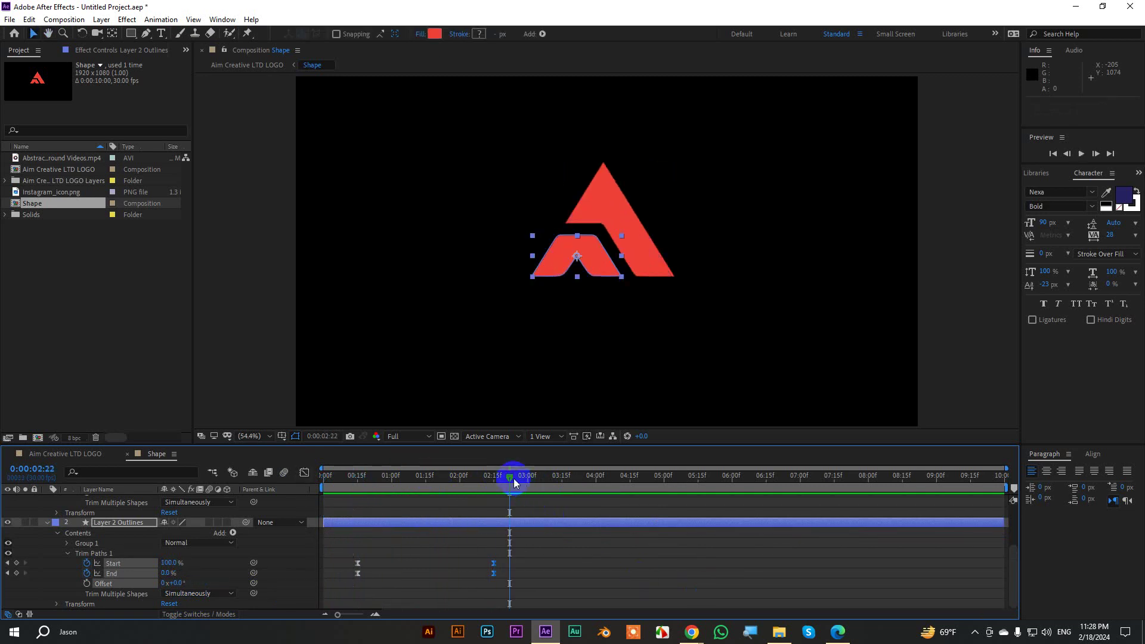
{"action": "mouse_move", "coordinate": [396, 495]}
{"action": "left_mouse_down"}
{"action": "mouse_move", "coordinate": [366, 502]}
{"action": "mouse_move", "coordinate": [367, 482]}
{"action": "left_mouse_up"}
{"action": "scroll", "coordinate": [418, 542], "scroll_direction": "up", "scroll_amount": 3}
Select Layer 1 Outlines' Trim Paths and compare the outline-only and filled logo states
{"action": "left_click", "coordinate": [398, 503]}
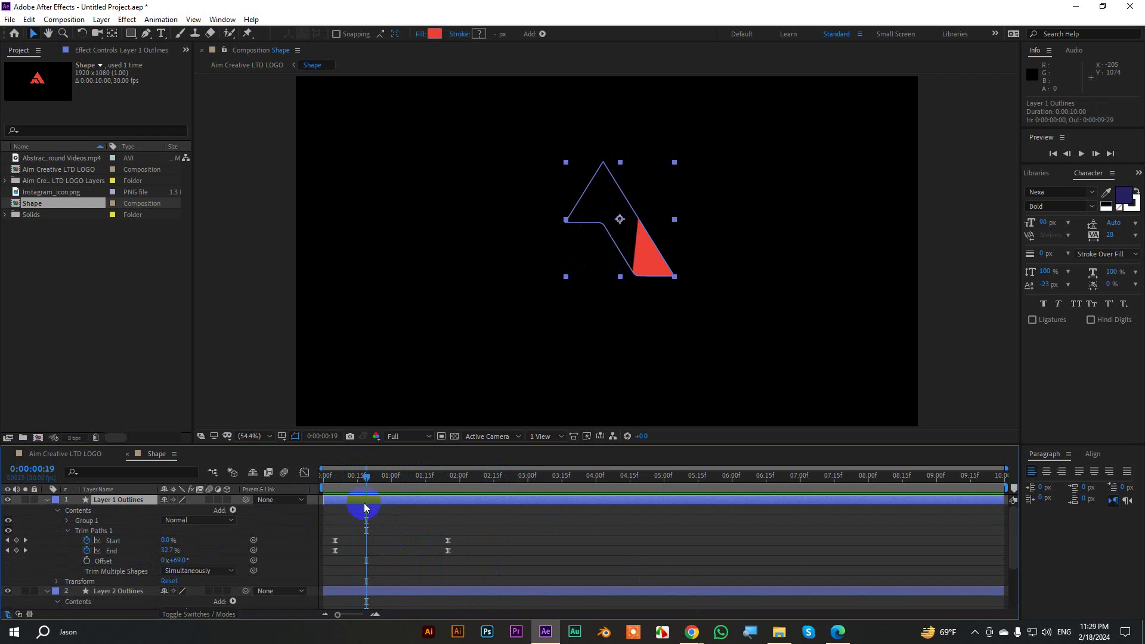
{"action": "left_click_drag", "start_coordinate": [367, 478], "coordinate": [338, 486]}
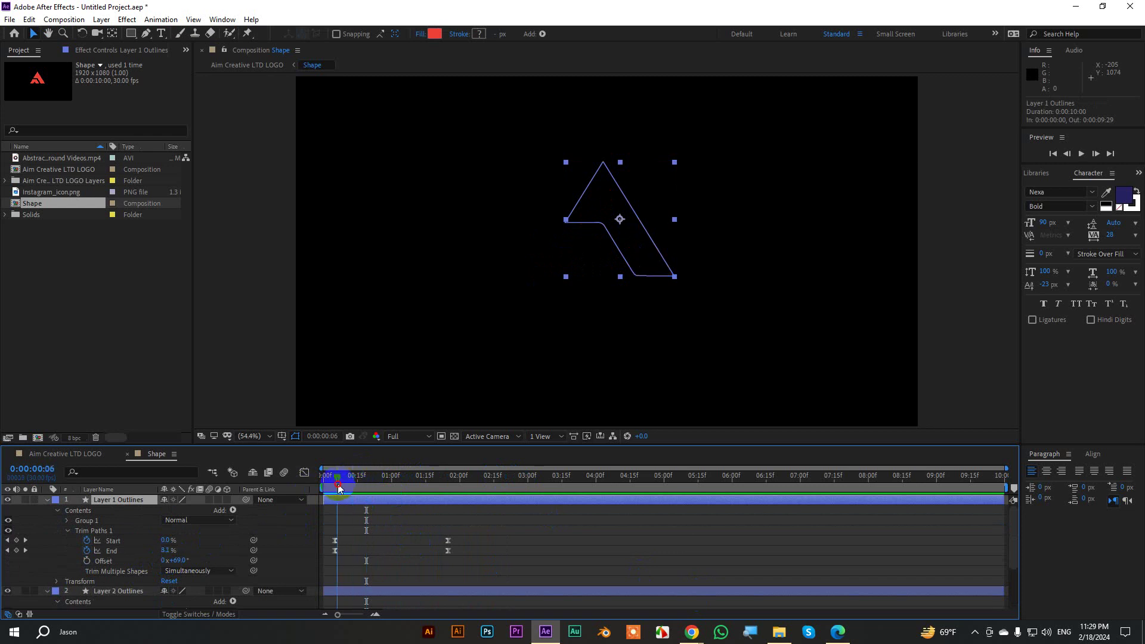
{"action": "left_click", "coordinate": [160, 548]}
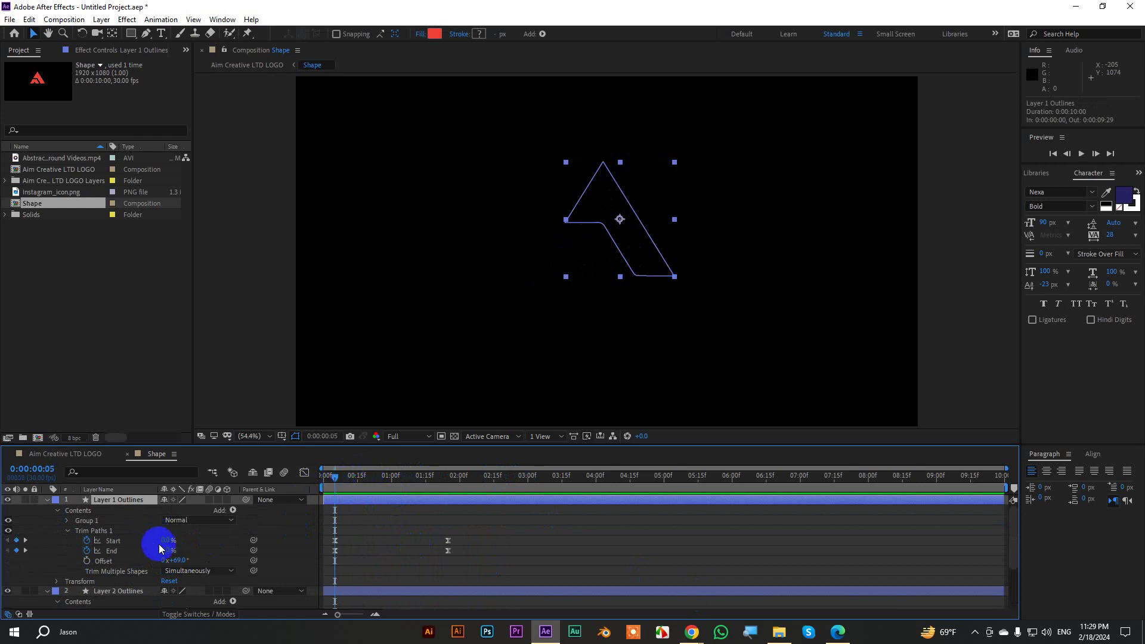
{"action": "left_click", "coordinate": [88, 543]}
{"action": "left_click", "coordinate": [191, 537]}
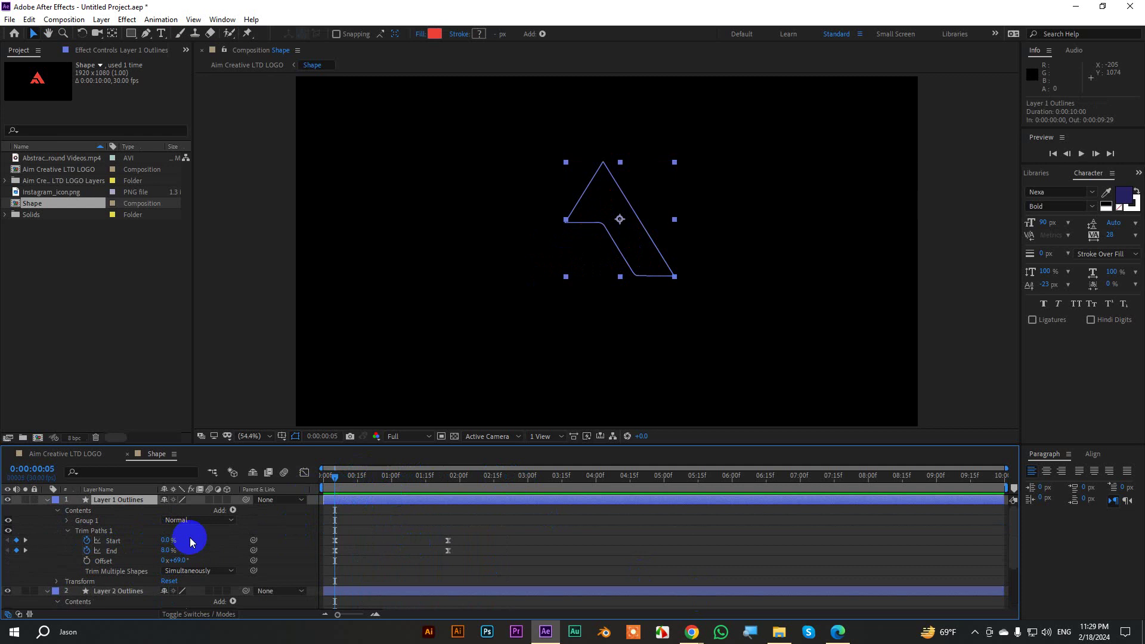
{"action": "left_click_drag", "start_coordinate": [335, 477], "coordinate": [446, 480]}
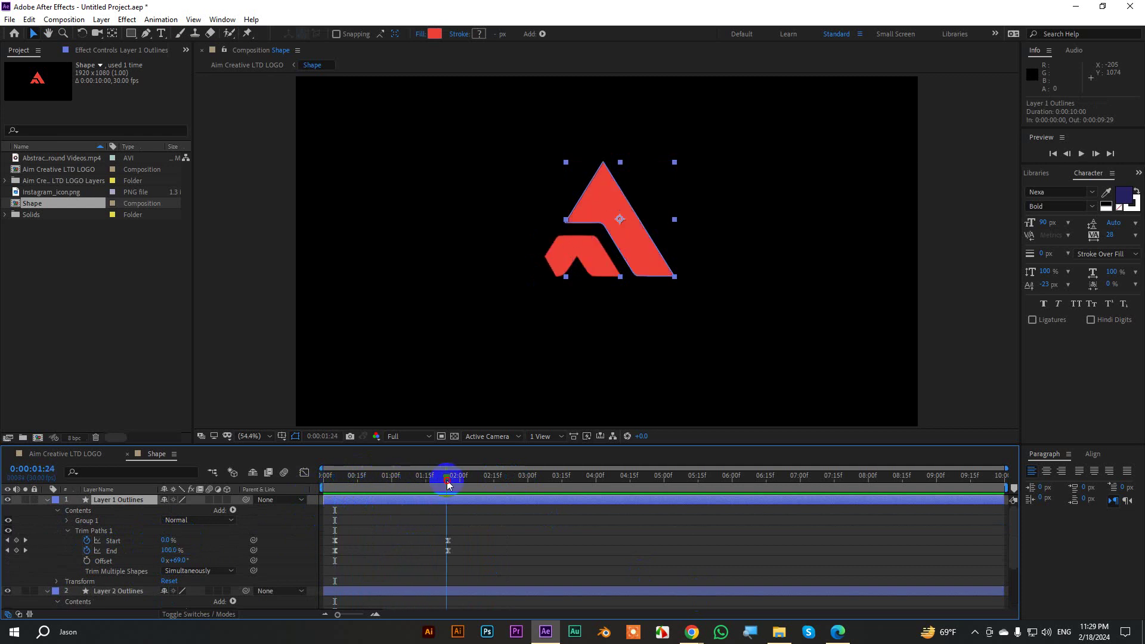
{"action": "left_click_drag", "start_coordinate": [367, 485], "coordinate": [333, 487]}
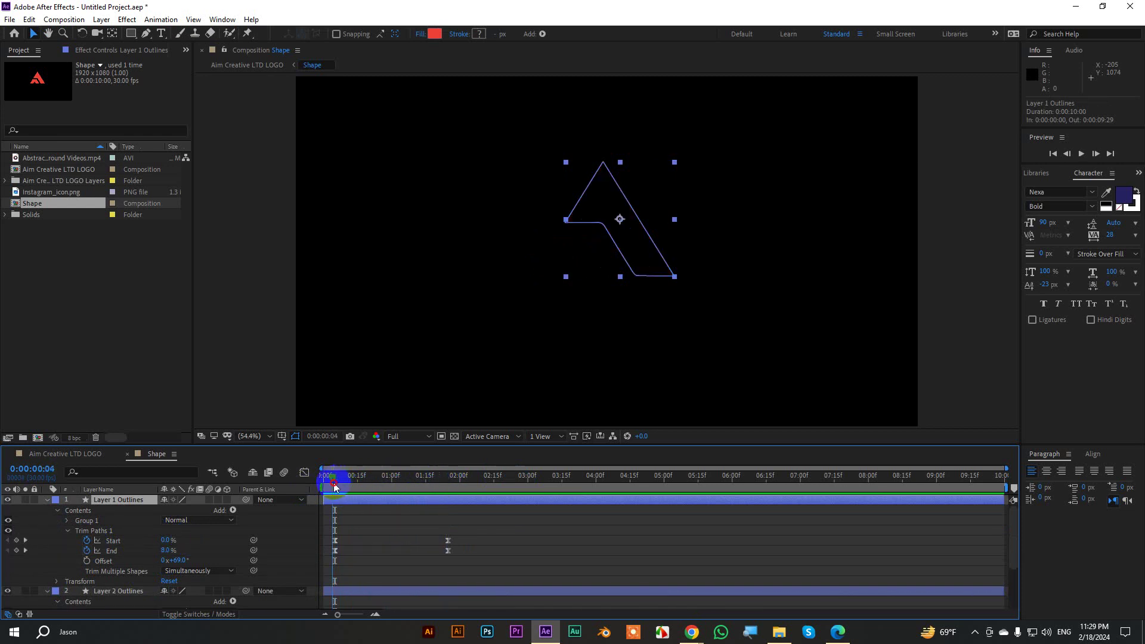
Keyframe trim Start/End at 50% at the start, then Start 100% and End 0% at 0:00:01:25
{"action": "left_click", "coordinate": [165, 540]}
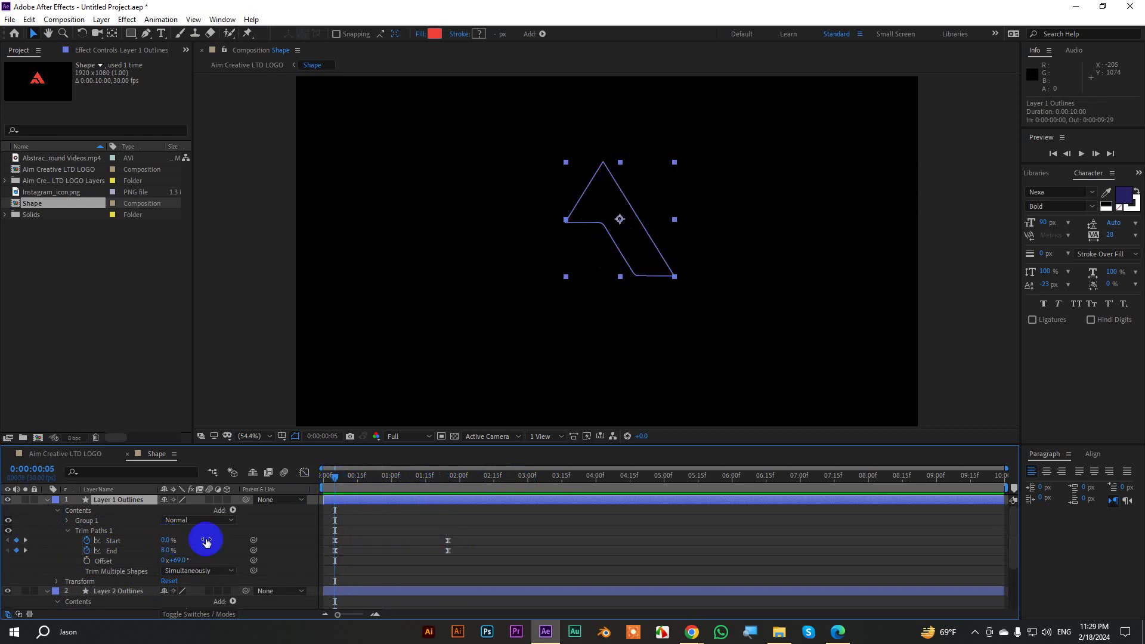
{"action": "type", "text": "50"}
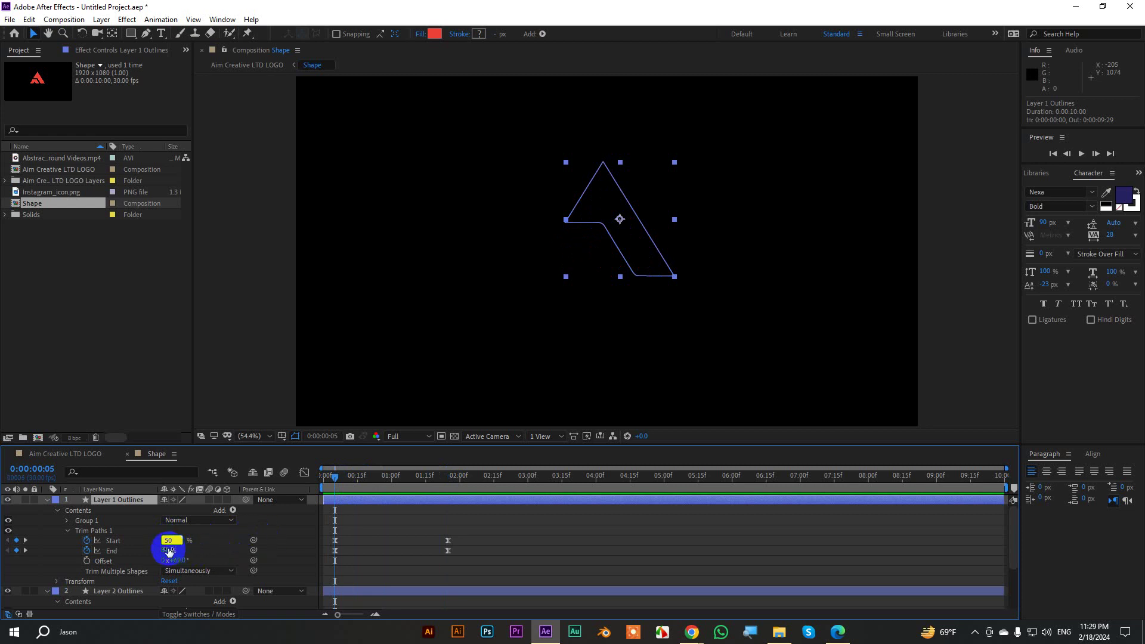
{"action": "left_click", "coordinate": [170, 549]}
{"action": "type", "text": "50"}
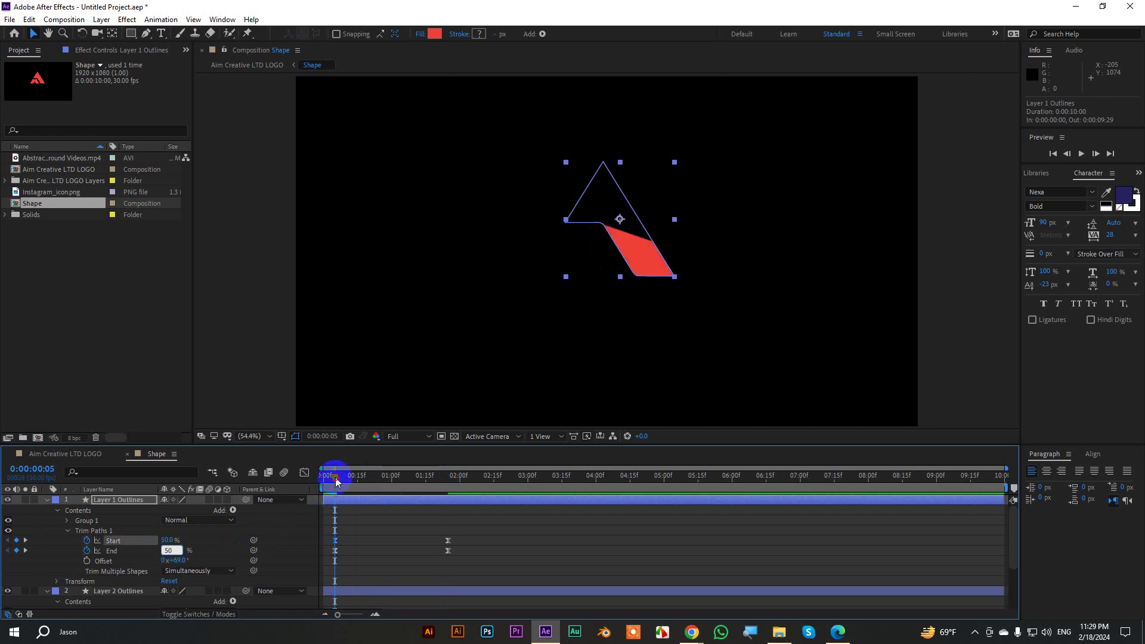
{"action": "left_click_drag", "start_coordinate": [337, 482], "coordinate": [450, 495]}
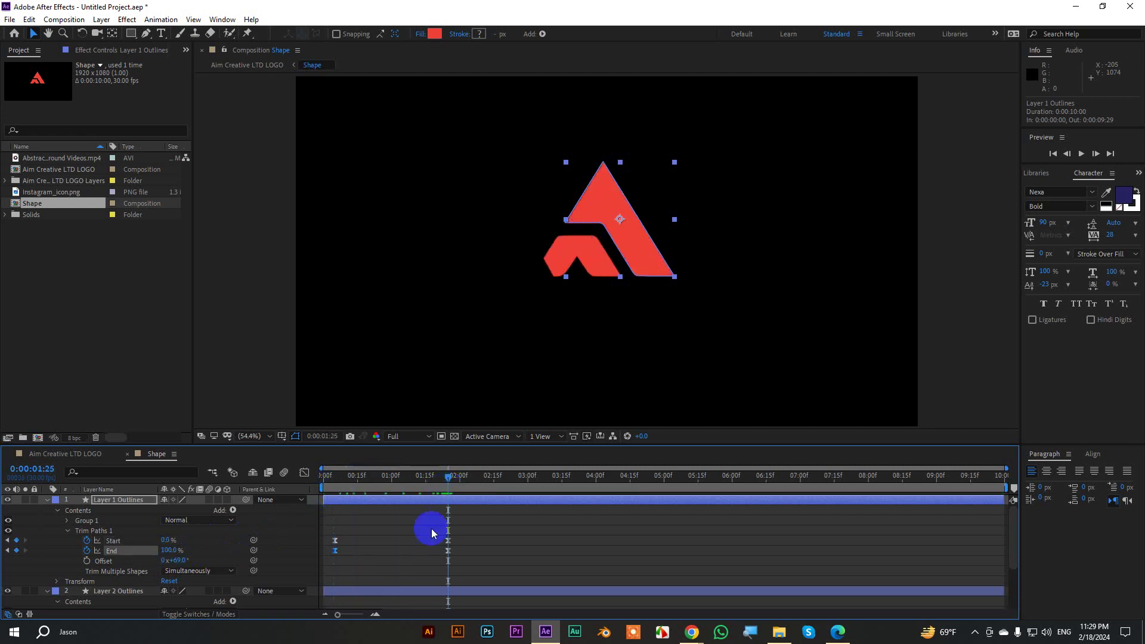
{"action": "left_click", "coordinate": [169, 550]}
{"action": "mouse_move", "coordinate": [167, 551]}
{"action": "left_mouse_down"}
{"action": "mouse_move", "coordinate": [173, 541]}
{"action": "mouse_move", "coordinate": [256, 538]}
{"action": "left_mouse_up"}
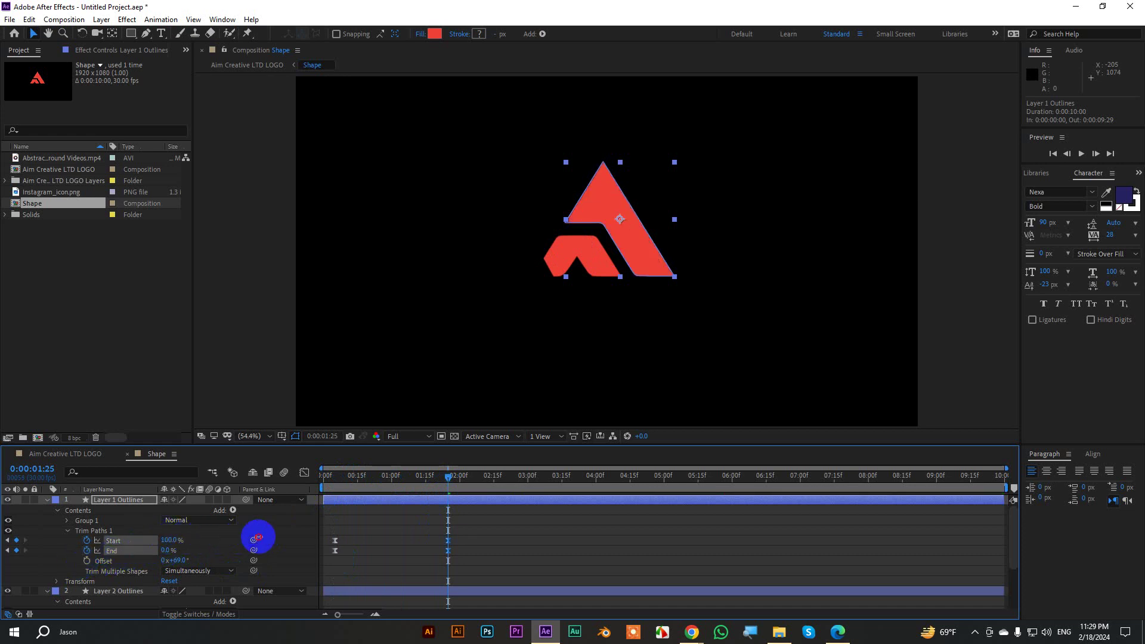
{"action": "left_click_drag", "start_coordinate": [484, 480], "coordinate": [324, 480]}
Set the Trim Paths Offset to 153° and preview the middle-out triangle reveal
{"action": "key", "text": "space"}
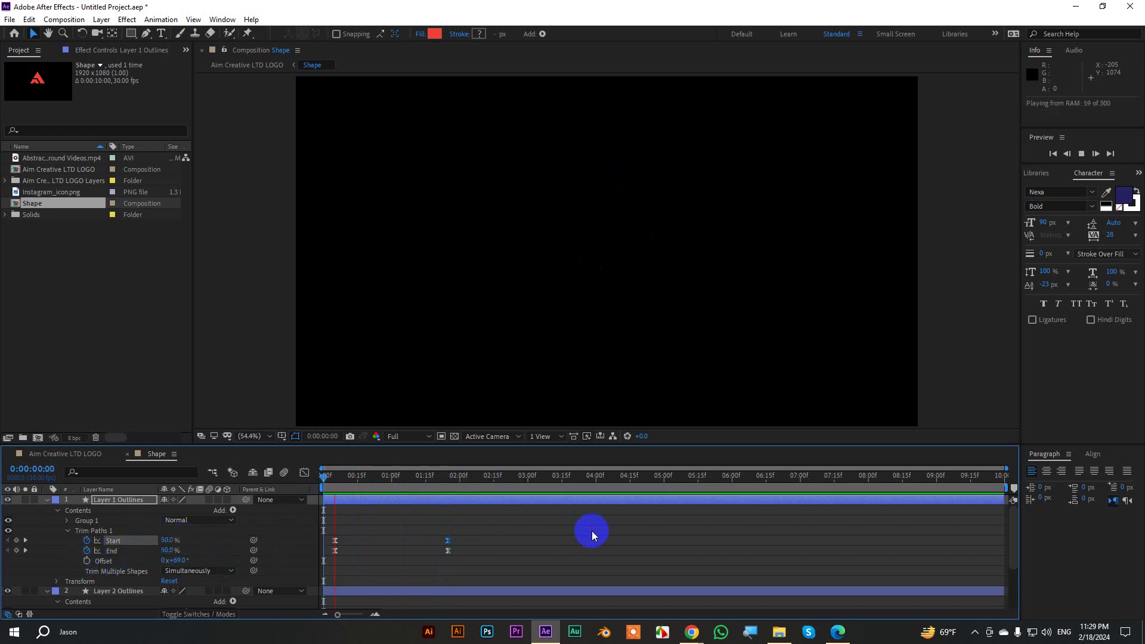
{"action": "left_click_drag", "start_coordinate": [417, 475], "coordinate": [393, 475]}
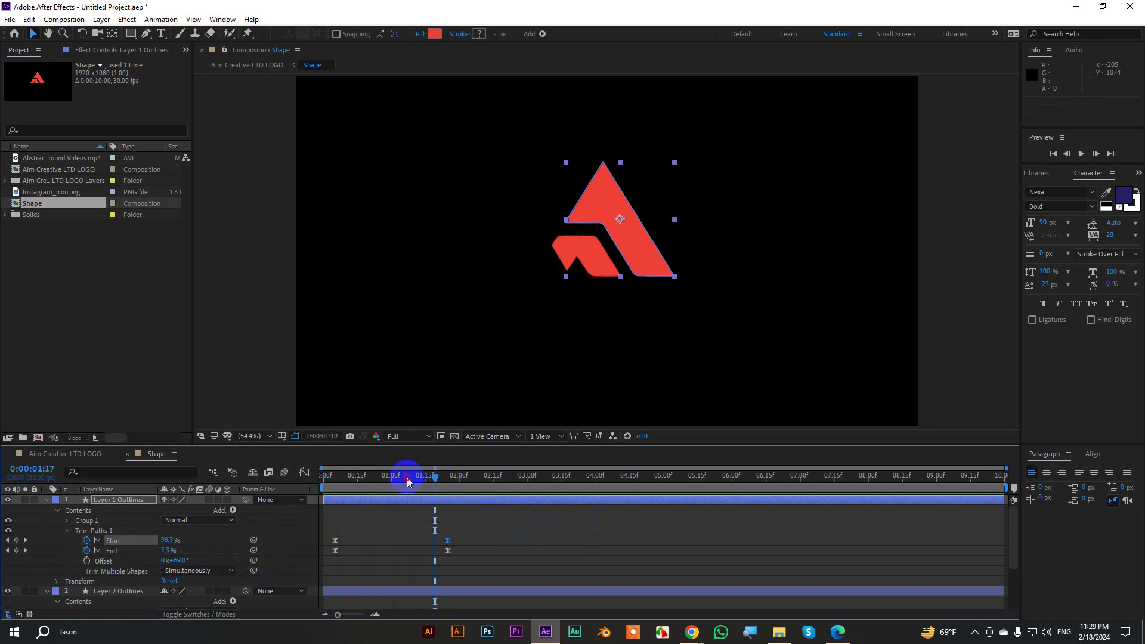
{"action": "left_click", "coordinate": [177, 561]}
{"action": "left_click_drag", "start_coordinate": [177, 561], "coordinate": [224, 559]}
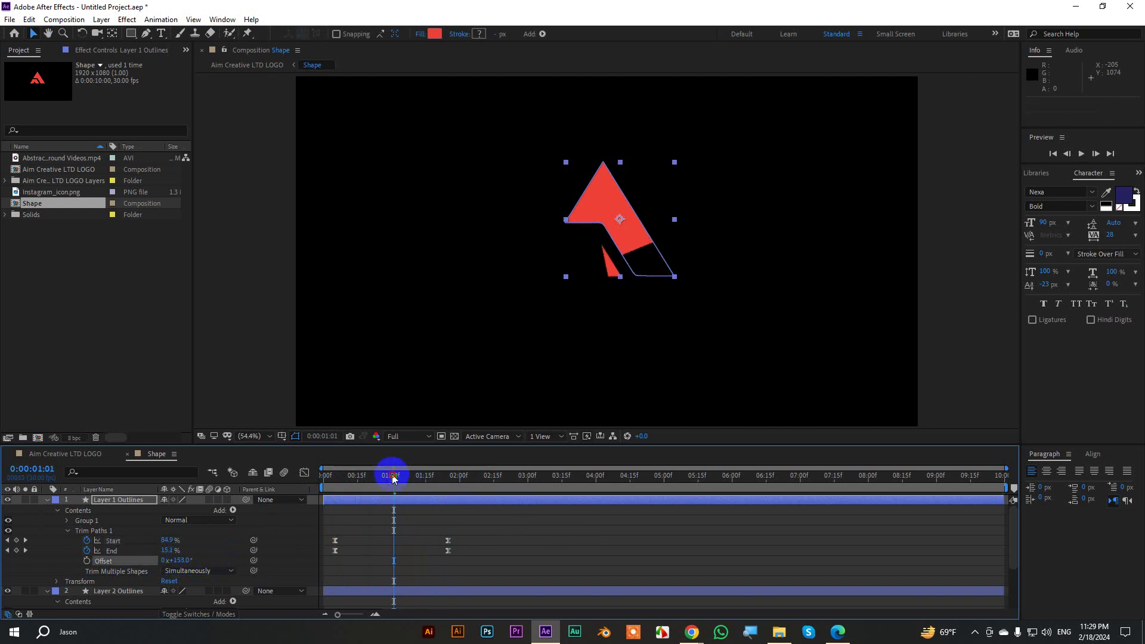
{"action": "left_click_drag", "start_coordinate": [393, 475], "coordinate": [424, 490]}
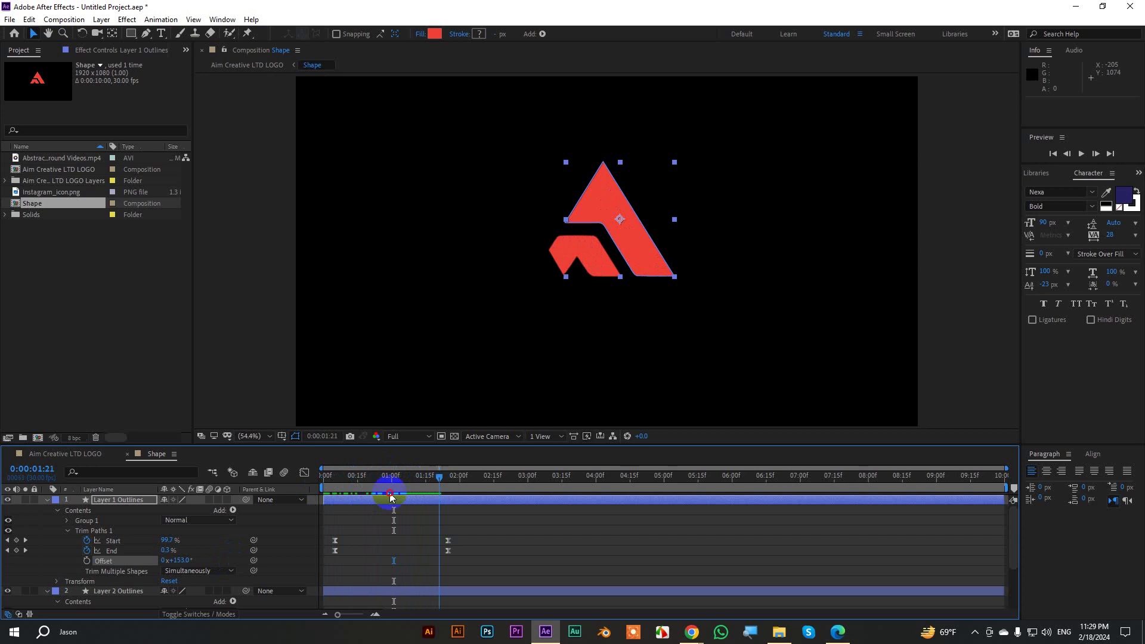
{"action": "key", "text": "space"}
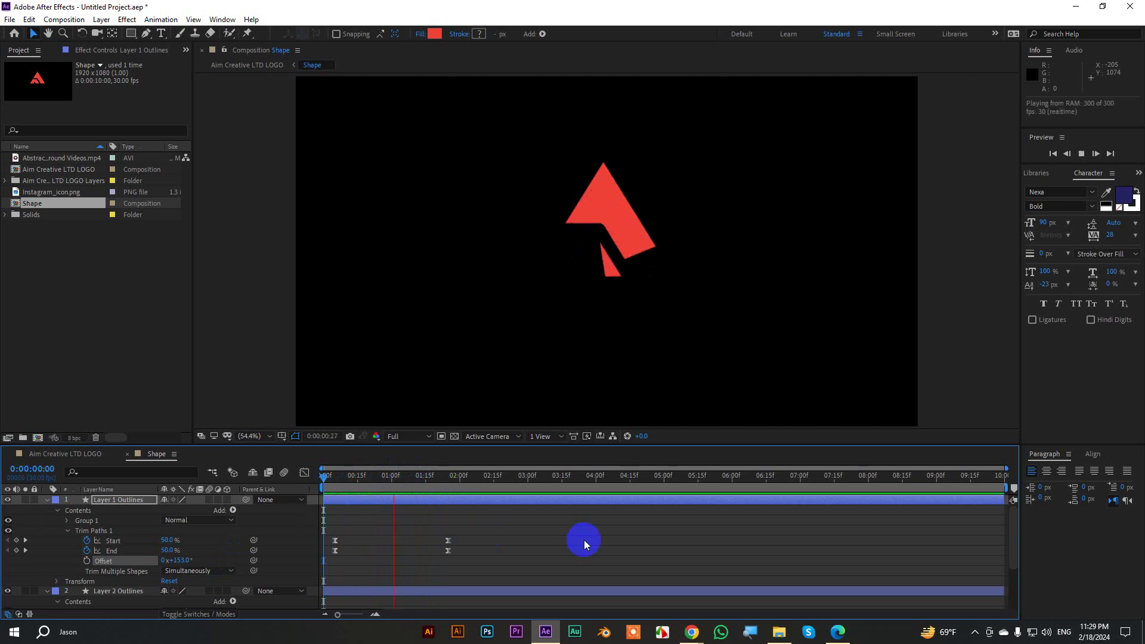
{"action": "key", "text": "space"}
{"action": "key", "text": "space"}
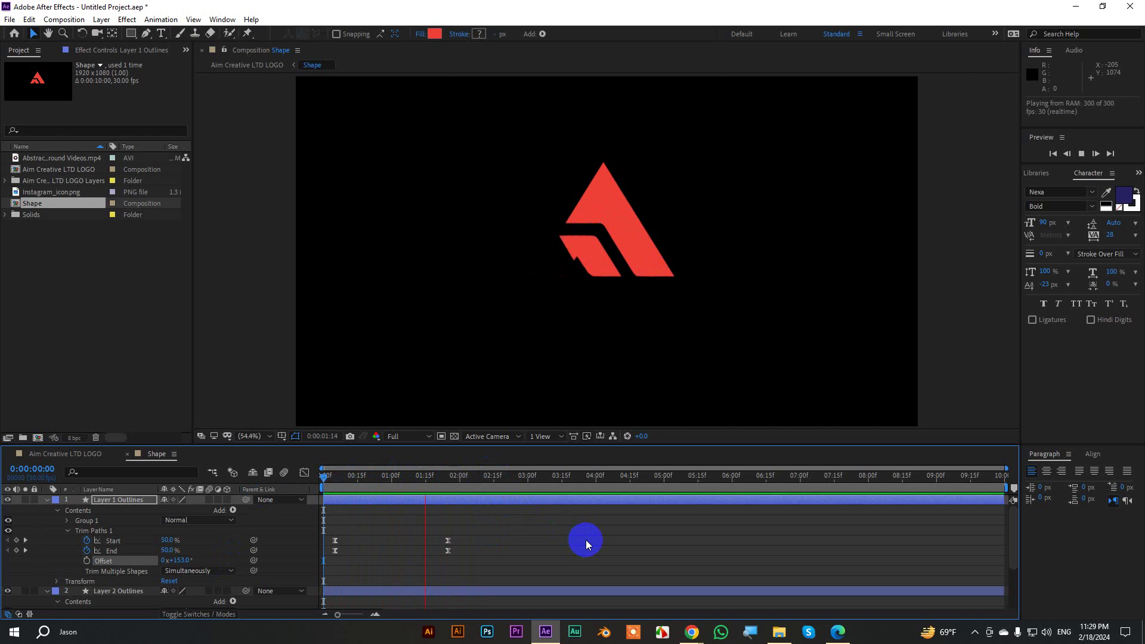
{"action": "key", "text": "space"}
Move Layer 2 Outlines' final keyframes to 0:00:01:25 and preview both pieces together
{"action": "scroll", "coordinate": [420, 535], "scroll_direction": "down", "scroll_amount": 2}
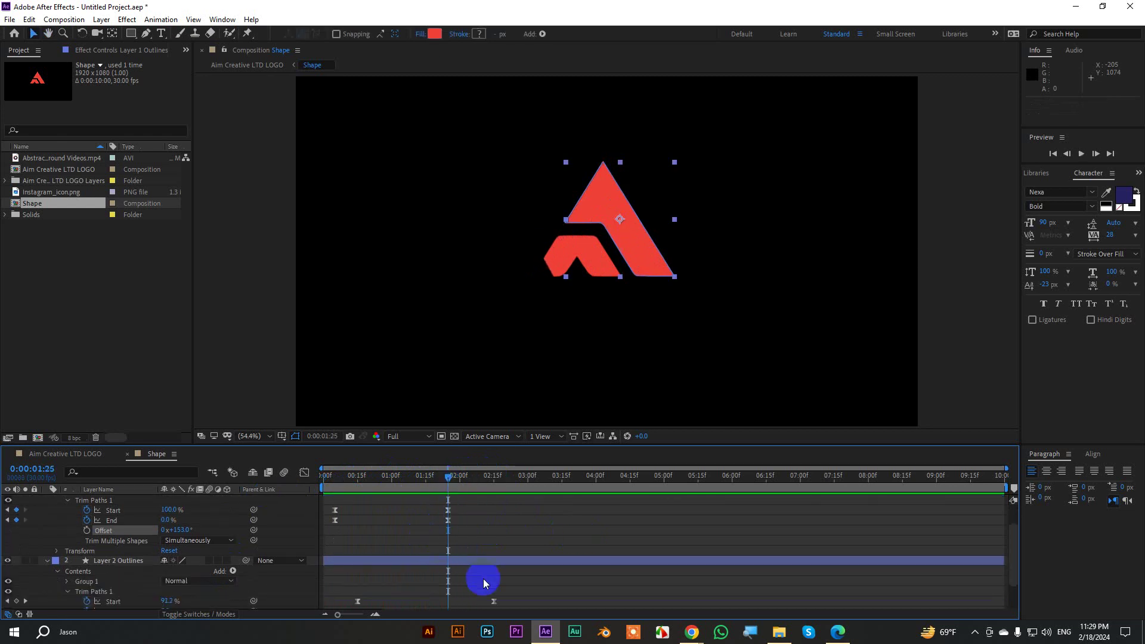
{"action": "left_click", "coordinate": [484, 561]}
{"action": "scroll", "coordinate": [498, 602], "scroll_direction": "down", "scroll_amount": 2}
{"action": "mouse_move", "coordinate": [487, 561]}
{"action": "left_mouse_down"}
{"action": "mouse_move", "coordinate": [506, 594]}
{"action": "mouse_move", "coordinate": [448, 574]}
{"action": "left_mouse_up"}
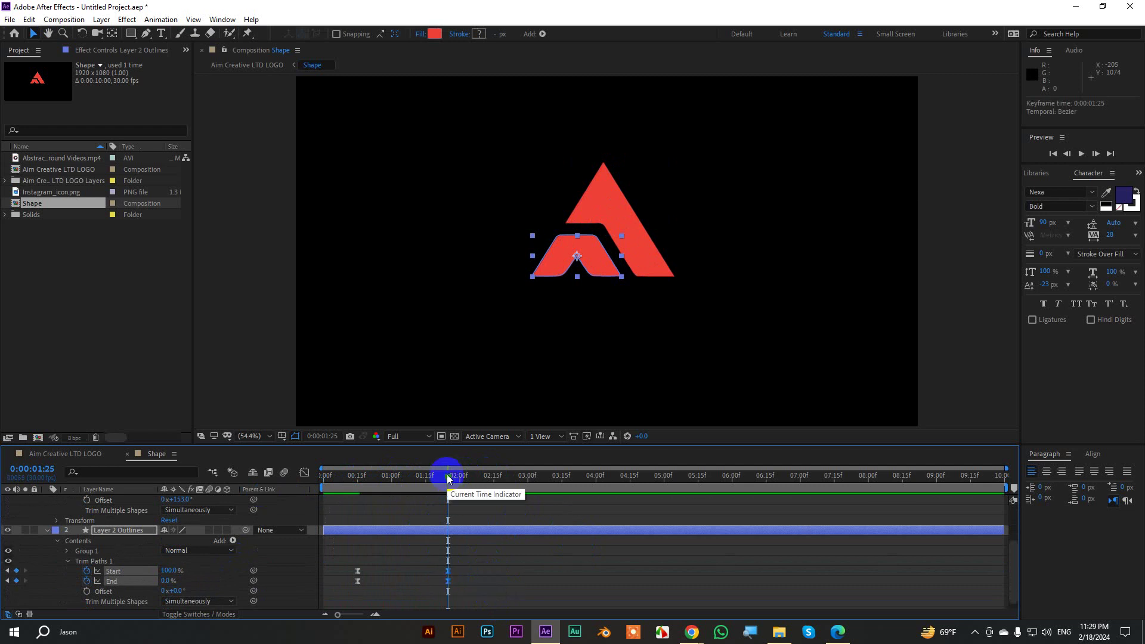
{"action": "key", "text": "space"}
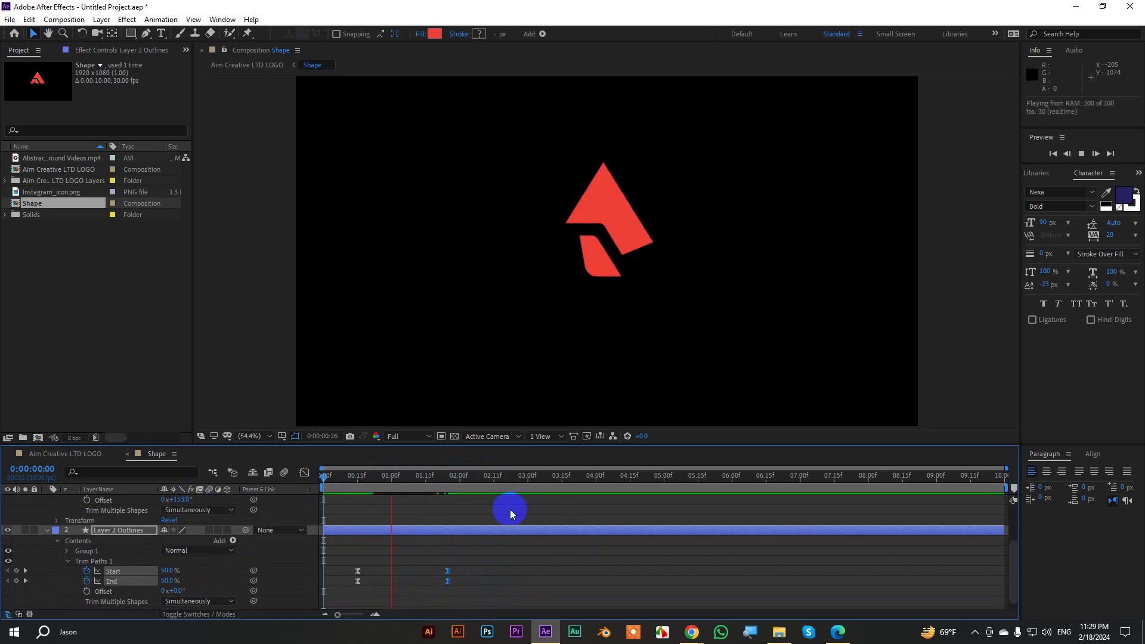
{"action": "key", "text": "space"}
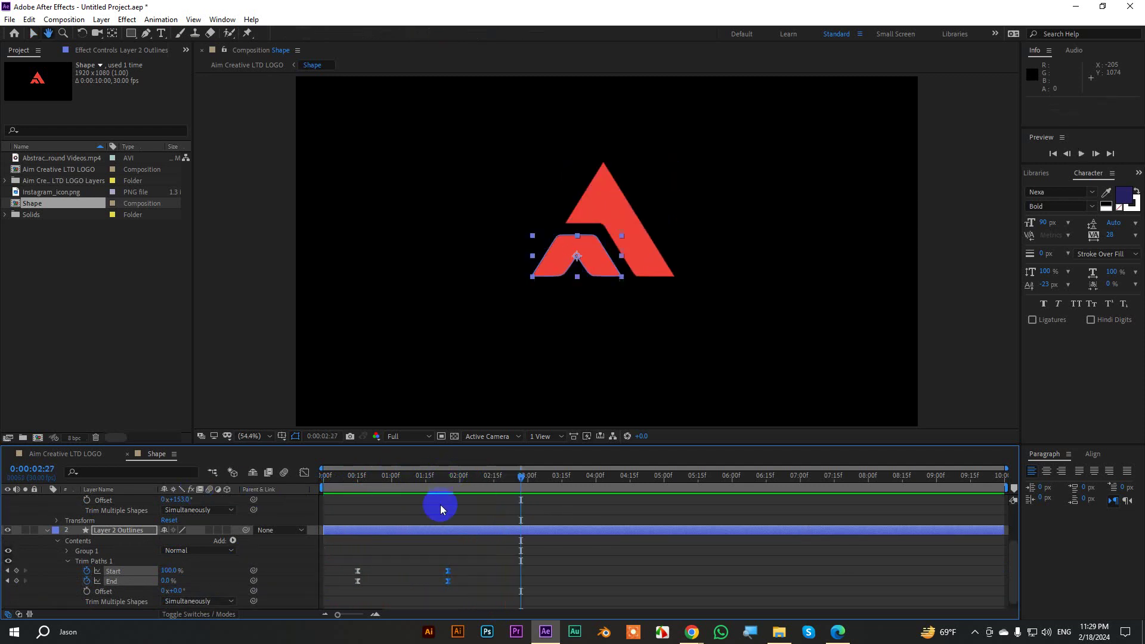
Collapse both outline layers and return to the Aim Creative LTD LOGO composition
{"action": "scroll", "coordinate": [94, 503], "scroll_direction": "up", "scroll_amount": 2}
{"action": "left_click", "coordinate": [47, 502]}
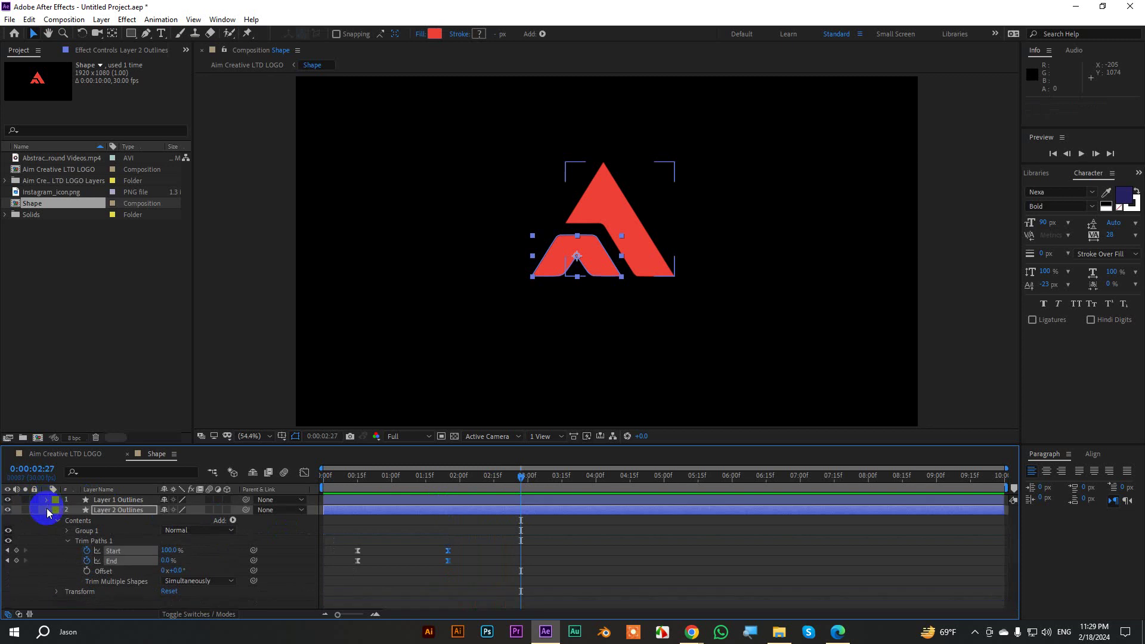
{"action": "left_click", "coordinate": [47, 511]}
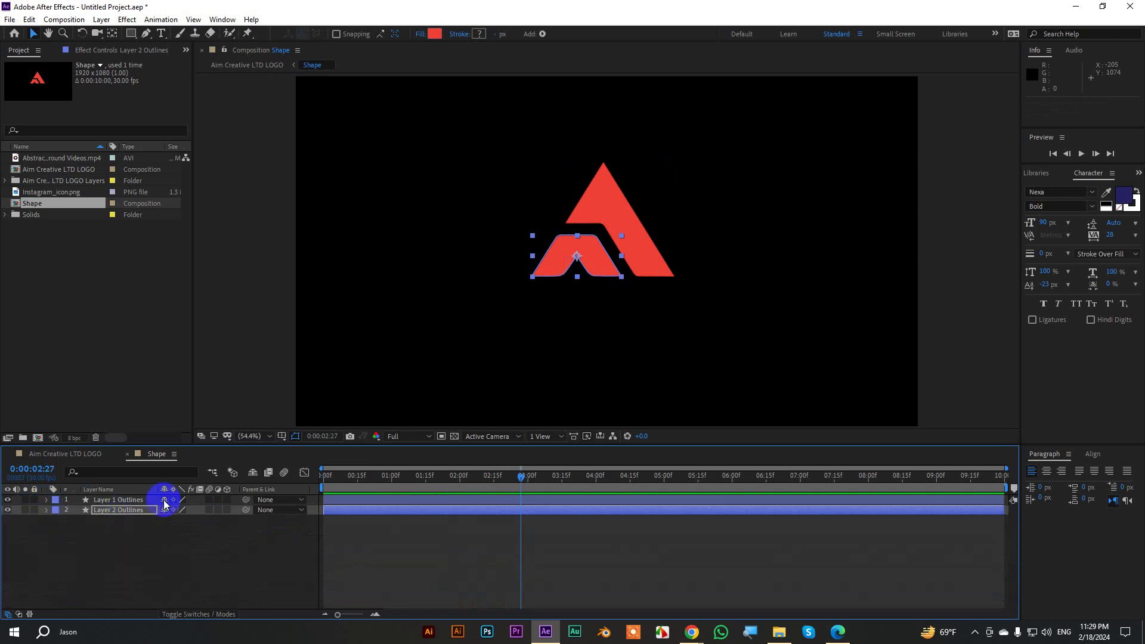
{"action": "left_click", "coordinate": [127, 455]}
Scrub the main logo, watch the exported Aim Creative LTD LOGO.mp4, then return to After Effects
{"action": "left_click_drag", "start_coordinate": [492, 482], "coordinate": [429, 489]}
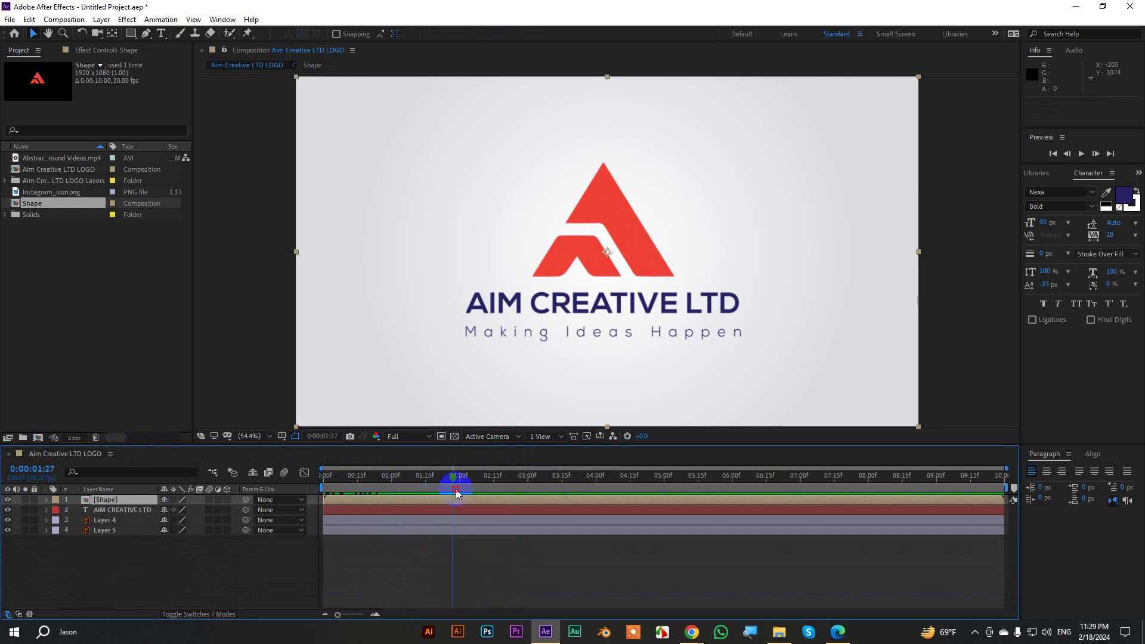
{"action": "left_click", "coordinate": [779, 631]}
{"action": "double_click", "coordinate": [293, 115]}
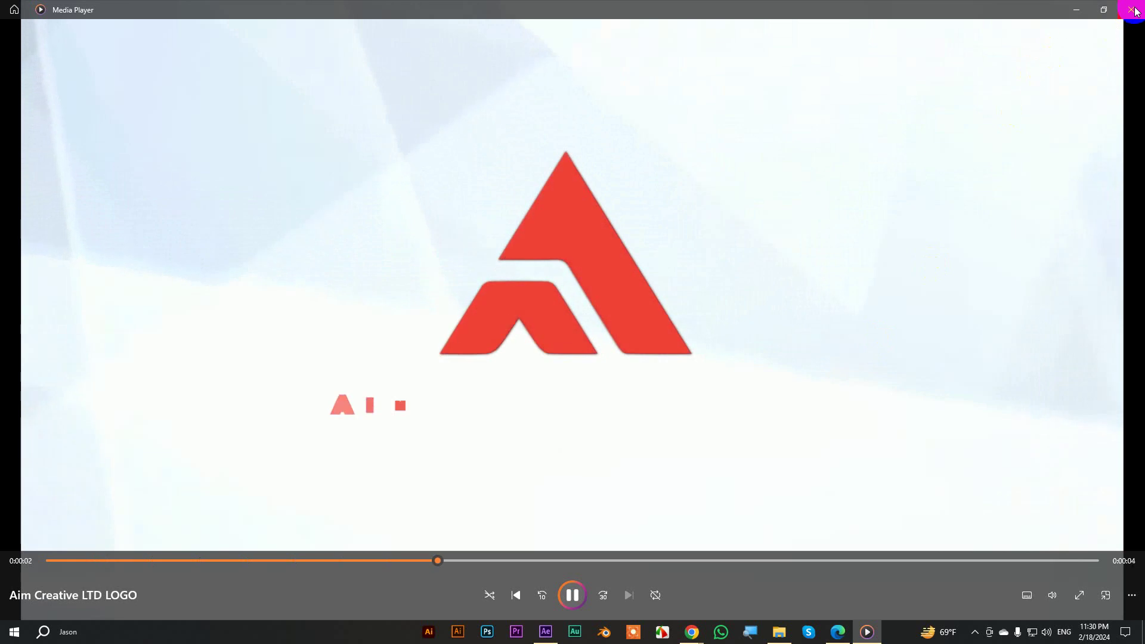
{"action": "key", "text": "alt+F4"}
{"action": "left_click", "coordinate": [539, 633]}
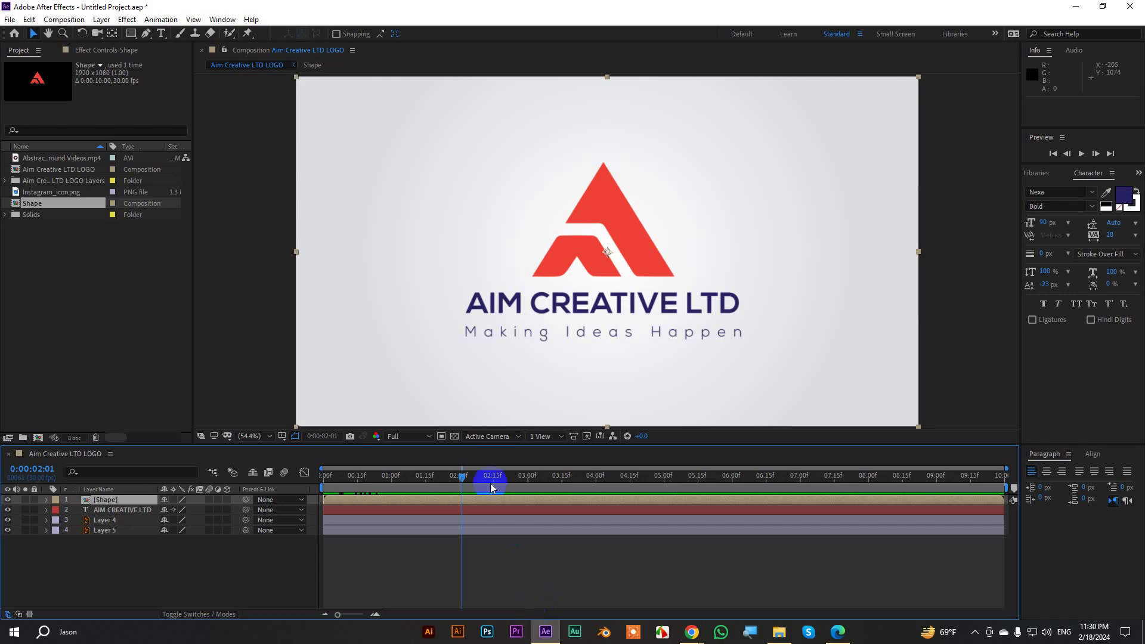
Make the Shape layer 3D and keyframe its Orientation at 0°,0°,0° at 0:00:00:10
{"action": "left_click", "coordinate": [226, 500]}
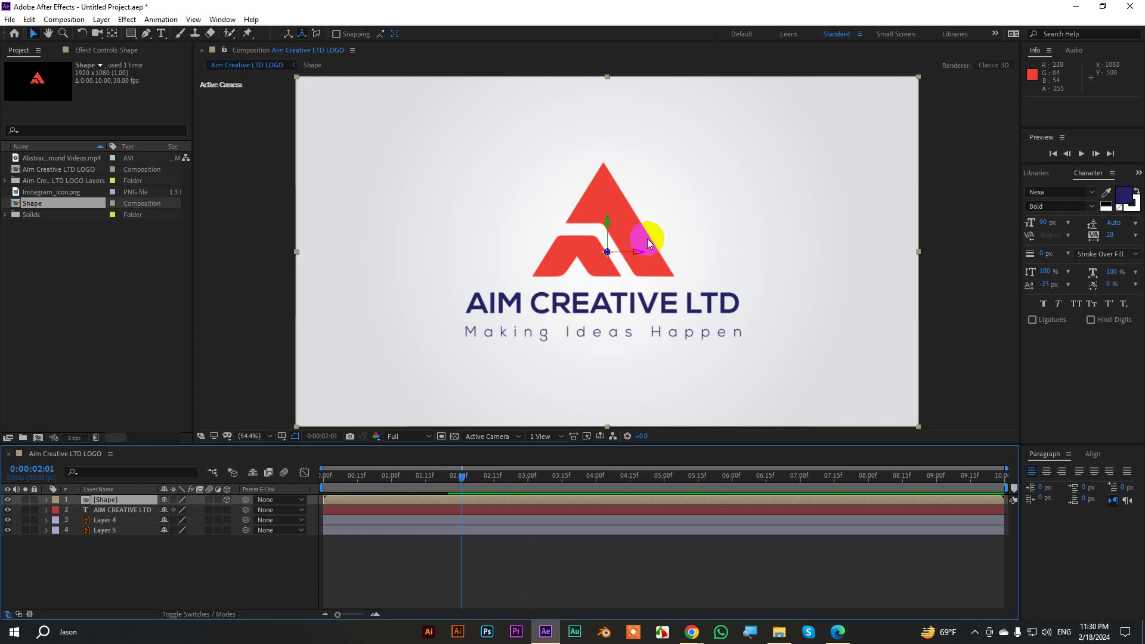
{"action": "left_click_drag", "start_coordinate": [461, 477], "coordinate": [311, 490]}
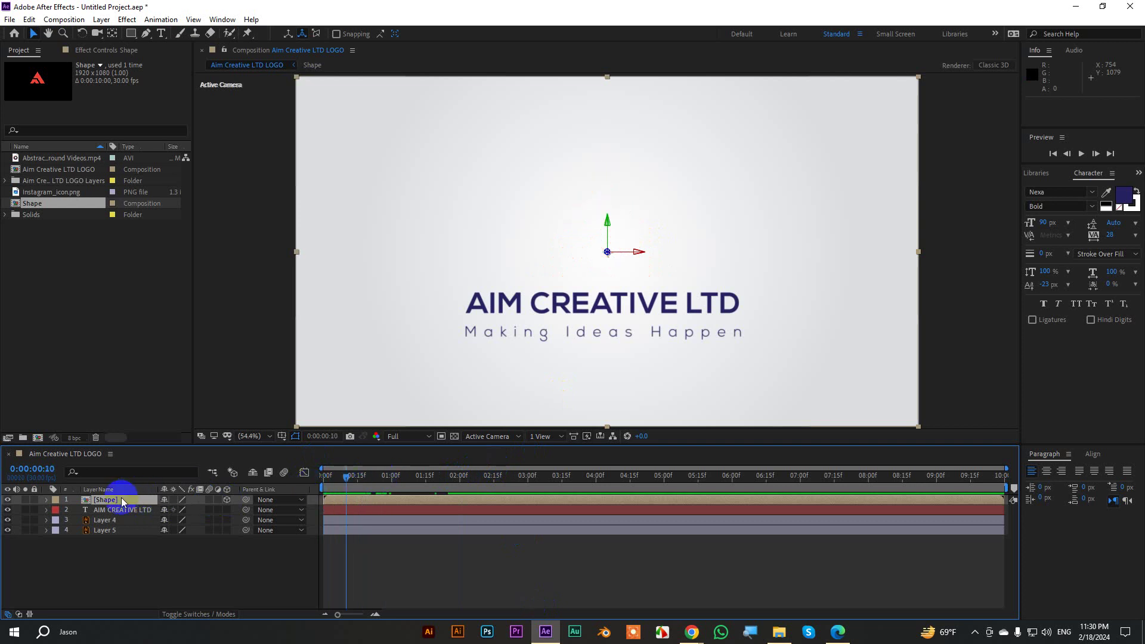
{"action": "key", "text": "r"}
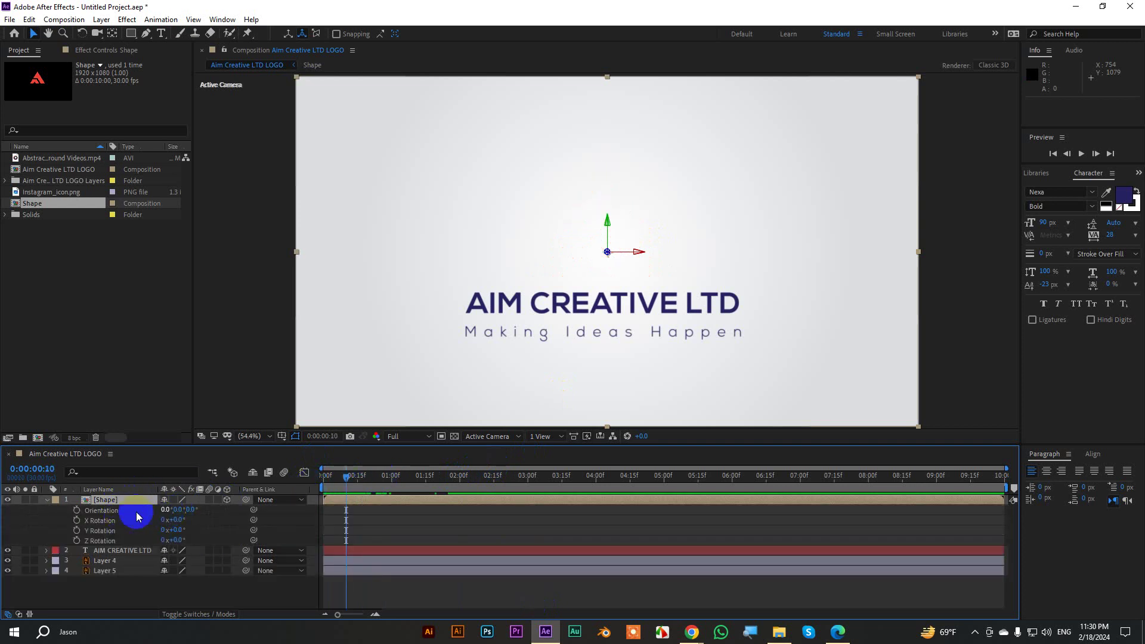
{"action": "left_click", "coordinate": [76, 509]}
{"action": "left_click", "coordinate": [192, 511]}
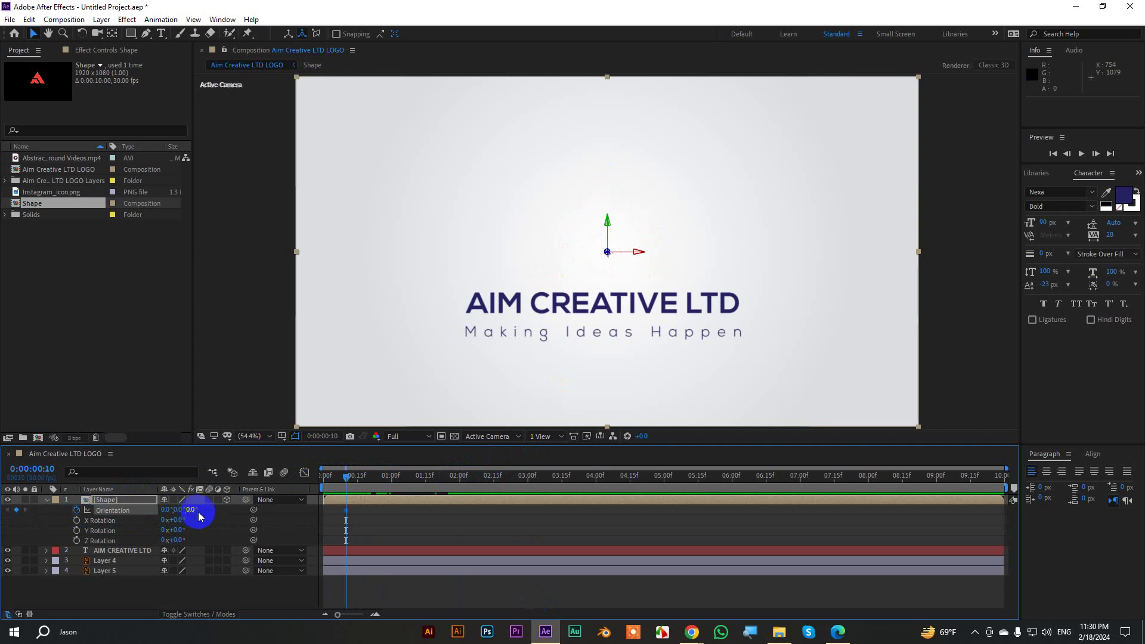
{"action": "left_click", "coordinate": [380, 496]}
{"action": "key", "text": "space"}
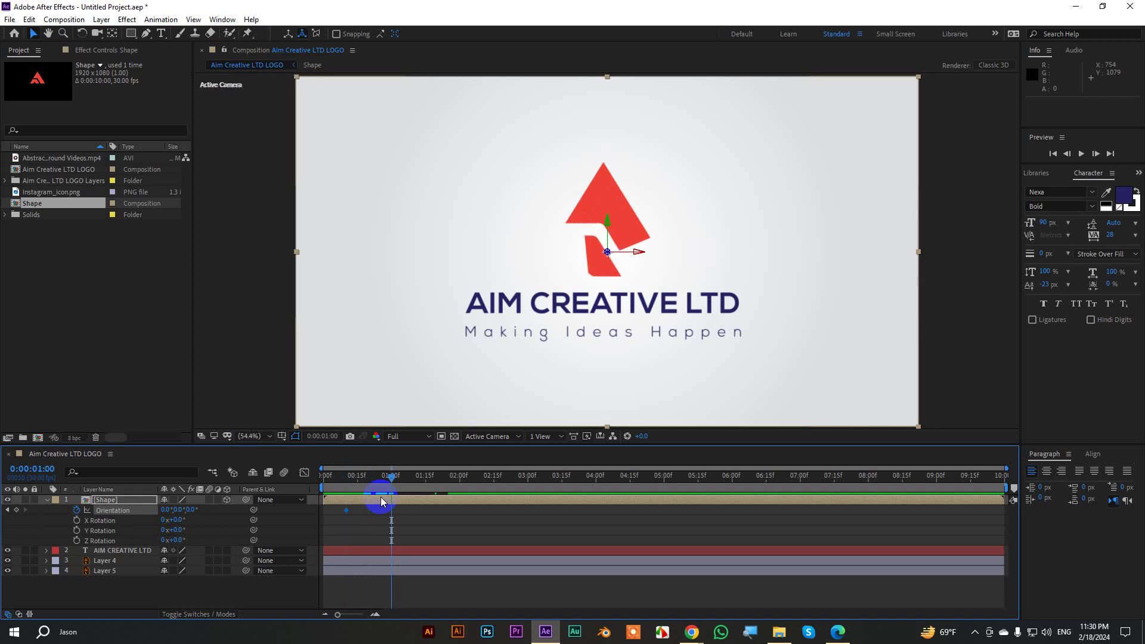
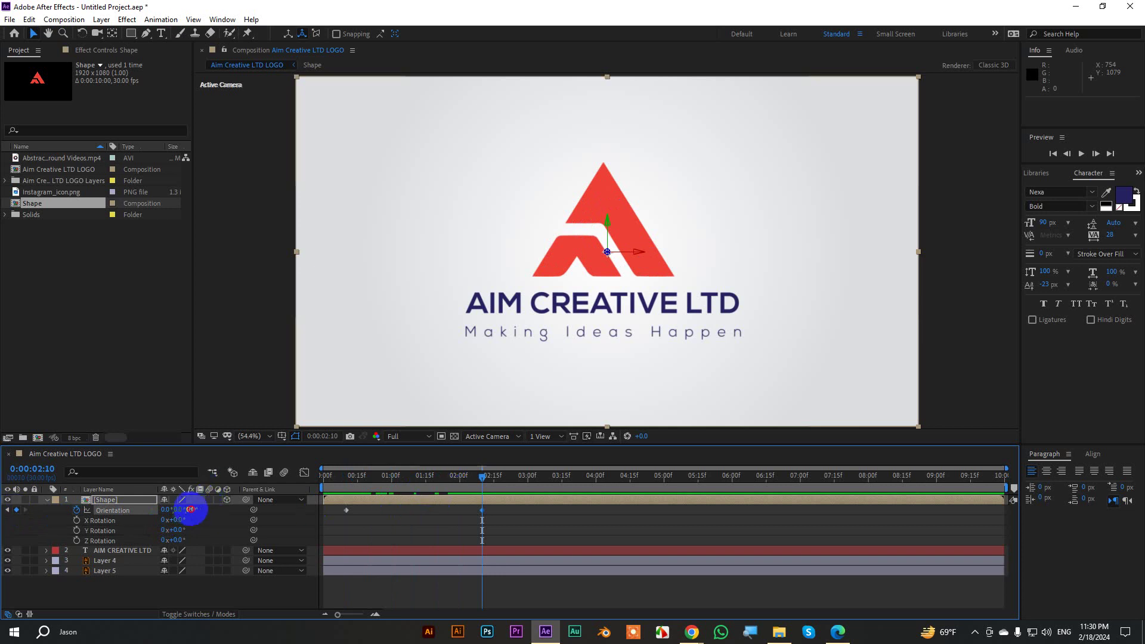
Turn the logo mark edge-on at 2:10 with Orientation about 270°, 24°, 29°, then select both Orientation keyframes
{"action": "mouse_move", "coordinate": [190, 509]}
{"action": "left_mouse_down"}
{"action": "mouse_move", "coordinate": [201, 509]}
{"action": "mouse_move", "coordinate": [167, 510]}
{"action": "mouse_move", "coordinate": [257, 510]}
{"action": "left_mouse_up"}
{"action": "key", "text": "ctrl+z"}
{"action": "key", "text": "ctrl+z"}
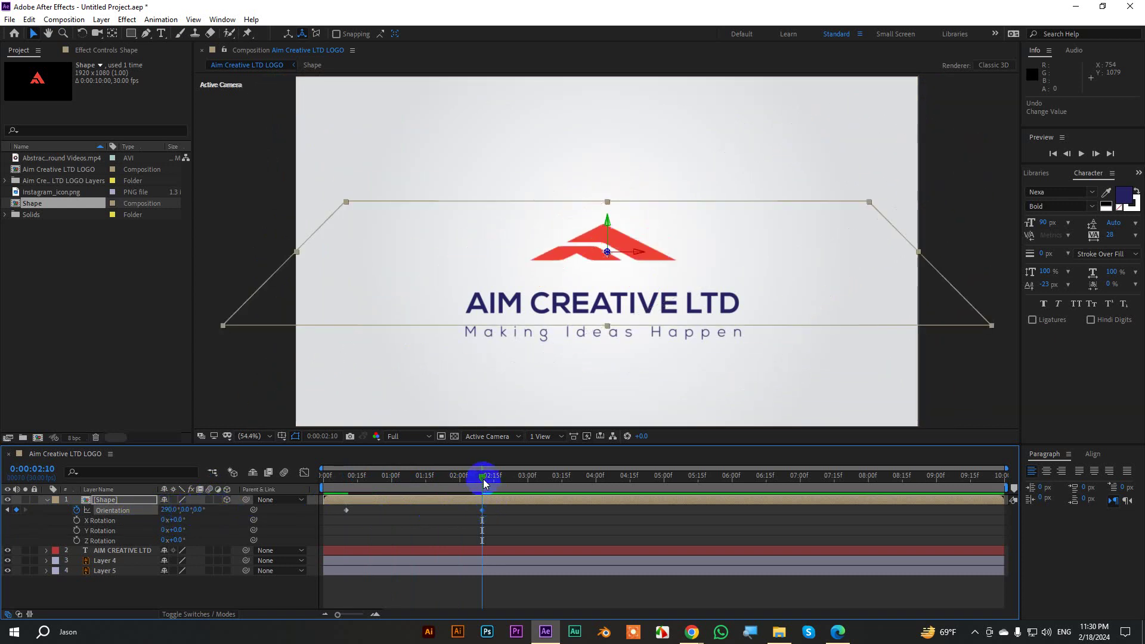
{"action": "left_click", "coordinate": [163, 509]}
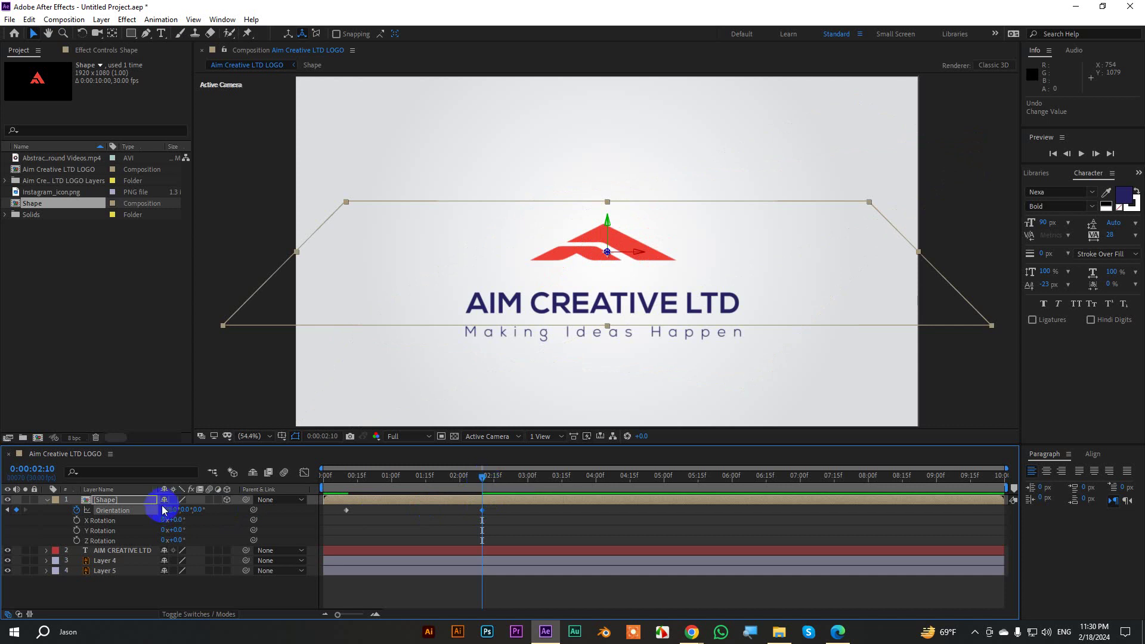
{"action": "left_click_drag", "start_coordinate": [164, 509], "coordinate": [157, 511]}
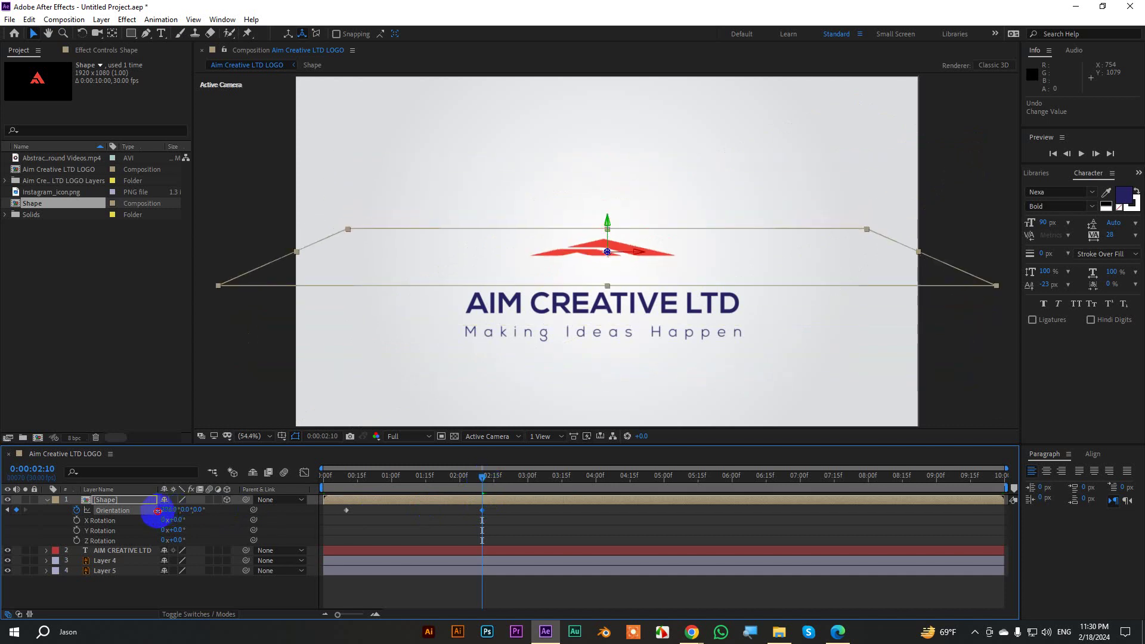
{"action": "left_click", "coordinate": [174, 511]}
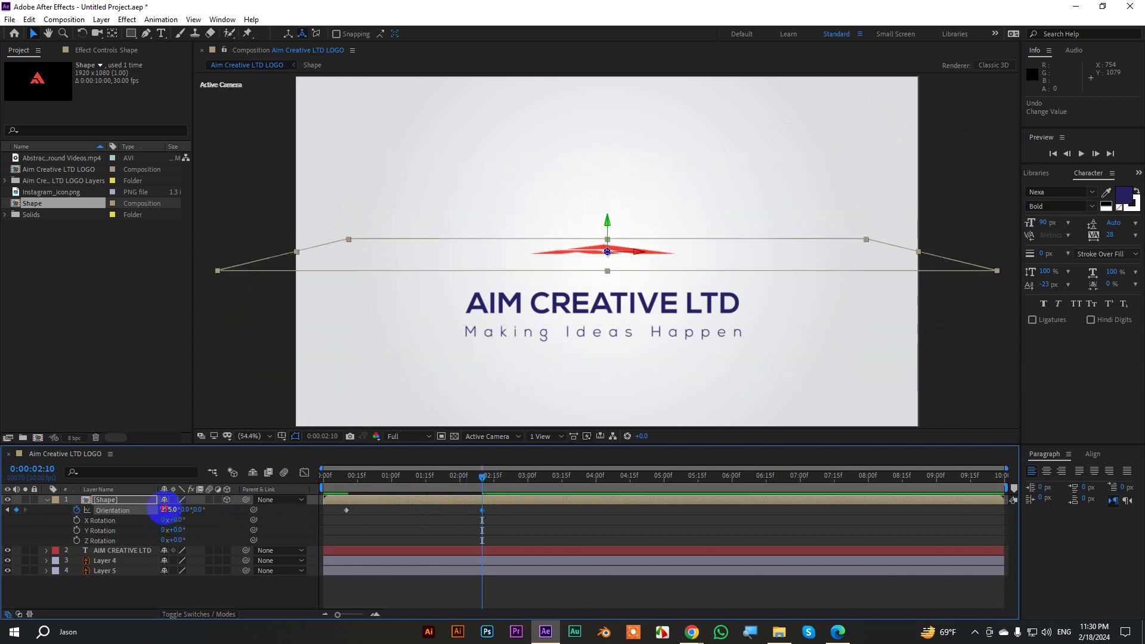
{"action": "left_click_drag", "start_coordinate": [172, 509], "coordinate": [214, 509]}
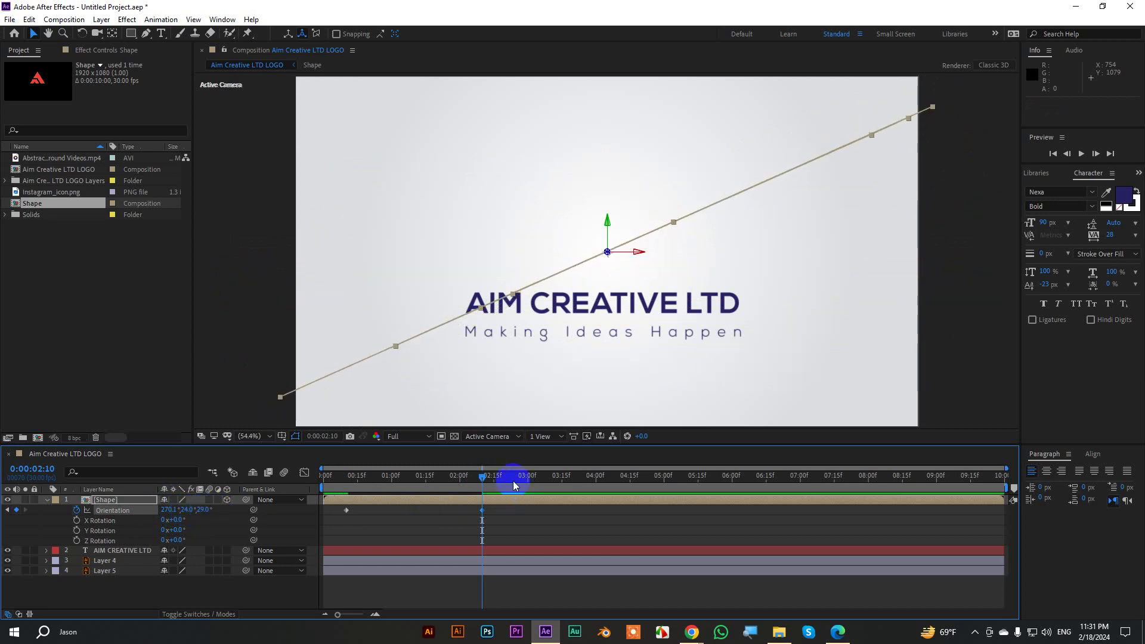
{"action": "mouse_move", "coordinate": [482, 477]}
{"action": "left_mouse_down"}
{"action": "mouse_move", "coordinate": [370, 496]}
{"action": "mouse_move", "coordinate": [483, 512]}
{"action": "left_mouse_up"}
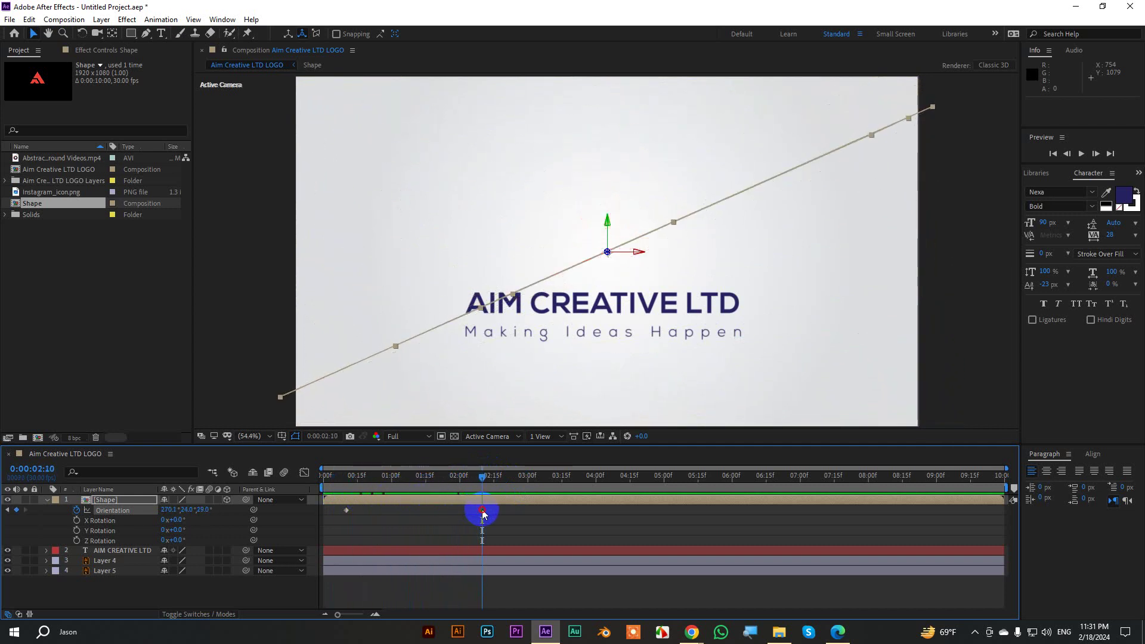
{"action": "left_click_drag", "start_coordinate": [483, 513], "coordinate": [348, 515]}
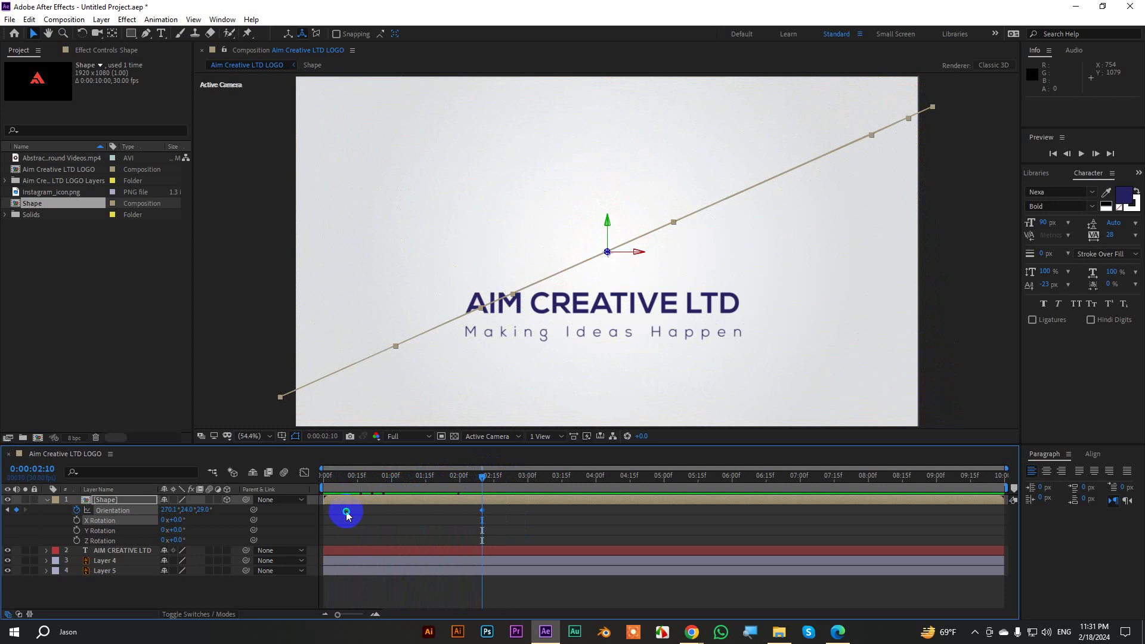
Time-reverse the Orientation keyframes and preview the animation from the start
{"action": "right_click", "coordinate": [348, 515]}
{"action": "mouse_move", "coordinate": [447, 502]}
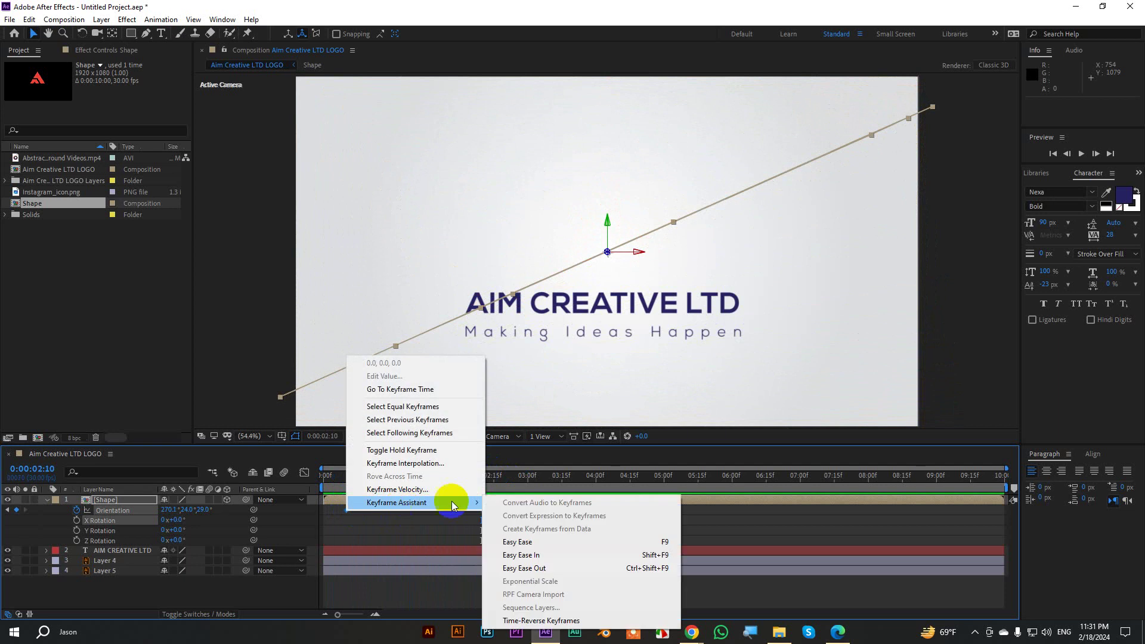
{"action": "left_click", "coordinate": [527, 620]}
{"action": "left_click_drag", "start_coordinate": [481, 475], "coordinate": [313, 475]}
{"action": "key", "text": "space"}
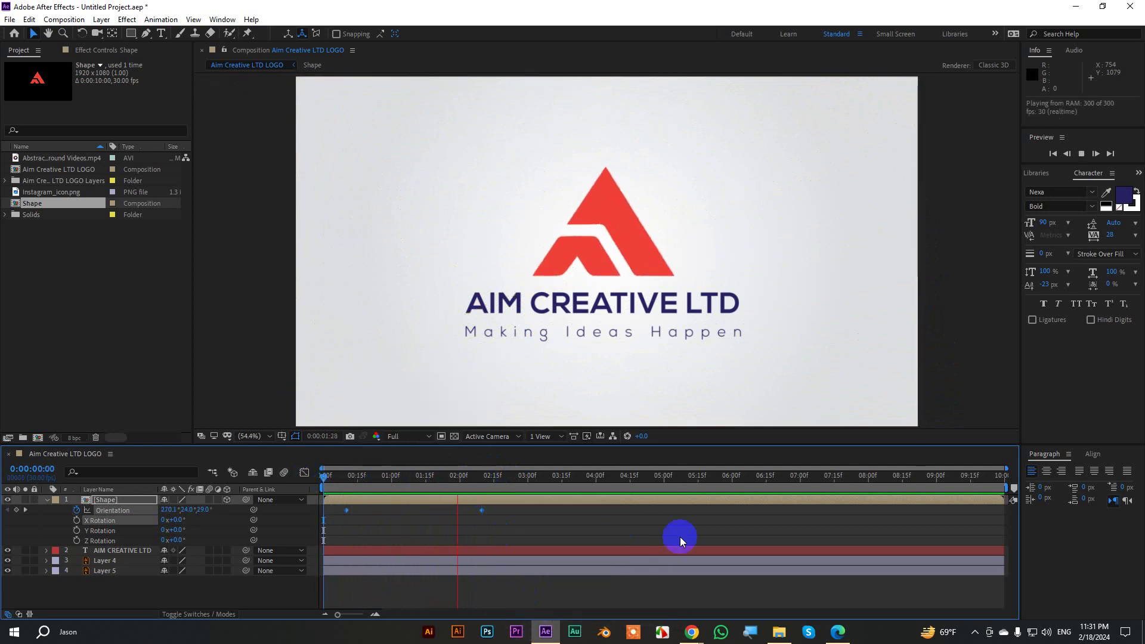
{"action": "key", "text": "space"}
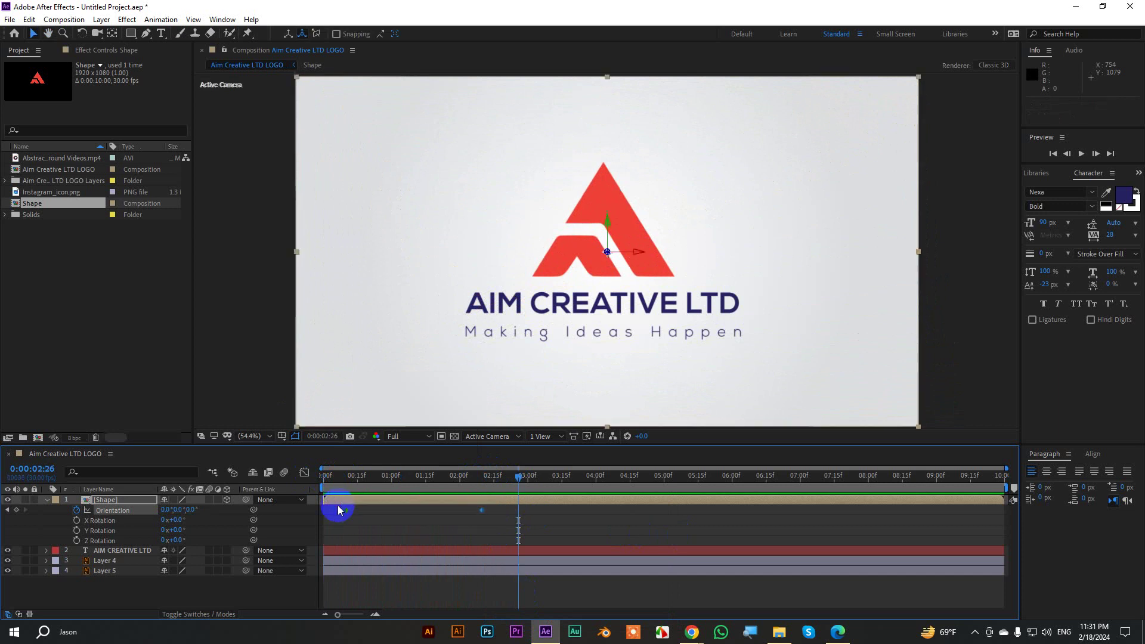
Ease the rotation into its final keyframe in the Graph Editor and preview the result
{"action": "left_click_drag", "start_coordinate": [349, 509], "coordinate": [346, 510]}
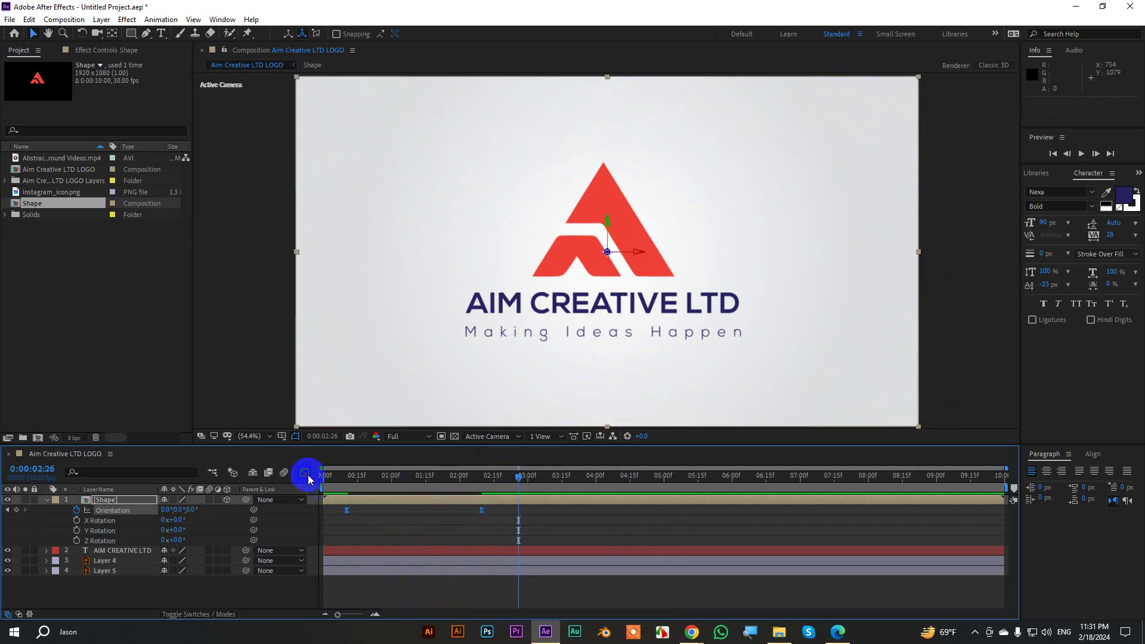
{"action": "left_click", "coordinate": [305, 473]}
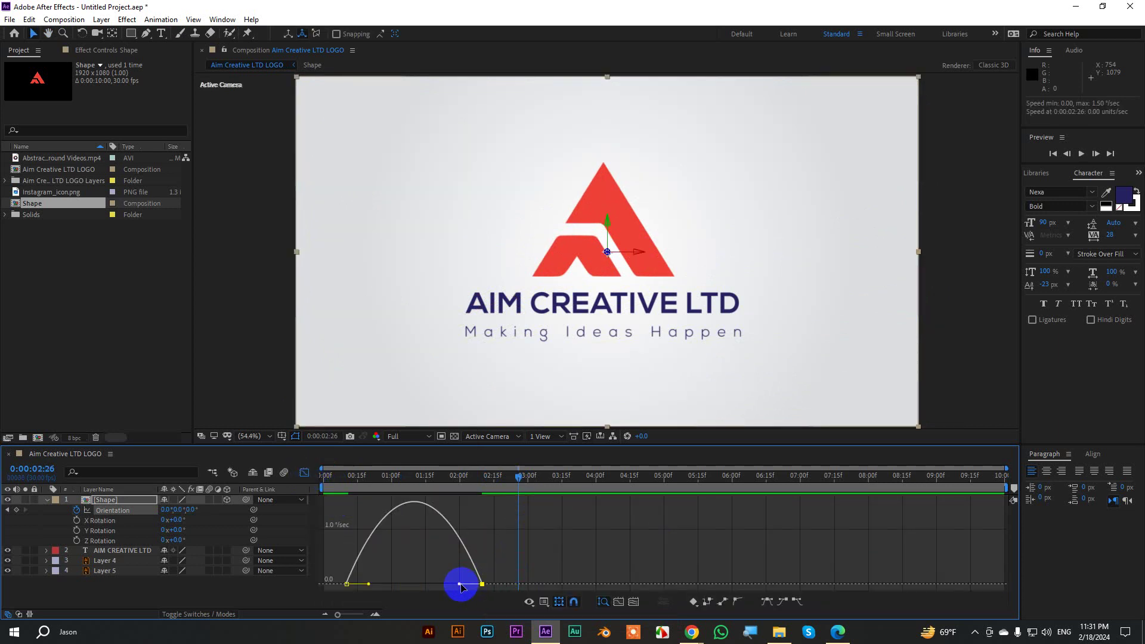
{"action": "left_click_drag", "start_coordinate": [459, 583], "coordinate": [438, 584]}
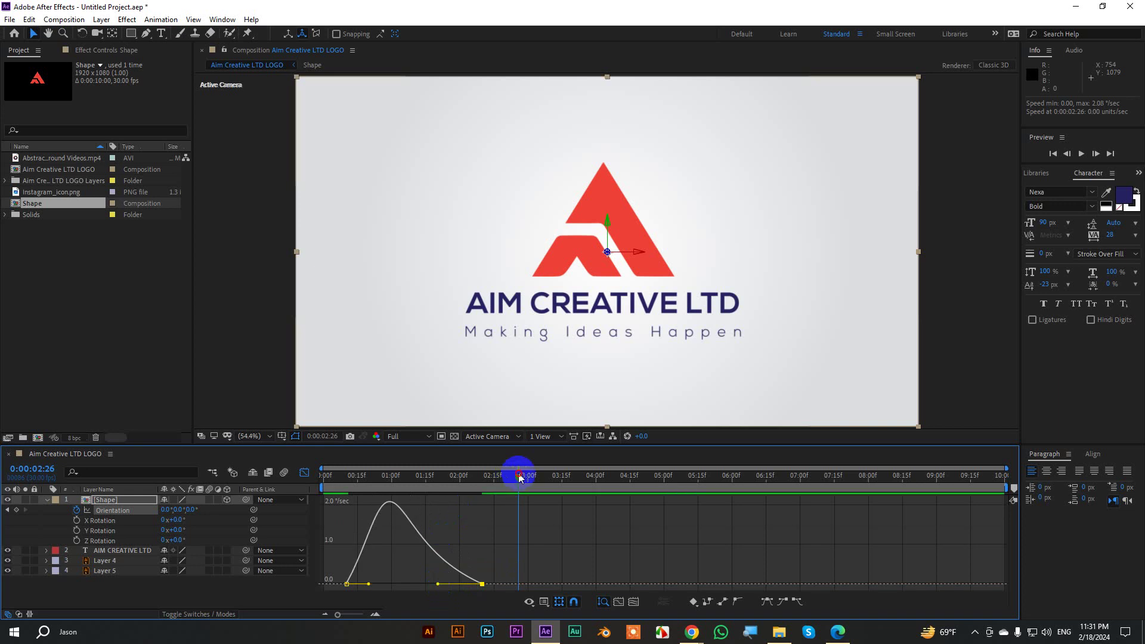
{"action": "left_click", "coordinate": [304, 473]}
{"action": "key", "text": "space"}
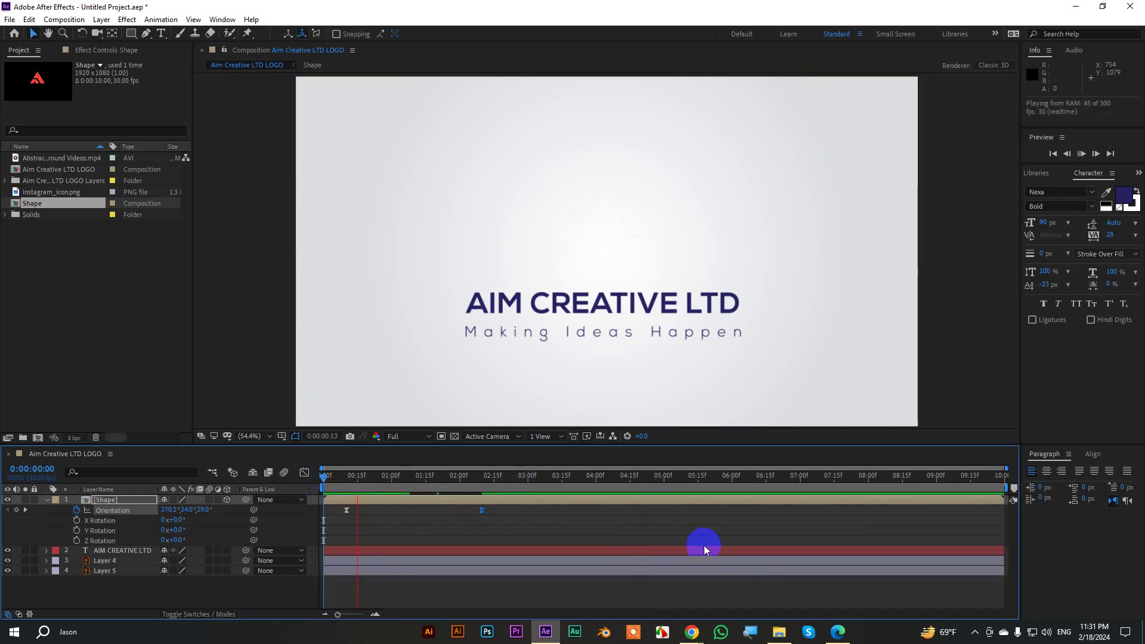
{"action": "key", "text": "space"}
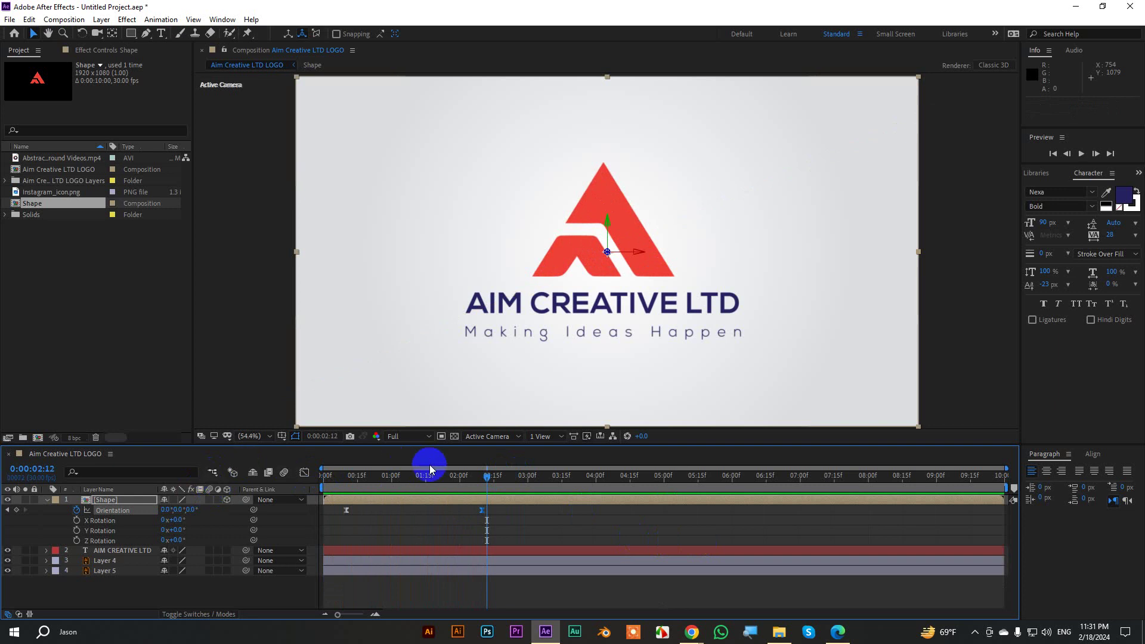
Apply CC Light Sweep from Effects & Presets to the Shape layer at about one second
{"action": "mouse_move", "coordinate": [481, 478]}
{"action": "left_mouse_down"}
{"action": "mouse_move", "coordinate": [347, 489]}
{"action": "mouse_move", "coordinate": [409, 489]}
{"action": "left_mouse_up"}
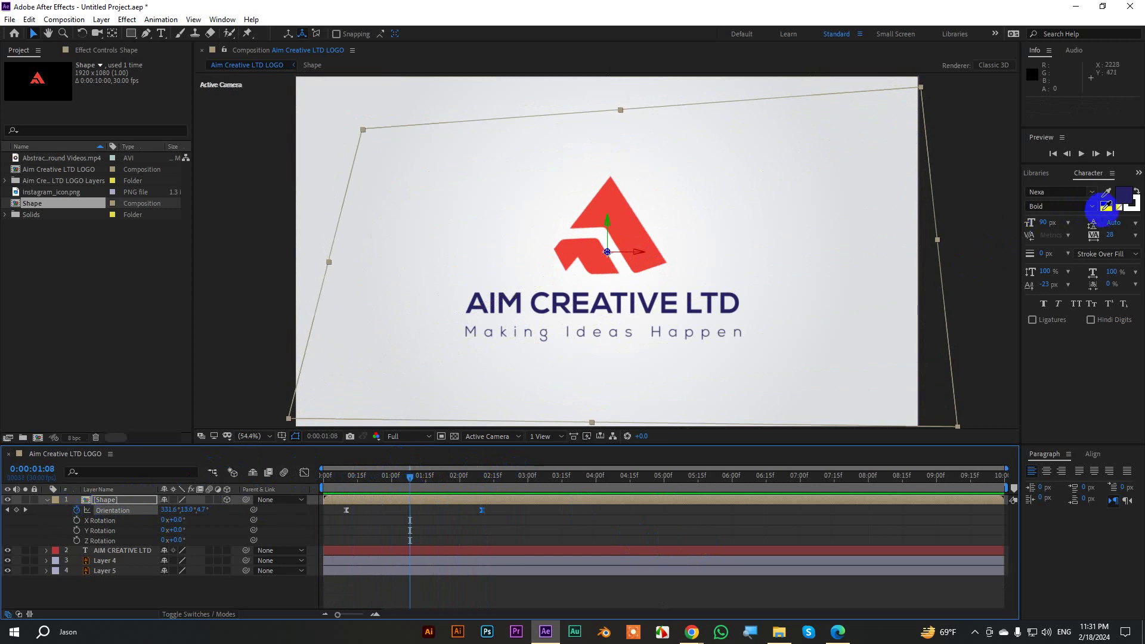
{"action": "left_click", "coordinate": [1139, 173]}
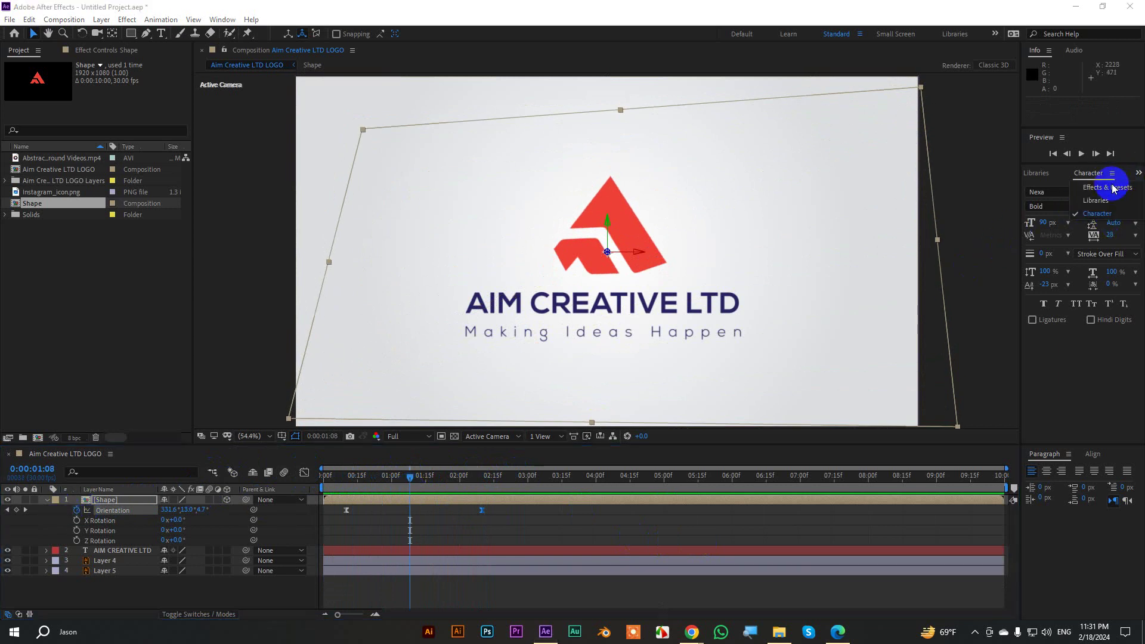
{"action": "left_click", "coordinate": [1103, 184]}
{"action": "left_click", "coordinate": [1055, 188]}
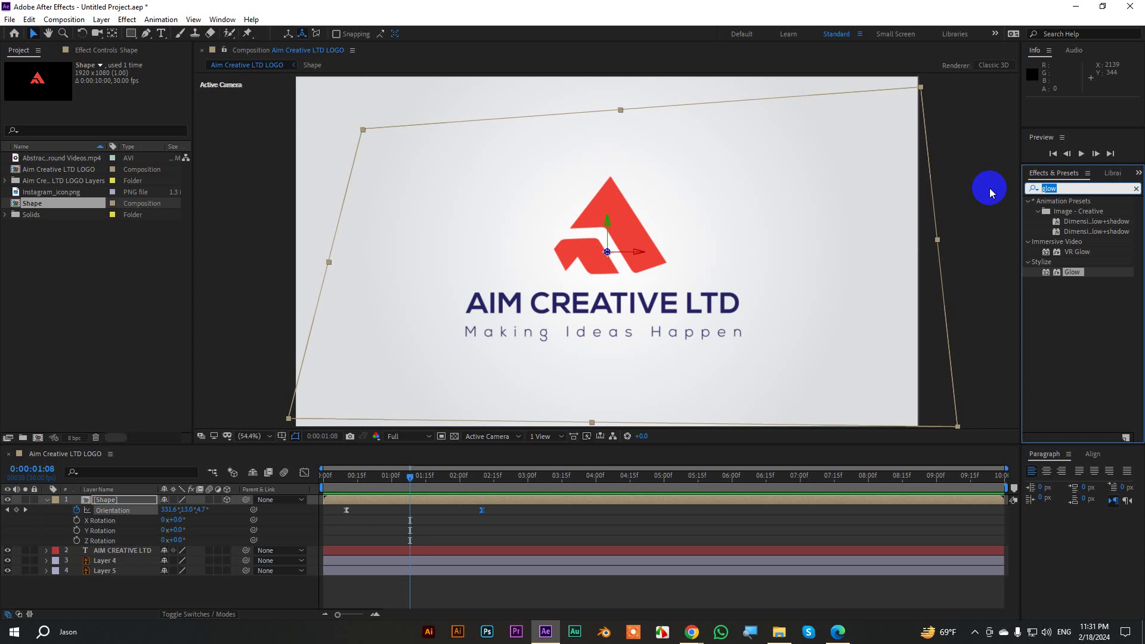
{"action": "type", "text": "cc ligh"}
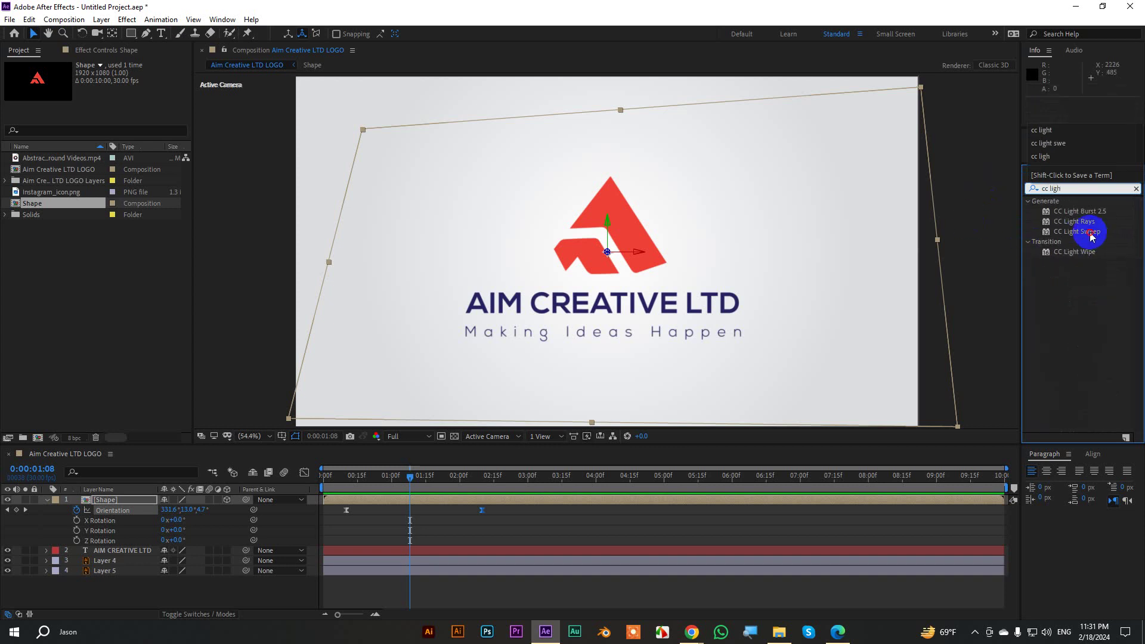
{"action": "left_click_drag", "start_coordinate": [1091, 233], "coordinate": [785, 254]}
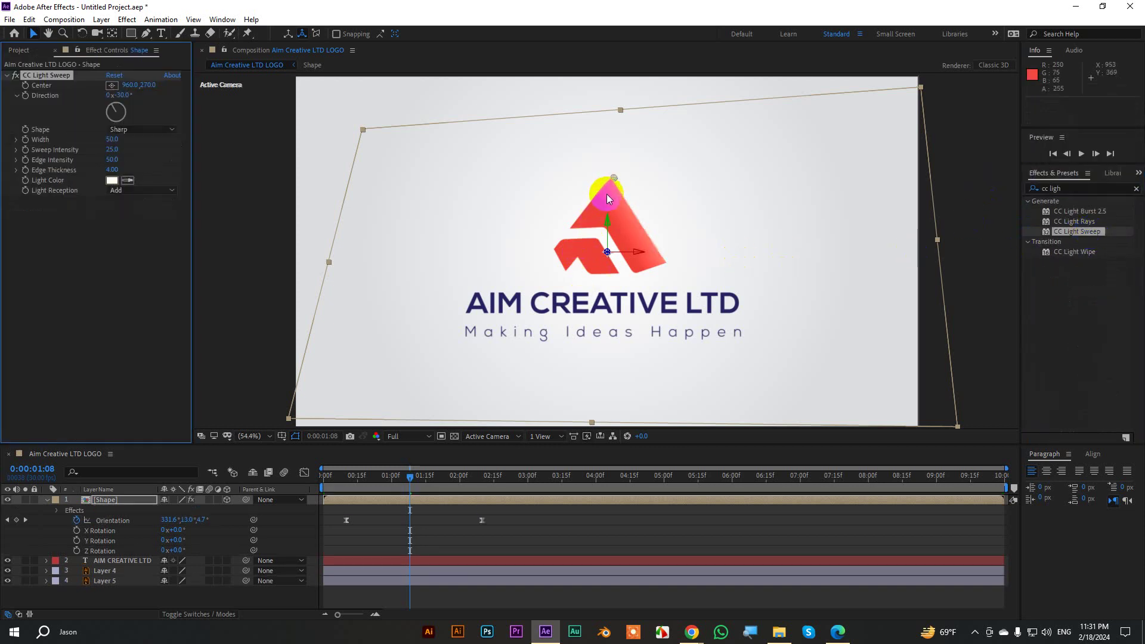
Place the sweep centre on the logo mark and set Direction 67°, Width 79, Sweep Intensity 93, Edge Intensity 78
{"action": "left_click_drag", "start_coordinate": [607, 199], "coordinate": [672, 289]}
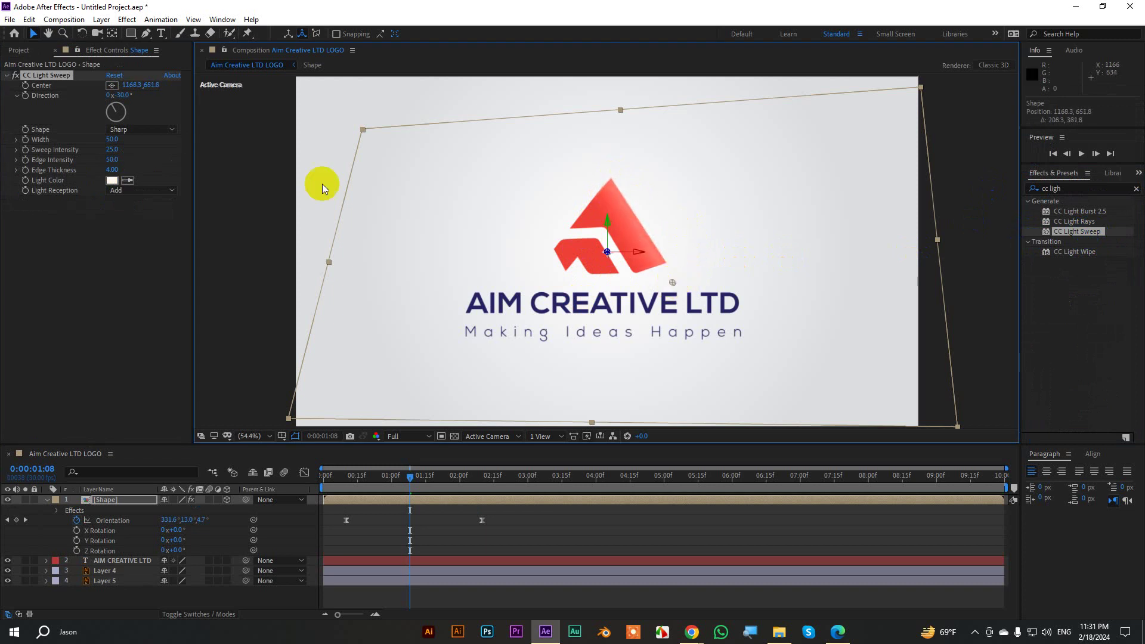
{"action": "mouse_move", "coordinate": [122, 111]}
{"action": "left_mouse_down"}
{"action": "mouse_move", "coordinate": [136, 113]}
{"action": "mouse_move", "coordinate": [125, 94]}
{"action": "left_mouse_up"}
{"action": "mouse_move", "coordinate": [669, 280]}
{"action": "left_mouse_down"}
{"action": "mouse_move", "coordinate": [606, 217]}
{"action": "mouse_move", "coordinate": [624, 257]}
{"action": "left_mouse_up"}
{"action": "left_click_drag", "start_coordinate": [146, 119], "coordinate": [119, 119]}
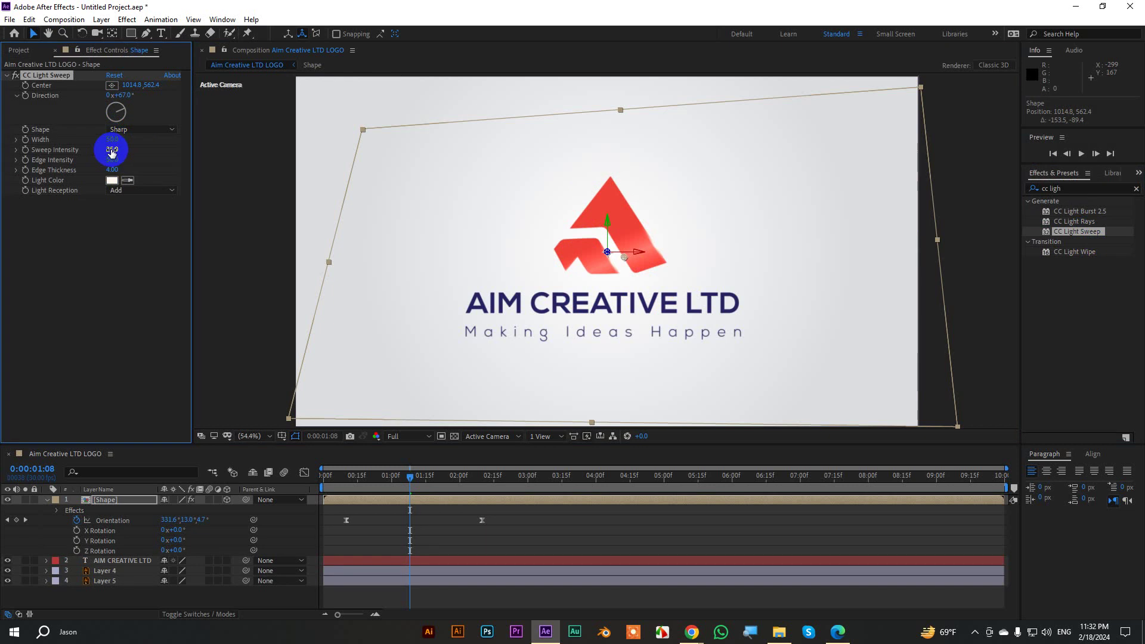
{"action": "mouse_move", "coordinate": [111, 149]}
{"action": "left_mouse_down"}
{"action": "mouse_move", "coordinate": [149, 148]}
{"action": "mouse_move", "coordinate": [116, 170]}
{"action": "mouse_move", "coordinate": [116, 149]}
{"action": "mouse_move", "coordinate": [146, 154]}
{"action": "left_mouse_up"}
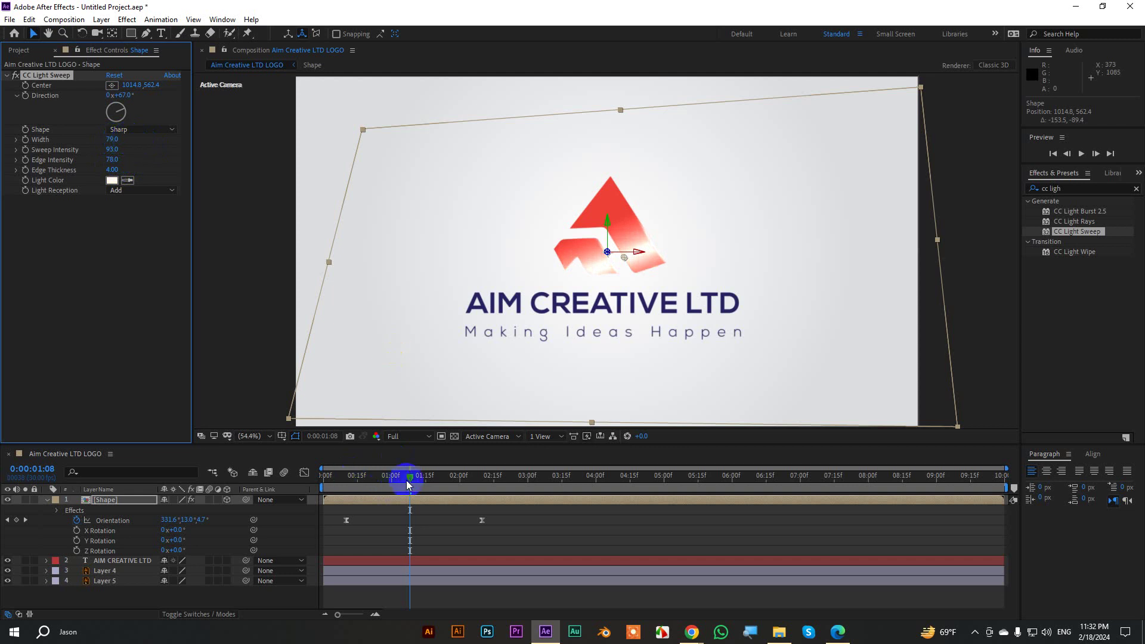
{"action": "left_click_drag", "start_coordinate": [409, 480], "coordinate": [346, 486]}
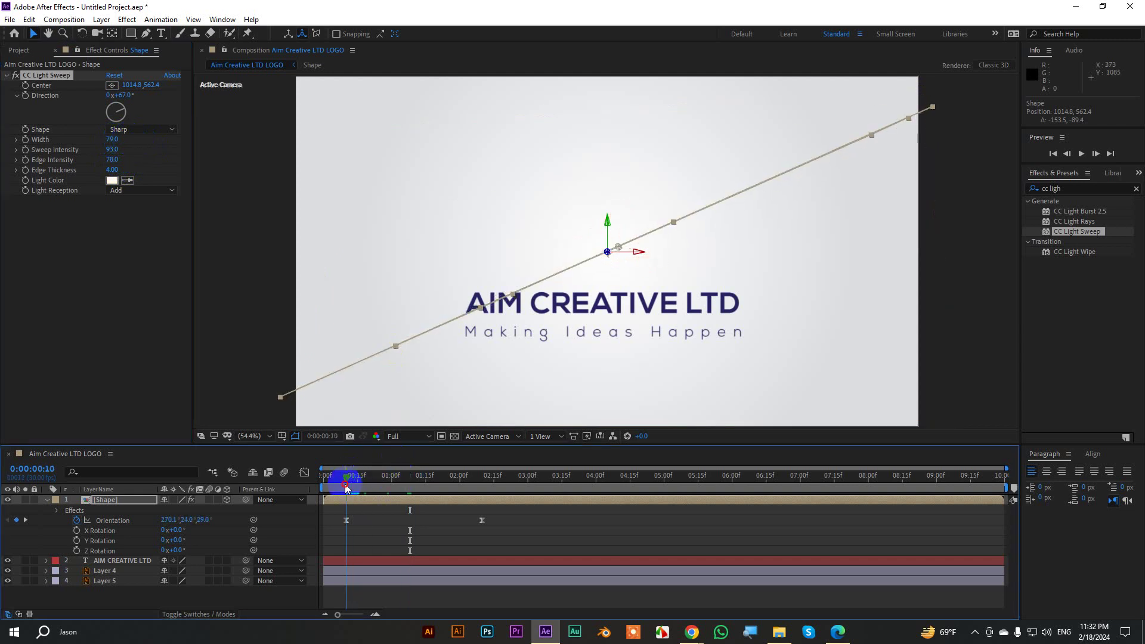
Move the sweep centre off the logo's bottom-right and select the CC Light Sweep effect
{"action": "left_click_drag", "start_coordinate": [620, 248], "coordinate": [637, 270]}
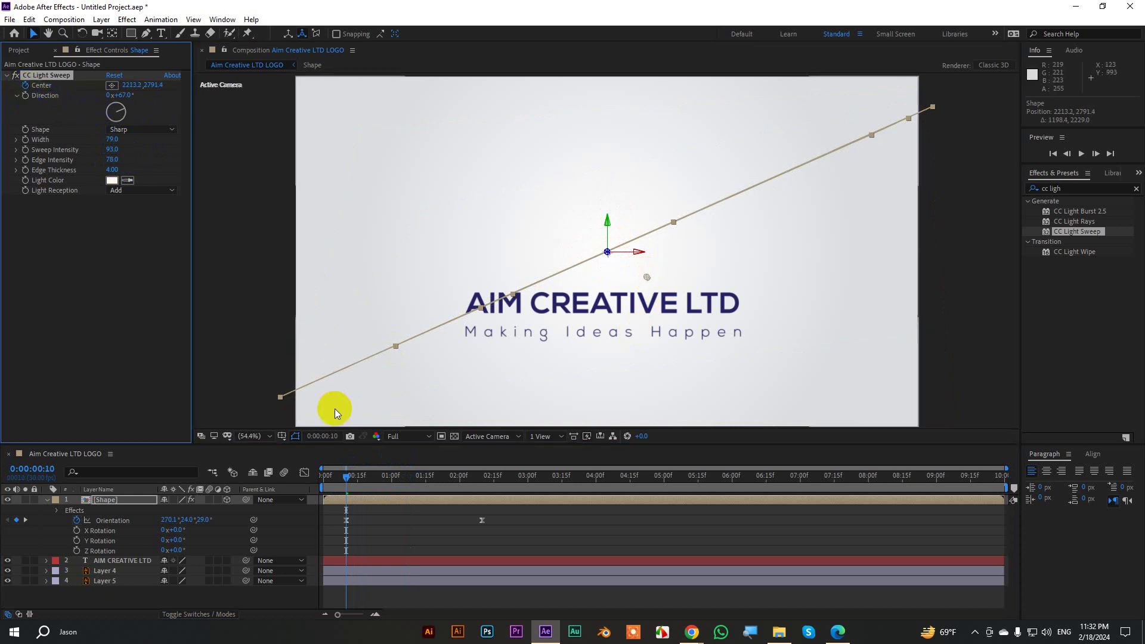
{"action": "left_click_drag", "start_coordinate": [344, 474], "coordinate": [481, 501]}
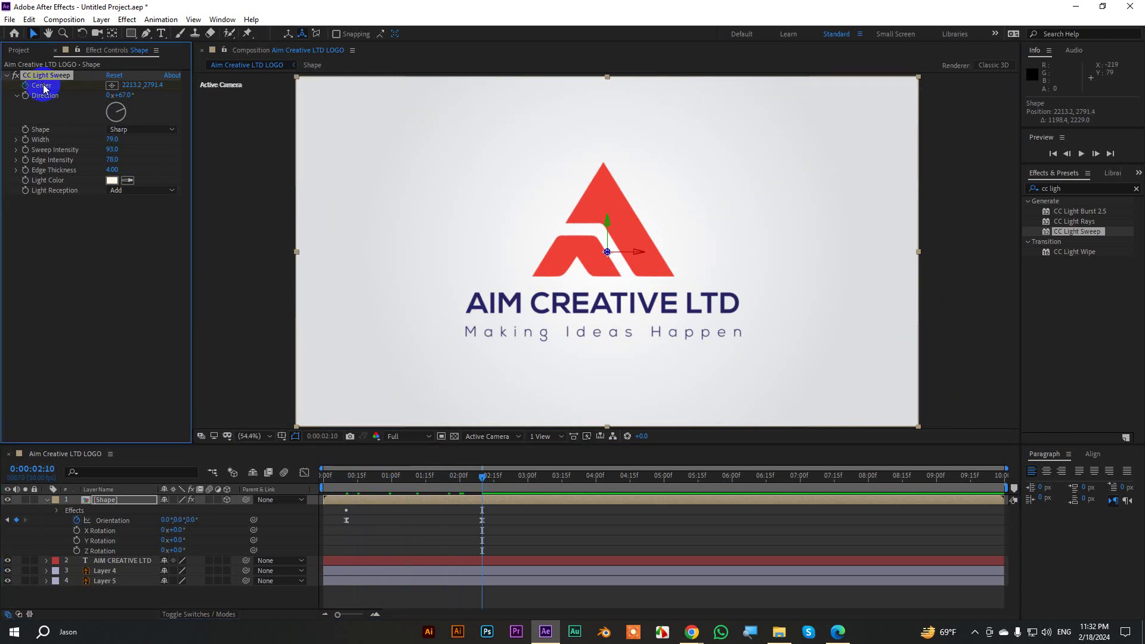
{"action": "left_click", "coordinate": [553, 454]}
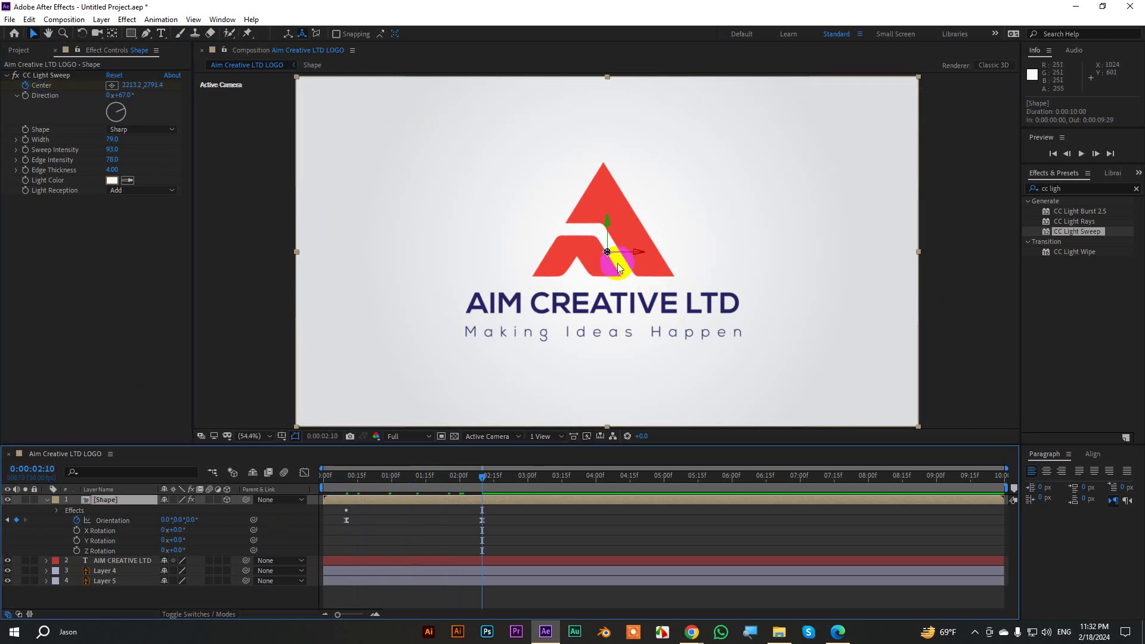
{"action": "left_click", "coordinate": [65, 91]}
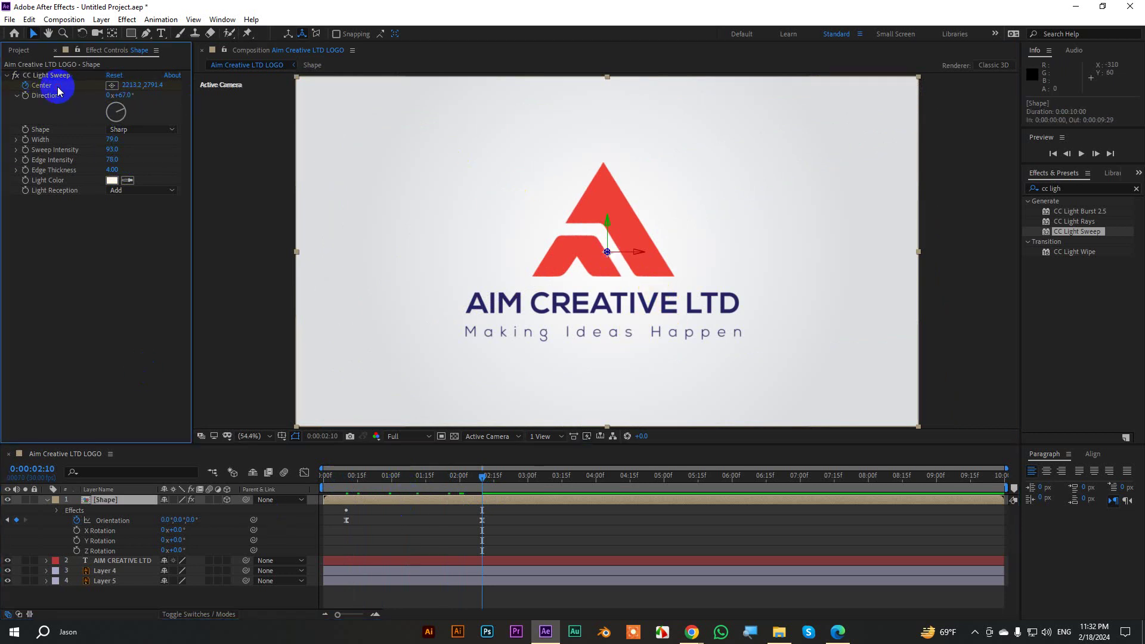
{"action": "left_click", "coordinate": [57, 76]}
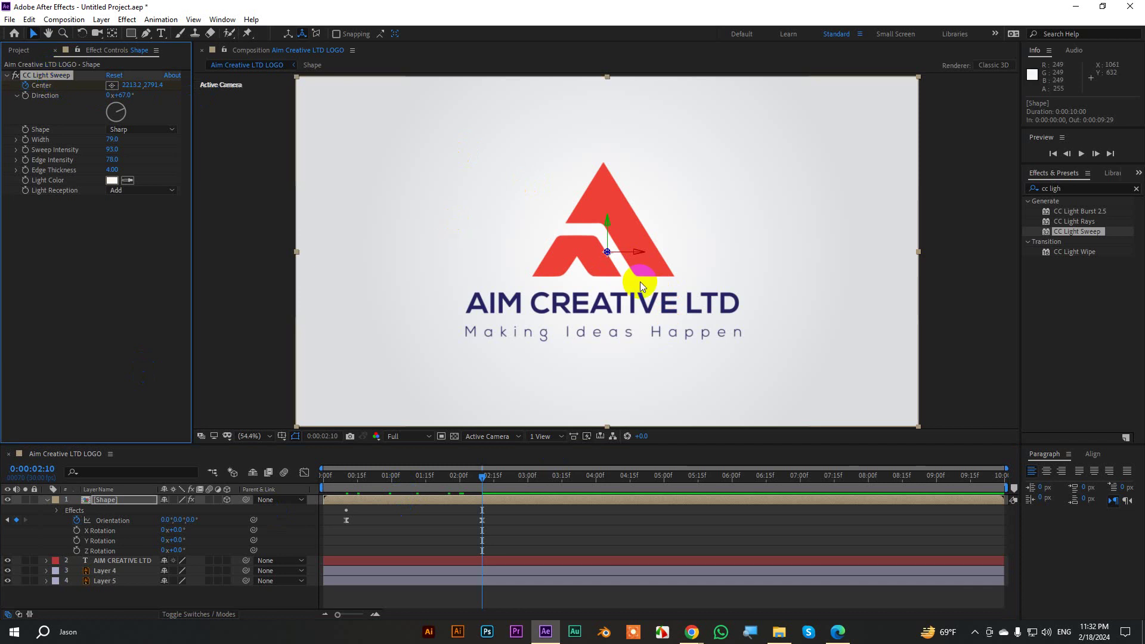
{"action": "scroll", "coordinate": [647, 334], "scroll_direction": "down", "scroll_amount": 3}
{"action": "scroll", "coordinate": [641, 333], "scroll_direction": "up", "scroll_amount": 2}
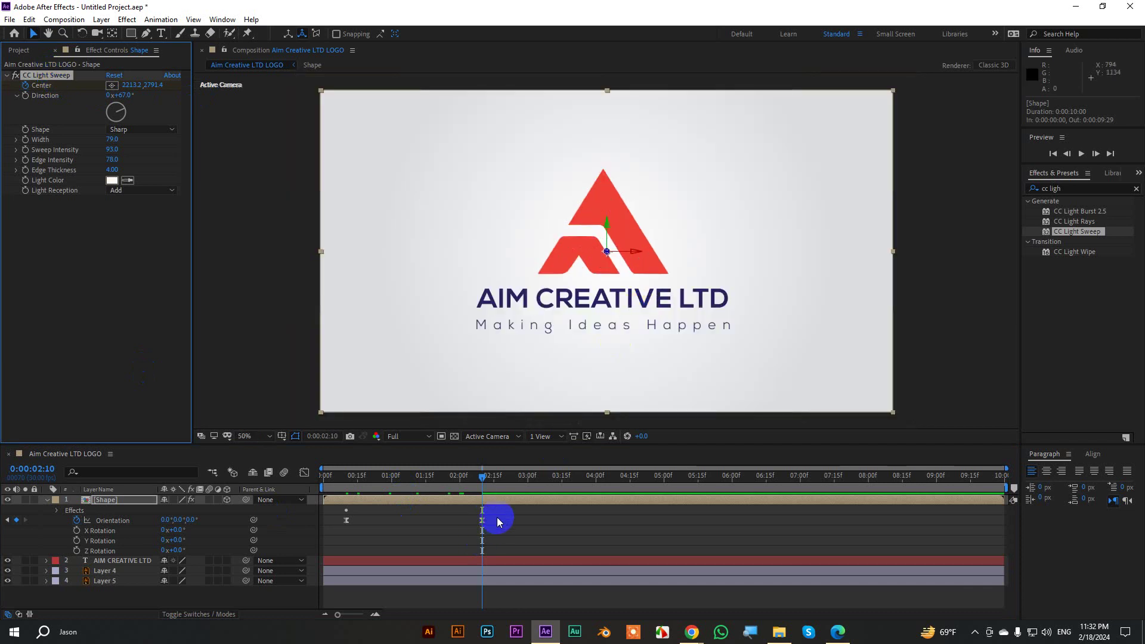
Reveal the Shape layer's modified properties and return to about 0:00:00:10
{"action": "key", "text": "u"}
{"action": "key", "text": "u"}
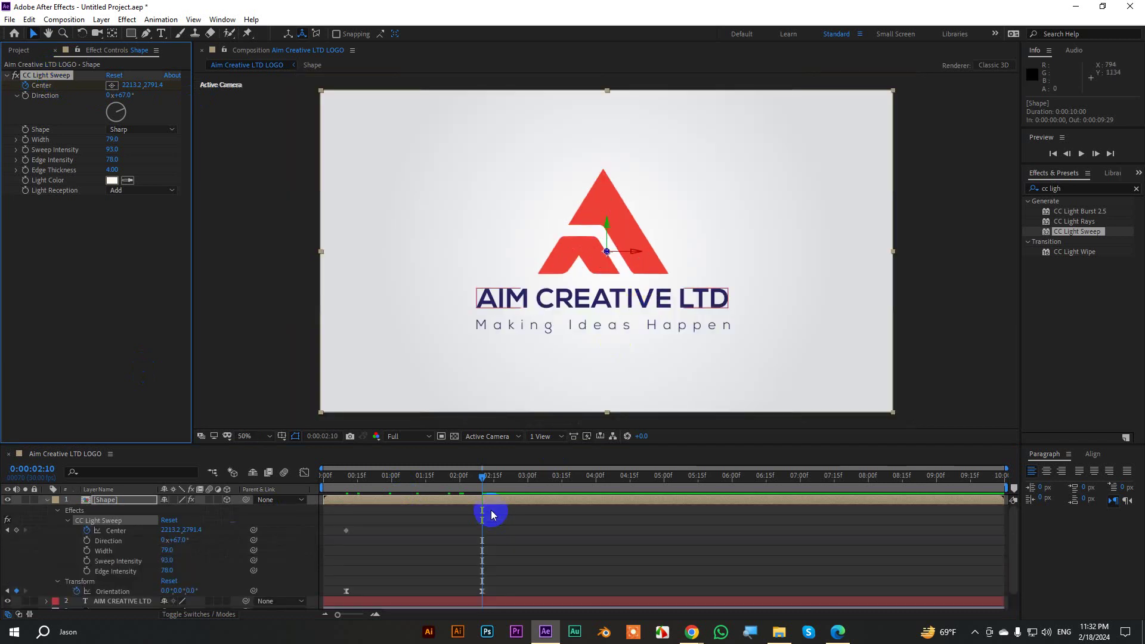
{"action": "left_click", "coordinate": [491, 505]}
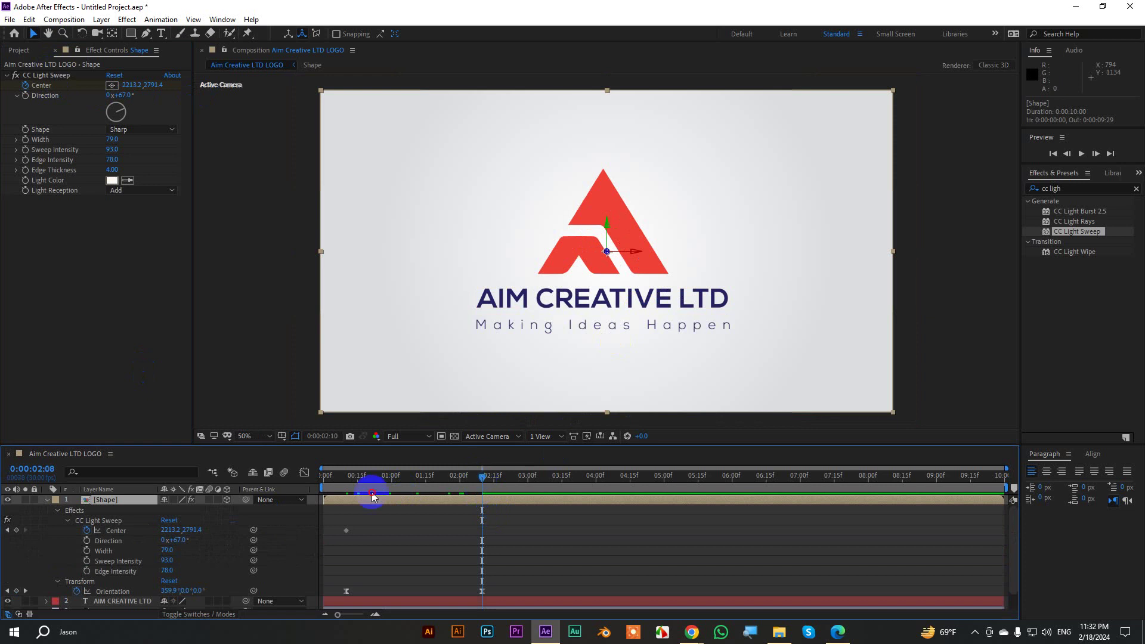
{"action": "left_click_drag", "start_coordinate": [371, 496], "coordinate": [345, 502]}
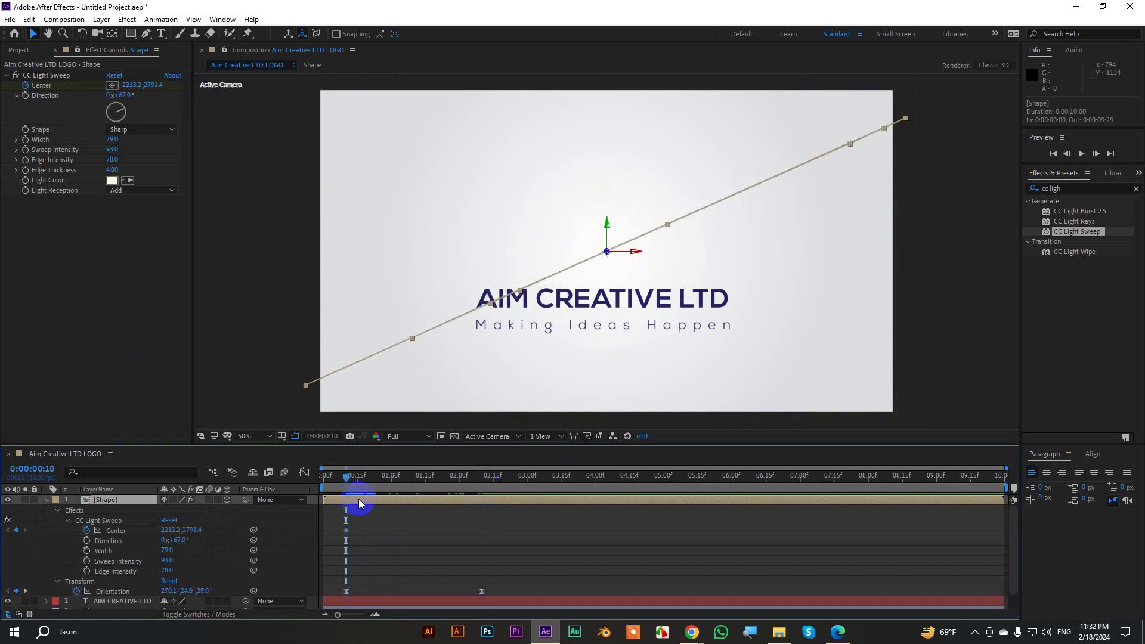
Keyframe the Light Sweep Center on the logo around frame 11, shifting the early keyframe slightly later
{"action": "left_click", "coordinate": [45, 76]}
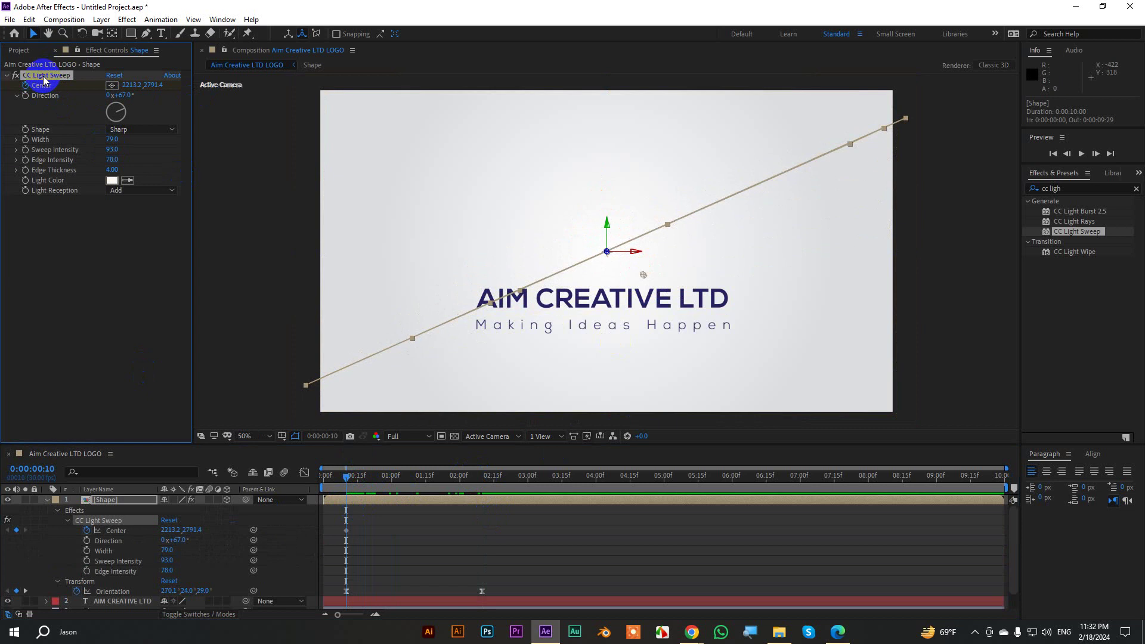
{"action": "left_click", "coordinate": [346, 478]}
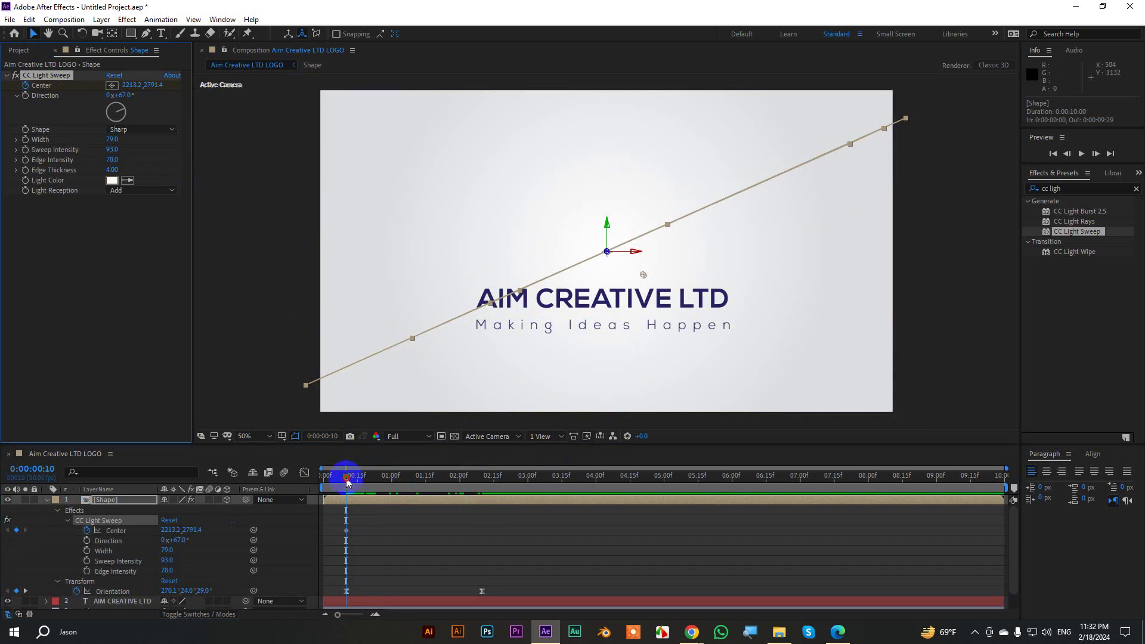
{"action": "mouse_move", "coordinate": [345, 477]}
{"action": "left_mouse_down"}
{"action": "mouse_move", "coordinate": [329, 490]}
{"action": "mouse_move", "coordinate": [348, 486]}
{"action": "left_mouse_up"}
{"action": "left_click_drag", "start_coordinate": [642, 274], "coordinate": [648, 291]}
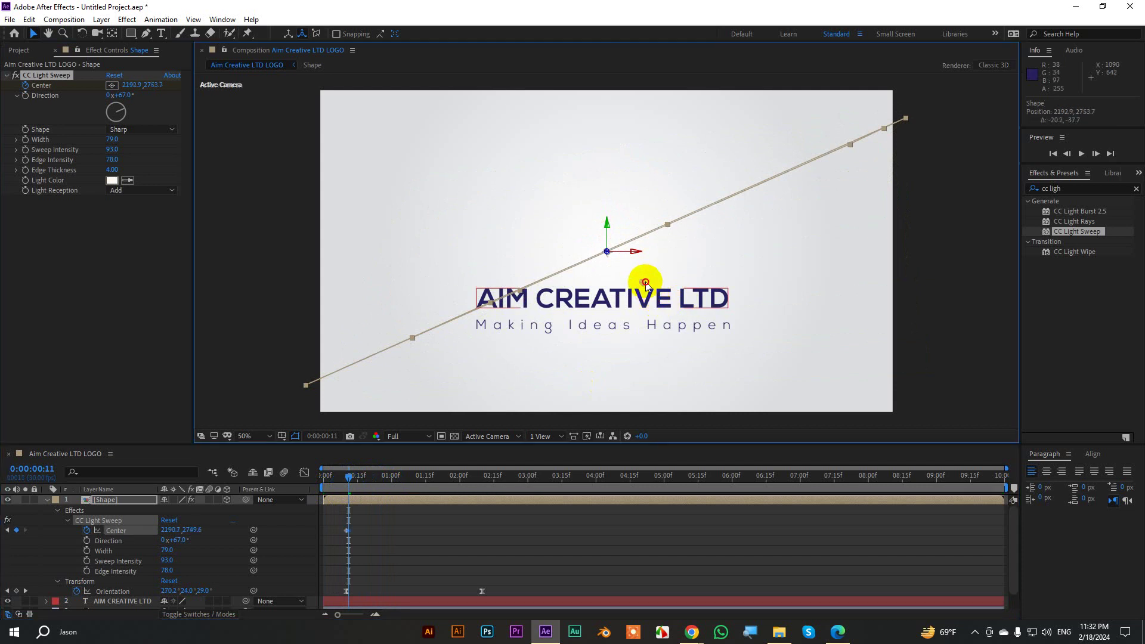
{"action": "left_click_drag", "start_coordinate": [347, 530], "coordinate": [480, 532]}
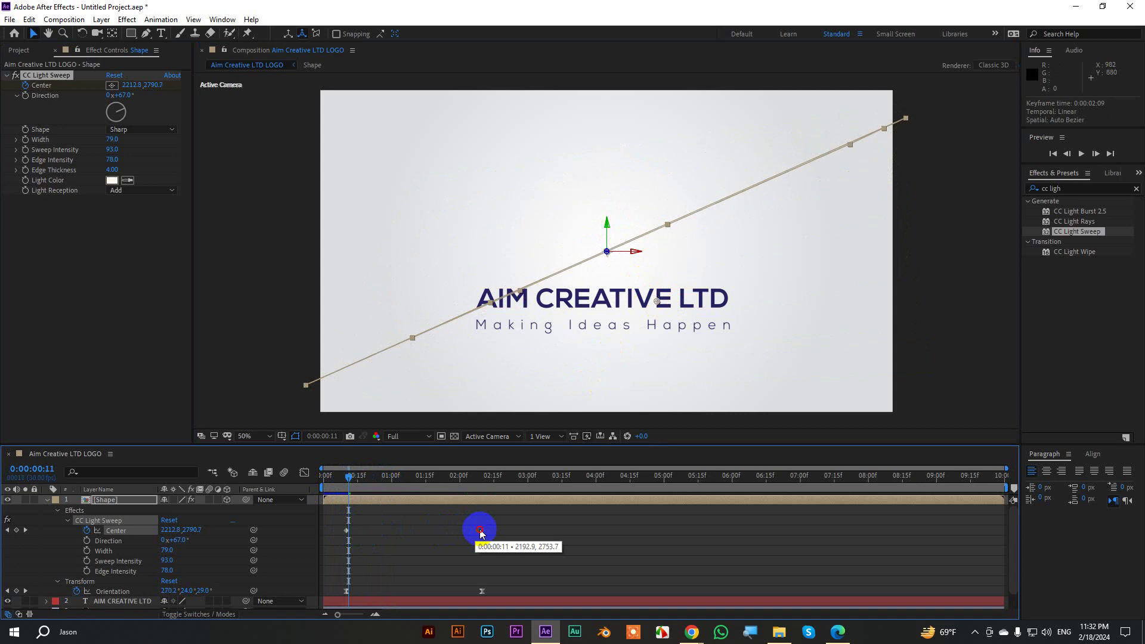
{"action": "left_click", "coordinate": [361, 537]}
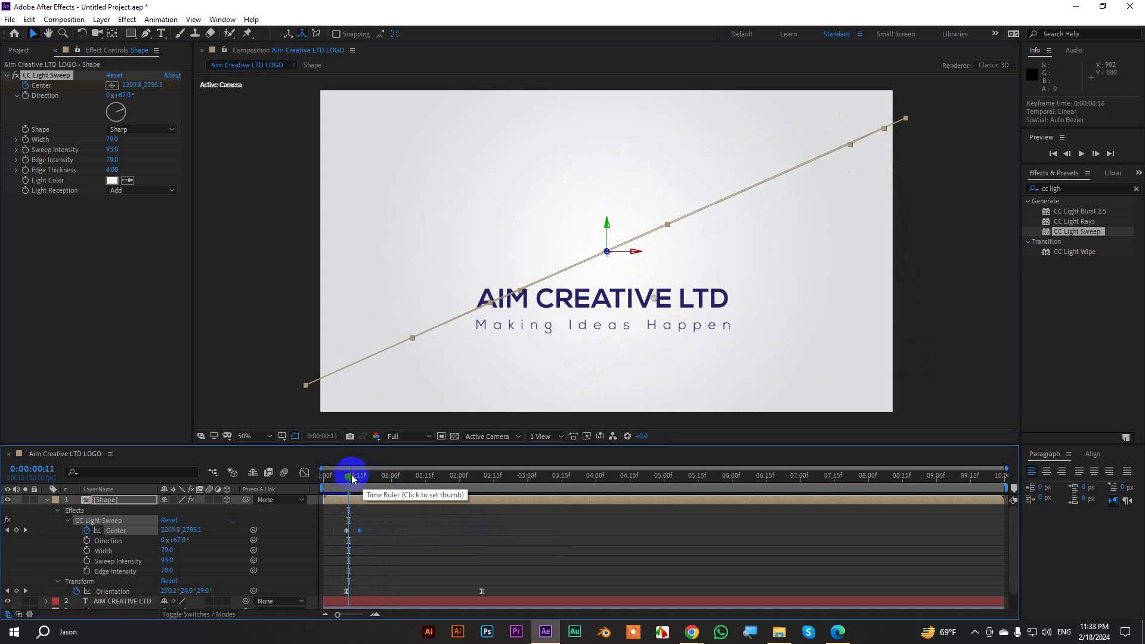
{"action": "left_click_drag", "start_coordinate": [346, 475], "coordinate": [349, 483]}
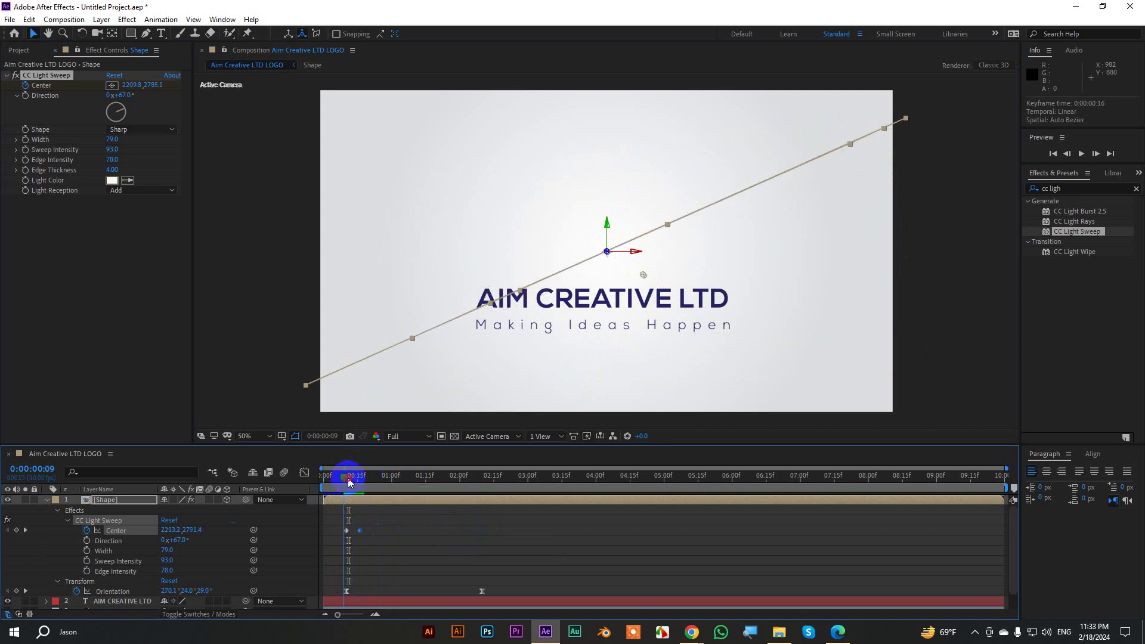
{"action": "mouse_move", "coordinate": [346, 529]}
{"action": "left_mouse_down"}
{"action": "mouse_move", "coordinate": [504, 541]}
{"action": "mouse_move", "coordinate": [349, 533]}
{"action": "left_mouse_up"}
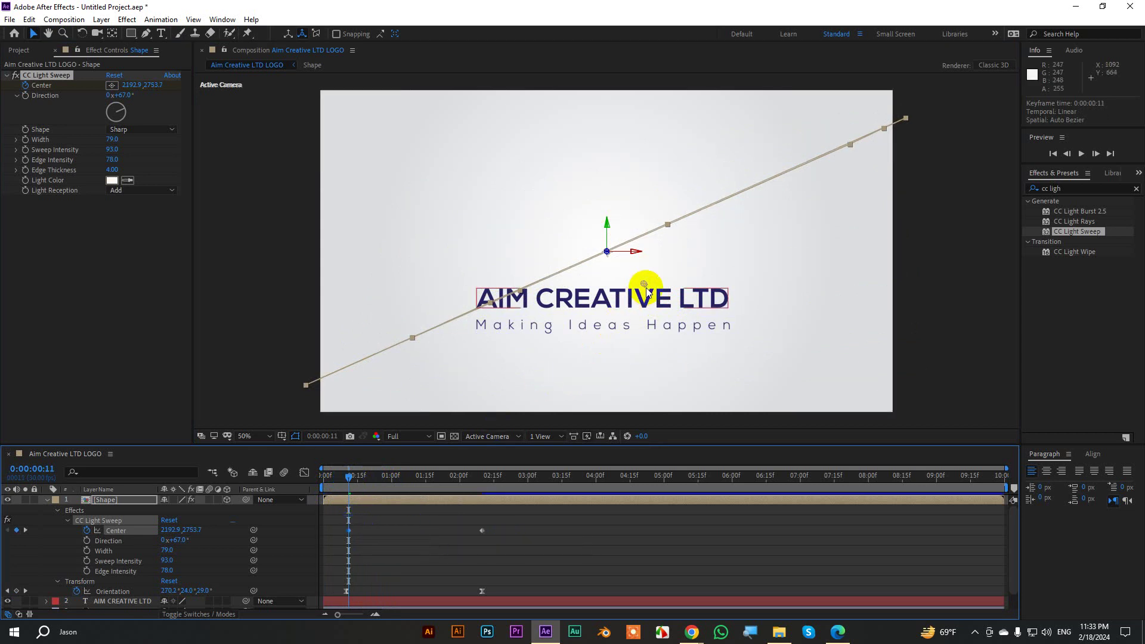
{"action": "mouse_move", "coordinate": [644, 285]}
{"action": "left_mouse_down"}
{"action": "mouse_move", "coordinate": [649, 295]}
{"action": "mouse_move", "coordinate": [652, 286]}
{"action": "left_mouse_up"}
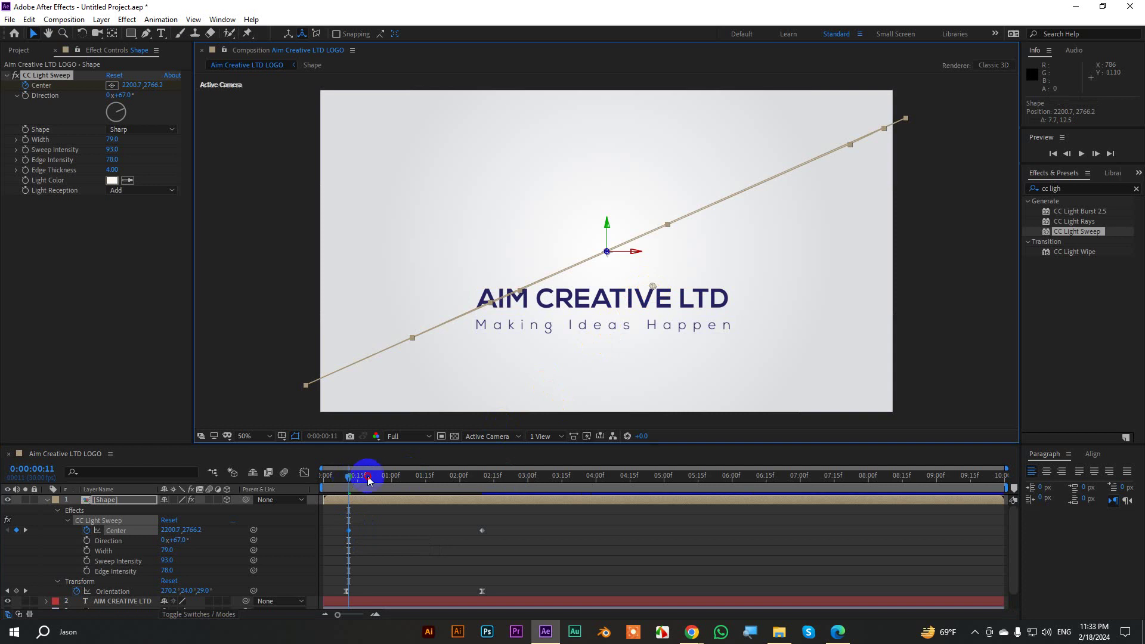
Set the sweep Center to 678, 228 where the logo settles, and review the sweep
{"action": "left_click_drag", "start_coordinate": [368, 480], "coordinate": [484, 490]}
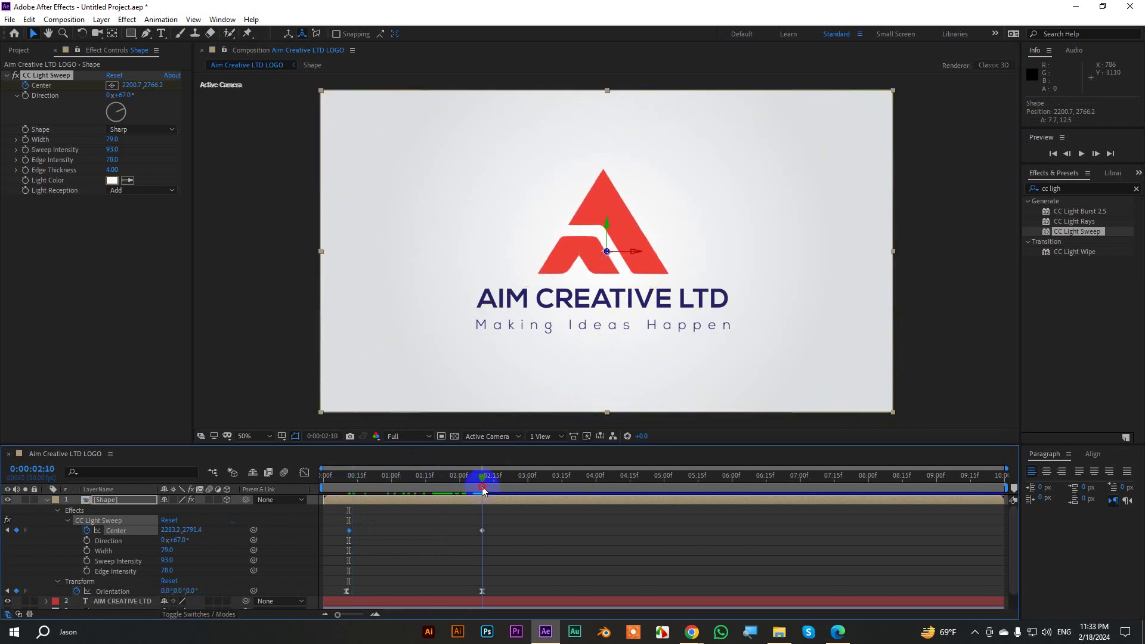
{"action": "left_click", "coordinate": [112, 85]}
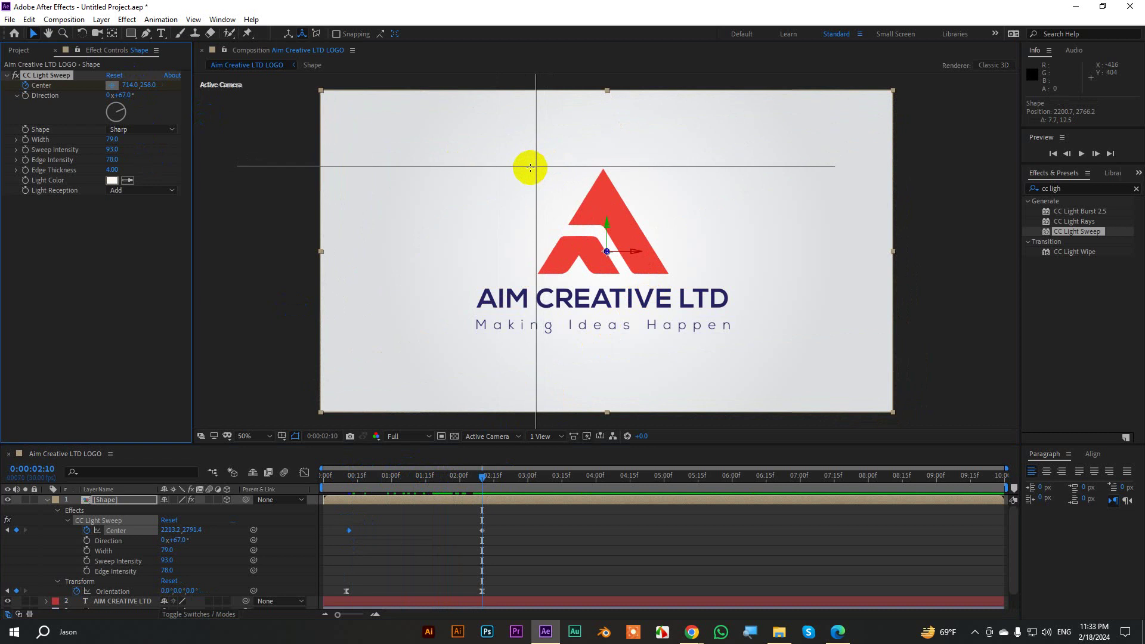
{"action": "left_click_drag", "start_coordinate": [539, 161], "coordinate": [522, 159]}
{"action": "left_click_drag", "start_coordinate": [484, 475], "coordinate": [341, 478]}
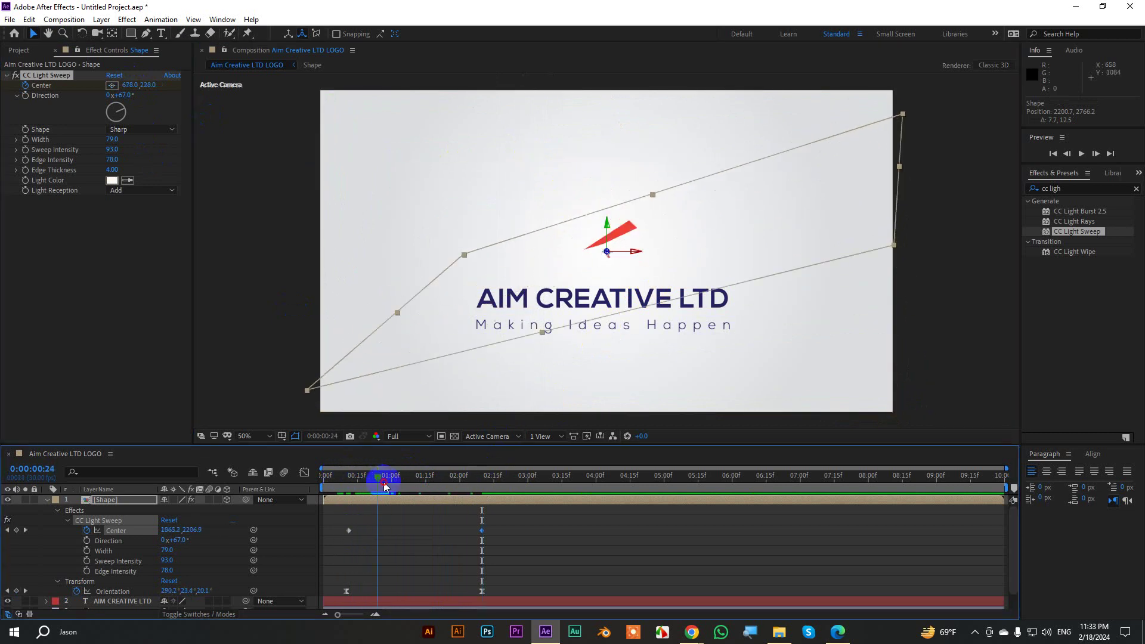
{"action": "mouse_move", "coordinate": [341, 477]}
{"action": "left_mouse_down"}
{"action": "mouse_move", "coordinate": [464, 501]}
{"action": "mouse_move", "coordinate": [455, 512]}
{"action": "left_mouse_up"}
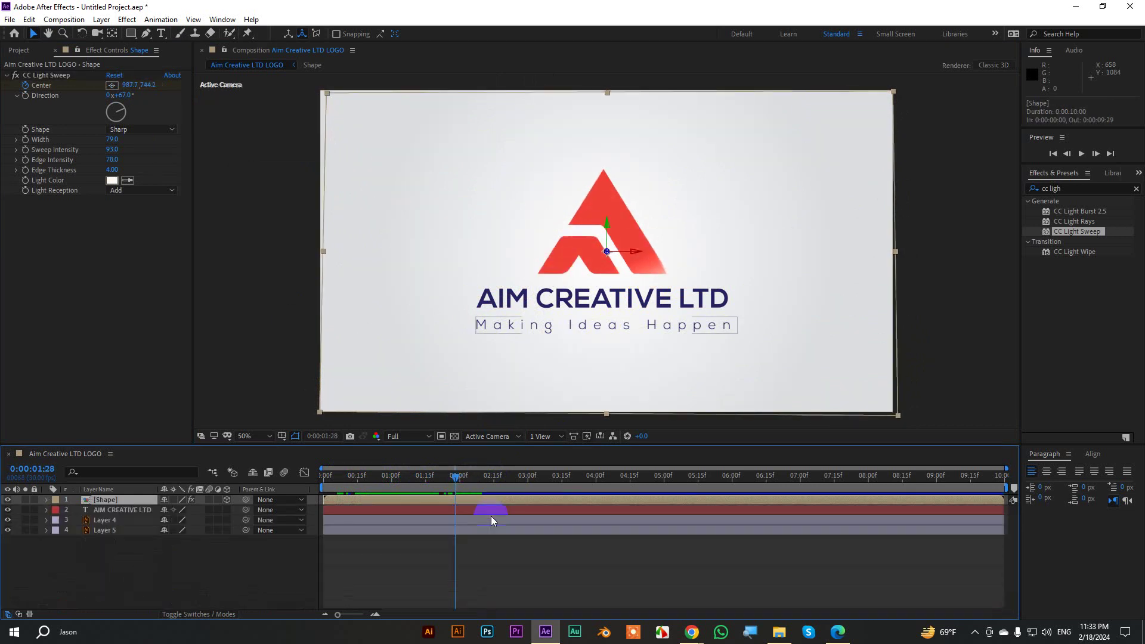
Move the later Center keyframe earlier so the glint crosses the logo around 1:02
{"action": "left_click", "coordinate": [499, 546]}
{"action": "mouse_move", "coordinate": [454, 481]}
{"action": "left_mouse_down"}
{"action": "mouse_move", "coordinate": [475, 493]}
{"action": "mouse_move", "coordinate": [466, 511]}
{"action": "left_mouse_up"}
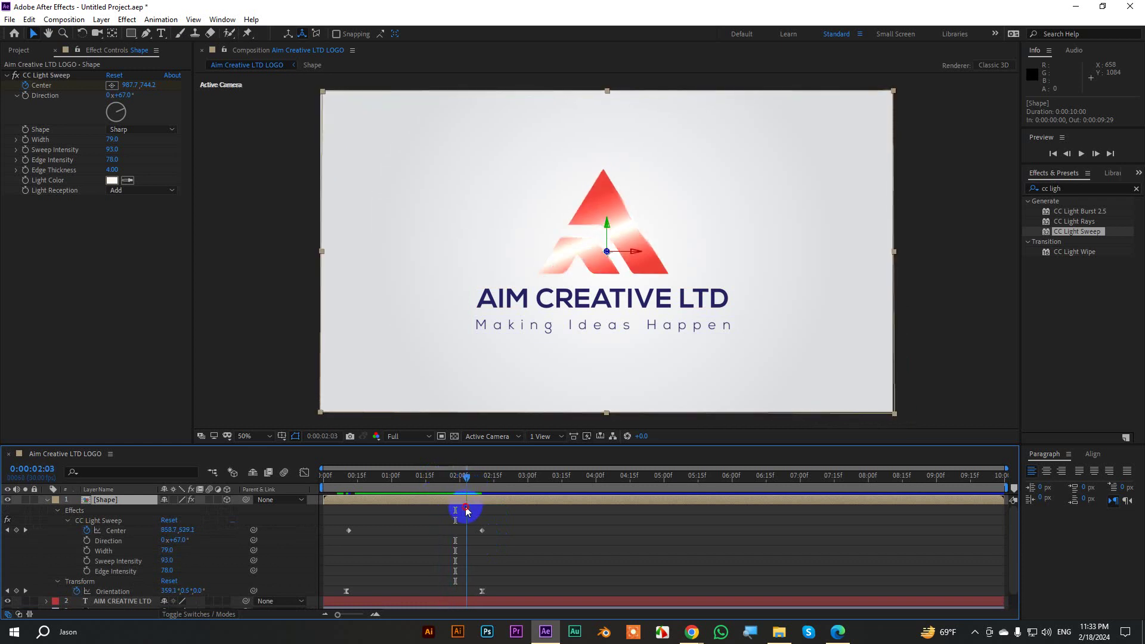
{"action": "left_click", "coordinate": [483, 550]}
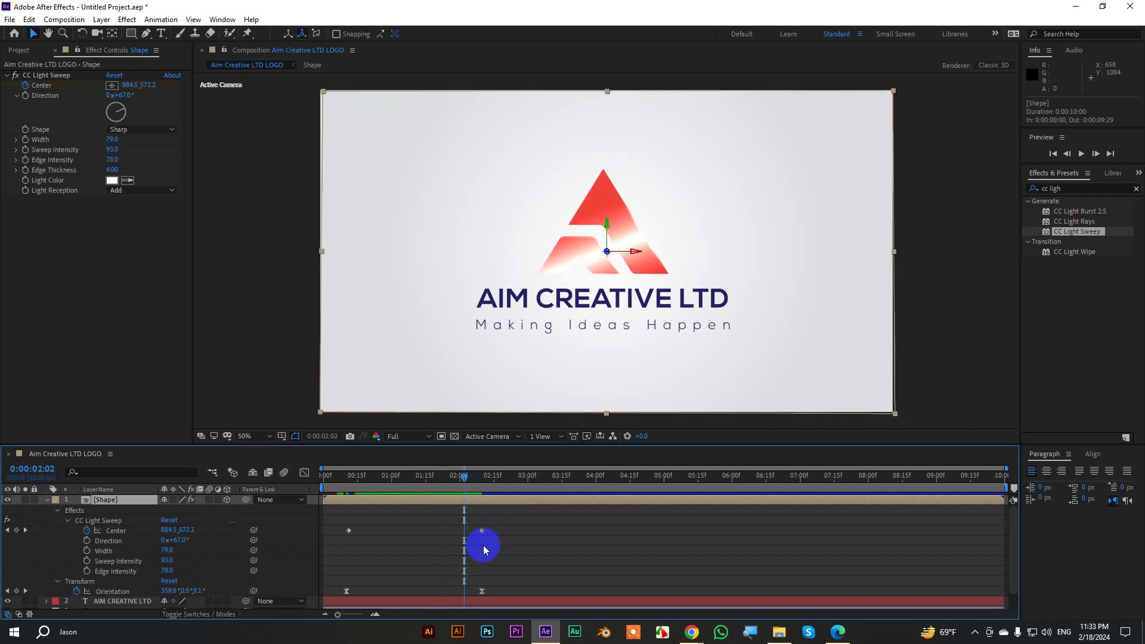
{"action": "left_click_drag", "start_coordinate": [482, 535], "coordinate": [423, 530]}
{"action": "mouse_move", "coordinate": [463, 476]}
{"action": "left_mouse_down"}
{"action": "mouse_move", "coordinate": [359, 484]}
{"action": "mouse_move", "coordinate": [408, 492]}
{"action": "mouse_move", "coordinate": [417, 525]}
{"action": "mouse_move", "coordinate": [395, 532]}
{"action": "left_mouse_up"}
Retime the second Center keyframe to about 1:19, previewing the sweep
{"action": "left_click_drag", "start_coordinate": [418, 479], "coordinate": [324, 475]}
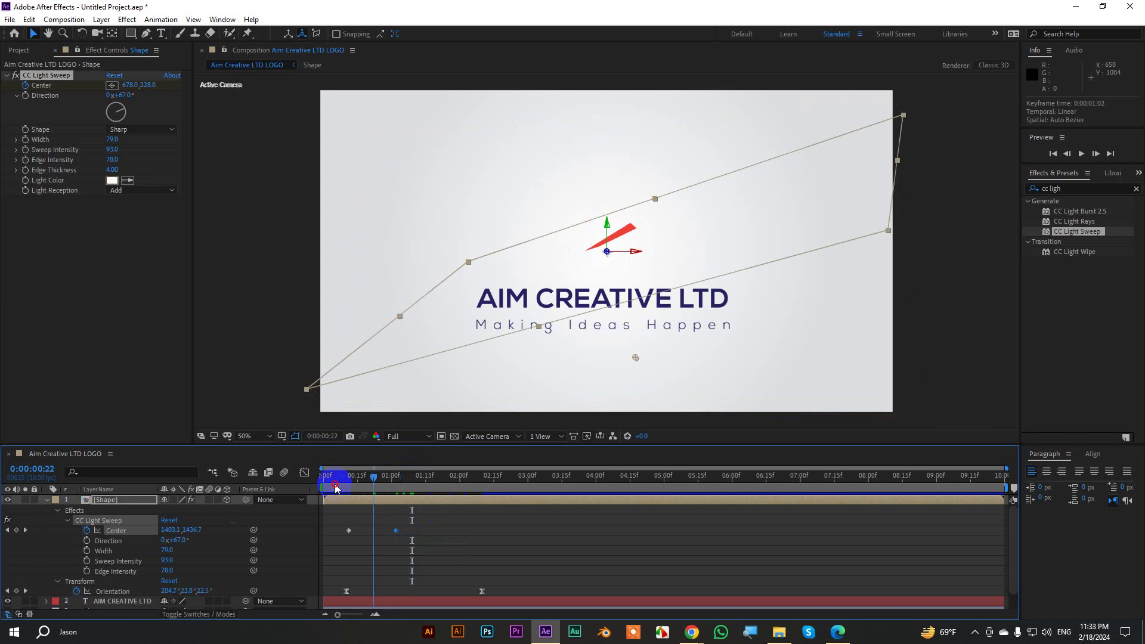
{"action": "key", "text": "space"}
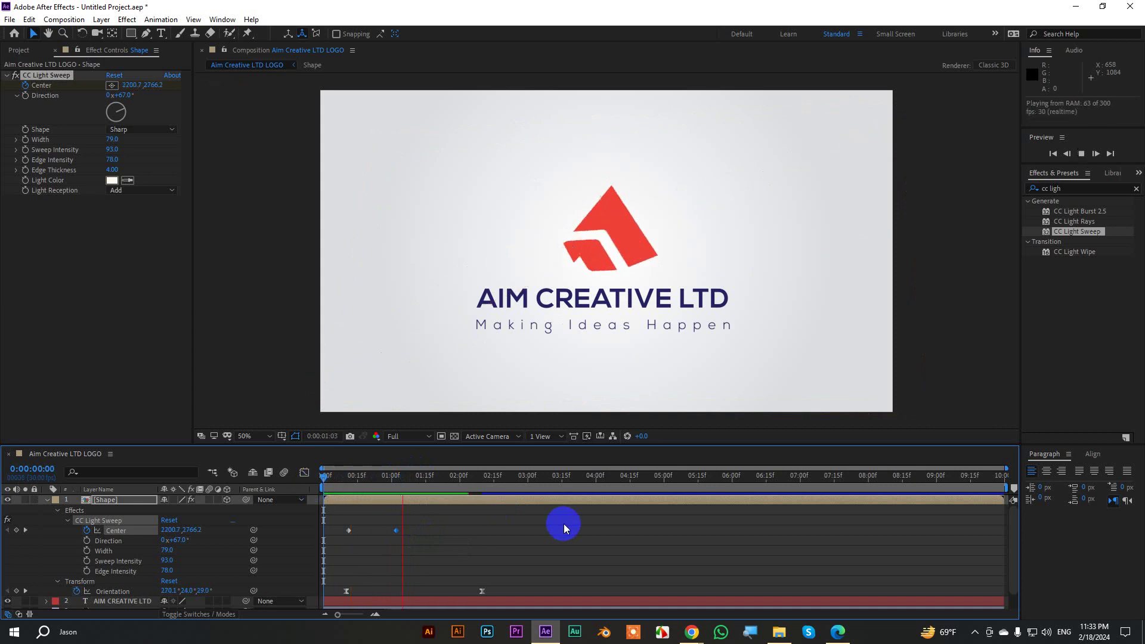
{"action": "key", "text": "space"}
{"action": "left_click_drag", "start_coordinate": [396, 530], "coordinate": [435, 530]}
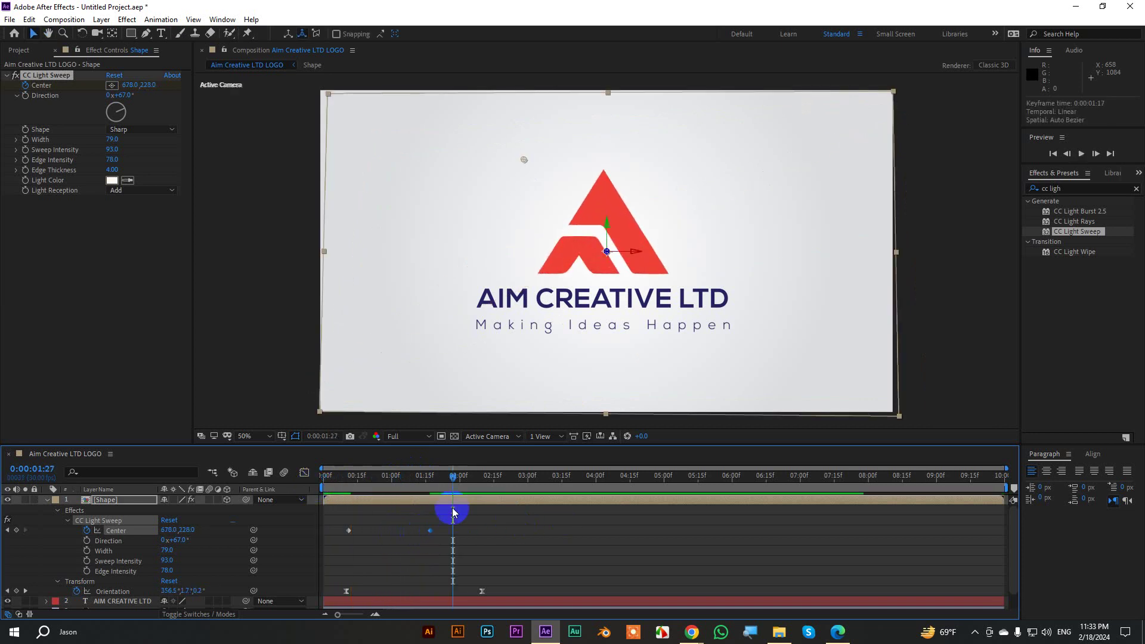
Preview again from the start, then delete the red A Shape layer
{"action": "left_click", "coordinate": [347, 482]}
{"action": "key", "text": "space"}
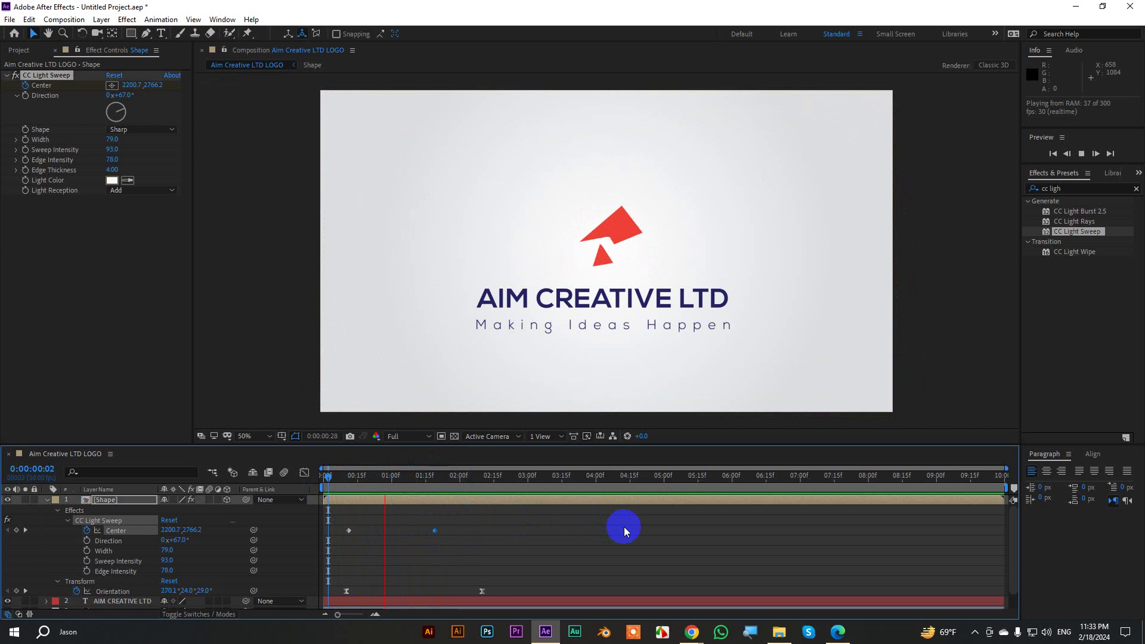
{"action": "key", "text": "space"}
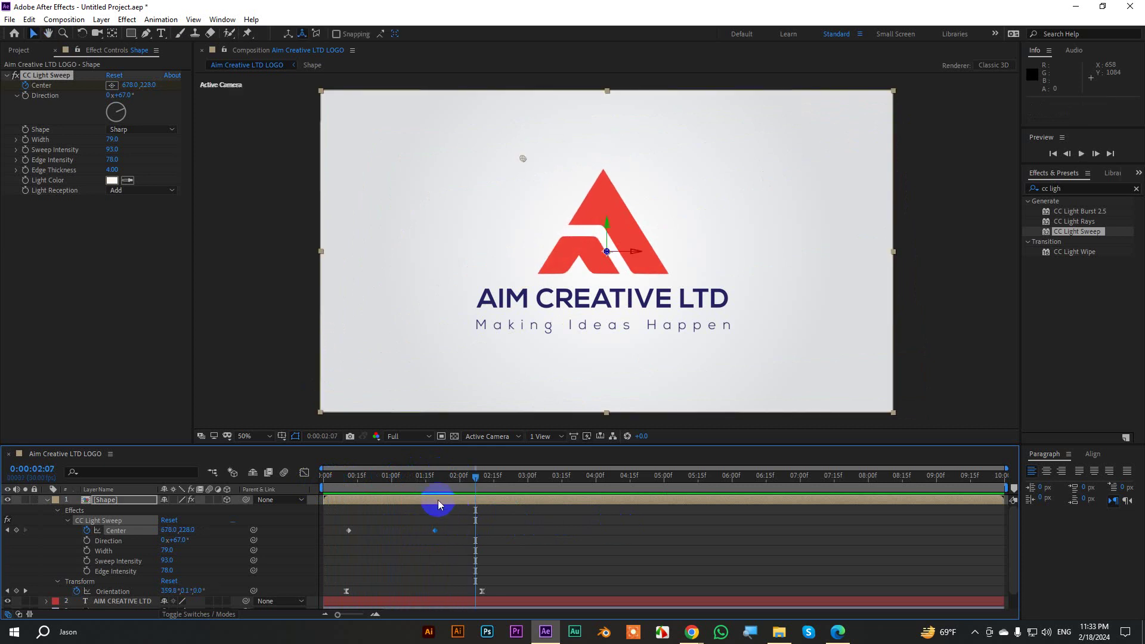
{"action": "left_click", "coordinate": [474, 475]}
{"action": "key", "text": "Delete"}
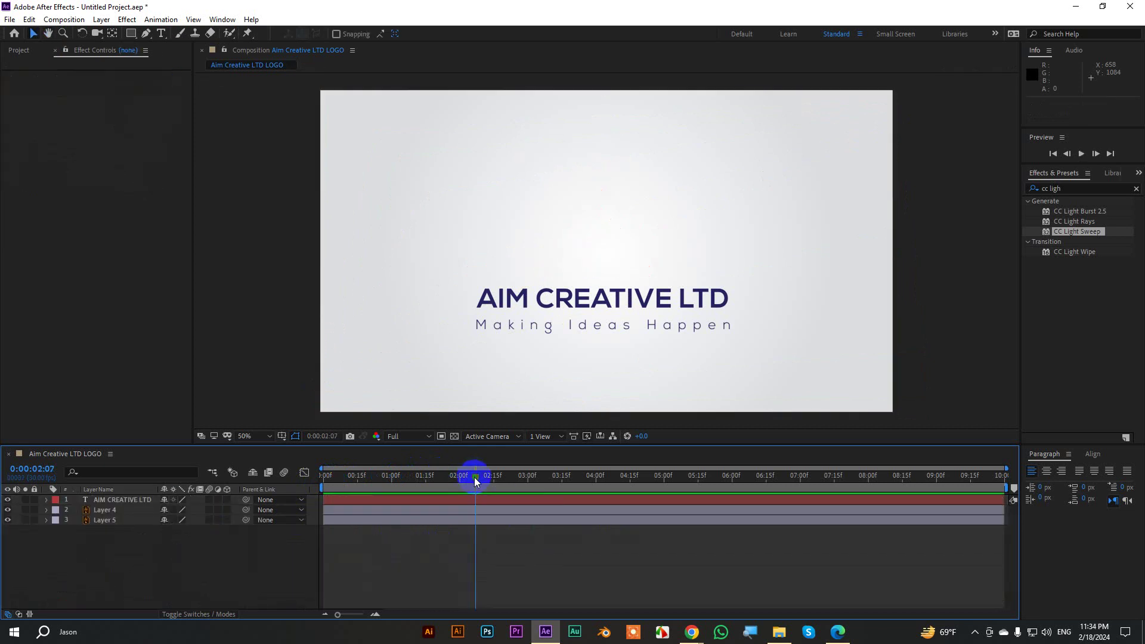
Restore the deleted Shape layer and remove its existing CC Light Sweep effect
{"action": "key", "text": "ctrl+z"}
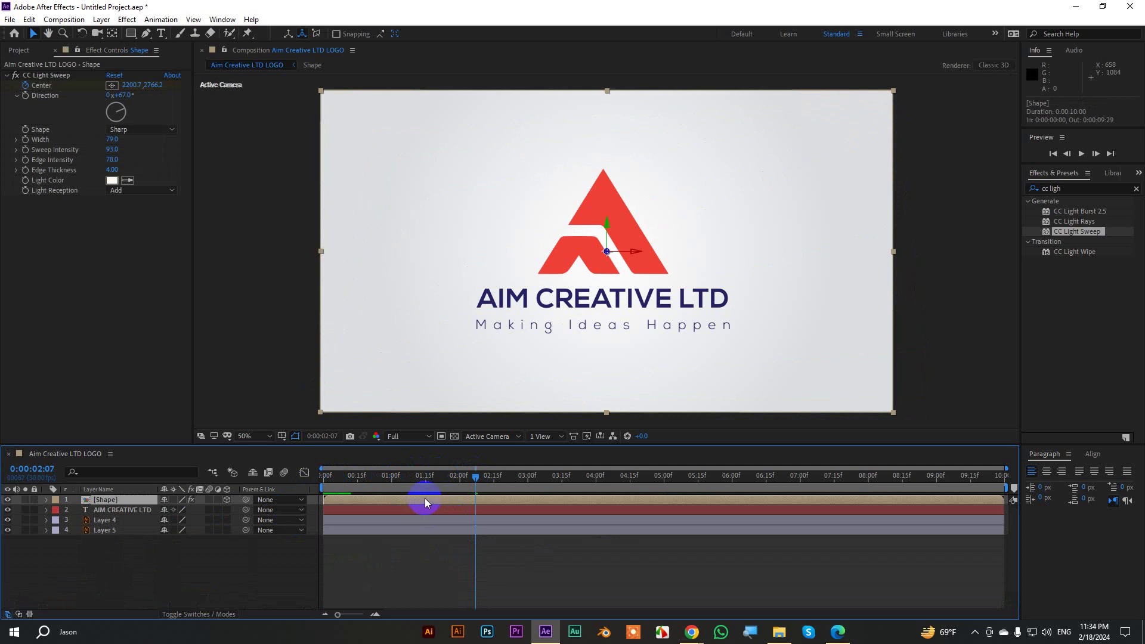
{"action": "key", "text": "u"}
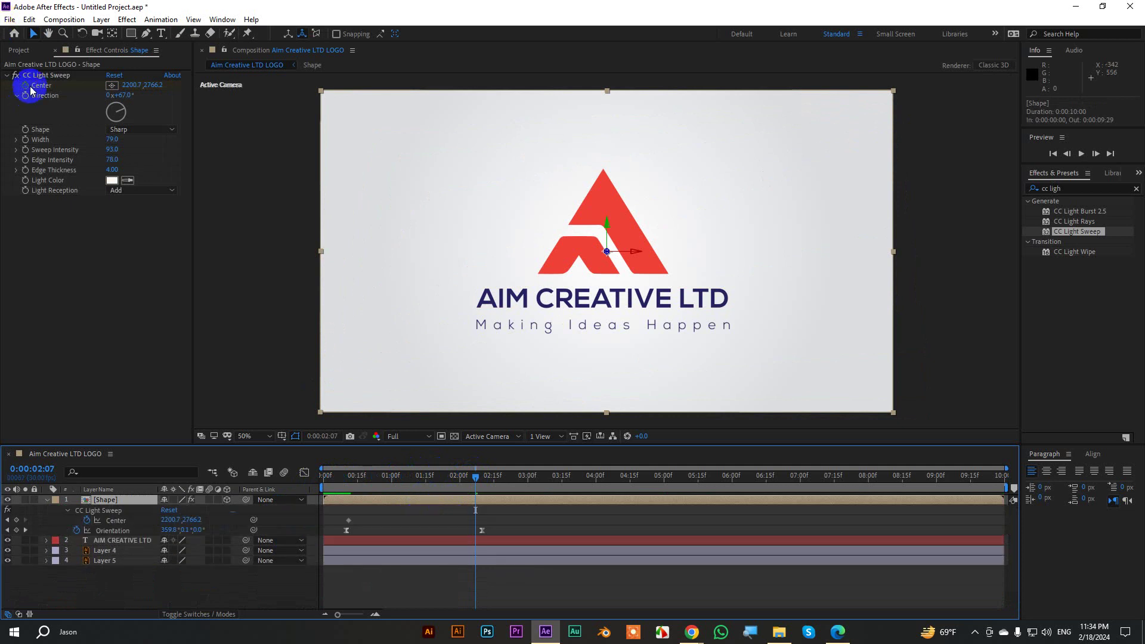
{"action": "left_click_drag", "start_coordinate": [475, 477], "coordinate": [347, 495]}
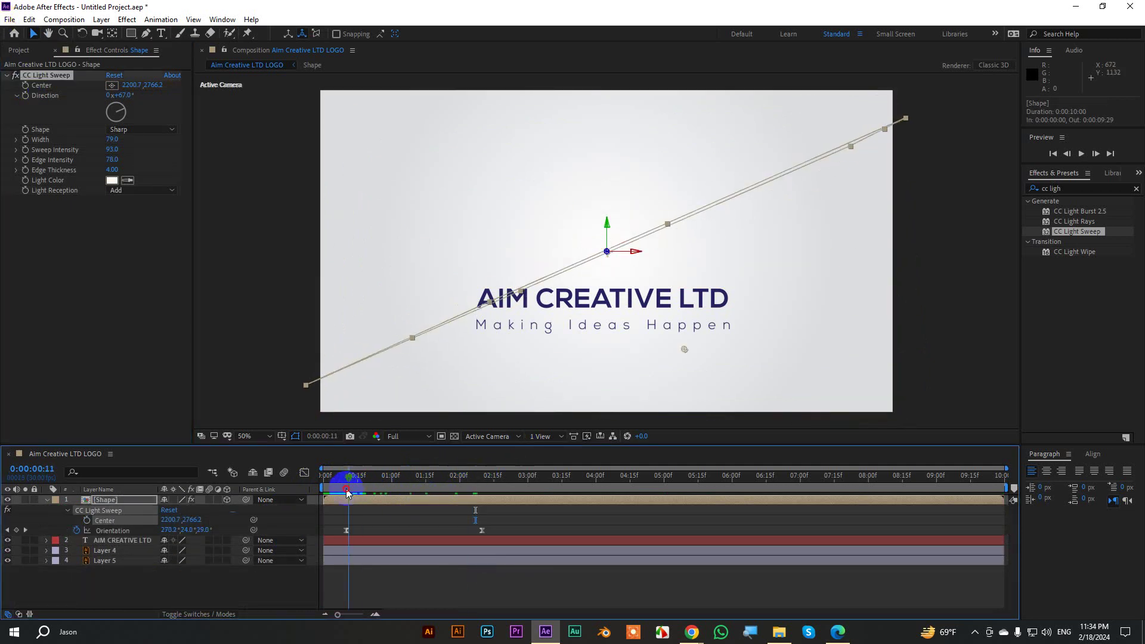
{"action": "left_click", "coordinate": [50, 88]}
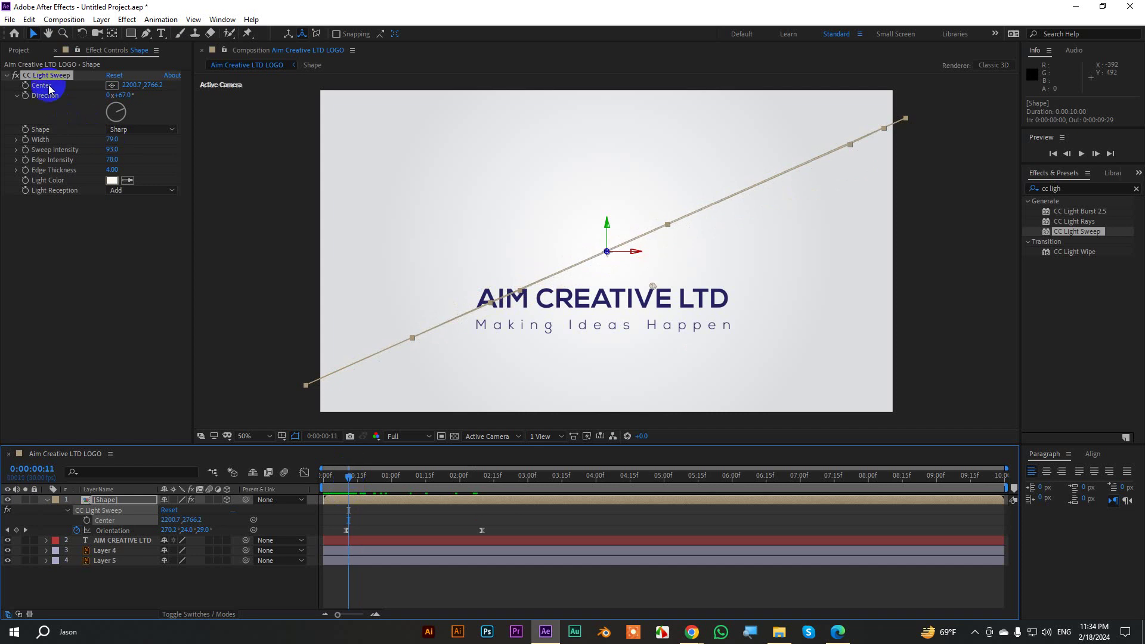
{"action": "left_click", "coordinate": [49, 76]}
{"action": "mouse_move", "coordinate": [1076, 231]}
{"action": "left_mouse_down"}
{"action": "mouse_move", "coordinate": [296, 59]}
{"action": "mouse_move", "coordinate": [66, 75]}
{"action": "left_mouse_up"}
{"action": "key", "text": "Delete"}
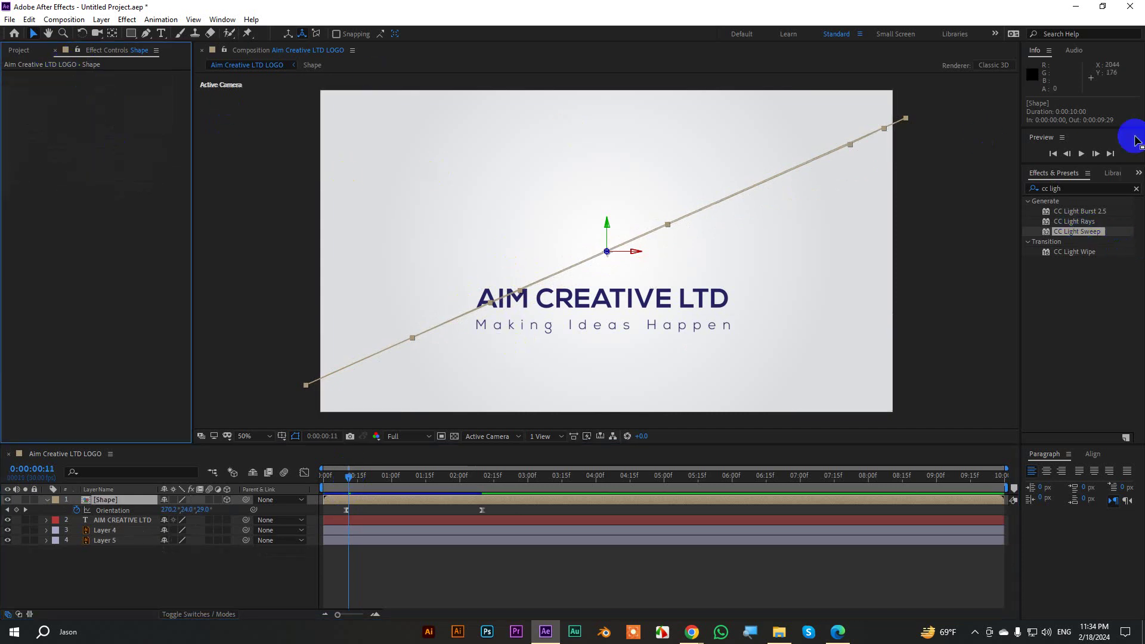
Reapply CC Light Sweep, place its centre on the logo, check the opening frames, then undo it
{"action": "double_click", "coordinate": [1069, 233]}
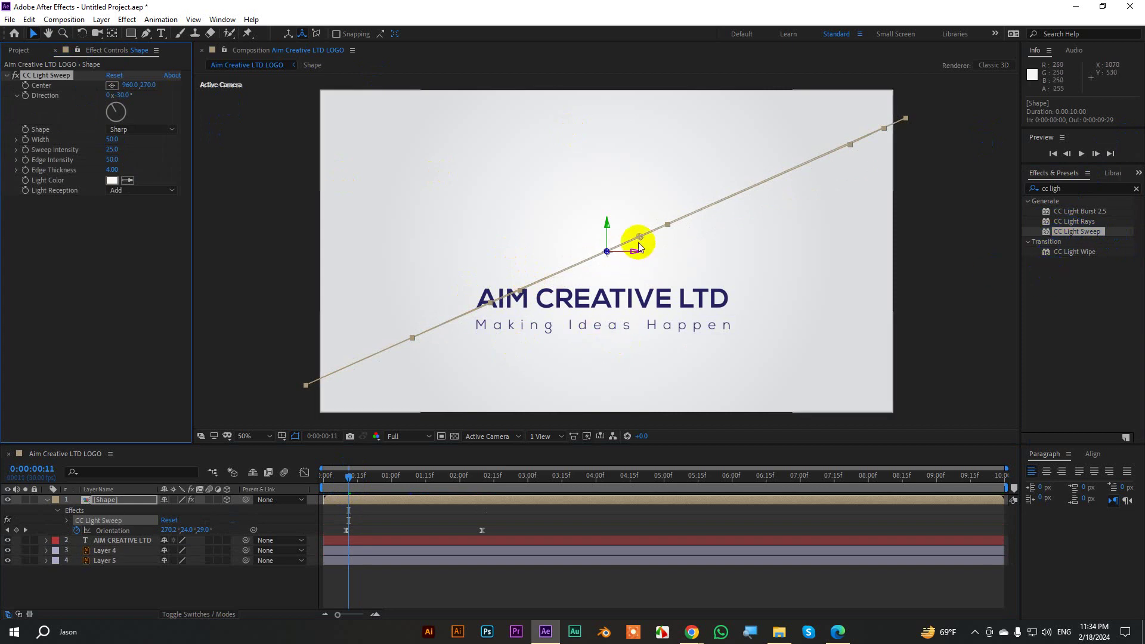
{"action": "left_click_drag", "start_coordinate": [639, 237], "coordinate": [654, 273]}
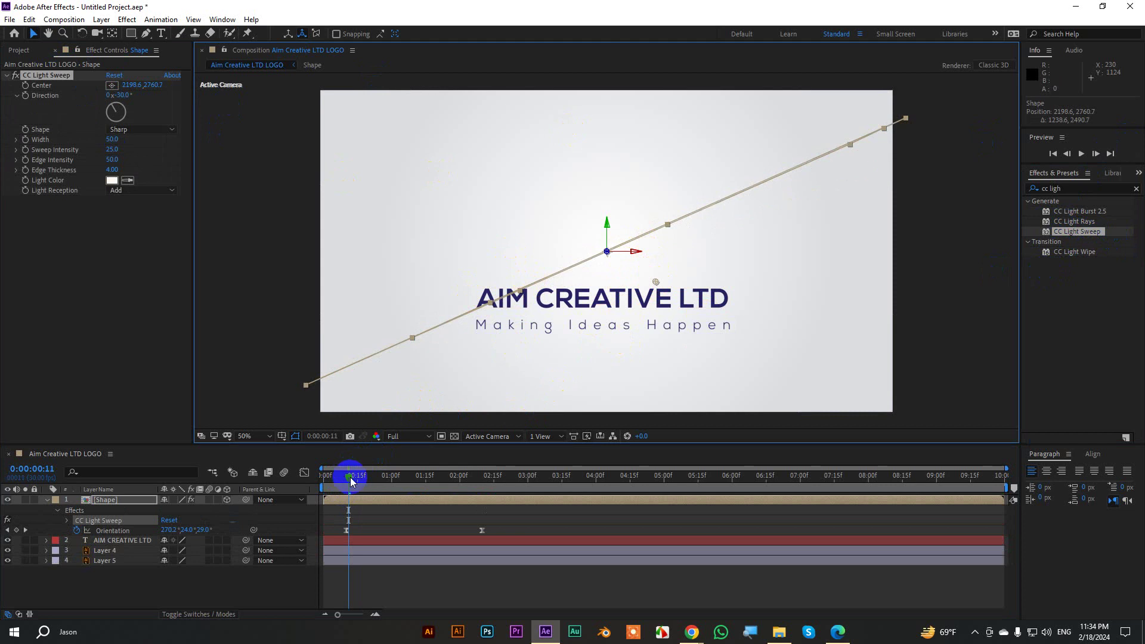
{"action": "left_click", "coordinate": [347, 478]}
{"action": "left_click_drag", "start_coordinate": [349, 483], "coordinate": [349, 484]}
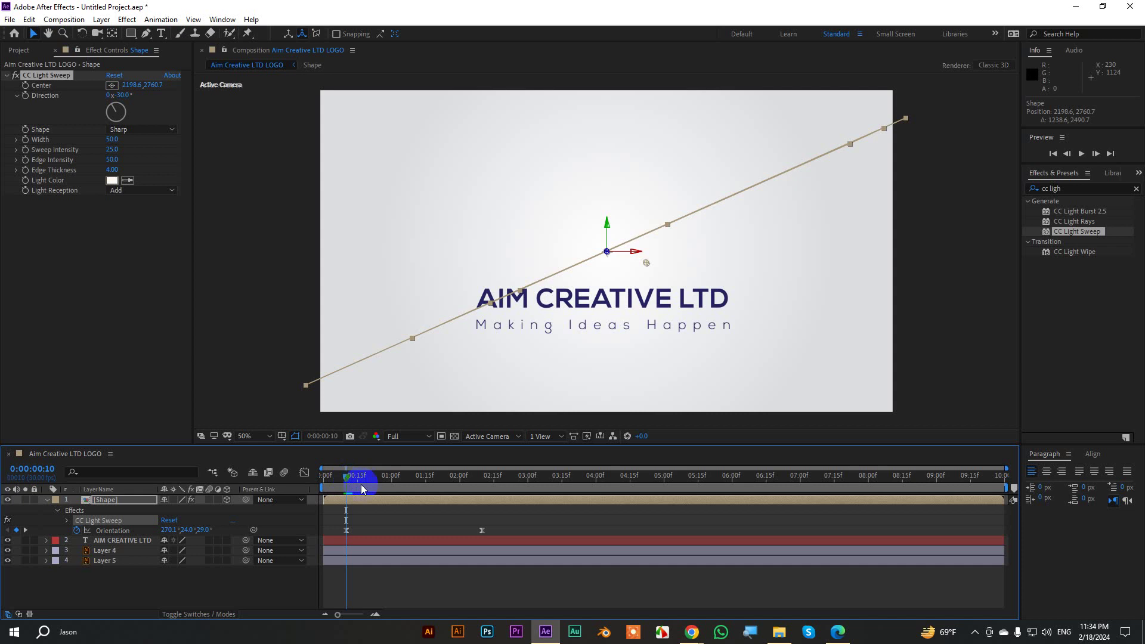
{"action": "left_click", "coordinate": [72, 522]}
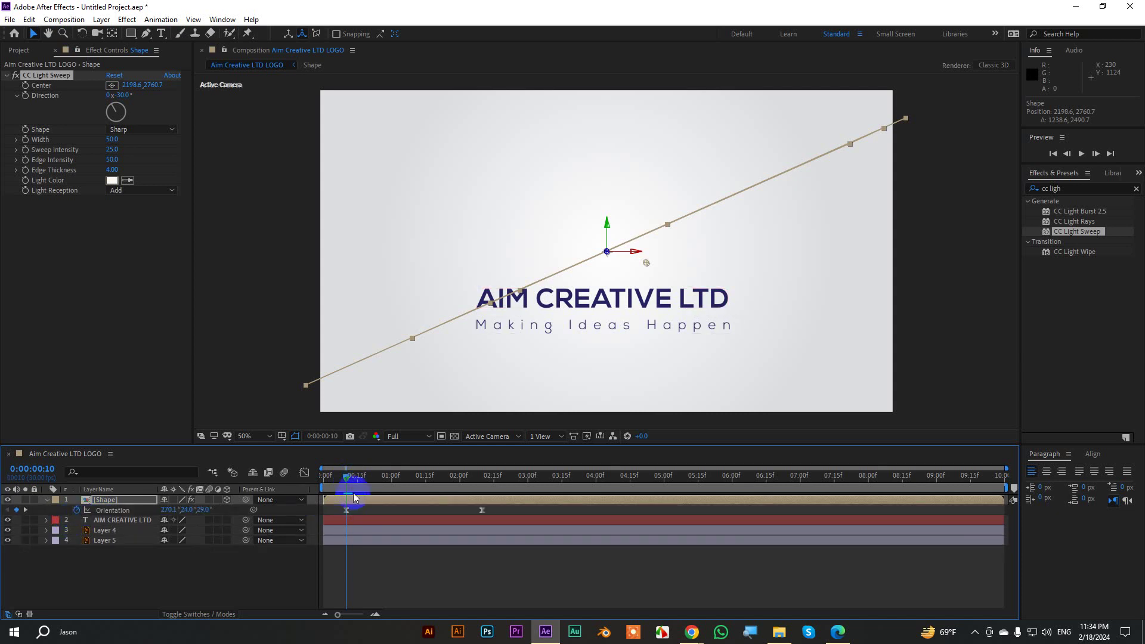
{"action": "mouse_move", "coordinate": [358, 484]}
{"action": "left_mouse_down"}
{"action": "mouse_move", "coordinate": [365, 508]}
{"action": "mouse_move", "coordinate": [330, 505]}
{"action": "mouse_move", "coordinate": [542, 527]}
{"action": "left_mouse_up"}
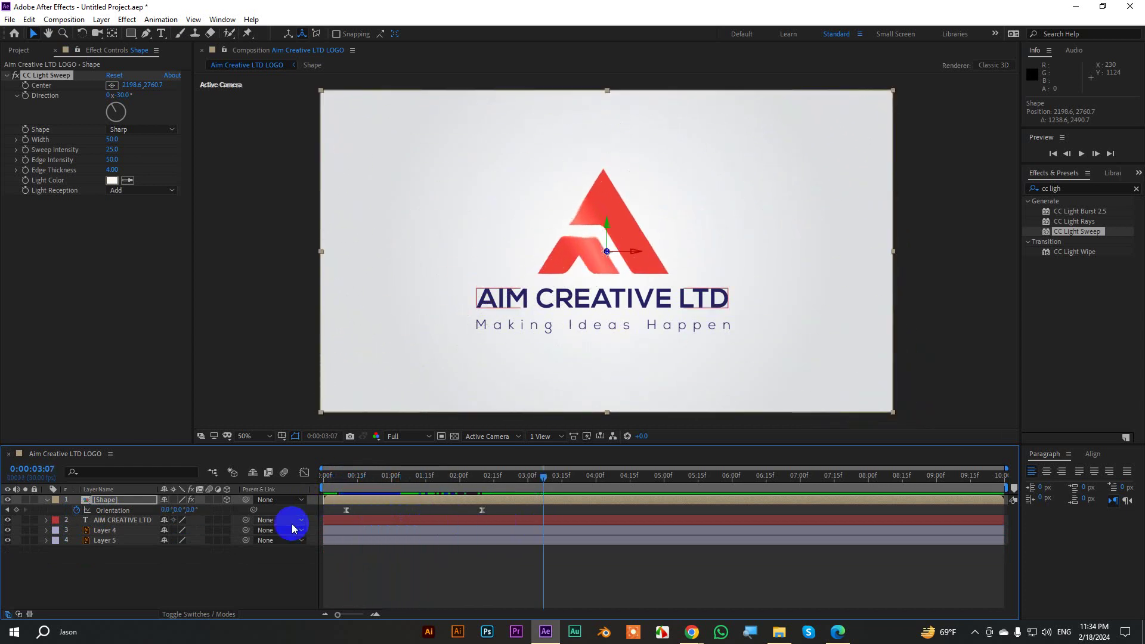
{"action": "key", "text": "ctrl+z"}
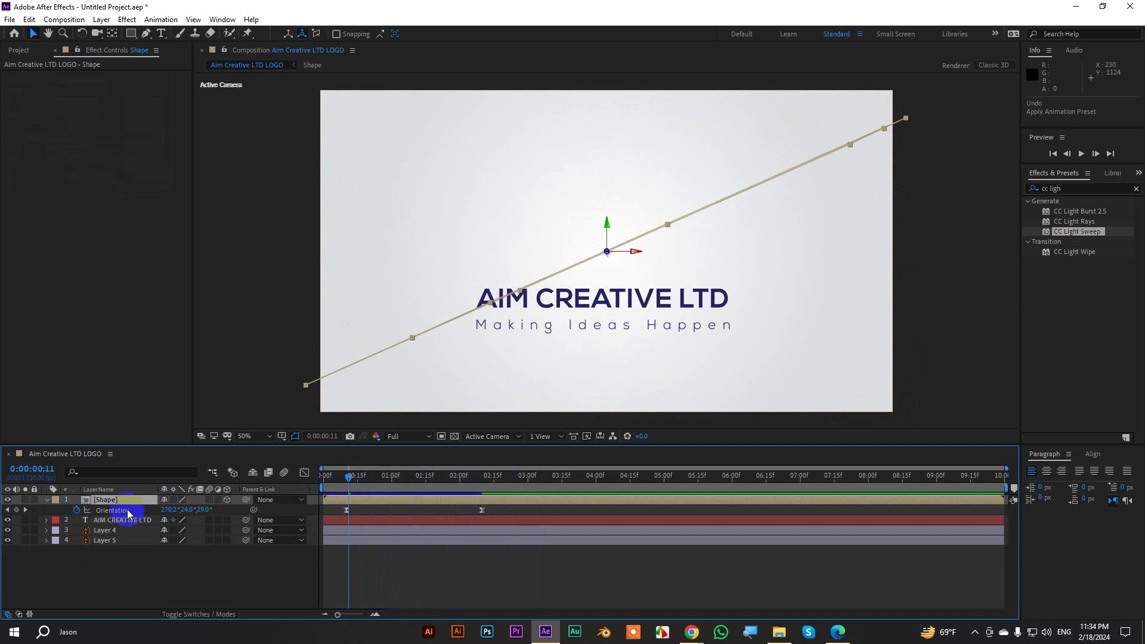
Try CC Light Sweep on the Shape layer once more, check a later frame, then delete the effect
{"action": "left_click", "coordinate": [47, 500]}
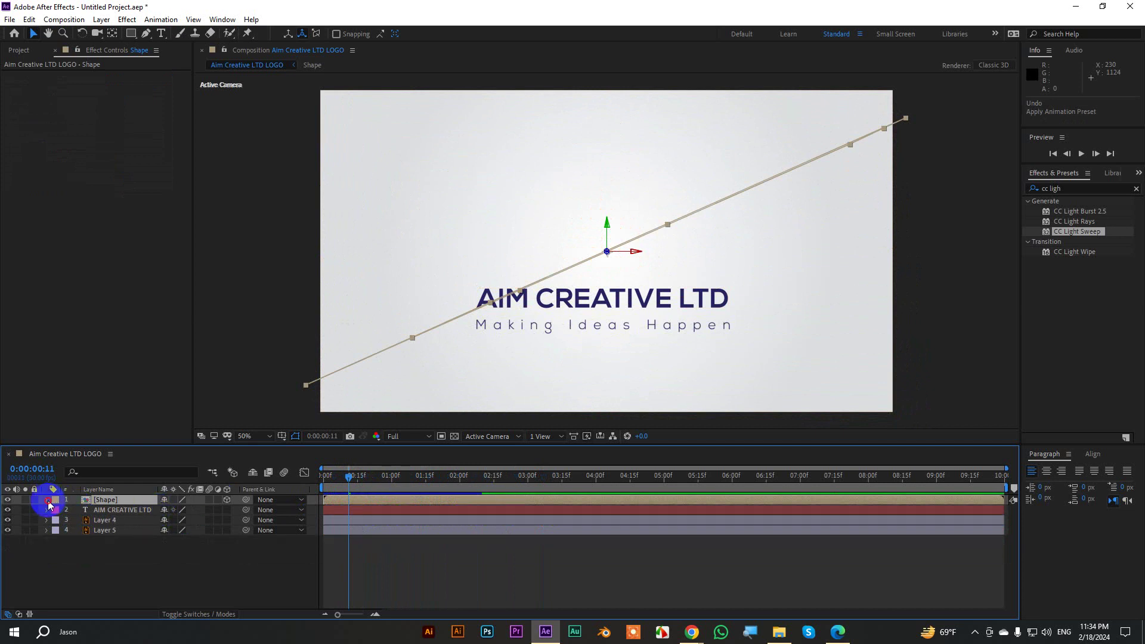
{"action": "left_click", "coordinate": [47, 500]}
{"action": "scroll", "coordinate": [139, 558], "scroll_direction": "down", "scroll_amount": 3}
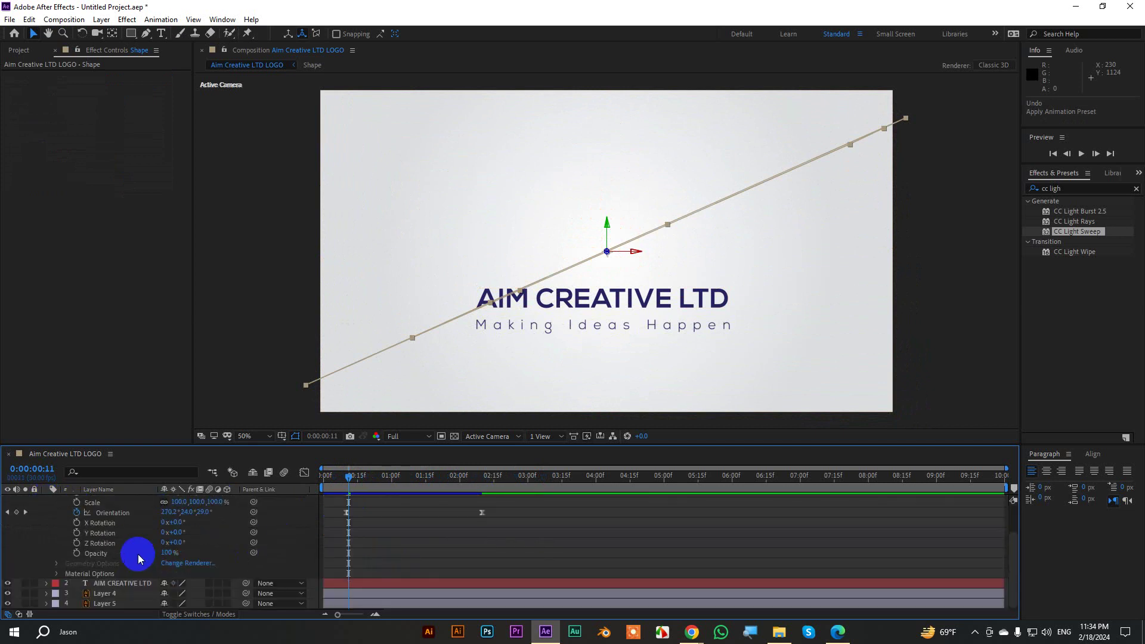
{"action": "scroll", "coordinate": [138, 558], "scroll_direction": "up", "scroll_amount": 3}
{"action": "double_click", "coordinate": [1066, 232]}
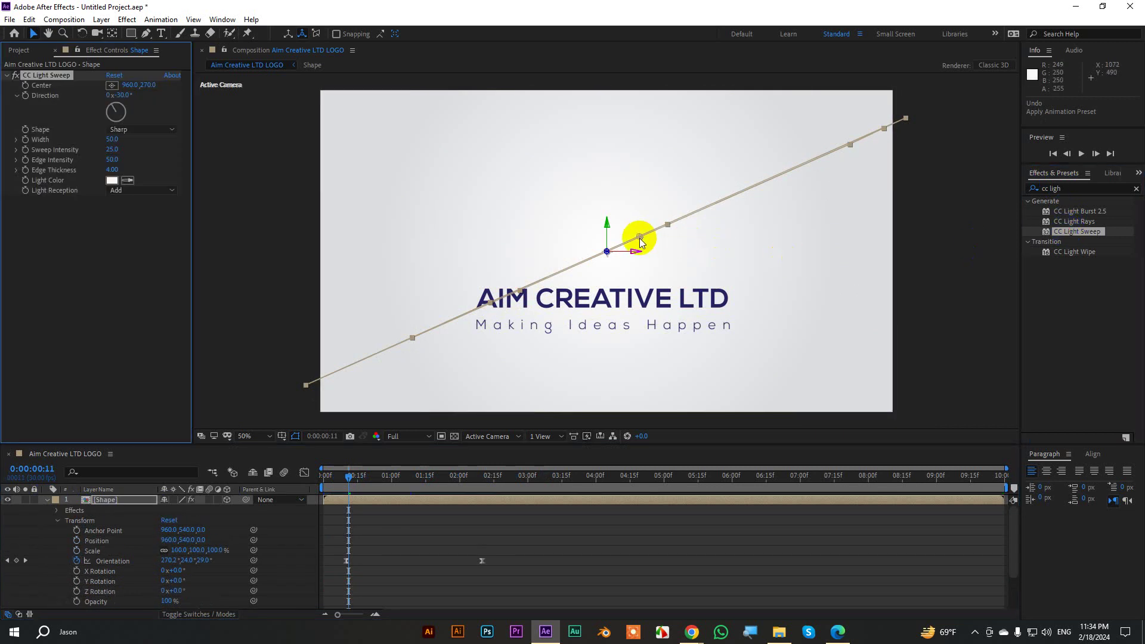
{"action": "mouse_move", "coordinate": [351, 477]}
{"action": "left_mouse_down"}
{"action": "mouse_move", "coordinate": [444, 510]}
{"action": "mouse_move", "coordinate": [370, 511]}
{"action": "mouse_move", "coordinate": [447, 517]}
{"action": "mouse_move", "coordinate": [352, 508]}
{"action": "mouse_move", "coordinate": [455, 519]}
{"action": "left_mouse_up"}
{"action": "left_click", "coordinate": [54, 503]}
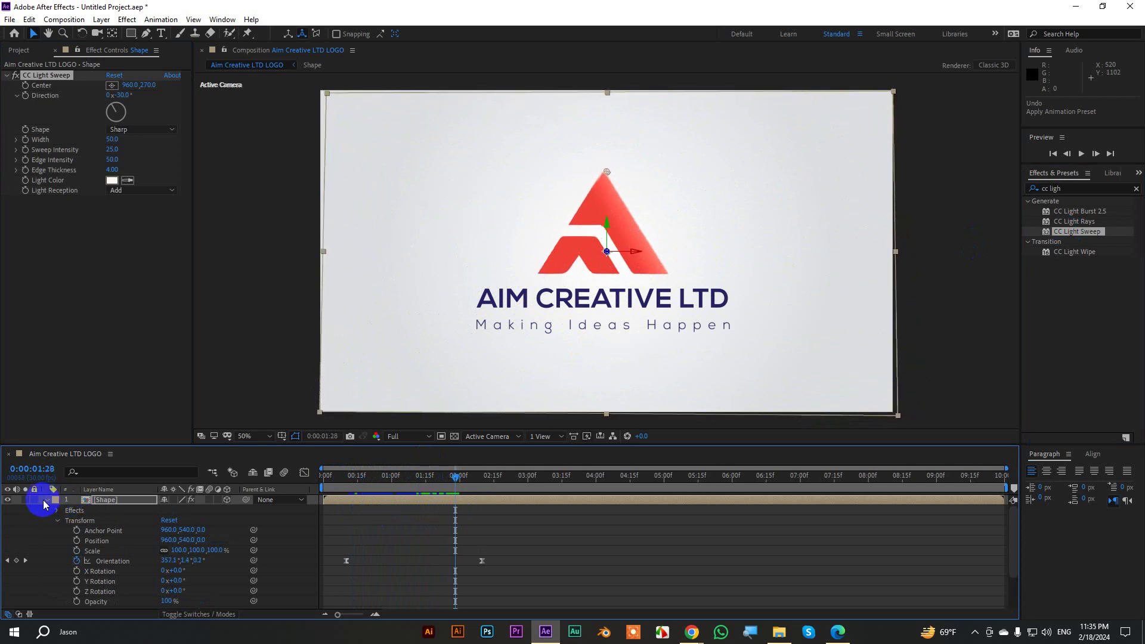
{"action": "left_click", "coordinate": [46, 501]}
{"action": "left_click", "coordinate": [617, 220]}
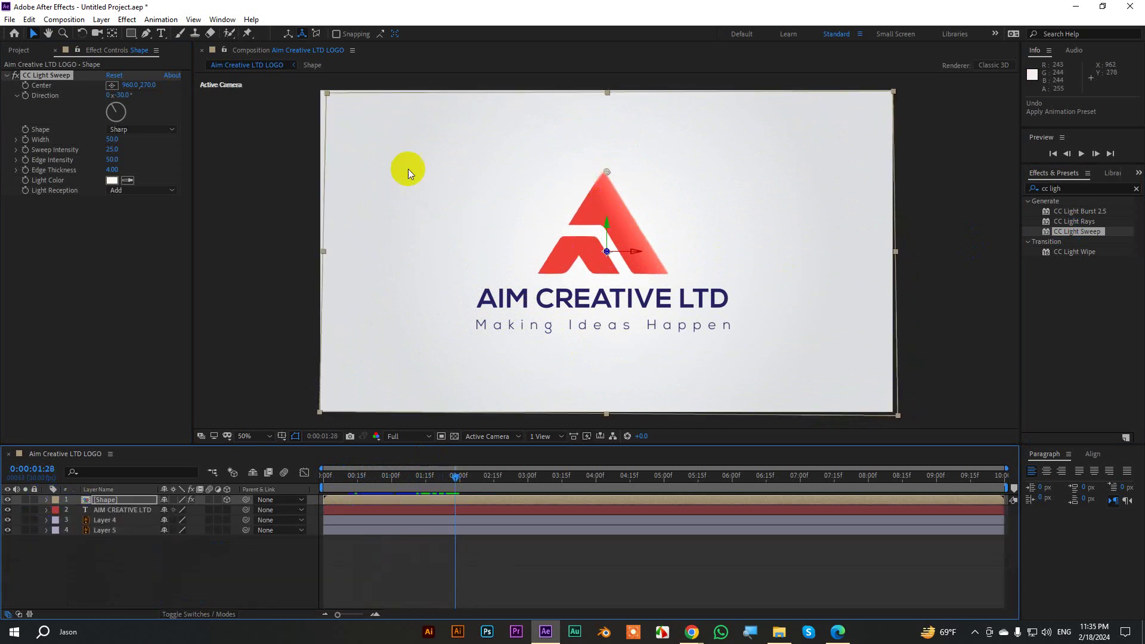
{"action": "key", "text": "Delete"}
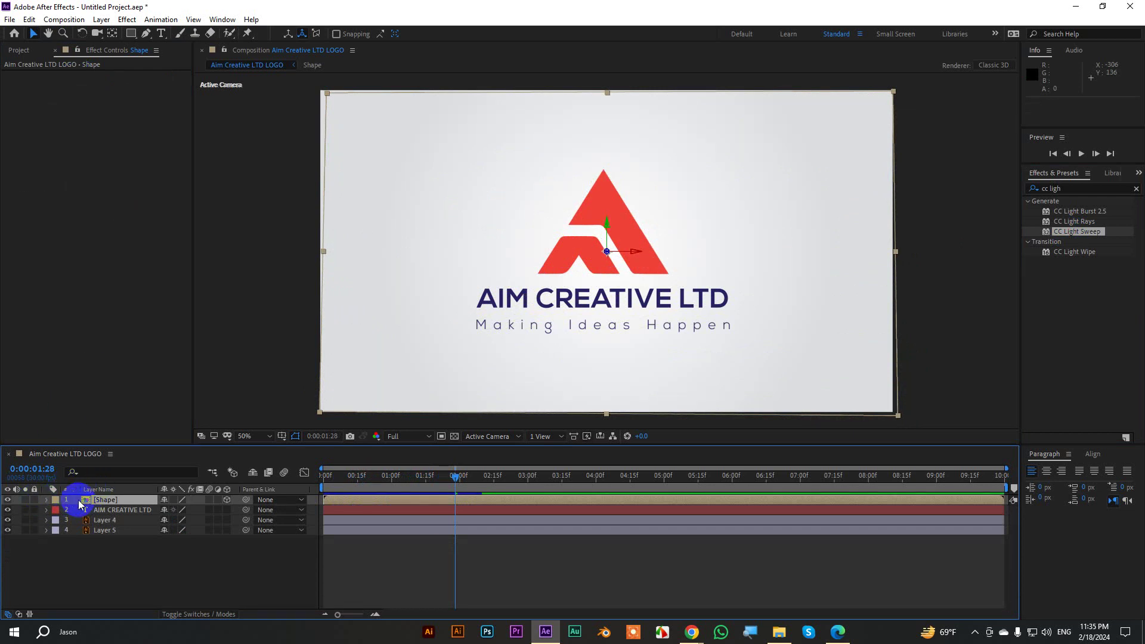
Inside the Shape precomp, apply CC Light Sweep to both outline layers
{"action": "double_click", "coordinate": [87, 501]}
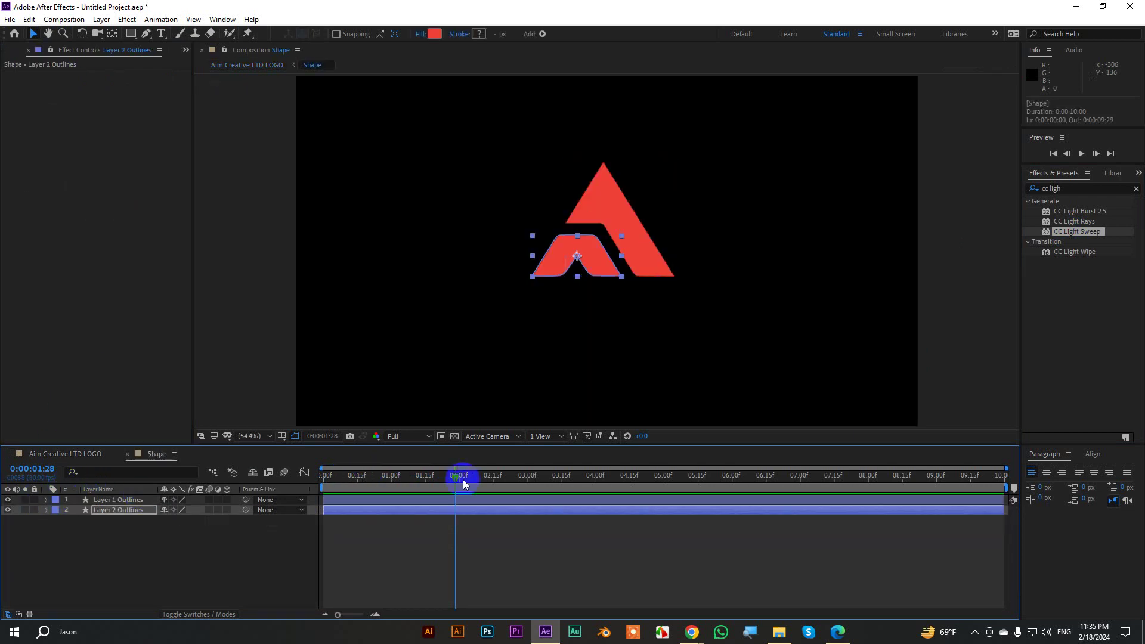
{"action": "left_click_drag", "start_coordinate": [441, 481], "coordinate": [310, 482]}
{"action": "left_click", "coordinate": [111, 500], "text": "shift"}
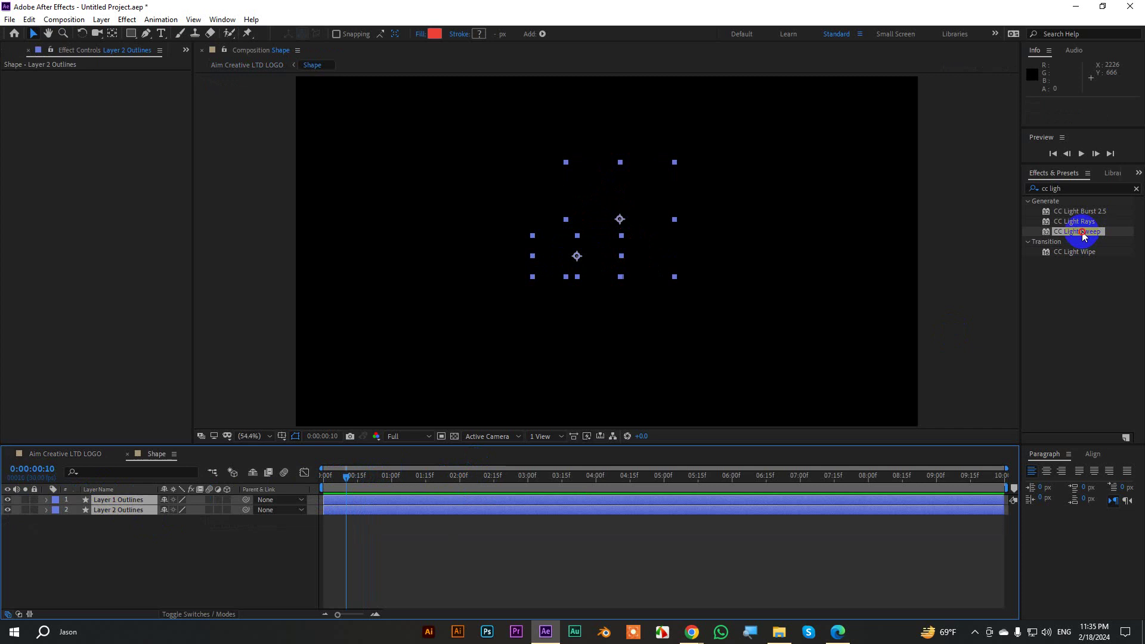
{"action": "left_click_drag", "start_coordinate": [1083, 236], "coordinate": [513, 213]}
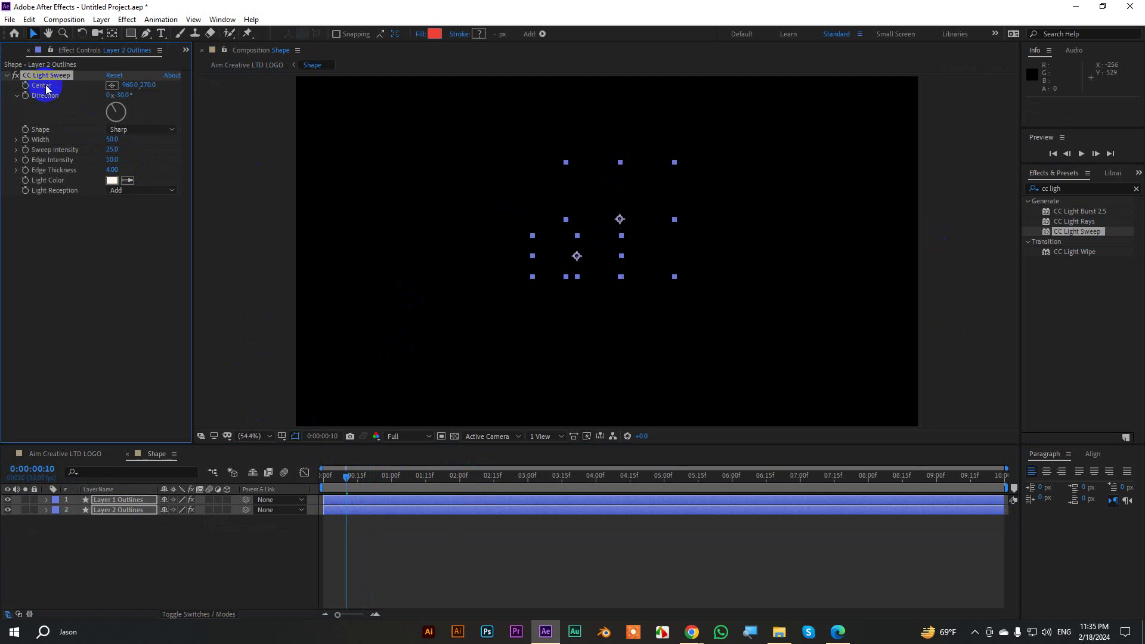
Move Layer 1 Outlines' sweep Center up-left to 812.8, 257.1 and keyframe it
{"action": "left_click", "coordinate": [118, 501]}
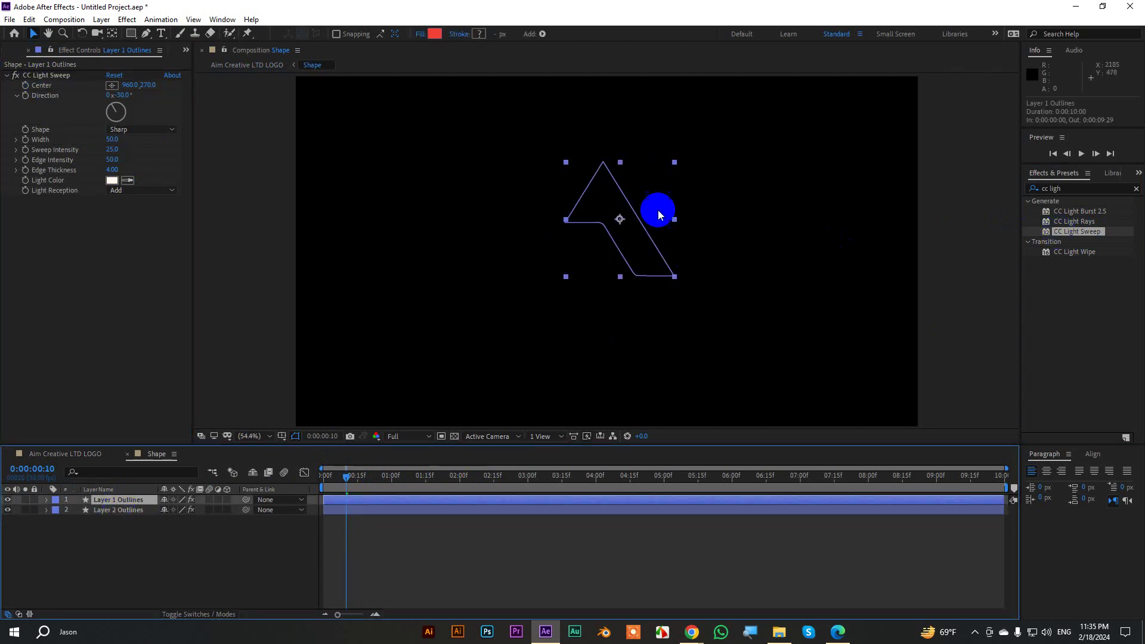
{"action": "left_click", "coordinate": [48, 75]}
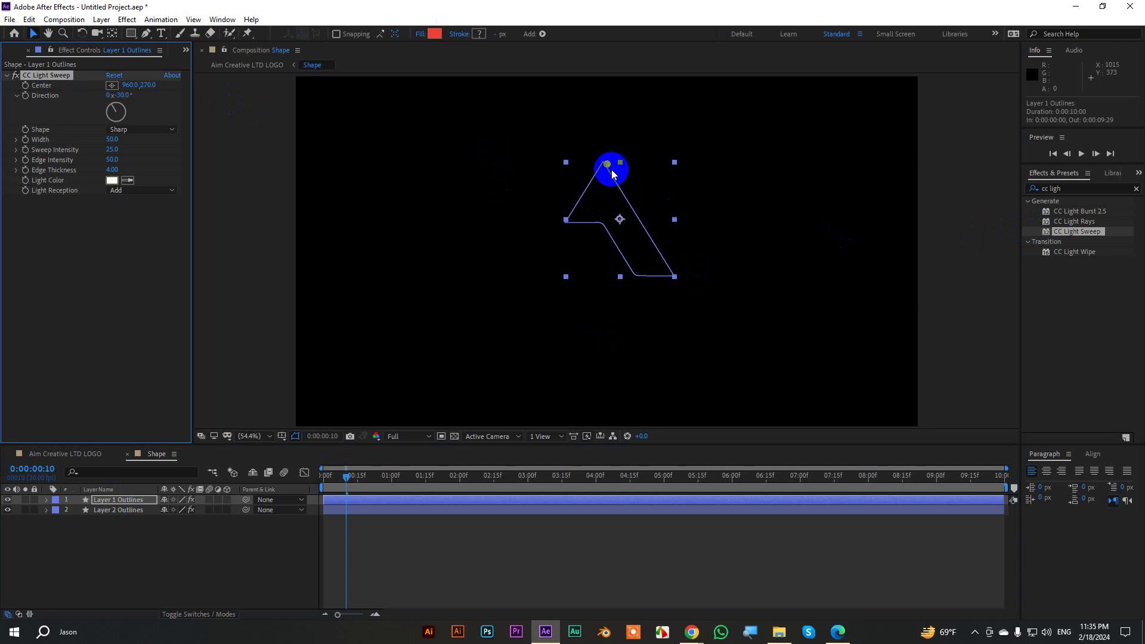
{"action": "left_click_drag", "start_coordinate": [612, 172], "coordinate": [561, 158]}
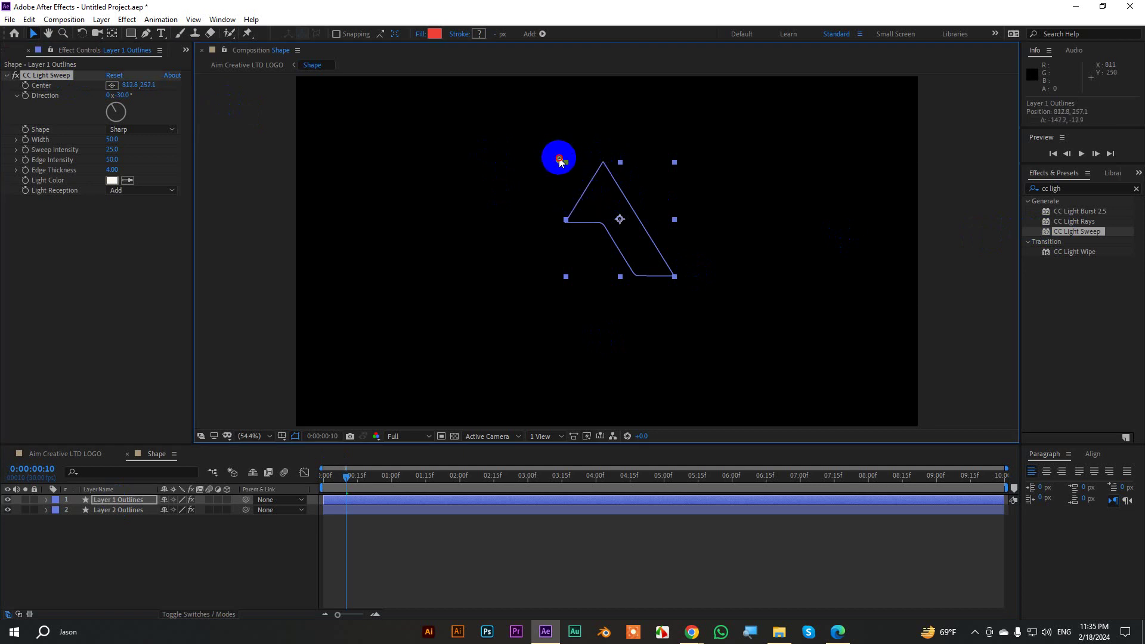
{"action": "left_click", "coordinate": [358, 476]}
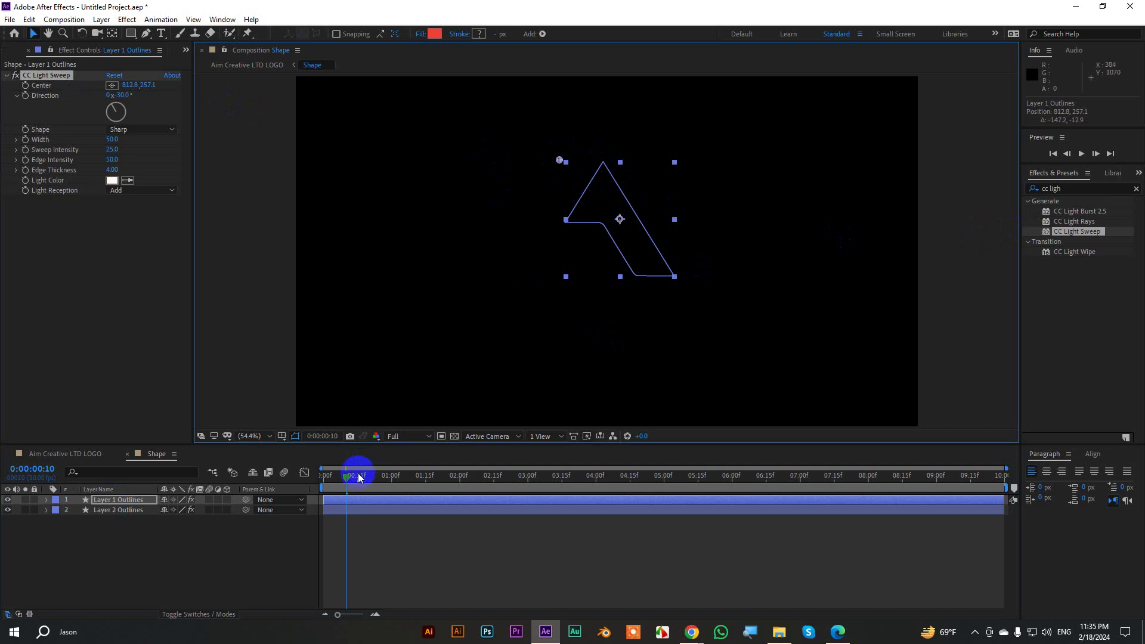
{"action": "left_click", "coordinate": [26, 86]}
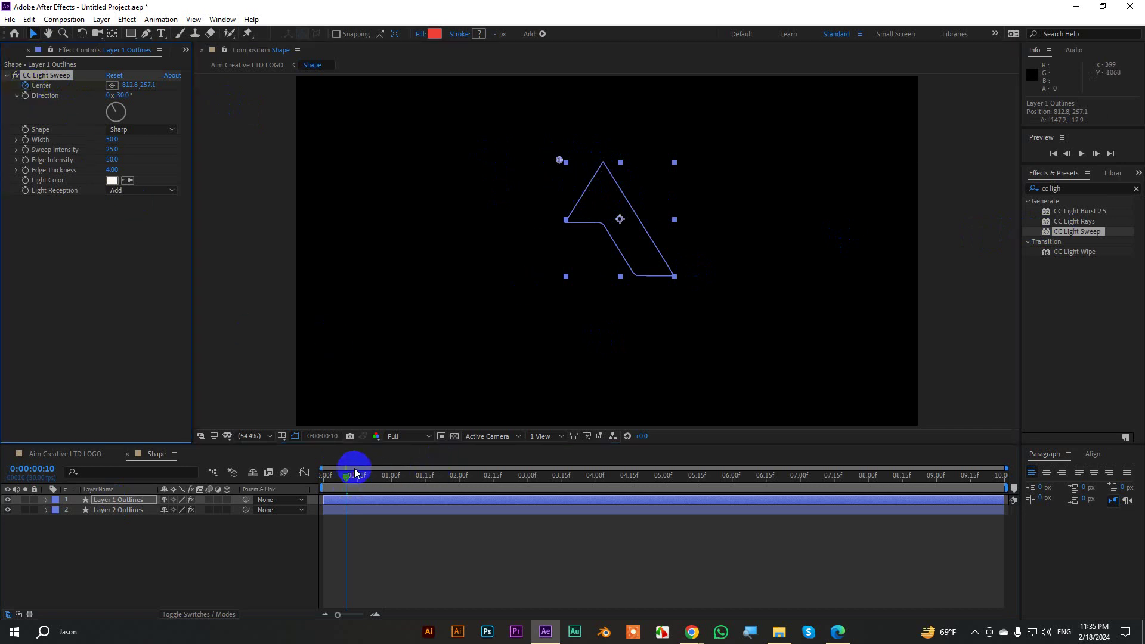
Set the sweep Direction to 62° and keyframe the Center at the A's bottom-right
{"action": "key", "text": "space"}
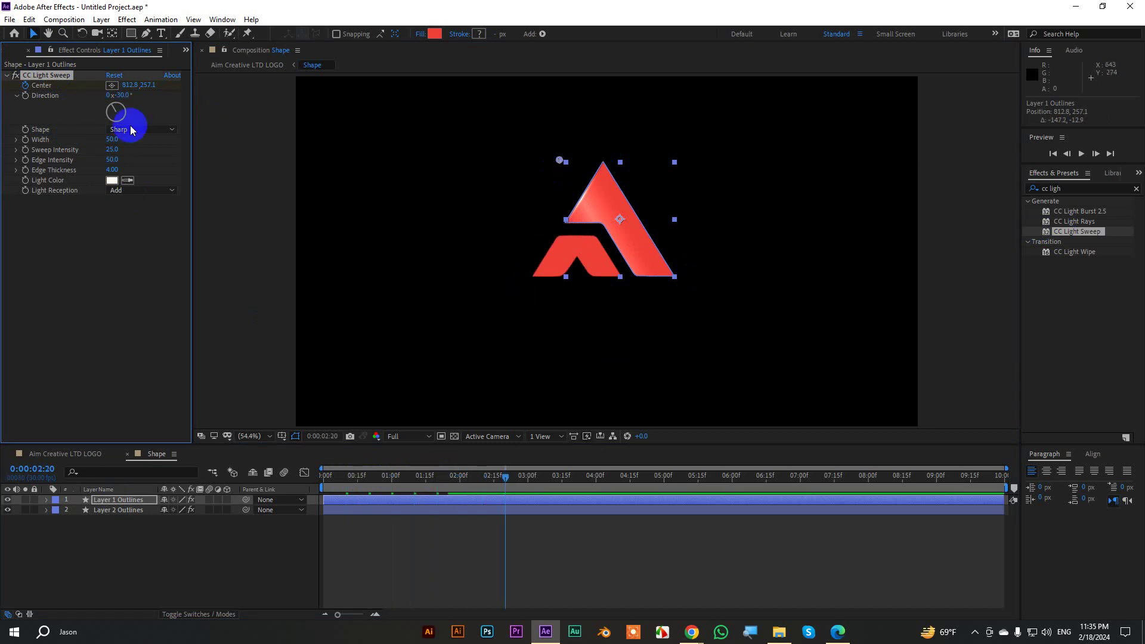
{"action": "left_click_drag", "start_coordinate": [117, 110], "coordinate": [132, 108]}
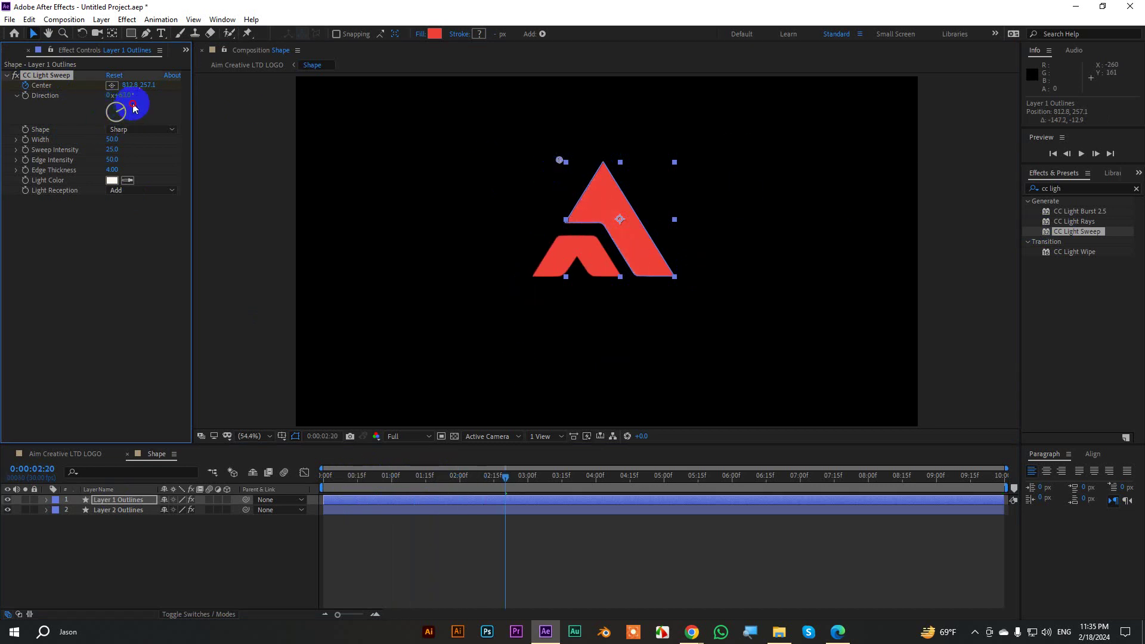
{"action": "left_click_drag", "start_coordinate": [560, 160], "coordinate": [678, 295]}
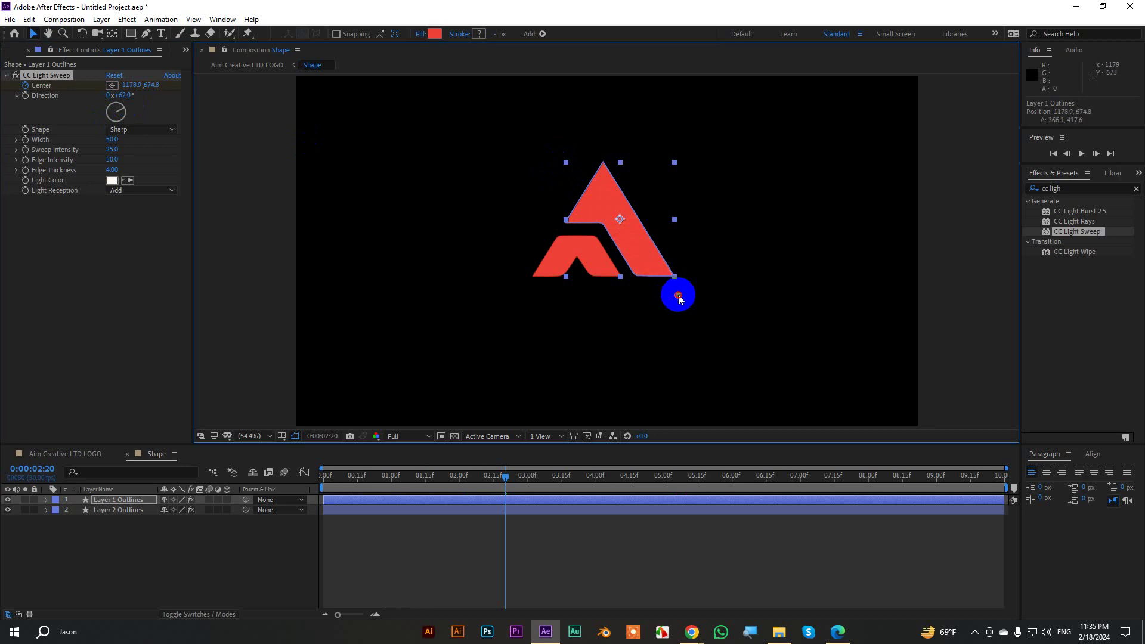
{"action": "left_click", "coordinate": [118, 169]}
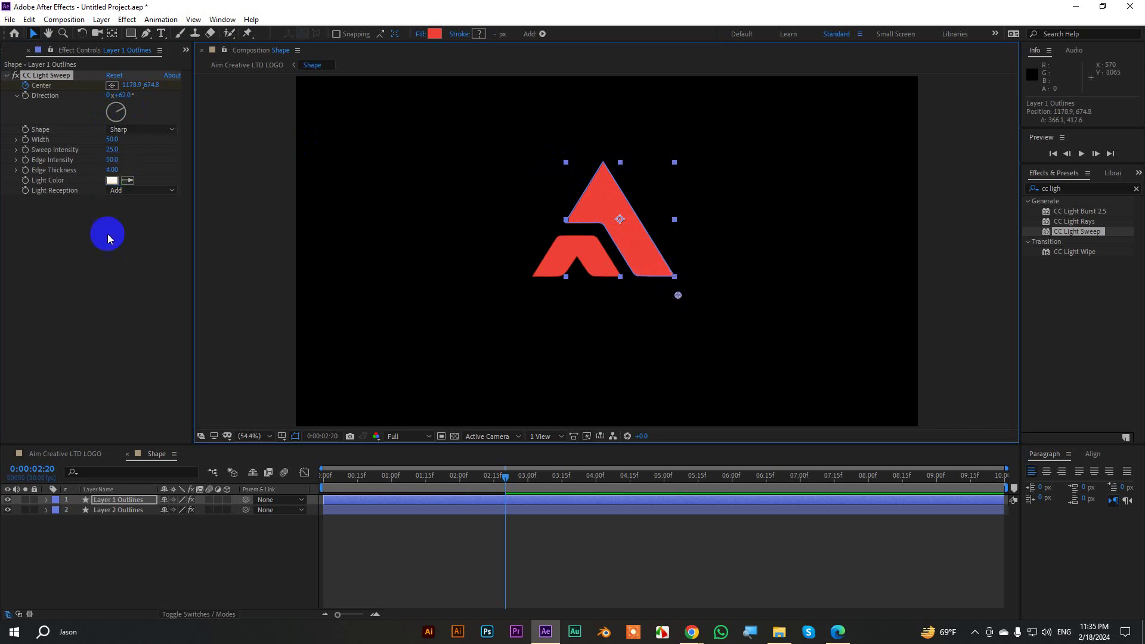
{"action": "mouse_move", "coordinate": [504, 492]}
{"action": "left_mouse_down"}
{"action": "mouse_move", "coordinate": [382, 490]}
{"action": "mouse_move", "coordinate": [467, 544]}
{"action": "left_mouse_up"}
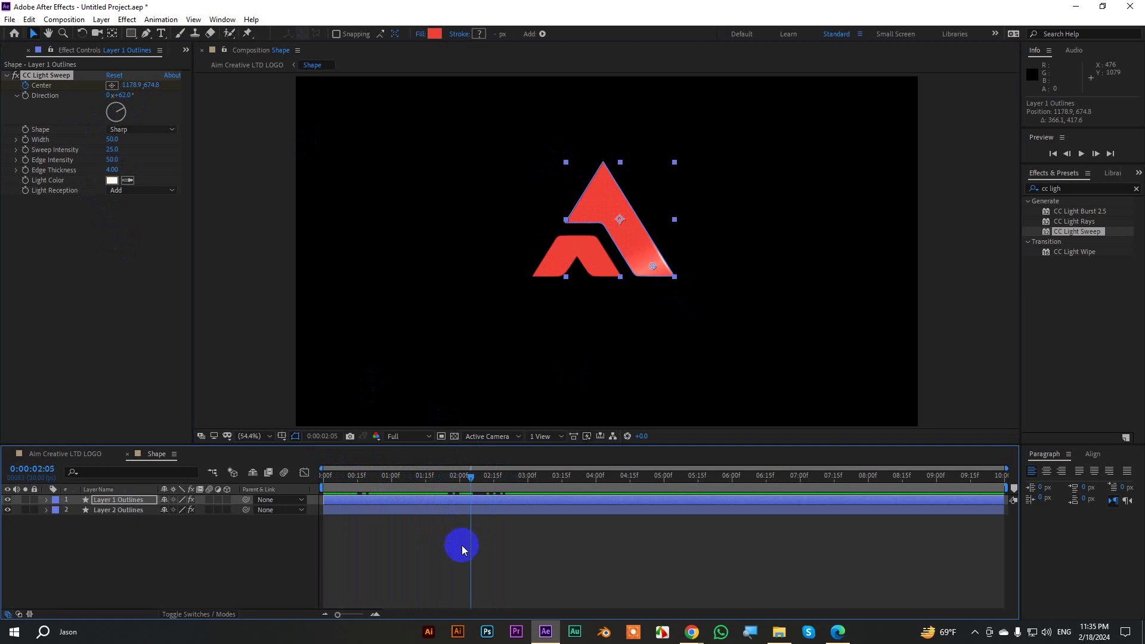
Time-reverse the two Center keyframes and preview the sweep from the start
{"action": "key", "text": "u"}
{"action": "left_click_drag", "start_coordinate": [527, 540], "coordinate": [334, 536]}
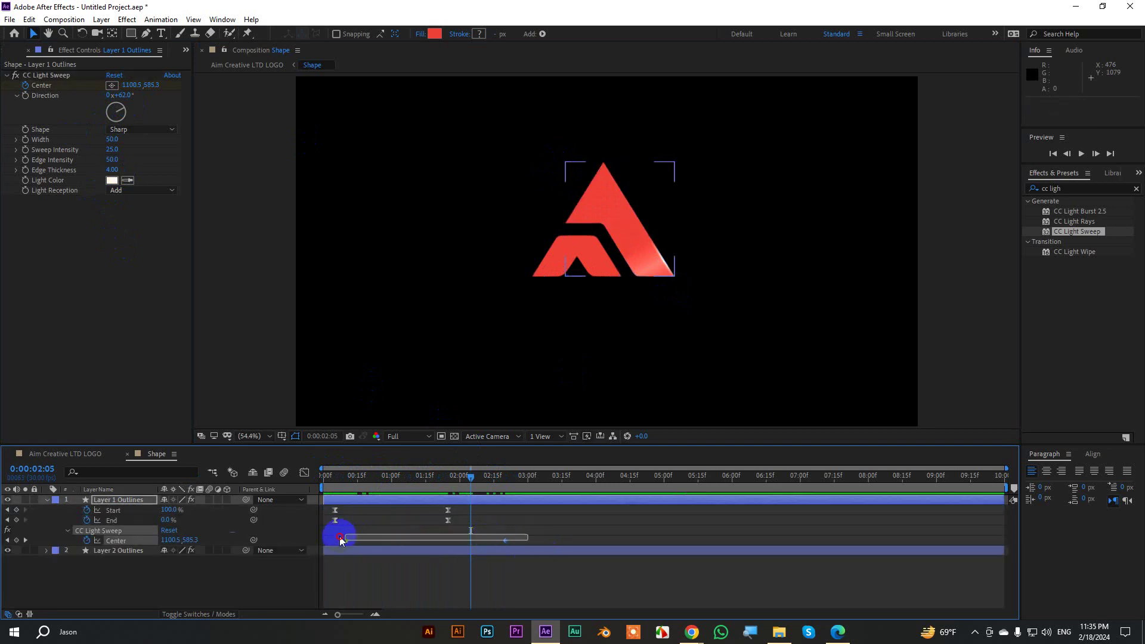
{"action": "right_click", "coordinate": [503, 541]}
{"action": "mouse_move", "coordinate": [535, 533]}
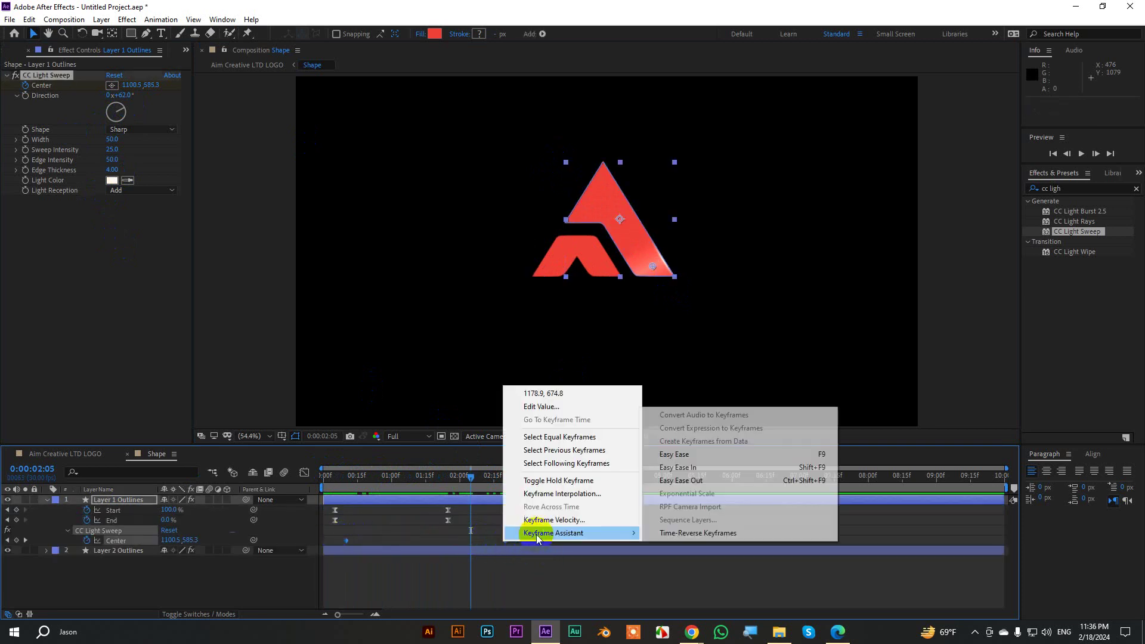
{"action": "left_click", "coordinate": [706, 532]}
{"action": "left_click", "coordinate": [342, 479]}
{"action": "key", "text": "space"}
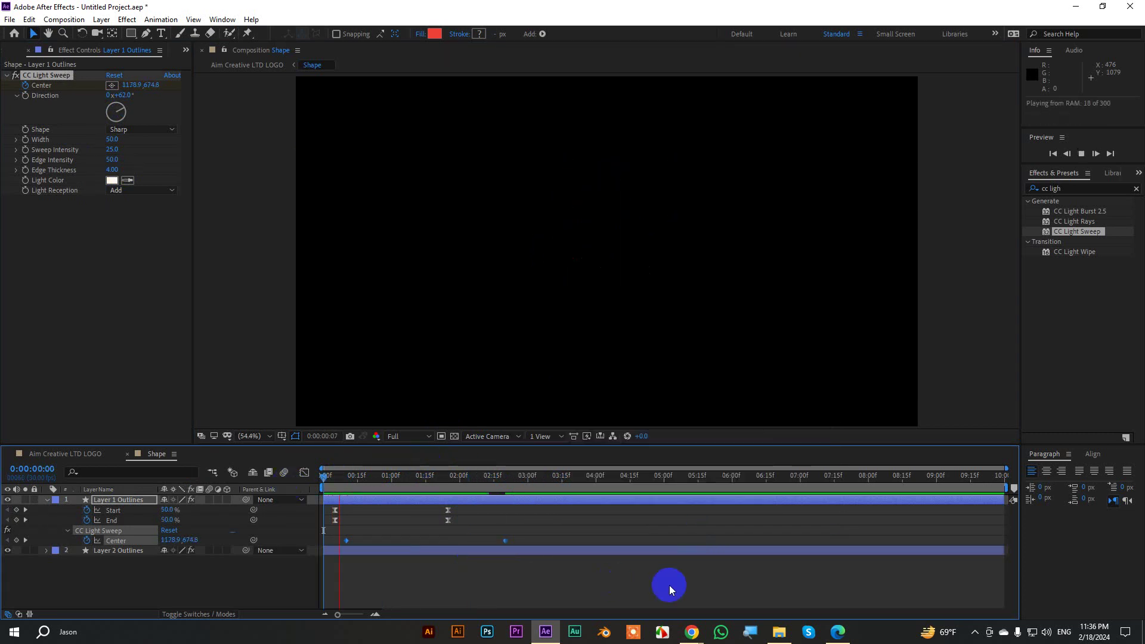
Shift a Center keyframe earlier in time and preview the retimed sweep
{"action": "left_click_drag", "start_coordinate": [532, 549], "coordinate": [332, 541]}
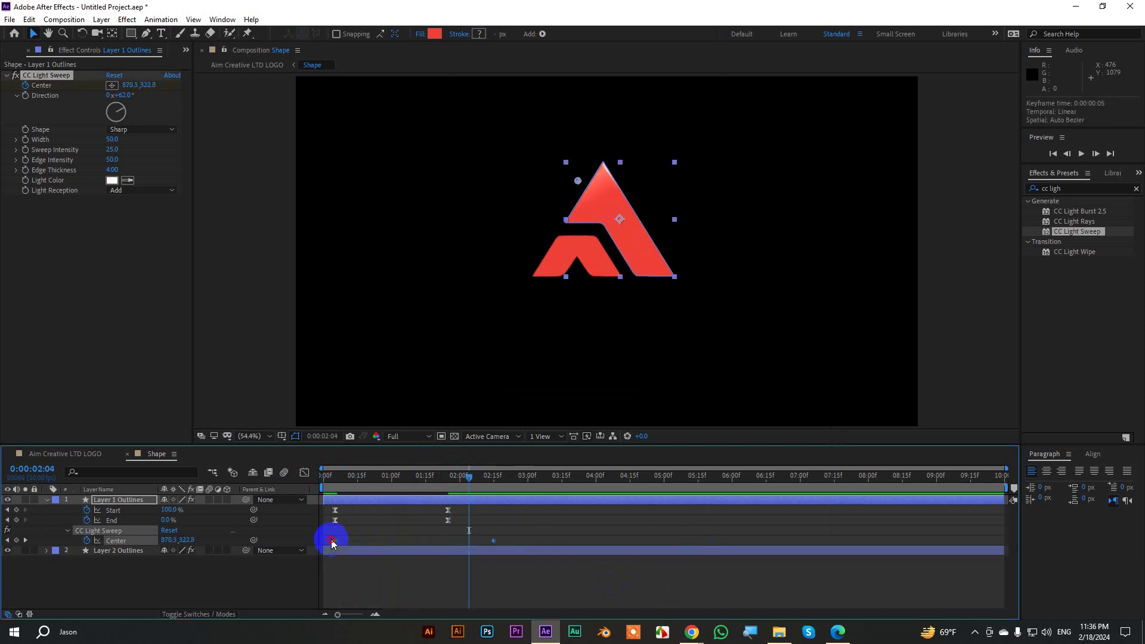
{"action": "left_click_drag", "start_coordinate": [487, 541], "coordinate": [447, 541]}
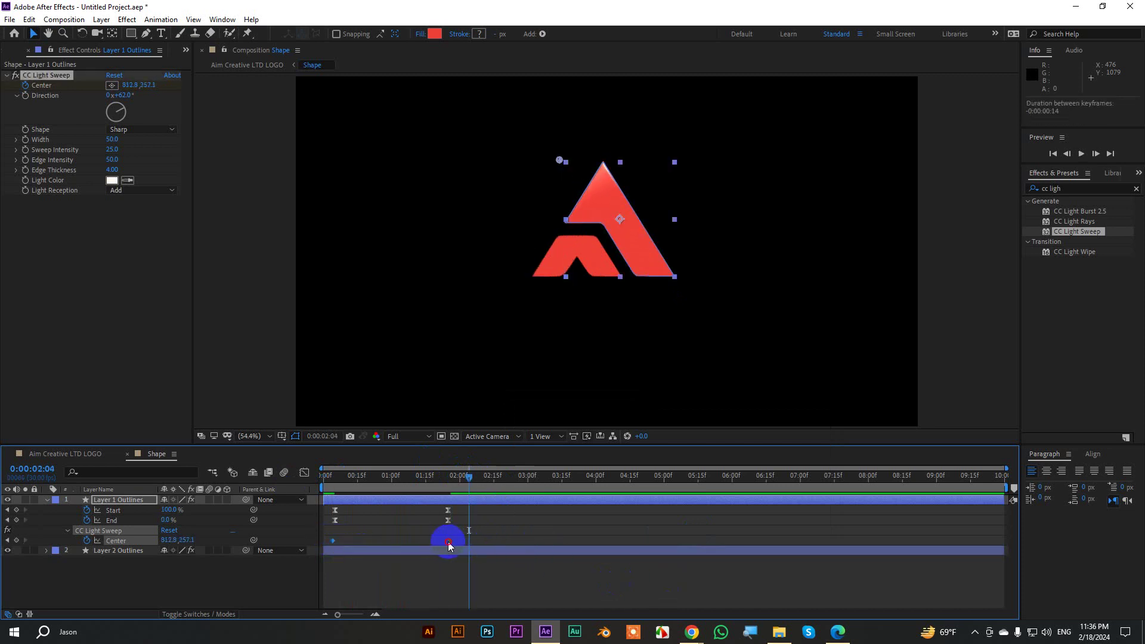
{"action": "key", "text": "Home"}
{"action": "key", "text": "space"}
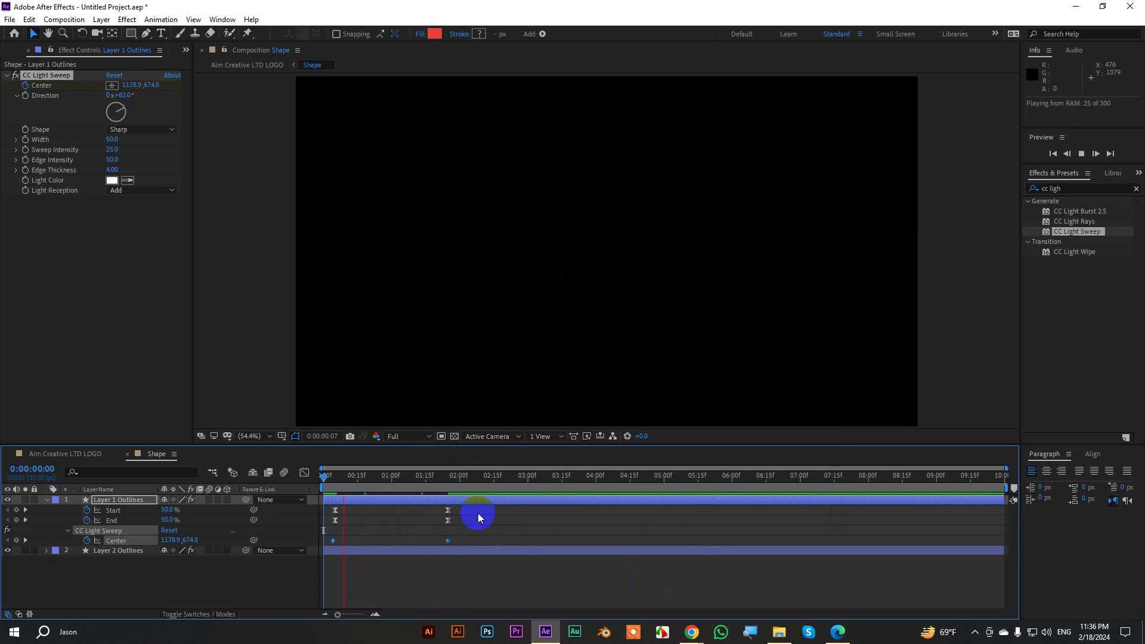
{"action": "left_click", "coordinate": [481, 514]}
{"action": "left_click_drag", "start_coordinate": [409, 478], "coordinate": [393, 478]}
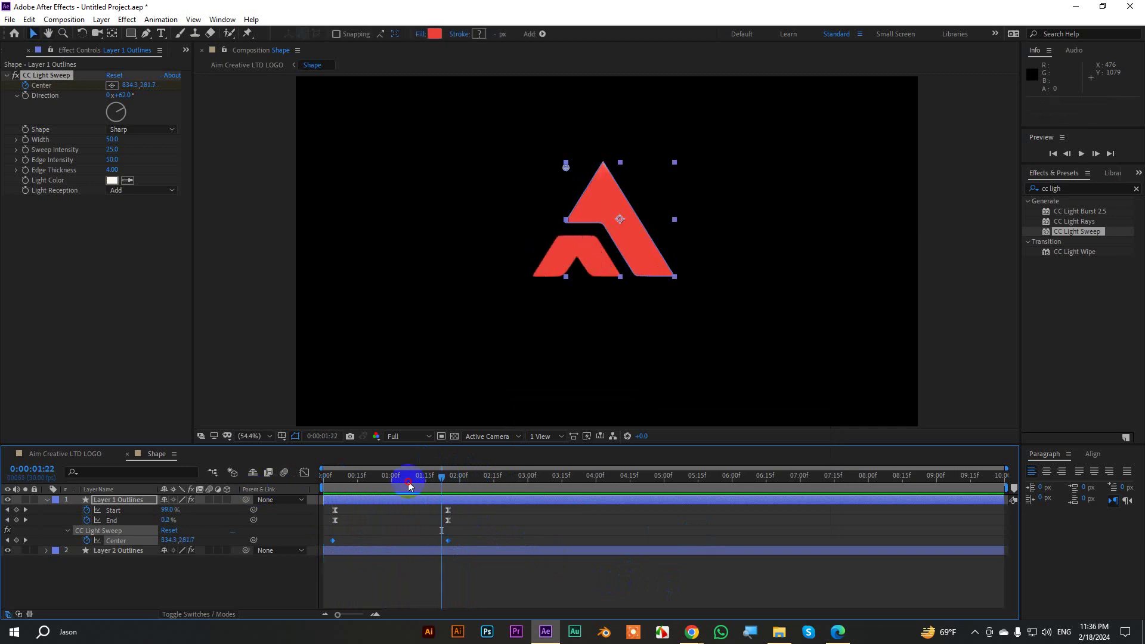
Widen the sweep to 118, lower Edge Intensity to 72, and nudge the Center up-left to 755.8, 213.1
{"action": "left_click", "coordinate": [109, 140]}
{"action": "left_click_drag", "start_coordinate": [110, 141], "coordinate": [123, 155]}
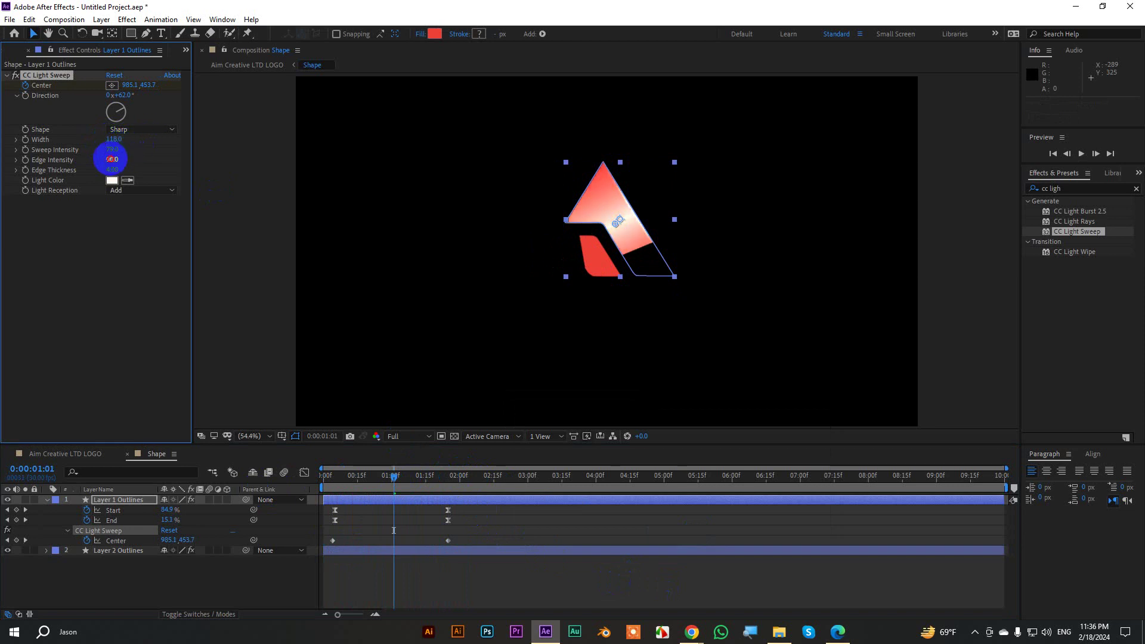
{"action": "left_click_drag", "start_coordinate": [124, 157], "coordinate": [122, 158]}
{"action": "left_click_drag", "start_coordinate": [409, 477], "coordinate": [289, 490]}
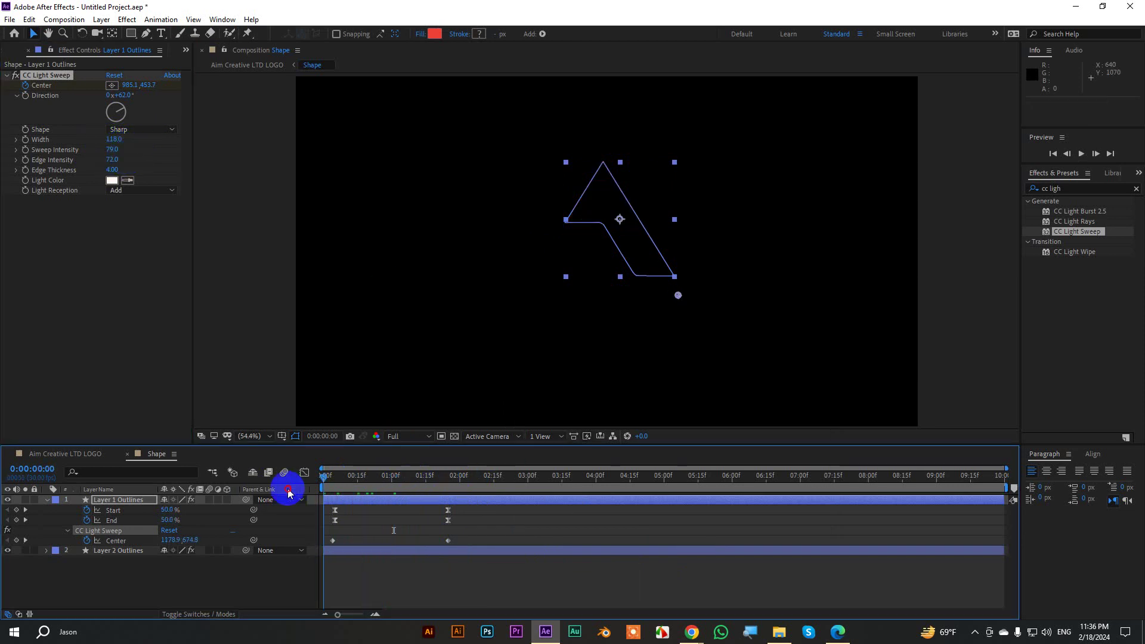
{"action": "key", "text": "space"}
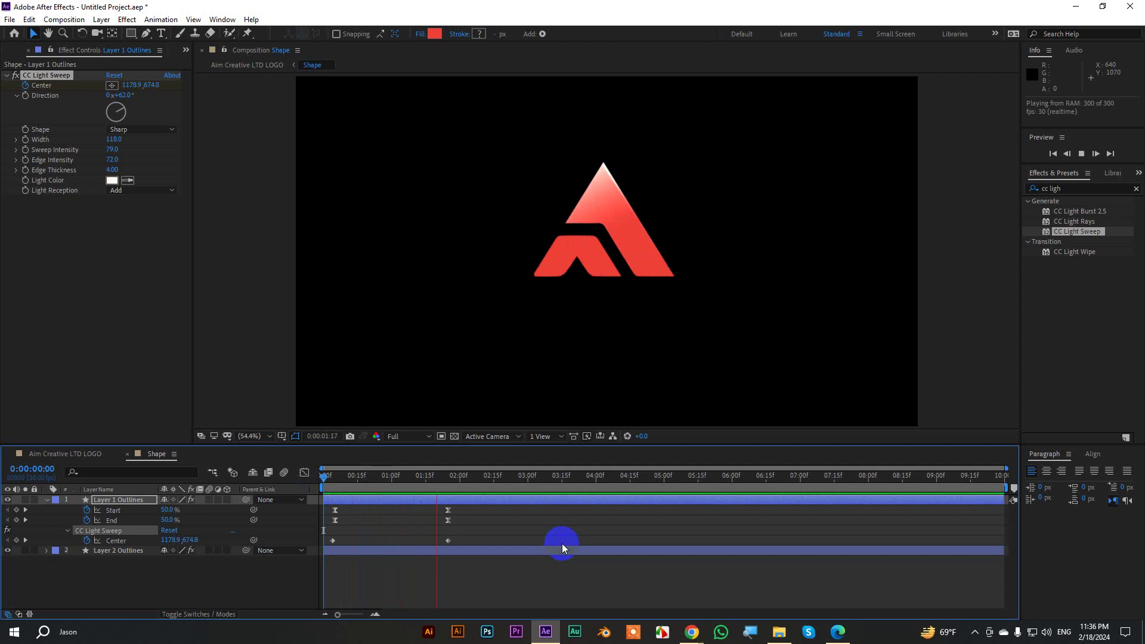
{"action": "key", "text": "space"}
{"action": "mouse_move", "coordinate": [506, 474]}
{"action": "left_mouse_down"}
{"action": "mouse_move", "coordinate": [335, 487]}
{"action": "mouse_move", "coordinate": [453, 504]}
{"action": "left_mouse_up"}
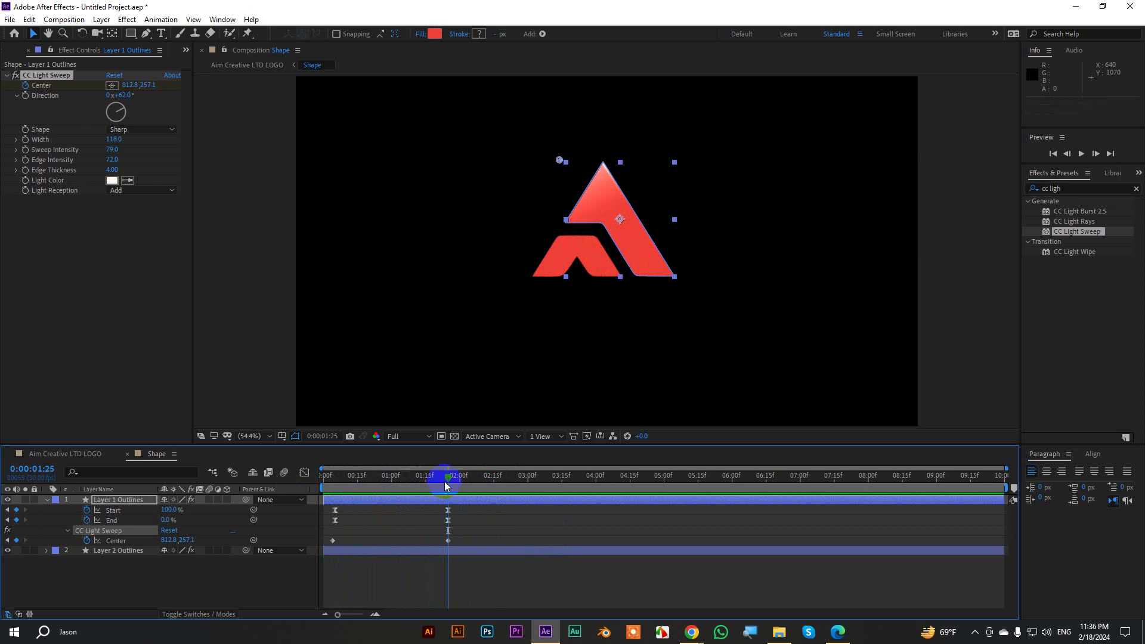
{"action": "left_click_drag", "start_coordinate": [555, 160], "coordinate": [543, 149]}
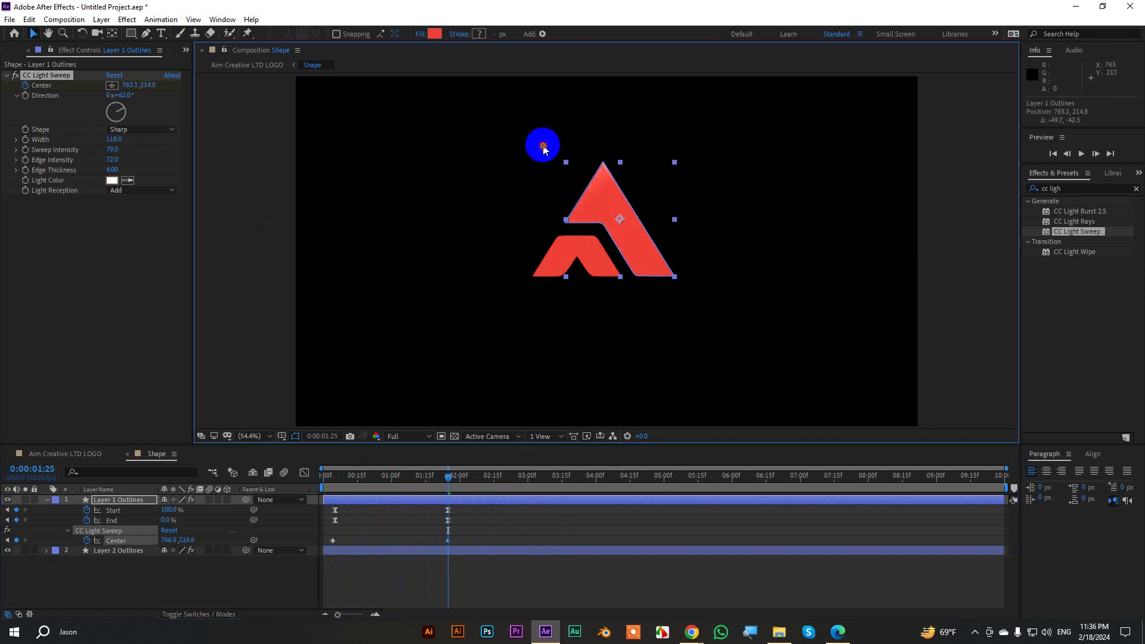
Reveal the keyframed properties of both A outline layers and scrub to 0:00:00:15
{"action": "left_click", "coordinate": [47, 500]}
{"action": "left_click", "coordinate": [125, 510]}
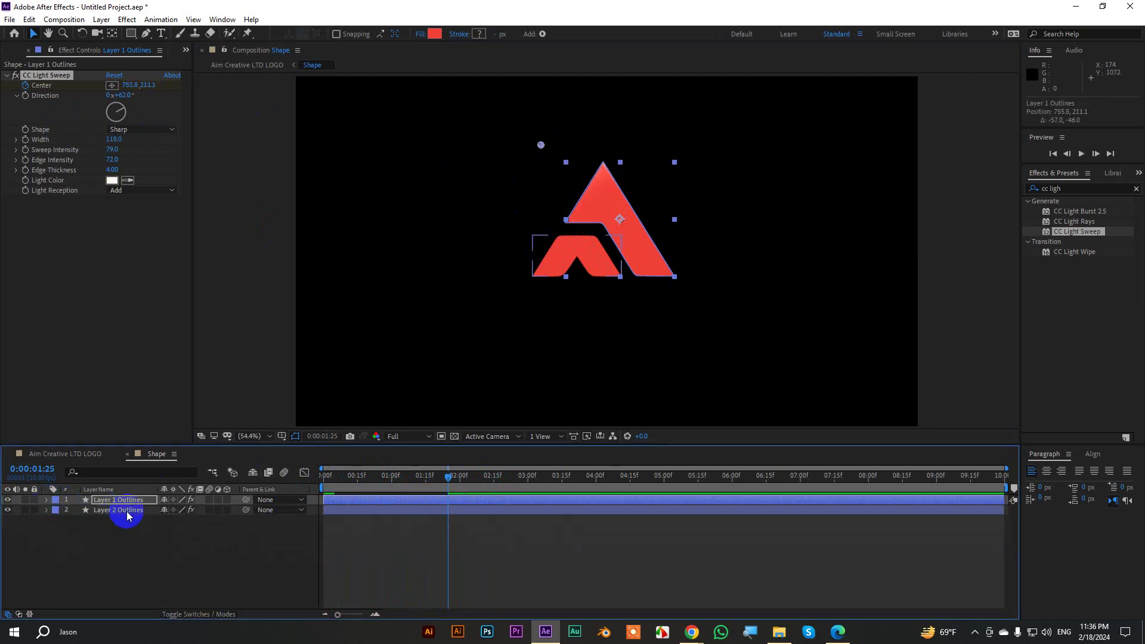
{"action": "key", "text": "u"}
{"action": "left_click", "coordinate": [360, 496]}
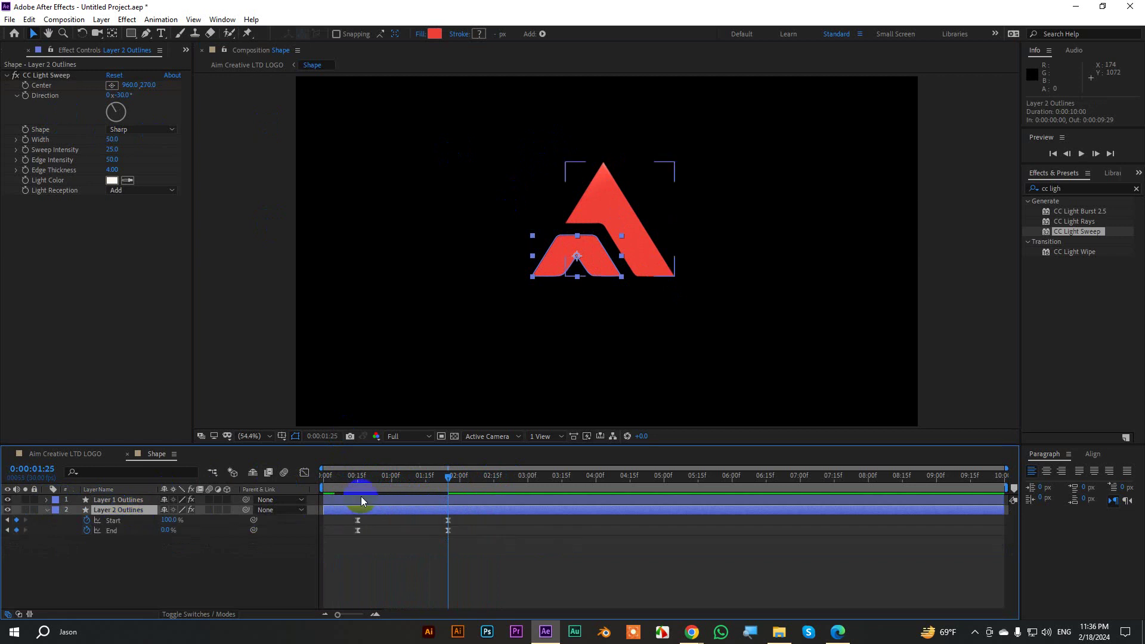
{"action": "key", "text": "u"}
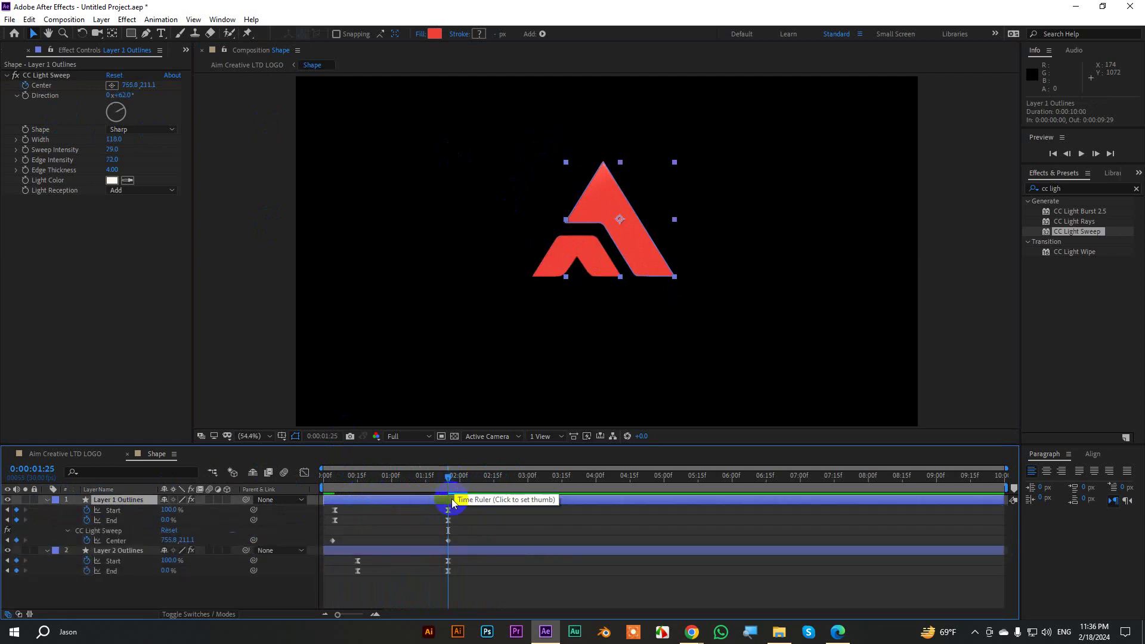
{"action": "left_click", "coordinate": [384, 498]}
{"action": "left_click_drag", "start_coordinate": [385, 499], "coordinate": [359, 502]}
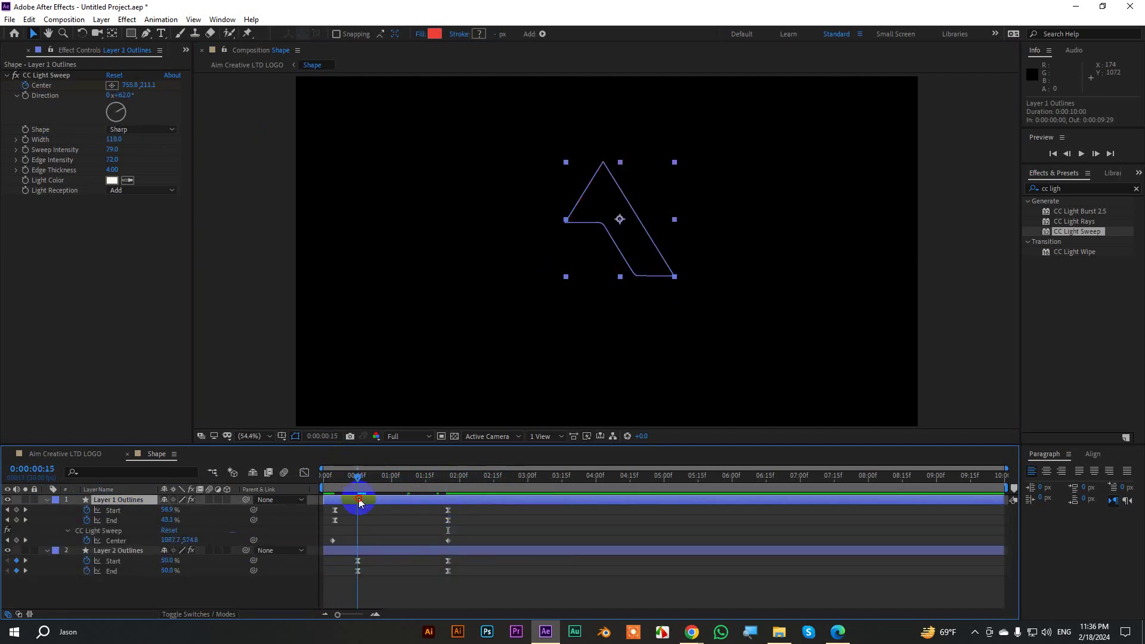
Move Layer 2 Outlines' CC Light Sweep centre down into the logo at 0:00:01:25
{"action": "left_click", "coordinate": [142, 549]}
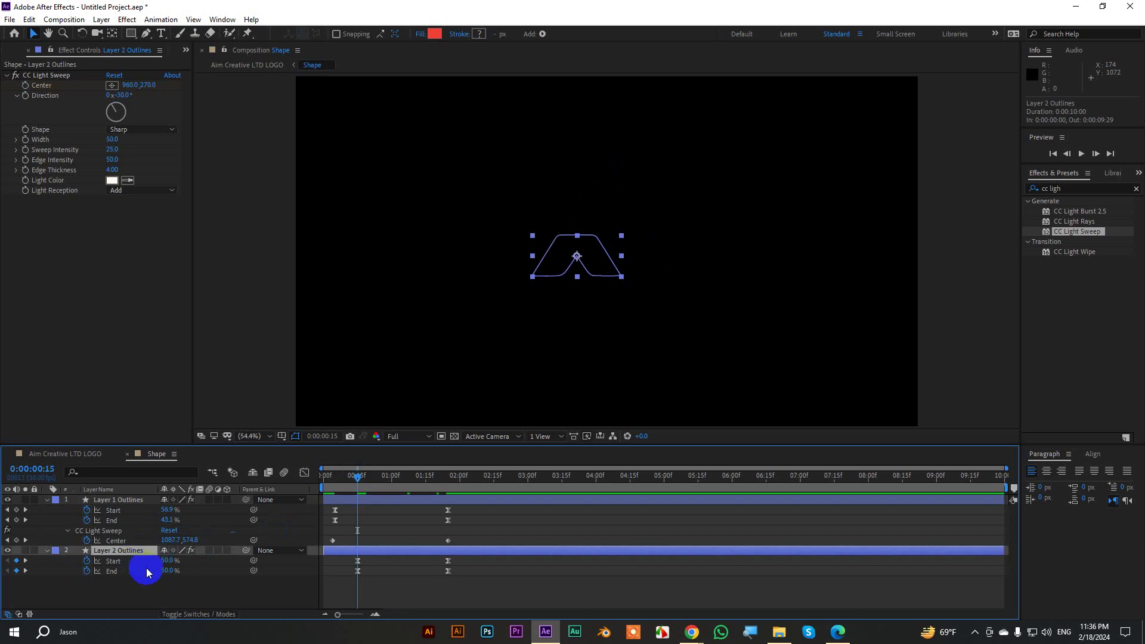
{"action": "left_click", "coordinate": [46, 86]}
{"action": "left_click", "coordinate": [607, 165]}
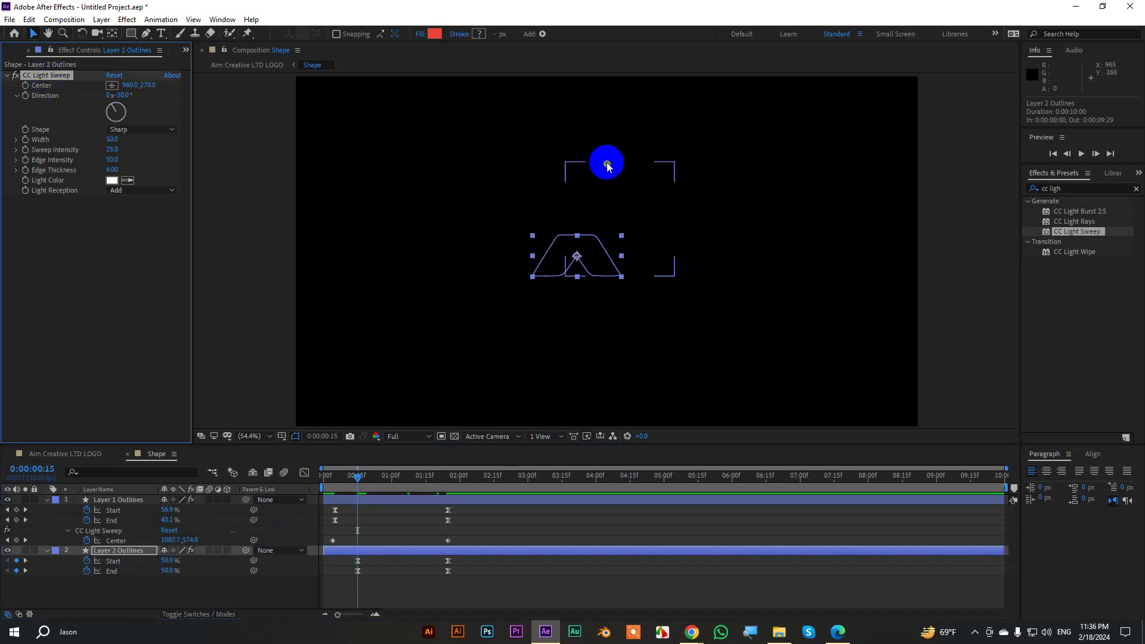
{"action": "mouse_move", "coordinate": [607, 164]}
{"action": "left_mouse_down"}
{"action": "mouse_move", "coordinate": [576, 292]}
{"action": "mouse_move", "coordinate": [620, 292]}
{"action": "left_mouse_up"}
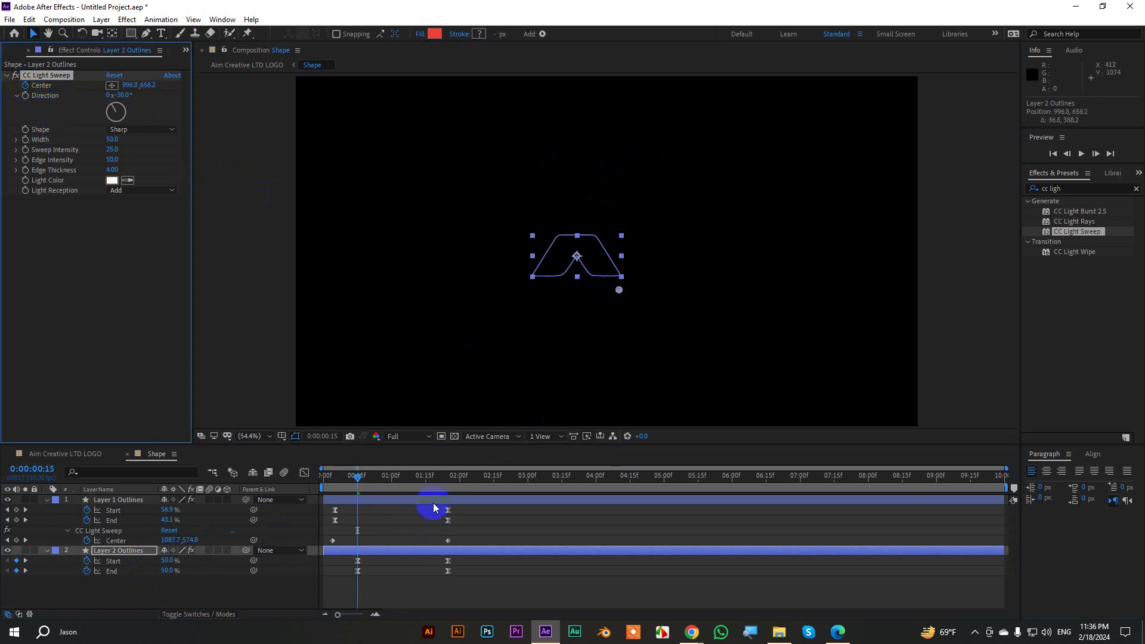
{"action": "left_click_drag", "start_coordinate": [358, 475], "coordinate": [448, 494]}
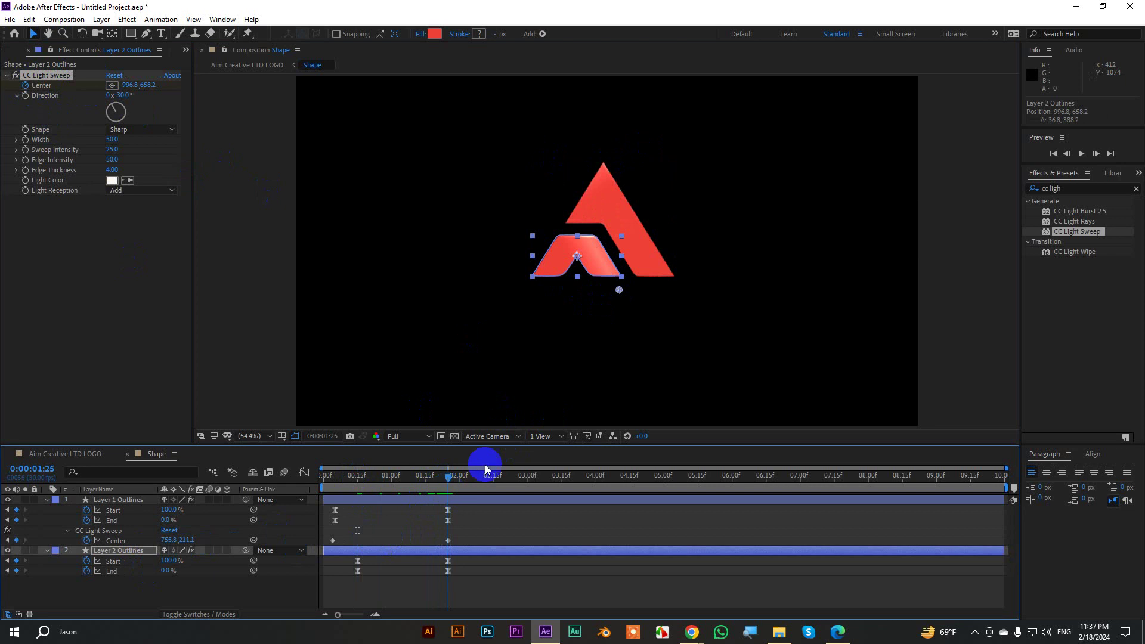
{"action": "left_click", "coordinate": [620, 291]}
Centre the sweep on the small A at about 70°, Width 91, Sweep Intensity 53, Edge Intensity 75
{"action": "left_click_drag", "start_coordinate": [115, 108], "coordinate": [136, 113]}
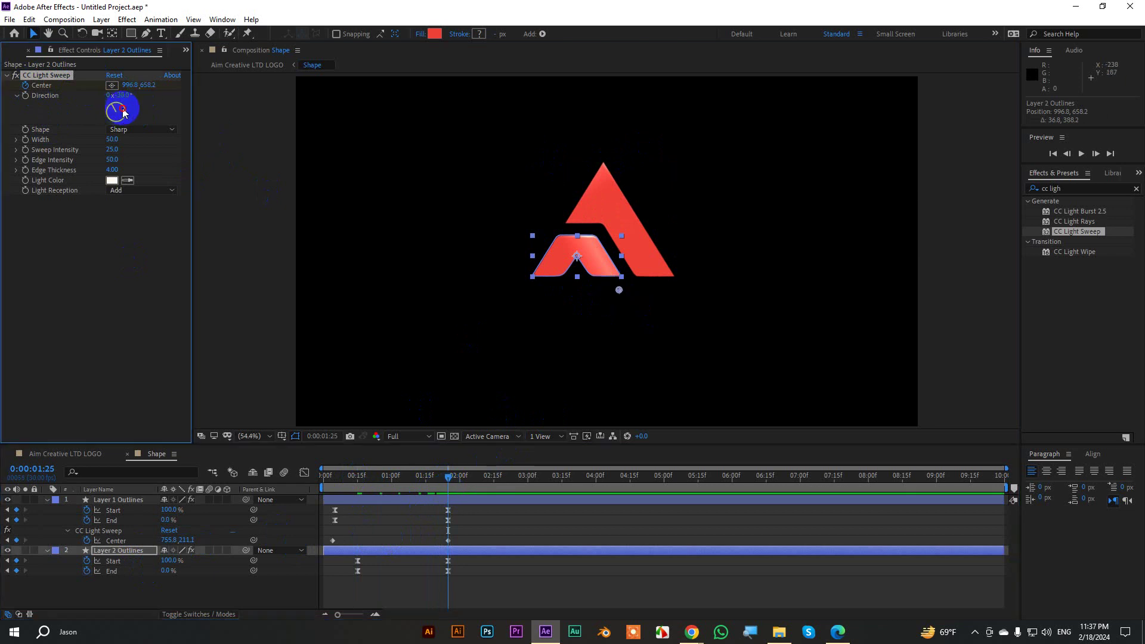
{"action": "left_click_drag", "start_coordinate": [619, 290], "coordinate": [577, 264]}
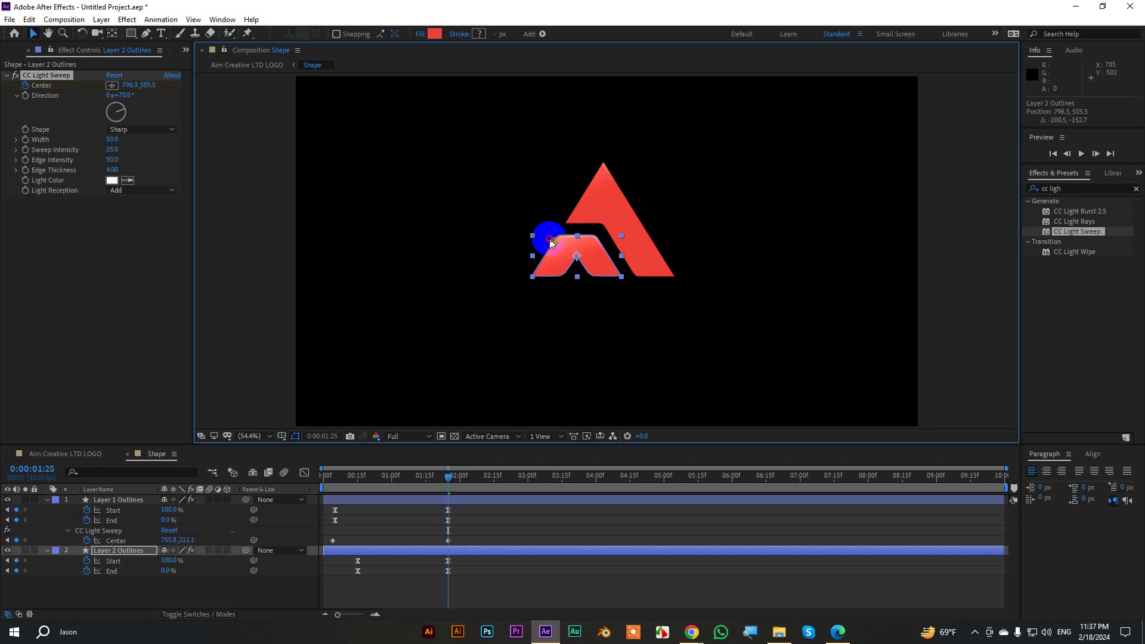
{"action": "left_click_drag", "start_coordinate": [577, 264], "coordinate": [546, 233]}
{"action": "mouse_move", "coordinate": [121, 138]}
{"action": "left_mouse_down"}
{"action": "mouse_move", "coordinate": [133, 140]}
{"action": "mouse_move", "coordinate": [112, 154]}
{"action": "mouse_move", "coordinate": [126, 157]}
{"action": "left_mouse_up"}
{"action": "mouse_move", "coordinate": [546, 233]}
{"action": "left_mouse_down"}
{"action": "mouse_move", "coordinate": [557, 241]}
{"action": "mouse_move", "coordinate": [534, 220]}
{"action": "left_mouse_up"}
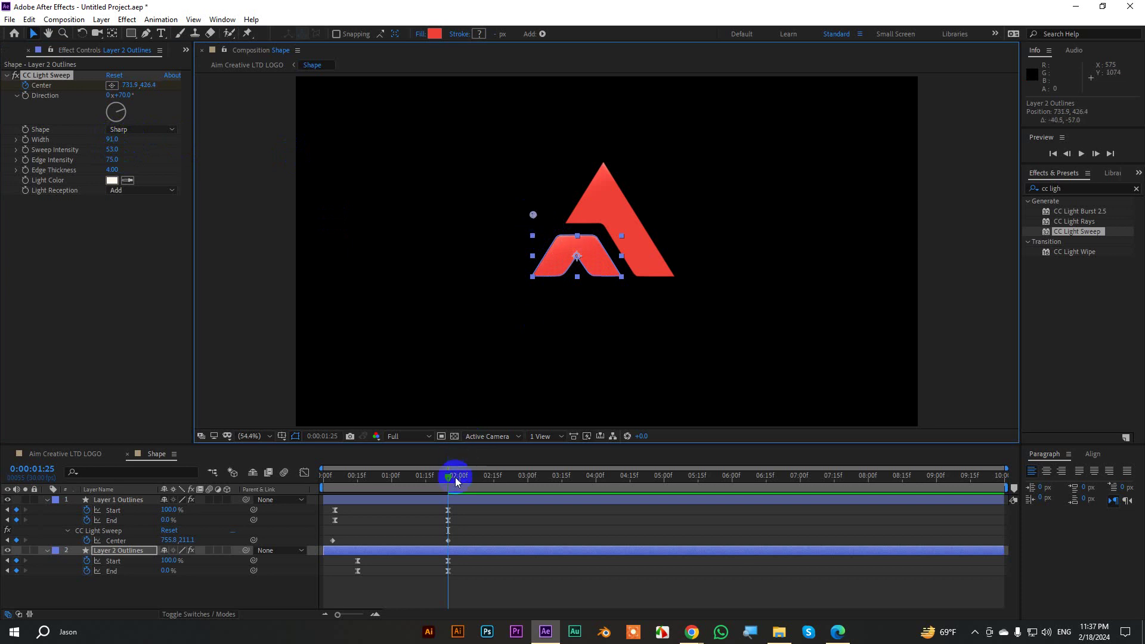
Preview the animation from the start, then collapse the layers' property lists
{"action": "left_click_drag", "start_coordinate": [448, 477], "coordinate": [245, 474]}
{"action": "key", "text": "space"}
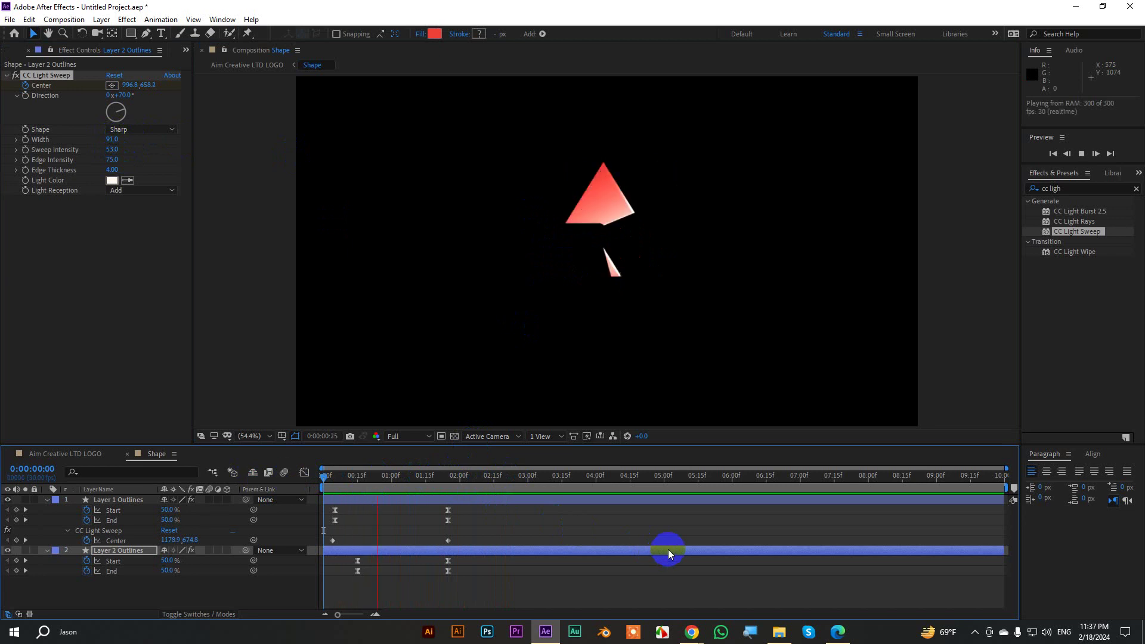
{"action": "left_click", "coordinate": [31, 495]}
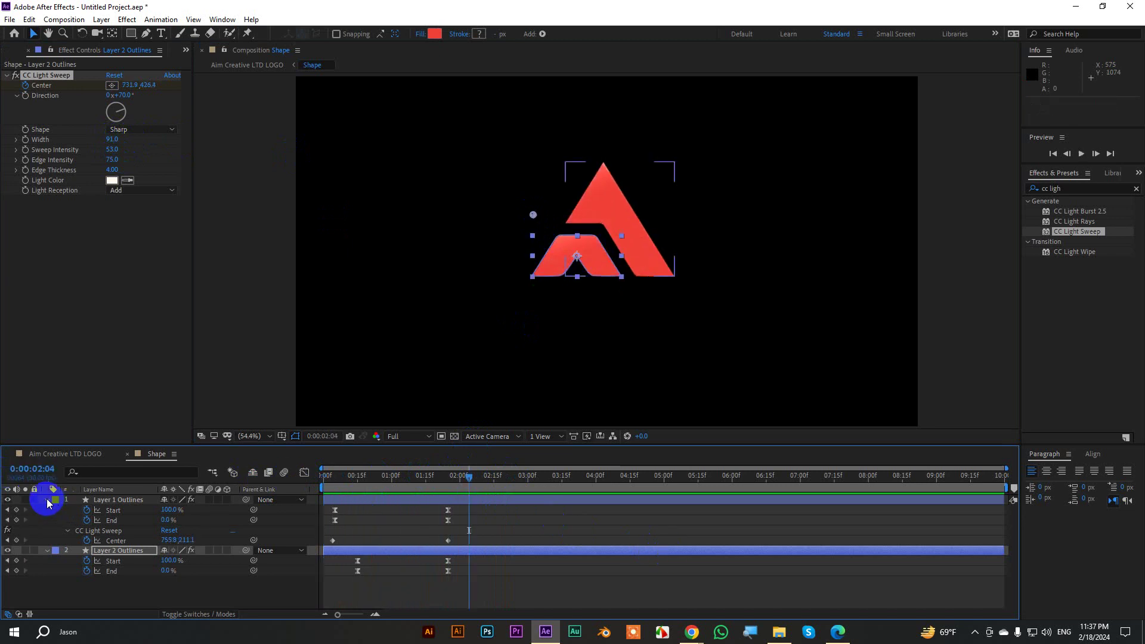
{"action": "left_click", "coordinate": [47, 499]}
{"action": "left_click", "coordinate": [47, 510]}
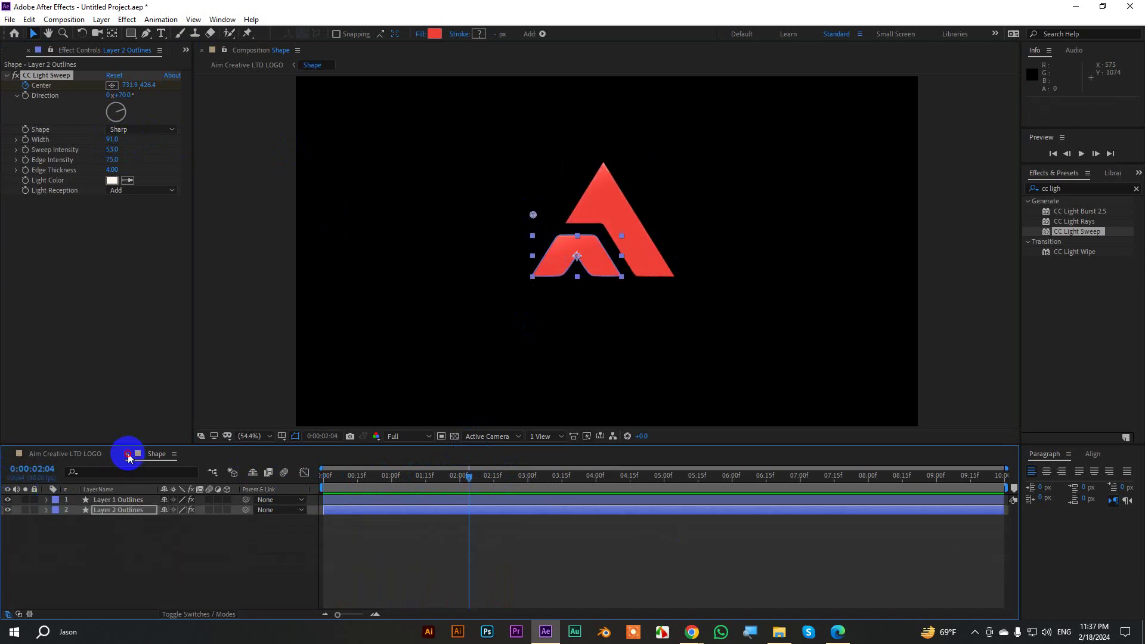
In the Aim Creative LTD LOGO comp, add a Drop Shadow layer style to the Shape layer
{"action": "left_click", "coordinate": [128, 455]}
{"action": "mouse_move", "coordinate": [471, 477]}
{"action": "left_mouse_down"}
{"action": "mouse_move", "coordinate": [332, 489]}
{"action": "mouse_move", "coordinate": [398, 498]}
{"action": "left_mouse_up"}
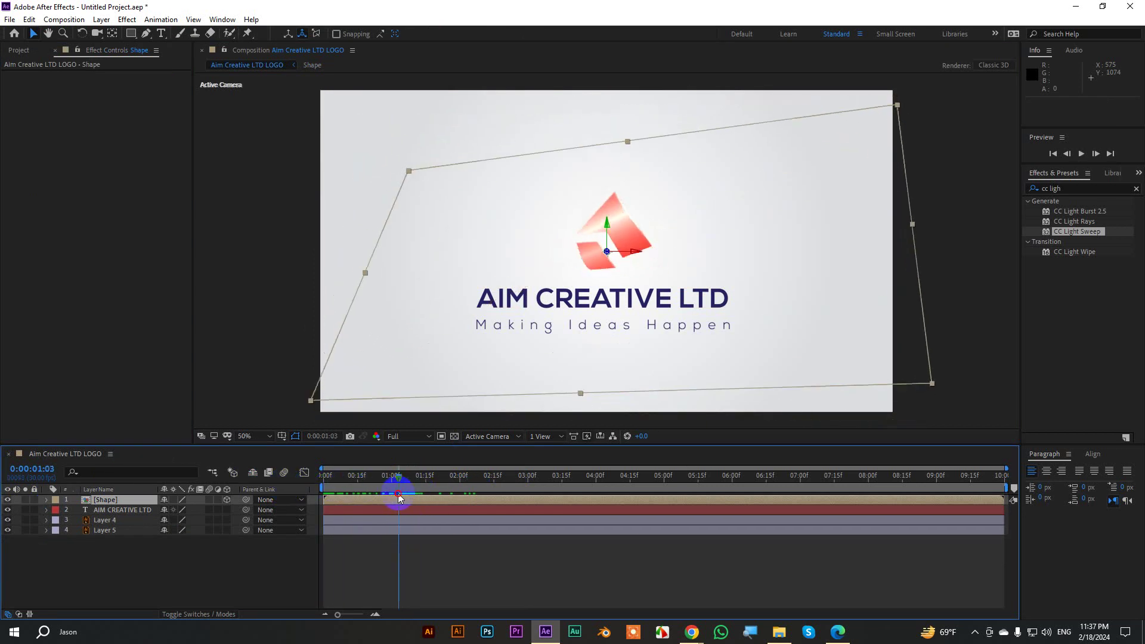
{"action": "key", "text": "period"}
{"action": "key", "text": "period"}
{"action": "key", "text": "period"}
{"action": "left_click", "coordinate": [108, 511]}
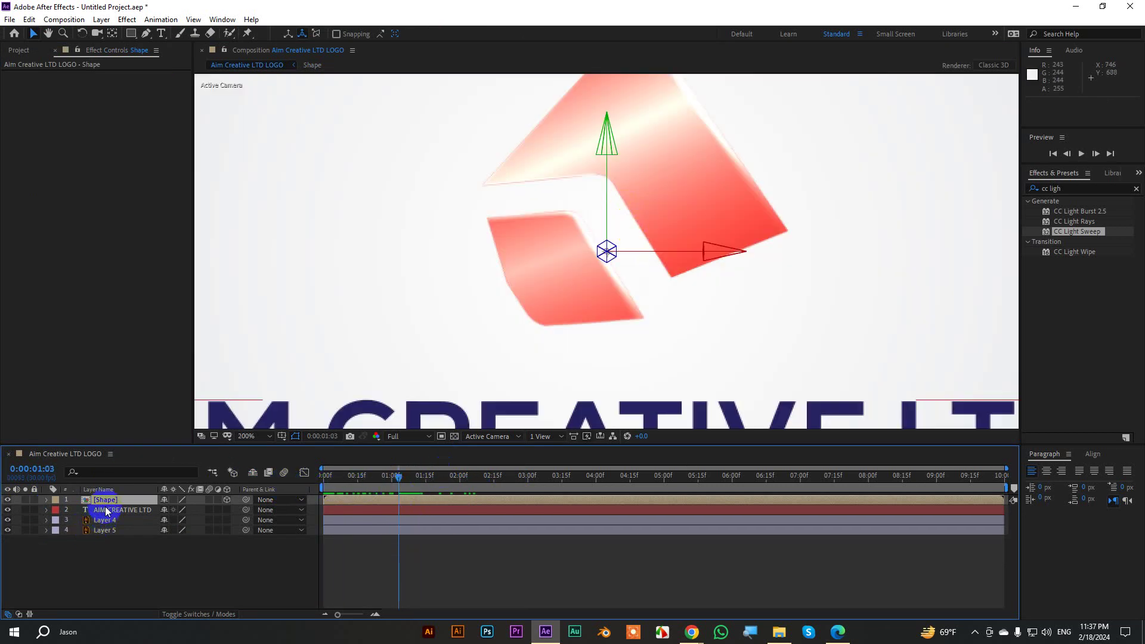
{"action": "right_click", "coordinate": [107, 503]}
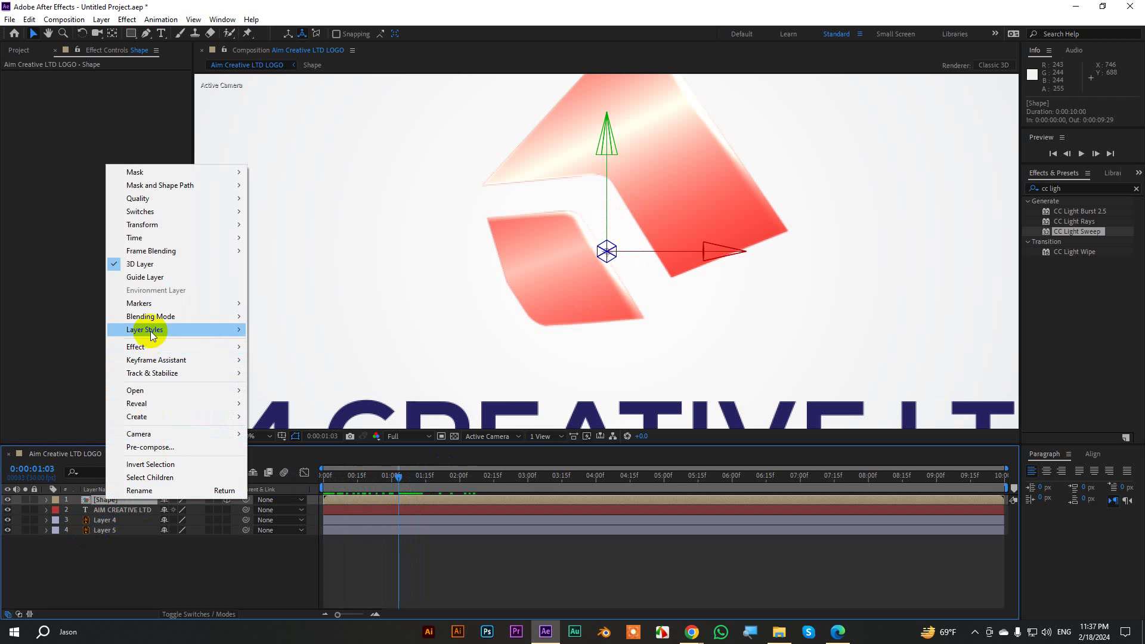
{"action": "mouse_move", "coordinate": [152, 329]}
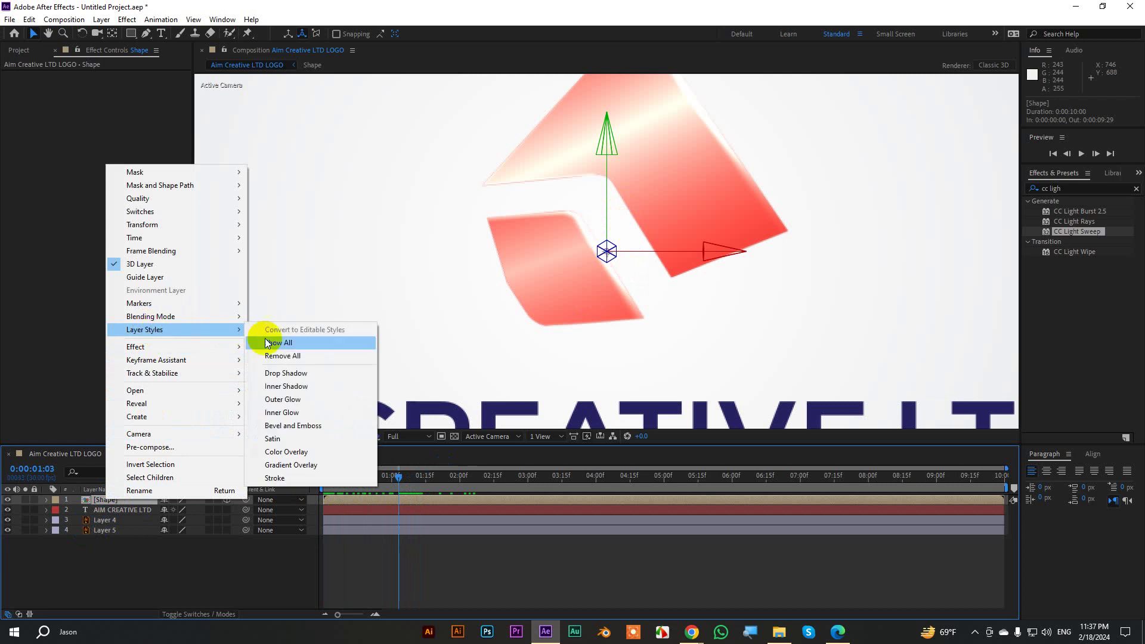
{"action": "left_click", "coordinate": [298, 373]}
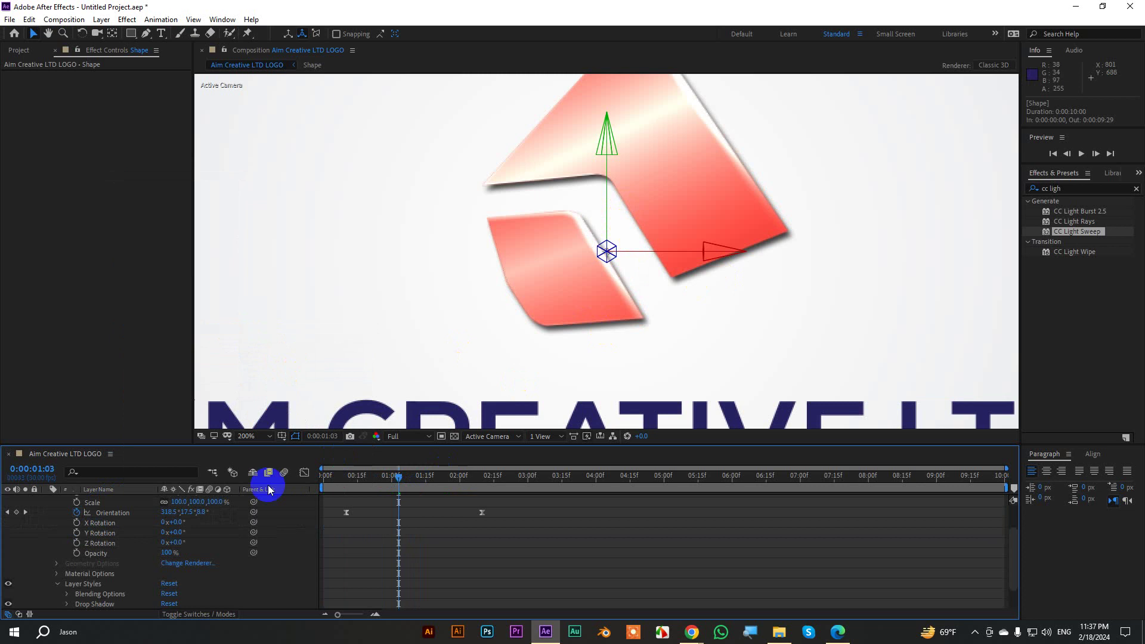
Keyframe the Drop Shadow Distance at 5.0 at 0:00:00:10 and play the animation
{"action": "left_click_drag", "start_coordinate": [402, 484], "coordinate": [342, 485]}
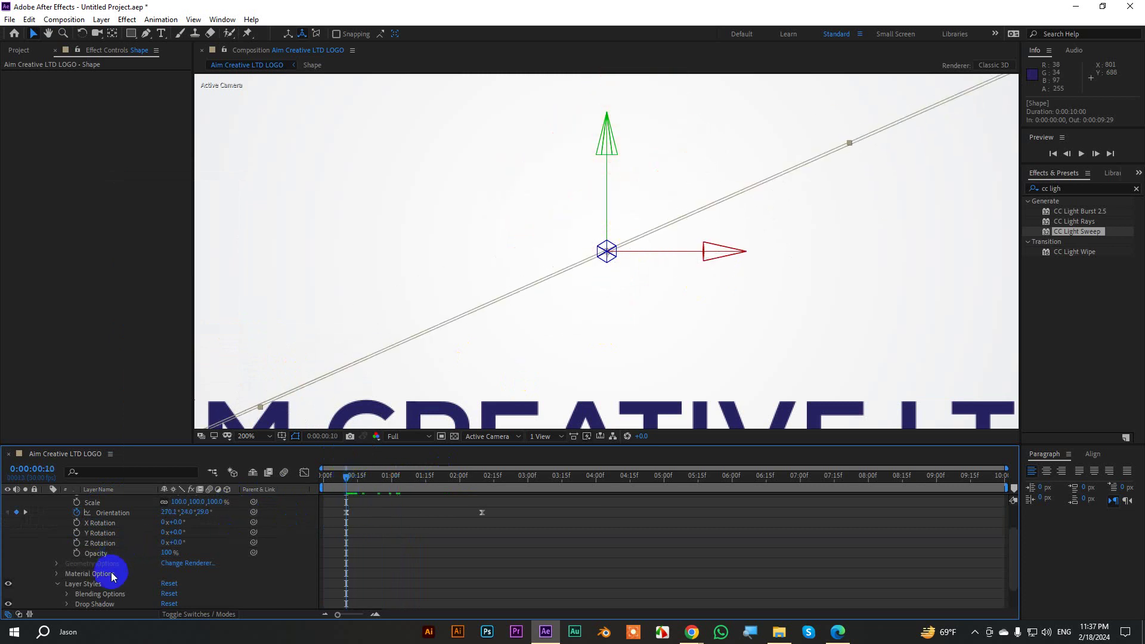
{"action": "scroll", "coordinate": [112, 577], "scroll_direction": "down", "scroll_amount": 1}
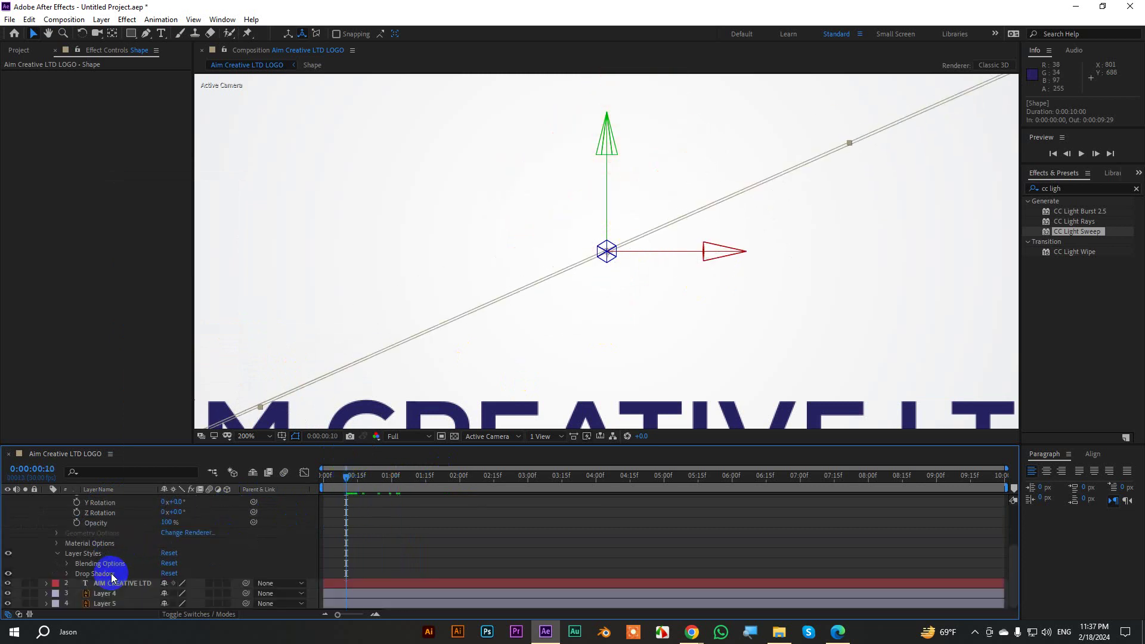
{"action": "left_click", "coordinate": [67, 574]}
{"action": "scroll", "coordinate": [152, 562], "scroll_direction": "down", "scroll_amount": 2}
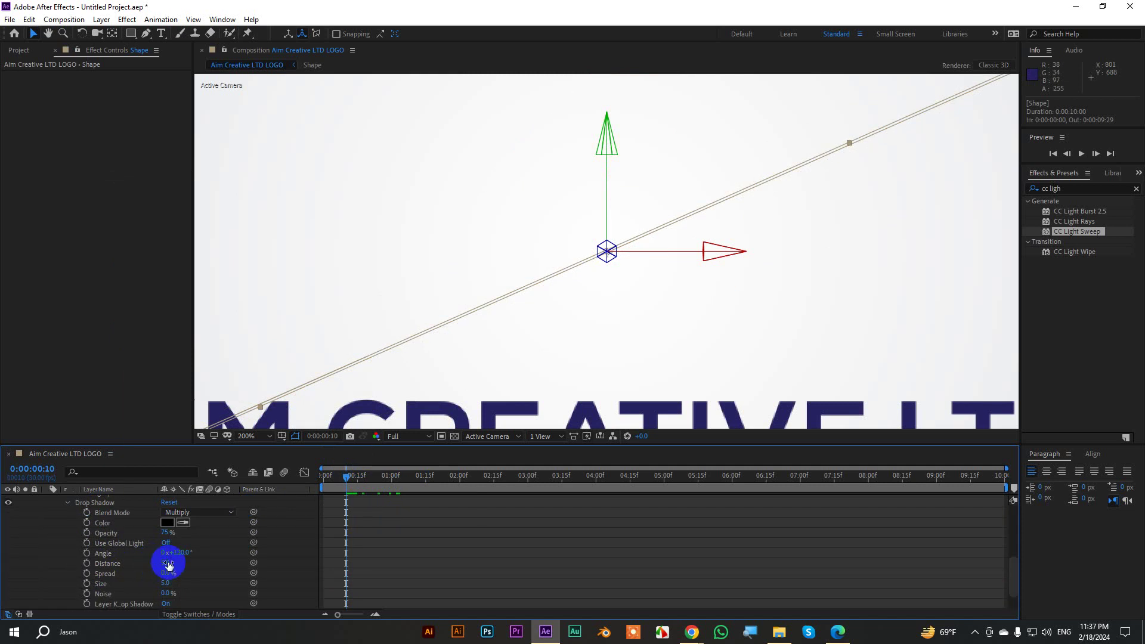
{"action": "left_click", "coordinate": [166, 563]}
{"action": "key", "text": "Return"}
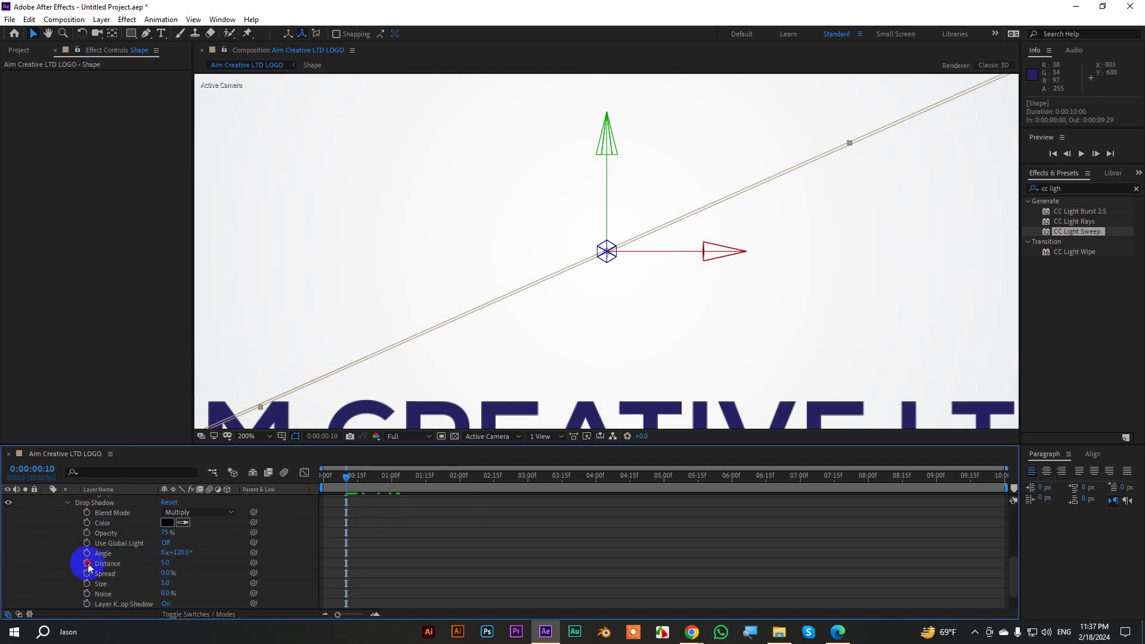
{"action": "scroll", "coordinate": [349, 545], "scroll_direction": "up", "scroll_amount": 3}
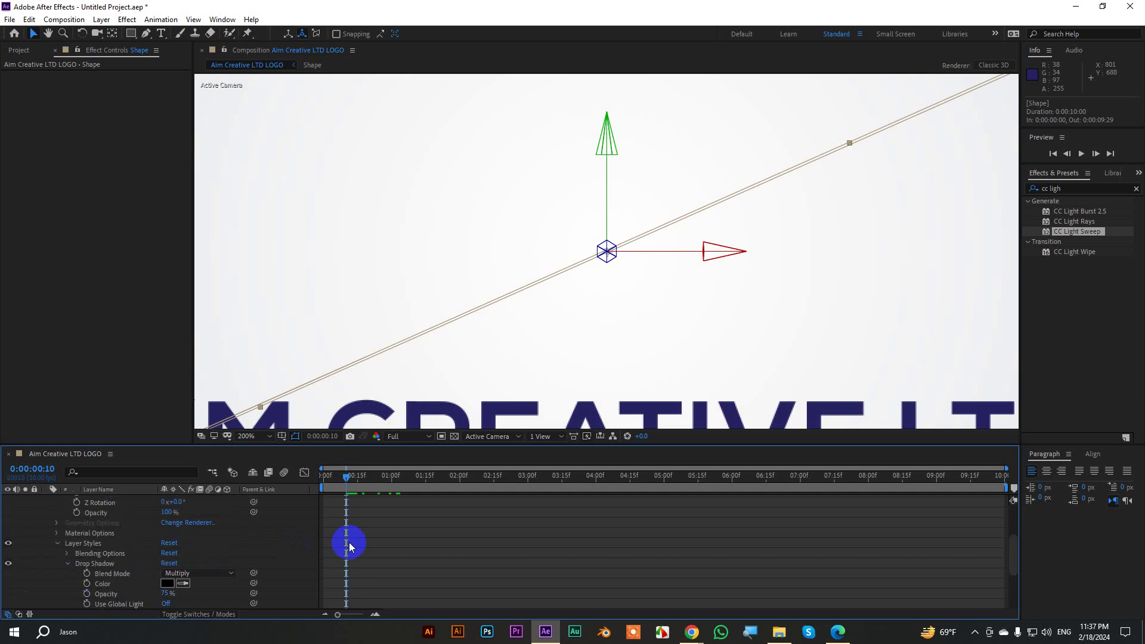
{"action": "key", "text": "space"}
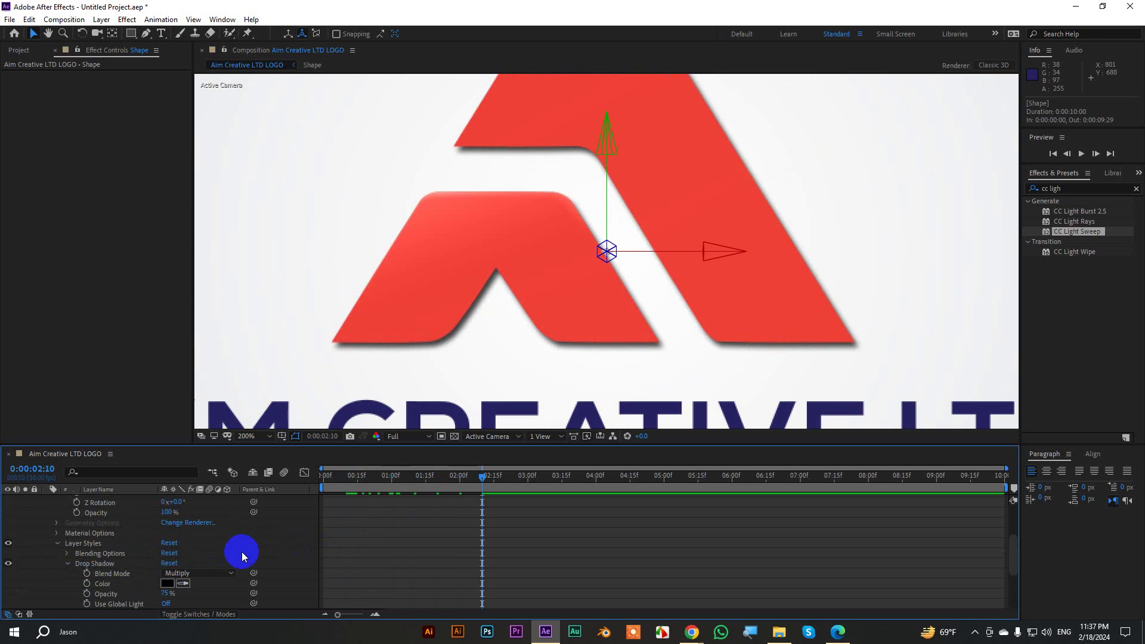
Lower the Drop Shadow Distance to 0.0 and scrub the animation to check the shadow
{"action": "scroll", "coordinate": [170, 548], "scroll_direction": "down", "scroll_amount": 2}
{"action": "scroll", "coordinate": [170, 554], "scroll_direction": "down", "scroll_amount": 2}
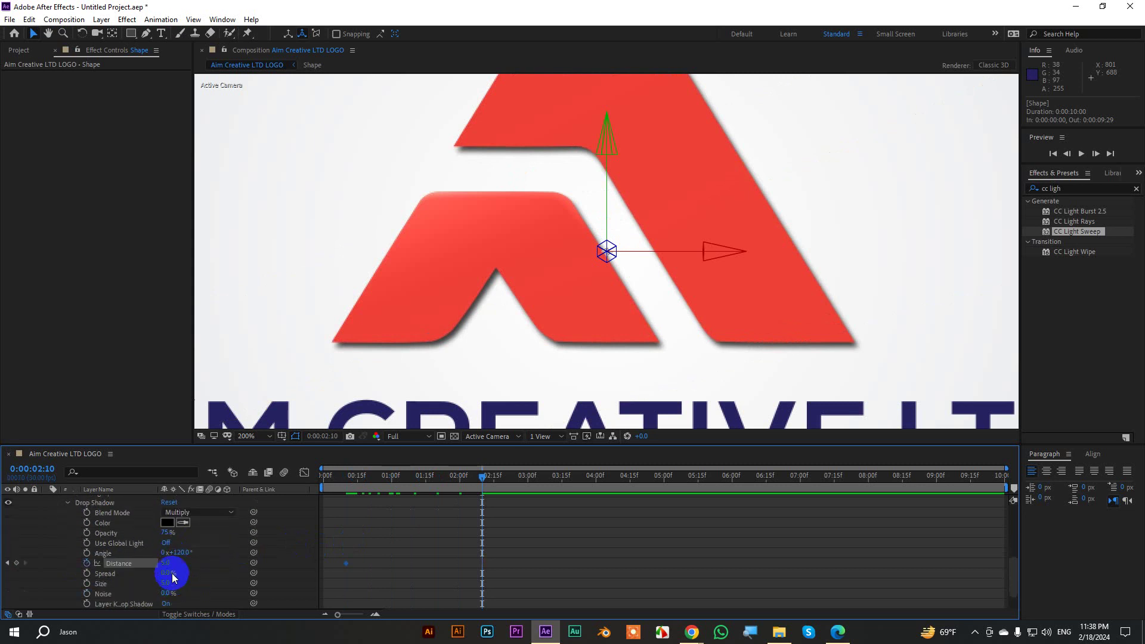
{"action": "left_click_drag", "start_coordinate": [166, 564], "coordinate": [153, 564]}
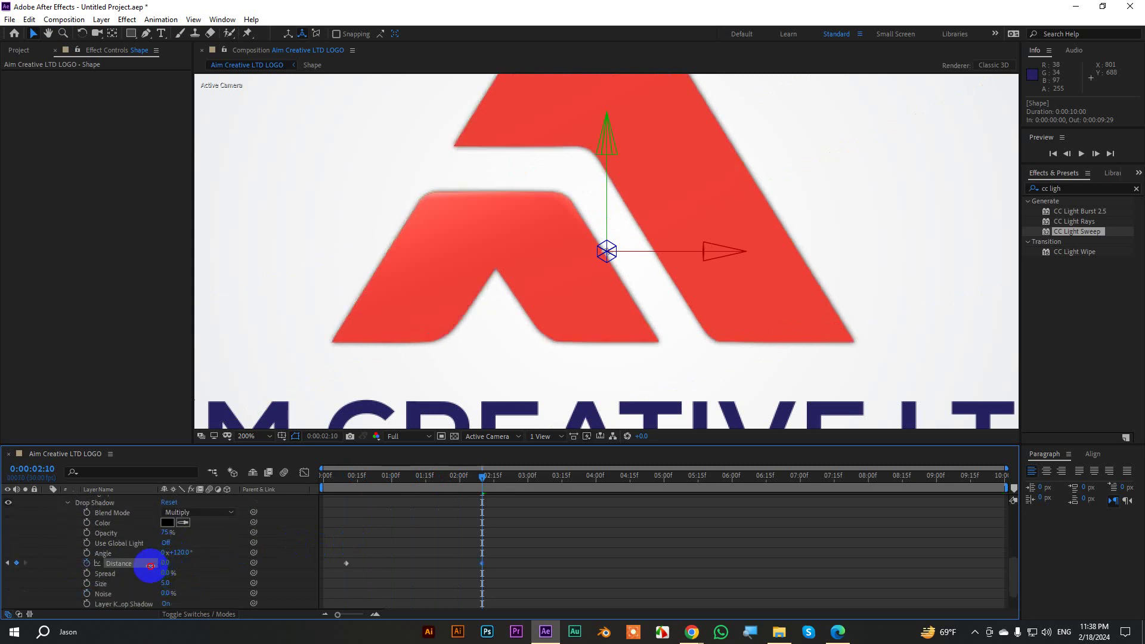
{"action": "key", "text": "comma"}
{"action": "key", "text": "comma"}
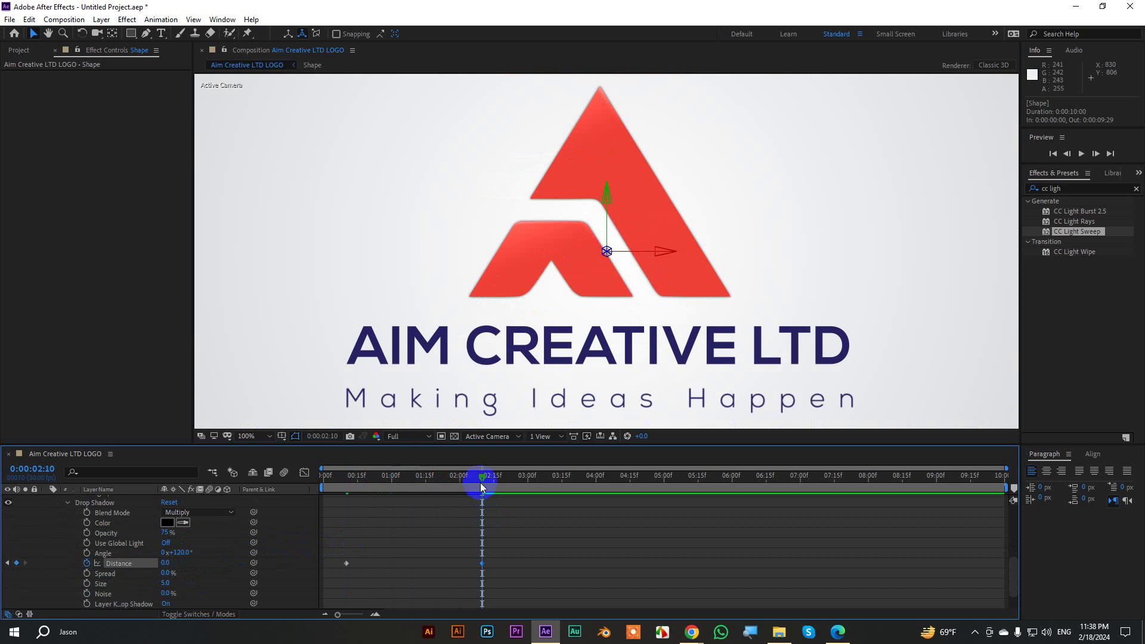
{"action": "mouse_move", "coordinate": [481, 484]}
{"action": "left_mouse_down"}
{"action": "mouse_move", "coordinate": [377, 487]}
{"action": "mouse_move", "coordinate": [483, 509]}
{"action": "mouse_move", "coordinate": [387, 533]}
{"action": "left_mouse_up"}
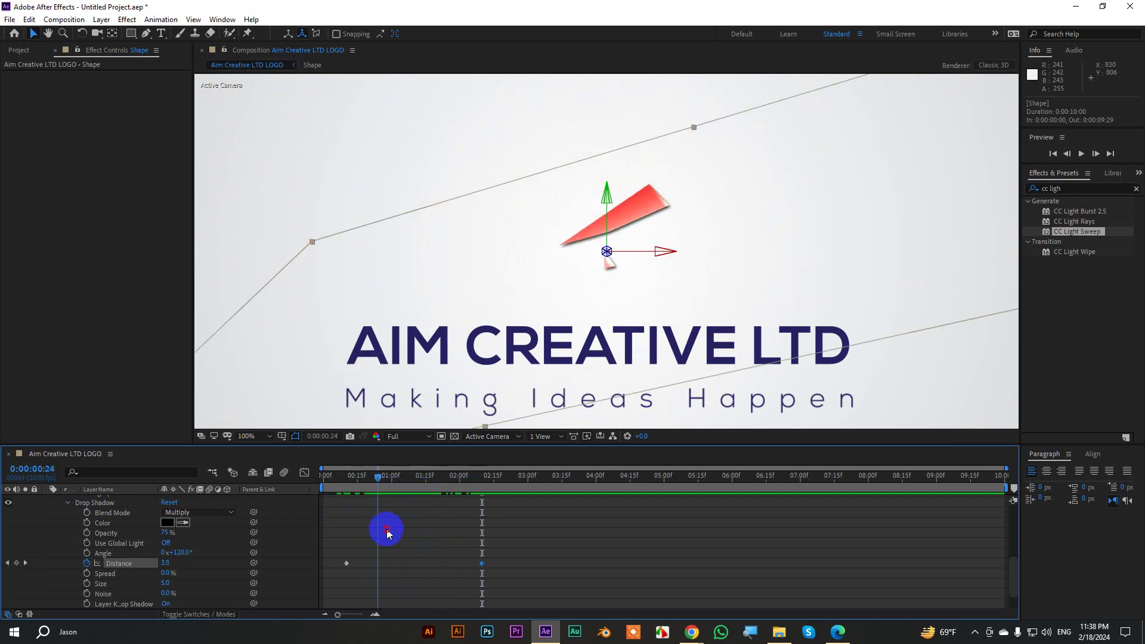
{"action": "left_click_drag", "start_coordinate": [387, 532], "coordinate": [435, 534]}
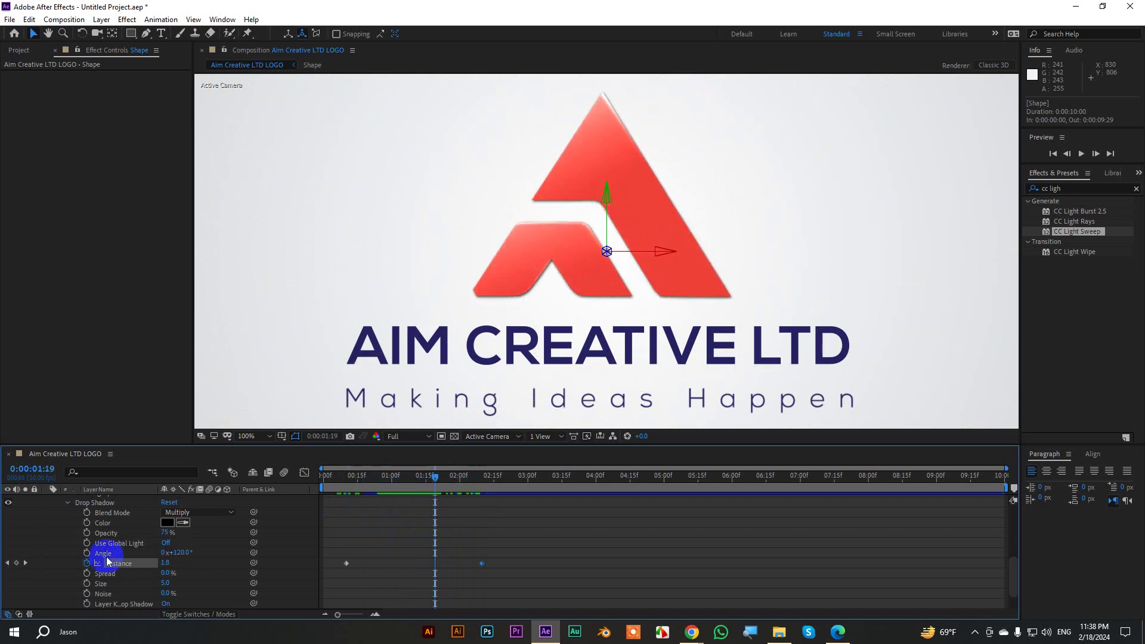
{"action": "scroll", "coordinate": [108, 560], "scroll_direction": "up", "scroll_amount": 5}
{"action": "scroll", "coordinate": [115, 529], "scroll_direction": "up", "scroll_amount": 5}
Add a Bevel and Emboss layer style to the logo's Shape layer
{"action": "right_click", "coordinate": [120, 505]}
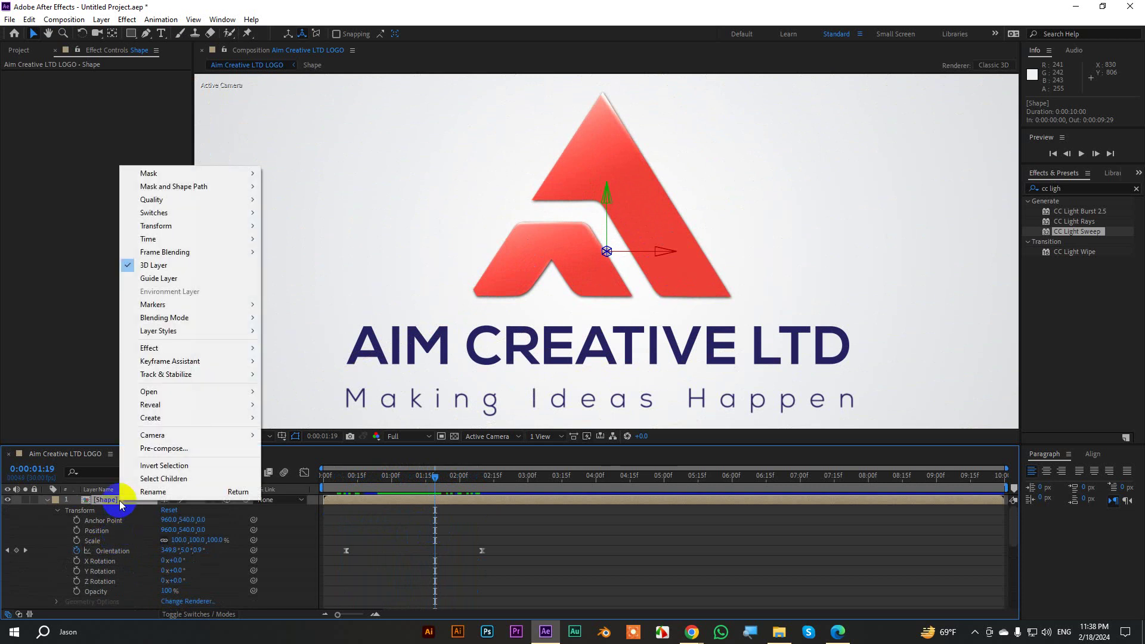
{"action": "mouse_move", "coordinate": [173, 317]}
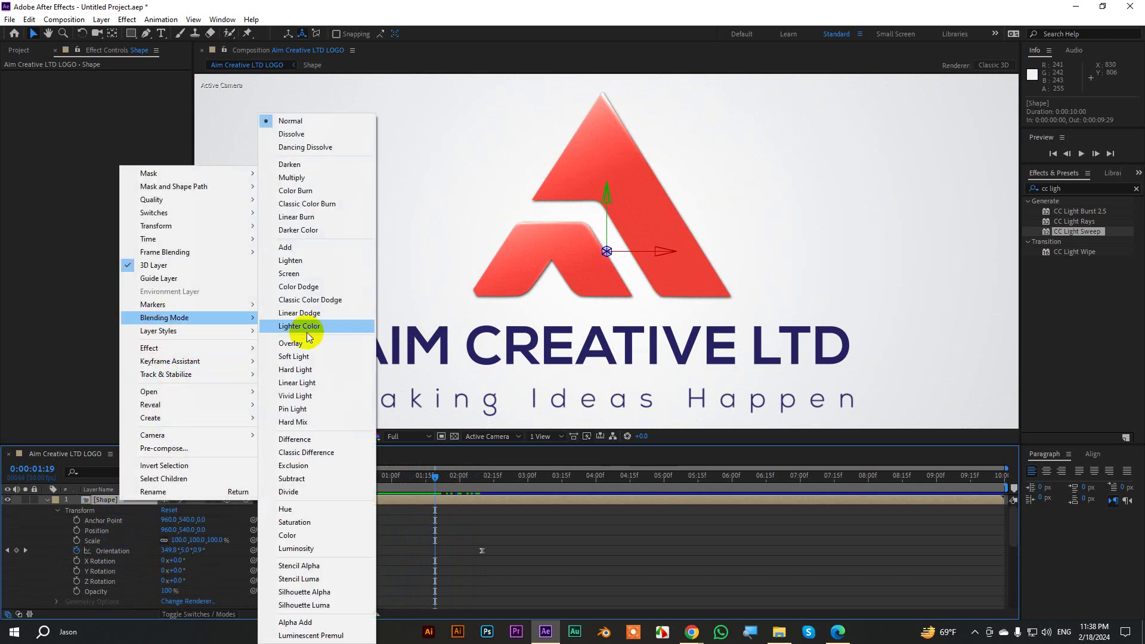
{"action": "mouse_move", "coordinate": [203, 329]}
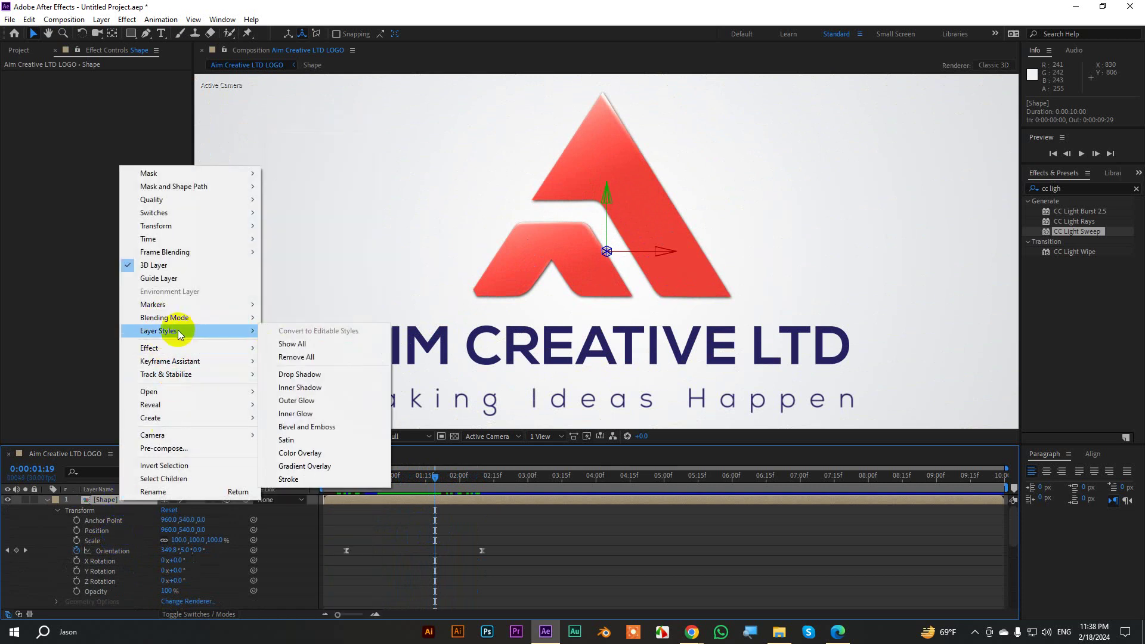
{"action": "left_click", "coordinate": [321, 427]}
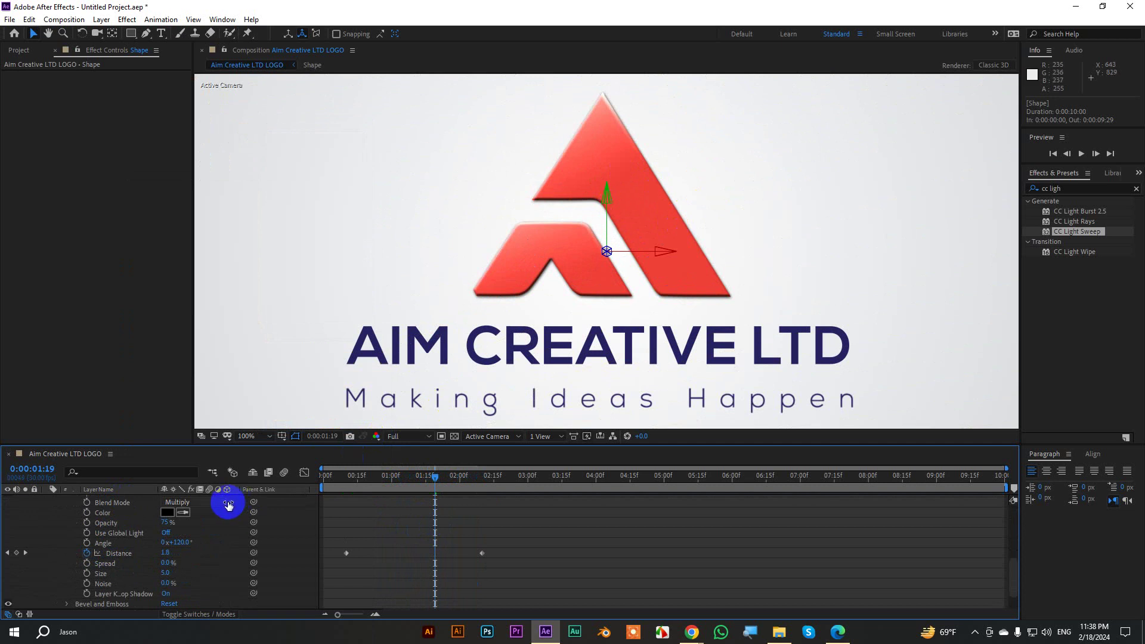
{"action": "scroll", "coordinate": [228, 504], "scroll_direction": "down", "scroll_amount": 1}
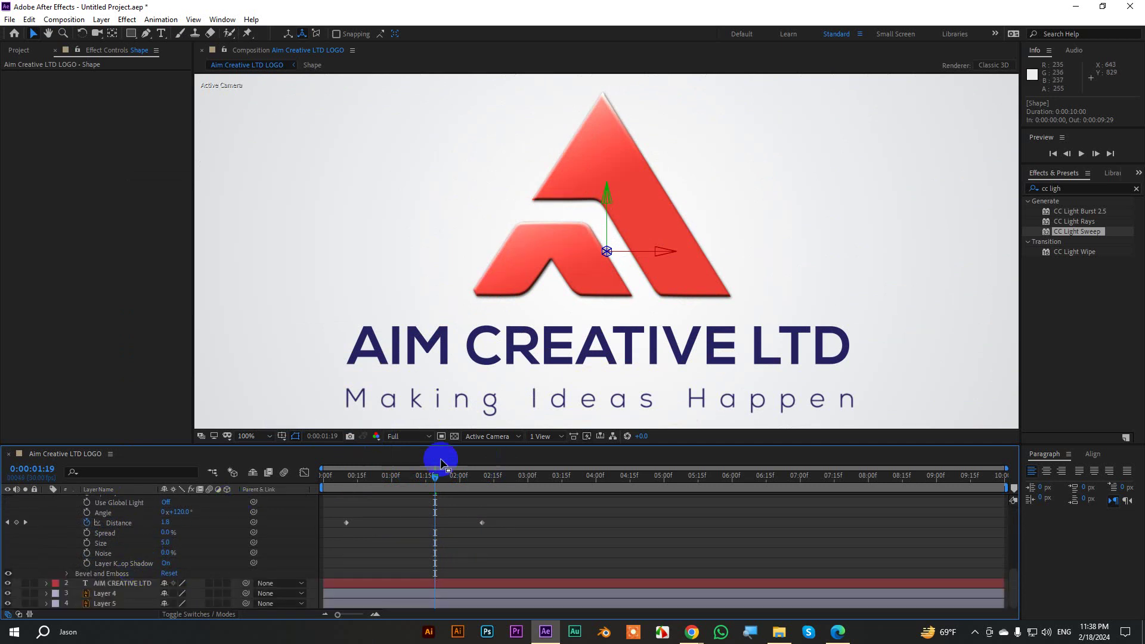
{"action": "mouse_move", "coordinate": [331, 477]}
{"action": "left_mouse_down"}
{"action": "mouse_move", "coordinate": [473, 495]}
{"action": "mouse_move", "coordinate": [346, 510]}
{"action": "left_mouse_up"}
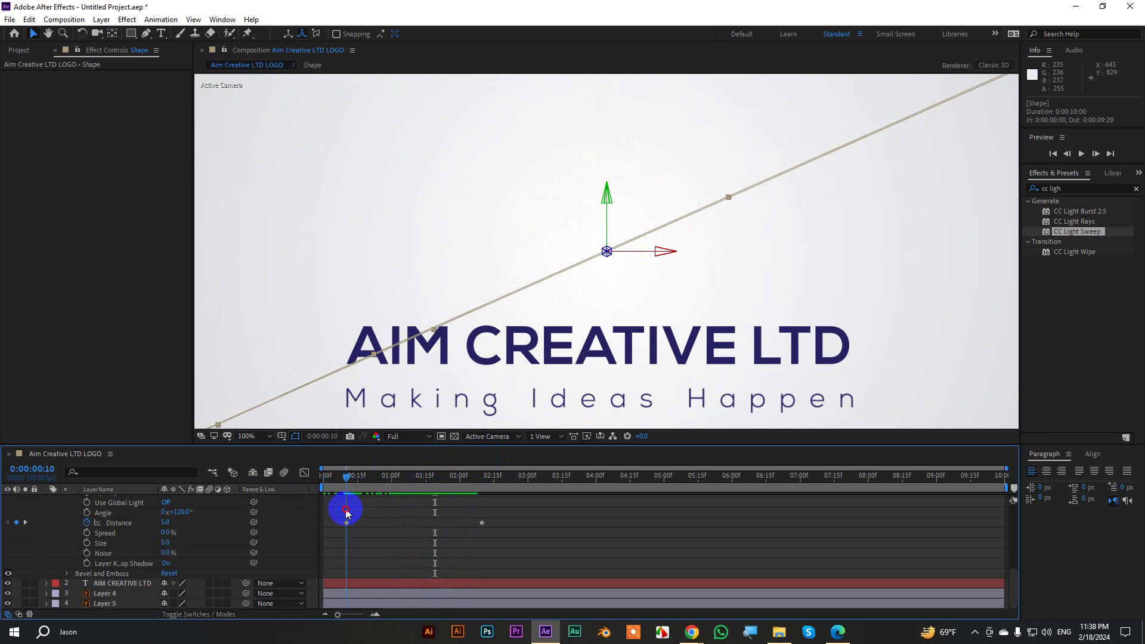
Keyframe Bevel Size 10.0 at 0:00:00:10 and 0.0 at 0:00:02:10, then preview
{"action": "left_click", "coordinate": [66, 573]}
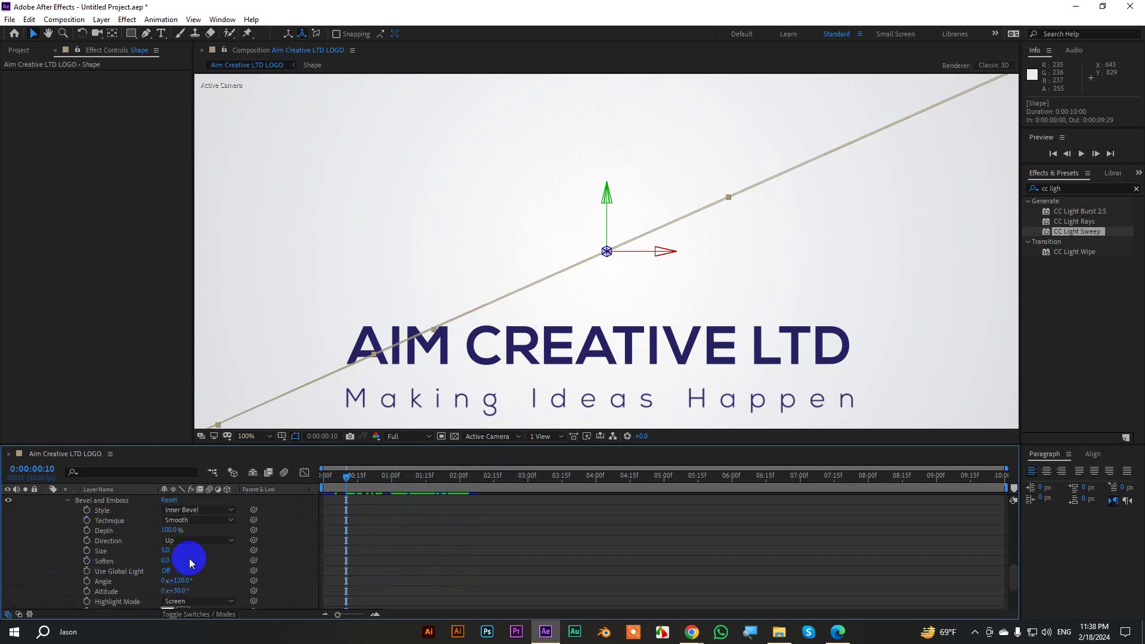
{"action": "left_click", "coordinate": [87, 551]}
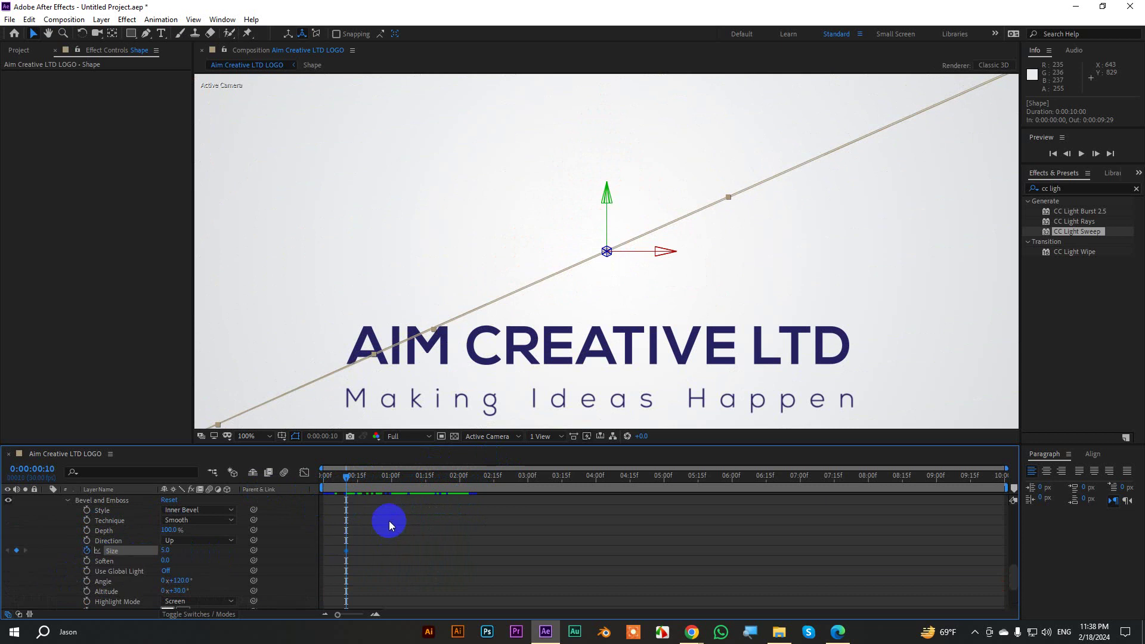
{"action": "key", "text": "space"}
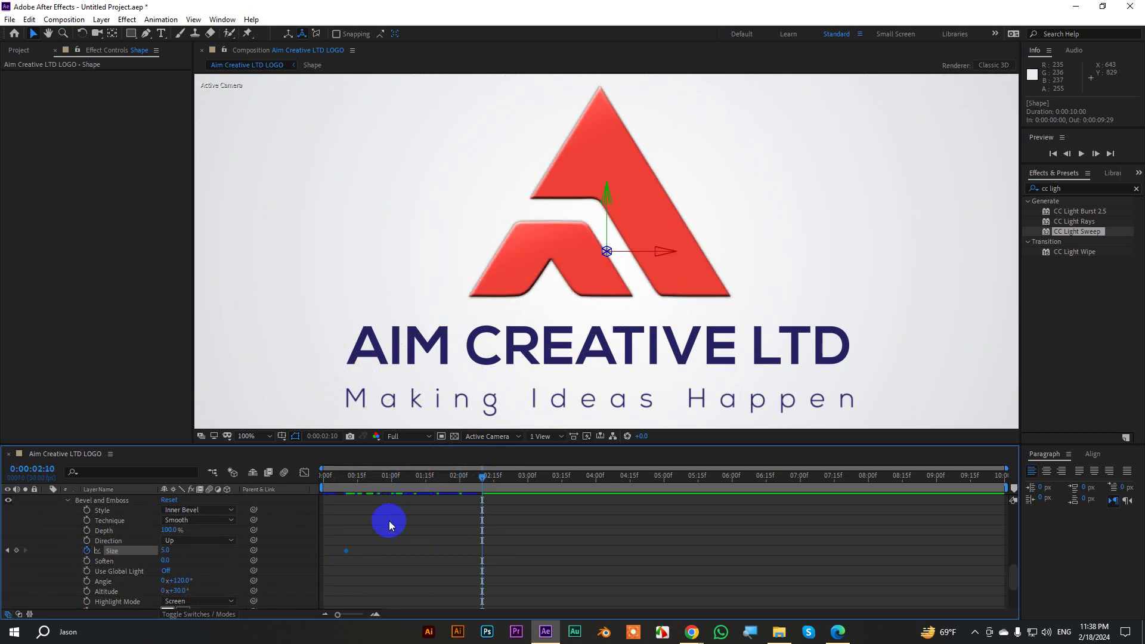
{"action": "left_click_drag", "start_coordinate": [166, 549], "coordinate": [131, 550]}
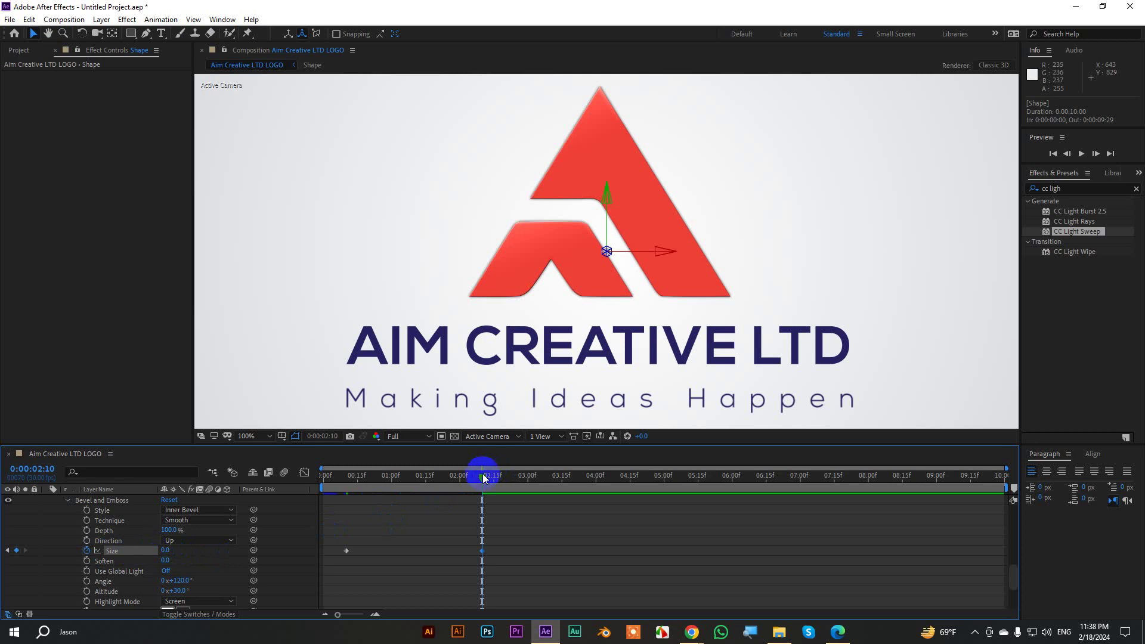
{"action": "left_click_drag", "start_coordinate": [482, 475], "coordinate": [348, 503]}
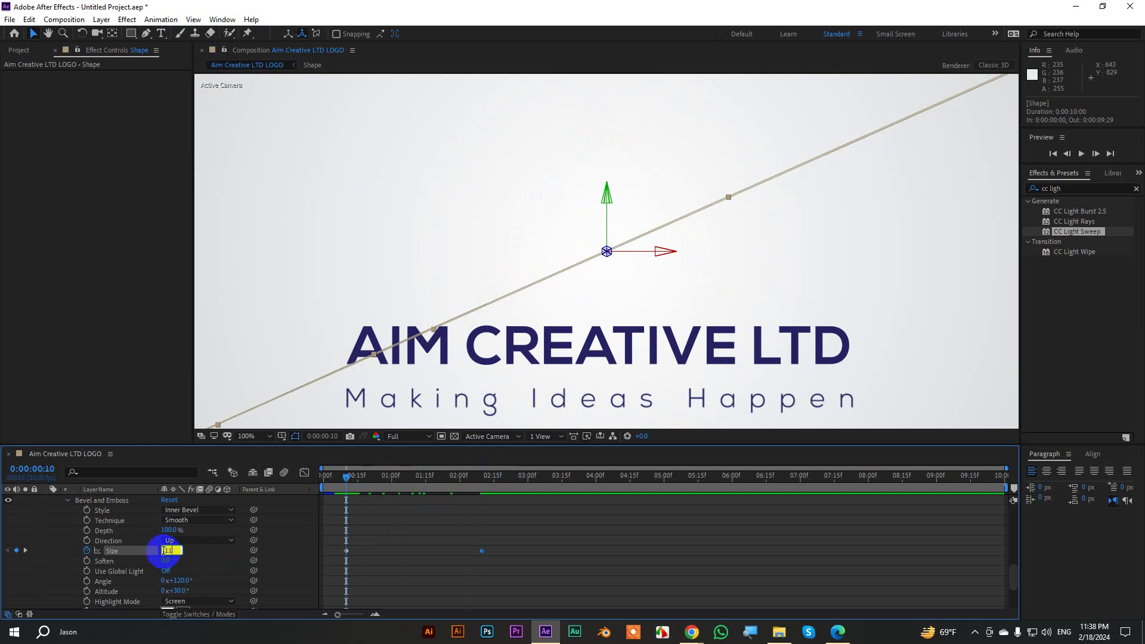
{"action": "left_click", "coordinate": [460, 520]}
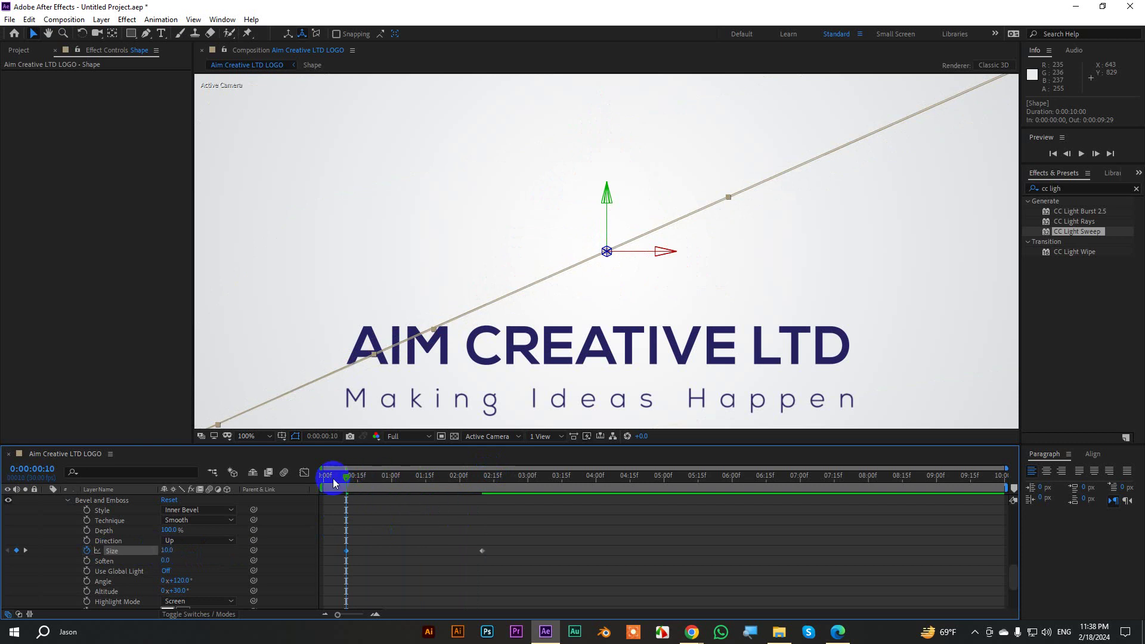
{"action": "key", "text": "Home"}
{"action": "key", "text": "space"}
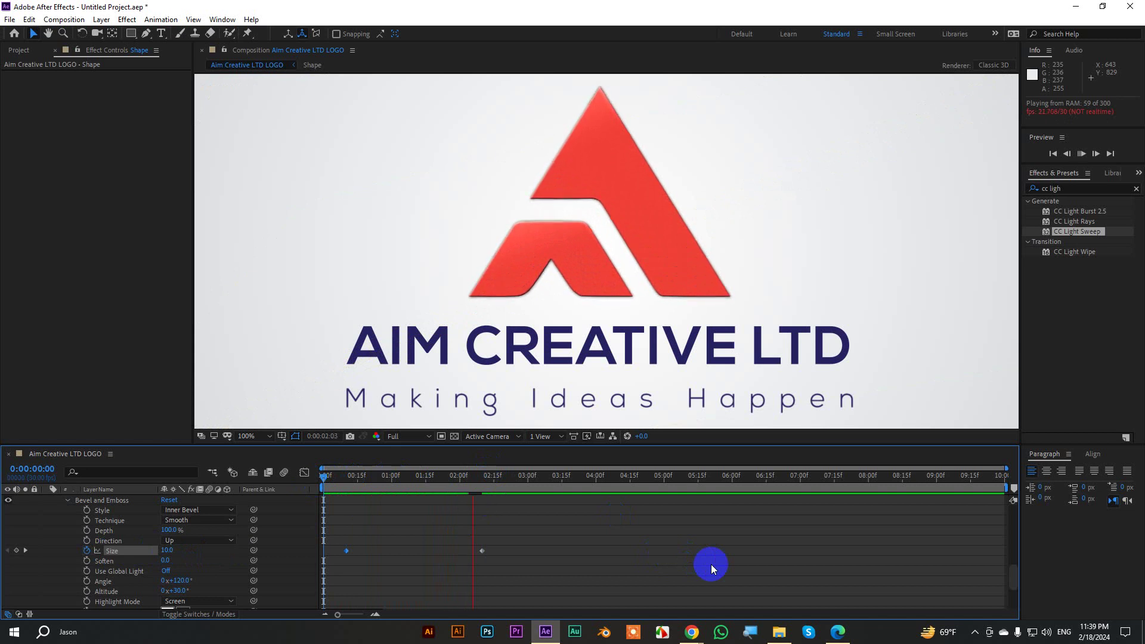
{"action": "key", "text": "space"}
{"action": "scroll", "coordinate": [68, 522], "scroll_direction": "up", "scroll_amount": 10}
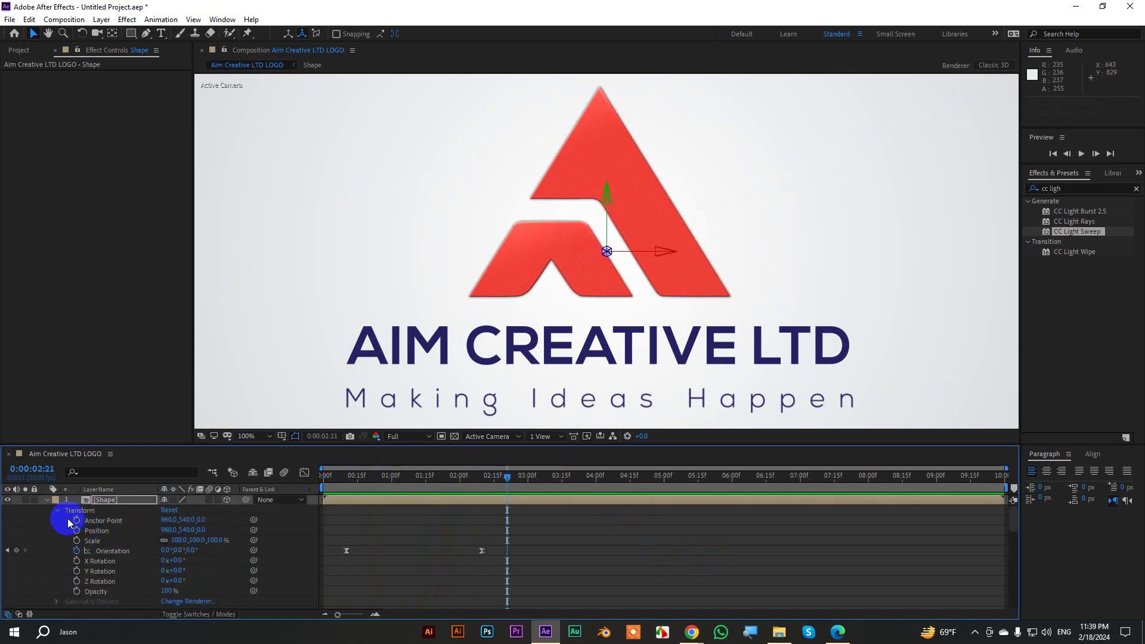
{"action": "left_click", "coordinate": [47, 501]}
{"action": "scroll", "coordinate": [644, 301], "scroll_direction": "down", "scroll_amount": 2}
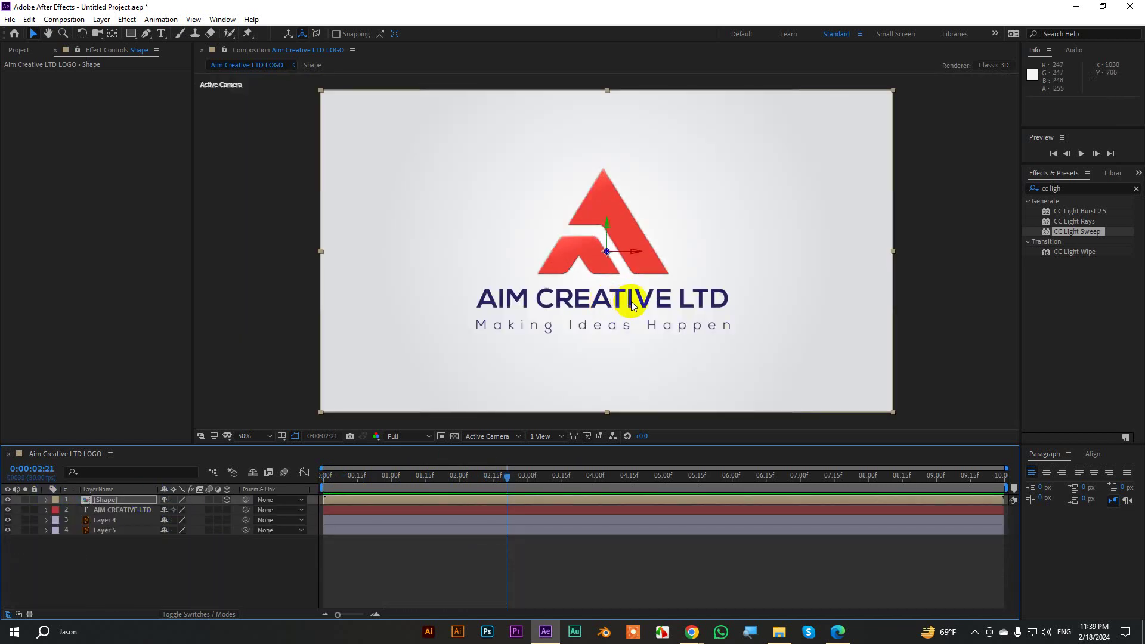
{"action": "mouse_move", "coordinate": [507, 477]}
{"action": "left_mouse_down"}
{"action": "mouse_move", "coordinate": [319, 489]}
{"action": "mouse_move", "coordinate": [467, 509]}
{"action": "left_mouse_up"}
{"action": "key", "text": "u"}
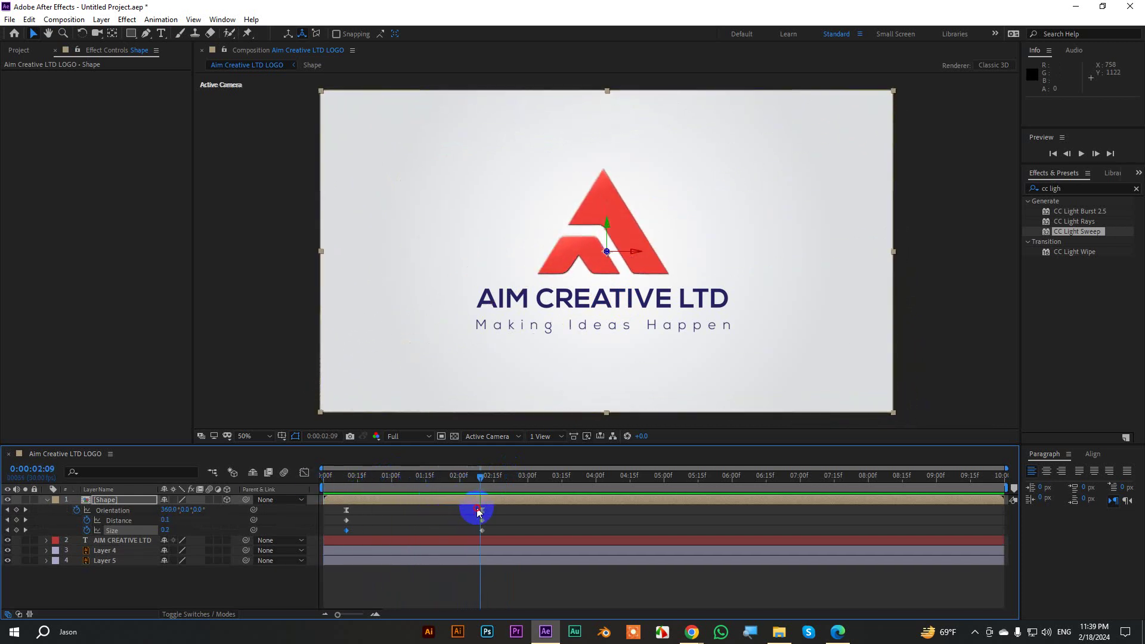
{"action": "mouse_move", "coordinate": [467, 509]}
{"action": "left_mouse_down"}
{"action": "mouse_move", "coordinate": [444, 515]}
{"action": "mouse_move", "coordinate": [461, 517]}
{"action": "left_mouse_up"}
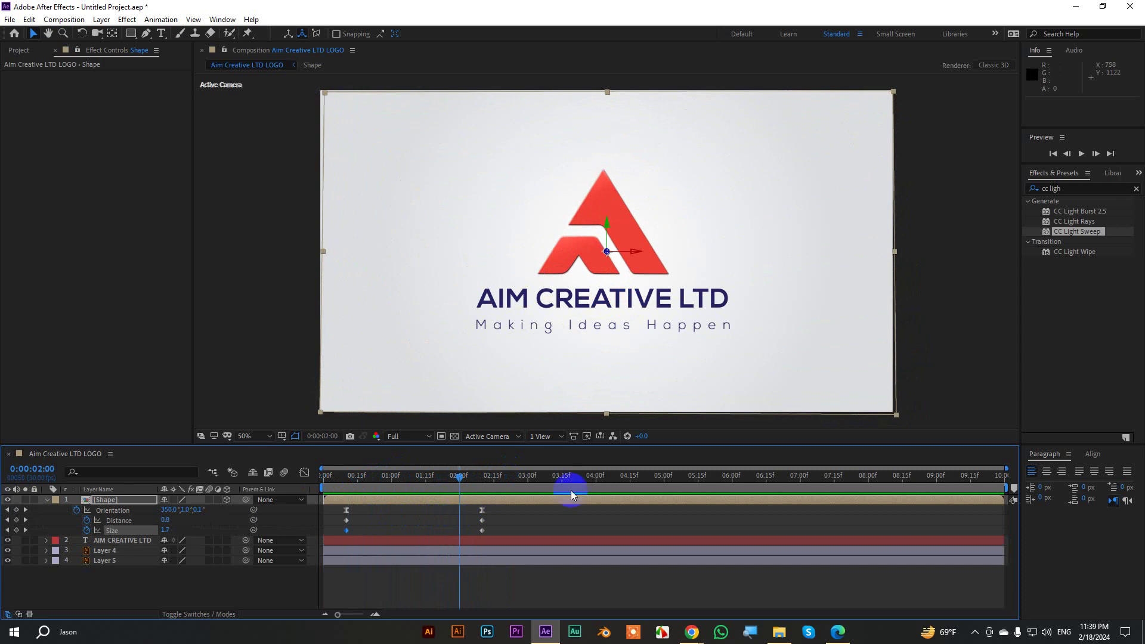
{"action": "left_click", "coordinate": [48, 500]}
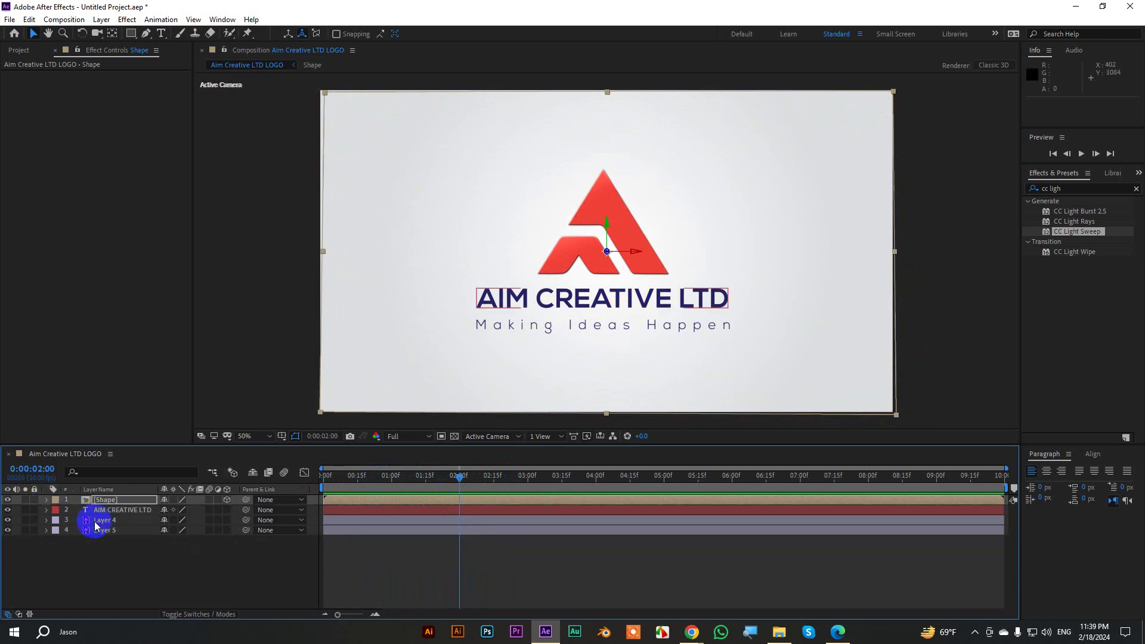
{"action": "left_click", "coordinate": [102, 511]}
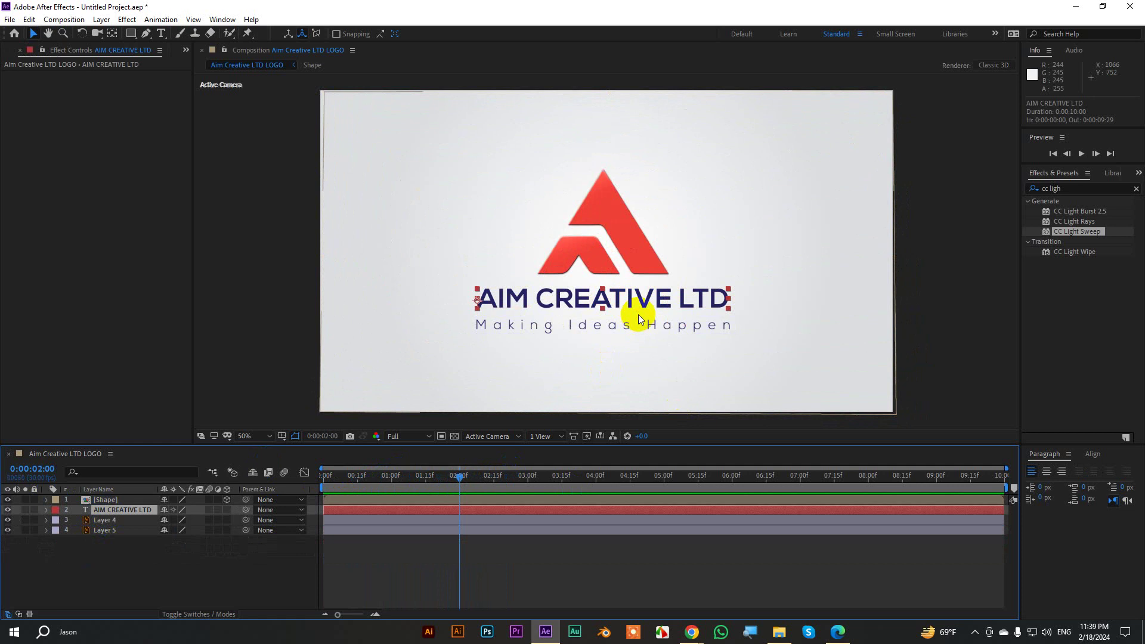
{"action": "left_click_drag", "start_coordinate": [1066, 187], "coordinate": [1007, 190]}
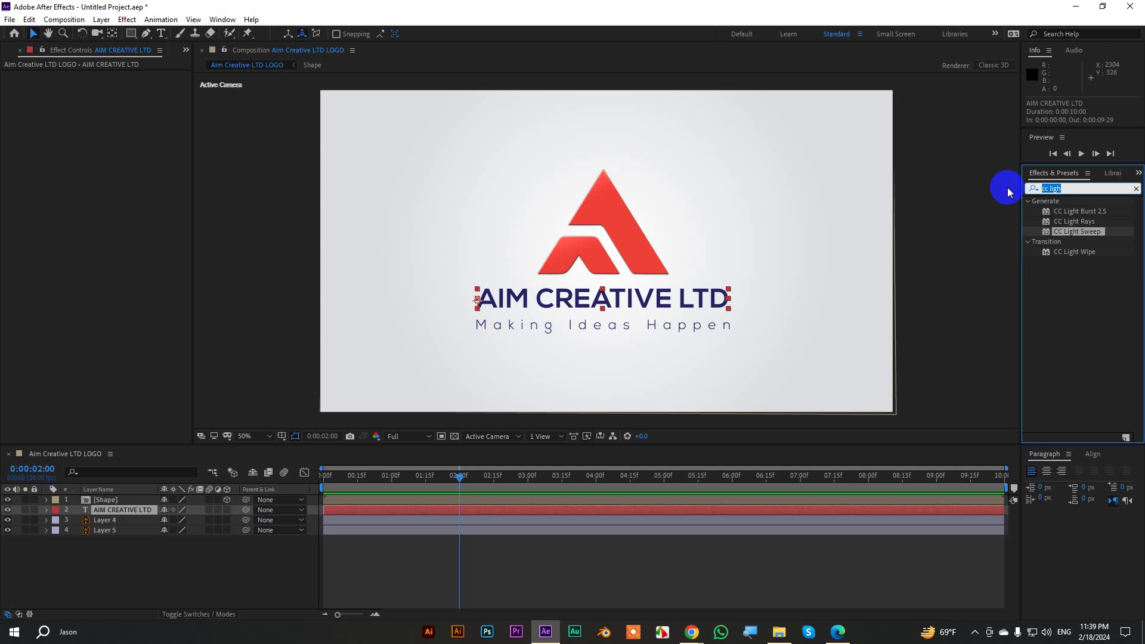
Apply the 'expo' search's Exposure colour-correction effect to the title, then delete it
{"action": "type", "text": "expo"}
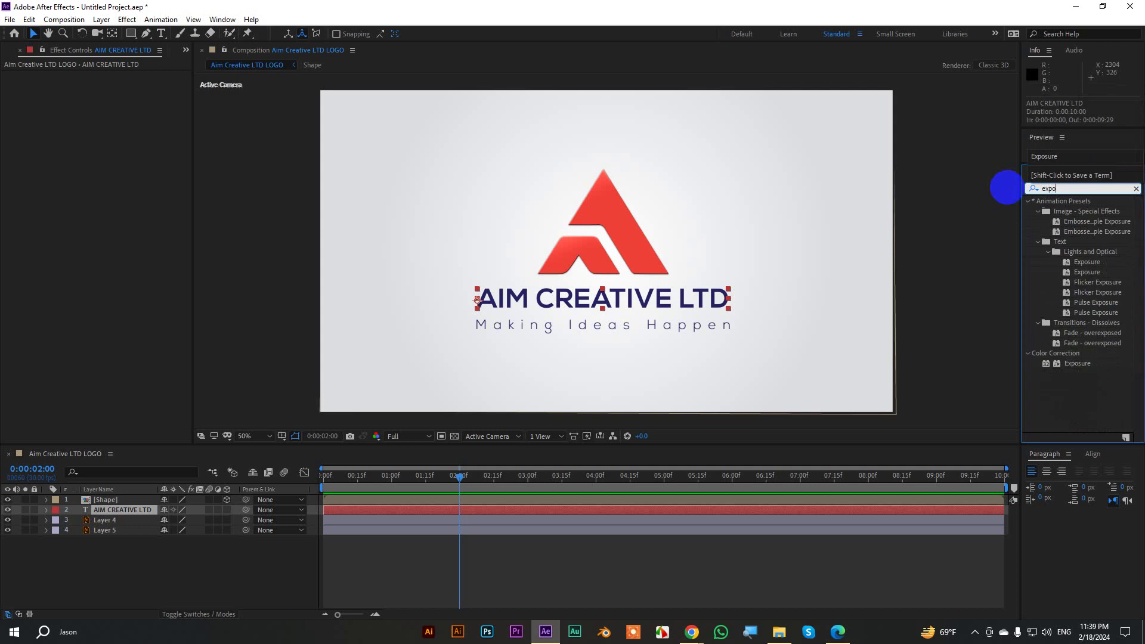
{"action": "double_click", "coordinate": [1078, 364]}
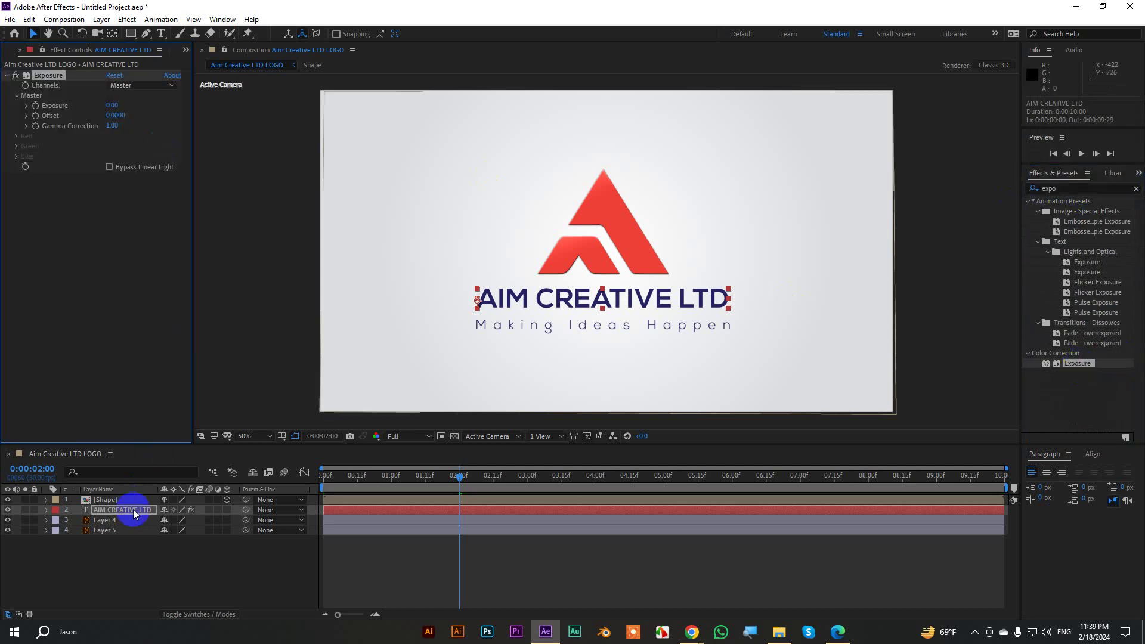
{"action": "left_click", "coordinate": [423, 512]}
{"action": "left_click", "coordinate": [480, 511]}
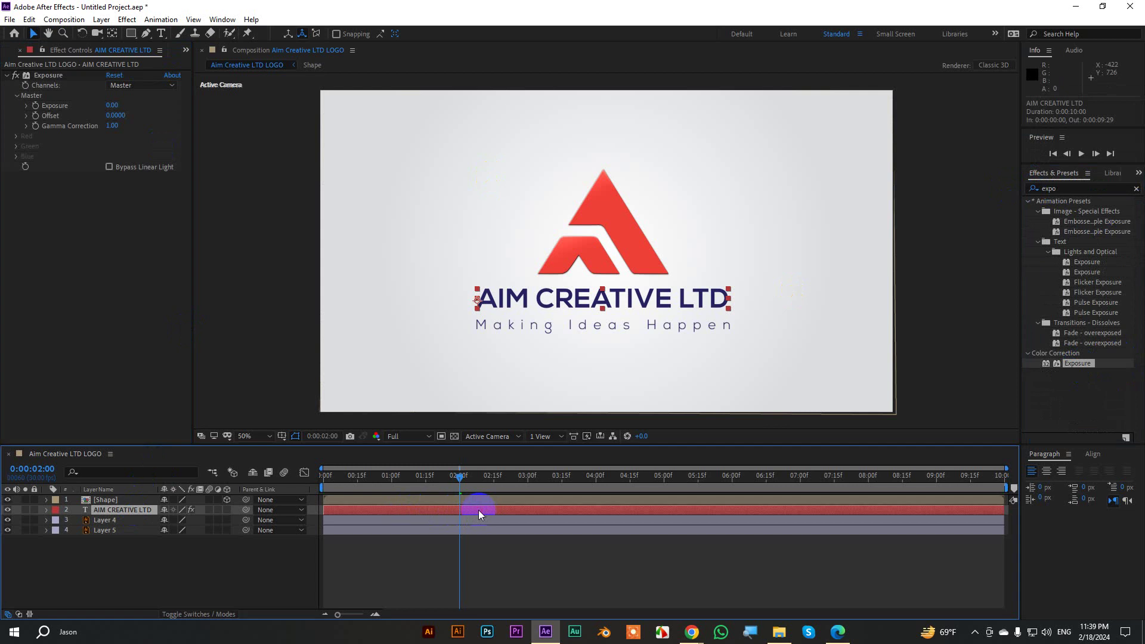
{"action": "left_click", "coordinate": [49, 76]}
{"action": "key", "text": "Delete"}
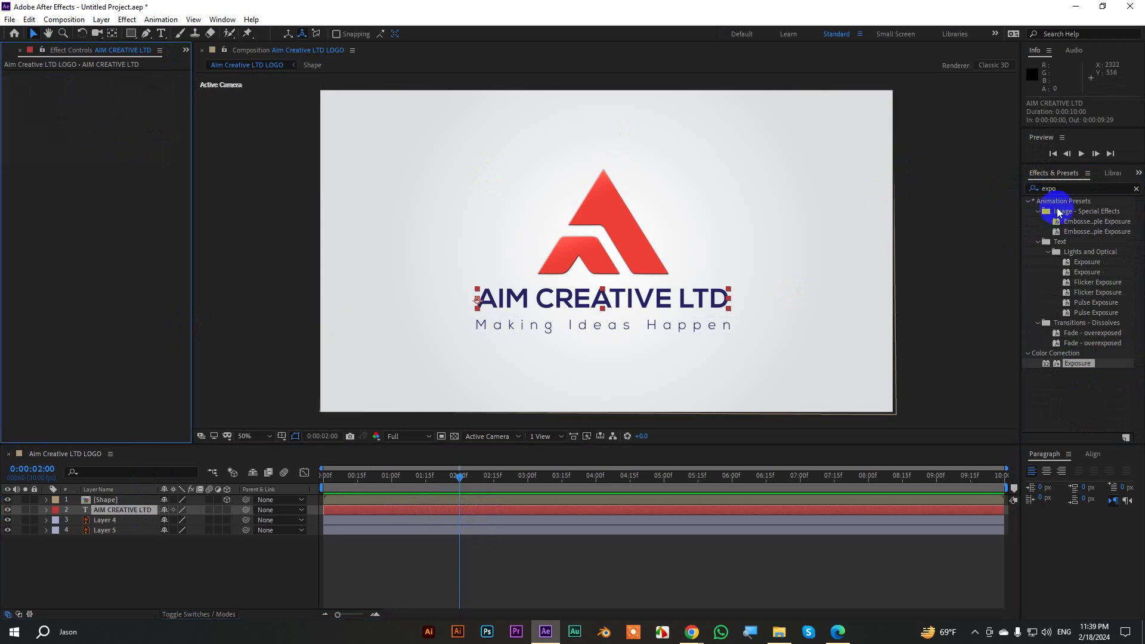
Apply the Text > Lights and Optical > Exposure preset to AIM CREATIVE LTD
{"action": "left_click", "coordinate": [1066, 190]}
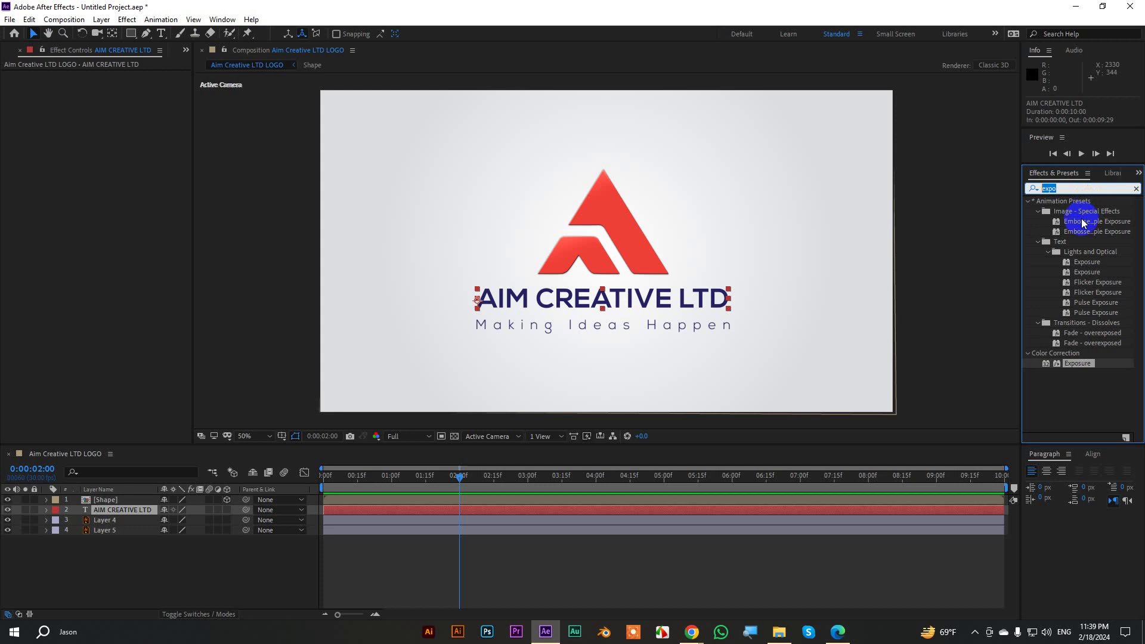
{"action": "double_click", "coordinate": [1084, 268]}
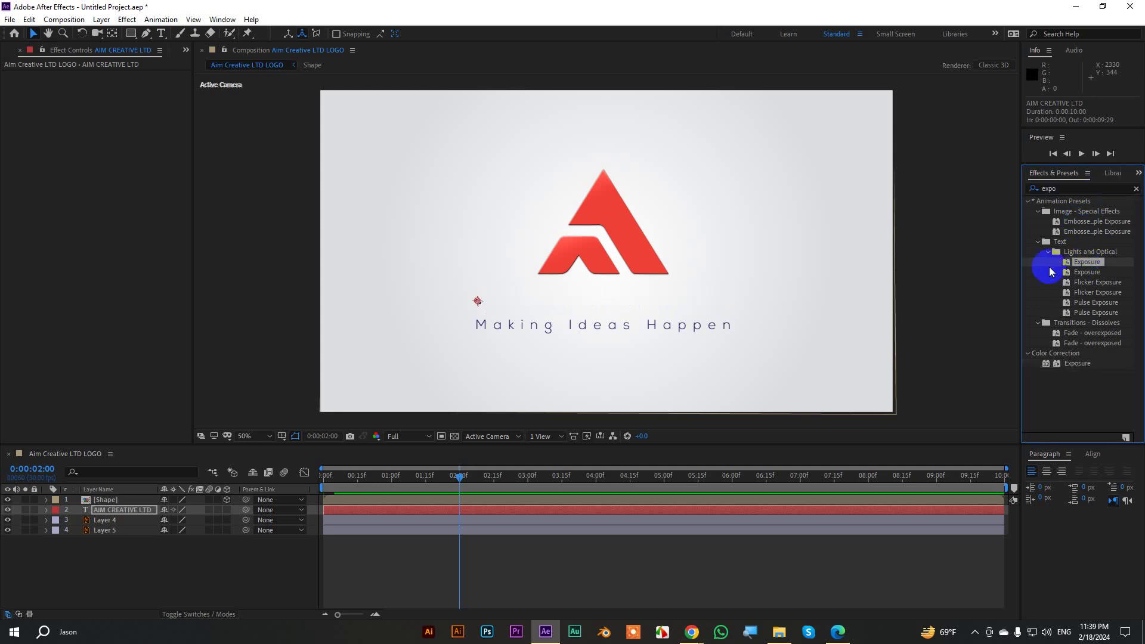
{"action": "left_click", "coordinate": [479, 509]}
Reveal the title's Offset keyframes, preview, and drag the ending keyframe to 2:10
{"action": "key", "text": "u"}
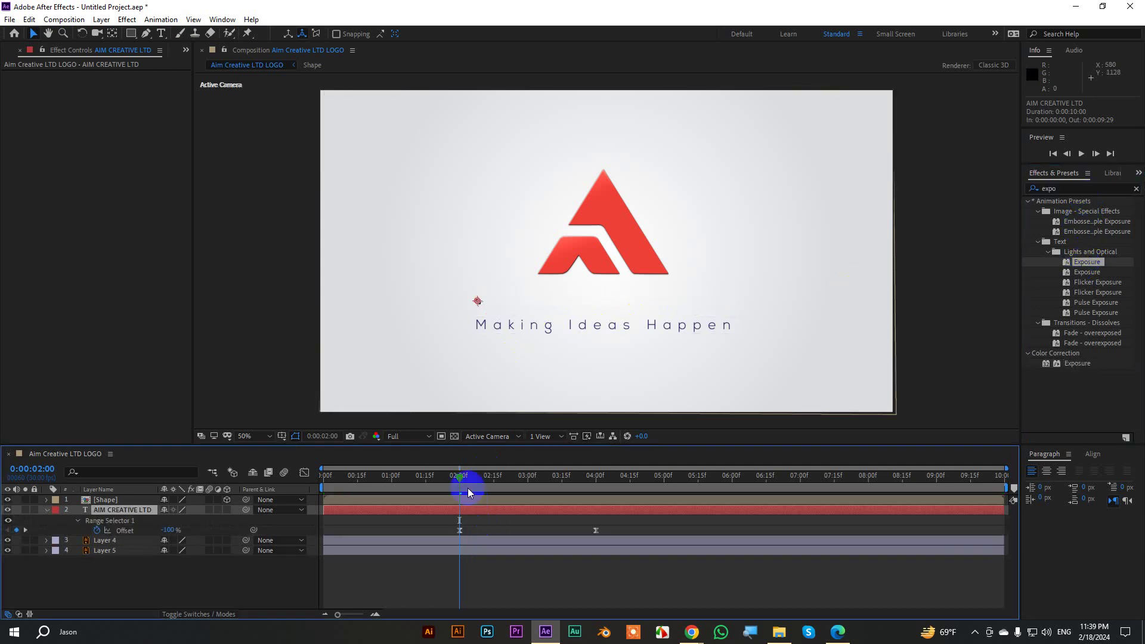
{"action": "mouse_move", "coordinate": [481, 483]}
{"action": "left_mouse_down"}
{"action": "mouse_move", "coordinate": [445, 498]}
{"action": "mouse_move", "coordinate": [308, 501]}
{"action": "left_mouse_up"}
{"action": "mouse_move", "coordinate": [424, 496]}
{"action": "left_mouse_down"}
{"action": "mouse_move", "coordinate": [595, 532]}
{"action": "mouse_move", "coordinate": [574, 532]}
{"action": "left_mouse_up"}
{"action": "key", "text": "space"}
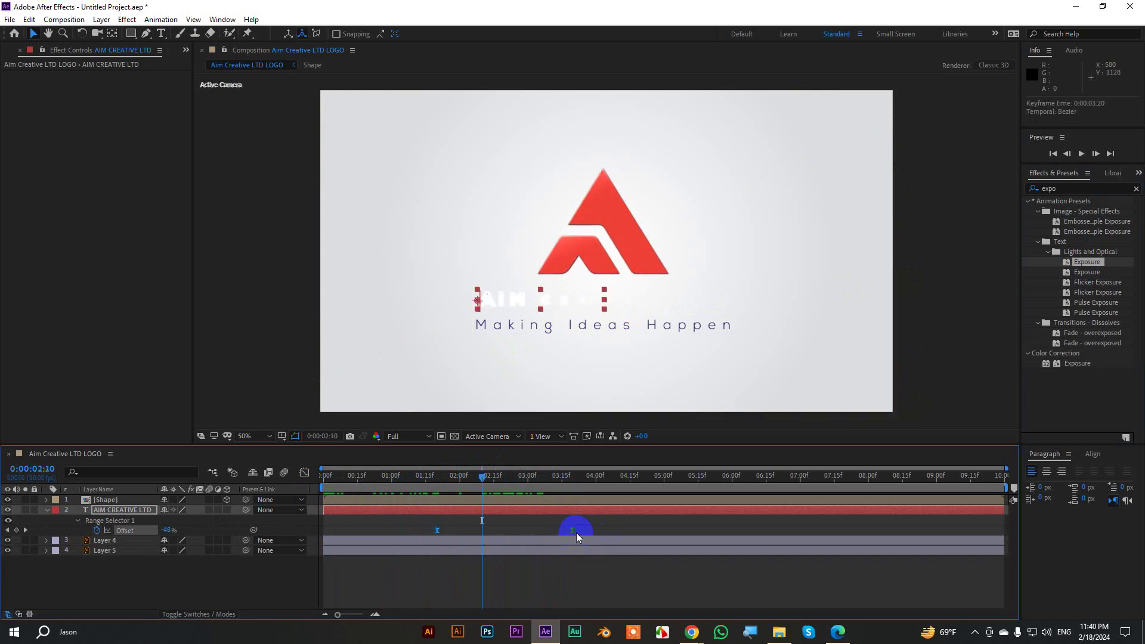
{"action": "left_click_drag", "start_coordinate": [576, 532], "coordinate": [482, 532]}
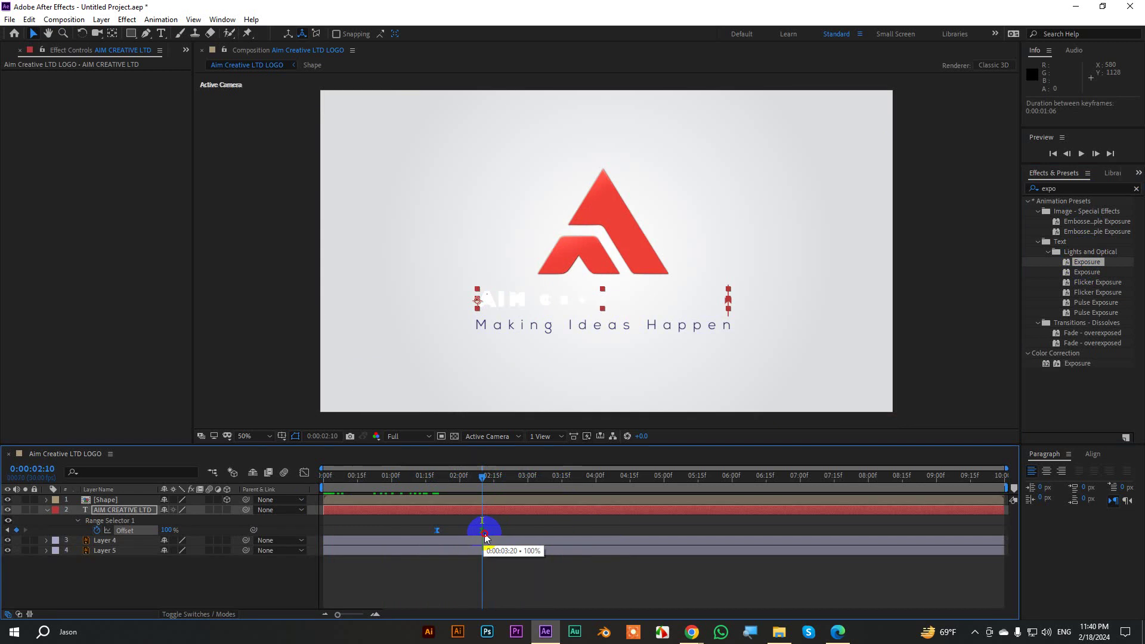
{"action": "key", "text": "Home"}
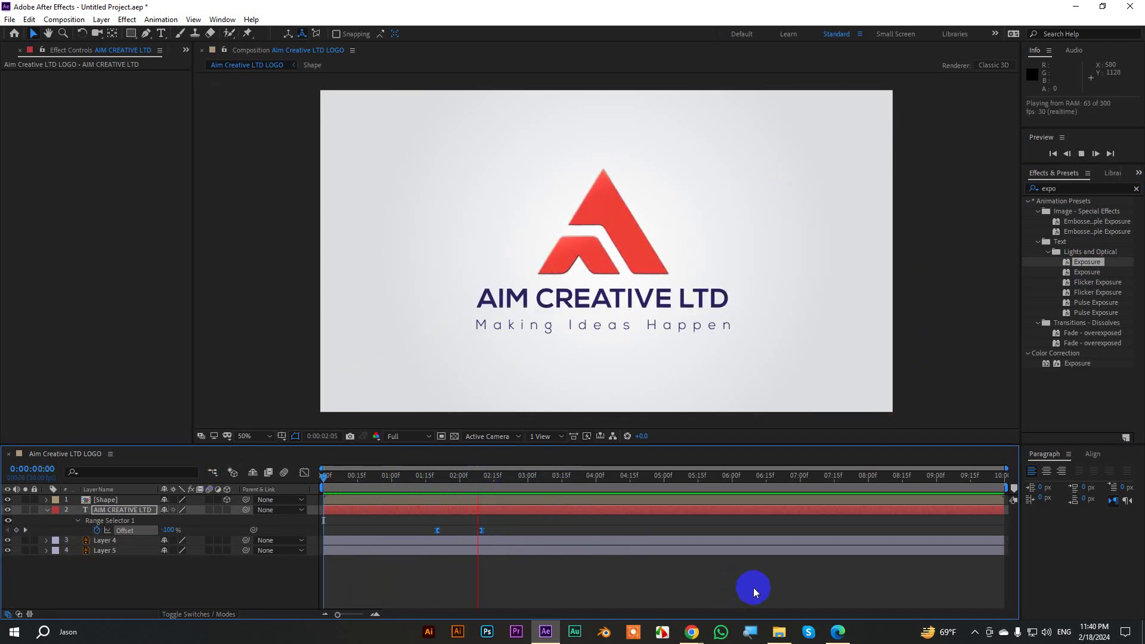
{"action": "left_click", "coordinate": [492, 528]}
Shift the ending Offset keyframe to 0:00:02:20 and preview the title reveal
{"action": "left_click_drag", "start_coordinate": [510, 477], "coordinate": [481, 485]}
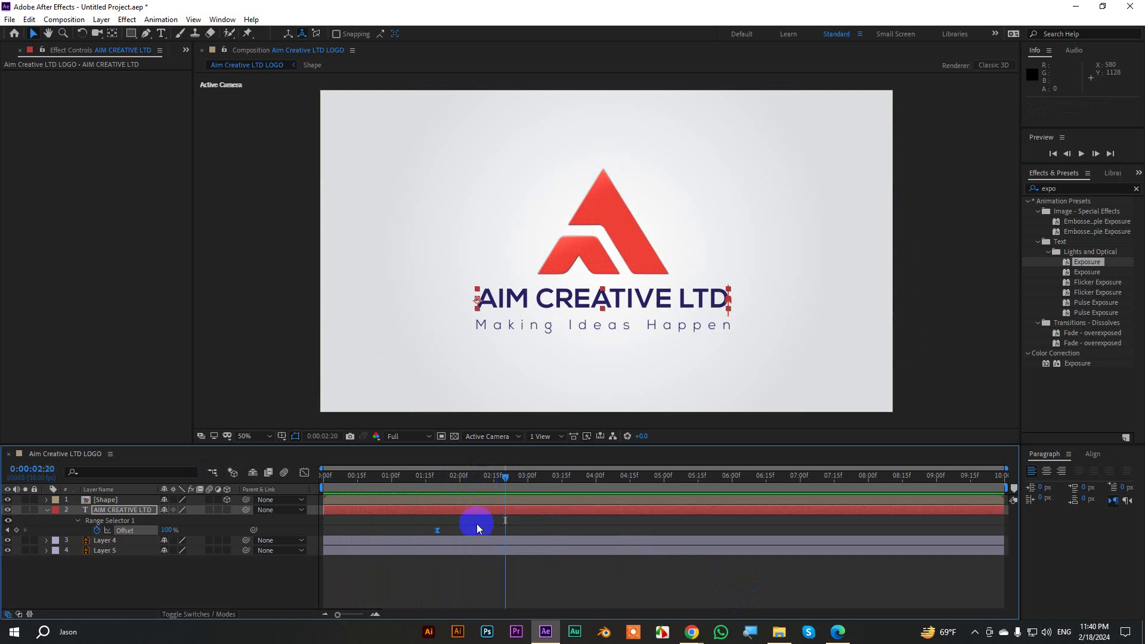
{"action": "left_click_drag", "start_coordinate": [481, 530], "coordinate": [506, 529]}
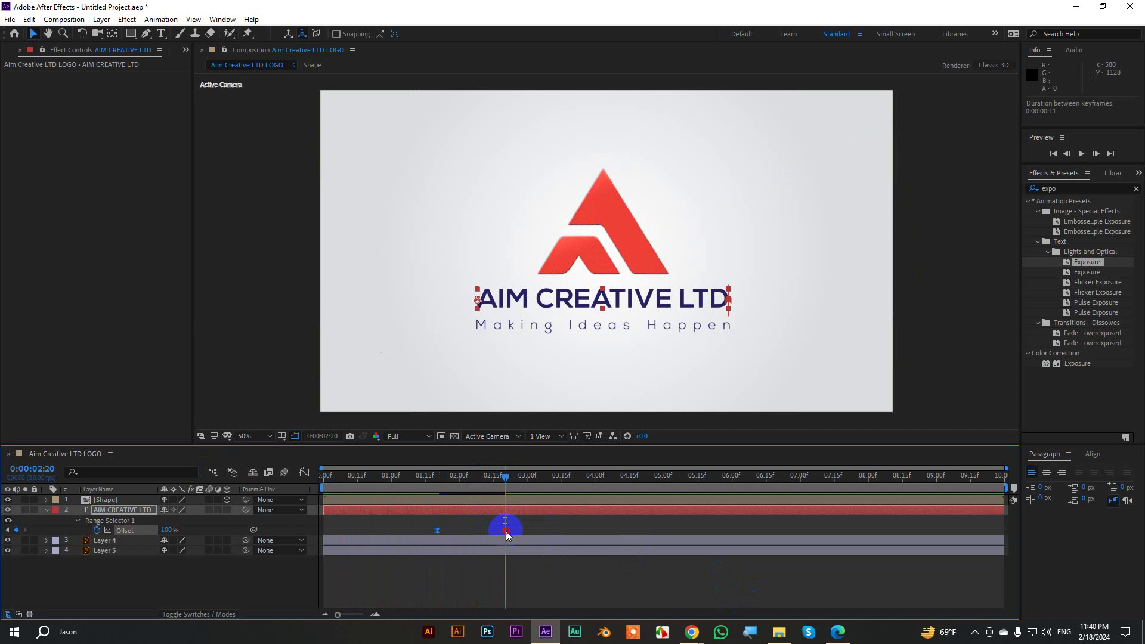
{"action": "key", "text": "Home"}
{"action": "key", "text": "space"}
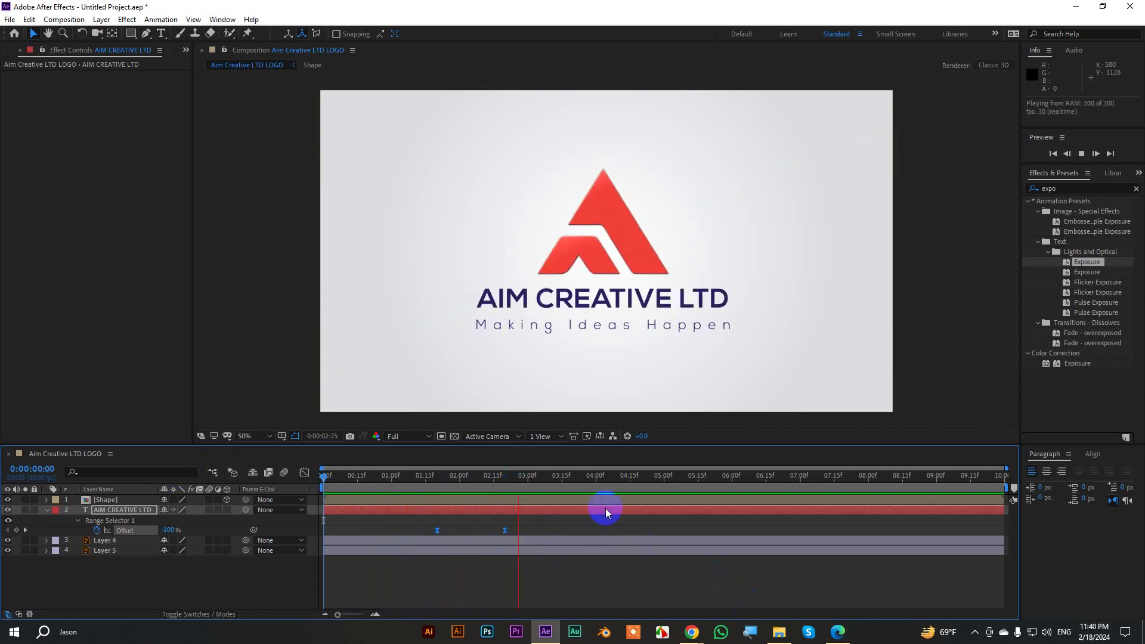
{"action": "key", "text": "space"}
{"action": "left_click_drag", "start_coordinate": [541, 486], "coordinate": [479, 530]}
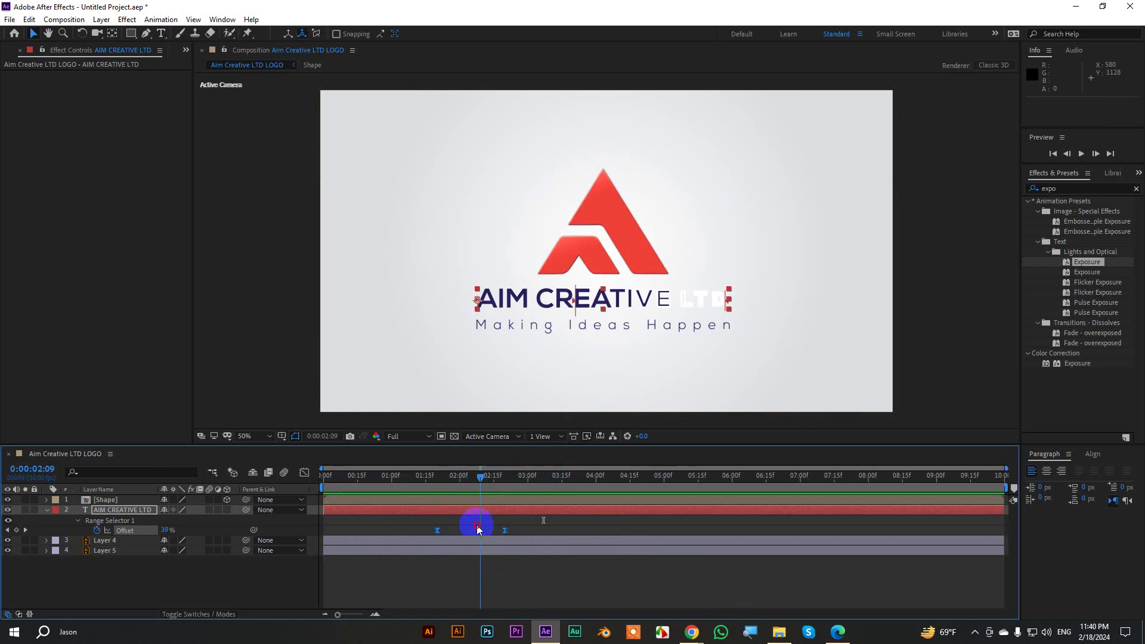
Expand the AIM CREATIVE LTD layer's Range Selector and Animator 1 properties
{"action": "left_click", "coordinate": [476, 512]}
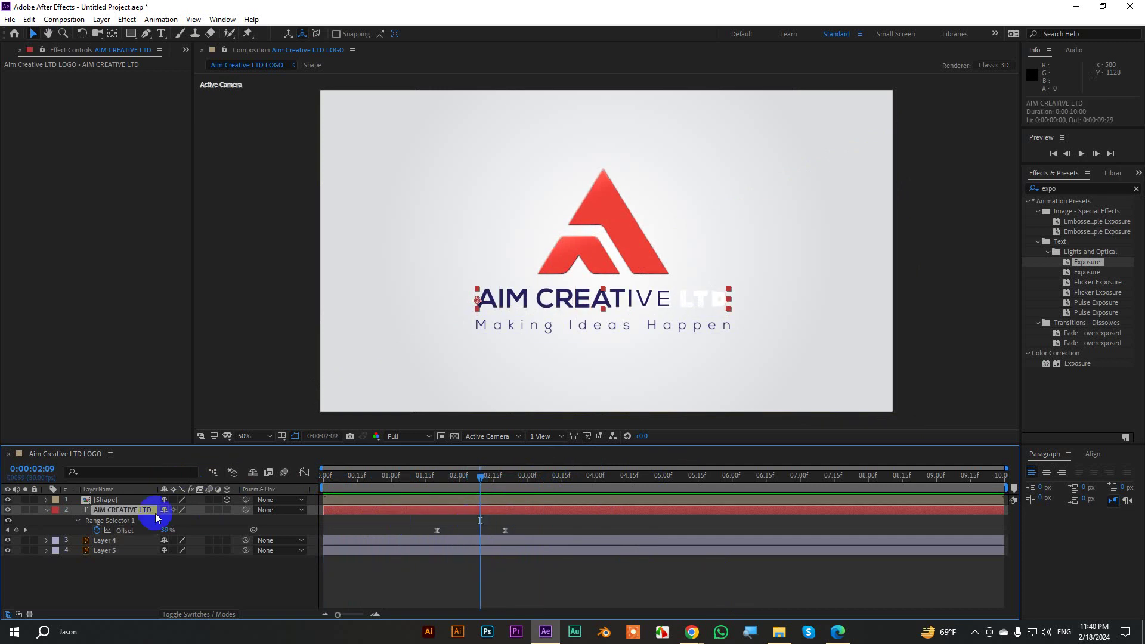
{"action": "left_click", "coordinate": [79, 521]}
{"action": "left_click", "coordinate": [78, 521]}
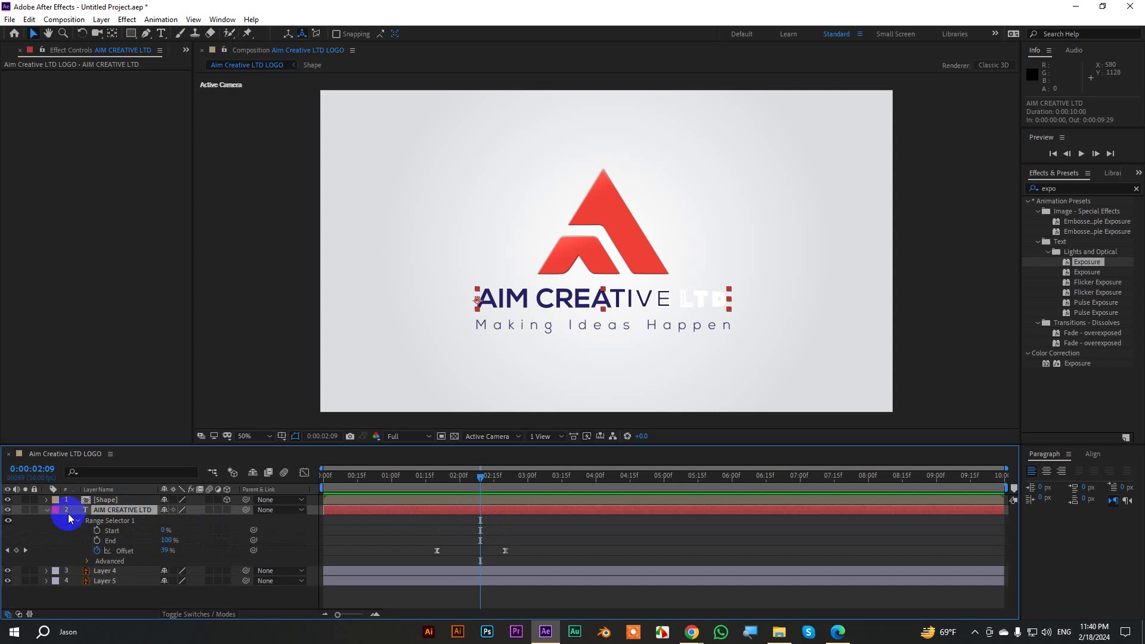
{"action": "left_click", "coordinate": [47, 509]}
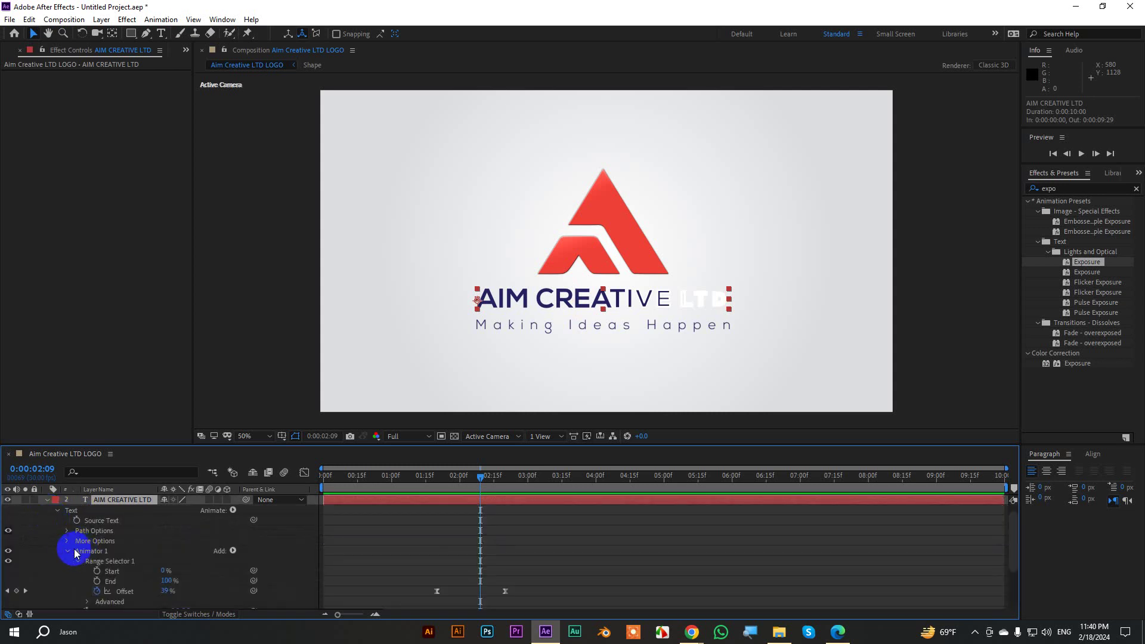
{"action": "left_click", "coordinate": [67, 551]}
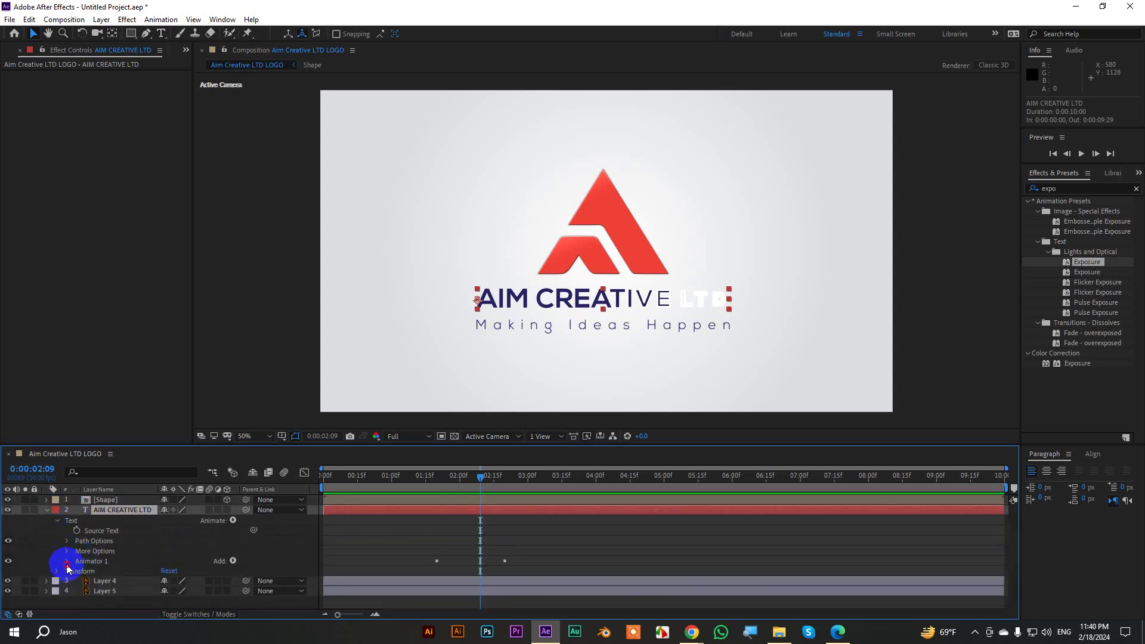
{"action": "left_click", "coordinate": [66, 562]}
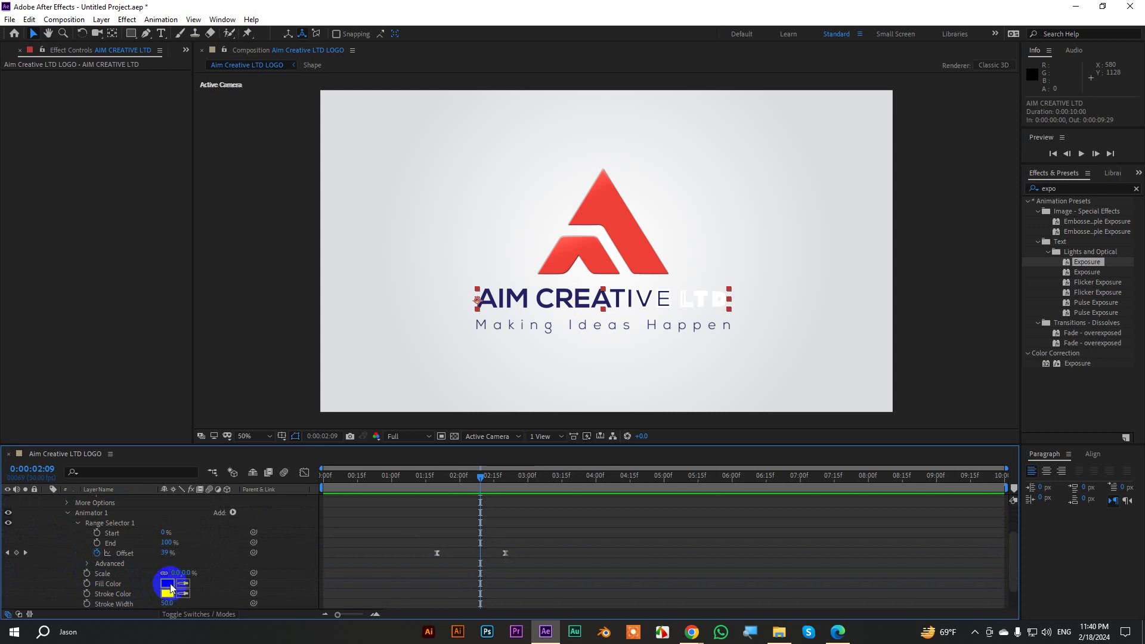
Sample the logo's red for the animator's Fill Color and Stroke Color
{"action": "left_click", "coordinate": [182, 586]}
{"action": "left_click", "coordinate": [554, 258]}
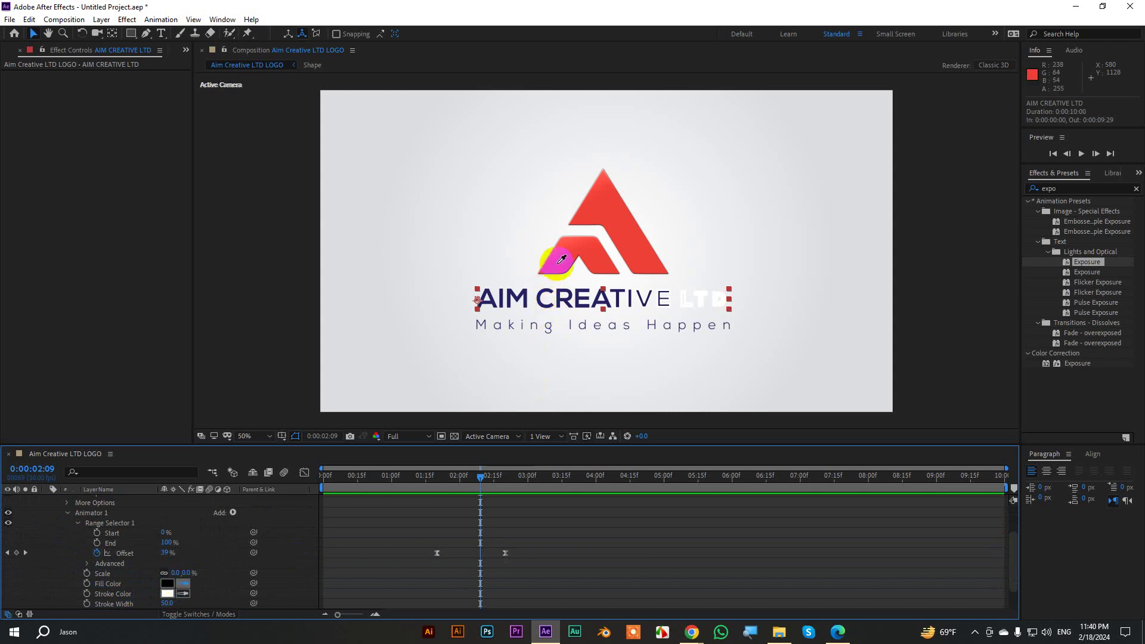
{"action": "left_click", "coordinate": [183, 594]}
{"action": "left_click", "coordinate": [565, 250]}
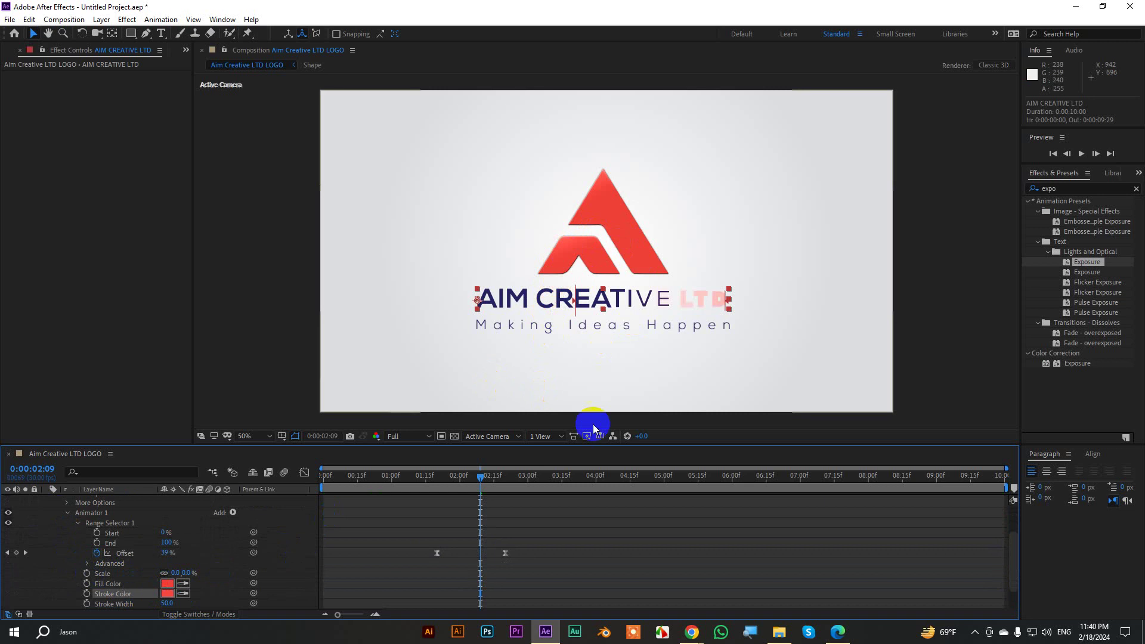
{"action": "left_click_drag", "start_coordinate": [480, 485], "coordinate": [468, 488]}
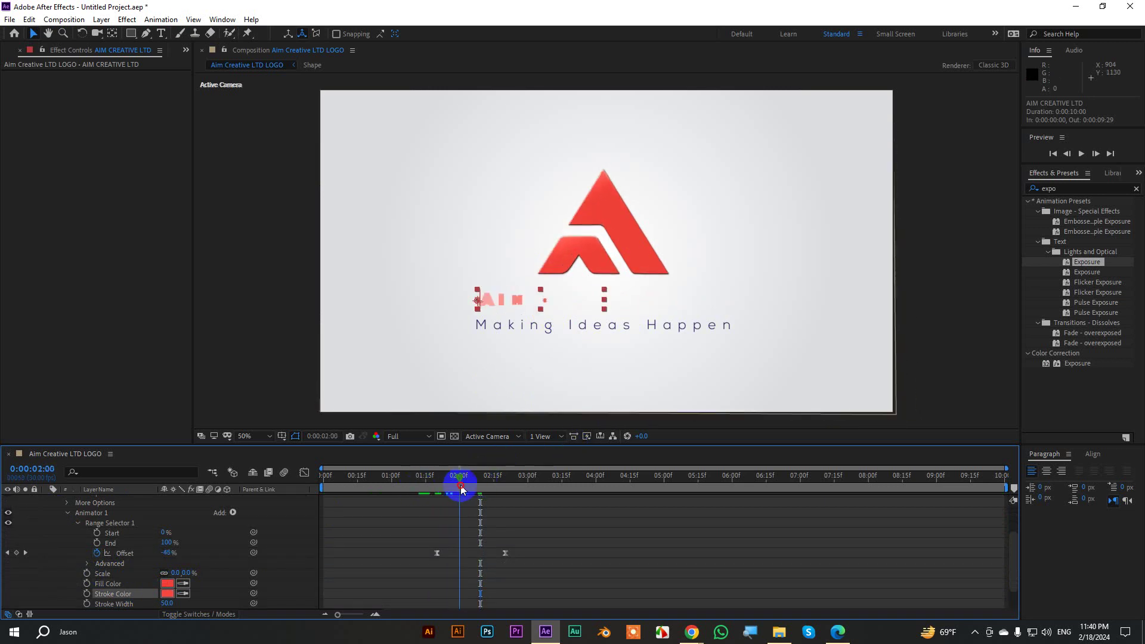
{"action": "left_click_drag", "start_coordinate": [468, 489], "coordinate": [484, 486]}
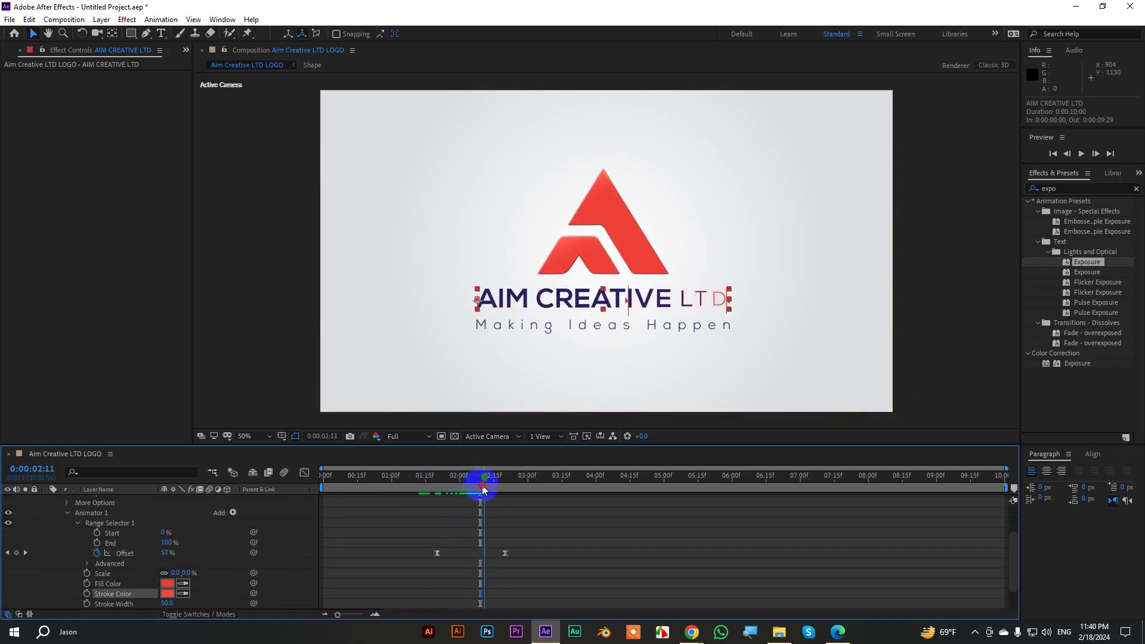
Try dark blue, then near-black Stroke Colors, and undo the last change
{"action": "left_click", "coordinate": [187, 592]}
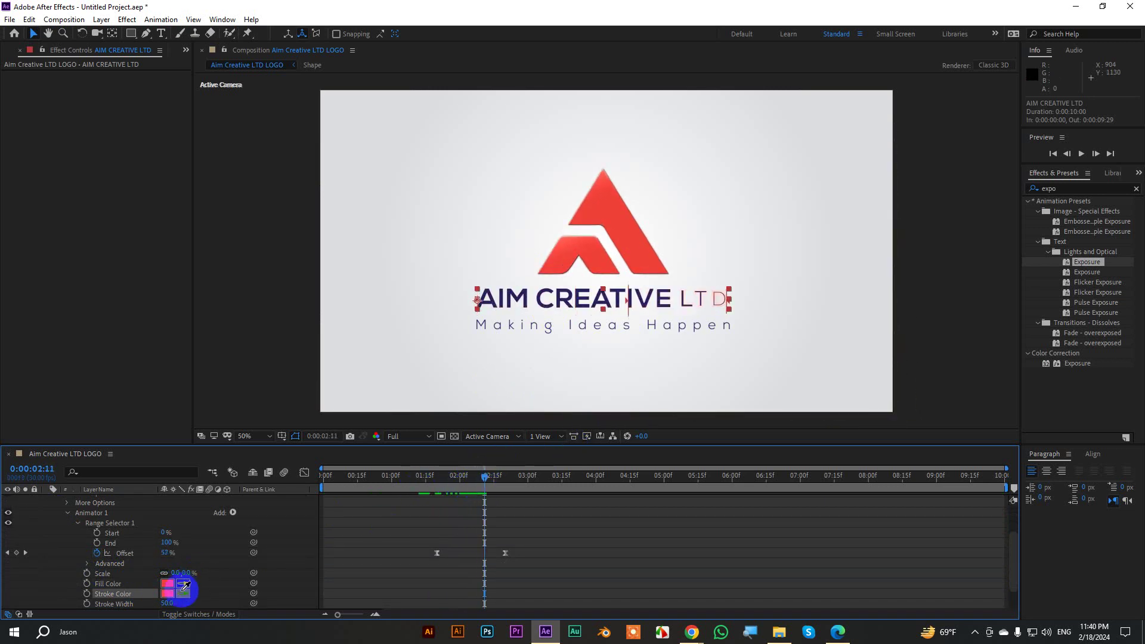
{"action": "left_click", "coordinate": [526, 294]}
{"action": "mouse_move", "coordinate": [485, 477]}
{"action": "left_mouse_down"}
{"action": "mouse_move", "coordinate": [449, 494]}
{"action": "mouse_move", "coordinate": [477, 493]}
{"action": "left_mouse_up"}
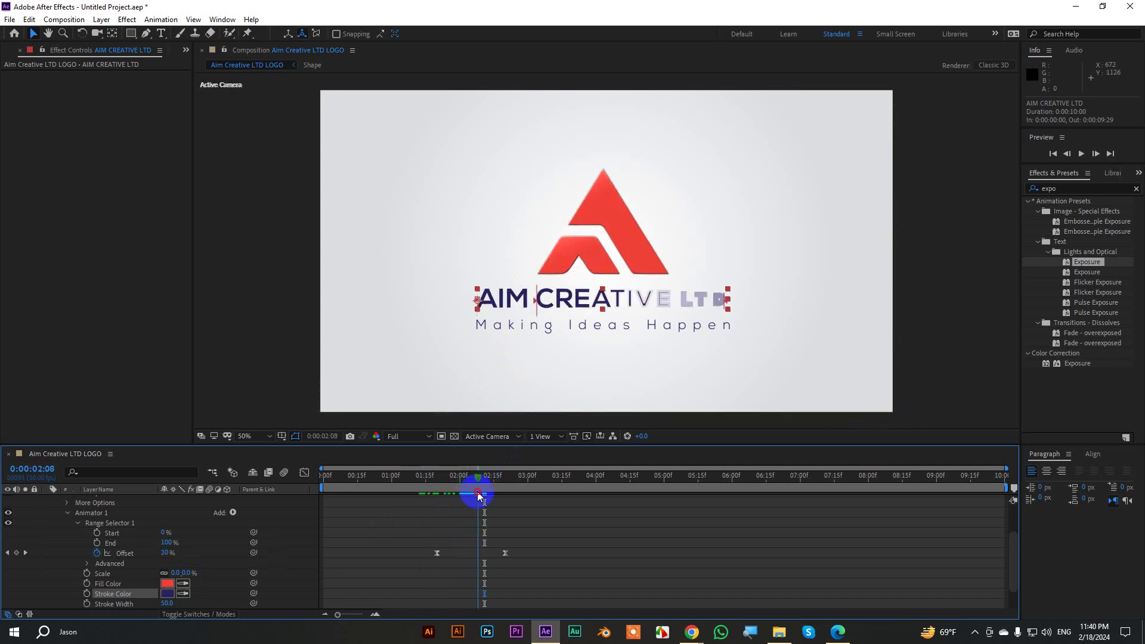
{"action": "left_click", "coordinate": [173, 599]}
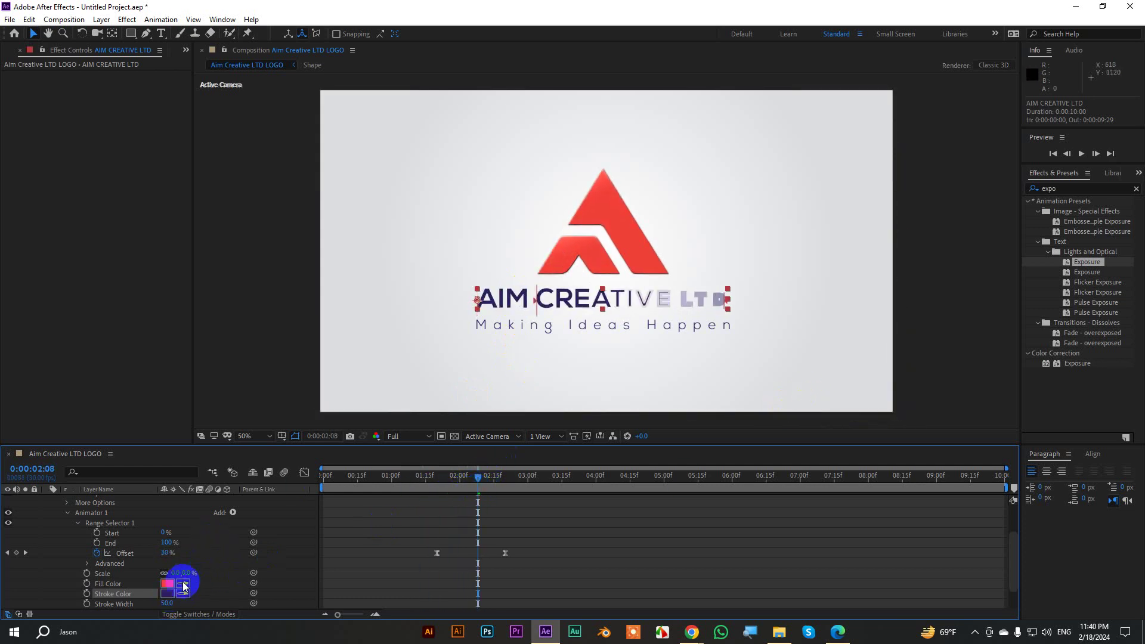
{"action": "left_click", "coordinate": [170, 594]}
{"action": "mouse_move", "coordinate": [864, 299]}
{"action": "left_mouse_down"}
{"action": "mouse_move", "coordinate": [942, 288]}
{"action": "mouse_move", "coordinate": [940, 303]}
{"action": "left_mouse_up"}
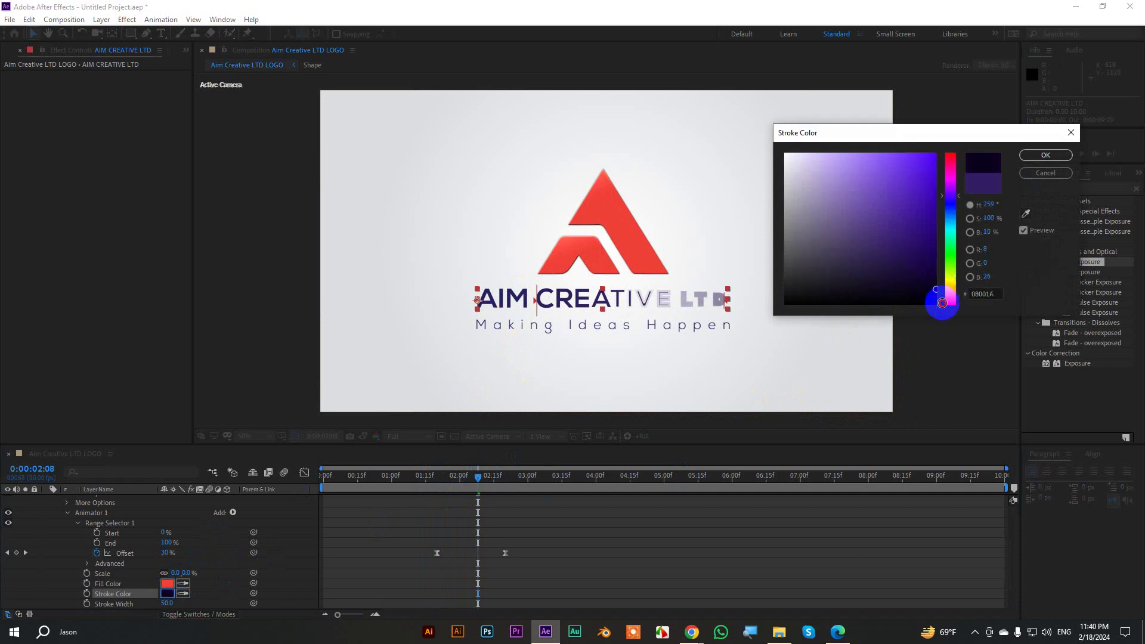
{"action": "left_click", "coordinate": [1045, 155]}
{"action": "mouse_move", "coordinate": [475, 481]}
{"action": "left_mouse_down"}
{"action": "mouse_move", "coordinate": [481, 491]}
{"action": "mouse_move", "coordinate": [441, 502]}
{"action": "mouse_move", "coordinate": [495, 518]}
{"action": "left_mouse_up"}
{"action": "key", "text": "ctrl+z"}
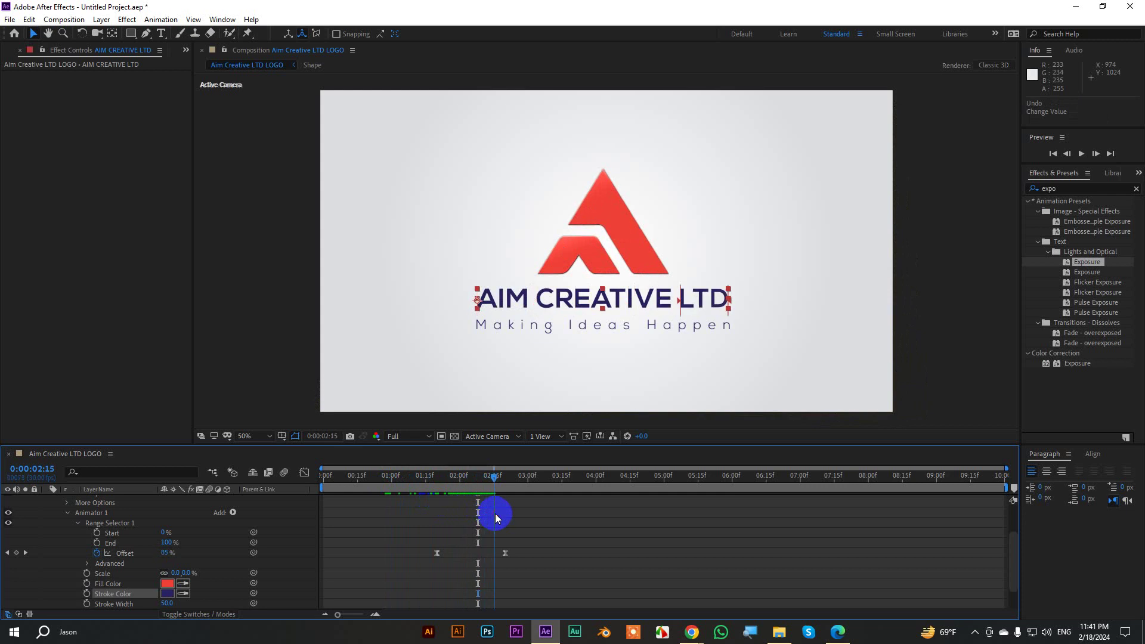
Confirm the title is fully revealed at 0:00:02:20, then collapse the layer
{"action": "scroll", "coordinate": [47, 516], "scroll_direction": "up", "scroll_amount": 3}
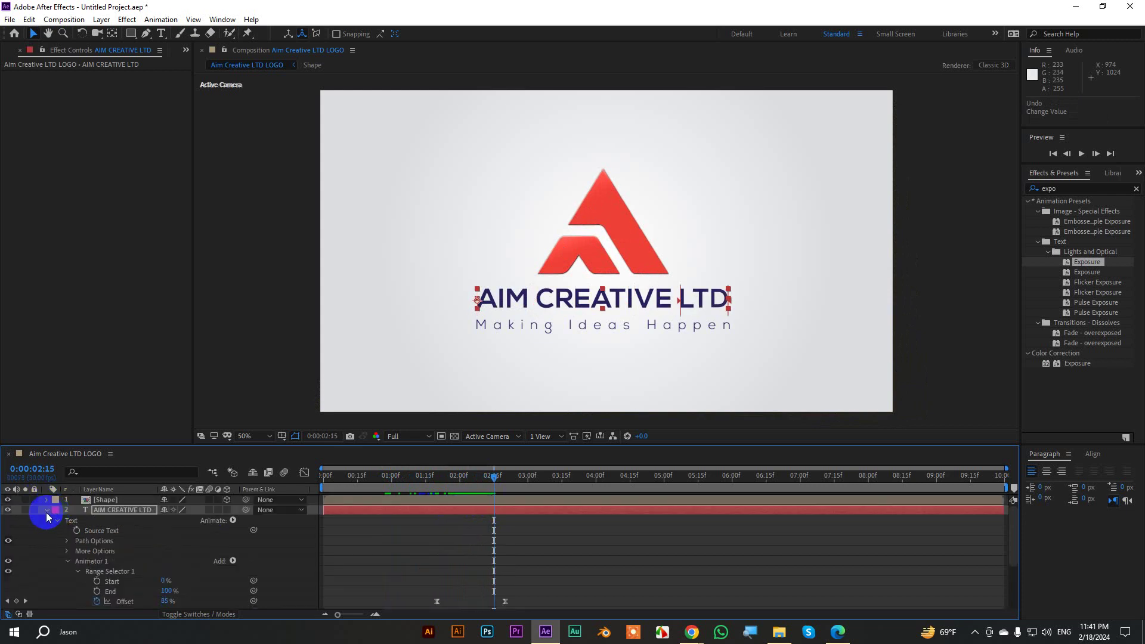
{"action": "left_click", "coordinate": [512, 486]}
{"action": "left_click_drag", "start_coordinate": [470, 478], "coordinate": [496, 490]}
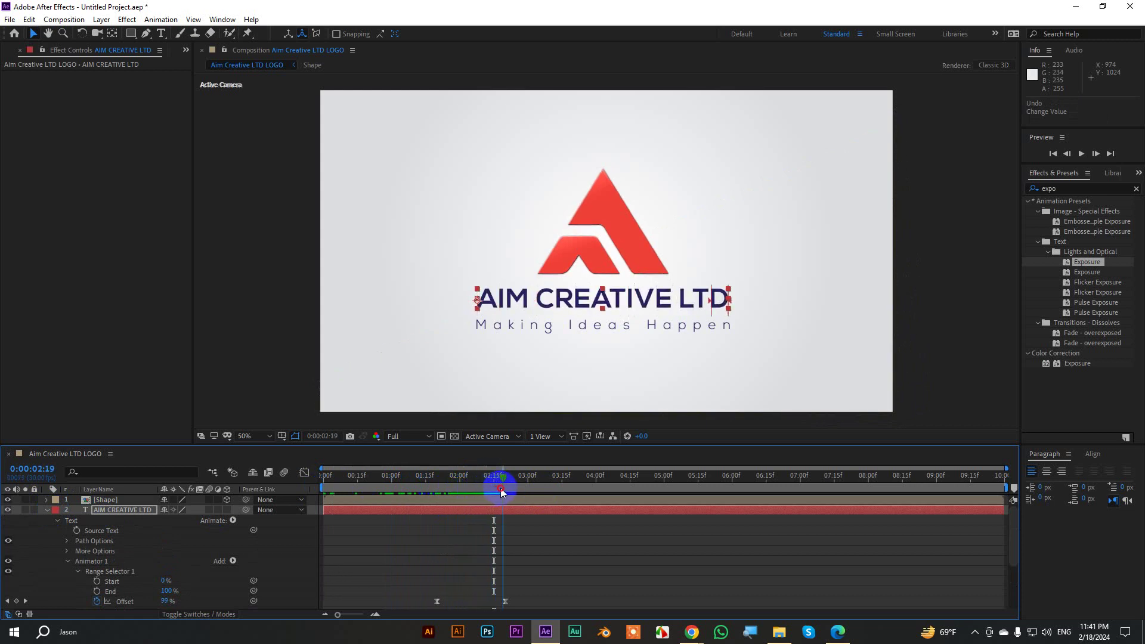
{"action": "left_click_drag", "start_coordinate": [501, 490], "coordinate": [502, 490]}
{"action": "left_click", "coordinate": [58, 523]}
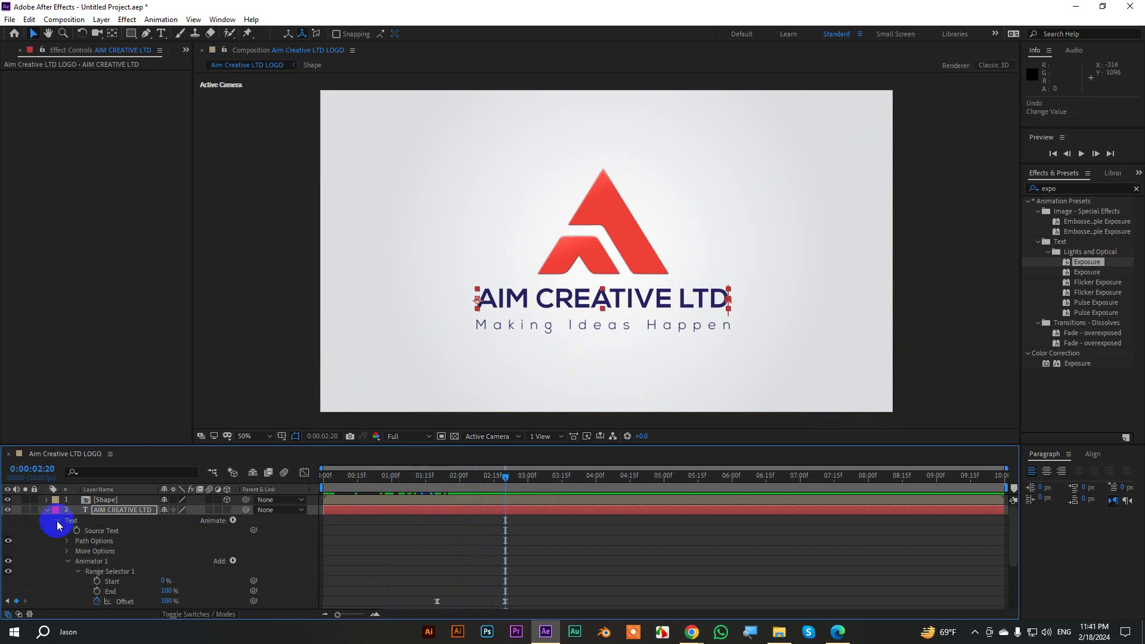
{"action": "left_click", "coordinate": [45, 509]}
Draw a rectangle mask around the Making Ideas Happen tagline on Layer 4
{"action": "left_click", "coordinate": [649, 331]}
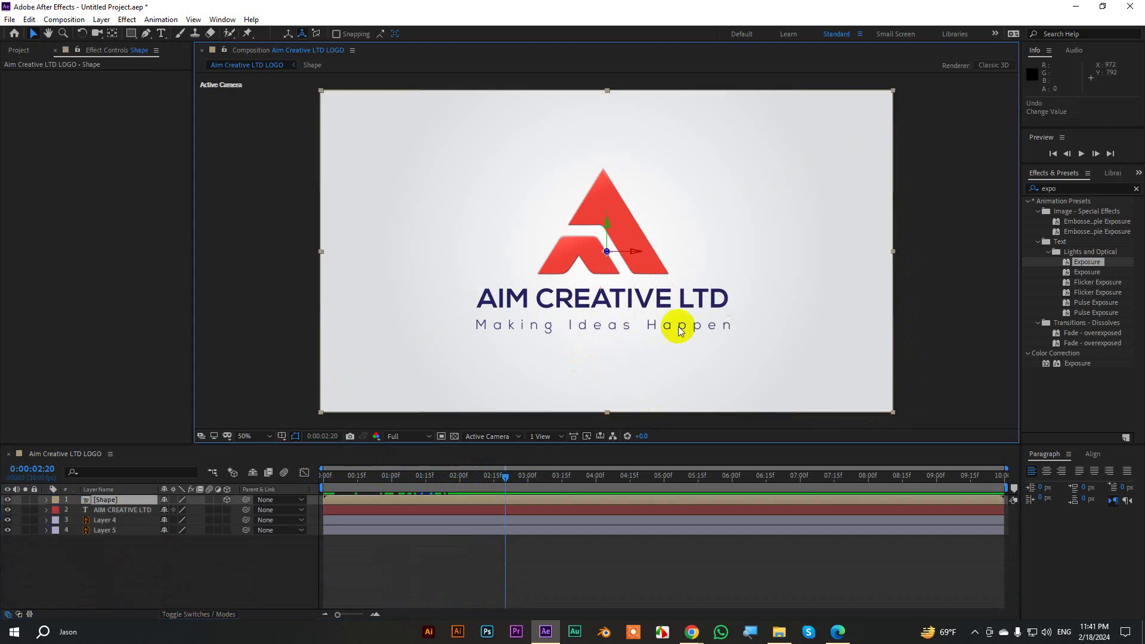
{"action": "left_click", "coordinate": [102, 520]}
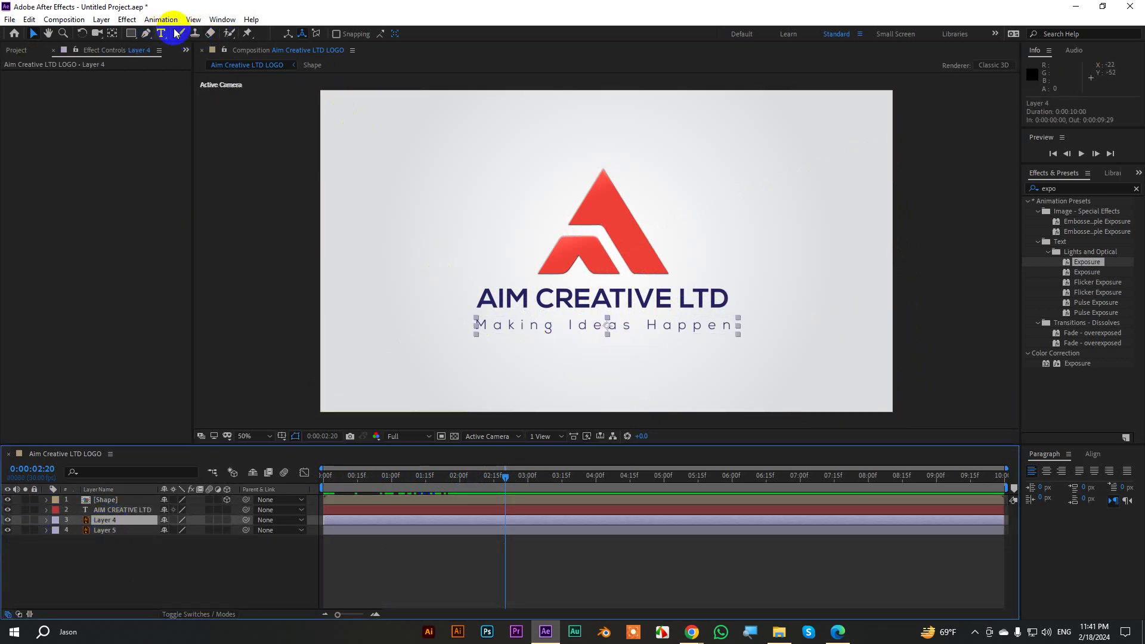
{"action": "left_click", "coordinate": [131, 33]}
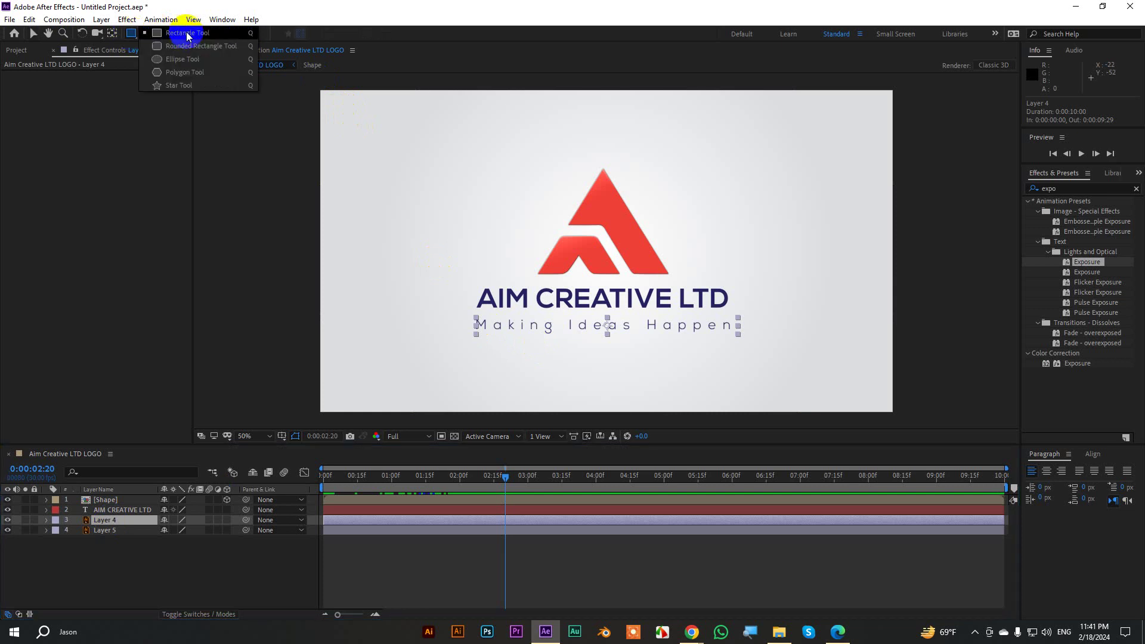
{"action": "left_click_drag", "start_coordinate": [466, 314], "coordinate": [739, 338]}
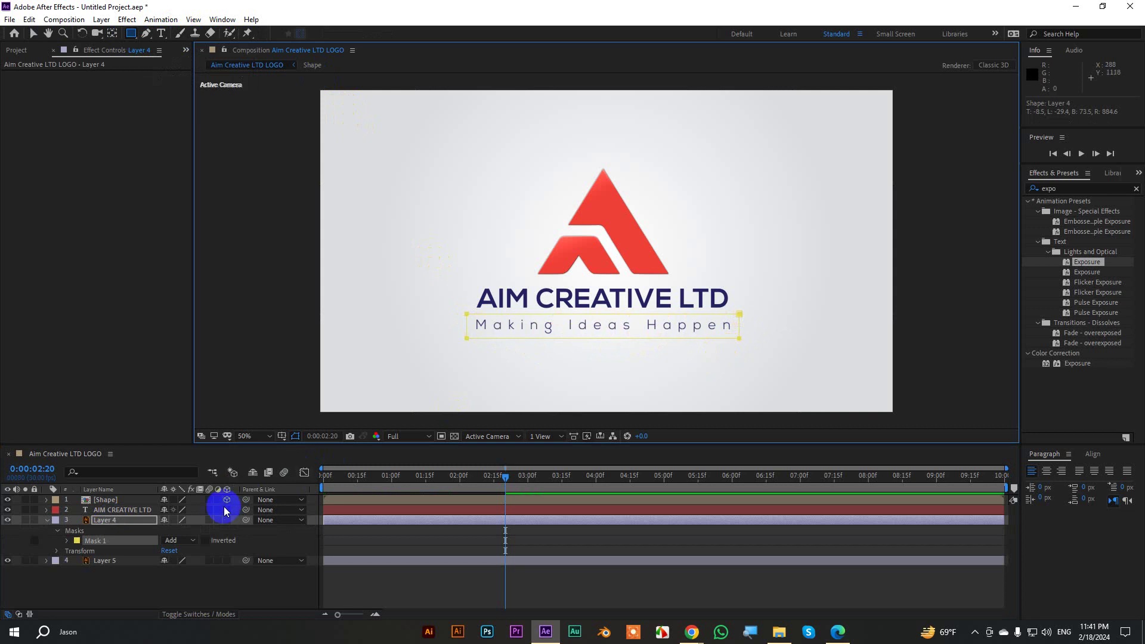
Set Mask Path keyframes at 0:00:02:20 and 0:00:04:00, leaving mask opacity at 100%
{"action": "left_click", "coordinate": [67, 542]}
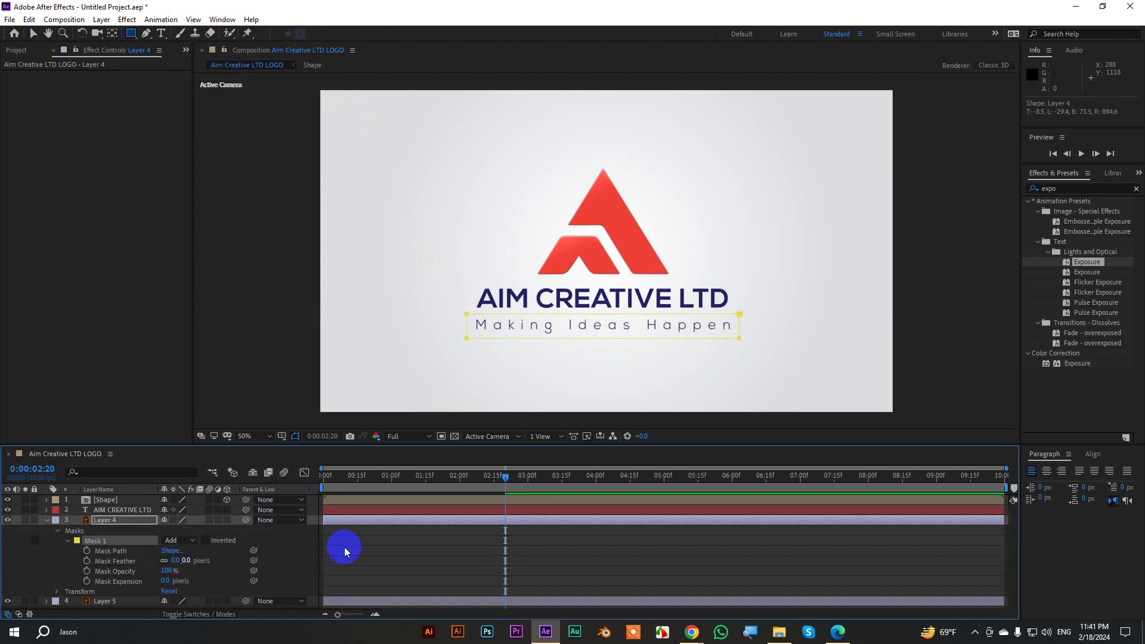
{"action": "left_click", "coordinate": [87, 550]}
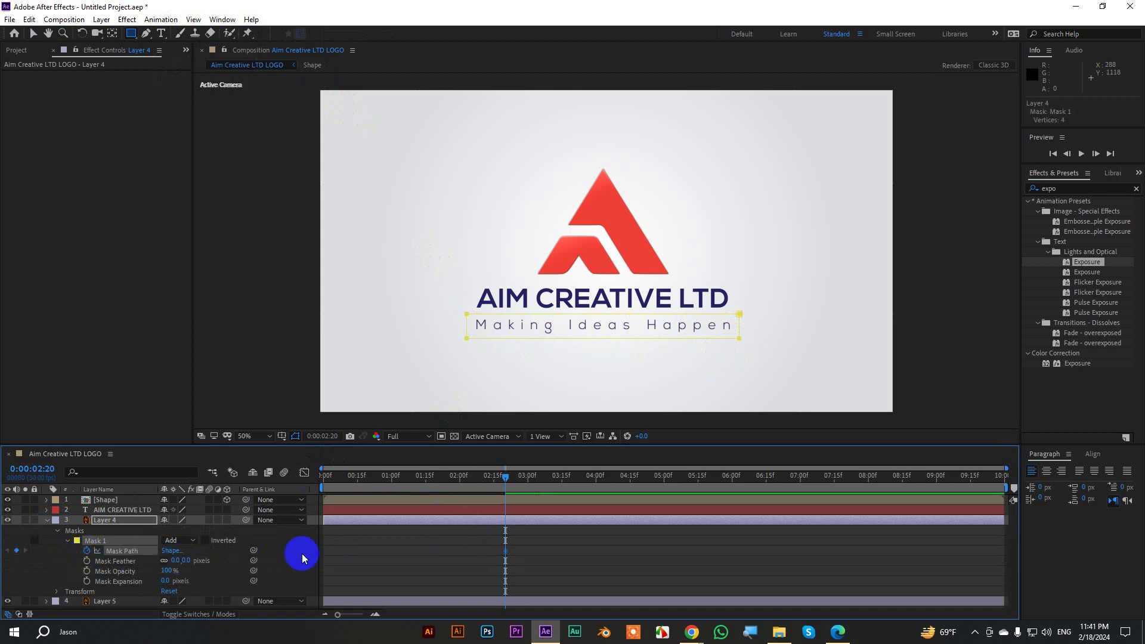
{"action": "key", "text": "shift+Page_Down"}
{"action": "key", "text": "shift+Page_Down"}
{"action": "key", "text": "shift+Page_Down"}
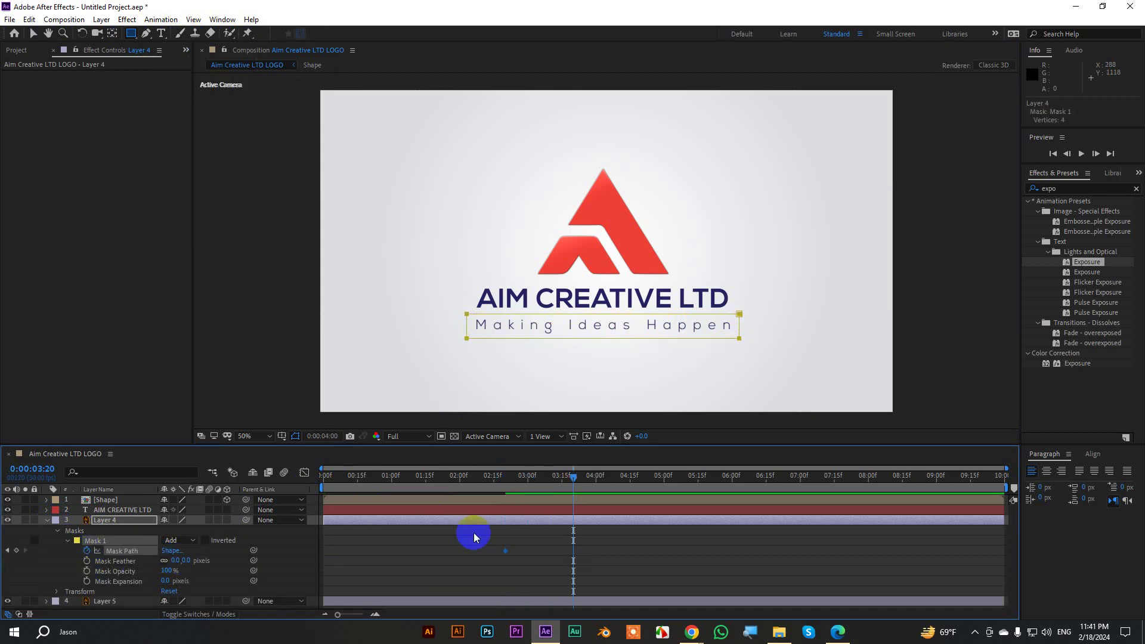
{"action": "key", "text": "shift+Page_Down"}
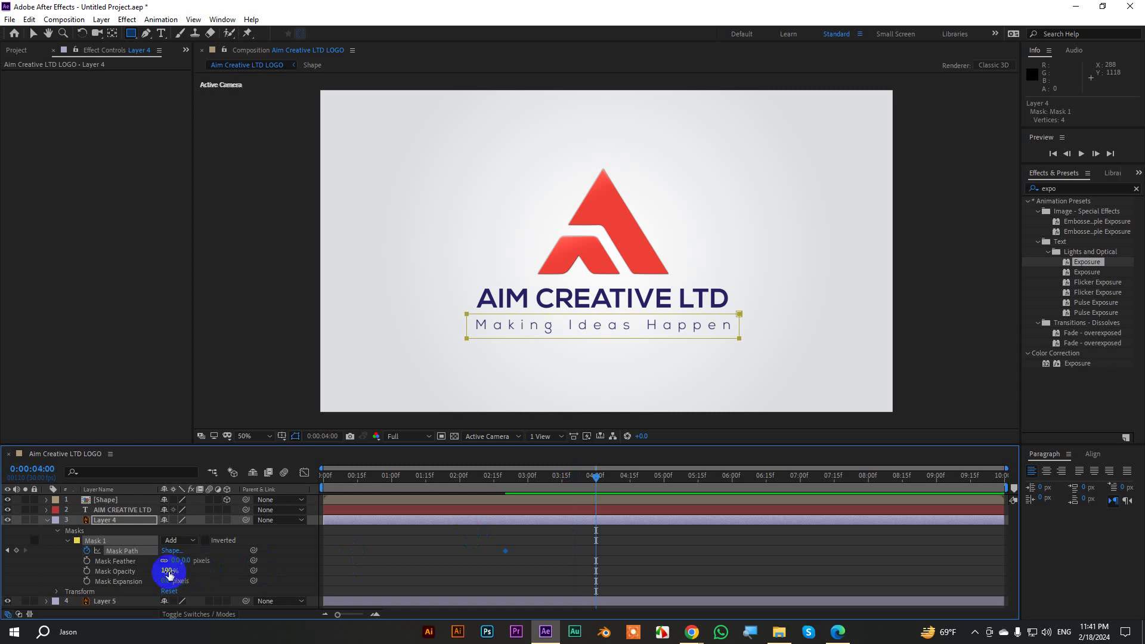
{"action": "left_click", "coordinate": [168, 571]}
{"action": "key", "text": "Return"}
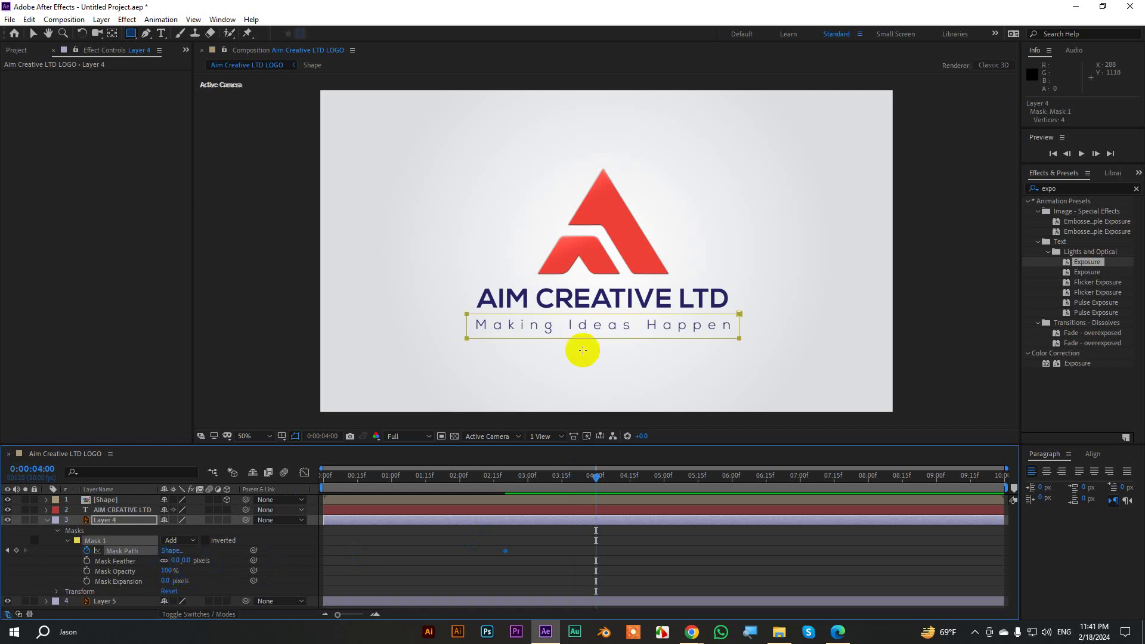
{"action": "left_click", "coordinate": [33, 37]}
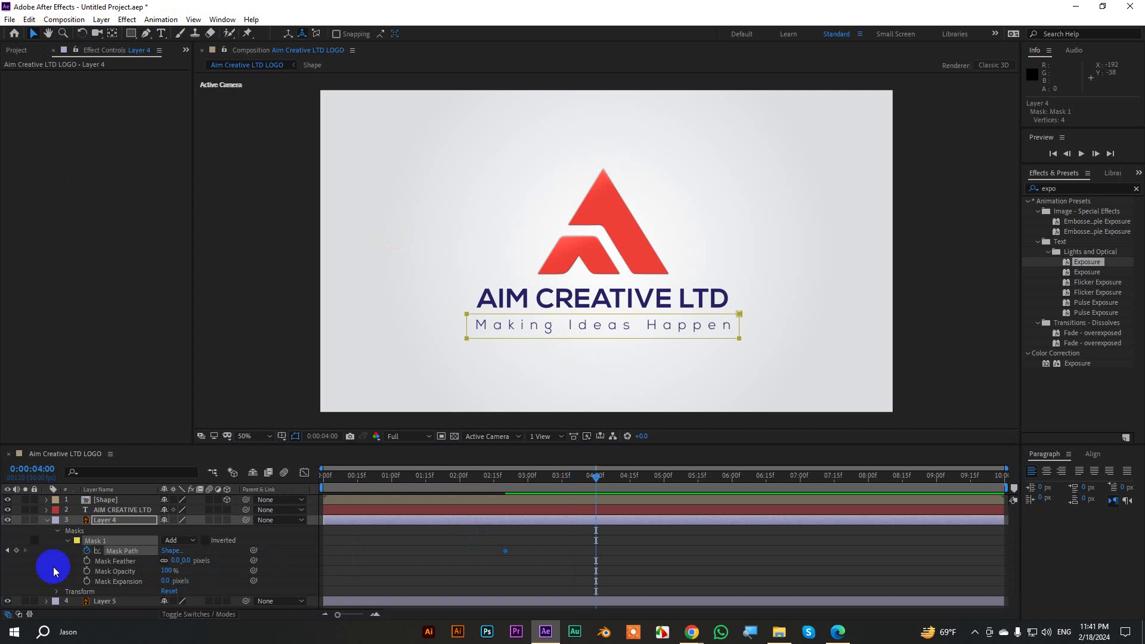
{"action": "left_click", "coordinate": [16, 550]}
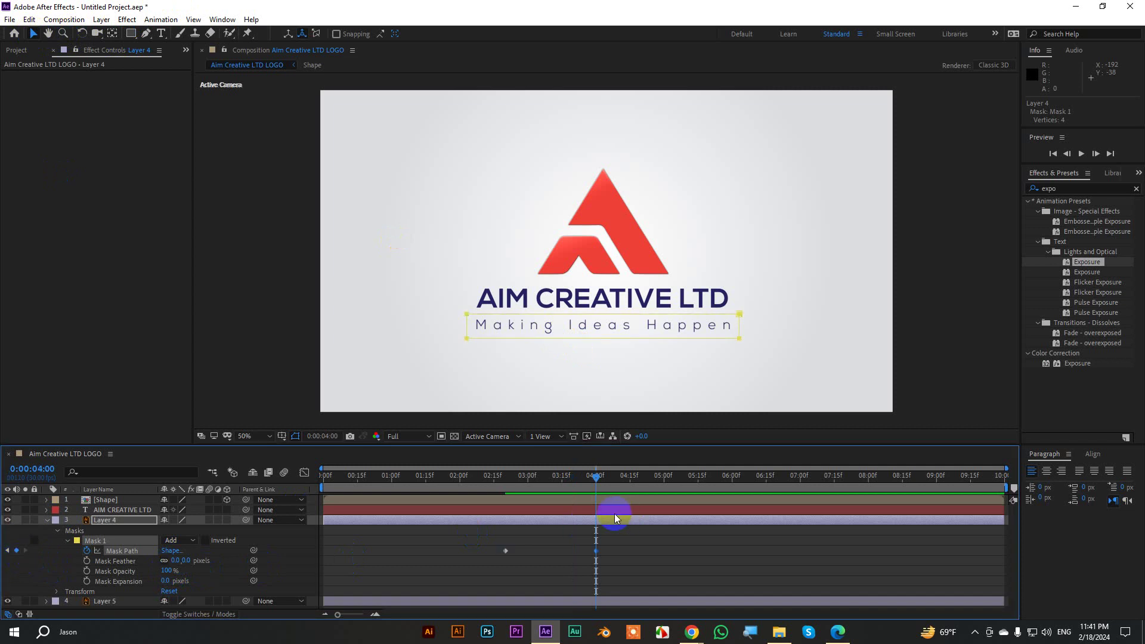
At 0:00:02:20, pull the mask's left and right edges together to hide the tagline
{"action": "left_click_drag", "start_coordinate": [529, 489], "coordinate": [506, 491]}
{"action": "left_click", "coordinate": [449, 305]}
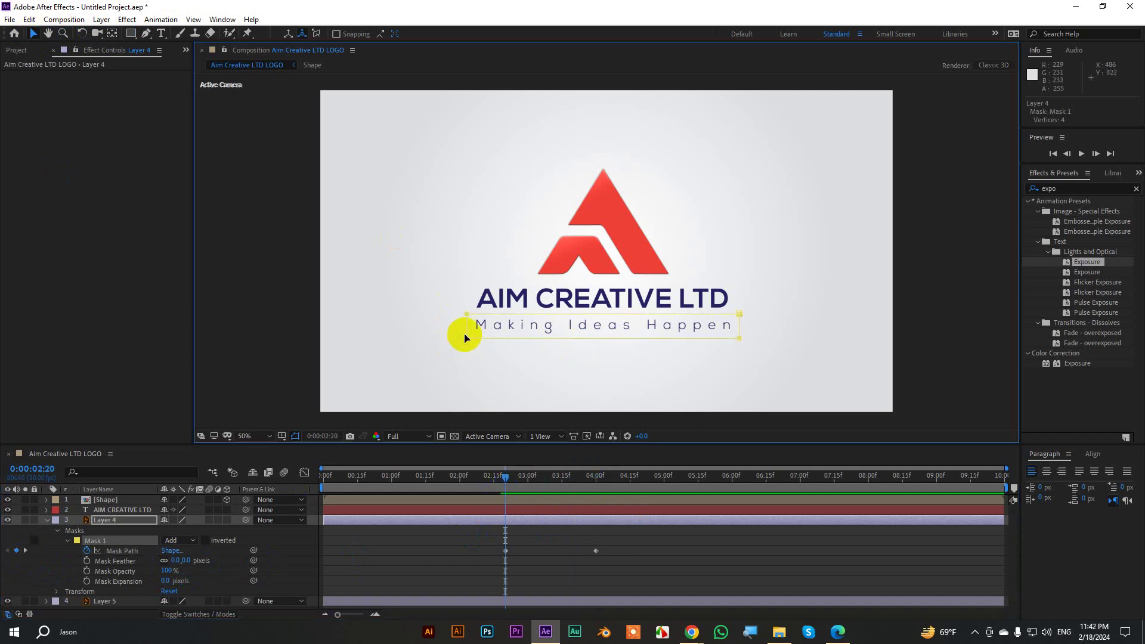
{"action": "left_click_drag", "start_coordinate": [467, 341], "coordinate": [605, 344]}
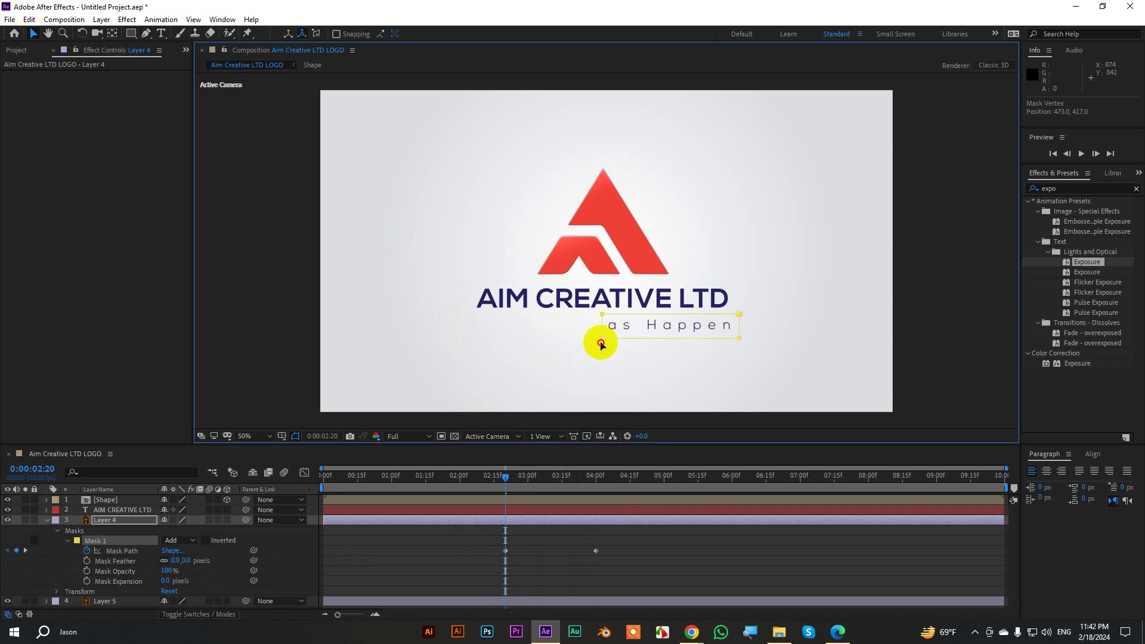
{"action": "left_click_drag", "start_coordinate": [739, 314], "coordinate": [604, 317]}
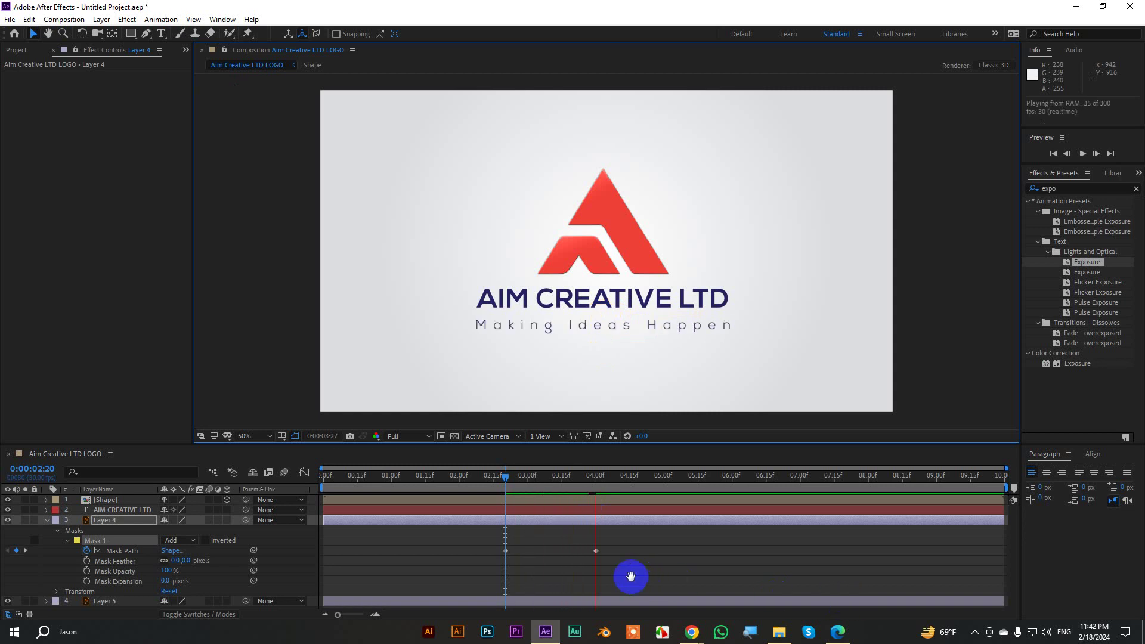
{"action": "left_click_drag", "start_coordinate": [630, 571], "coordinate": [500, 548]}
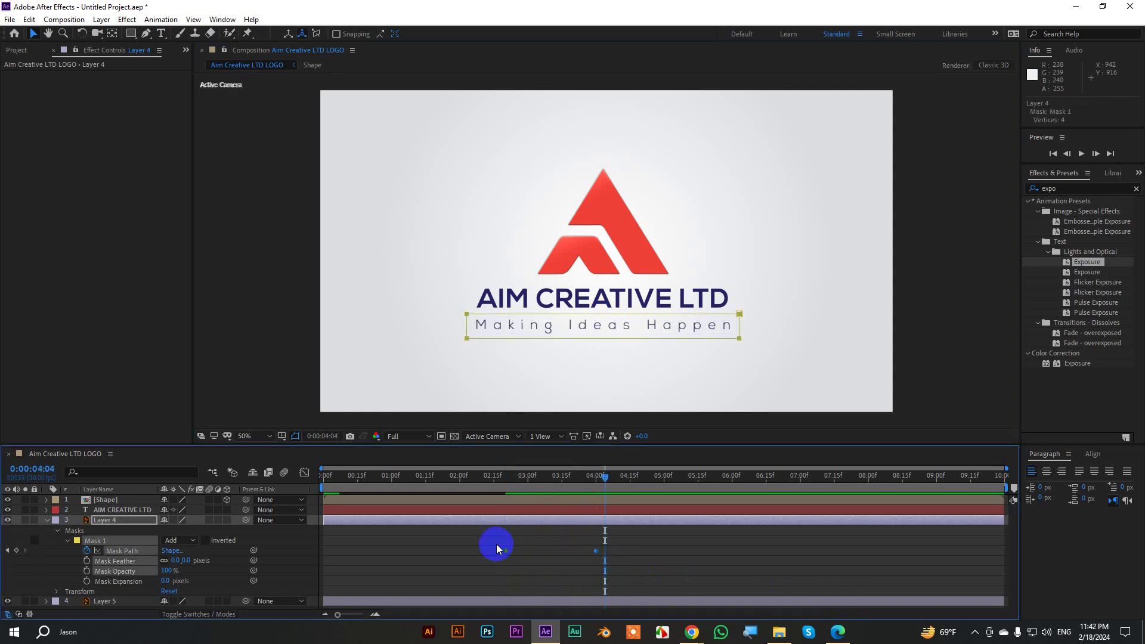
Increase the easing influence on the 4:00 mask path keyframe in the speed graph
{"action": "left_click", "coordinate": [304, 472]}
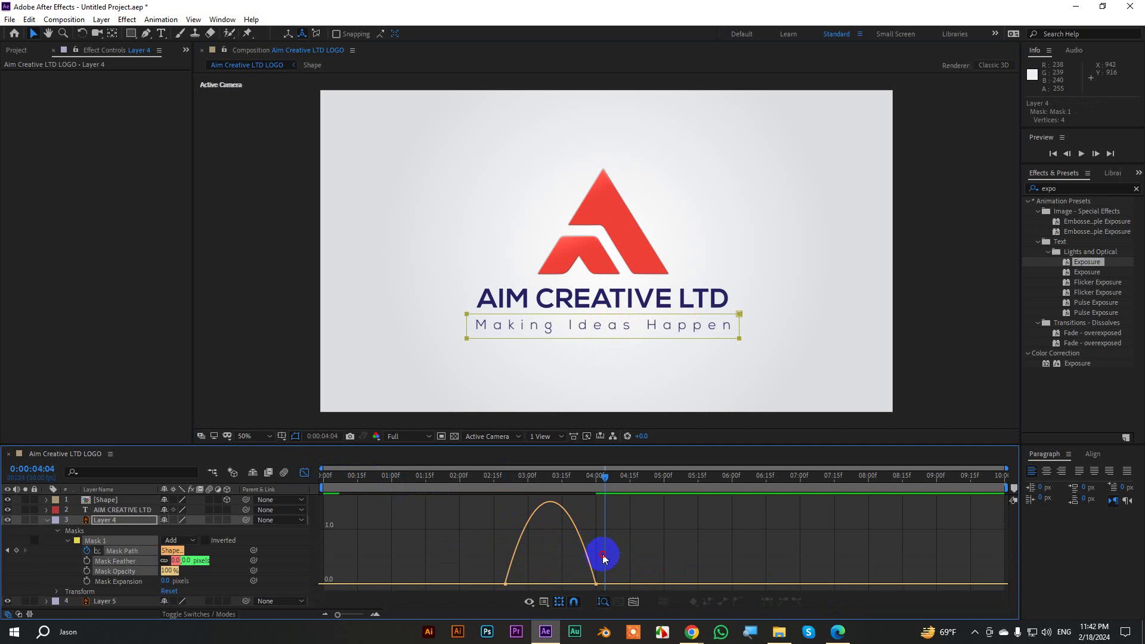
{"action": "left_click", "coordinate": [595, 585]}
{"action": "left_click_drag", "start_coordinate": [576, 587], "coordinate": [565, 589]}
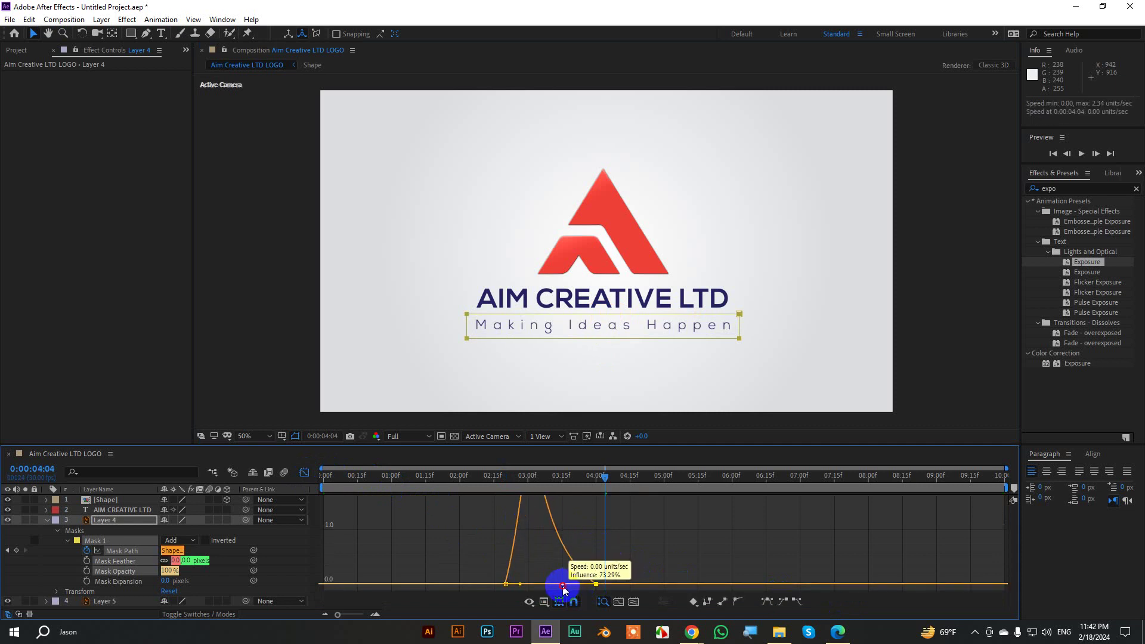
{"action": "left_click", "coordinate": [297, 472]}
{"action": "left_click", "coordinate": [305, 475]}
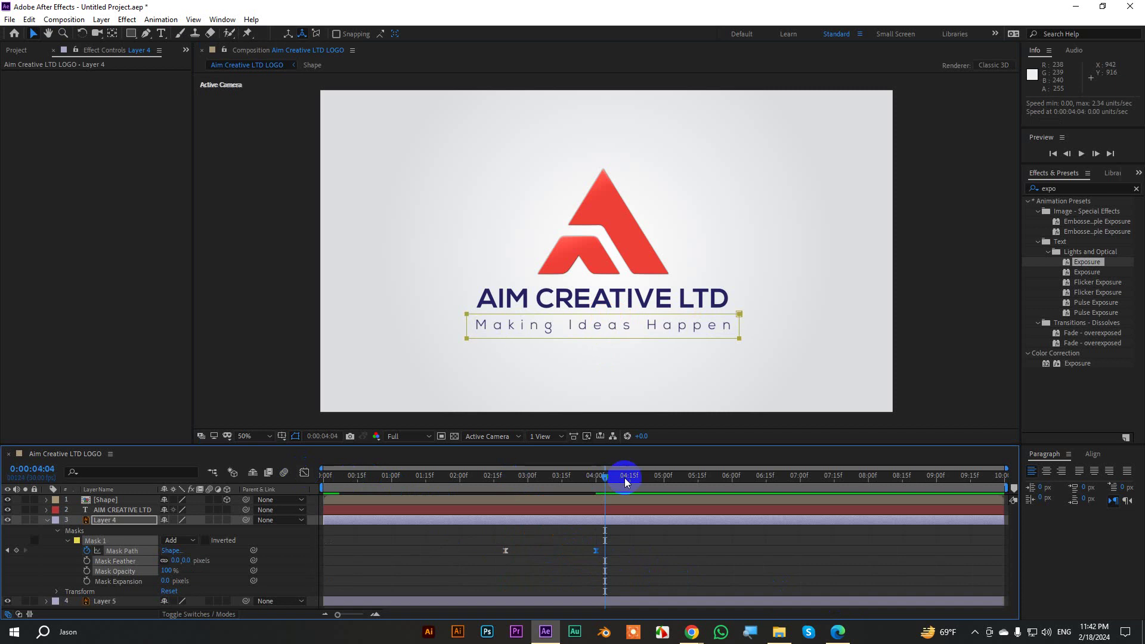
Set the tagline mask feather to 50 pixels
{"action": "left_click_drag", "start_coordinate": [620, 475], "coordinate": [550, 486]}
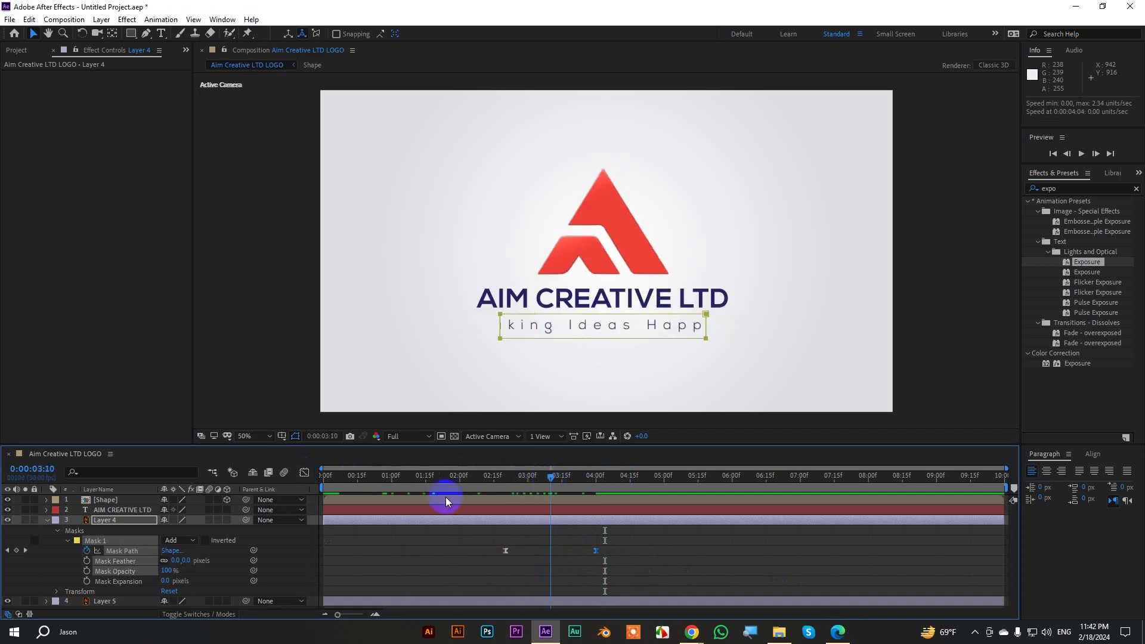
{"action": "left_click", "coordinate": [186, 570]}
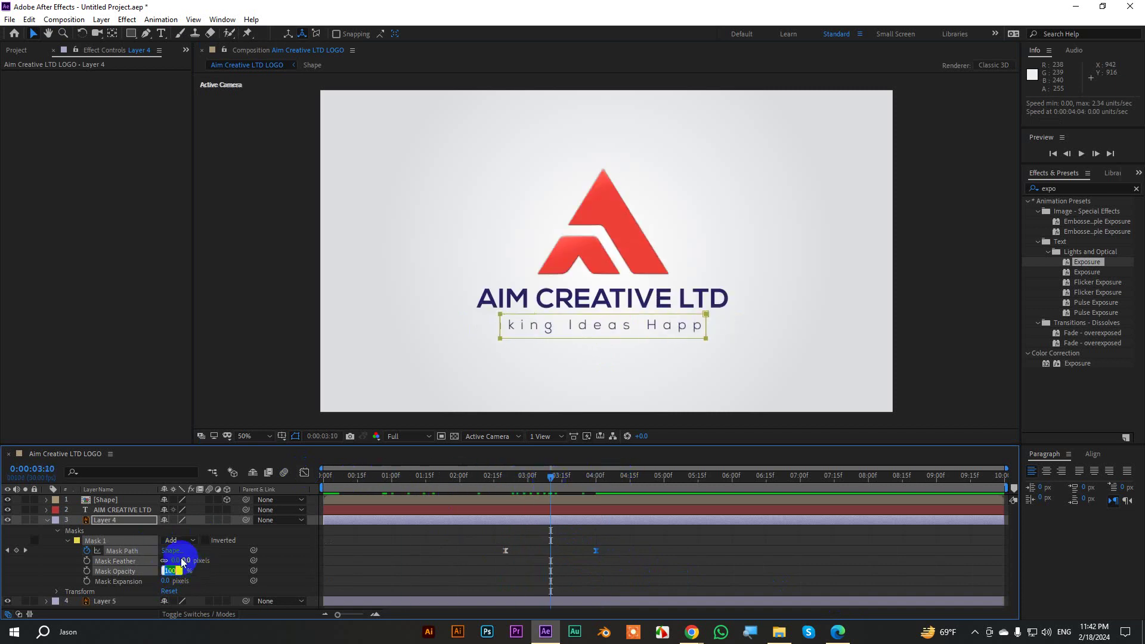
{"action": "left_click_drag", "start_coordinate": [179, 557], "coordinate": [195, 563]}
{"action": "type", "text": "5"}
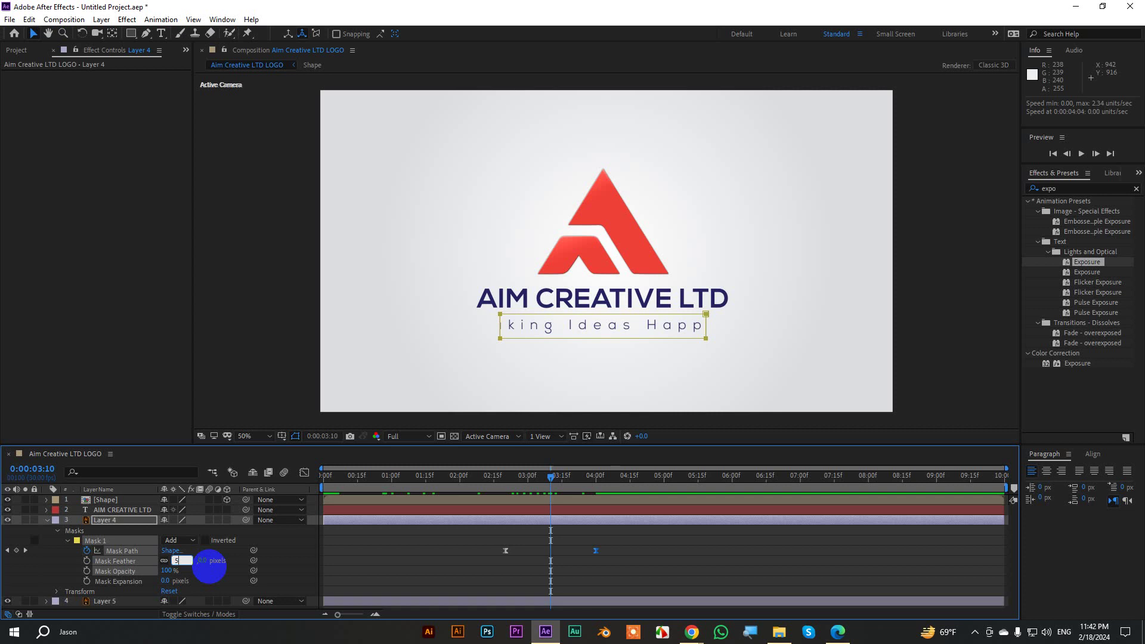
{"action": "type", "text": "0"}
{"action": "key", "text": "Return"}
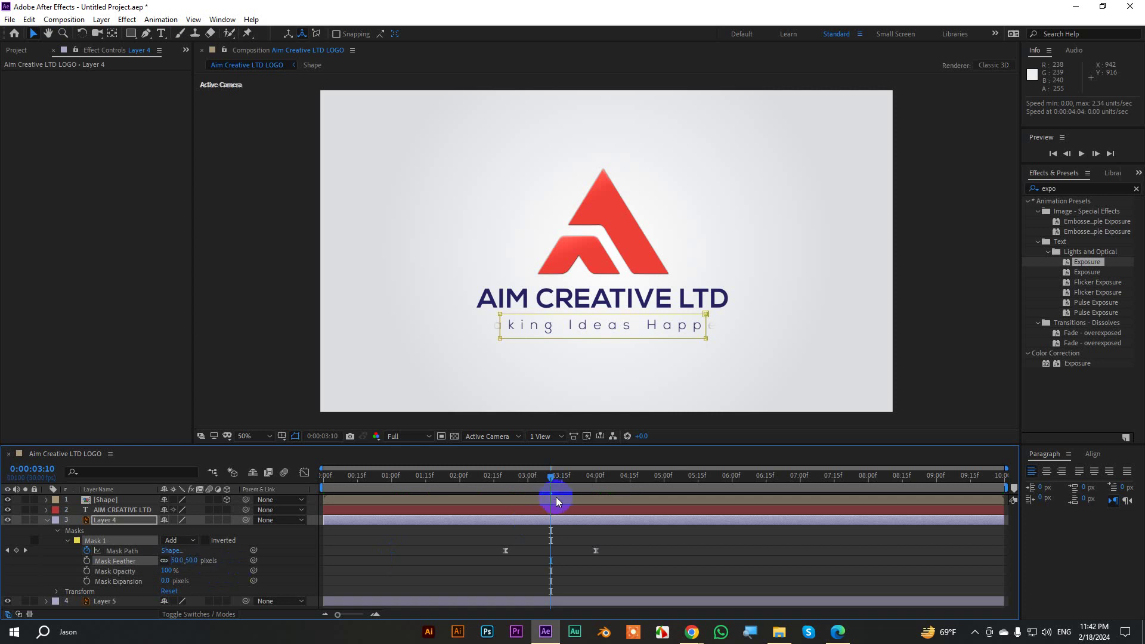
End the work area at 0:00:05:15, where the full logo shows
{"action": "left_click_drag", "start_coordinate": [552, 477], "coordinate": [301, 476]}
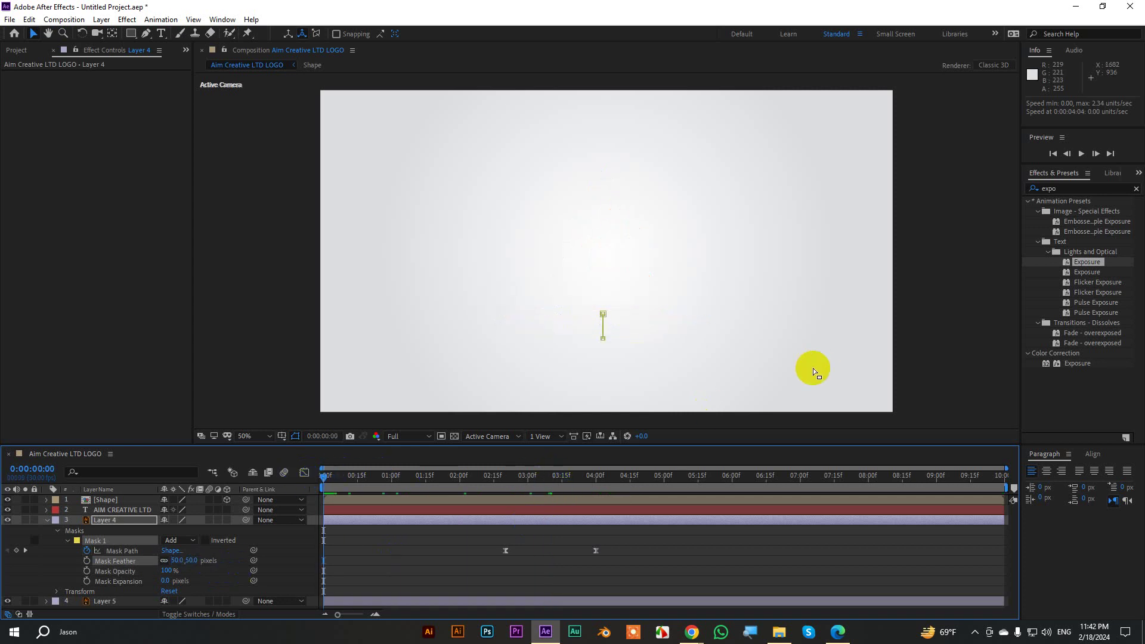
{"action": "left_click_drag", "start_coordinate": [407, 484], "coordinate": [700, 491]}
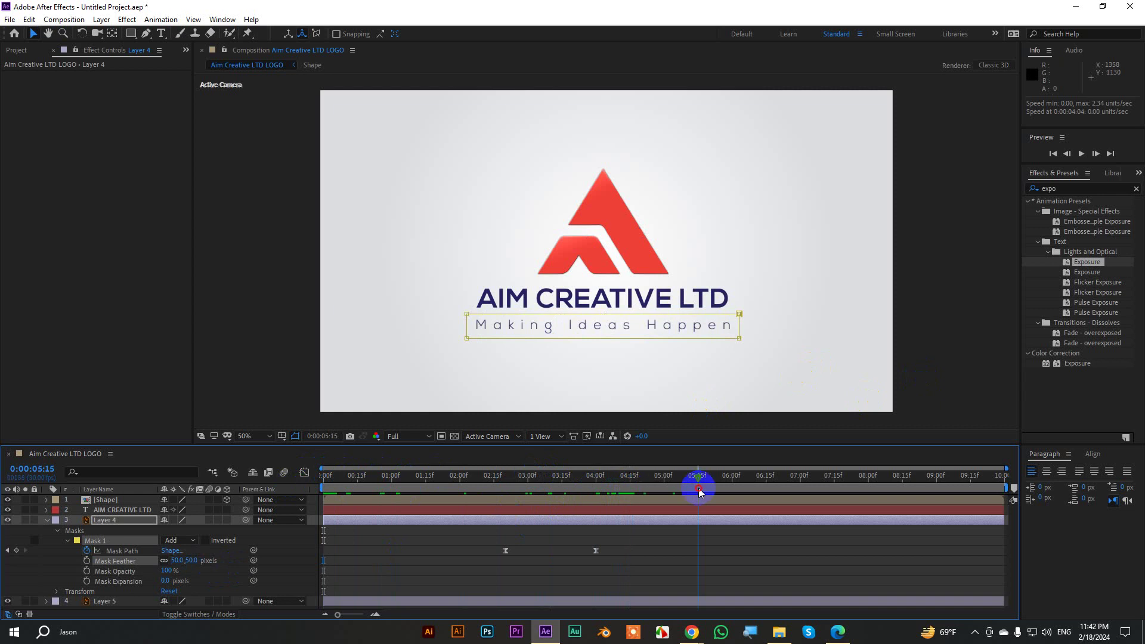
{"action": "key", "text": "n"}
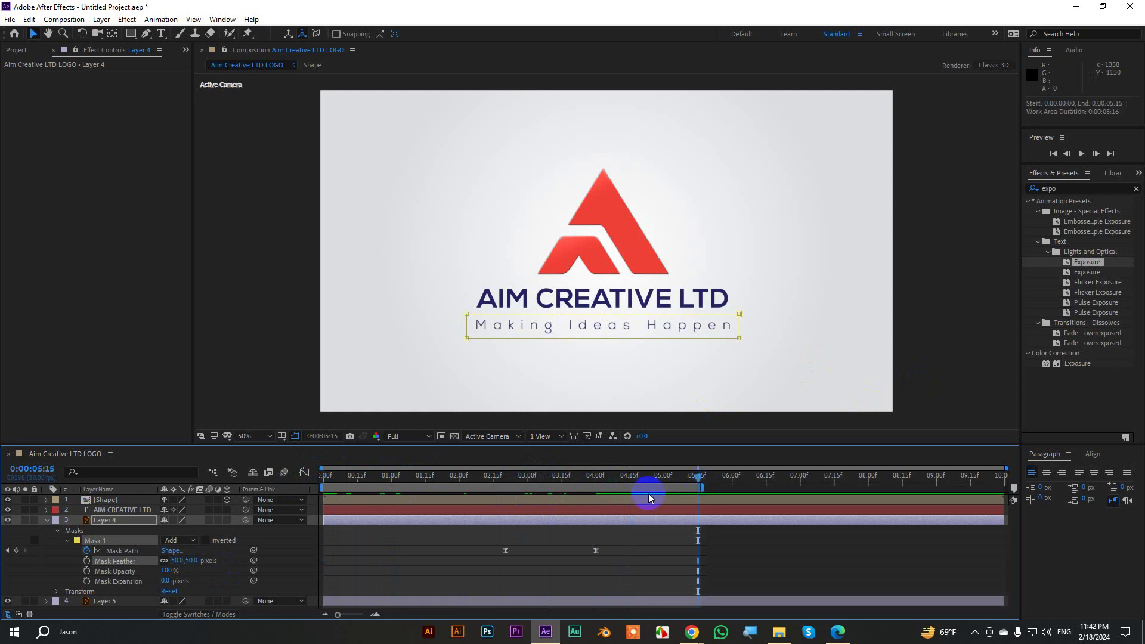
Collapse Layer 4's masks and import the Abstract Polygon video into the Project panel
{"action": "left_click", "coordinate": [47, 523]}
{"action": "left_click", "coordinate": [111, 530]}
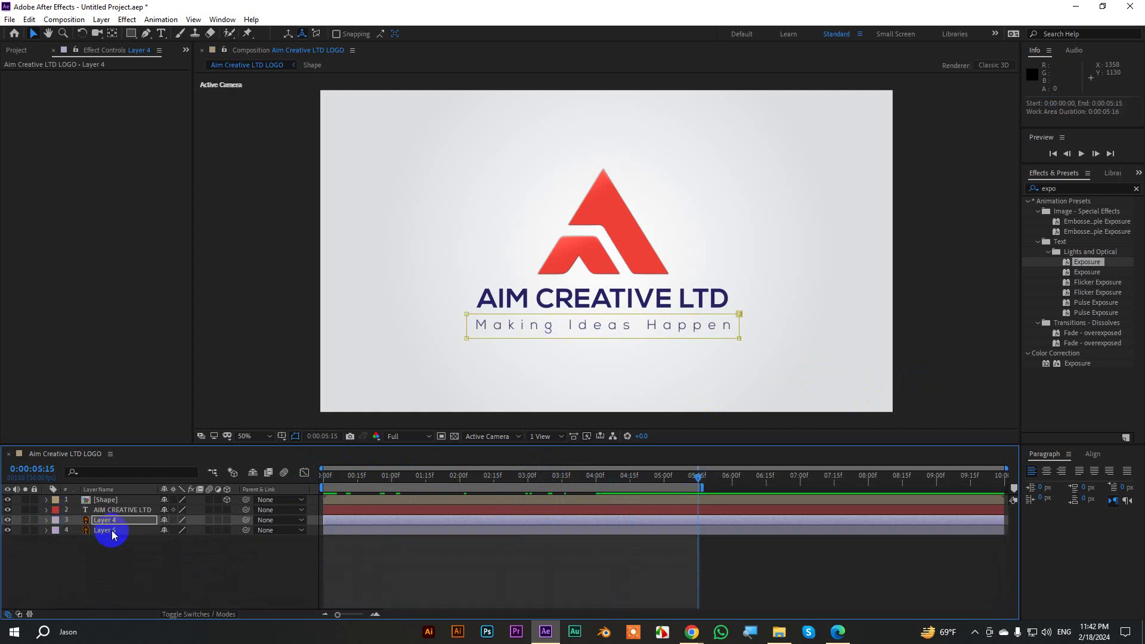
{"action": "left_click", "coordinate": [218, 535]}
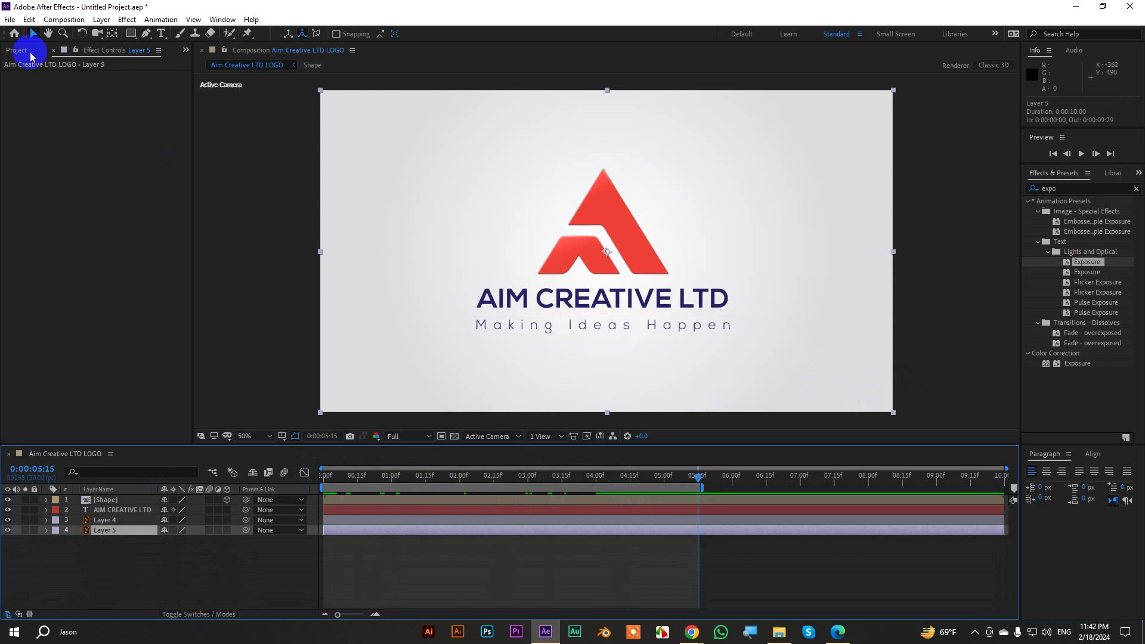
{"action": "left_click", "coordinate": [16, 50]}
{"action": "left_click", "coordinate": [779, 630]}
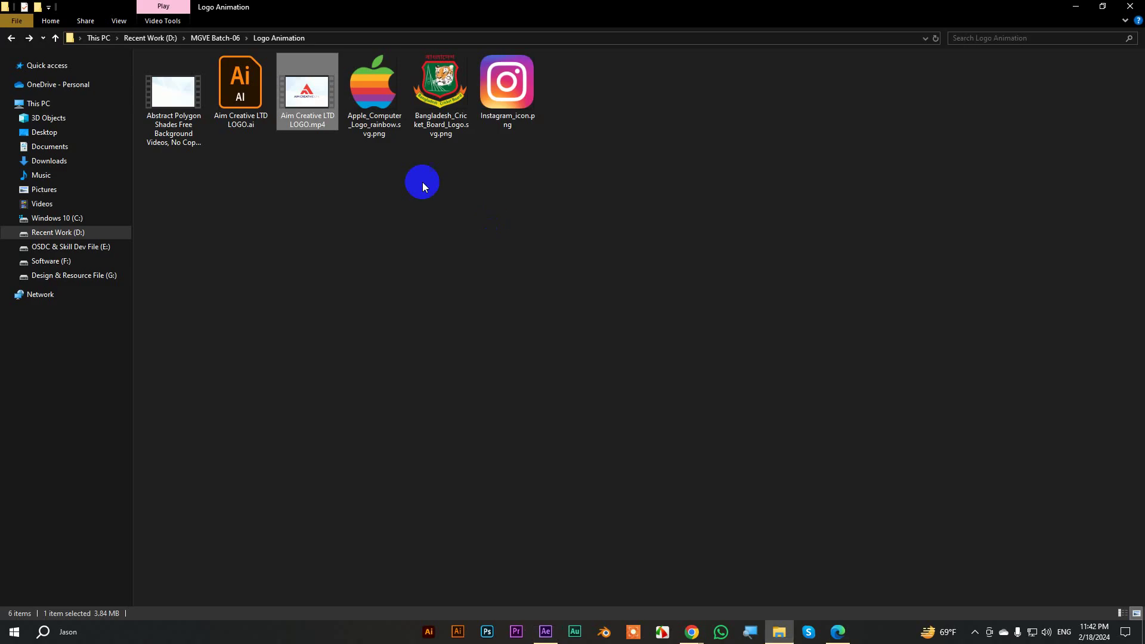
{"action": "mouse_move", "coordinate": [173, 98]}
{"action": "left_mouse_down"}
{"action": "mouse_move", "coordinate": [577, 607]}
{"action": "mouse_move", "coordinate": [67, 304]}
{"action": "left_mouse_up"}
{"action": "left_click", "coordinate": [46, 169]}
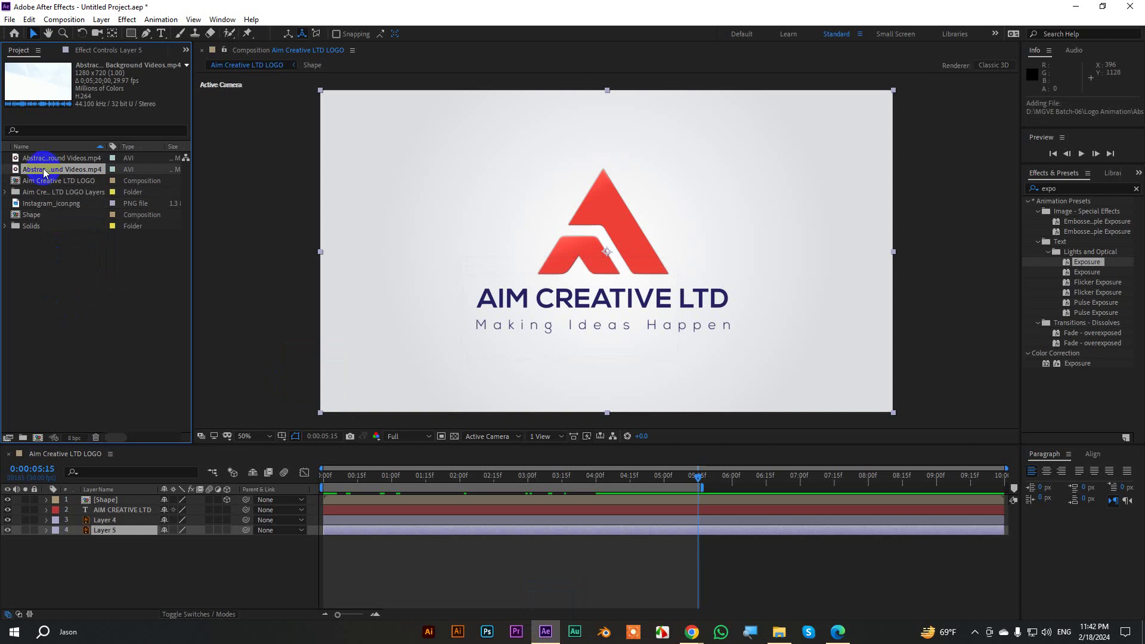
Add the Abstract Polygon video to the logo comp above Layer 5, fitted to comp
{"action": "left_click_drag", "start_coordinate": [44, 172], "coordinate": [104, 557]}
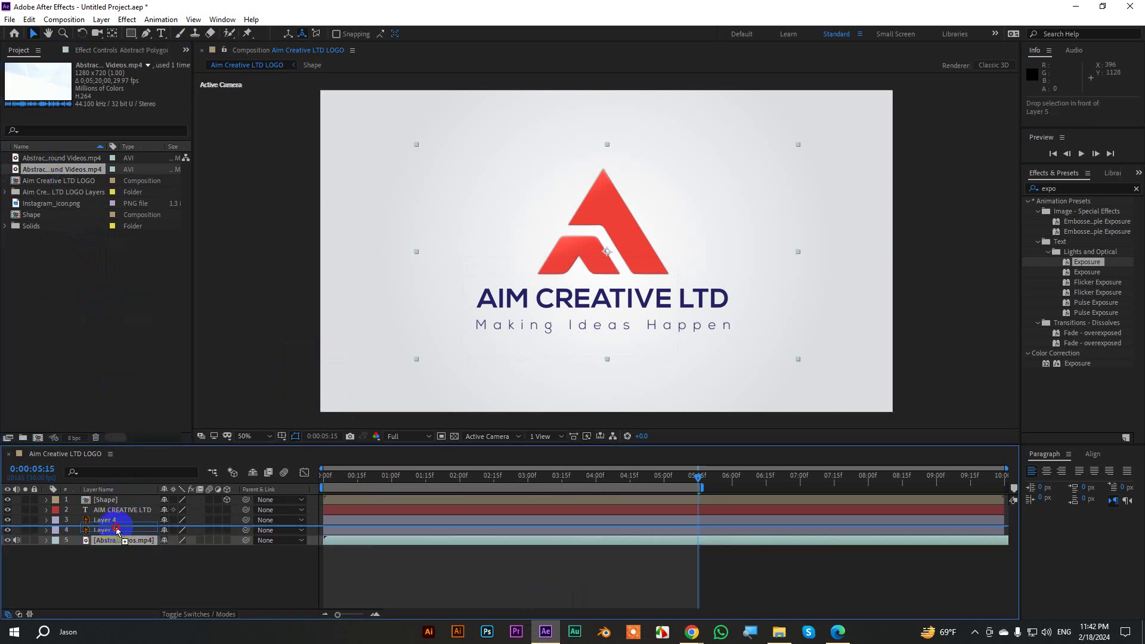
{"action": "left_click_drag", "start_coordinate": [114, 540], "coordinate": [114, 527]}
{"action": "left_click", "coordinate": [415, 530]}
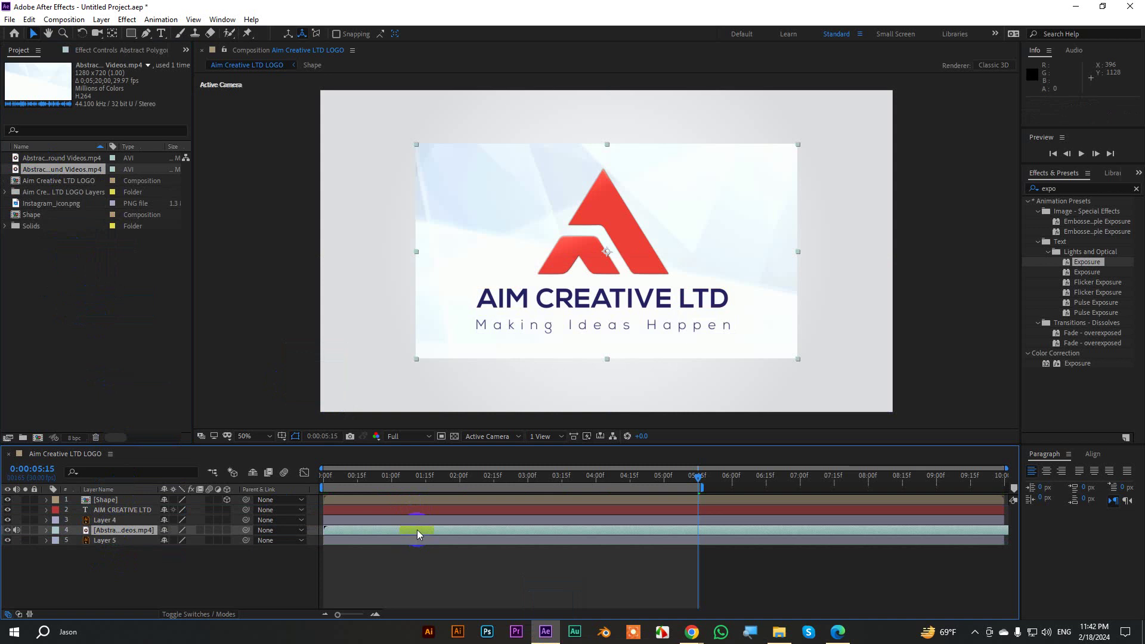
{"action": "right_click", "coordinate": [417, 530]}
{"action": "mouse_move", "coordinate": [527, 255]}
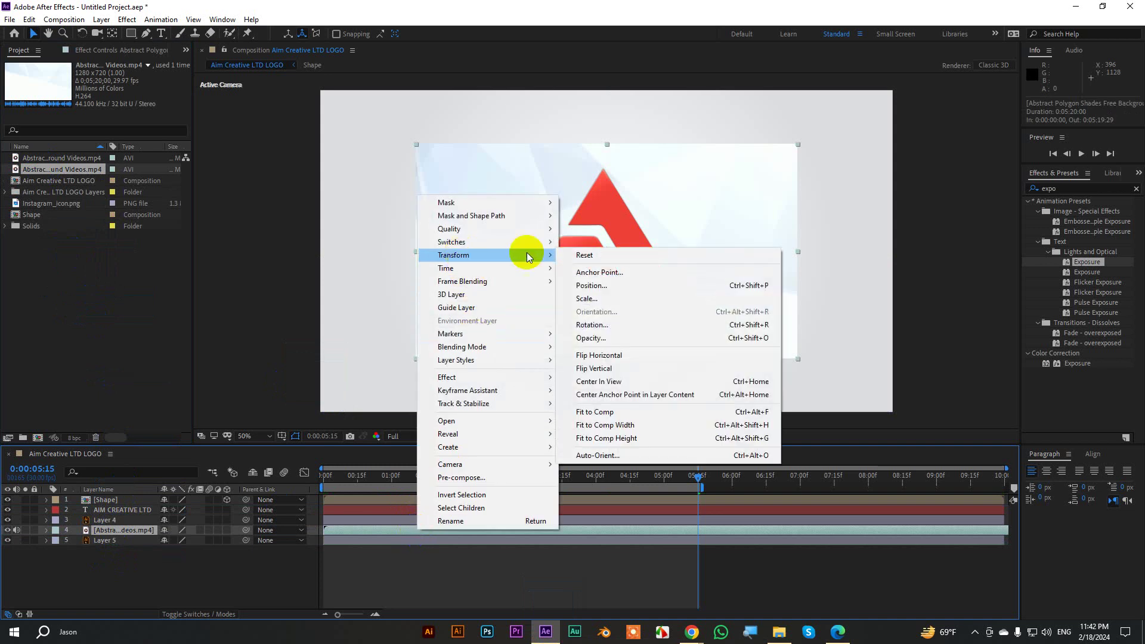
{"action": "left_click", "coordinate": [608, 413]}
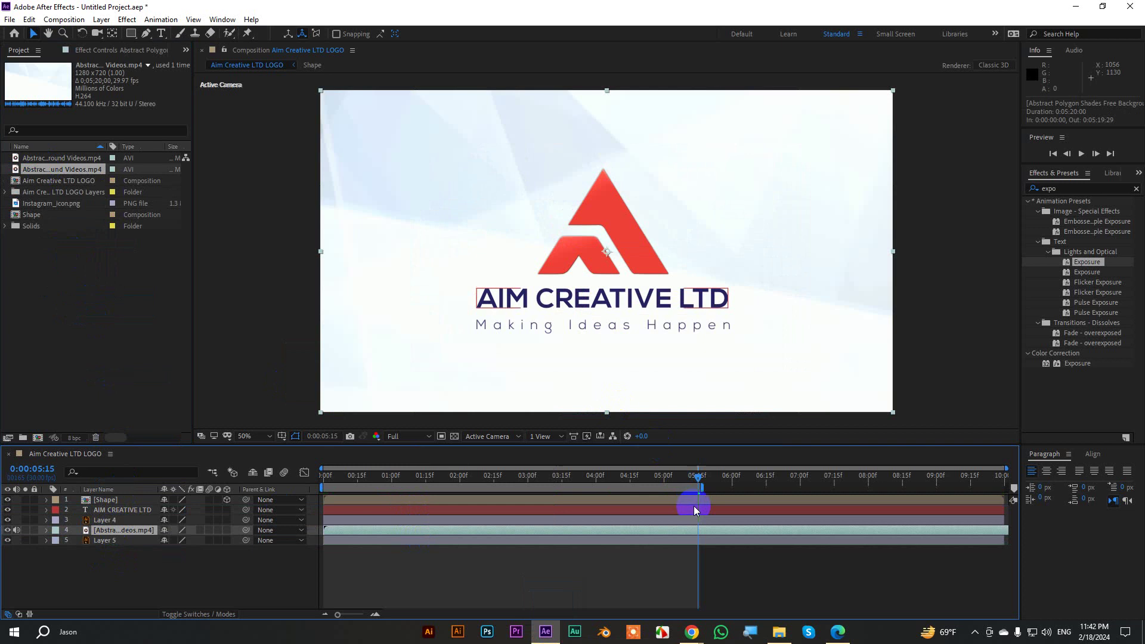
Preview the animation with the new background from the first frame
{"action": "left_click_drag", "start_coordinate": [699, 479], "coordinate": [306, 472]}
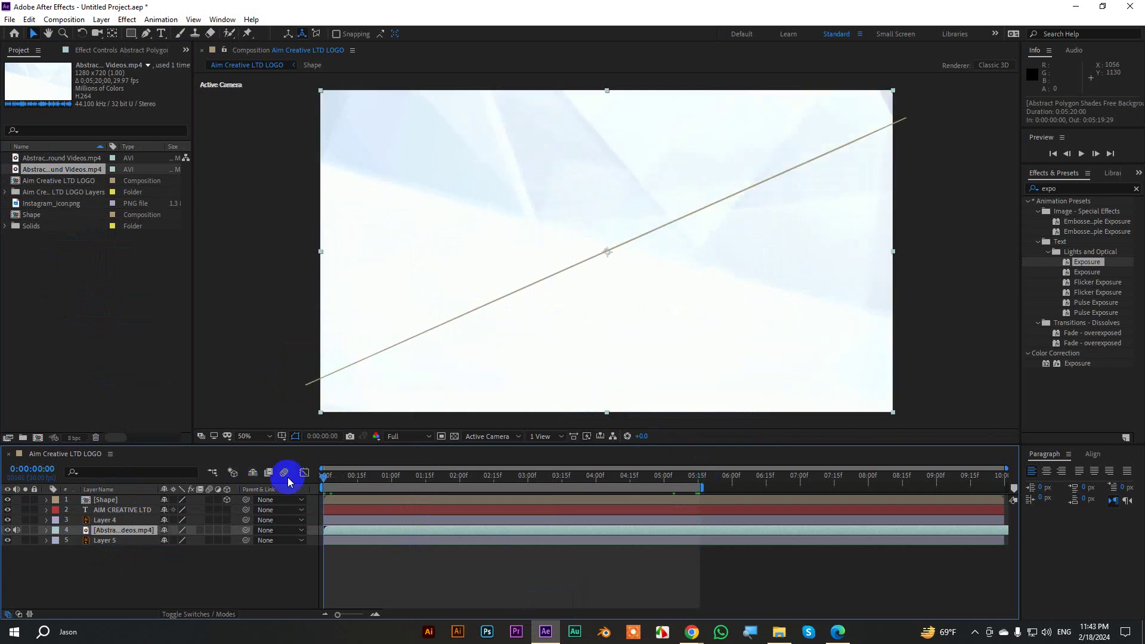
{"action": "key", "text": "space"}
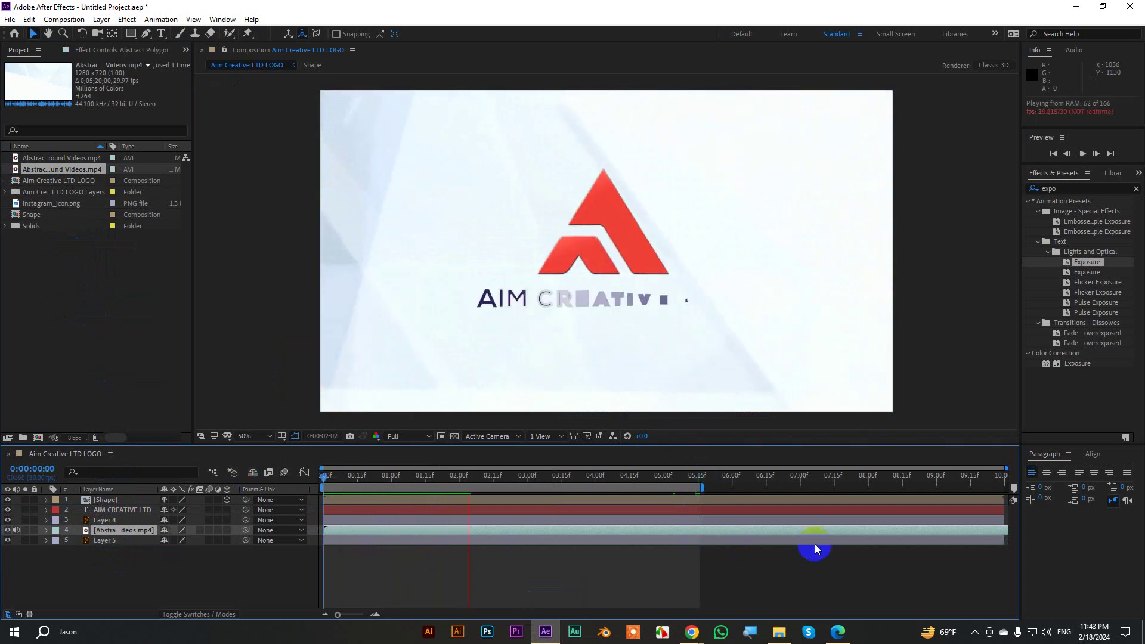
{"action": "left_click", "coordinate": [547, 528]}
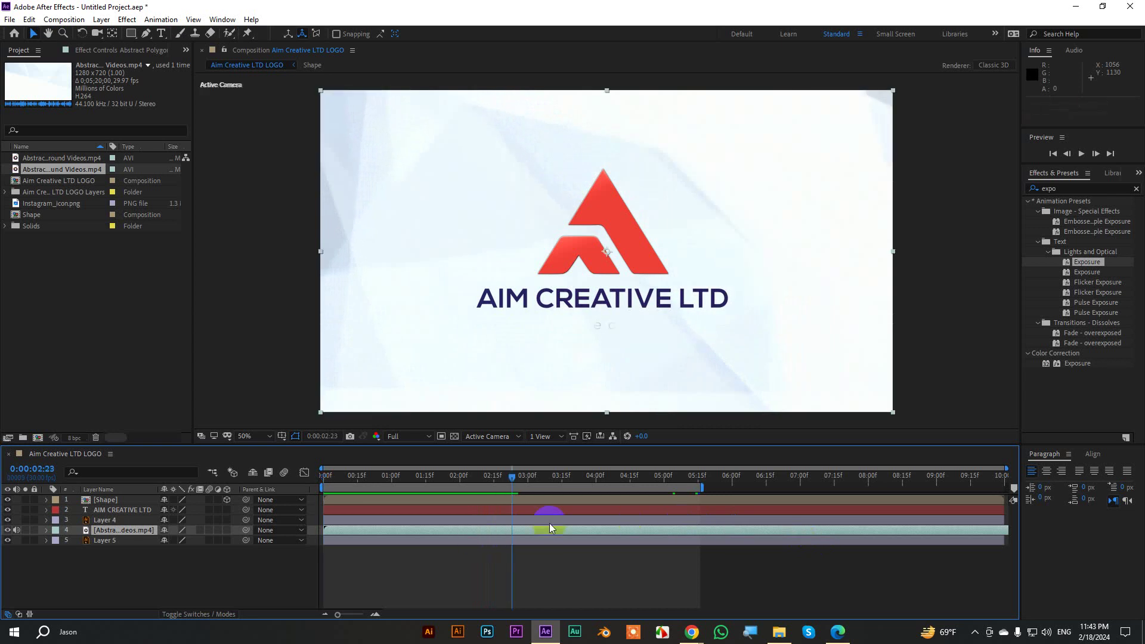
Apply a Time Stretch to the background video layer
{"action": "right_click", "coordinate": [445, 528]}
{"action": "mouse_move", "coordinate": [488, 269]}
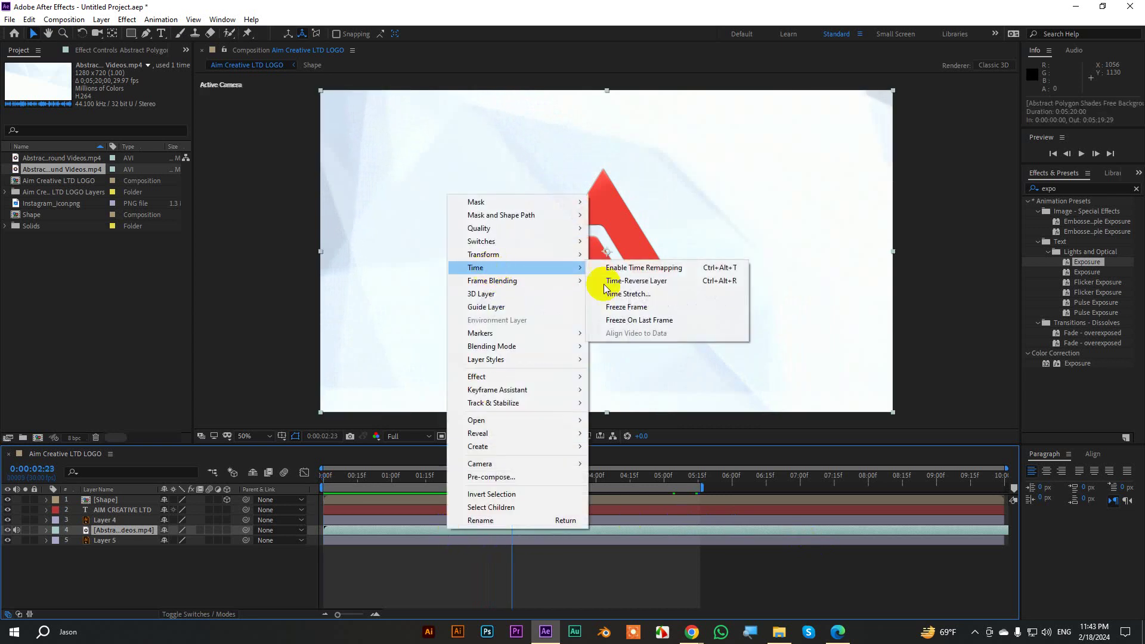
{"action": "left_click", "coordinate": [638, 294]}
{"action": "type", "text": "150"}
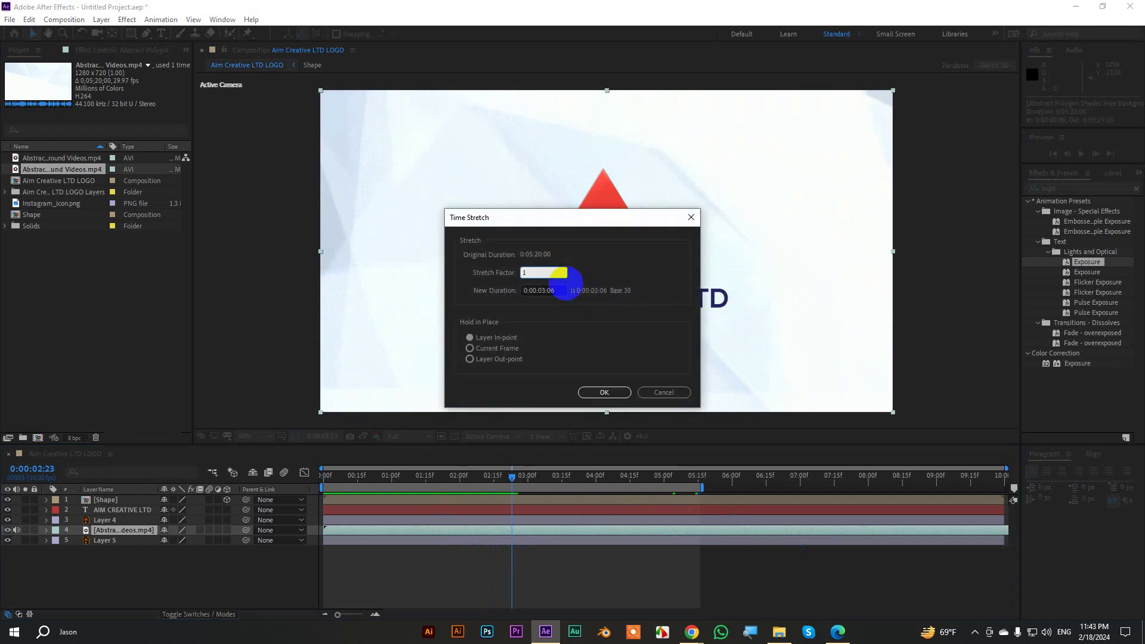
{"action": "left_click", "coordinate": [598, 394]}
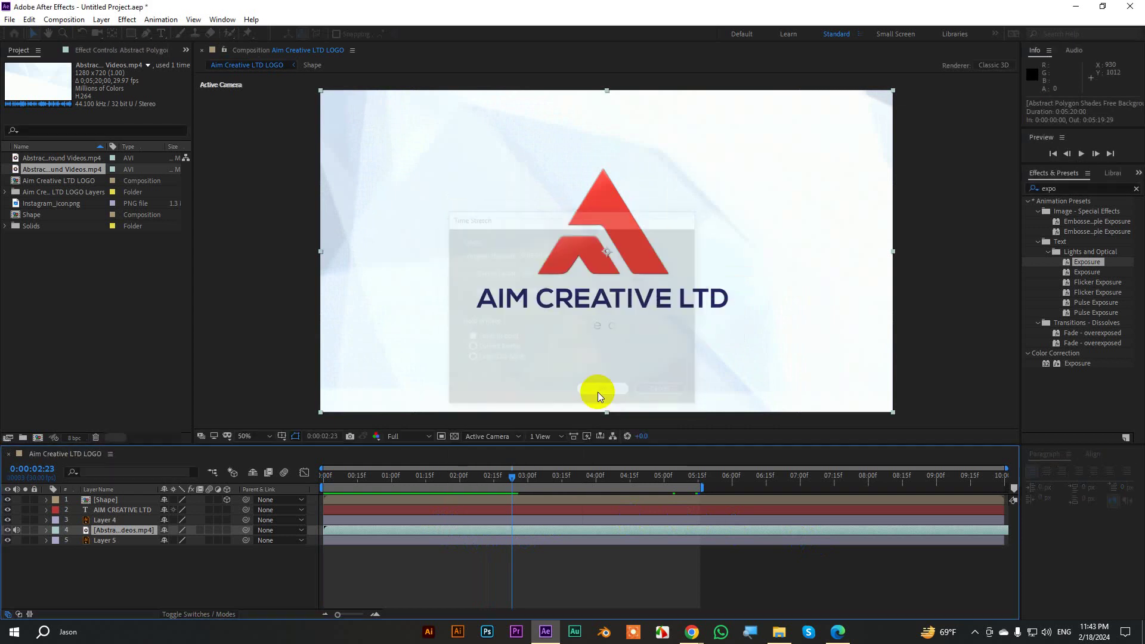
Fit the comp in a maximized viewer and play the logo animation from the start
{"action": "left_click_drag", "start_coordinate": [518, 477], "coordinate": [325, 475]}
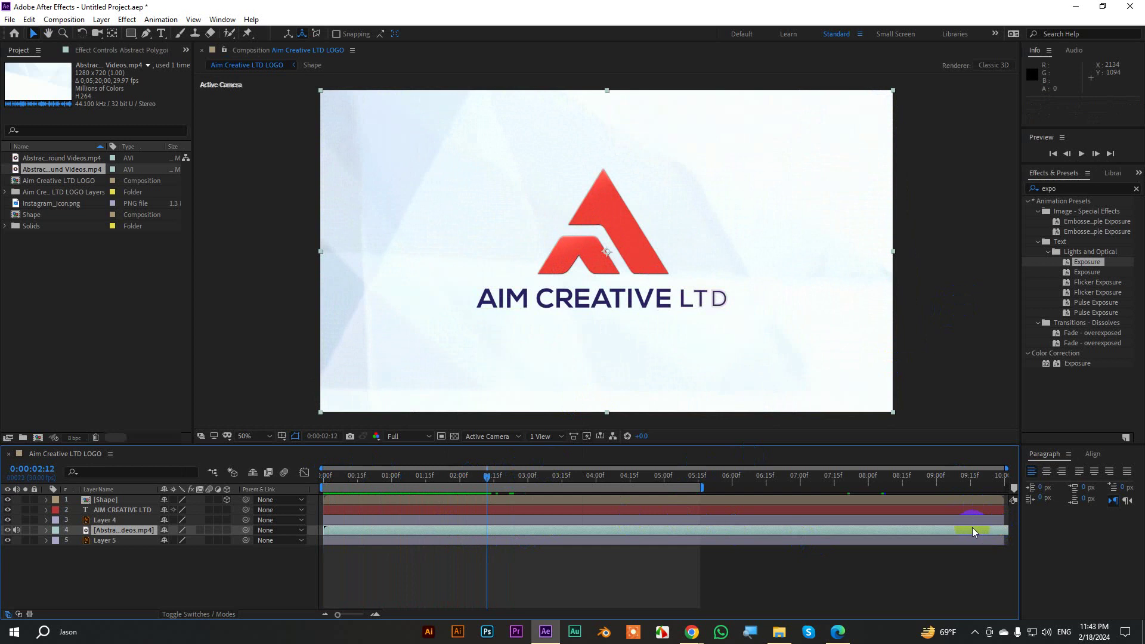
{"action": "left_click", "coordinate": [963, 261]}
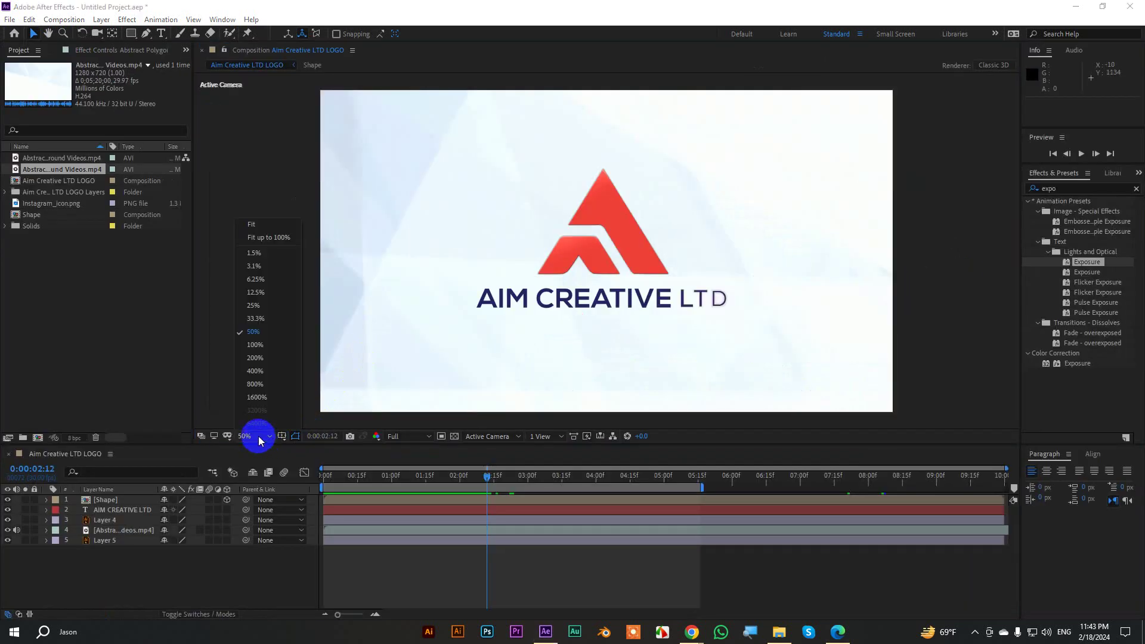
{"action": "left_click", "coordinate": [267, 225]}
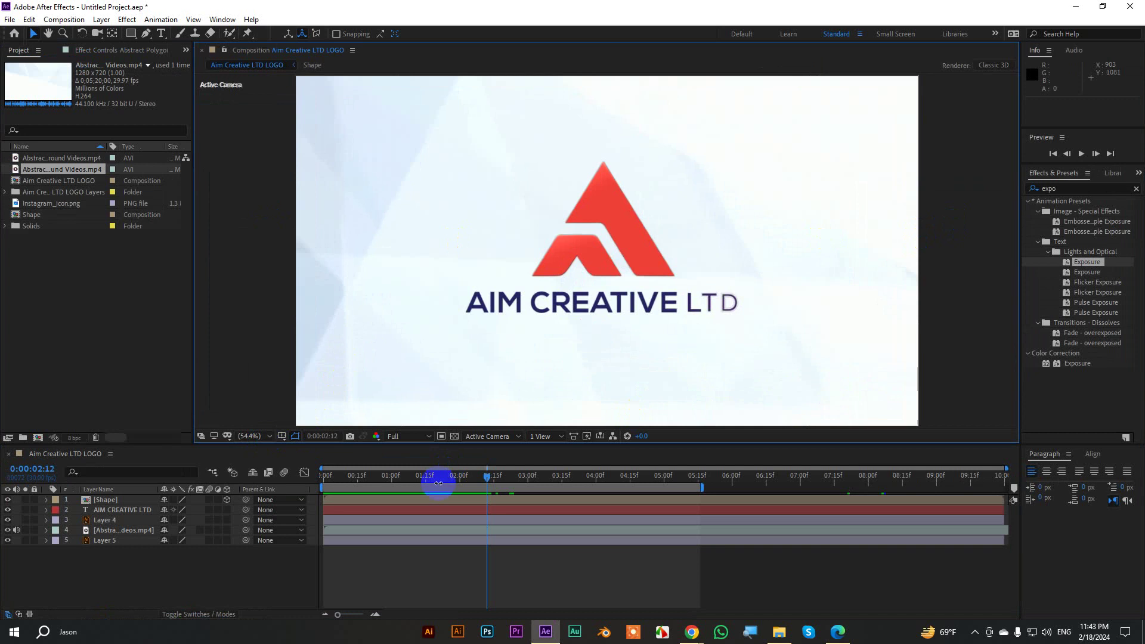
{"action": "left_click_drag", "start_coordinate": [487, 482], "coordinate": [323, 476]}
{"action": "key", "text": "grave"}
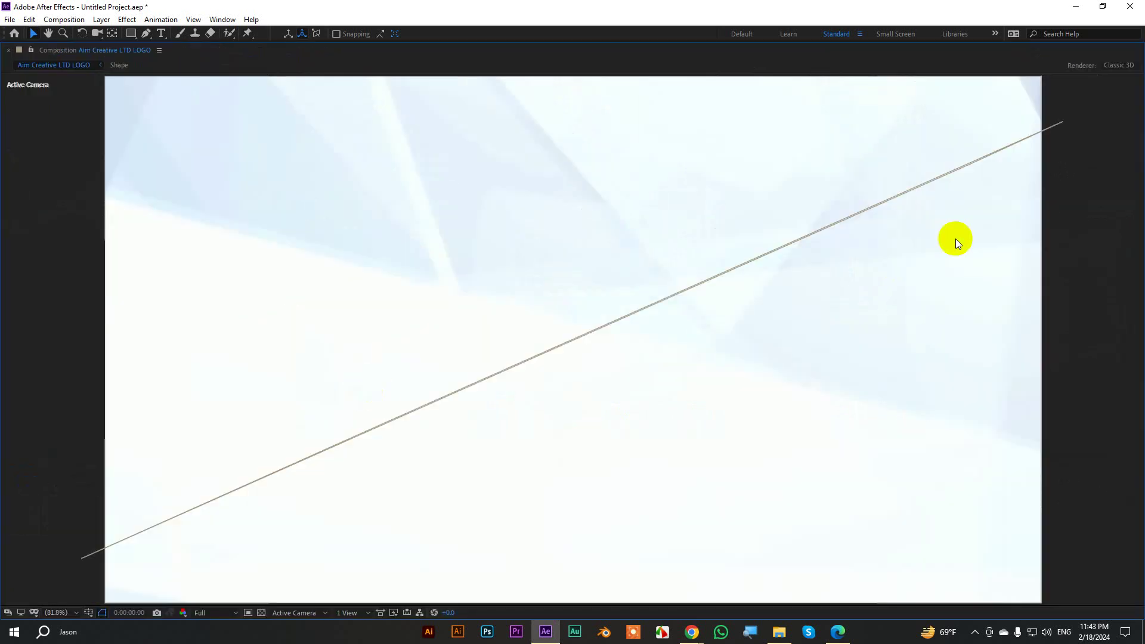
{"action": "key", "text": "space"}
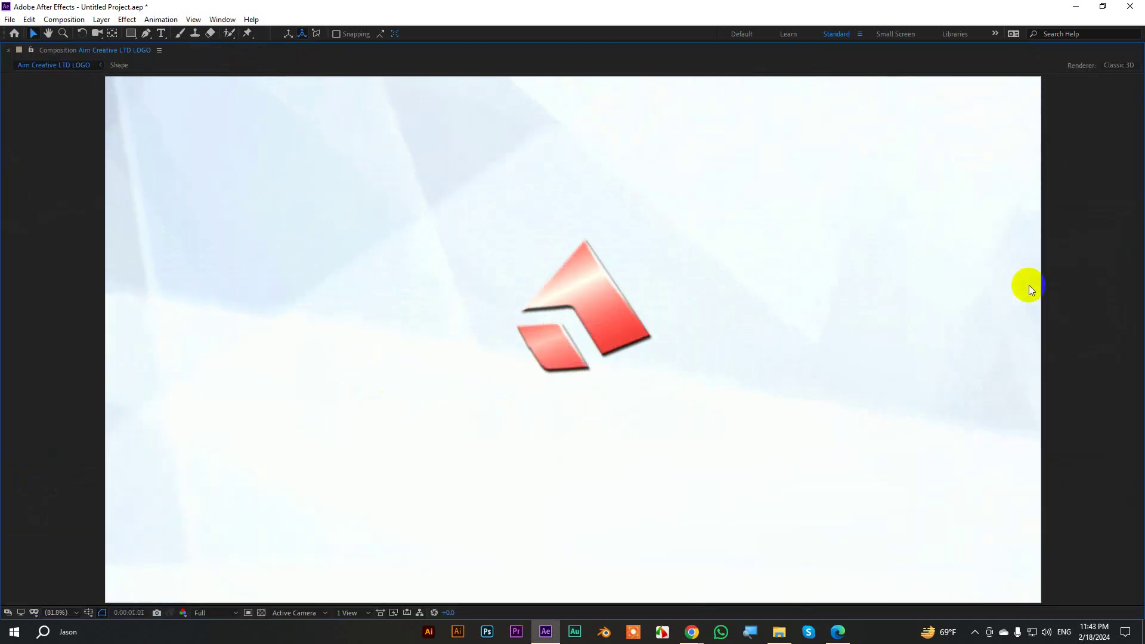